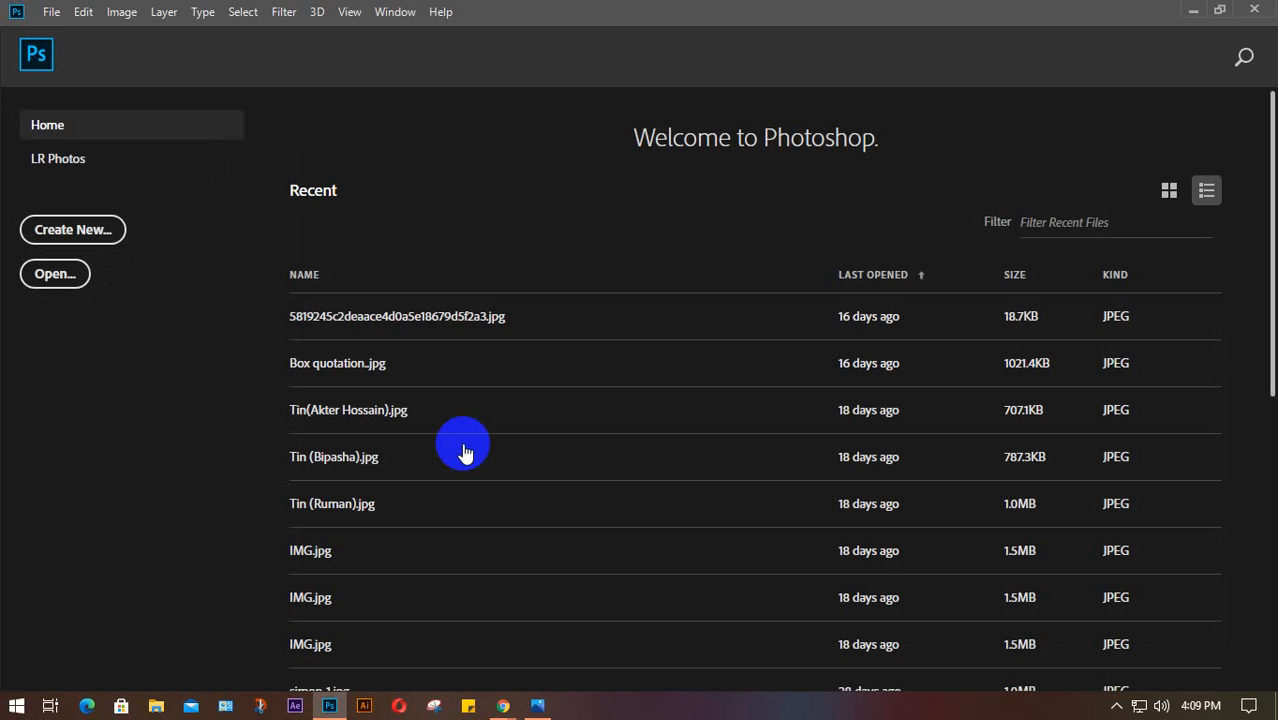
Start a new document, rename it 'class 4', and create it at 7 × 5 in, 72 ppi
{"action": "key", "text": "ctrl+n"}
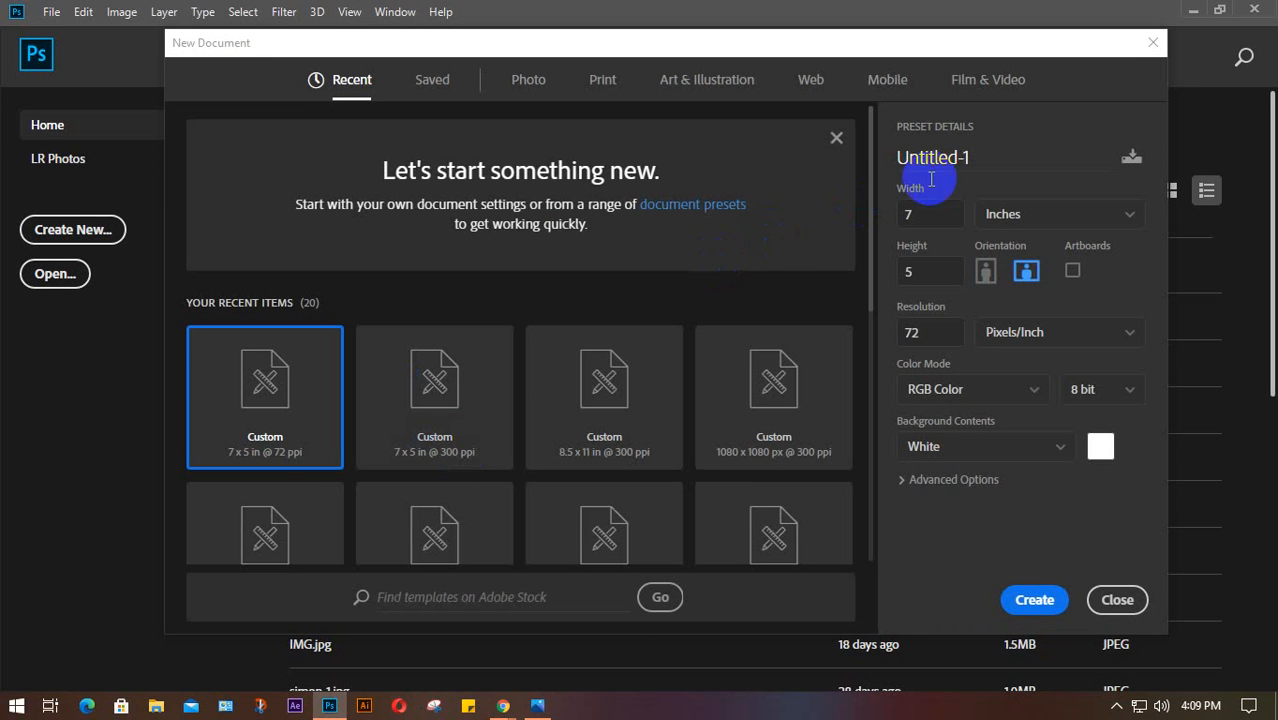
{"action": "left_click_drag", "start_coordinate": [980, 156], "coordinate": [897, 173]}
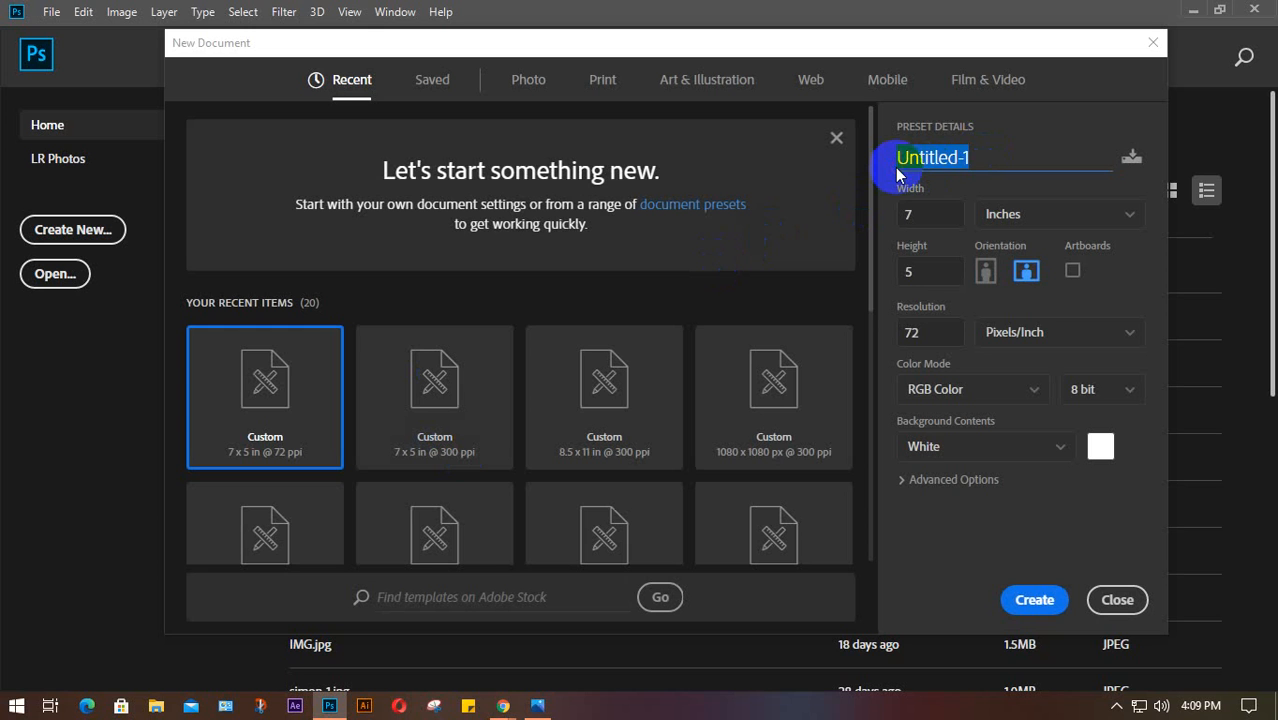
{"action": "type", "text": "class"}
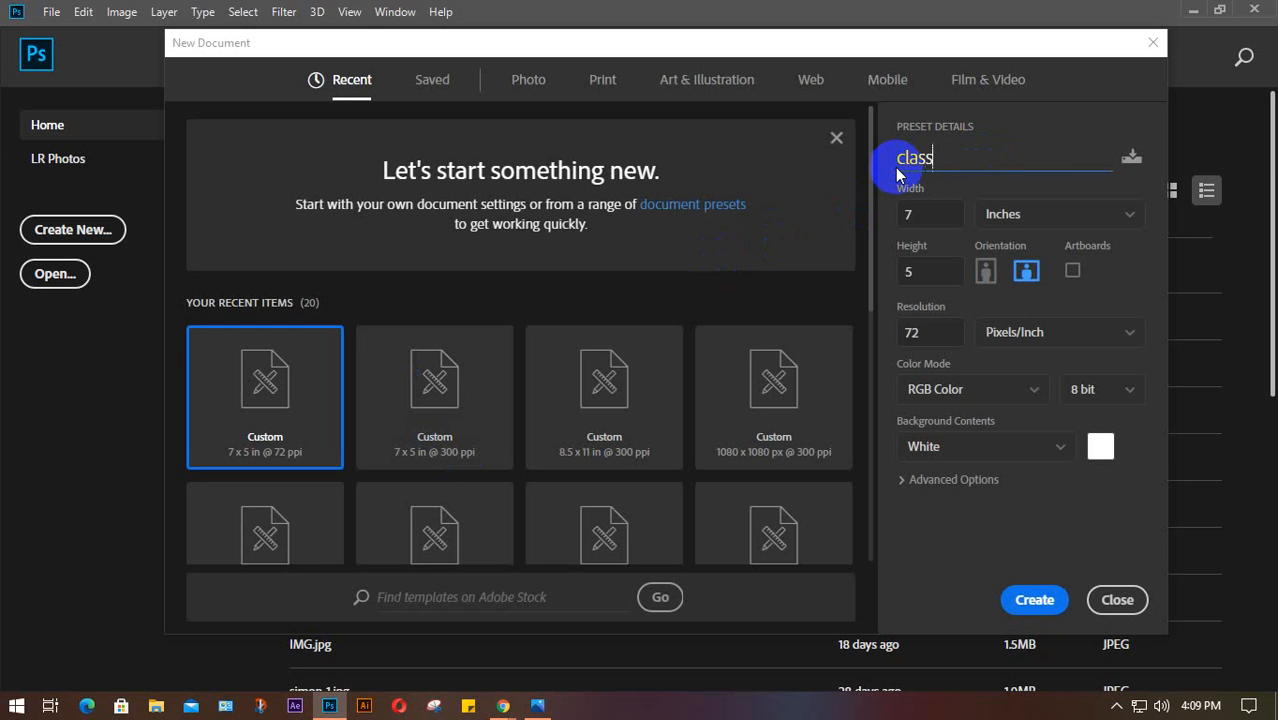
{"action": "type", "text": " 4"}
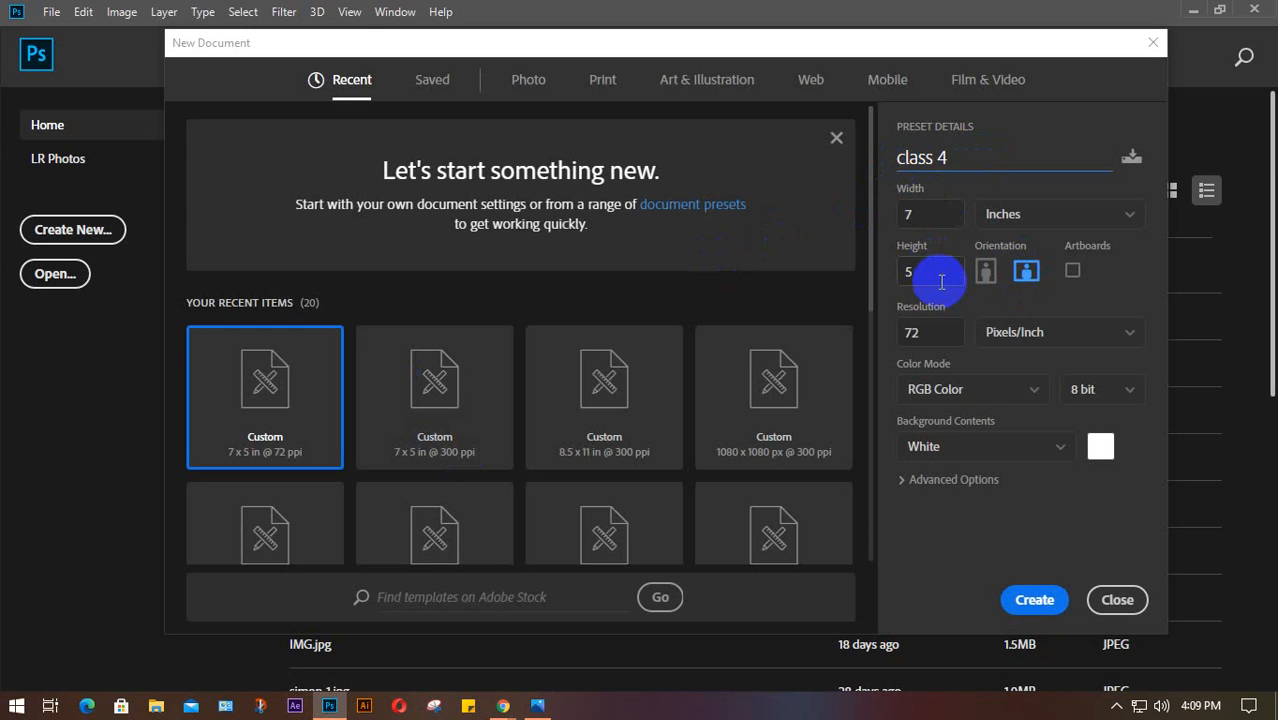
{"action": "left_click", "coordinate": [1030, 600]}
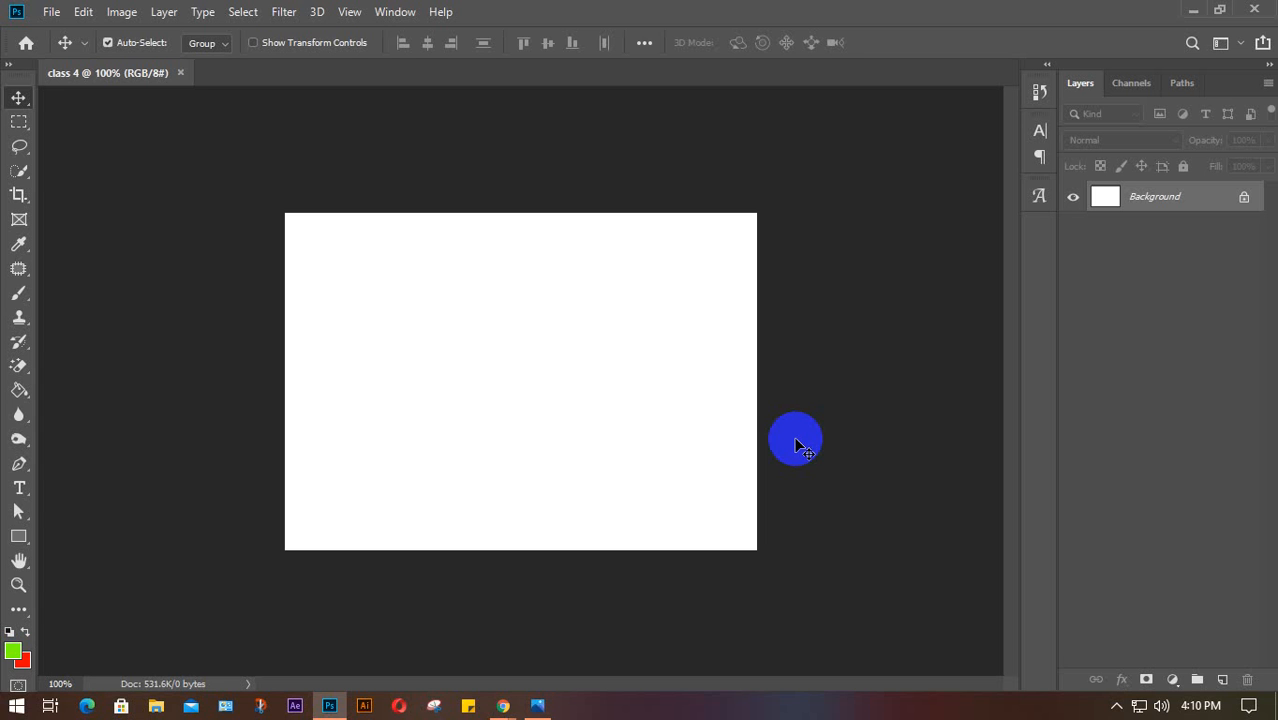
{"action": "left_click", "coordinate": [743, 404]}
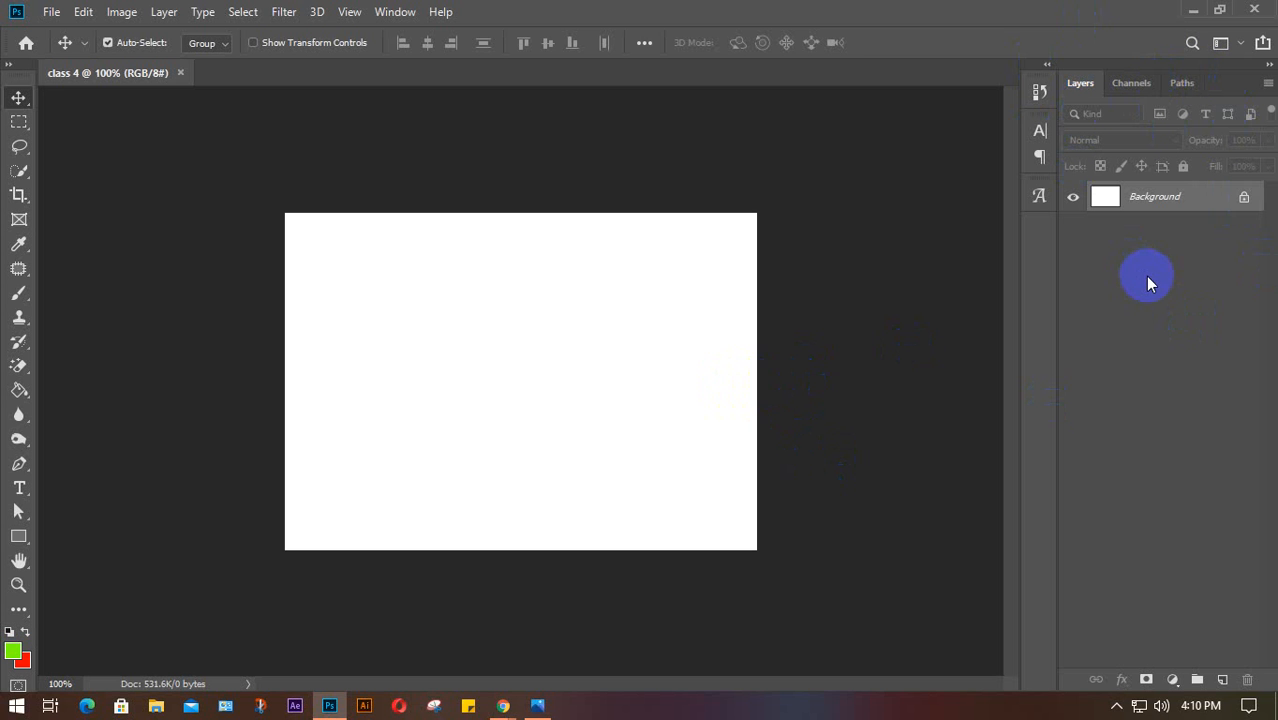
{"action": "left_click", "coordinate": [1268, 86]}
{"action": "left_click", "coordinate": [1140, 680]}
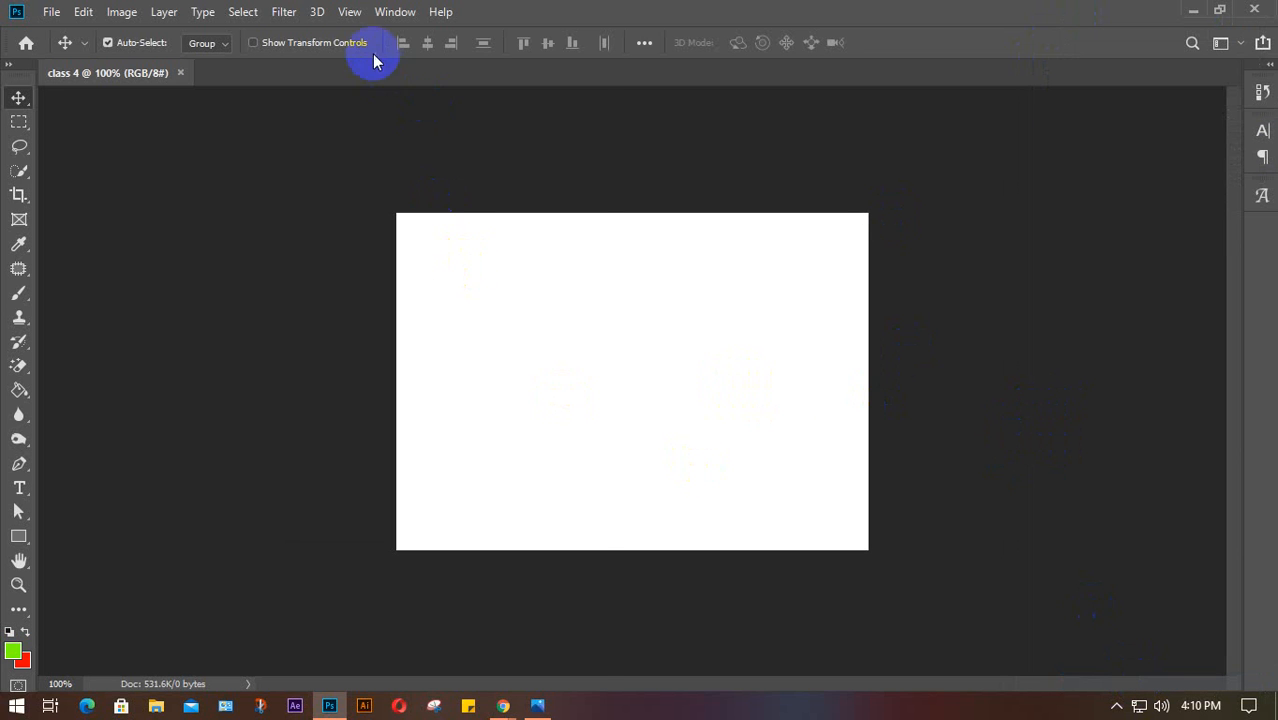
{"action": "left_click", "coordinate": [394, 13]}
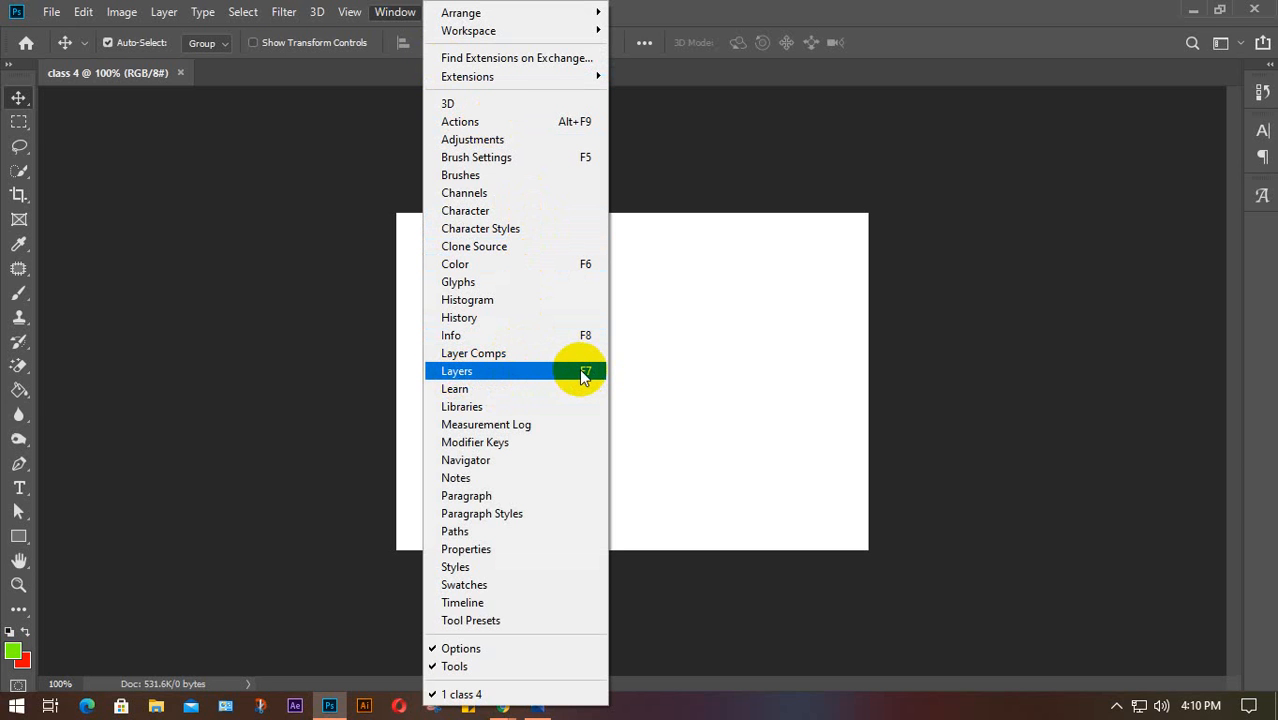
{"action": "left_click", "coordinate": [641, 377]}
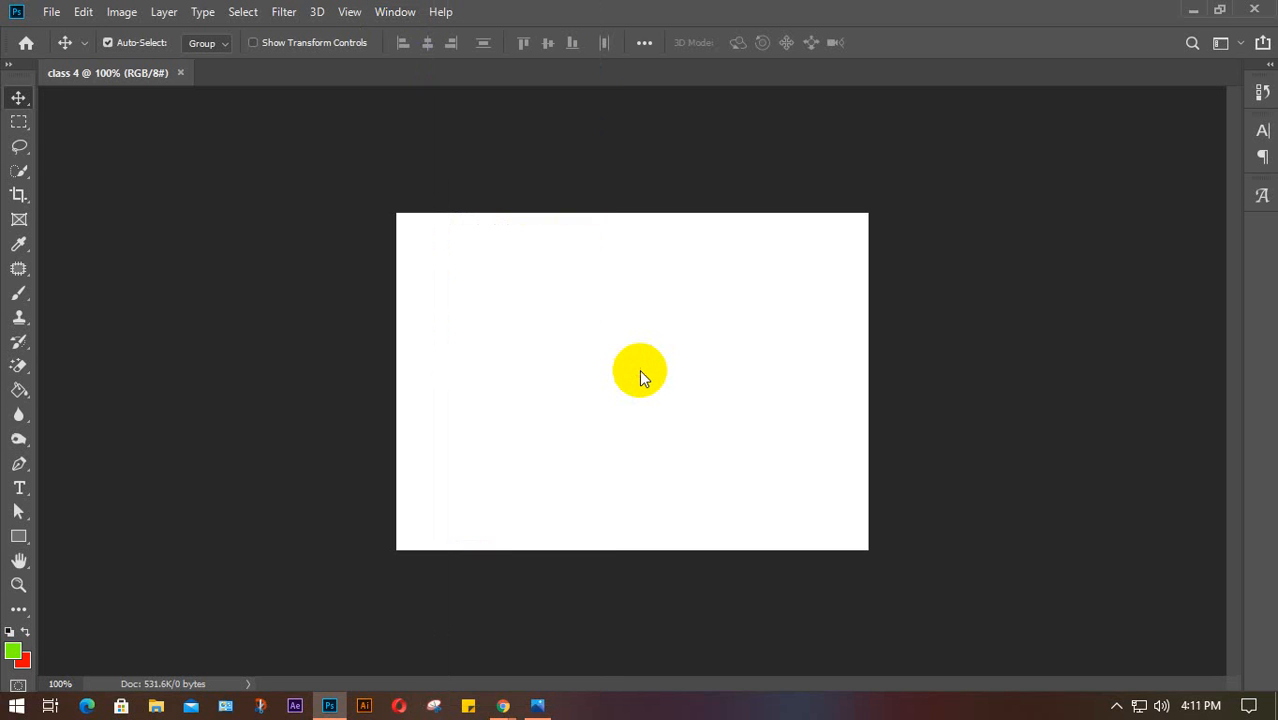
{"action": "key", "text": "F7"}
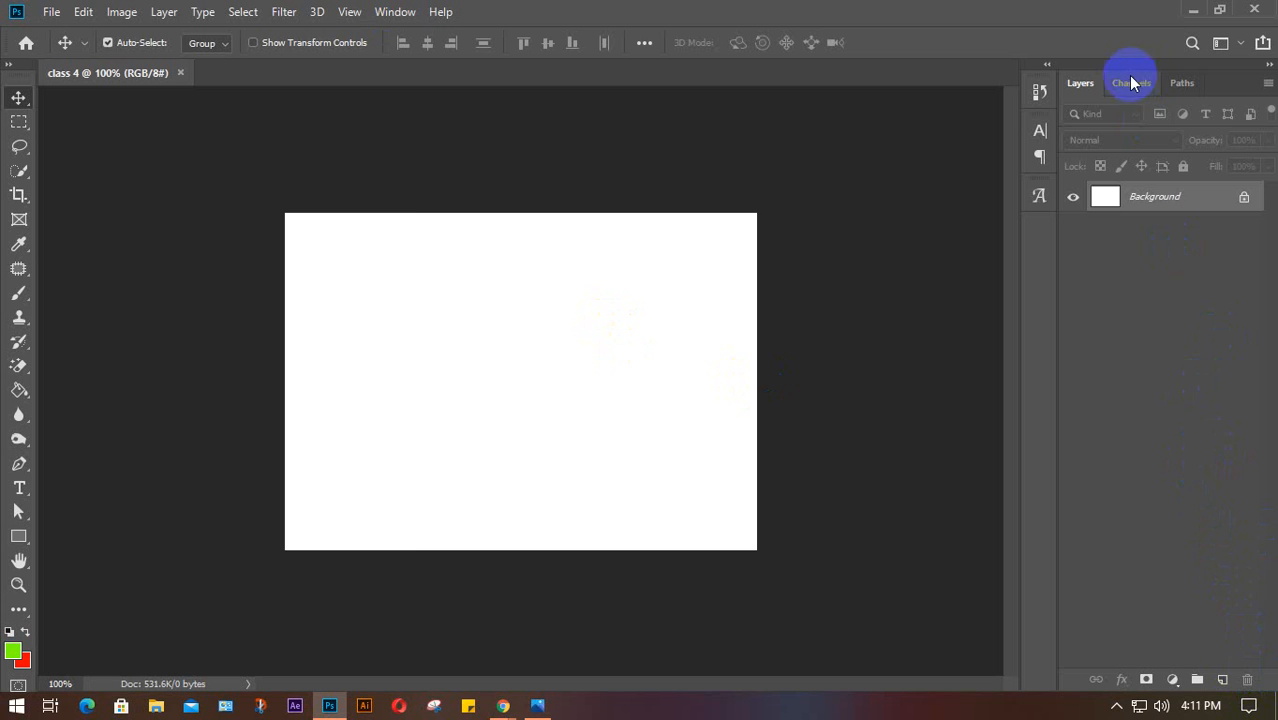
{"action": "left_click_drag", "start_coordinate": [1150, 66], "coordinate": [953, 128]}
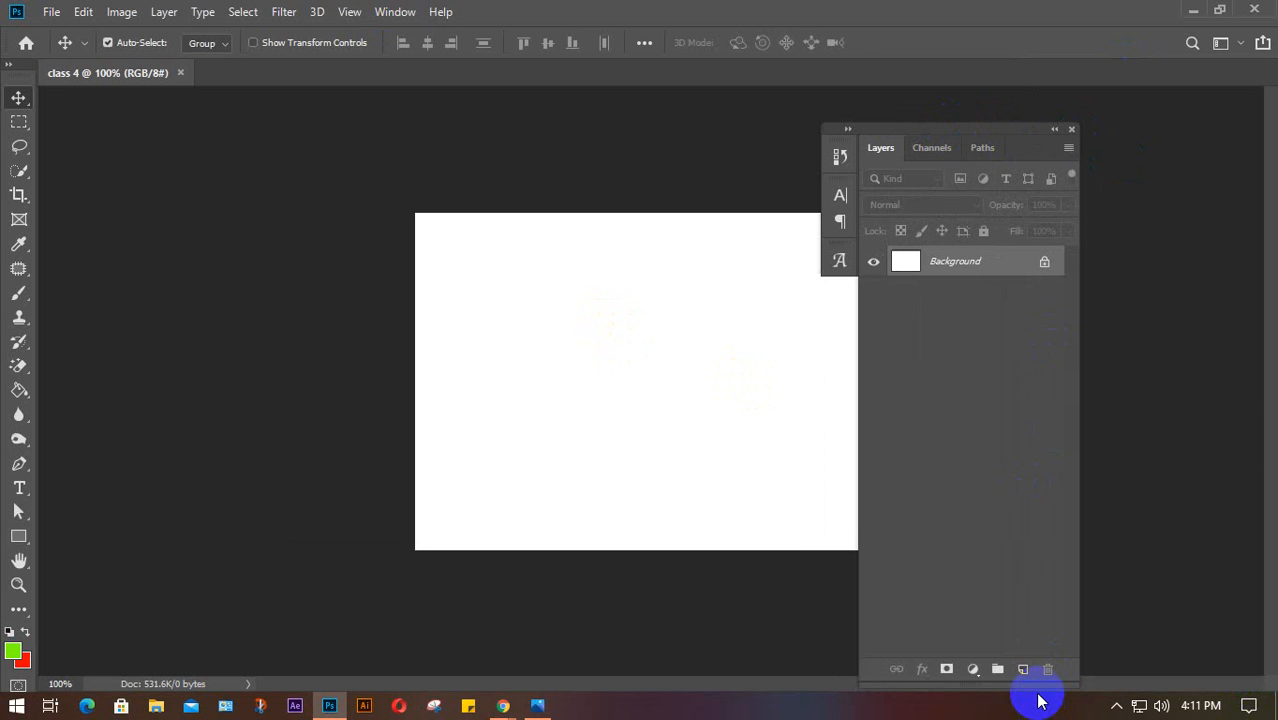
{"action": "left_click_drag", "start_coordinate": [1033, 685], "coordinate": [1018, 346]}
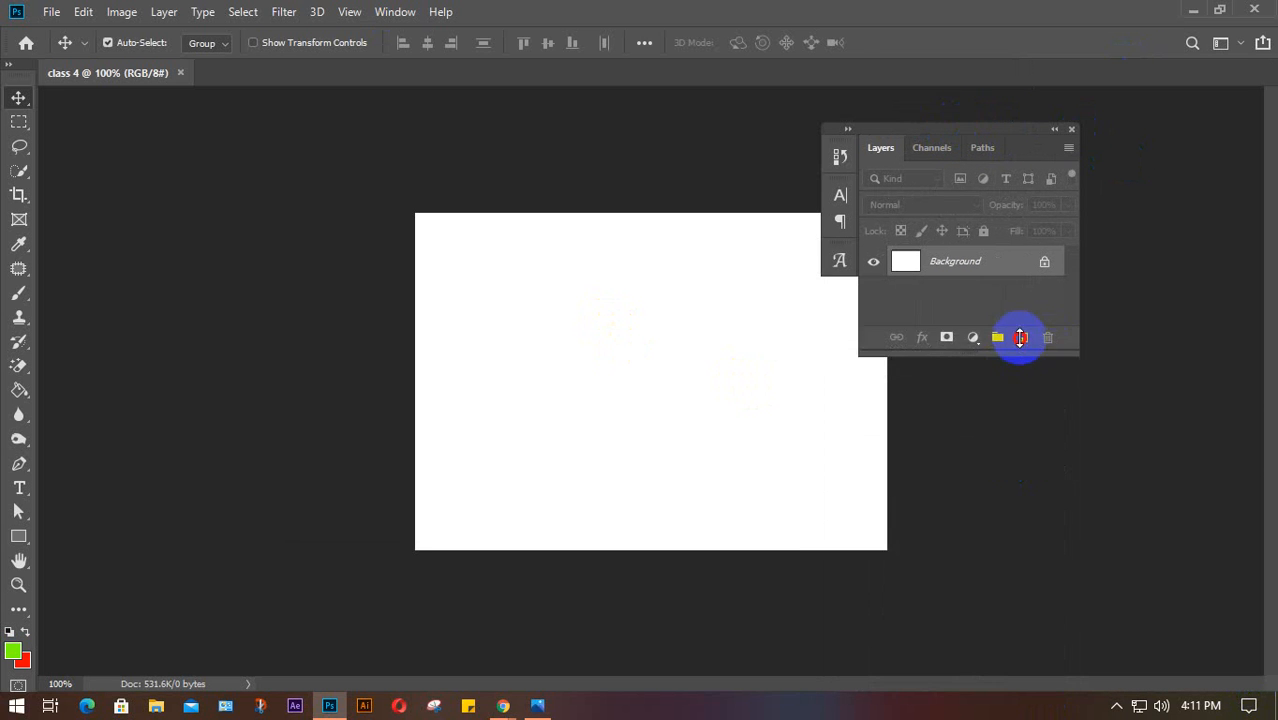
{"action": "left_click_drag", "start_coordinate": [985, 129], "coordinate": [1114, 280]}
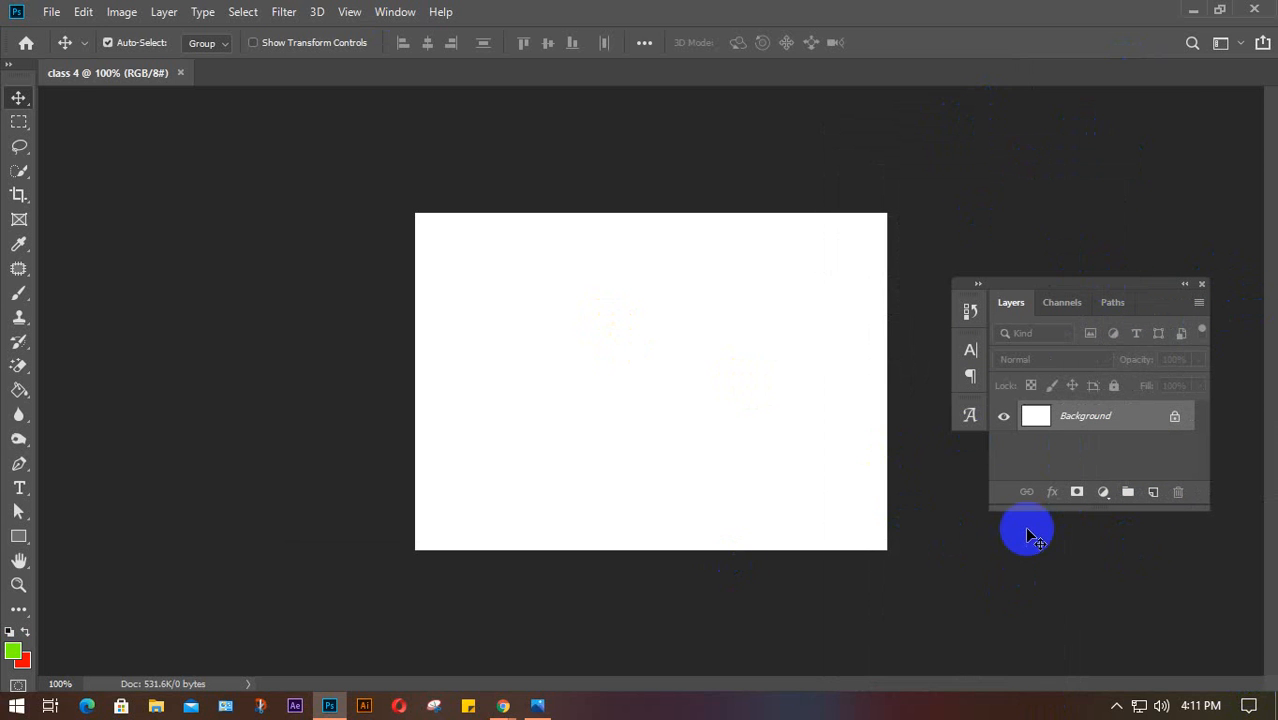
{"action": "left_click_drag", "start_coordinate": [1030, 509], "coordinate": [987, 712]}
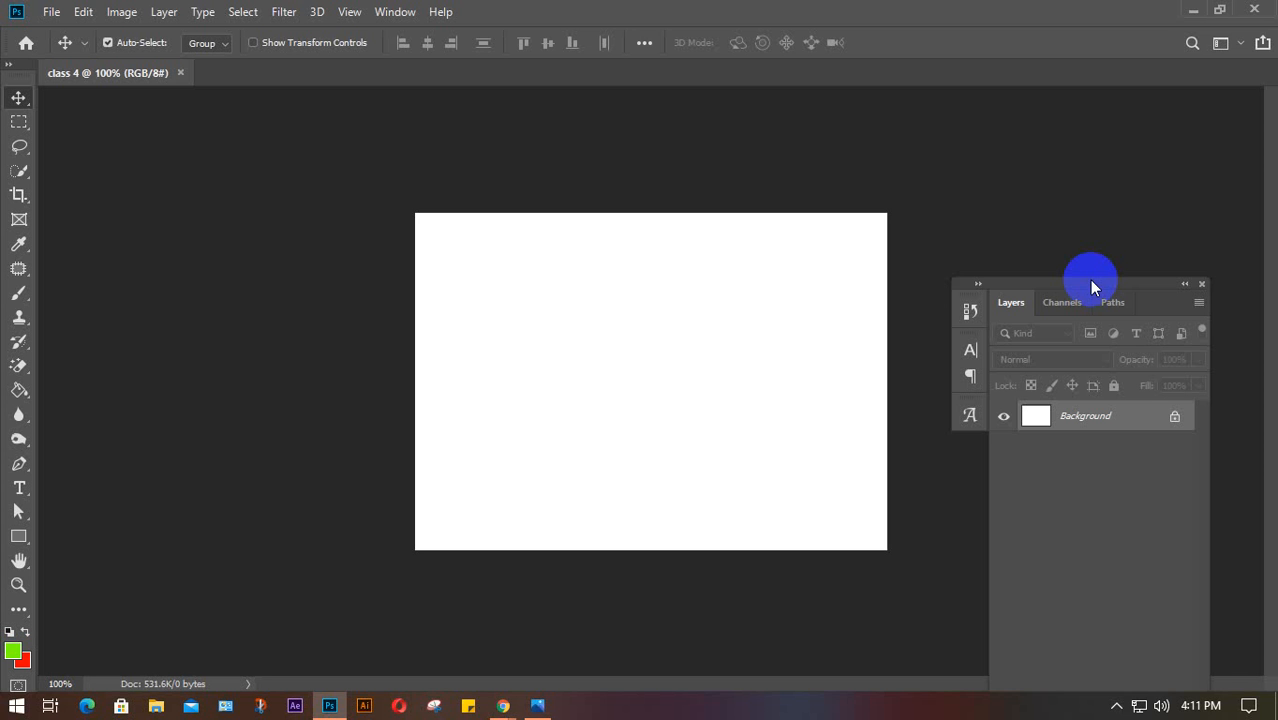
{"action": "left_click_drag", "start_coordinate": [1090, 282], "coordinate": [1255, 68]}
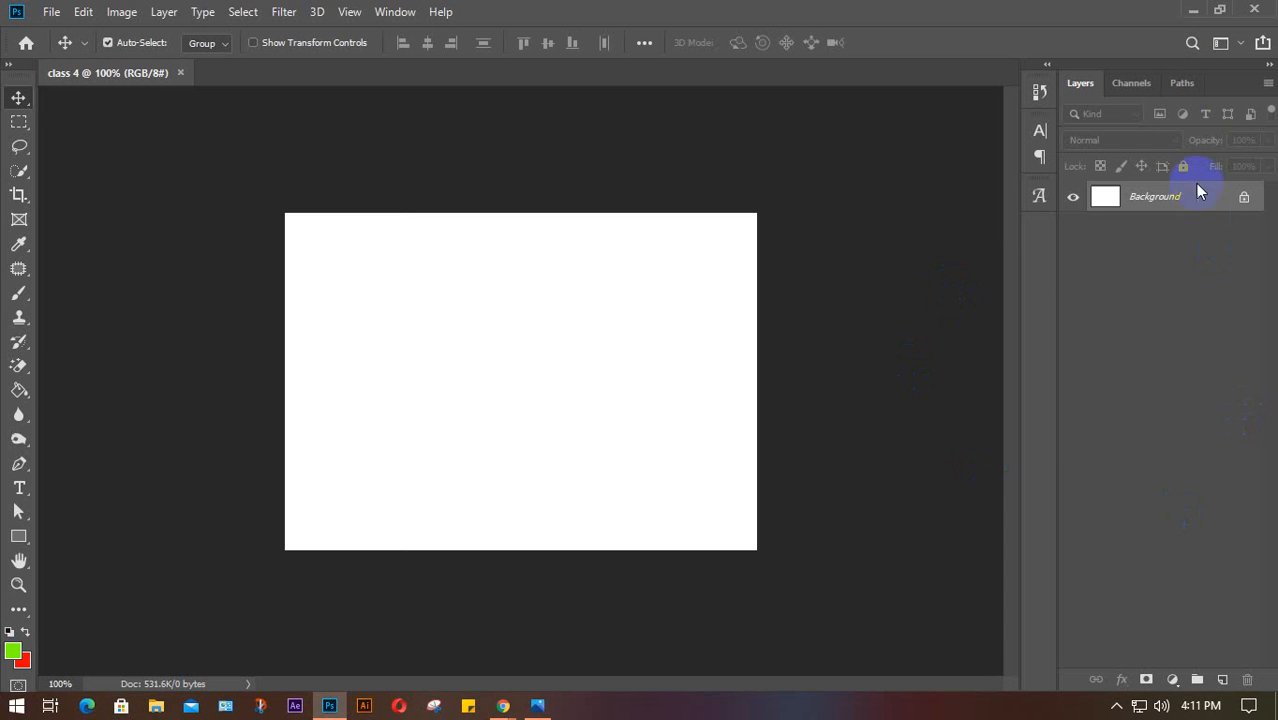
{"action": "left_click_drag", "start_coordinate": [1158, 62], "coordinate": [866, 183]}
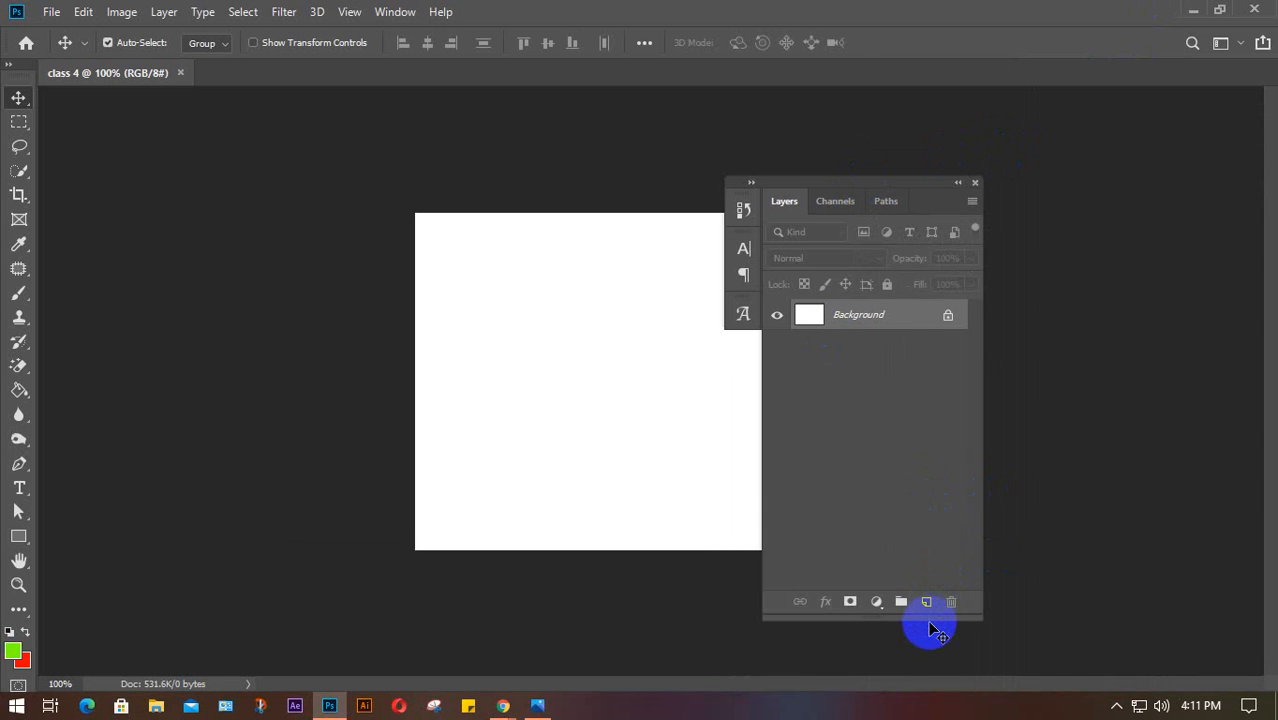
{"action": "left_click_drag", "start_coordinate": [924, 620], "coordinate": [905, 405]}
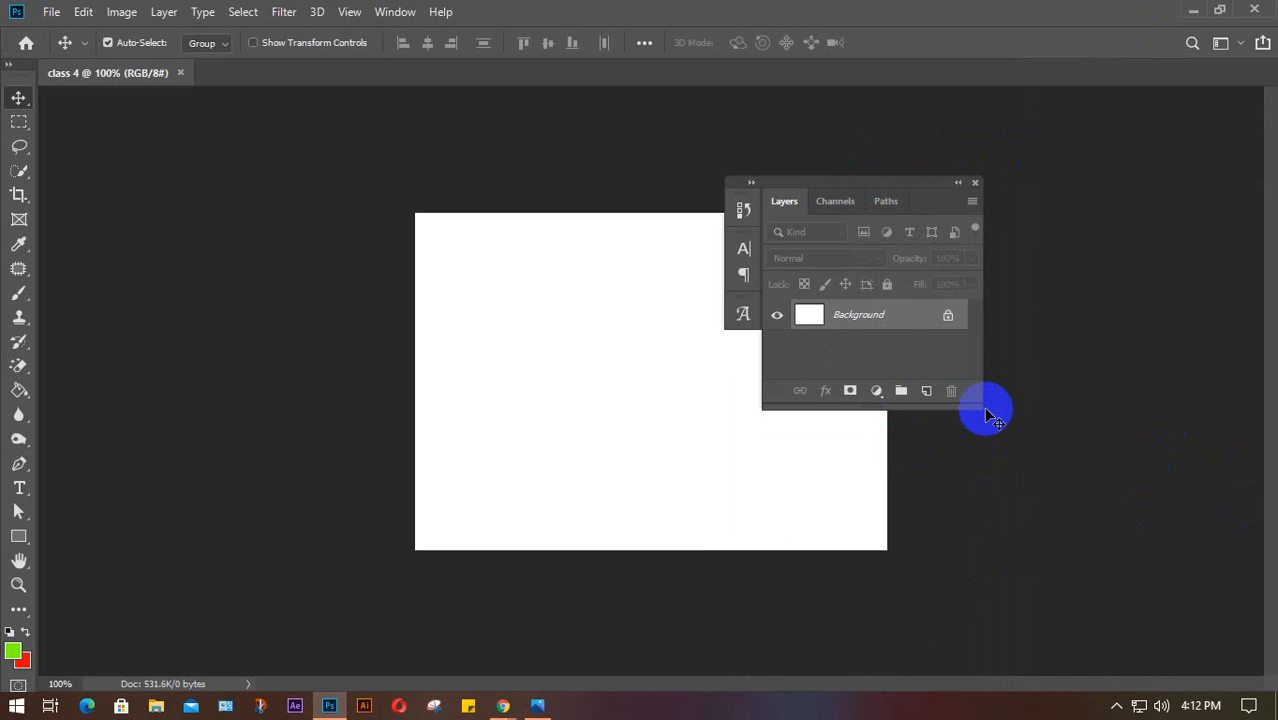
{"action": "left_click_drag", "start_coordinate": [984, 408], "coordinate": [1013, 658]}
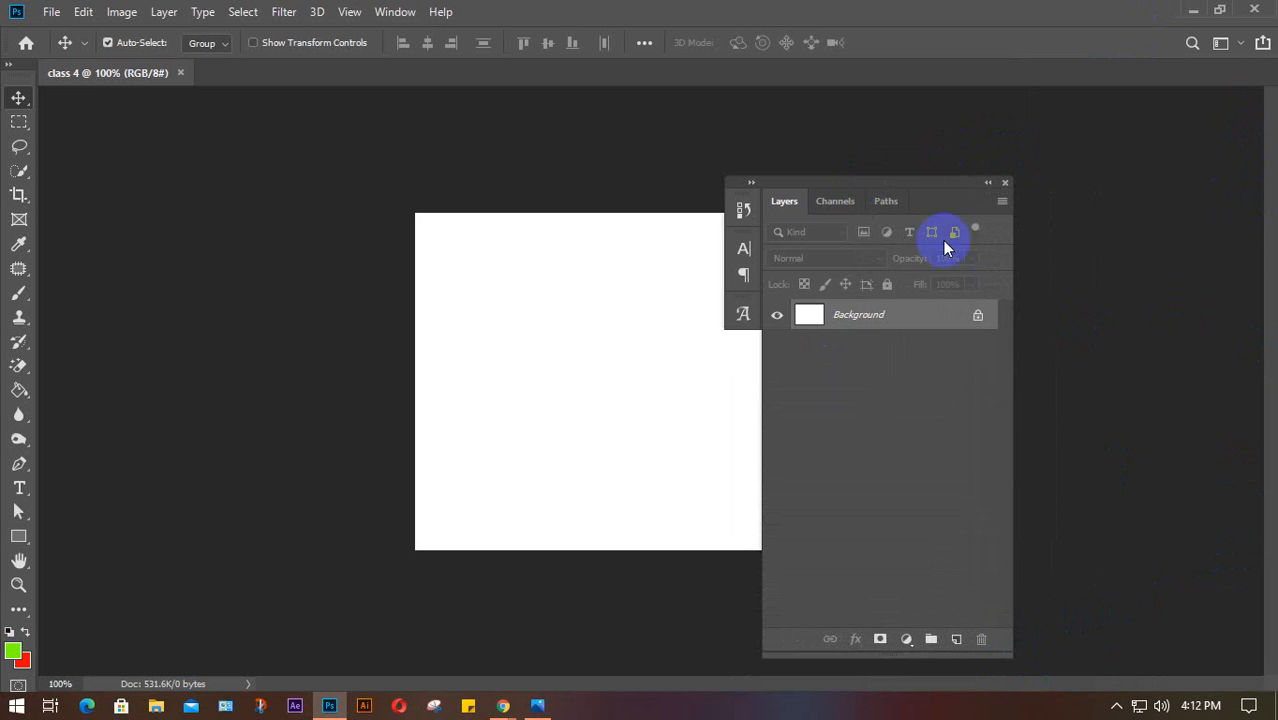
{"action": "left_click_drag", "start_coordinate": [893, 180], "coordinate": [1272, 94]}
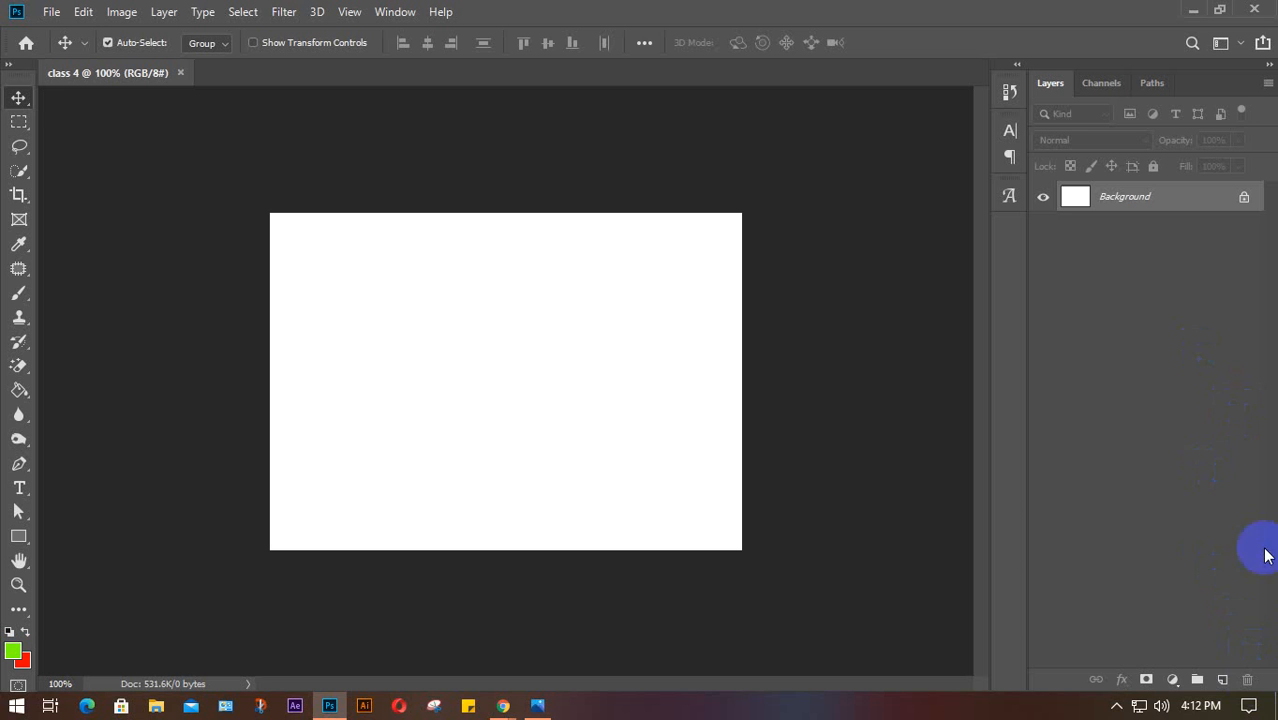
Add Layer 1 and Layer 2 with the new-layer button, then Layer 3 via Layer > New > Layer
{"action": "left_click", "coordinate": [1226, 683]}
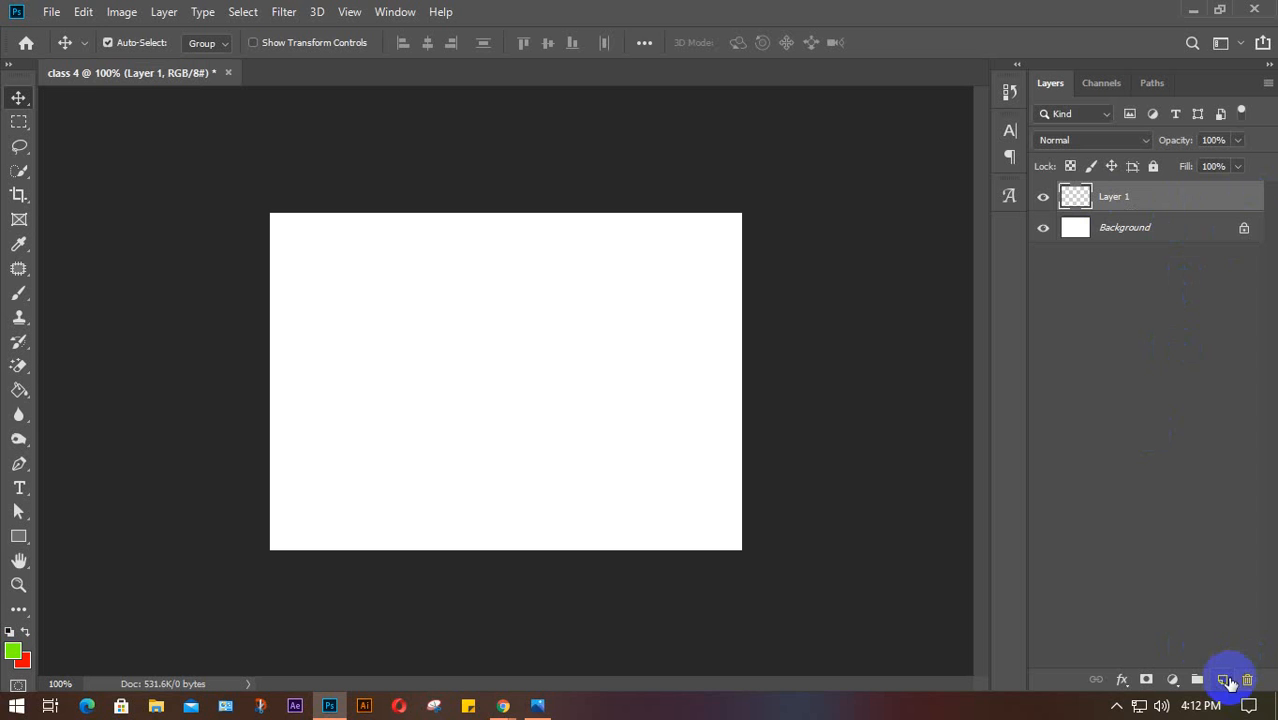
{"action": "left_click", "coordinate": [1223, 683]}
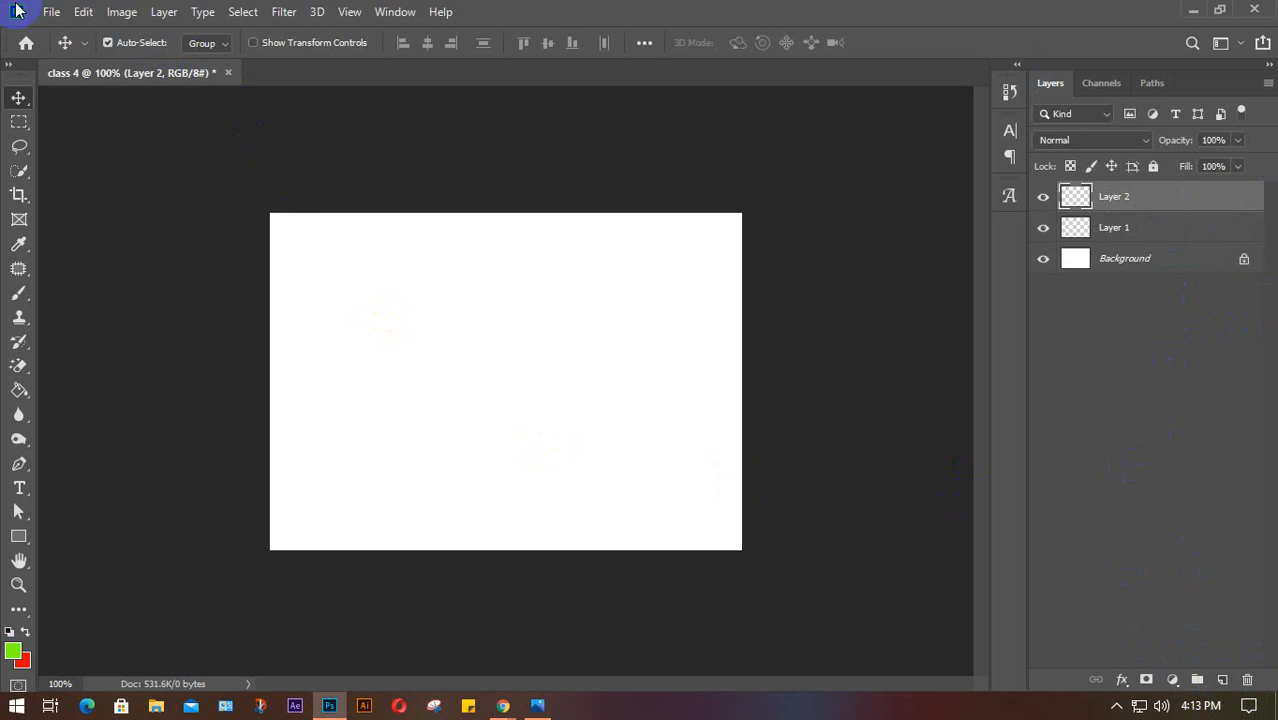
{"action": "left_click", "coordinate": [162, 15]}
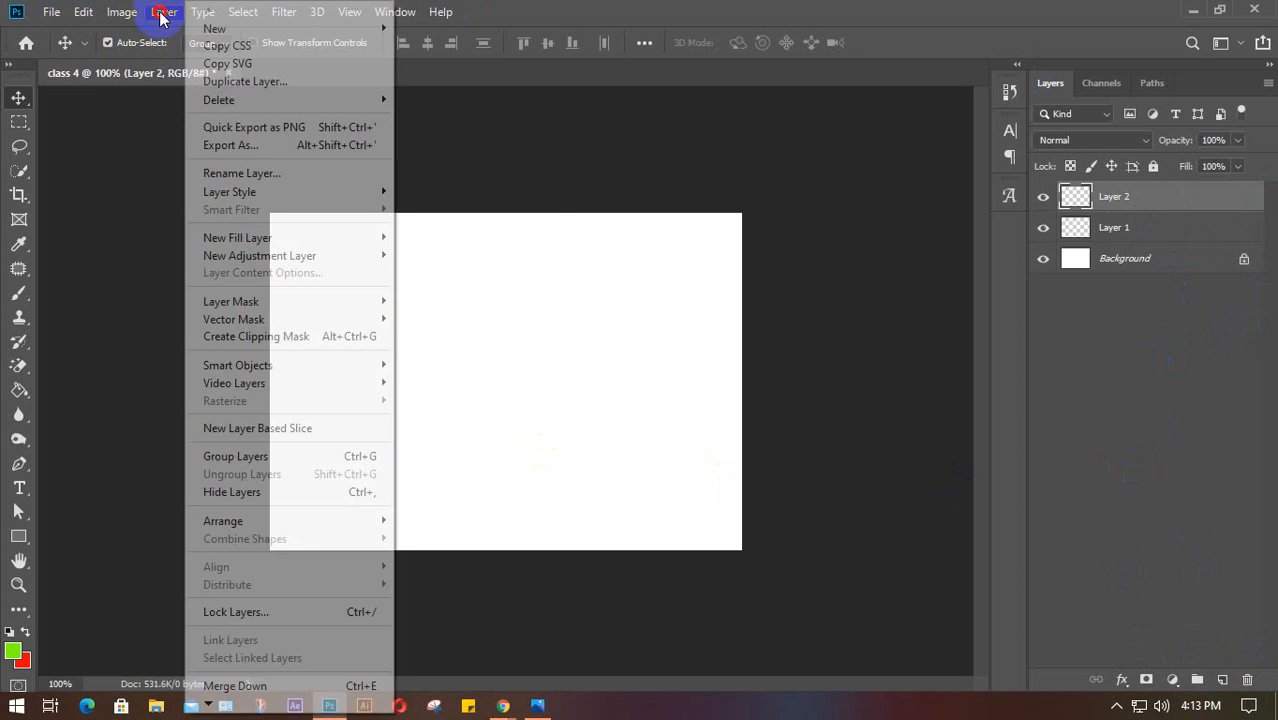
{"action": "mouse_move", "coordinate": [214, 30]}
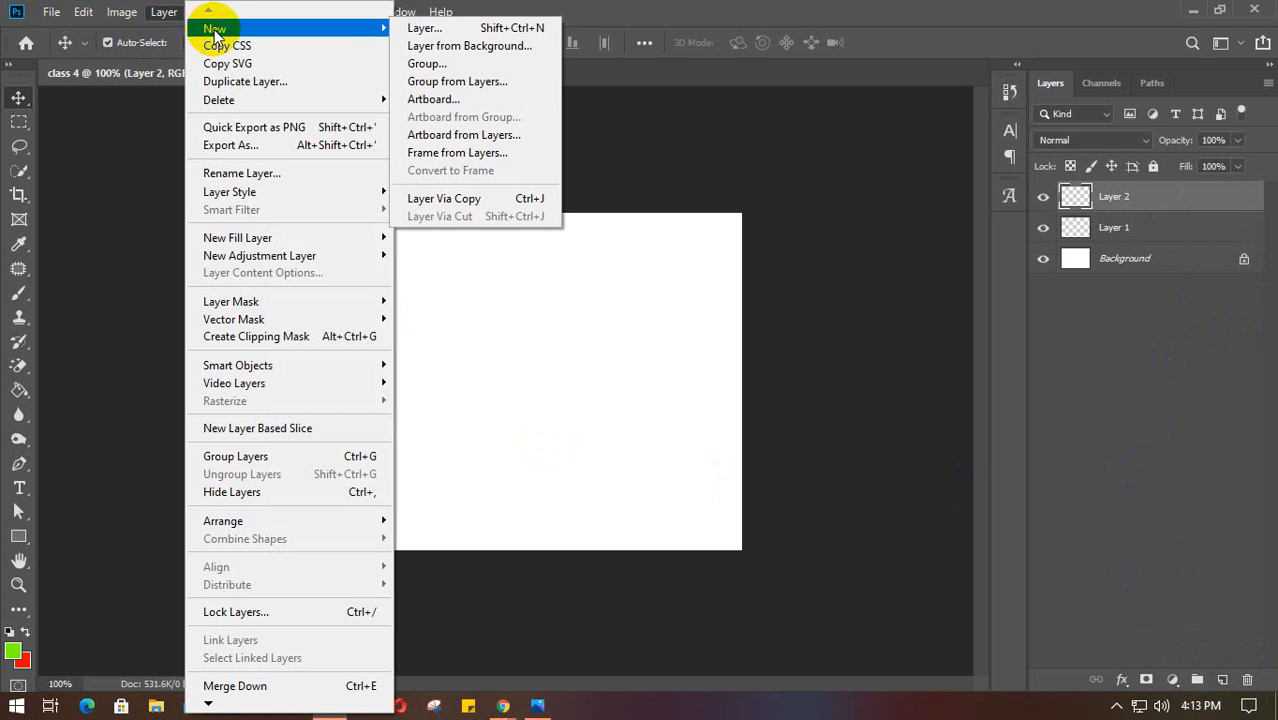
{"action": "left_click", "coordinate": [433, 30]}
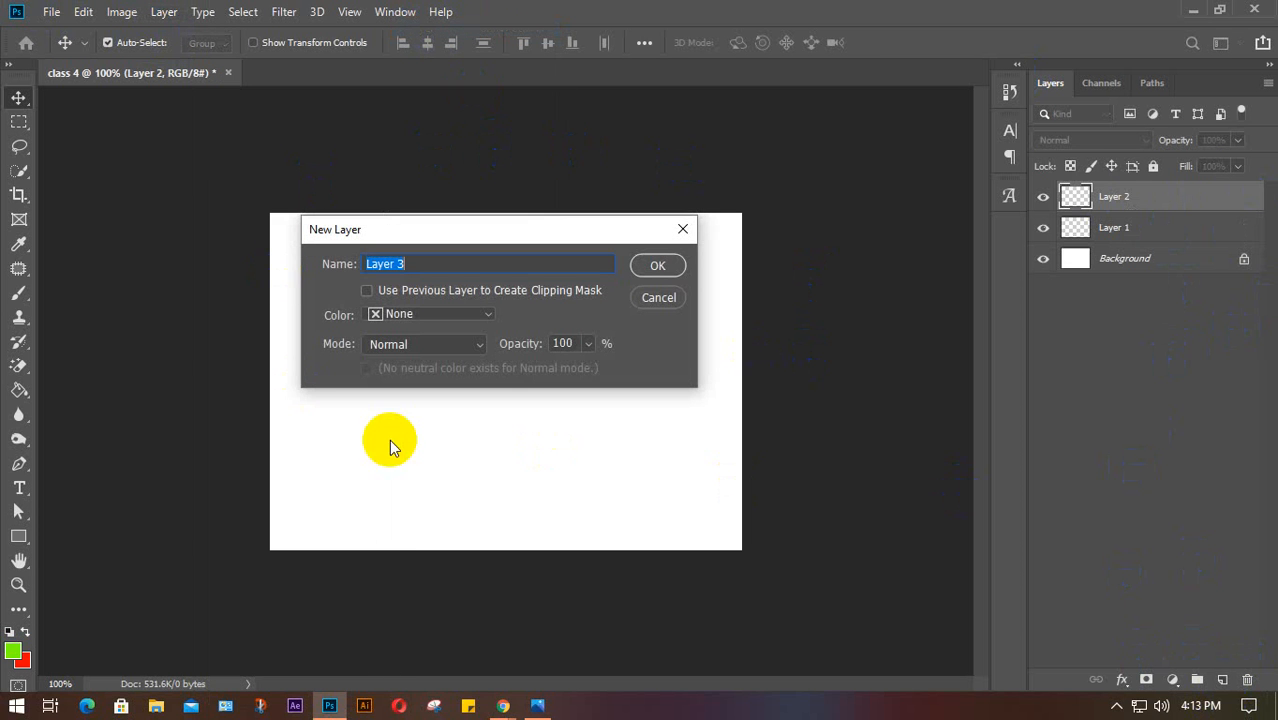
{"action": "left_click_drag", "start_coordinate": [563, 235], "coordinate": [590, 276]}
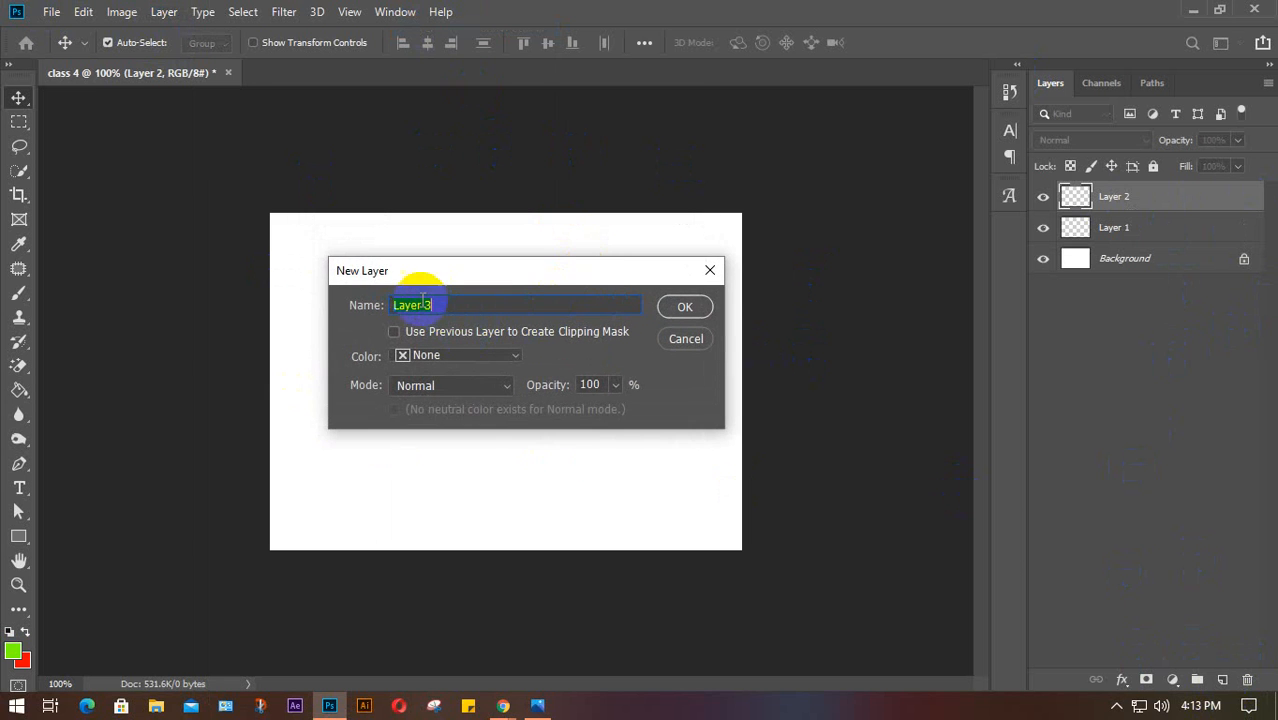
{"action": "left_click", "coordinate": [682, 308]}
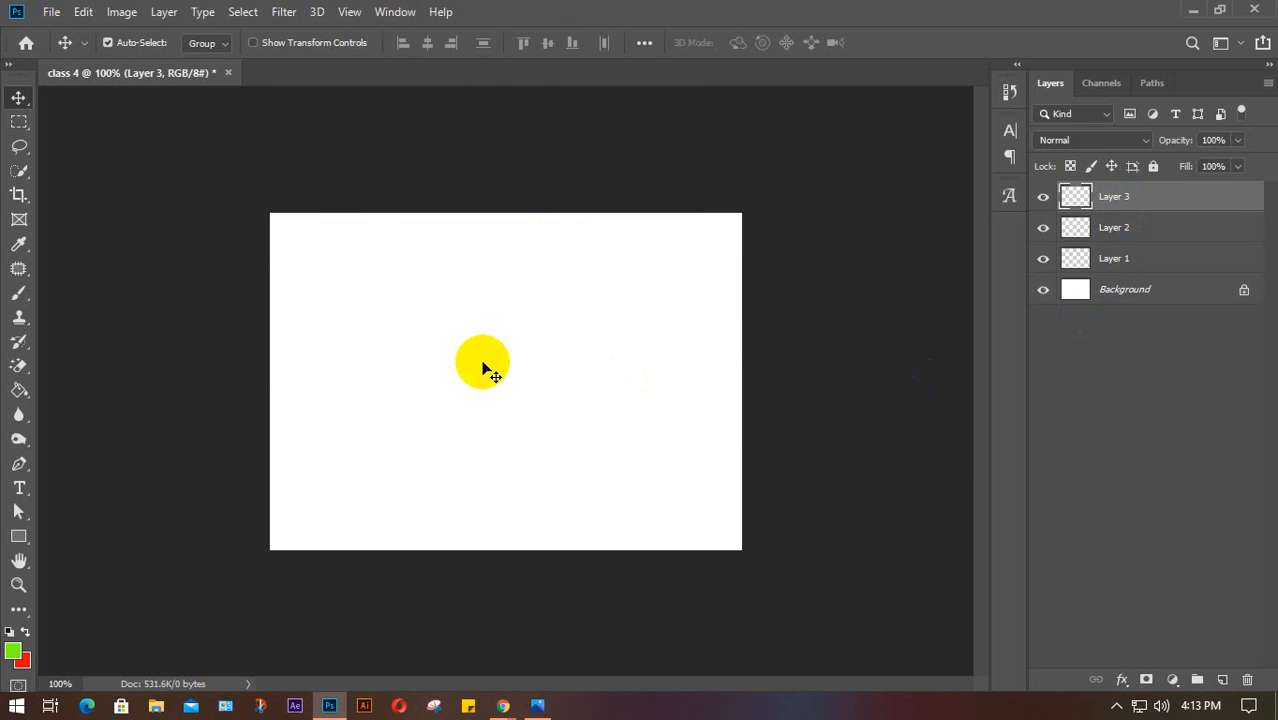
Add Layer 4 with Shift+Ctrl+N and Layer 5 with the new-layer button
{"action": "key", "text": "ctrl"}
{"action": "key", "text": "ctrl+shift+n"}
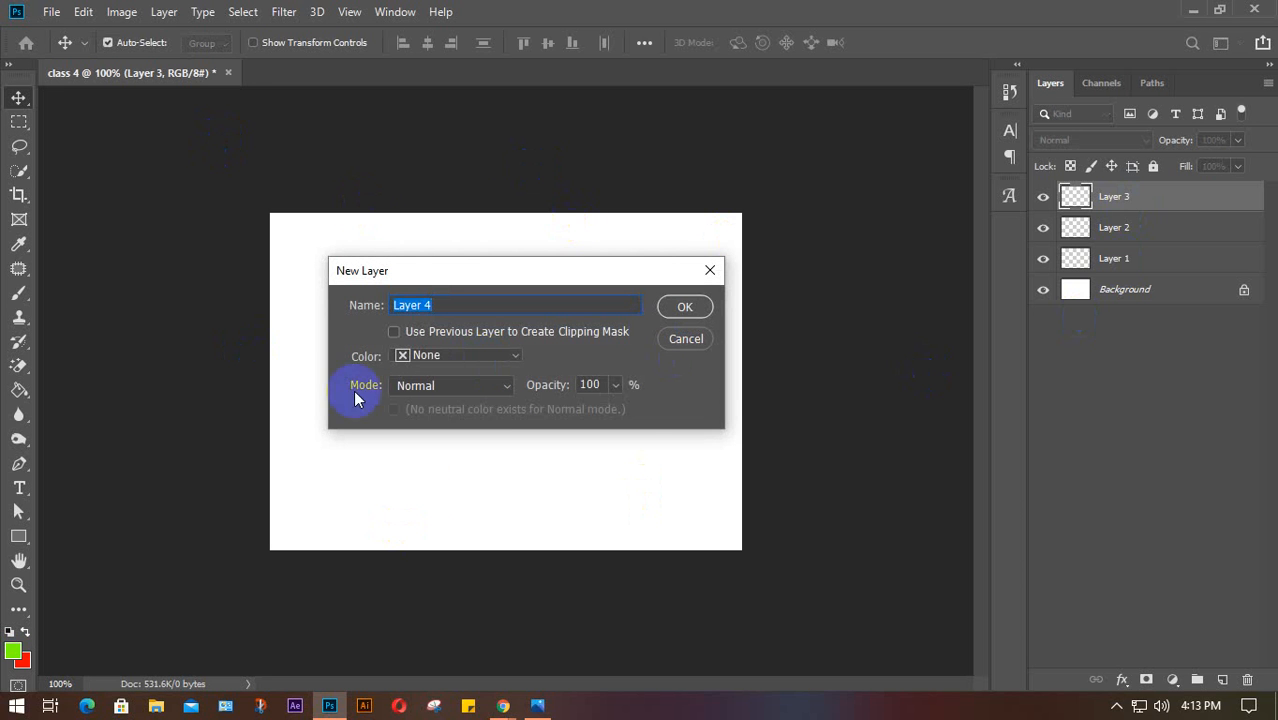
{"action": "left_click", "coordinate": [680, 305]}
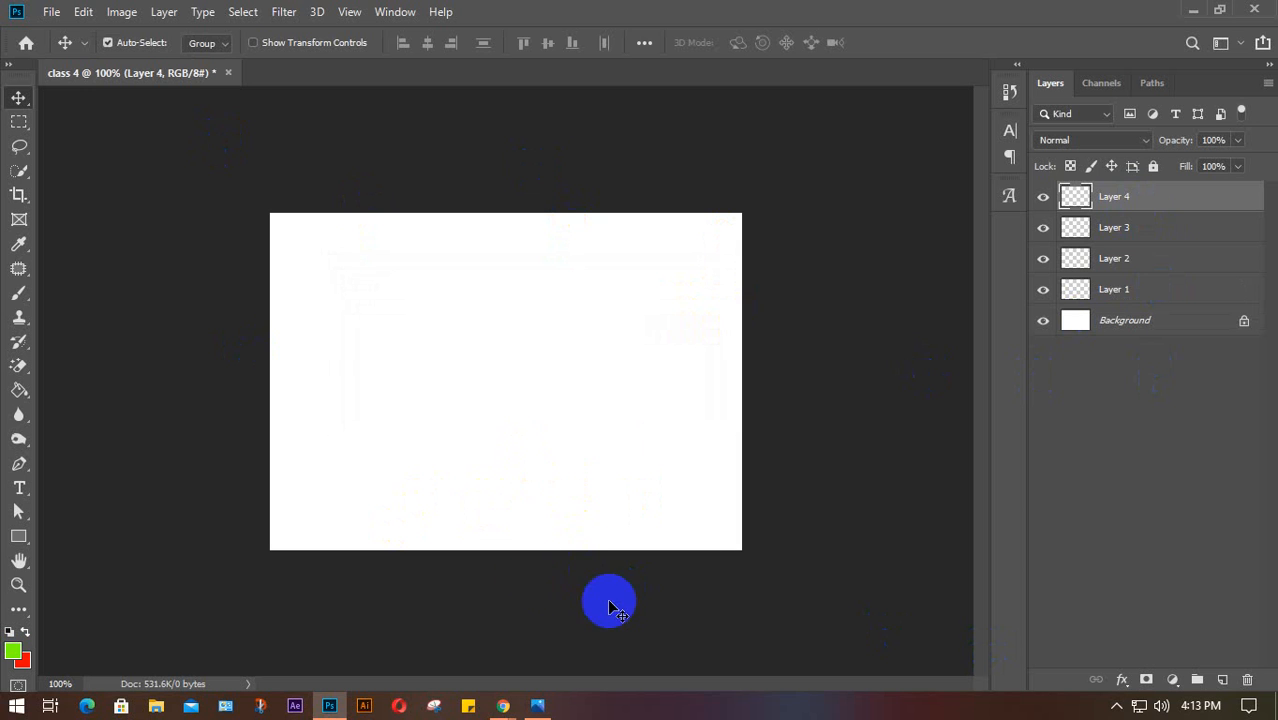
{"action": "left_click", "coordinate": [1222, 679]}
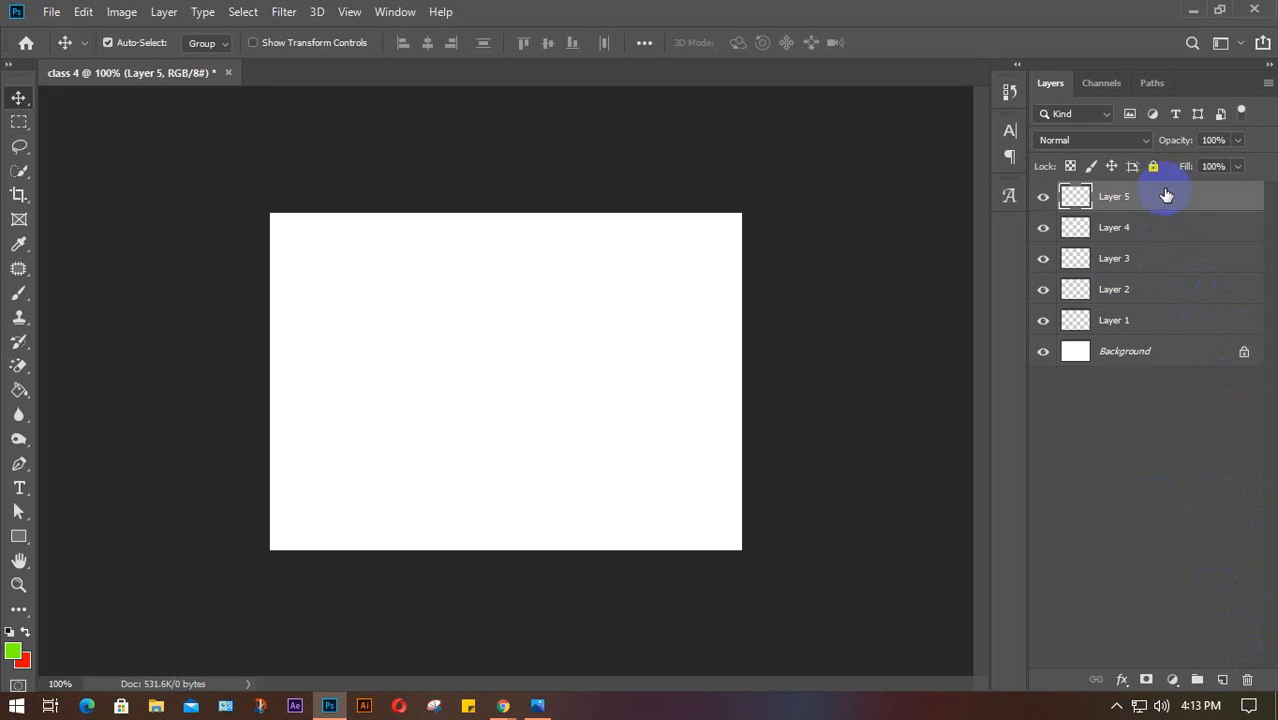
Delete Layers 5, 4, 3 and 2, leaving Layer 1 above Background
{"action": "left_click", "coordinate": [1247, 680]}
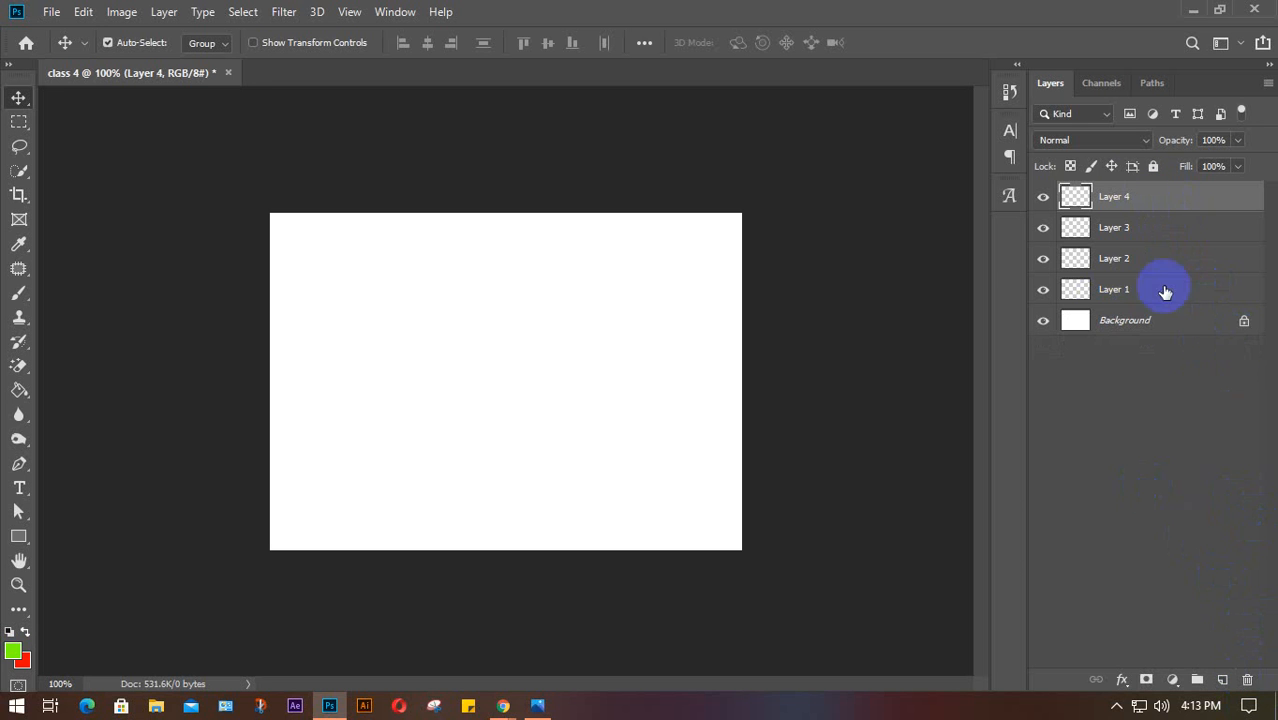
{"action": "left_click", "coordinate": [1247, 680]}
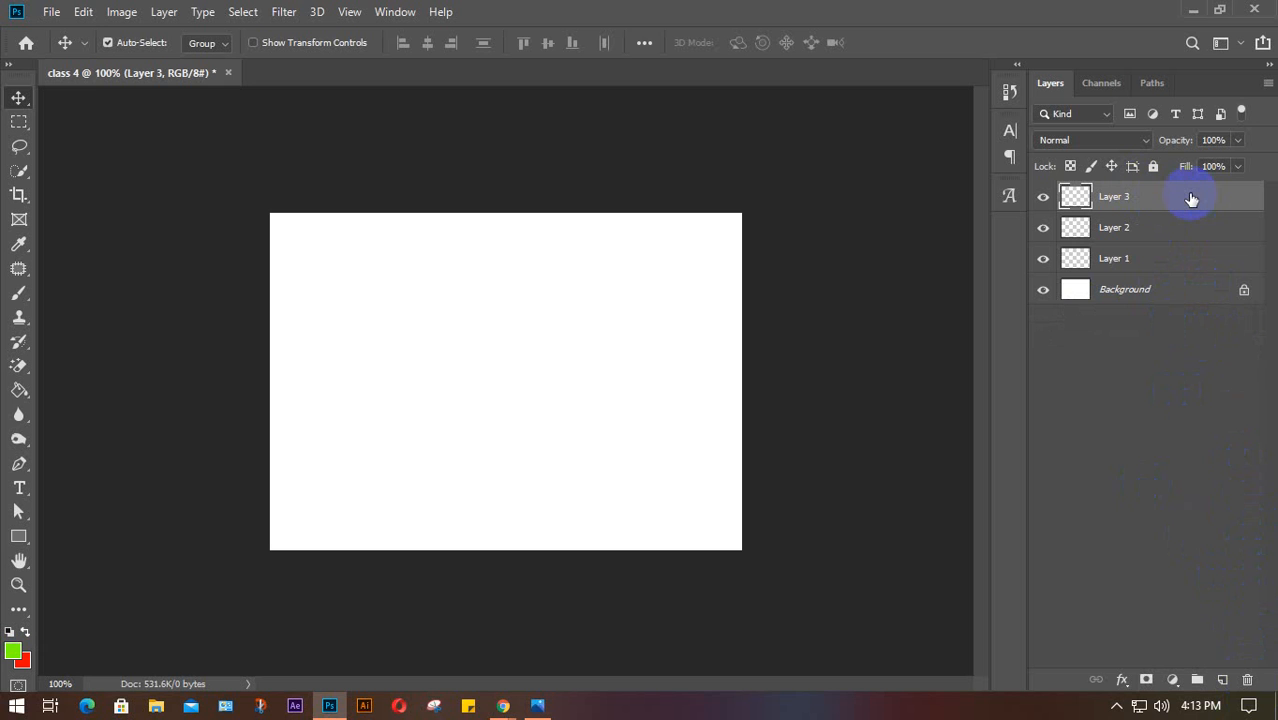
{"action": "key", "text": "Delete"}
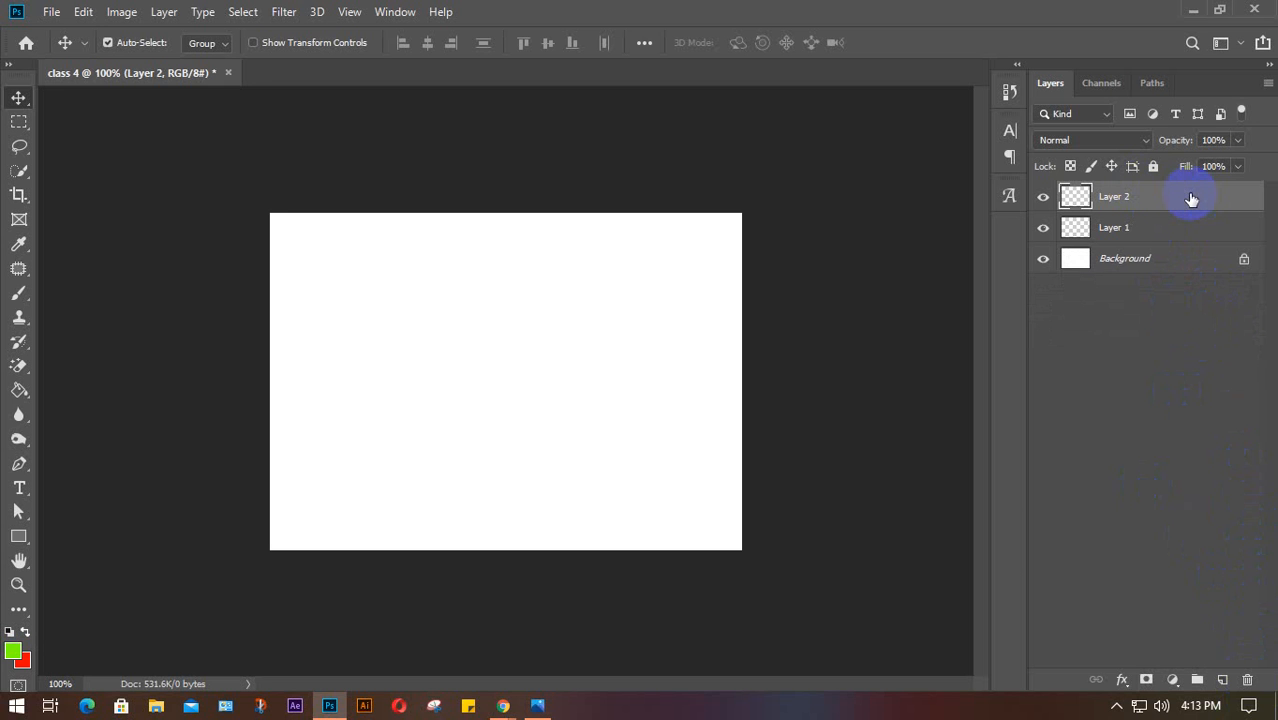
{"action": "key", "text": "Delete"}
{"action": "key", "text": "Delete"}
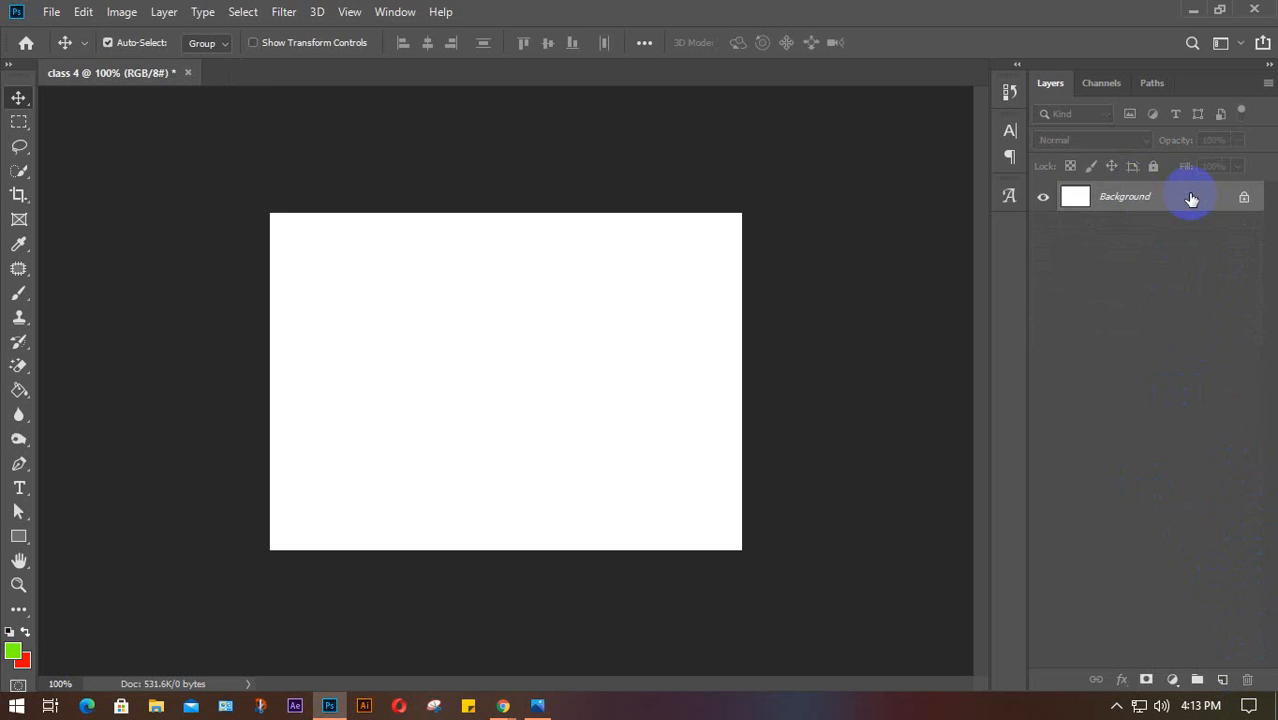
Add six new empty layers, bringing the stack up to Layer 7
{"action": "left_click", "coordinate": [1225, 680]}
{"action": "left_click", "coordinate": [1225, 680]}
{"action": "left_click", "coordinate": [1225, 680]}
{"action": "left_click", "coordinate": [1225, 680]}
{"action": "left_click", "coordinate": [1225, 680]}
{"action": "left_click", "coordinate": [1225, 680]}
{"action": "left_click", "coordinate": [1225, 680]}
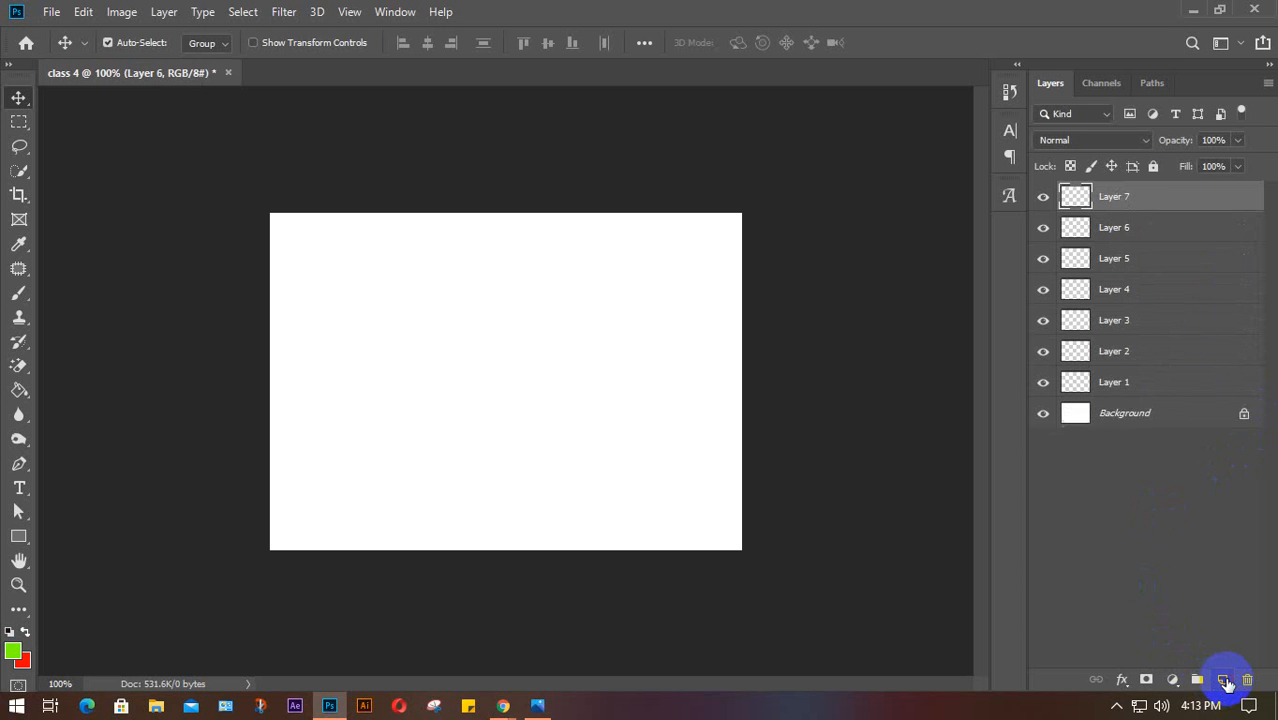
{"action": "left_click", "coordinate": [1225, 680]}
{"action": "left_click", "coordinate": [1225, 680]}
{"action": "left_click", "coordinate": [1225, 680]}
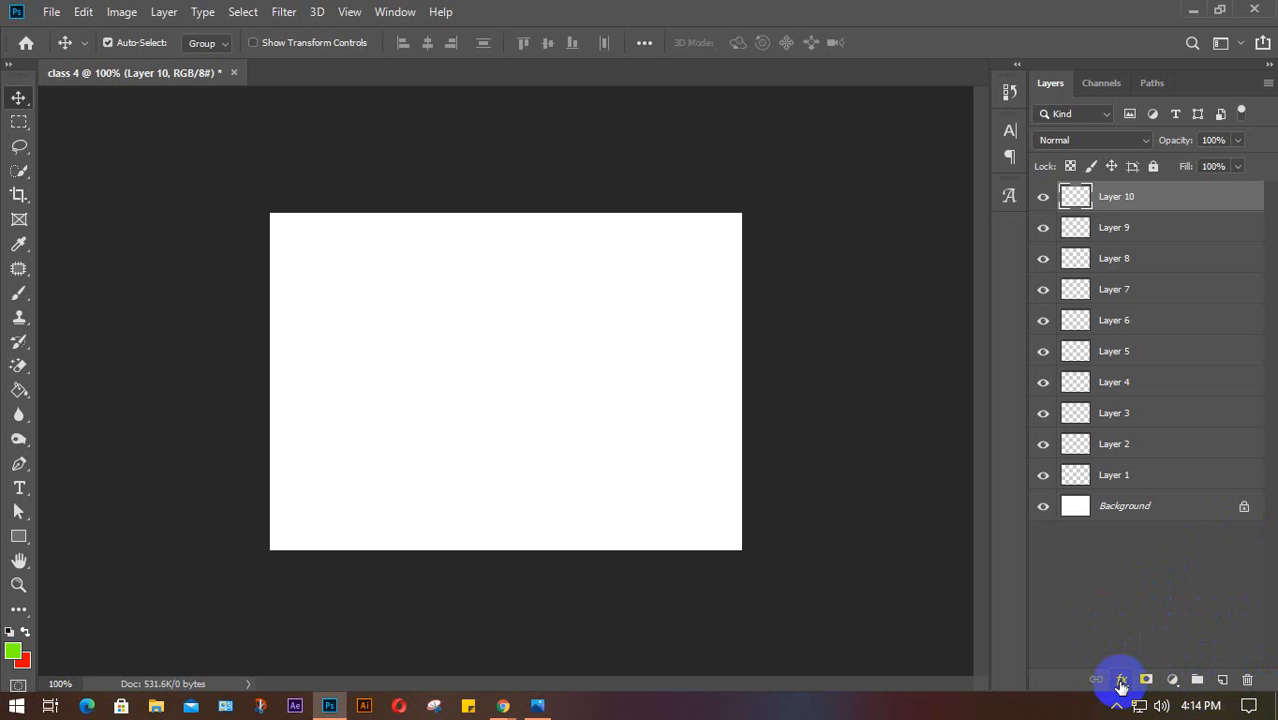
Add another empty layer and look over the Layer > New options
{"action": "left_click", "coordinate": [1223, 680]}
{"action": "left_click", "coordinate": [1223, 680]}
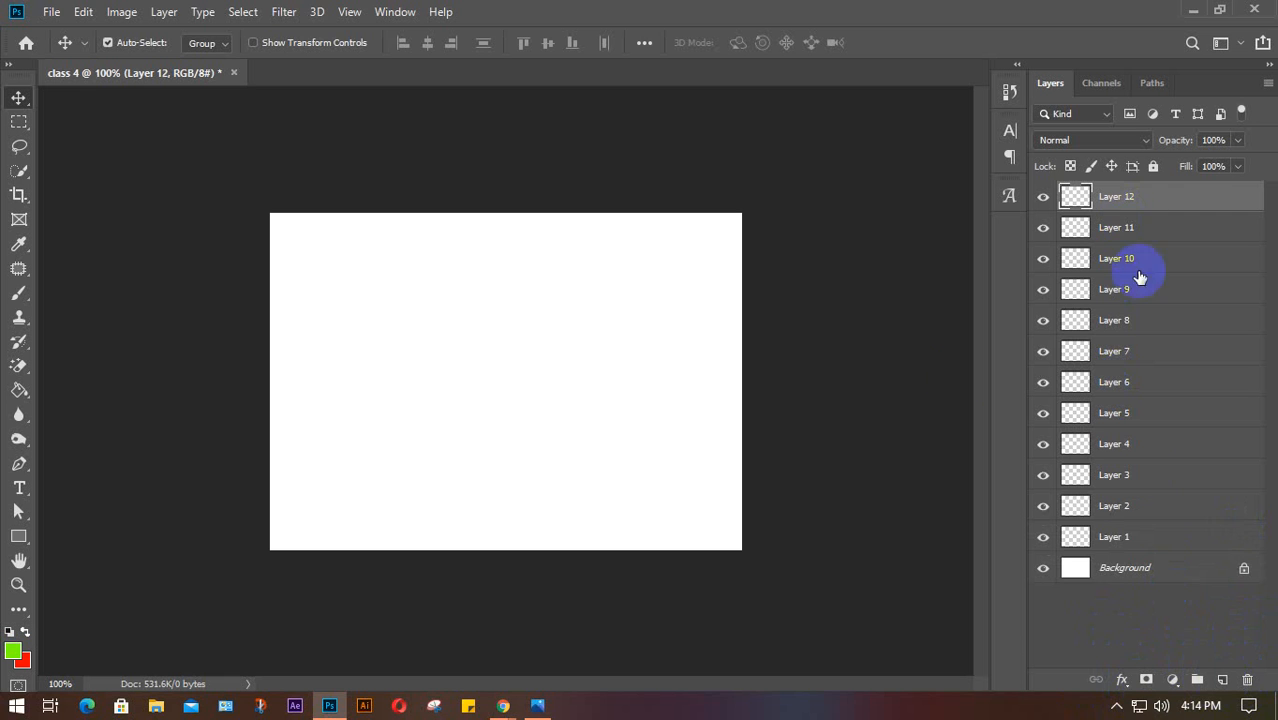
{"action": "left_click", "coordinate": [160, 12]}
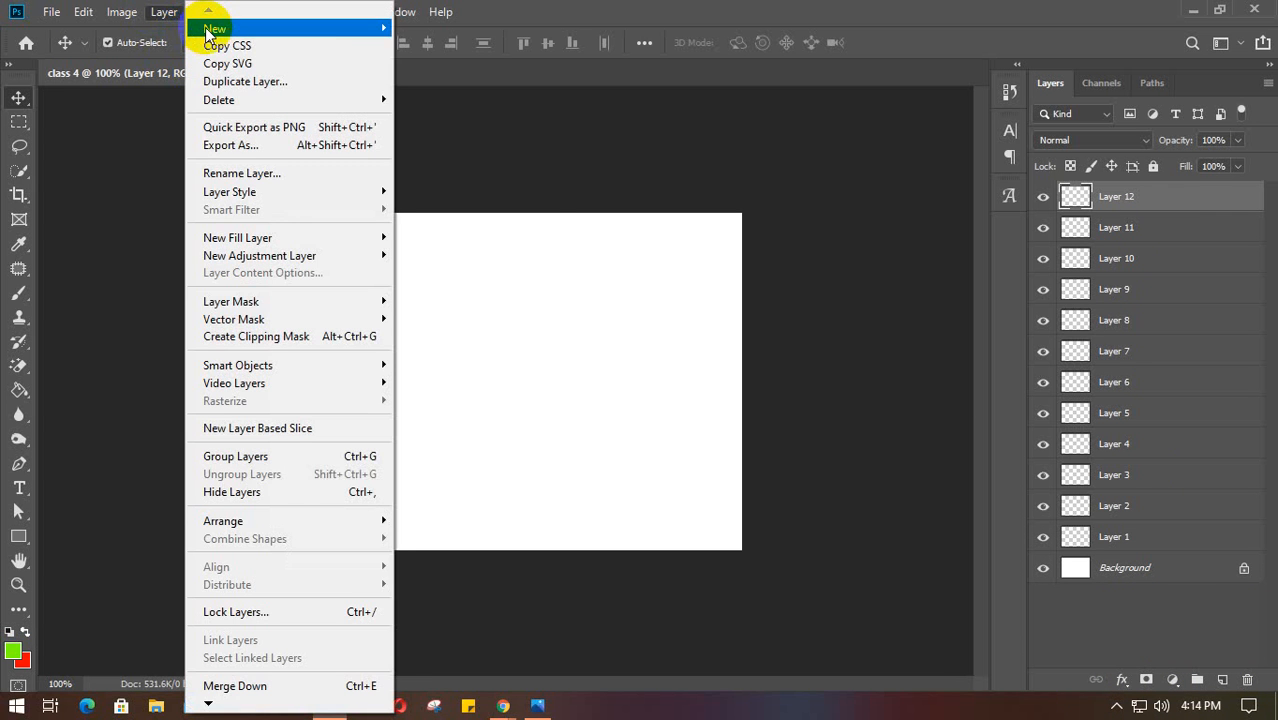
{"action": "left_click", "coordinate": [638, 258]}
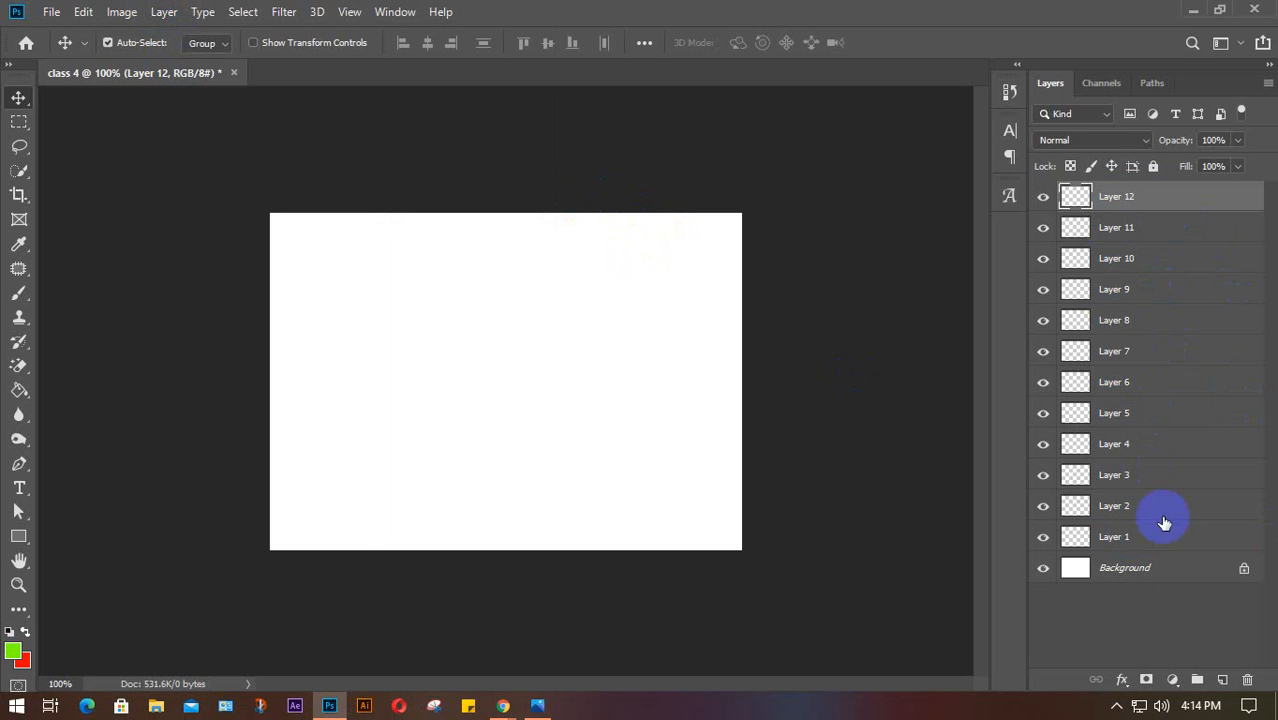
Hide Background, Layer 2 and Layer 3, then make Layers 3, 2, 1 and Background visible again
{"action": "left_click", "coordinate": [1043, 568]}
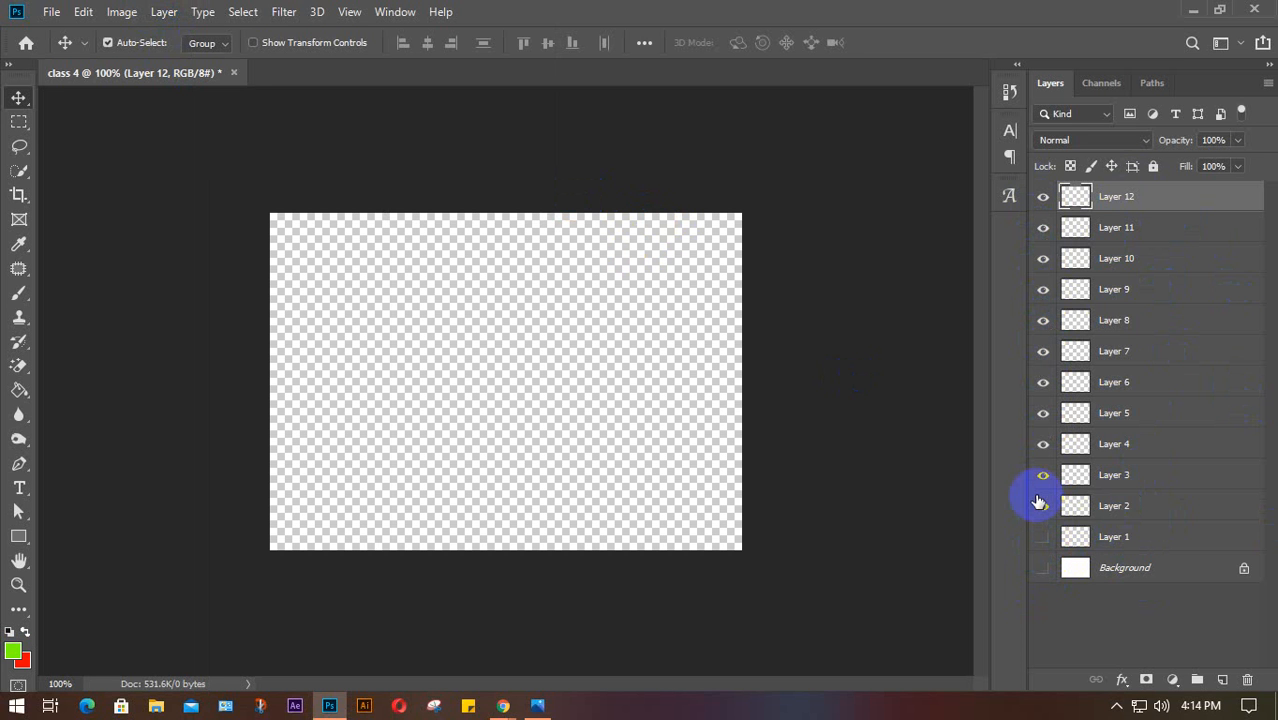
{"action": "left_click", "coordinate": [1040, 503]}
{"action": "left_click", "coordinate": [1042, 473]}
{"action": "left_click", "coordinate": [1042, 473]}
{"action": "left_click", "coordinate": [1042, 505]}
{"action": "left_click", "coordinate": [1043, 536]}
{"action": "left_click", "coordinate": [1044, 567]}
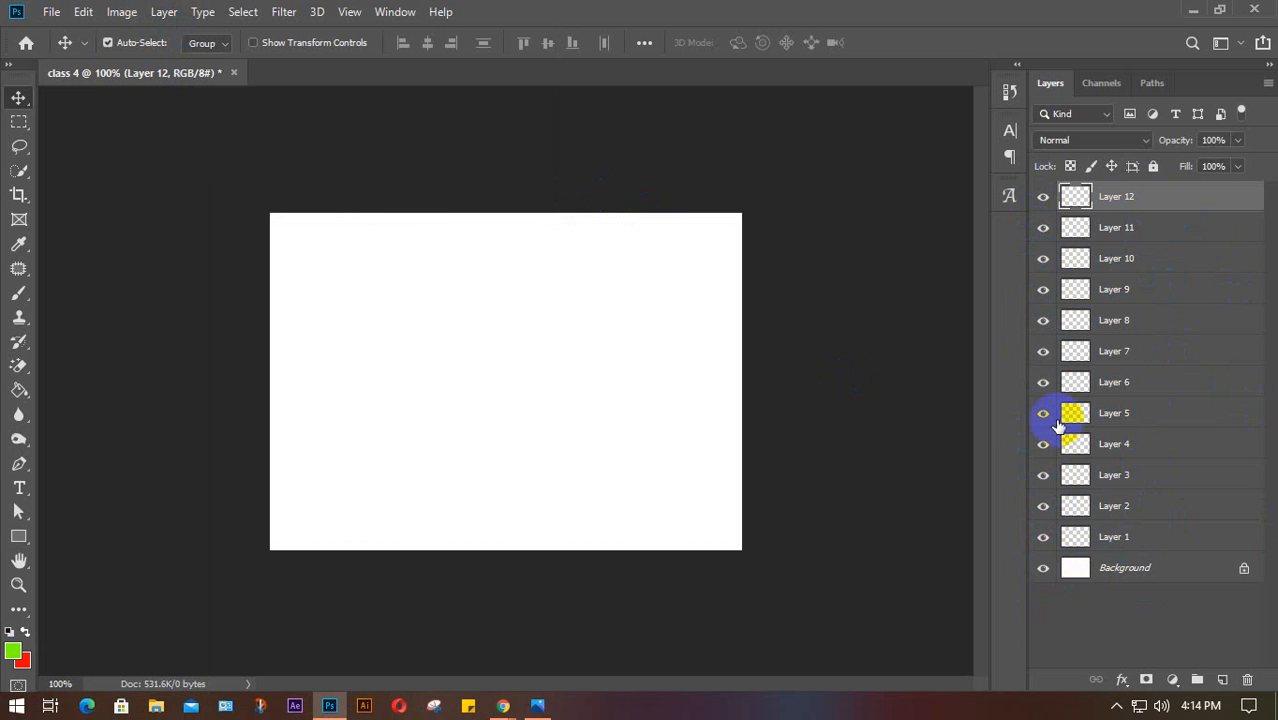
Toggle Layer 12's visibility, then delete Layers 12 down to 1, leaving only Background
{"action": "left_click", "coordinate": [1043, 200]}
{"action": "left_click", "coordinate": [1043, 200]}
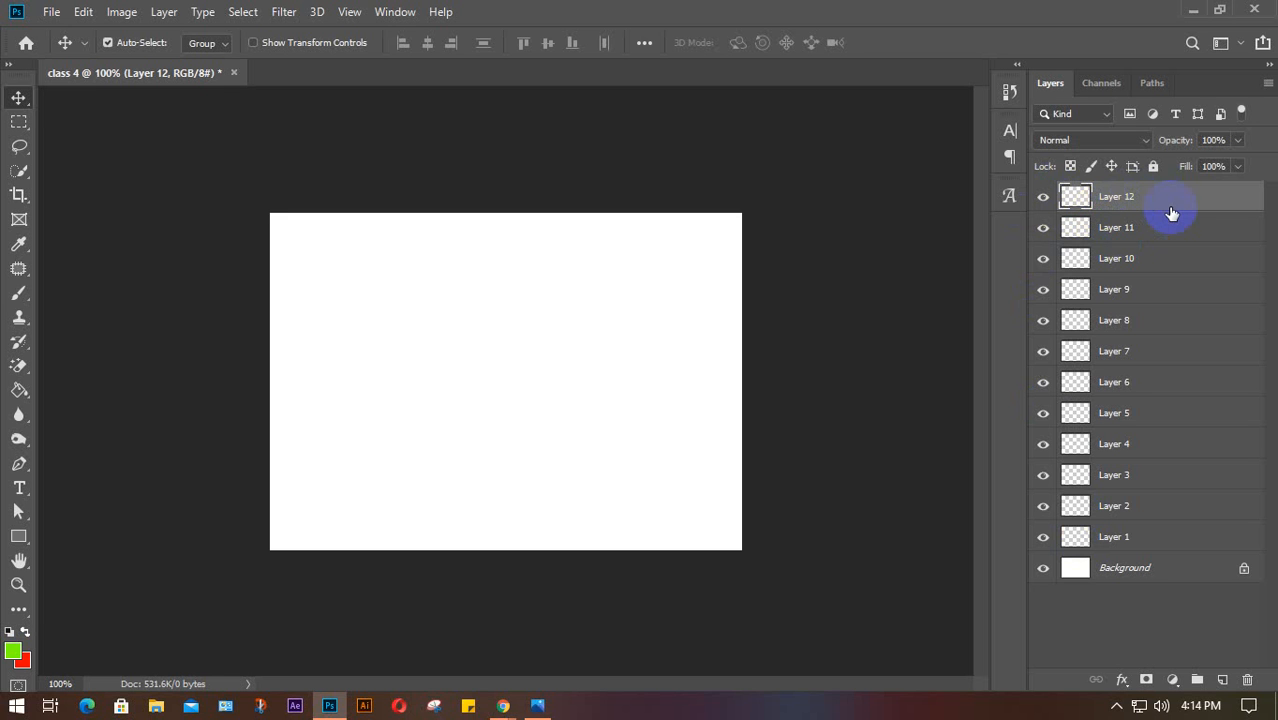
{"action": "key", "text": "Delete"}
{"action": "key", "text": "Delete"}
{"action": "key", "text": "Delete"}
{"action": "key", "text": "Delete"}
{"action": "key", "text": "Delete"}
{"action": "key", "text": "Delete"}
{"action": "key", "text": "Delete"}
{"action": "key", "text": "Delete"}
{"action": "key", "text": "Delete"}
{"action": "key", "text": "Delete"}
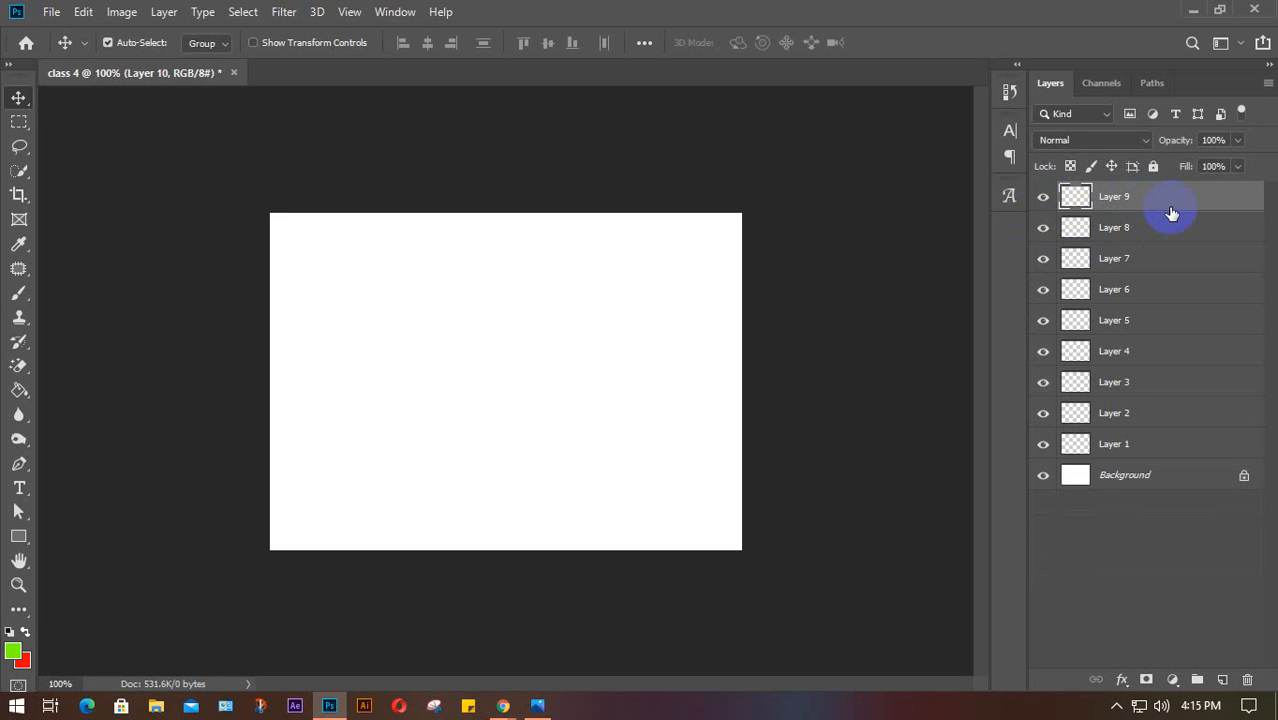
{"action": "key", "text": "Delete"}
{"action": "key", "text": "Delete"}
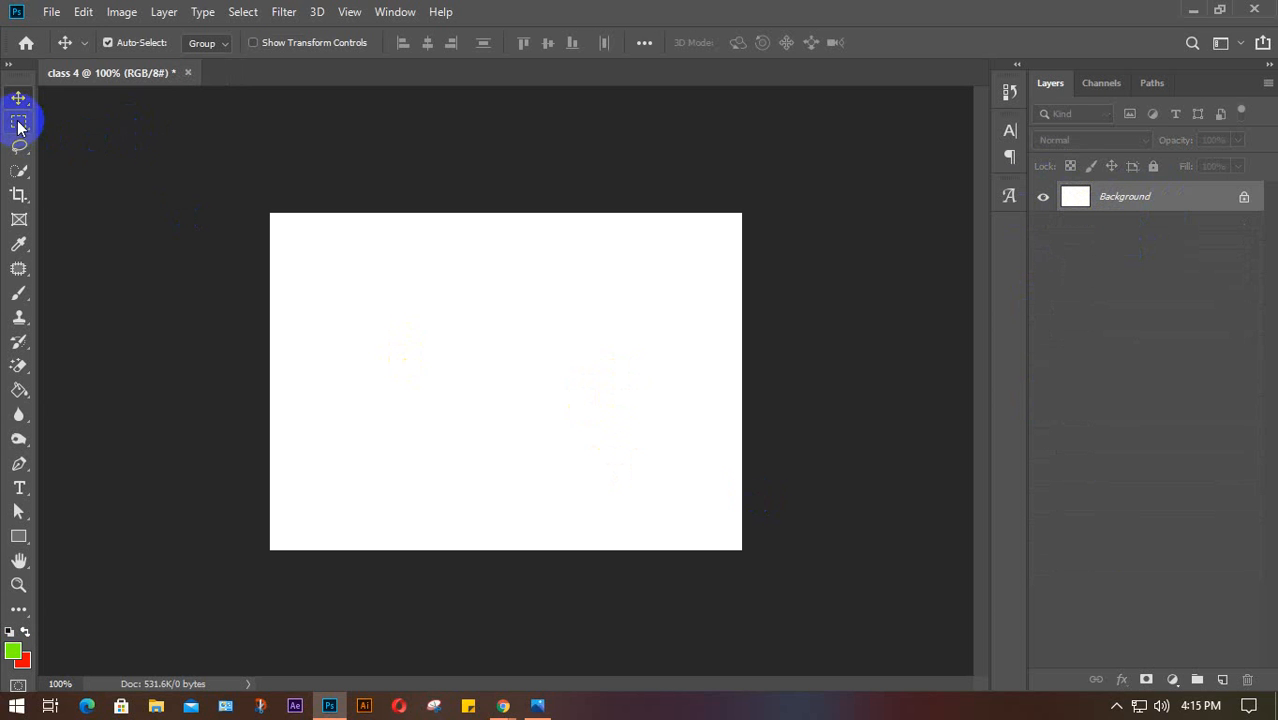
Switch to the Rectangular Marquee Tool and drag a trial selection on the canvas
{"action": "left_click_drag", "start_coordinate": [19, 127], "coordinate": [68, 127]}
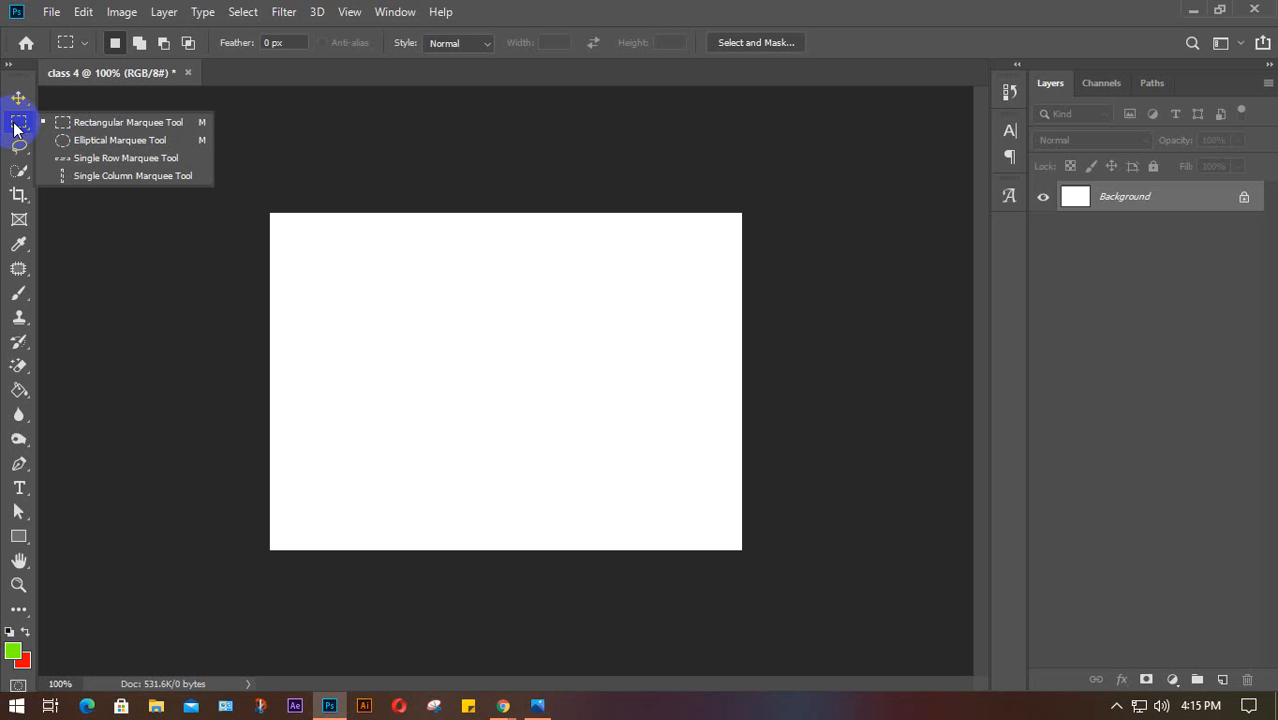
{"action": "left_click", "coordinate": [117, 124]}
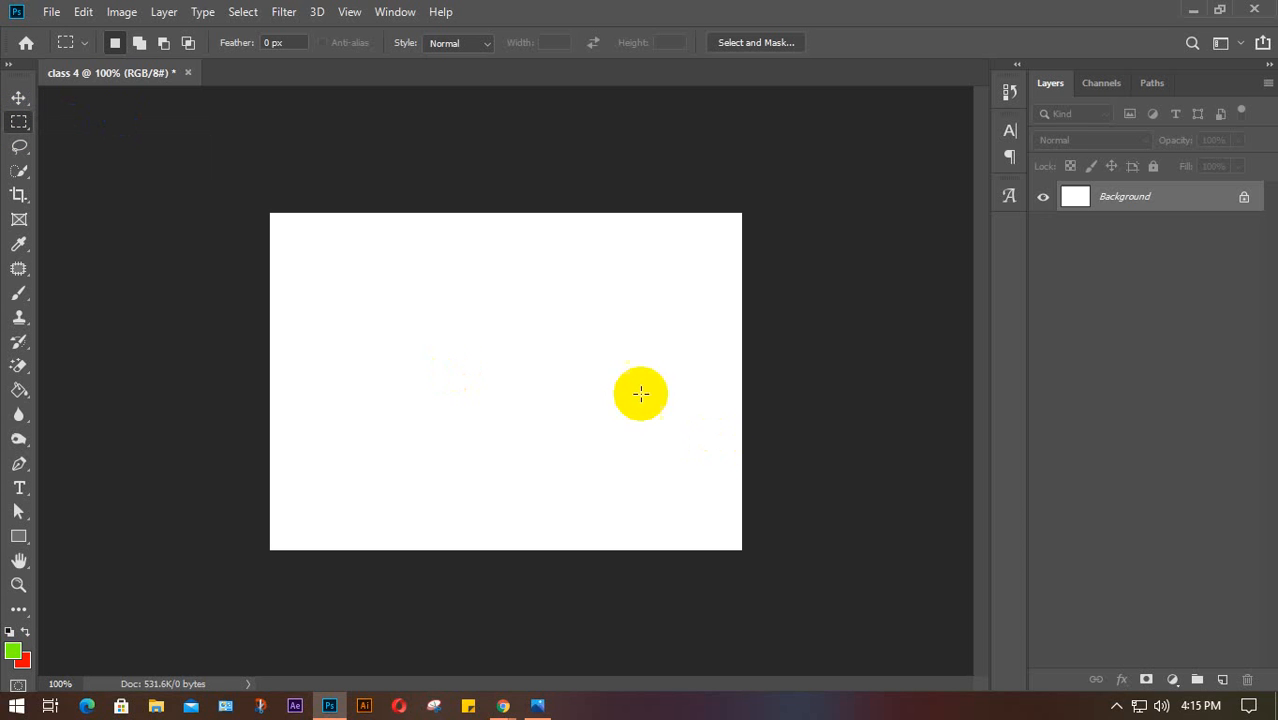
{"action": "left_click_drag", "start_coordinate": [368, 278], "coordinate": [542, 466]}
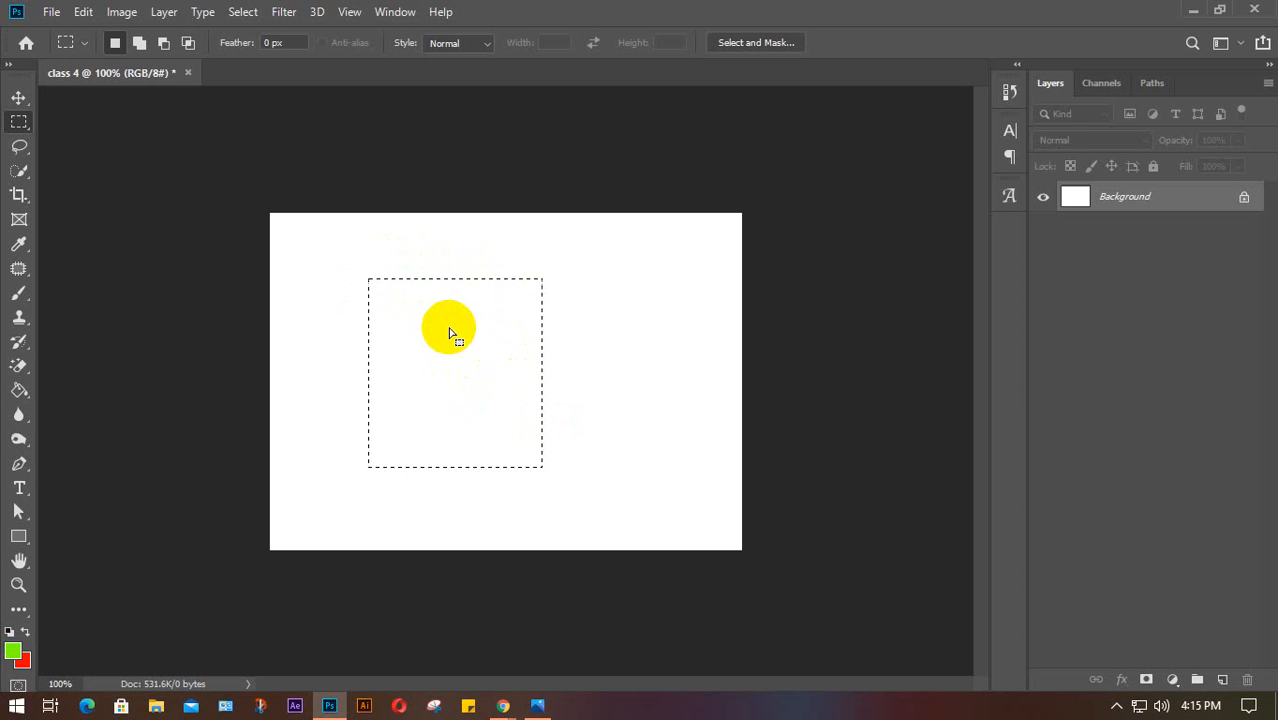
Add Layer 1, fill a rectangular selection with red, then clear the fill
{"action": "left_click", "coordinate": [1224, 680]}
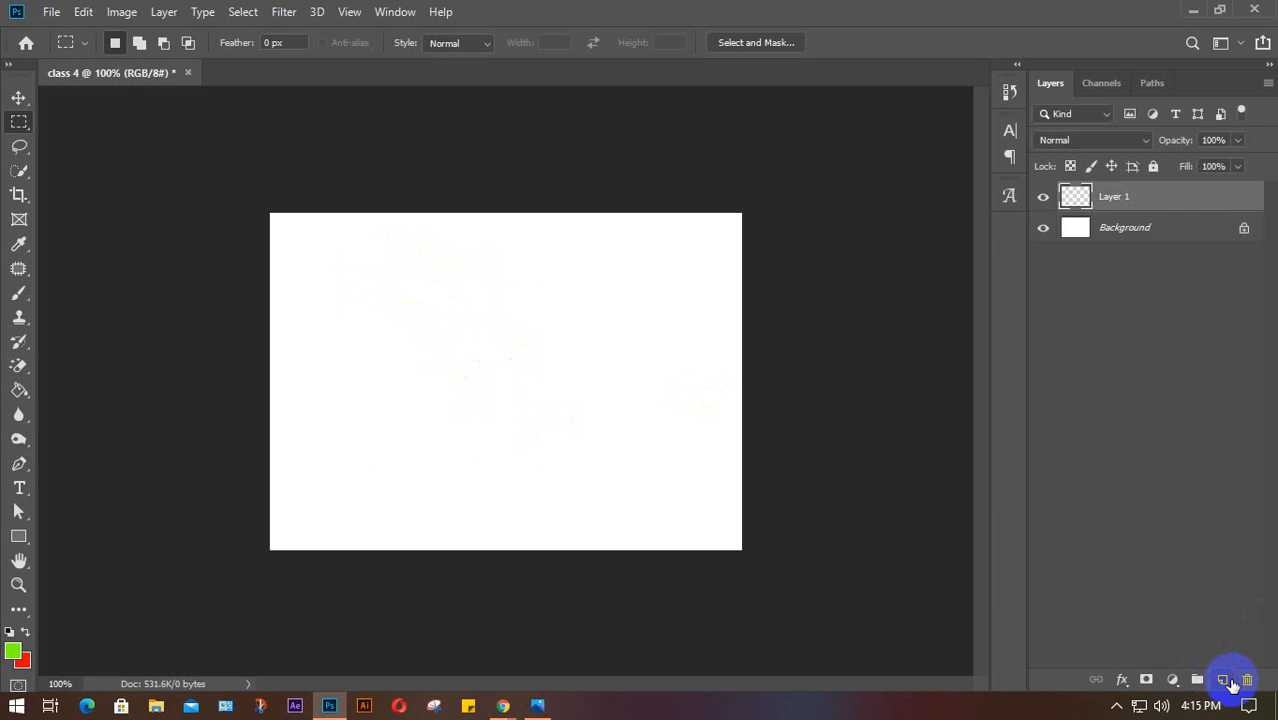
{"action": "left_click_drag", "start_coordinate": [346, 268], "coordinate": [565, 435]}
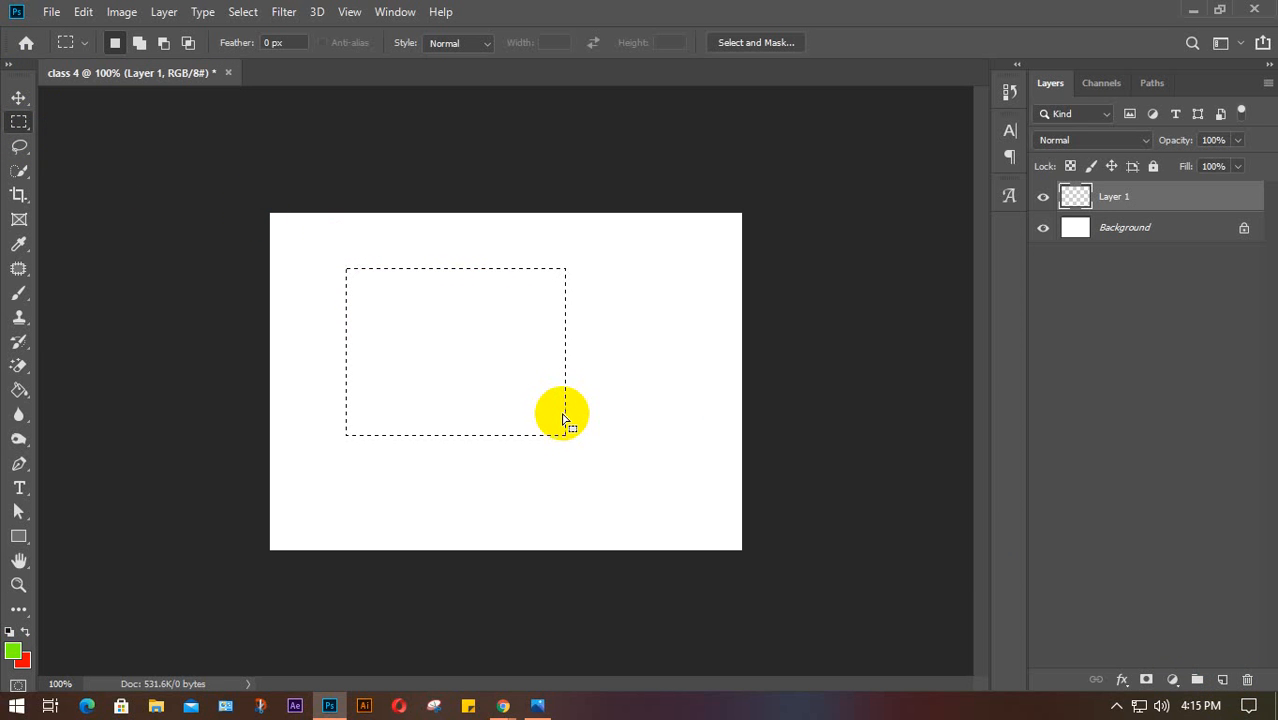
{"action": "key", "text": "ctrl+BackSpace"}
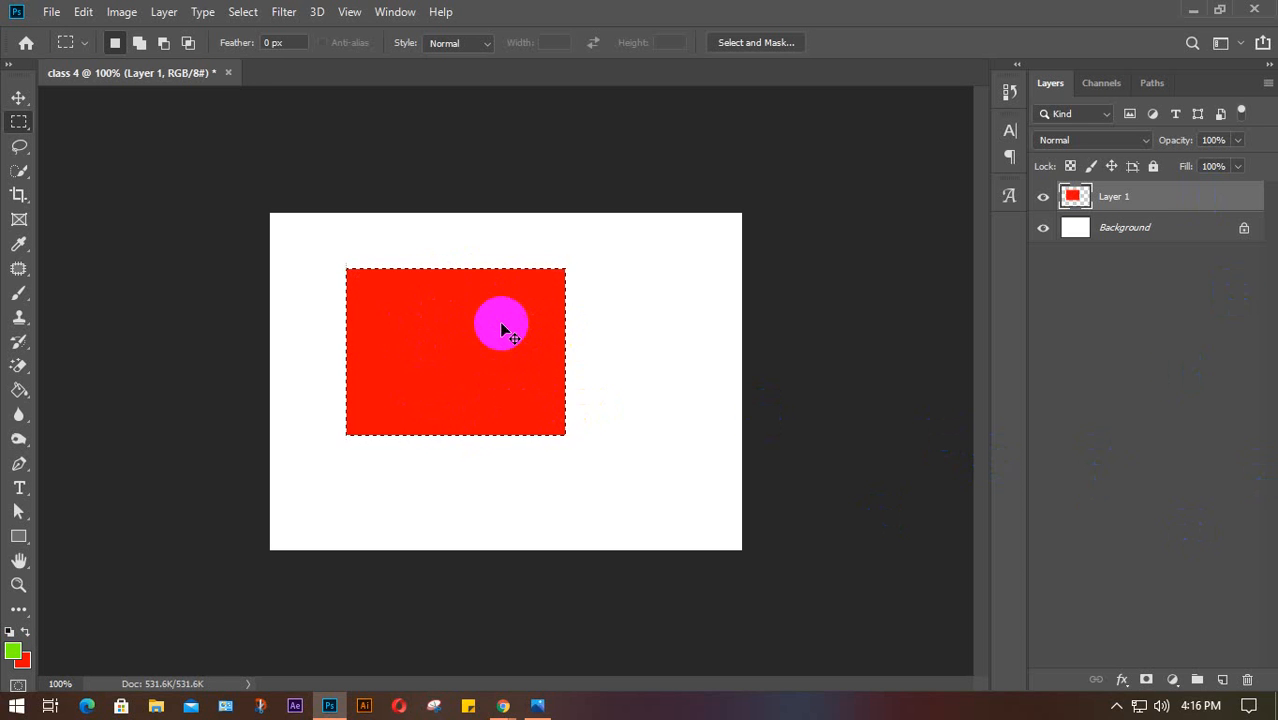
{"action": "key", "text": "Delete"}
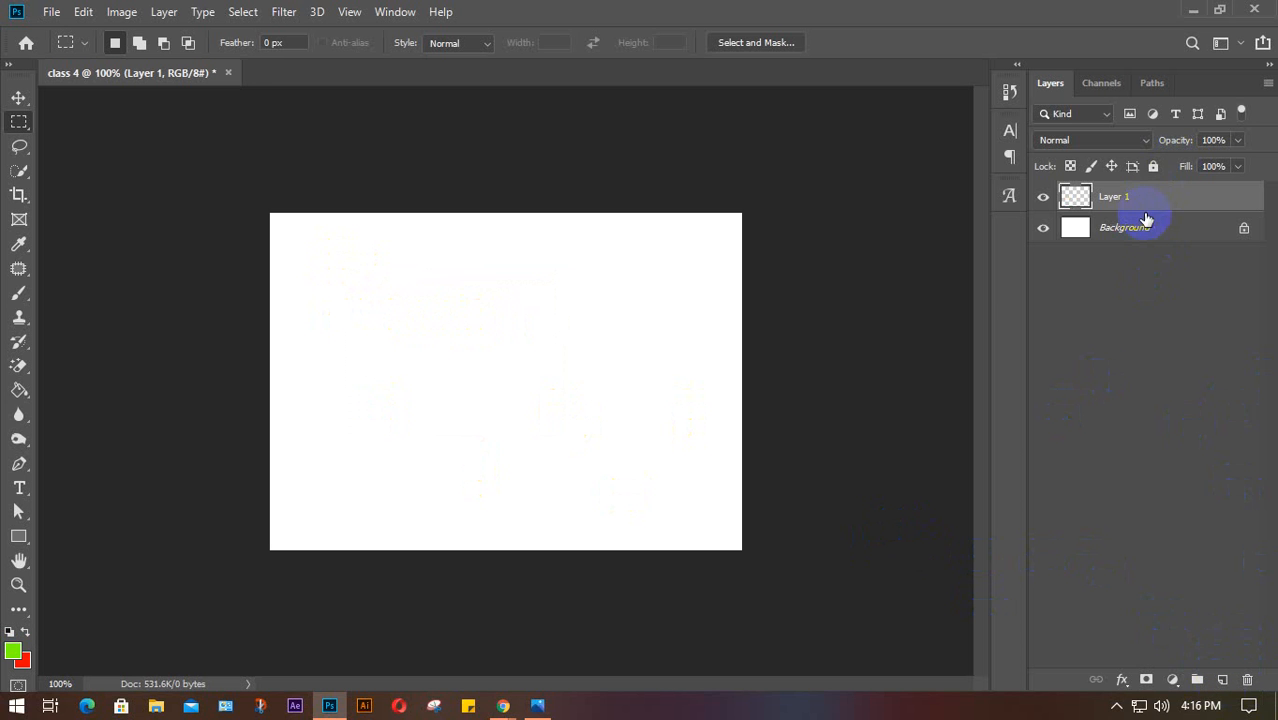
Select a square near the canvas centre, try green and red fills, settle on red, and deselect
{"action": "left_click_drag", "start_coordinate": [405, 278], "coordinate": [594, 464]}
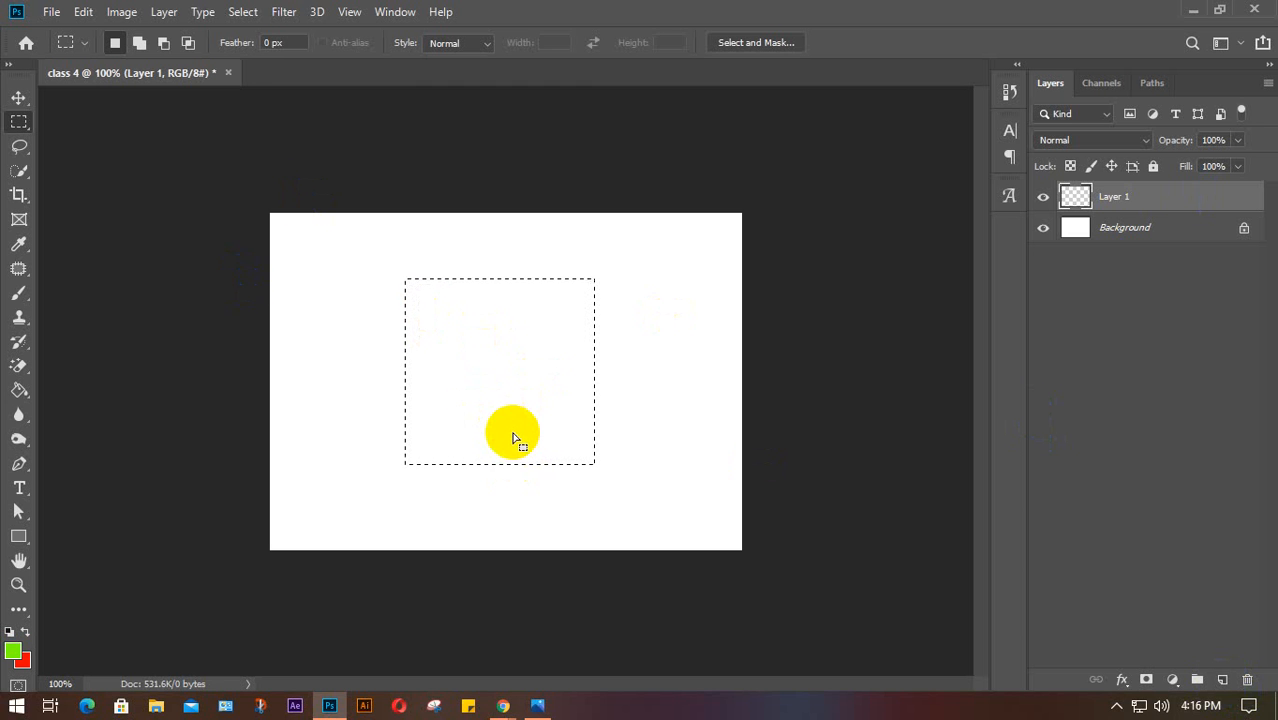
{"action": "key", "text": "alt+BackSpace"}
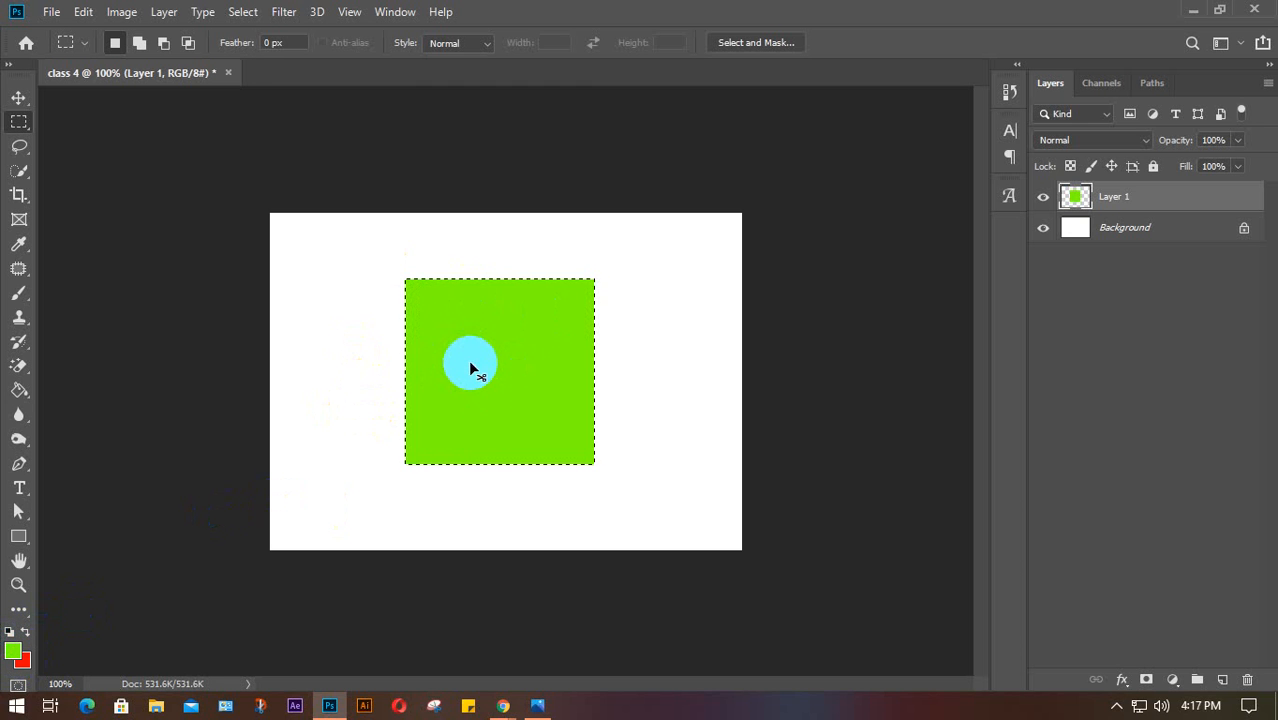
{"action": "key", "text": "ctrl+BackSpace"}
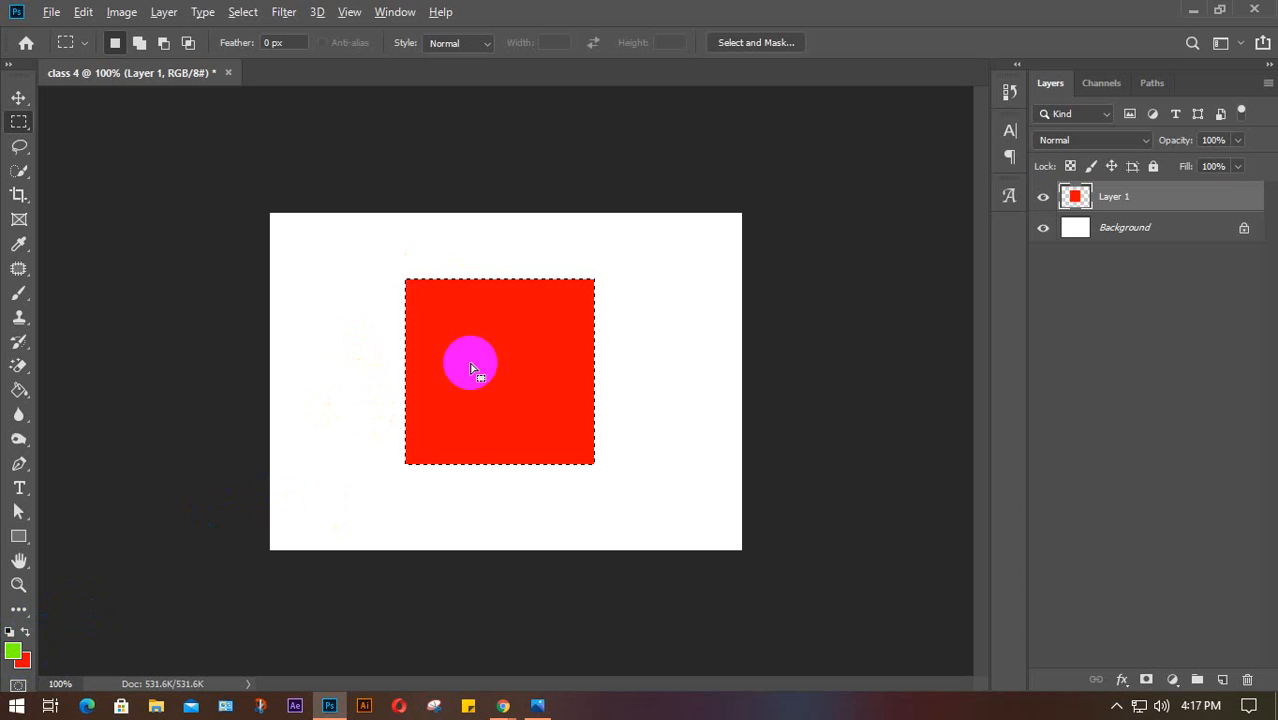
{"action": "key", "text": "alt+BackSpace"}
{"action": "key", "text": "ctrl+BackSpace"}
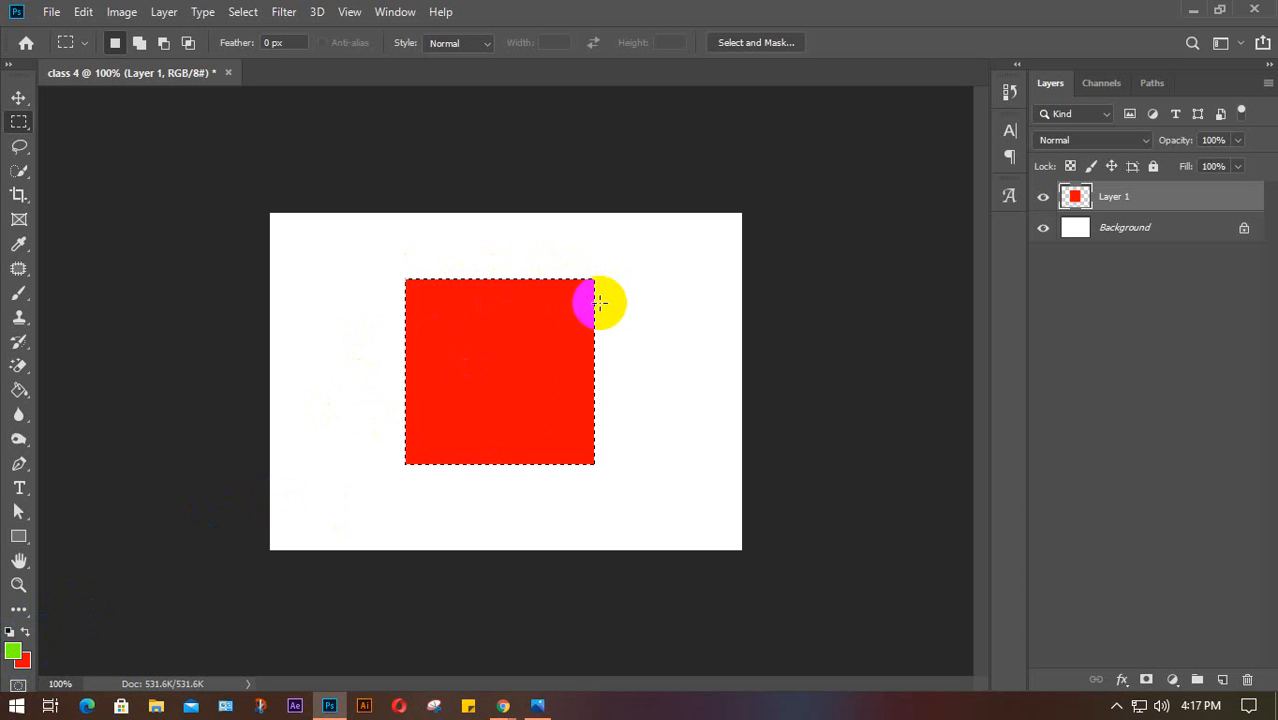
{"action": "left_click", "coordinate": [606, 384]}
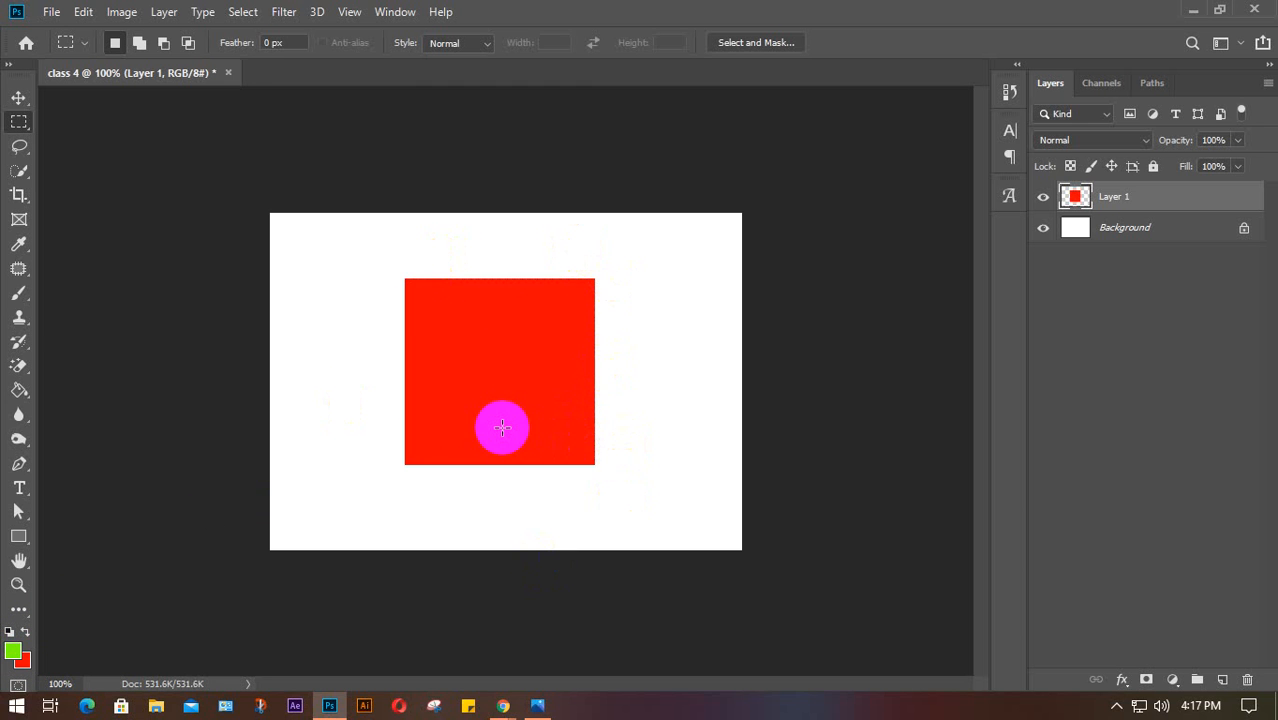
Nudge the red square into position with the Move tool
{"action": "key", "text": "v"}
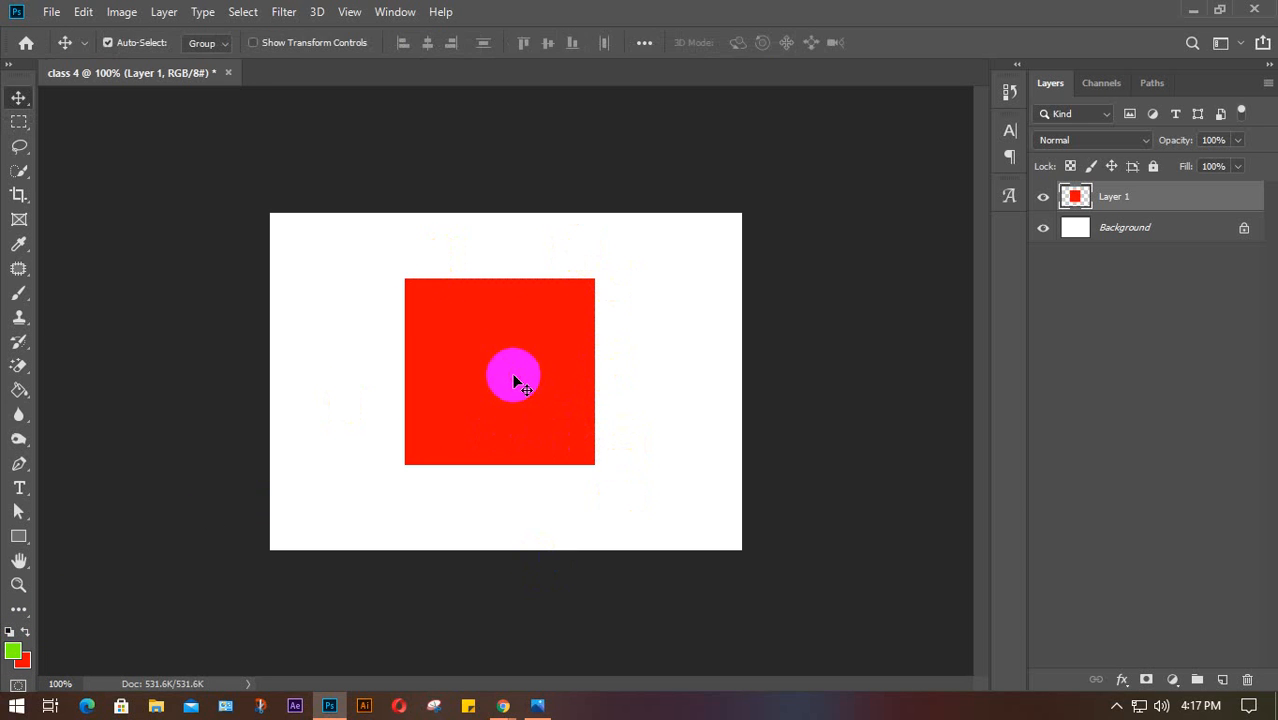
{"action": "left_click_drag", "start_coordinate": [513, 371], "coordinate": [520, 378]}
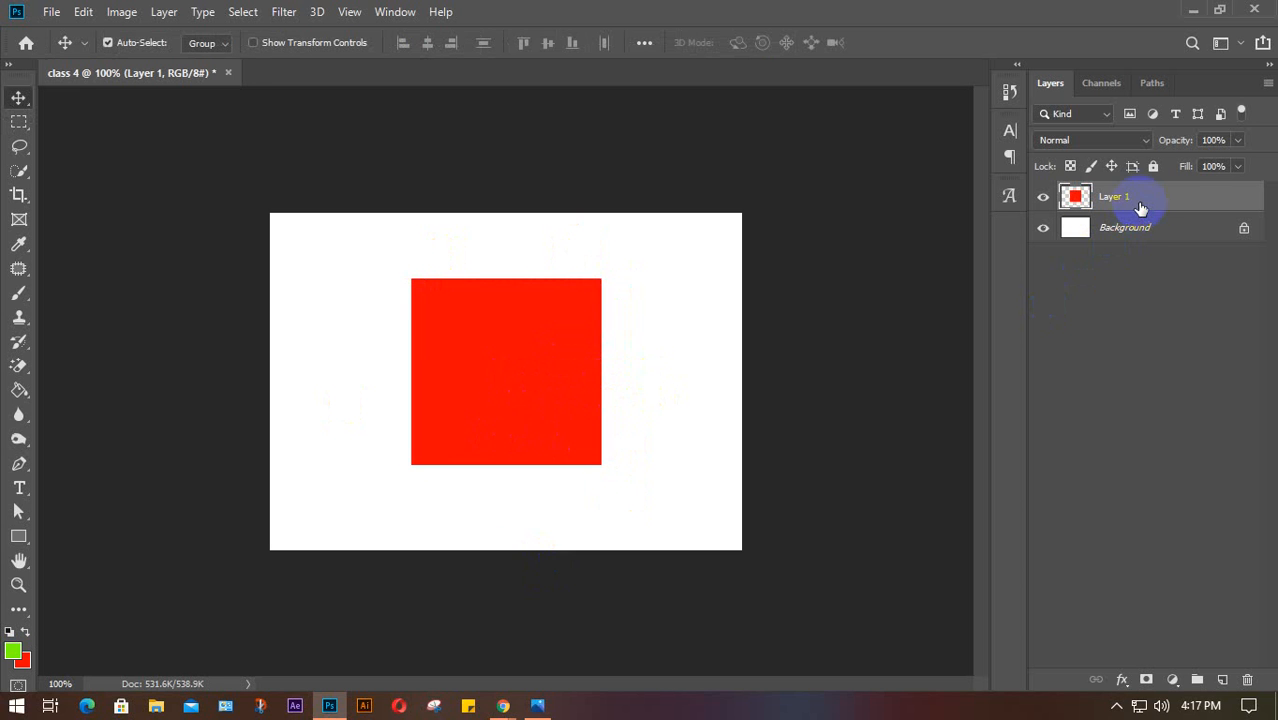
{"action": "mouse_move", "coordinate": [515, 342]}
{"action": "left_mouse_down"}
{"action": "mouse_move", "coordinate": [494, 379]}
{"action": "mouse_move", "coordinate": [501, 342]}
{"action": "left_mouse_up"}
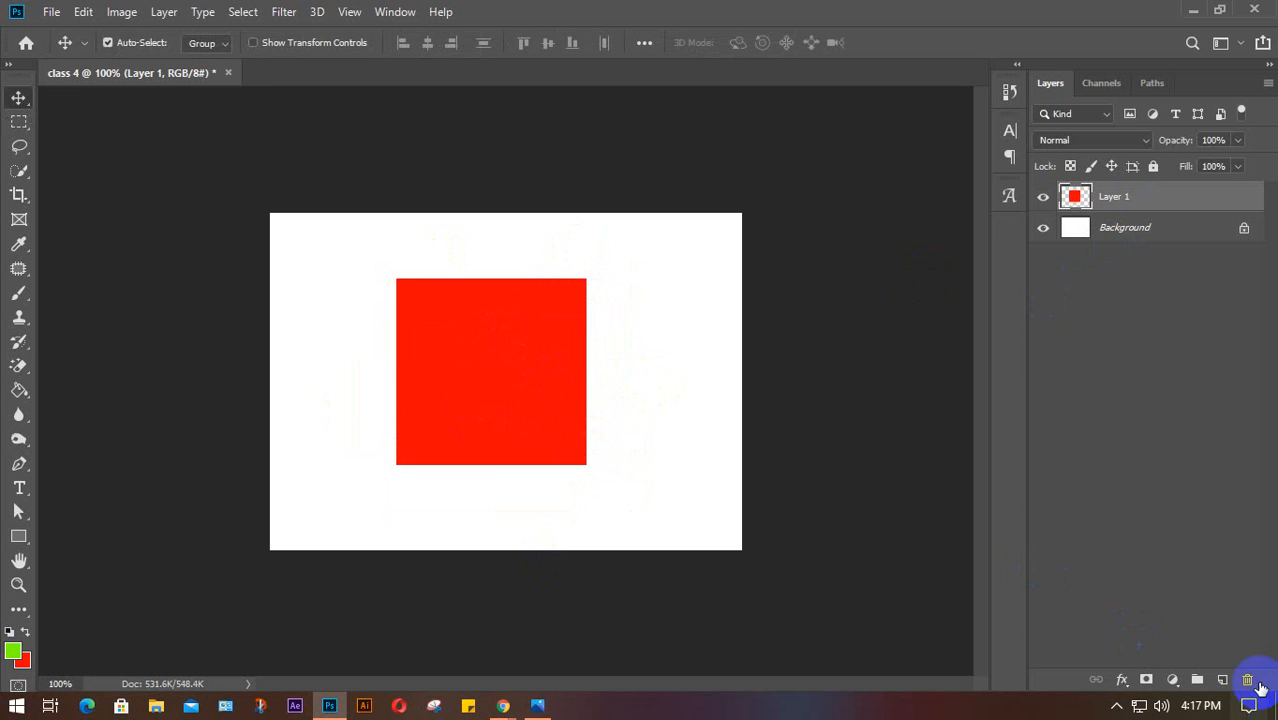
{"action": "left_click_drag", "start_coordinate": [579, 408], "coordinate": [527, 437]}
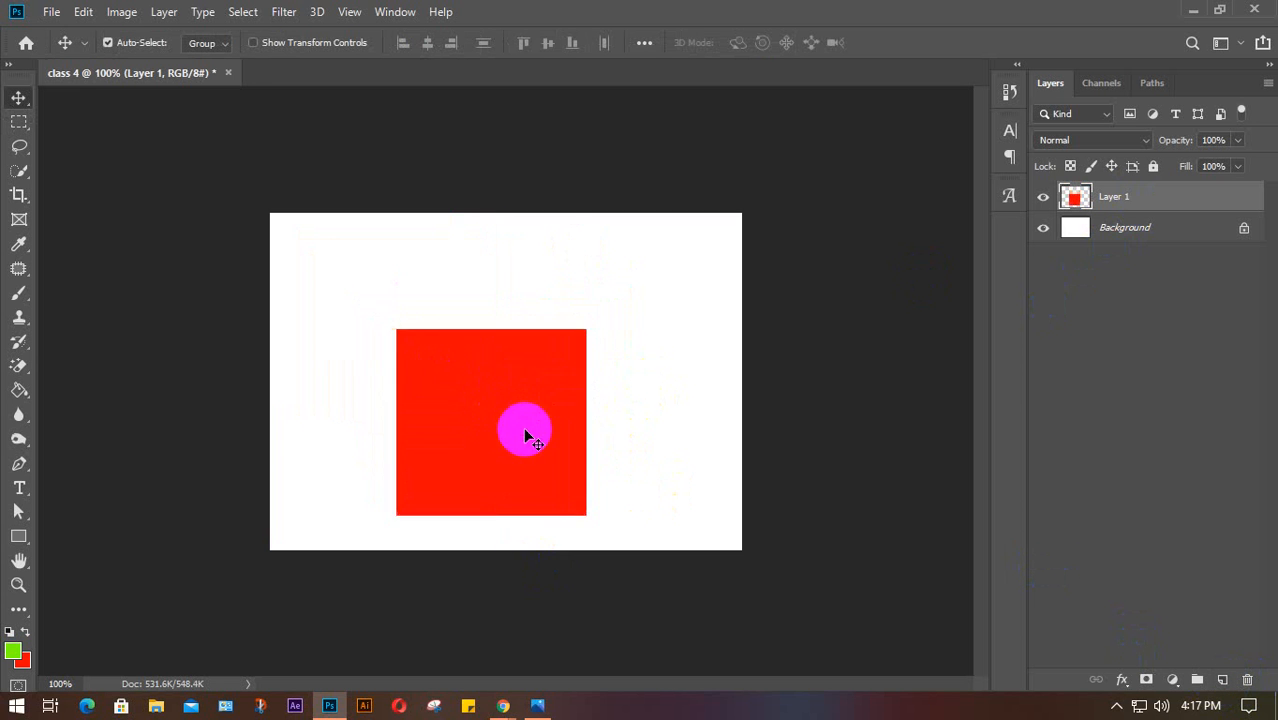
Add Layer 2 and fill a wide strip above the red square with green
{"action": "left_click", "coordinate": [1222, 679]}
{"action": "left_click", "coordinate": [18, 121]}
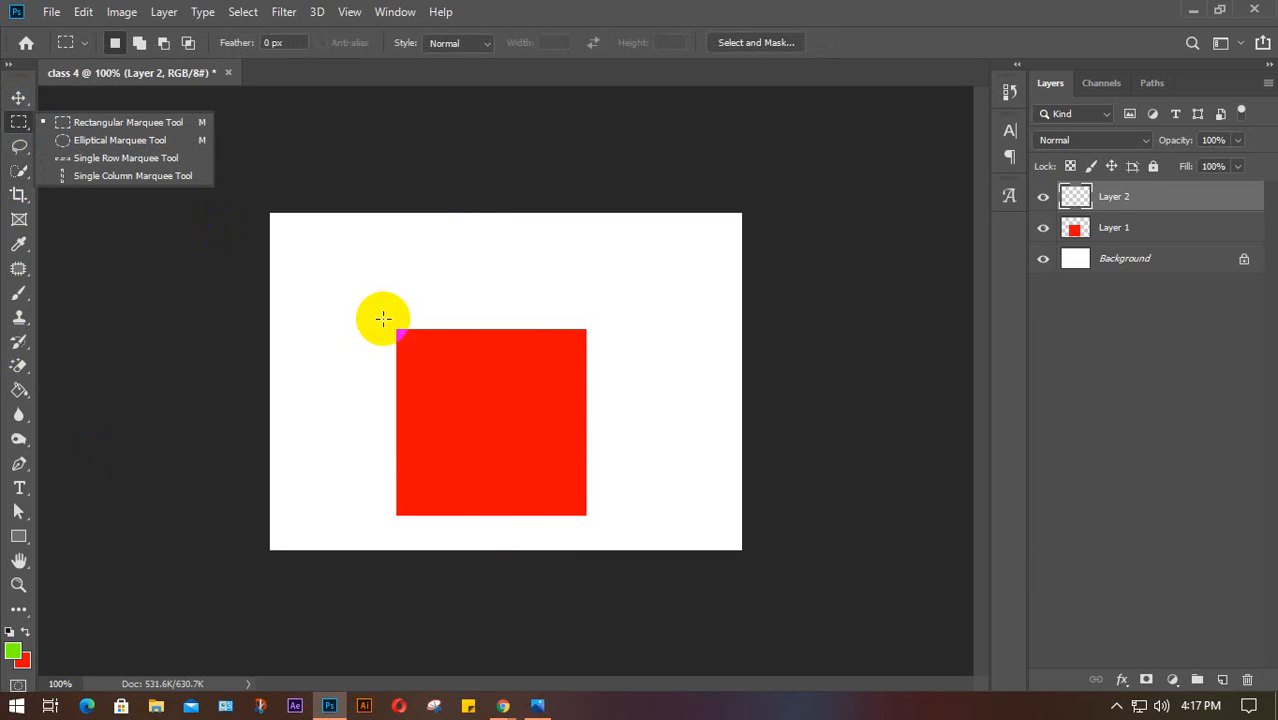
{"action": "left_click_drag", "start_coordinate": [318, 270], "coordinate": [661, 334]}
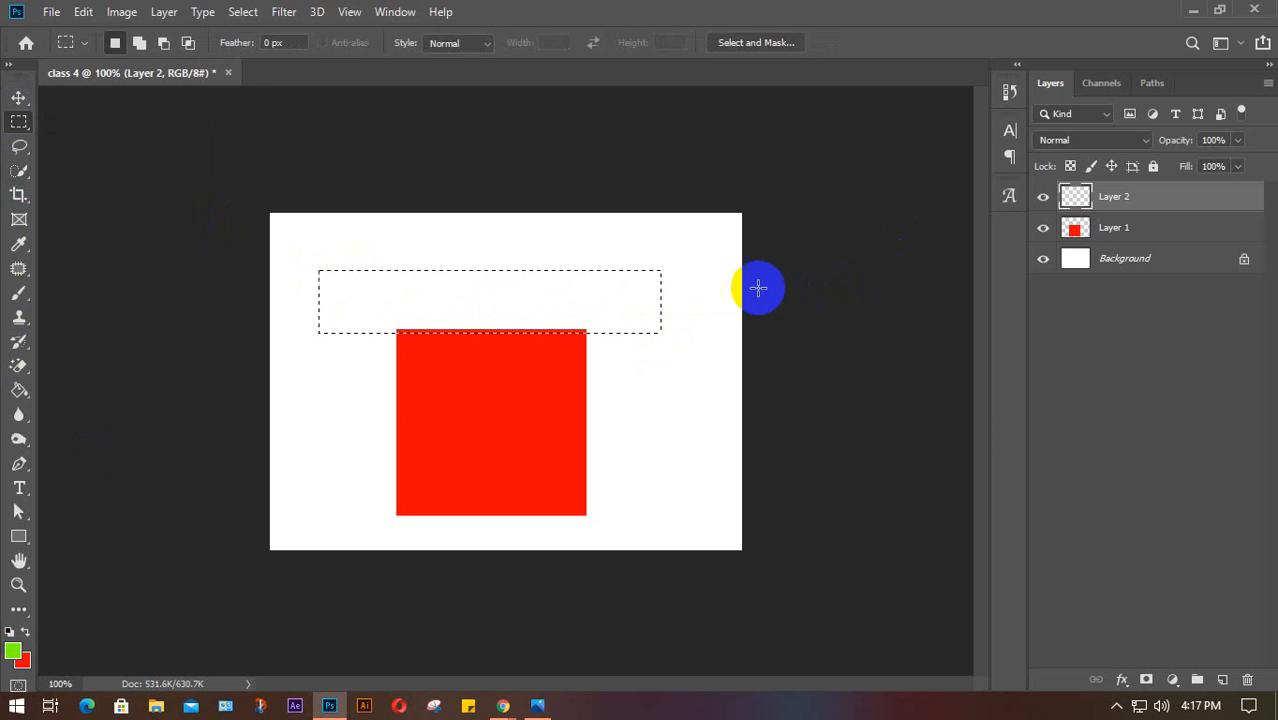
{"action": "key", "text": "alt+BackSpace"}
{"action": "left_click", "coordinate": [696, 322]}
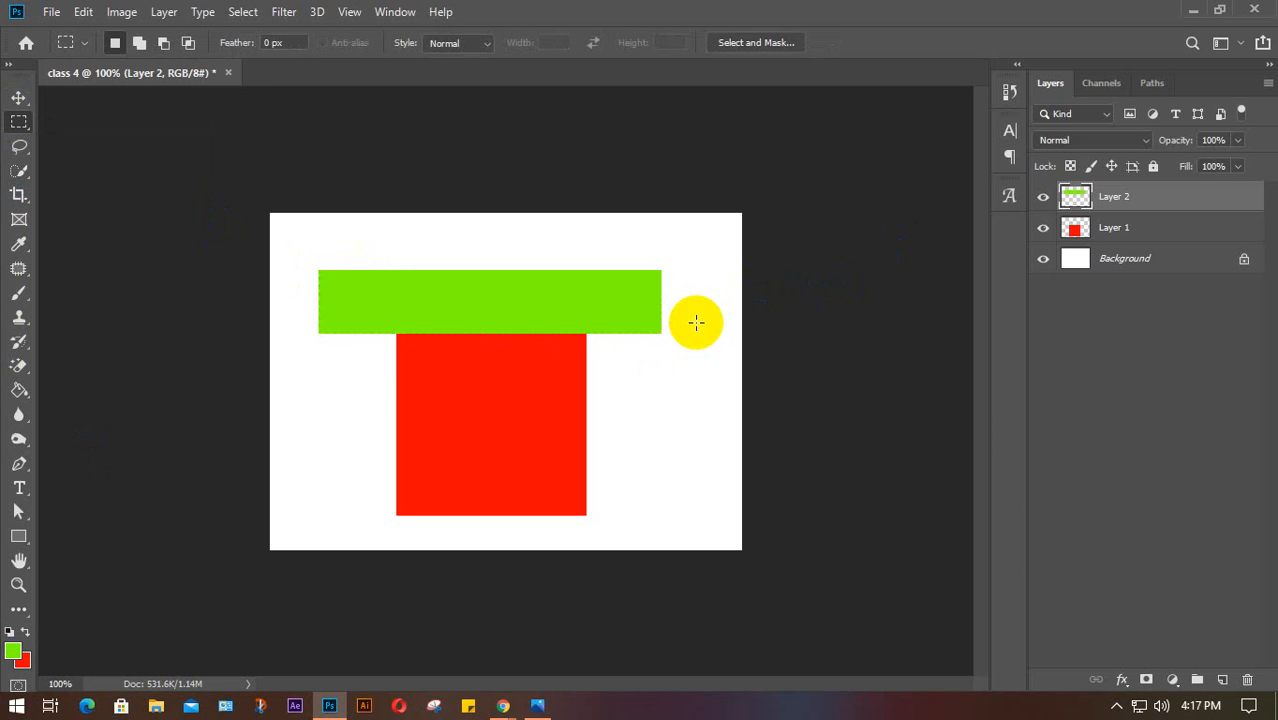
Lower the green bar onto the red square, fine-tuning both layers' positions
{"action": "key", "text": "v"}
{"action": "left_click_drag", "start_coordinate": [556, 313], "coordinate": [559, 280]}
{"action": "left_click_drag", "start_coordinate": [522, 407], "coordinate": [521, 412]}
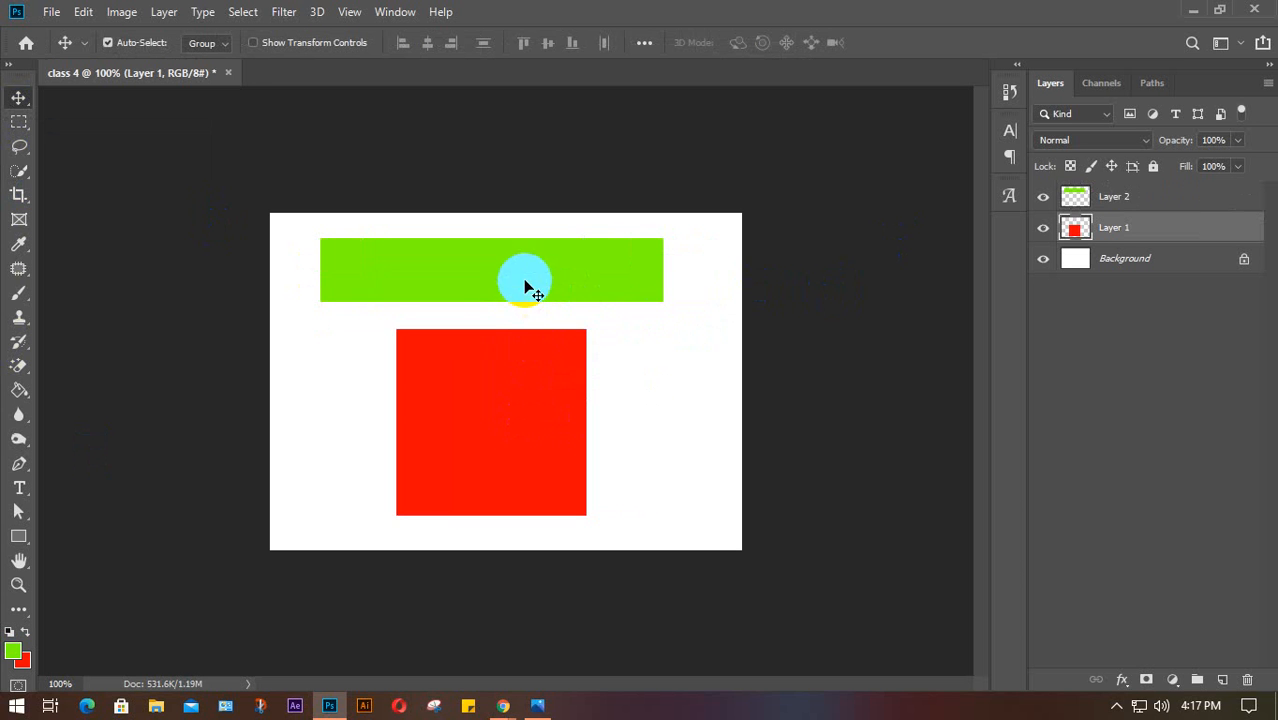
{"action": "left_click_drag", "start_coordinate": [527, 281], "coordinate": [502, 322]}
{"action": "left_click", "coordinate": [488, 340], "text": "shift"}
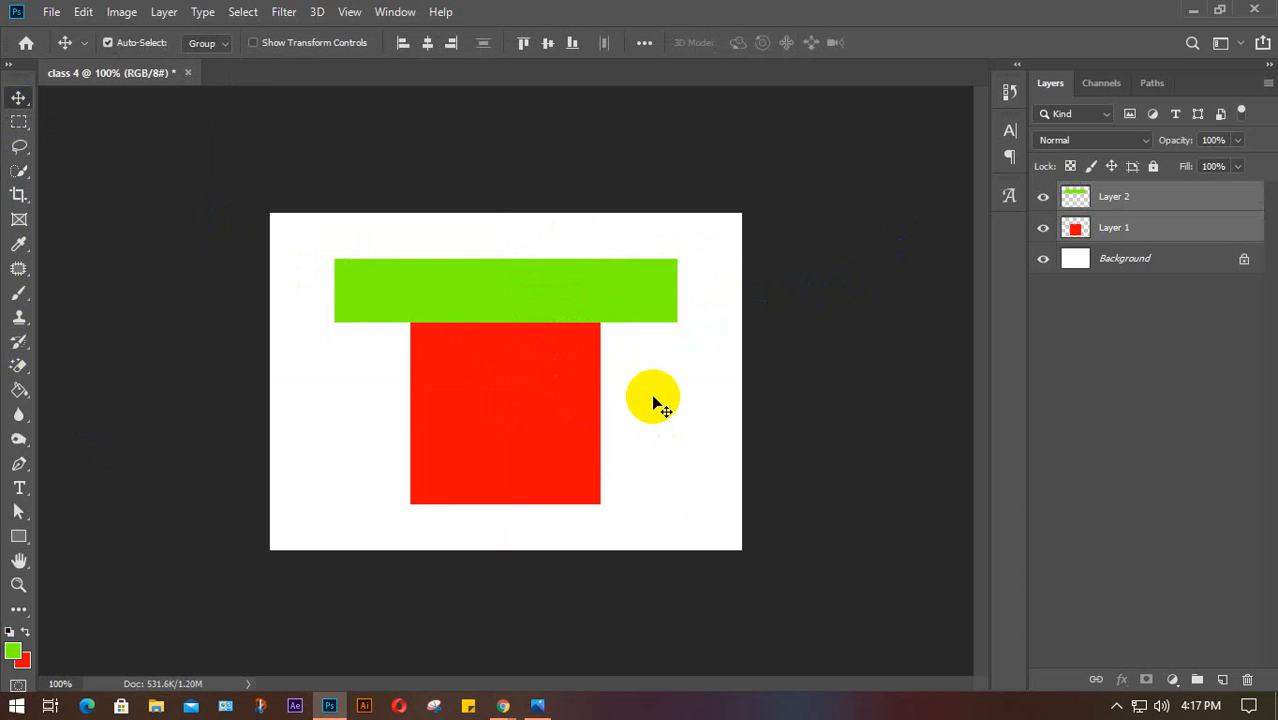
{"action": "left_click", "coordinate": [800, 272]}
{"action": "mouse_move", "coordinate": [571, 288]}
{"action": "left_mouse_down"}
{"action": "mouse_move", "coordinate": [579, 277]}
{"action": "mouse_move", "coordinate": [578, 300]}
{"action": "left_mouse_up"}
{"action": "left_click", "coordinate": [19, 121]}
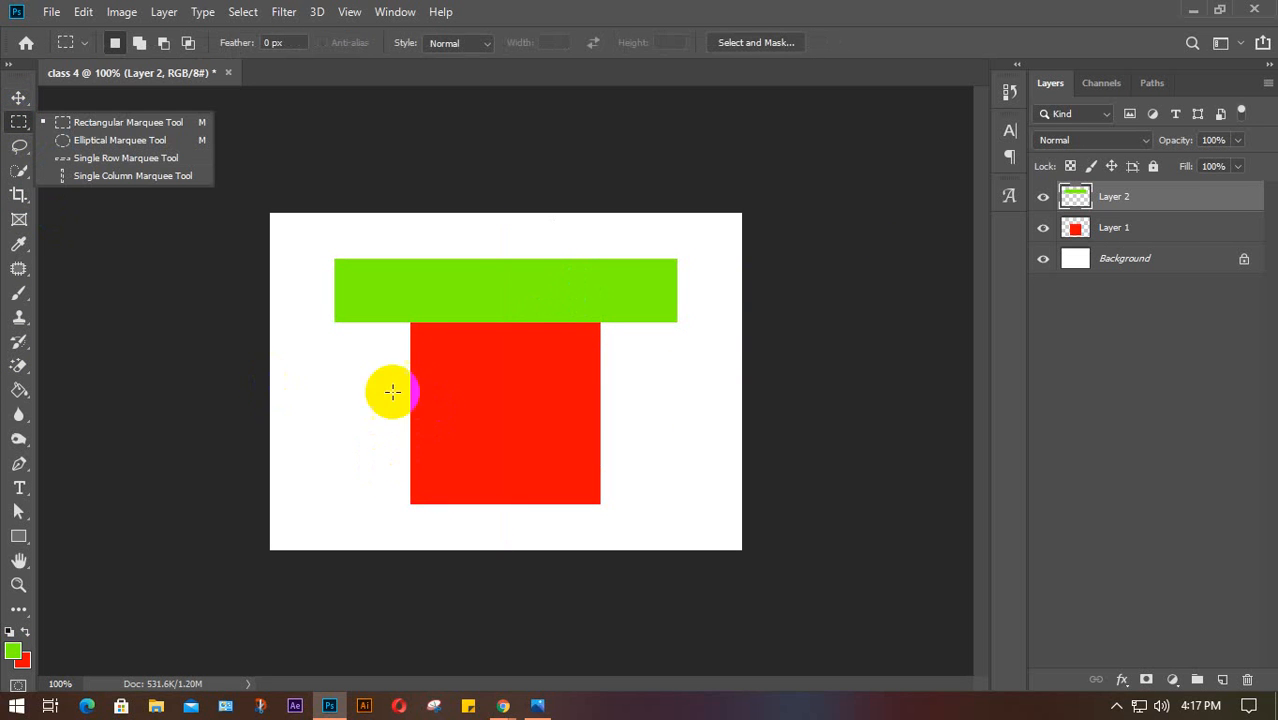
Fill a small square above the green bar with red
{"action": "left_click_drag", "start_coordinate": [462, 229], "coordinate": [548, 300]}
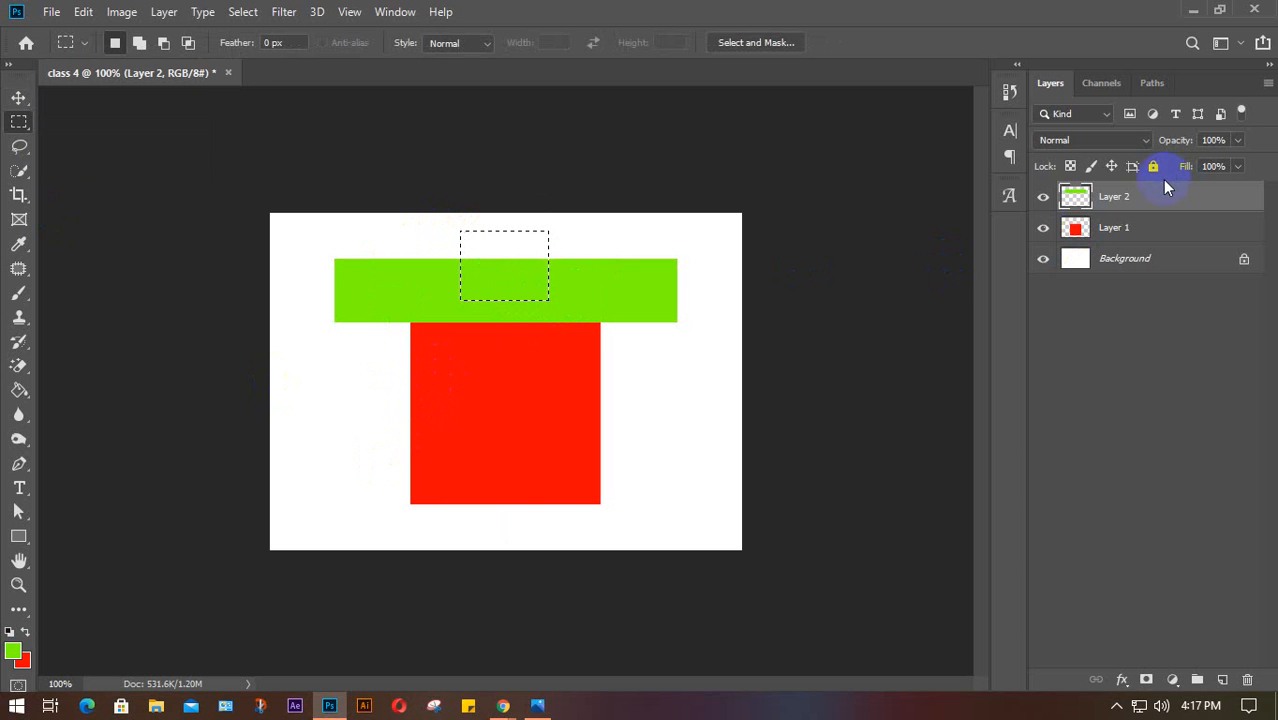
{"action": "left_click", "coordinate": [478, 503]}
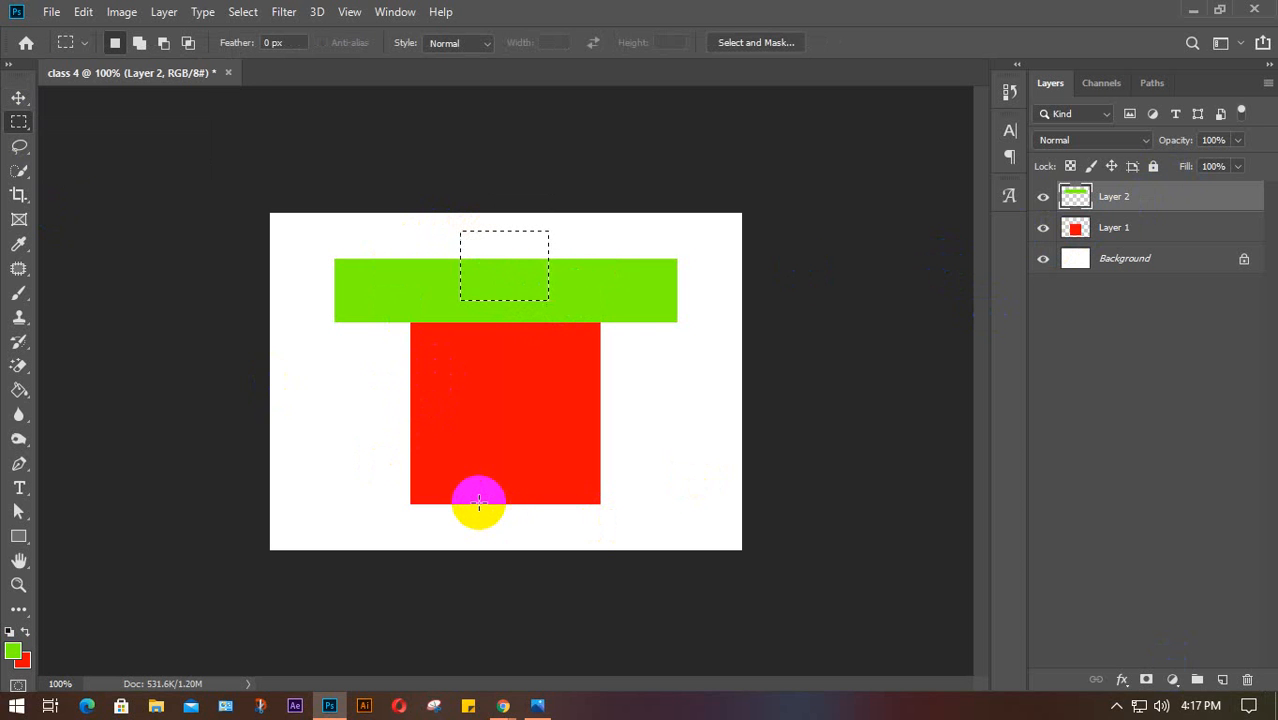
{"action": "key", "text": "ctrl+BackSpace"}
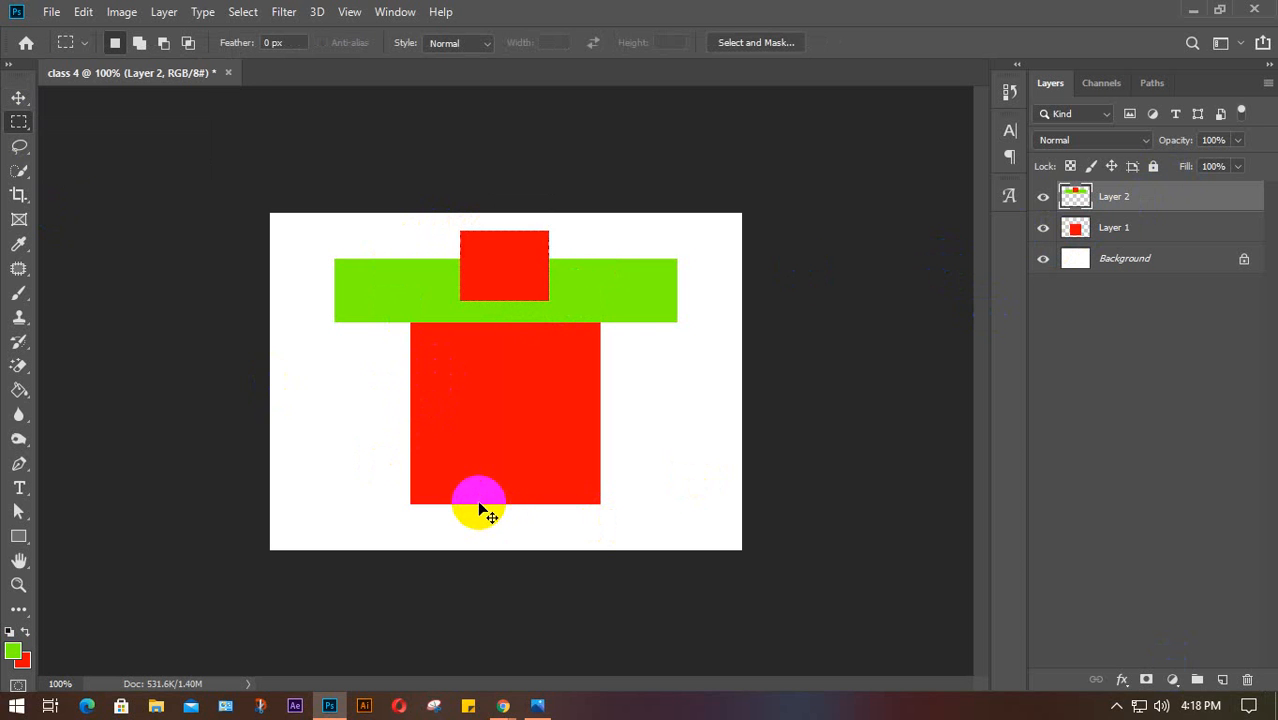
Shift the bar and small square aside, toggle Layer 2's visibility, then centre them over the red block
{"action": "key", "text": "v"}
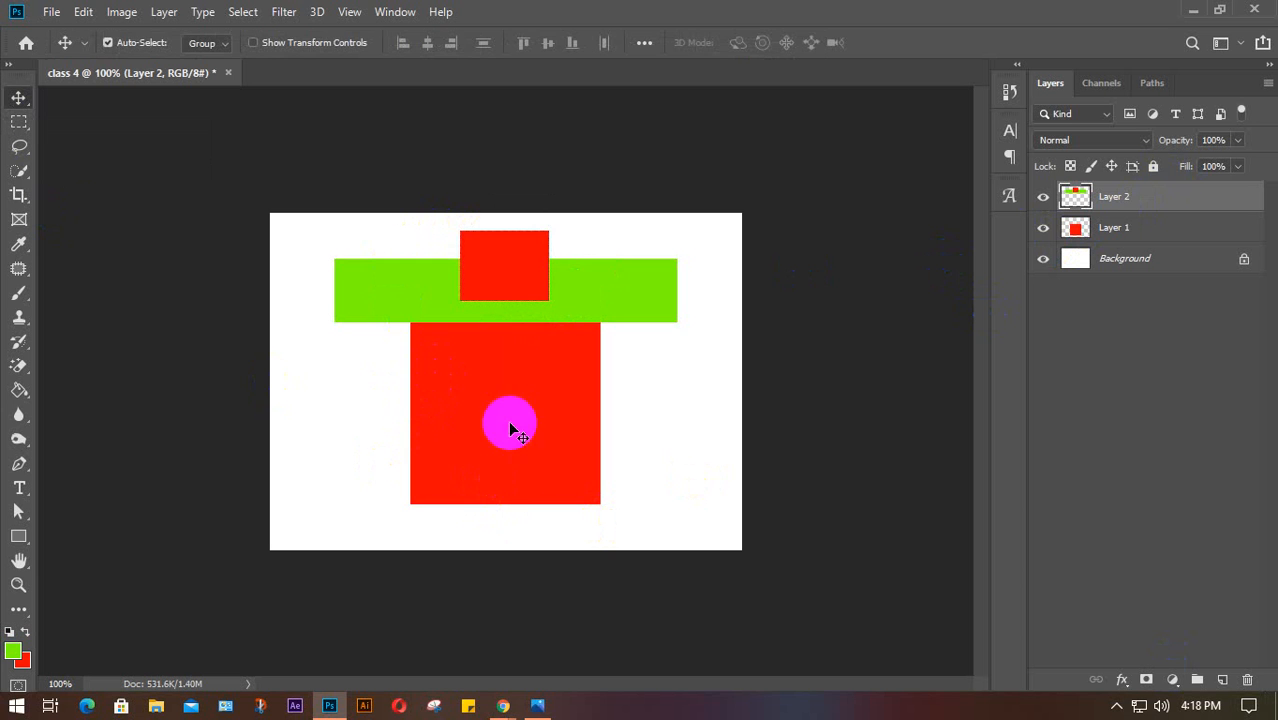
{"action": "left_click_drag", "start_coordinate": [594, 309], "coordinate": [493, 298]}
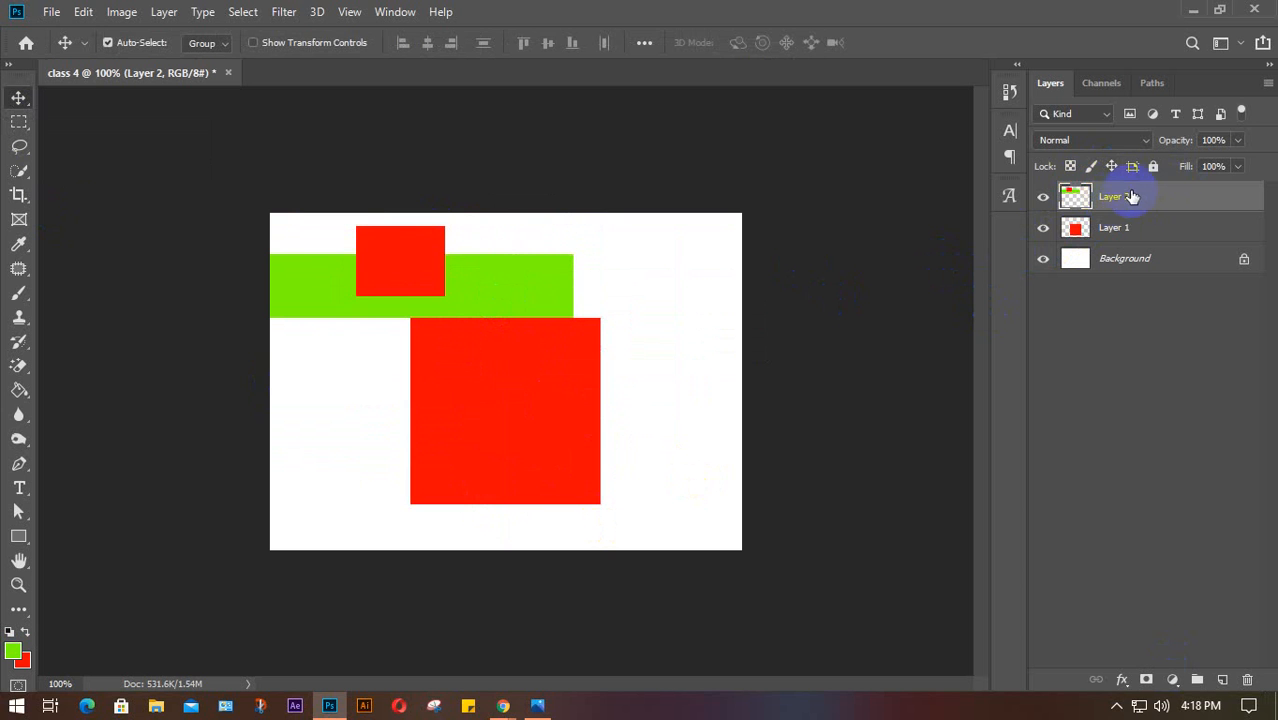
{"action": "left_click", "coordinate": [1043, 197]}
{"action": "left_click", "coordinate": [1045, 197]}
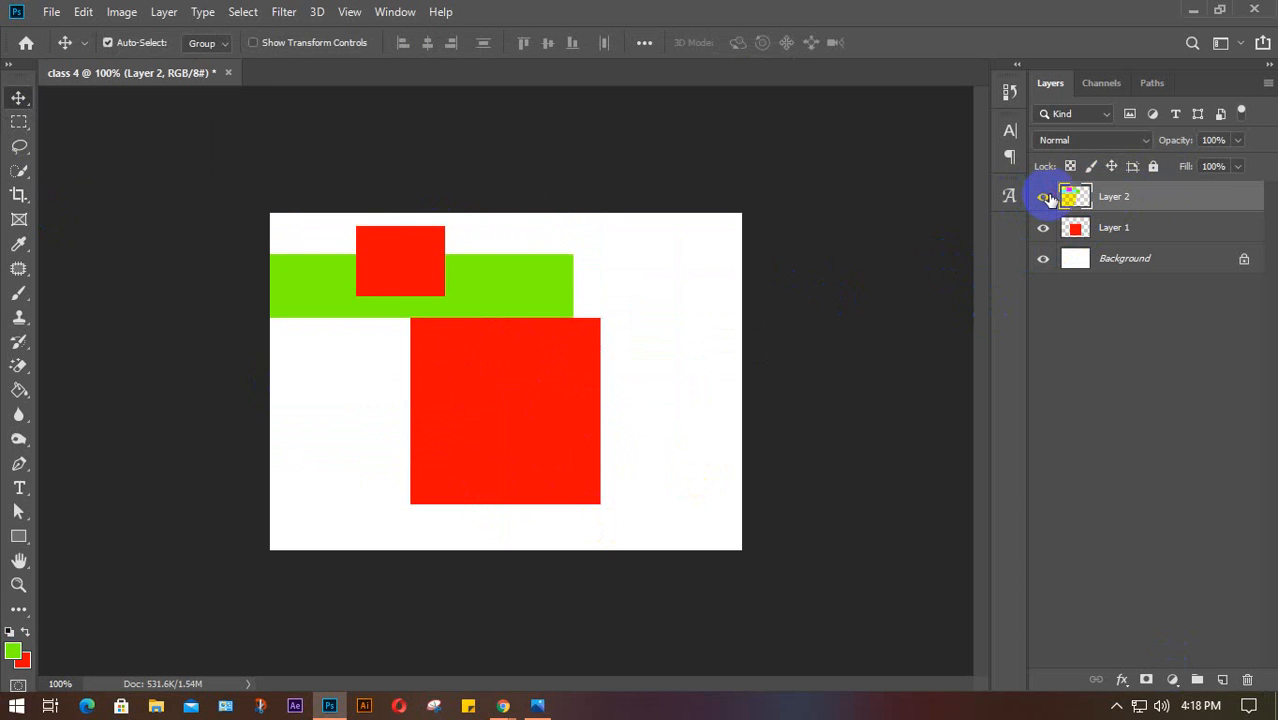
{"action": "left_click", "coordinate": [1047, 198]}
{"action": "left_click", "coordinate": [1045, 197]}
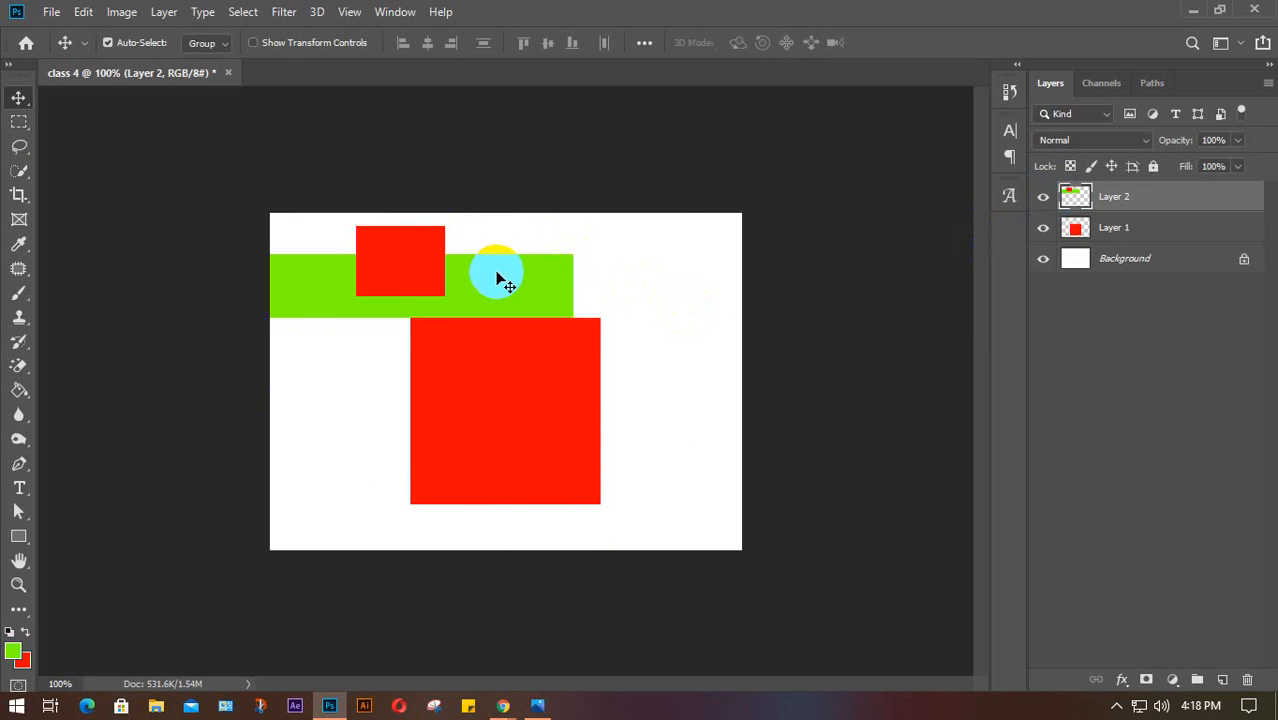
{"action": "left_click_drag", "start_coordinate": [499, 277], "coordinate": [605, 269]}
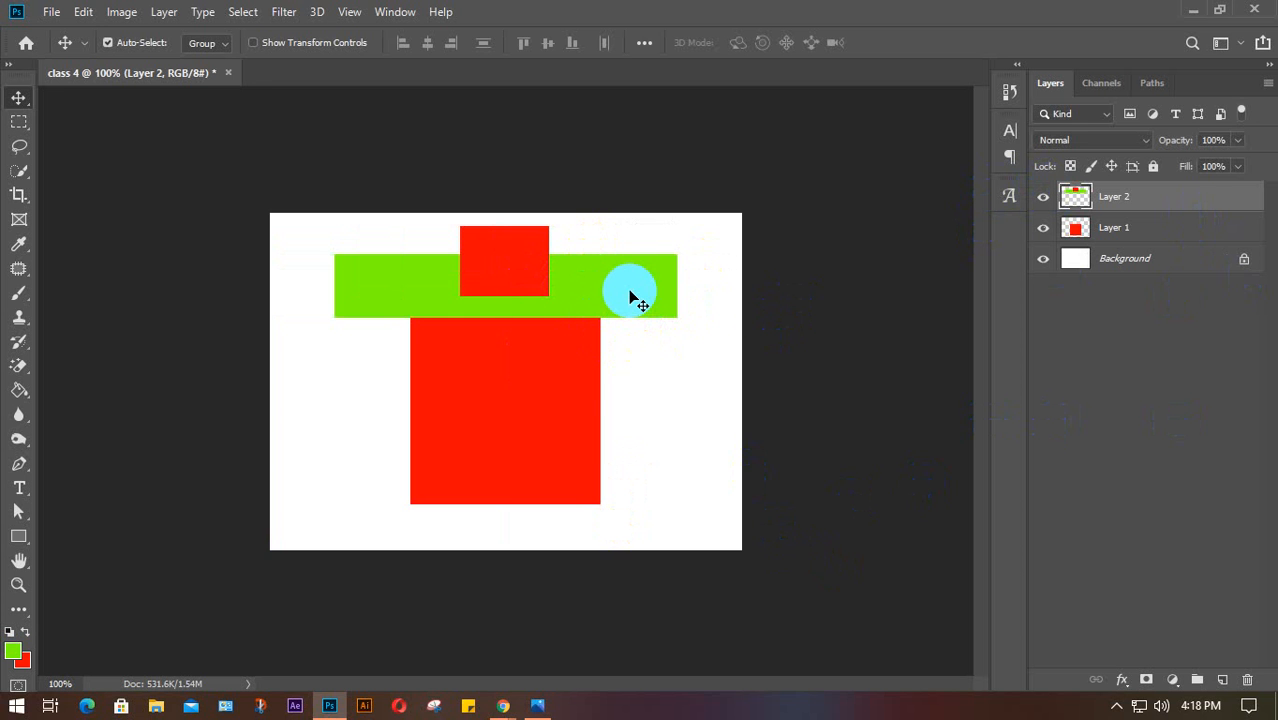
Undo and redo recent edits, ending with the small red square removed from Layer 2
{"action": "key", "text": "ctrl+z"}
{"action": "key", "text": "ctrl+z"}
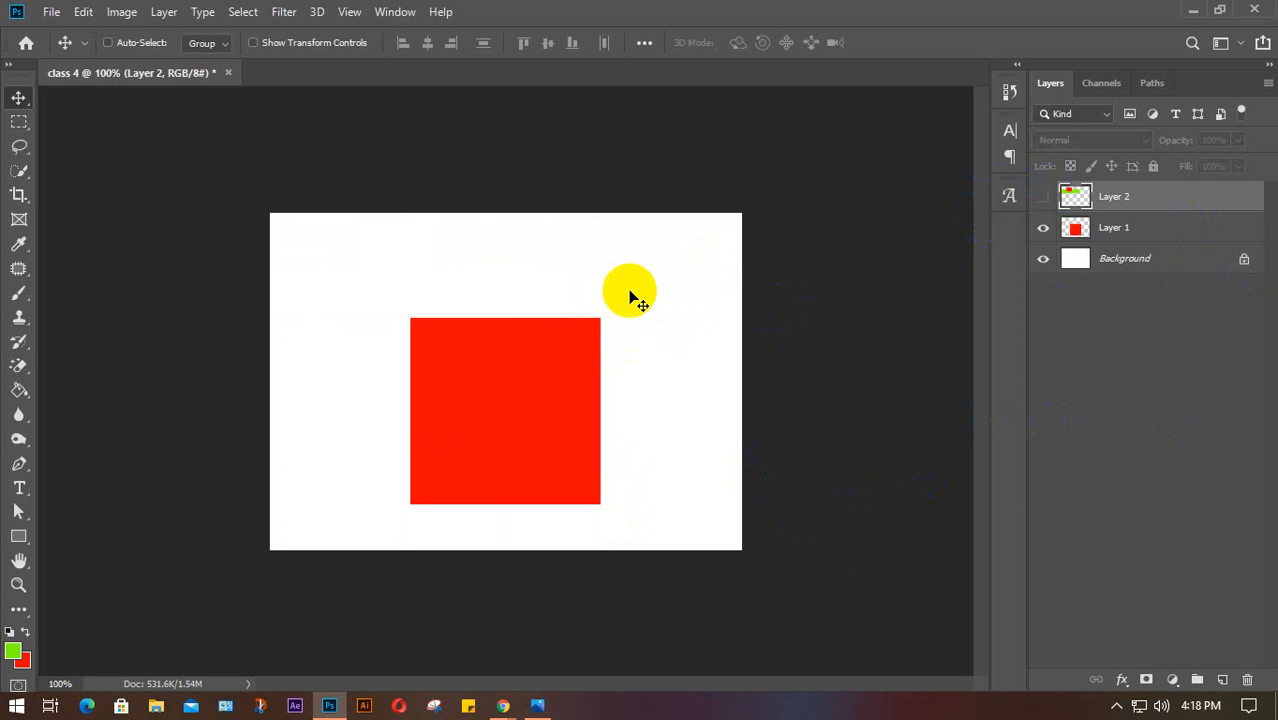
{"action": "key", "text": "ctrl+shift+z"}
{"action": "key", "text": "ctrl+z"}
{"action": "key", "text": "ctrl+shift+z"}
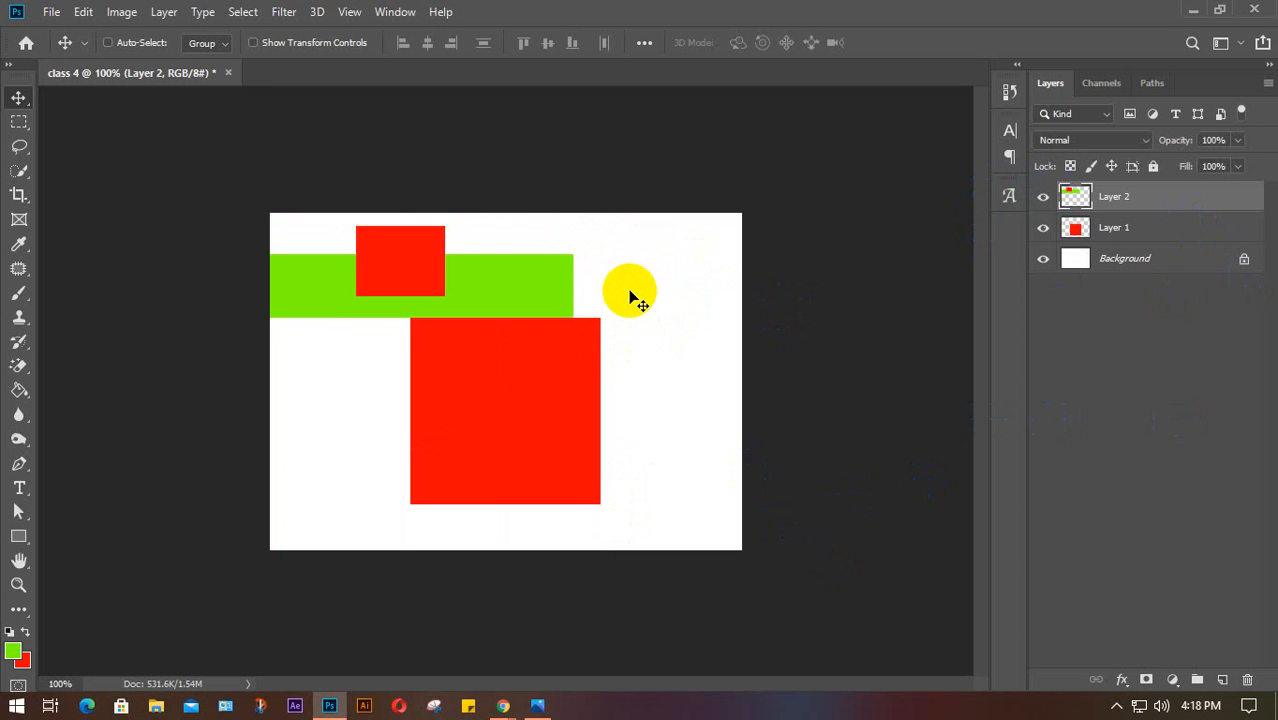
{"action": "key", "text": "ctrl+shift+z"}
{"action": "key", "text": "ctrl+z"}
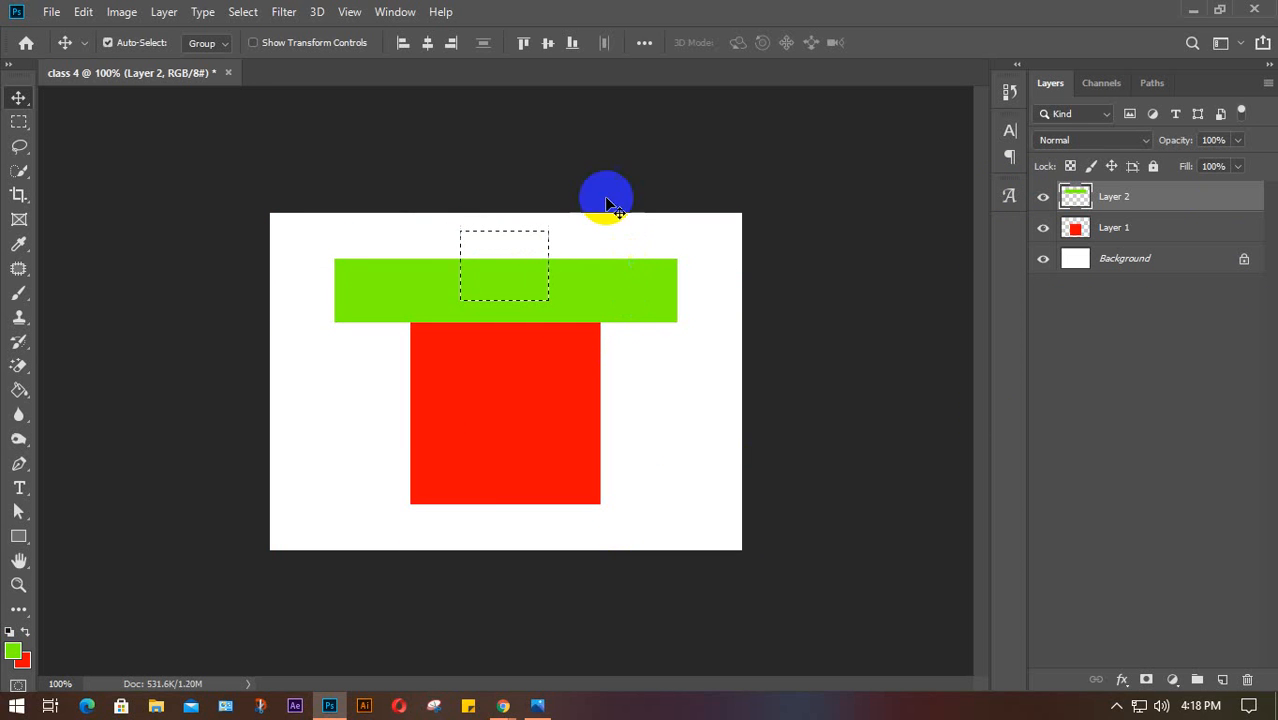
Put the small red square on a new Layer 3, then select and delete all three shape layers
{"action": "left_click", "coordinate": [1222, 679]}
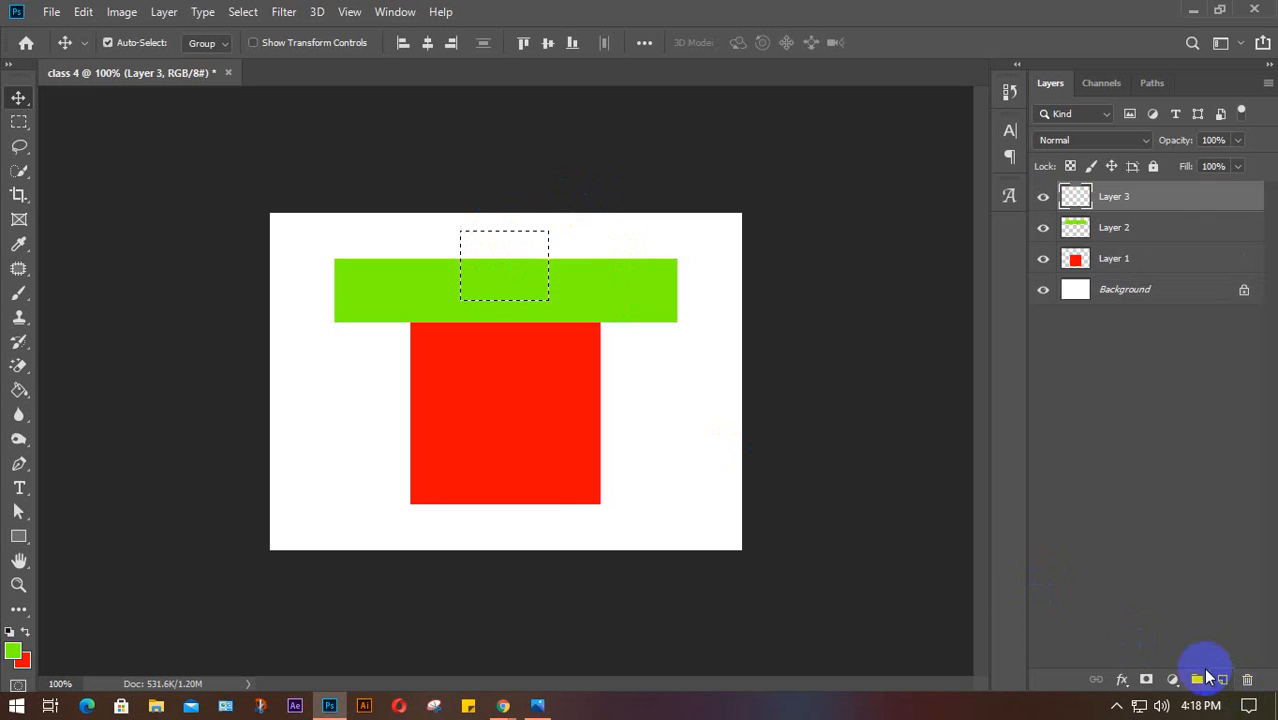
{"action": "key", "text": "ctrl+BackSpace"}
{"action": "key", "text": "ctrl+d"}
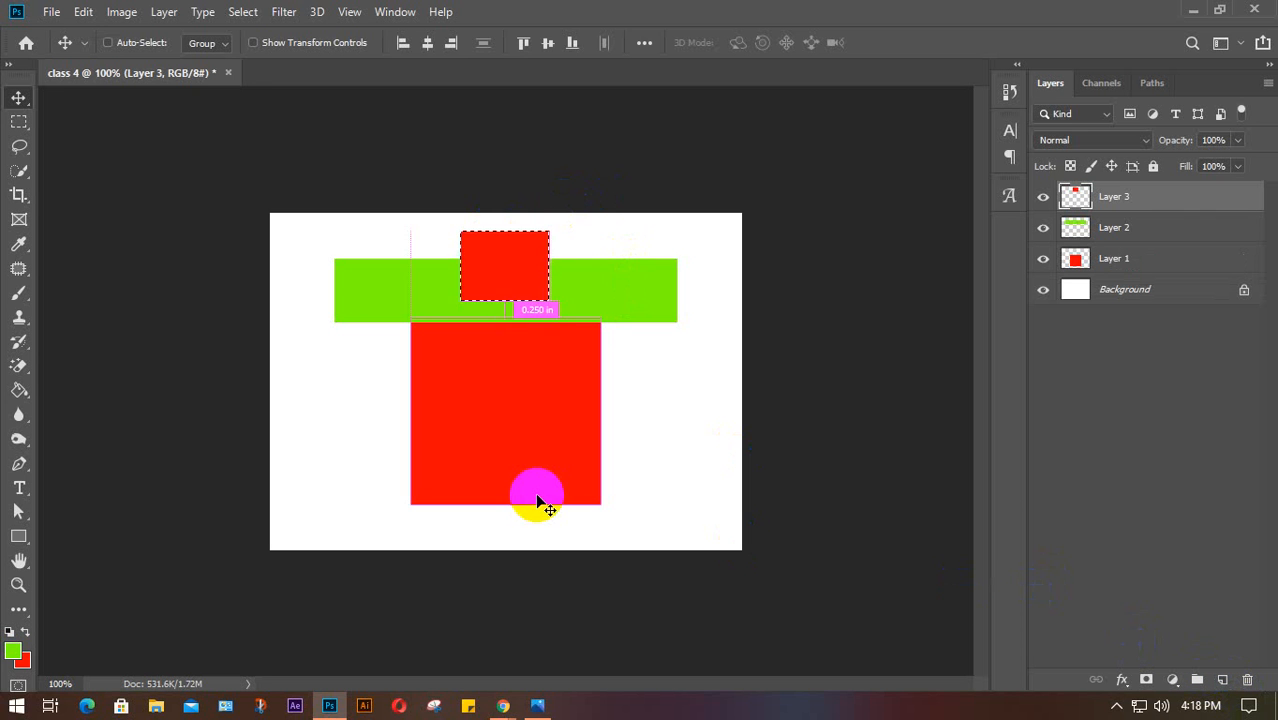
{"action": "left_click_drag", "start_coordinate": [514, 268], "coordinate": [706, 430]}
{"action": "mouse_move", "coordinate": [622, 284]}
{"action": "left_mouse_down"}
{"action": "mouse_move", "coordinate": [591, 231]}
{"action": "mouse_move", "coordinate": [622, 292]}
{"action": "left_mouse_up"}
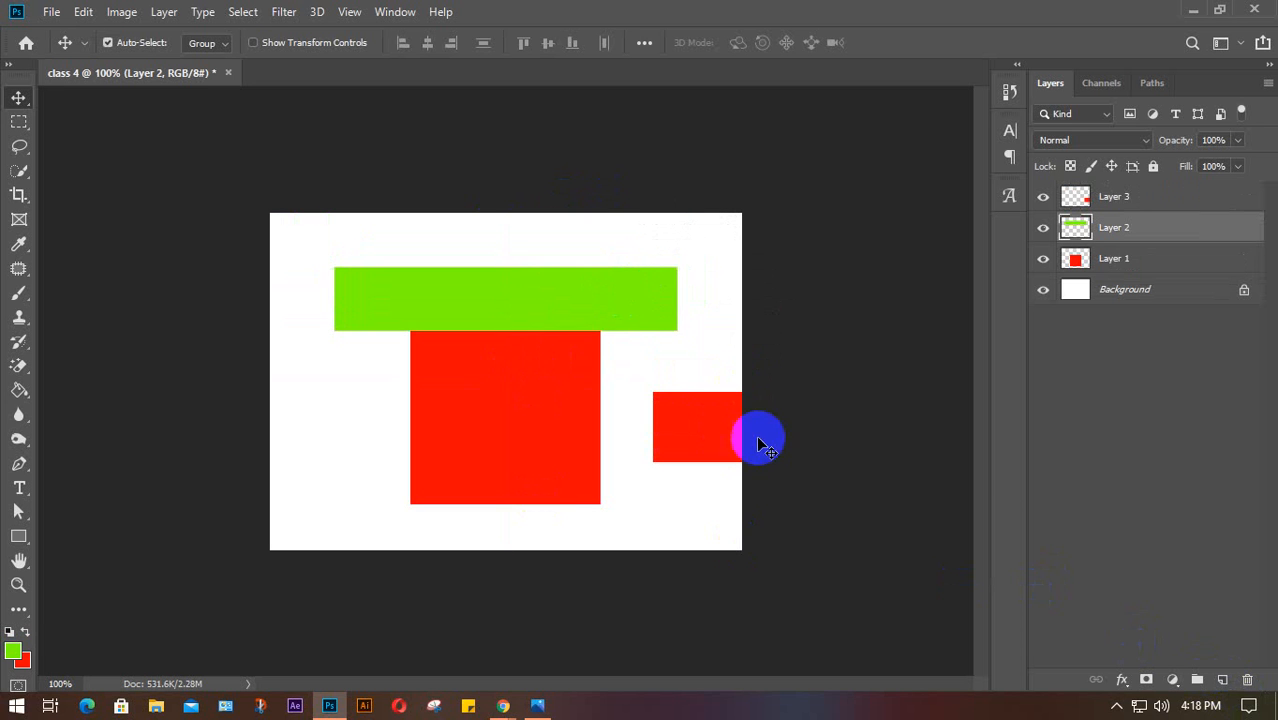
{"action": "left_click_drag", "start_coordinate": [716, 432], "coordinate": [527, 283]}
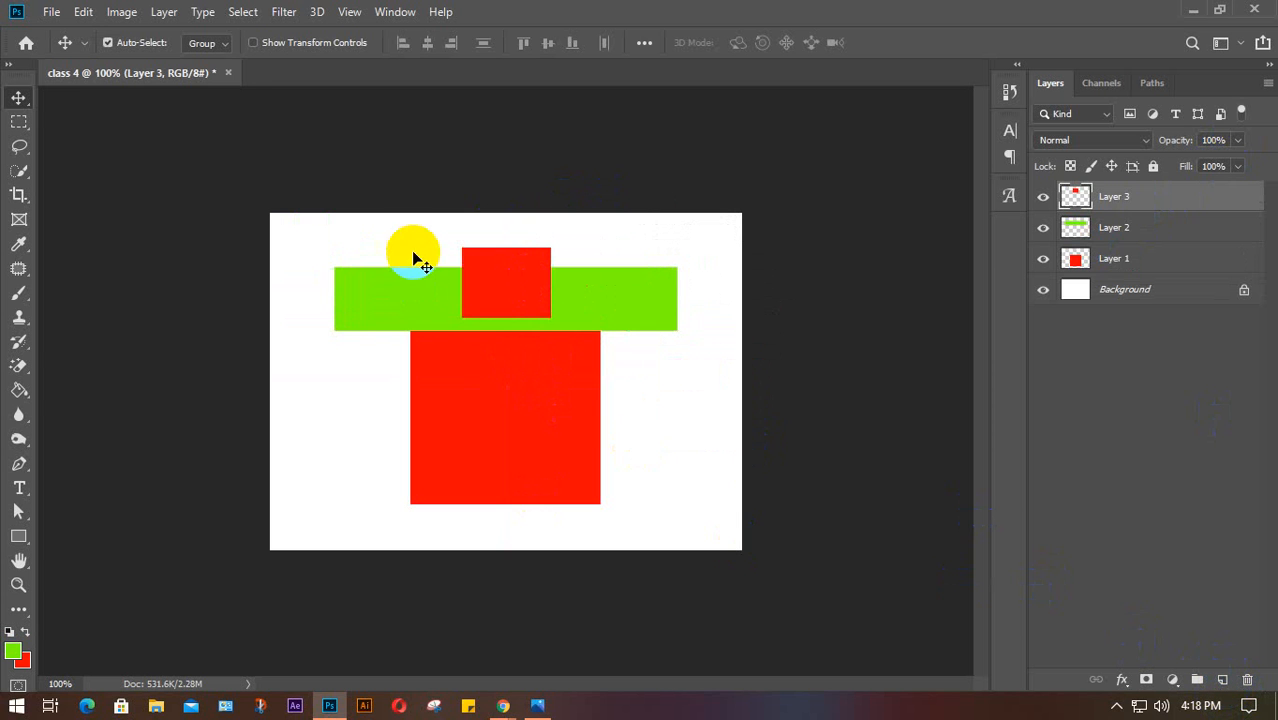
{"action": "left_click_drag", "start_coordinate": [414, 243], "coordinate": [626, 478]}
{"action": "key", "text": "Delete"}
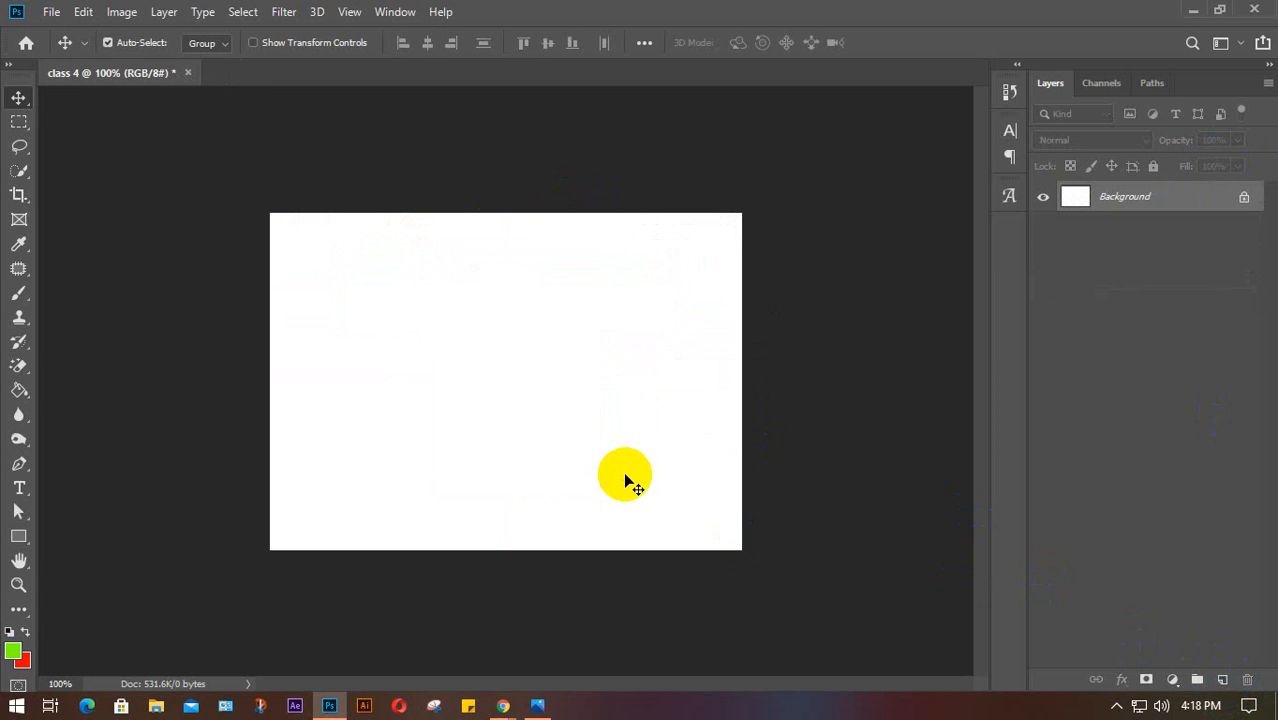
Add a layer and fill a strip along the canvas bottom with green
{"action": "left_click", "coordinate": [1224, 683]}
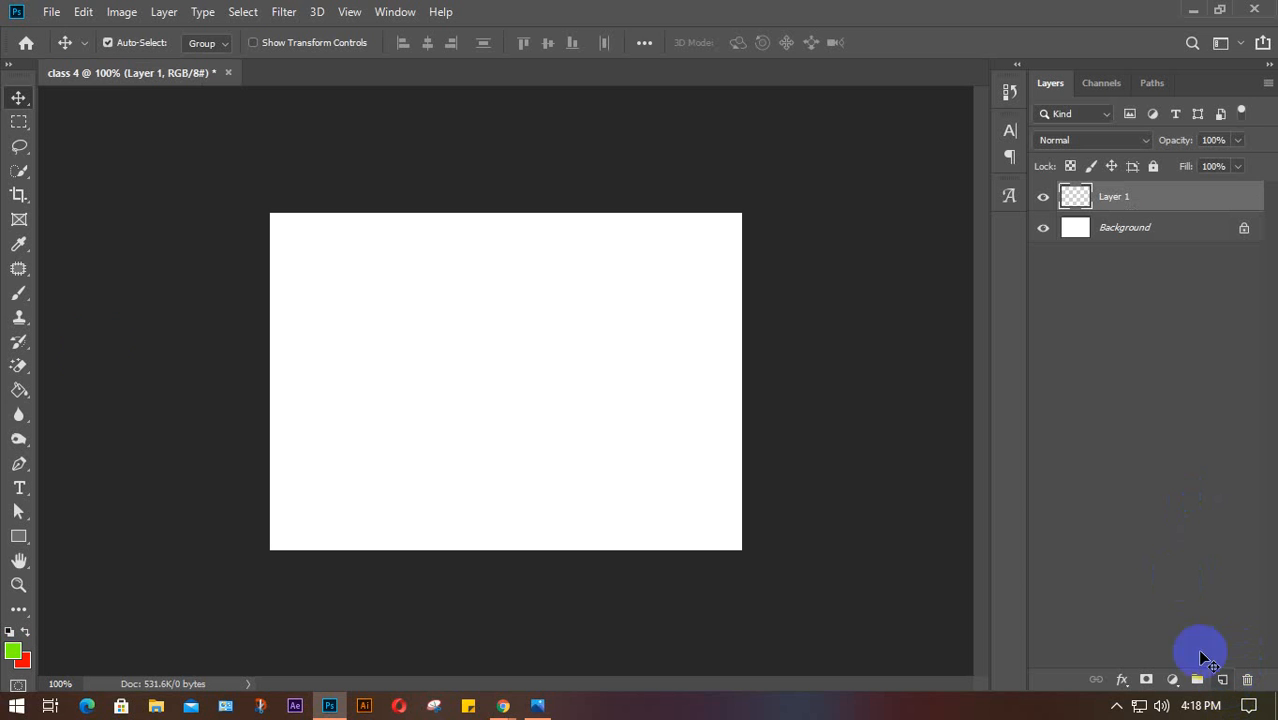
{"action": "left_click", "coordinate": [18, 122]}
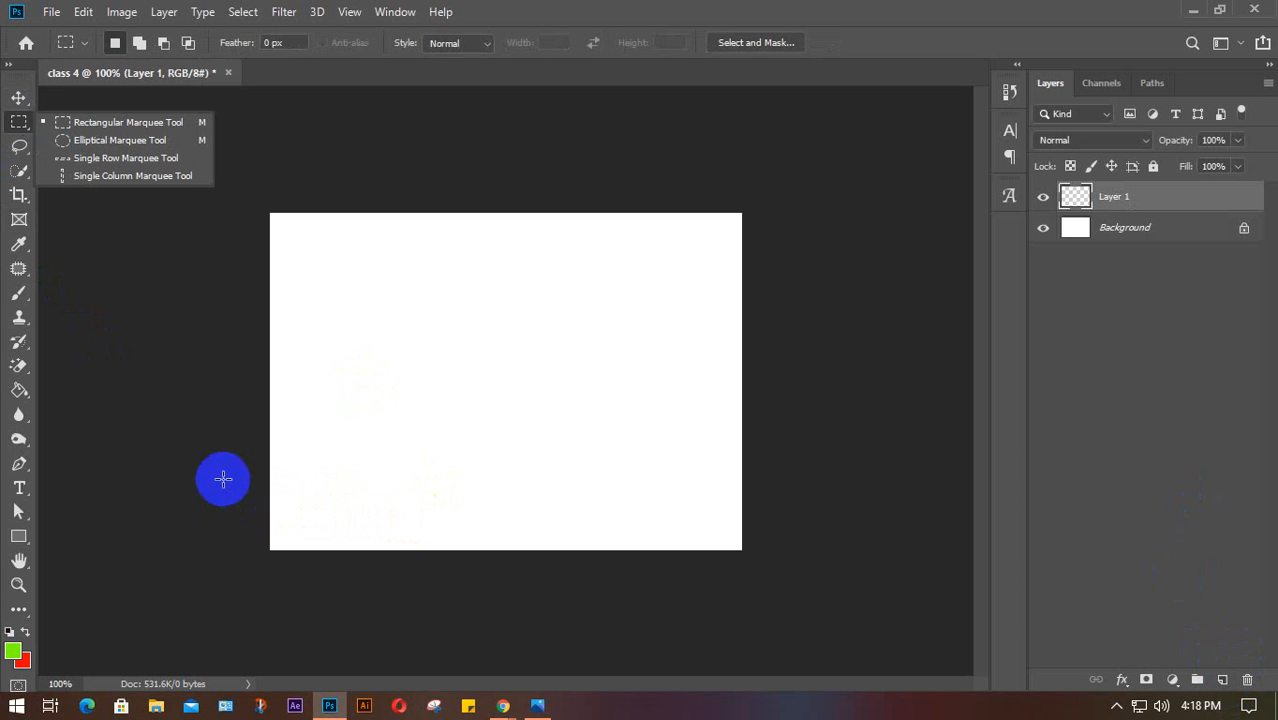
{"action": "left_click_drag", "start_coordinate": [223, 479], "coordinate": [822, 648]}
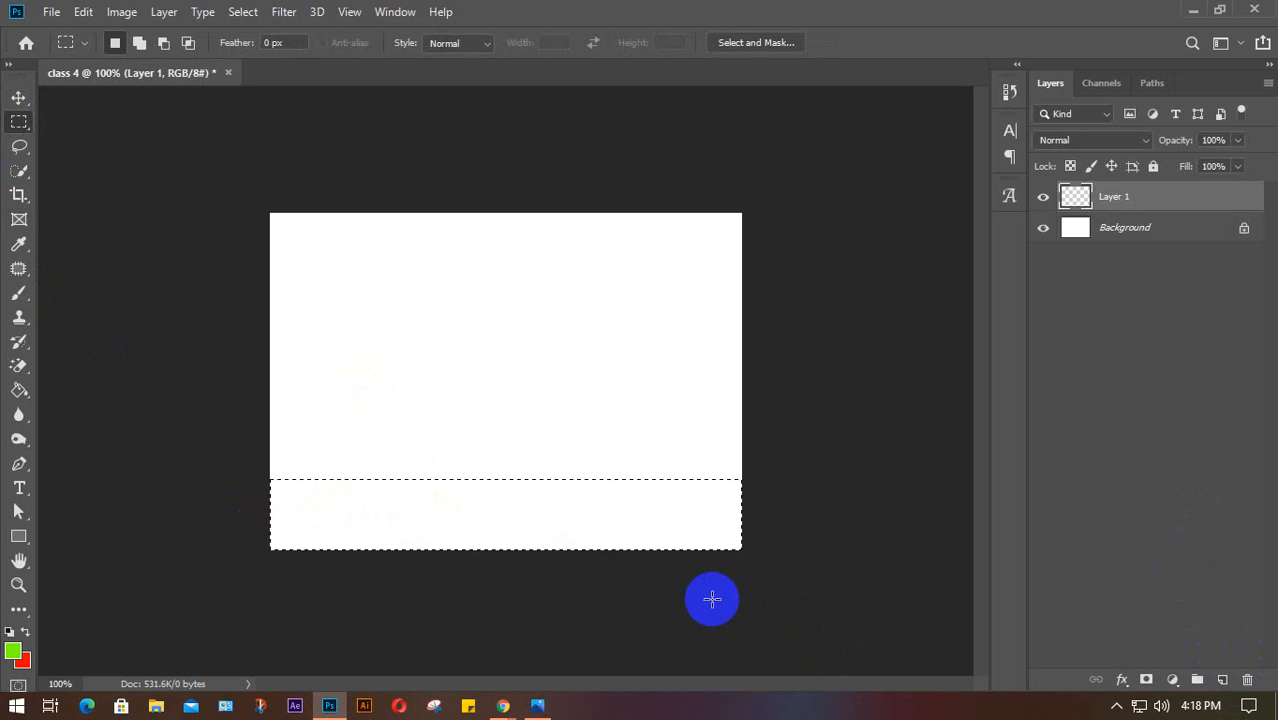
{"action": "key", "text": "alt+BackSpace"}
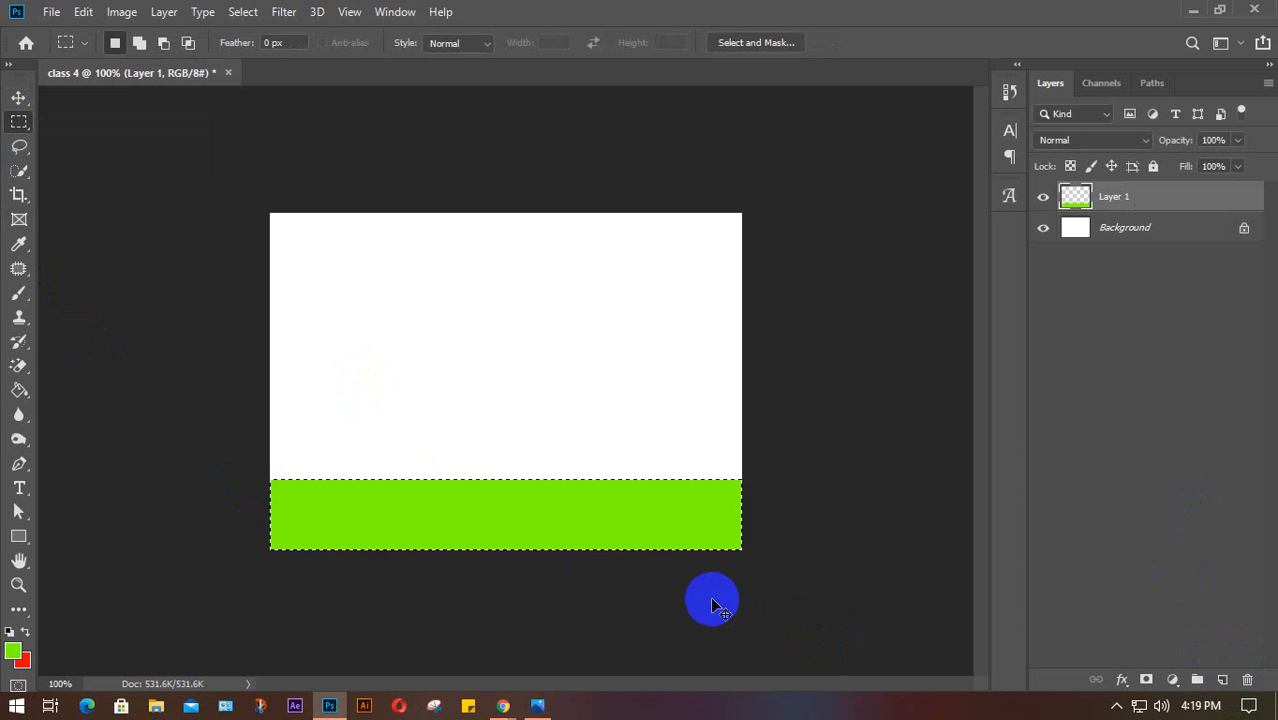
{"action": "key", "text": "ctrl+d"}
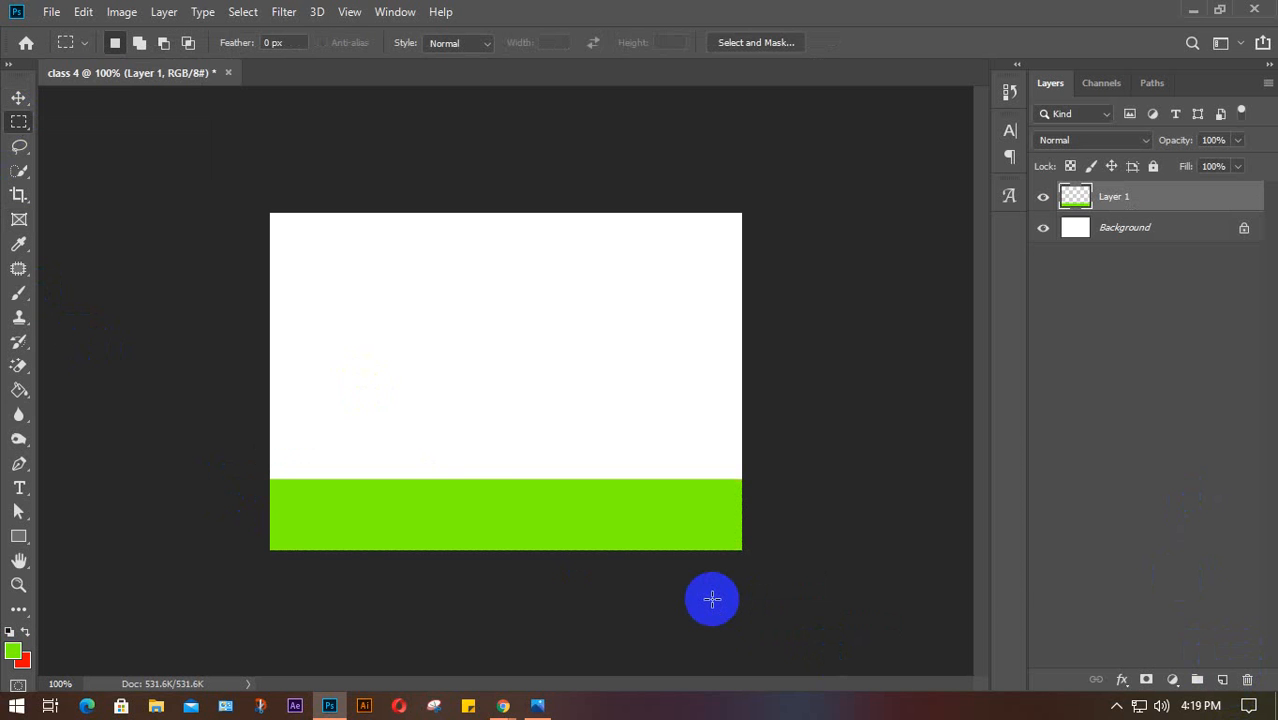
On a new layer, fill a tall block at the canvas's left edge with red
{"action": "left_click", "coordinate": [1221, 681]}
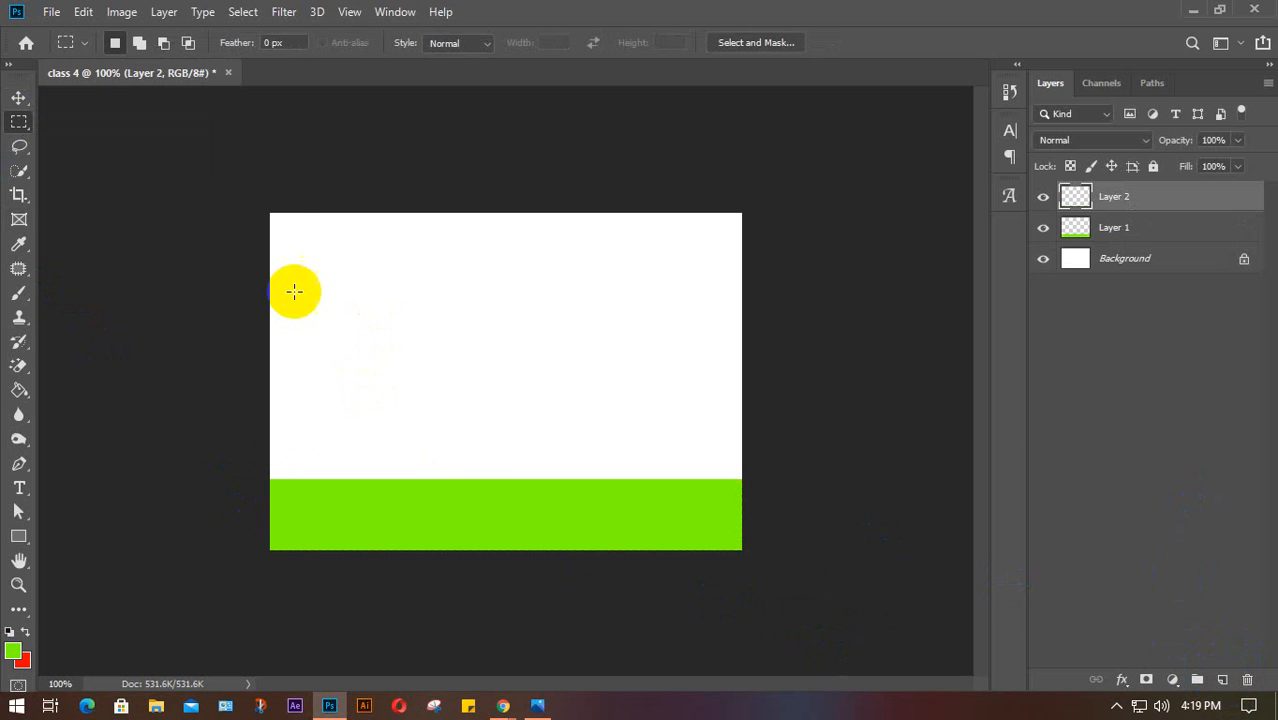
{"action": "left_click_drag", "start_coordinate": [191, 338], "coordinate": [386, 518]}
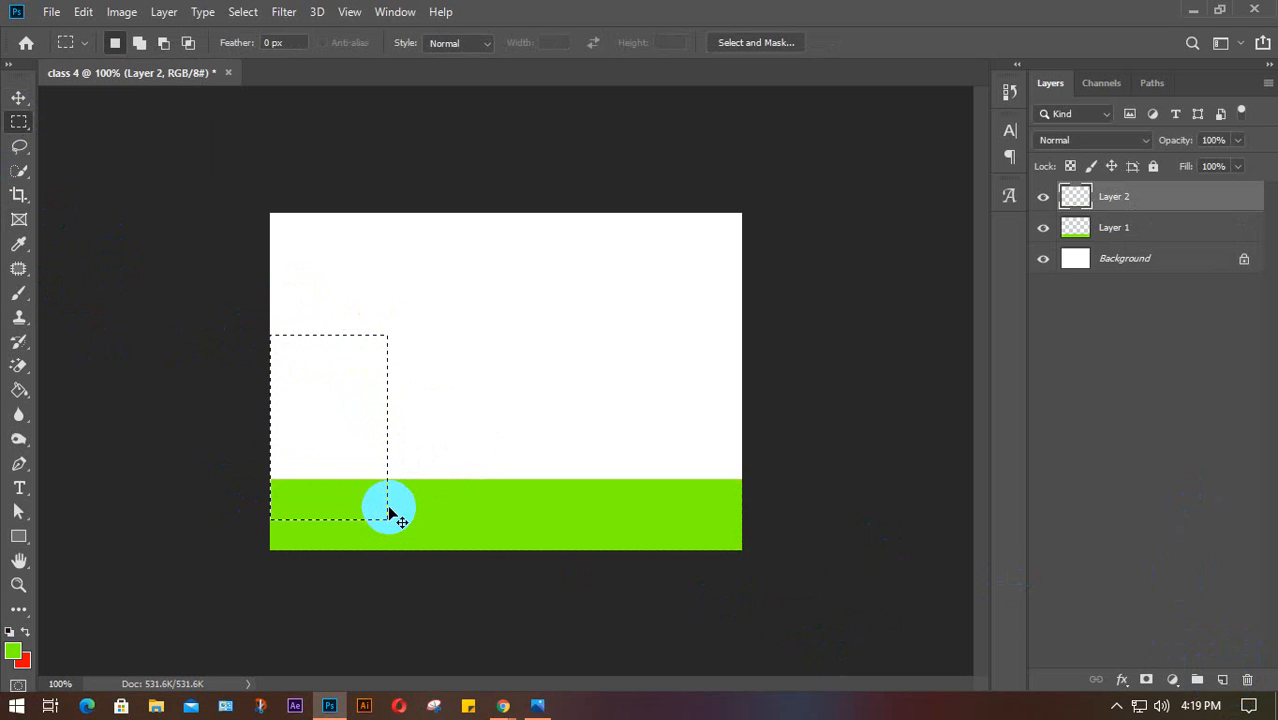
{"action": "key", "text": "ctrl+BackSpace"}
{"action": "left_click", "coordinate": [388, 507]}
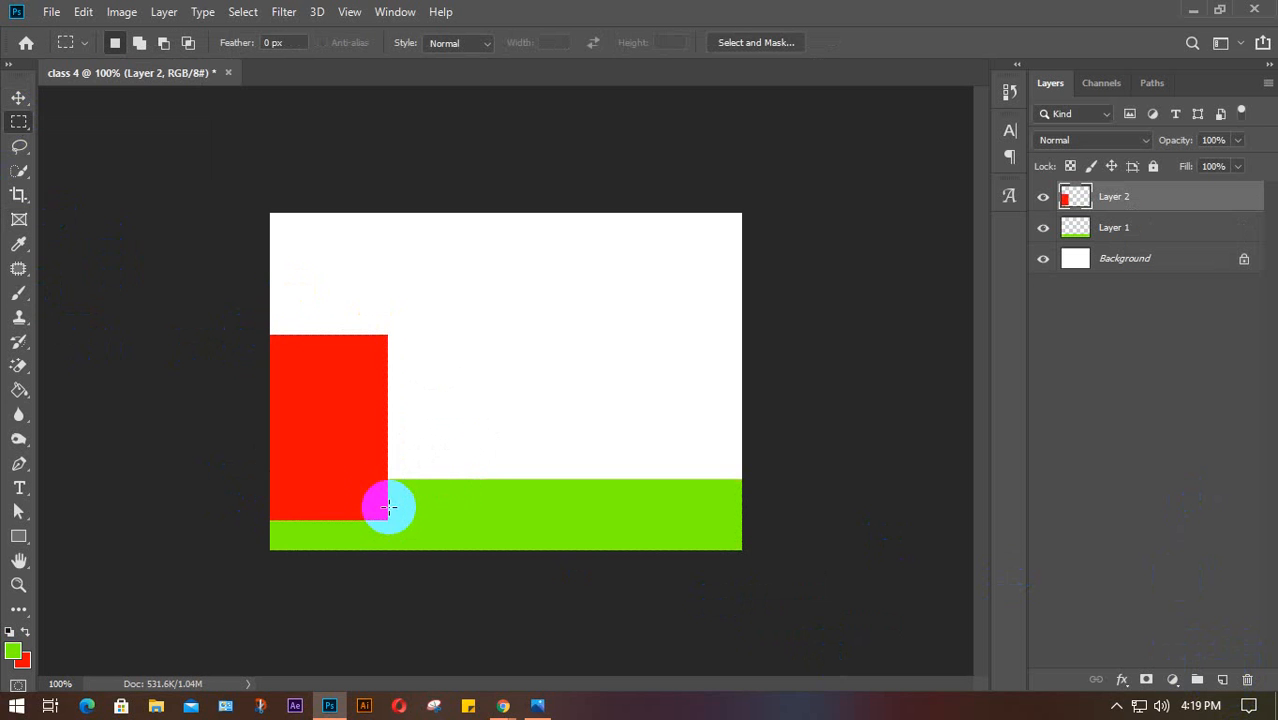
On another new layer, fill a tall red rectangle beside the red block down to the ground
{"action": "left_click", "coordinate": [1222, 680]}
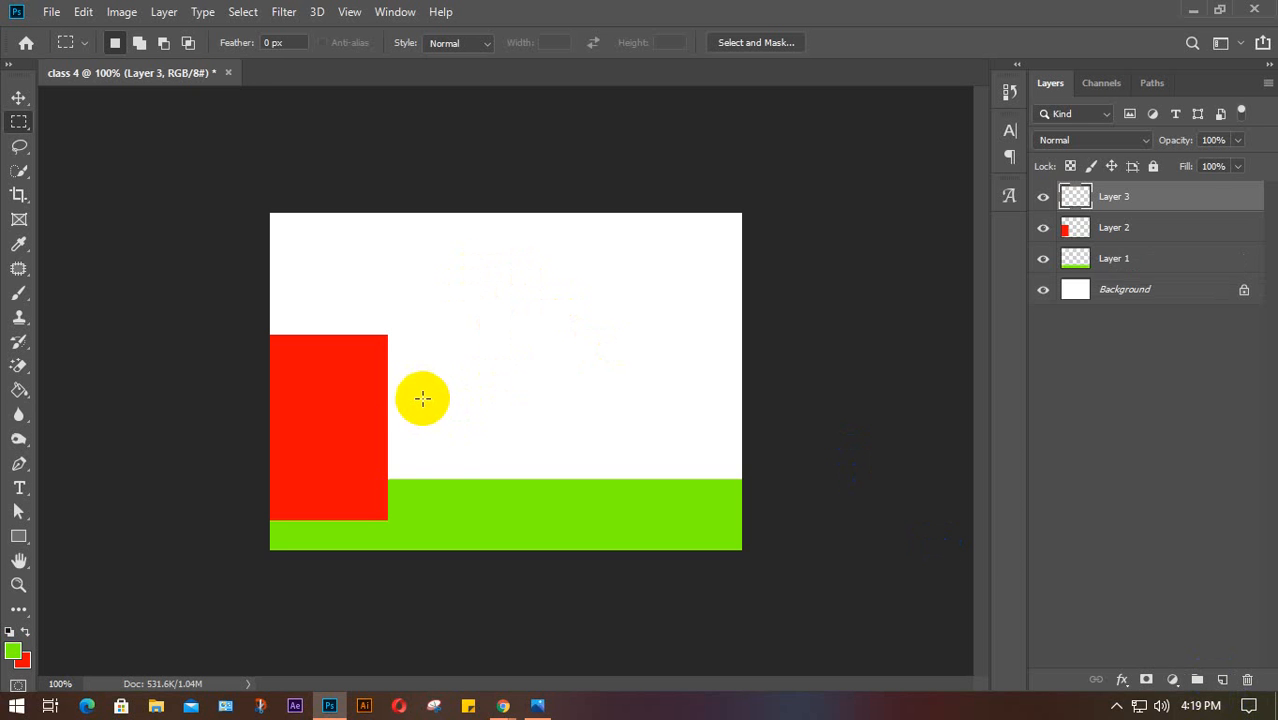
{"action": "left_click_drag", "start_coordinate": [405, 397], "coordinate": [446, 499]}
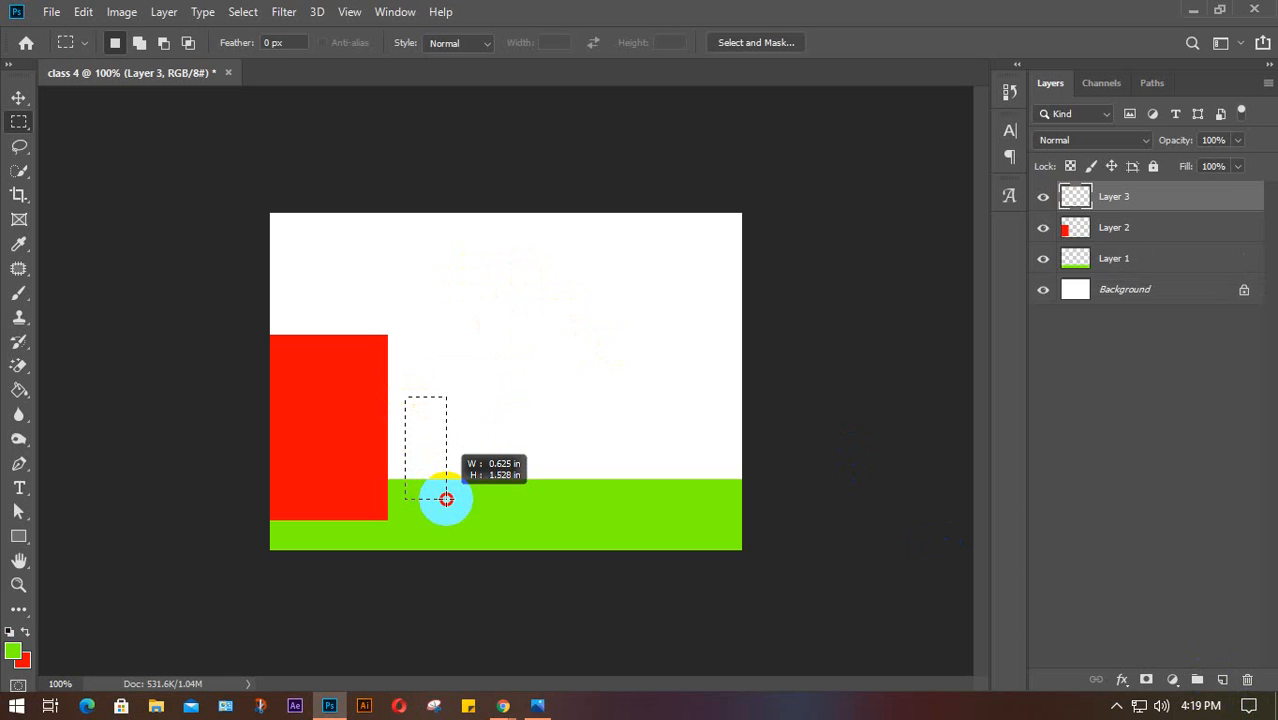
{"action": "left_click_drag", "start_coordinate": [446, 499], "coordinate": [446, 499]}
{"action": "key", "text": "ctrl+d"}
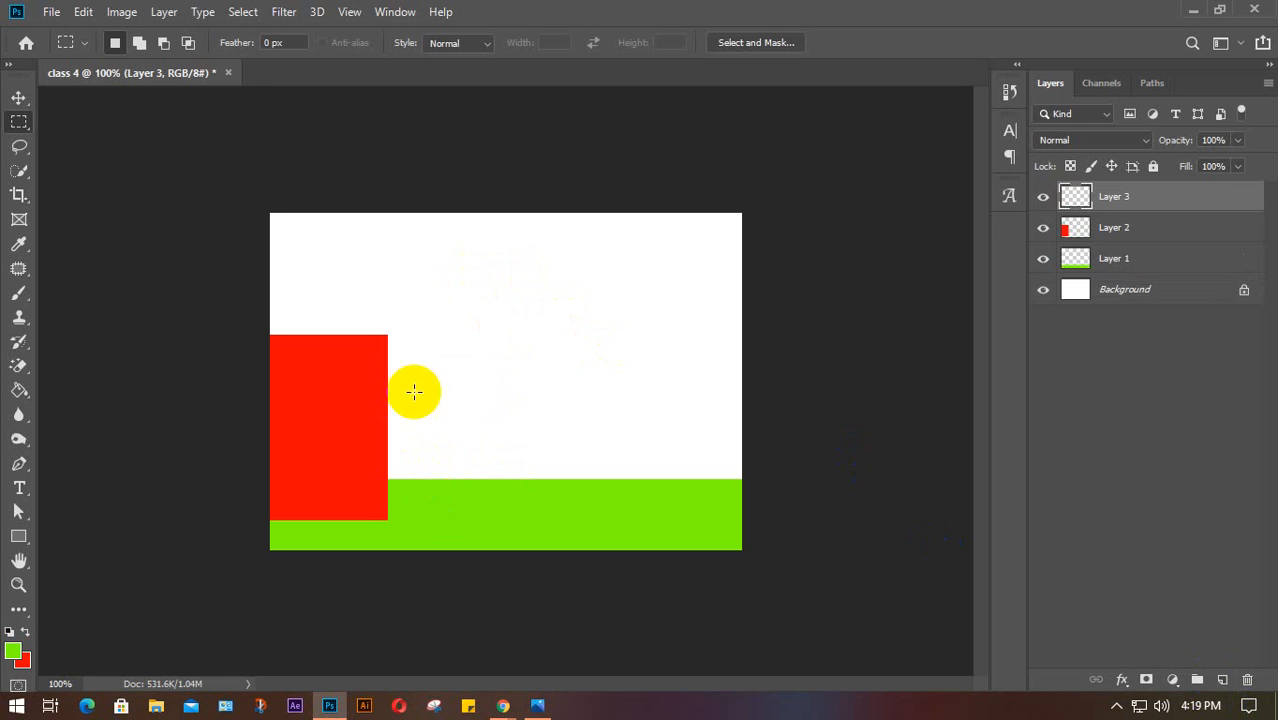
{"action": "left_click_drag", "start_coordinate": [383, 257], "coordinate": [472, 518]}
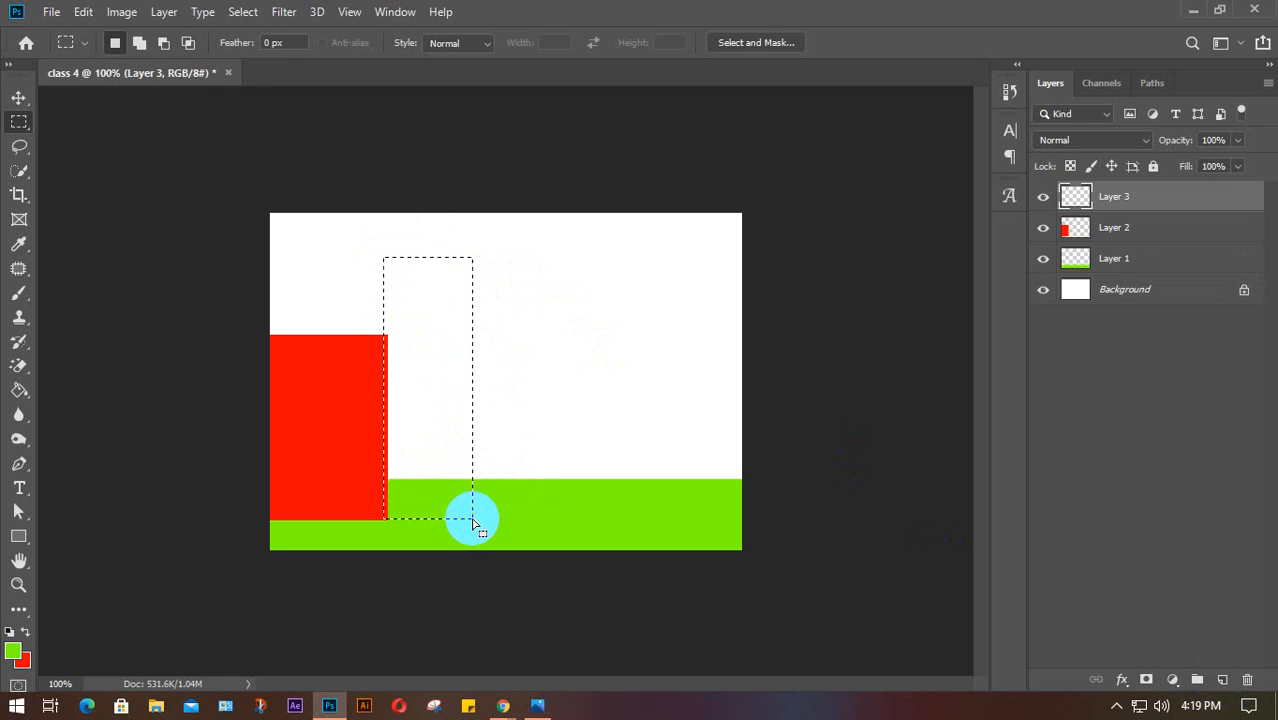
{"action": "key", "text": "ctrl+BackSpace"}
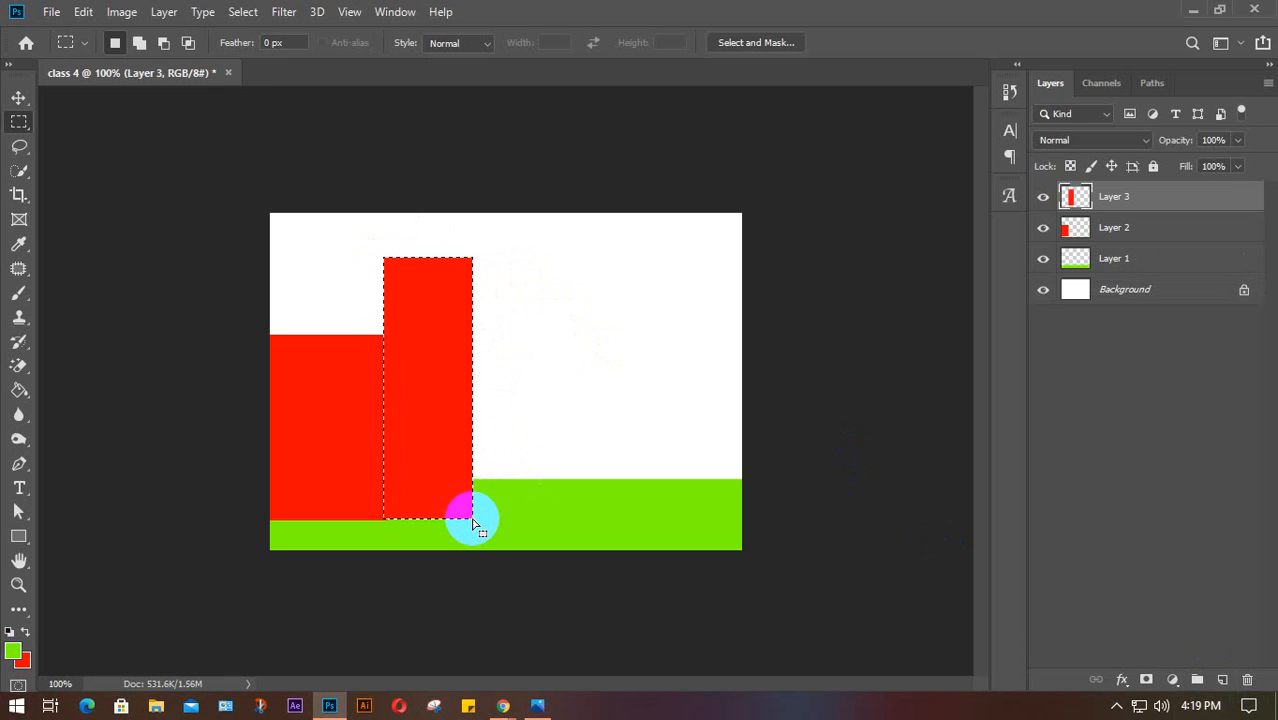
{"action": "key", "text": "ctrl+d"}
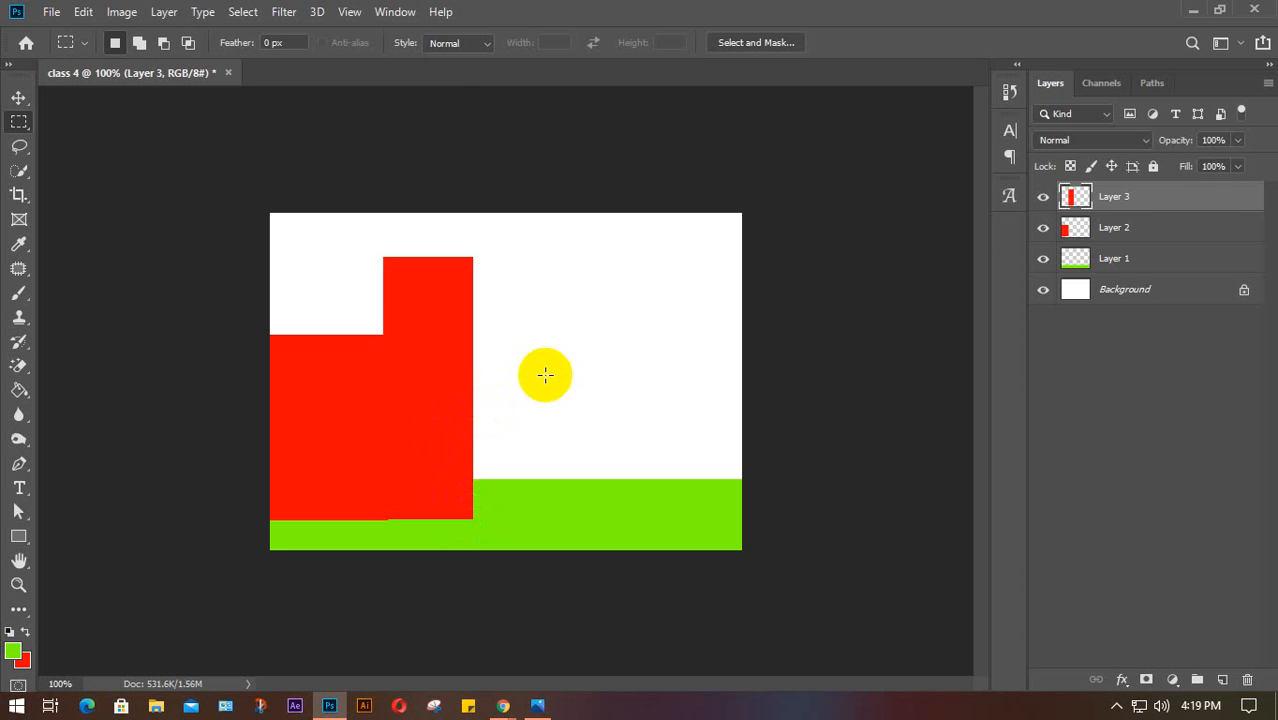
Add a layer with a wide green block over the ground on the right
{"action": "left_click", "coordinate": [1222, 680]}
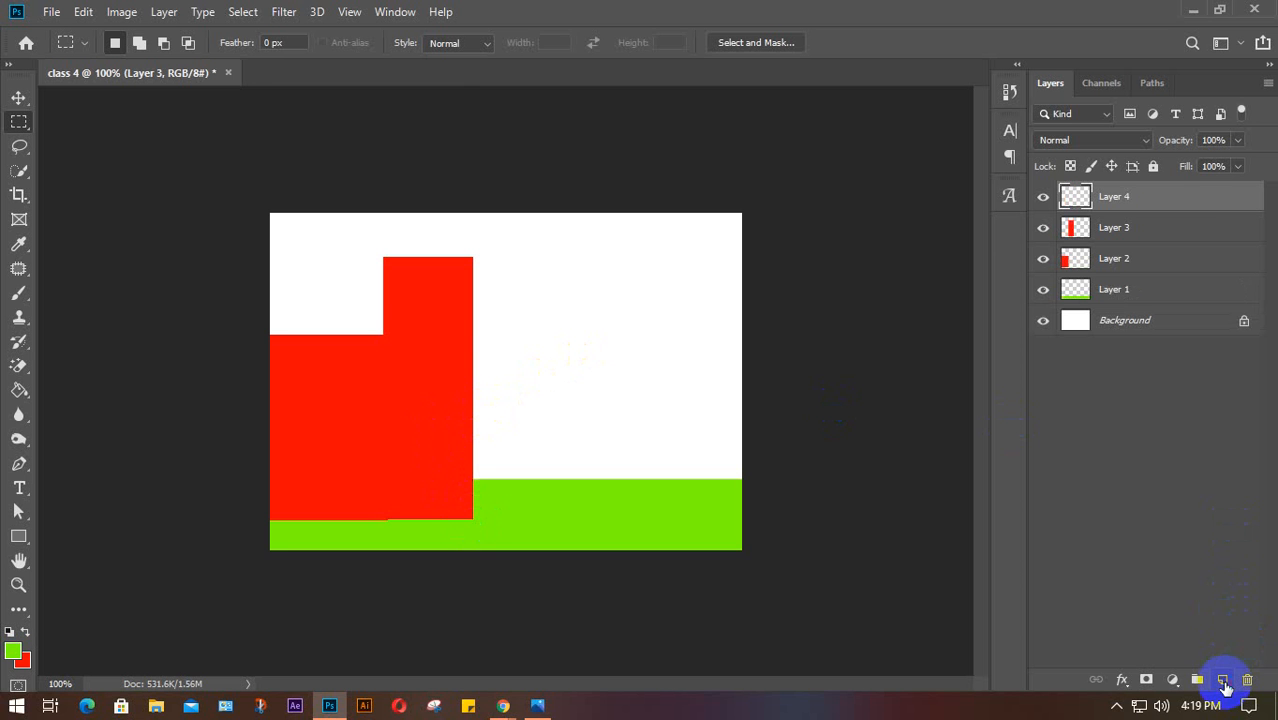
{"action": "left_click_drag", "start_coordinate": [482, 340], "coordinate": [712, 514]}
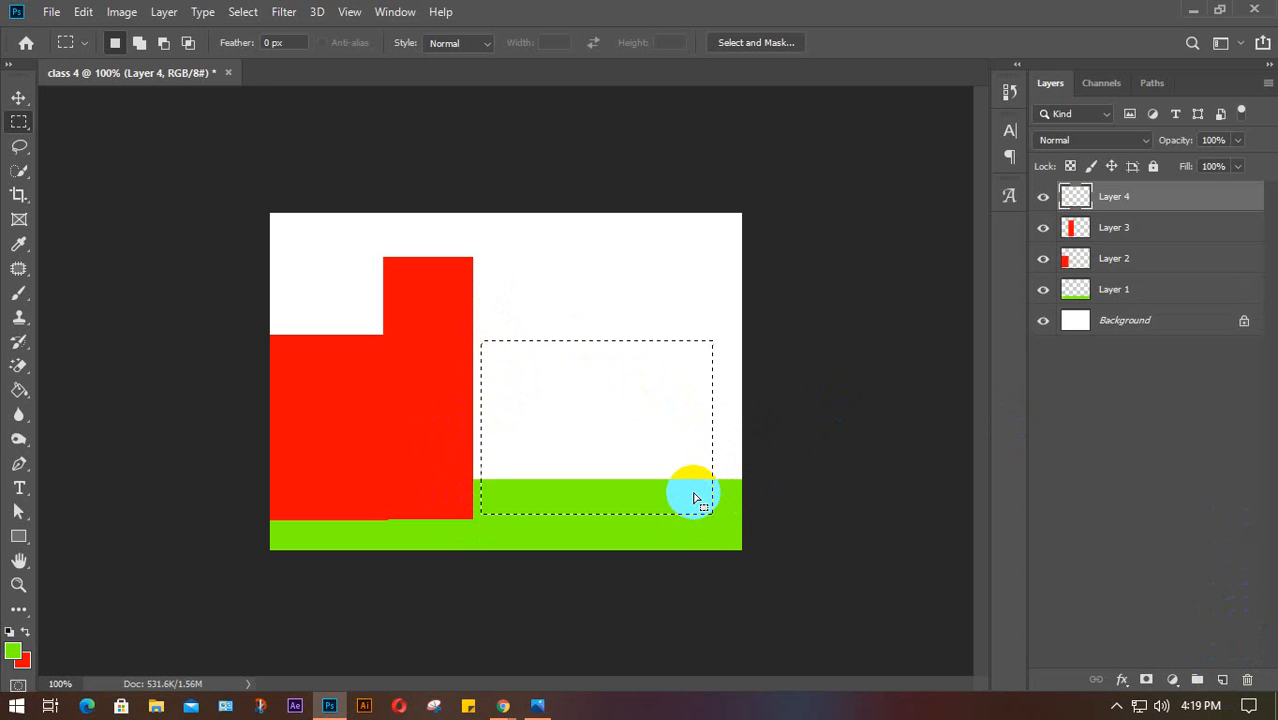
{"action": "key", "text": "alt+BackSpace"}
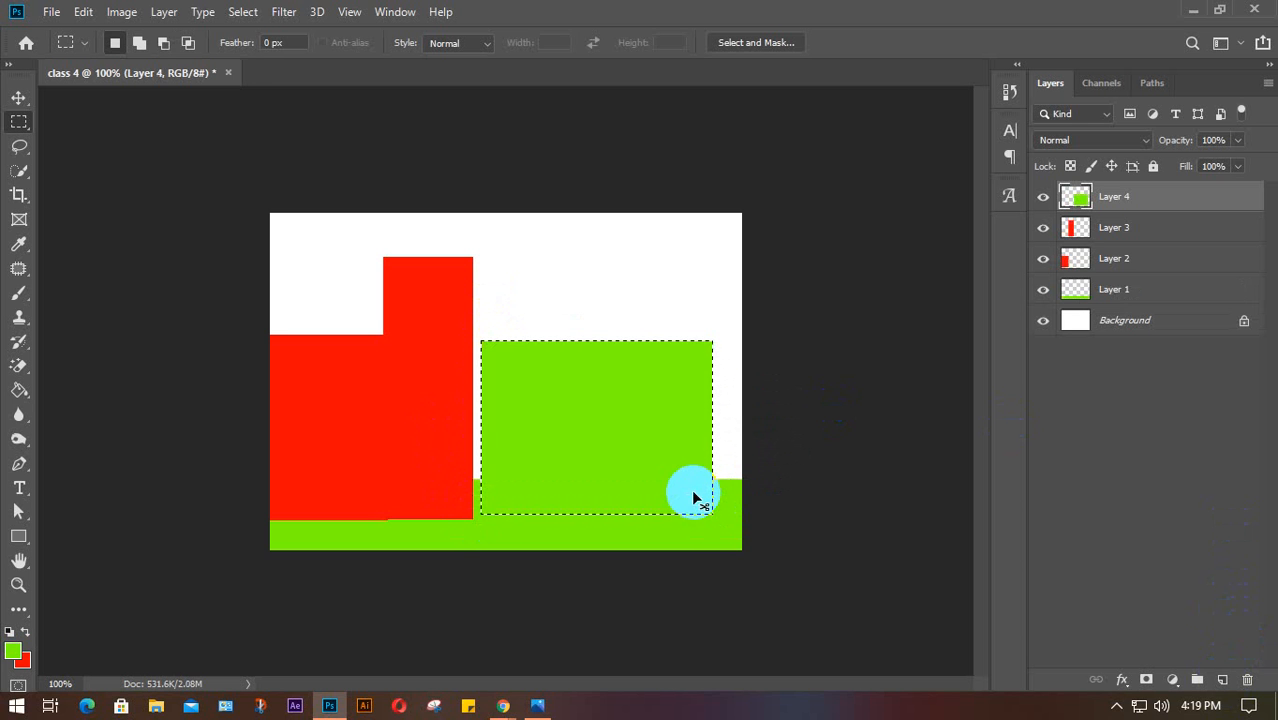
{"action": "key", "text": "ctrl+d"}
Add a layer with a tall red bar over the green block
{"action": "left_click", "coordinate": [1222, 679]}
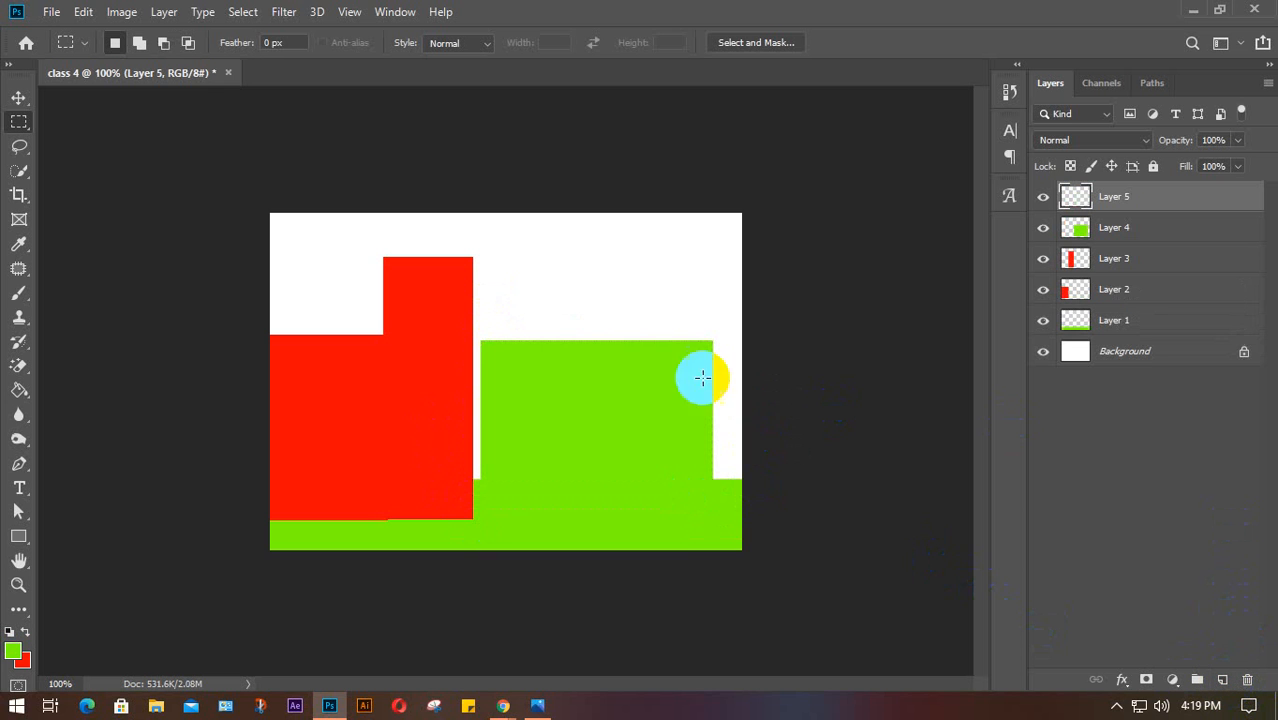
{"action": "left_click_drag", "start_coordinate": [590, 287], "coordinate": [676, 526]}
{"action": "key", "text": "ctrl+BackSpace"}
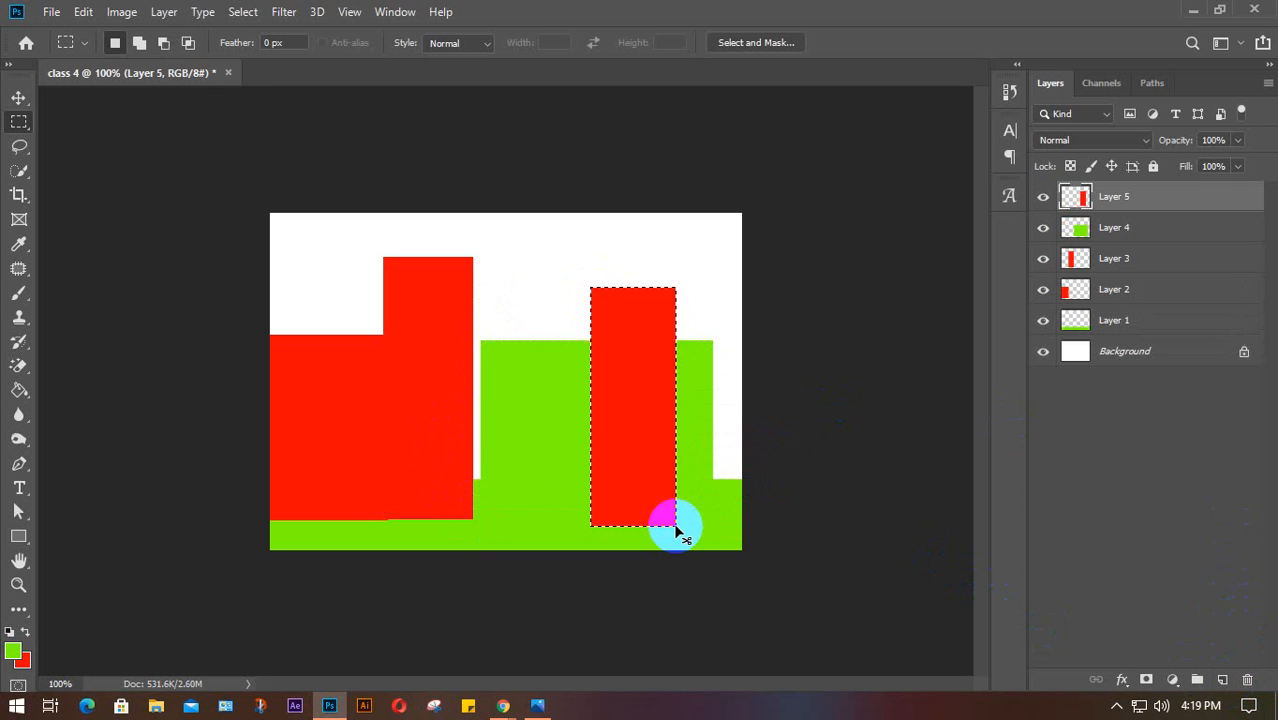
{"action": "key", "text": "v"}
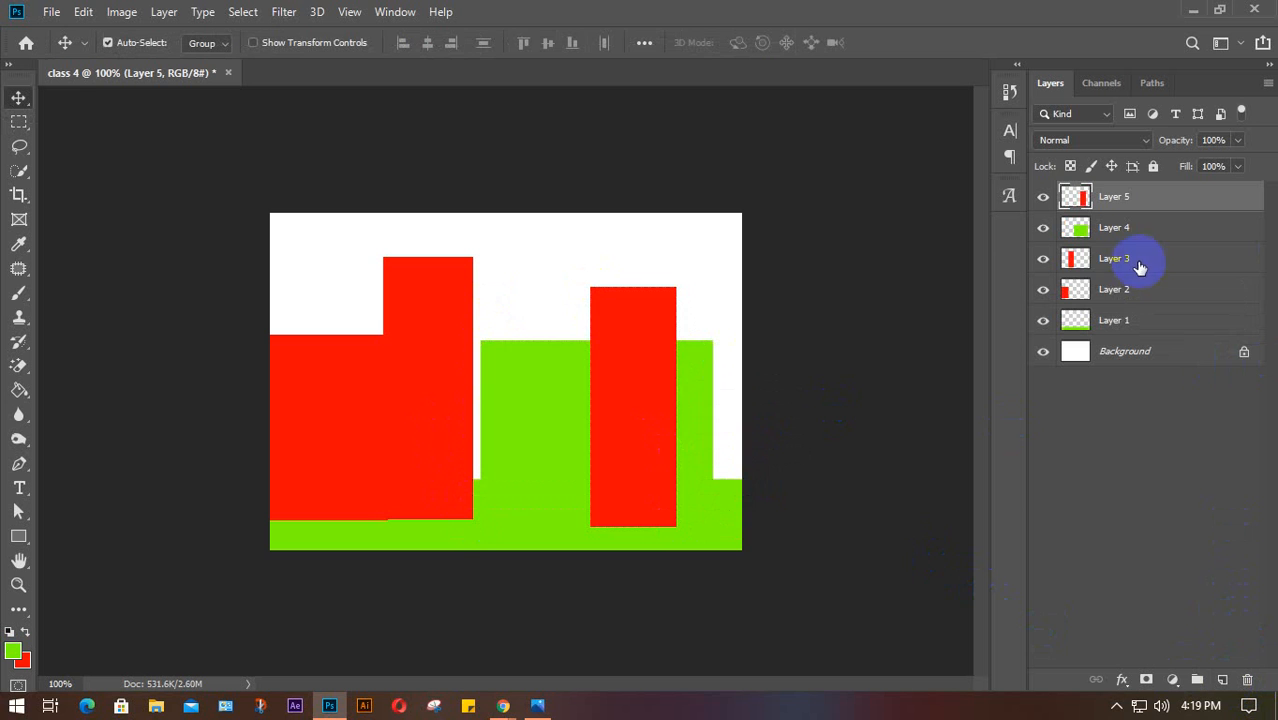
{"action": "left_click", "coordinate": [1160, 290]}
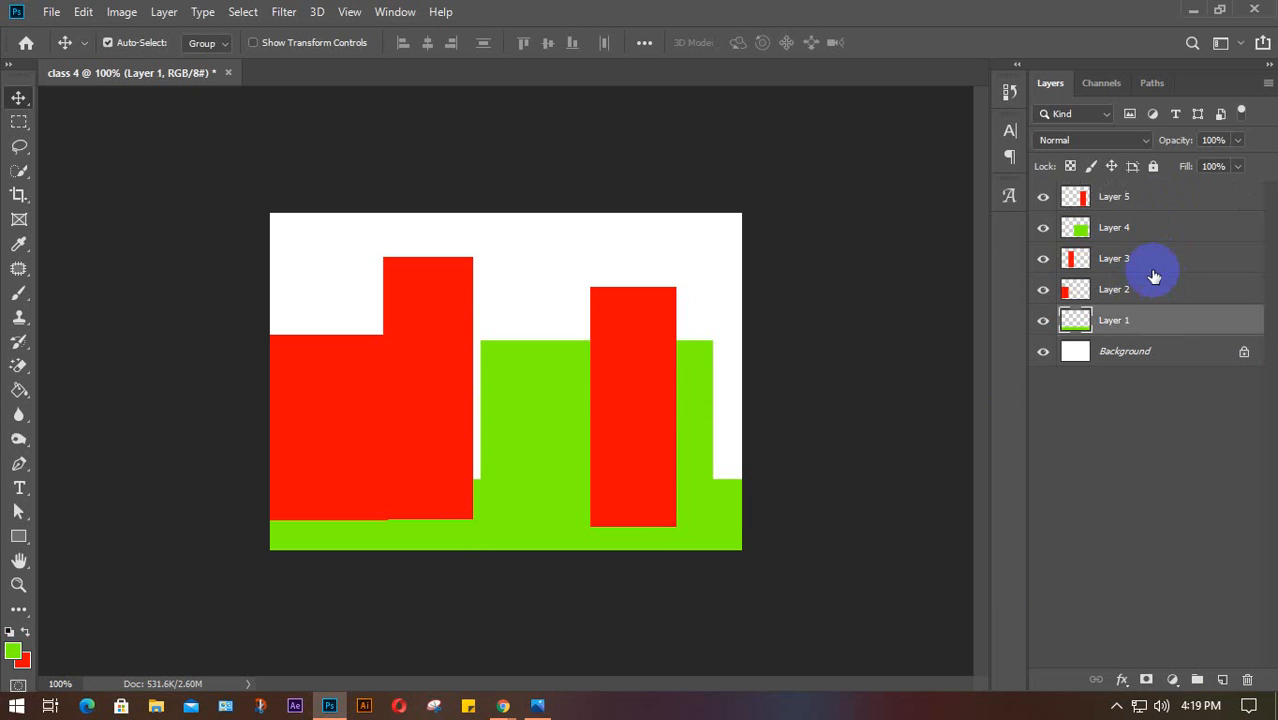
{"action": "left_click", "coordinate": [1126, 230]}
{"action": "left_click", "coordinate": [1121, 204]}
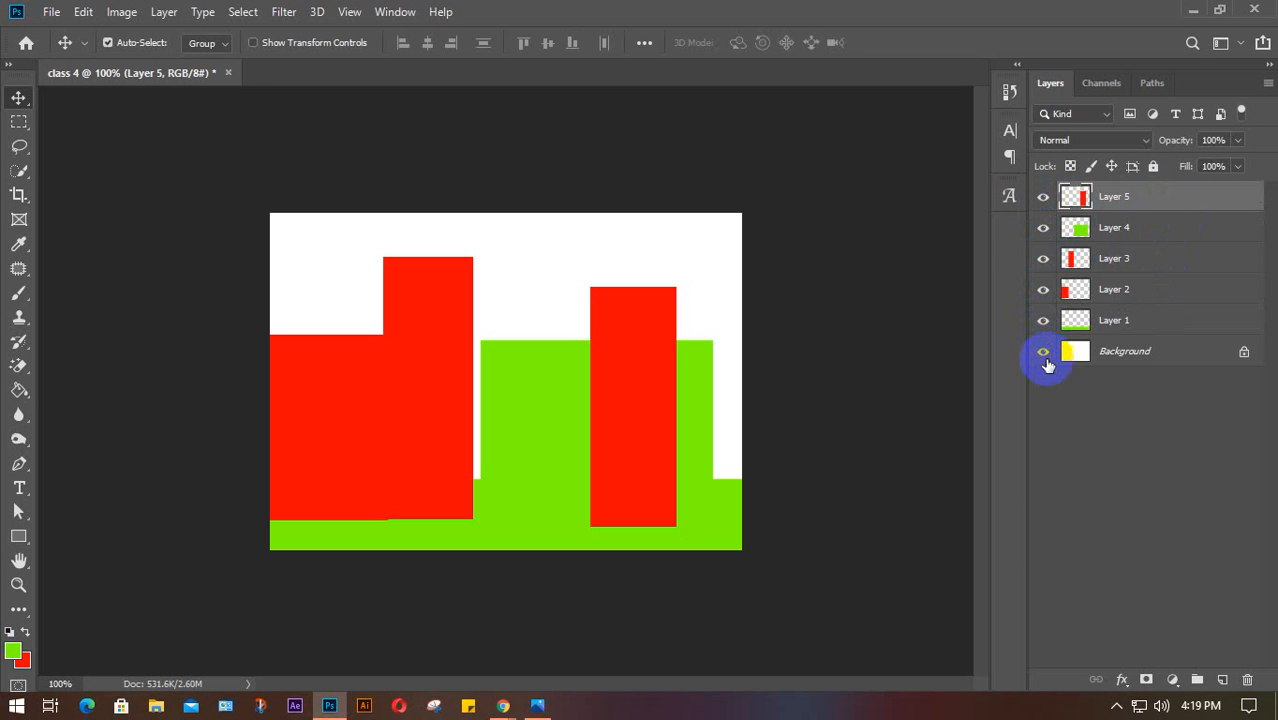
{"action": "left_click", "coordinate": [1043, 198]}
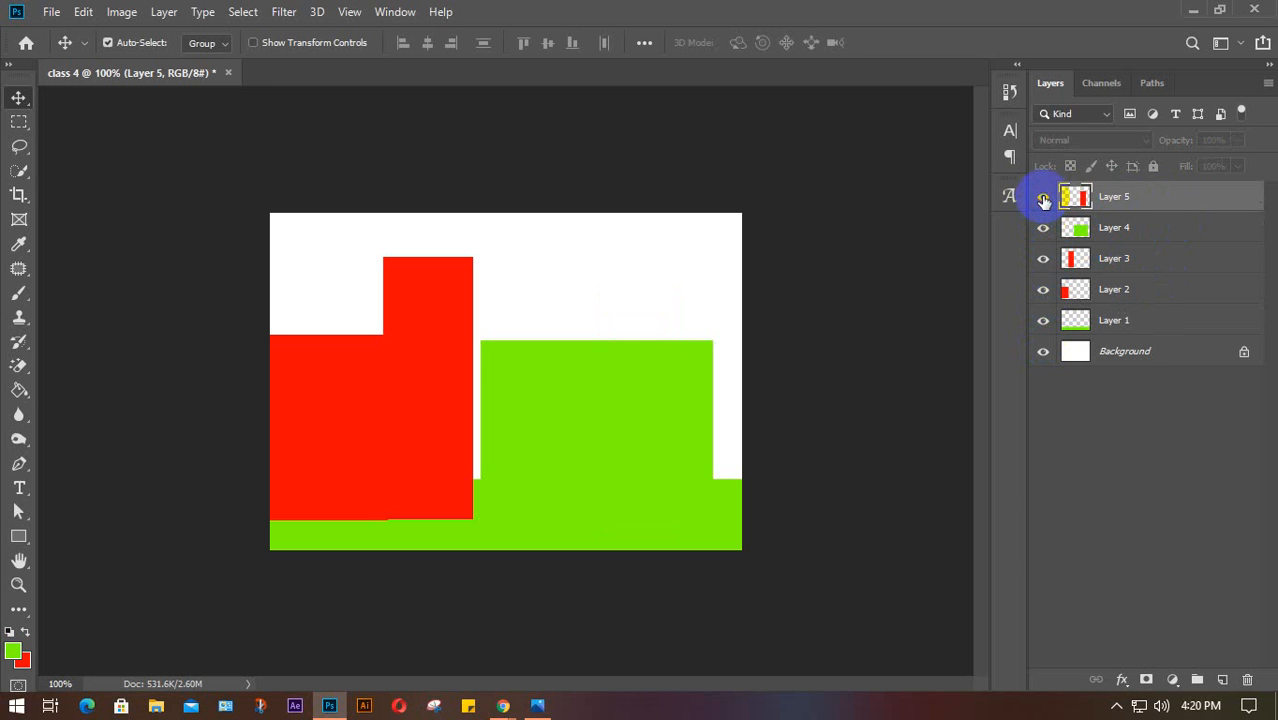
{"action": "left_click", "coordinate": [1042, 200]}
{"action": "left_click", "coordinate": [1044, 229]}
{"action": "left_click", "coordinate": [1043, 229]}
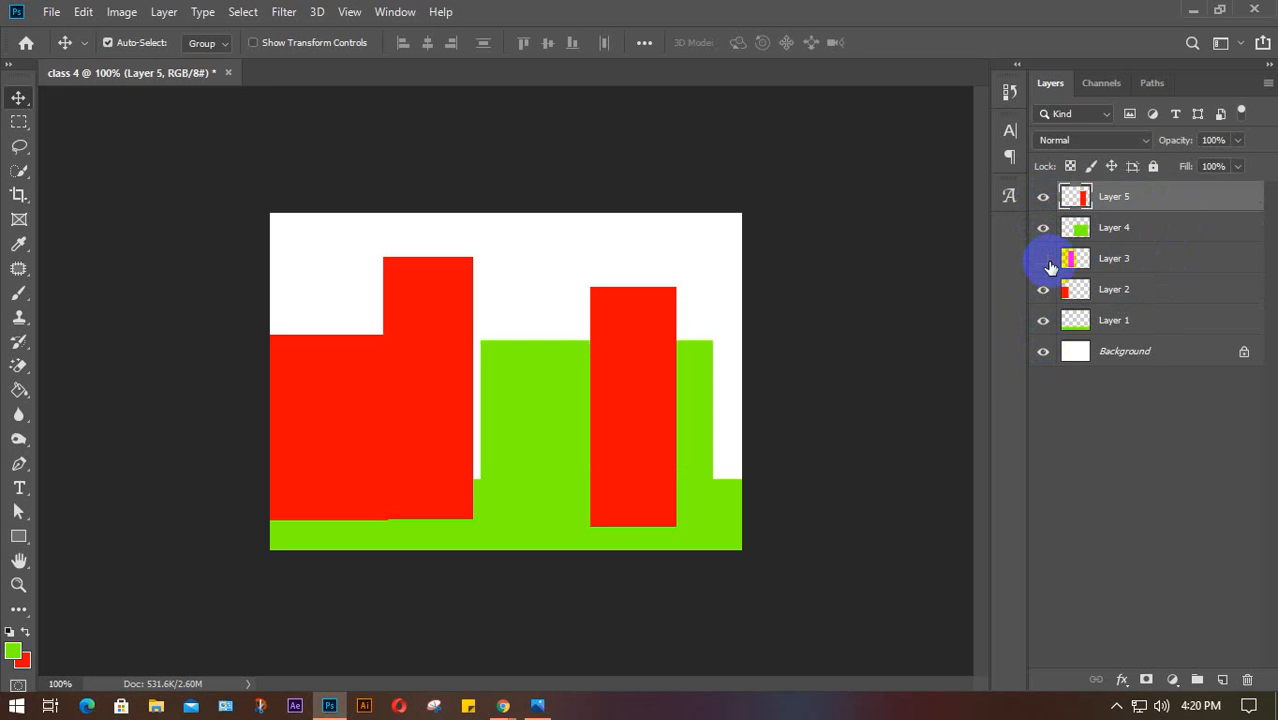
{"action": "left_click", "coordinate": [1043, 259]}
{"action": "left_click", "coordinate": [1043, 259]}
{"action": "left_click", "coordinate": [1043, 290]}
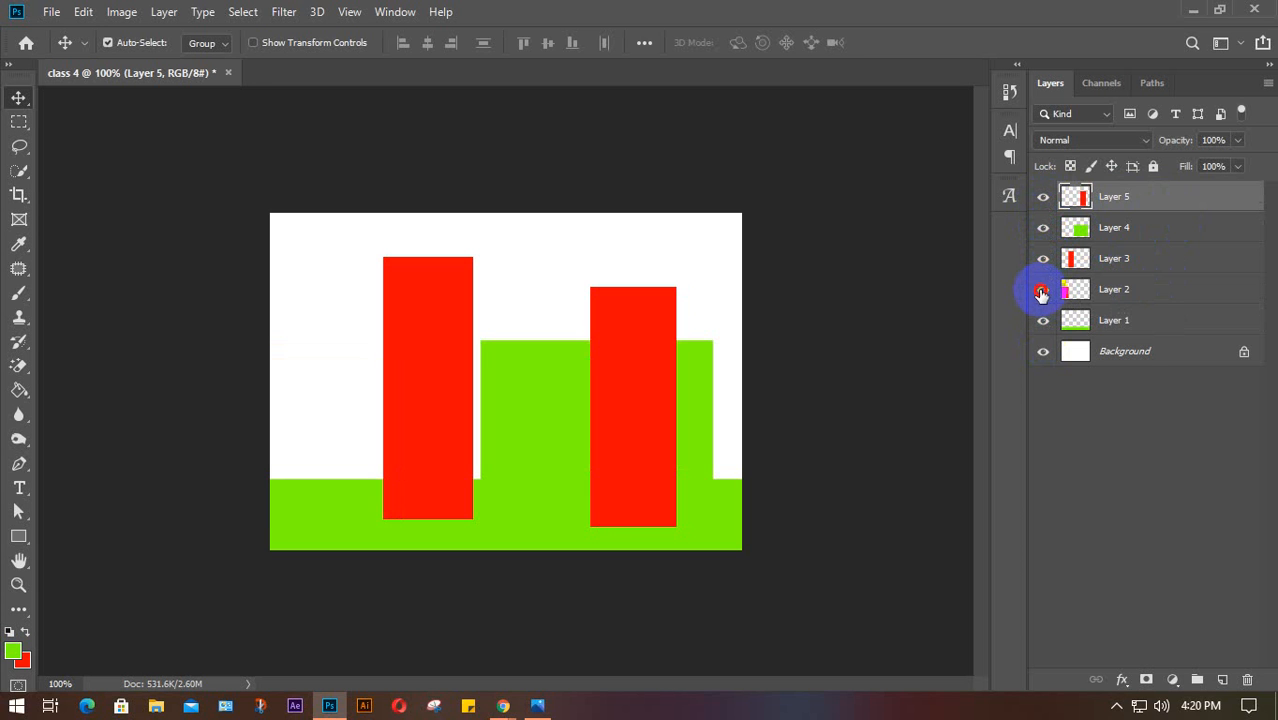
{"action": "left_click", "coordinate": [1043, 290]}
{"action": "left_click", "coordinate": [1046, 352]}
{"action": "left_click", "coordinate": [1046, 352]}
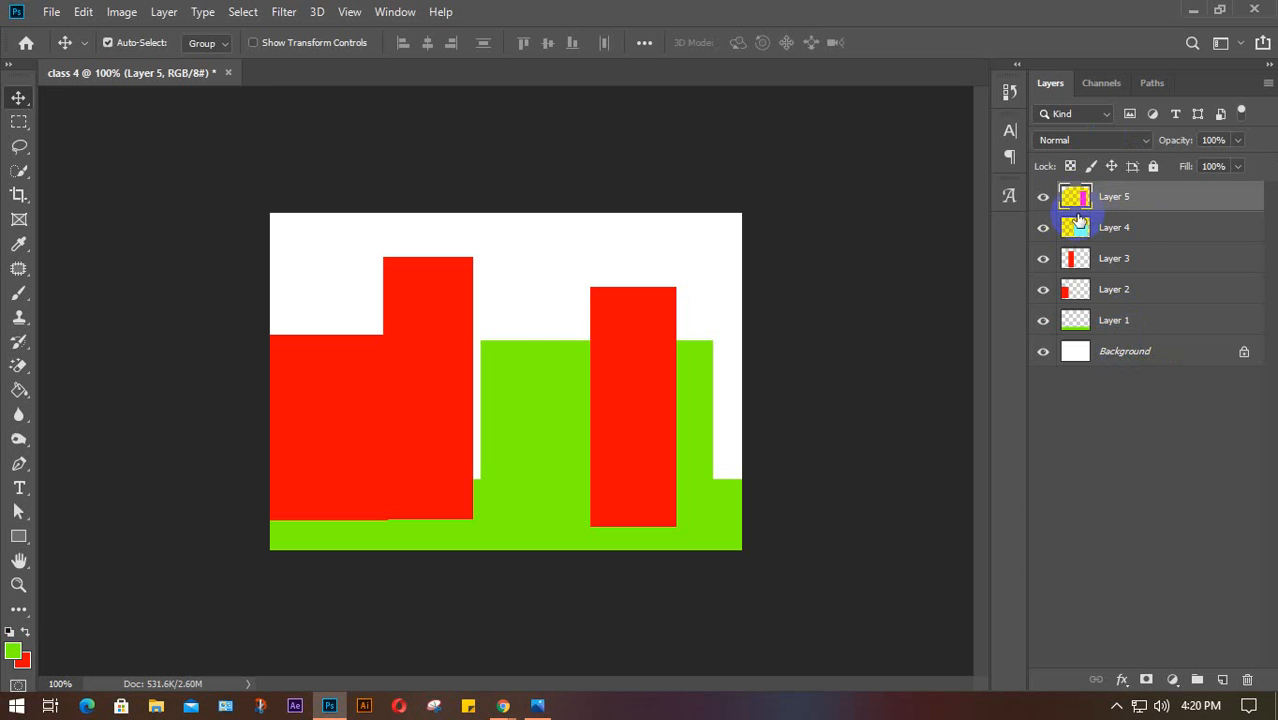
{"action": "left_click_drag", "start_coordinate": [1078, 220], "coordinate": [1068, 254]}
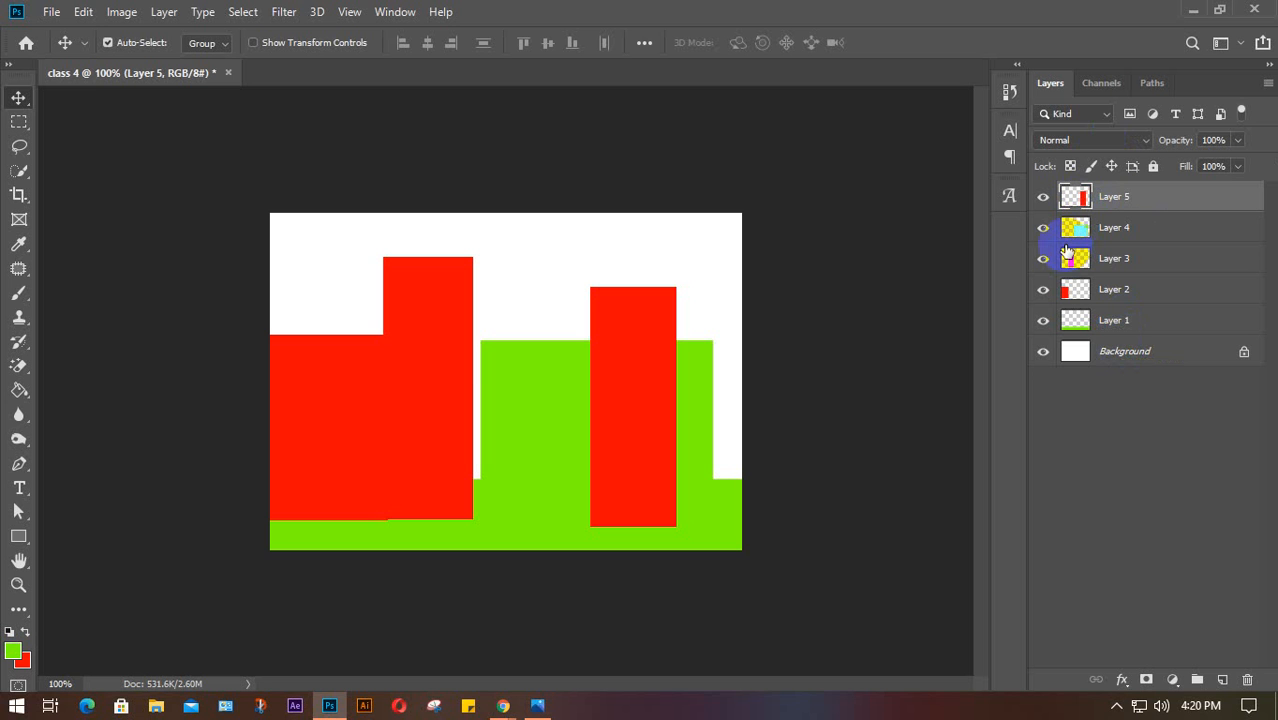
{"action": "left_click", "coordinate": [1076, 259]}
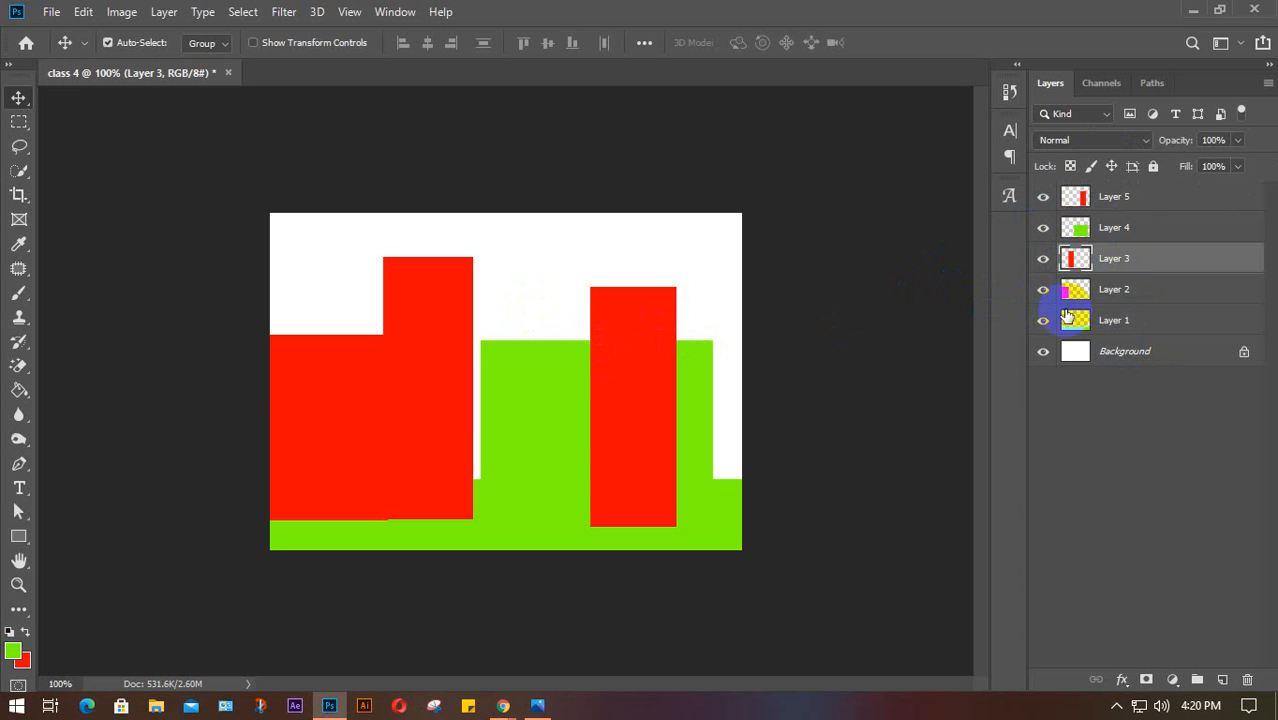
{"action": "left_click", "coordinate": [1076, 323]}
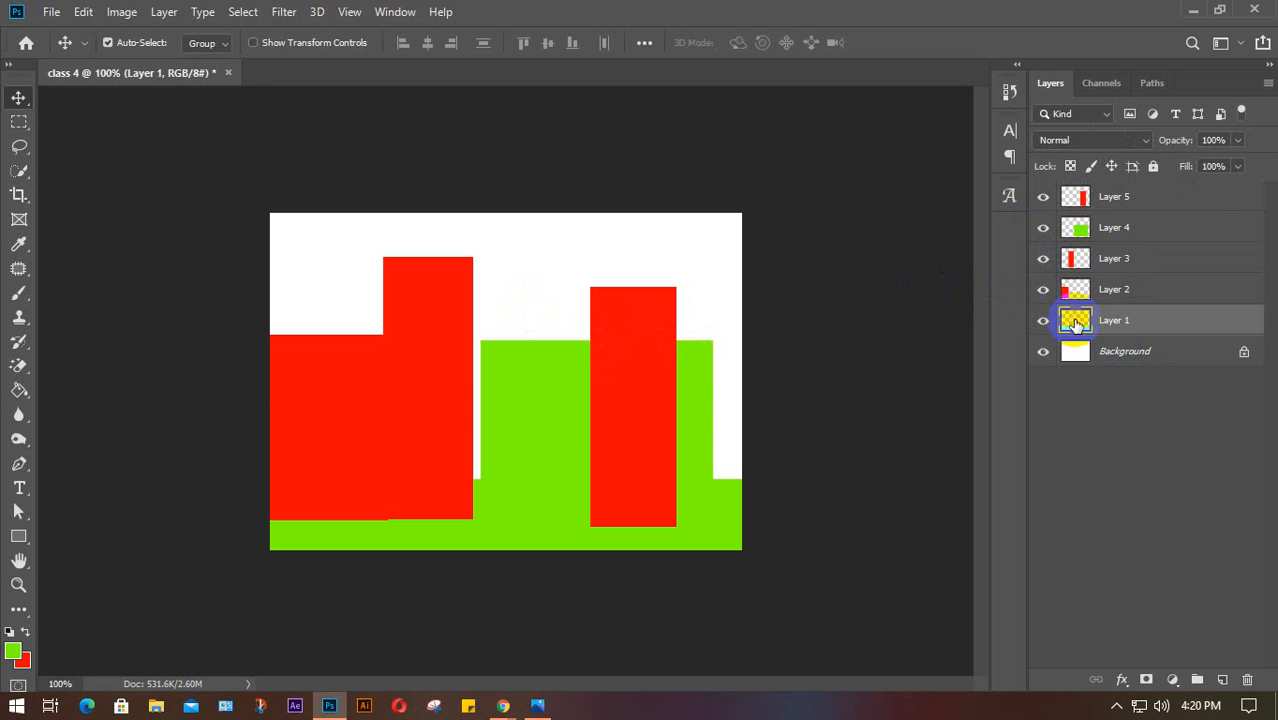
{"action": "double_click", "coordinate": [1076, 323]}
{"action": "left_click_drag", "start_coordinate": [1183, 234], "coordinate": [1076, 203]}
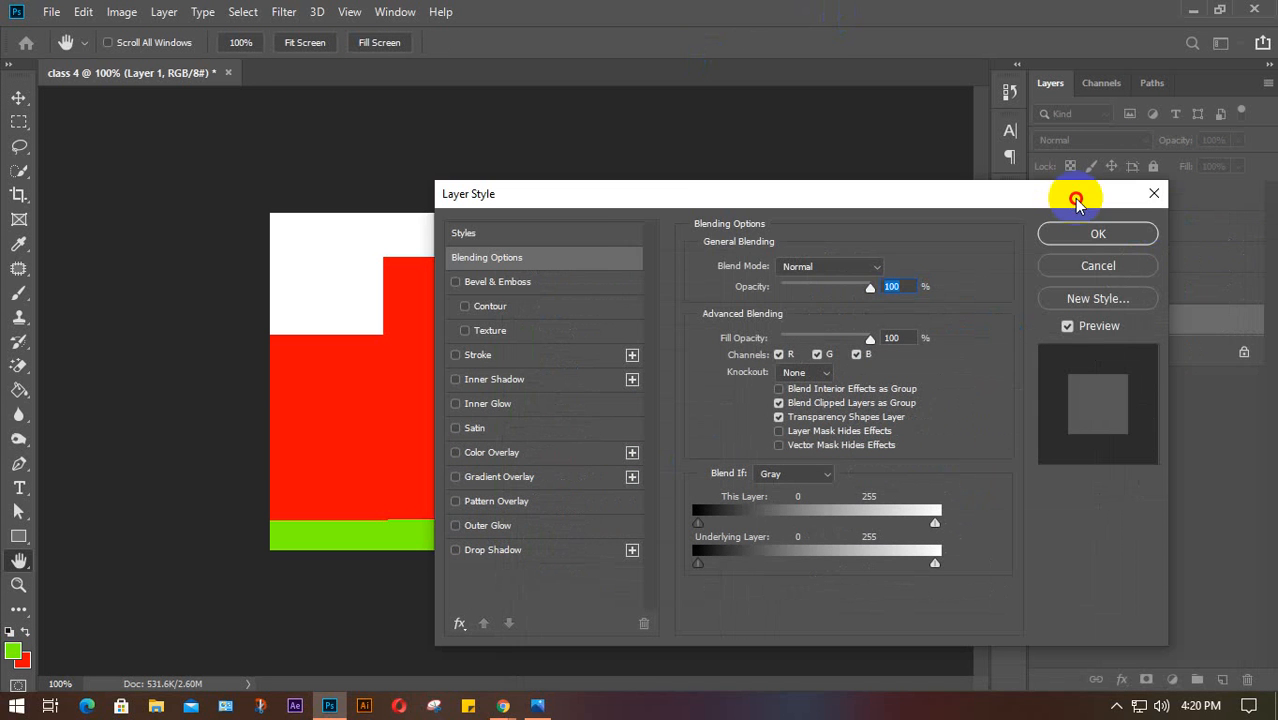
{"action": "left_click", "coordinate": [1070, 233]}
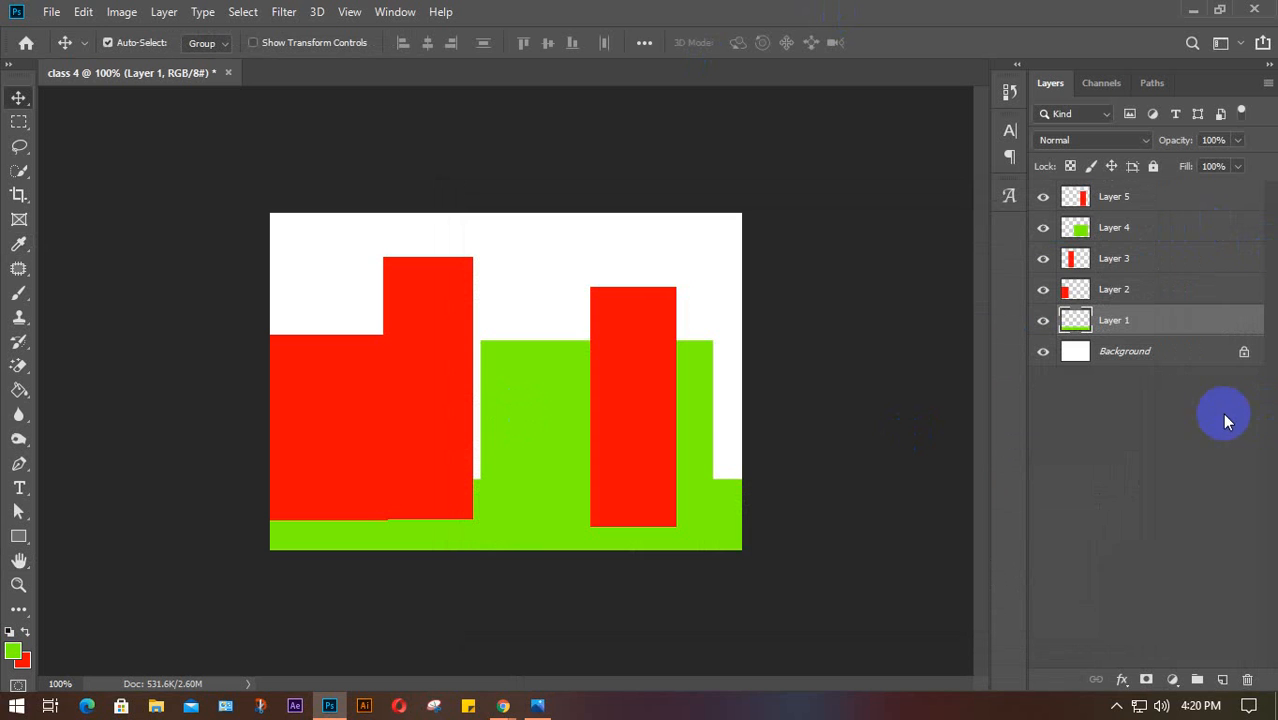
{"action": "left_click", "coordinate": [1072, 293]}
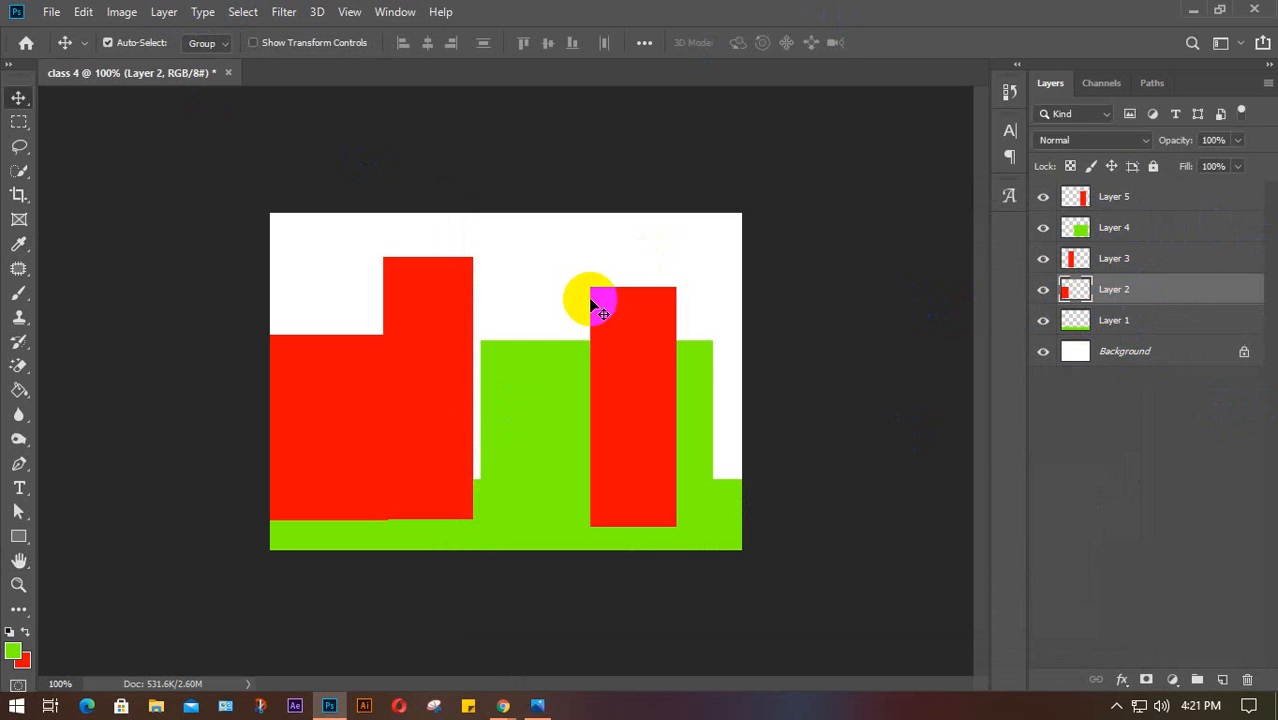
{"action": "left_click", "coordinate": [1116, 325]}
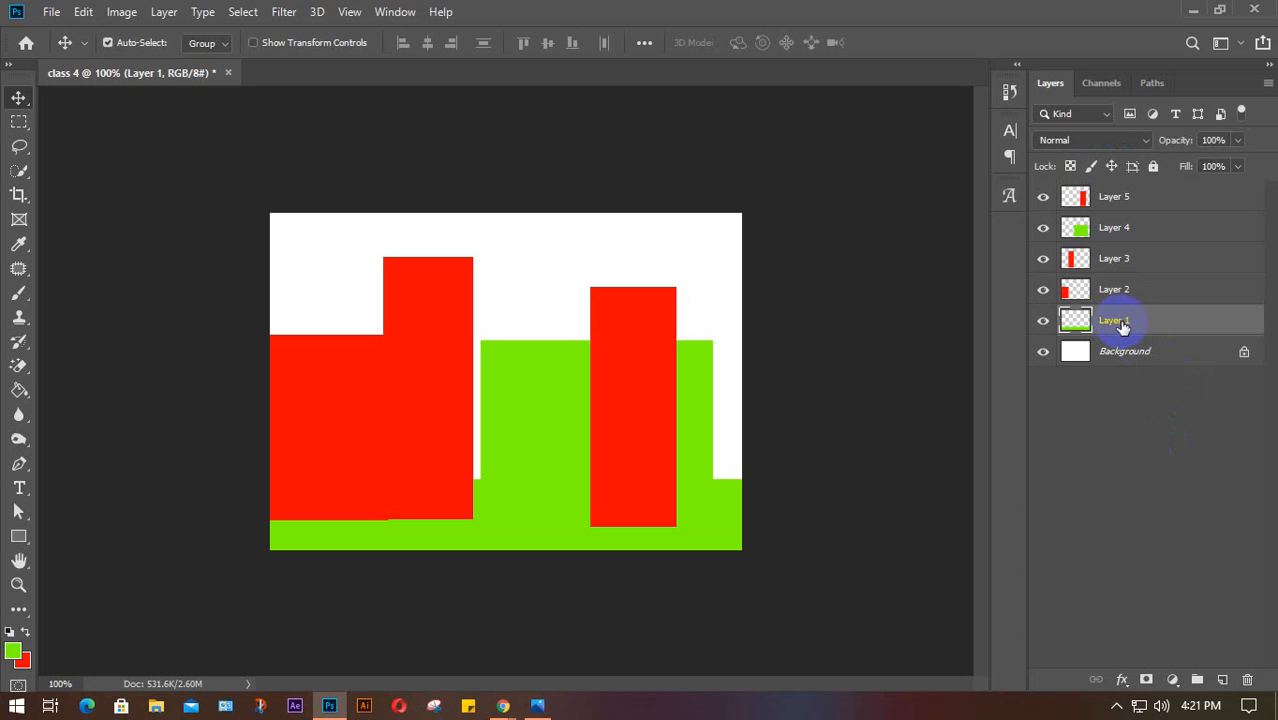
Rename Layer 1 to 'green shape 1' and Layer 2 to 'building 1'
{"action": "double_click", "coordinate": [1119, 321]}
{"action": "type", "text": "green shap"}
{"action": "key", "text": "Return"}
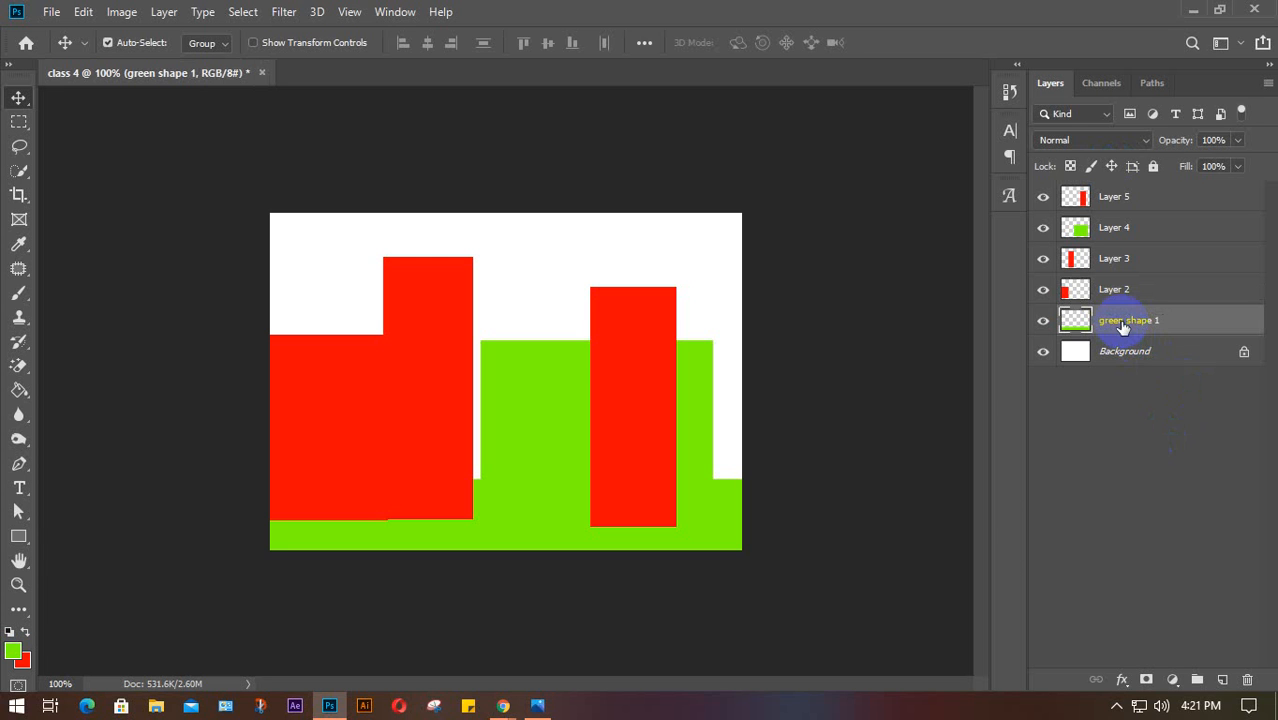
{"action": "left_click", "coordinate": [1040, 322]}
{"action": "left_click", "coordinate": [1040, 322]}
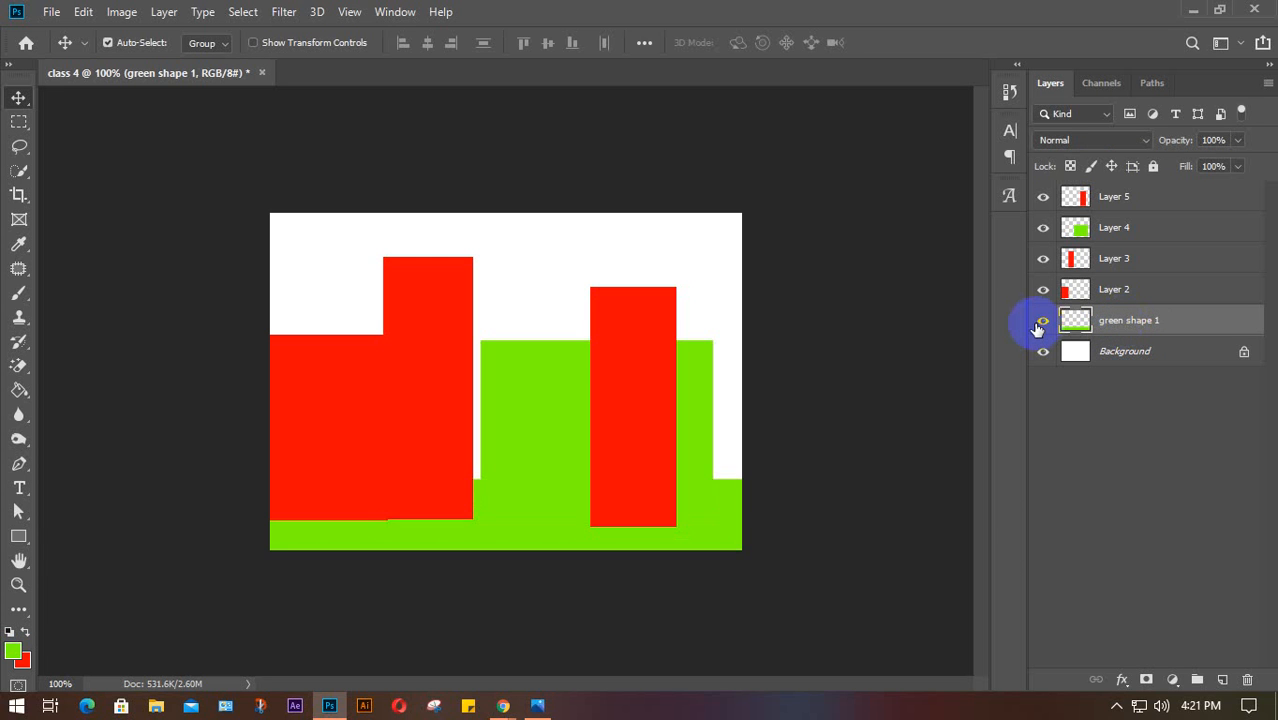
{"action": "left_click", "coordinate": [1140, 294]}
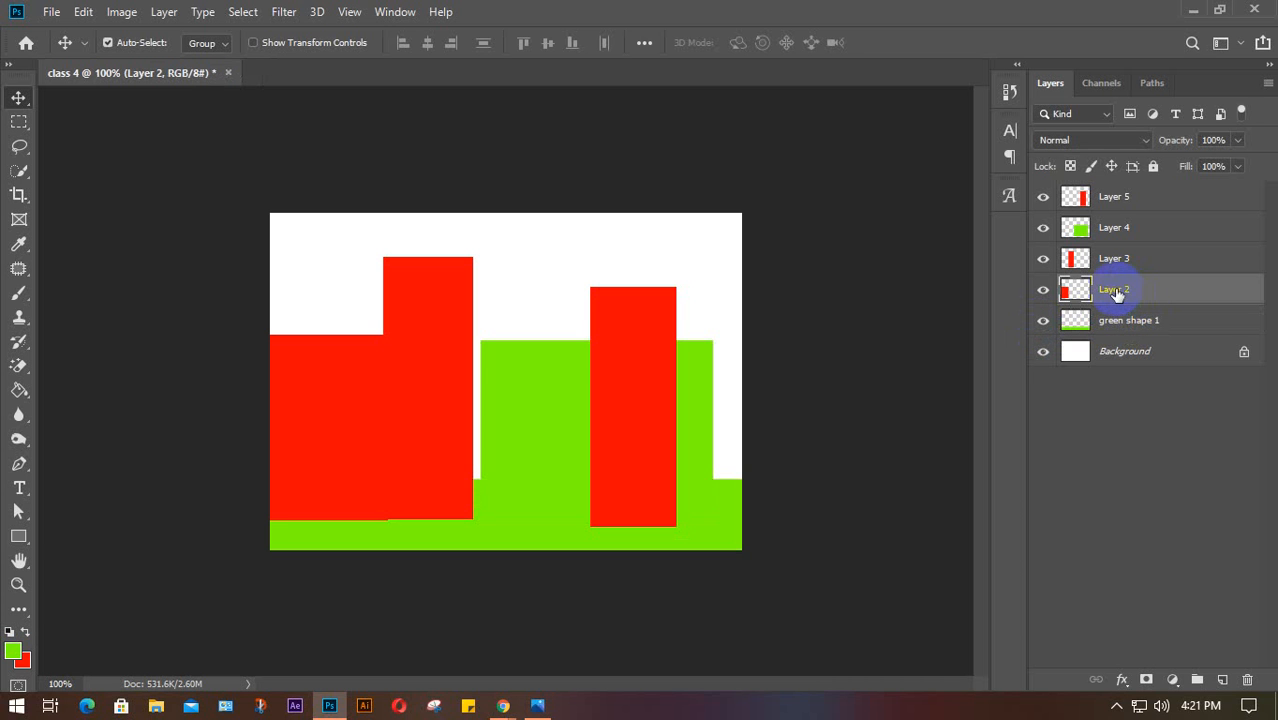
{"action": "double_click", "coordinate": [1116, 290]}
{"action": "key", "text": "Return"}
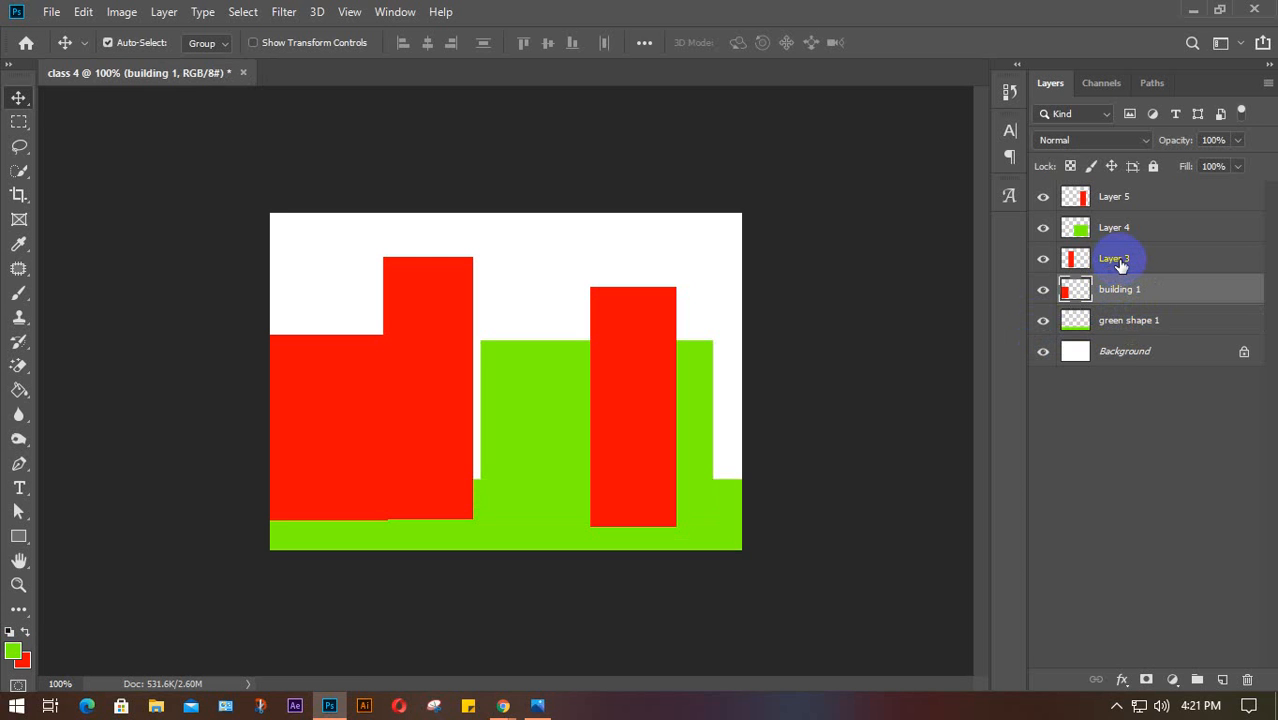
Rename Layers 3, 4 and 5 to 'bui.2', 'bui.3' and 'bui.4'
{"action": "double_click", "coordinate": [1116, 259]}
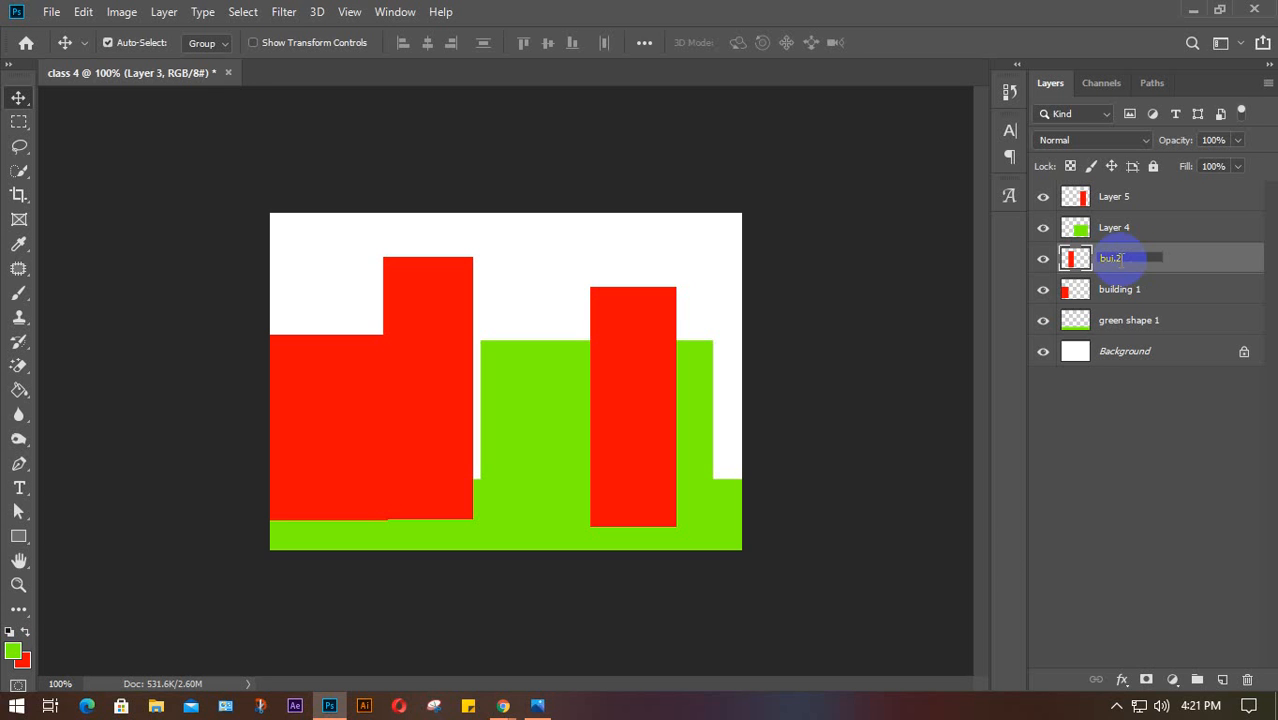
{"action": "left_click", "coordinate": [1121, 229]}
{"action": "double_click", "coordinate": [1121, 229]}
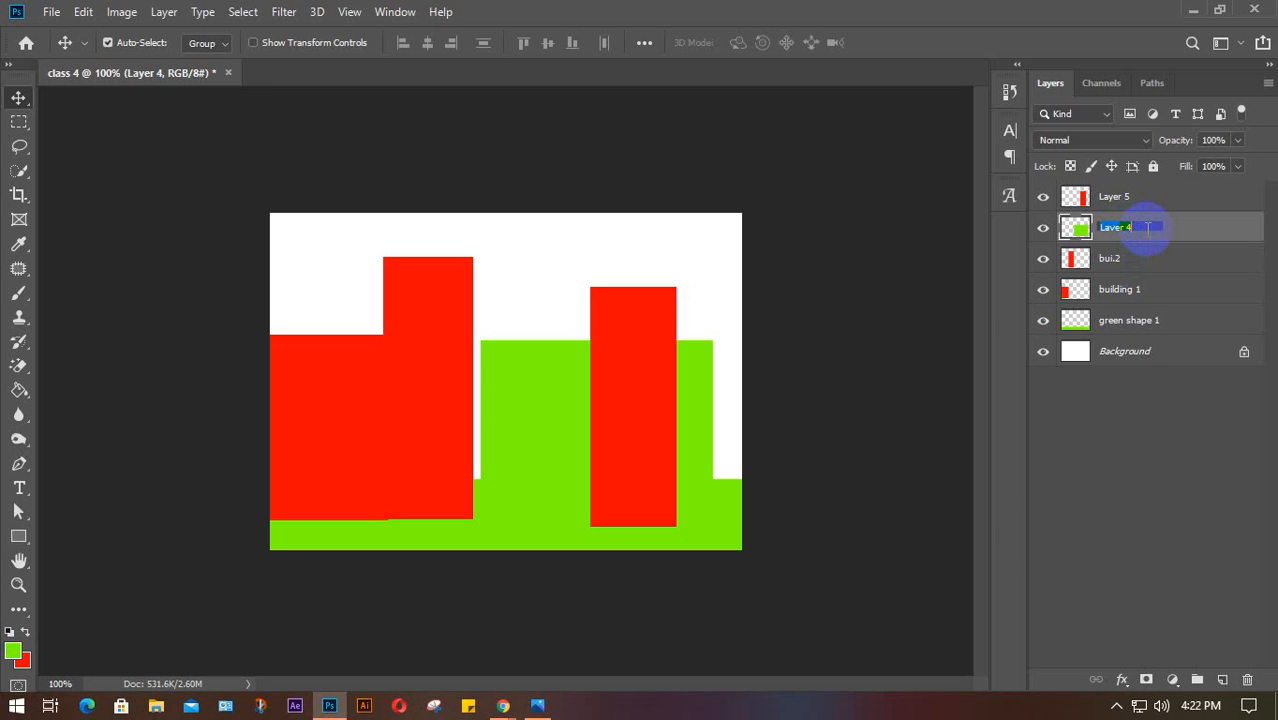
{"action": "type", "text": "bui.3"}
{"action": "double_click", "coordinate": [1115, 197]}
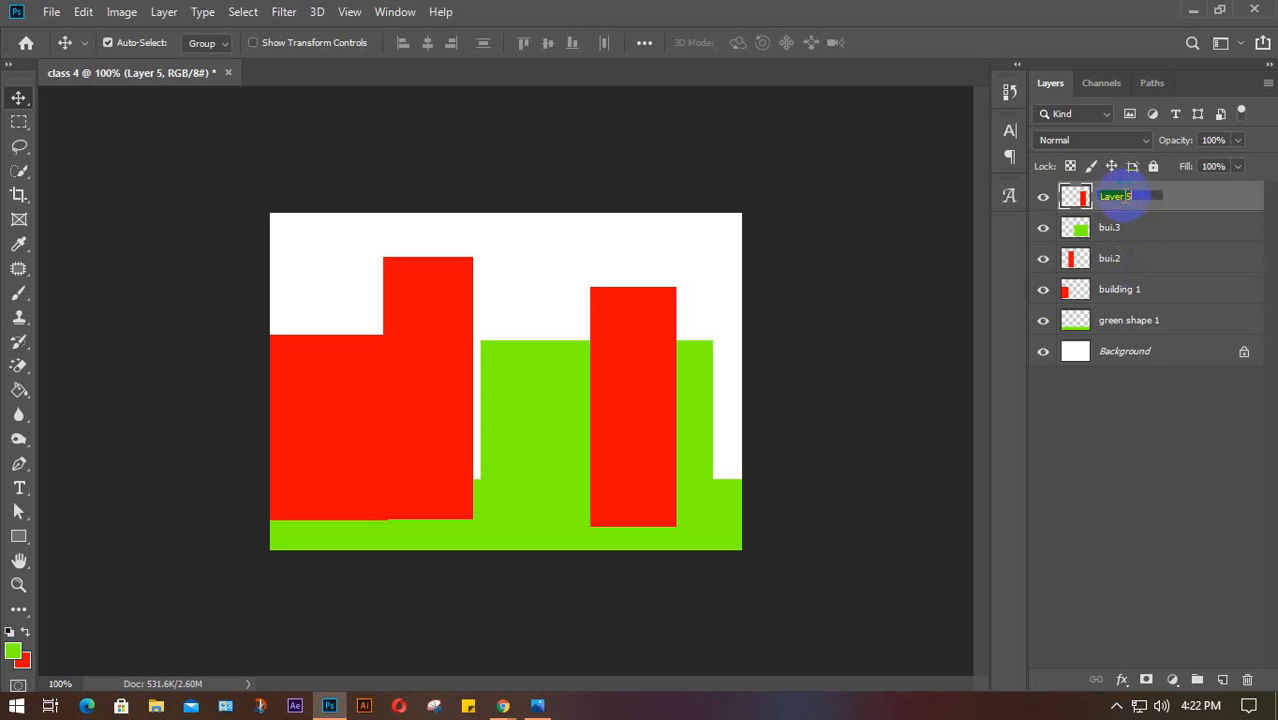
{"action": "type", "text": "bui.4"}
{"action": "key", "text": "Return"}
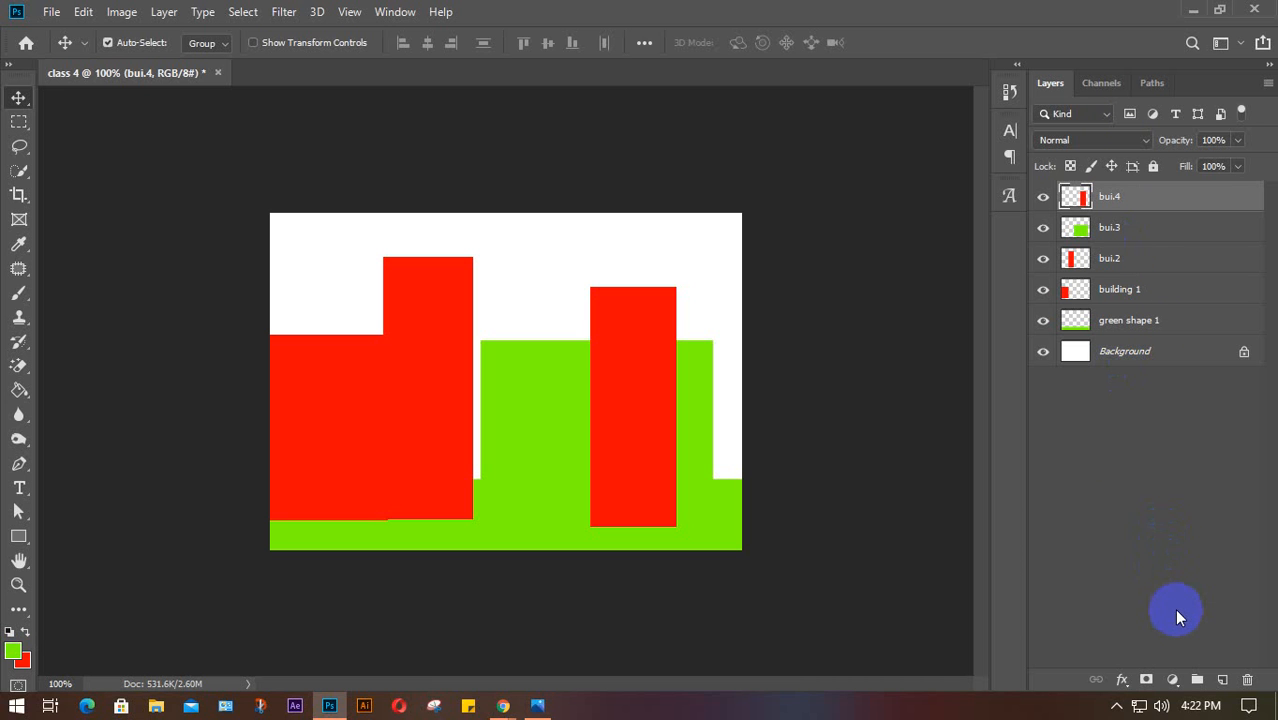
Toggle visibility of green shape 1 and building 1 to check them, then deselect all layers
{"action": "left_click", "coordinate": [1043, 320]}
{"action": "left_click", "coordinate": [1043, 320]}
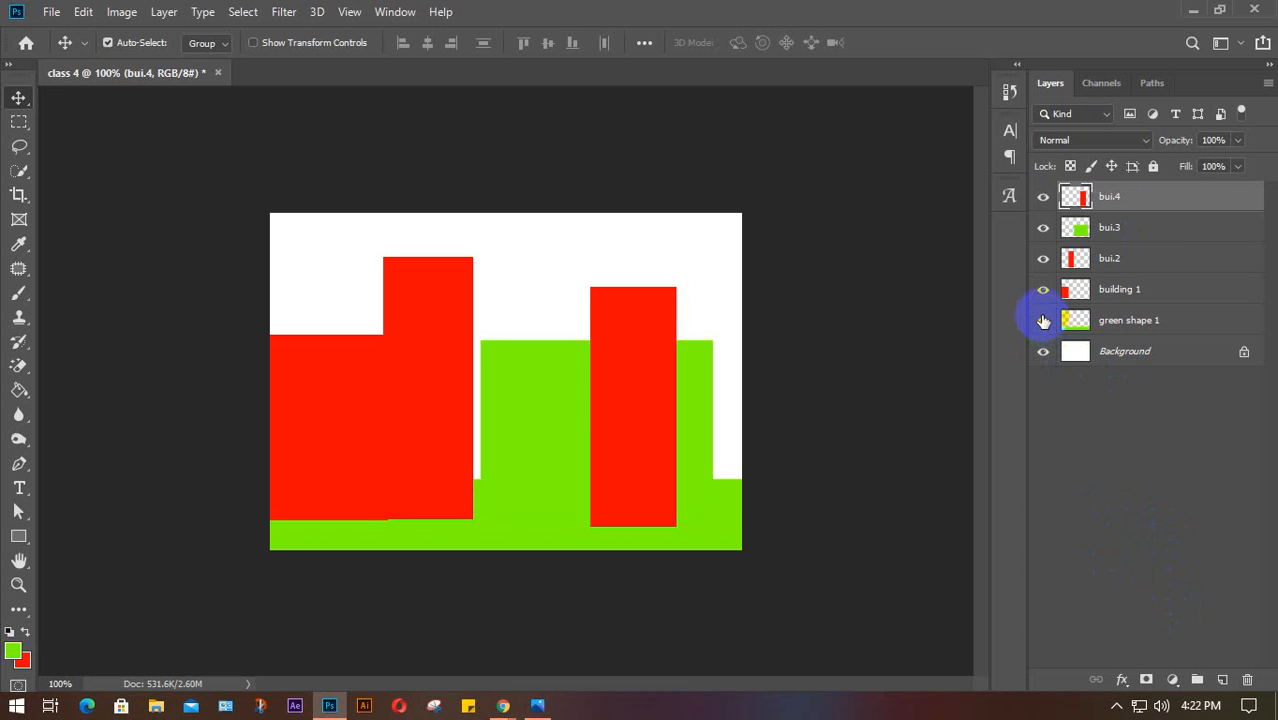
{"action": "left_click", "coordinate": [1045, 290]}
{"action": "left_click", "coordinate": [1045, 290]}
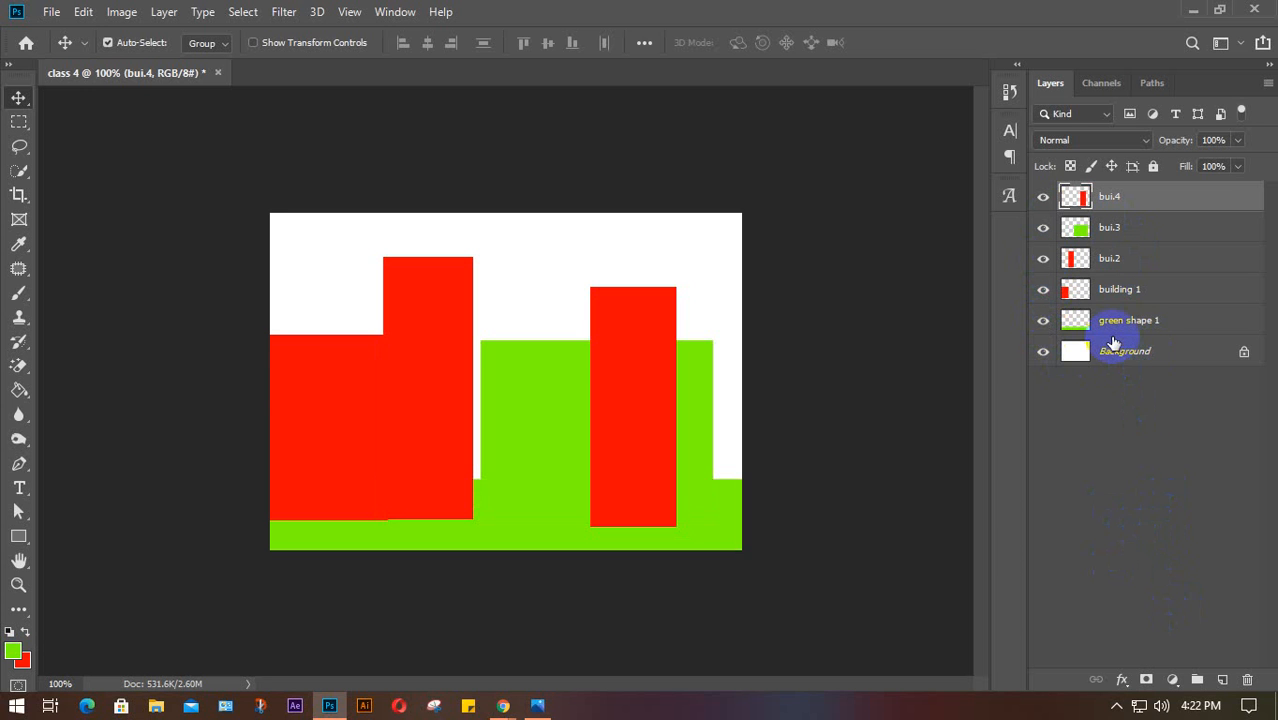
{"action": "left_click", "coordinate": [1141, 477]}
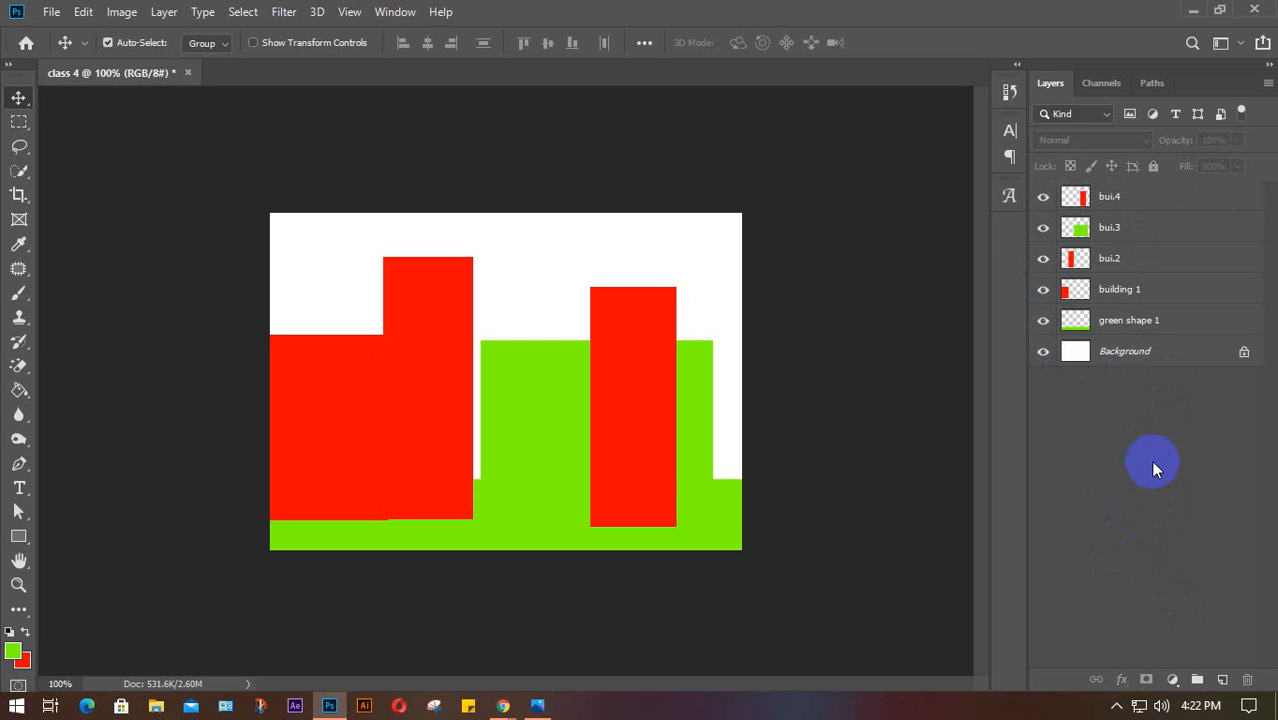
Add several empty layers above bui.4 and above bui.2
{"action": "left_click", "coordinate": [1134, 197]}
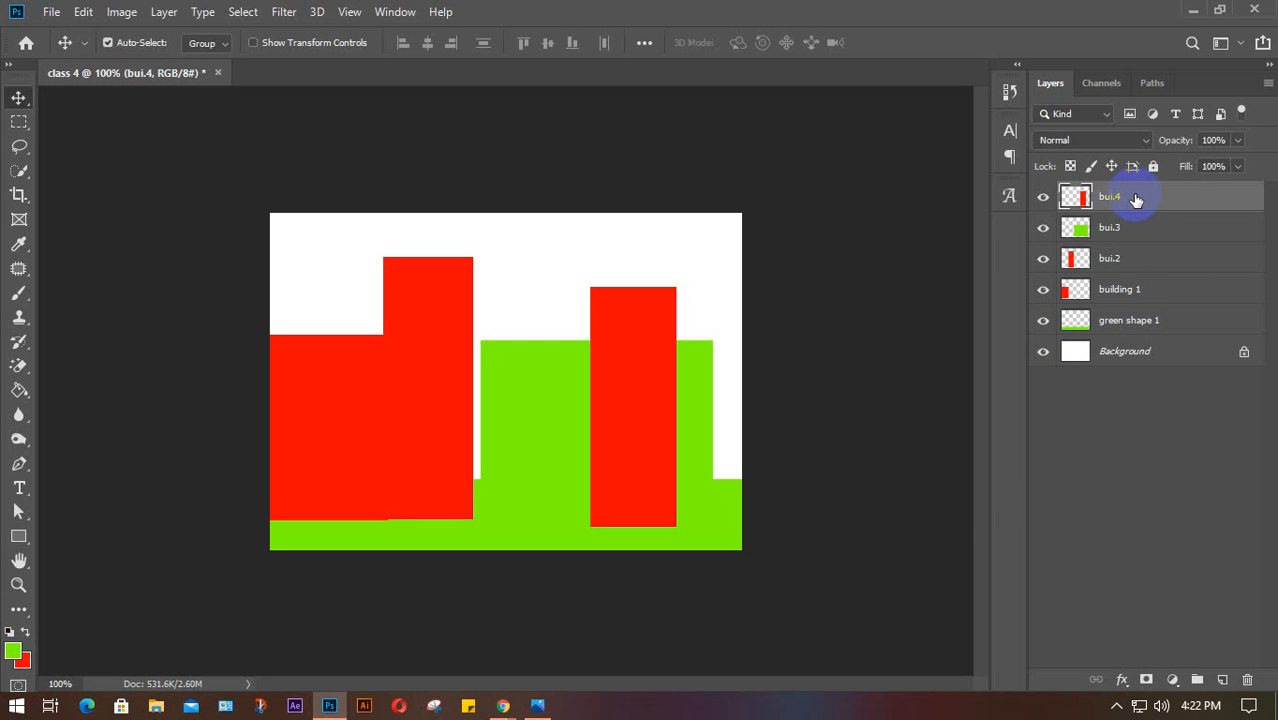
{"action": "left_click", "coordinate": [1222, 680]}
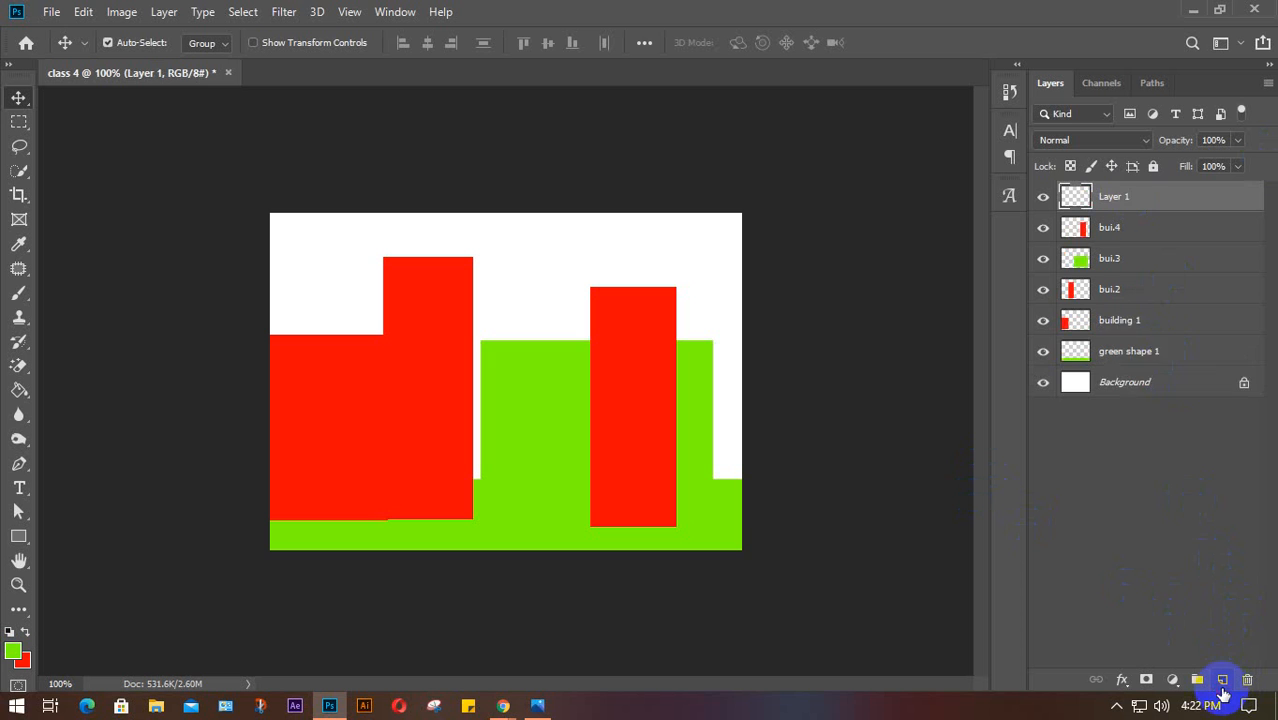
{"action": "left_click", "coordinate": [1222, 680]}
{"action": "left_click", "coordinate": [1165, 322]}
{"action": "left_click", "coordinate": [1222, 680]}
{"action": "left_click", "coordinate": [1222, 680]}
{"action": "left_click", "coordinate": [1222, 680]}
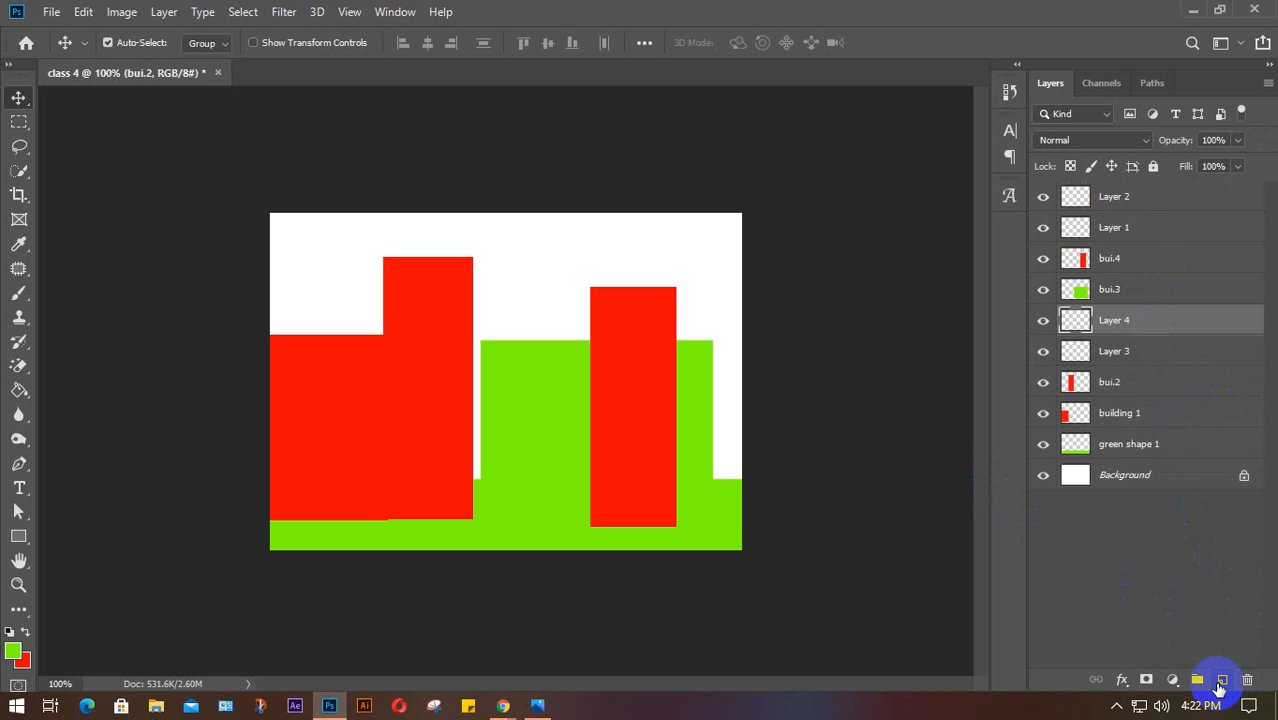
{"action": "left_click", "coordinate": [1135, 418]}
{"action": "left_click", "coordinate": [1222, 680]}
{"action": "left_click", "coordinate": [1222, 680]}
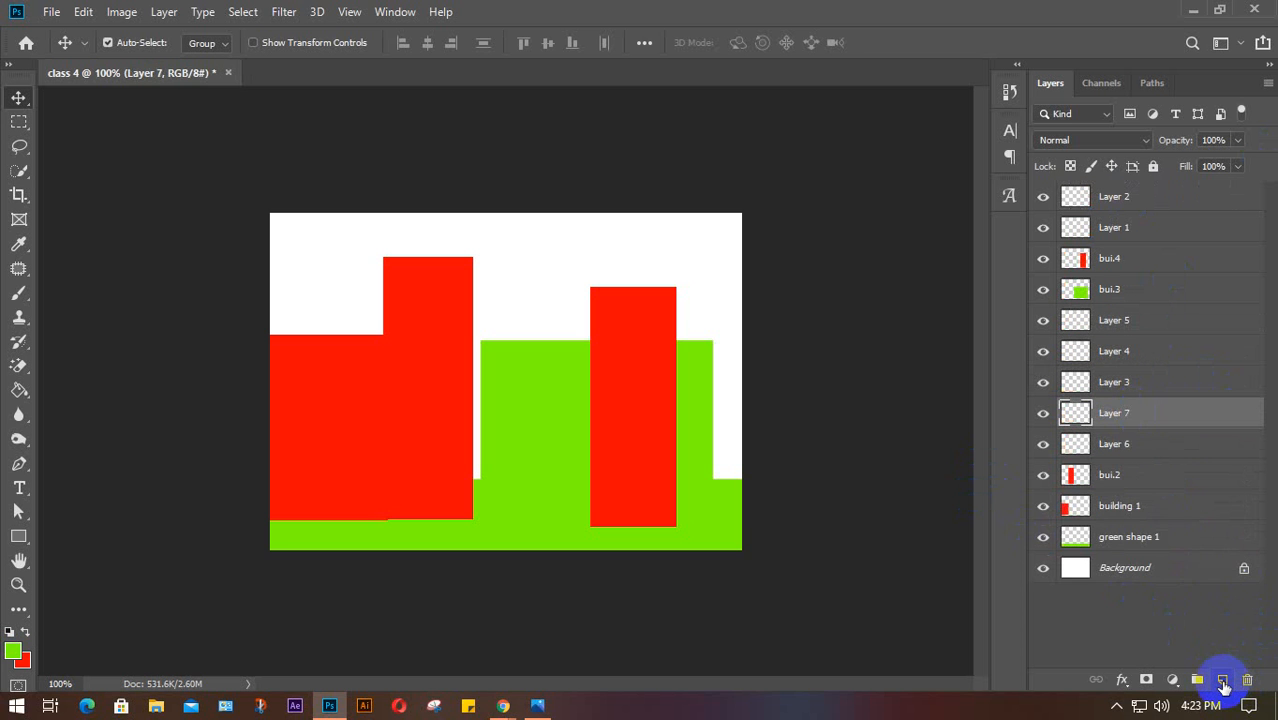
{"action": "left_click", "coordinate": [1222, 680]}
{"action": "left_click", "coordinate": [1143, 504]}
{"action": "left_click", "coordinate": [1222, 680]}
{"action": "left_click", "coordinate": [1222, 680]}
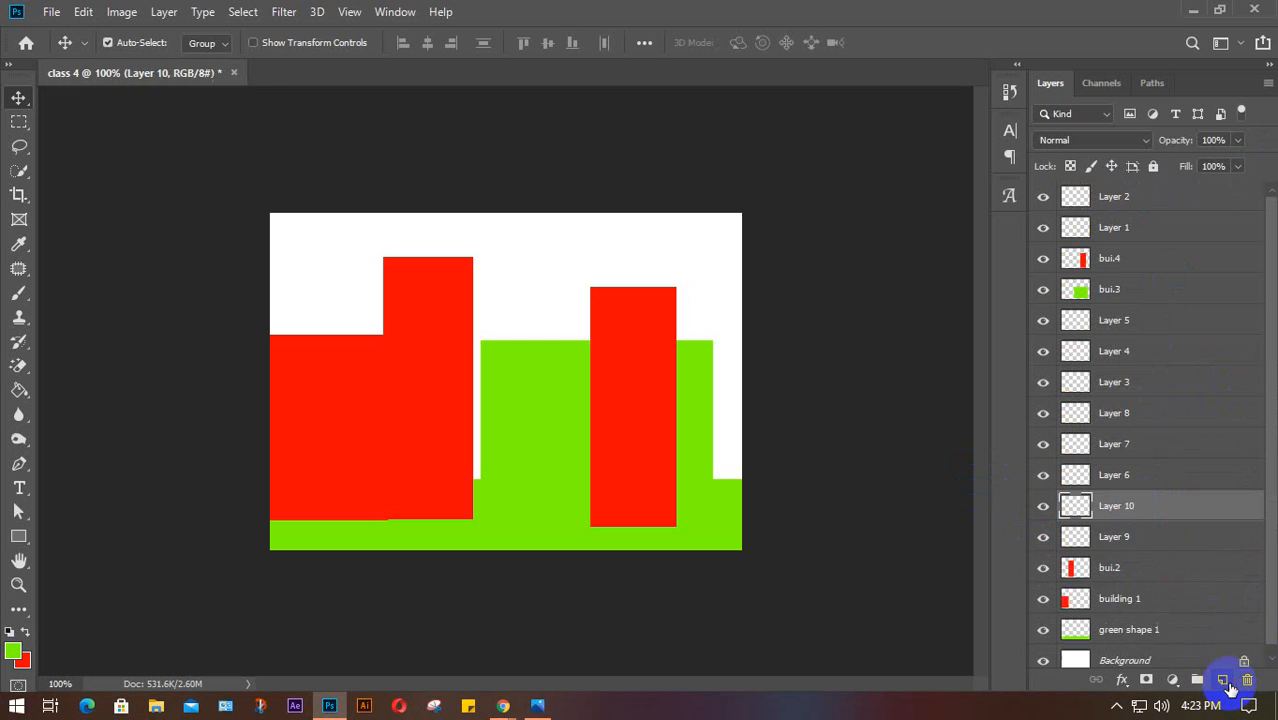
{"action": "left_click", "coordinate": [1222, 680]}
Add two more empty layers above building 1, ending with Layer 13, and select Layer 11
{"action": "left_click", "coordinate": [1196, 630]}
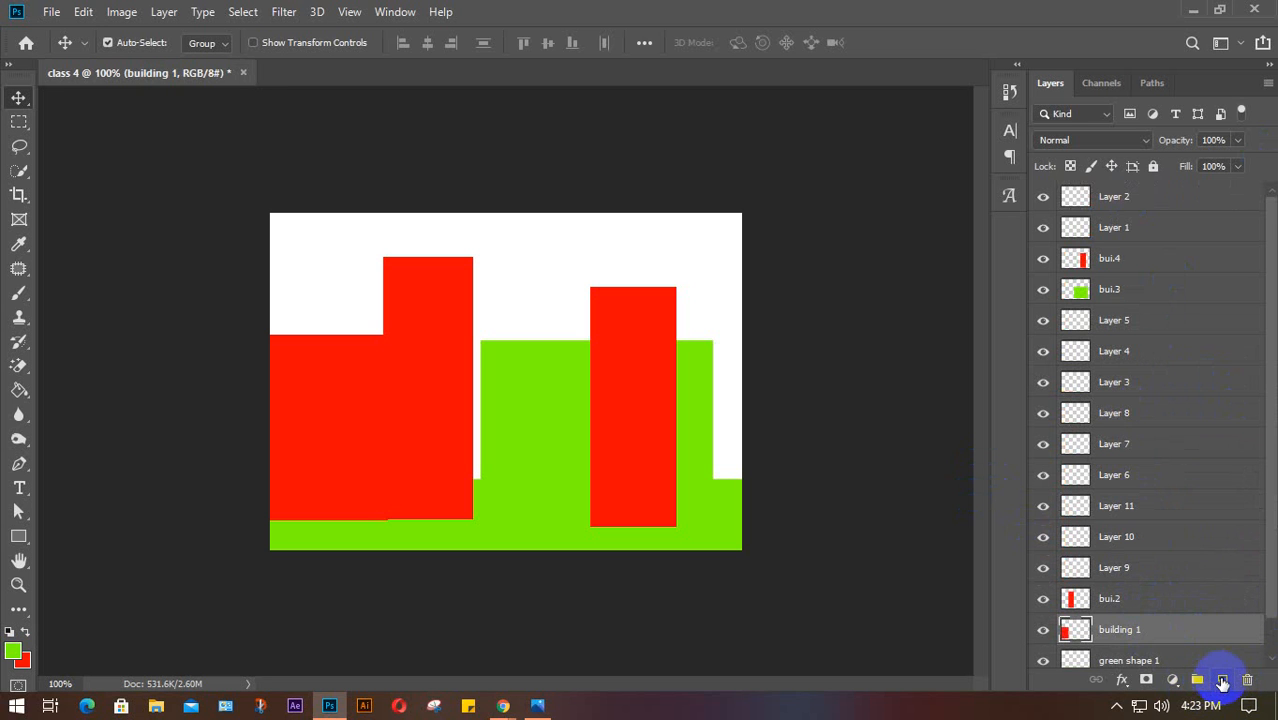
{"action": "left_click", "coordinate": [1222, 680]}
{"action": "left_click", "coordinate": [1223, 681]}
{"action": "left_click", "coordinate": [1156, 503]}
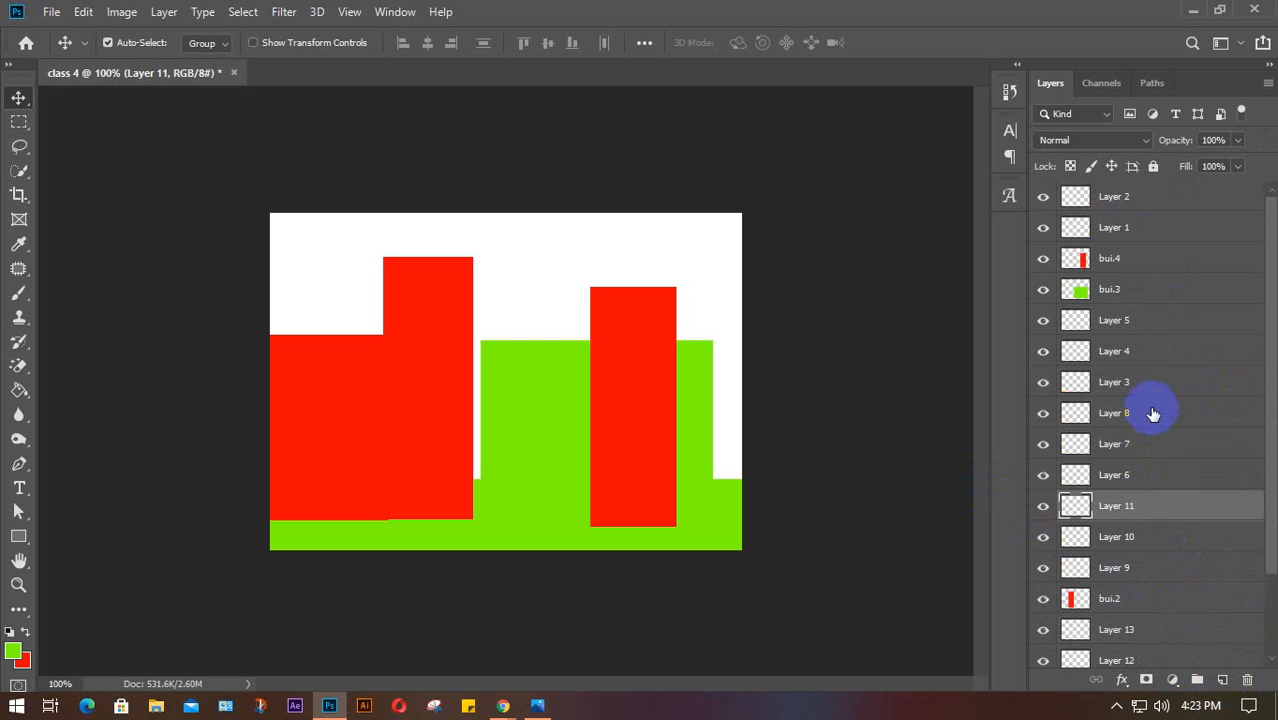
{"action": "scroll", "coordinate": [1168, 365], "scroll_direction": "down", "scroll_amount": 3}
{"action": "scroll", "coordinate": [1165, 365], "scroll_direction": "up", "scroll_amount": 3}
{"action": "scroll", "coordinate": [1168, 372], "scroll_direction": "down", "scroll_amount": 3}
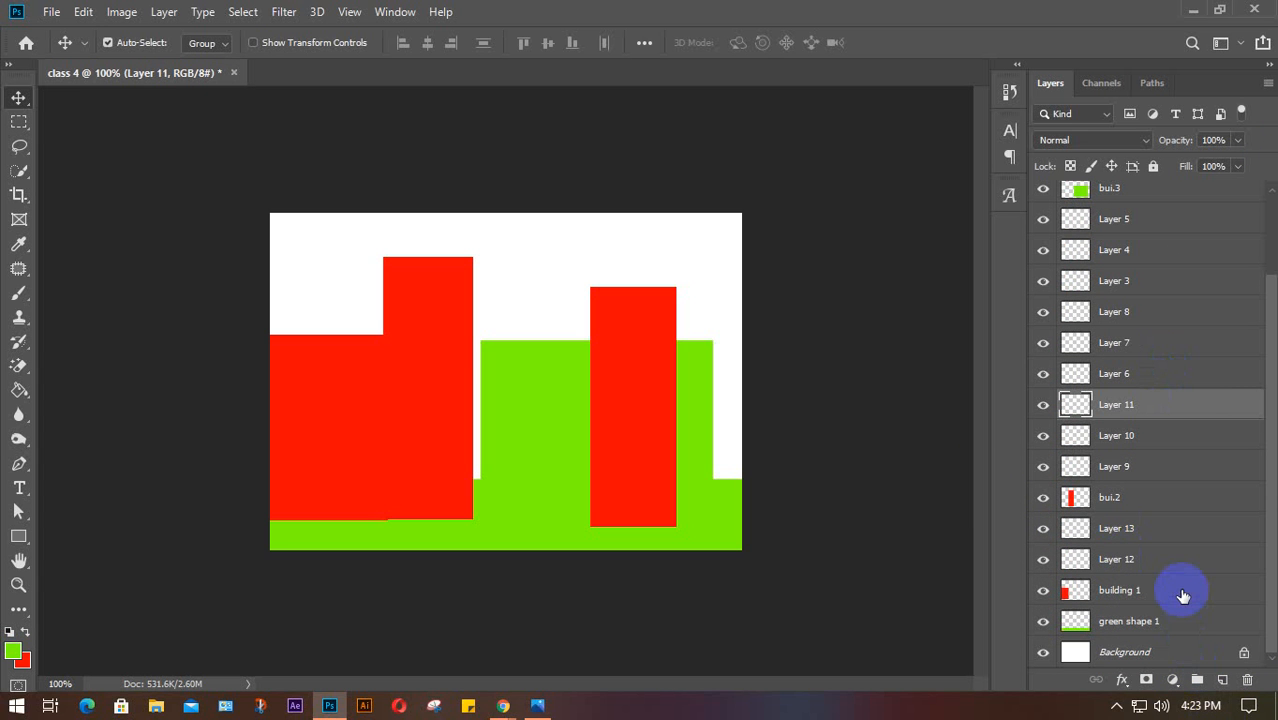
{"action": "scroll", "coordinate": [1183, 596], "scroll_direction": "up", "scroll_amount": 3}
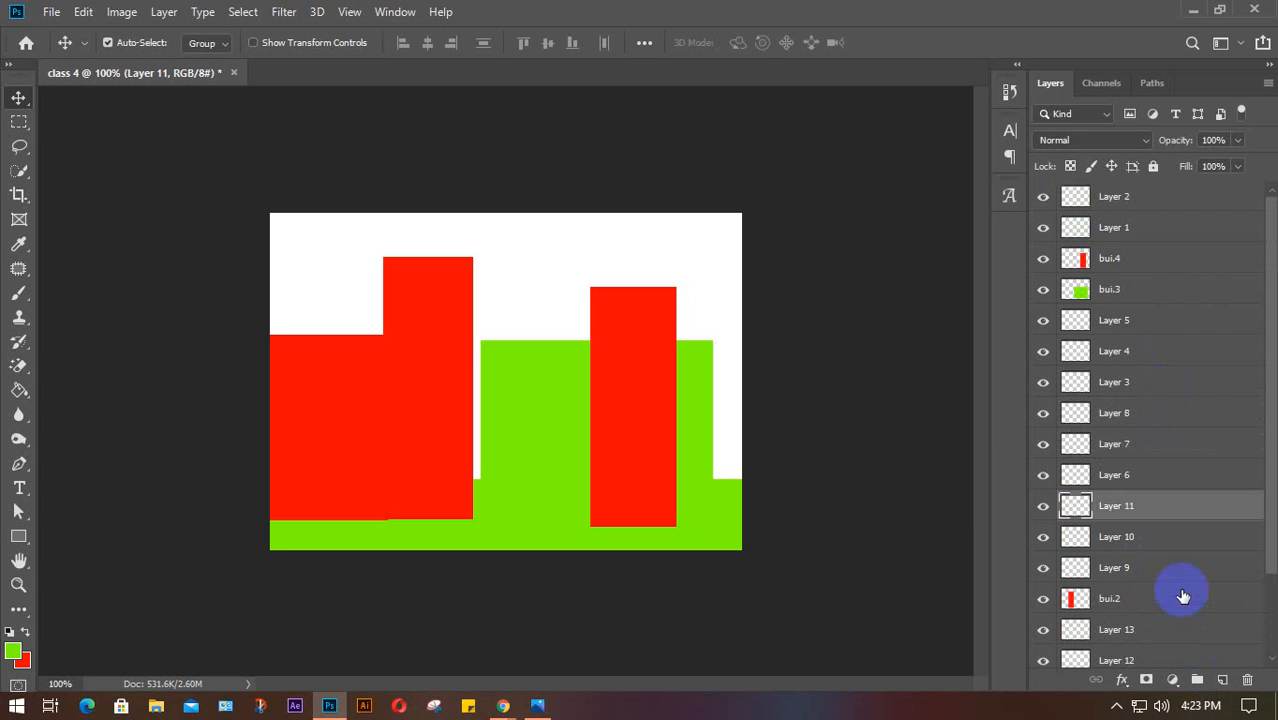
{"action": "scroll", "coordinate": [1183, 596], "scroll_direction": "down", "scroll_amount": 3}
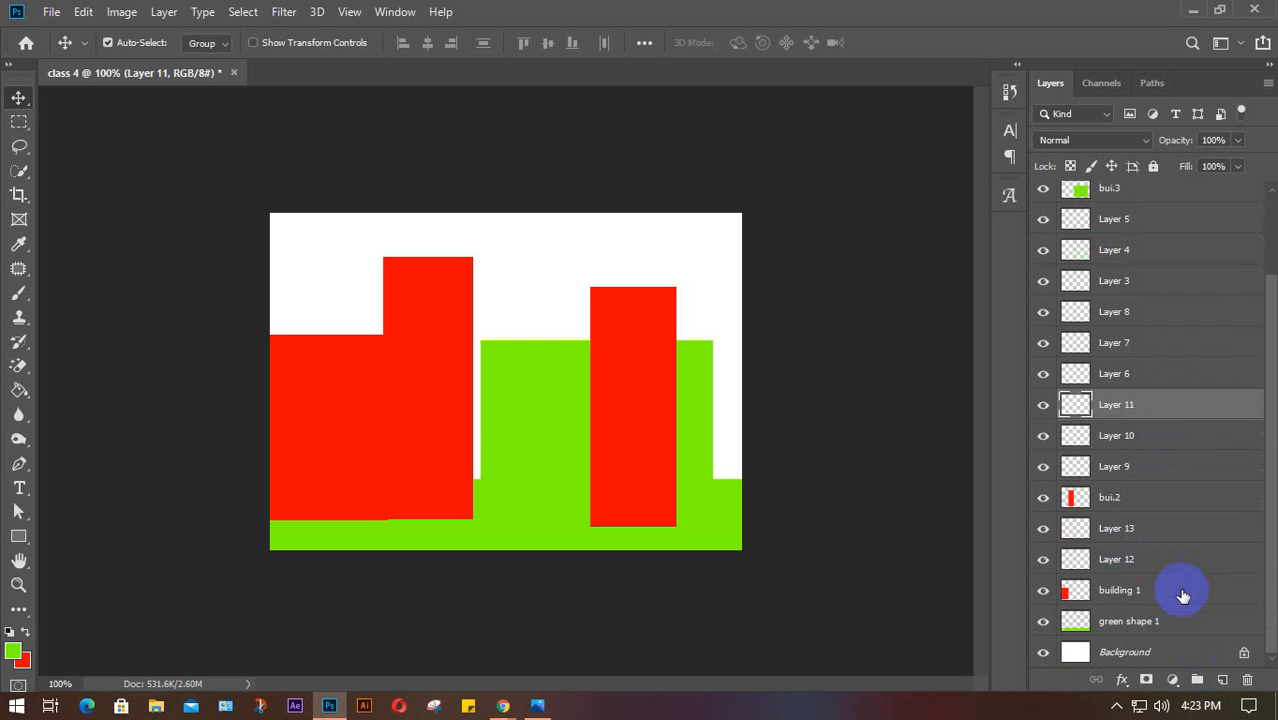
Unlock and move the Background layer, then undo back to the locked Background
{"action": "left_click", "coordinate": [1245, 655]}
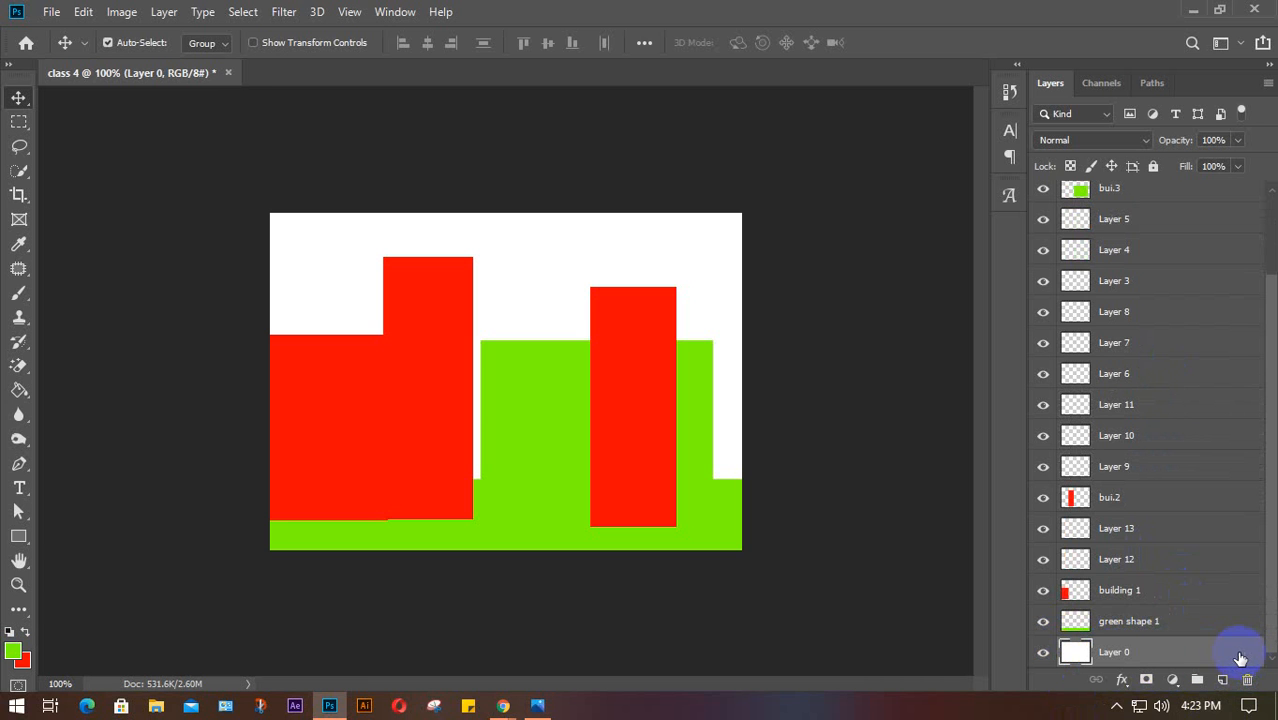
{"action": "key", "text": "ctrl+z"}
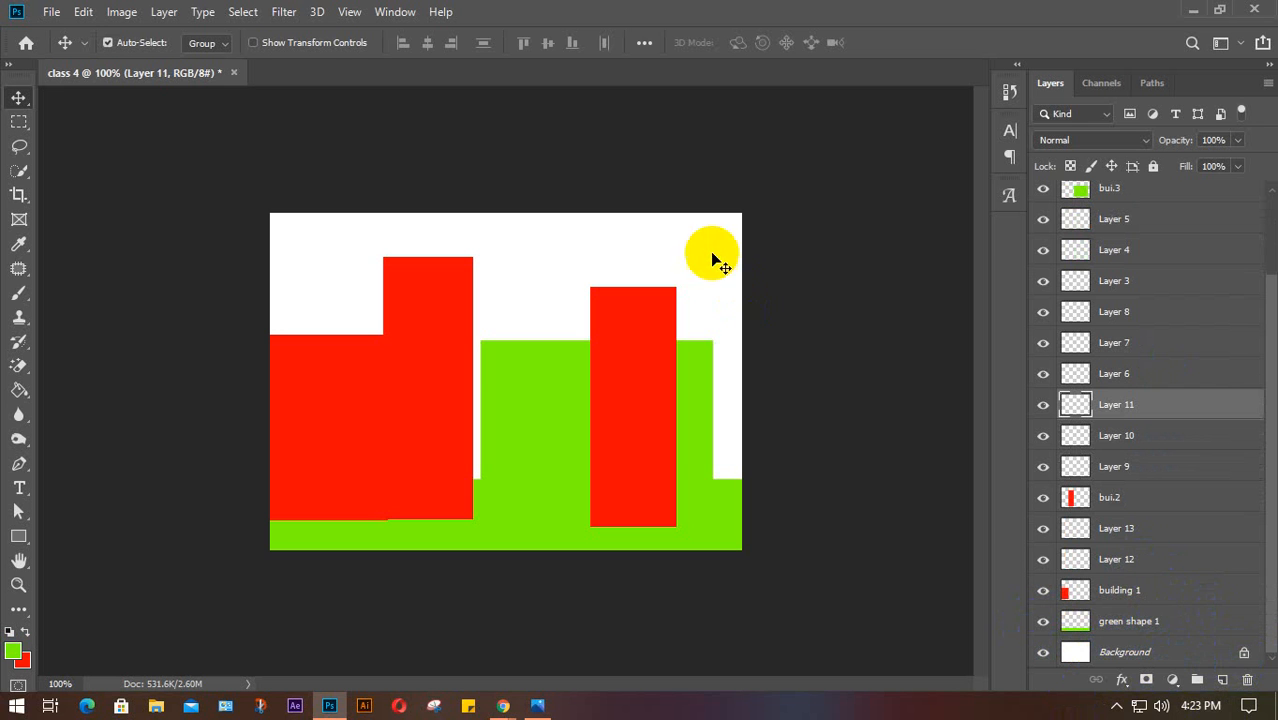
{"action": "mouse_move", "coordinate": [714, 258]}
{"action": "left_mouse_down"}
{"action": "mouse_move", "coordinate": [788, 320]}
{"action": "mouse_move", "coordinate": [762, 320]}
{"action": "mouse_move", "coordinate": [787, 341]}
{"action": "mouse_move", "coordinate": [829, 349]}
{"action": "left_mouse_up"}
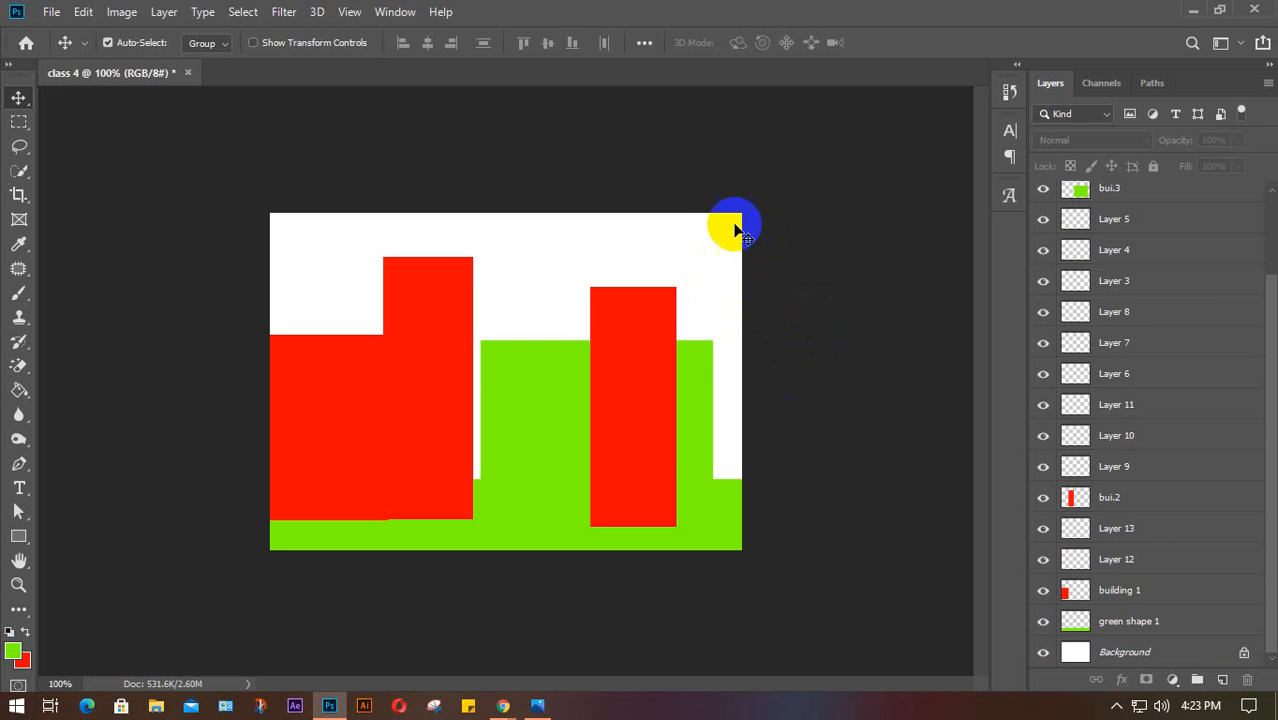
{"action": "left_click_drag", "start_coordinate": [723, 226], "coordinate": [808, 327]}
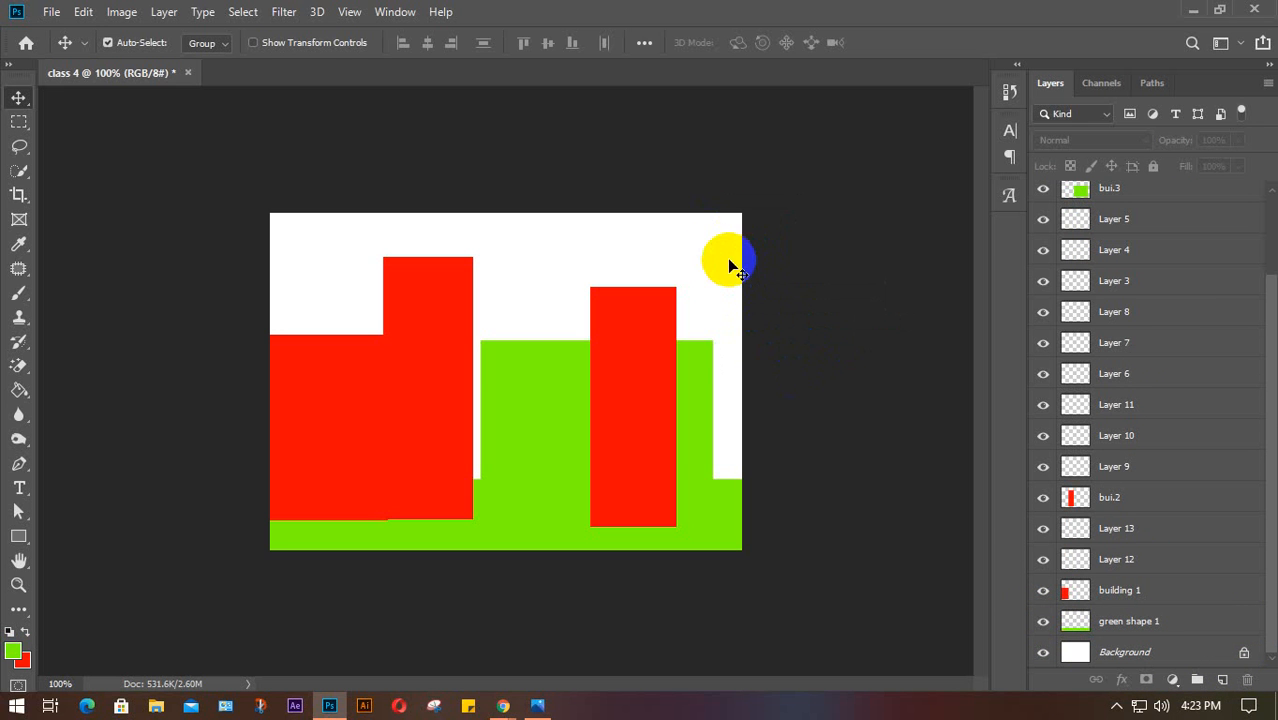
{"action": "left_click", "coordinate": [1242, 655]}
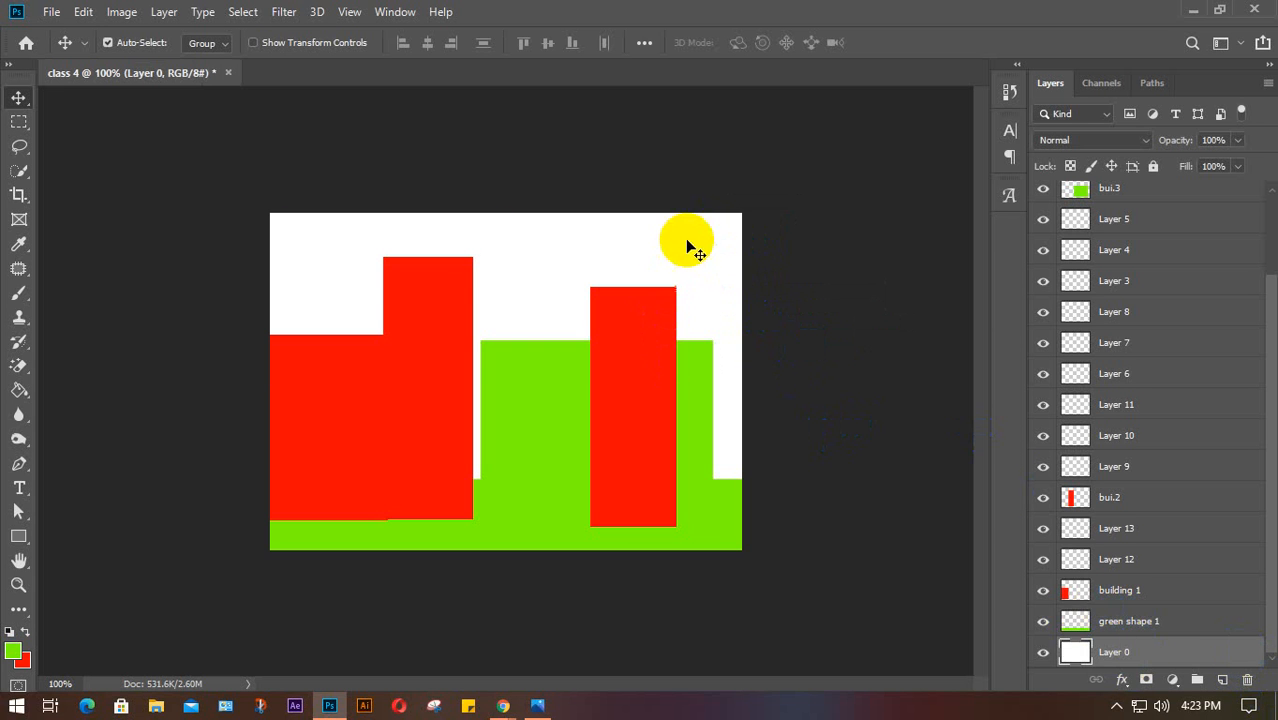
{"action": "left_click_drag", "start_coordinate": [688, 240], "coordinate": [524, 274]}
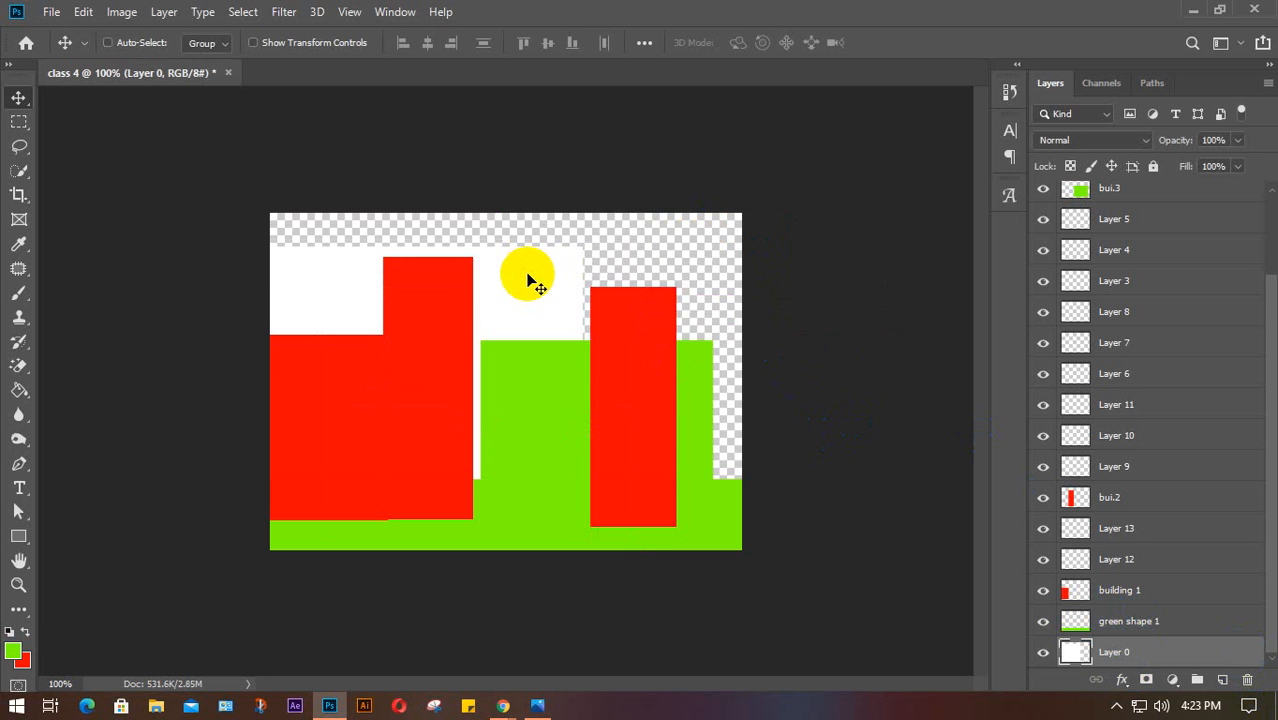
{"action": "key", "text": "ctrl+z"}
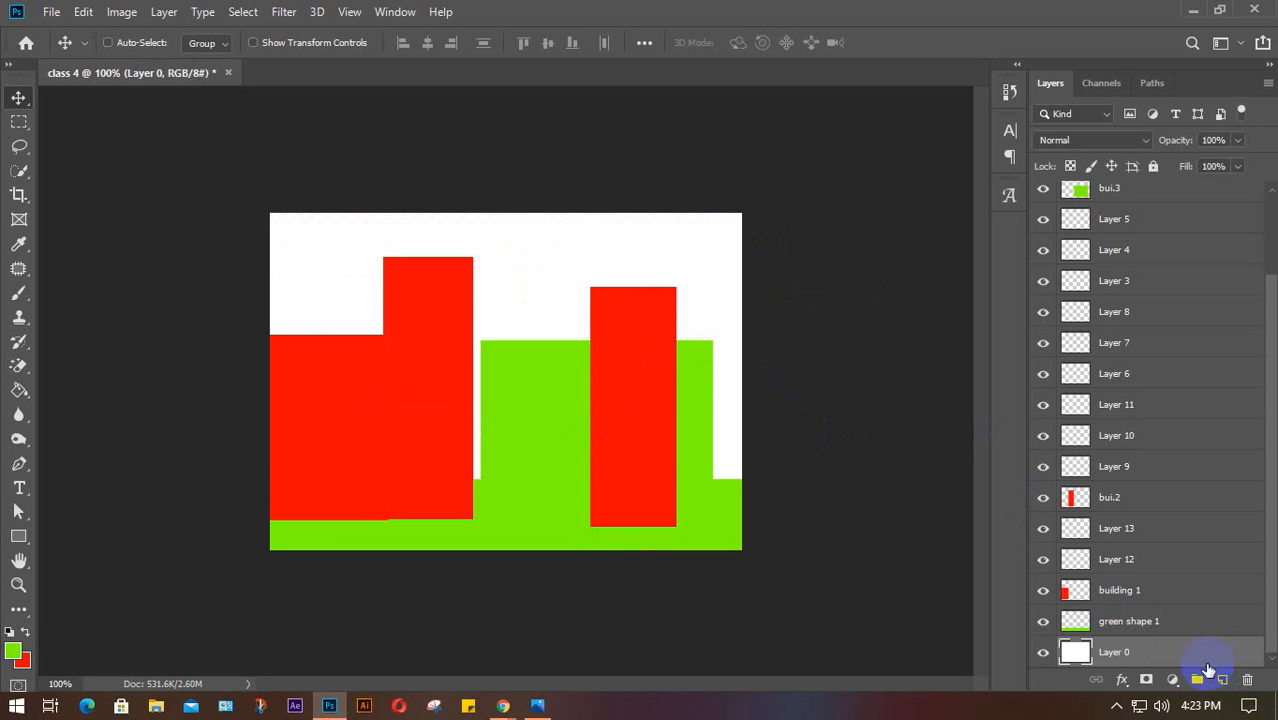
{"action": "key", "text": "ctrl+z"}
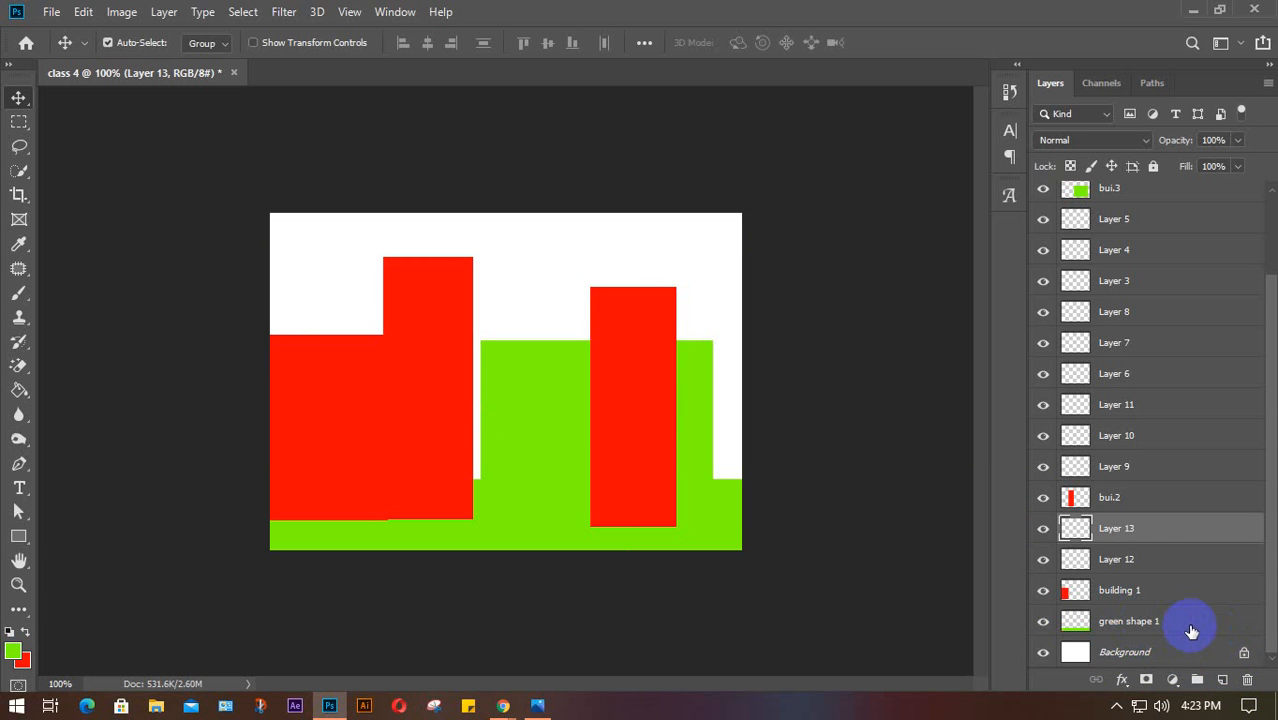
Nudge the green shape 1 ground slightly so a thin white strip shows at lower left
{"action": "left_click", "coordinate": [1185, 630]}
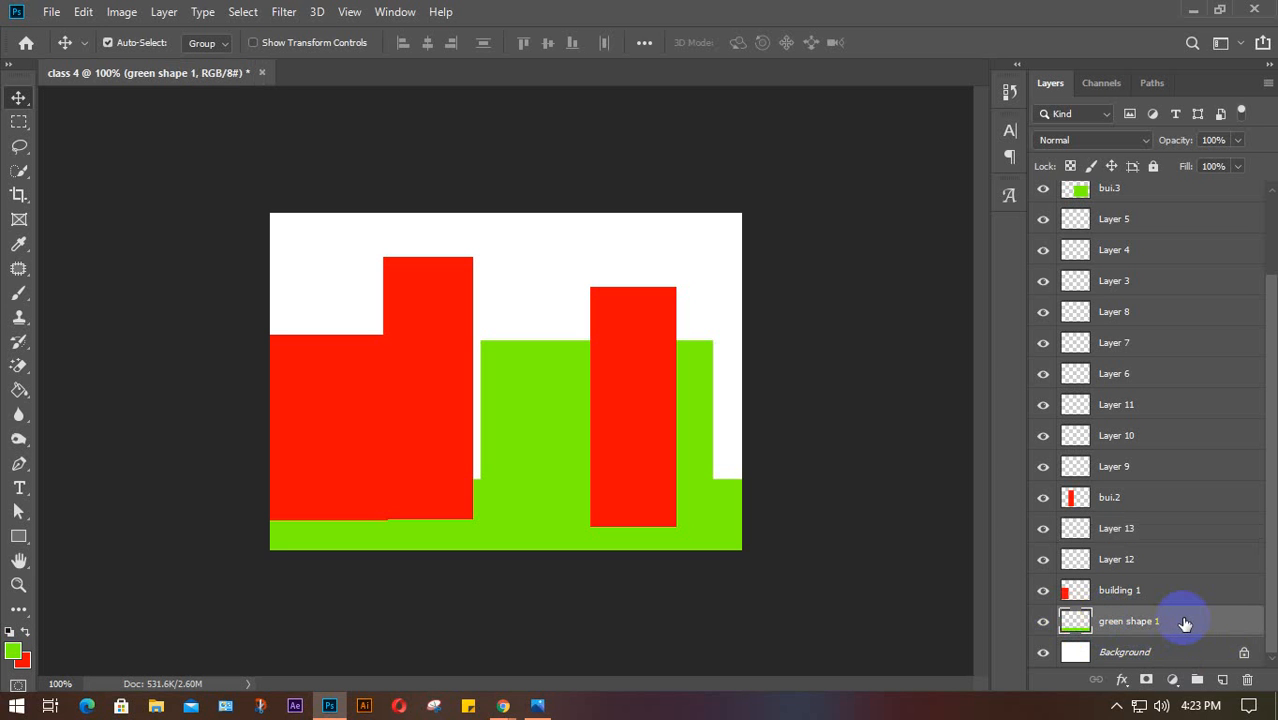
{"action": "mouse_move", "coordinate": [745, 514]}
{"action": "left_mouse_down"}
{"action": "mouse_move", "coordinate": [738, 440]}
{"action": "mouse_move", "coordinate": [738, 525]}
{"action": "left_mouse_up"}
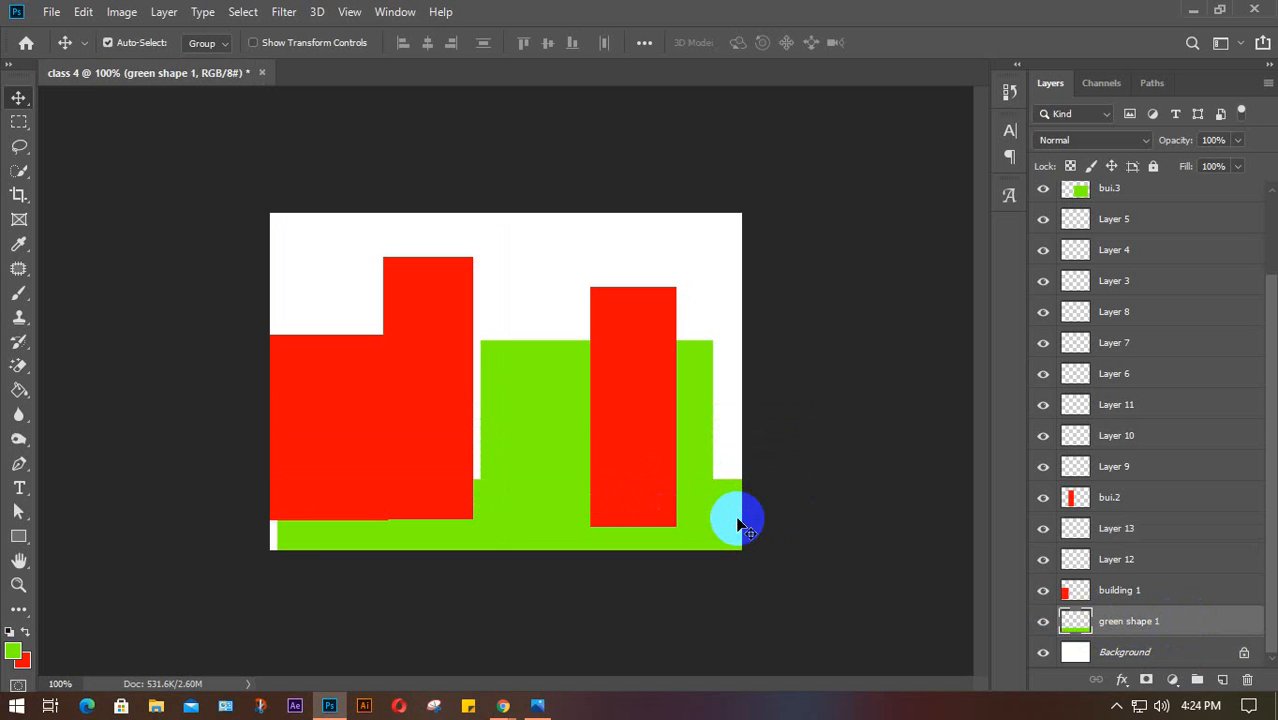
{"action": "left_click", "coordinate": [935, 532]}
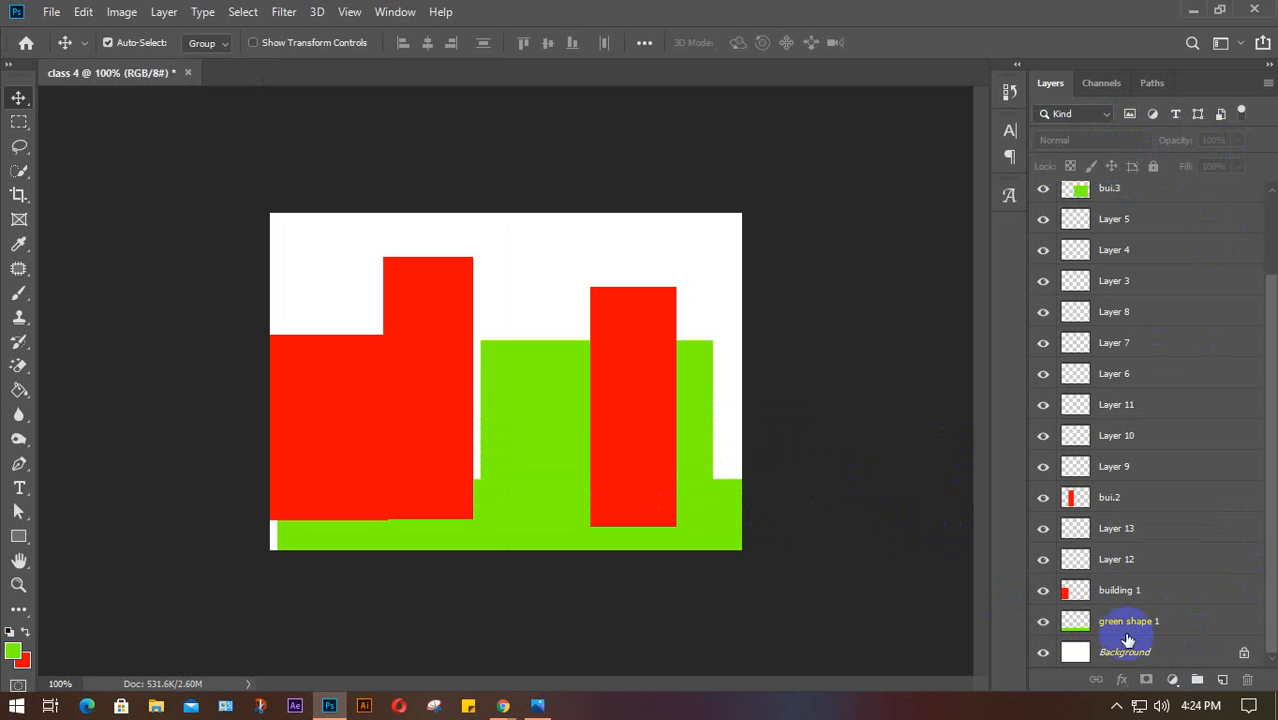
Move green shape 1 flush with the canvas edge, lock it, and raise the bui.3 block up-right
{"action": "left_click", "coordinate": [1097, 621]}
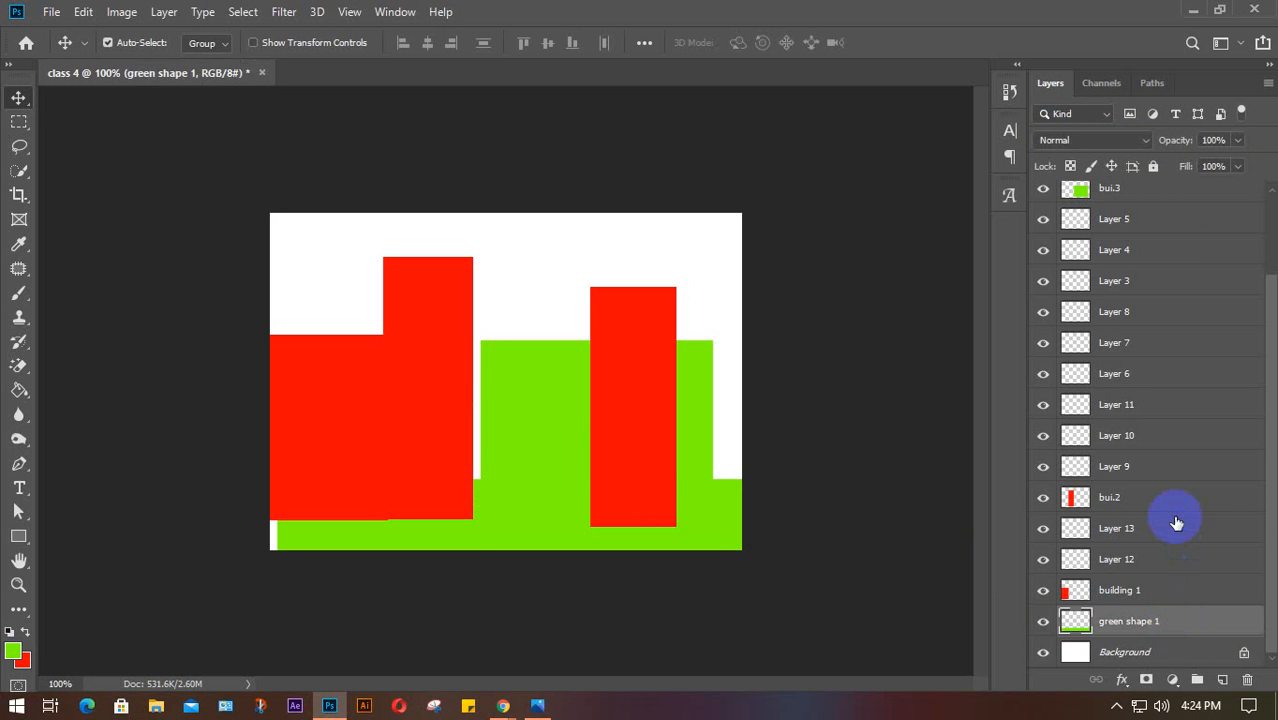
{"action": "left_click", "coordinate": [1099, 500]}
{"action": "left_click", "coordinate": [1152, 407]}
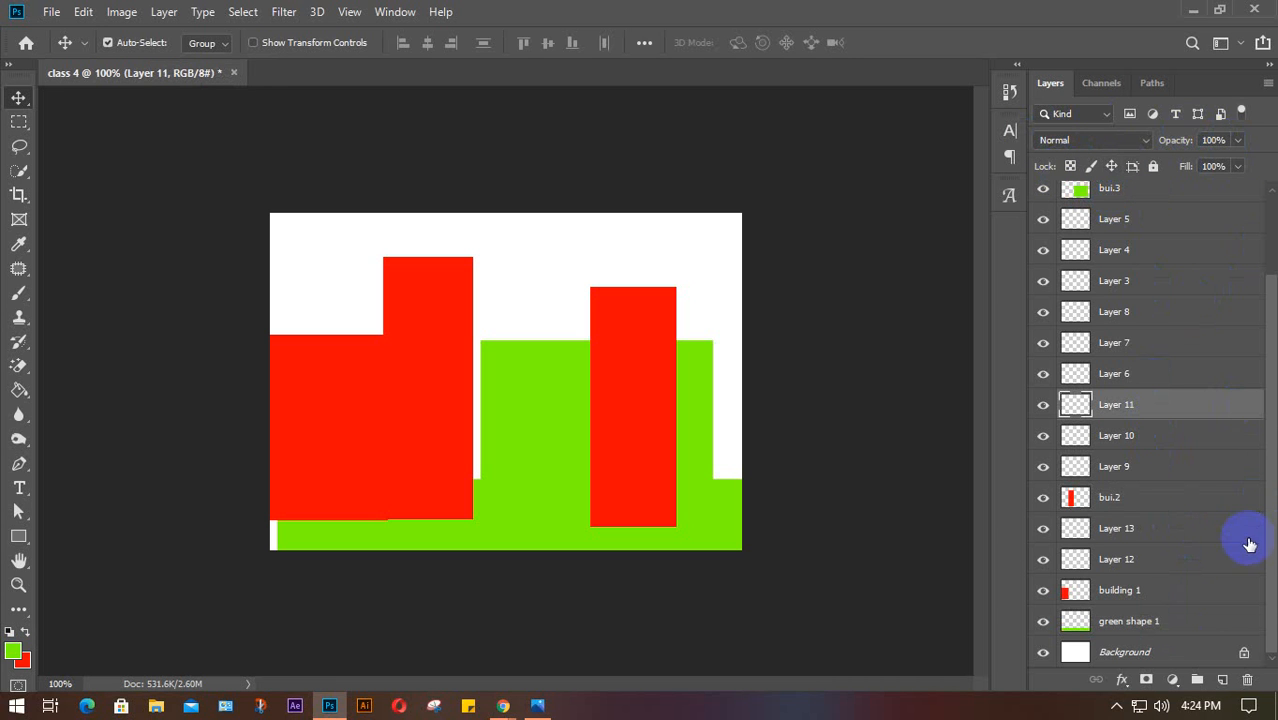
{"action": "left_click", "coordinate": [1130, 622]}
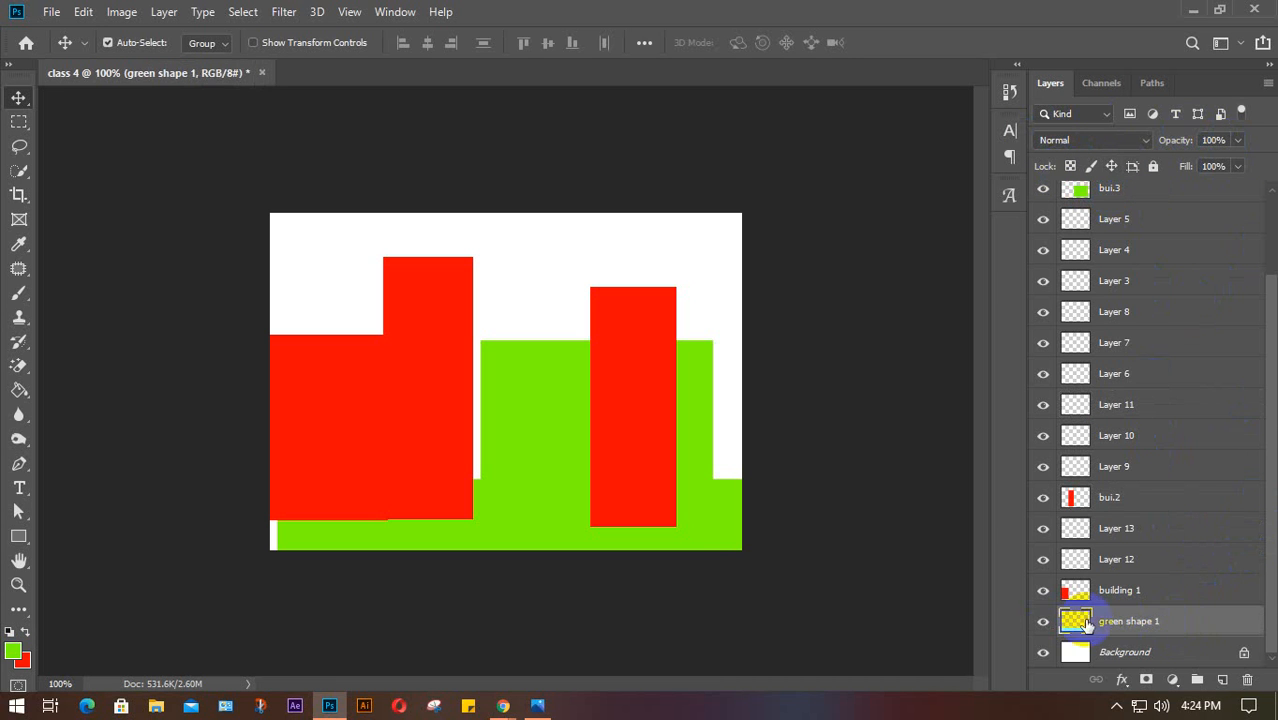
{"action": "left_click_drag", "start_coordinate": [690, 549], "coordinate": [728, 563]}
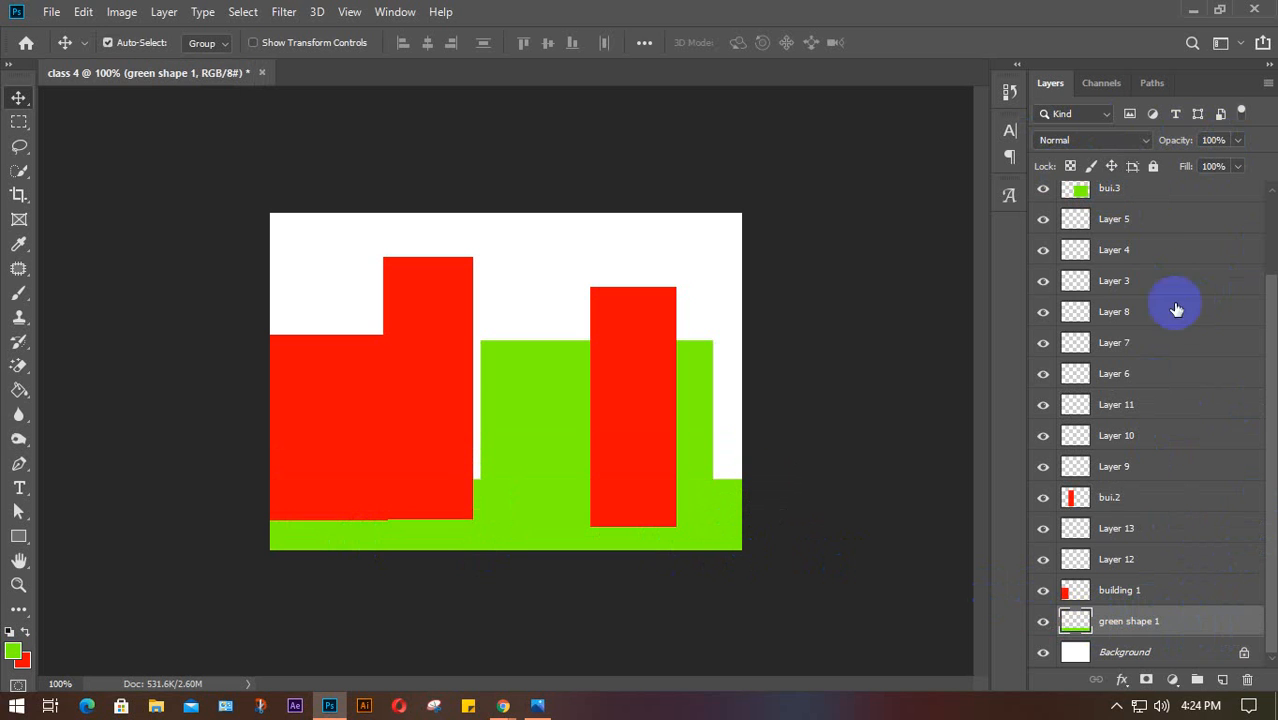
{"action": "left_click", "coordinate": [1154, 166]}
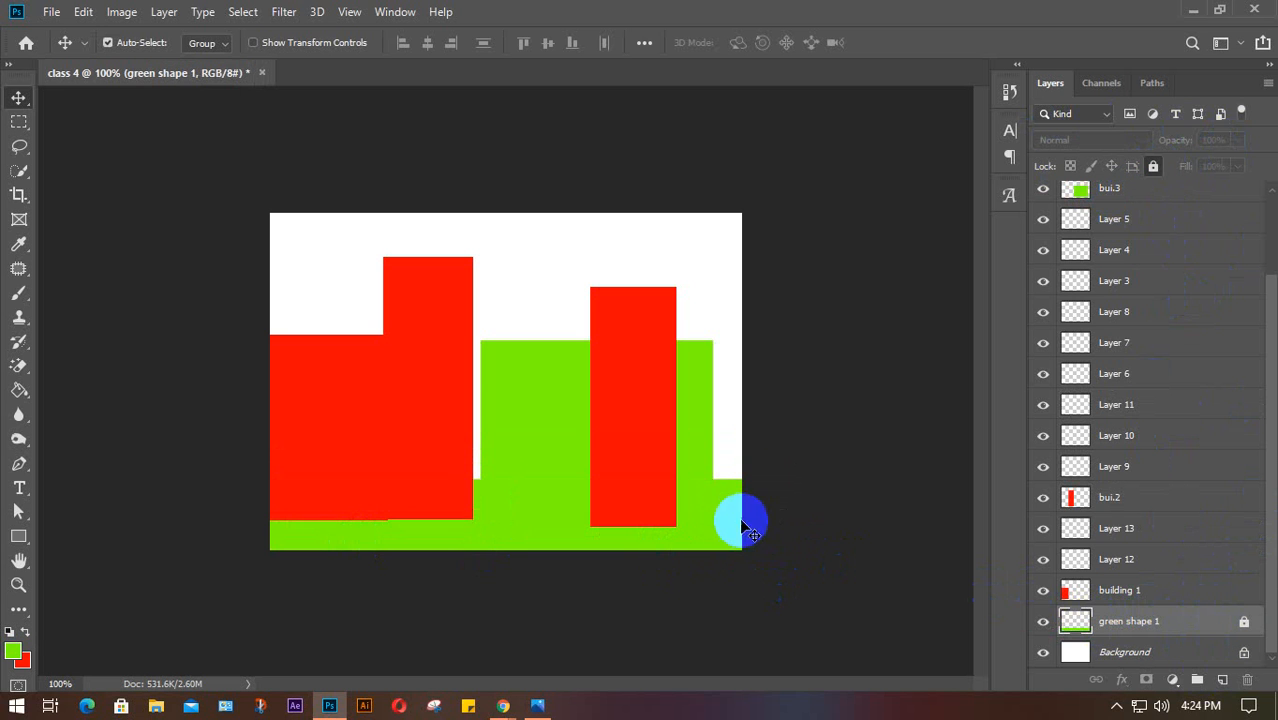
{"action": "mouse_move", "coordinate": [735, 517]}
{"action": "left_mouse_down"}
{"action": "mouse_move", "coordinate": [769, 439]}
{"action": "mouse_move", "coordinate": [725, 529]}
{"action": "left_mouse_up"}
{"action": "left_click_drag", "start_coordinate": [688, 483], "coordinate": [709, 357]}
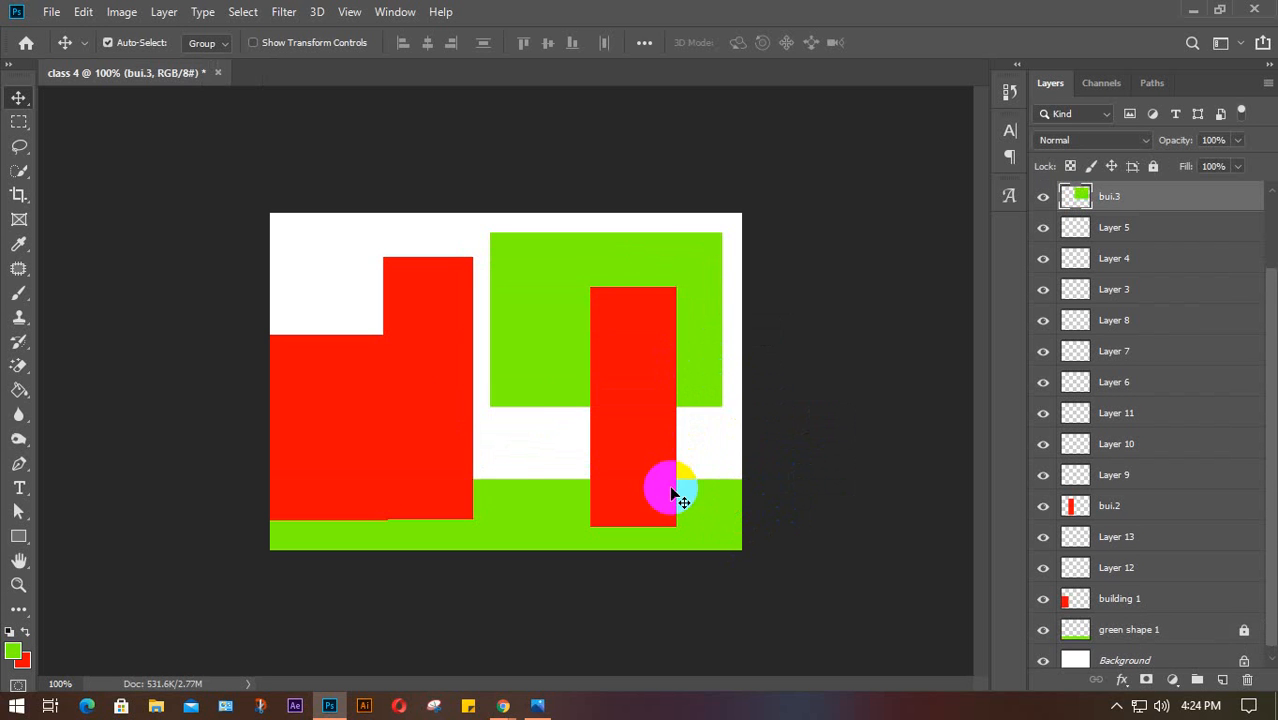
Alt-drag a red building into a duplicate and spread the red bar and green block apart
{"action": "left_click_drag", "start_coordinate": [674, 491], "coordinate": [640, 498]}
{"action": "left_click_drag", "start_coordinate": [471, 471], "coordinate": [479, 463]}
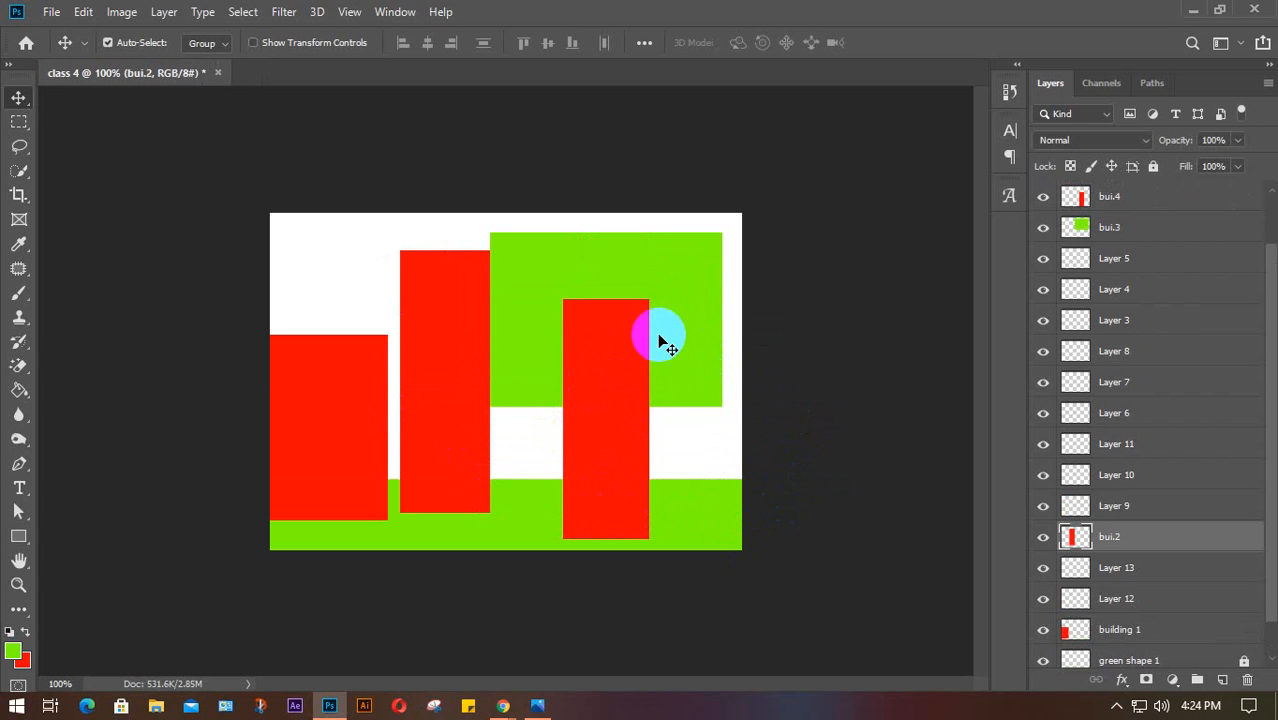
{"action": "left_click_drag", "start_coordinate": [660, 338], "coordinate": [693, 391]}
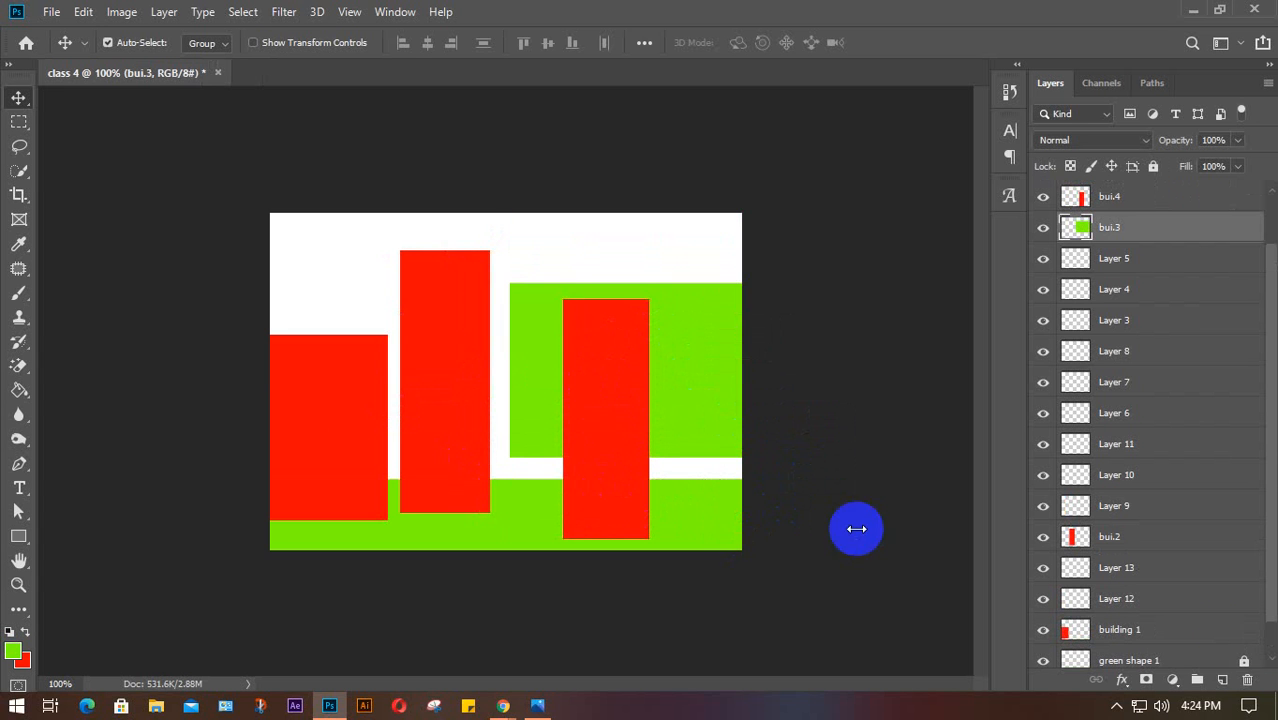
{"action": "scroll", "coordinate": [1199, 629], "scroll_direction": "down", "scroll_amount": 2}
Lock the bui.2 layer after toggling its visibility, and confirm the bar can no longer move
{"action": "left_click", "coordinate": [1210, 622]}
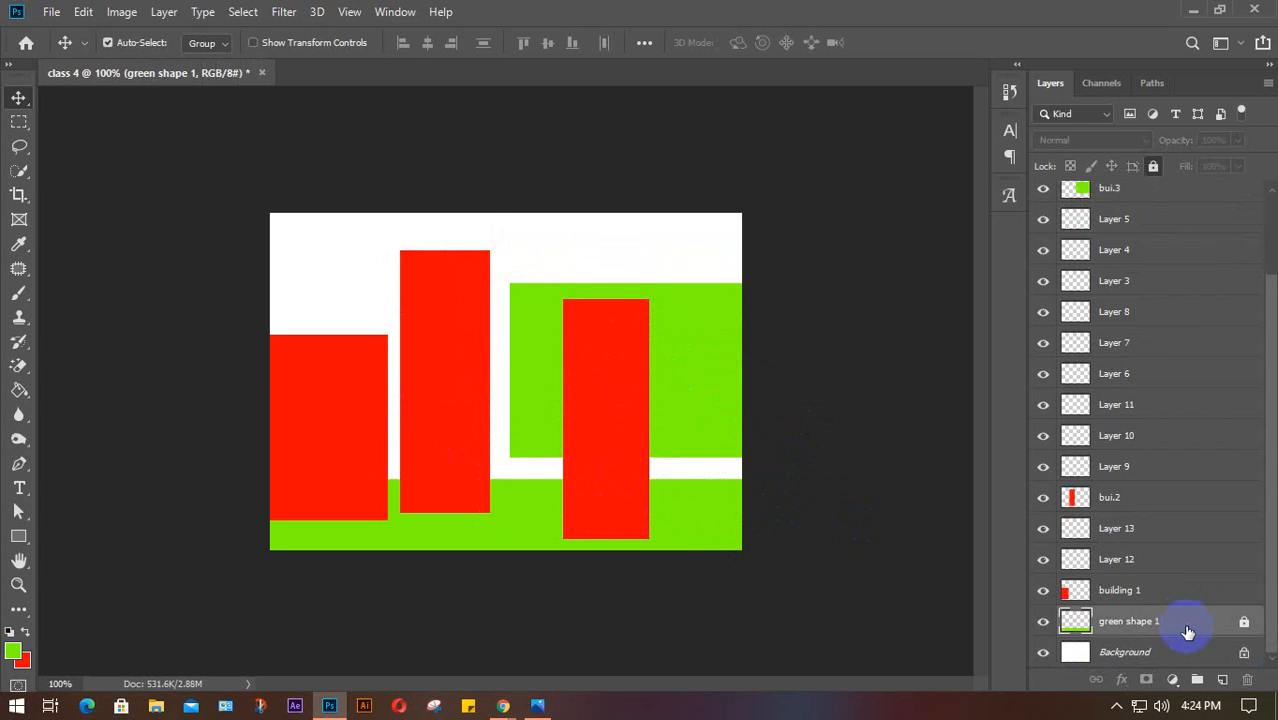
{"action": "left_click", "coordinate": [1125, 499]}
{"action": "left_click", "coordinate": [1044, 500]}
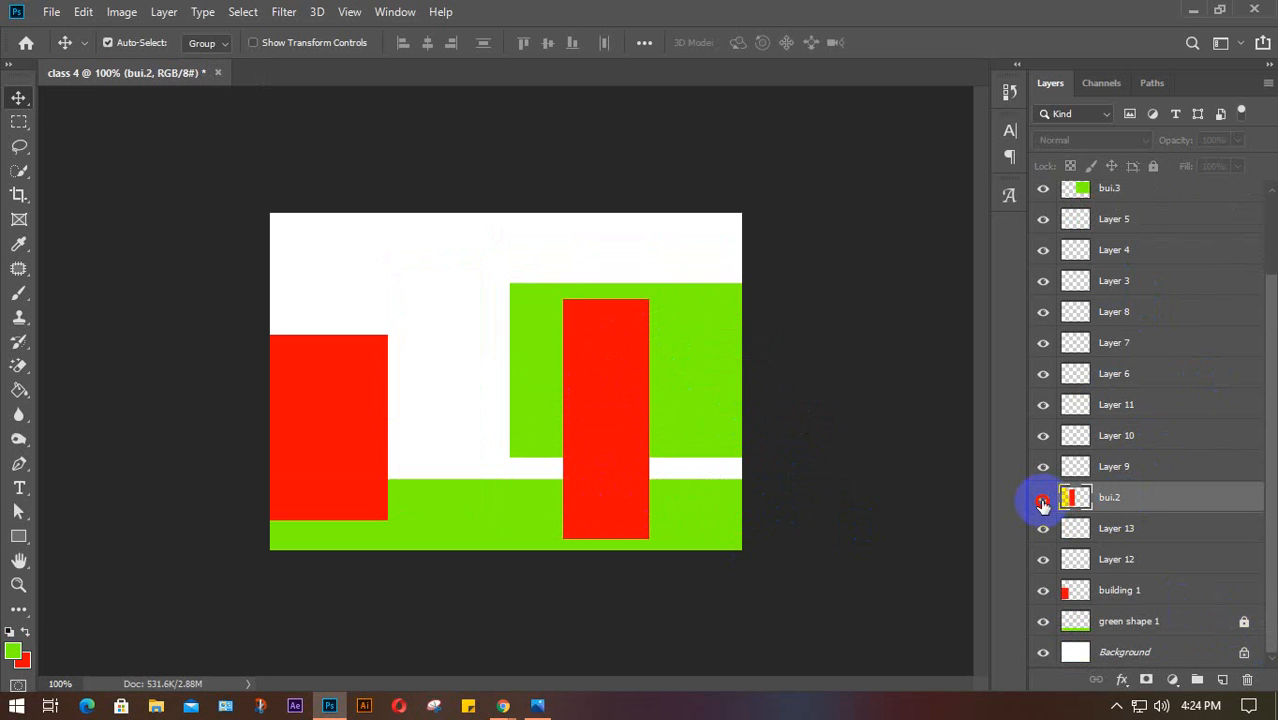
{"action": "left_click", "coordinate": [1043, 500]}
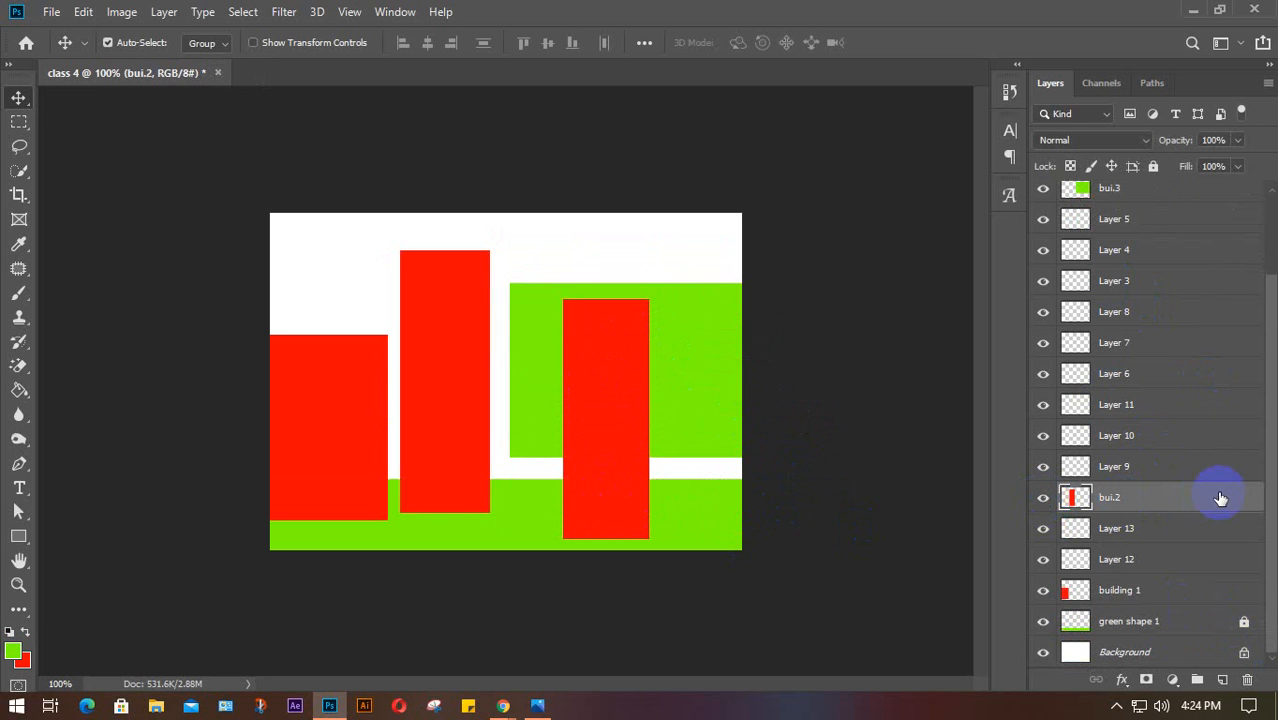
{"action": "left_click", "coordinate": [1153, 166]}
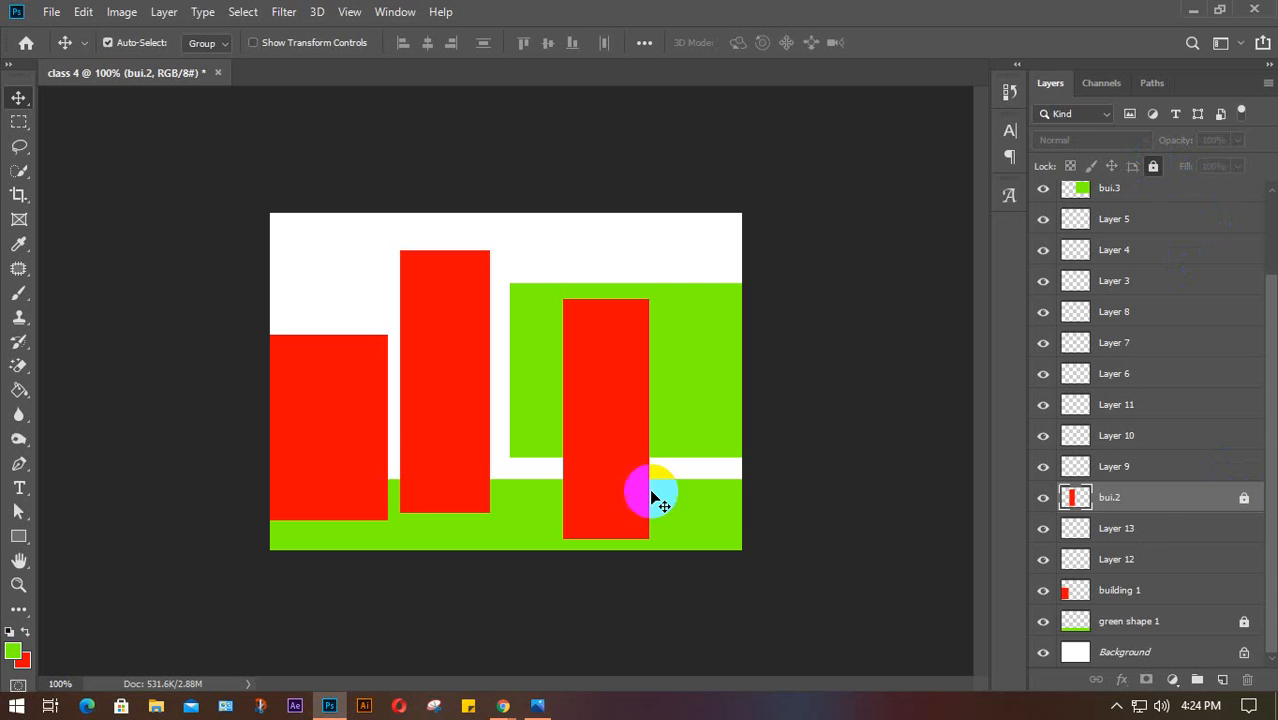
{"action": "mouse_move", "coordinate": [432, 407]}
{"action": "left_mouse_down"}
{"action": "mouse_move", "coordinate": [474, 351]}
{"action": "mouse_move", "coordinate": [477, 316]}
{"action": "left_mouse_up"}
{"action": "mouse_move", "coordinate": [470, 320]}
{"action": "left_mouse_down"}
{"action": "mouse_move", "coordinate": [451, 339]}
{"action": "mouse_move", "coordinate": [533, 216]}
{"action": "left_mouse_up"}
{"action": "mouse_move", "coordinate": [461, 354]}
{"action": "left_mouse_down"}
{"action": "mouse_move", "coordinate": [495, 284]}
{"action": "mouse_move", "coordinate": [487, 299]}
{"action": "left_mouse_up"}
{"action": "left_click_drag", "start_coordinate": [434, 376], "coordinate": [458, 331]}
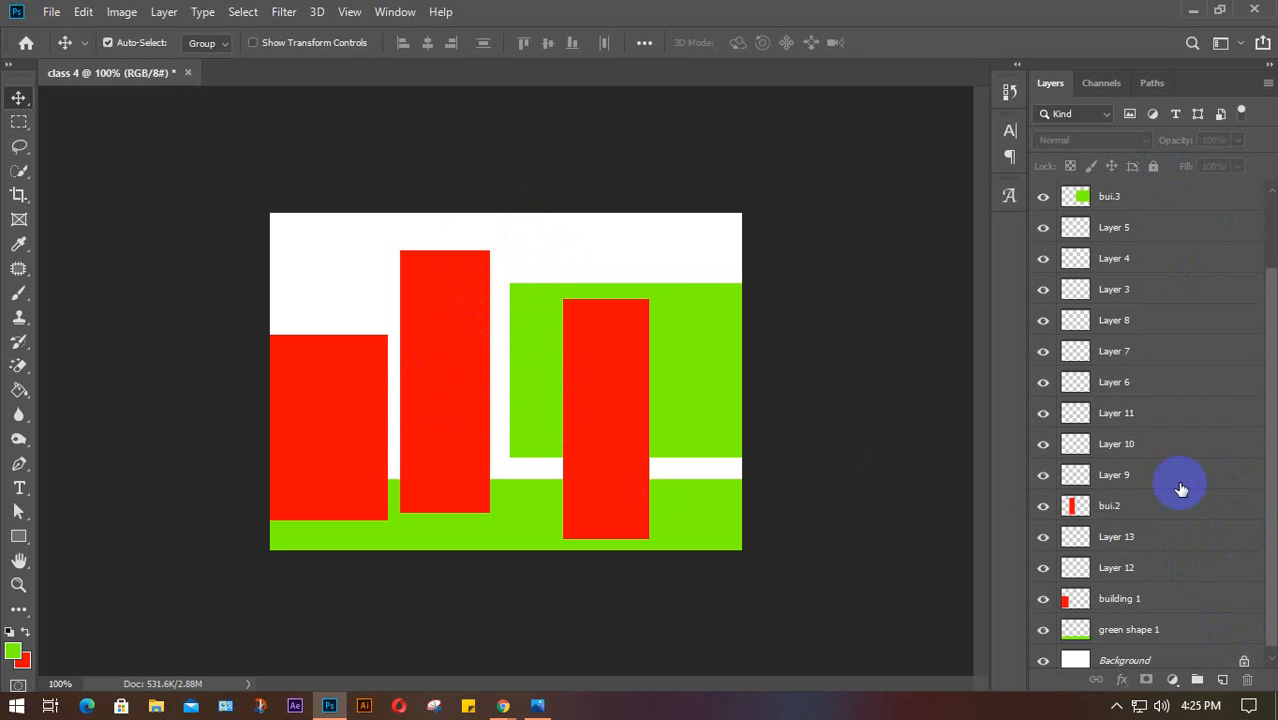
Scroll down the Layers panel and select the green shape 1 layer
{"action": "scroll", "coordinate": [1181, 489], "scroll_direction": "down", "scroll_amount": 1}
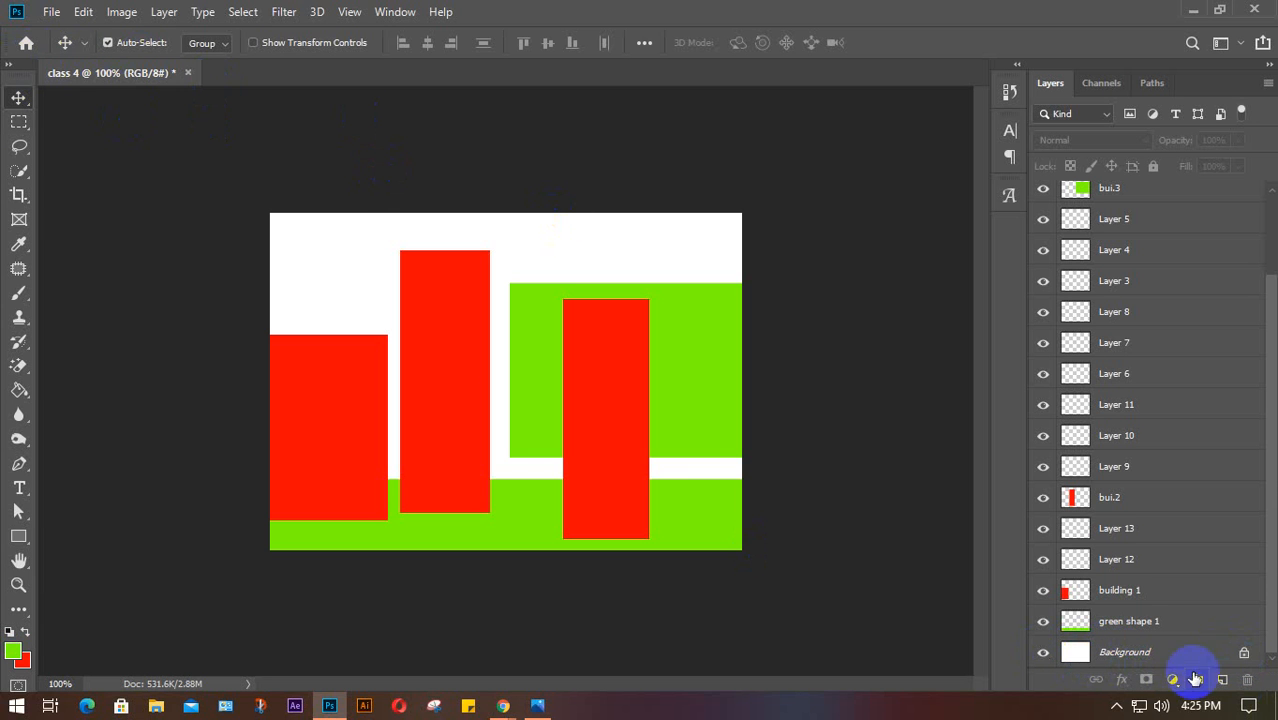
{"action": "left_click", "coordinate": [1078, 655]}
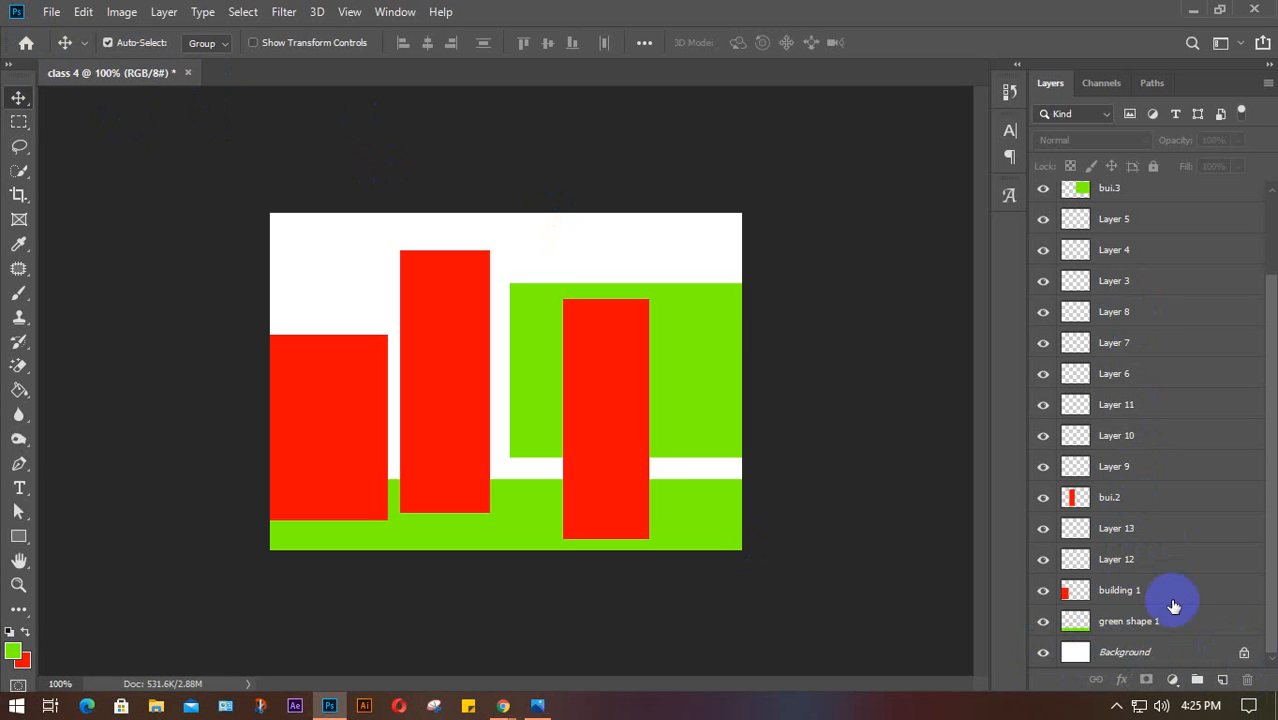
{"action": "left_click", "coordinate": [1068, 652]}
{"action": "left_click", "coordinate": [1184, 622]}
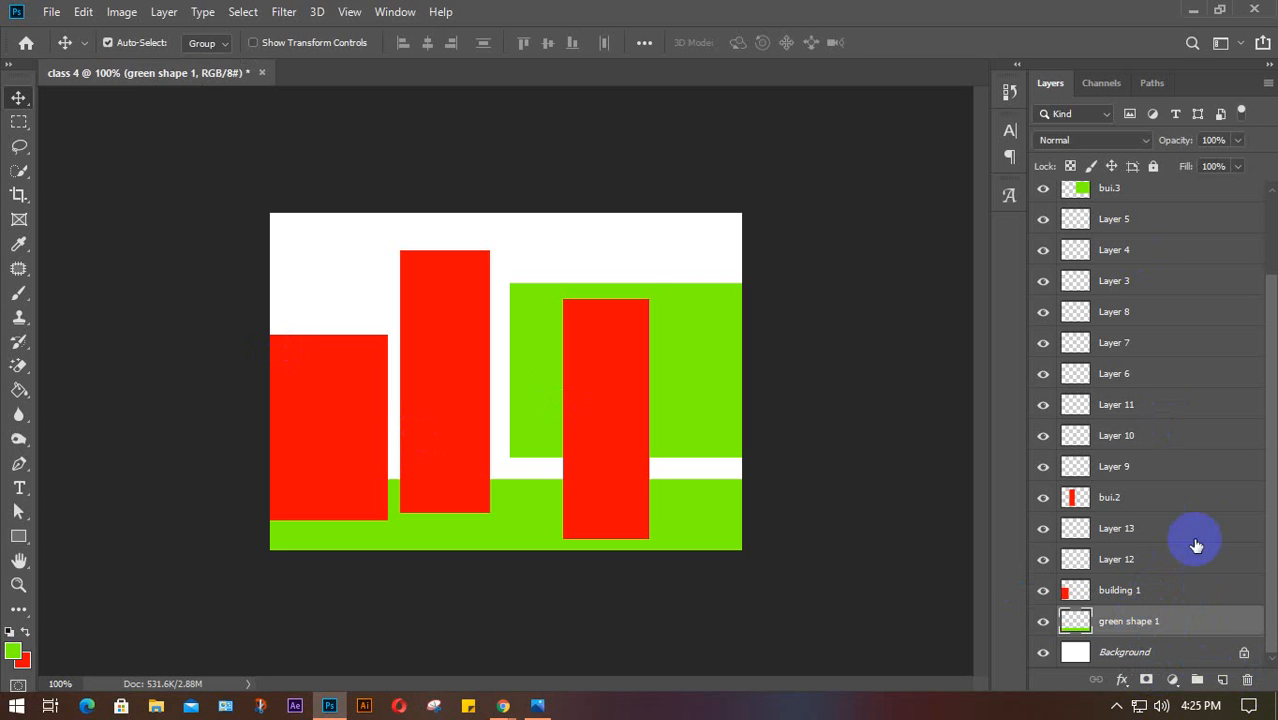
{"action": "left_click_drag", "start_coordinate": [1132, 441], "coordinate": [1132, 391]}
{"action": "left_click", "coordinate": [1132, 391]}
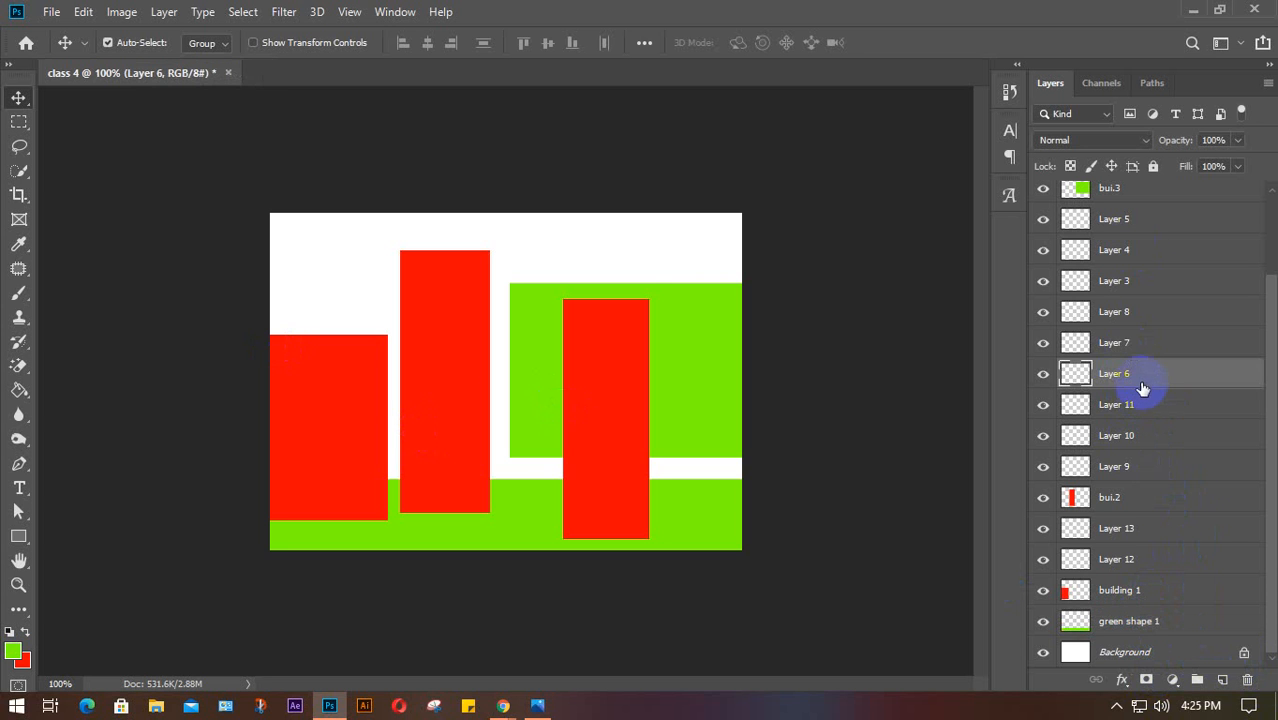
{"action": "left_click", "coordinate": [1172, 620]}
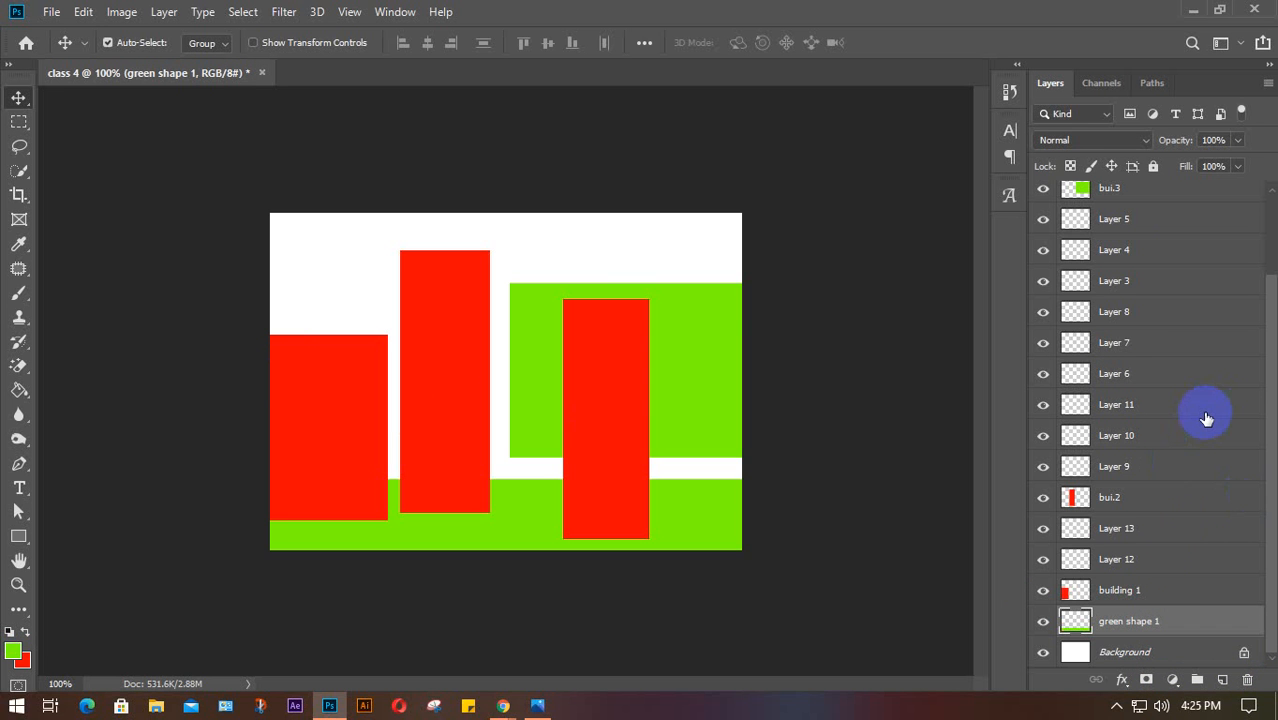
{"action": "scroll", "coordinate": [1195, 434], "scroll_direction": "up", "scroll_amount": 4}
{"action": "scroll", "coordinate": [1193, 435], "scroll_direction": "down", "scroll_amount": 4}
{"action": "left_click", "coordinate": [1170, 592]}
{"action": "left_click", "coordinate": [1170, 559]}
{"action": "left_click", "coordinate": [1162, 345]}
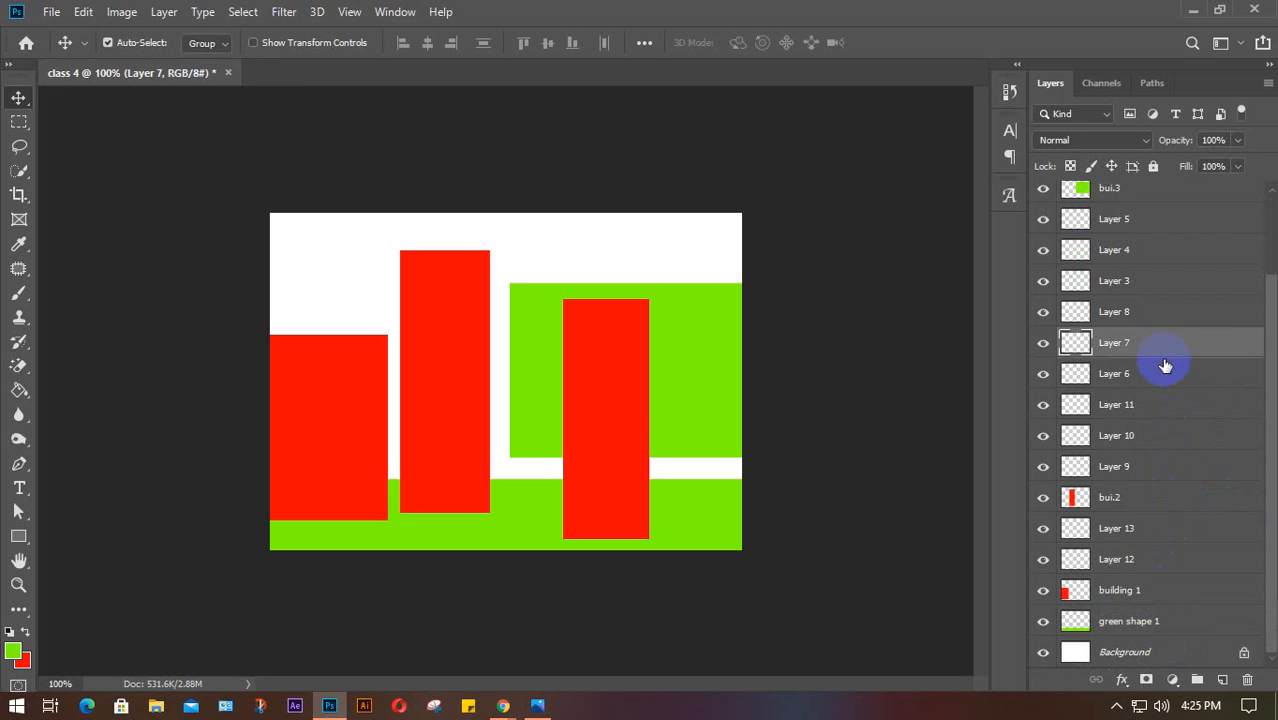
{"action": "left_click", "coordinate": [1153, 250]}
{"action": "scroll", "coordinate": [1158, 235], "scroll_direction": "up", "scroll_amount": 3}
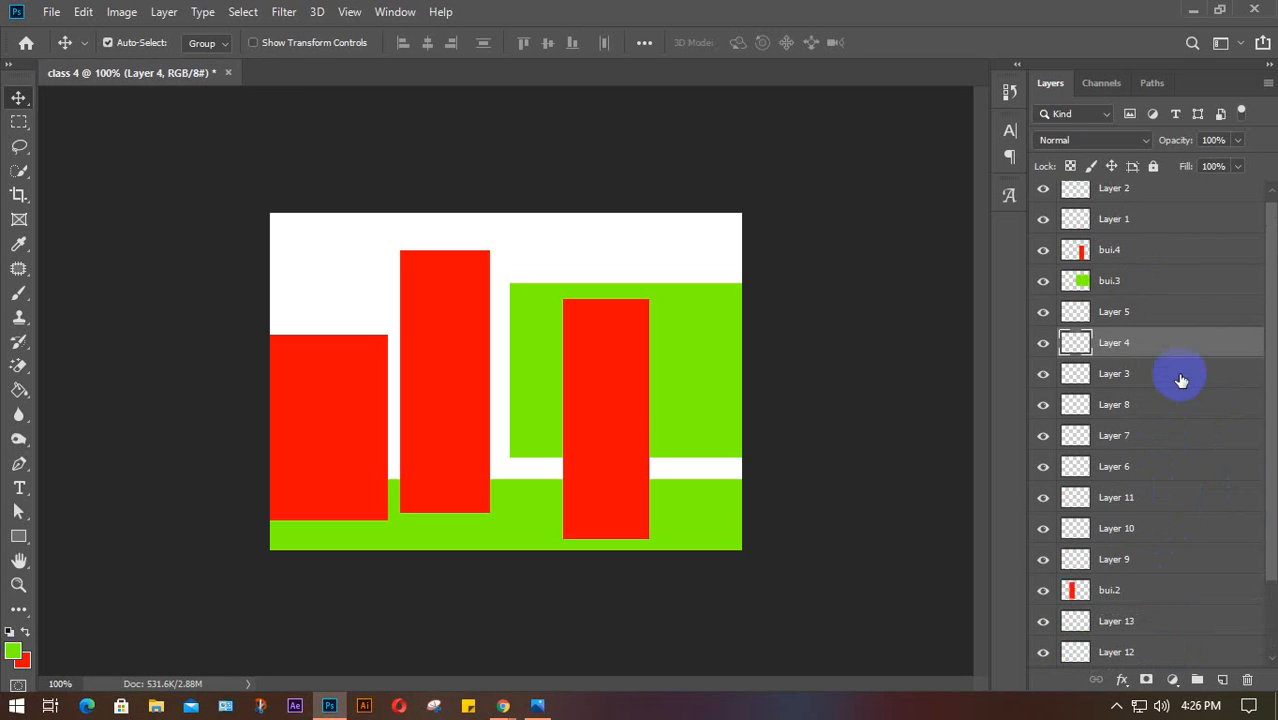
{"action": "left_click", "coordinate": [1162, 221]}
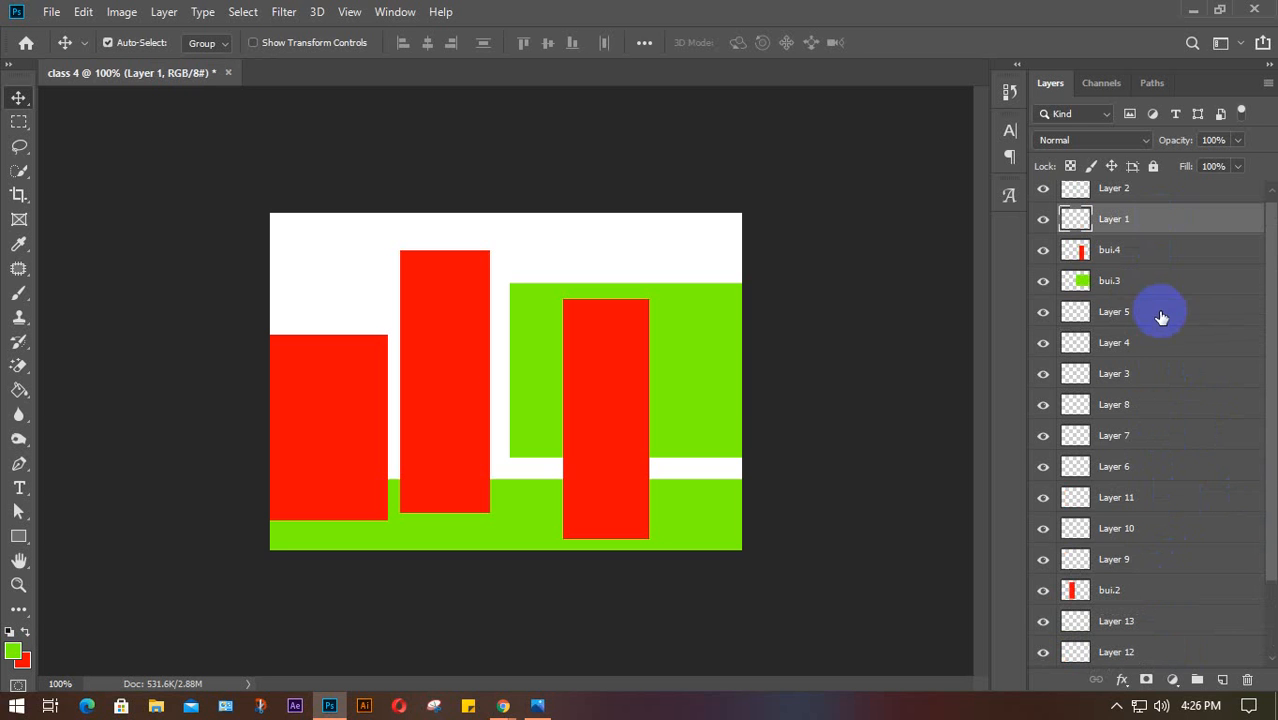
{"action": "left_click", "coordinate": [1161, 343]}
{"action": "left_click", "coordinate": [1163, 405]}
{"action": "left_click", "coordinate": [1194, 463]}
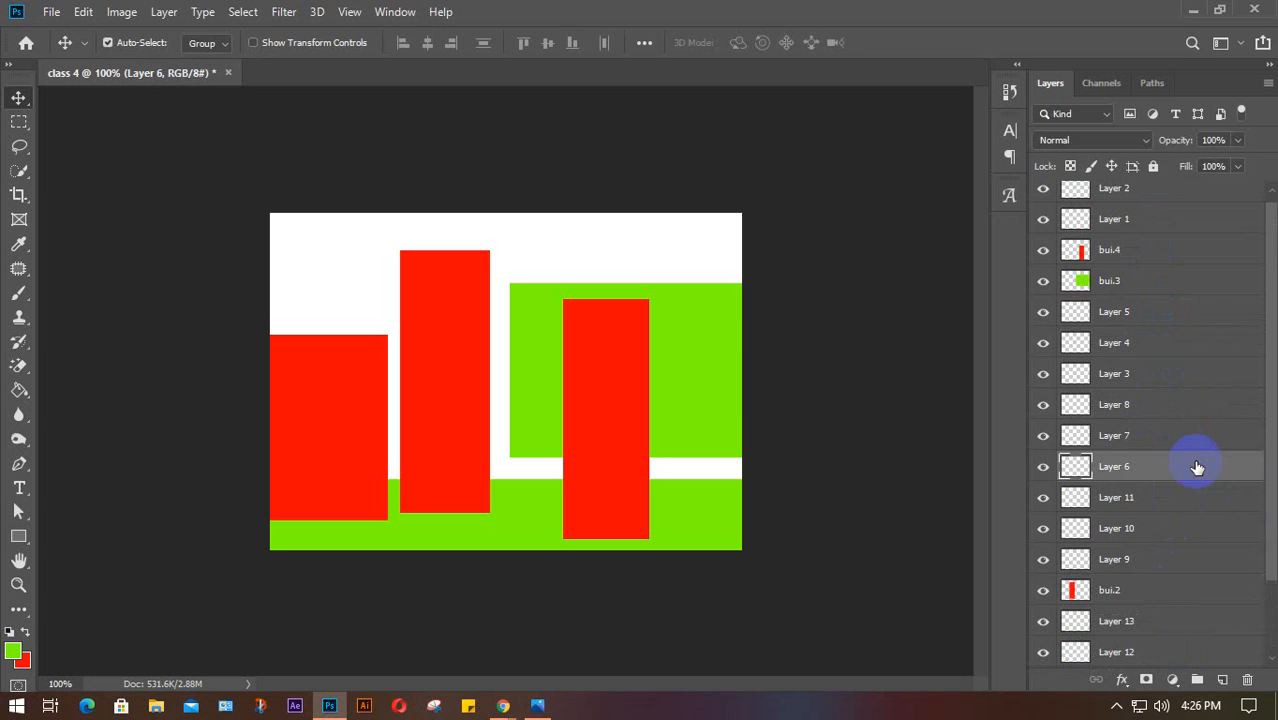
{"action": "left_click", "coordinate": [1198, 505]}
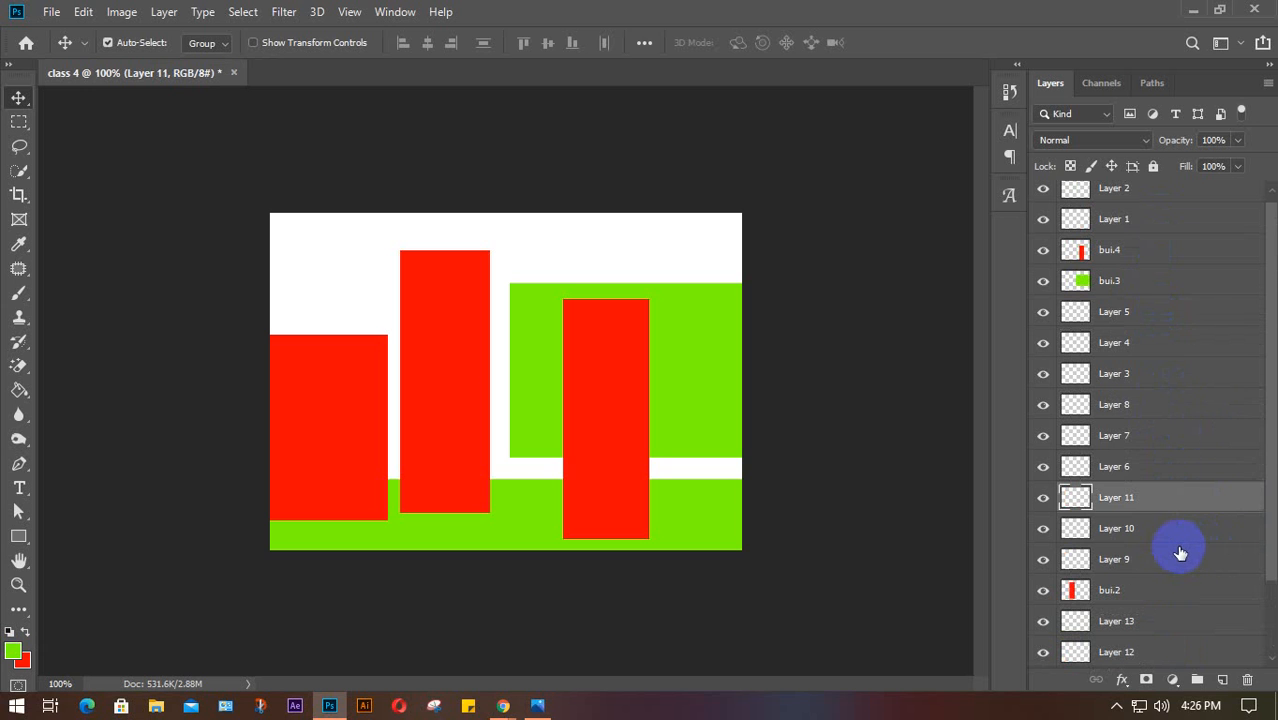
{"action": "scroll", "coordinate": [1177, 549], "scroll_direction": "down", "scroll_amount": 3}
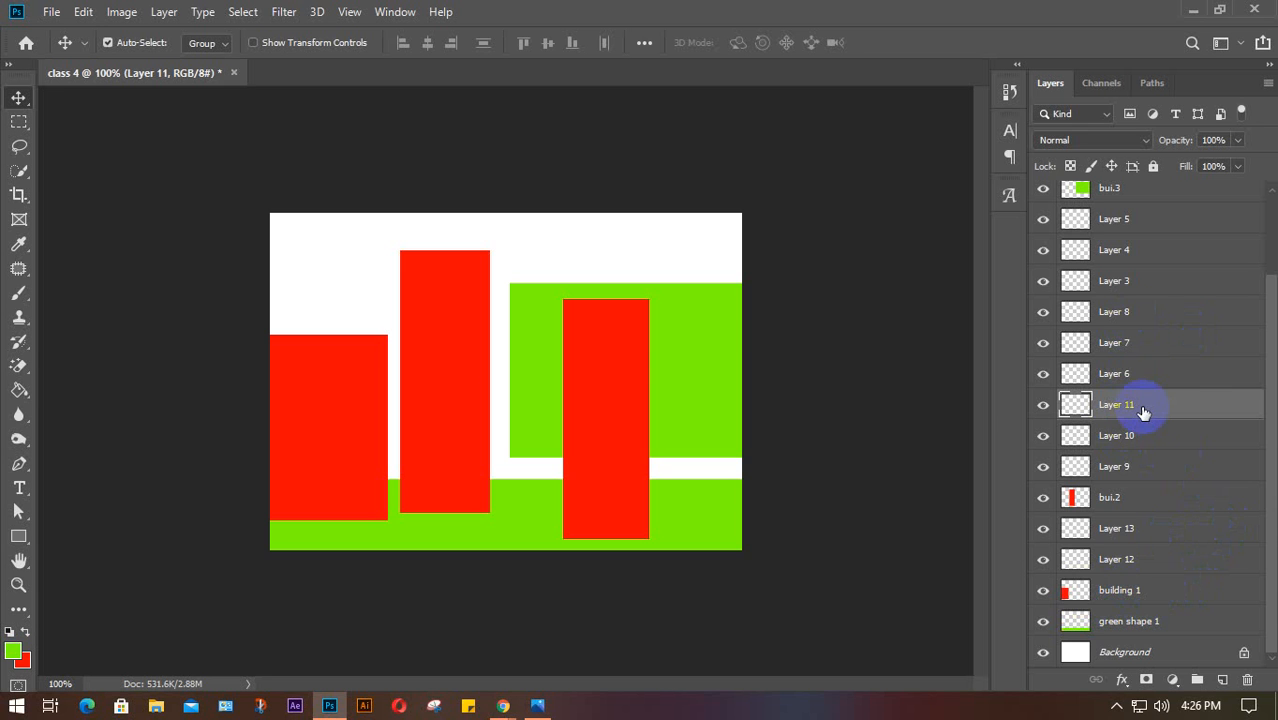
{"action": "scroll", "coordinate": [1124, 411], "scroll_direction": "up", "scroll_amount": 3}
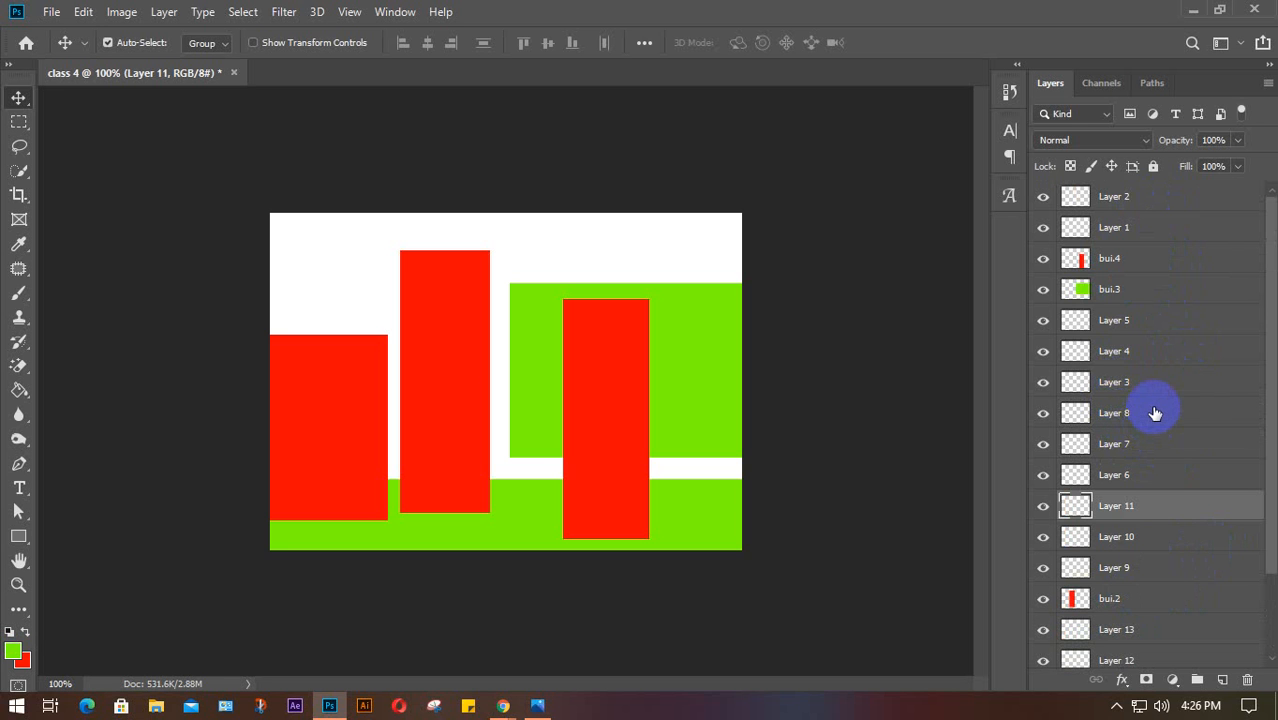
{"action": "scroll", "coordinate": [1175, 510], "scroll_direction": "down", "scroll_amount": 3}
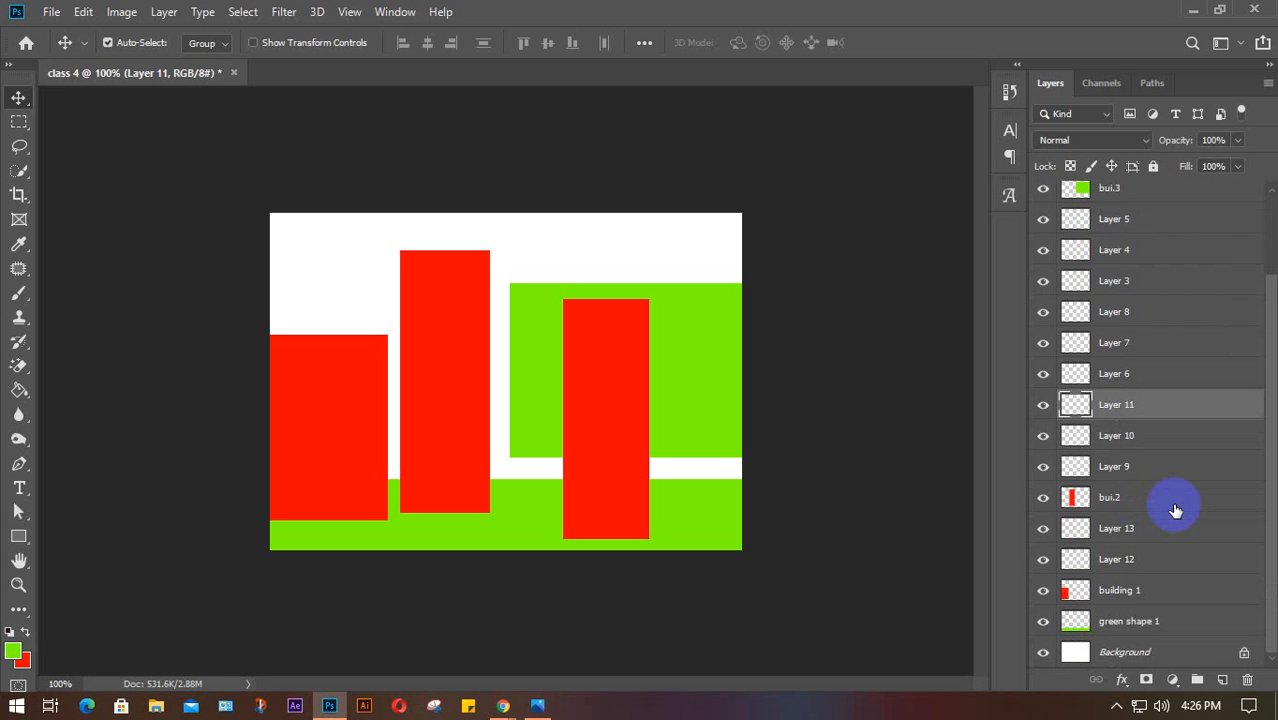
{"action": "left_click", "coordinate": [1185, 624]}
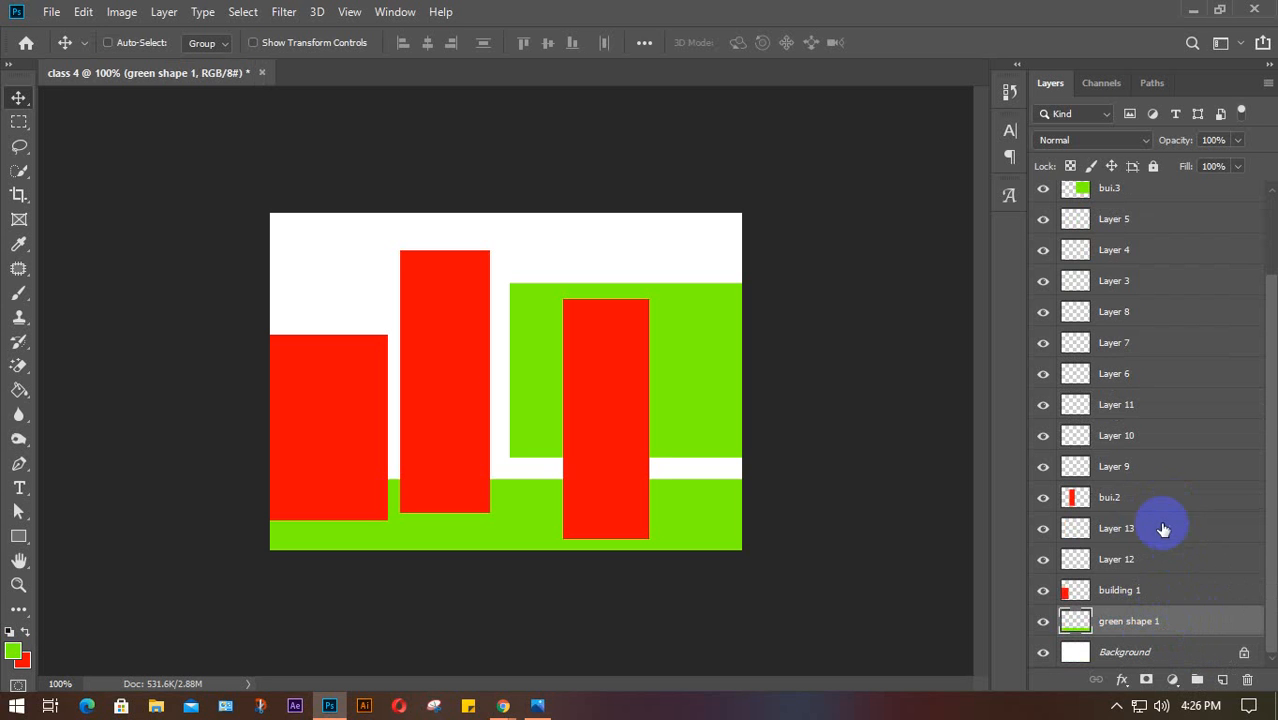
Multi-select bui.2, Layer 7, bui.4 and Layer 2 in the Layers panel
{"action": "left_click", "coordinate": [1164, 496], "text": "ctrl"}
{"action": "left_click", "coordinate": [1150, 342], "text": "ctrl"}
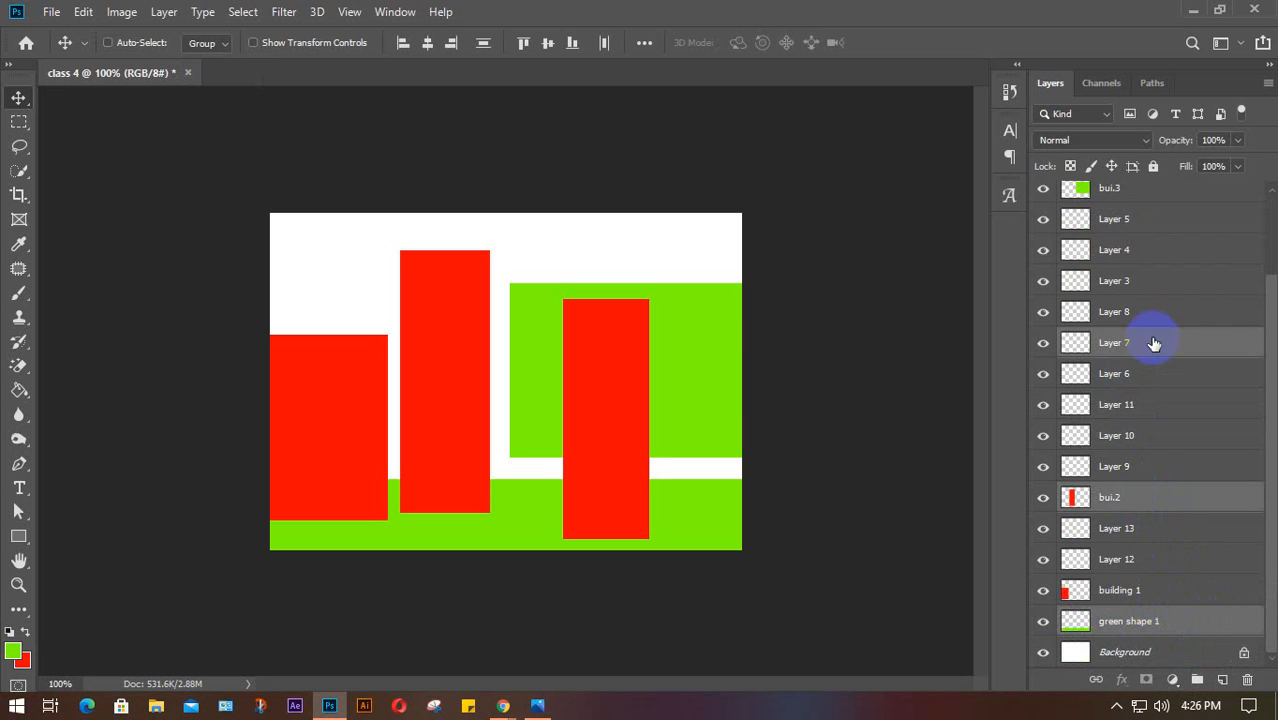
{"action": "scroll", "coordinate": [1158, 425], "scroll_direction": "up", "scroll_amount": 3}
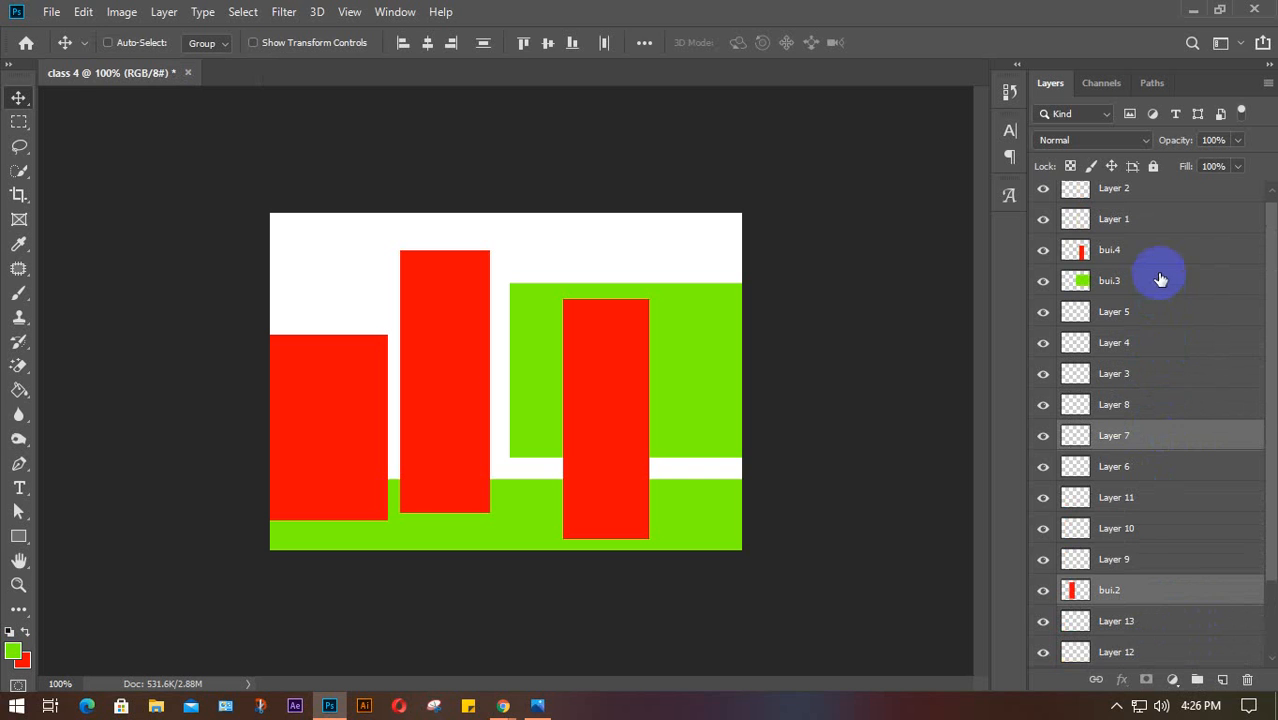
{"action": "left_click", "coordinate": [1147, 249], "text": "ctrl"}
{"action": "scroll", "coordinate": [1174, 432], "scroll_direction": "up", "scroll_amount": 1}
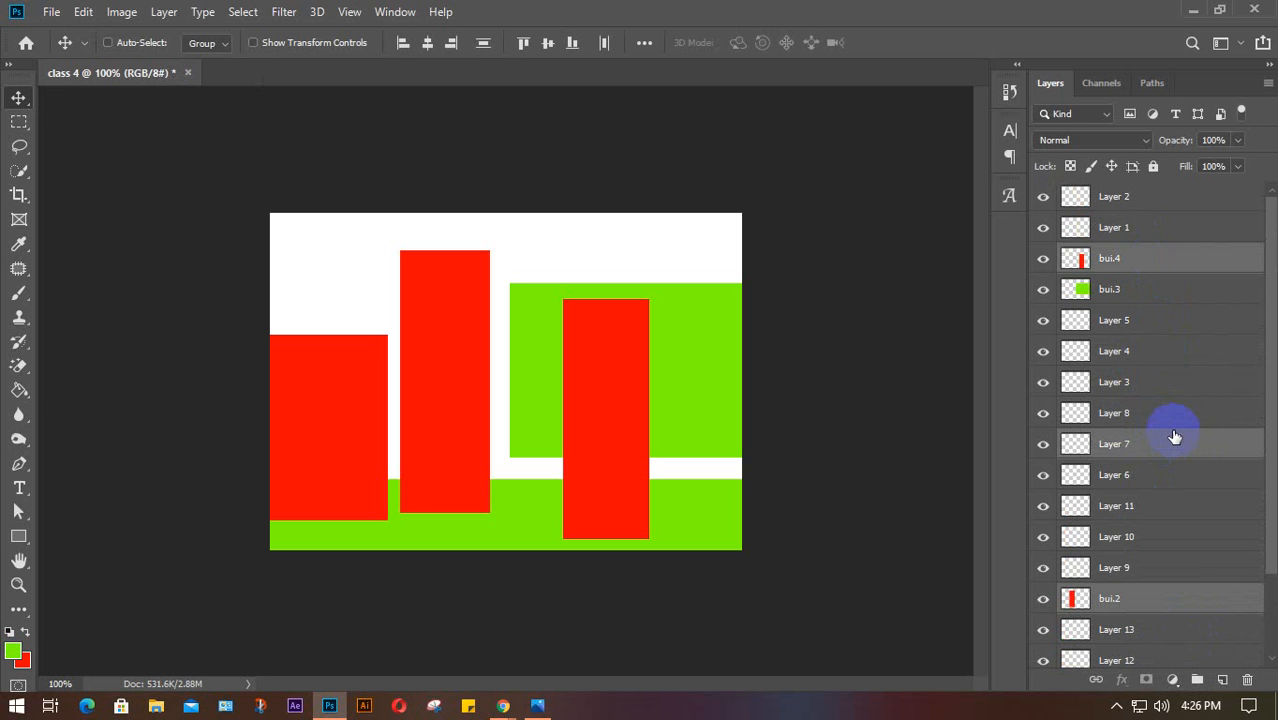
{"action": "left_click", "coordinate": [1155, 196], "text": "ctrl"}
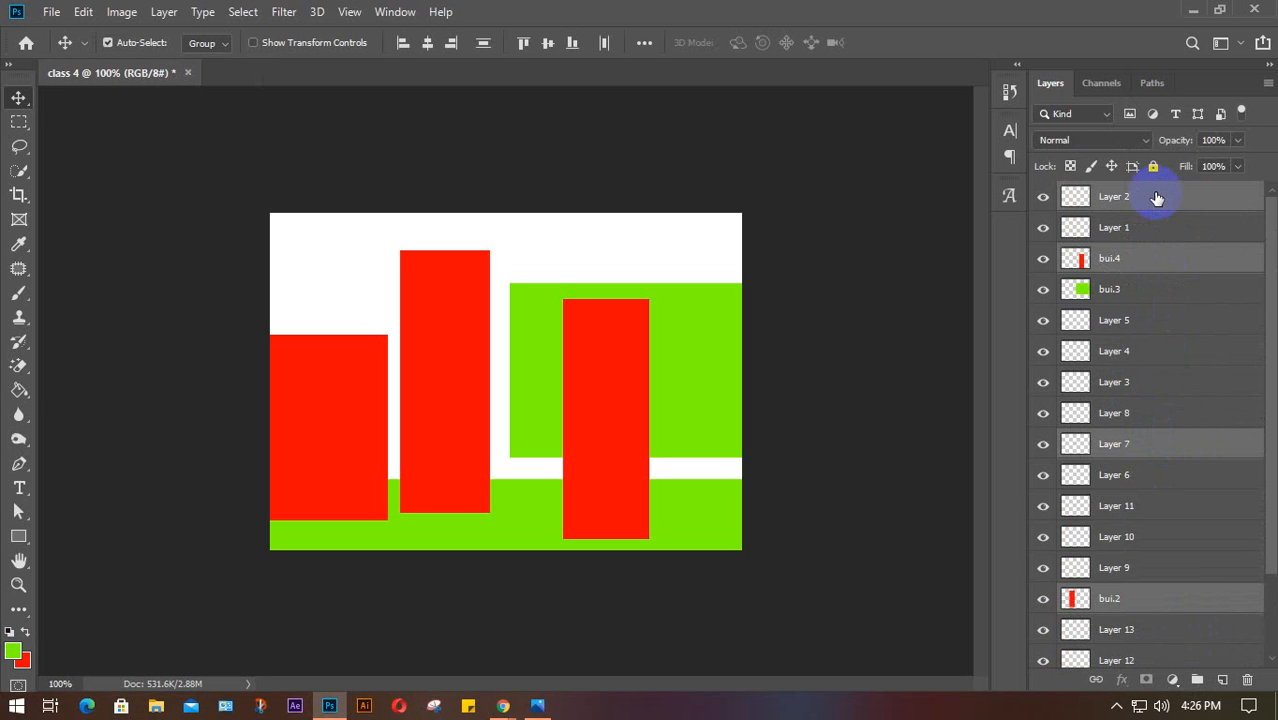
Select single layers in turn: Layer 4, bui.3, bui.4, Layer 2, Layer 5, Layer 3, Layer 7, Layer 10, bui.2
{"action": "left_click", "coordinate": [1171, 363]}
{"action": "left_click", "coordinate": [1164, 289]}
{"action": "left_click", "coordinate": [1163, 252]}
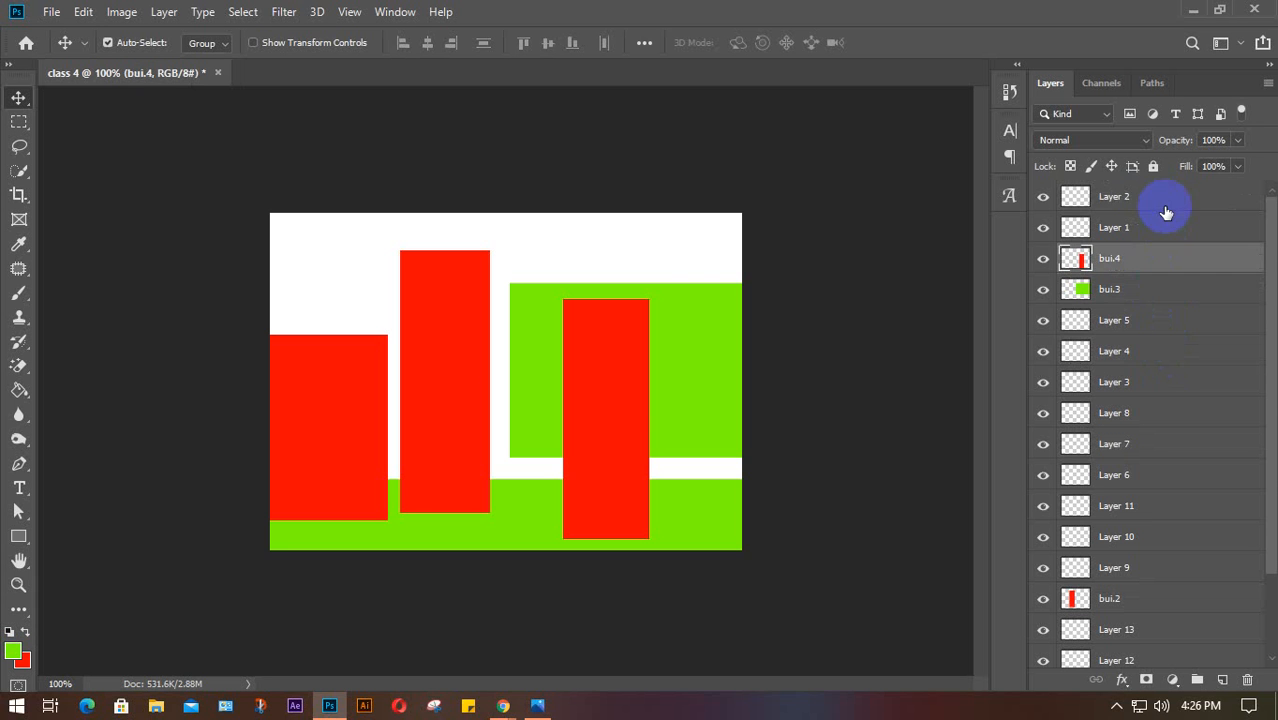
{"action": "left_click", "coordinate": [1166, 201]}
{"action": "left_click", "coordinate": [1170, 321]}
{"action": "left_click", "coordinate": [1160, 382]}
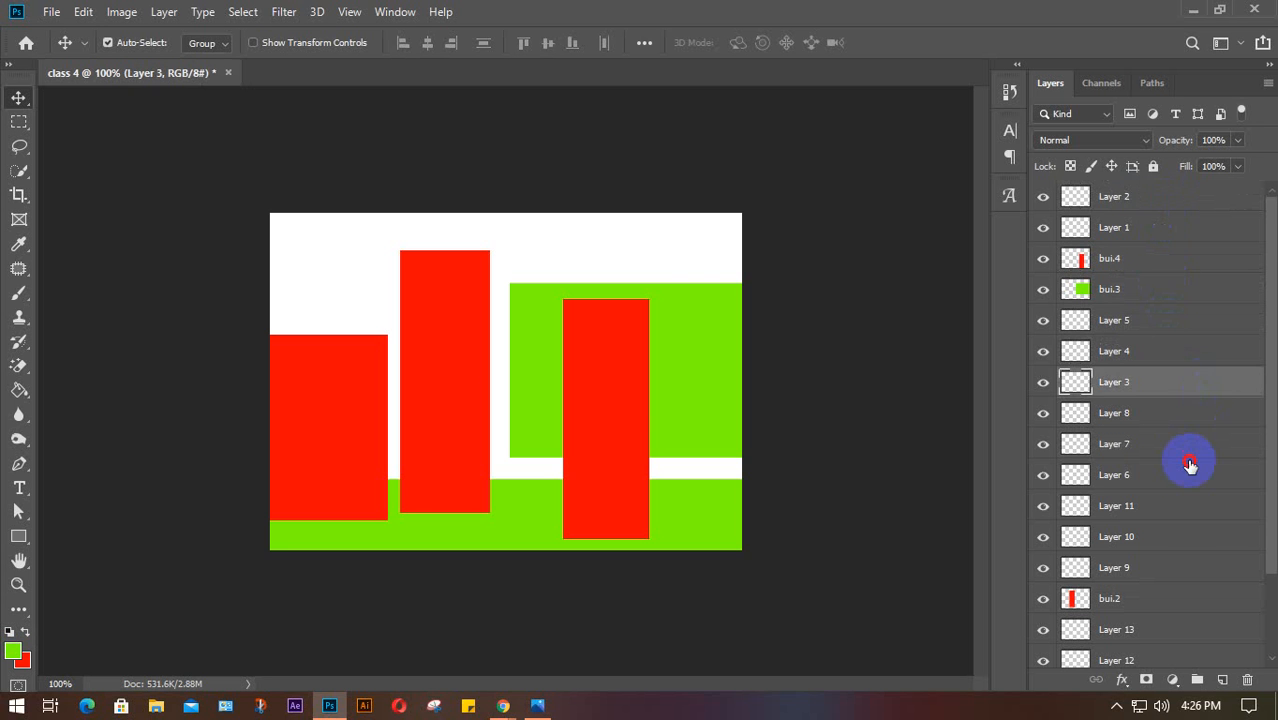
{"action": "left_click", "coordinate": [1184, 446]}
{"action": "left_click", "coordinate": [1181, 534]}
{"action": "left_click", "coordinate": [1187, 599]}
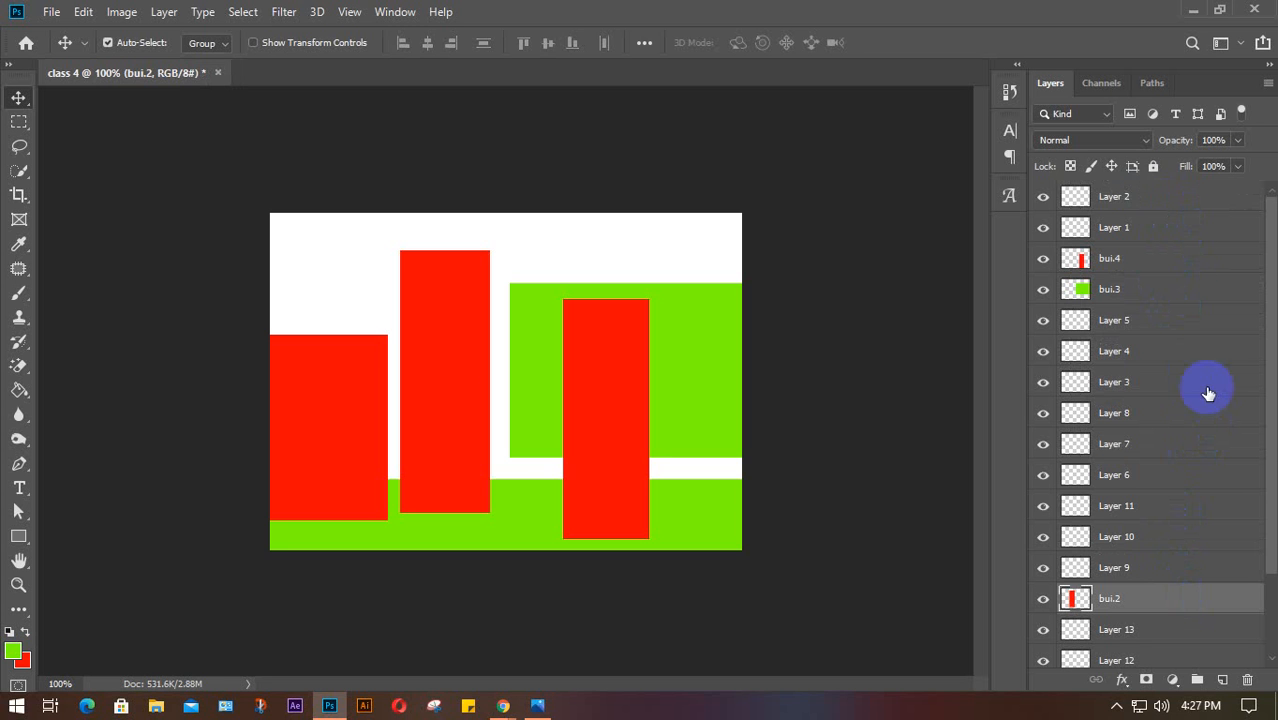
Add Layer 2, bui.3, Layer 8 and Layer 6 to bui.2, then select only Layer 12
{"action": "left_click", "coordinate": [1170, 197], "text": "ctrl"}
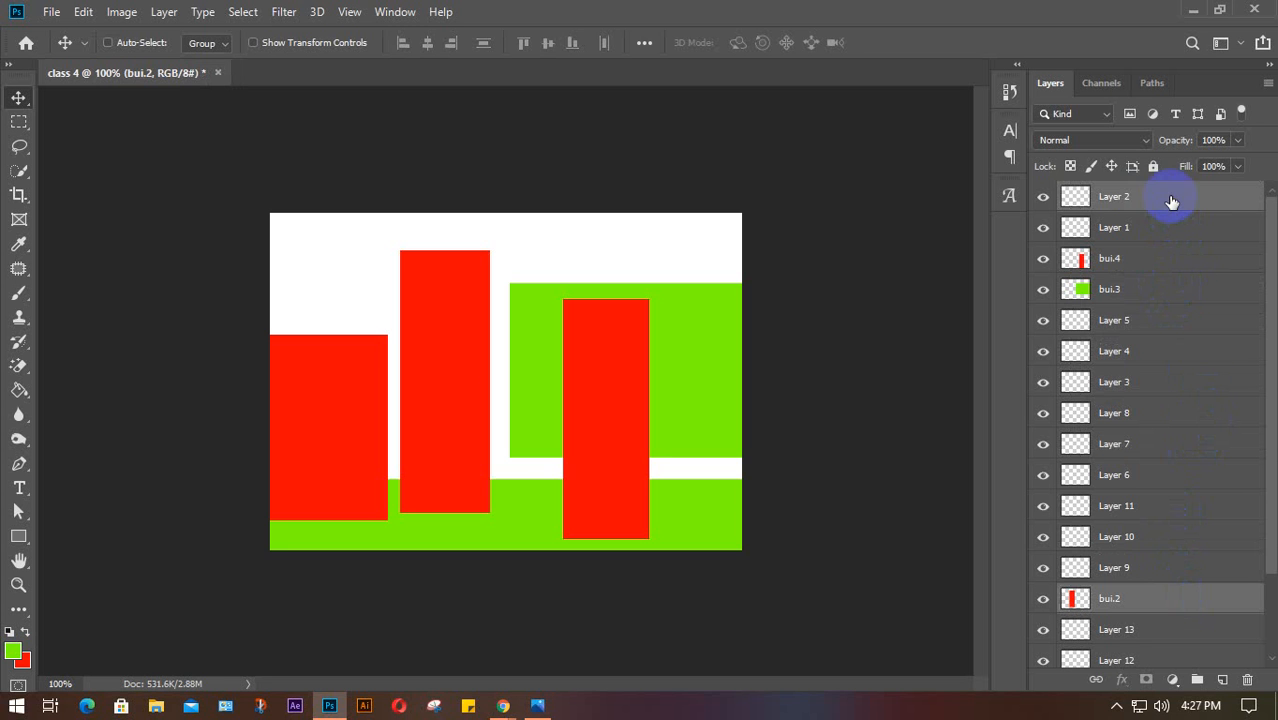
{"action": "left_click", "coordinate": [1167, 287], "text": "ctrl"}
{"action": "left_click", "coordinate": [1168, 420], "text": "ctrl"}
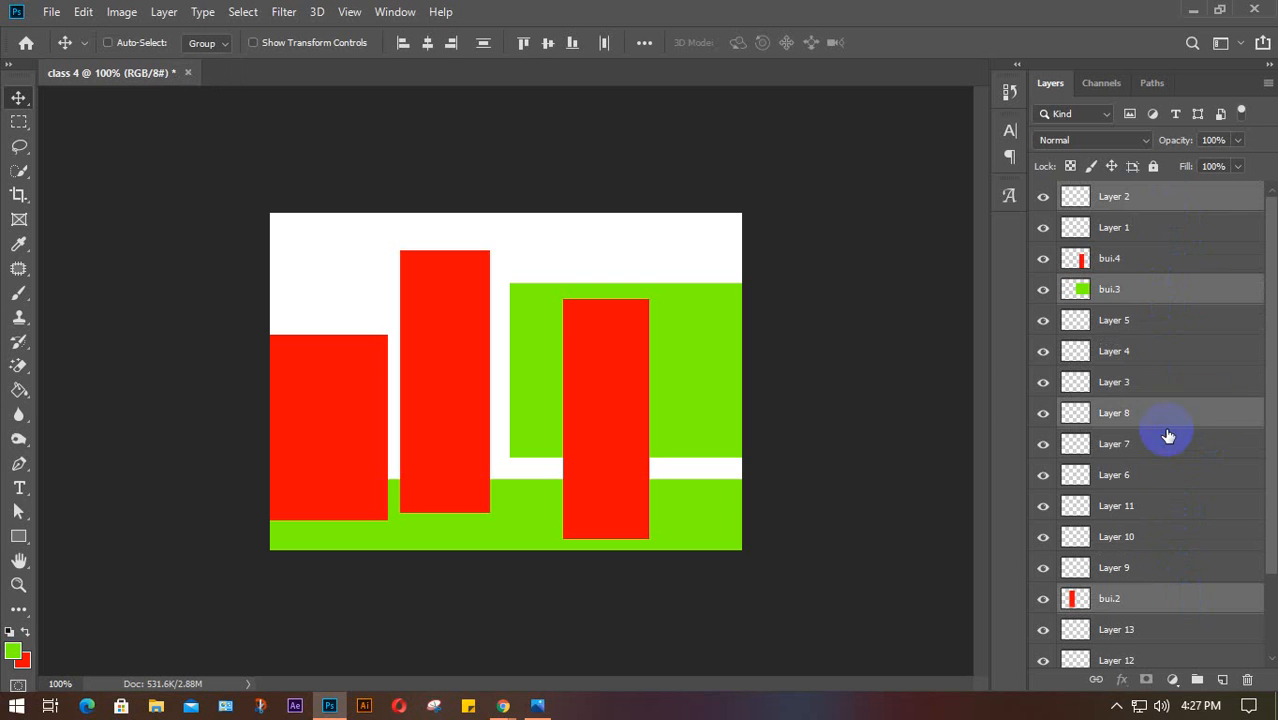
{"action": "left_click", "coordinate": [1175, 487], "text": "ctrl"}
{"action": "scroll", "coordinate": [1175, 497], "scroll_direction": "down", "scroll_amount": 2}
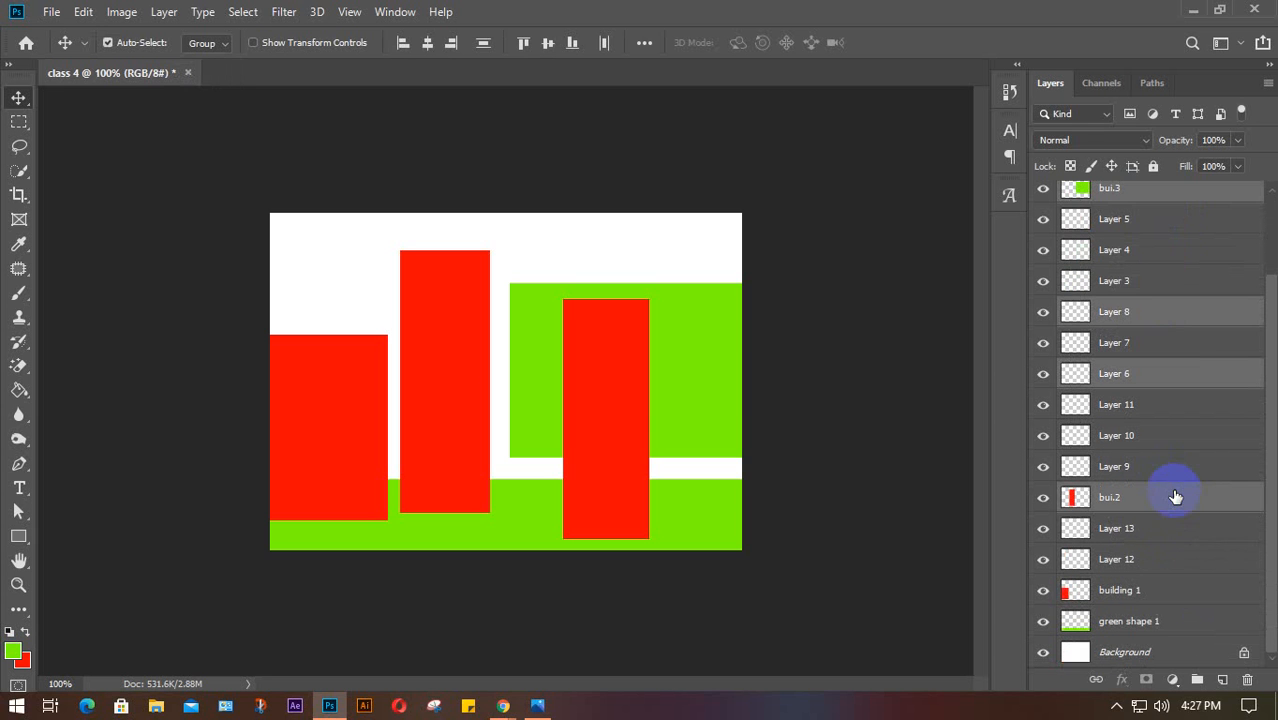
{"action": "left_click", "coordinate": [1182, 561]}
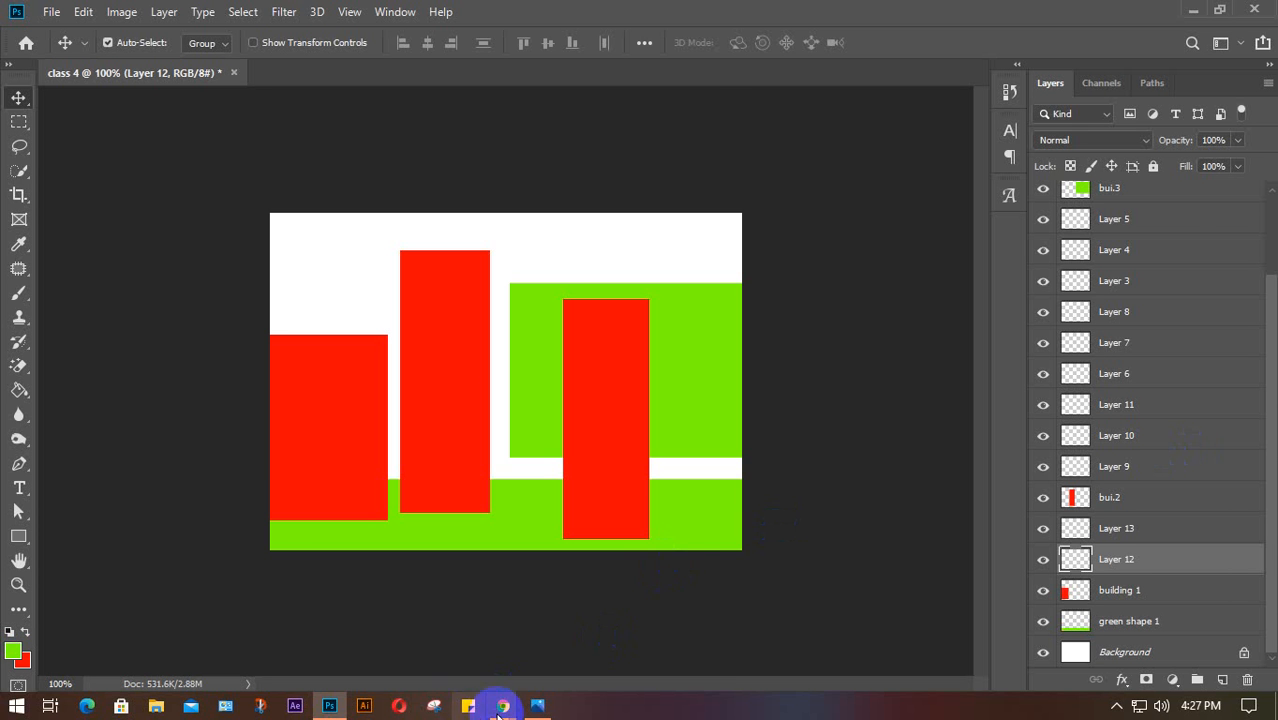
Switch to Google Meet and admit the person waiting to join
{"action": "mouse_move", "coordinate": [500, 700]}
{"action": "left_click", "coordinate": [449, 681]}
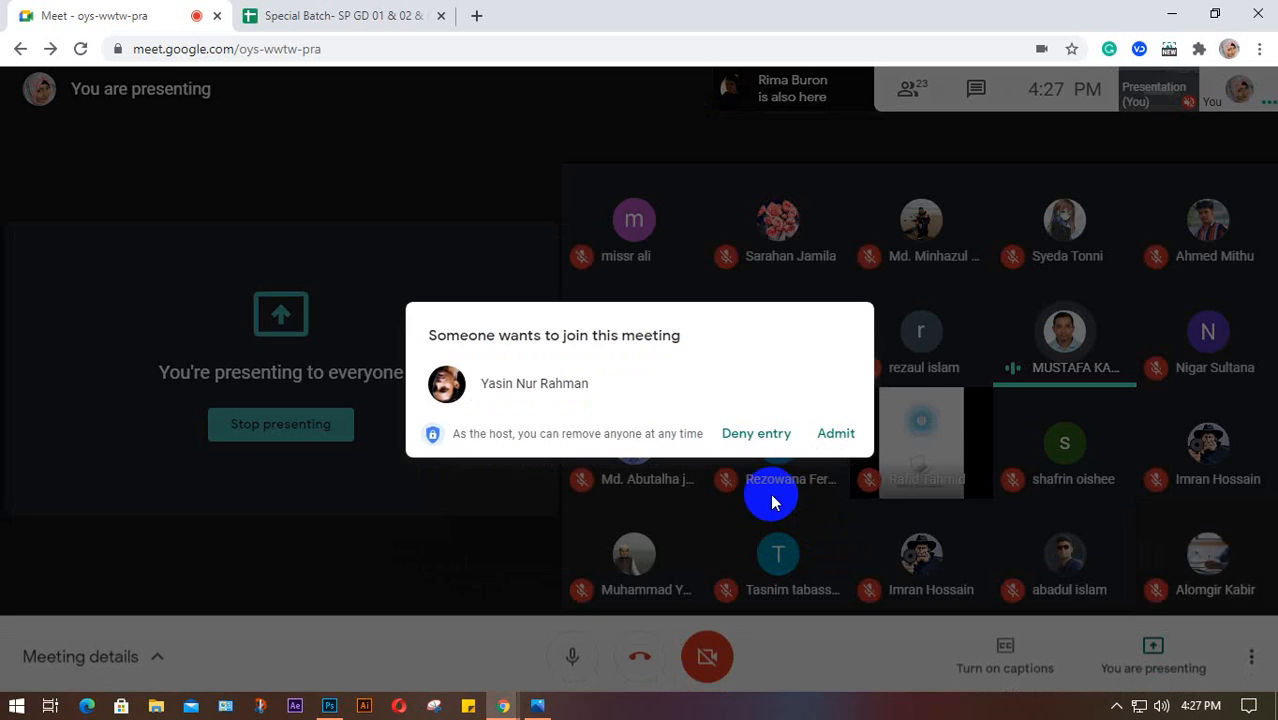
{"action": "left_click", "coordinate": [830, 451]}
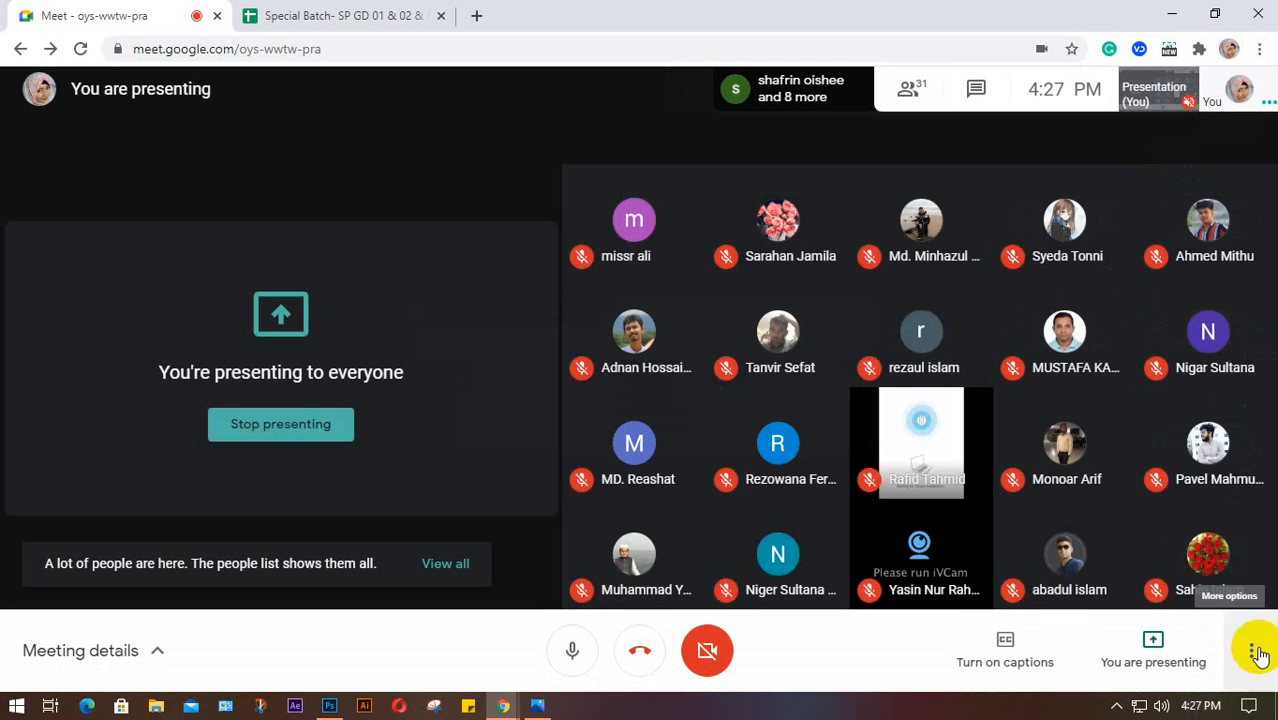
View the meeting layout settings showing Tiled with 49 tiles, then close them
{"action": "left_click", "coordinate": [1251, 651]}
{"action": "left_click", "coordinate": [1135, 323]}
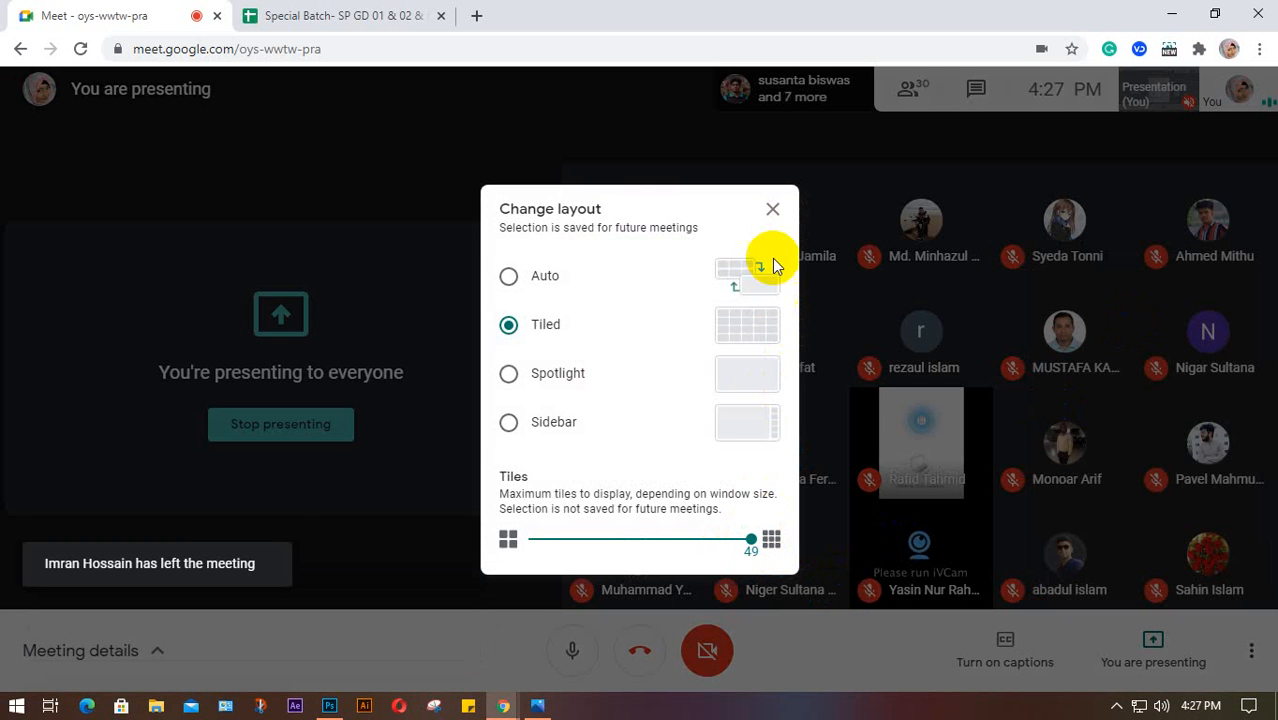
{"action": "left_click", "coordinate": [774, 210]}
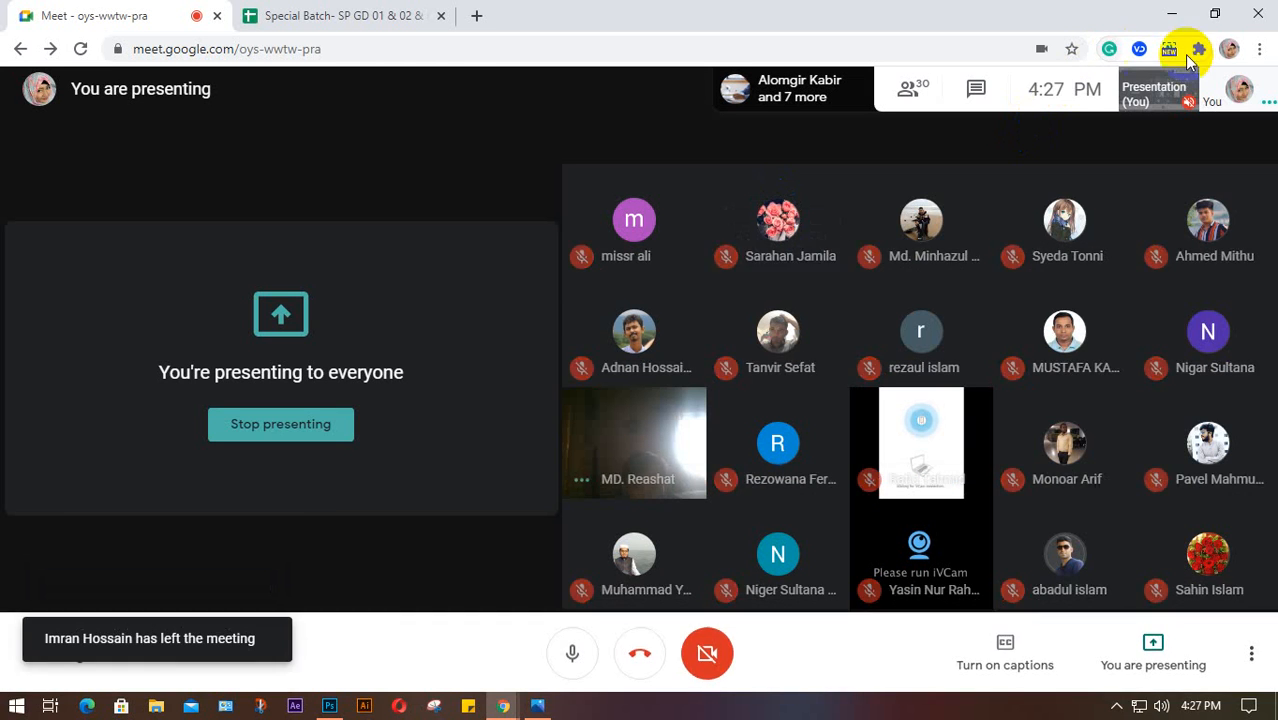
{"action": "left_click", "coordinate": [1259, 49]}
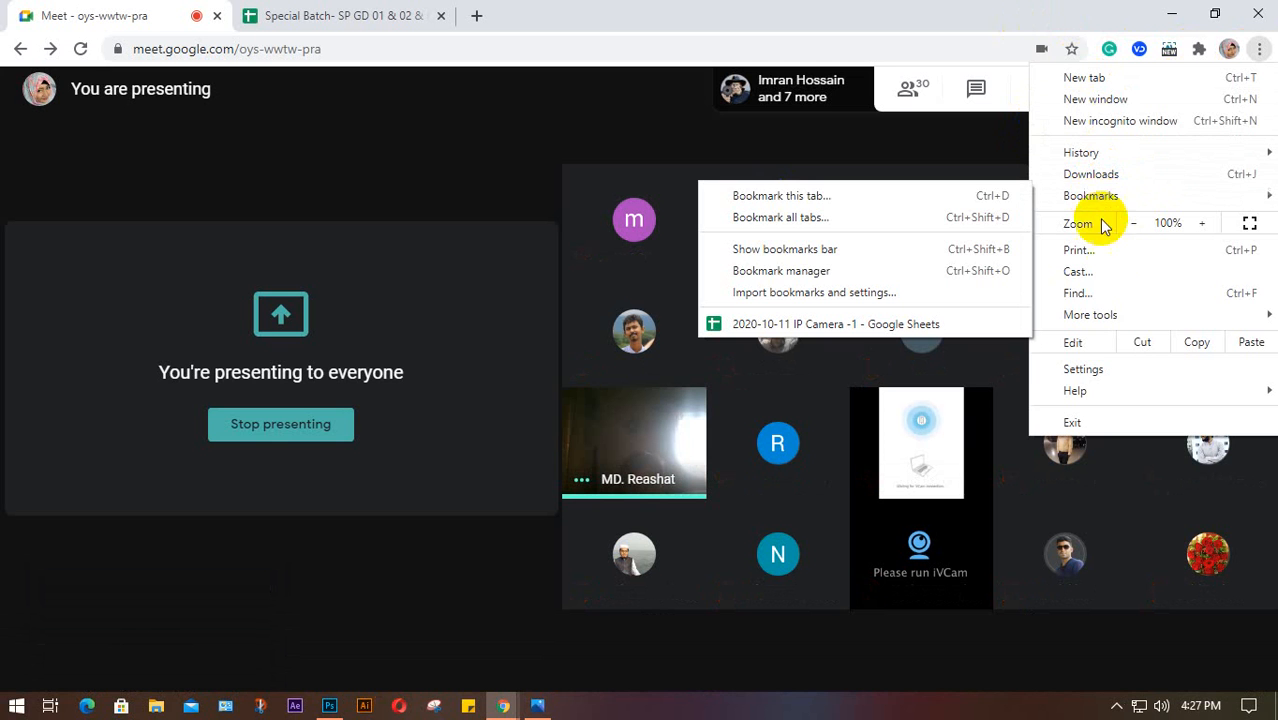
Open Meet auto admit's store page from the Extensions menu, then close that tab
{"action": "left_click", "coordinate": [947, 13]}
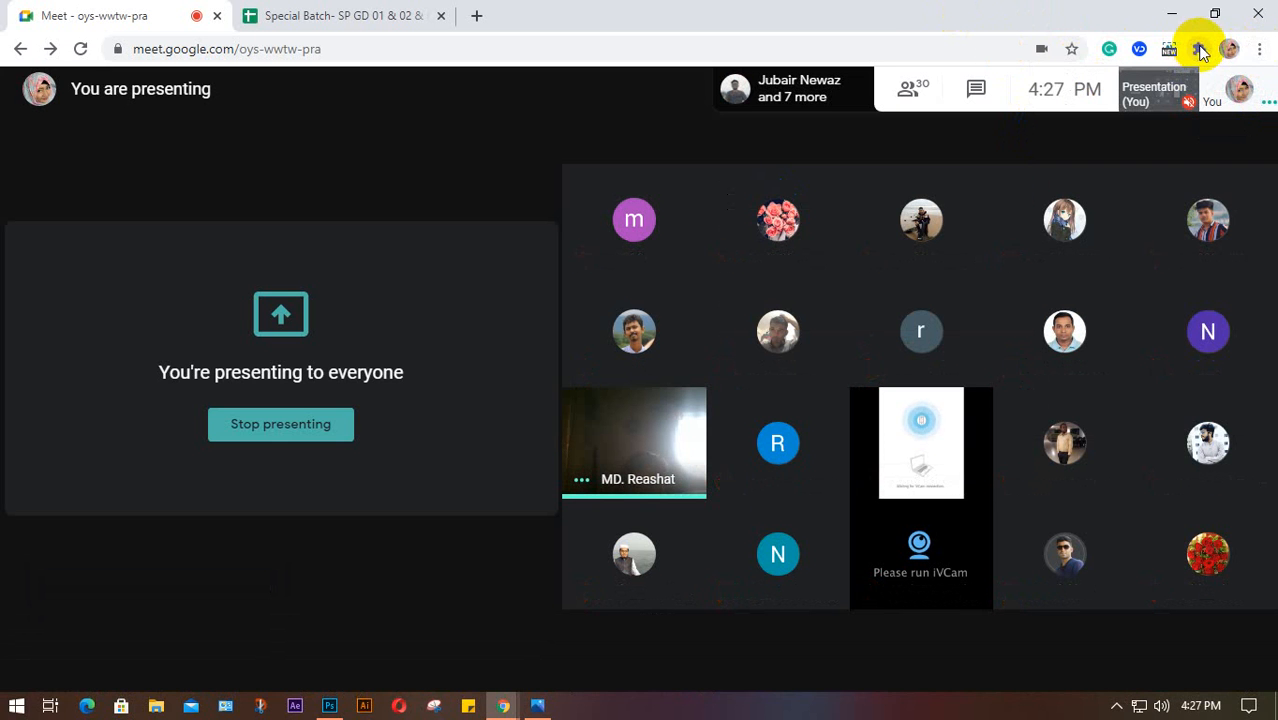
{"action": "left_click", "coordinate": [1200, 50]}
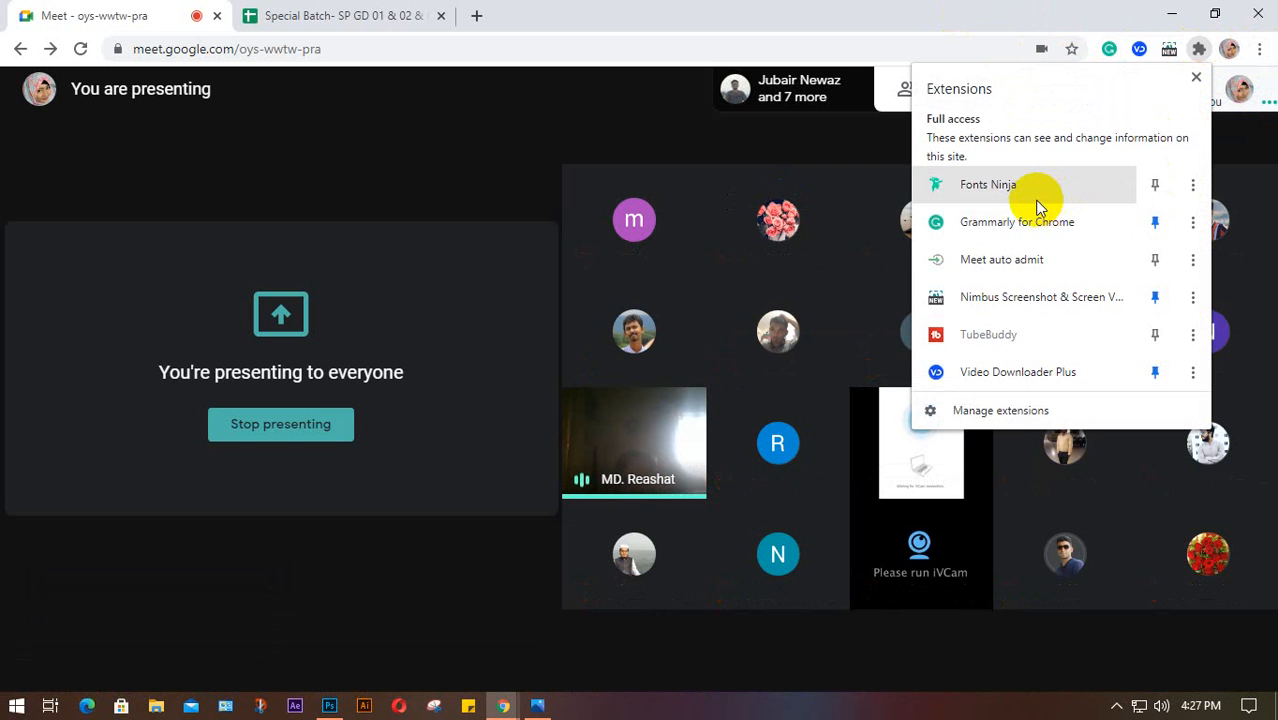
{"action": "left_click", "coordinate": [1192, 262]}
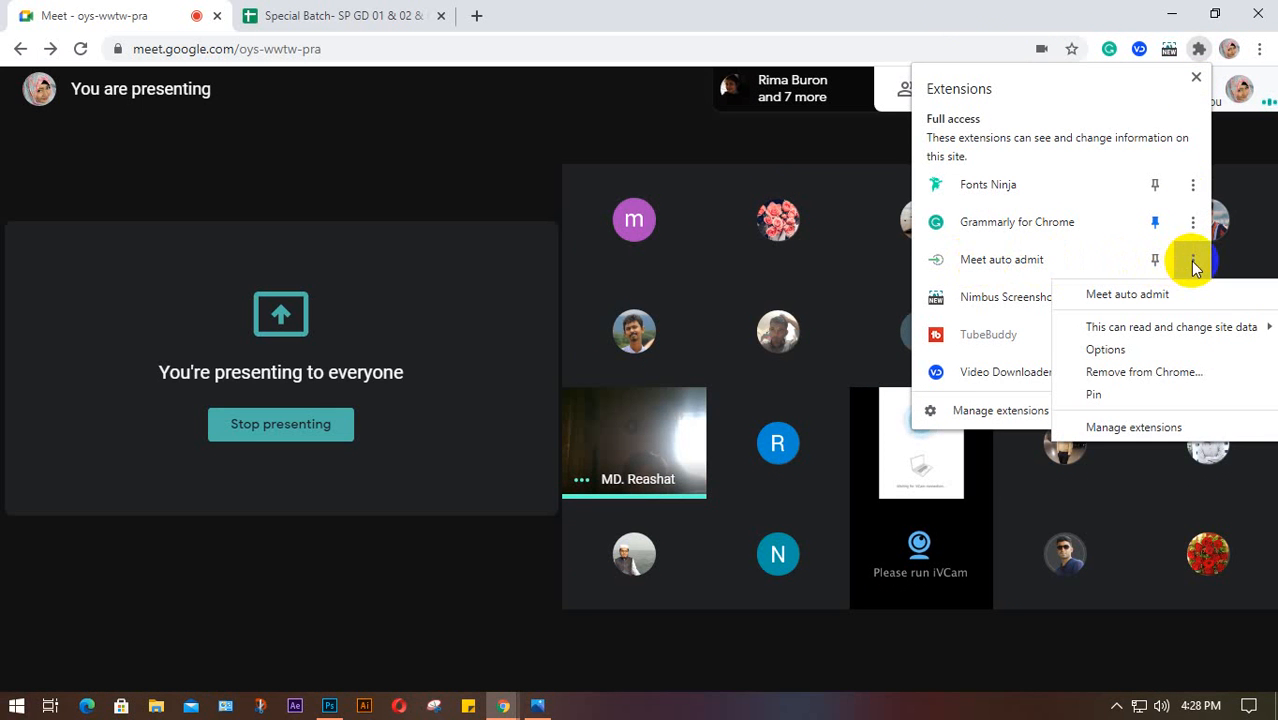
{"action": "left_click", "coordinate": [1155, 296]}
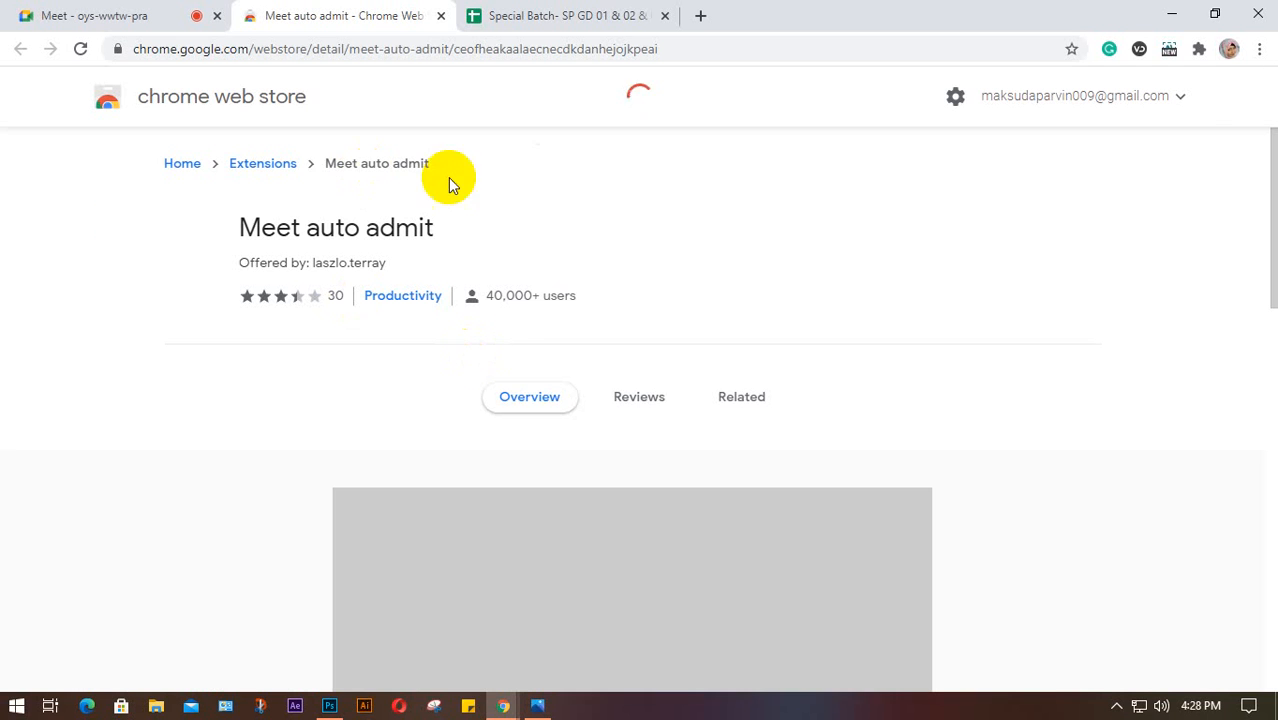
{"action": "left_click", "coordinate": [442, 18]}
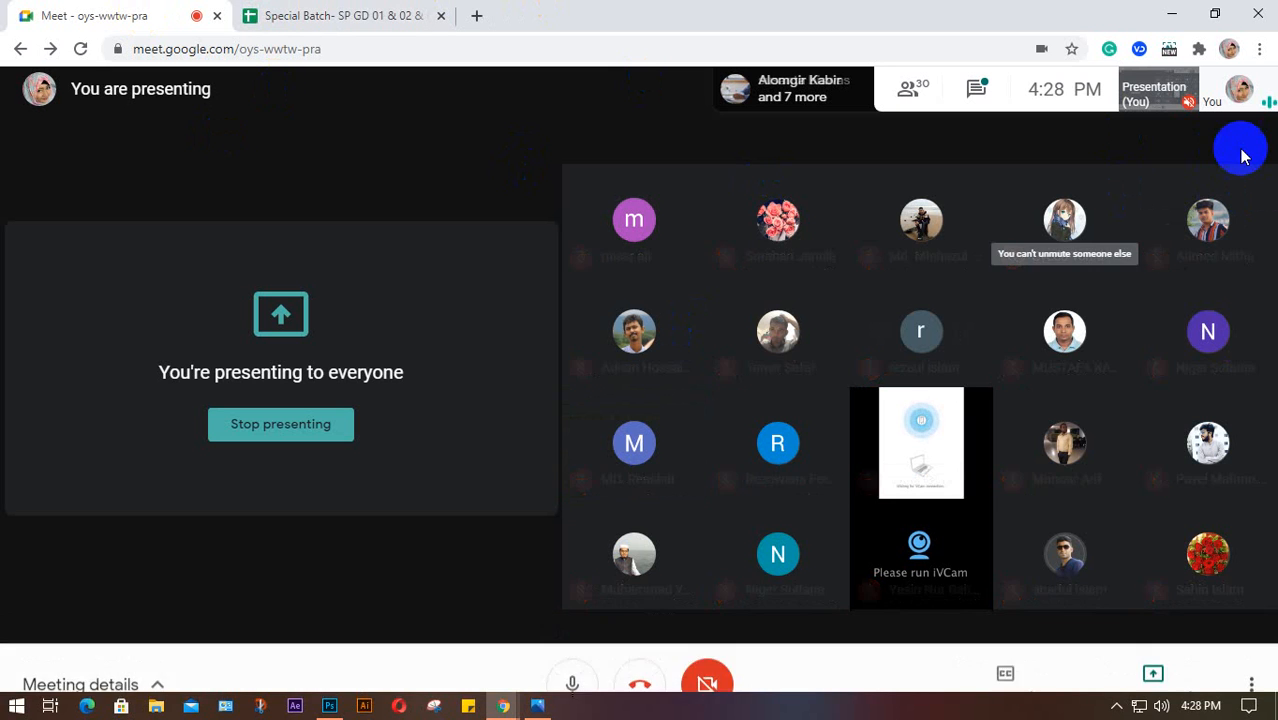
Pin Meet auto admit to the Chrome toolbar from the Extensions menu
{"action": "left_click", "coordinate": [1260, 50]}
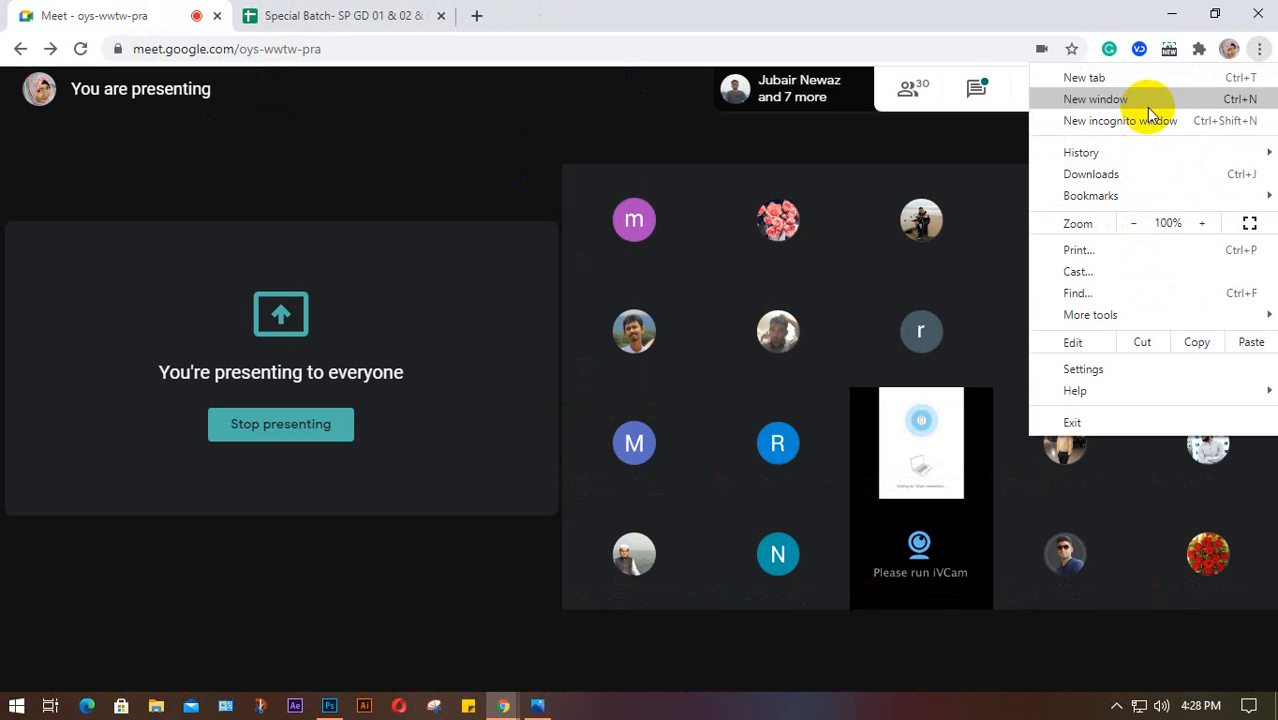
{"action": "mouse_move", "coordinate": [1260, 155]}
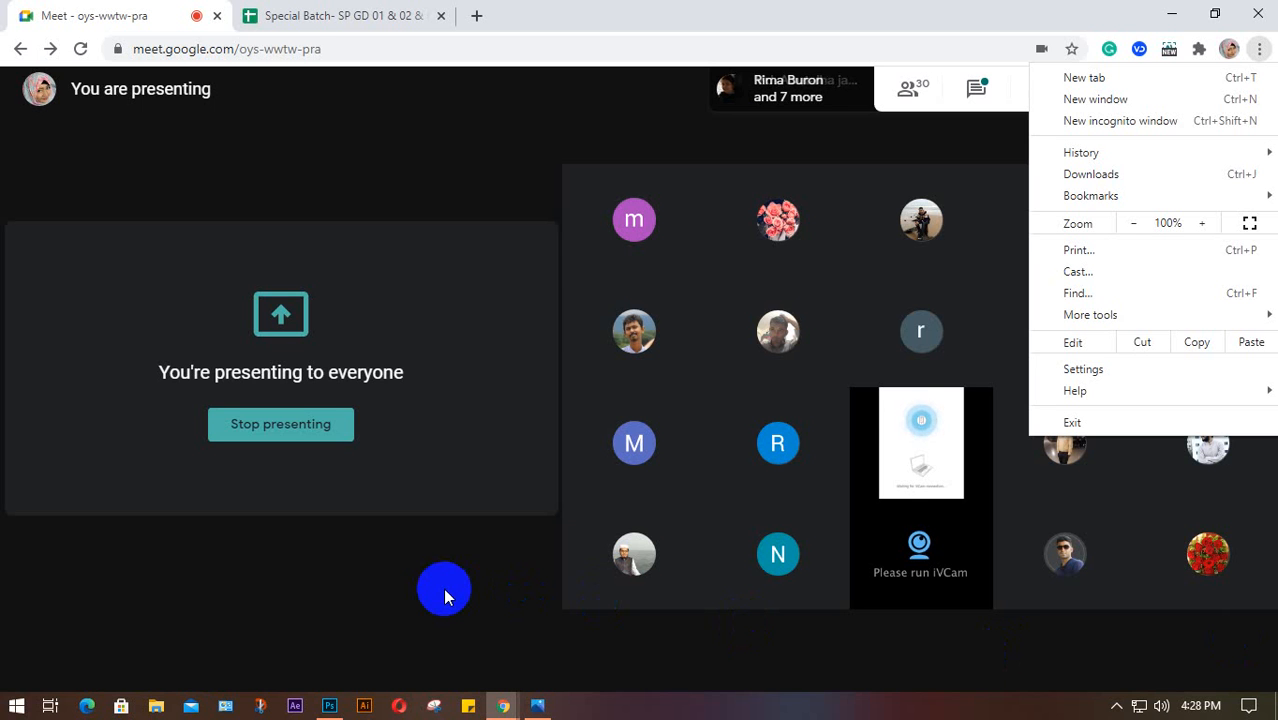
{"action": "left_click", "coordinate": [1200, 50]}
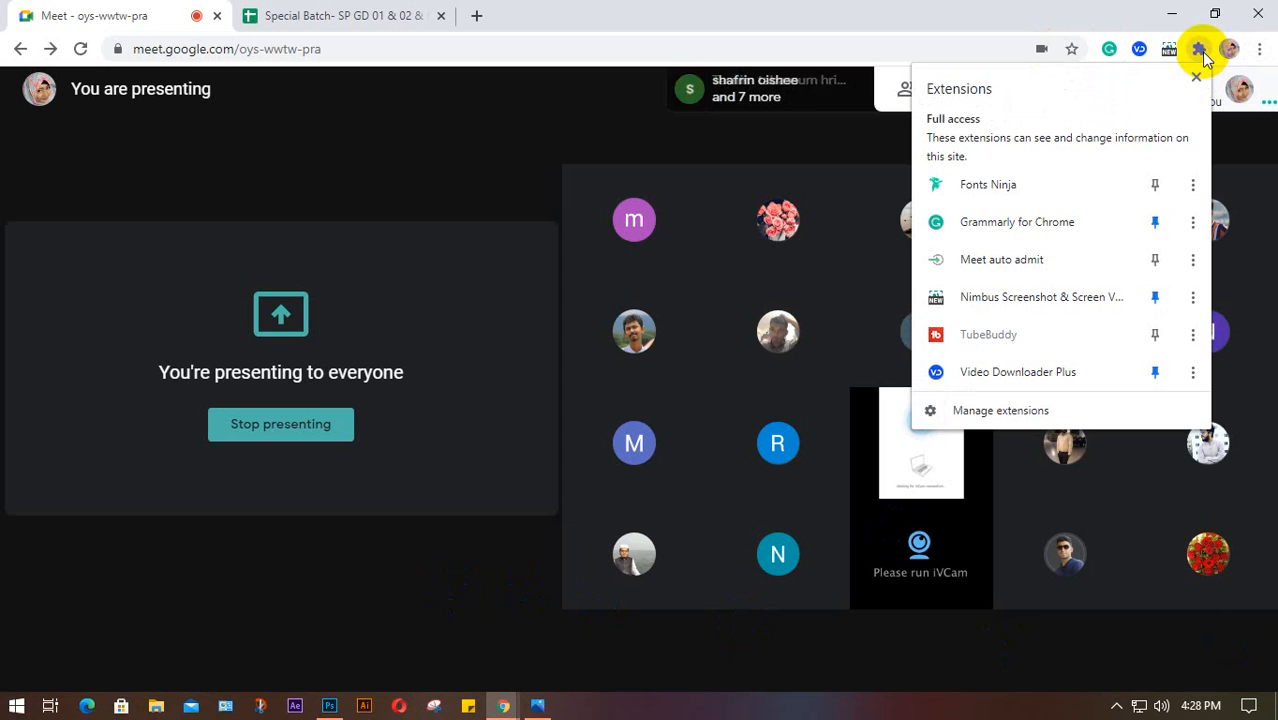
{"action": "left_click", "coordinate": [1157, 262]}
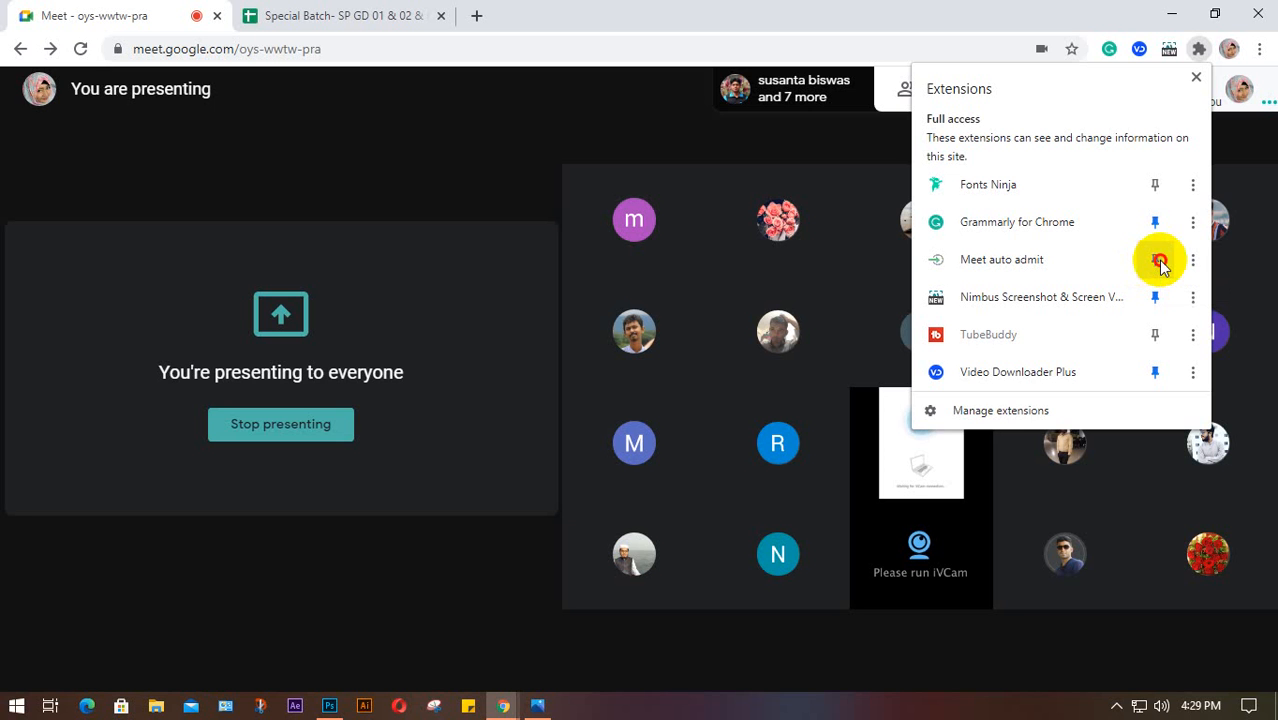
{"action": "left_click", "coordinate": [1198, 78]}
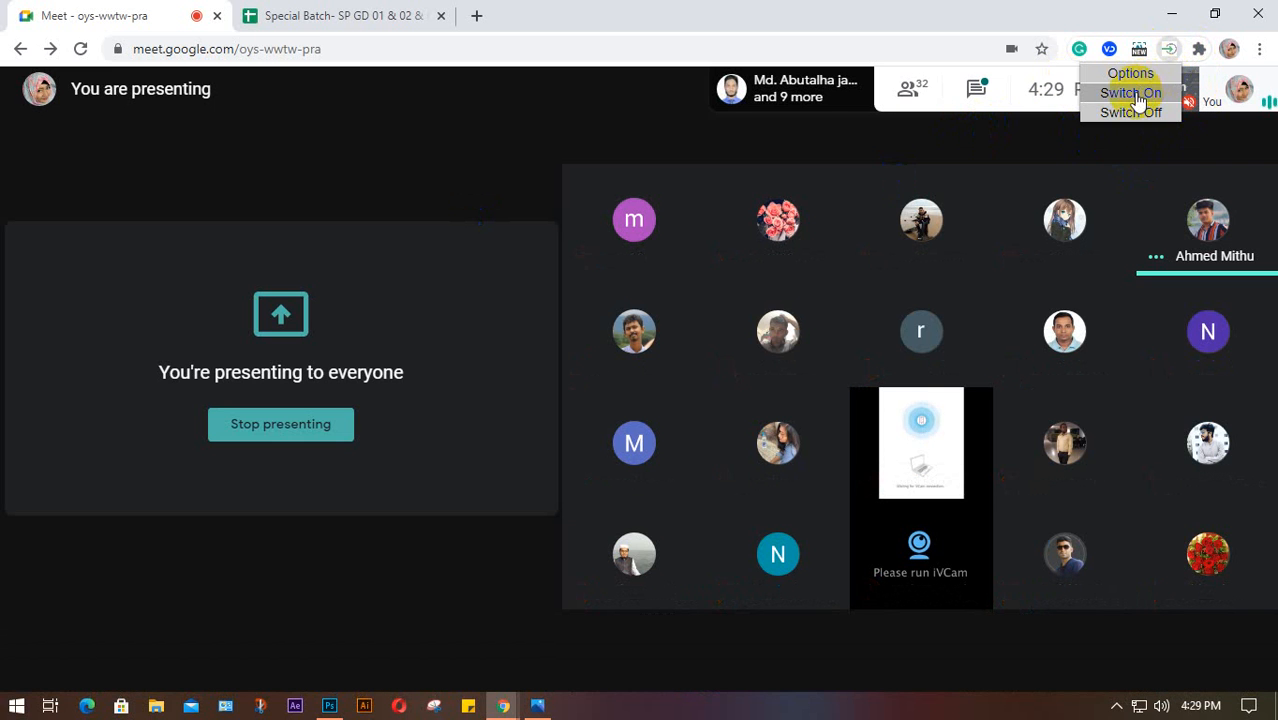
Switch on Meet auto admit from its toolbar icon, then return to Photoshop
{"action": "left_click", "coordinate": [1172, 50]}
{"action": "left_click", "coordinate": [1172, 50]}
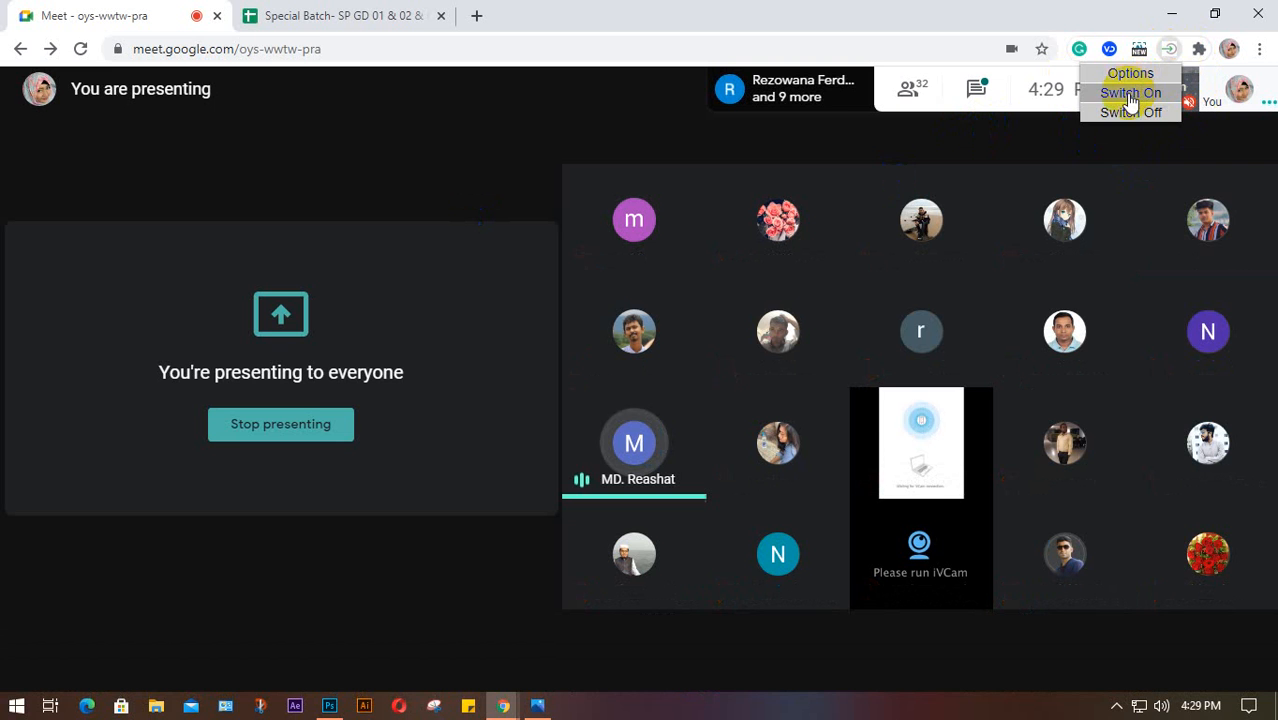
{"action": "left_click", "coordinate": [1130, 95]}
{"action": "left_click", "coordinate": [1168, 48]}
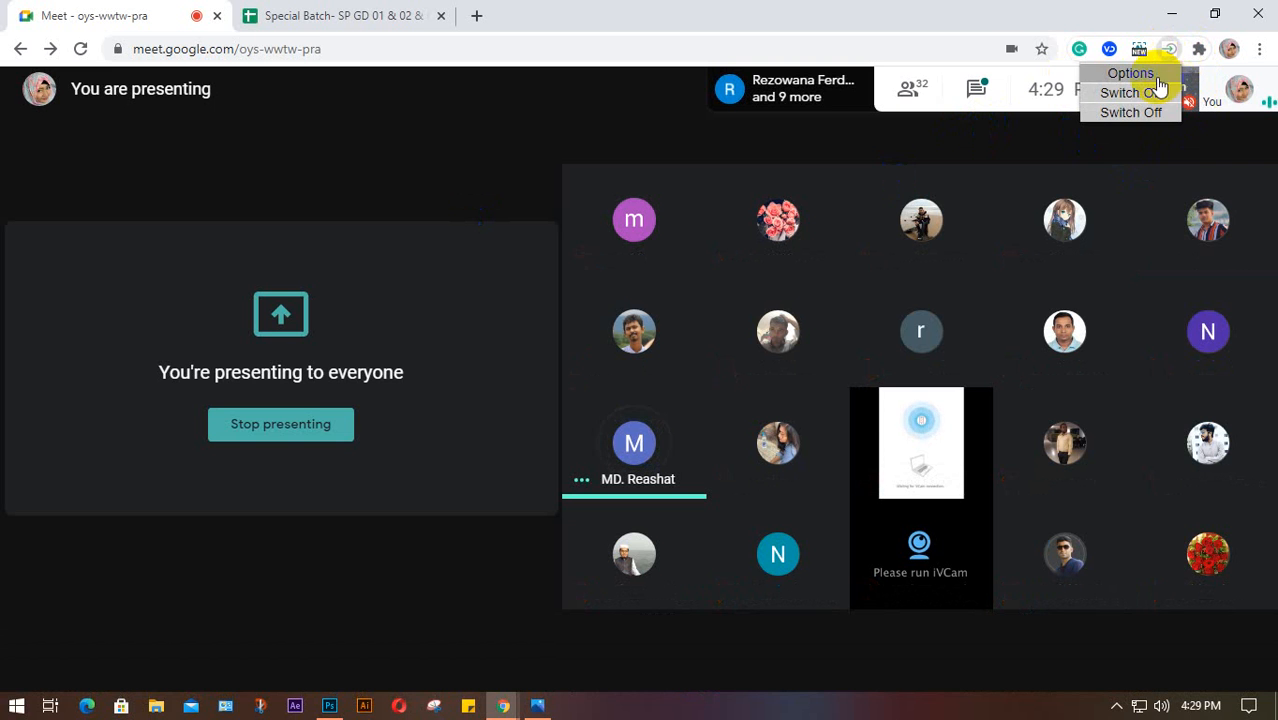
{"action": "left_click", "coordinate": [1140, 93]}
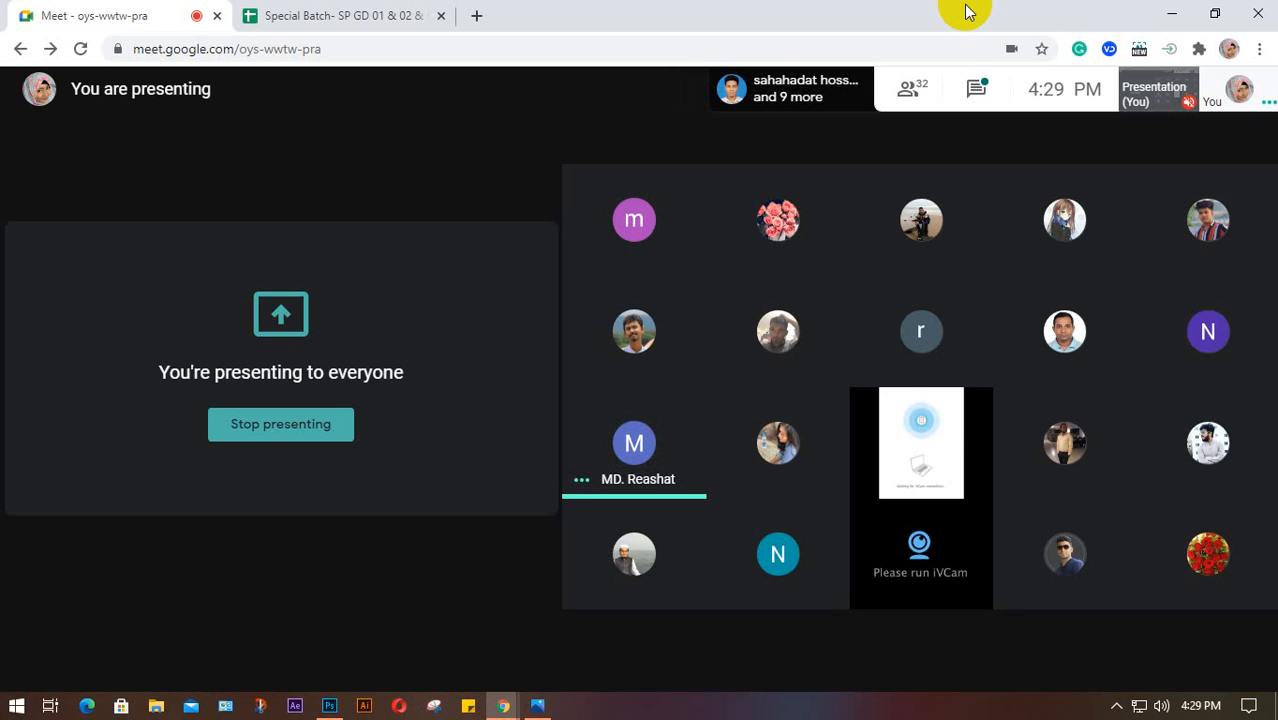
{"action": "left_click", "coordinate": [1117, 706]}
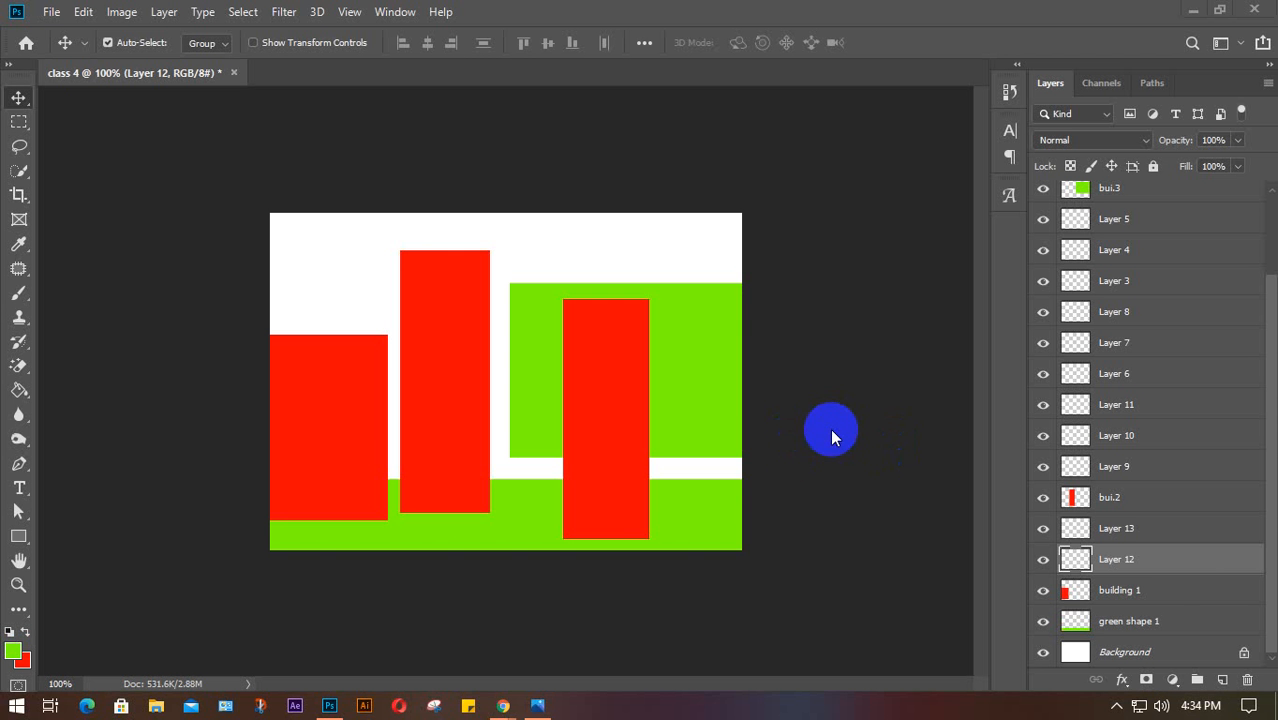
Return to Photoshop and select Layer 10, Layer 6, Layer 8, then Layer 5 individually
{"action": "left_click", "coordinate": [1183, 568]}
{"action": "left_click", "coordinate": [1149, 516]}
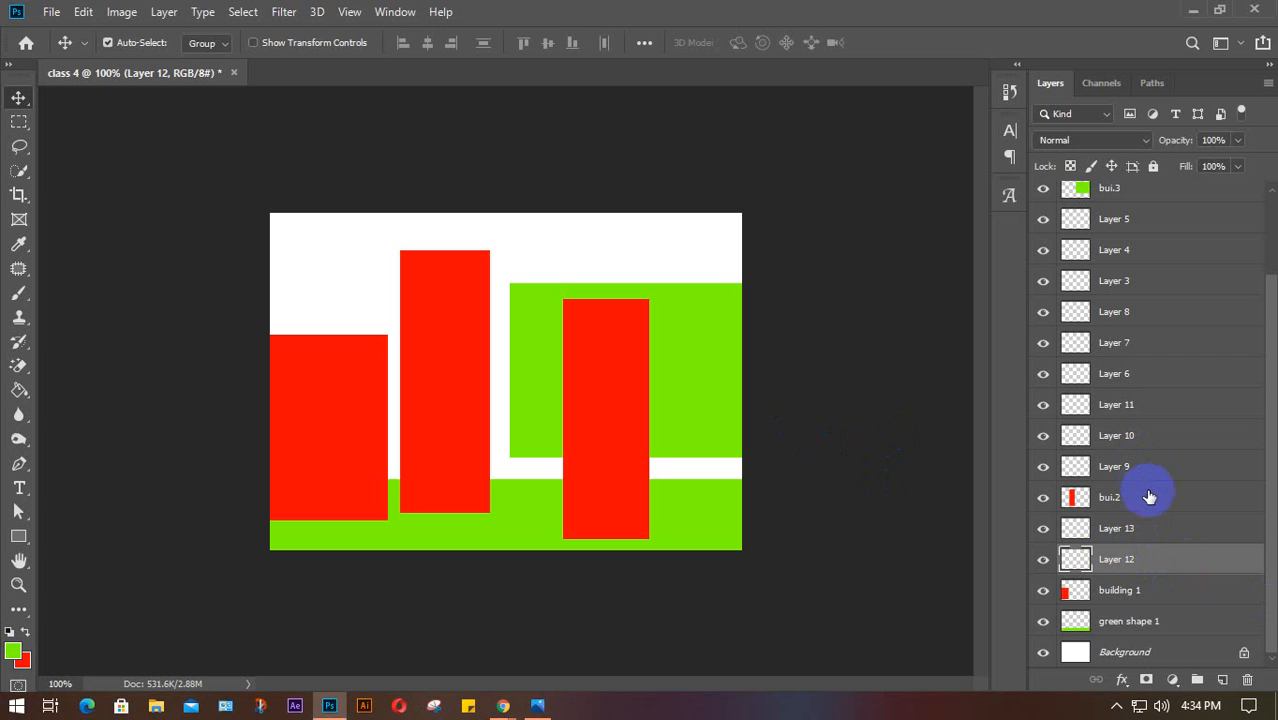
{"action": "left_click", "coordinate": [1168, 434]}
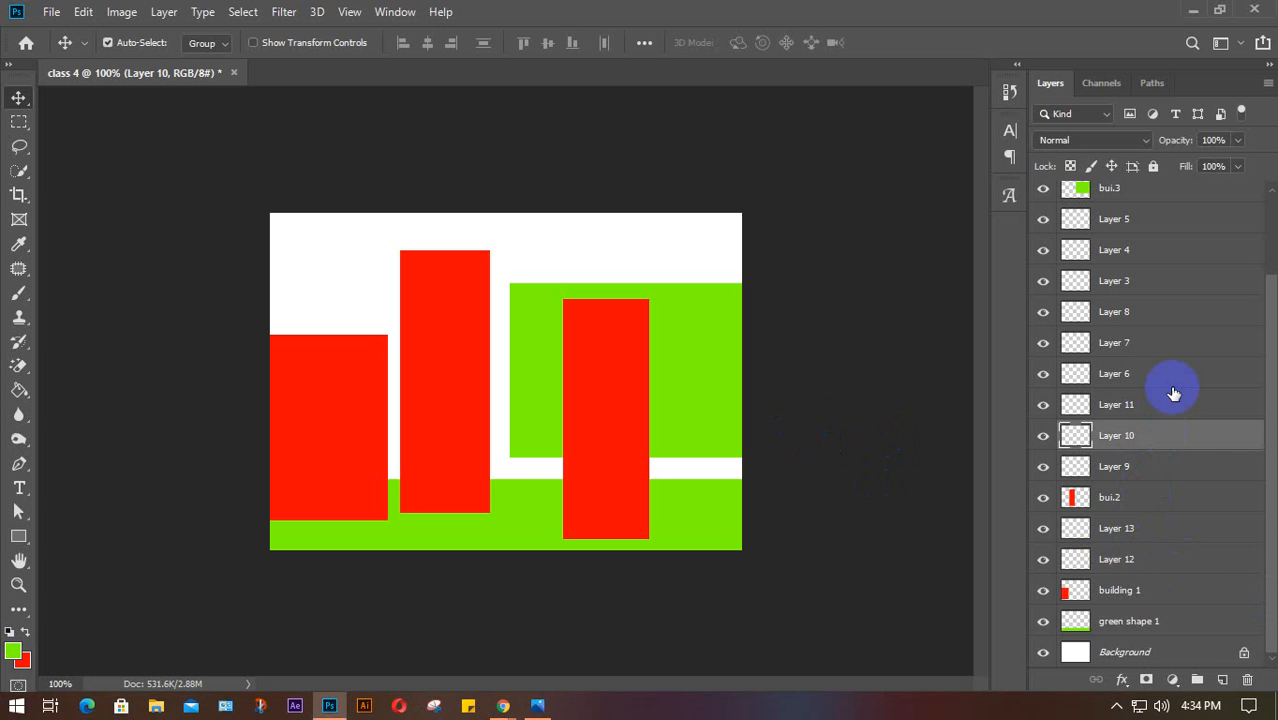
{"action": "left_click", "coordinate": [1180, 372]}
{"action": "left_click", "coordinate": [1185, 312]}
{"action": "left_click", "coordinate": [1162, 222]}
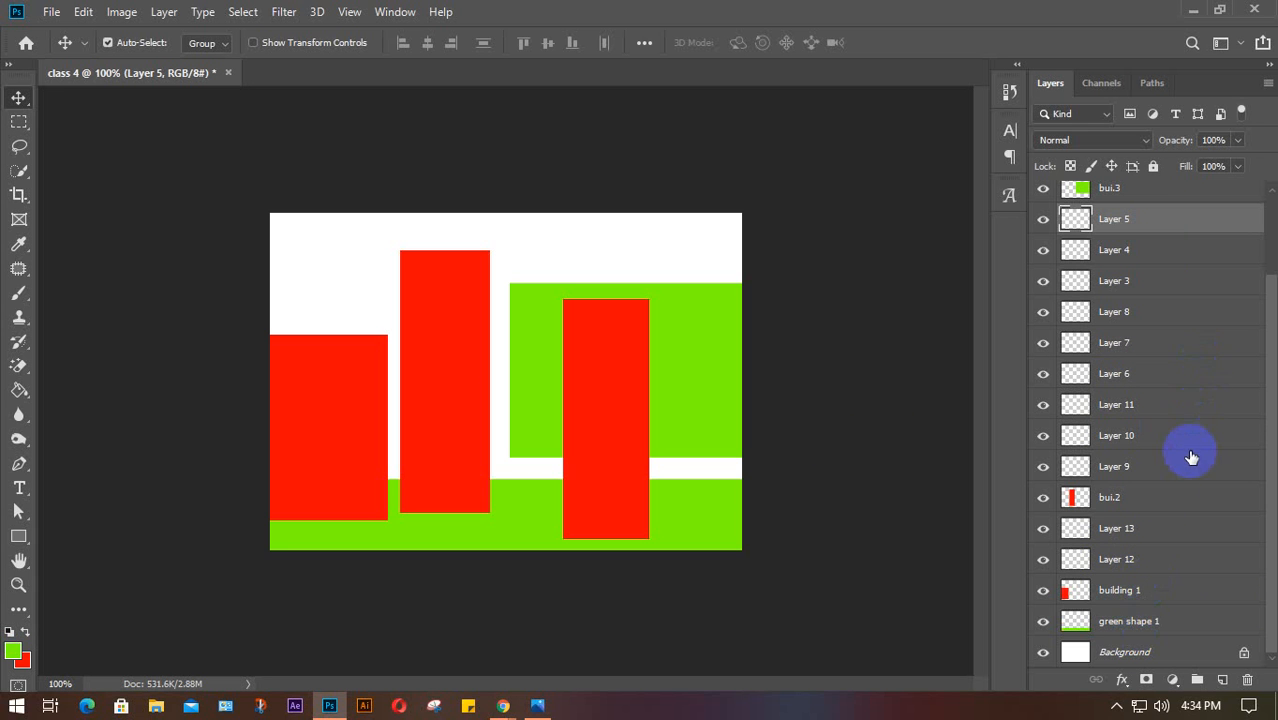
{"action": "scroll", "coordinate": [1191, 457], "scroll_direction": "up", "scroll_amount": 3}
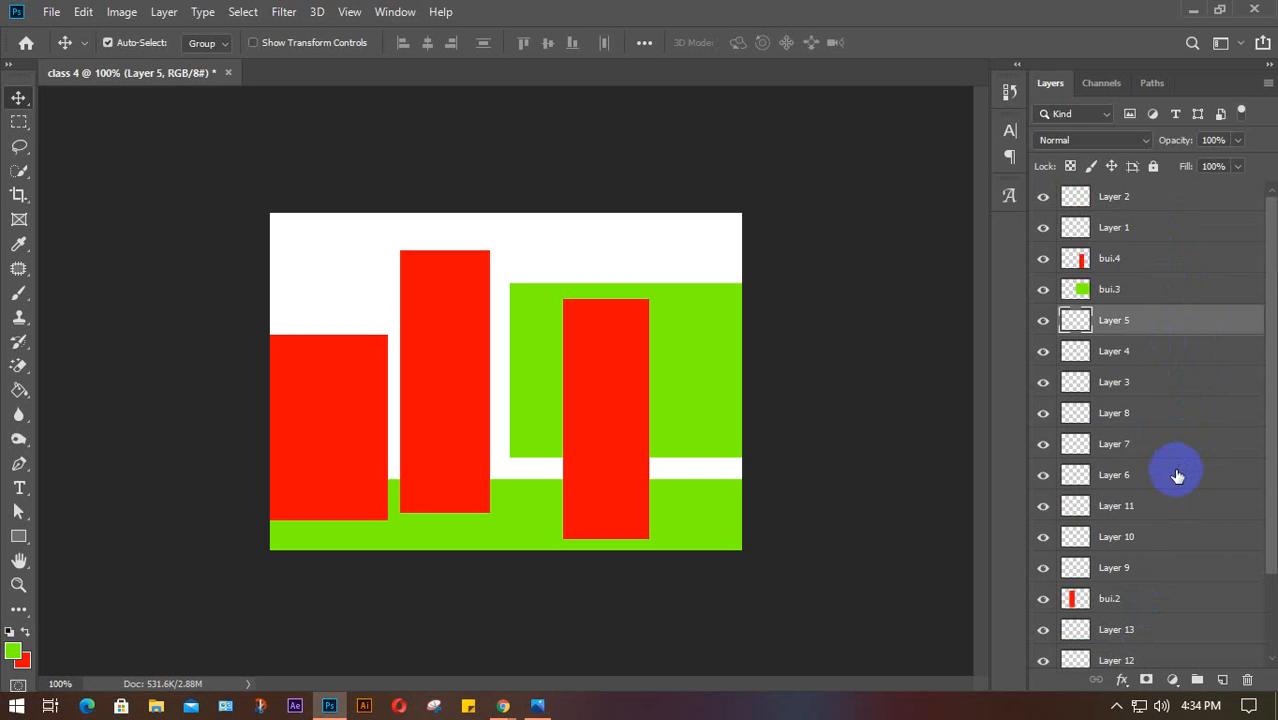
{"action": "scroll", "coordinate": [1177, 474], "scroll_direction": "down", "scroll_amount": 3}
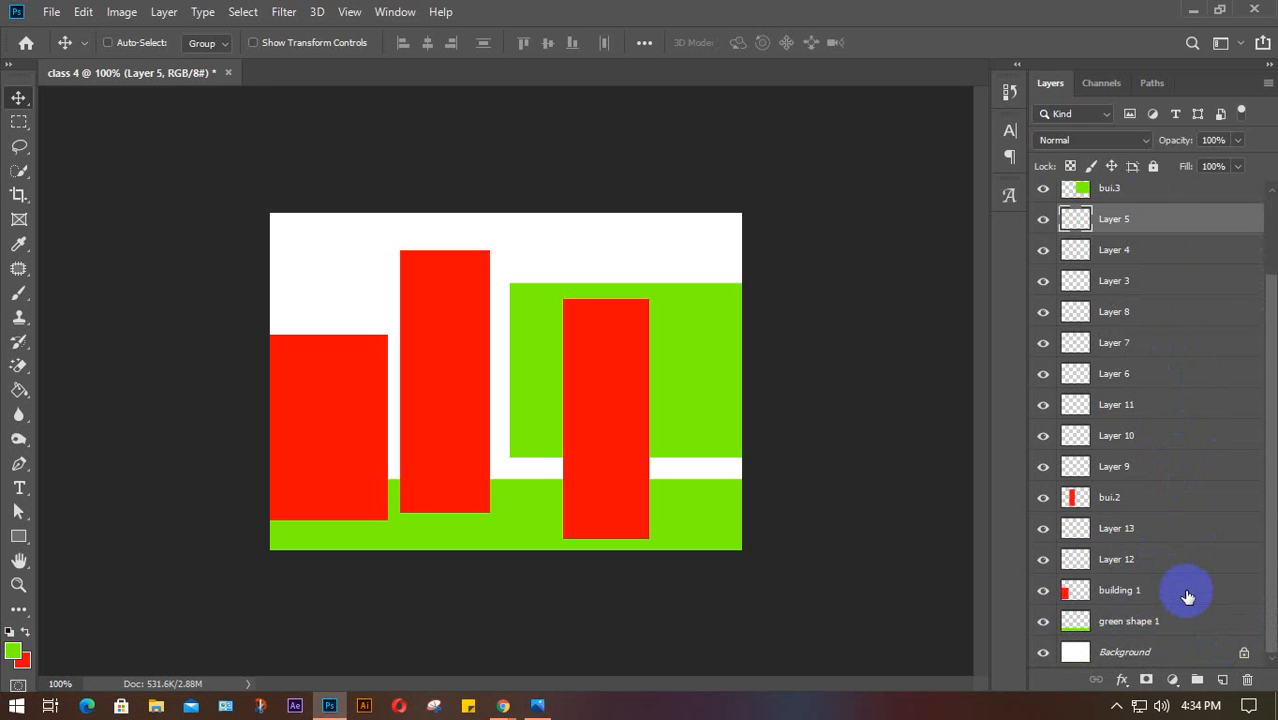
{"action": "left_click", "coordinate": [1182, 590], "text": "ctrl"}
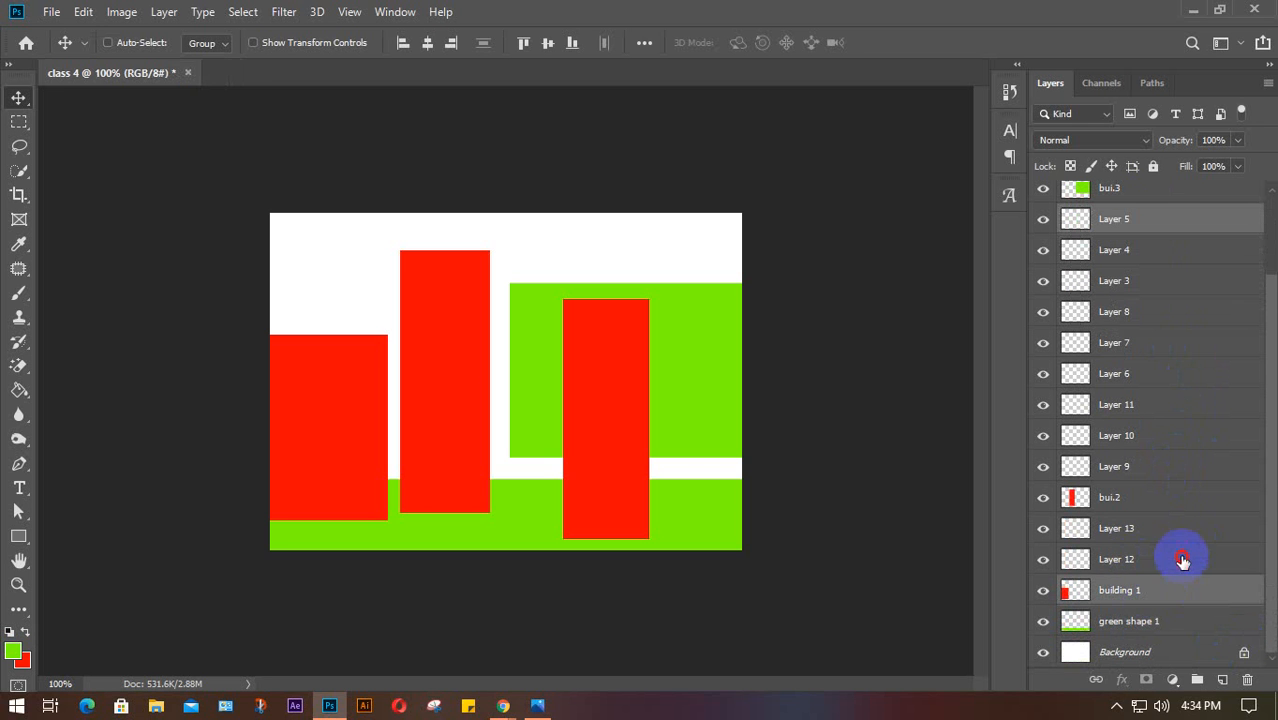
{"action": "left_click", "coordinate": [1186, 558], "text": "ctrl"}
{"action": "left_click", "coordinate": [1180, 433], "text": "ctrl"}
{"action": "left_click", "coordinate": [1157, 291], "text": "ctrl"}
{"action": "left_click", "coordinate": [1166, 343], "text": "ctrl"}
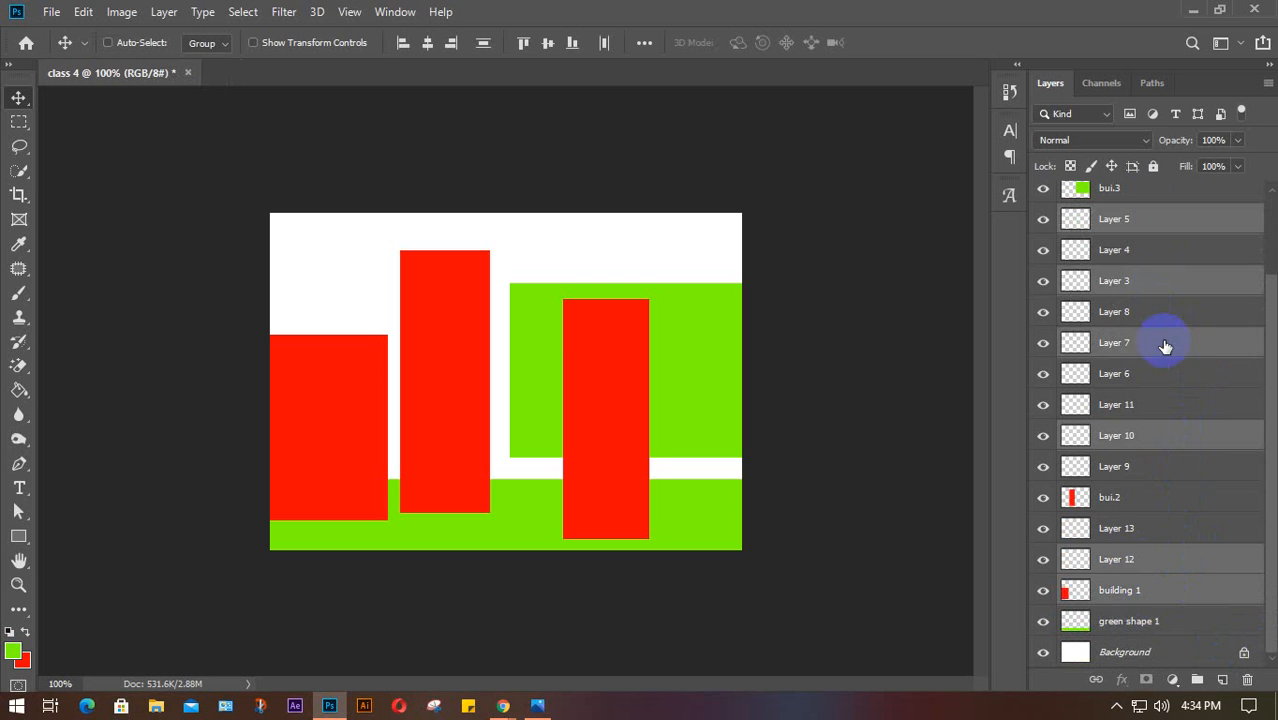
{"action": "scroll", "coordinate": [1166, 340], "scroll_direction": "up", "scroll_amount": 3}
{"action": "left_click", "coordinate": [1152, 207]}
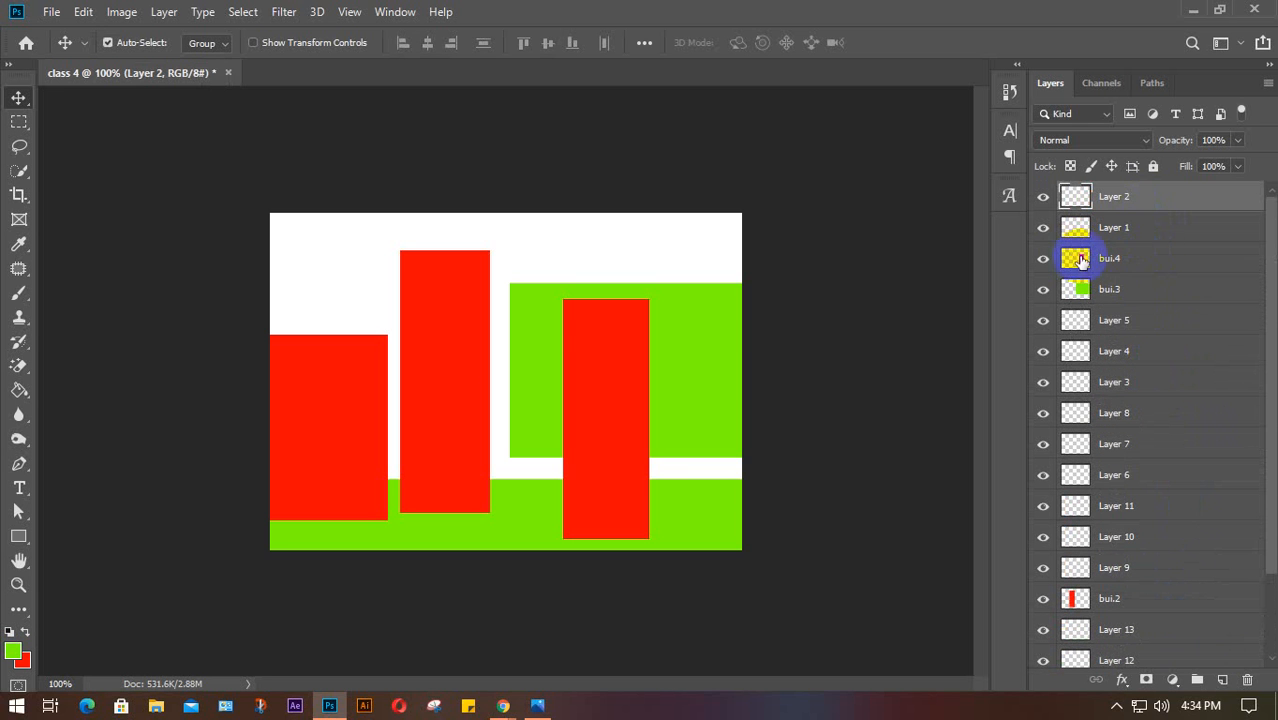
{"action": "left_click", "coordinate": [1152, 321]}
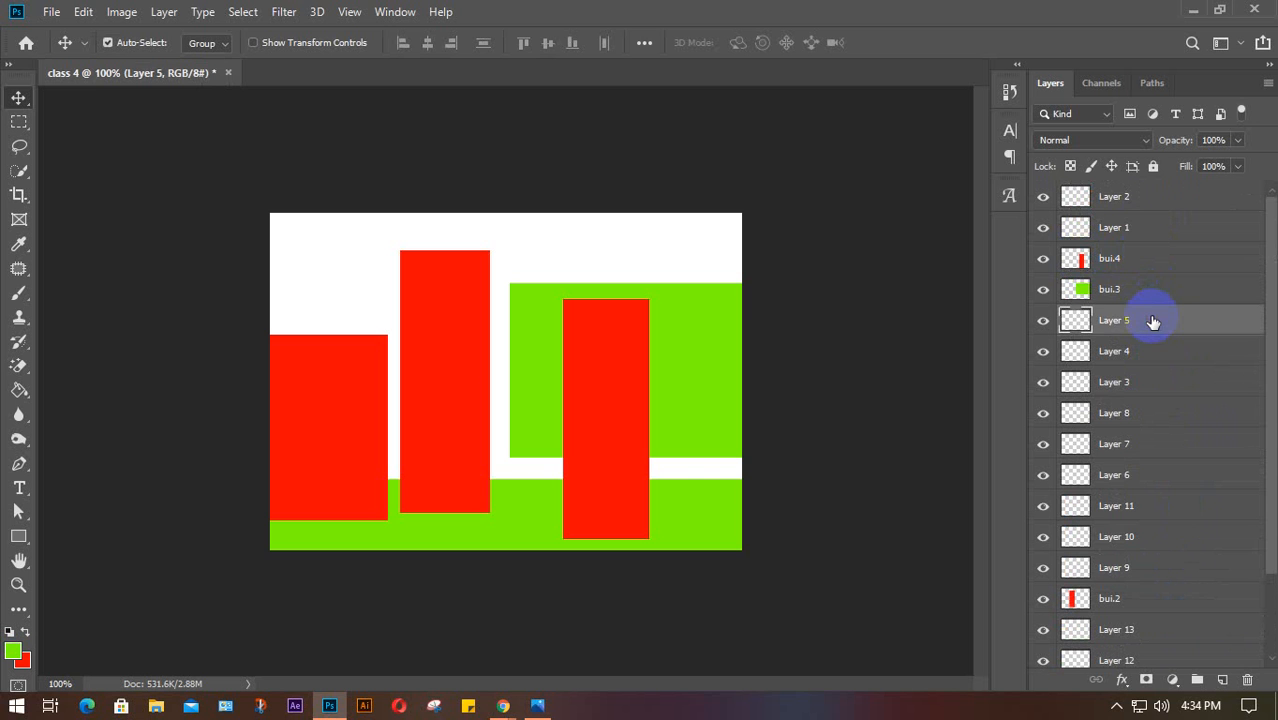
{"action": "left_click", "coordinate": [1168, 536]}
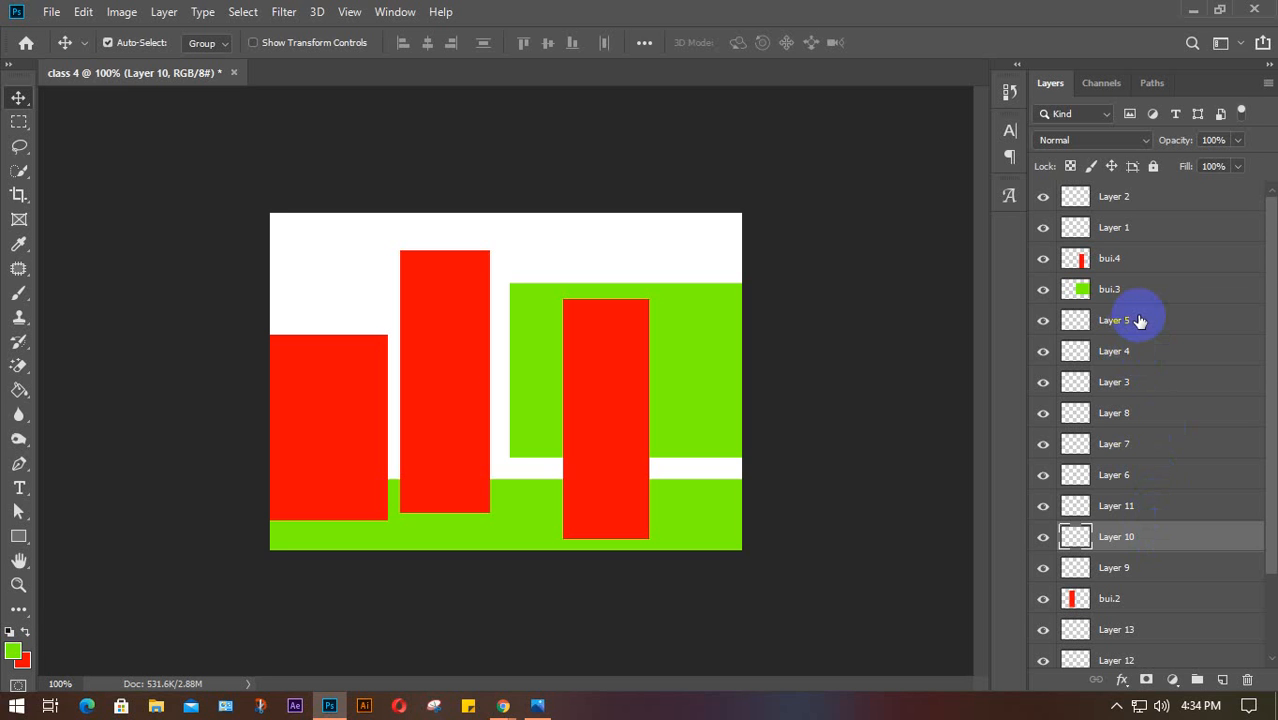
{"action": "left_click", "coordinate": [1166, 318], "text": "ctrl"}
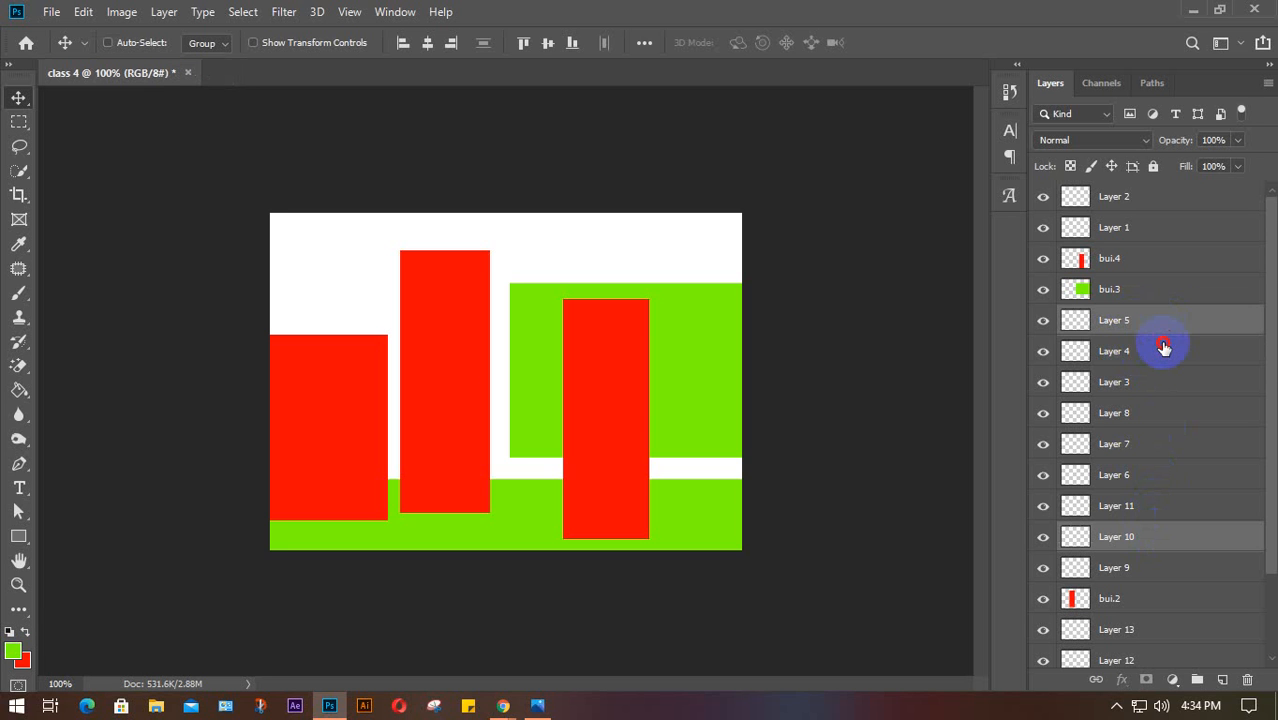
{"action": "left_click", "coordinate": [1162, 350], "text": "ctrl"}
{"action": "left_click", "coordinate": [1165, 351], "text": "ctrl"}
{"action": "left_click", "coordinate": [1172, 413], "text": "ctrl"}
{"action": "left_click", "coordinate": [1176, 444], "text": "ctrl"}
{"action": "left_click", "coordinate": [1170, 378], "text": "ctrl"}
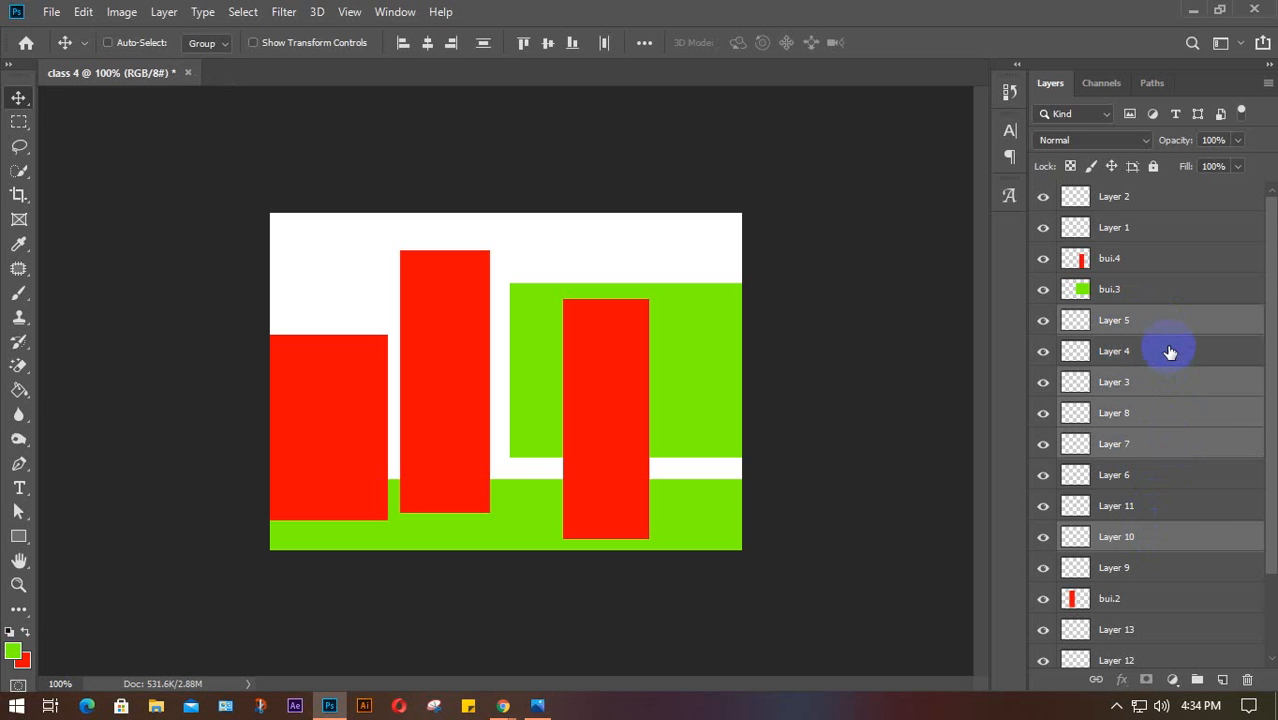
{"action": "left_click", "coordinate": [1167, 350], "text": "ctrl"}
{"action": "left_click", "coordinate": [1166, 262]}
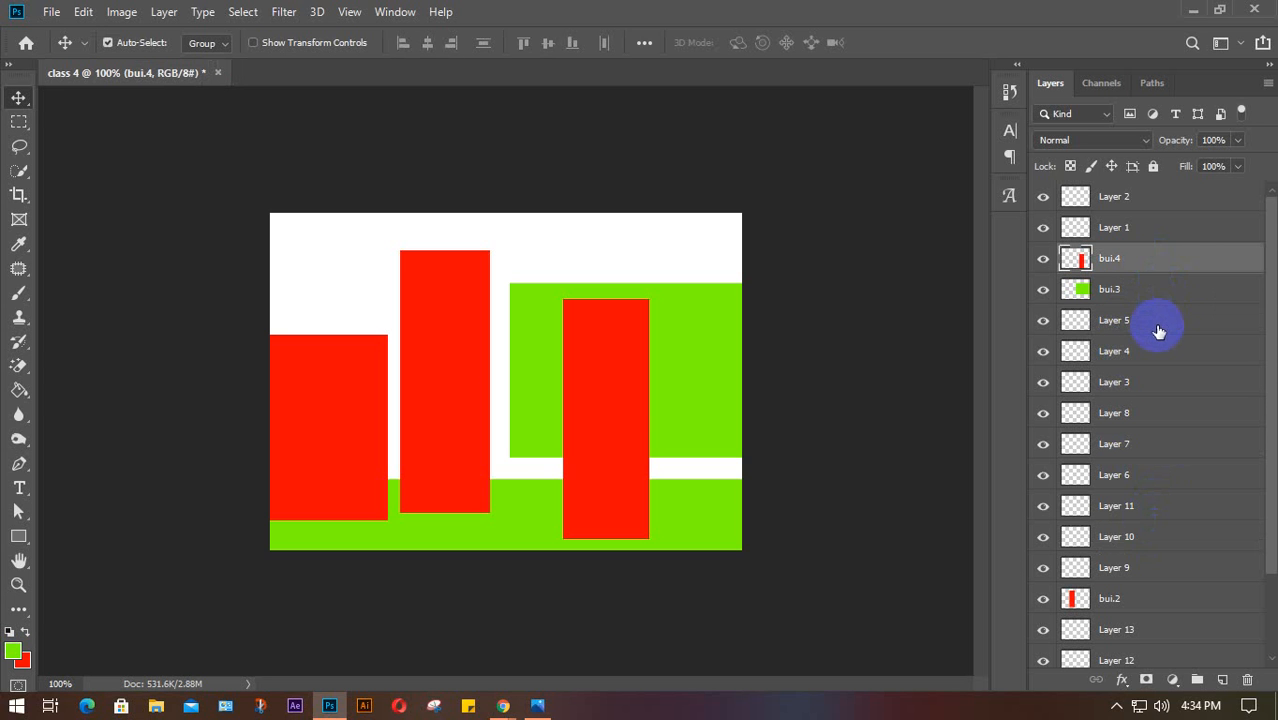
{"action": "left_click", "coordinate": [1164, 320]}
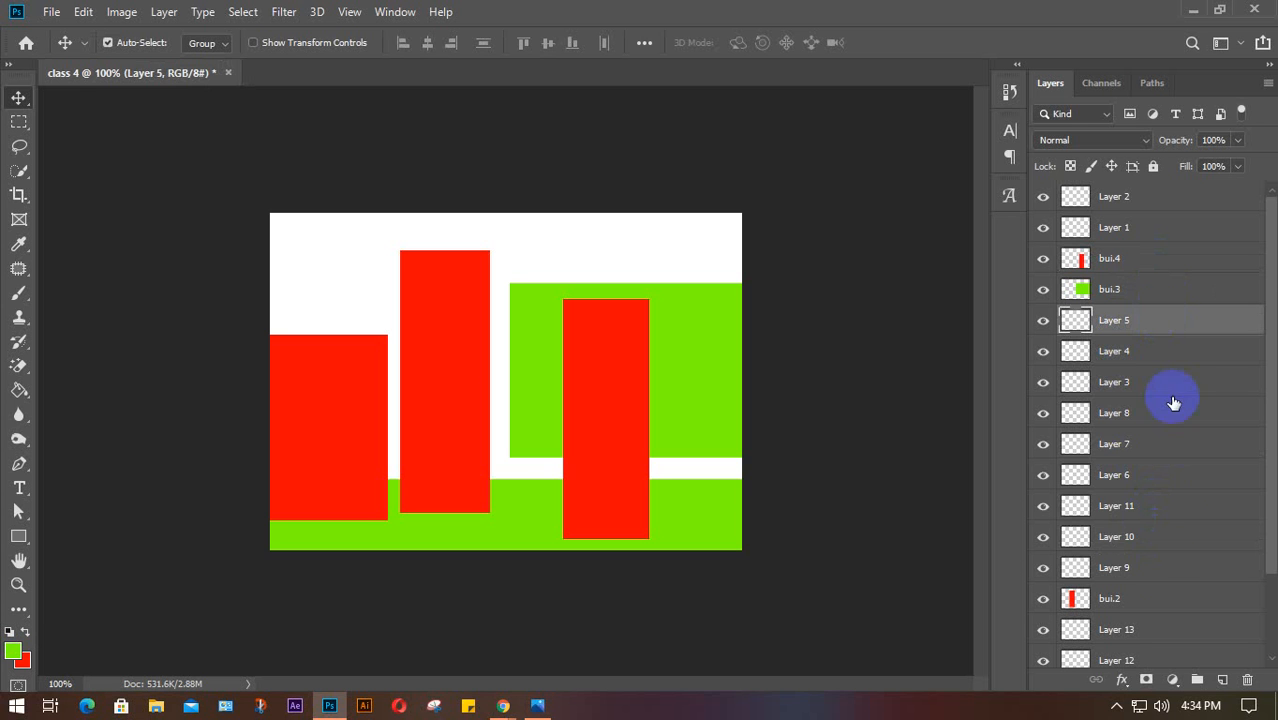
{"action": "left_click", "coordinate": [1162, 570], "text": "shift"}
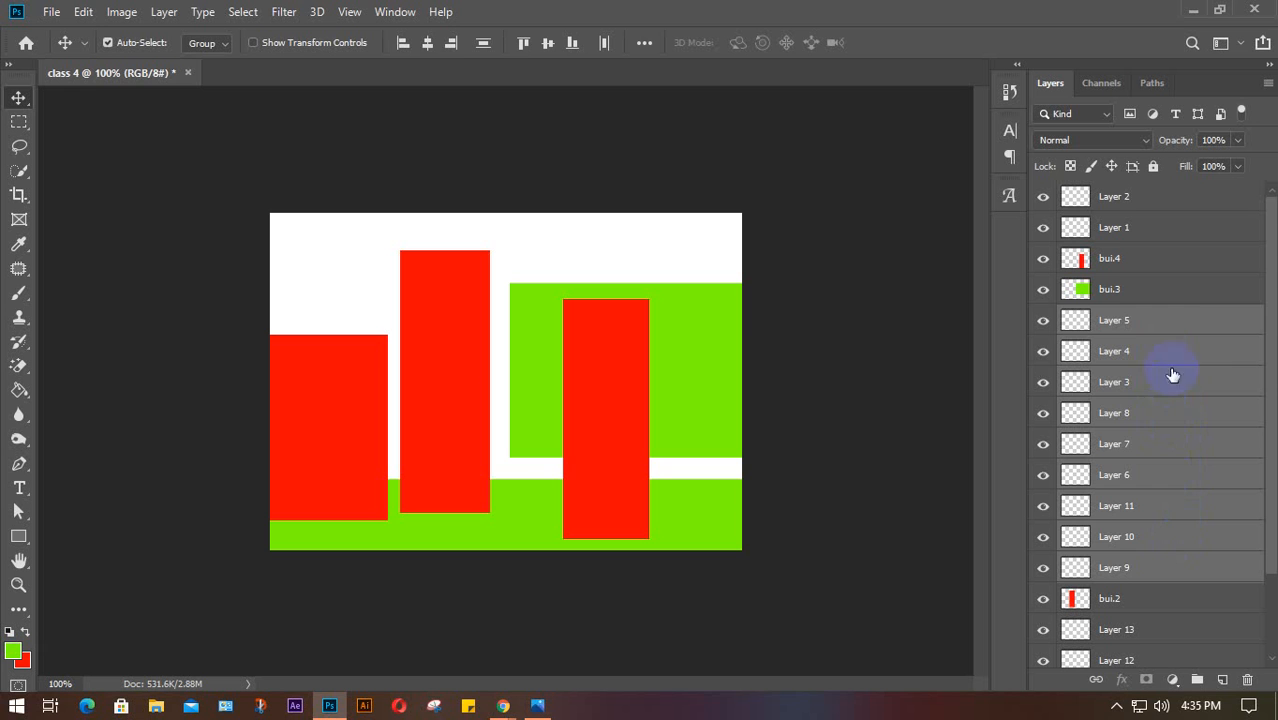
{"action": "left_click", "coordinate": [1165, 267]}
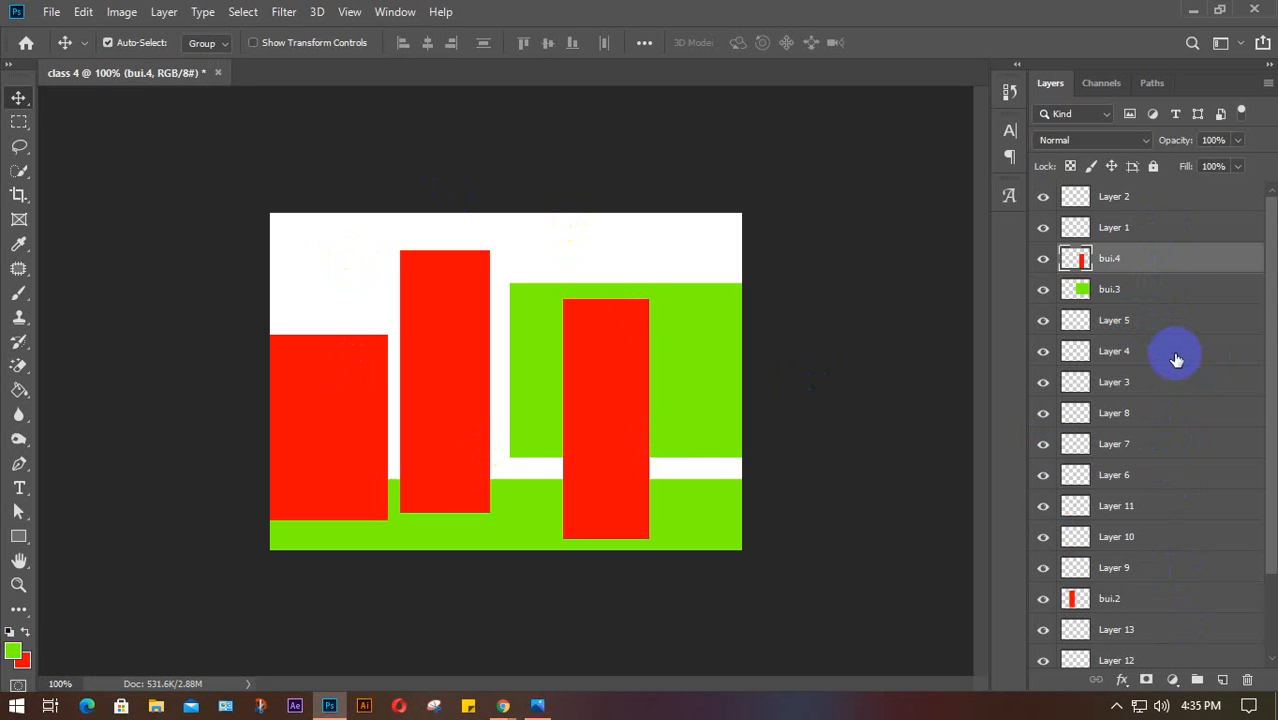
{"action": "left_click", "coordinate": [1155, 229]}
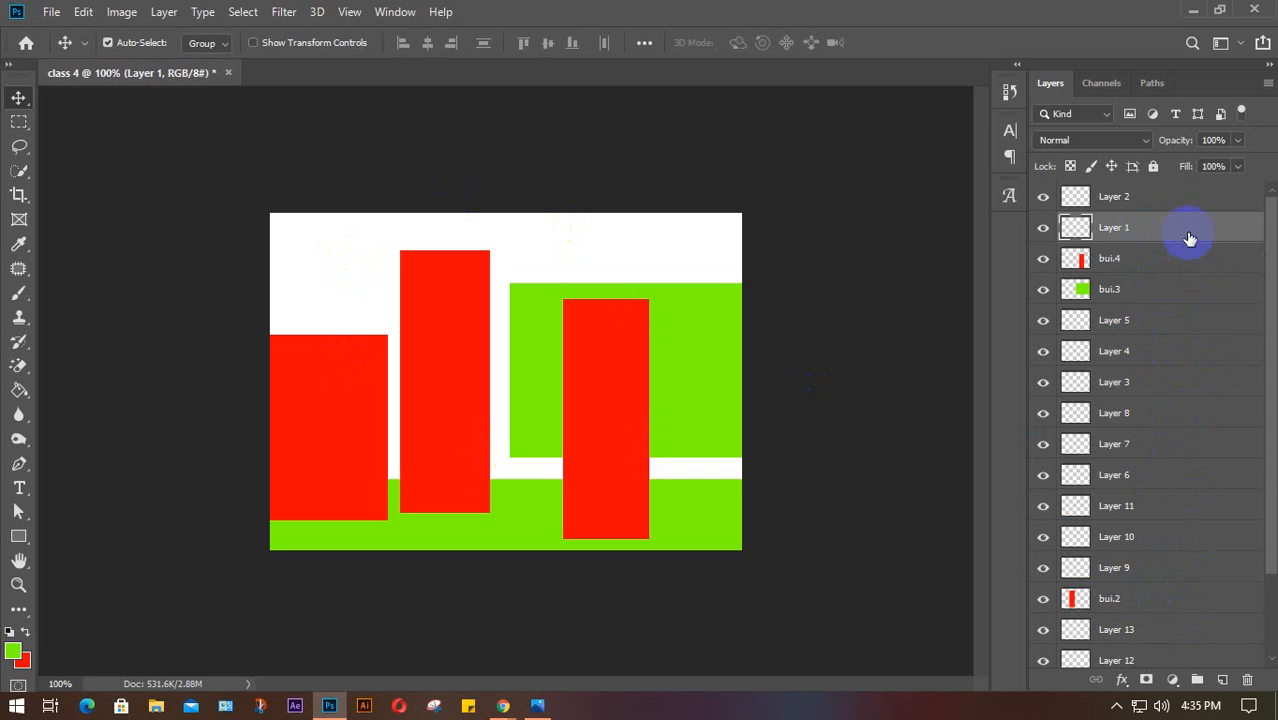
{"action": "left_click", "coordinate": [1182, 601], "text": "shift"}
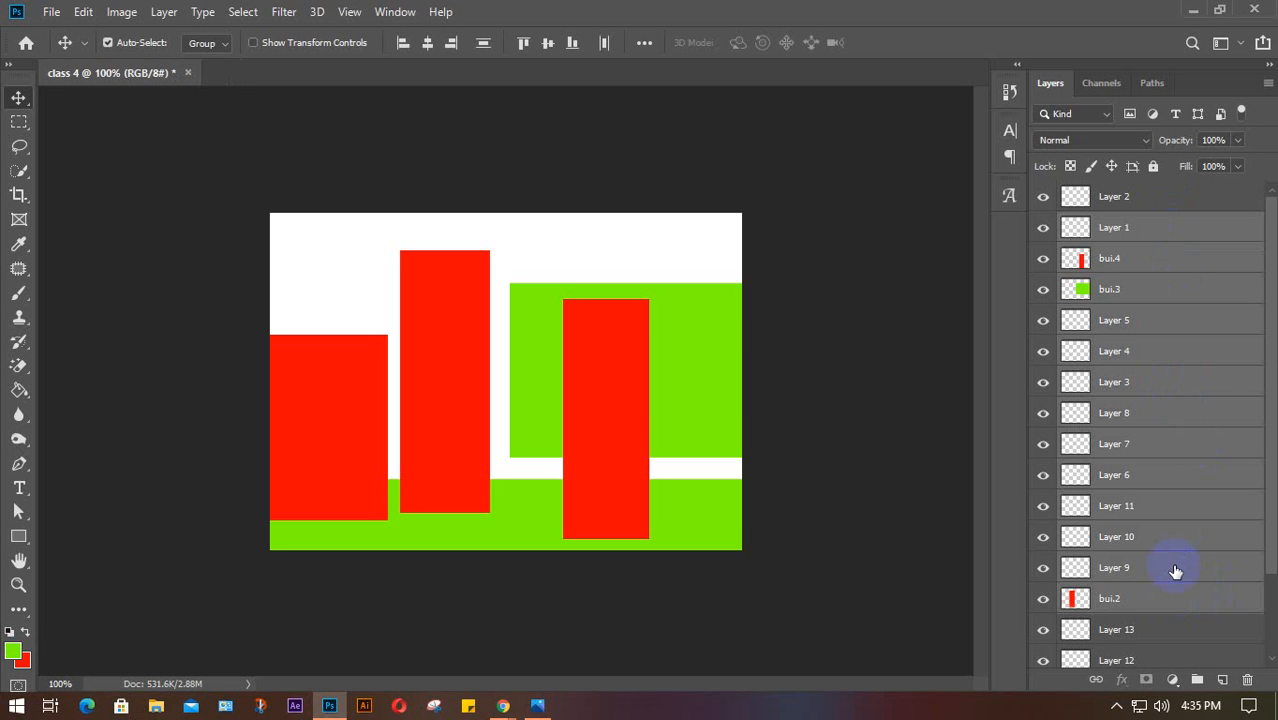
{"action": "left_click", "coordinate": [1176, 571]}
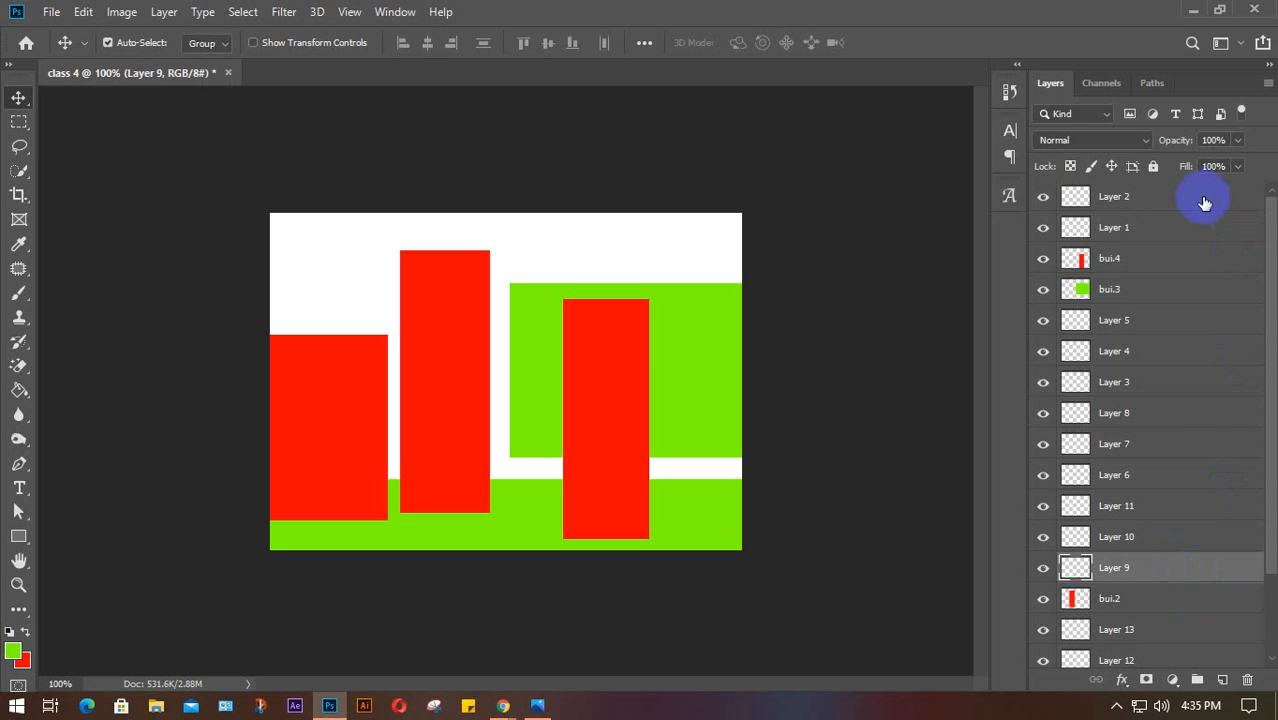
{"action": "scroll", "coordinate": [1218, 462], "scroll_direction": "down", "scroll_amount": 3}
{"action": "scroll", "coordinate": [1190, 580], "scroll_direction": "up", "scroll_amount": 3}
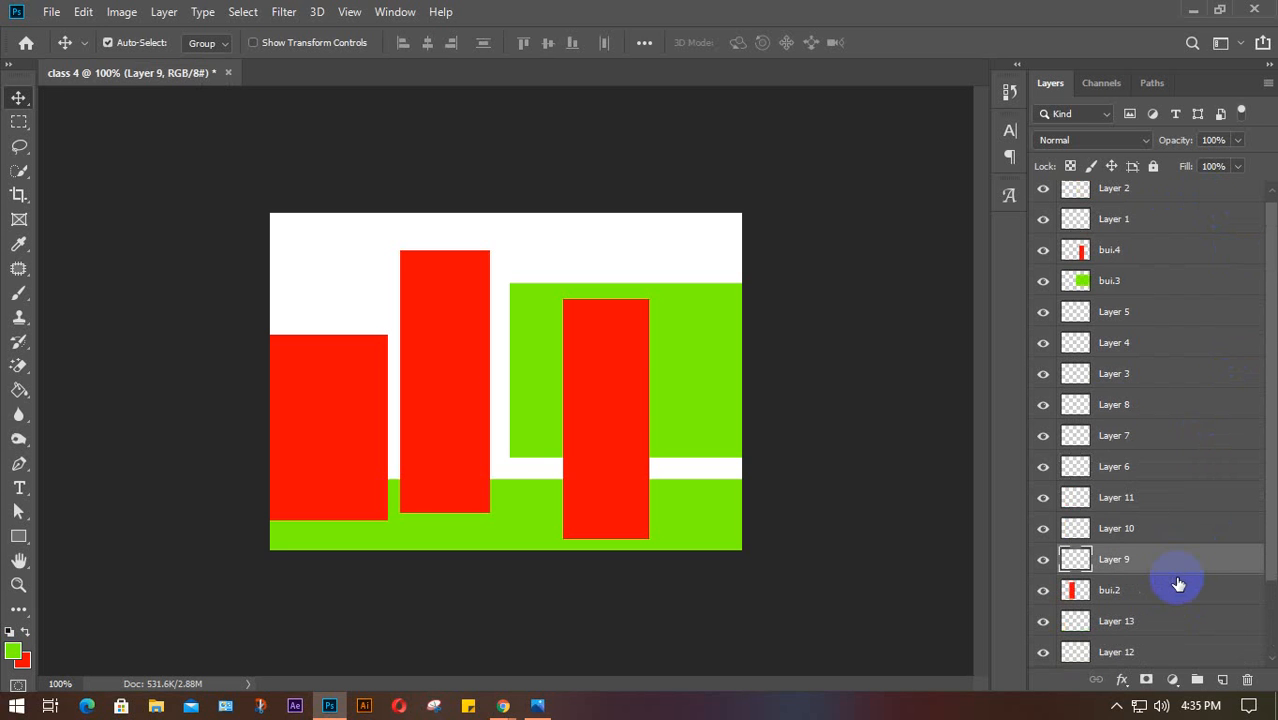
{"action": "left_click", "coordinate": [1162, 342]}
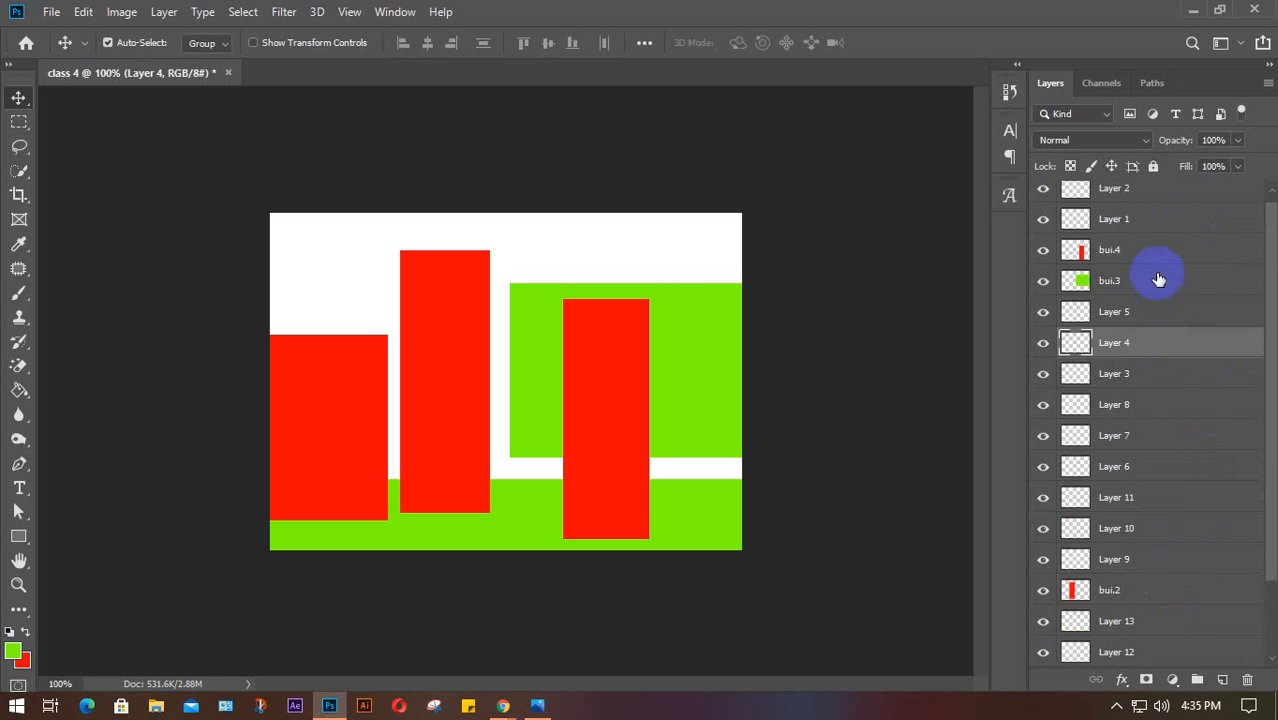
{"action": "left_click", "coordinate": [1152, 280]}
{"action": "left_click", "coordinate": [1145, 218]}
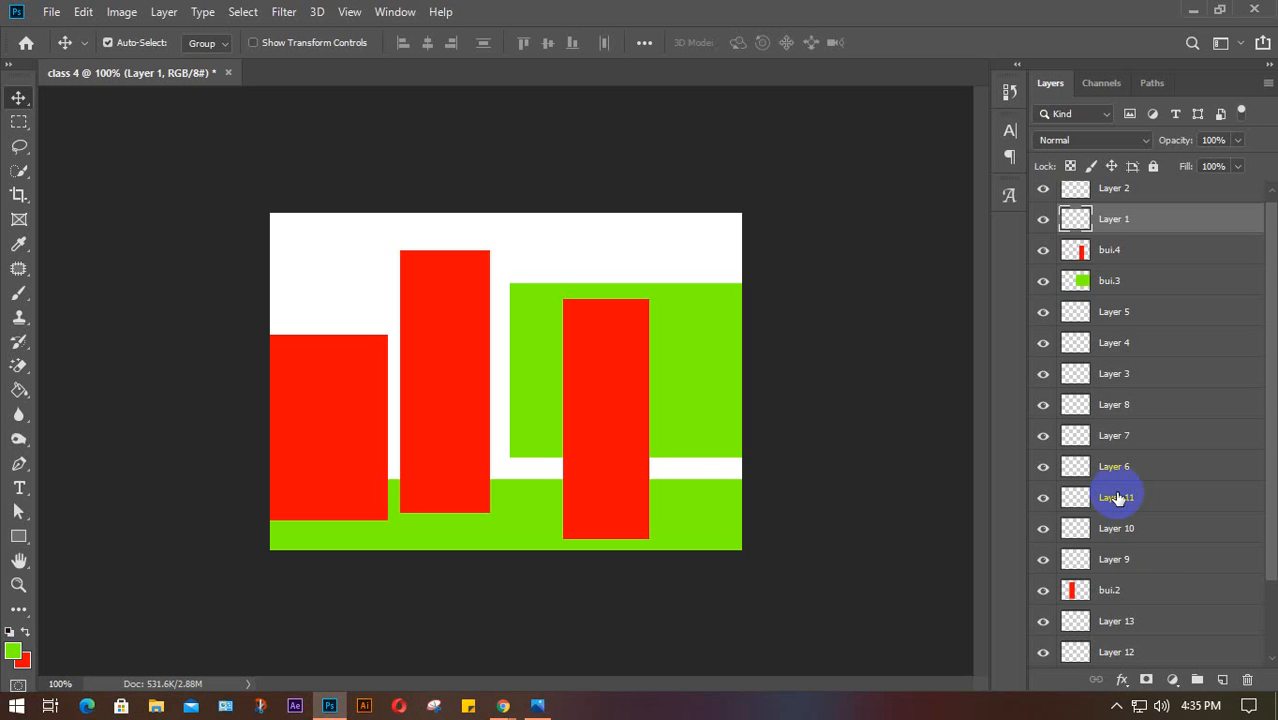
{"action": "left_click", "coordinate": [1152, 556], "text": "ctrl"}
{"action": "left_click", "coordinate": [1170, 433], "text": "ctrl"}
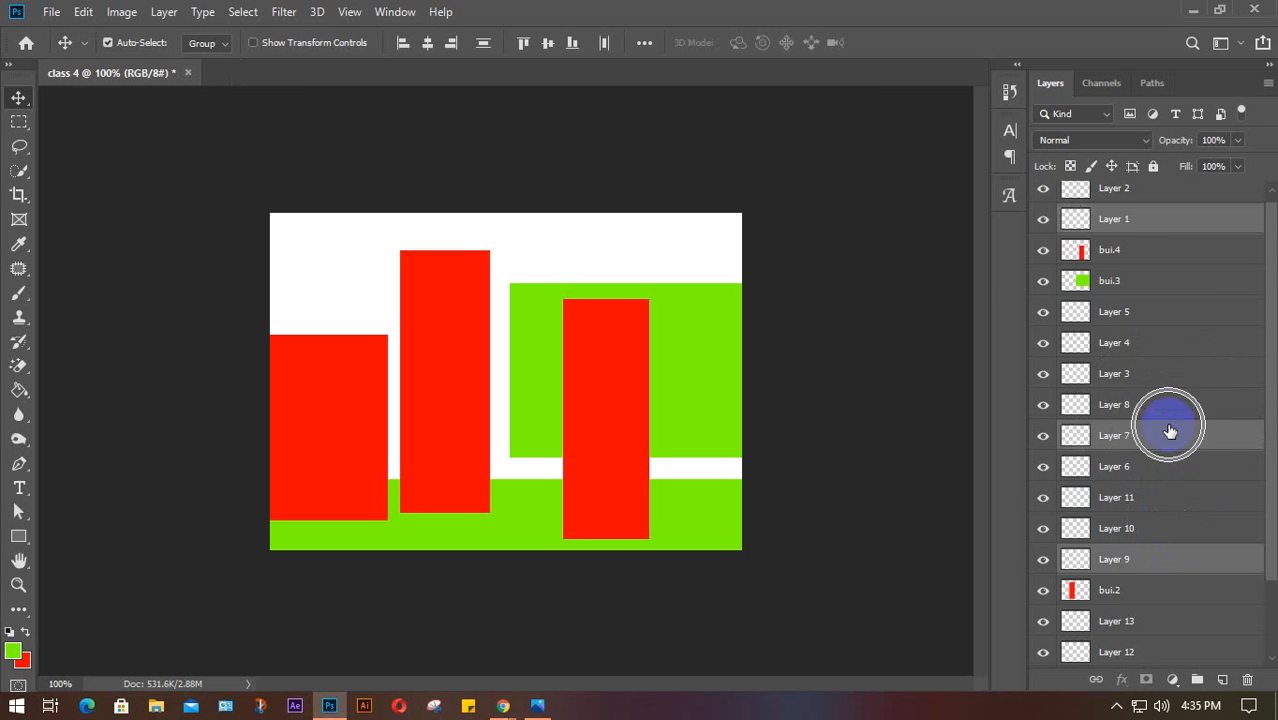
{"action": "left_click", "coordinate": [1161, 252]}
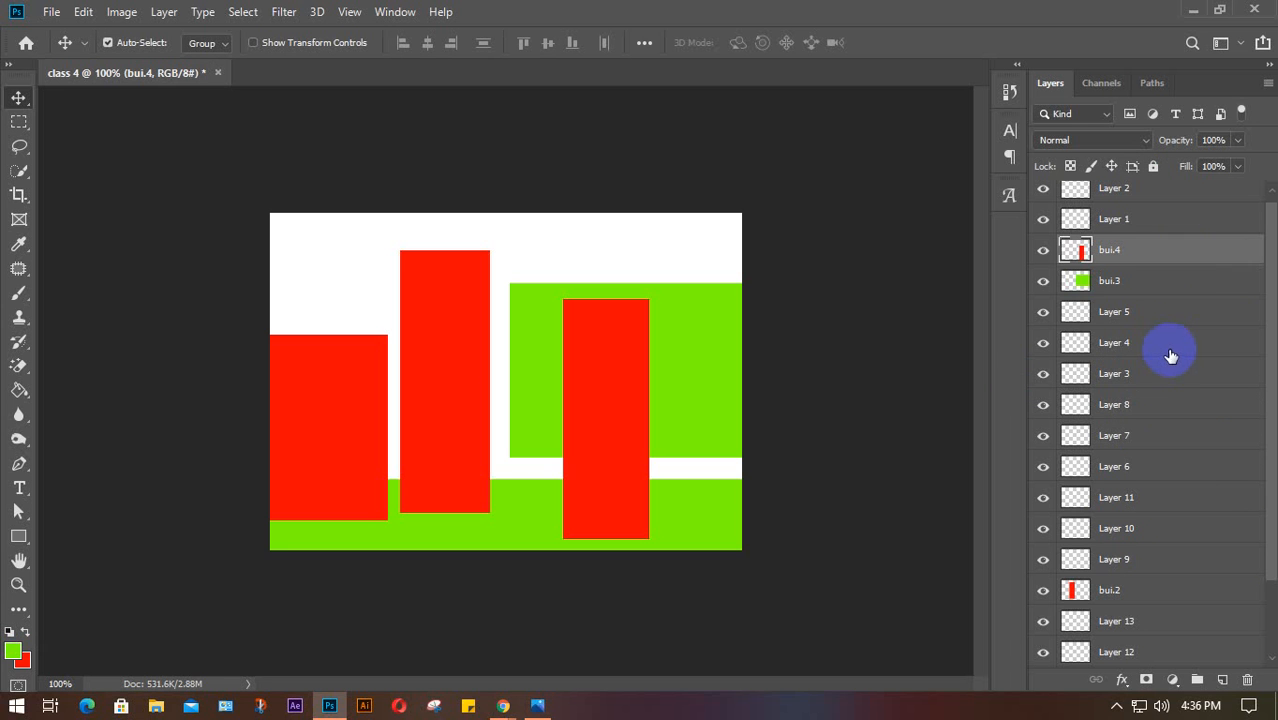
Delete the empty Layers 5, 4, 10, 3, 8 and 7
{"action": "left_click", "coordinate": [1141, 317]}
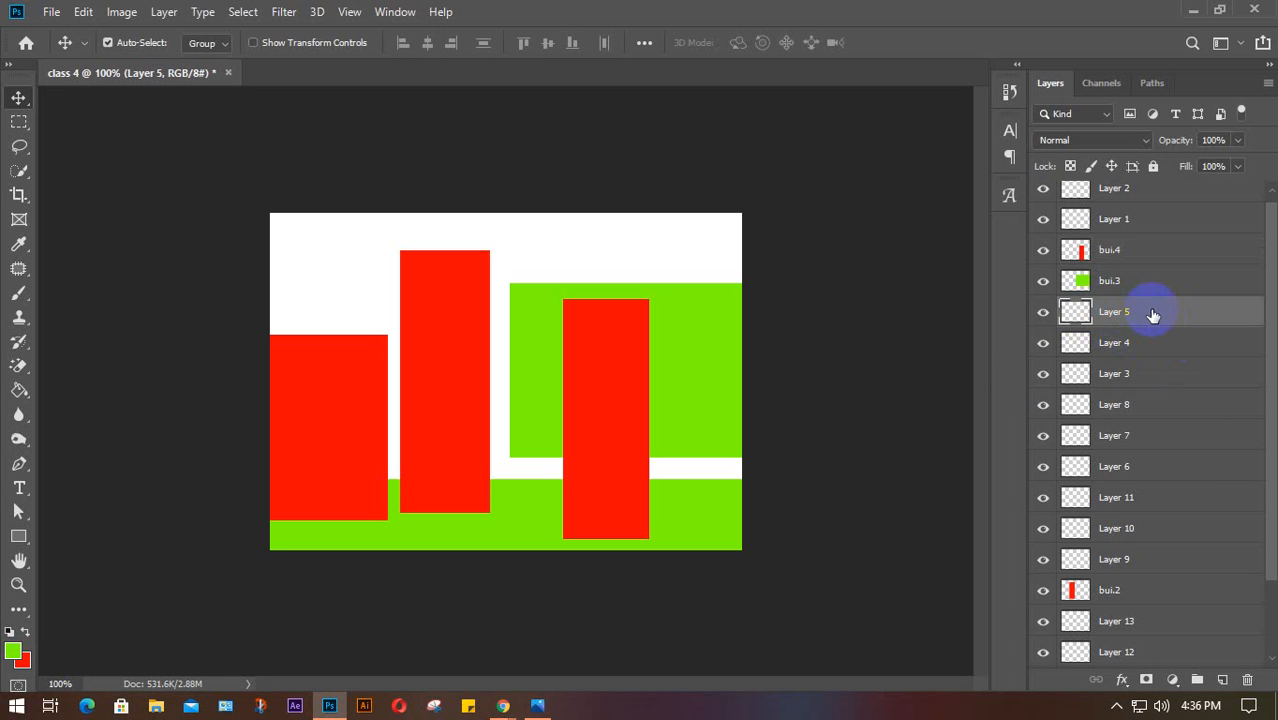
{"action": "left_click", "coordinate": [1248, 680]}
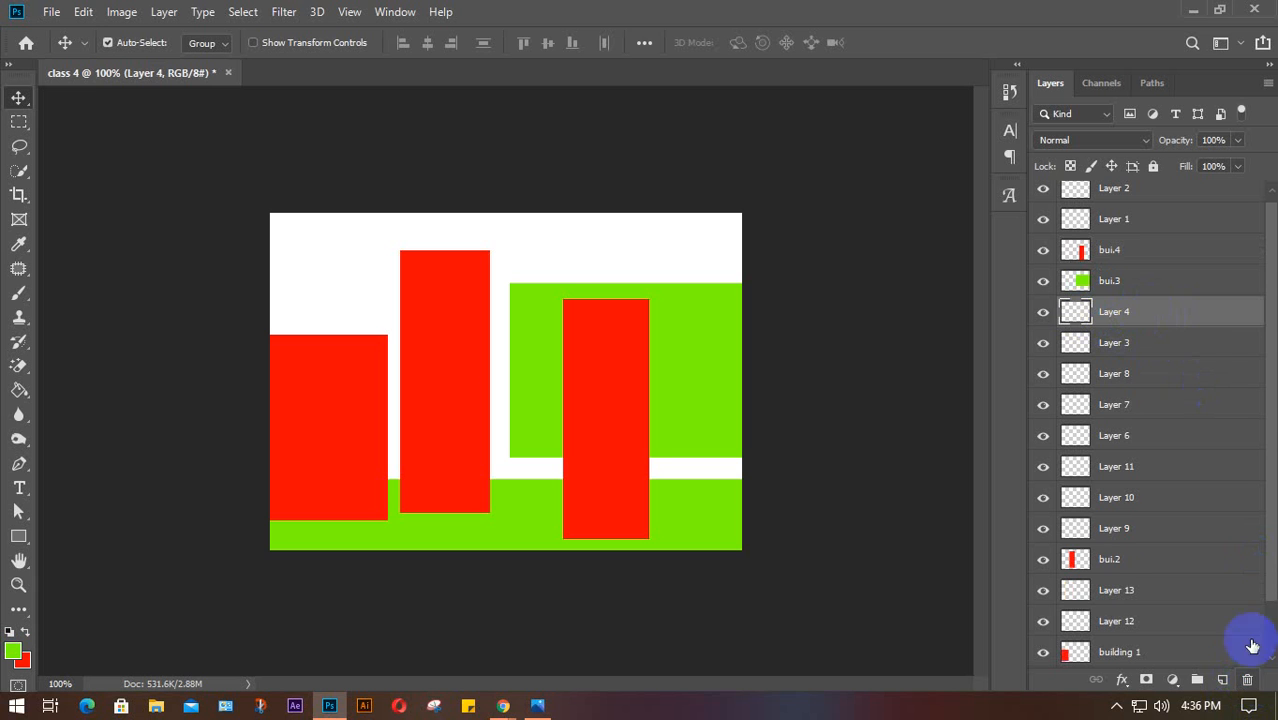
{"action": "left_click", "coordinate": [1248, 680]}
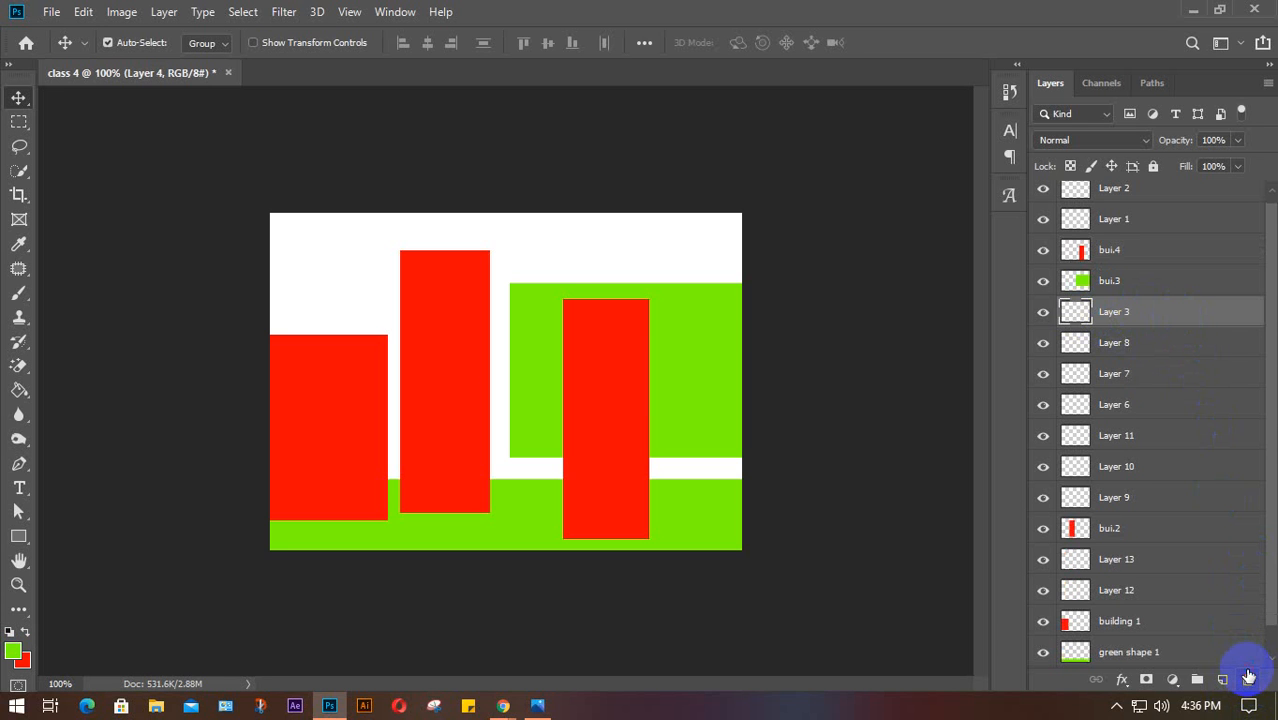
{"action": "left_click", "coordinate": [1165, 466]}
{"action": "left_click", "coordinate": [1248, 680]}
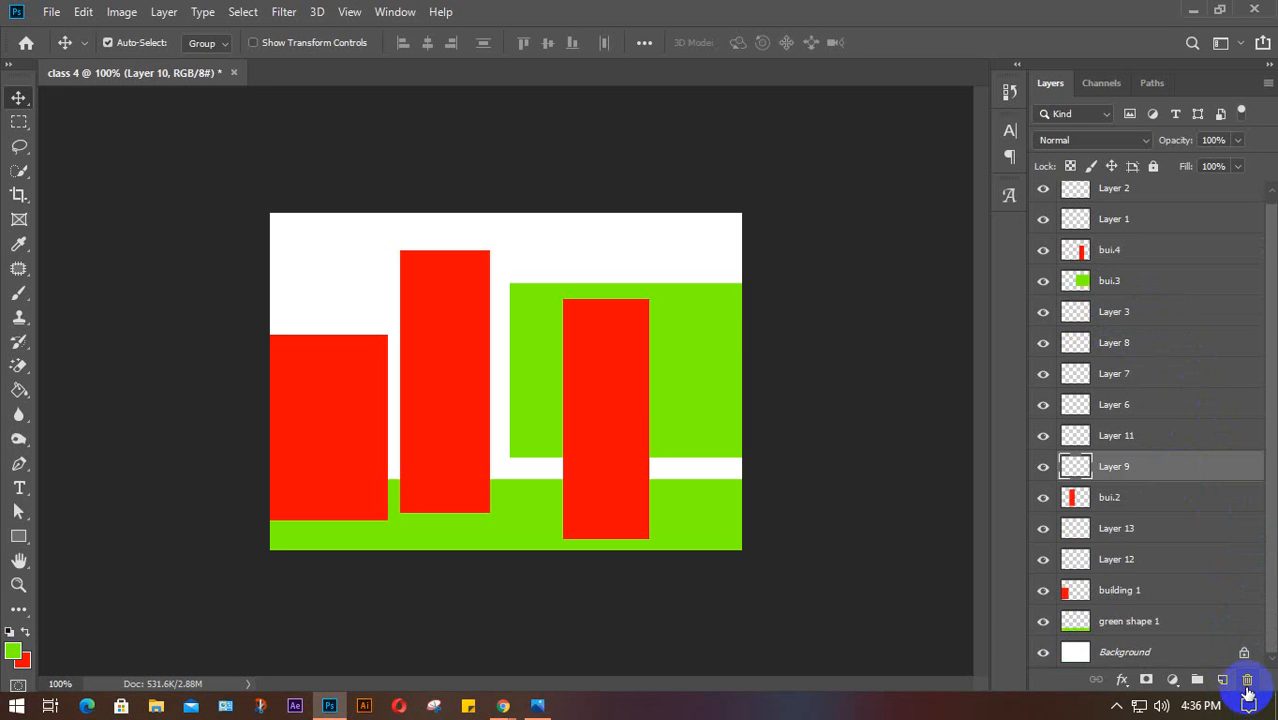
{"action": "left_click", "coordinate": [1162, 314]}
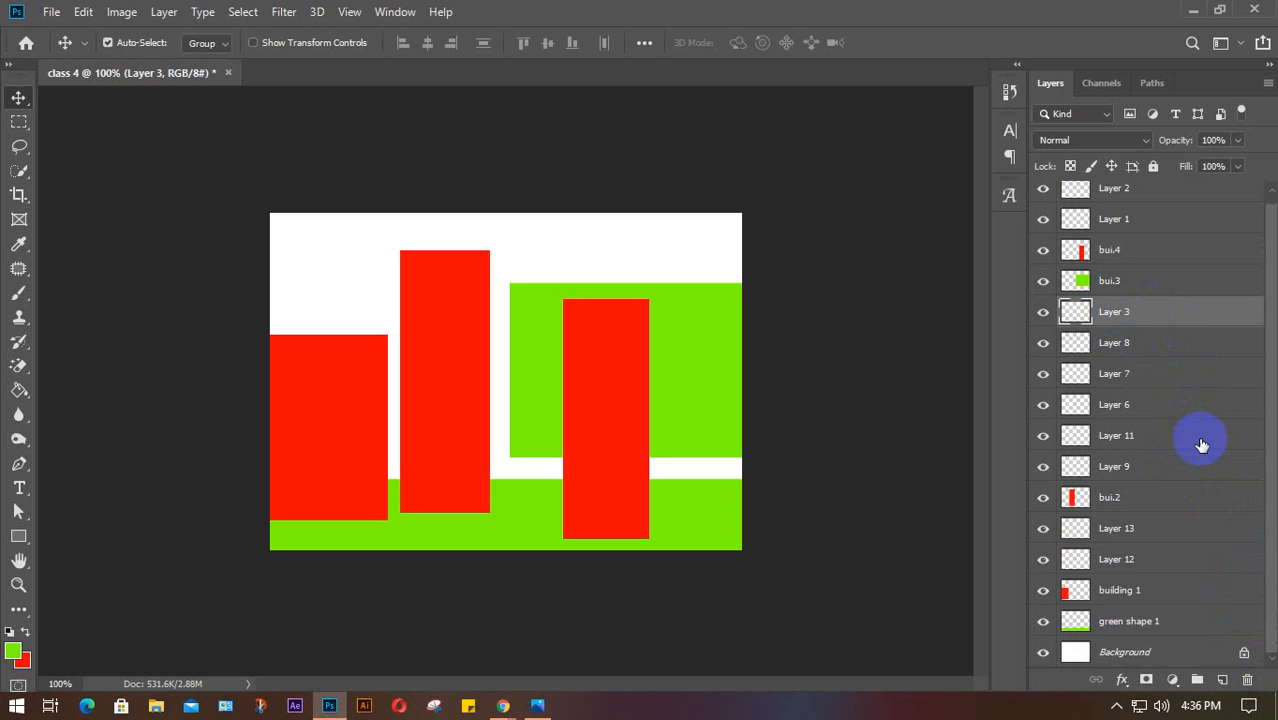
{"action": "key", "text": "Delete"}
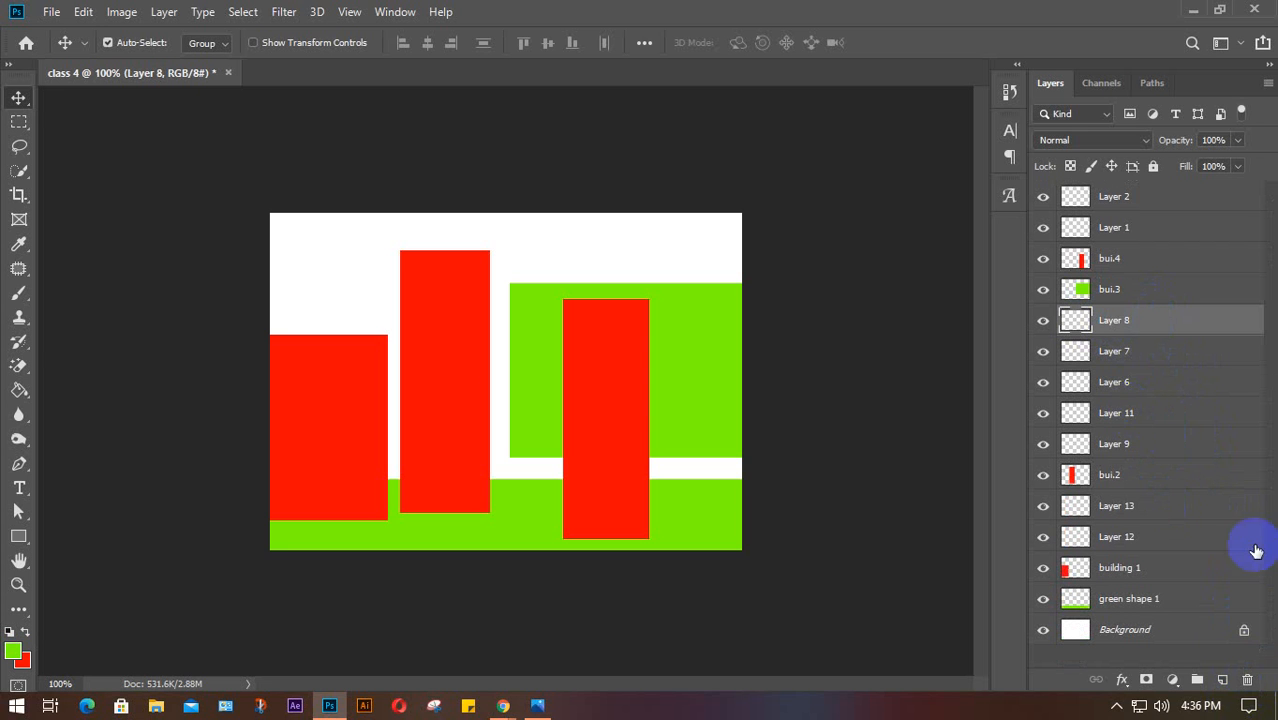
{"action": "key", "text": "Delete"}
{"action": "key", "text": "Delete"}
{"action": "key", "text": "Delete"}
{"action": "key", "text": "Delete"}
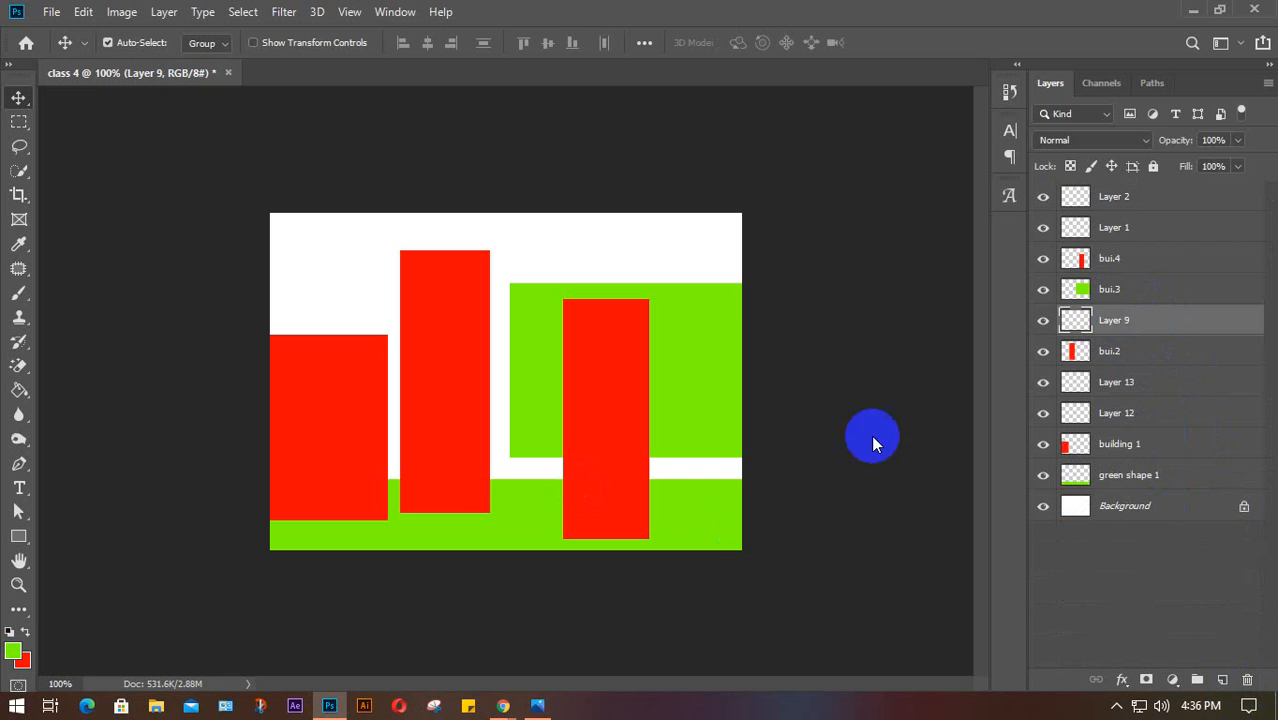
Add new empty layers to the stack with Create New Layer
{"action": "left_click", "coordinate": [1222, 680]}
{"action": "left_click", "coordinate": [1222, 680]}
{"action": "left_click", "coordinate": [1222, 680]}
{"action": "left_click", "coordinate": [1222, 680]}
{"action": "left_click", "coordinate": [1222, 680]}
{"action": "left_click", "coordinate": [1222, 680]}
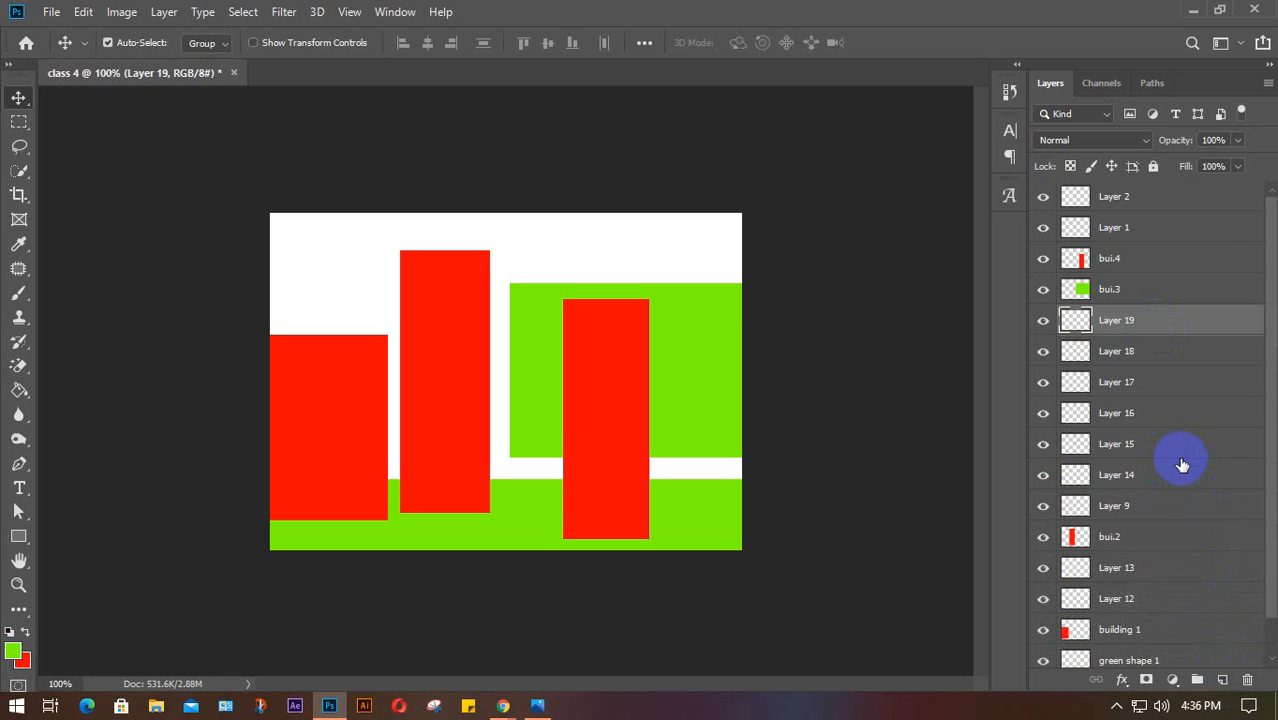
{"action": "scroll", "coordinate": [1145, 349], "scroll_direction": "down", "scroll_amount": 2}
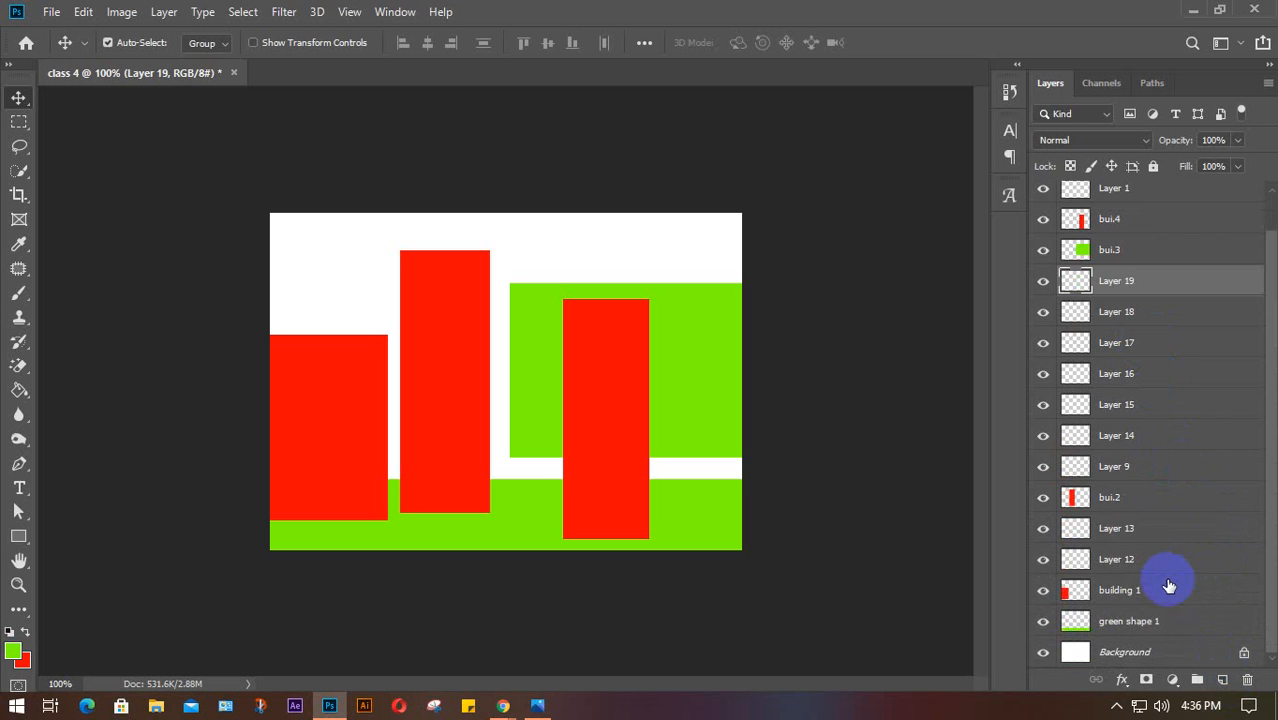
{"action": "scroll", "coordinate": [1165, 580], "scroll_direction": "up", "scroll_amount": 2}
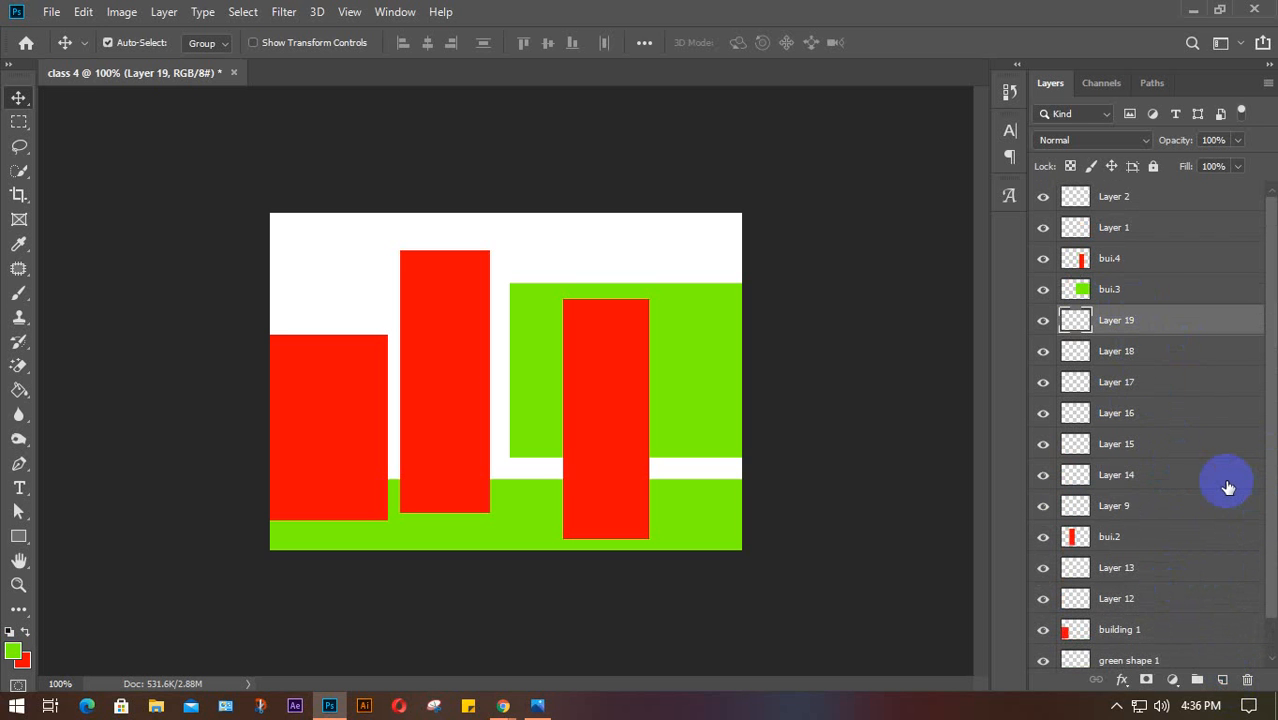
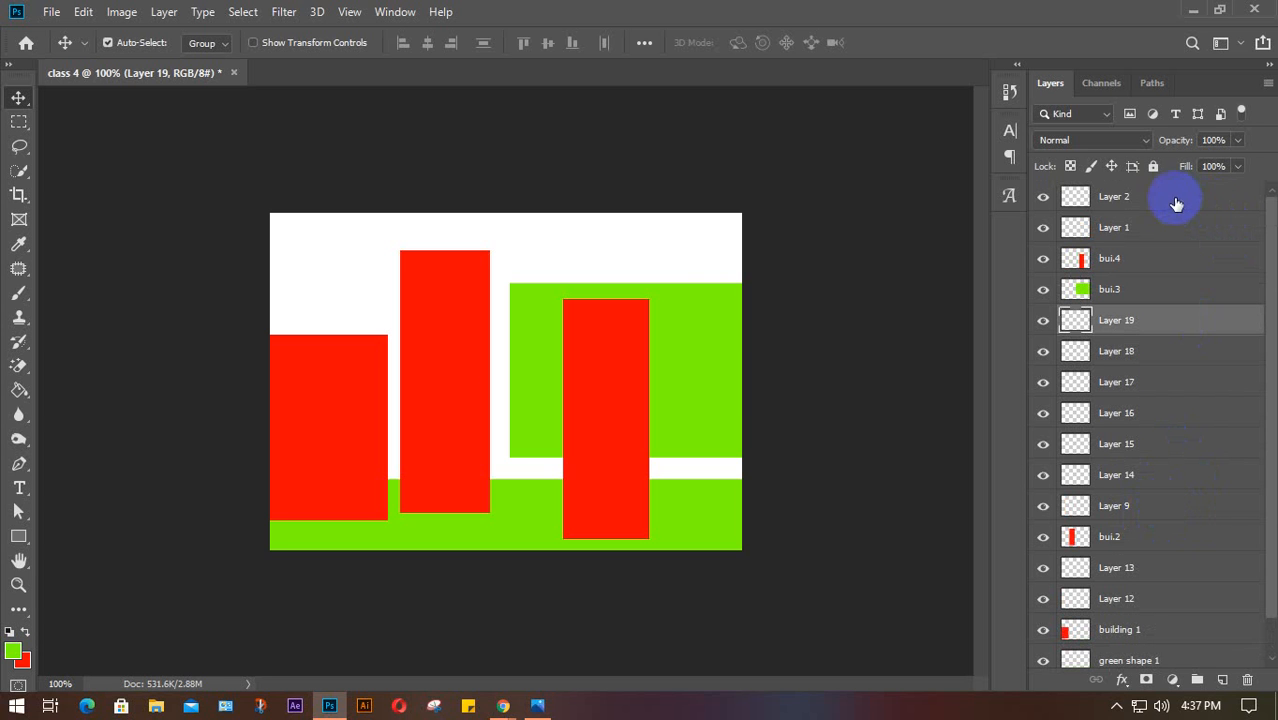
Select Layer 2 through Layer 19, group them and name the group 'info'
{"action": "left_click", "coordinate": [1148, 197]}
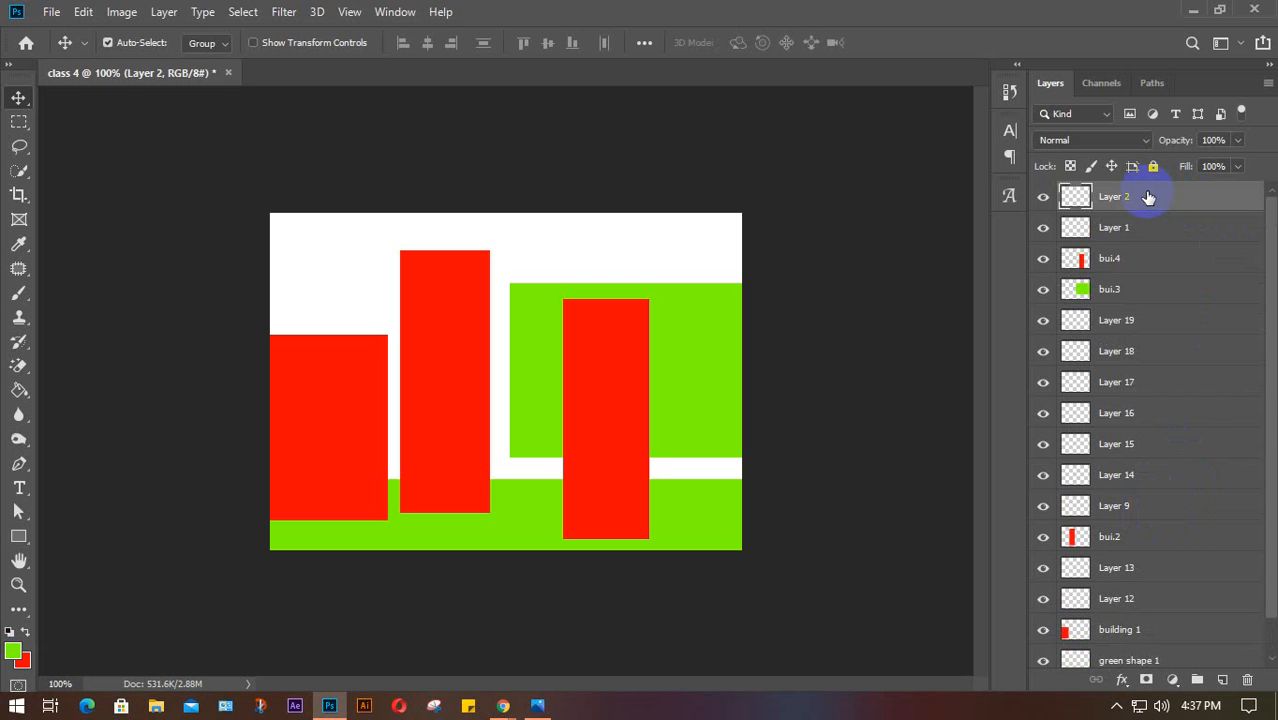
{"action": "left_click", "coordinate": [1152, 326], "text": "shift"}
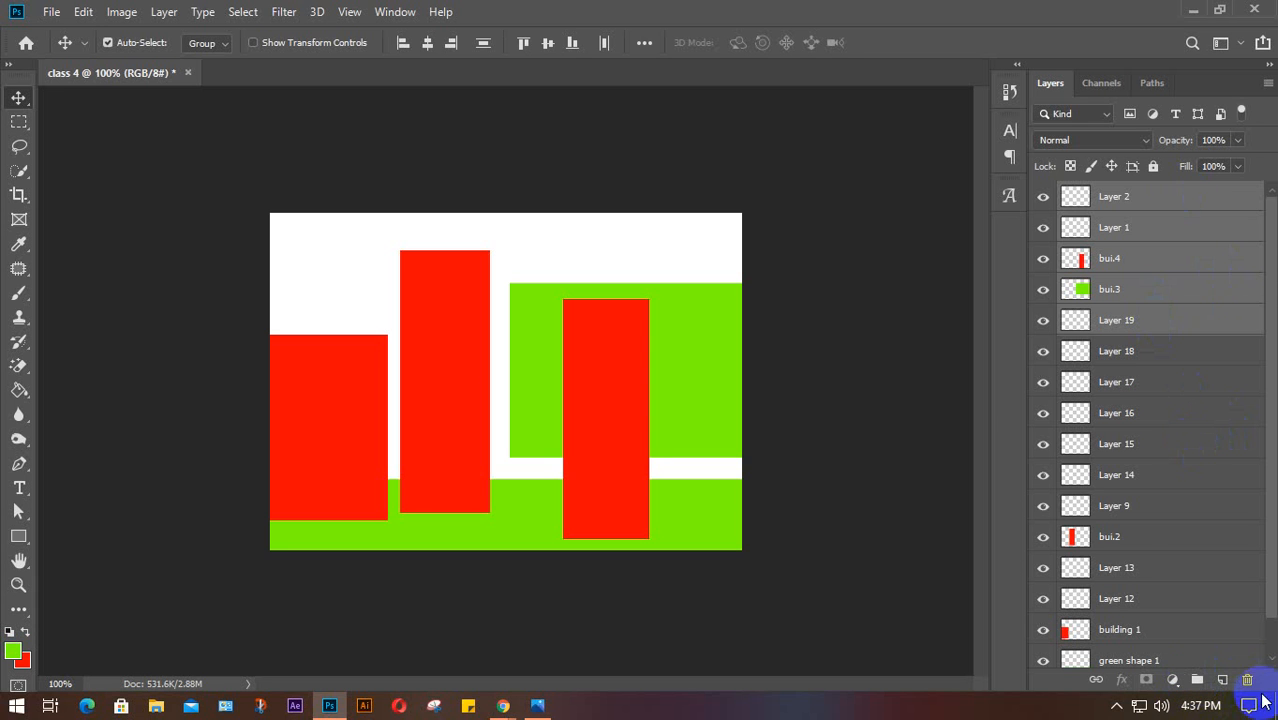
{"action": "left_click", "coordinate": [1197, 679]}
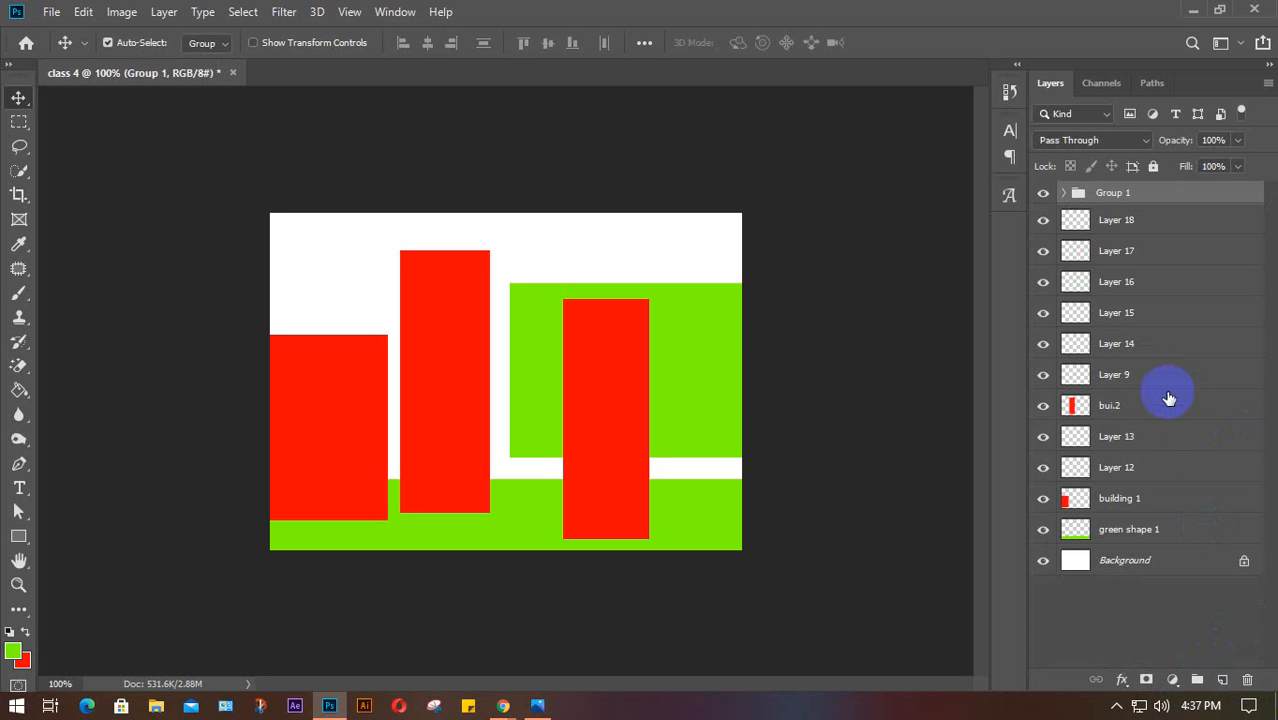
{"action": "double_click", "coordinate": [1114, 193]}
{"action": "type", "text": "info"}
{"action": "key", "text": "Return"}
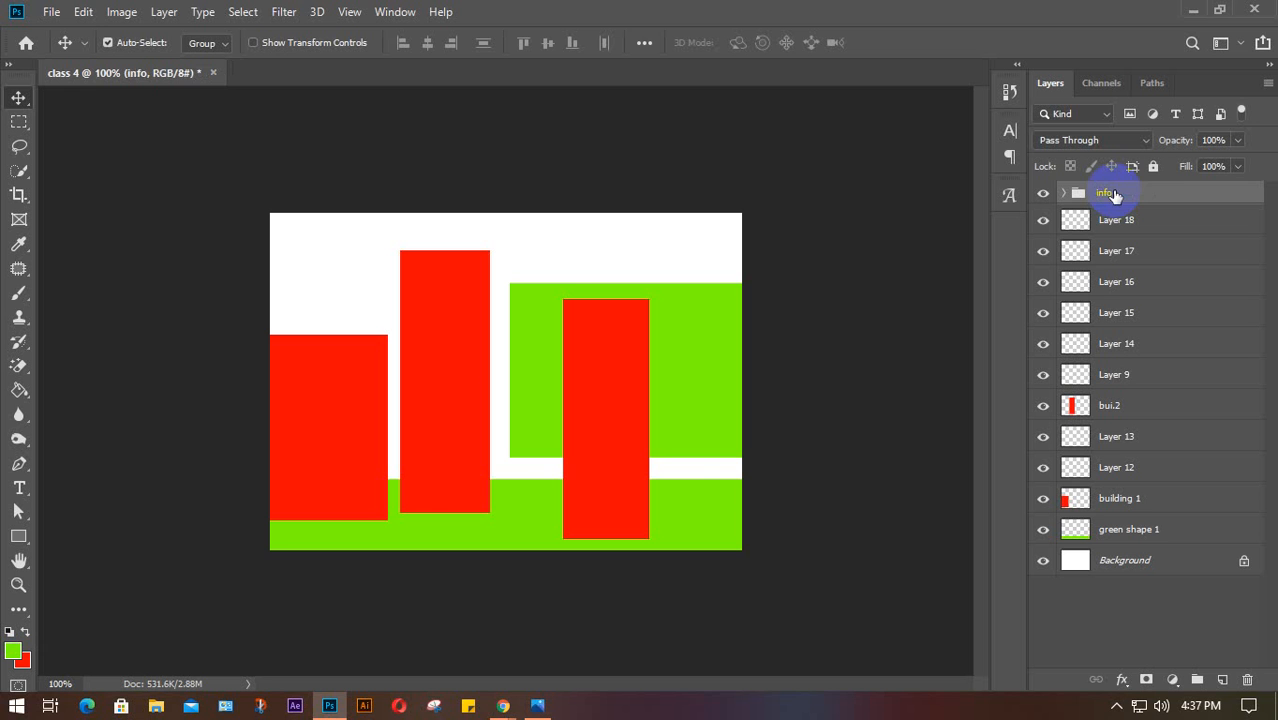
Group the six layers Layer 18 through Layer 9 into a group named 'details'
{"action": "left_click", "coordinate": [1162, 227]}
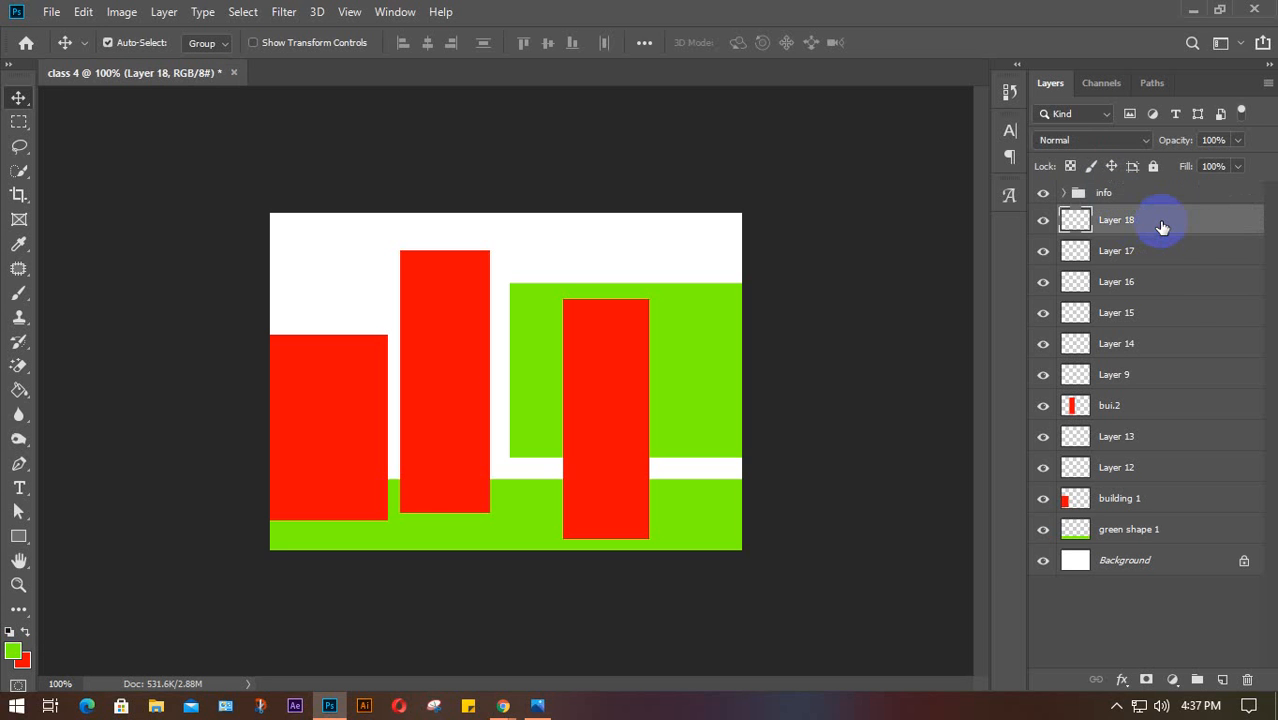
{"action": "left_click", "coordinate": [1165, 376], "text": "shift"}
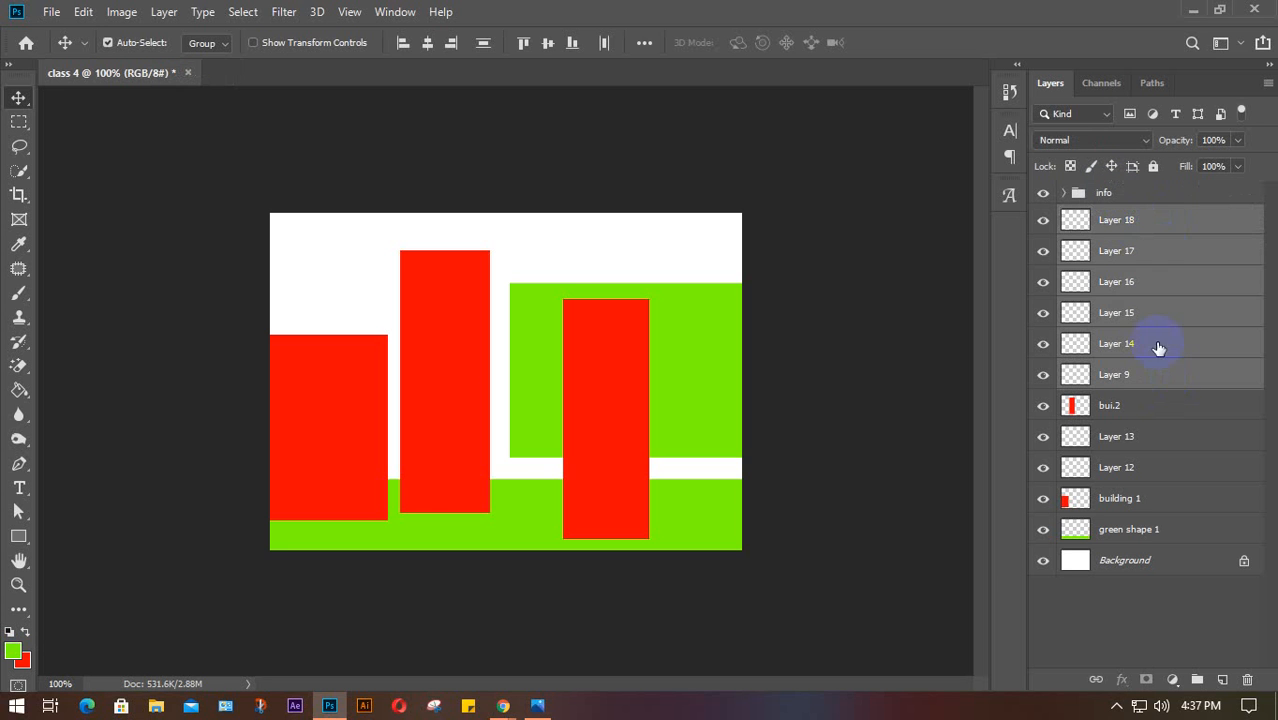
{"action": "left_click", "coordinate": [1198, 680]}
{"action": "left_click", "coordinate": [1110, 220]}
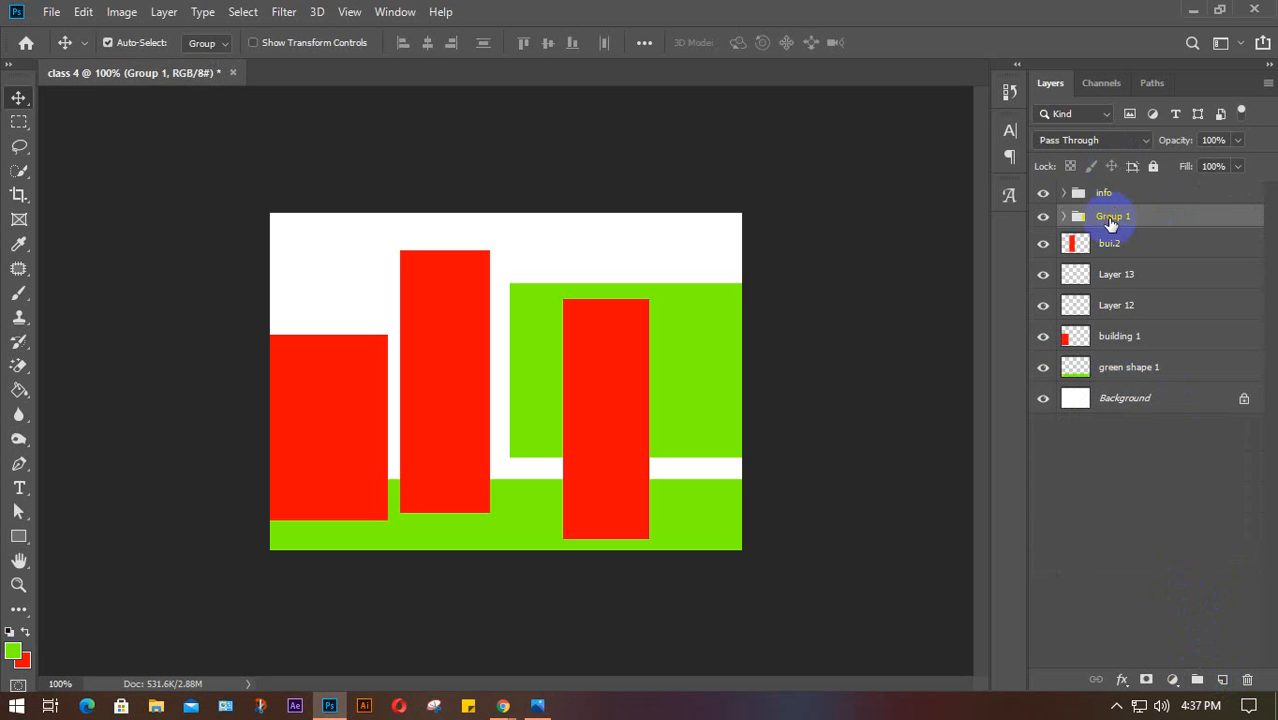
{"action": "double_click", "coordinate": [1110, 218]}
{"action": "type", "text": "details"}
{"action": "key", "text": "Return"}
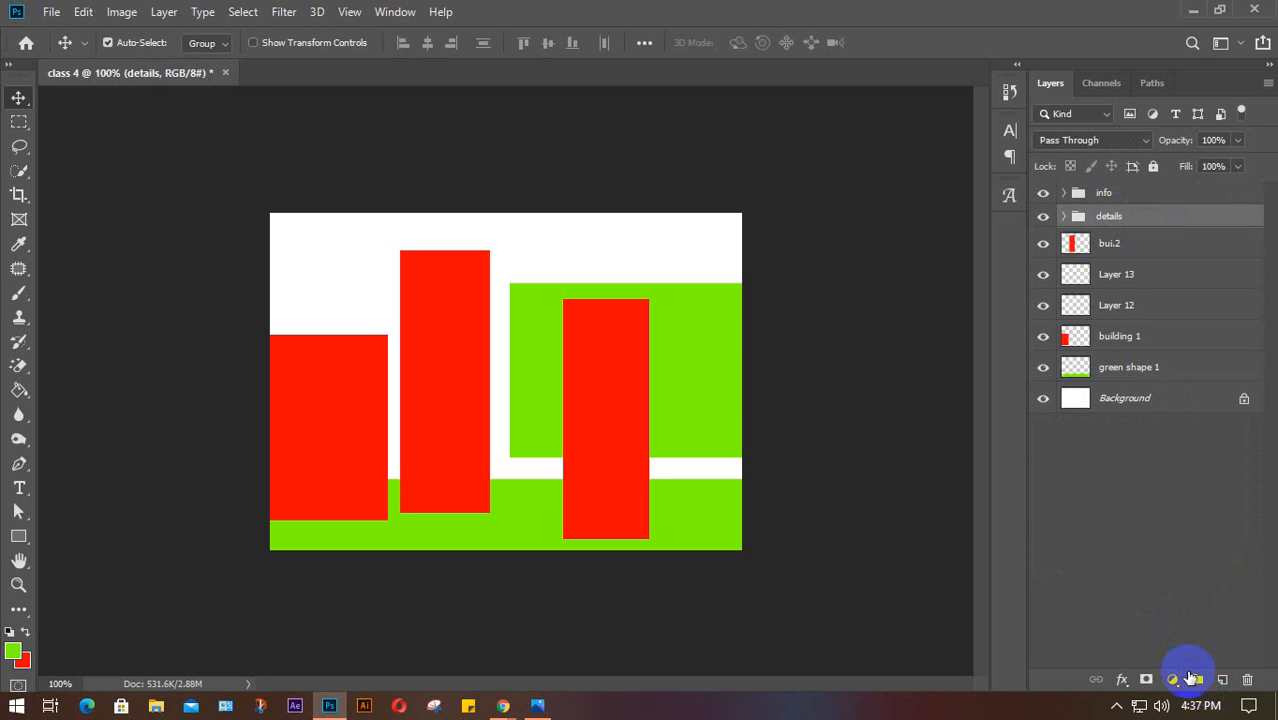
Group bui.2 through green shape 1 with Ctrl+G and name the group 'main'
{"action": "left_click", "coordinate": [1158, 244]}
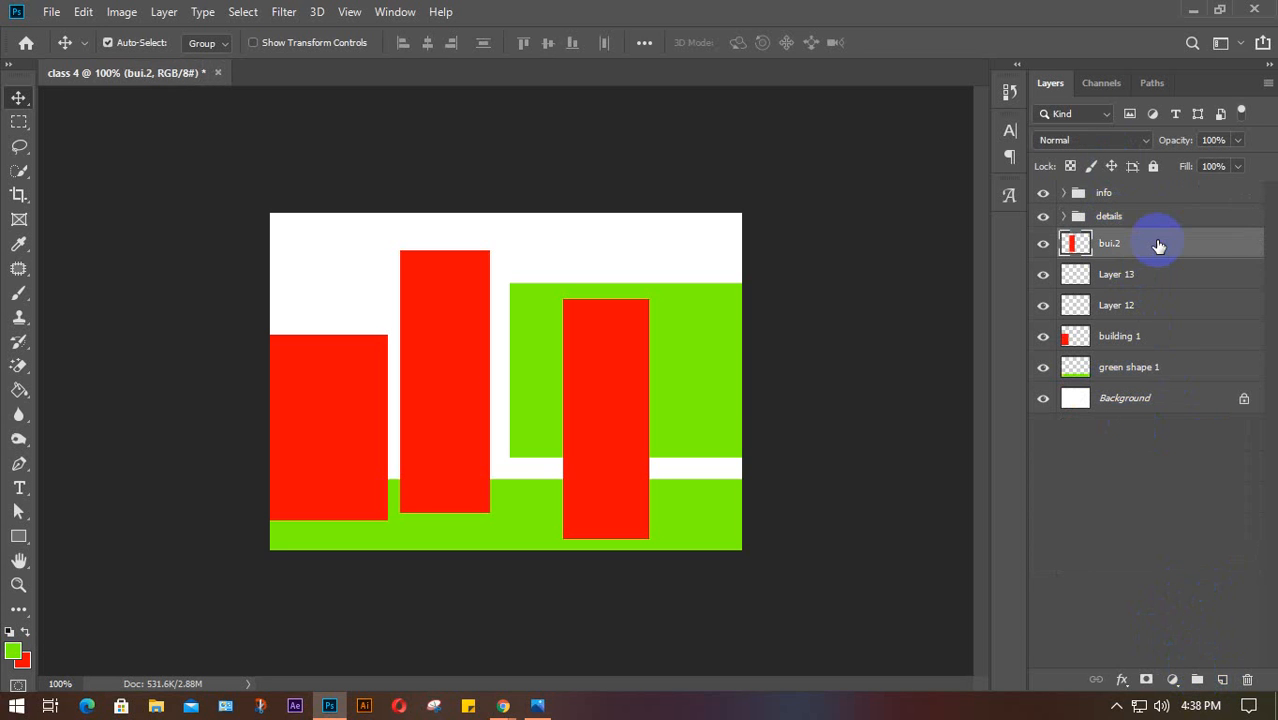
{"action": "left_click", "coordinate": [1186, 366], "text": "shift"}
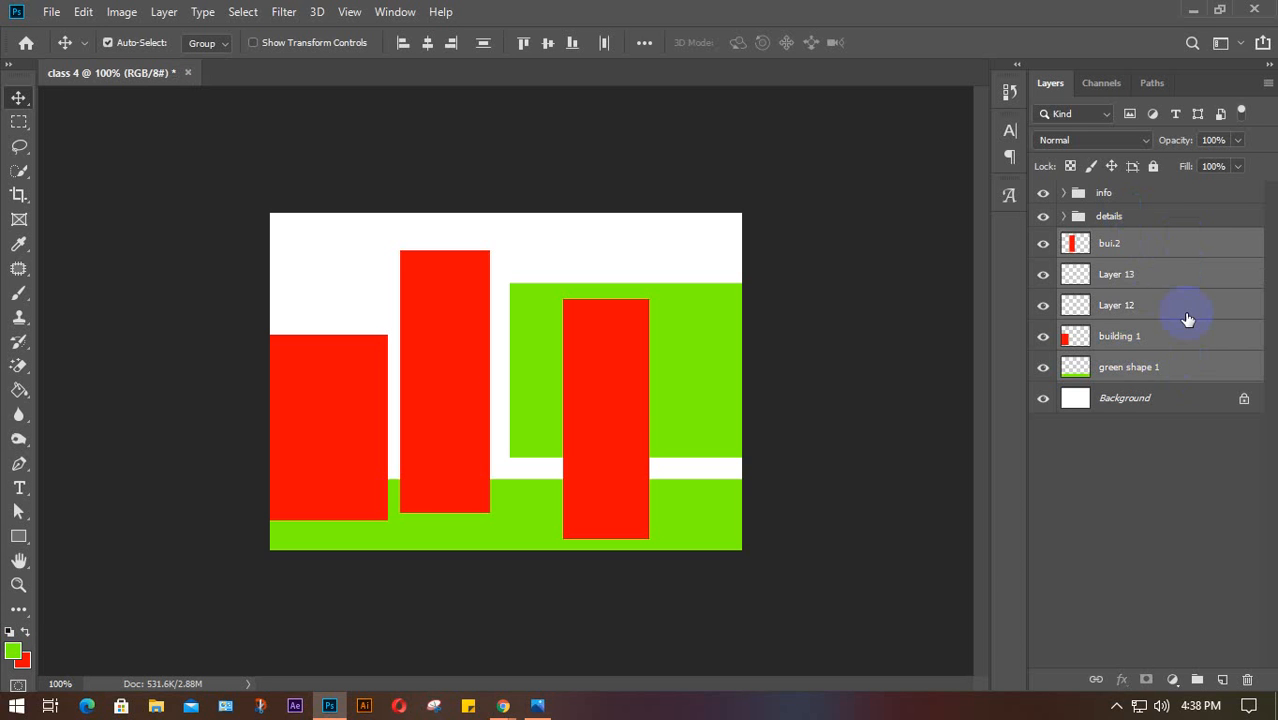
{"action": "key", "text": "ctrl"}
{"action": "key", "text": "ctrl+g"}
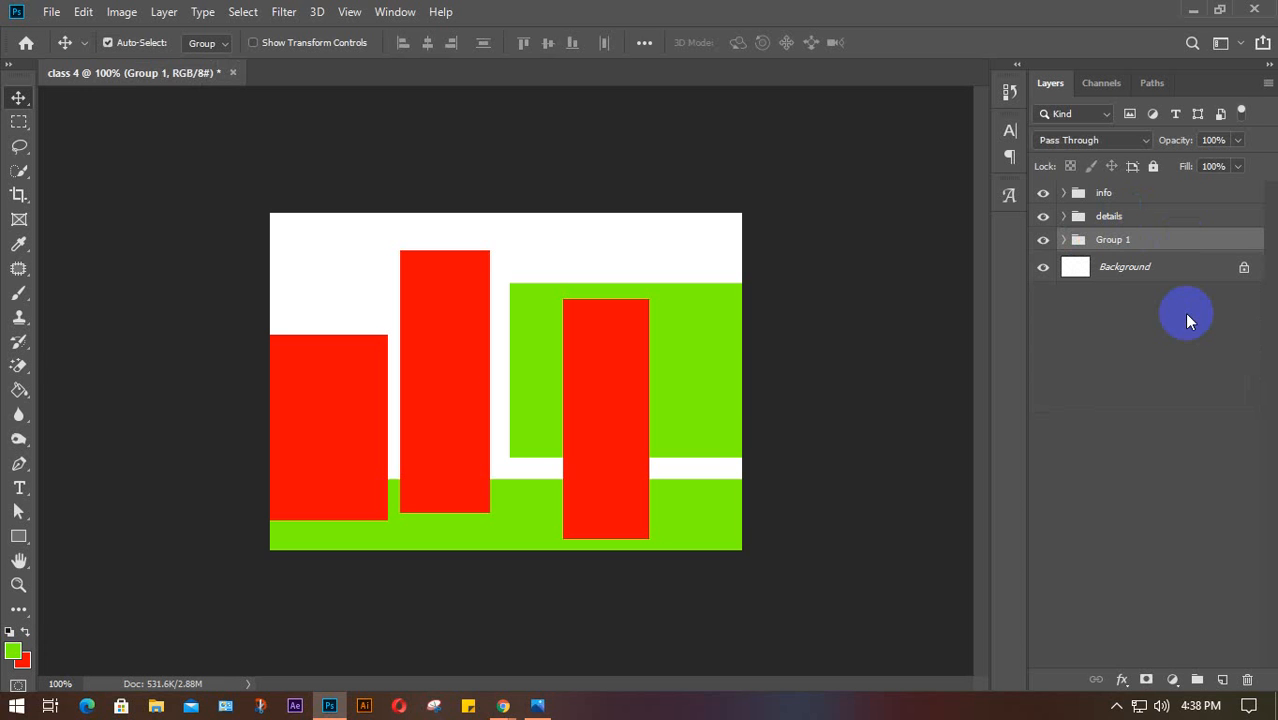
{"action": "double_click", "coordinate": [1115, 240]}
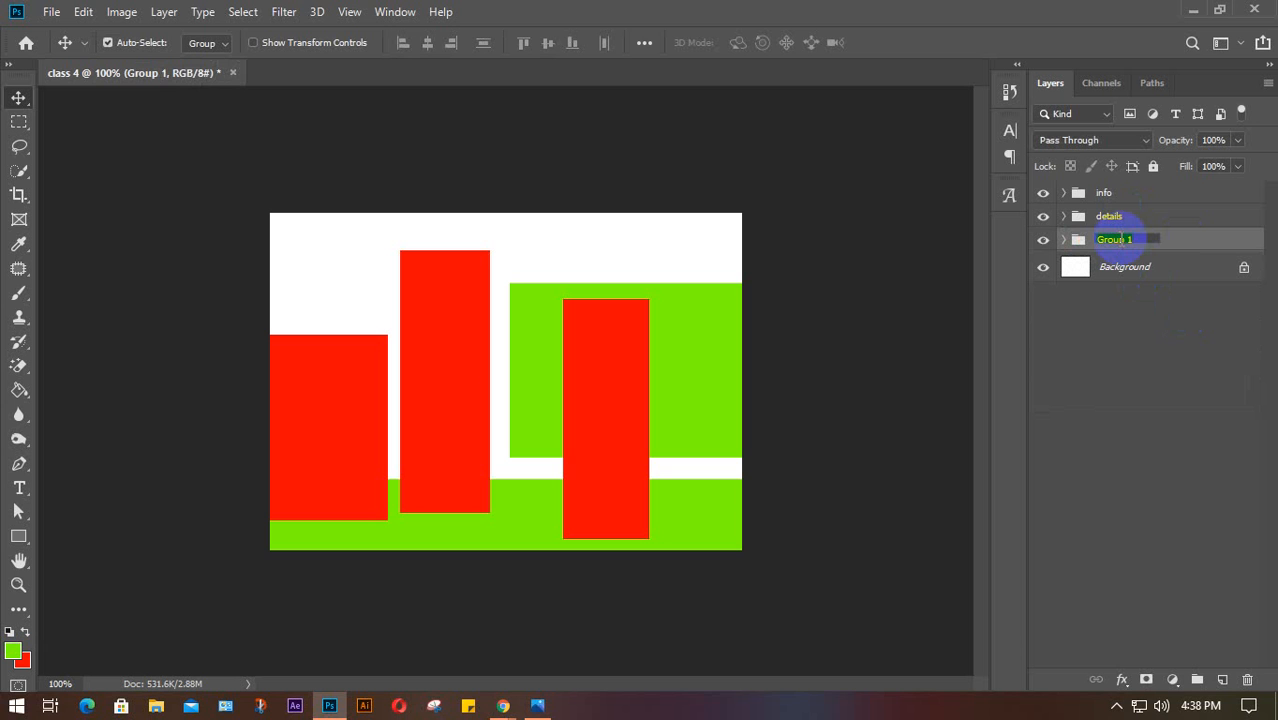
{"action": "type", "text": "main"}
{"action": "key", "text": "Return"}
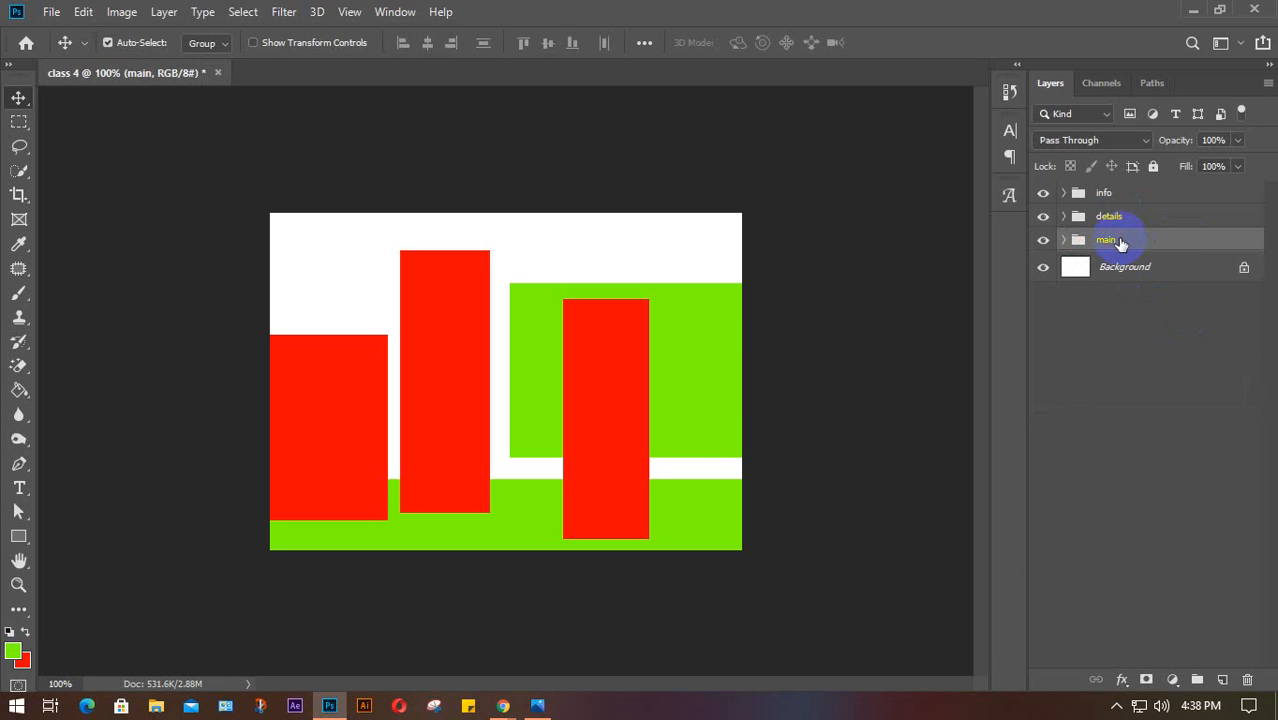
{"action": "left_click", "coordinate": [1137, 386]}
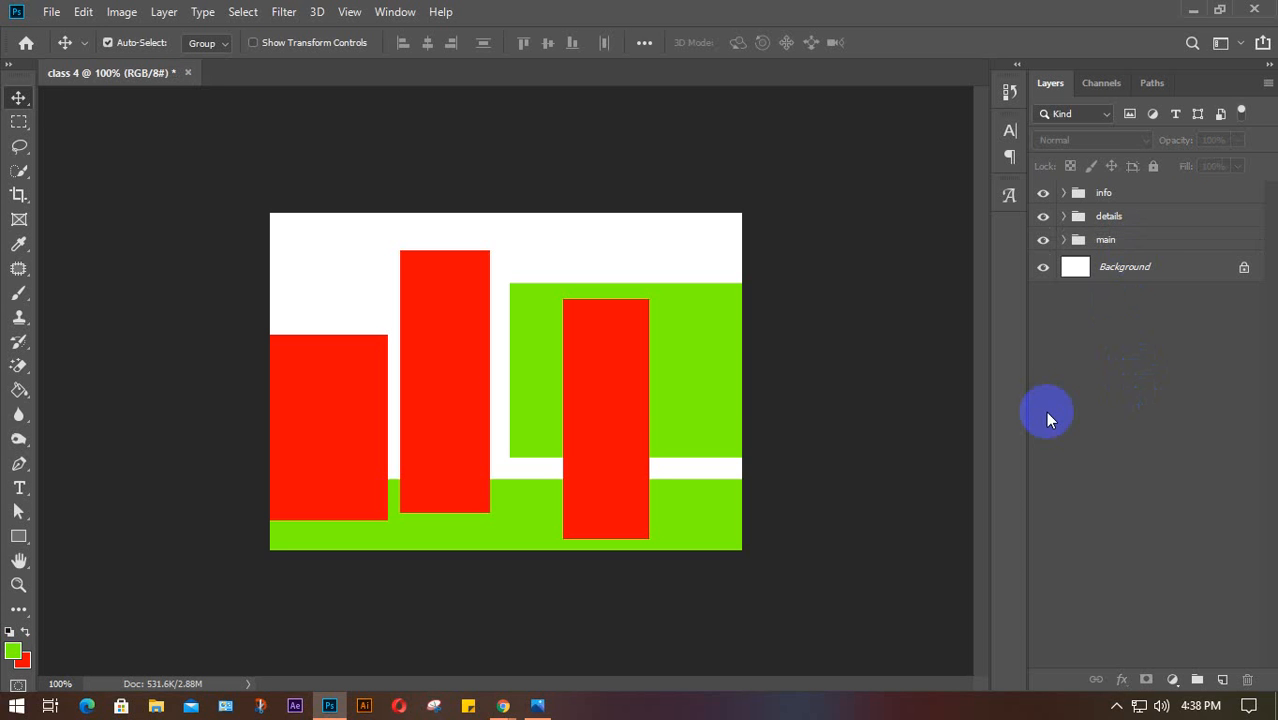
Ungroup the main and details groups with Ctrl+Shift+G
{"action": "left_click", "coordinate": [1124, 243]}
{"action": "key", "text": "ctrl"}
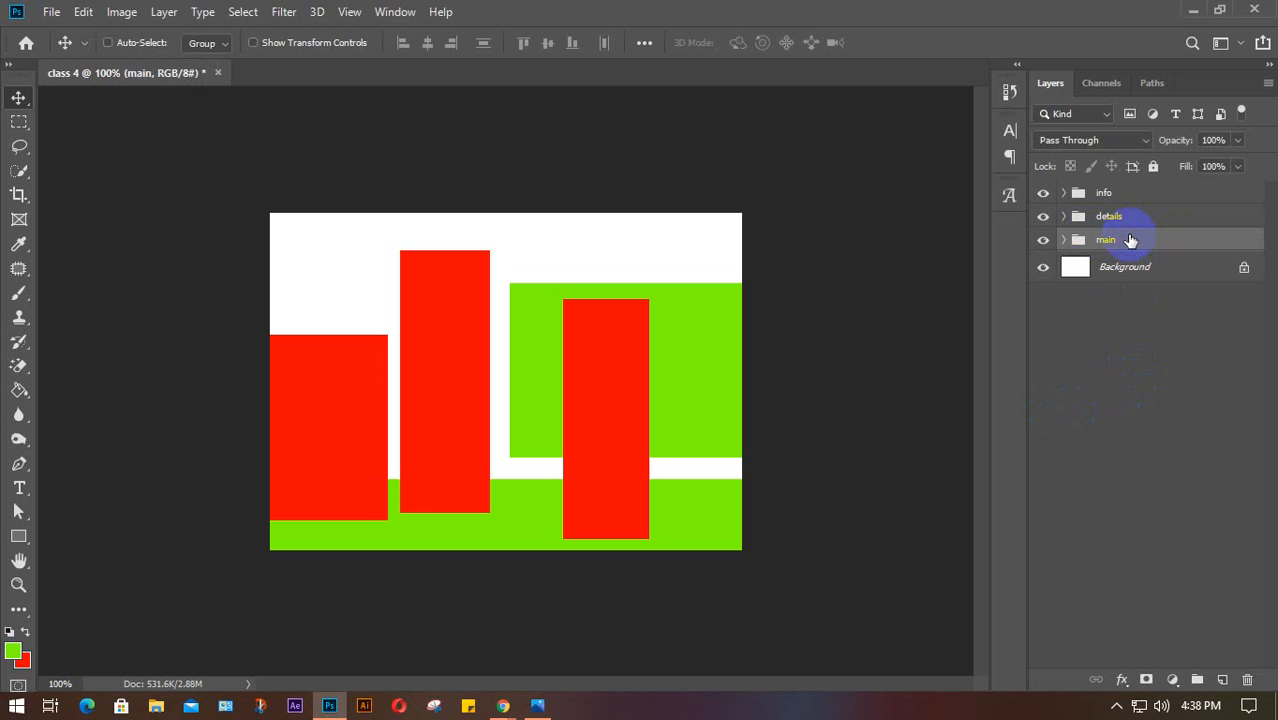
{"action": "key", "text": "ctrl+shift+g"}
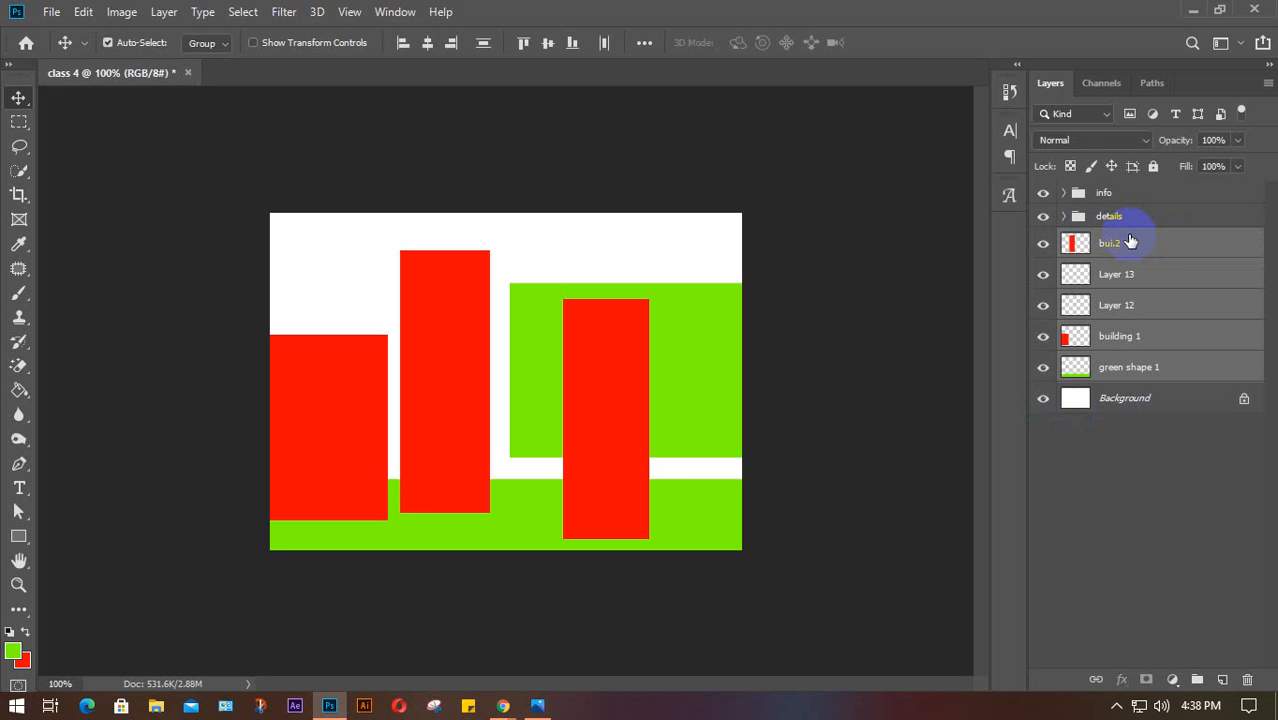
{"action": "left_click", "coordinate": [1148, 219]}
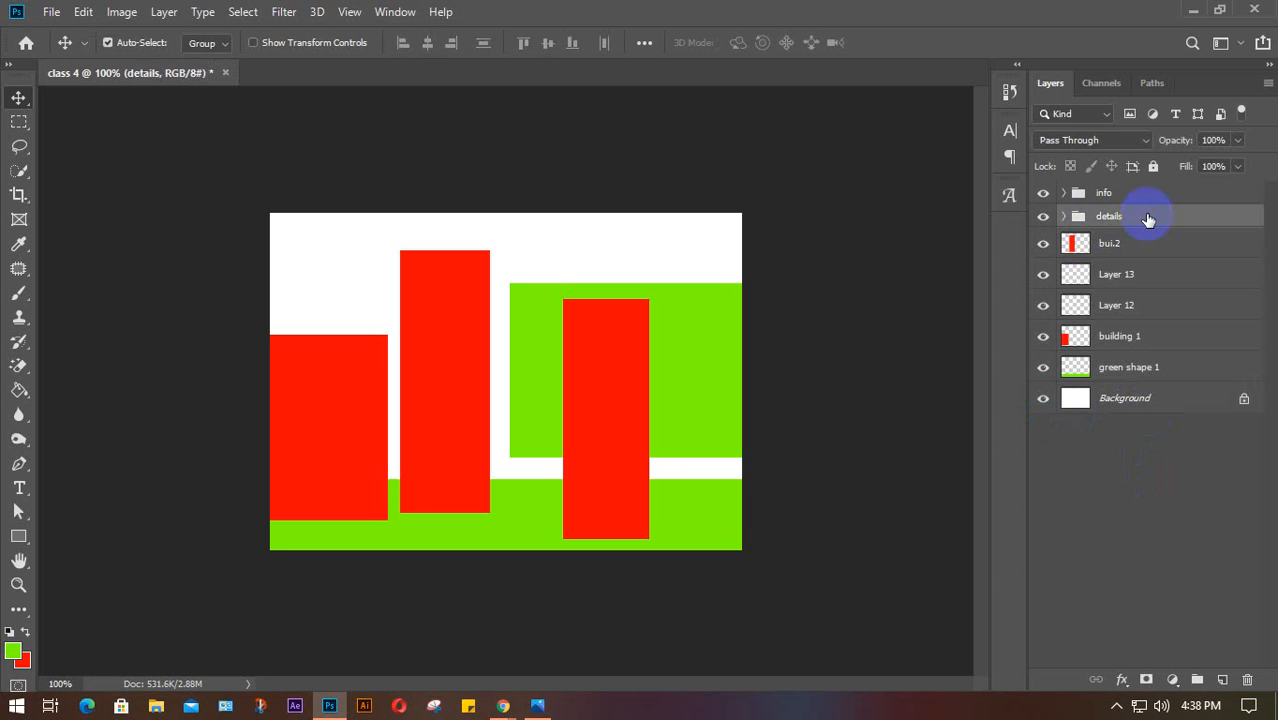
{"action": "key", "text": "ctrl"}
{"action": "key", "text": "ctrl+shift+g"}
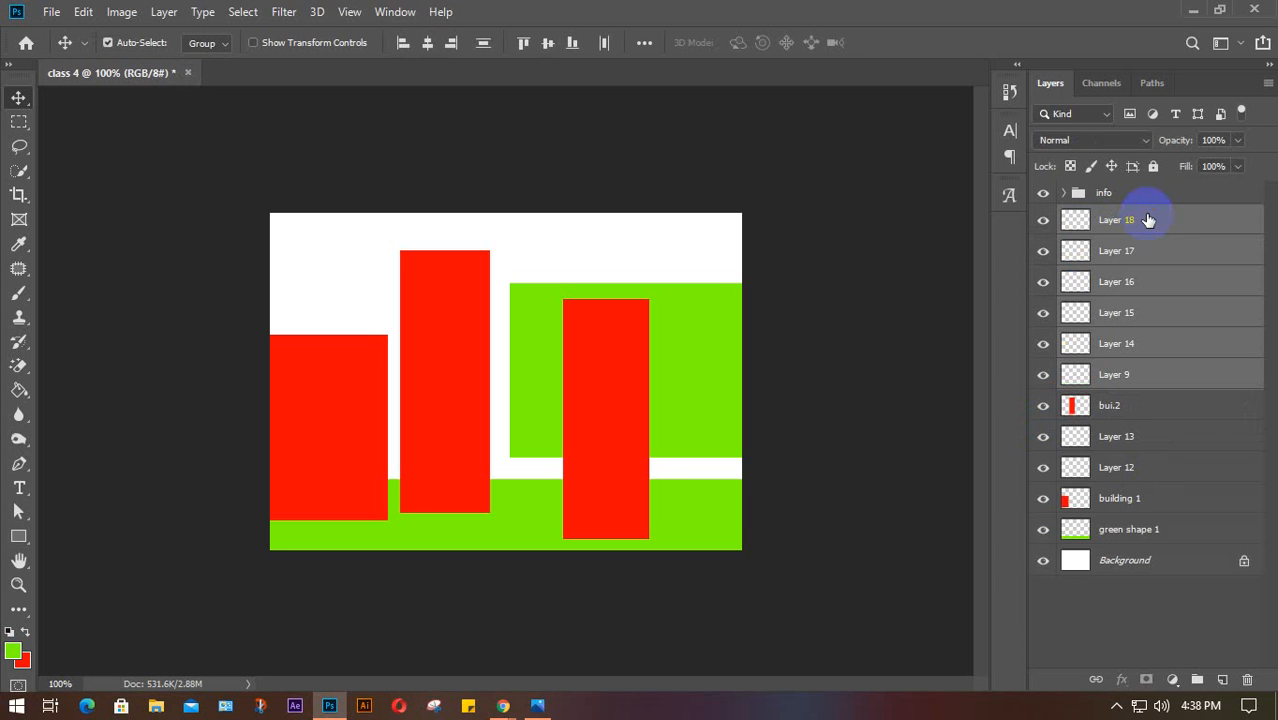
Regroup Layer 18 through Layer 9 into Group 1 with Ctrl+G
{"action": "key", "text": "ctrl"}
{"action": "key", "text": "ctrl+g"}
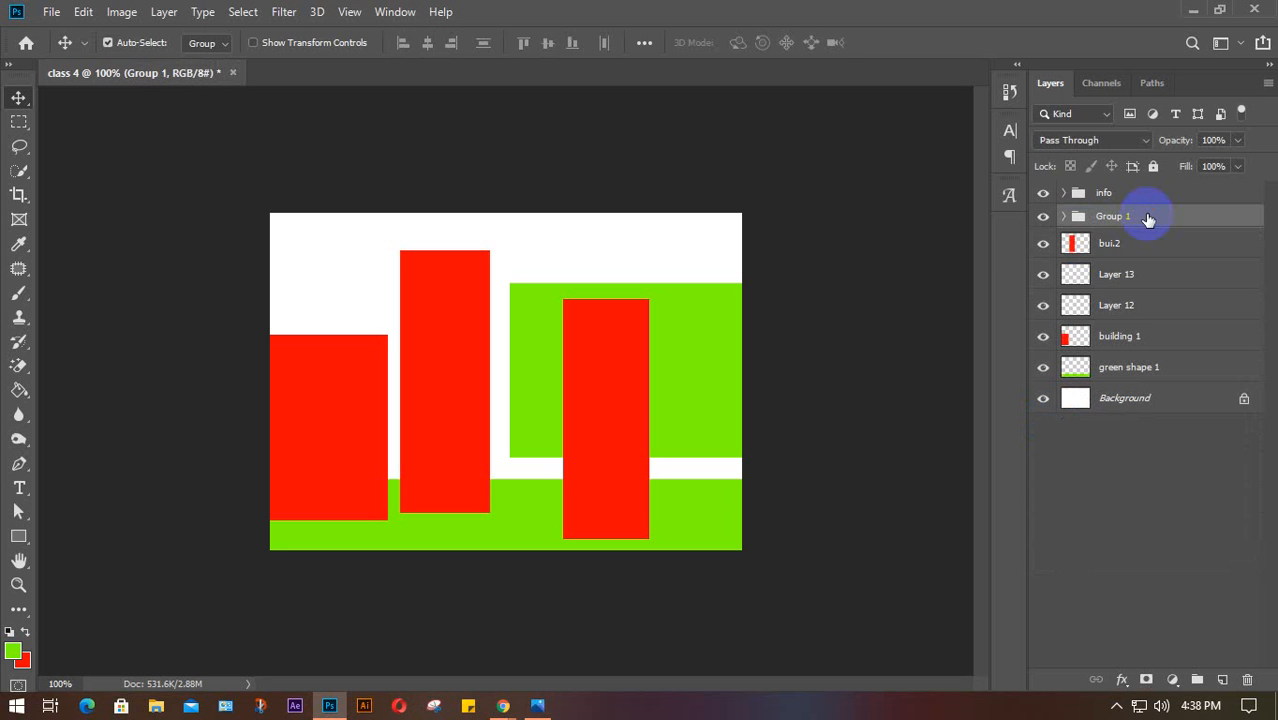
{"action": "left_click", "coordinate": [1156, 482]}
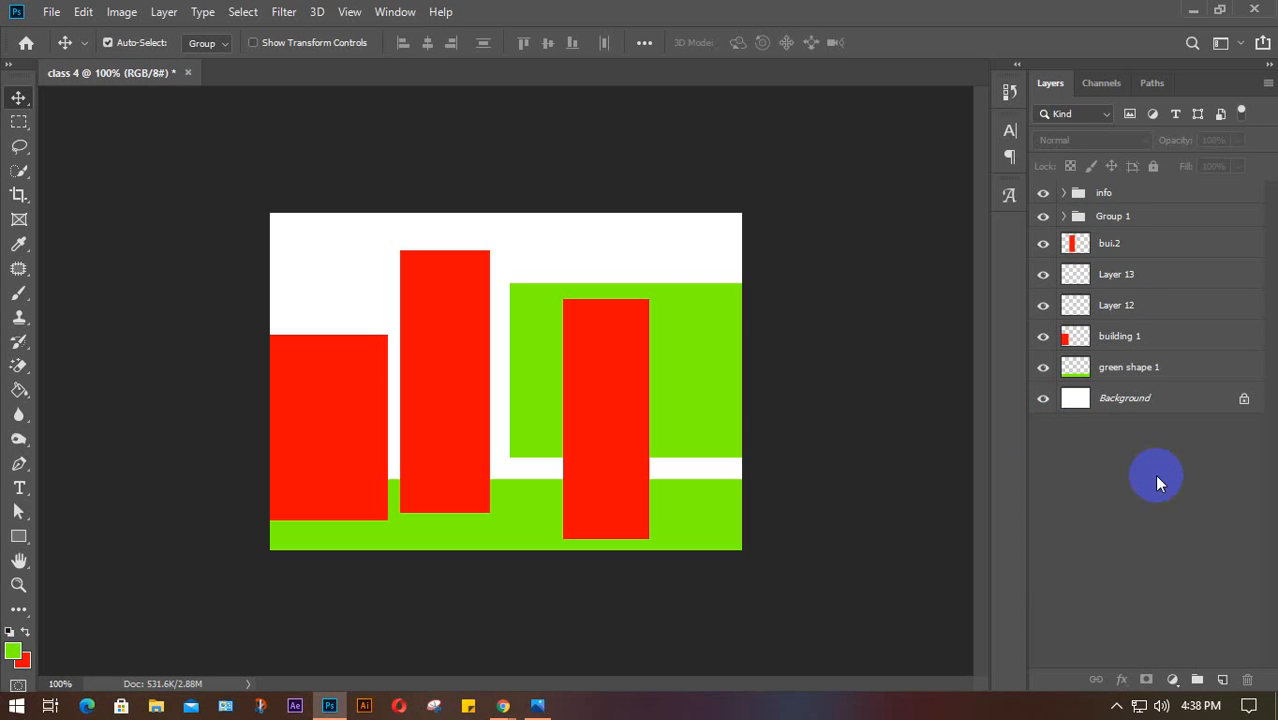
Expand and collapse Group 1 and info to inspect them, then select Layer 18 and Layer 17
{"action": "left_click", "coordinate": [1064, 216]}
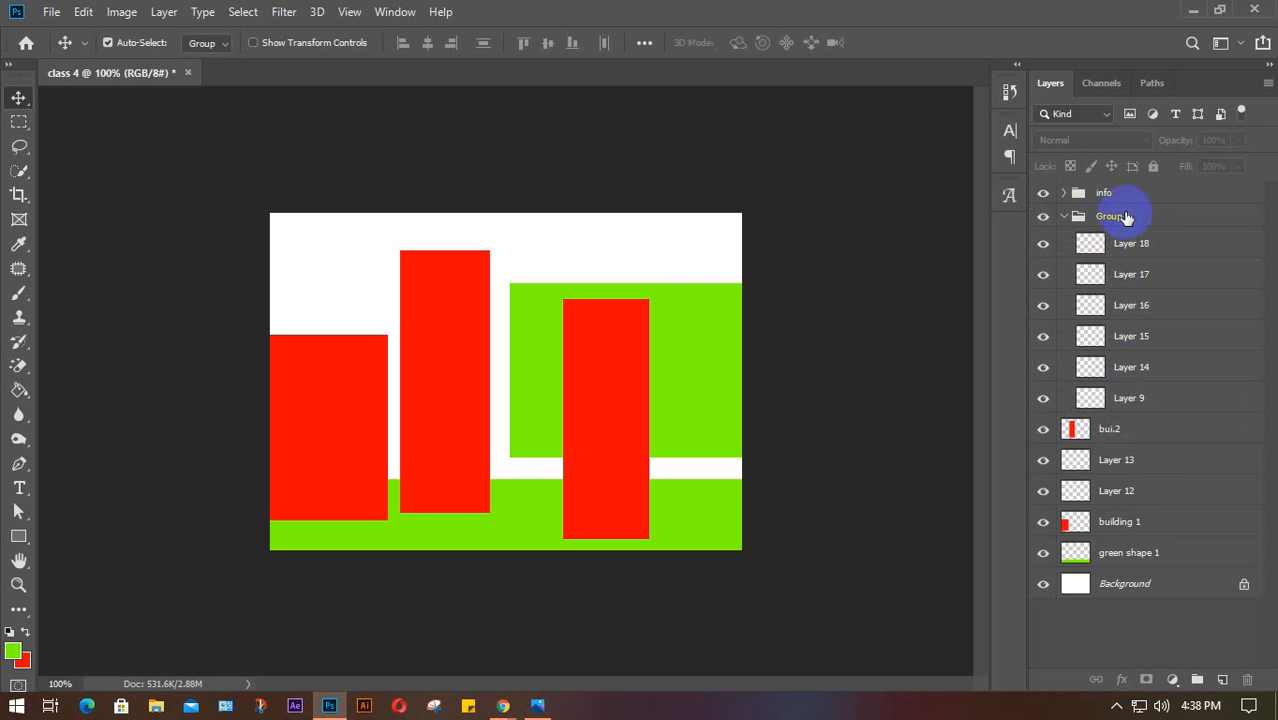
{"action": "left_click", "coordinate": [1064, 193]}
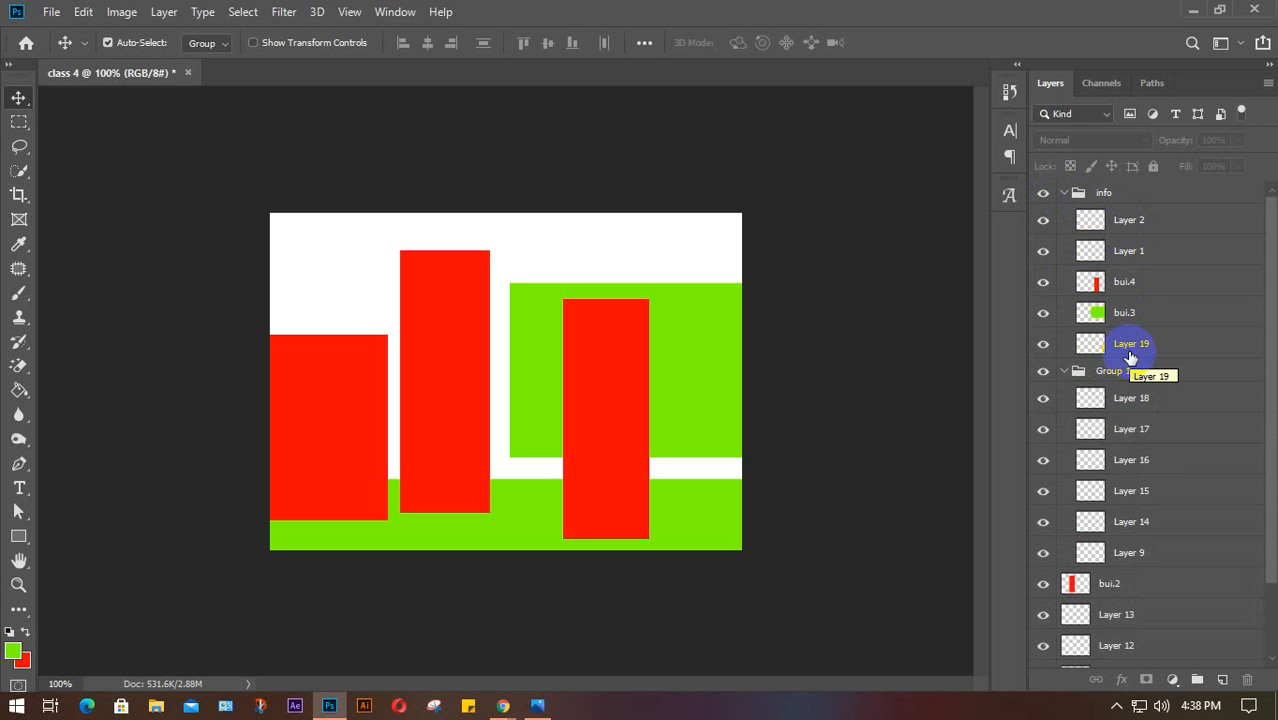
{"action": "left_click", "coordinate": [1063, 192]}
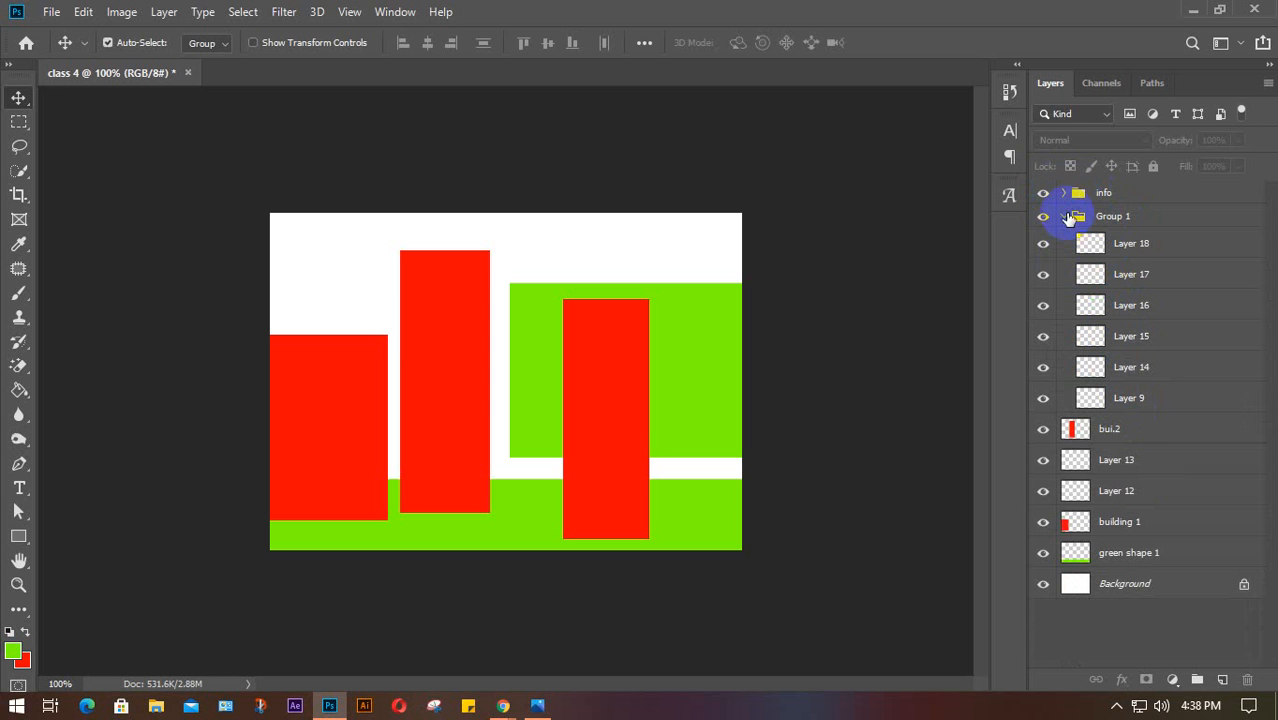
{"action": "left_click", "coordinate": [1063, 215]}
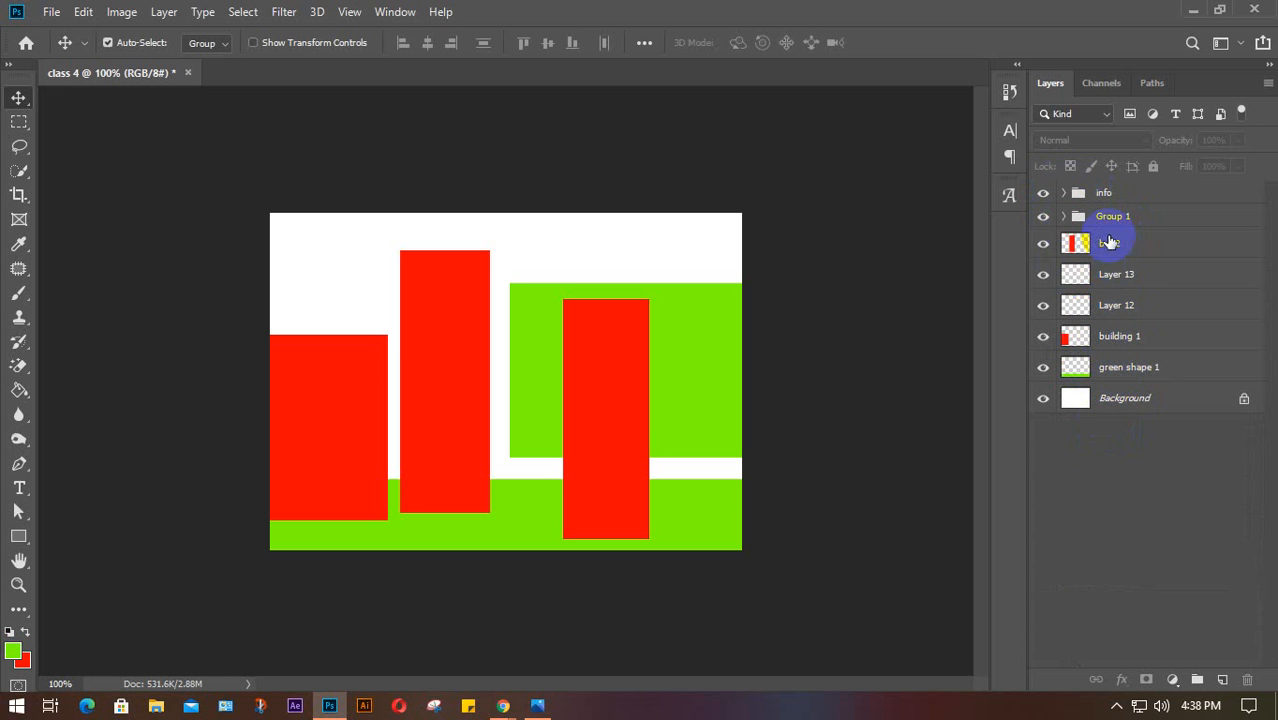
{"action": "left_click", "coordinate": [1113, 194]}
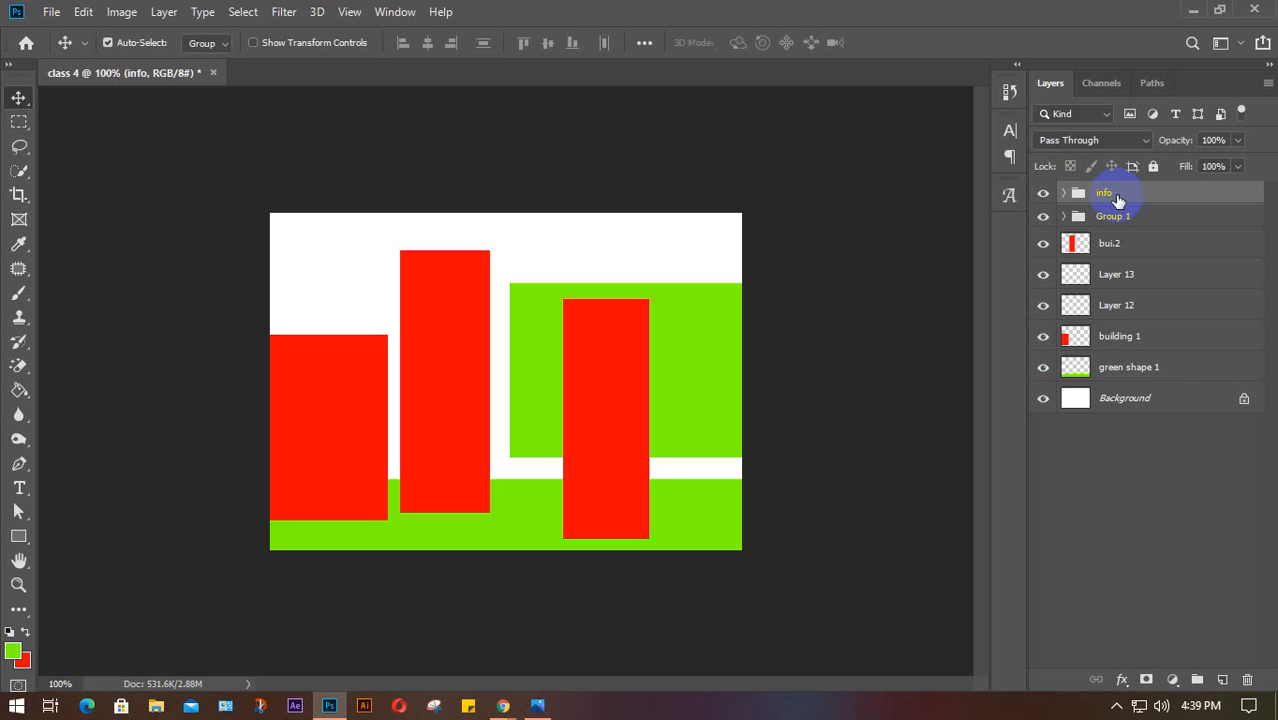
{"action": "left_click", "coordinate": [1128, 497]}
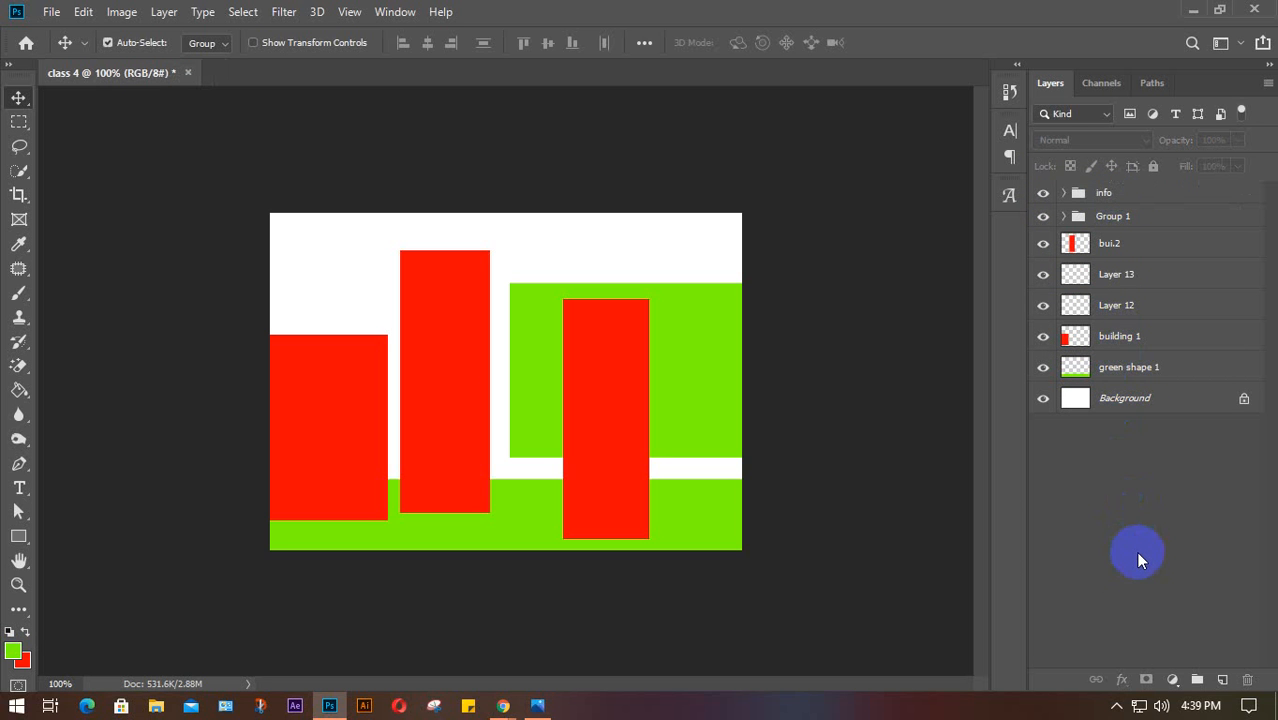
{"action": "left_click", "coordinate": [1065, 217]}
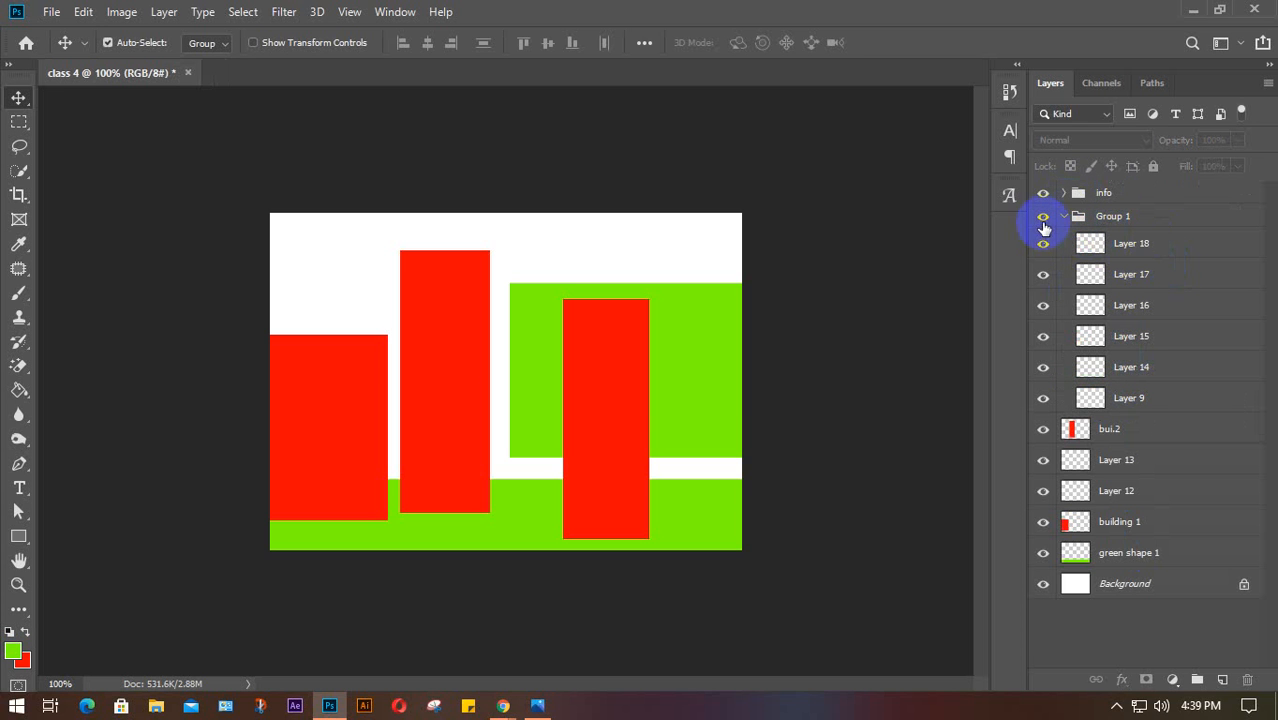
{"action": "left_click", "coordinate": [1064, 217]}
{"action": "left_click", "coordinate": [1064, 217]}
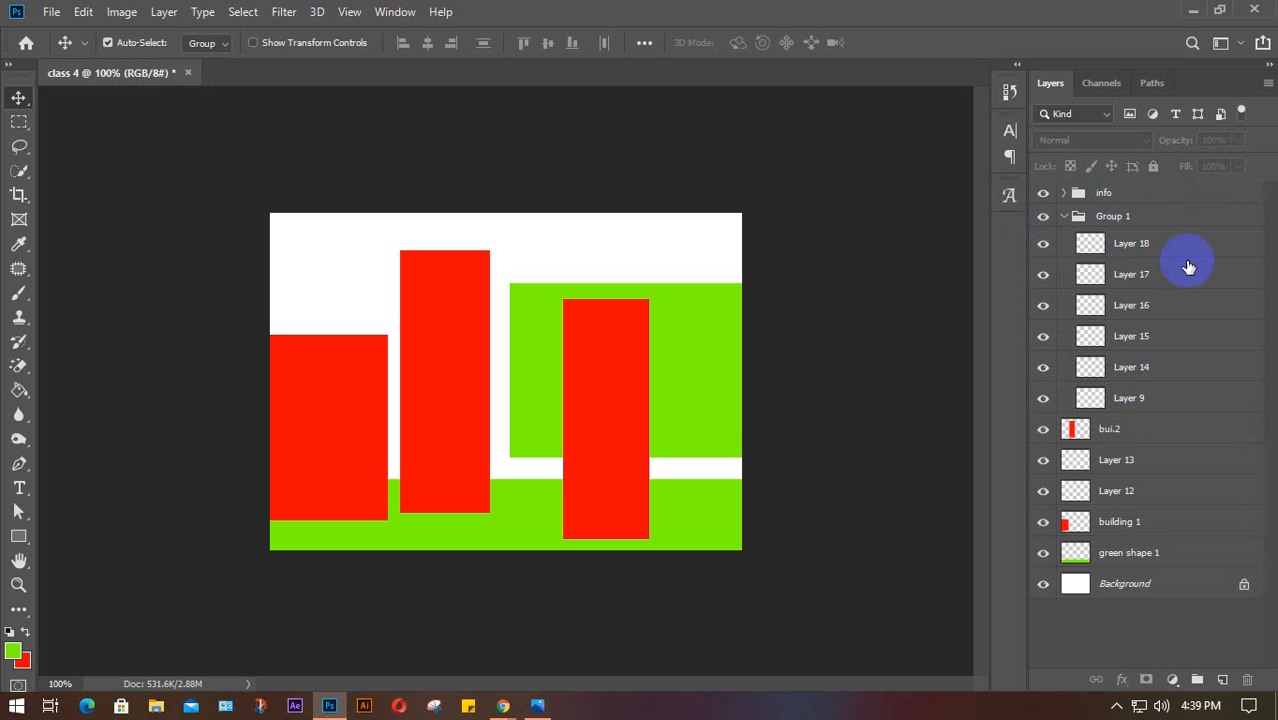
{"action": "left_click", "coordinate": [1135, 245]}
{"action": "left_click", "coordinate": [1148, 277]}
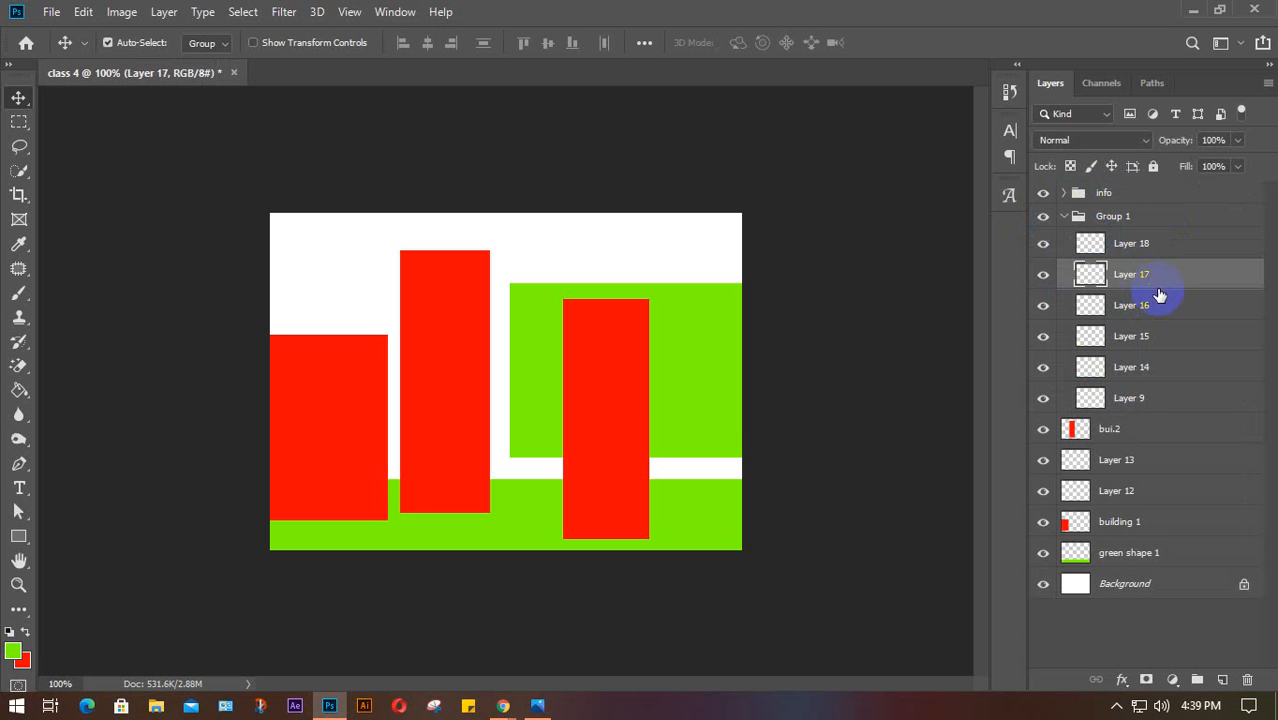
Drag the info group's shapes slightly left and reposition the tall red bar up-left
{"action": "left_click", "coordinate": [637, 366]}
{"action": "left_click_drag", "start_coordinate": [637, 366], "coordinate": [576, 371]}
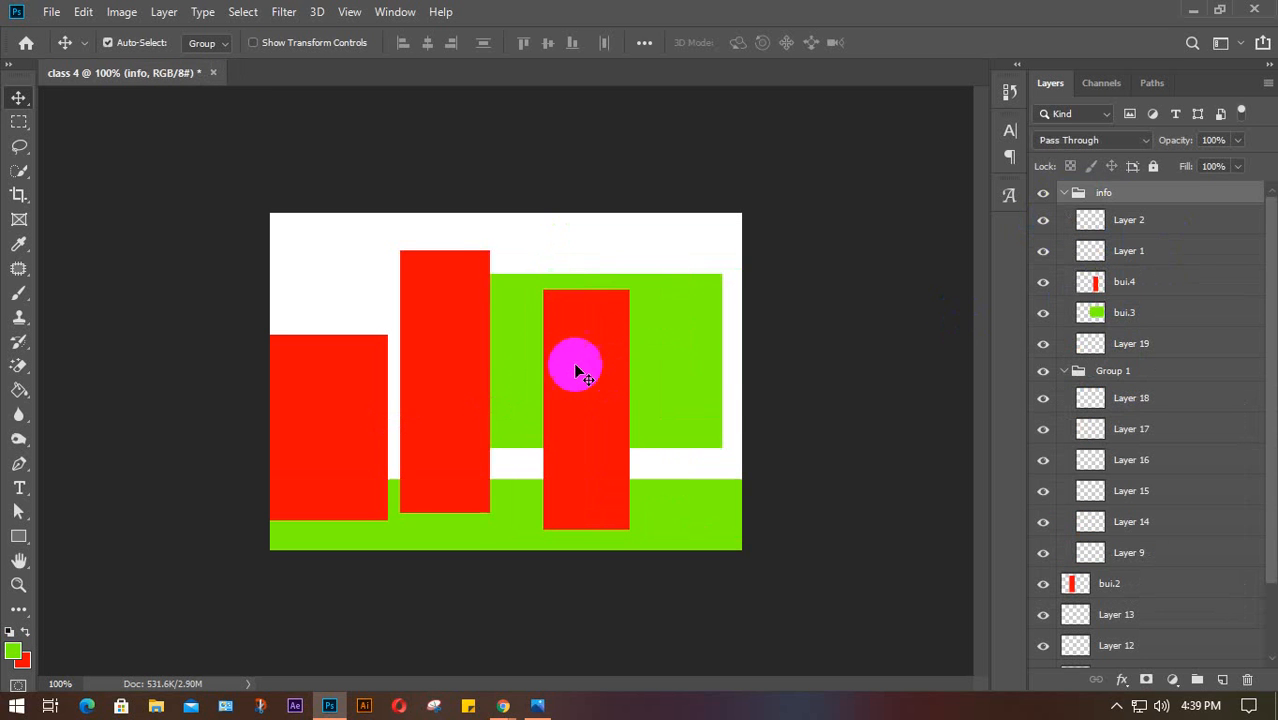
{"action": "left_click_drag", "start_coordinate": [471, 351], "coordinate": [465, 323]}
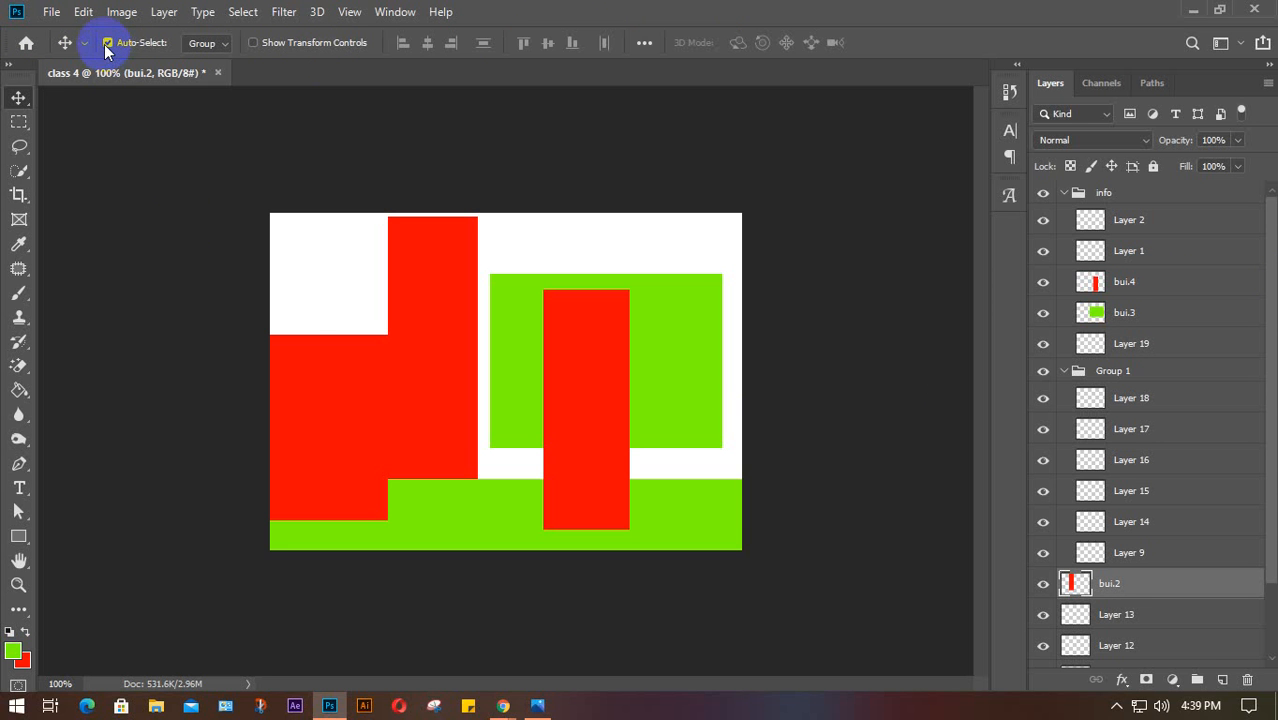
Turn Auto-Select off and drag the tall red bar to sit over the left block
{"action": "left_click", "coordinate": [320, 402]}
{"action": "left_click", "coordinate": [440, 282]}
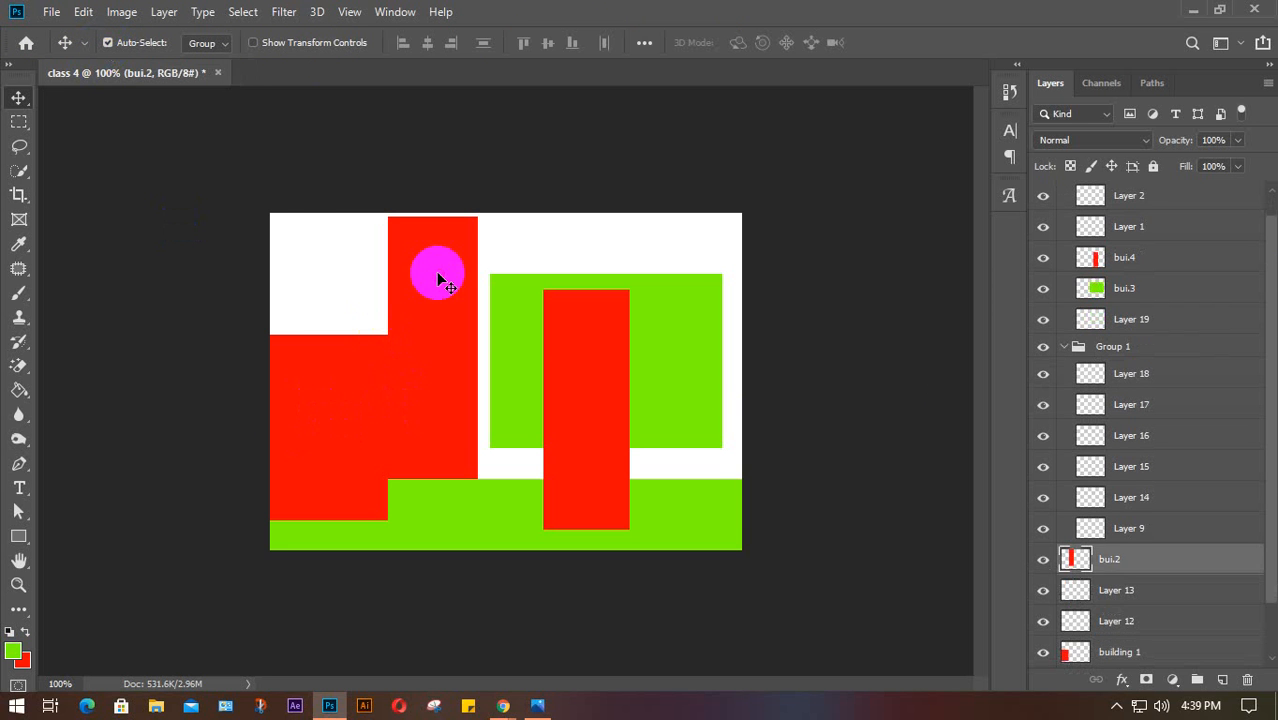
{"action": "left_click", "coordinate": [571, 334]}
{"action": "left_click_drag", "start_coordinate": [422, 305], "coordinate": [443, 307]}
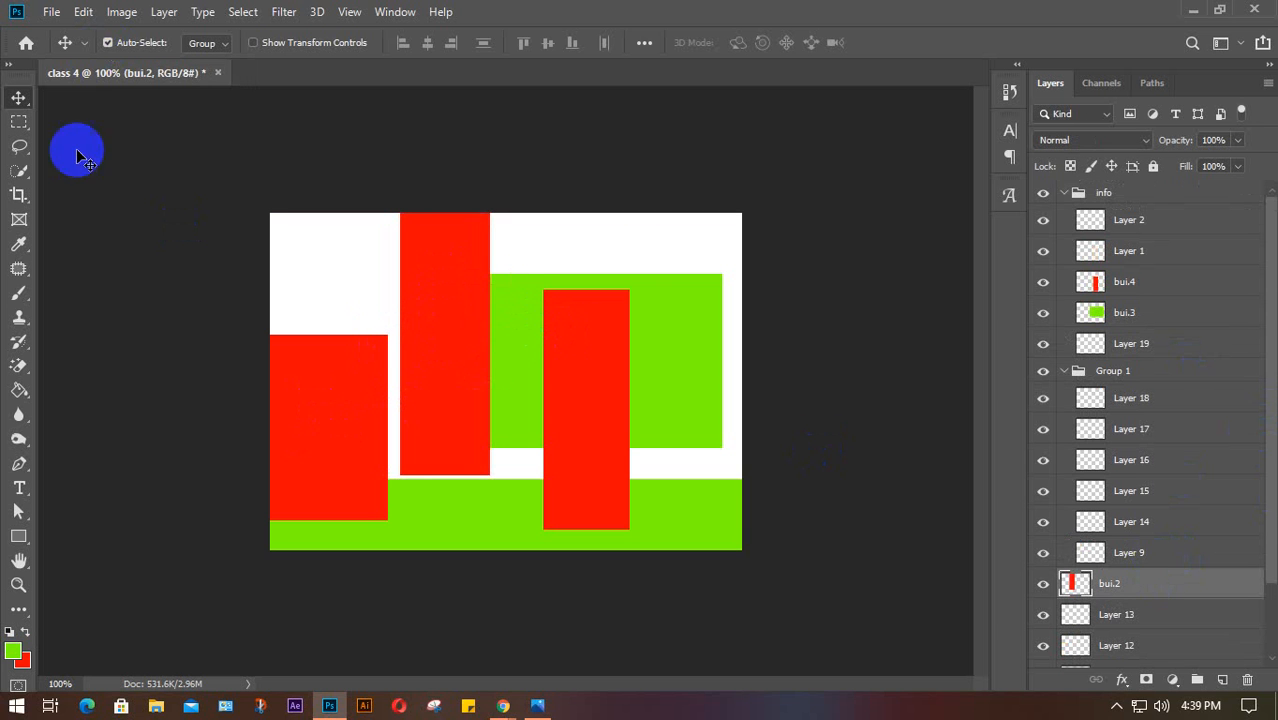
{"action": "left_click", "coordinate": [108, 42]}
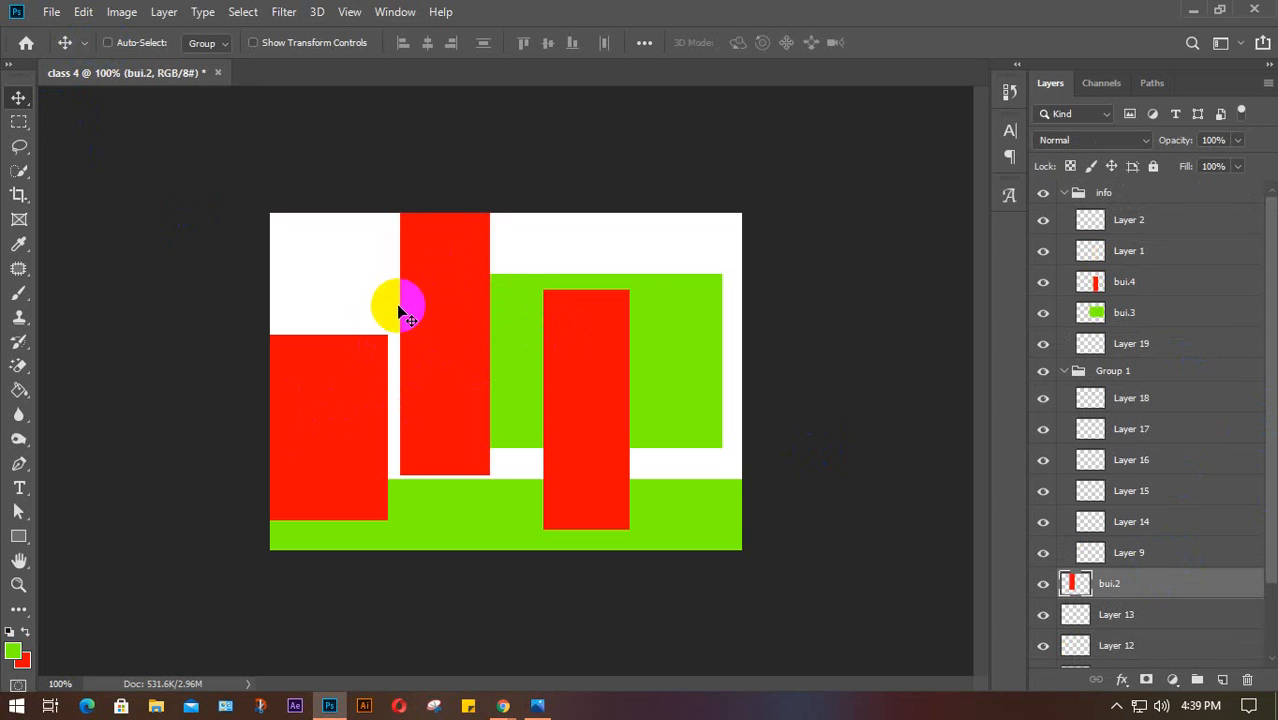
{"action": "left_click_drag", "start_coordinate": [415, 304], "coordinate": [363, 292]}
{"action": "left_click_drag", "start_coordinate": [605, 389], "coordinate": [513, 343]}
{"action": "left_click_drag", "start_coordinate": [660, 386], "coordinate": [688, 338]}
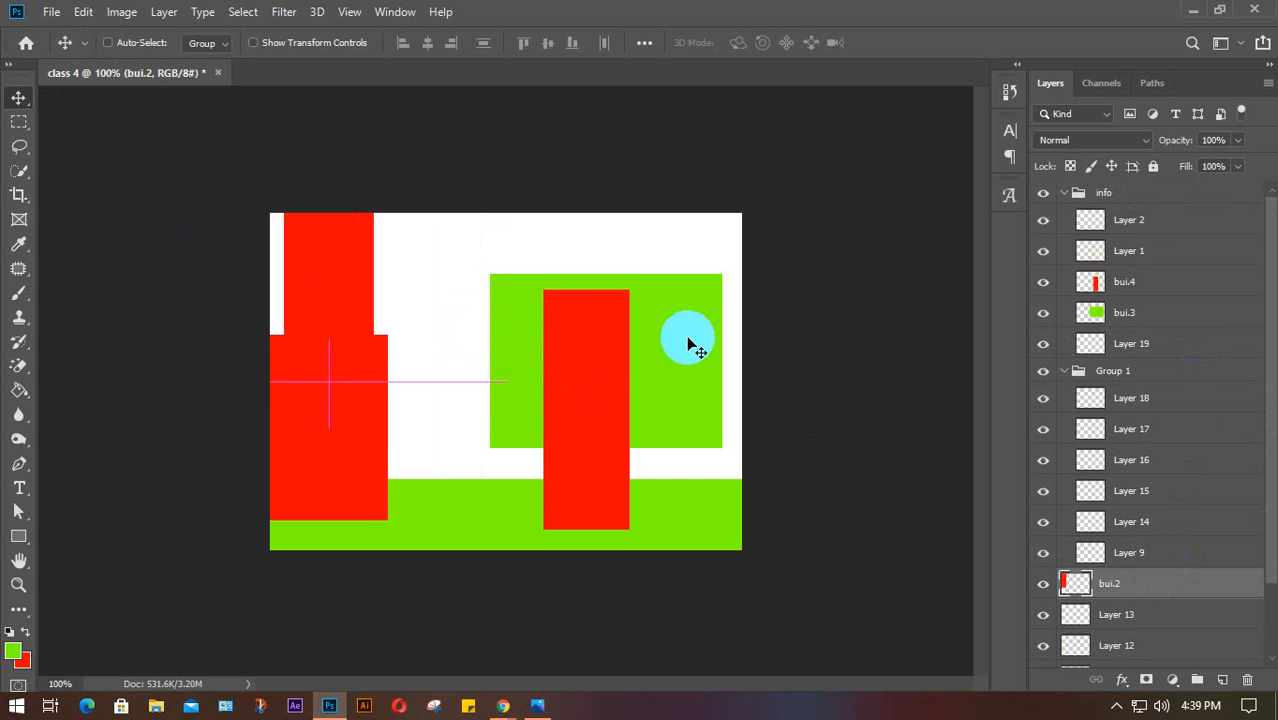
{"action": "left_click_drag", "start_coordinate": [347, 278], "coordinate": [437, 318]}
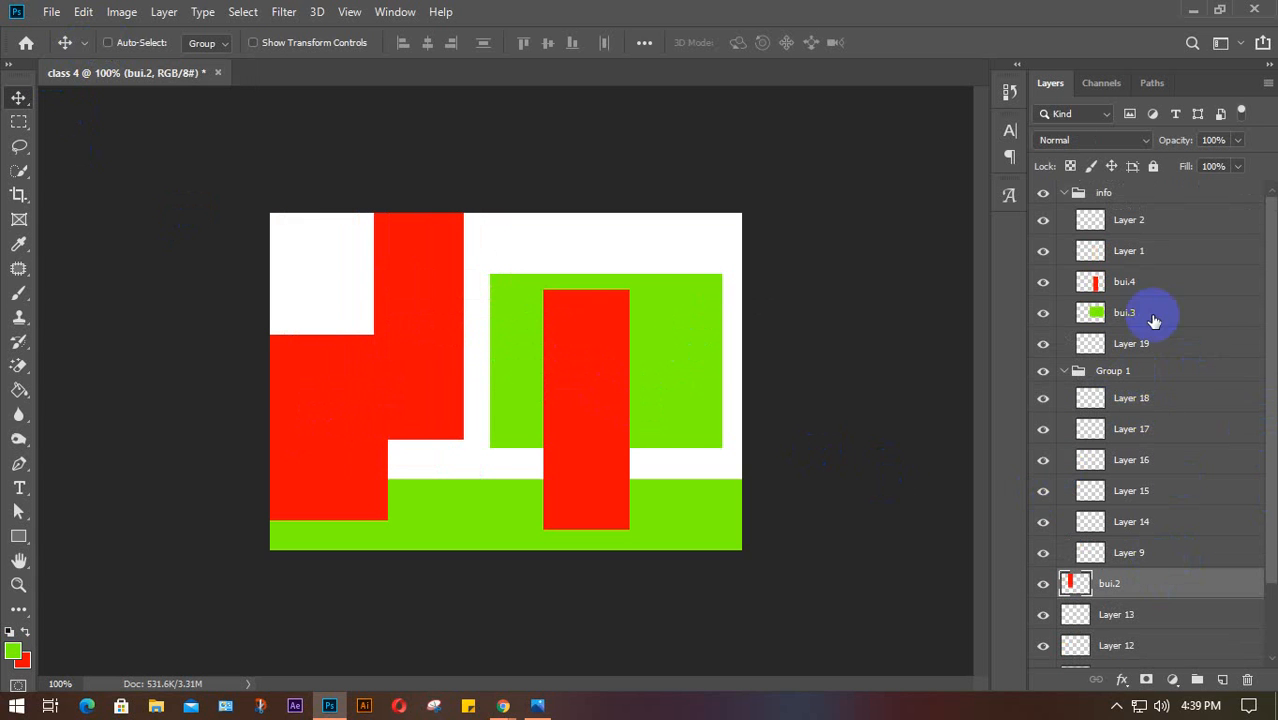
Move bui.4 down-right, stack Layer 19 above bui.3, and raise the green rectangle
{"action": "left_click", "coordinate": [1140, 282]}
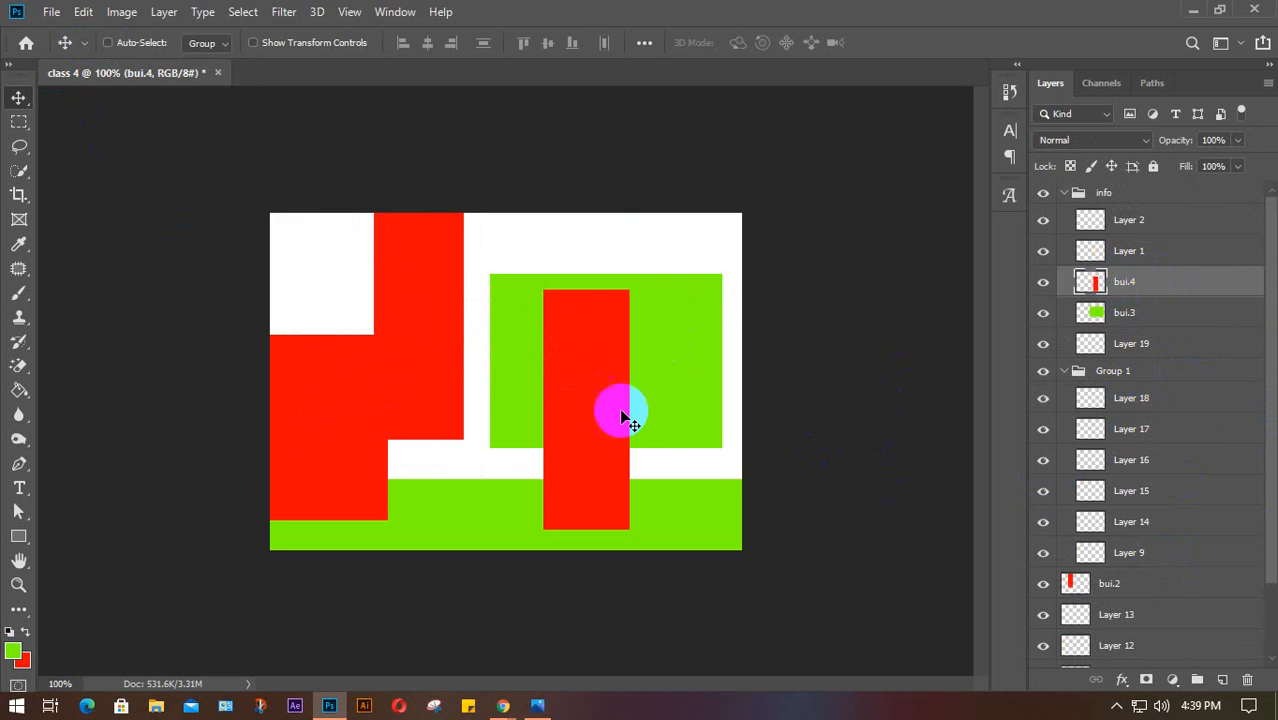
{"action": "left_click_drag", "start_coordinate": [621, 416], "coordinate": [651, 417]}
{"action": "left_click_drag", "start_coordinate": [1107, 370], "coordinate": [1155, 314]}
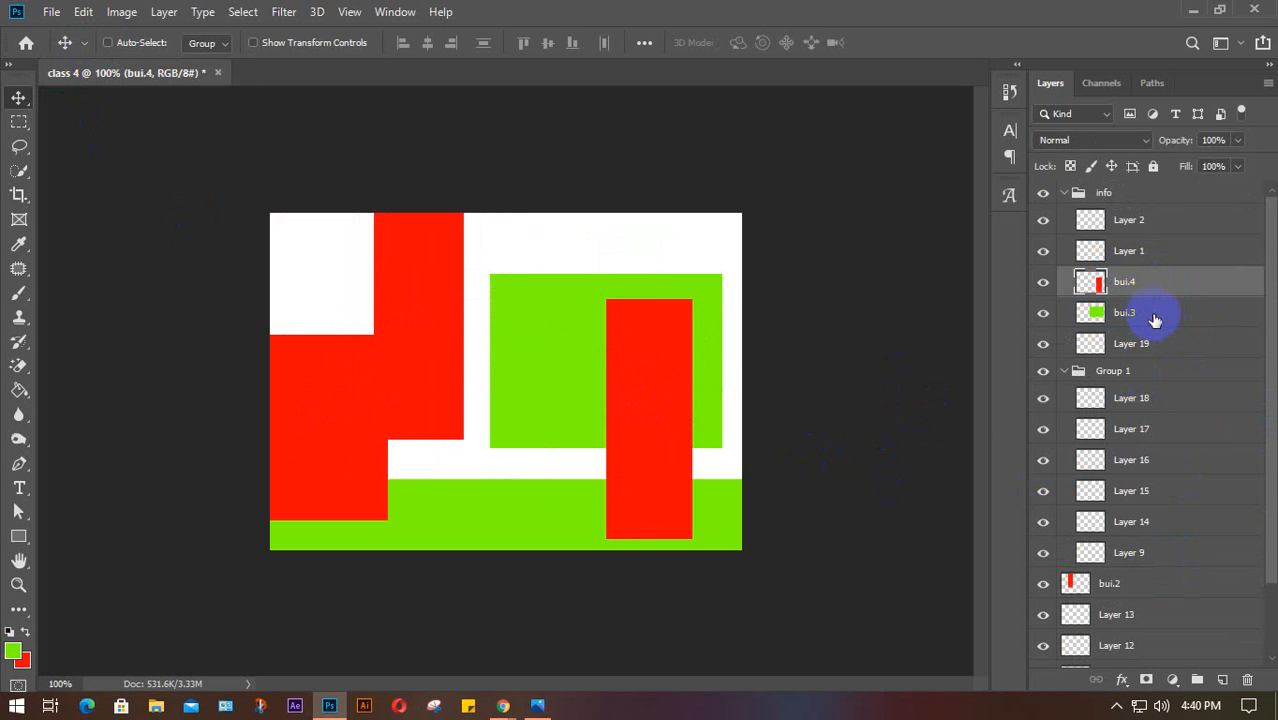
{"action": "left_click", "coordinate": [1156, 316]}
{"action": "left_click_drag", "start_coordinate": [564, 326], "coordinate": [568, 280]}
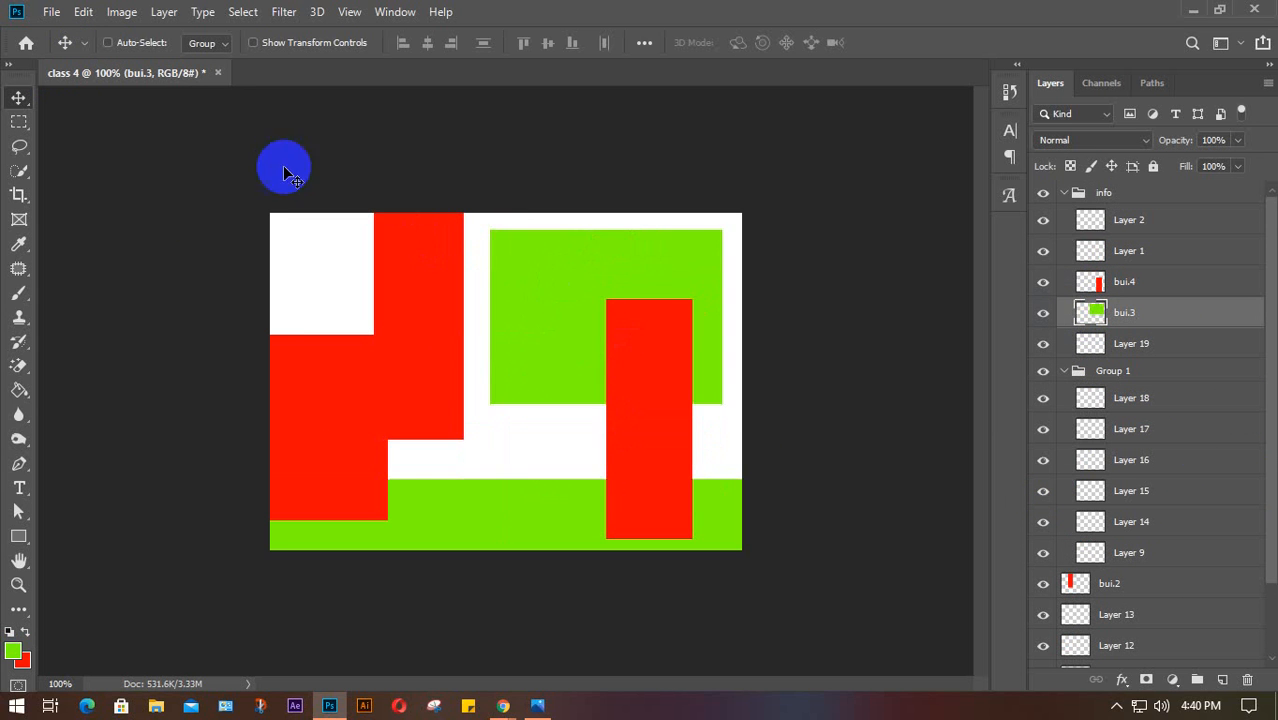
Re-enable Auto-Select, lift the left red block to the top-left, and shift the green rectangle right
{"action": "left_click", "coordinate": [106, 43]}
{"action": "left_click_drag", "start_coordinate": [356, 404], "coordinate": [337, 334]}
{"action": "left_click_drag", "start_coordinate": [446, 355], "coordinate": [479, 470]}
{"action": "left_click_drag", "start_coordinate": [657, 431], "coordinate": [700, 452]}
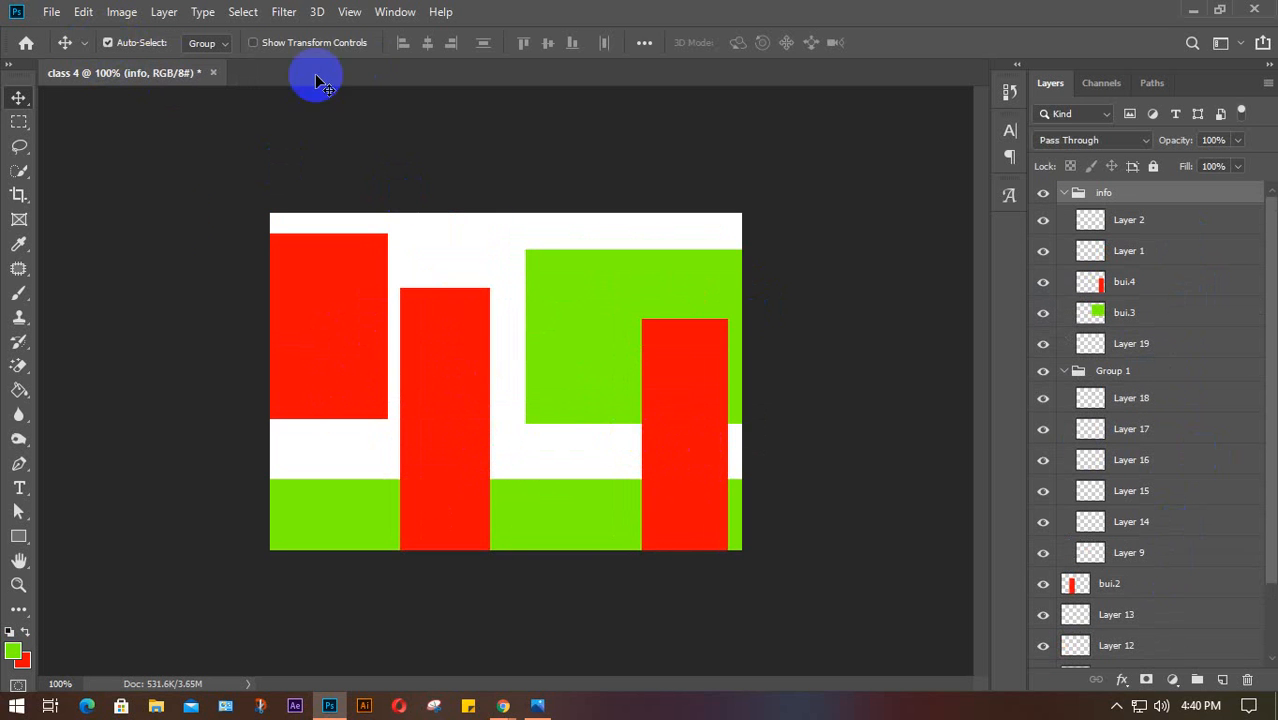
Set Auto-Select to Layer and move the green rectangle and red bar bui.4 up-left
{"action": "left_click", "coordinate": [221, 47]}
{"action": "left_click", "coordinate": [223, 49]}
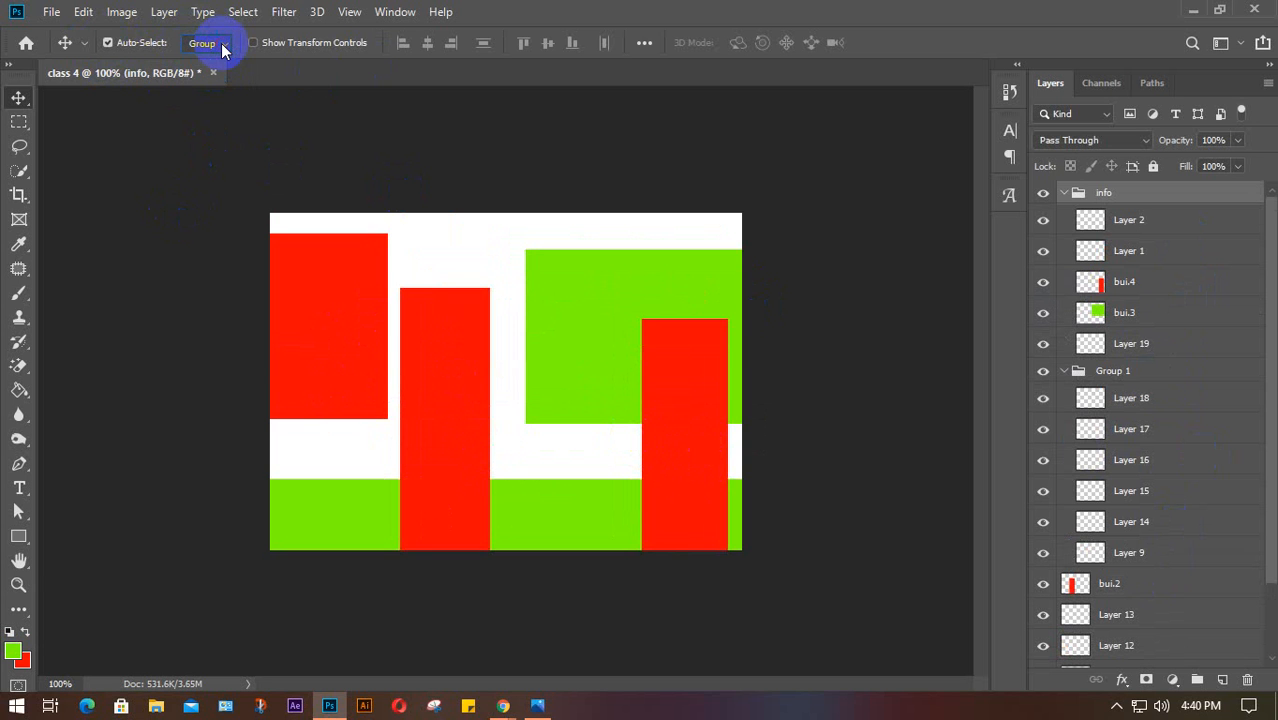
{"action": "left_click", "coordinate": [223, 48]}
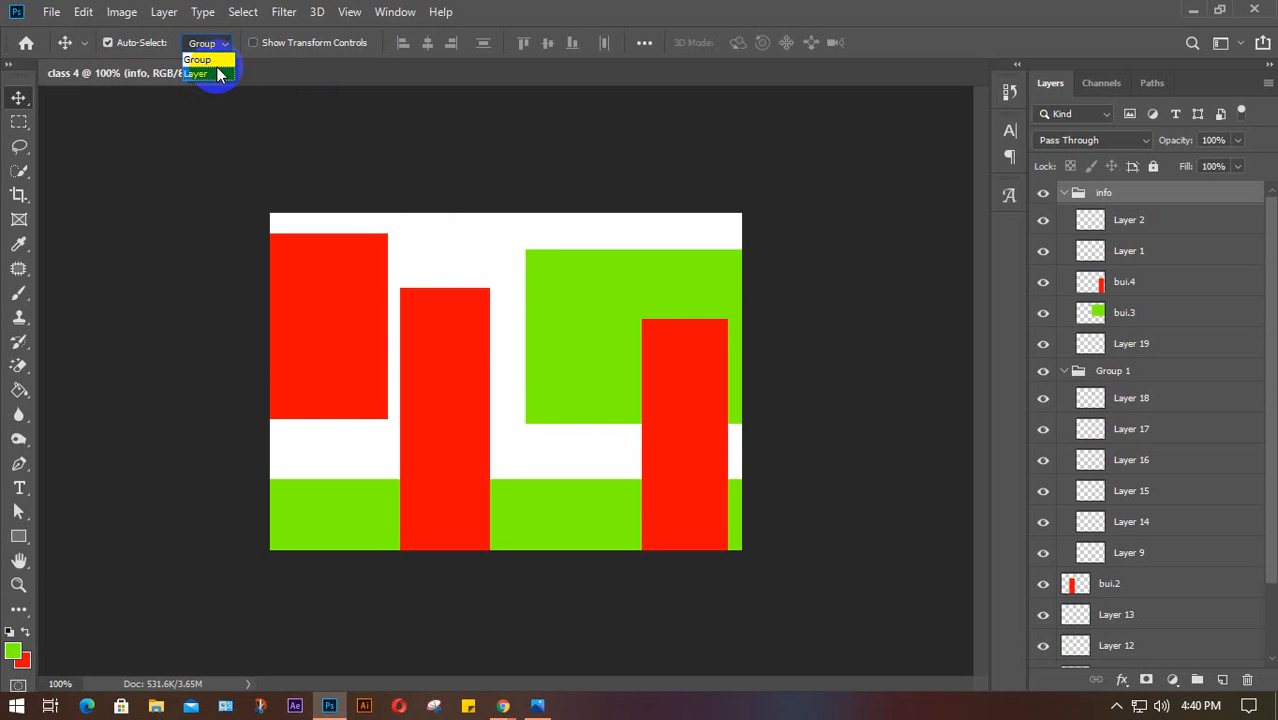
{"action": "left_click", "coordinate": [214, 74]}
{"action": "left_click_drag", "start_coordinate": [585, 306], "coordinate": [562, 289]}
{"action": "mouse_move", "coordinate": [683, 405]}
{"action": "left_mouse_down"}
{"action": "mouse_move", "coordinate": [681, 424]}
{"action": "mouse_move", "coordinate": [672, 401]}
{"action": "left_mouse_up"}
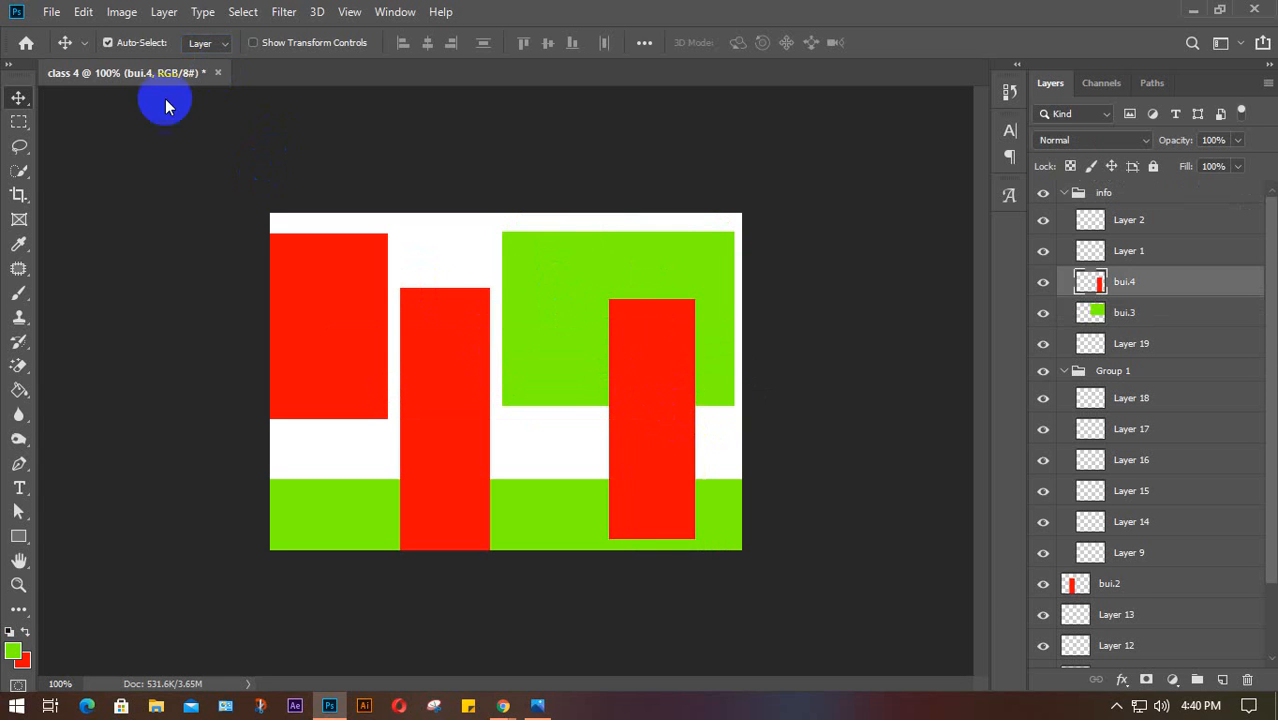
Switch Auto-Select back to Group and nudge the info group's shapes slightly
{"action": "left_click", "coordinate": [212, 53]}
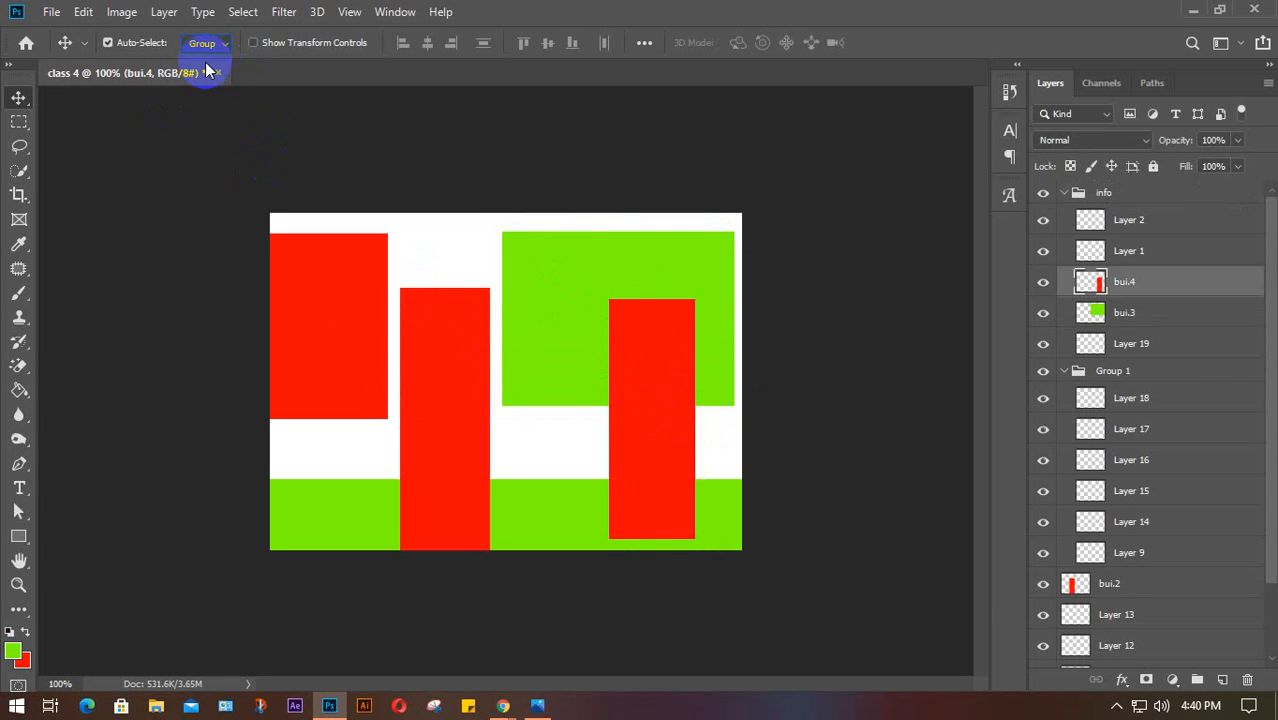
{"action": "left_click", "coordinate": [1112, 191]}
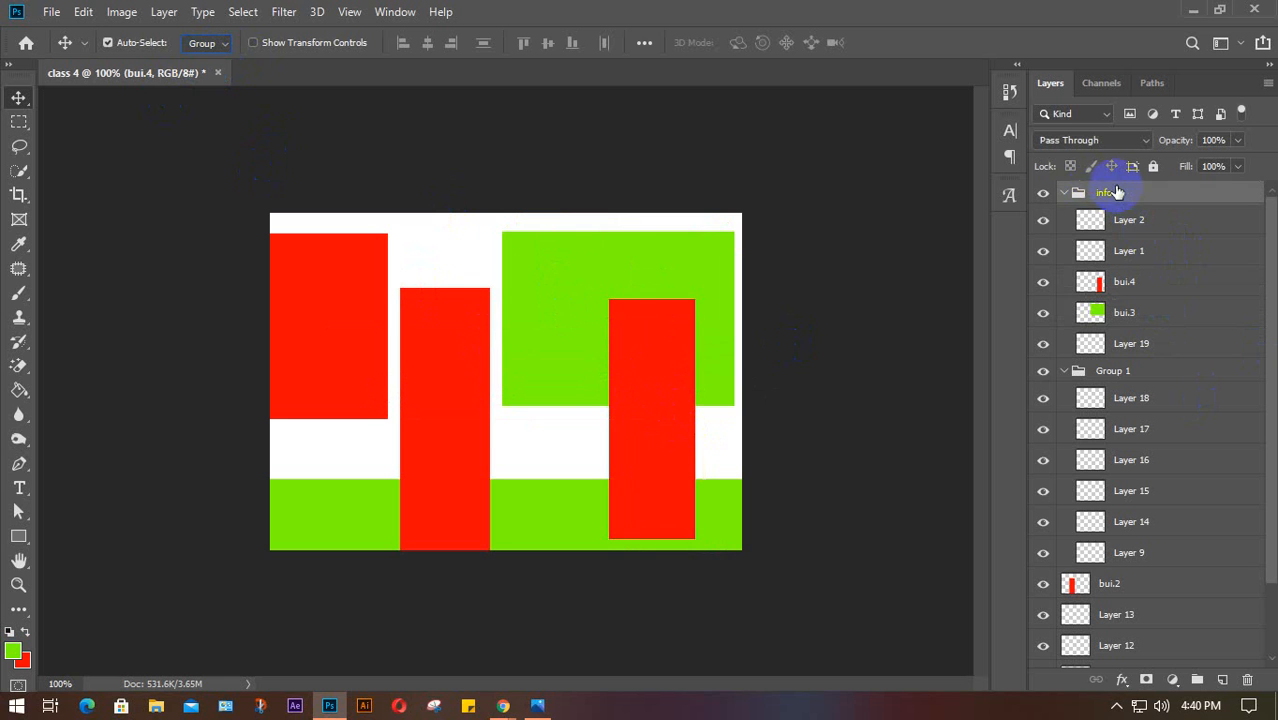
{"action": "mouse_move", "coordinate": [598, 311]}
{"action": "left_mouse_down"}
{"action": "mouse_move", "coordinate": [622, 331]}
{"action": "mouse_move", "coordinate": [591, 320]}
{"action": "mouse_move", "coordinate": [613, 300]}
{"action": "mouse_move", "coordinate": [601, 305]}
{"action": "left_mouse_up"}
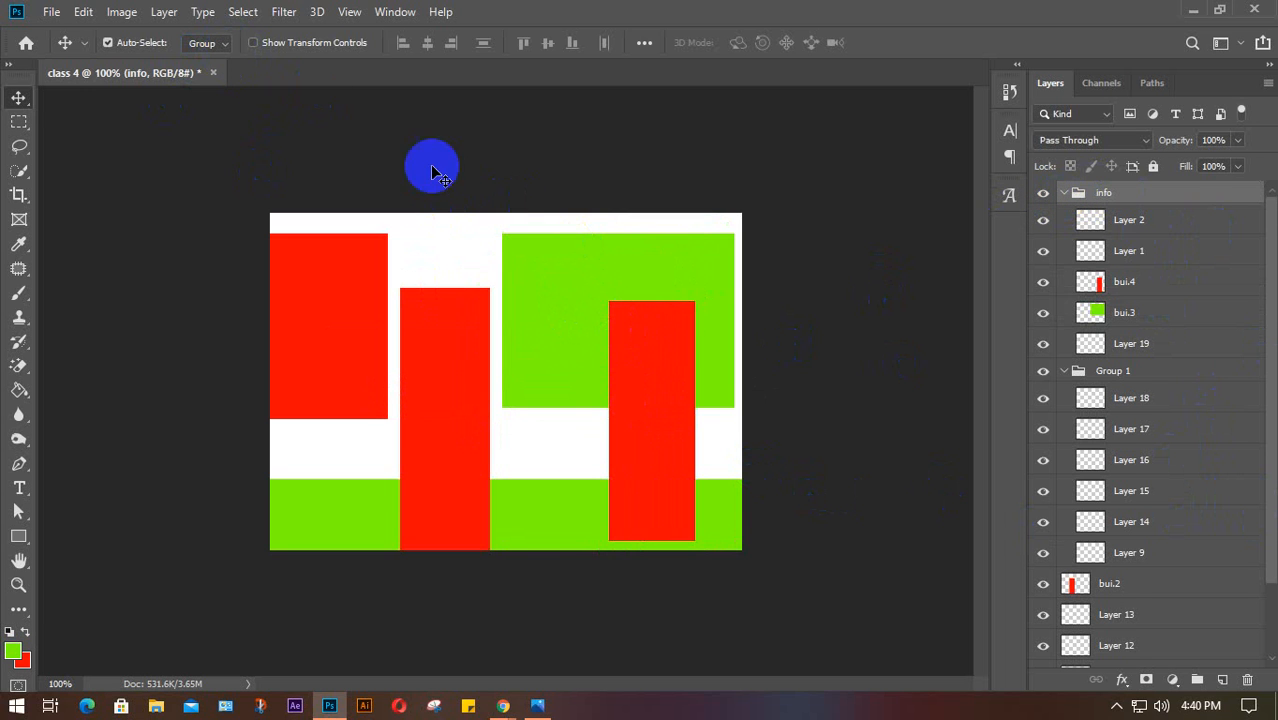
{"action": "left_click", "coordinate": [205, 42]}
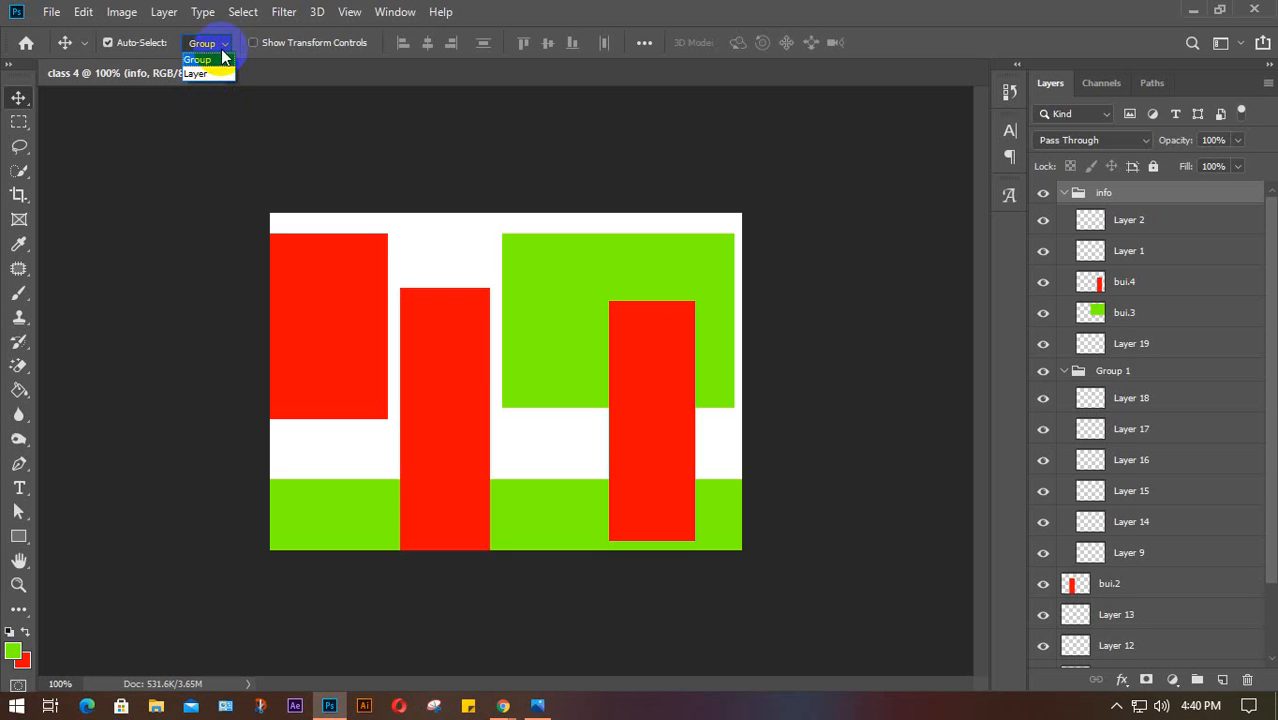
{"action": "left_click", "coordinate": [220, 59]}
{"action": "left_click", "coordinate": [205, 42]}
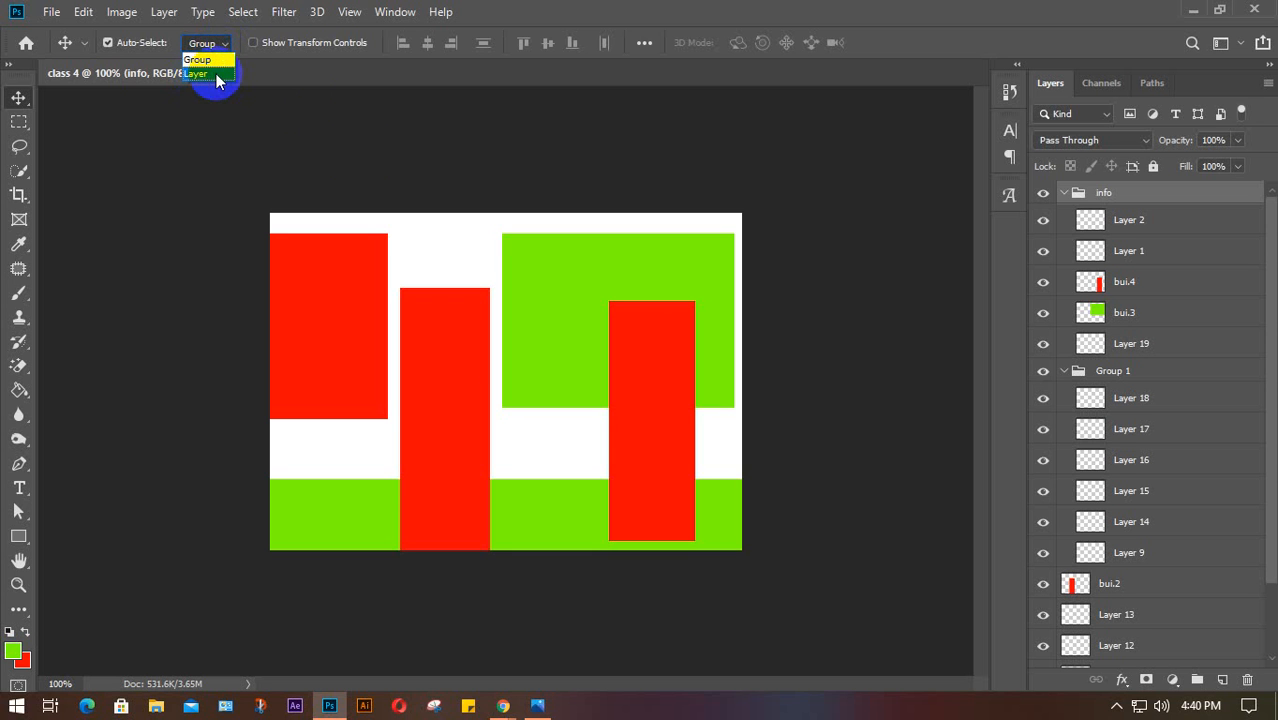
{"action": "left_click", "coordinate": [355, 148]}
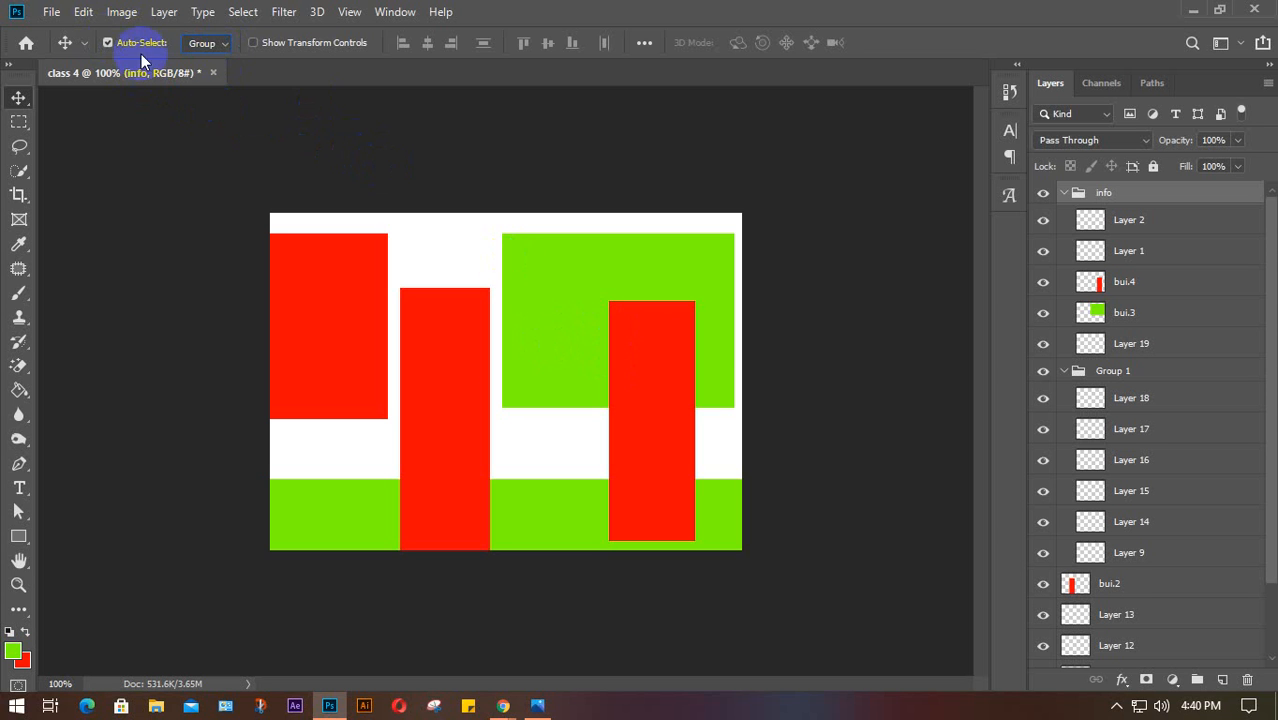
{"action": "left_click", "coordinate": [700, 244]}
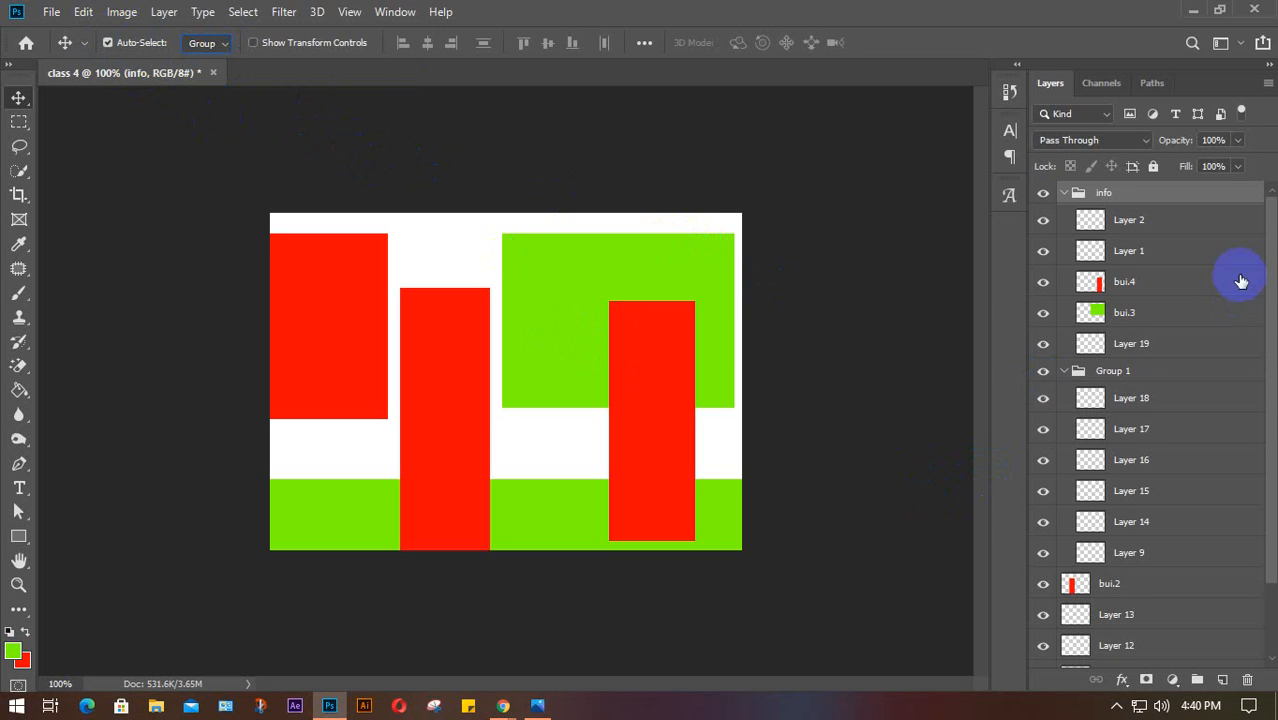
Collapse info and Group 1, then ungroup Group 1 with Ctrl+Shift+G
{"action": "left_click", "coordinate": [1063, 192]}
{"action": "left_click", "coordinate": [1063, 216]}
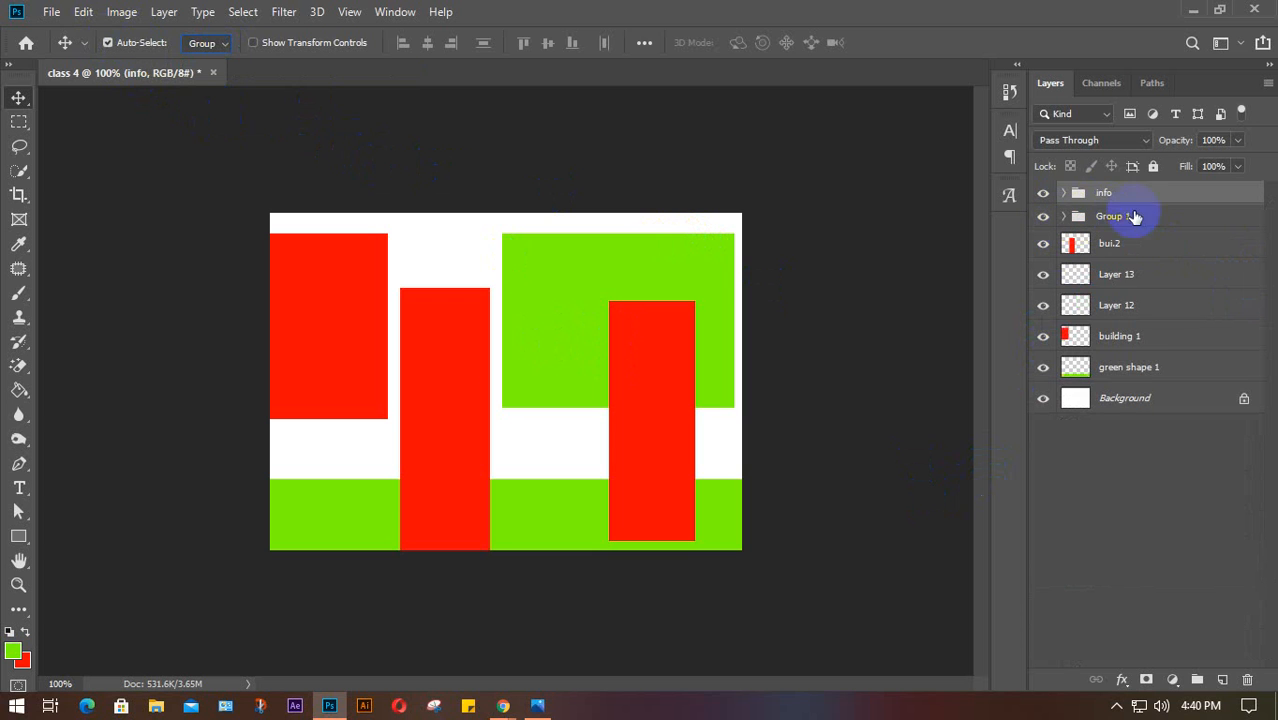
{"action": "left_click", "coordinate": [1151, 221]}
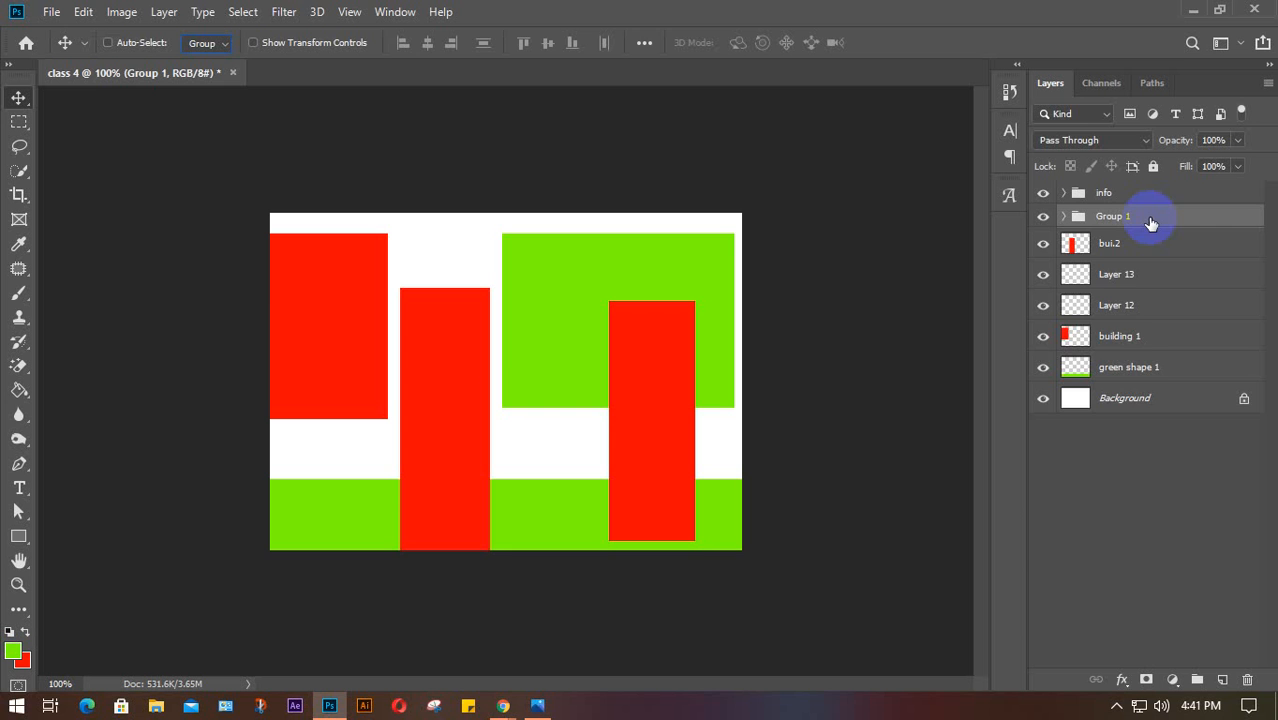
{"action": "key", "text": "ctrl+shift+g"}
Ungroup the info group and move the red bar bui.4 slightly left
{"action": "left_click", "coordinate": [1133, 196]}
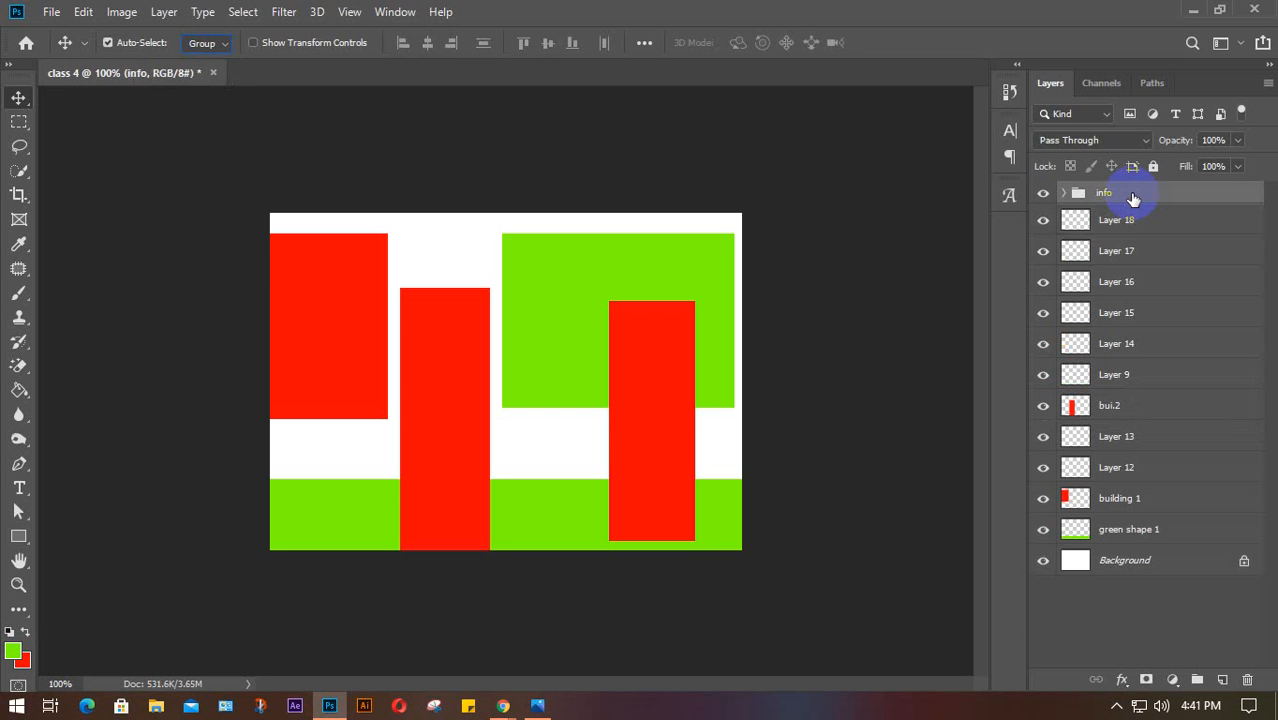
{"action": "key", "text": "ctrl+shift+g"}
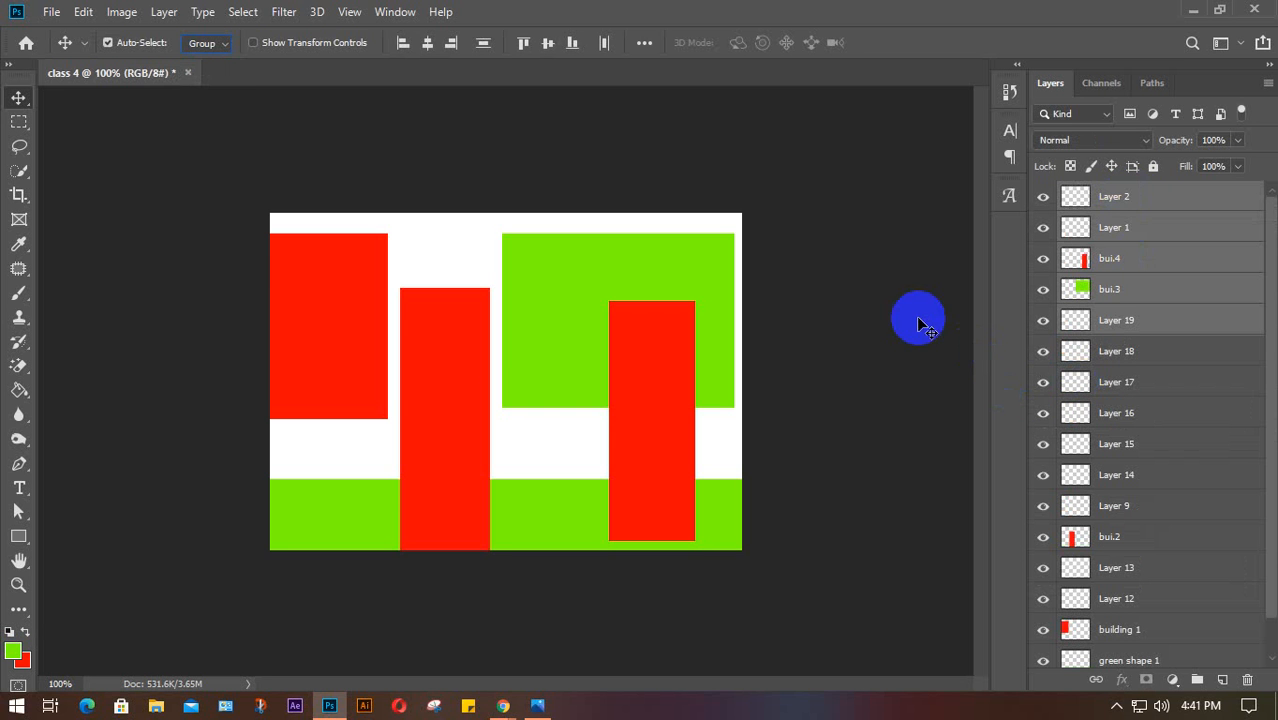
{"action": "left_click", "coordinate": [1224, 362]}
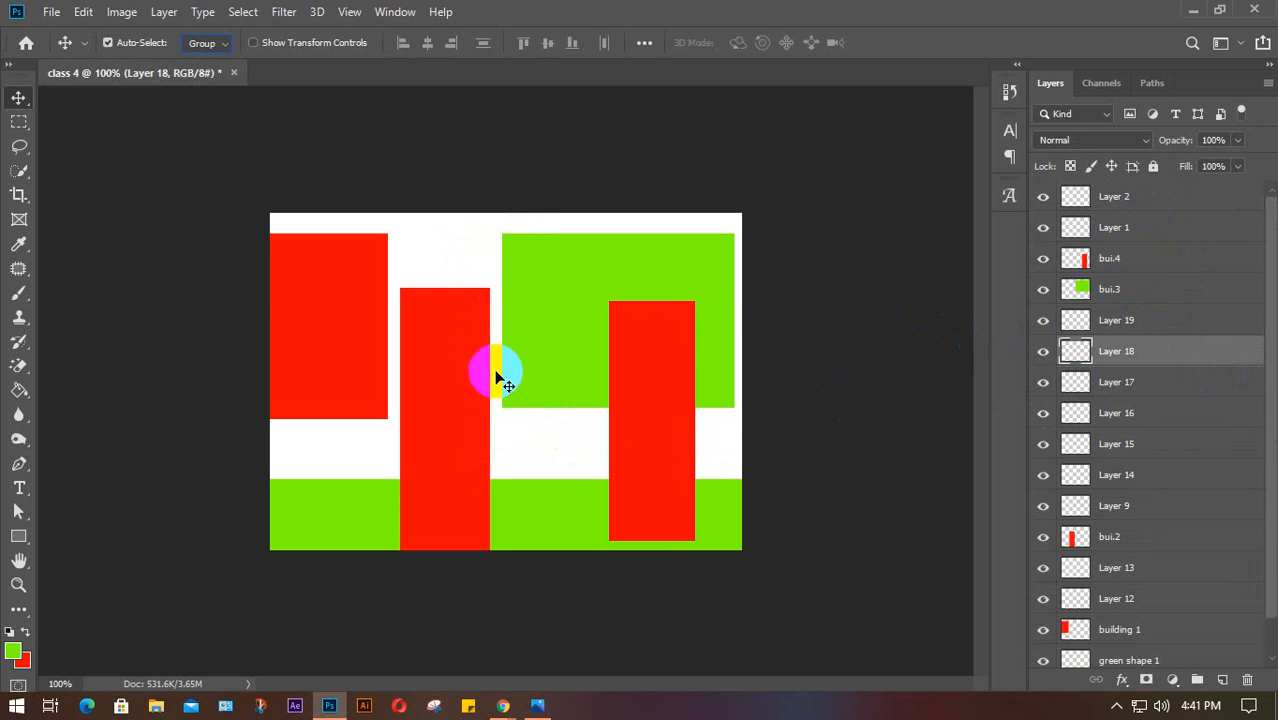
{"action": "left_click_drag", "start_coordinate": [638, 455], "coordinate": [617, 457]}
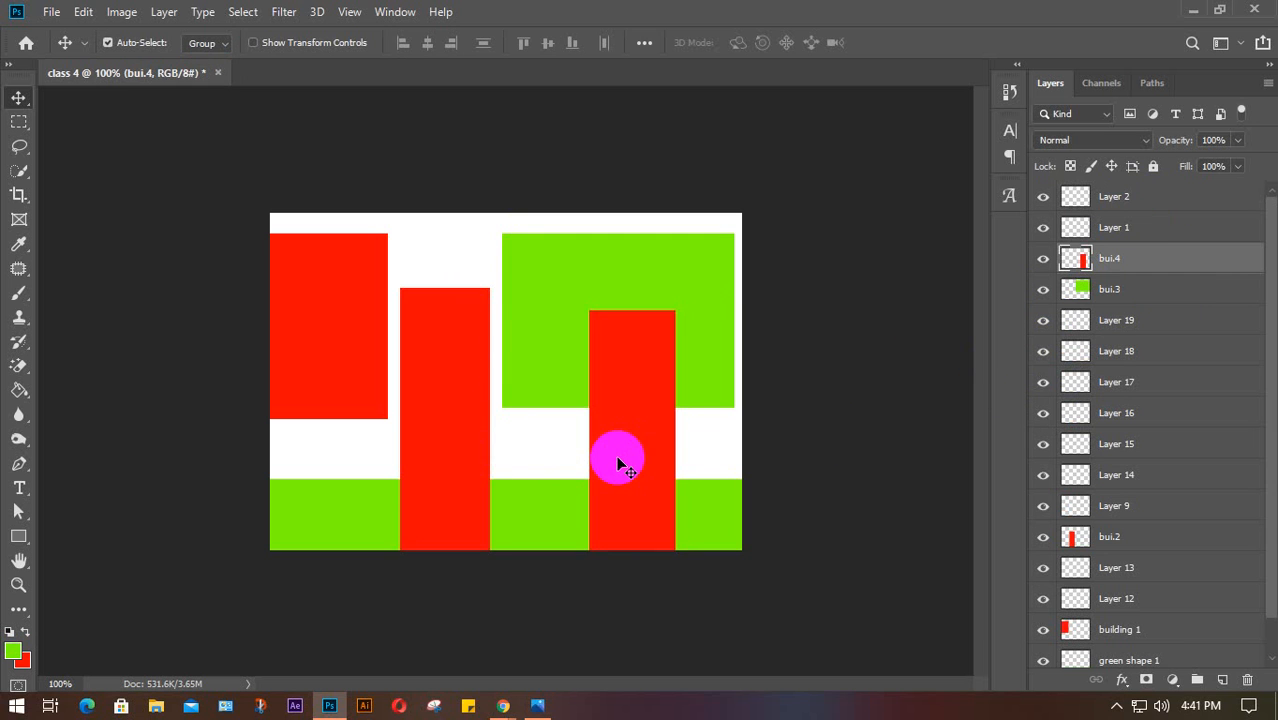
Delete empty Layers 2 and 1, the Layer 19–Layer 9 range, then Layers 13 and 12
{"action": "left_click", "coordinate": [1159, 200]}
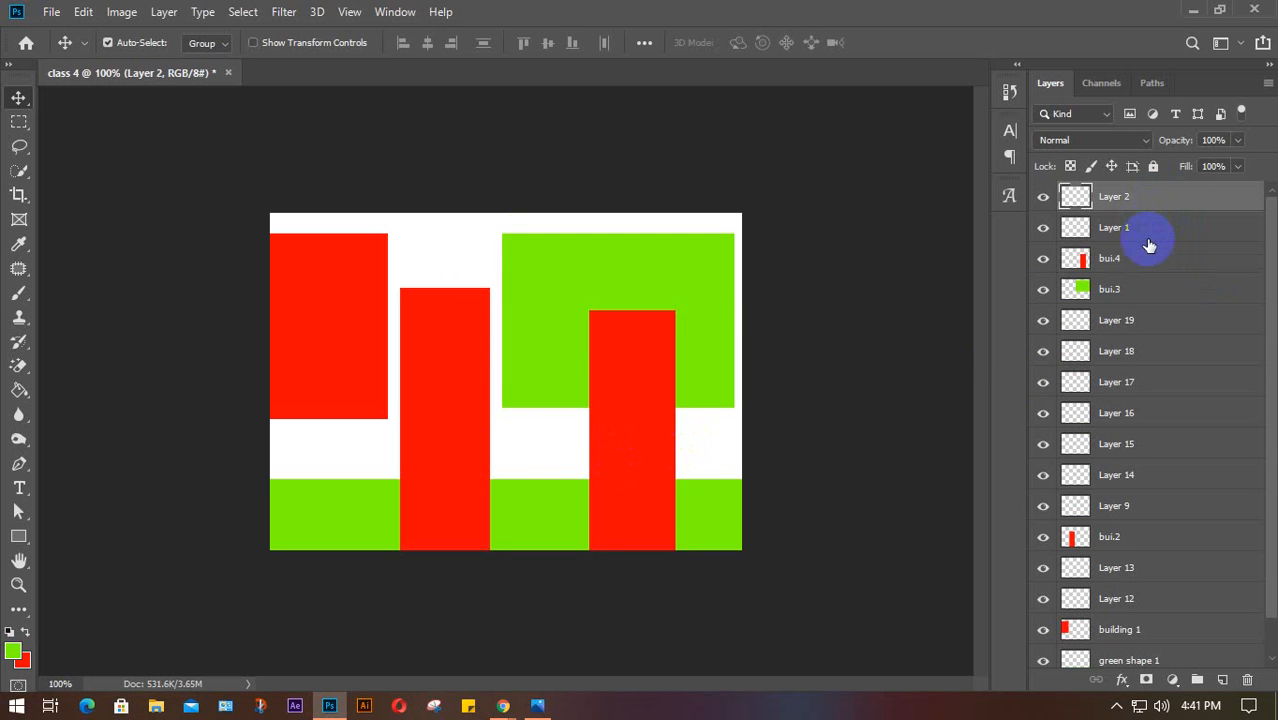
{"action": "left_click", "coordinate": [1154, 228], "text": "ctrl"}
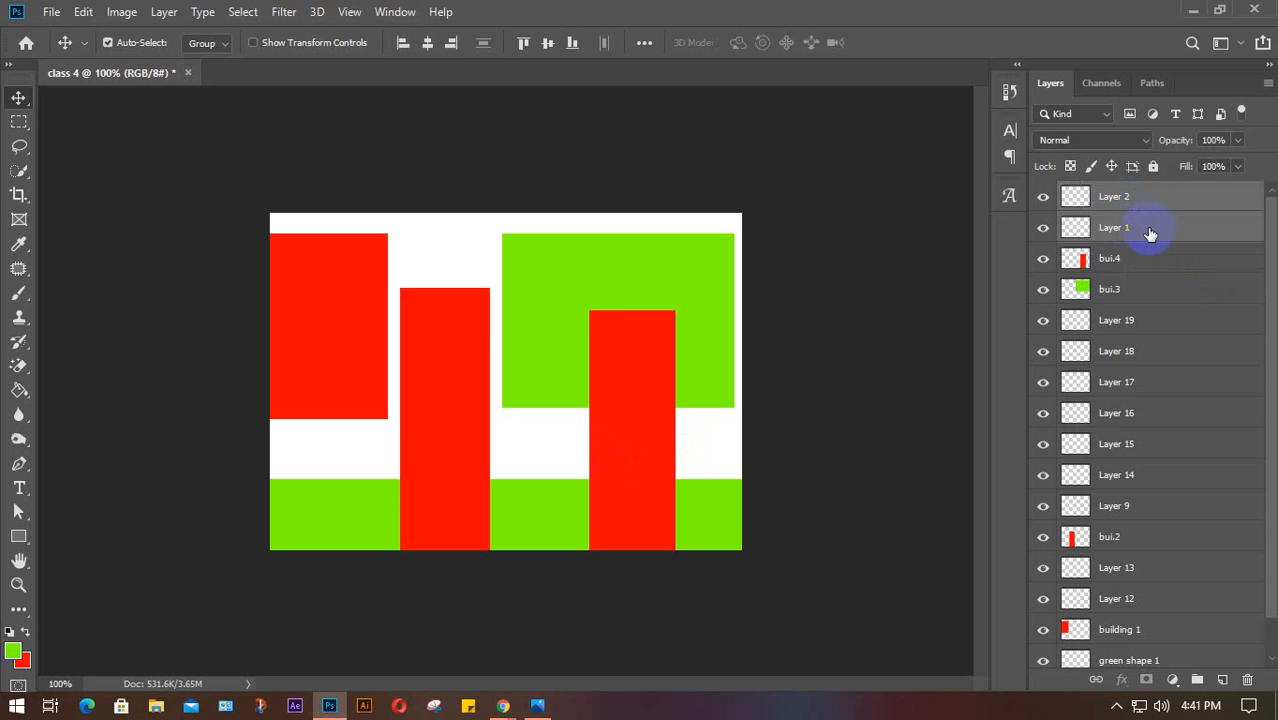
{"action": "key", "text": "Delete"}
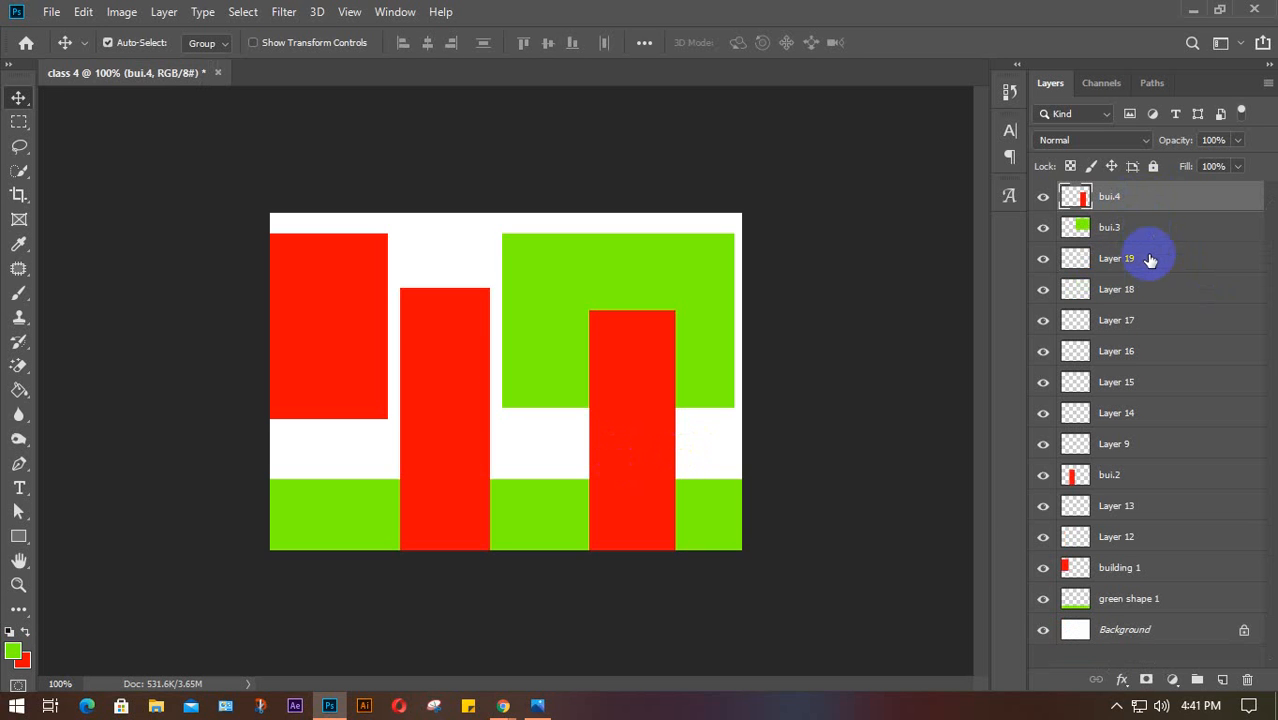
{"action": "left_click", "coordinate": [1150, 263]}
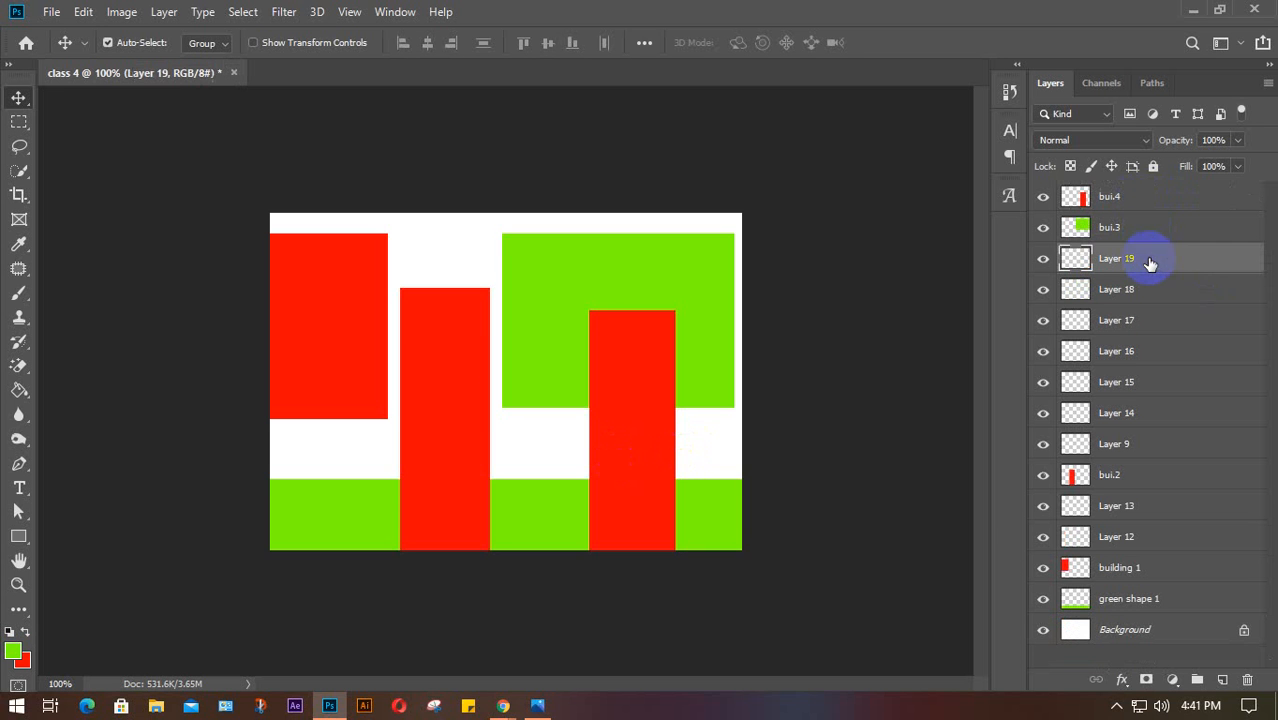
{"action": "left_click", "coordinate": [1150, 446], "text": "shift"}
{"action": "key", "text": "Delete"}
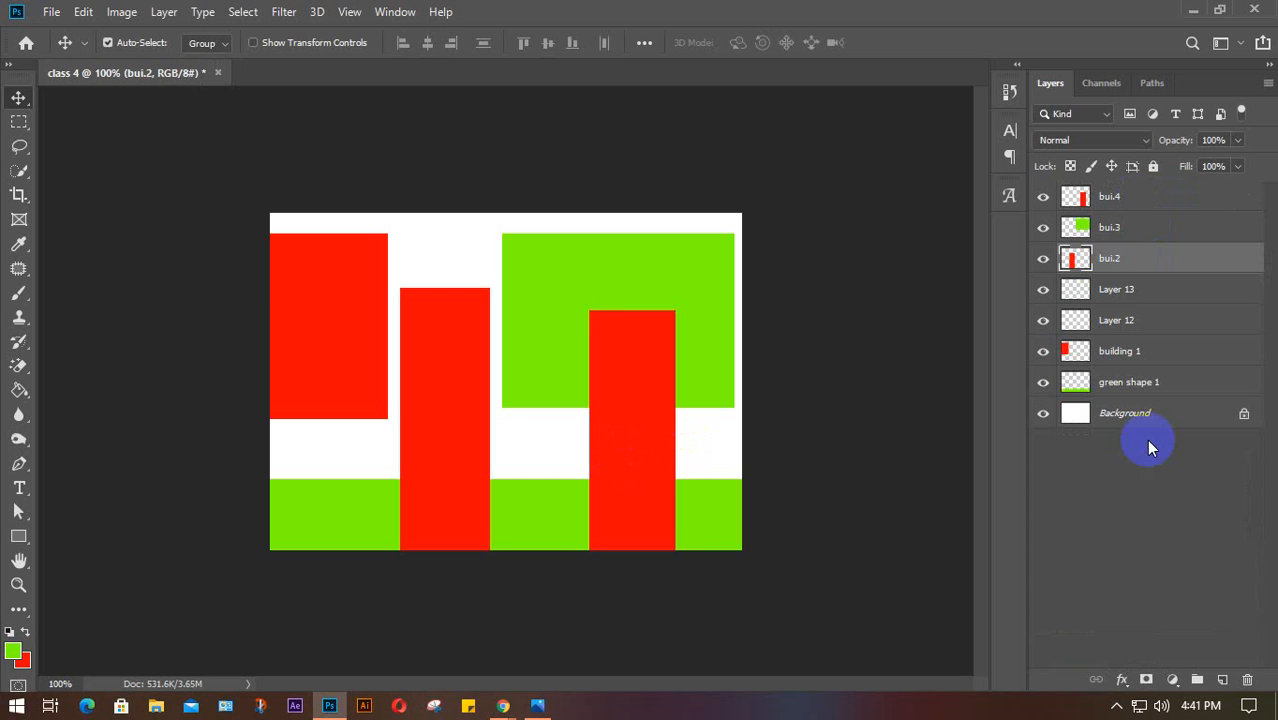
{"action": "left_click", "coordinate": [1157, 291]}
{"action": "left_click", "coordinate": [1155, 320], "text": "shift"}
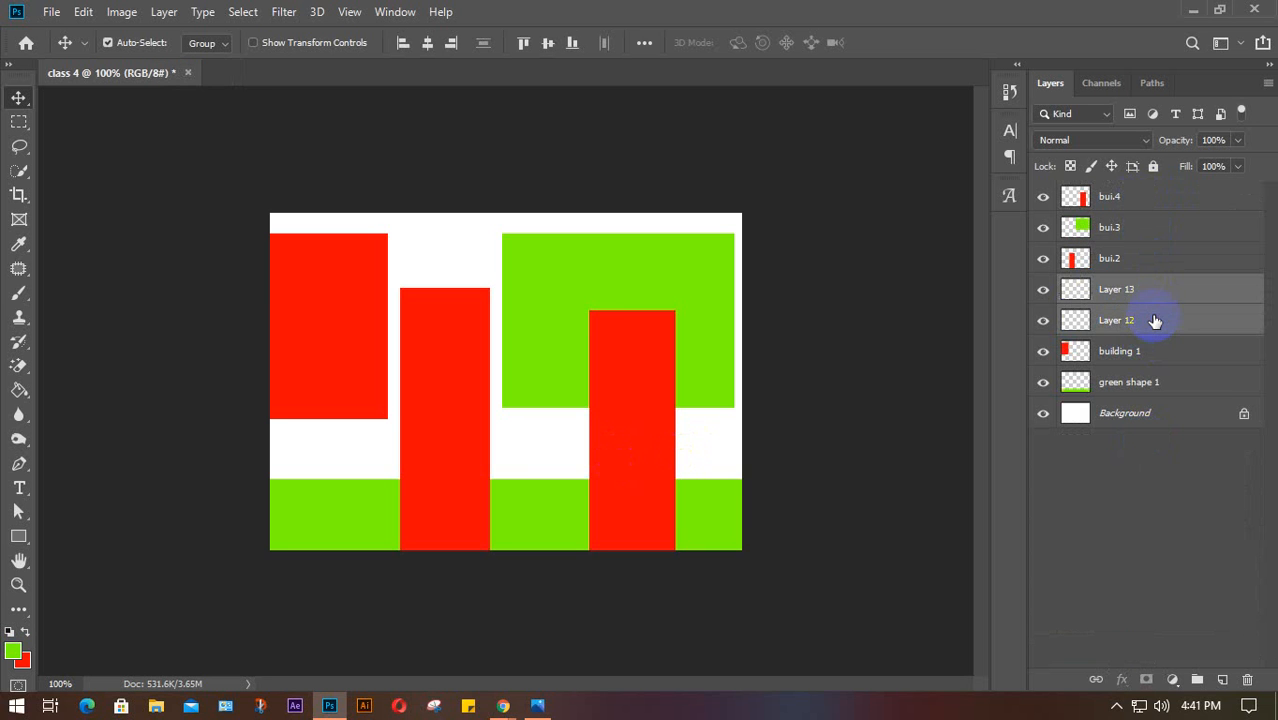
{"action": "key", "text": "Delete"}
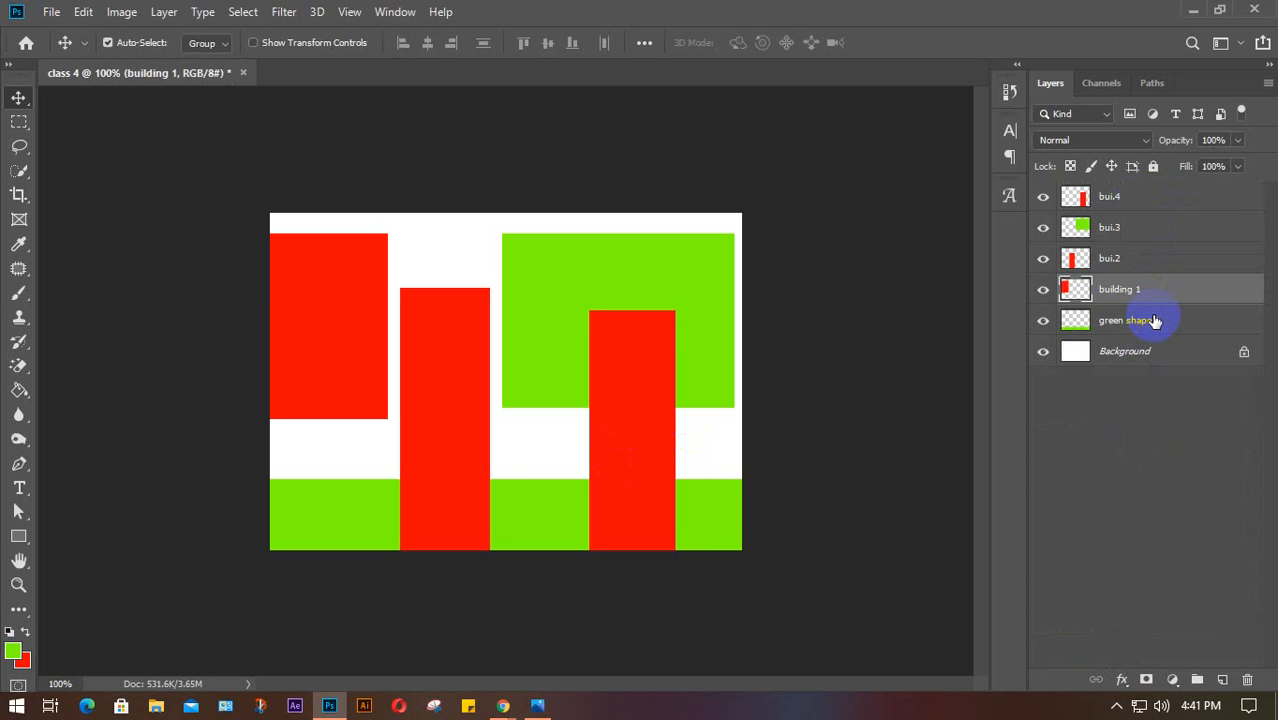
Drag bui.2 and building 1 into place, move the green block left, and nudge bui.4 up
{"action": "left_click_drag", "start_coordinate": [418, 388], "coordinate": [342, 479]}
{"action": "left_click", "coordinate": [345, 369]}
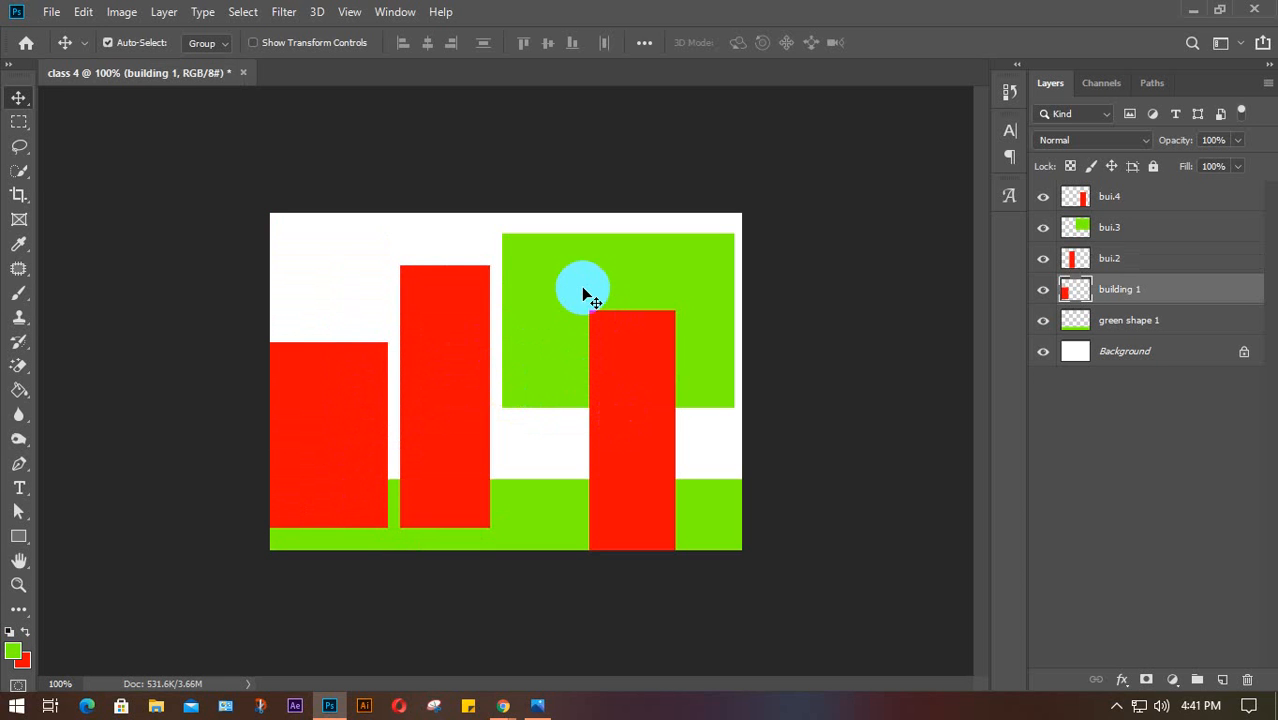
{"action": "left_click_drag", "start_coordinate": [524, 303], "coordinate": [394, 326]}
{"action": "left_click_drag", "start_coordinate": [607, 372], "coordinate": [609, 374]}
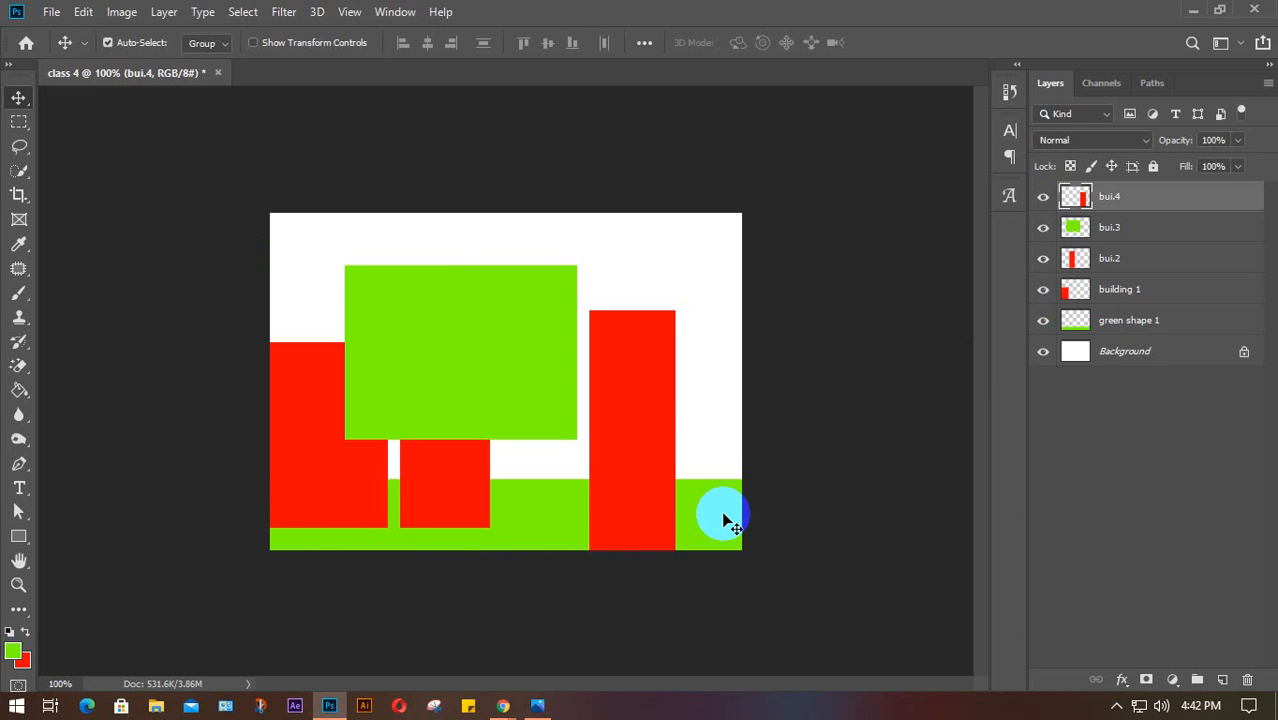
Delete all bars, then fill a thin rectangular strip near the bottom with green on a new layer
{"action": "key", "text": "Delete"}
{"action": "key", "text": "Delete"}
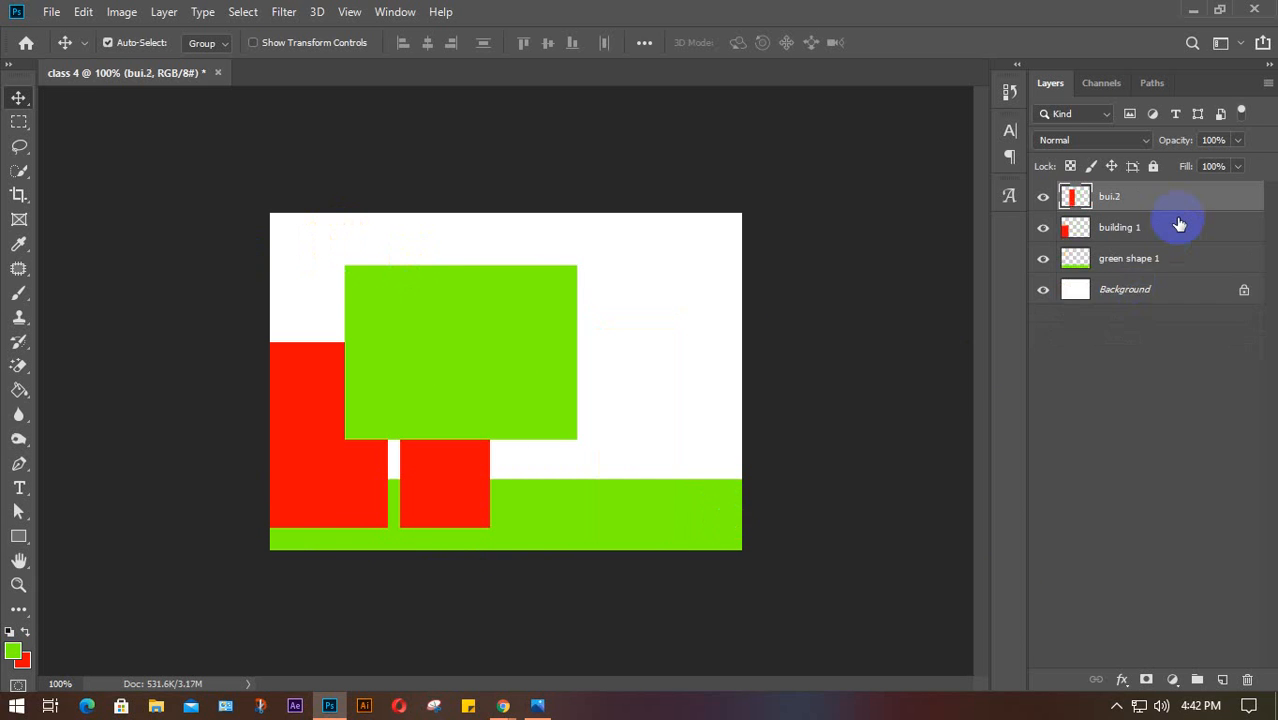
{"action": "key", "text": "Delete"}
{"action": "key", "text": "Delete"}
{"action": "key", "text": "Delete"}
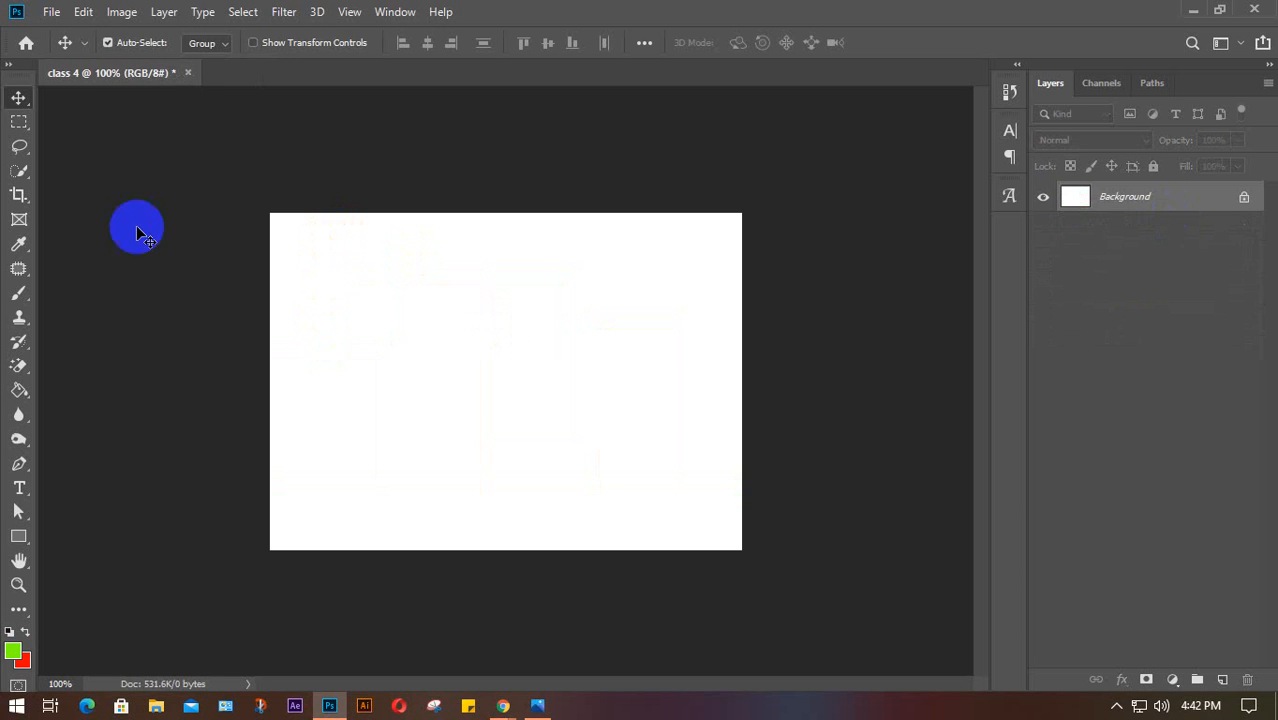
{"action": "left_click", "coordinate": [19, 121]}
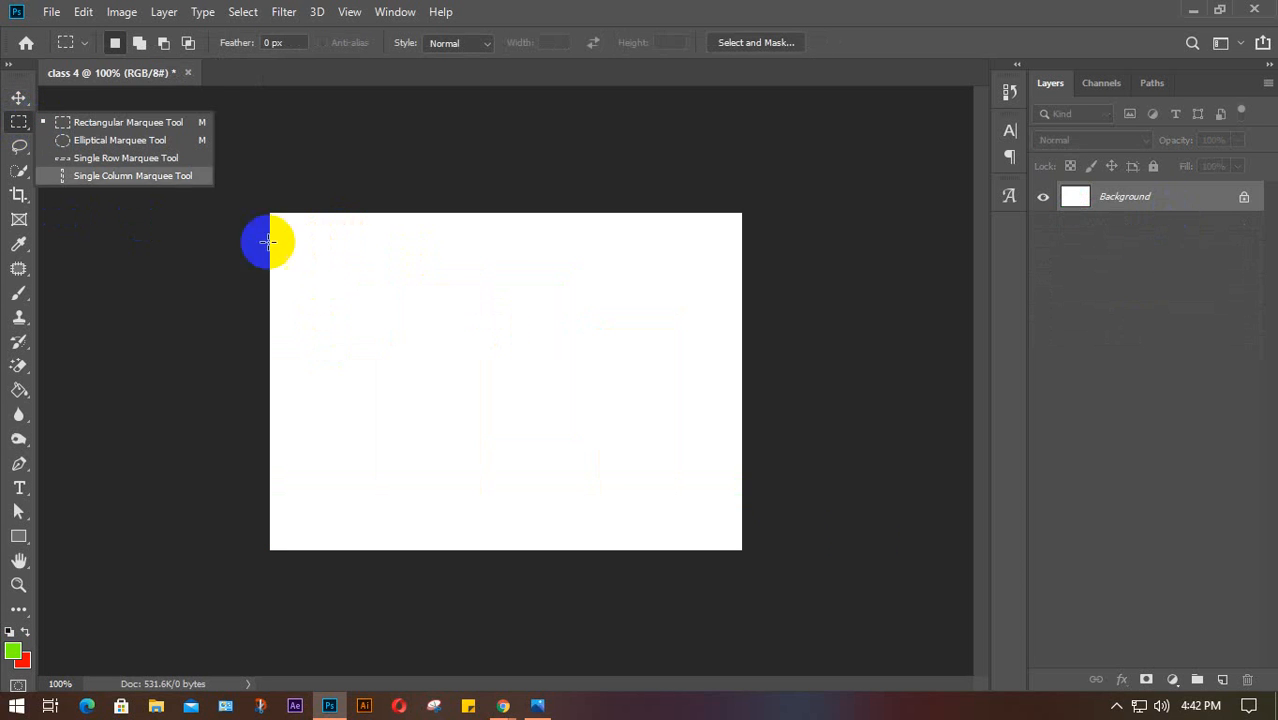
{"action": "left_click", "coordinate": [1221, 679]}
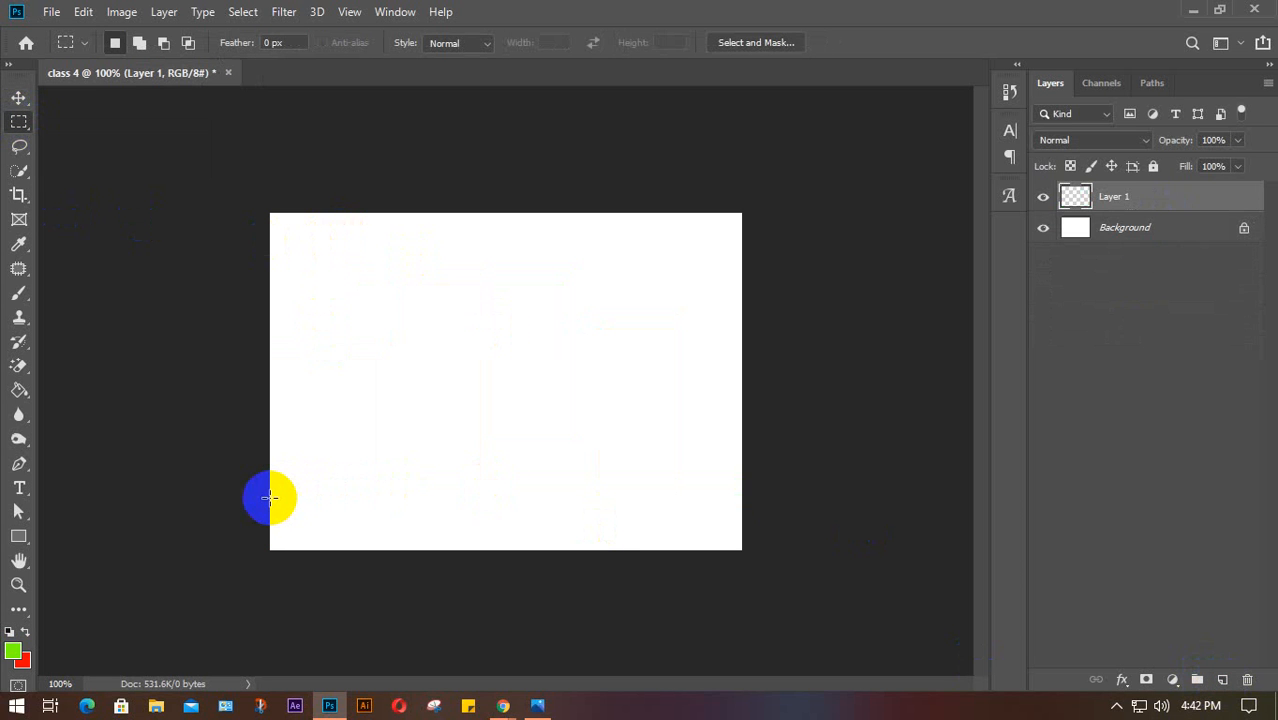
{"action": "left_click_drag", "start_coordinate": [268, 494], "coordinate": [742, 521]}
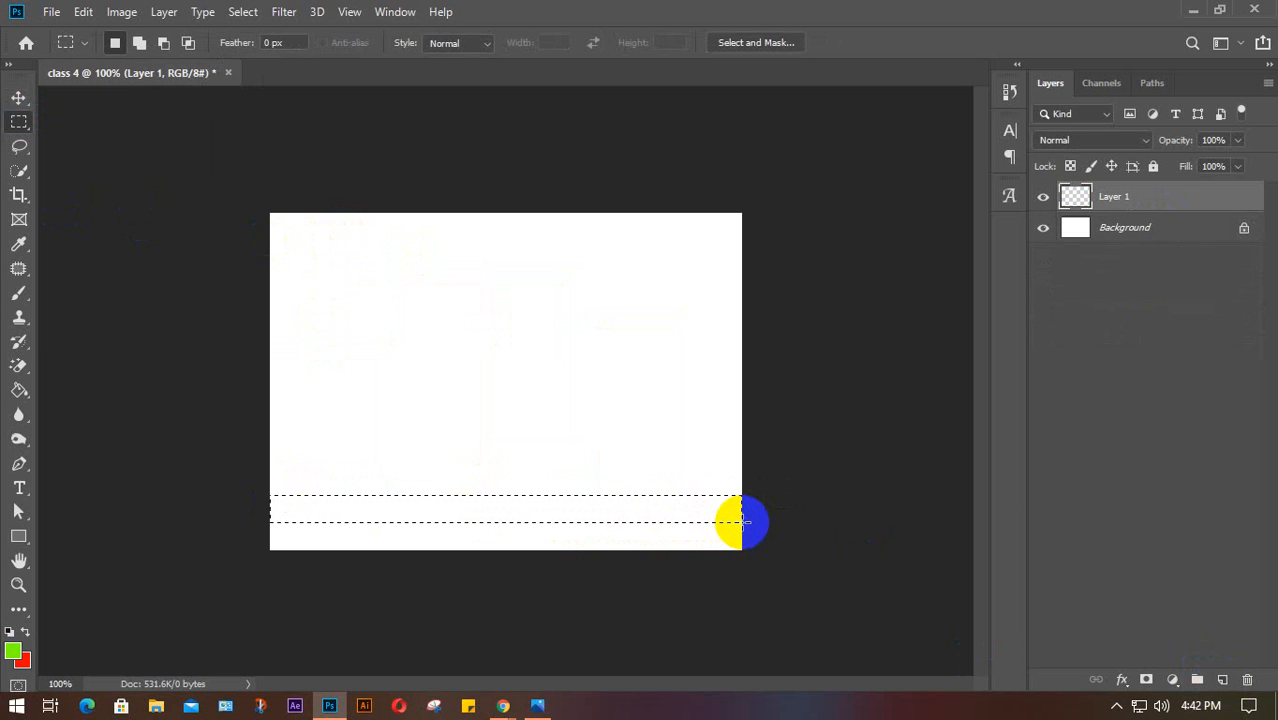
{"action": "key", "text": "alt+BackSpace"}
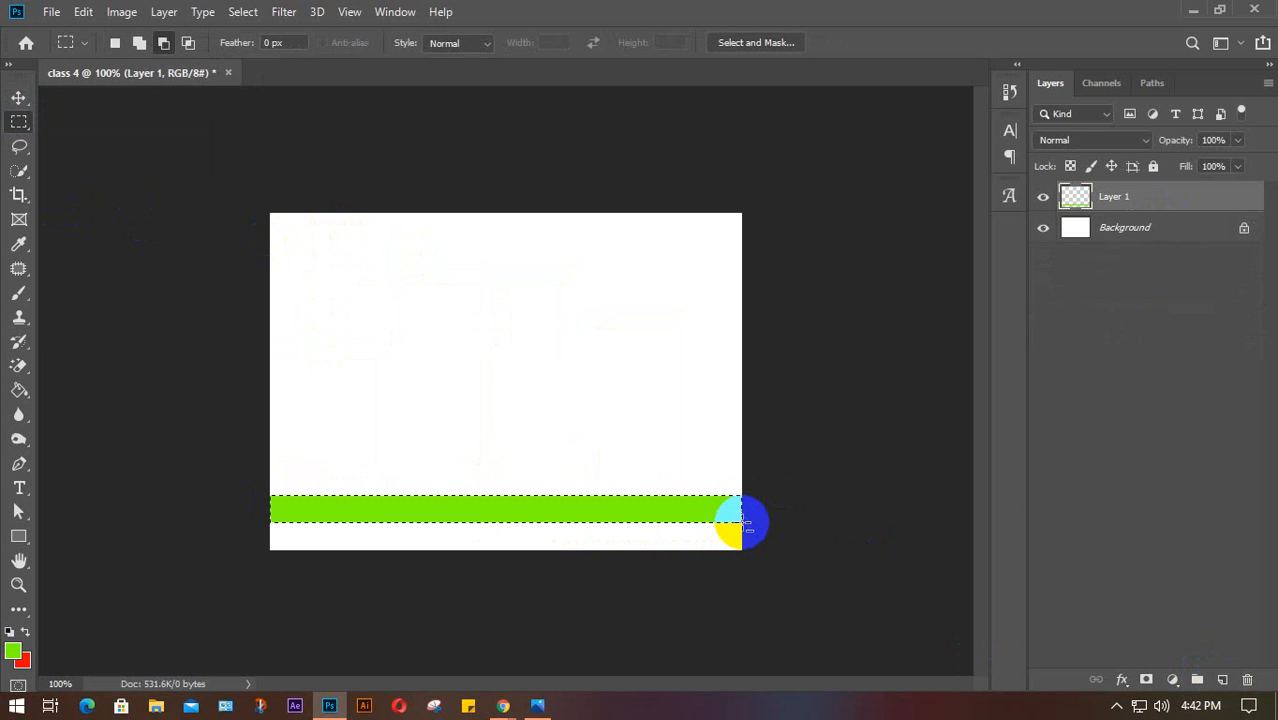
{"action": "key", "text": "ctrl+d"}
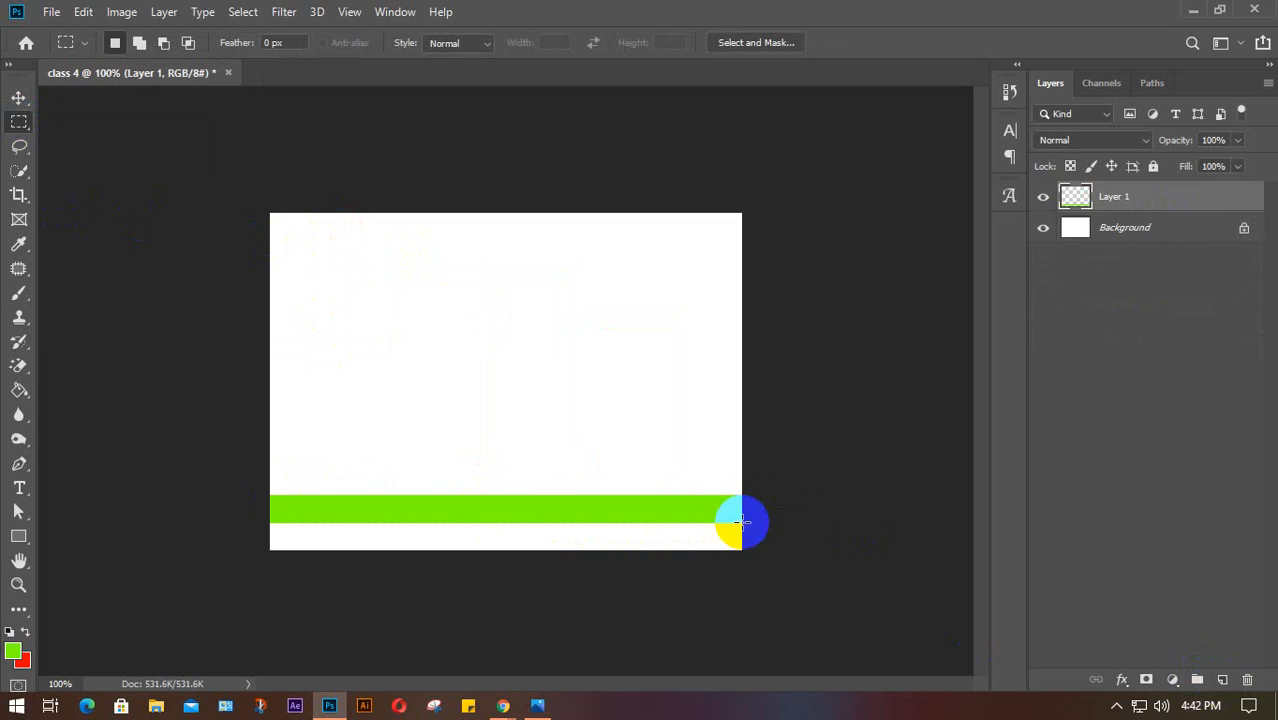
Add and delete an extra empty Layer 2, then switch to the Move tool
{"action": "left_click", "coordinate": [1222, 679]}
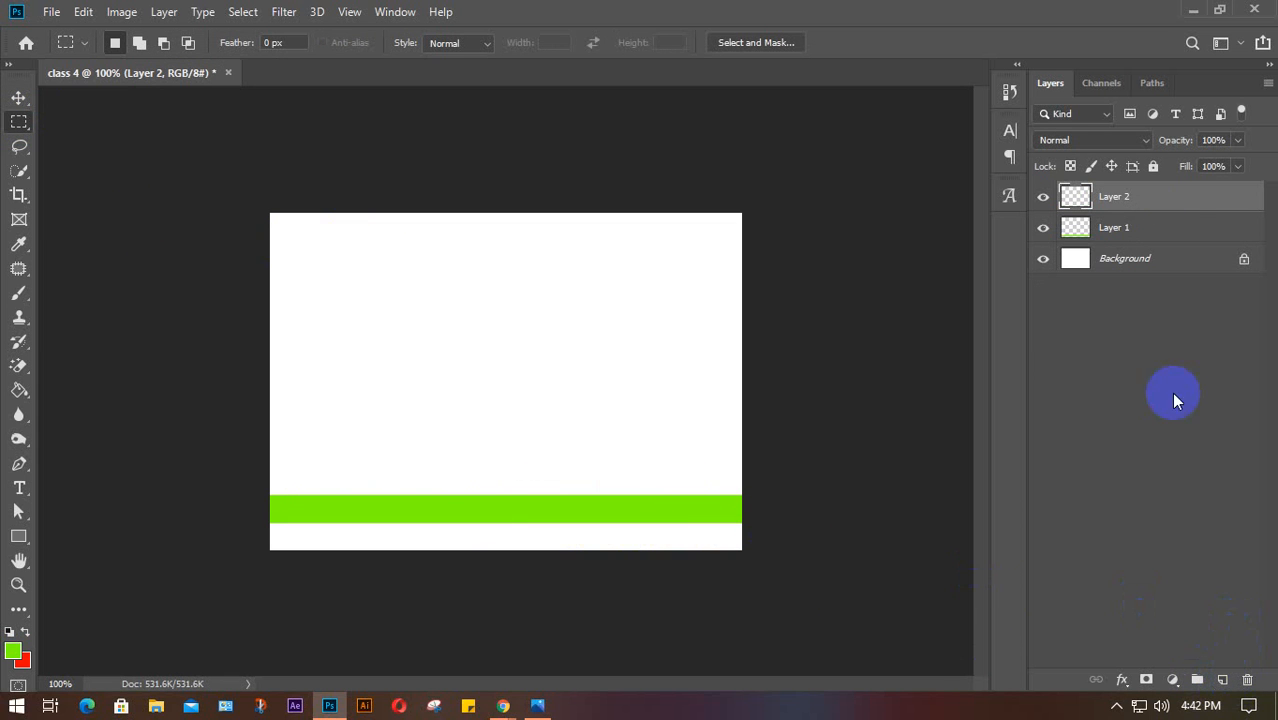
{"action": "key", "text": "Delete"}
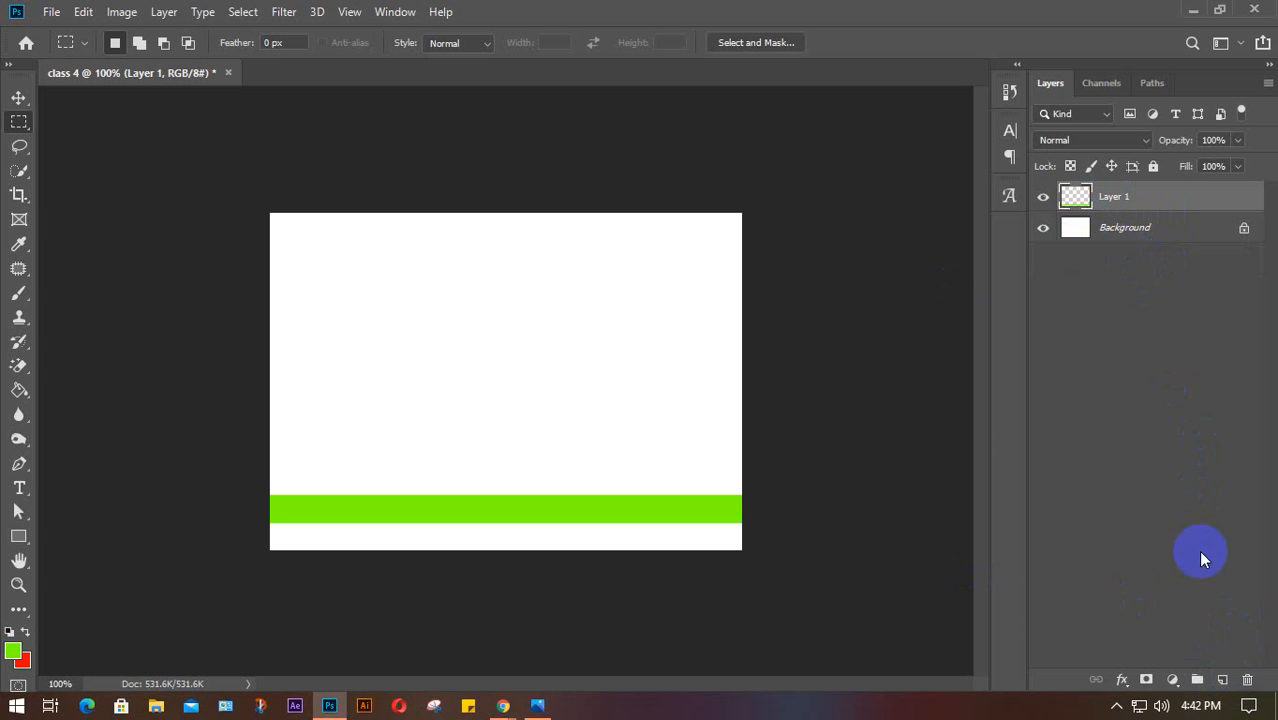
{"action": "key", "text": "v"}
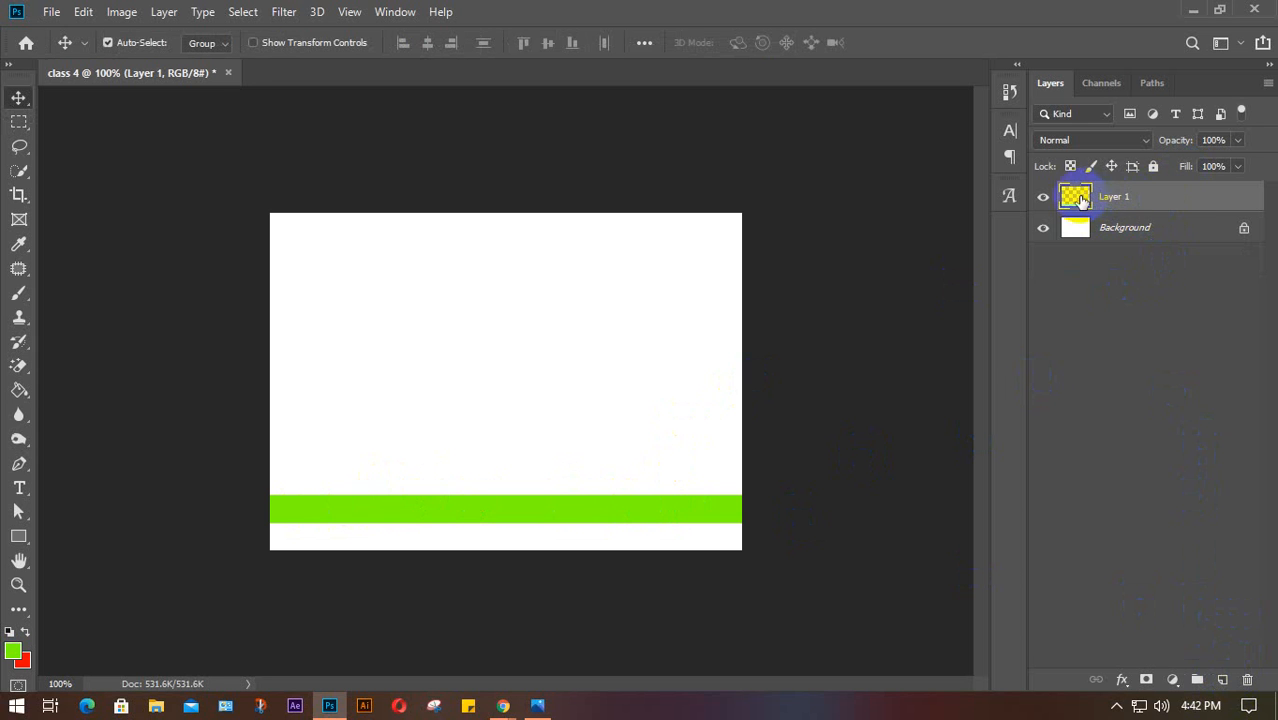
{"action": "left_click", "coordinate": [1040, 203]}
{"action": "left_click", "coordinate": [1040, 203]}
{"action": "left_click", "coordinate": [1040, 204]}
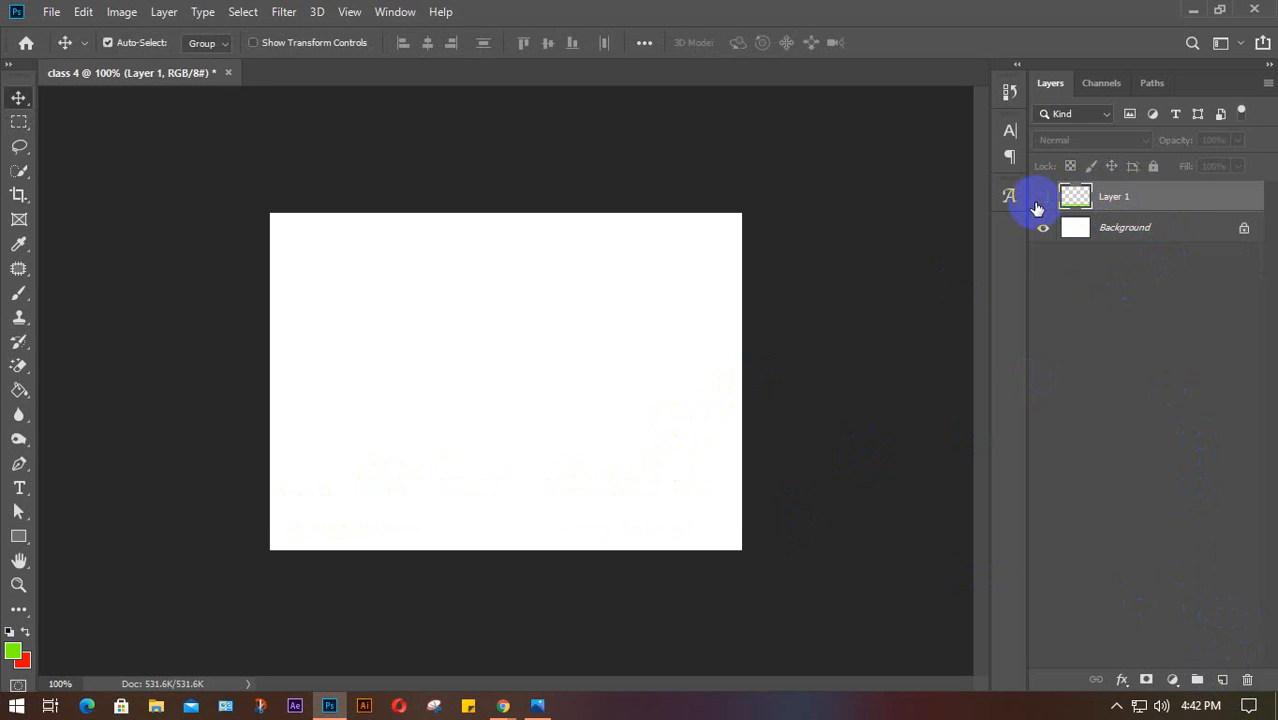
{"action": "left_click", "coordinate": [1040, 203]}
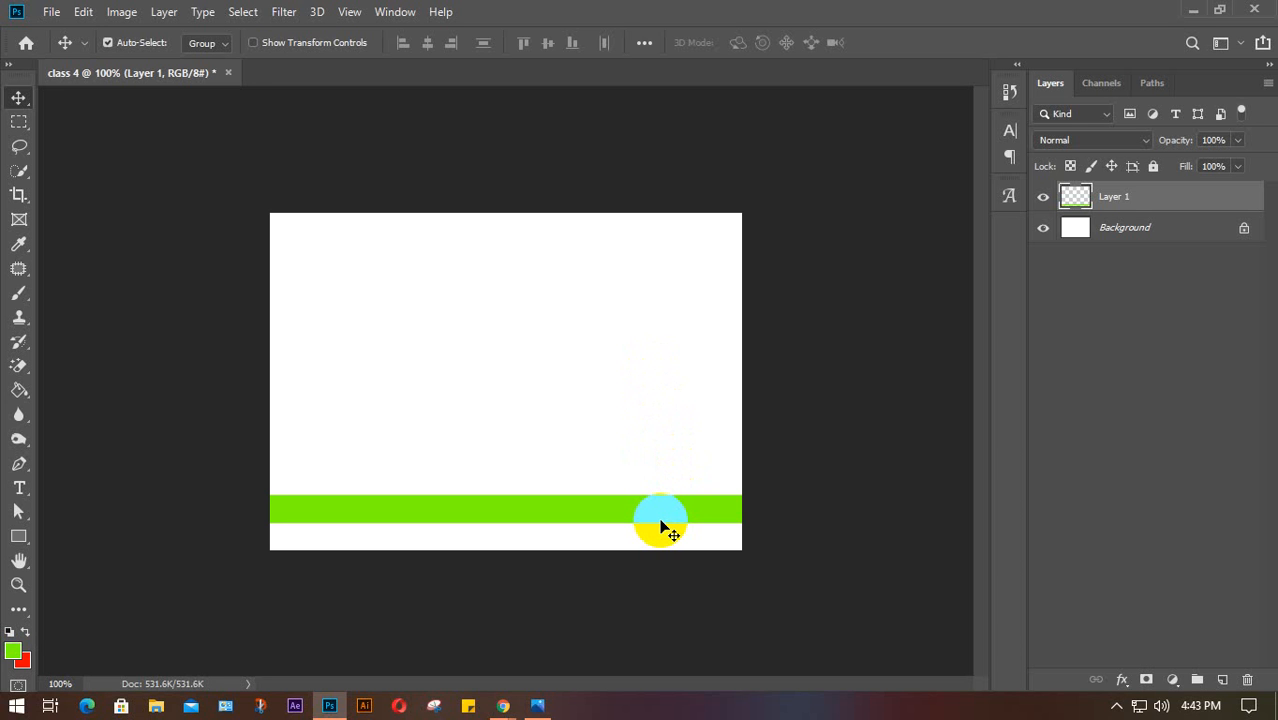
{"action": "left_click_drag", "start_coordinate": [660, 527], "coordinate": [632, 437]}
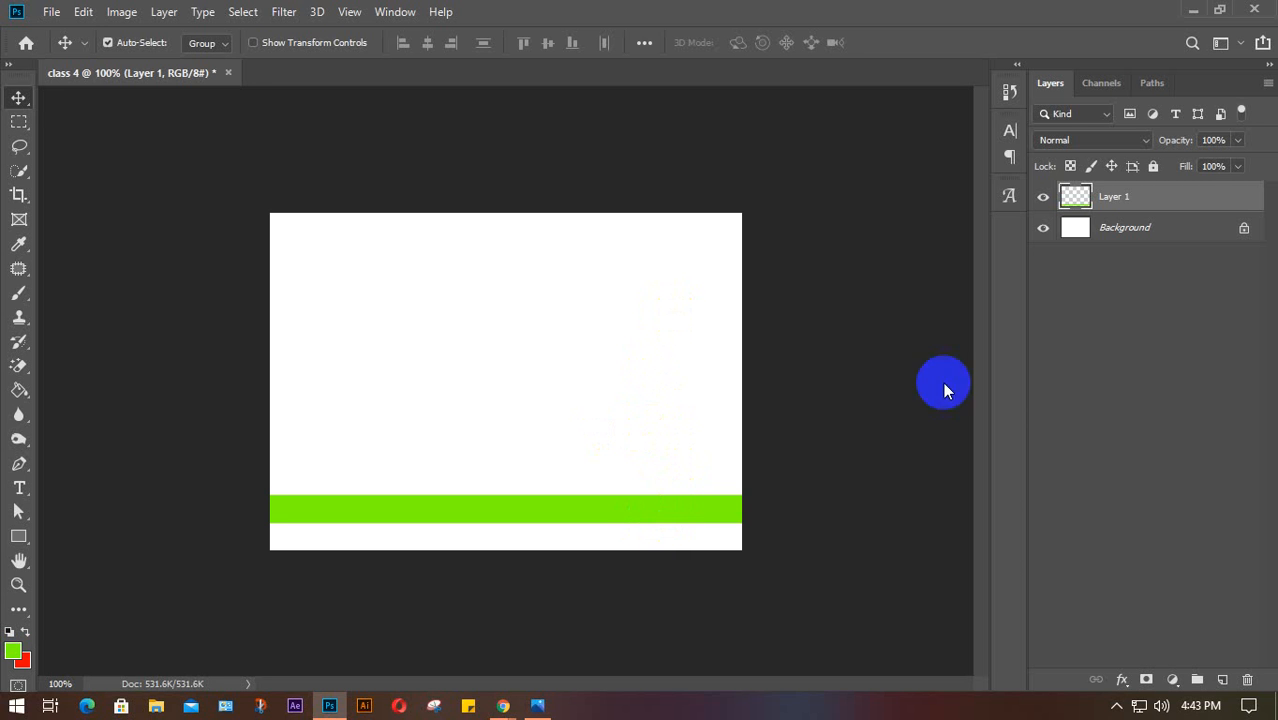
{"action": "right_click", "coordinate": [1165, 200]}
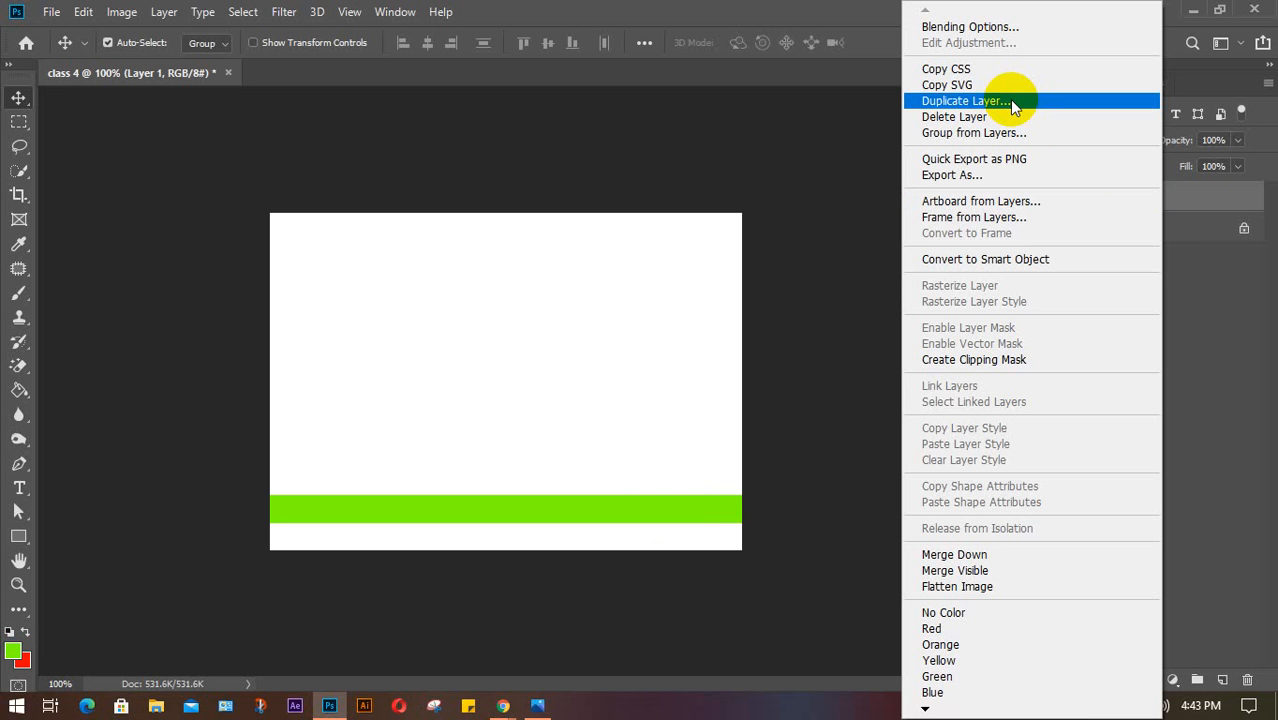
{"action": "left_click", "coordinate": [1196, 202]}
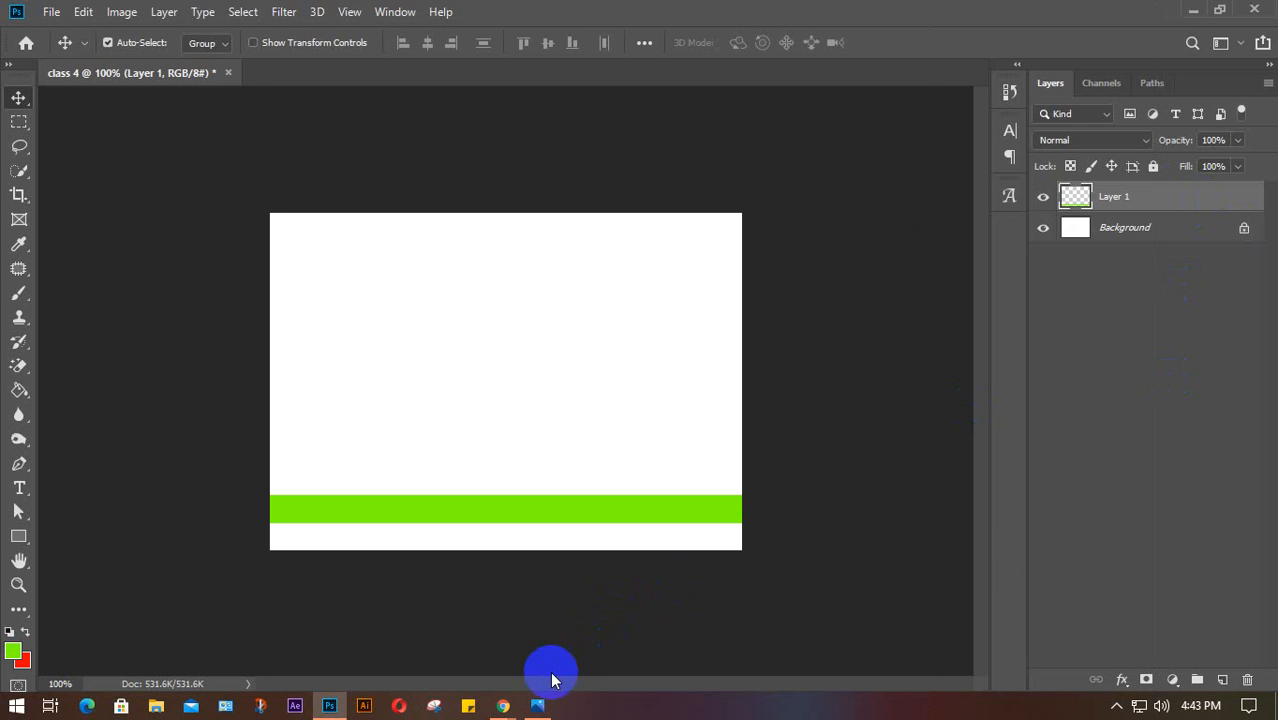
{"action": "key", "text": "ctrl"}
{"action": "key", "text": "ctrl+v"}
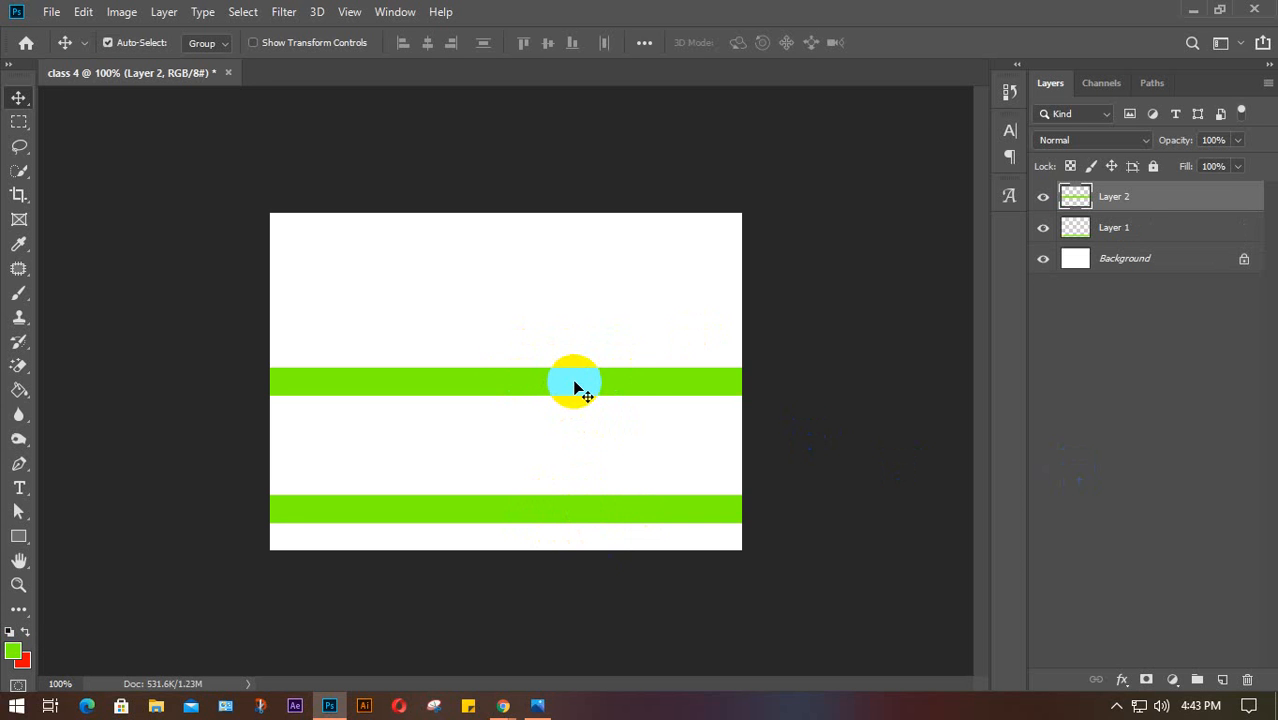
{"action": "key", "text": "Delete"}
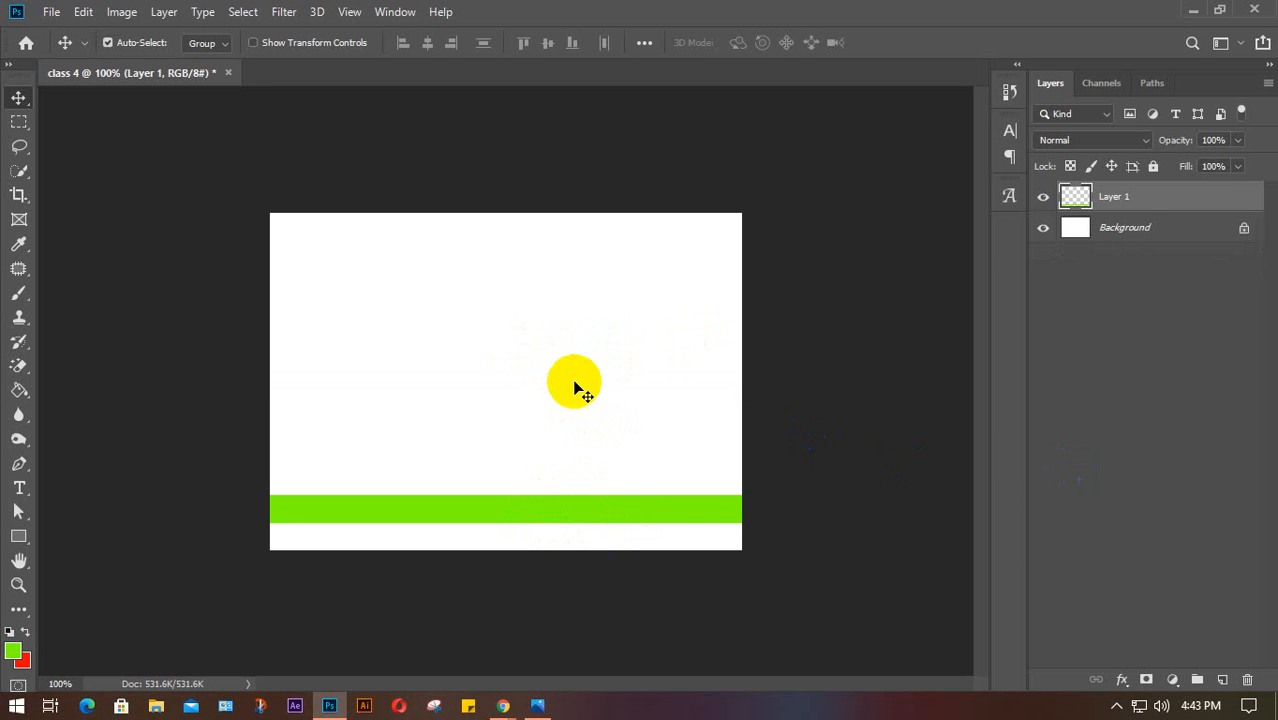
{"action": "key", "text": "ctrl+c"}
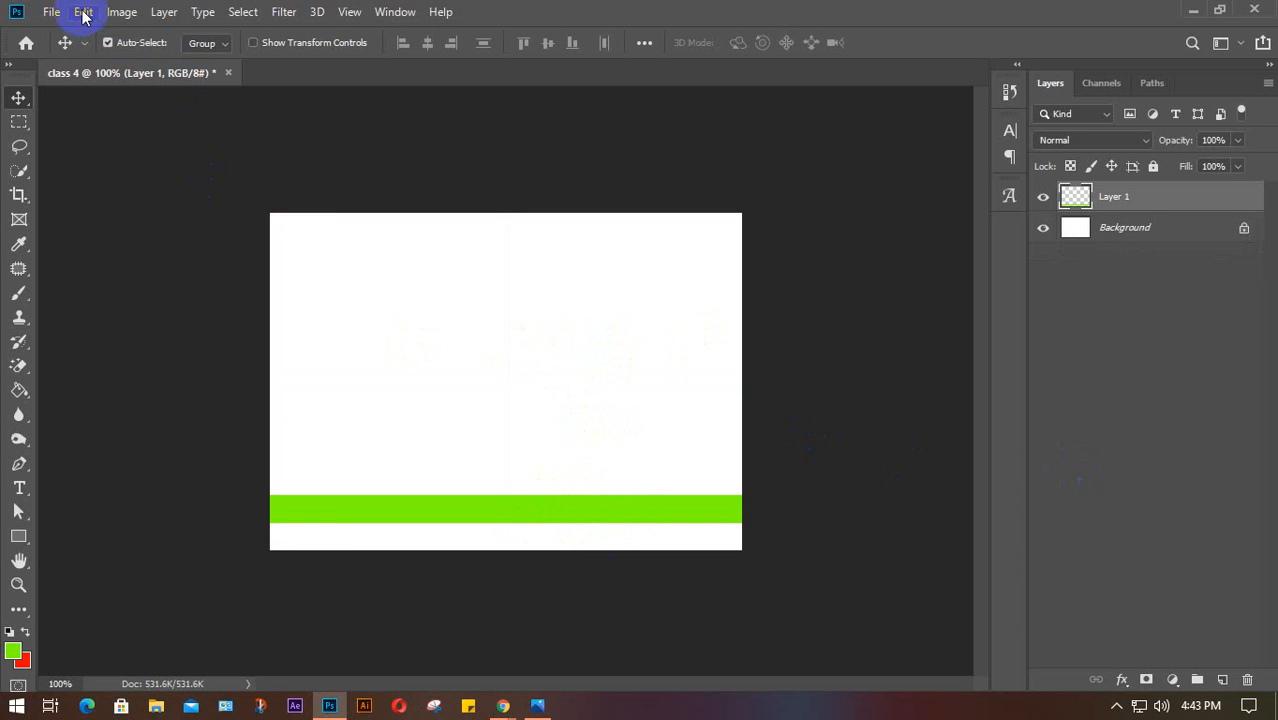
Paste the green strip as a new layer, duplicate it, and stack each copy higher on the canvas
{"action": "left_click", "coordinate": [83, 12]}
{"action": "mouse_move", "coordinate": [199, 196]}
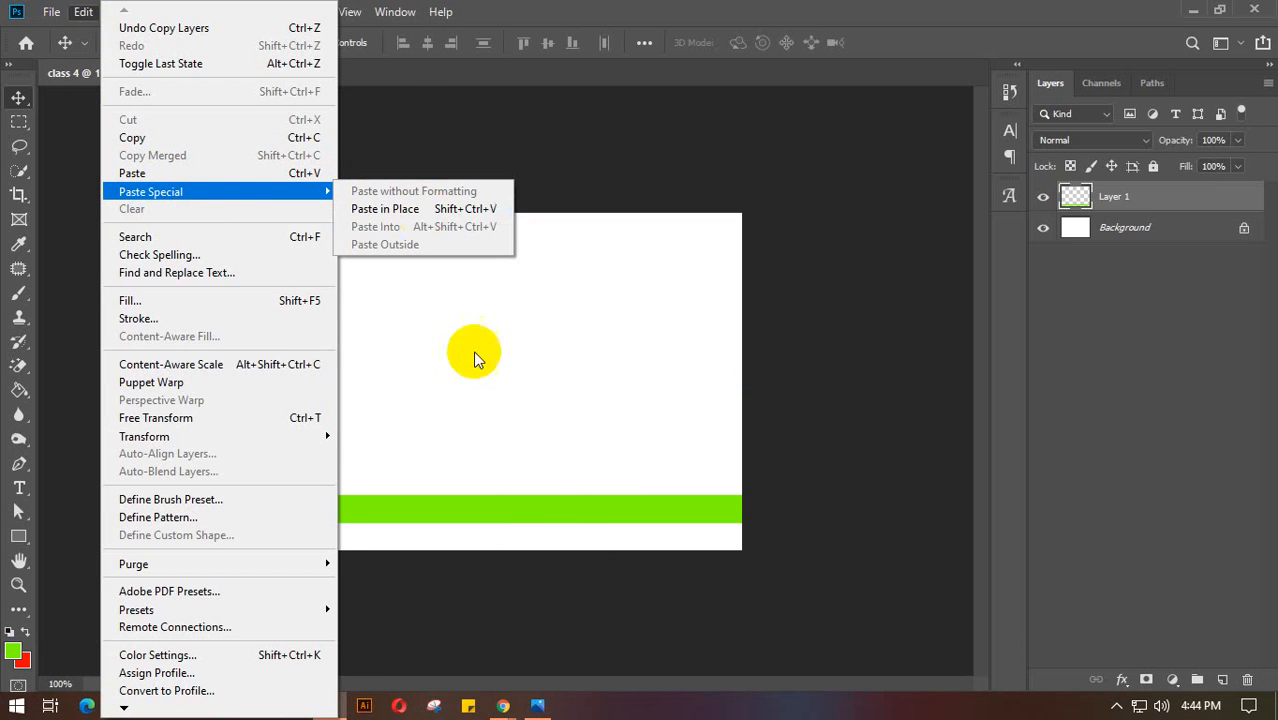
{"action": "left_click", "coordinate": [531, 434]}
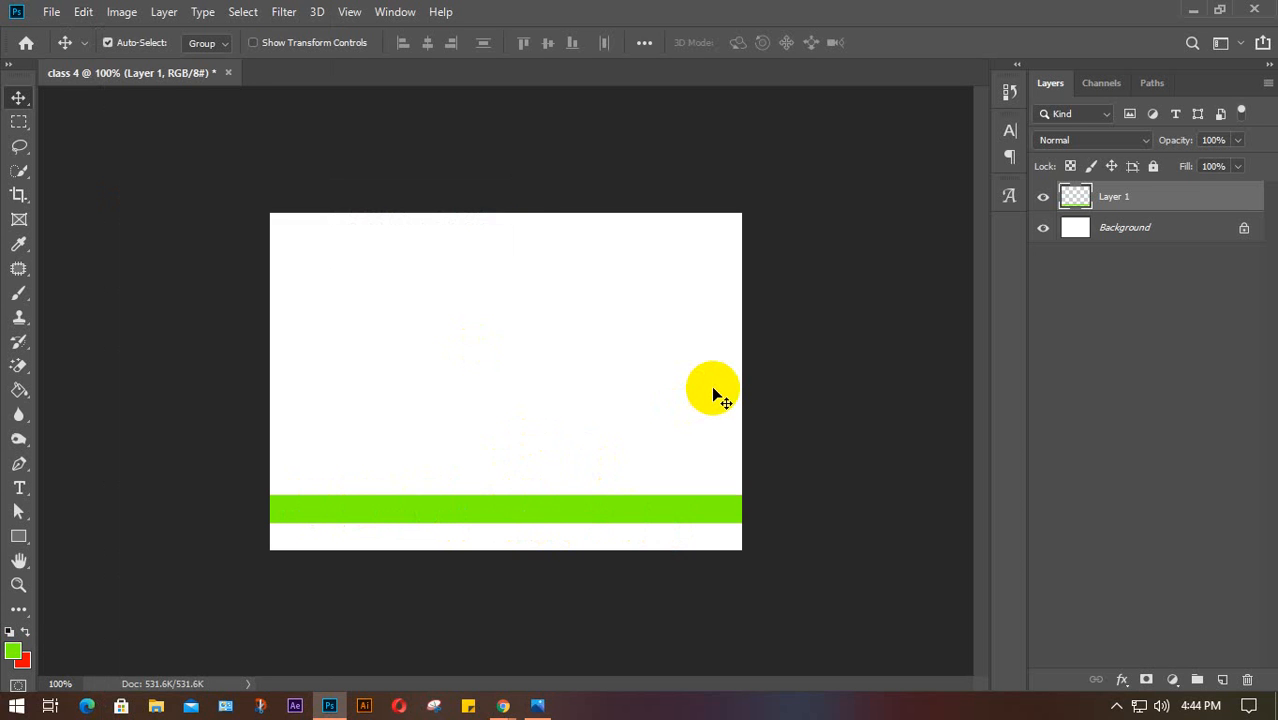
{"action": "key", "text": "ctrl+v"}
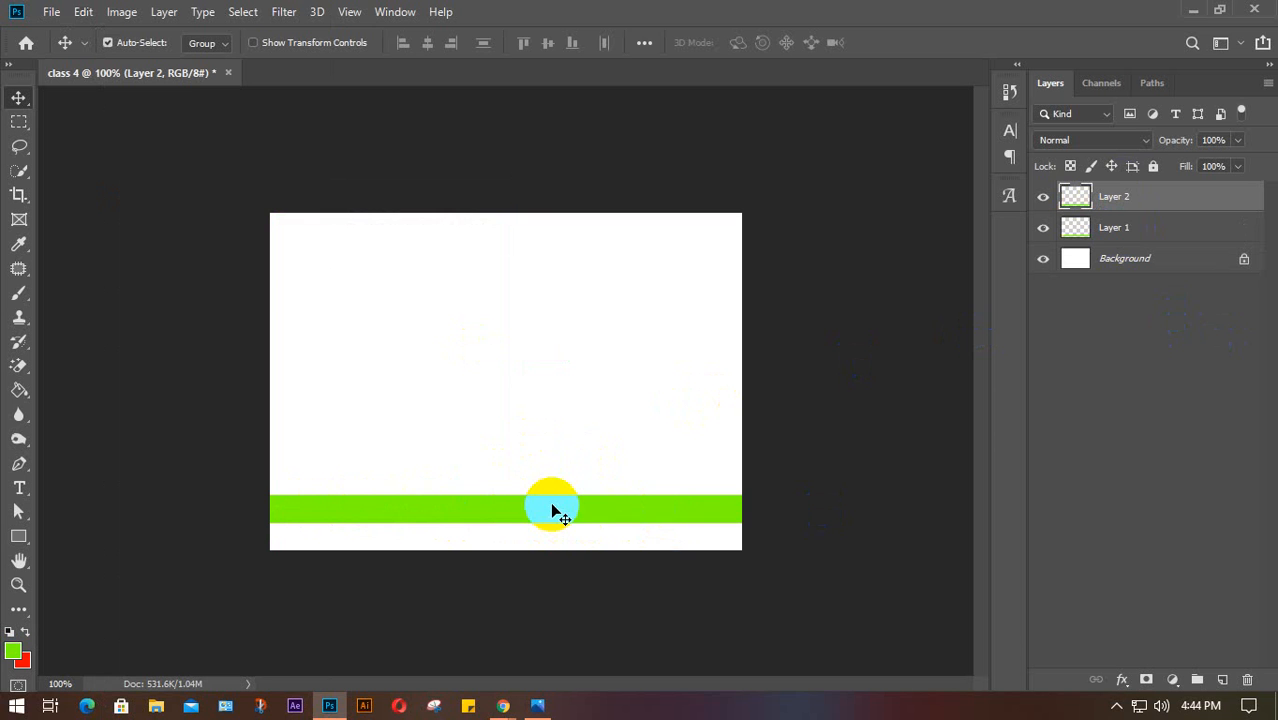
{"action": "left_click_drag", "start_coordinate": [552, 511], "coordinate": [557, 473]}
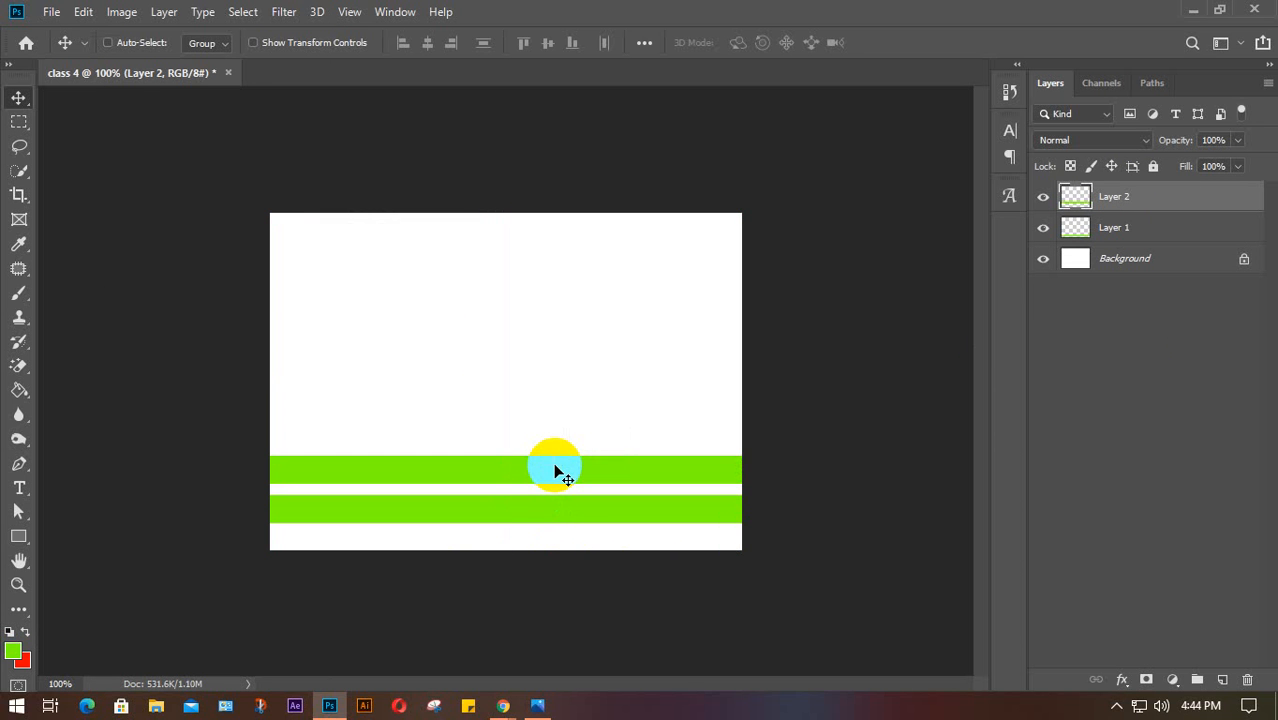
{"action": "key", "text": "ctrl+j"}
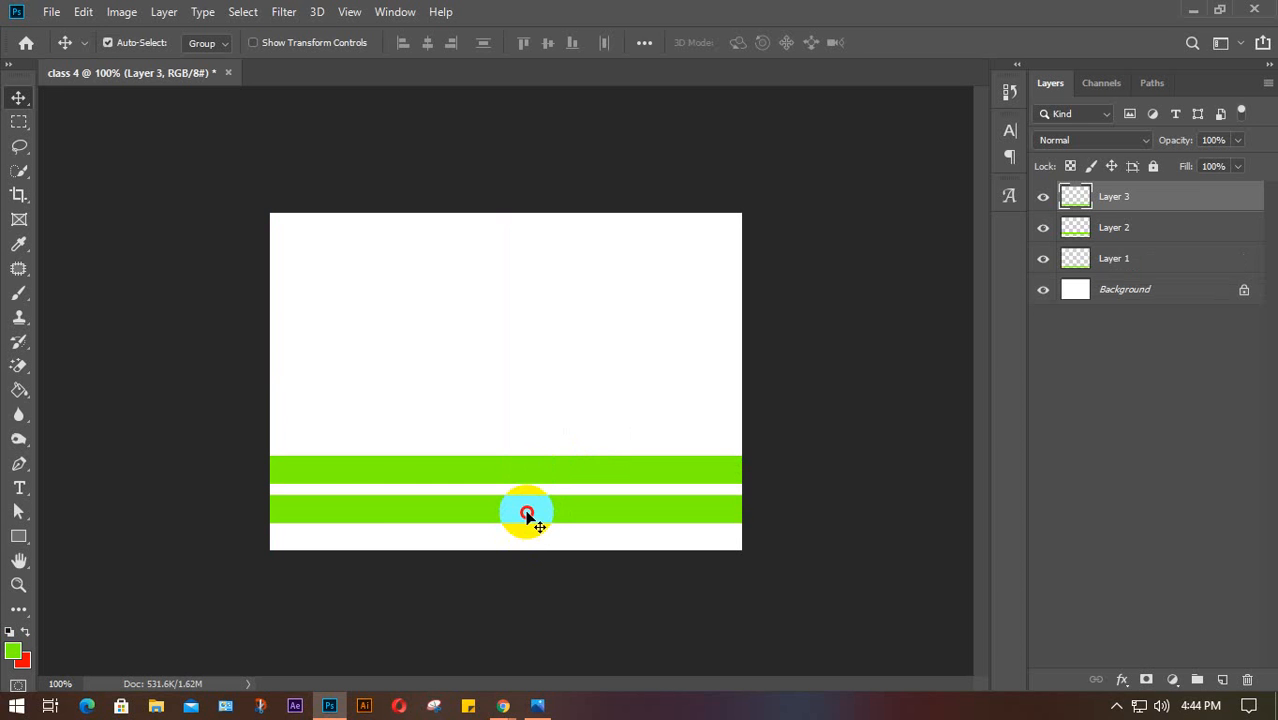
{"action": "left_click_drag", "start_coordinate": [530, 476], "coordinate": [531, 427]}
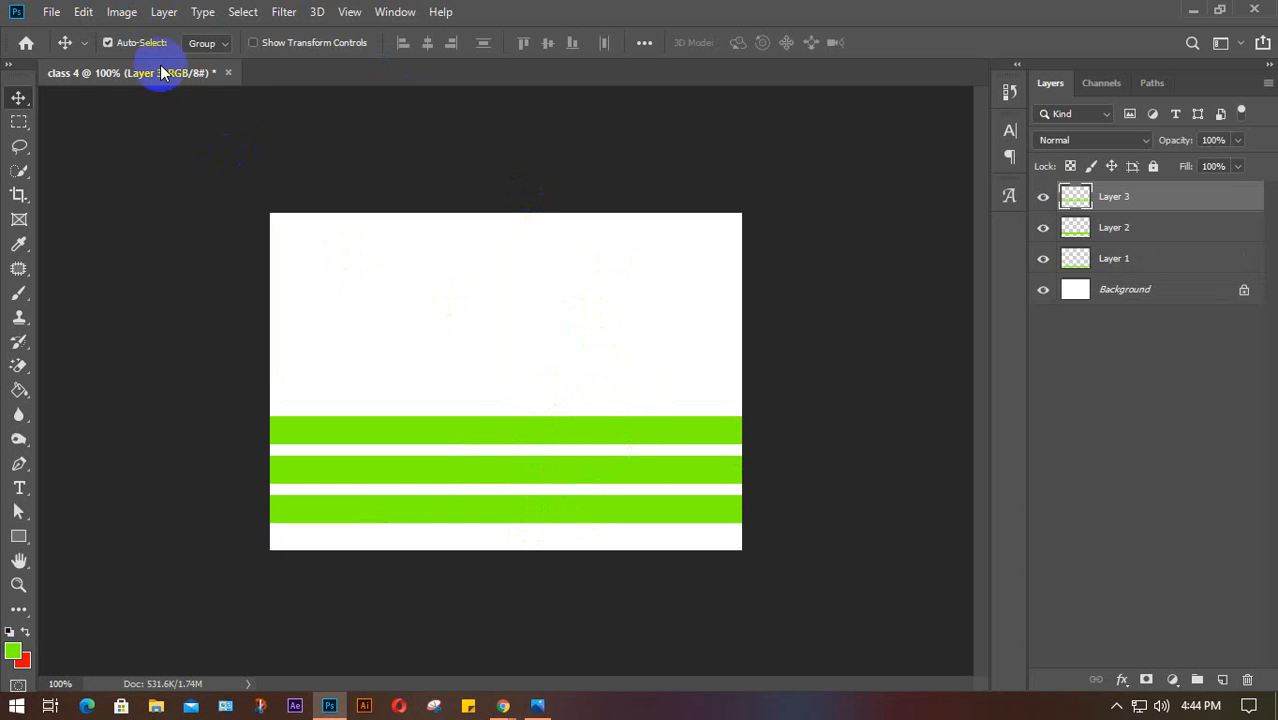
{"action": "left_click", "coordinate": [84, 12]}
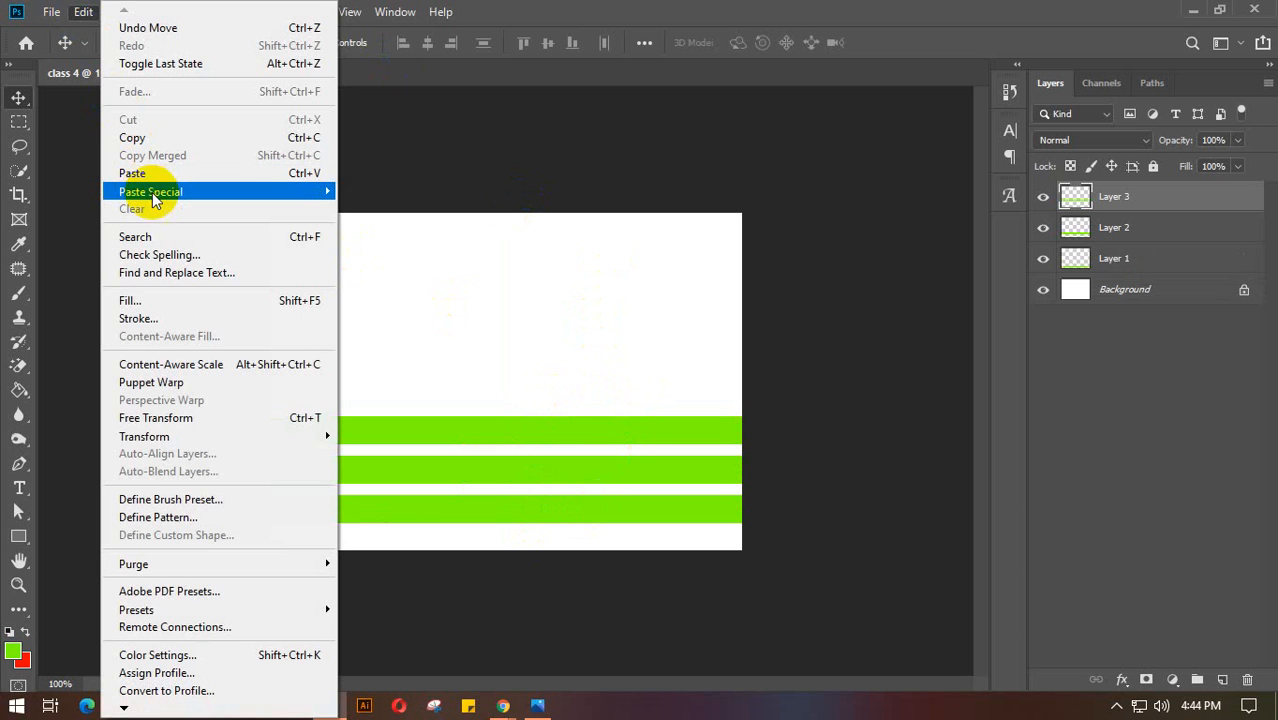
{"action": "mouse_move", "coordinate": [153, 196]}
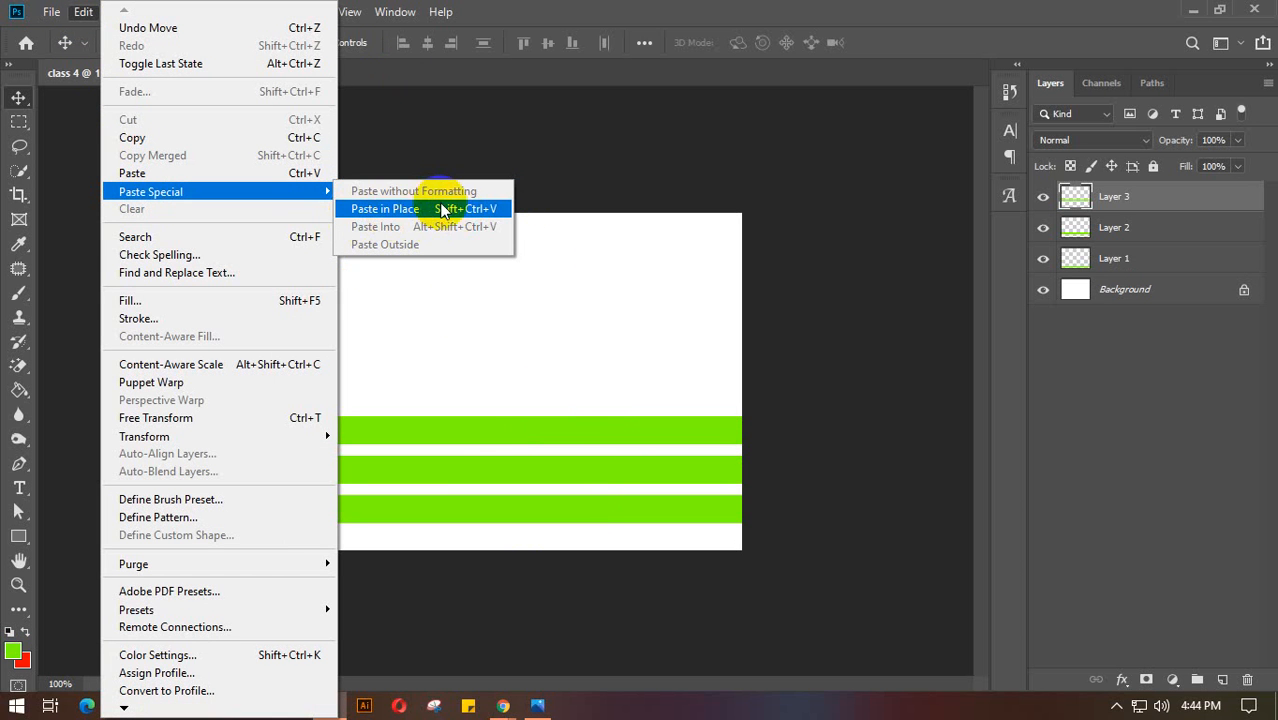
{"action": "left_click", "coordinate": [668, 320]}
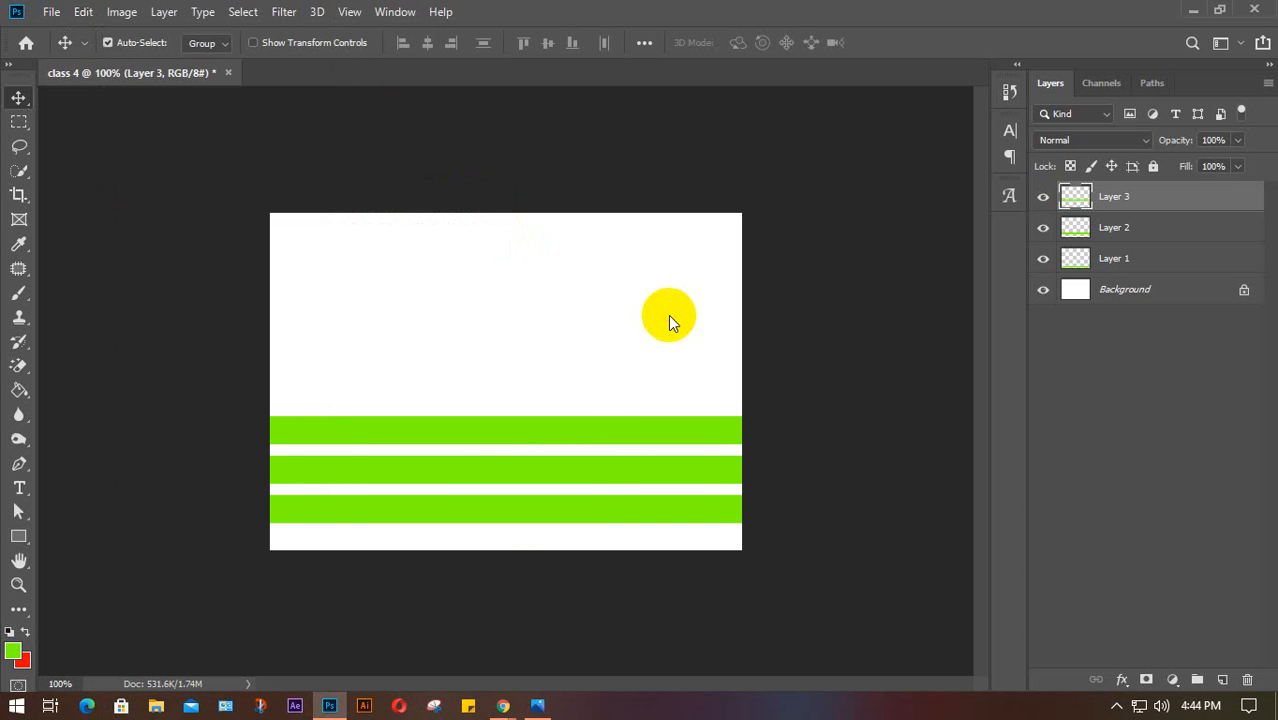
{"action": "right_click", "coordinate": [1153, 200]}
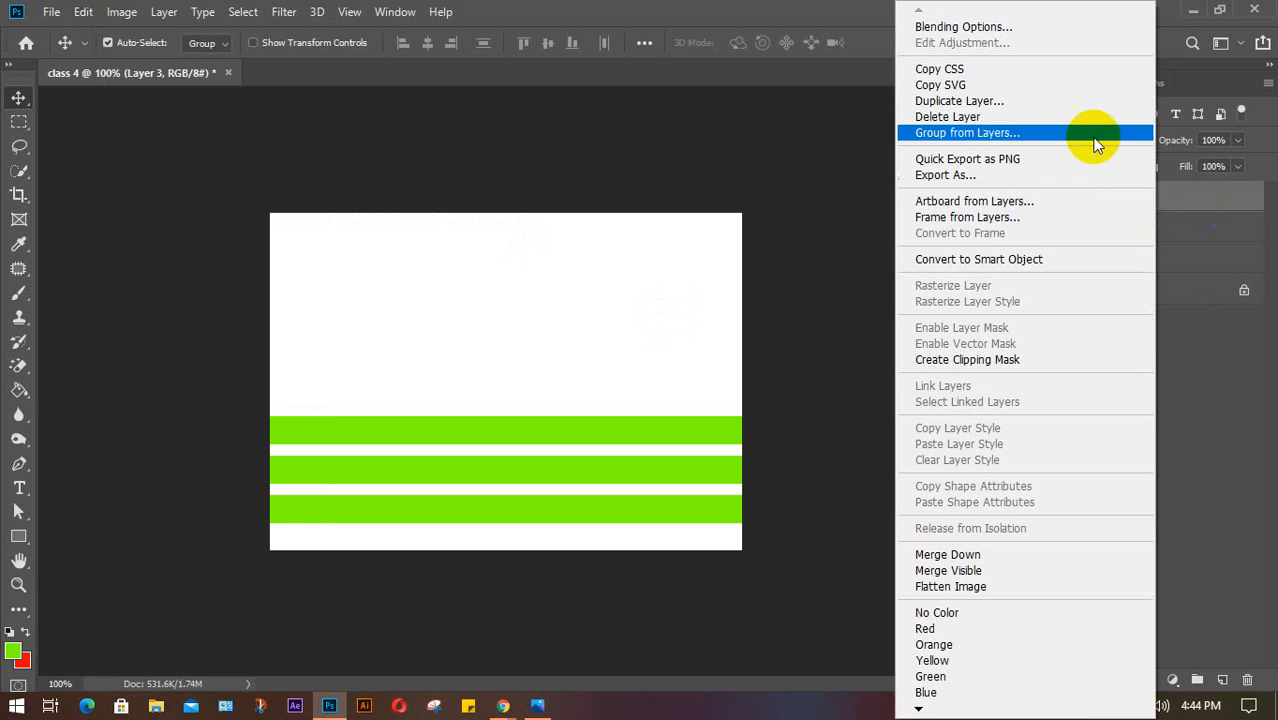
{"action": "left_click", "coordinate": [1018, 101]}
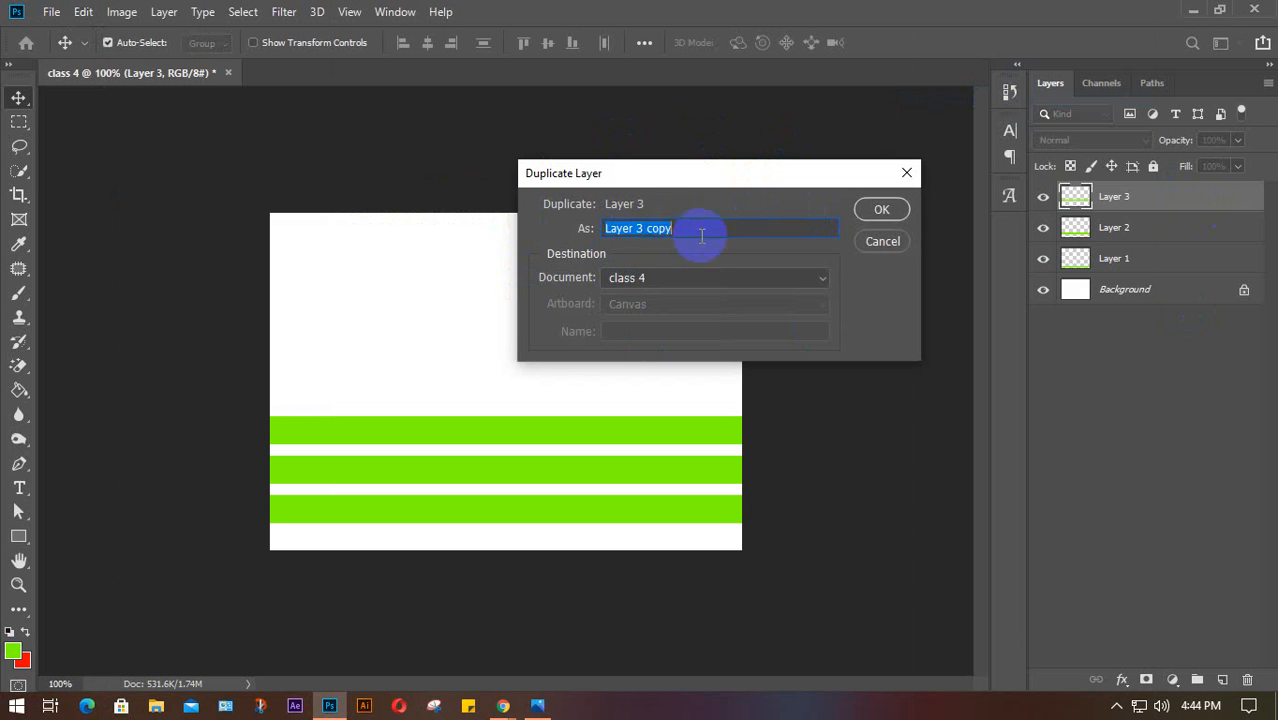
{"action": "left_click", "coordinate": [890, 211]}
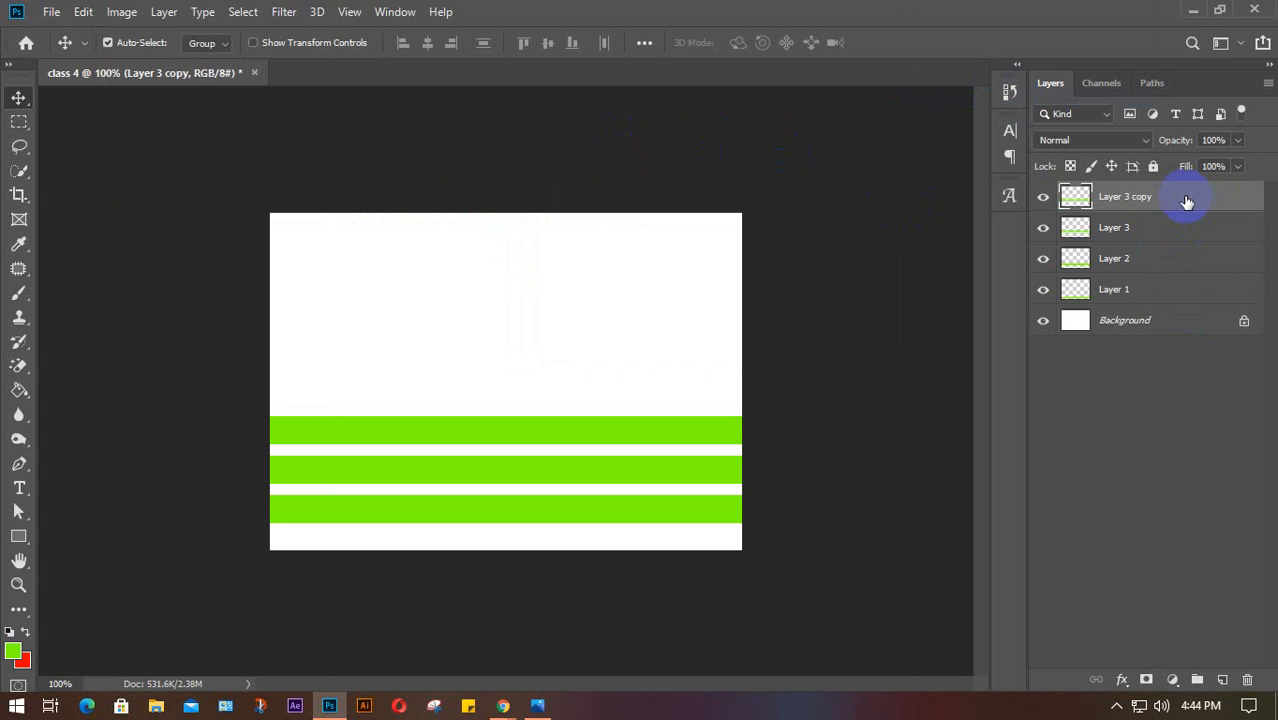
{"action": "key", "text": "ctrl"}
{"action": "key", "text": "ctrl+j"}
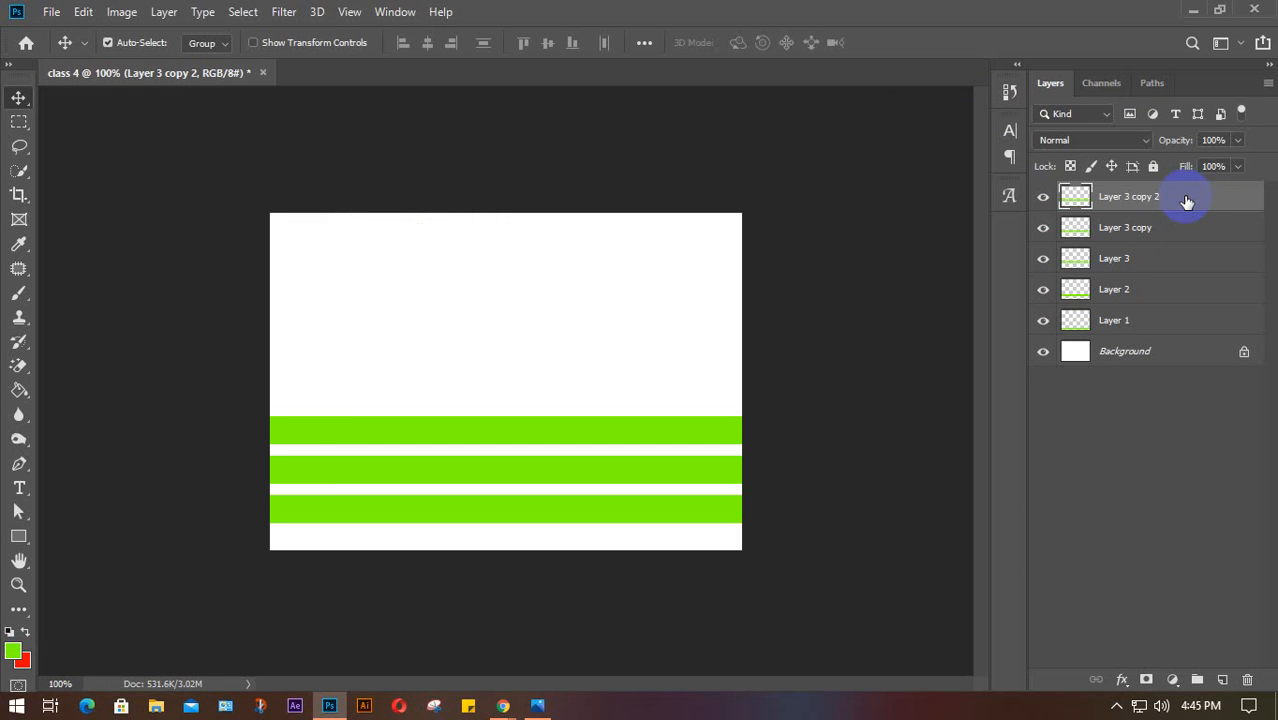
{"action": "key", "text": "Delete"}
{"action": "key", "text": "Delete"}
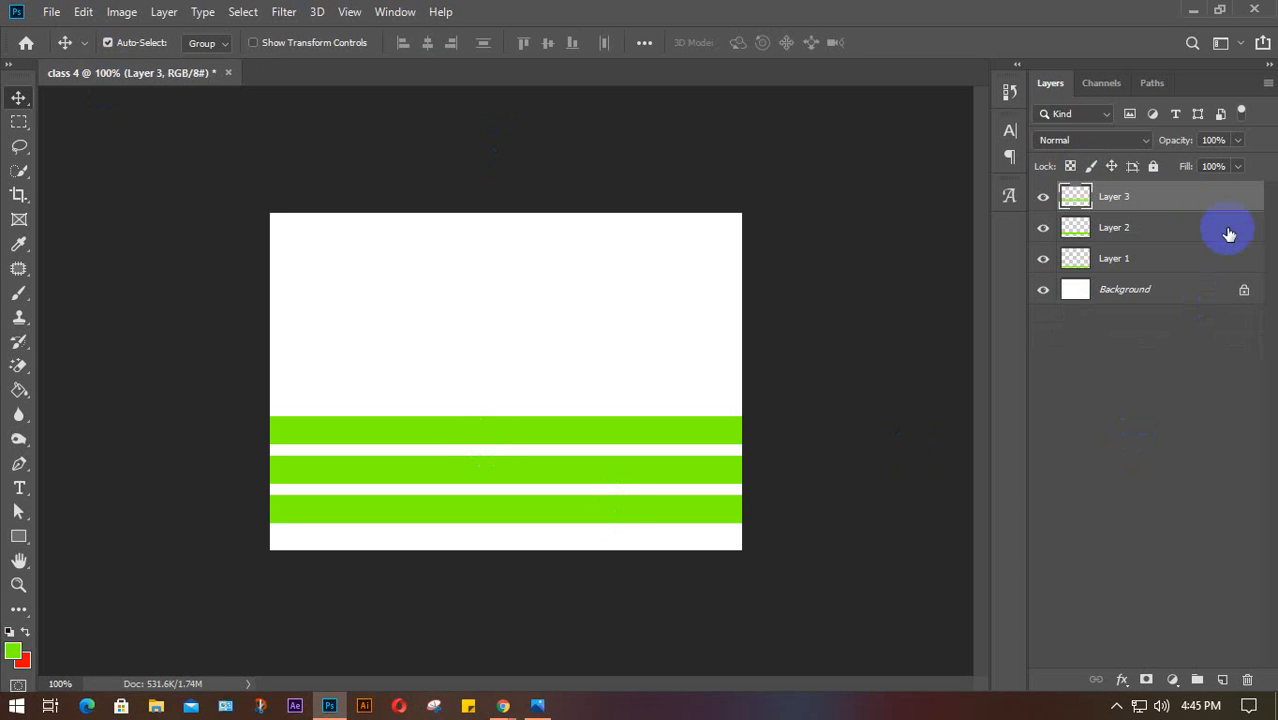
Duplicate Layer 3 as Layer 3 copy and move that stripe above the others
{"action": "right_click", "coordinate": [1168, 200]}
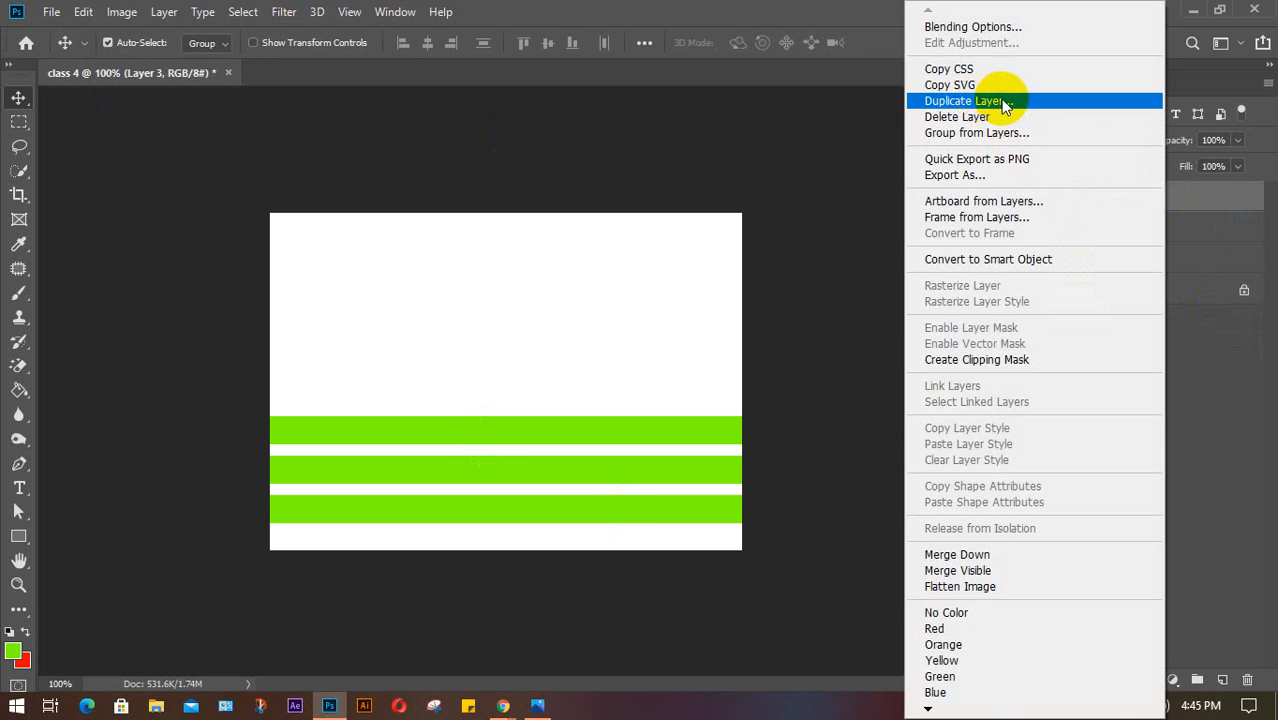
{"action": "left_click", "coordinate": [1197, 420]}
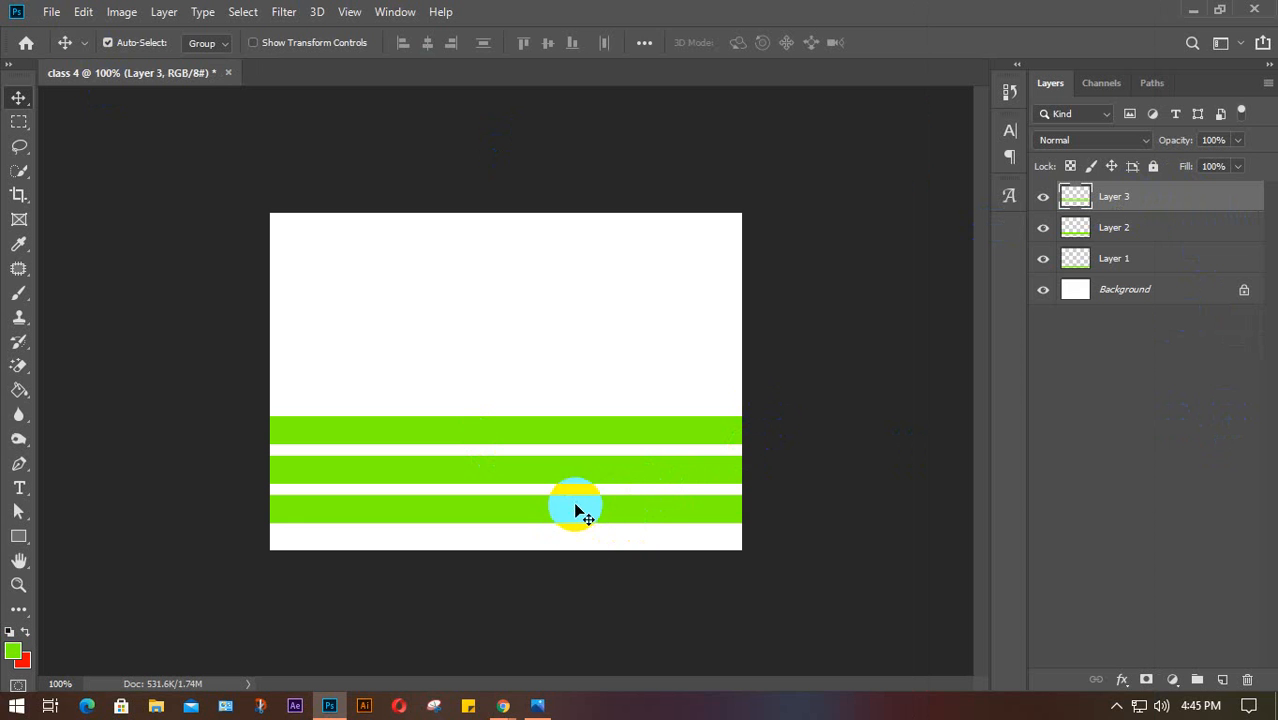
{"action": "right_click", "coordinate": [1194, 206]}
{"action": "left_click", "coordinate": [1005, 102]}
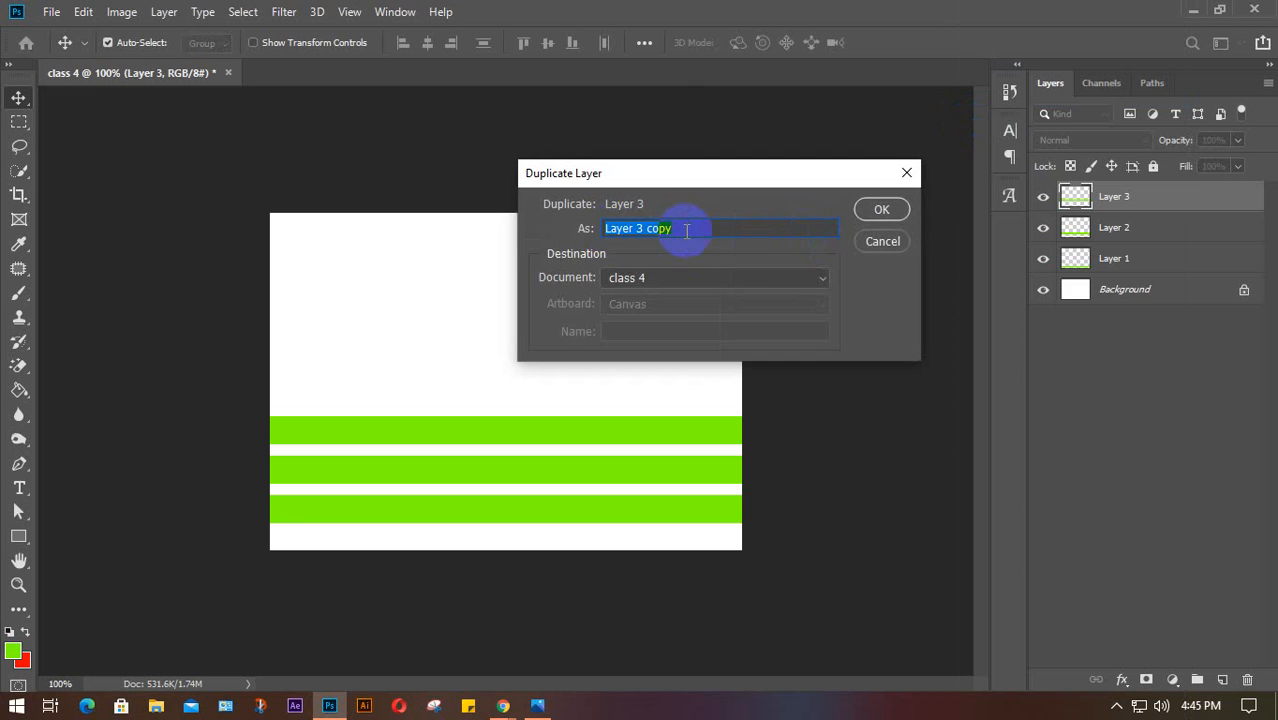
{"action": "left_click", "coordinate": [890, 210]}
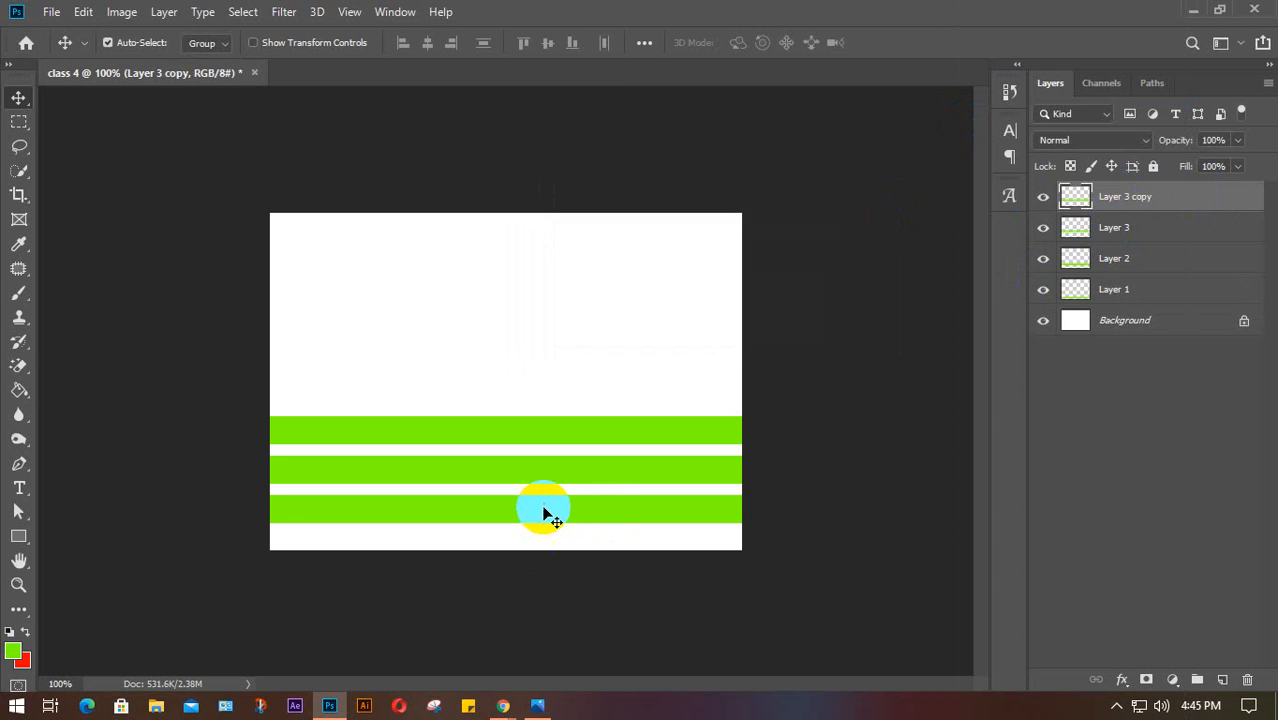
{"action": "left_click_drag", "start_coordinate": [542, 508], "coordinate": [550, 386]}
{"action": "key", "text": "ctrl+z"}
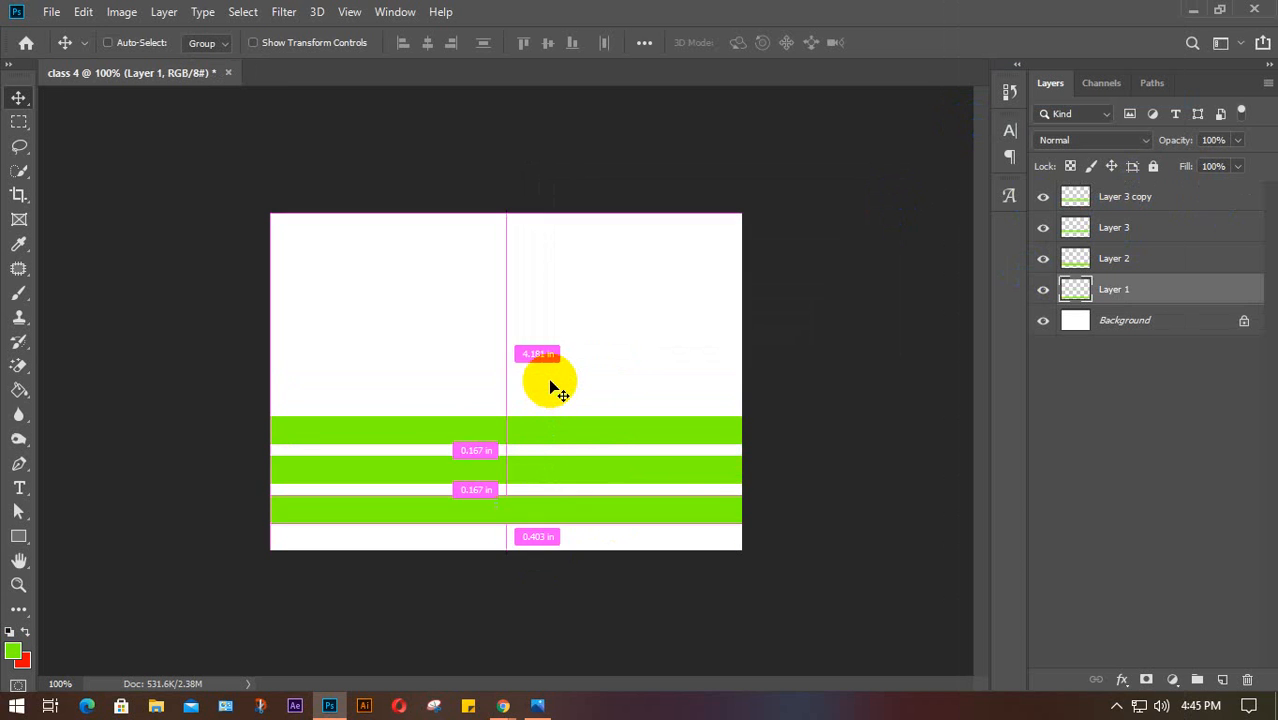
{"action": "left_click", "coordinate": [1042, 230]}
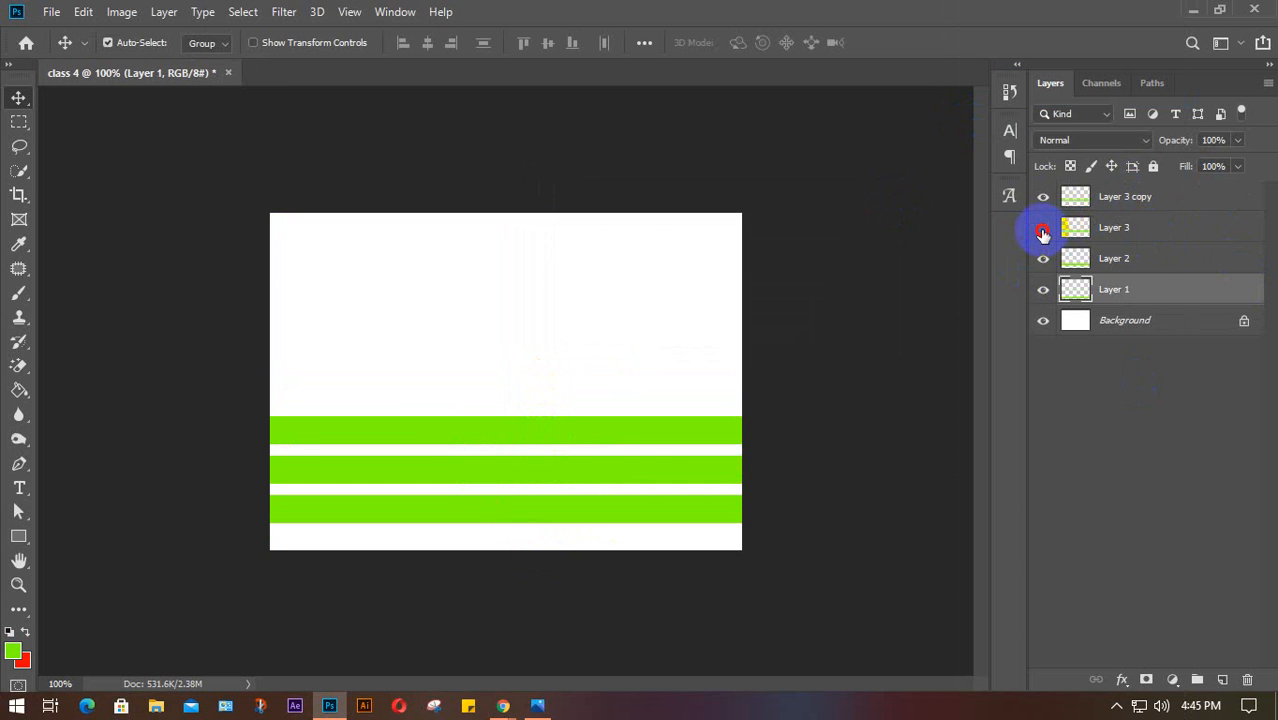
{"action": "left_click_drag", "start_coordinate": [563, 424], "coordinate": [565, 386]}
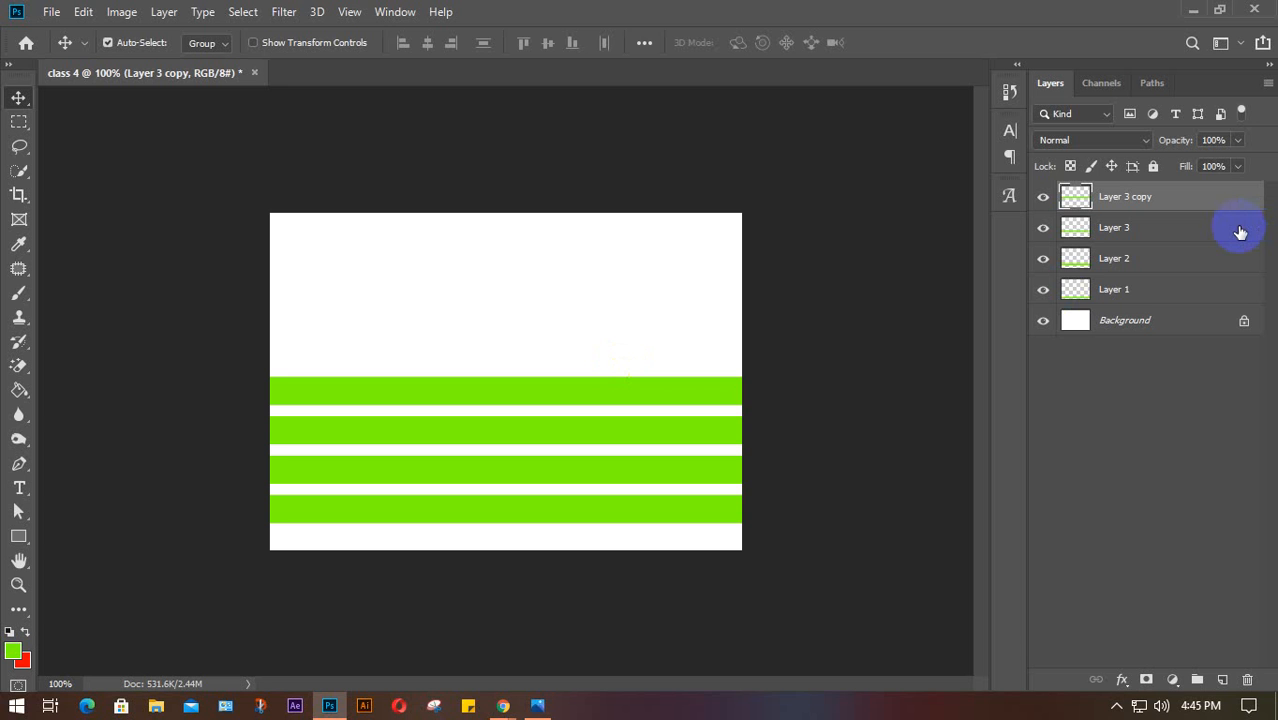
Make Layer 3 copy 2 and copy 3 with Ctrl+J, moving each stripe to the top
{"action": "key", "text": "ctrl"}
{"action": "key", "text": "ctrl+j"}
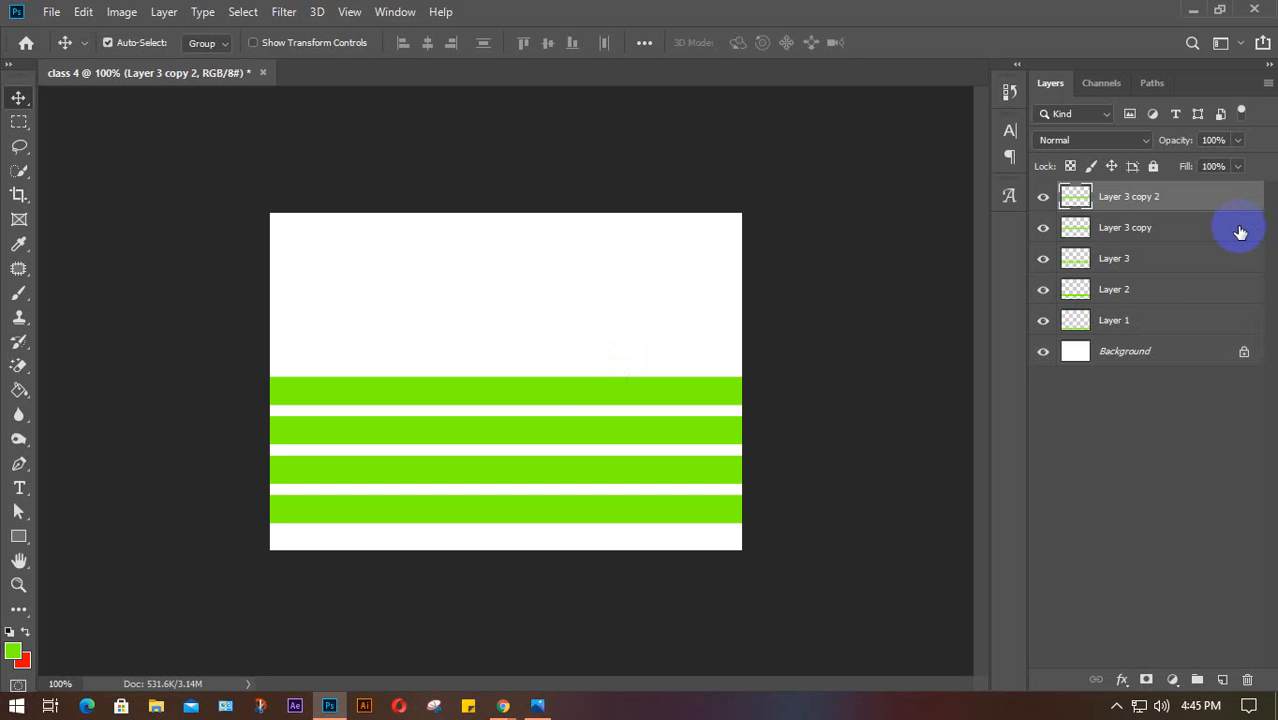
{"action": "left_click", "coordinate": [543, 376]}
{"action": "left_click_drag", "start_coordinate": [539, 389], "coordinate": [546, 352]}
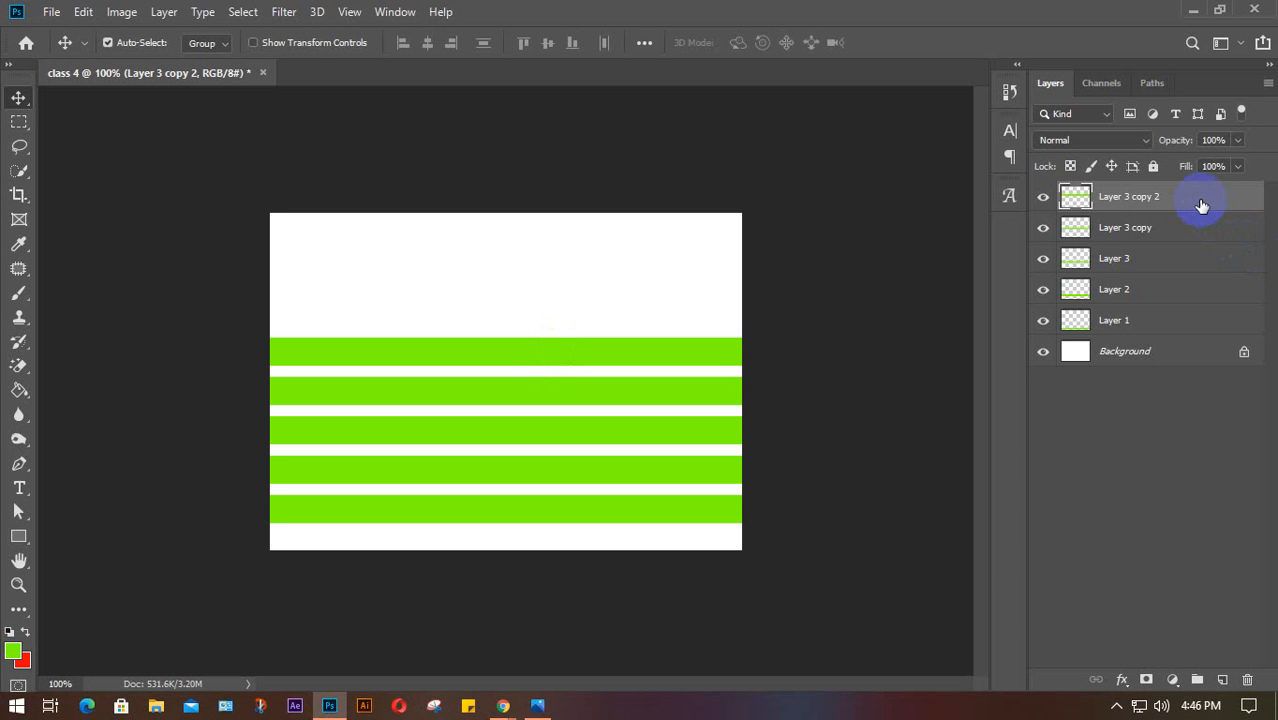
{"action": "key", "text": "ctrl"}
{"action": "key", "text": "ctrl+j"}
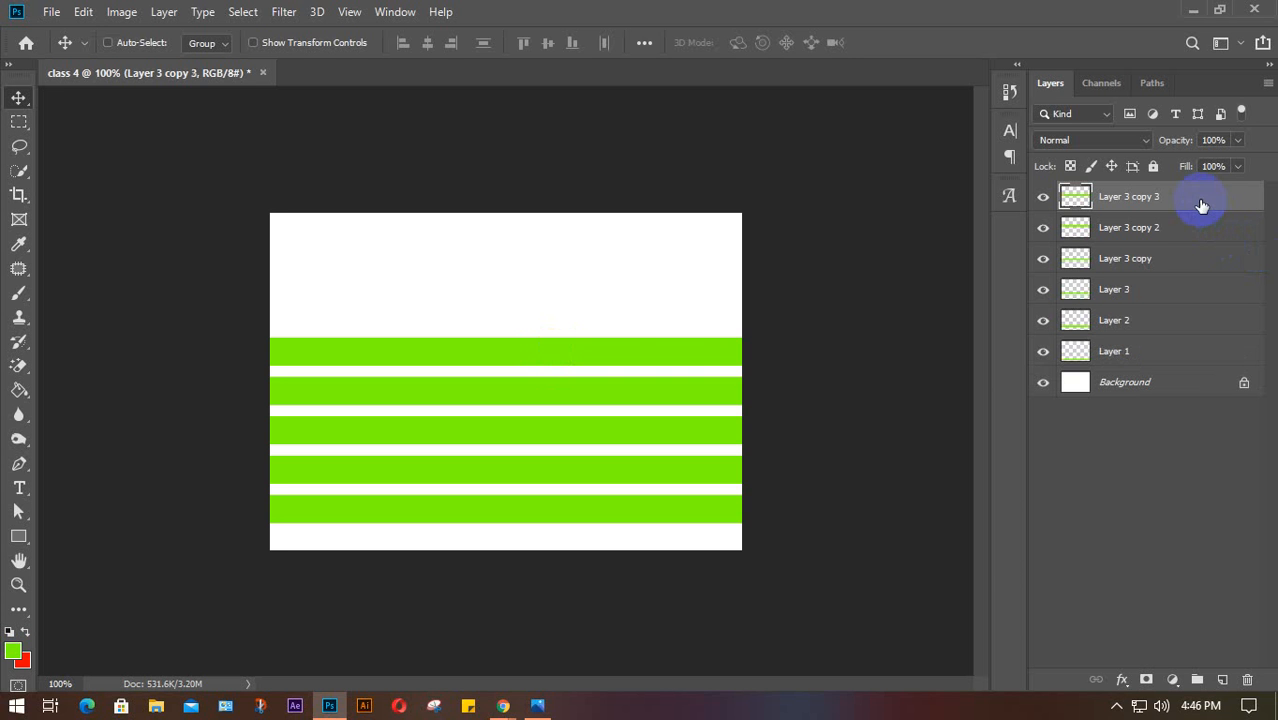
{"action": "left_click_drag", "start_coordinate": [686, 346], "coordinate": [679, 301]}
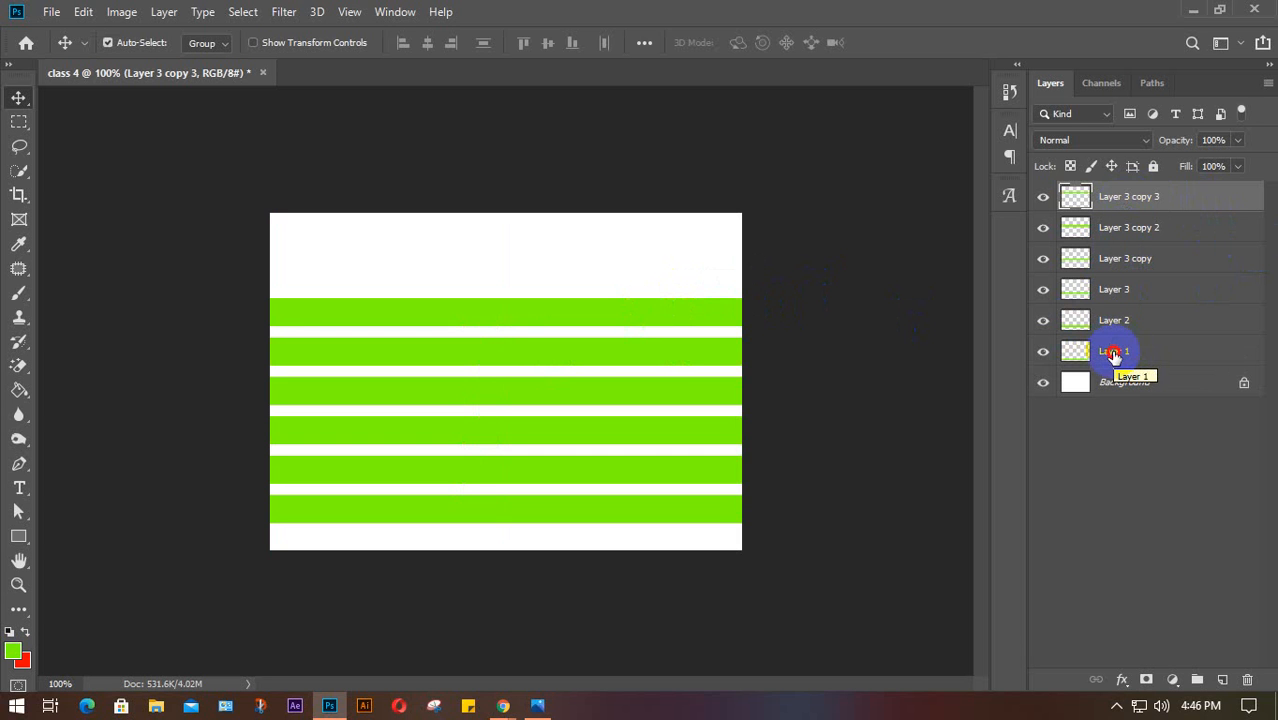
Rename Layer 1, Layer 2 and Layer 3 to g 1, g 2 and g 3
{"action": "double_click", "coordinate": [1114, 352]}
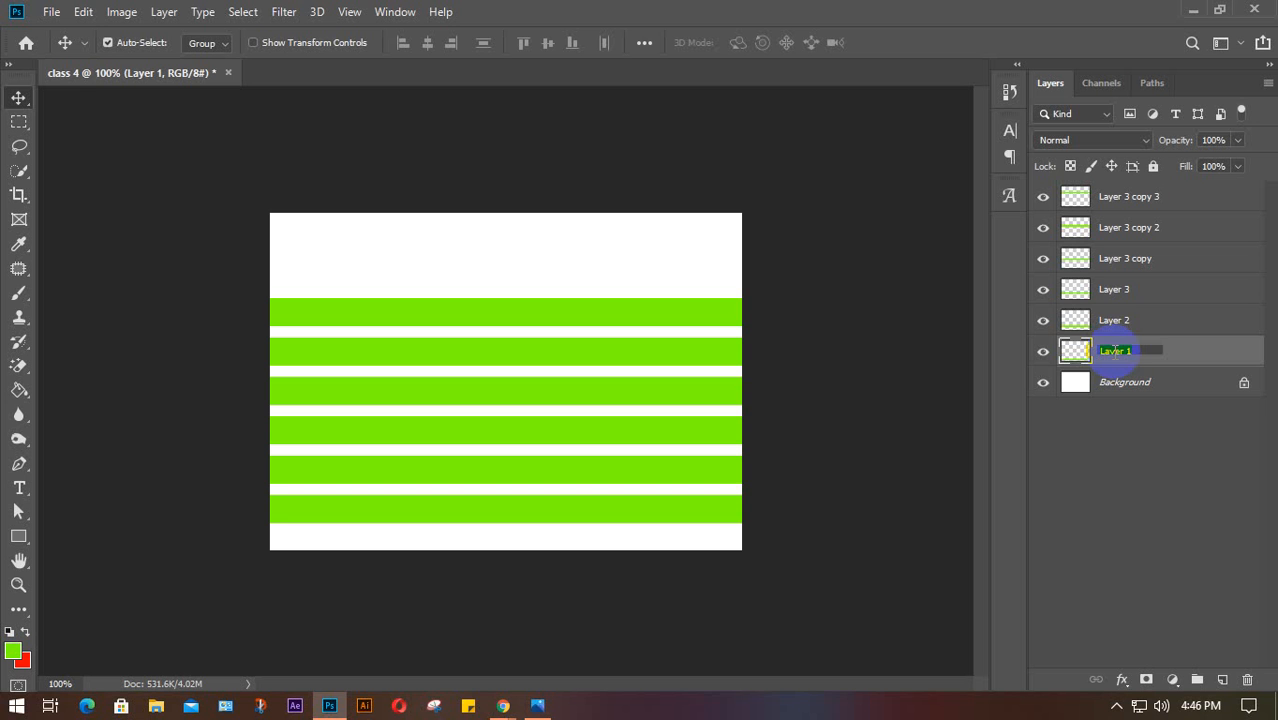
{"action": "type", "text": "a 1"}
{"action": "key", "text": "Return"}
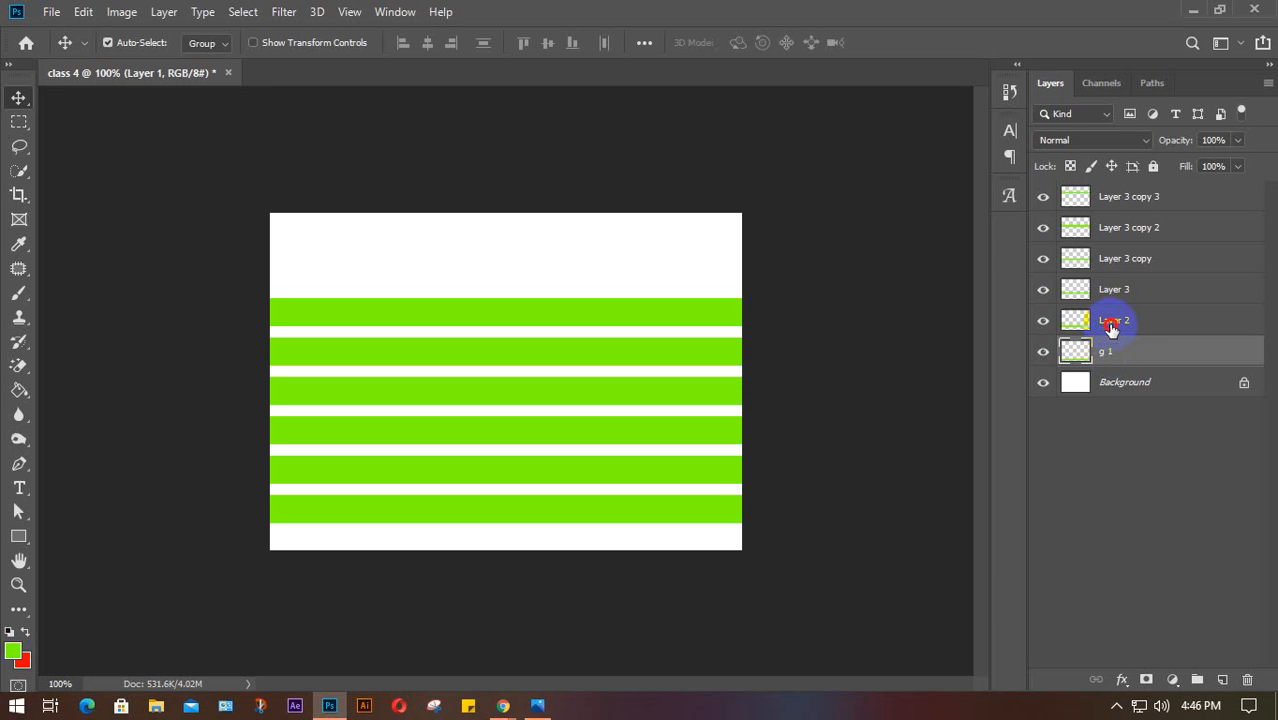
{"action": "double_click", "coordinate": [1116, 320]}
{"action": "type", "text": "g 2"}
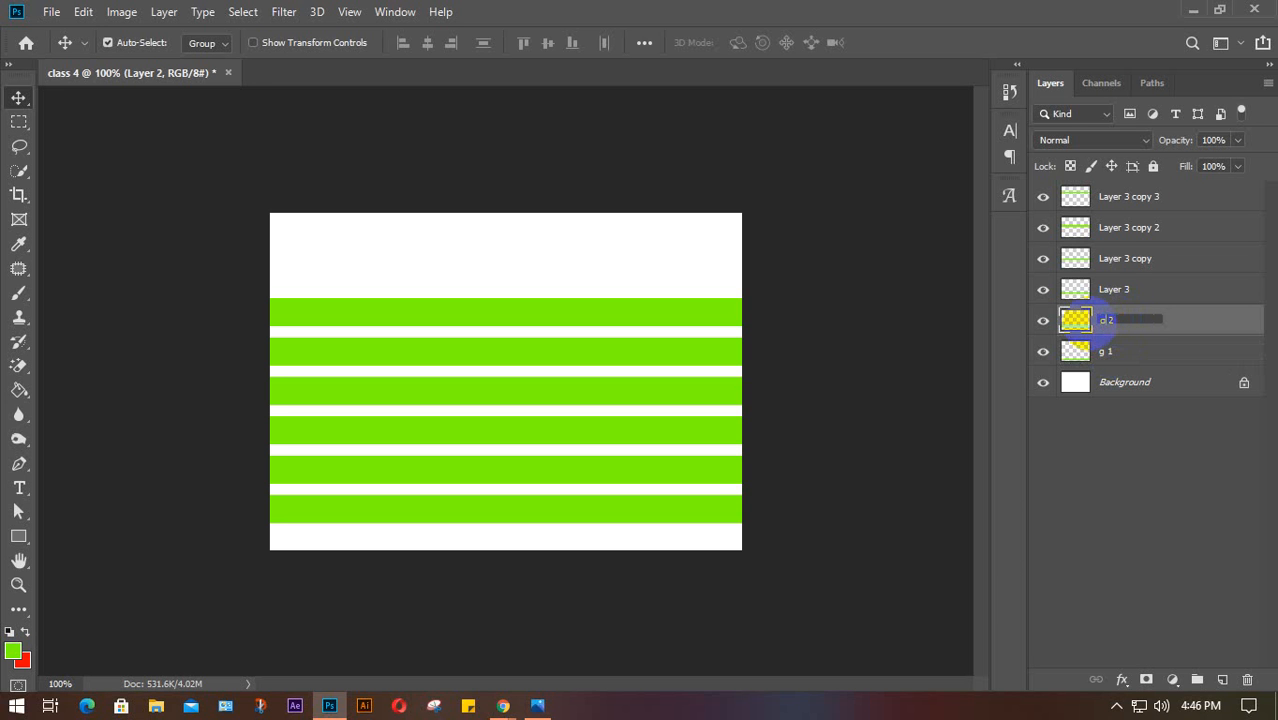
{"action": "left_click", "coordinate": [1113, 297]}
{"action": "double_click", "coordinate": [1113, 290]}
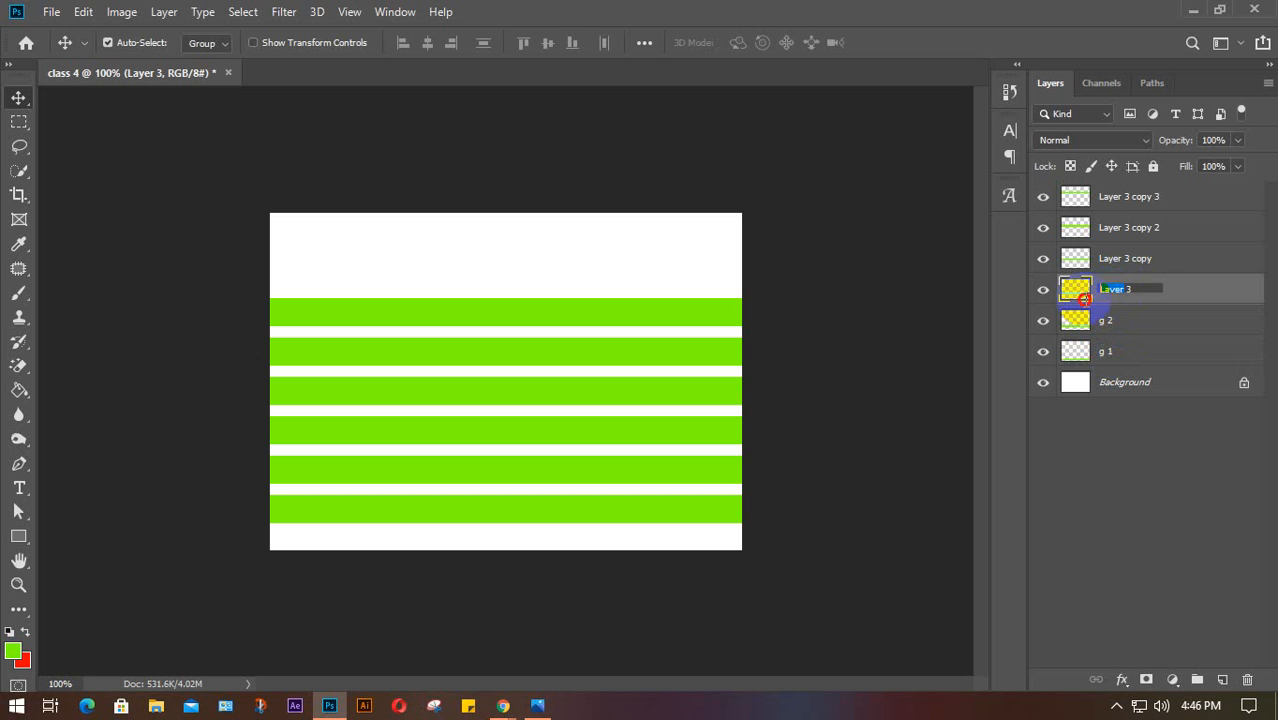
{"action": "type", "text": "g 3"}
Rename Layer 3 copy, copy 2 and copy 3 to g 4, g 5 and g 6
{"action": "double_click", "coordinate": [1138, 258]}
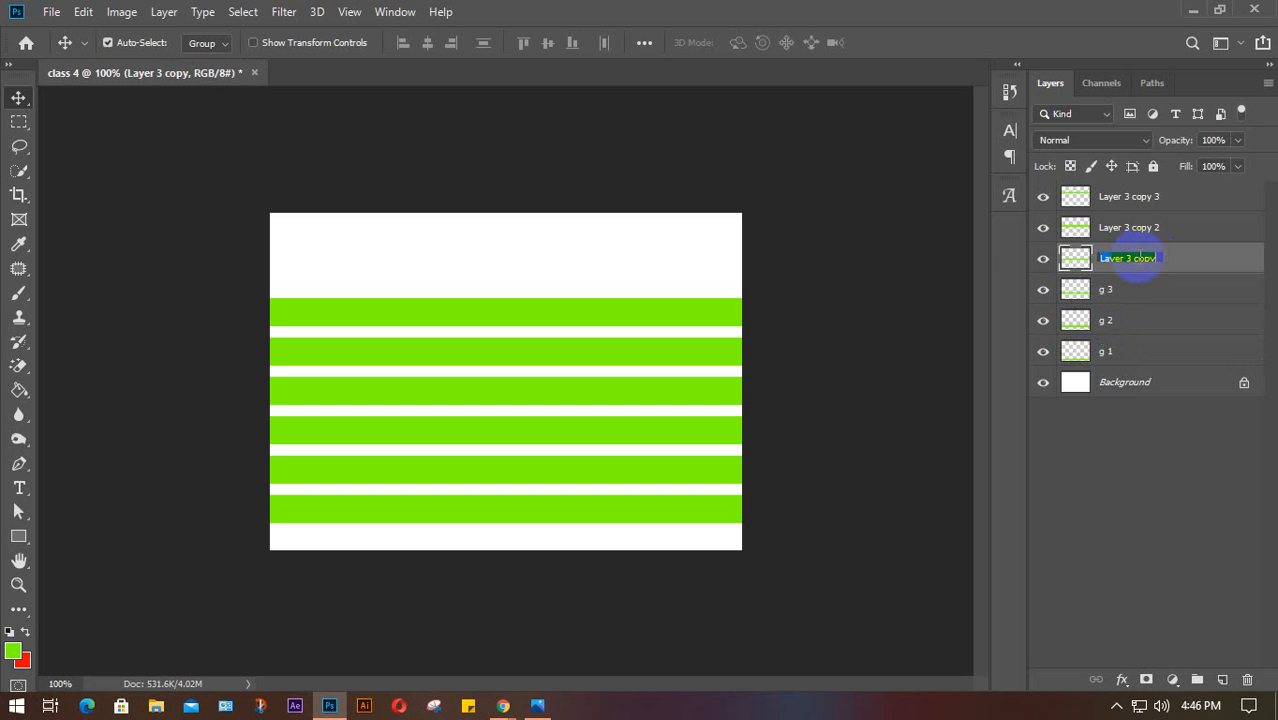
{"action": "type", "text": "g 4"}
{"action": "double_click", "coordinate": [1128, 227]}
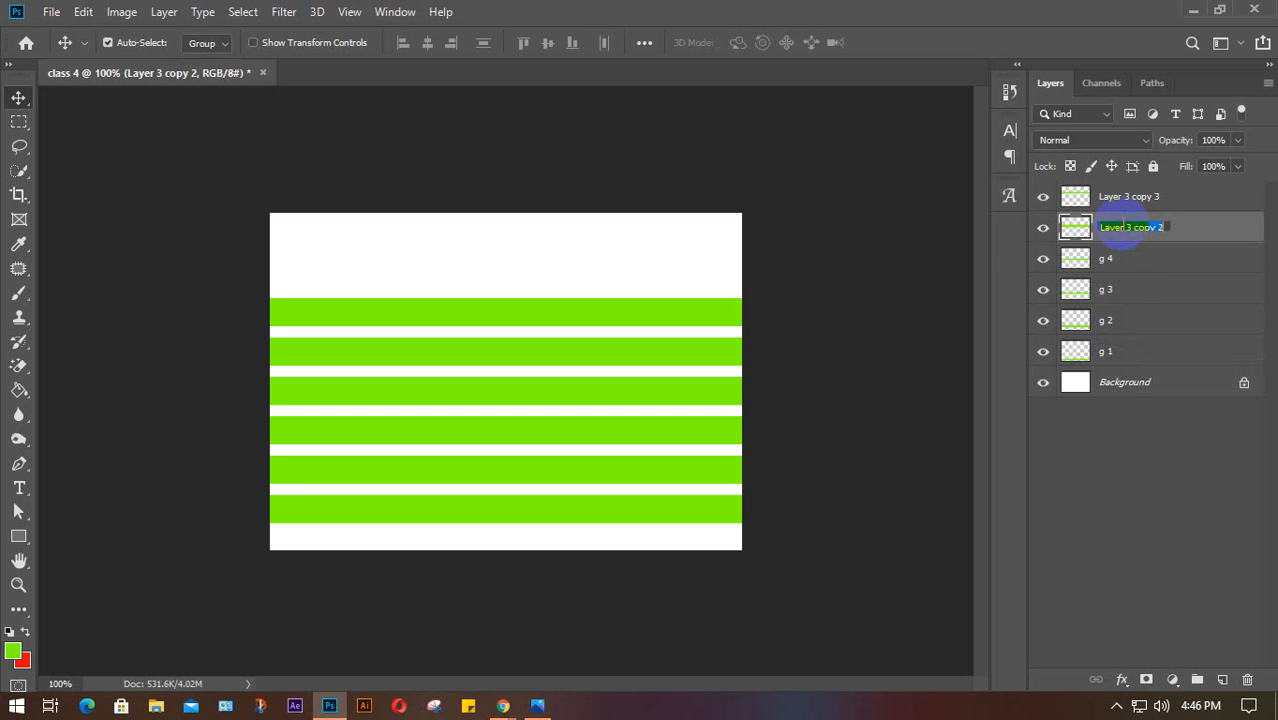
{"action": "type", "text": "g 5"}
{"action": "double_click", "coordinate": [1117, 196]}
{"action": "type", "text": "g 6"}
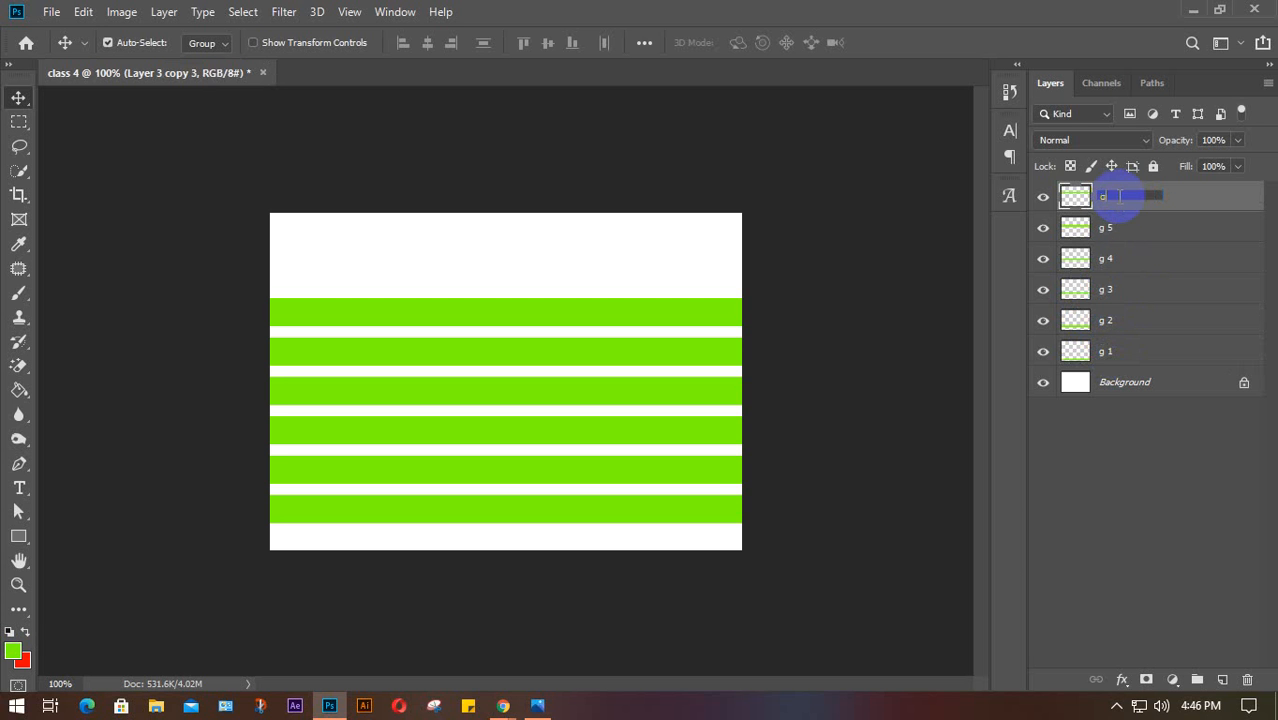
{"action": "left_click", "coordinate": [1101, 584]}
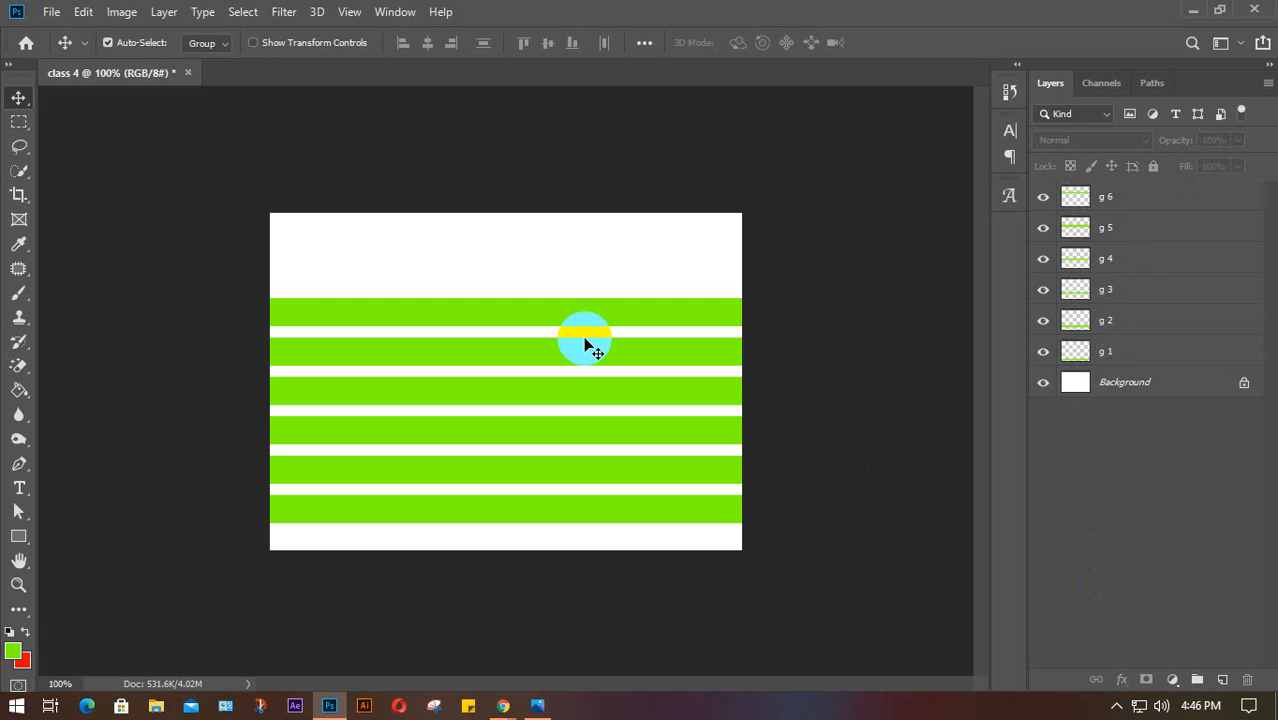
Nudge stripes g 6 down to g 1 individually so the gaps between them are equal
{"action": "left_click_drag", "start_coordinate": [537, 308], "coordinate": [536, 280]}
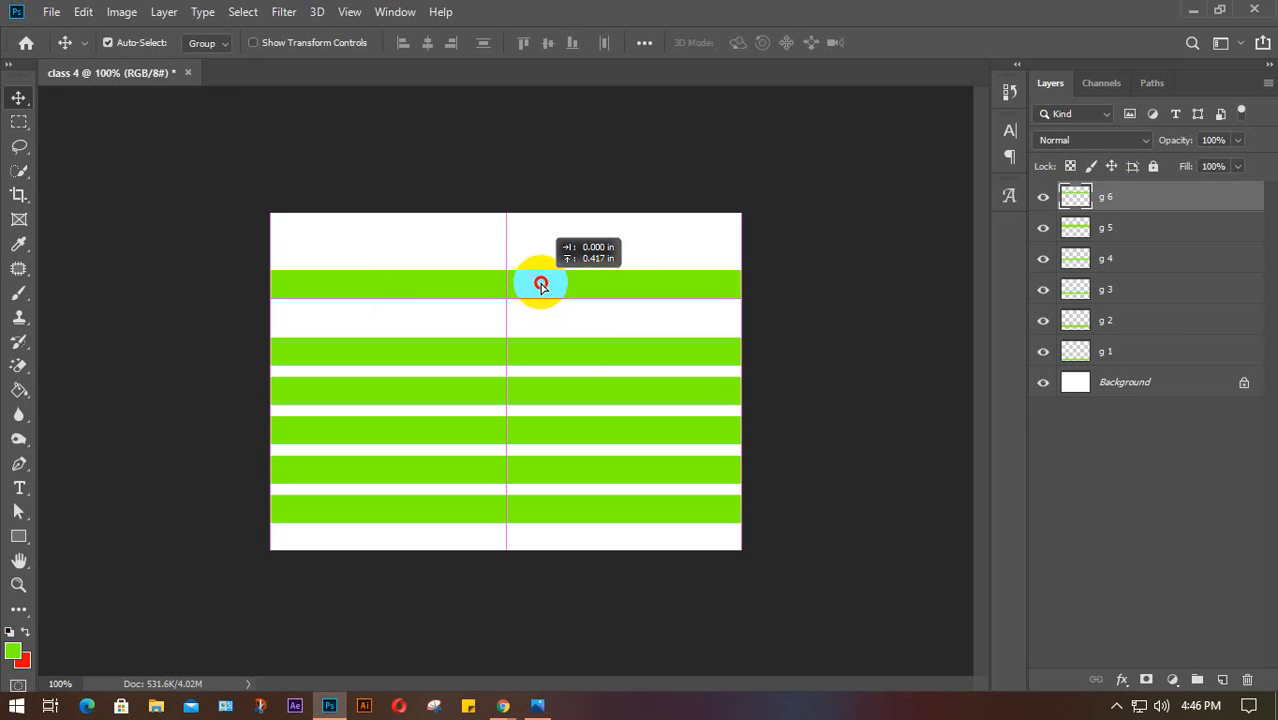
{"action": "left_click_drag", "start_coordinate": [562, 350], "coordinate": [562, 335]}
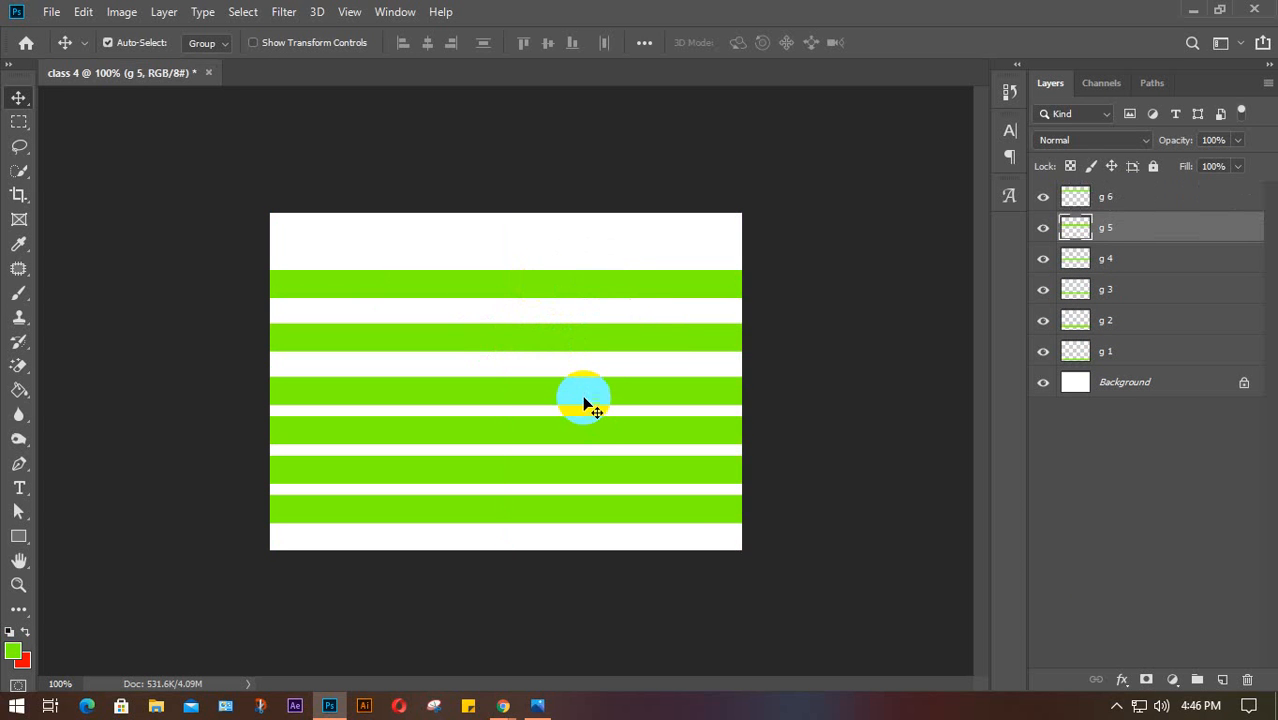
{"action": "mouse_move", "coordinate": [585, 403]}
{"action": "left_mouse_down"}
{"action": "mouse_move", "coordinate": [582, 382]}
{"action": "mouse_move", "coordinate": [591, 427]}
{"action": "left_mouse_up"}
{"action": "left_click_drag", "start_coordinate": [597, 519], "coordinate": [593, 521]}
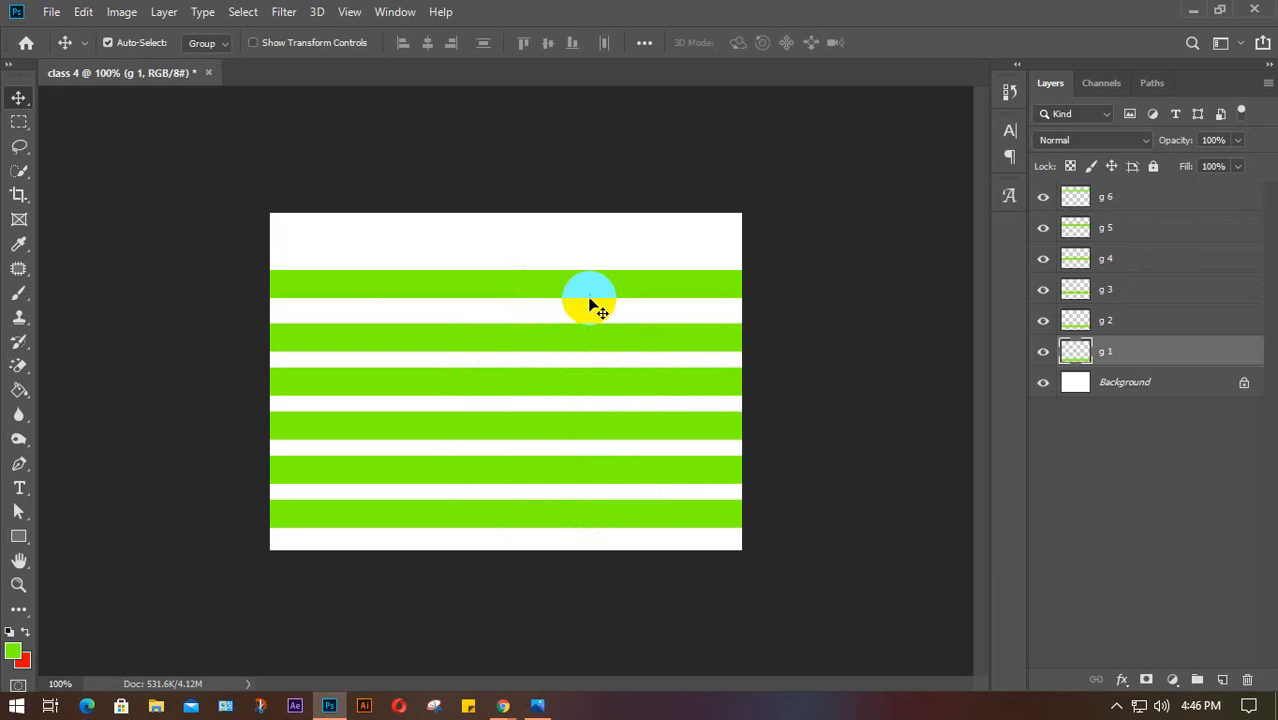
{"action": "left_click_drag", "start_coordinate": [594, 295], "coordinate": [591, 279]}
{"action": "left_click_drag", "start_coordinate": [590, 337], "coordinate": [594, 323]}
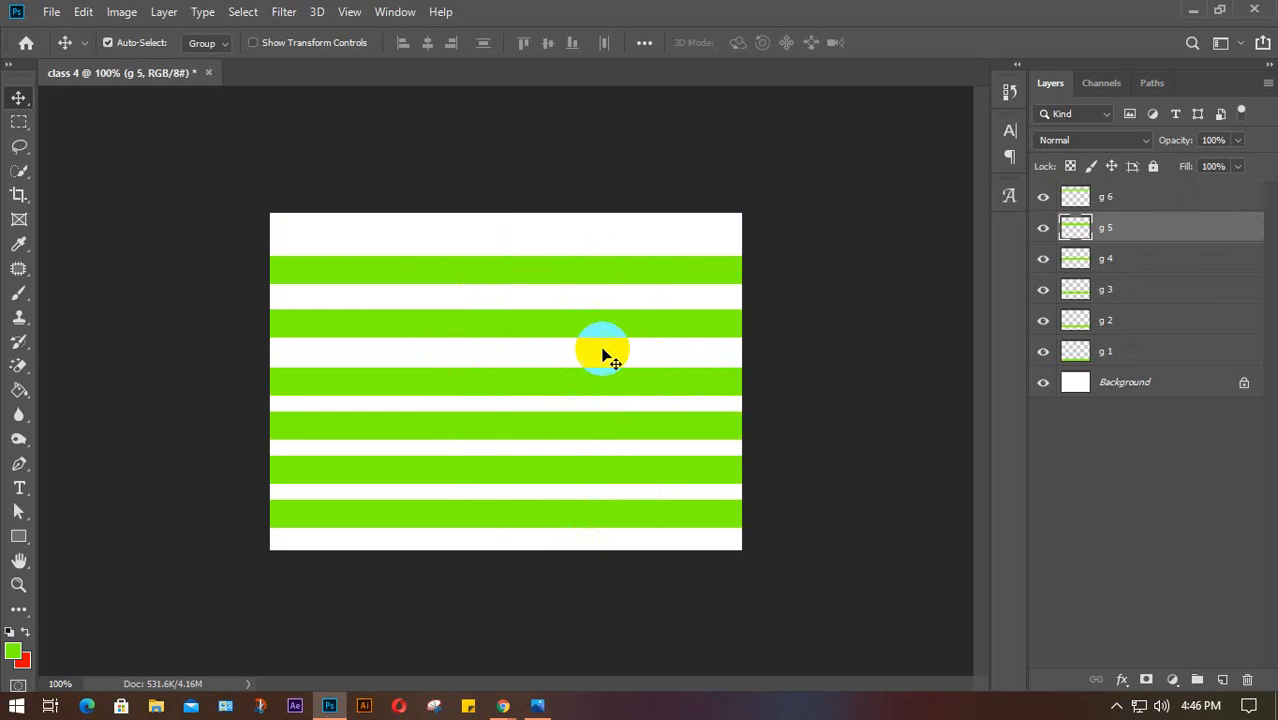
{"action": "left_click_drag", "start_coordinate": [594, 372], "coordinate": [592, 360]}
{"action": "left_click_drag", "start_coordinate": [610, 425], "coordinate": [608, 418]}
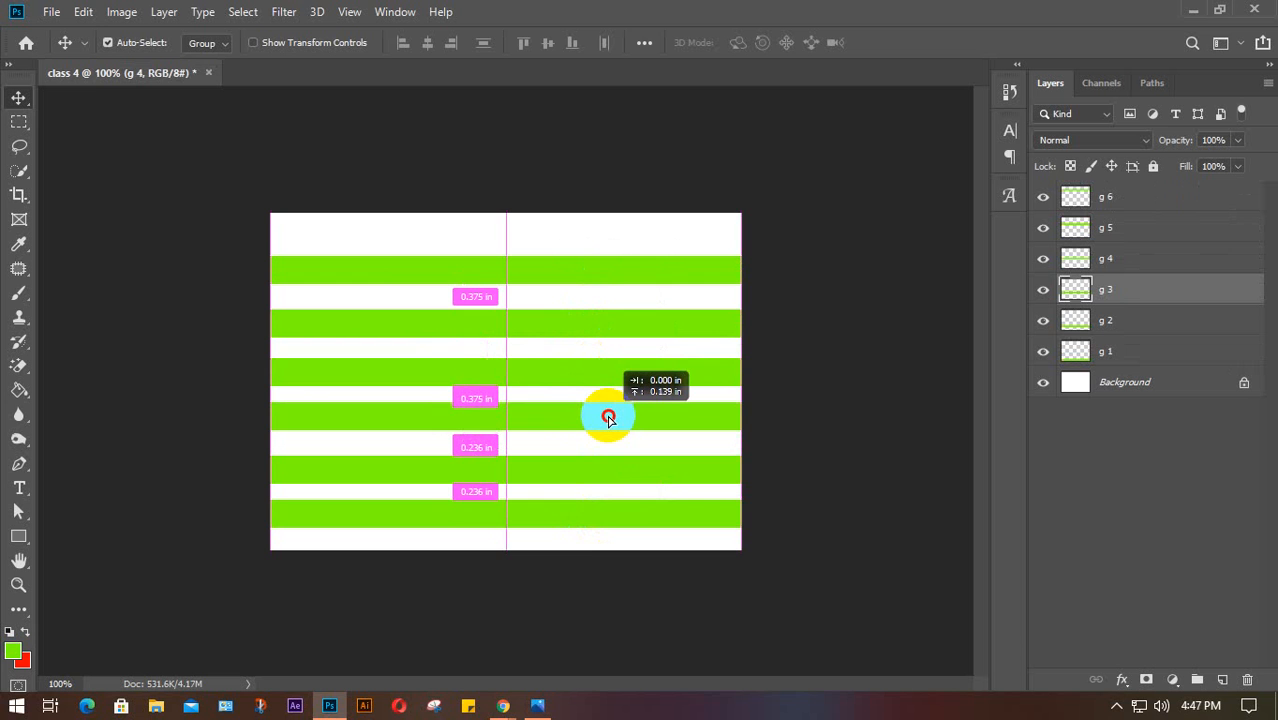
{"action": "left_click_drag", "start_coordinate": [608, 418], "coordinate": [608, 423]}
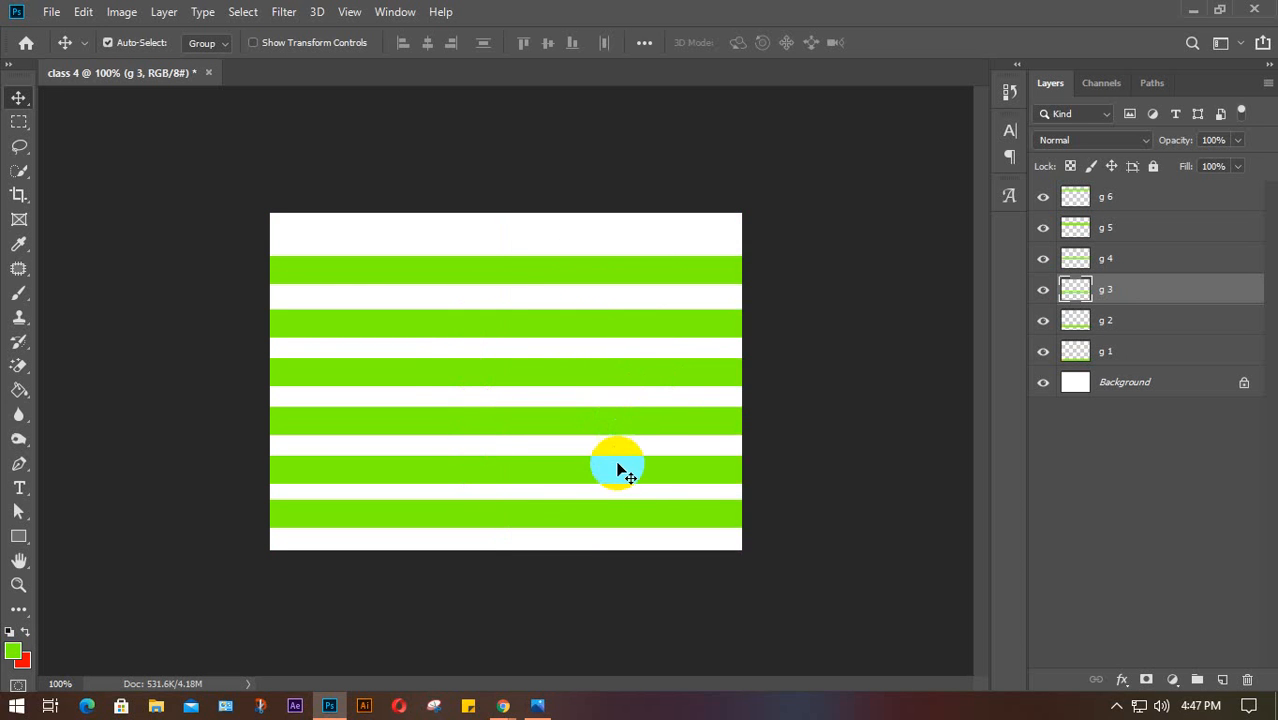
{"action": "left_click", "coordinate": [610, 516]}
{"action": "left_click_drag", "start_coordinate": [610, 516], "coordinate": [612, 520]}
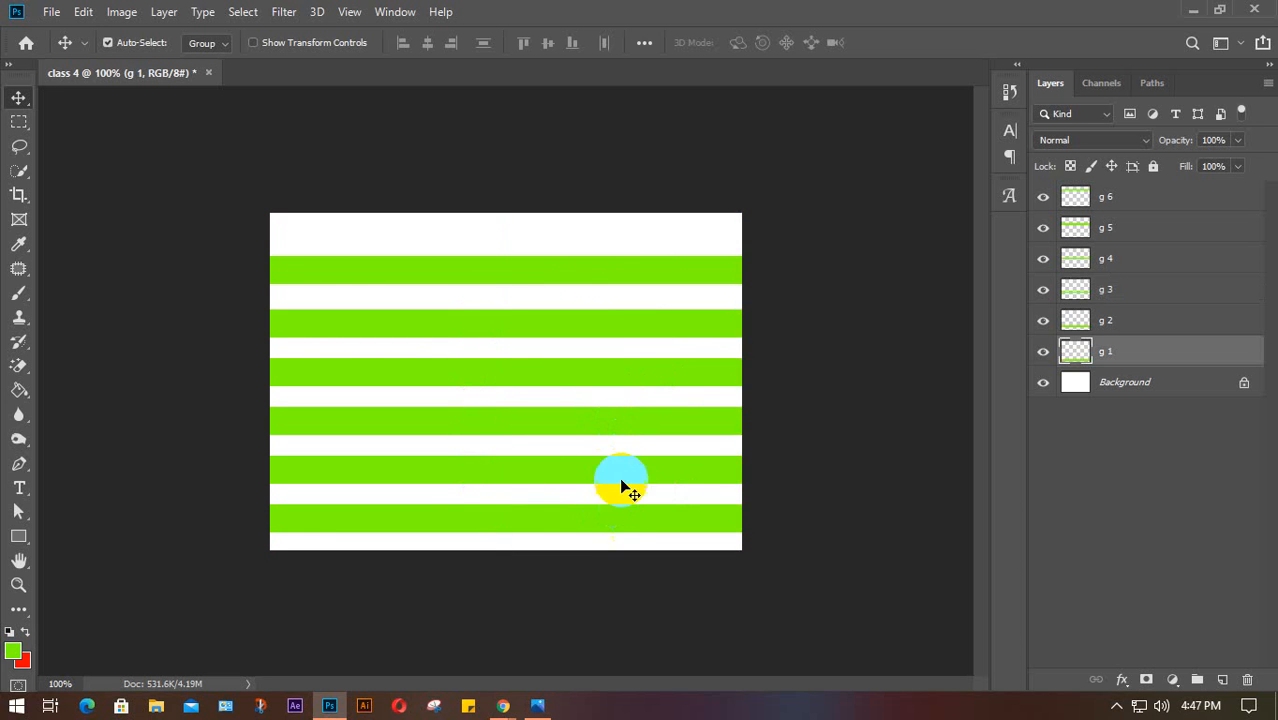
Select all six stripes, shift them up together, then deselect
{"action": "left_click_drag", "start_coordinate": [513, 190], "coordinate": [608, 588]}
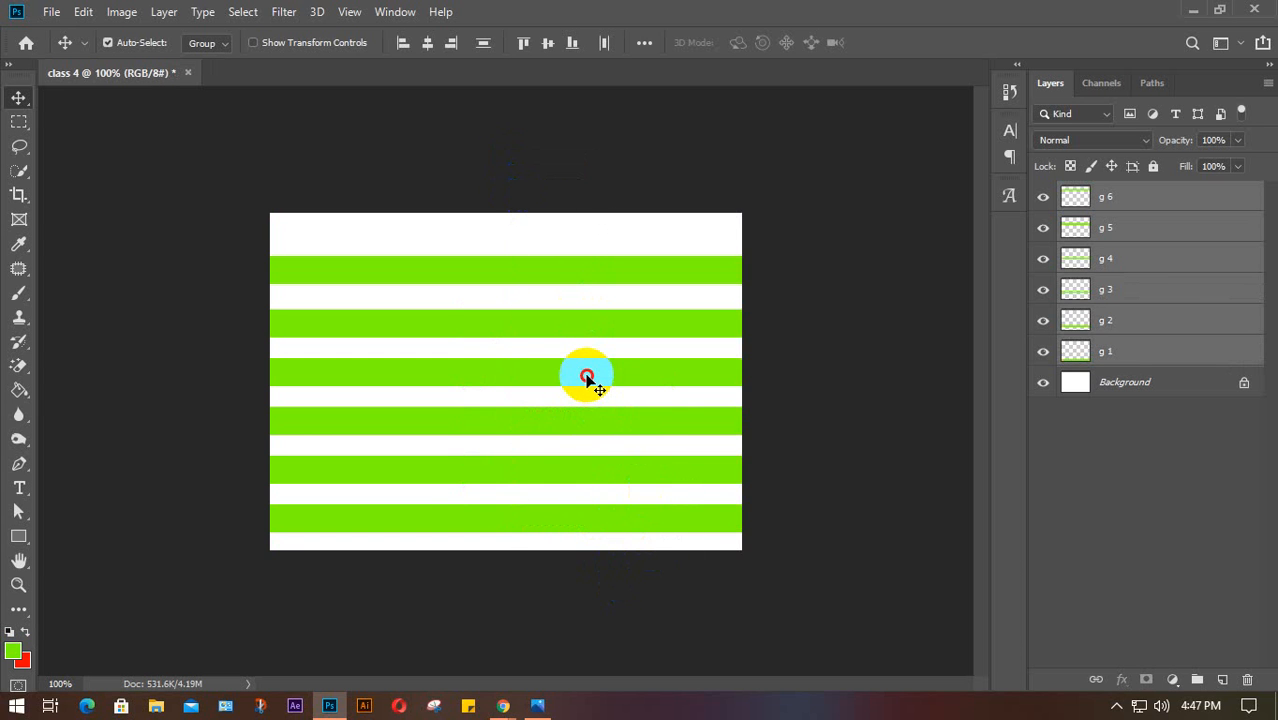
{"action": "left_click_drag", "start_coordinate": [586, 380], "coordinate": [587, 372]}
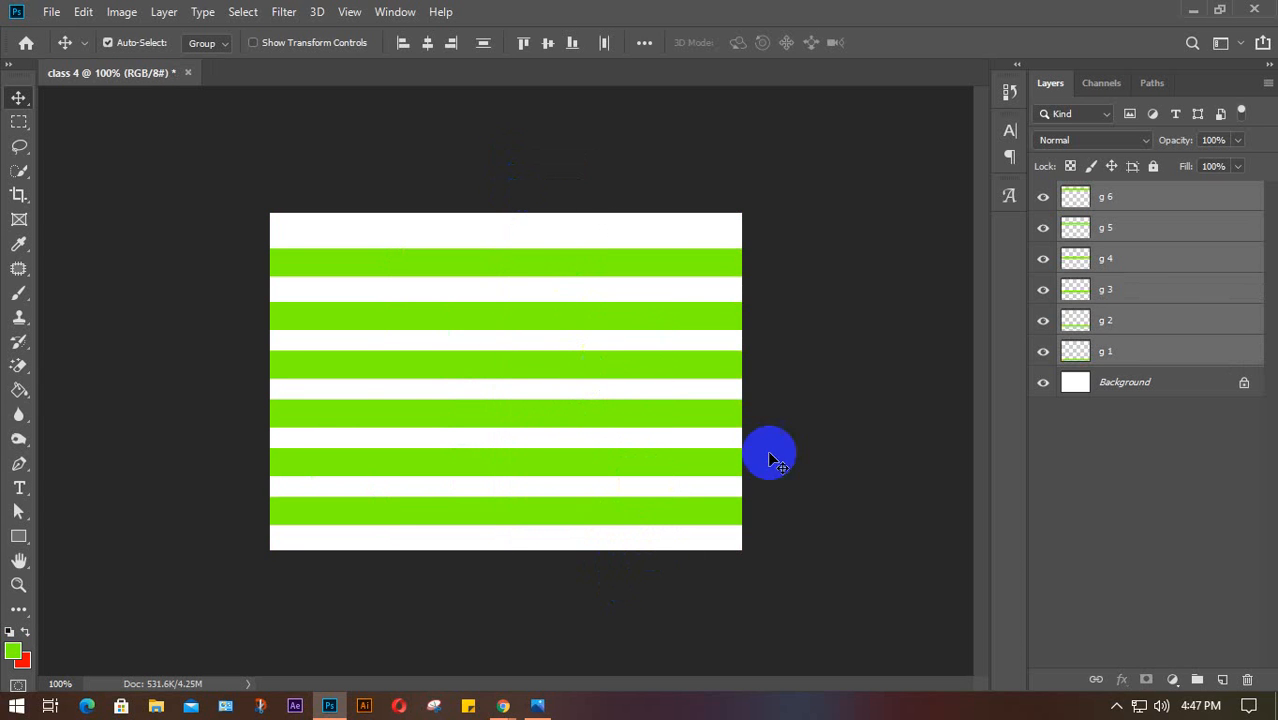
{"action": "left_click", "coordinate": [1137, 477]}
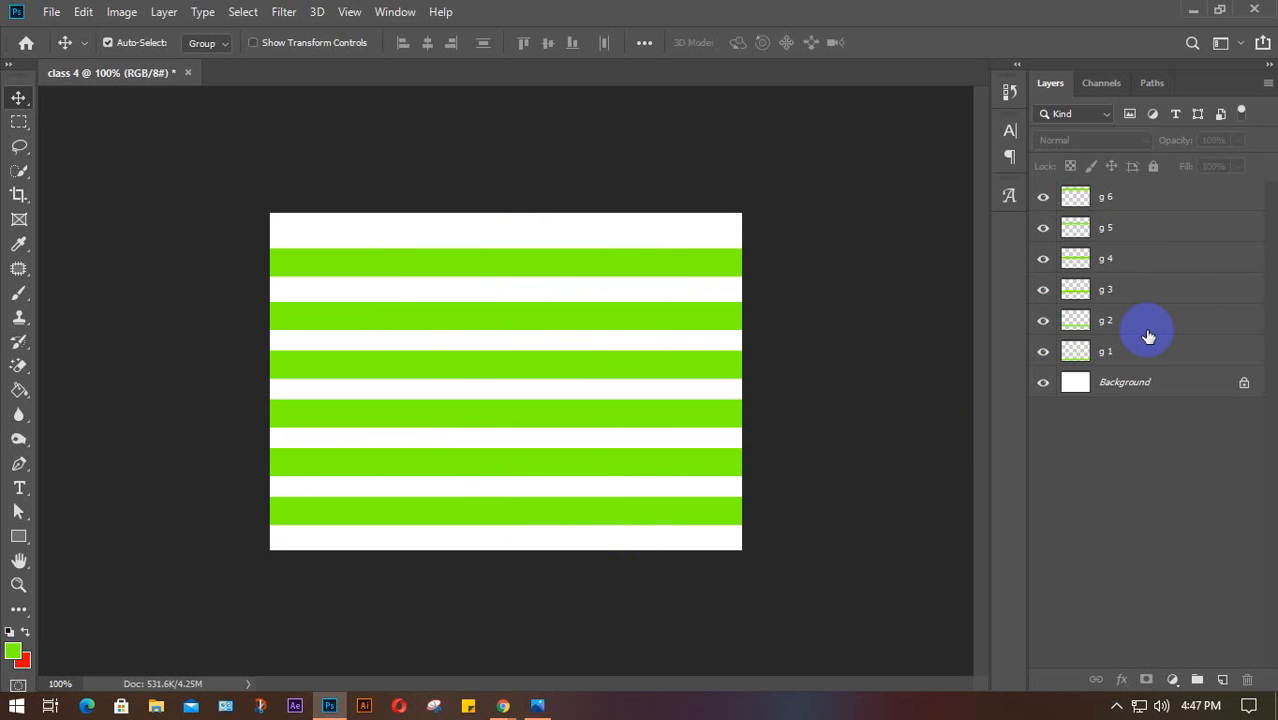
Delete layers g 6 through g 2, then duplicate g 1 and move the copy above it
{"action": "left_click", "coordinate": [1143, 199]}
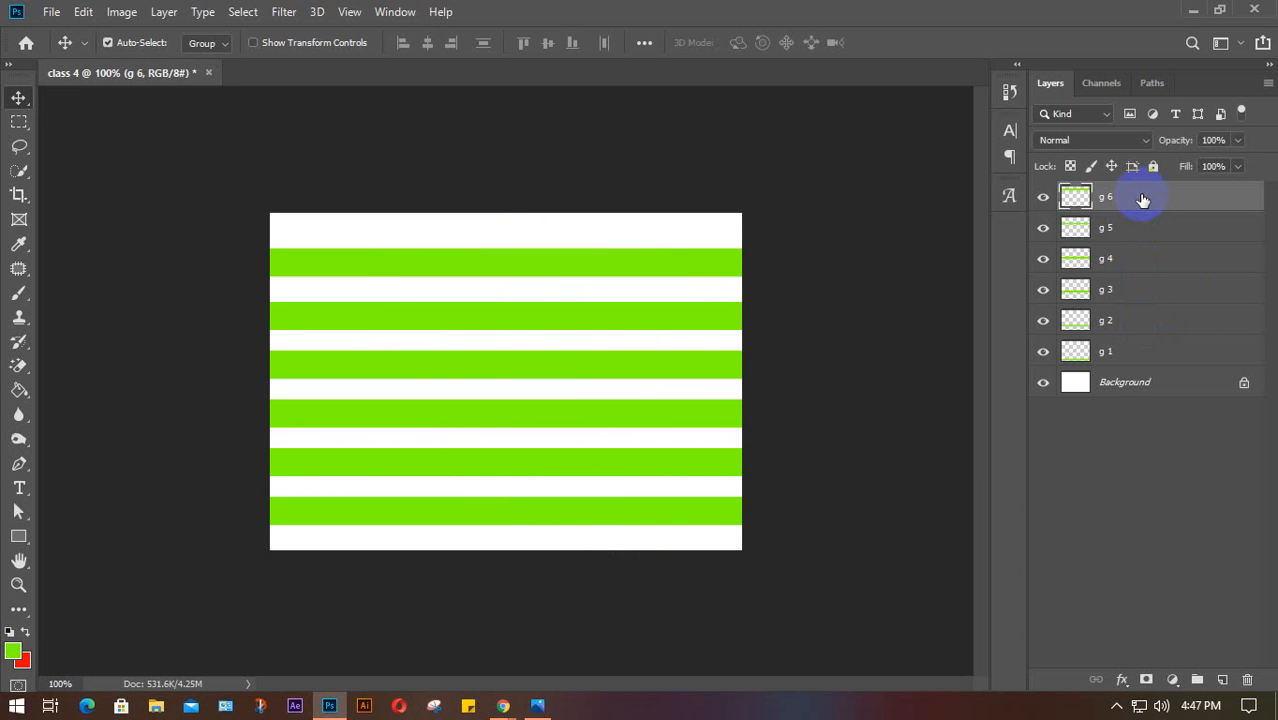
{"action": "key", "text": "Delete"}
{"action": "key", "text": "Delete"}
{"action": "key", "text": "Delete"}
{"action": "key", "text": "Delete"}
{"action": "key", "text": "Delete"}
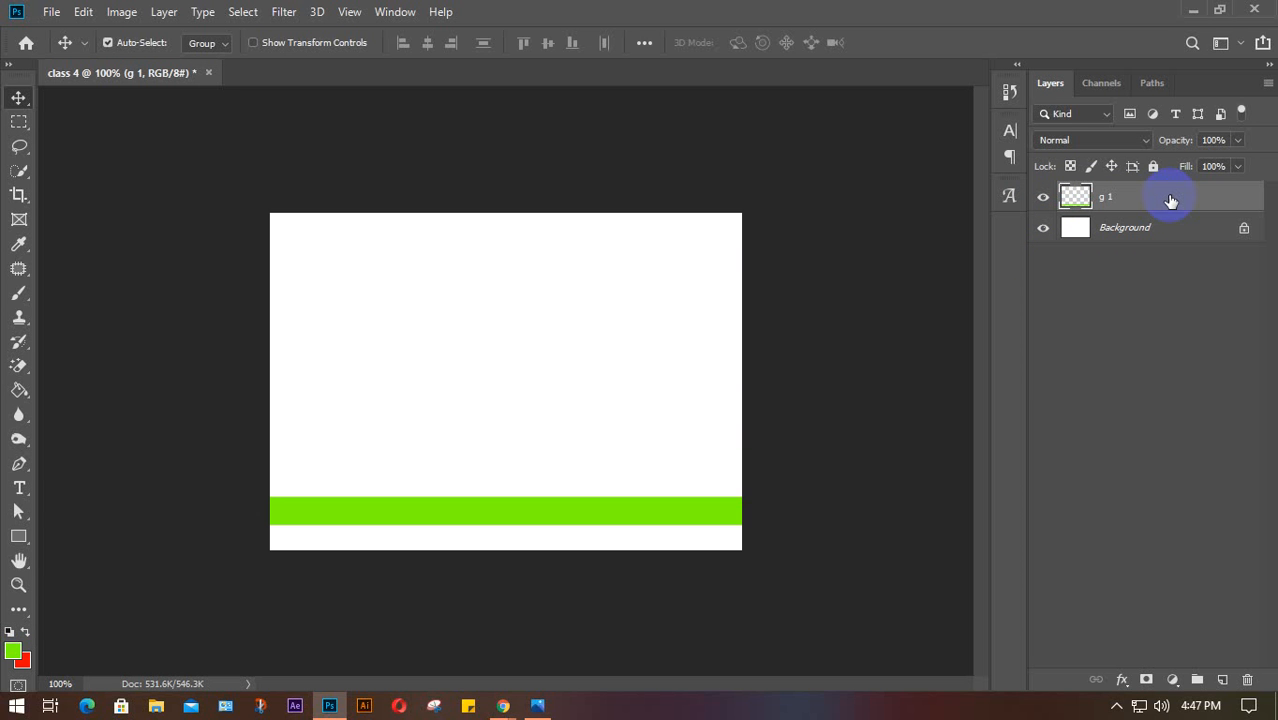
{"action": "left_click", "coordinate": [86, 13]}
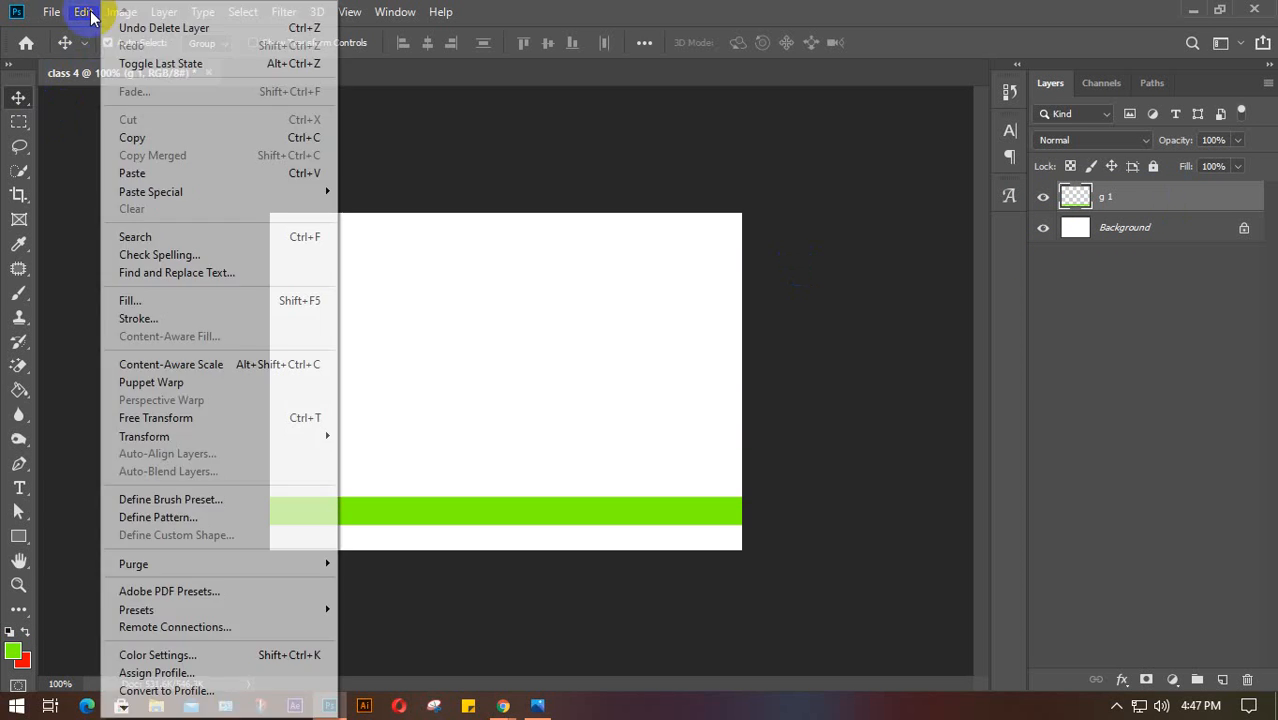
{"action": "mouse_move", "coordinate": [314, 192]}
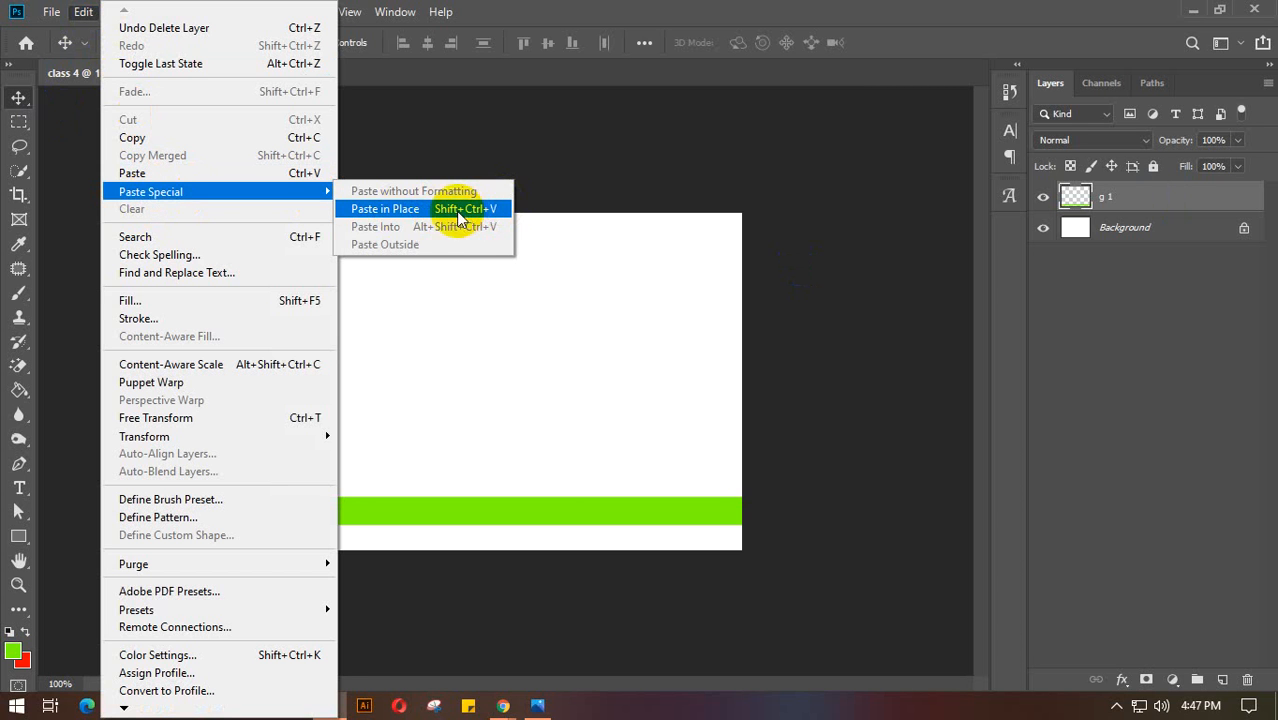
{"action": "left_click", "coordinate": [824, 268]}
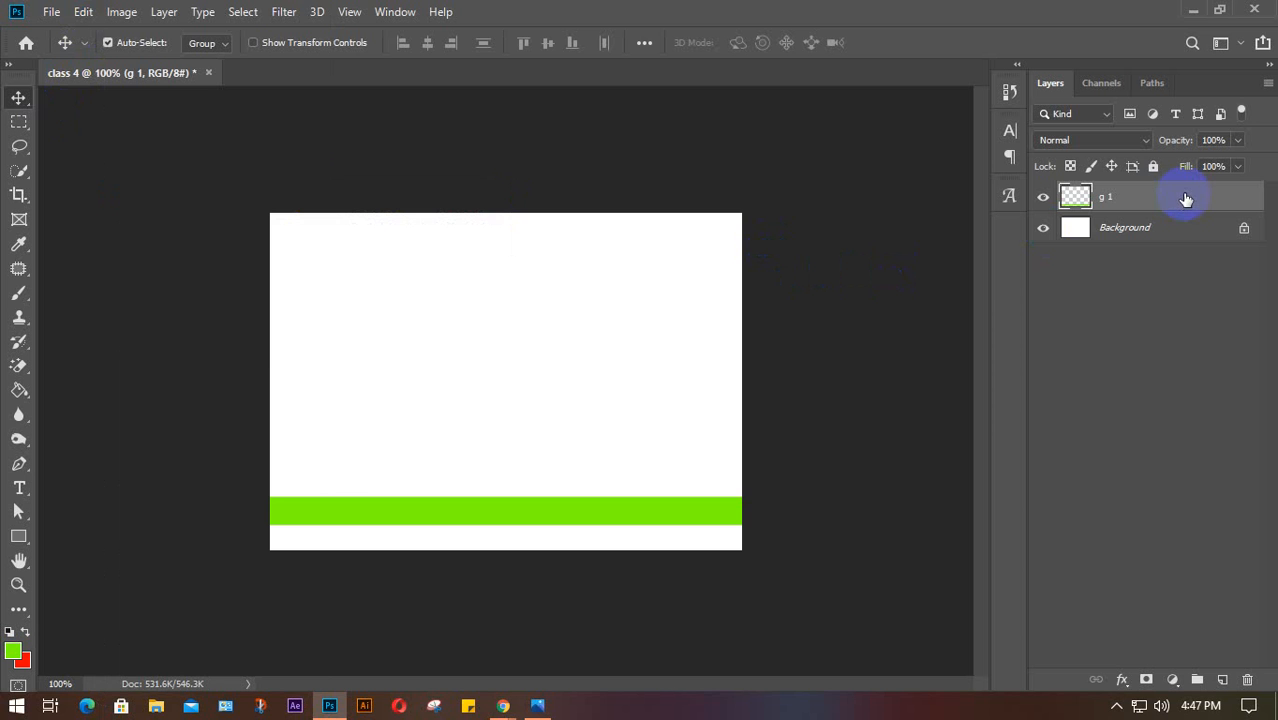
{"action": "key", "text": "ctrl+v"}
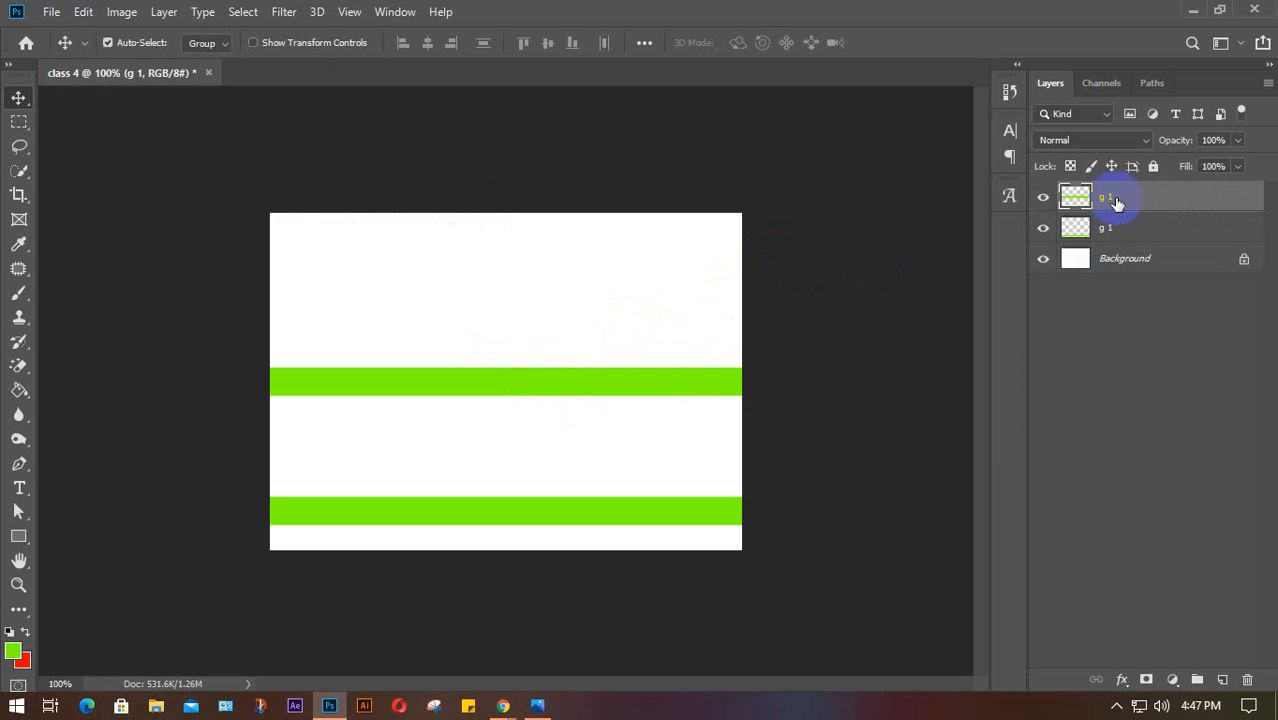
{"action": "key", "text": "ctrl+z"}
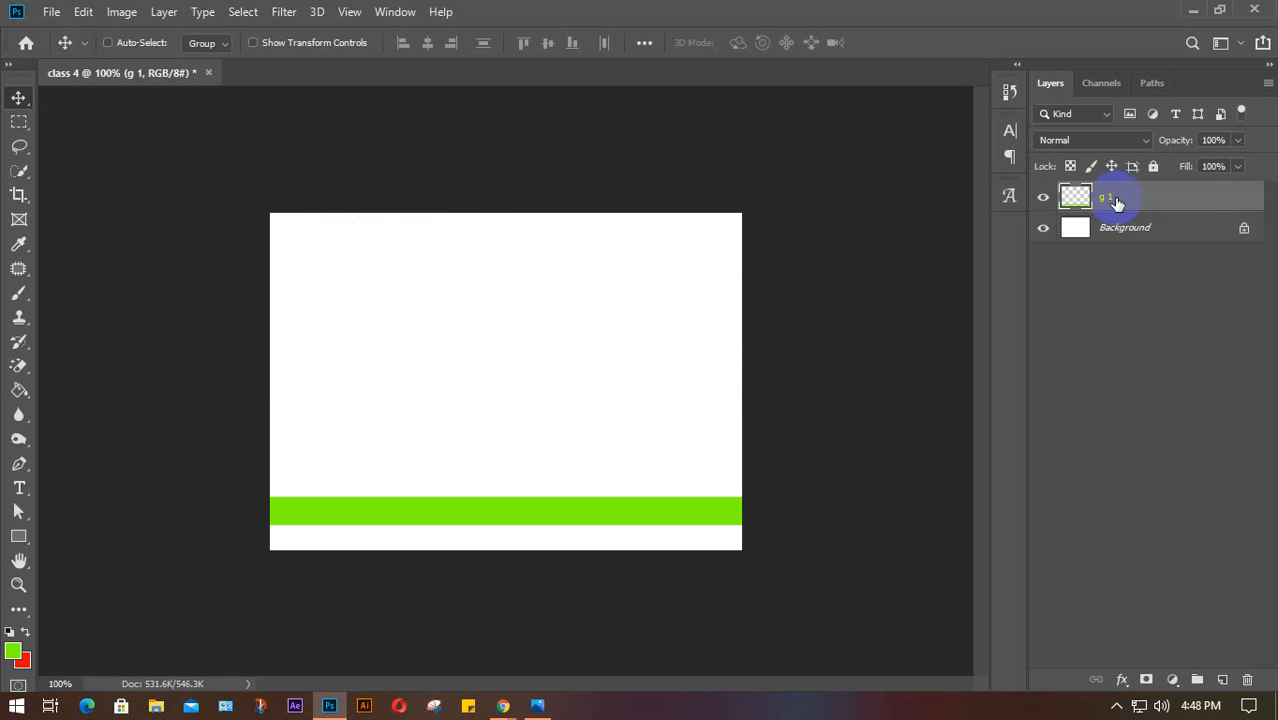
{"action": "key", "text": "ctrl+shift+v"}
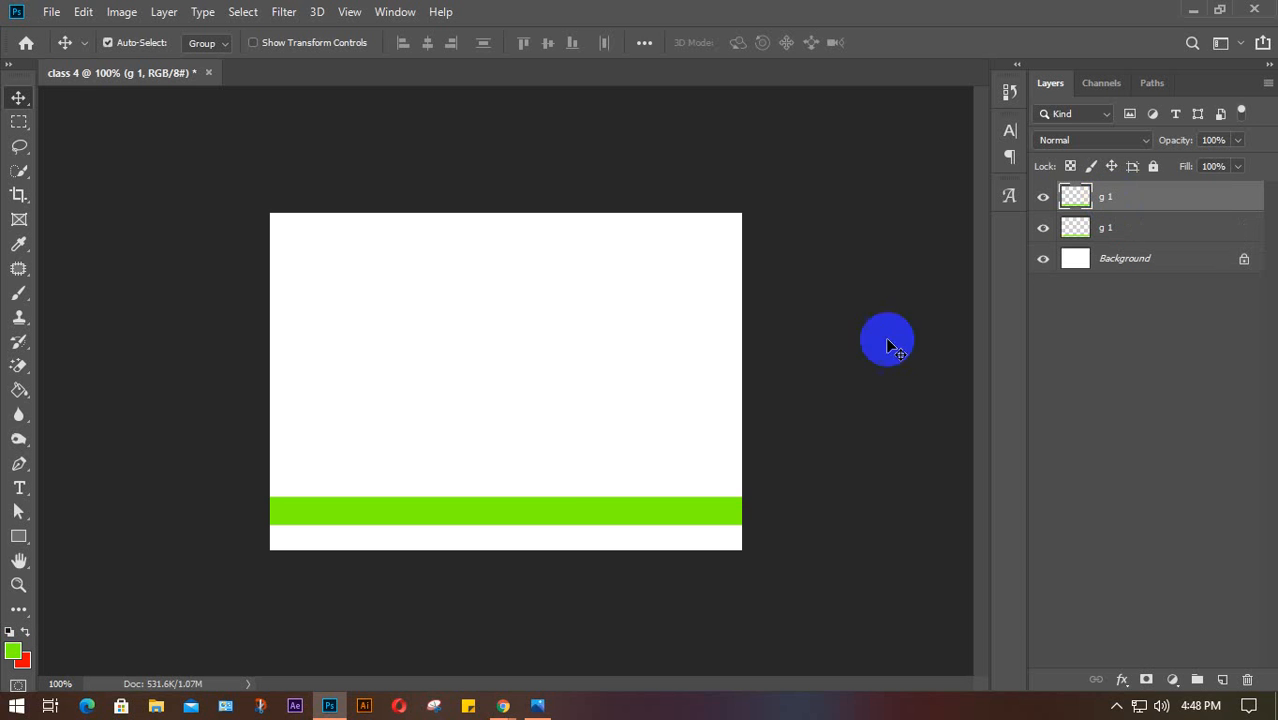
{"action": "left_click_drag", "start_coordinate": [552, 506], "coordinate": [558, 455]}
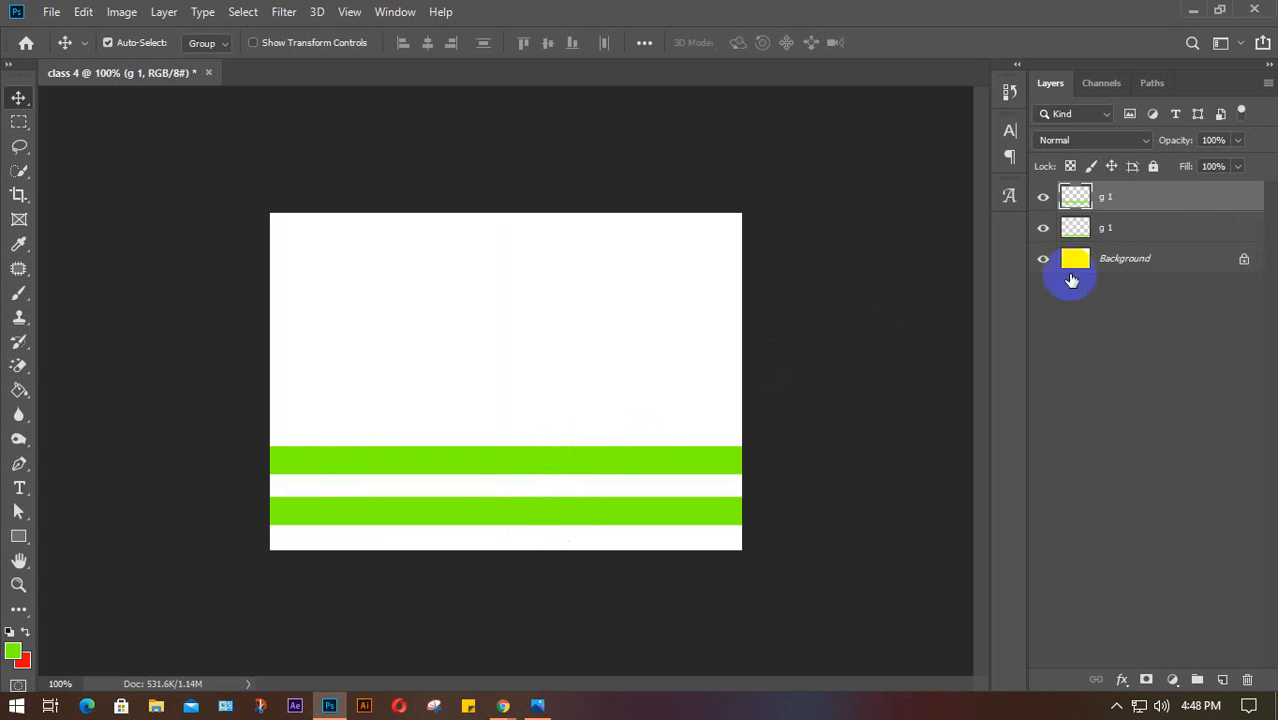
Duplicate the top g 1 as g 3, then copy it again, moving each stripe higher
{"action": "right_click", "coordinate": [1180, 203]}
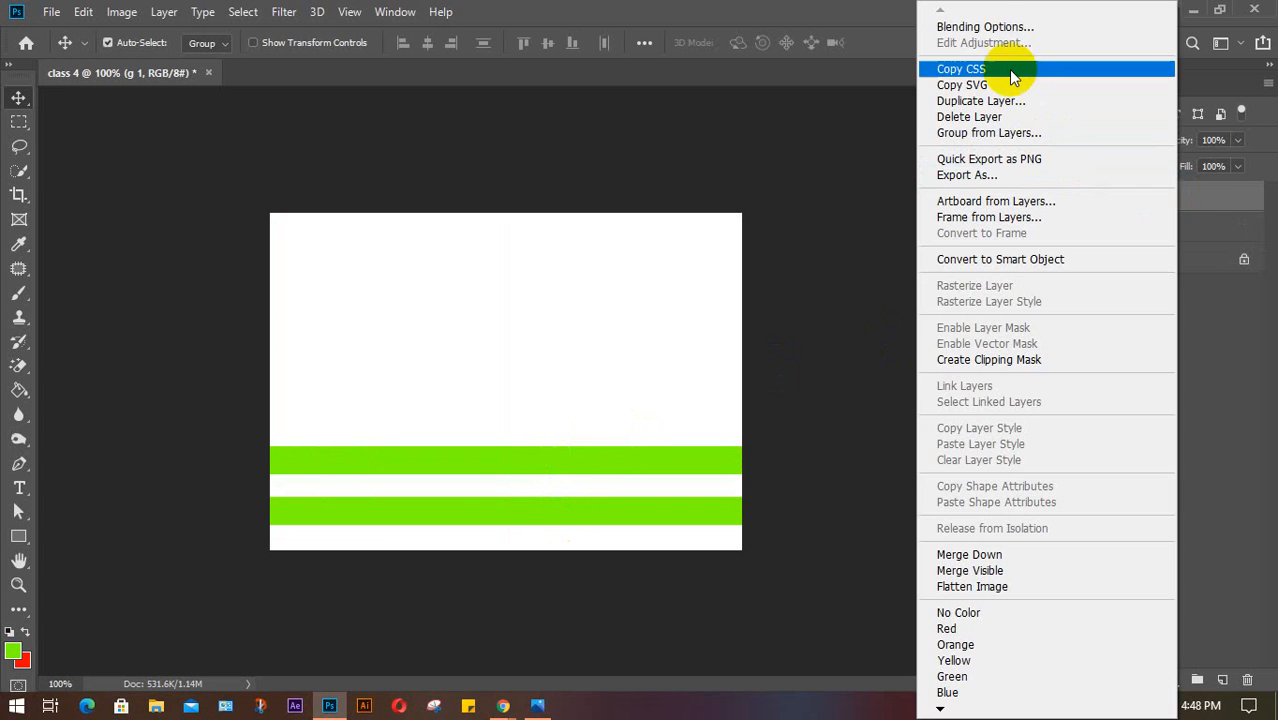
{"action": "left_click", "coordinate": [997, 103]}
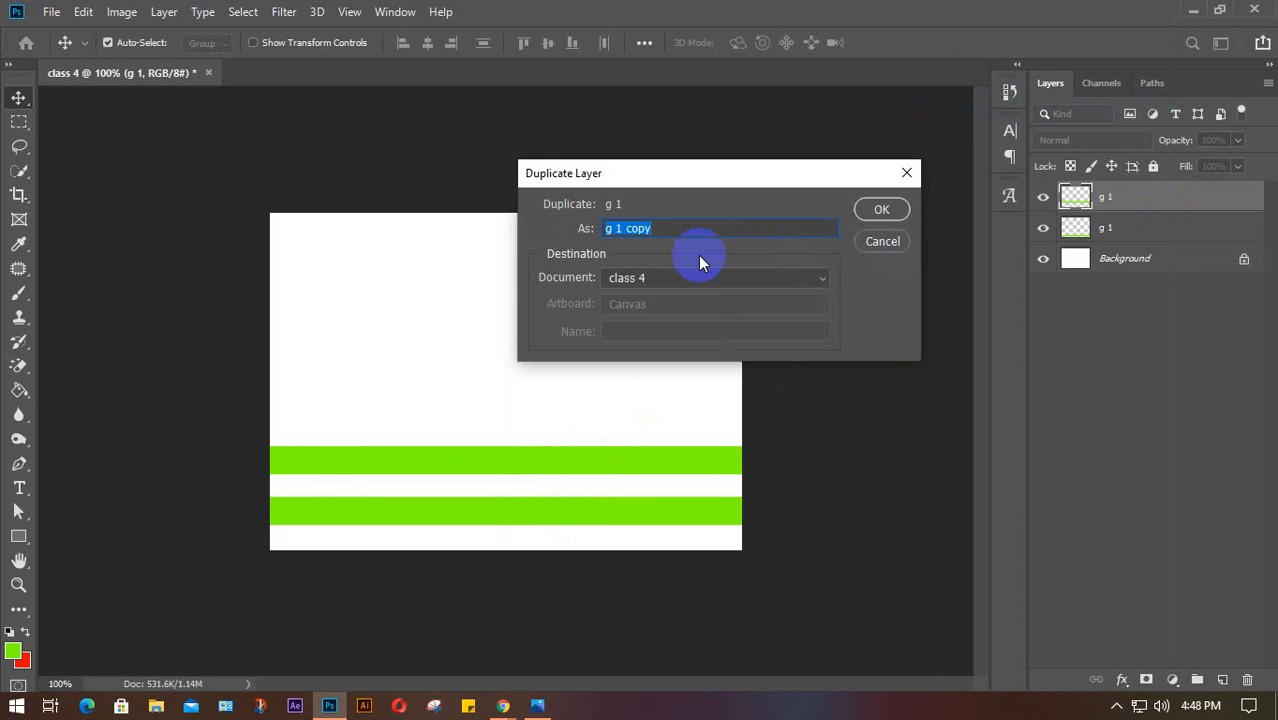
{"action": "left_click_drag", "start_coordinate": [676, 226], "coordinate": [618, 232]}
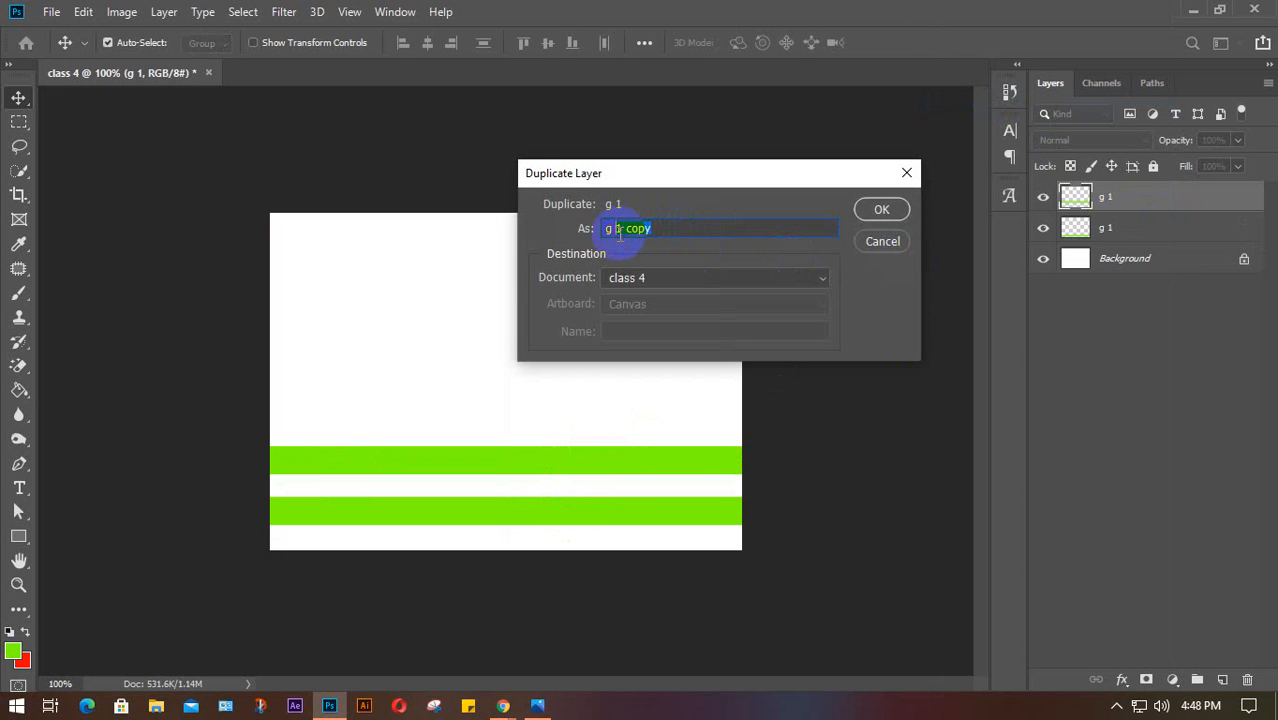
{"action": "type", "text": "3"}
{"action": "key", "text": "Return"}
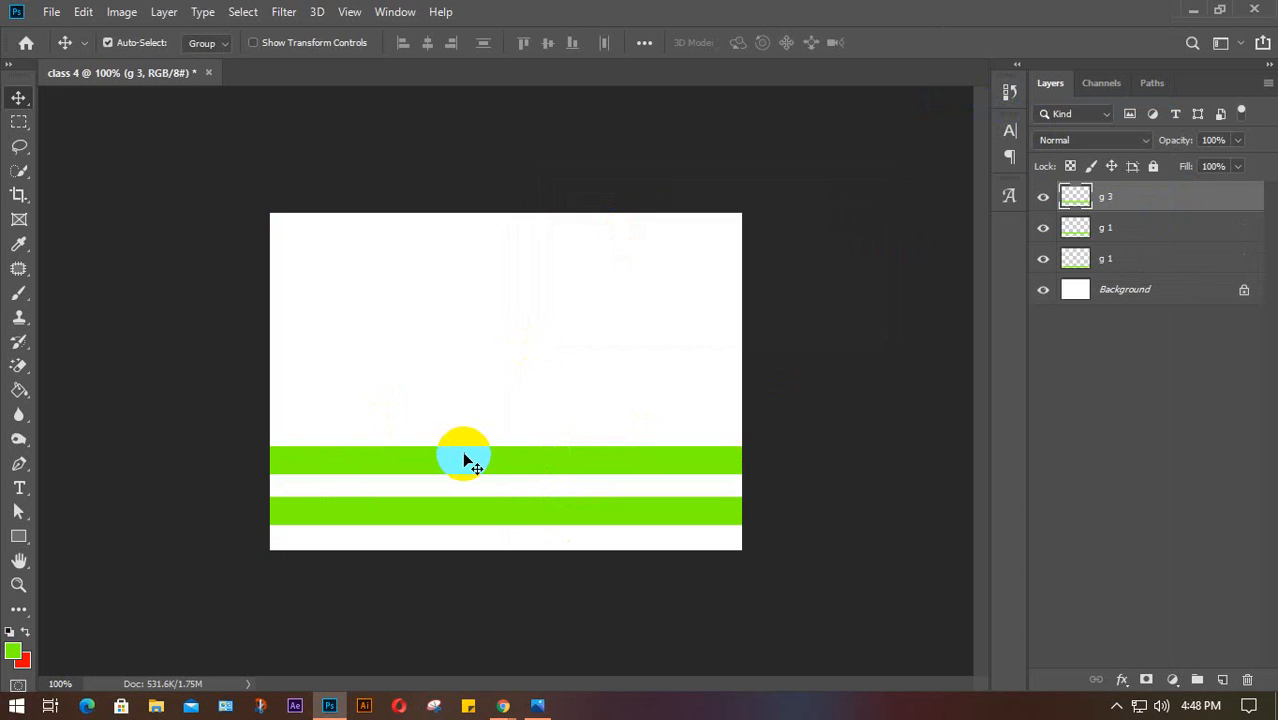
{"action": "left_click_drag", "start_coordinate": [463, 460], "coordinate": [463, 411]}
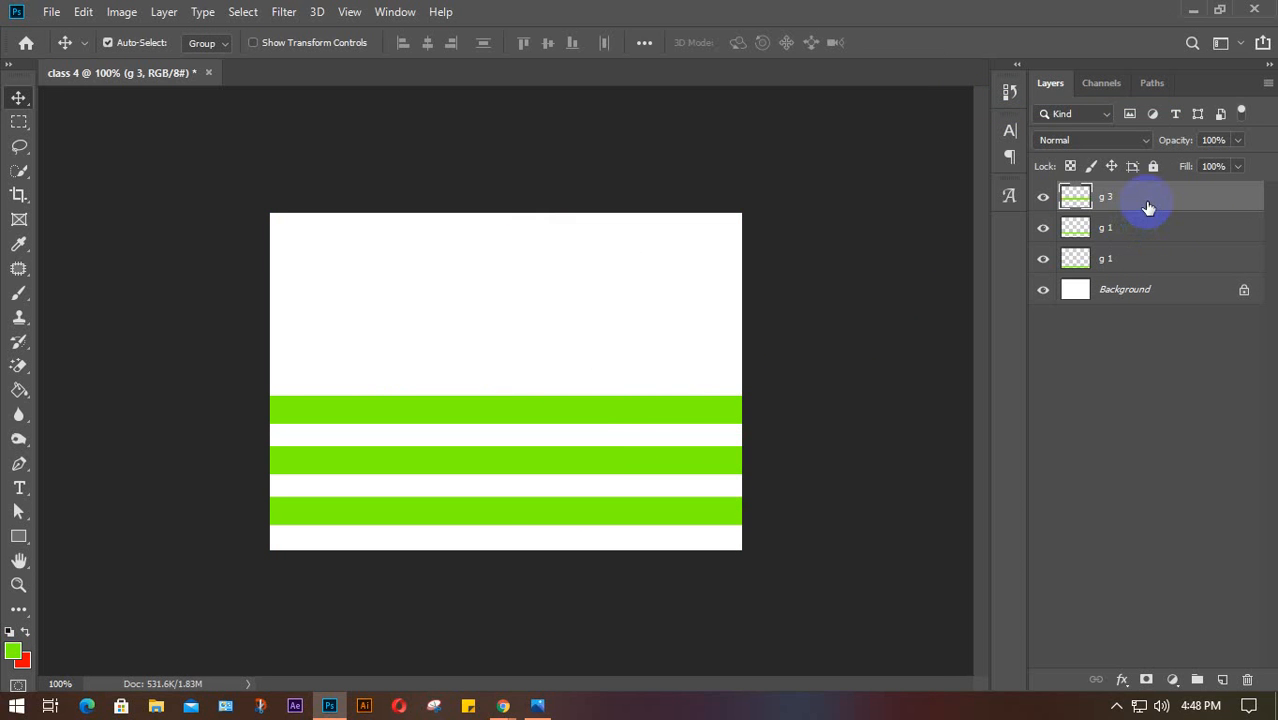
{"action": "key", "text": "ctrl"}
{"action": "key", "text": "ctrl+j"}
{"action": "left_click_drag", "start_coordinate": [605, 417], "coordinate": [611, 357]}
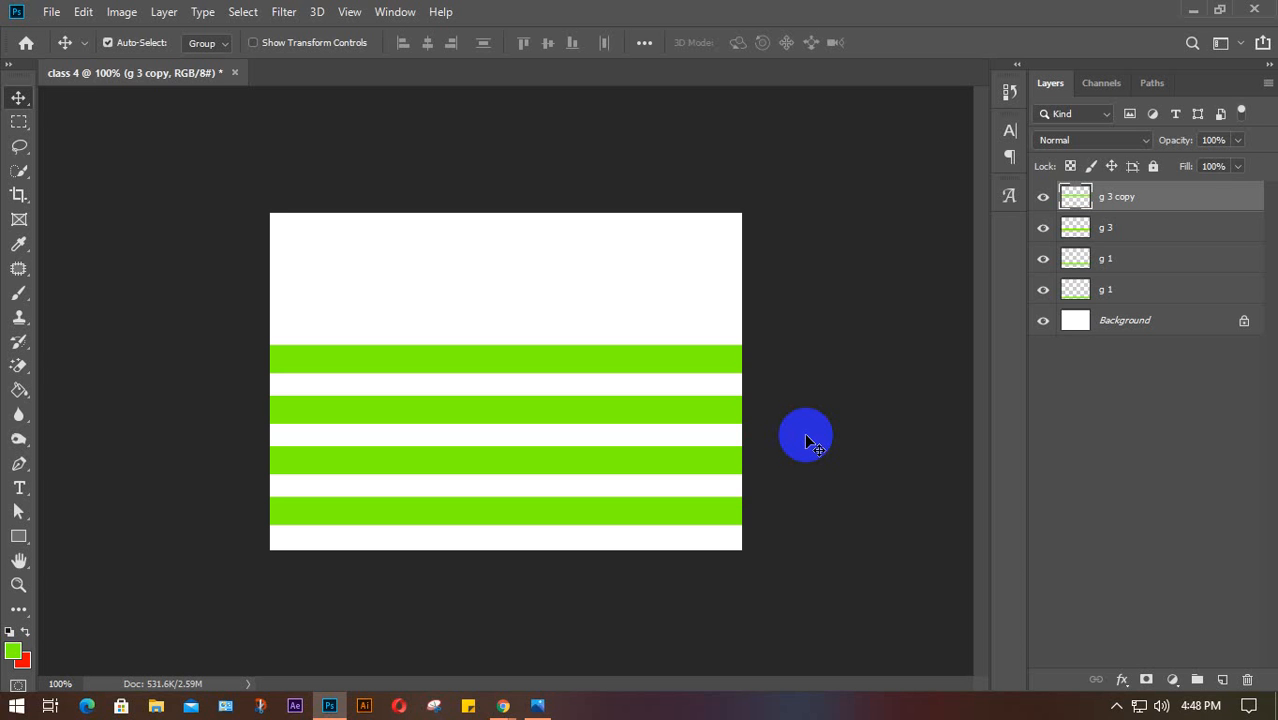
Rename the upper g 1 layer to g 2 and the g 3 copy layer to g 4
{"action": "double_click", "coordinate": [1105, 258]}
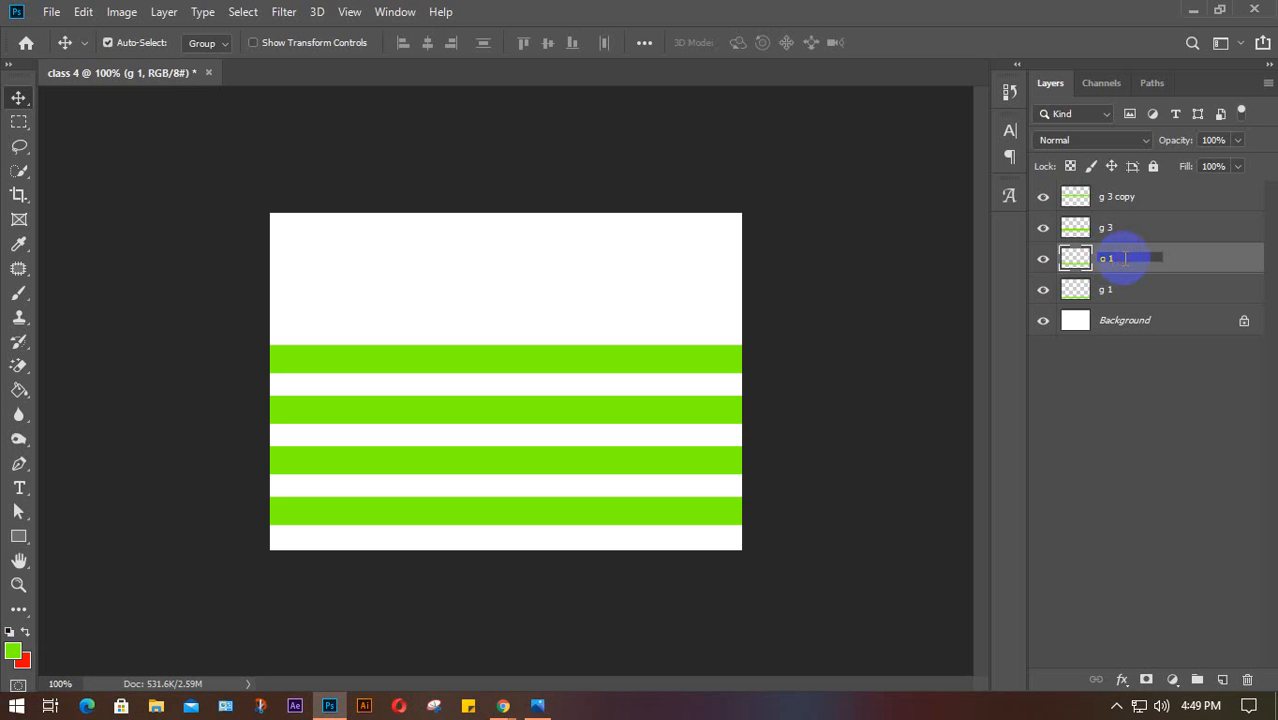
{"action": "type", "text": "g 2"}
{"action": "left_click", "coordinate": [1122, 203]}
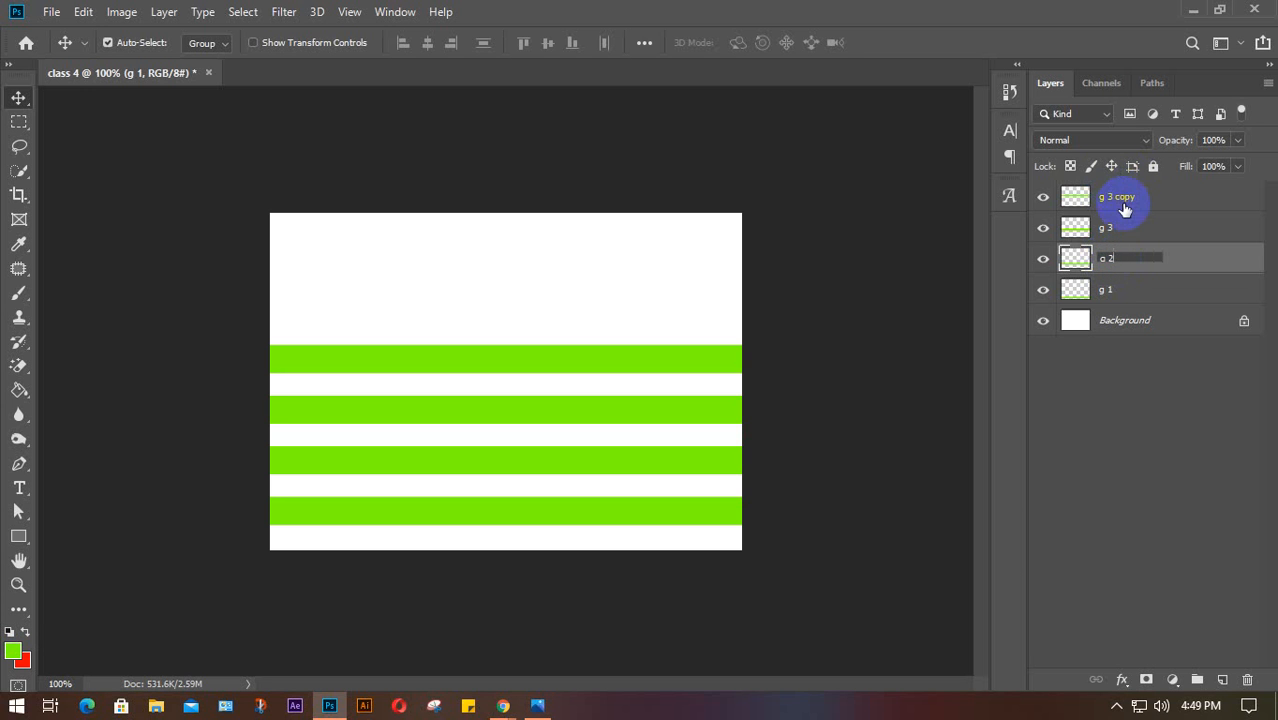
{"action": "double_click", "coordinate": [1116, 200]}
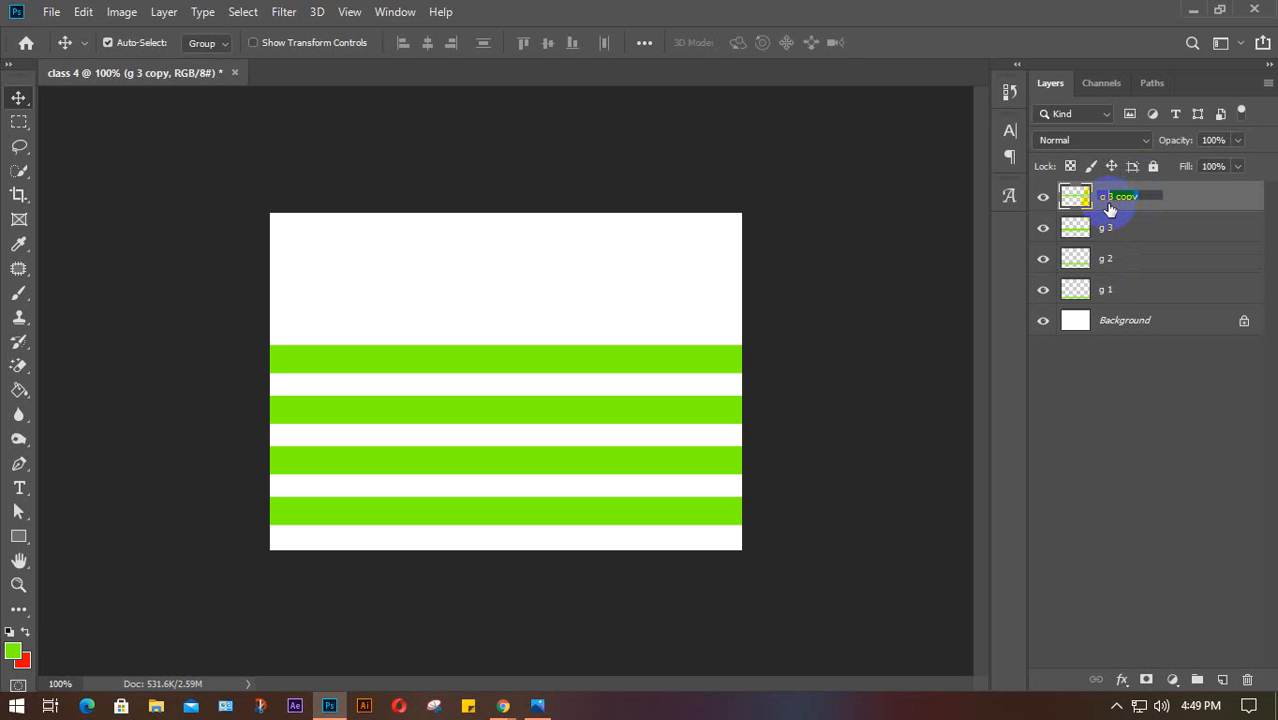
{"action": "type", "text": "g 4"}
{"action": "left_click", "coordinate": [1187, 203]}
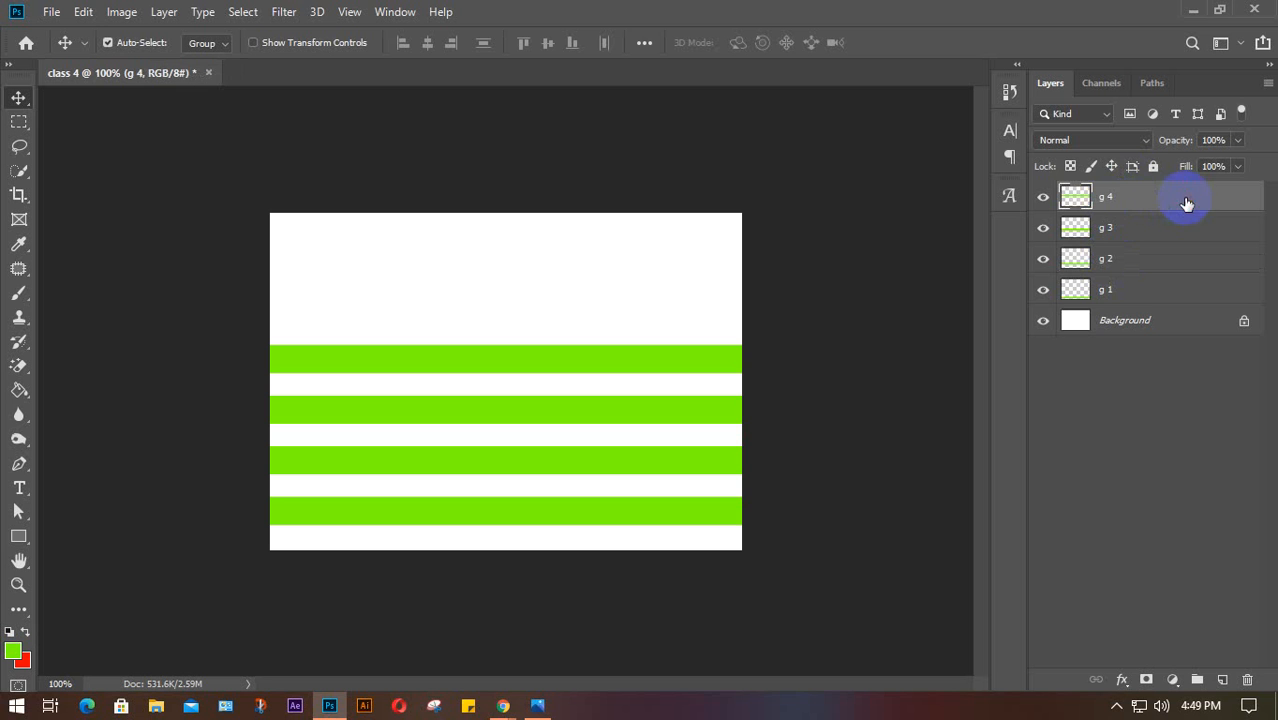
Duplicate g 4 twice, moving the first copy into the next gap up
{"action": "left_click", "coordinate": [1136, 198]}
{"action": "key", "text": "ctrl+j"}
{"action": "left_click_drag", "start_coordinate": [576, 345], "coordinate": [566, 257]}
{"action": "key", "text": "ctrl+j"}
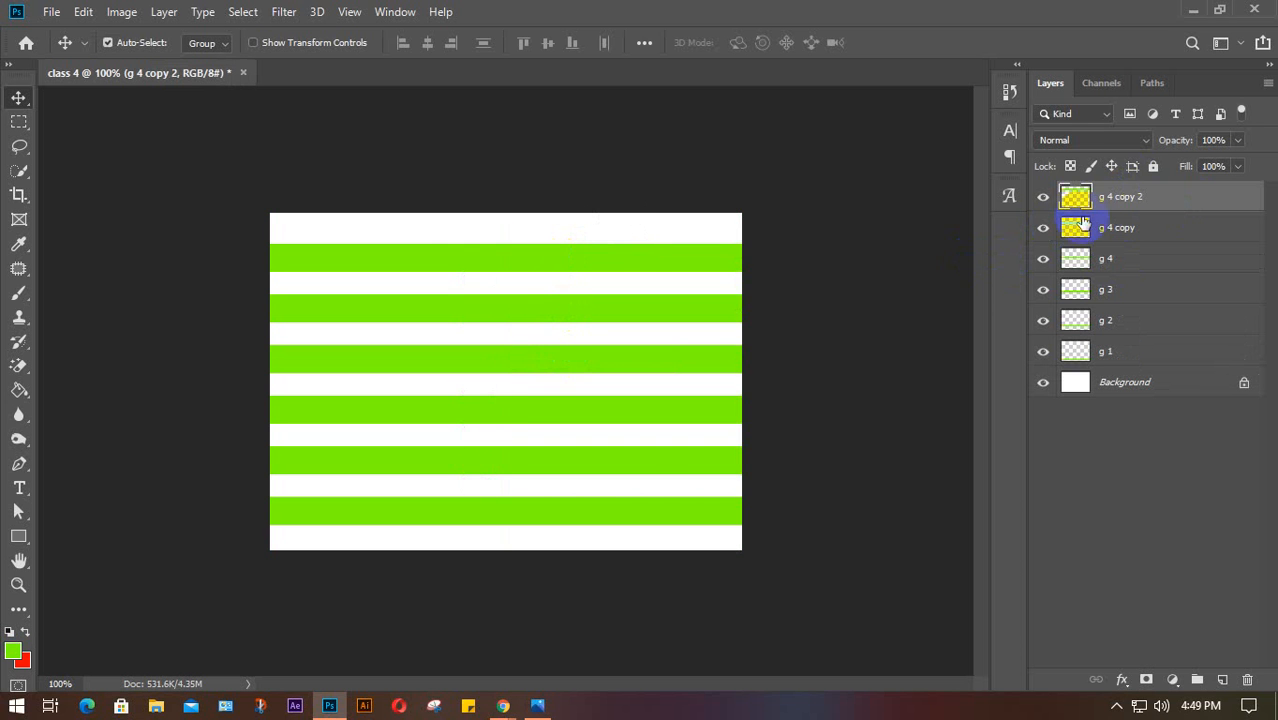
Rename g 4 copy to g 5 and g 4 copy 2 to g 6
{"action": "double_click", "coordinate": [1120, 230]}
{"action": "left_click_drag", "start_coordinate": [1140, 227], "coordinate": [1110, 227]}
{"action": "type", "text": "5"}
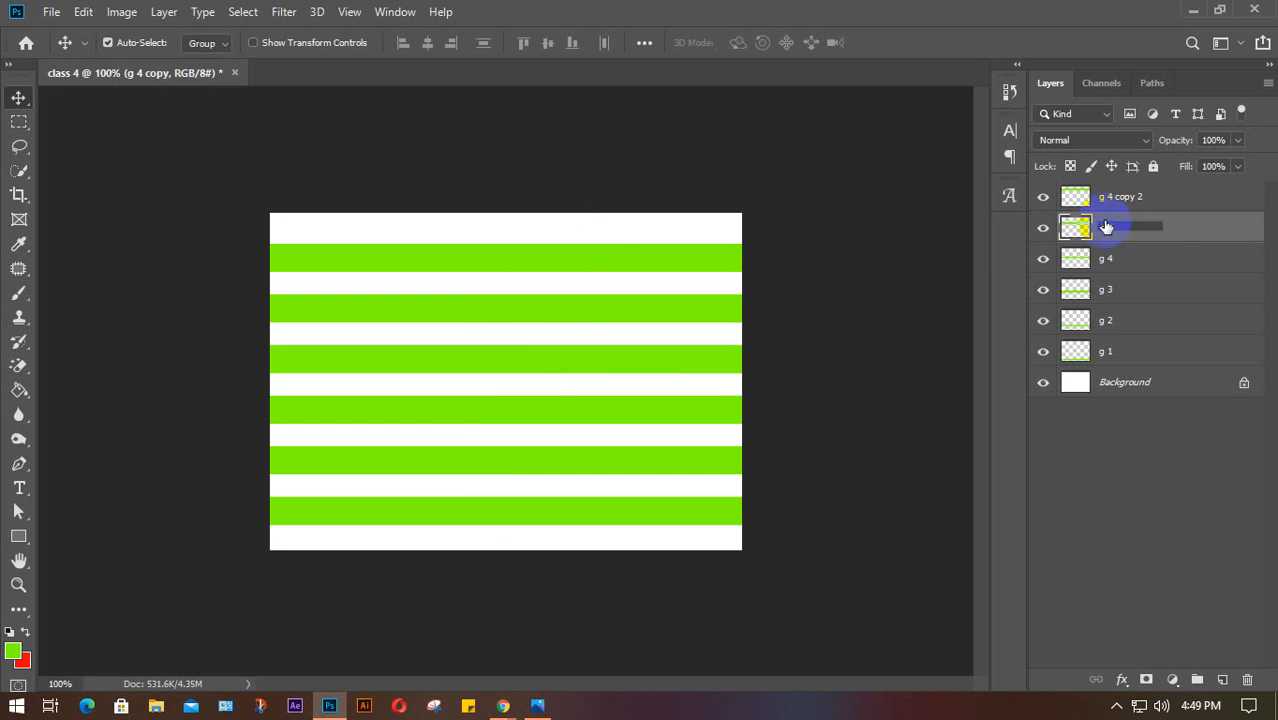
{"action": "double_click", "coordinate": [1130, 197]}
{"action": "left_click_drag", "start_coordinate": [1148, 197], "coordinate": [1110, 197]}
{"action": "type", "text": "6"}
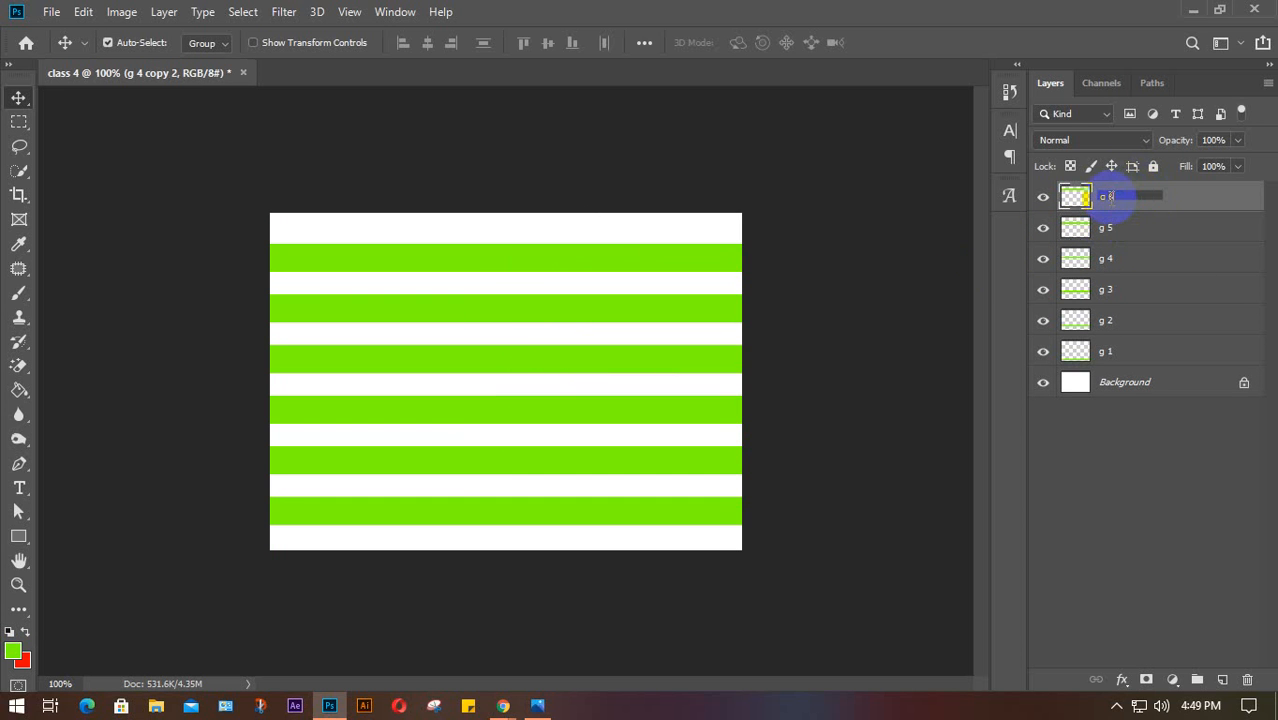
{"action": "left_click", "coordinate": [15, 124]}
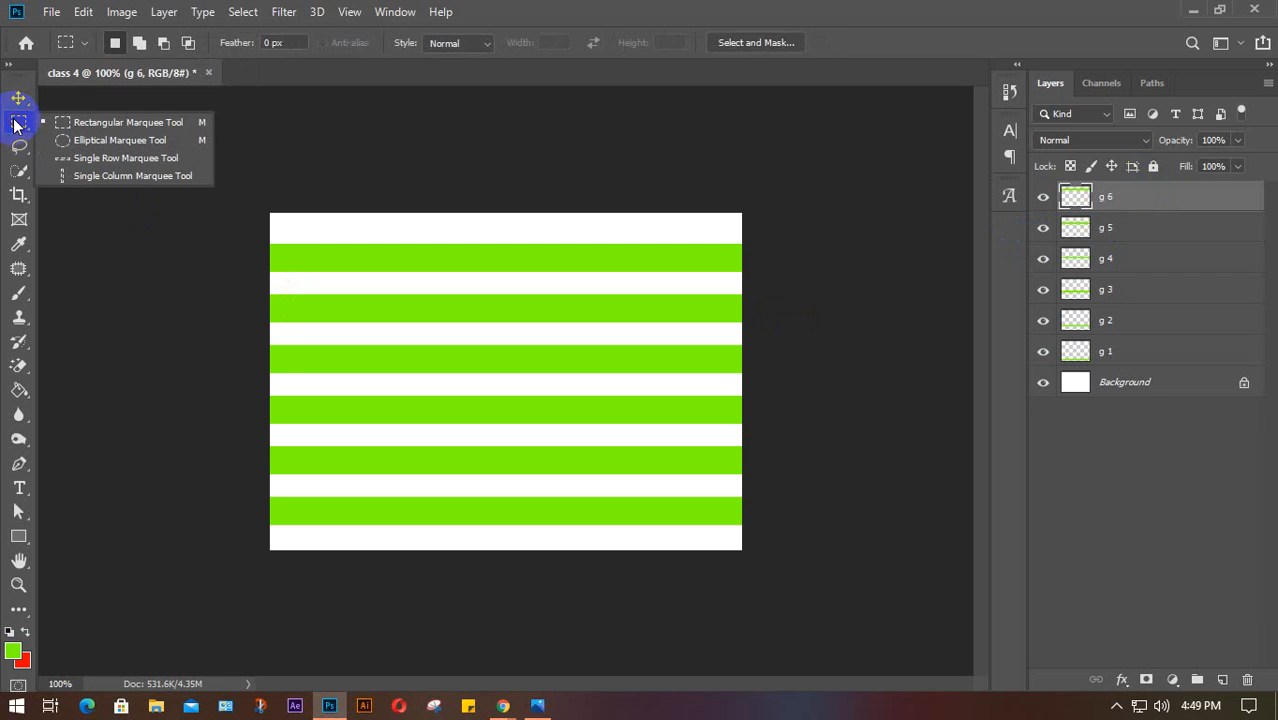
Fill a narrow full-height column near the left edge with red on a new layer, then deselect
{"action": "left_click", "coordinate": [130, 118]}
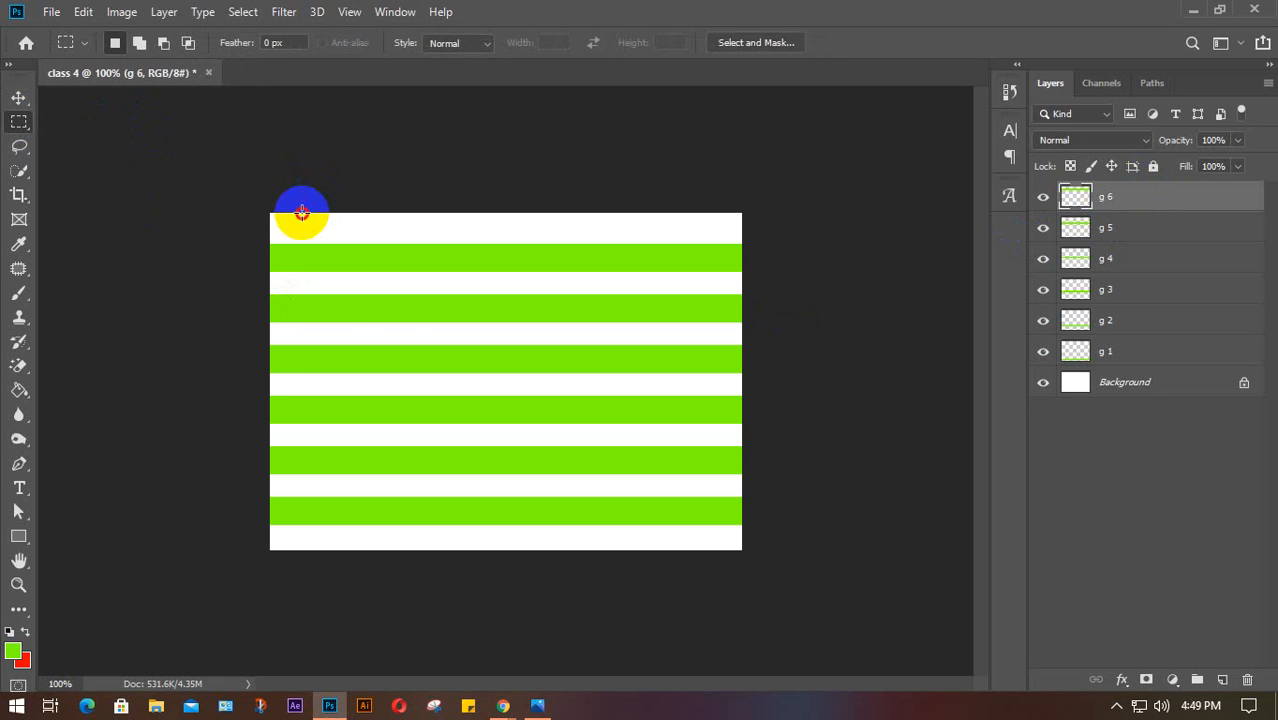
{"action": "left_click_drag", "start_coordinate": [302, 213], "coordinate": [332, 550]}
{"action": "left_click", "coordinate": [1222, 679]}
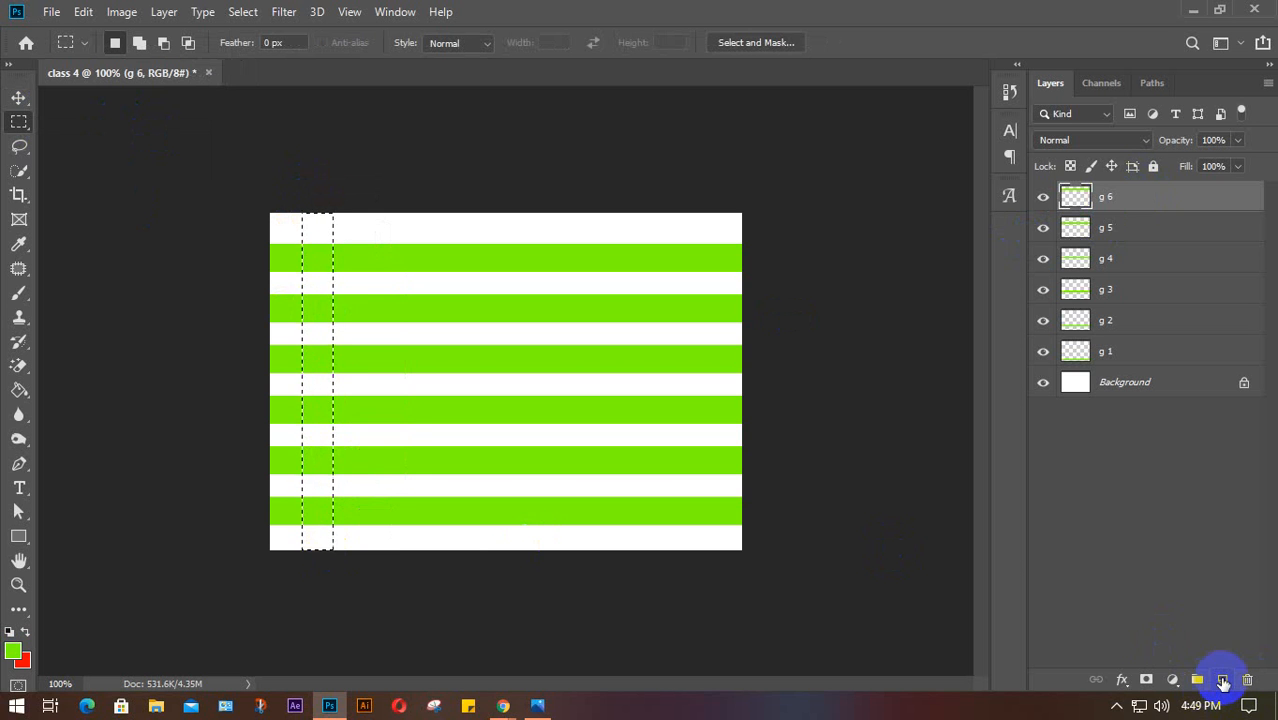
{"action": "key", "text": "ctrl+BackSpace"}
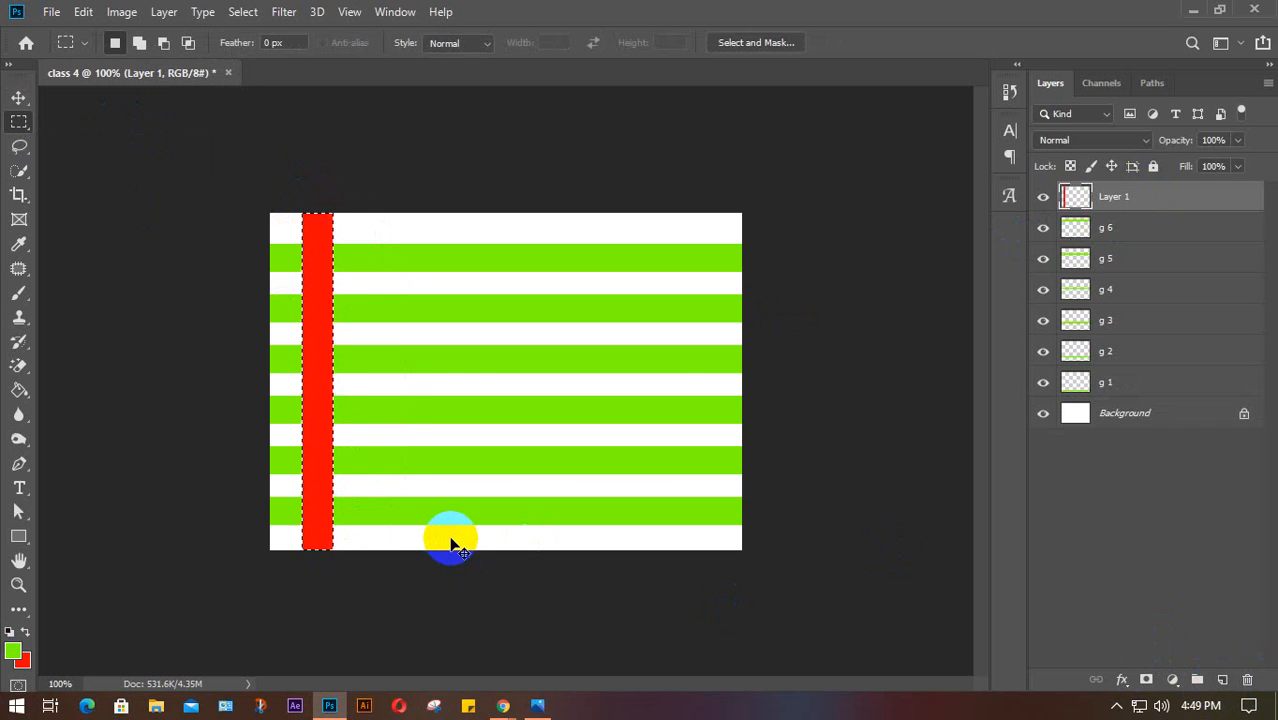
{"action": "key", "text": "ctrl+d"}
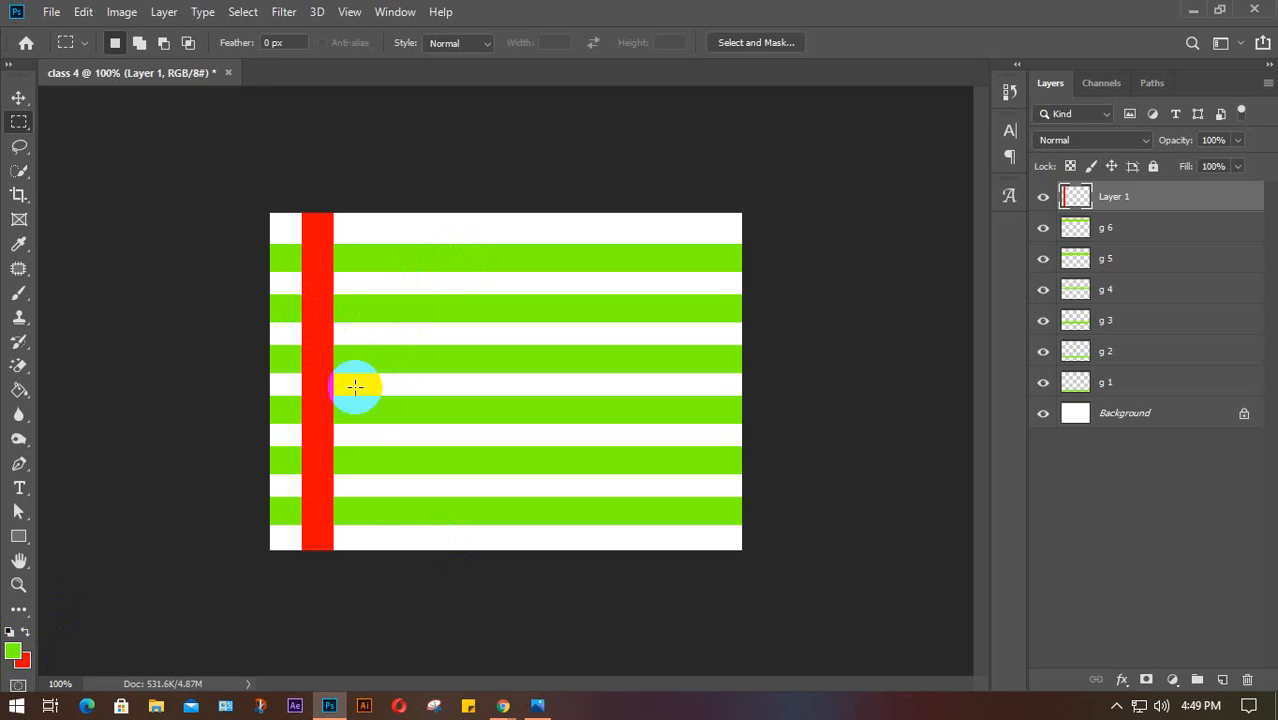
{"action": "key", "text": "v"}
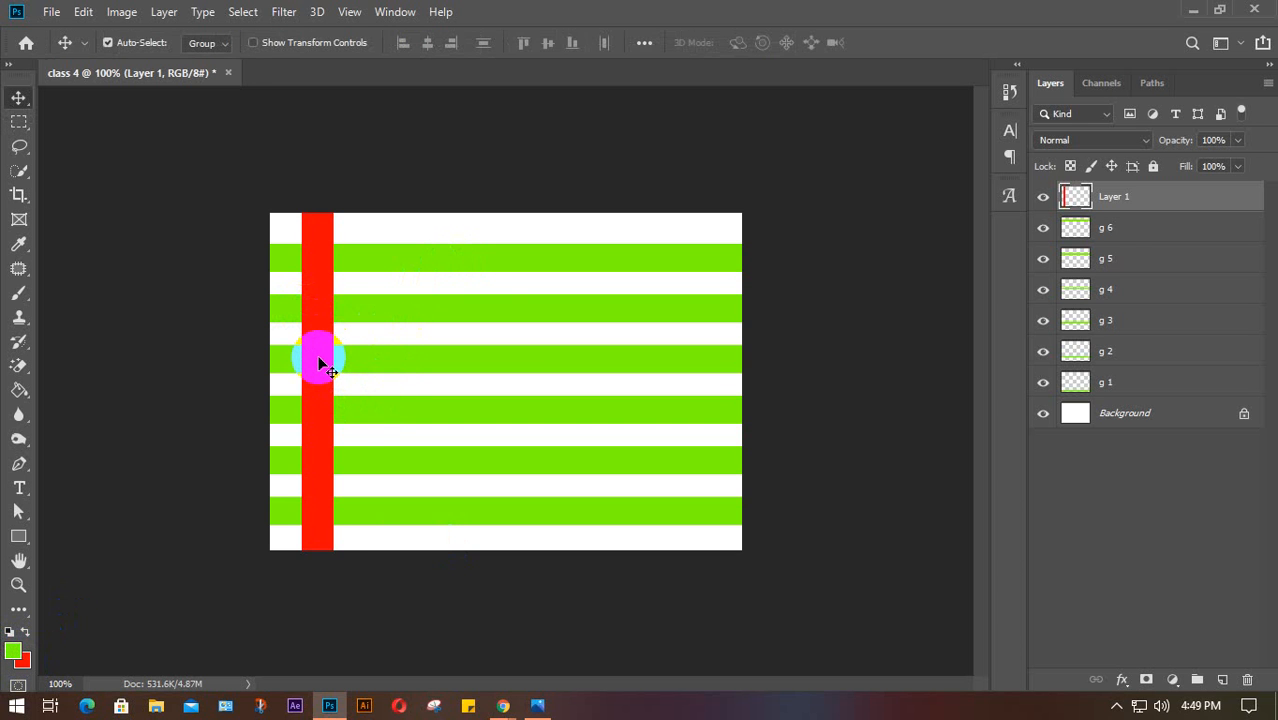
Rename the red bar's layer from Layer 1 to r 1
{"action": "double_click", "coordinate": [1116, 196]}
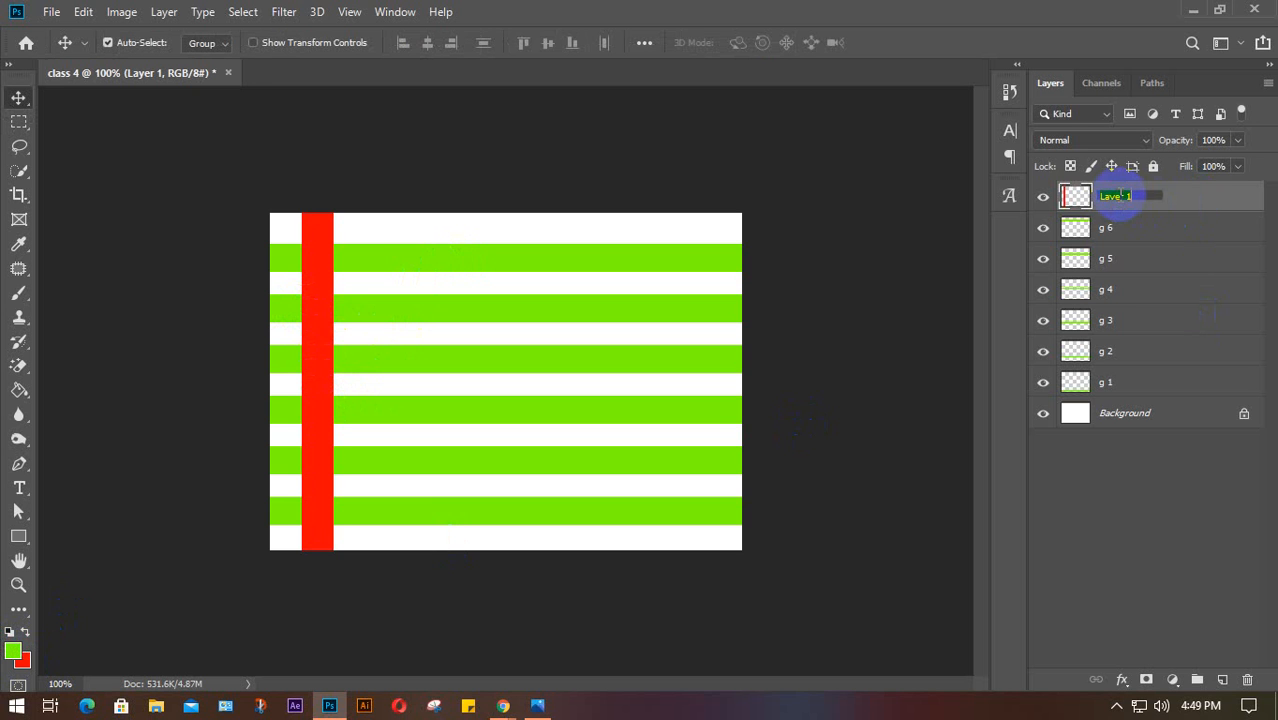
{"action": "type", "text": "r"}
{"action": "left_click", "coordinate": [815, 325]}
{"action": "left_click", "coordinate": [334, 332]}
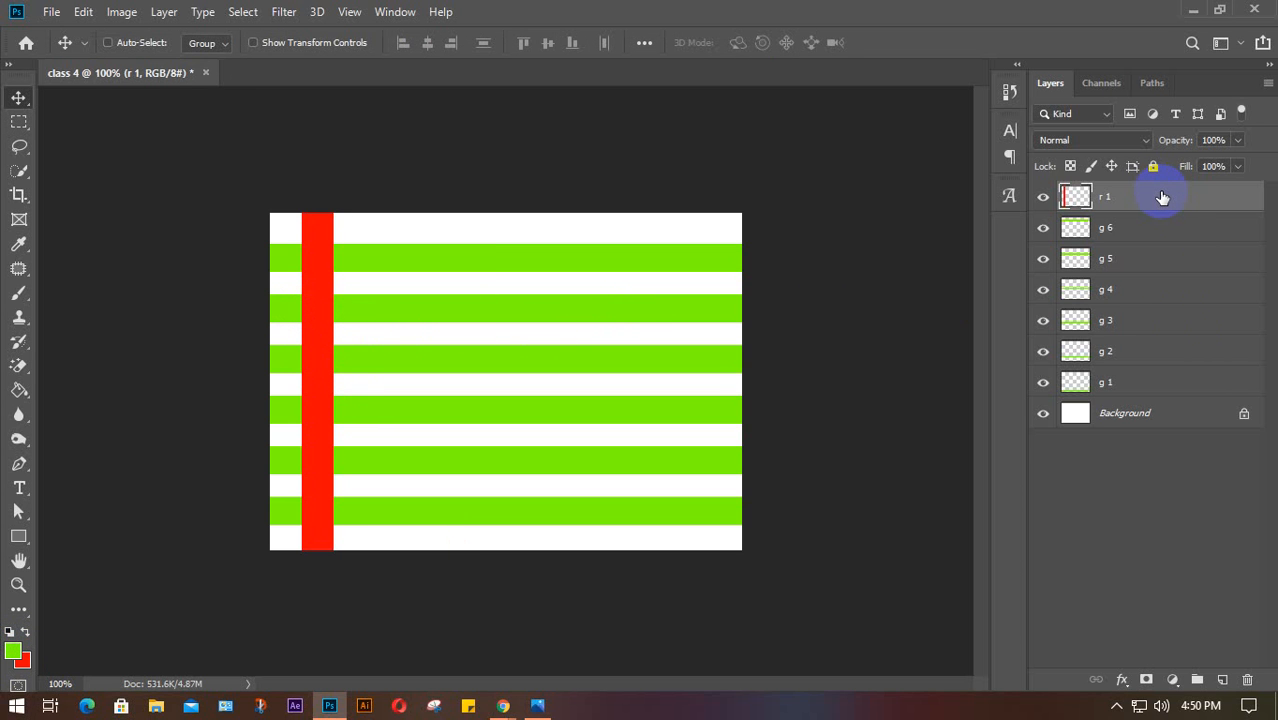
Duplicate r 1 three times and drag the copies right to spread the red bars
{"action": "key", "text": "ctrl+j"}
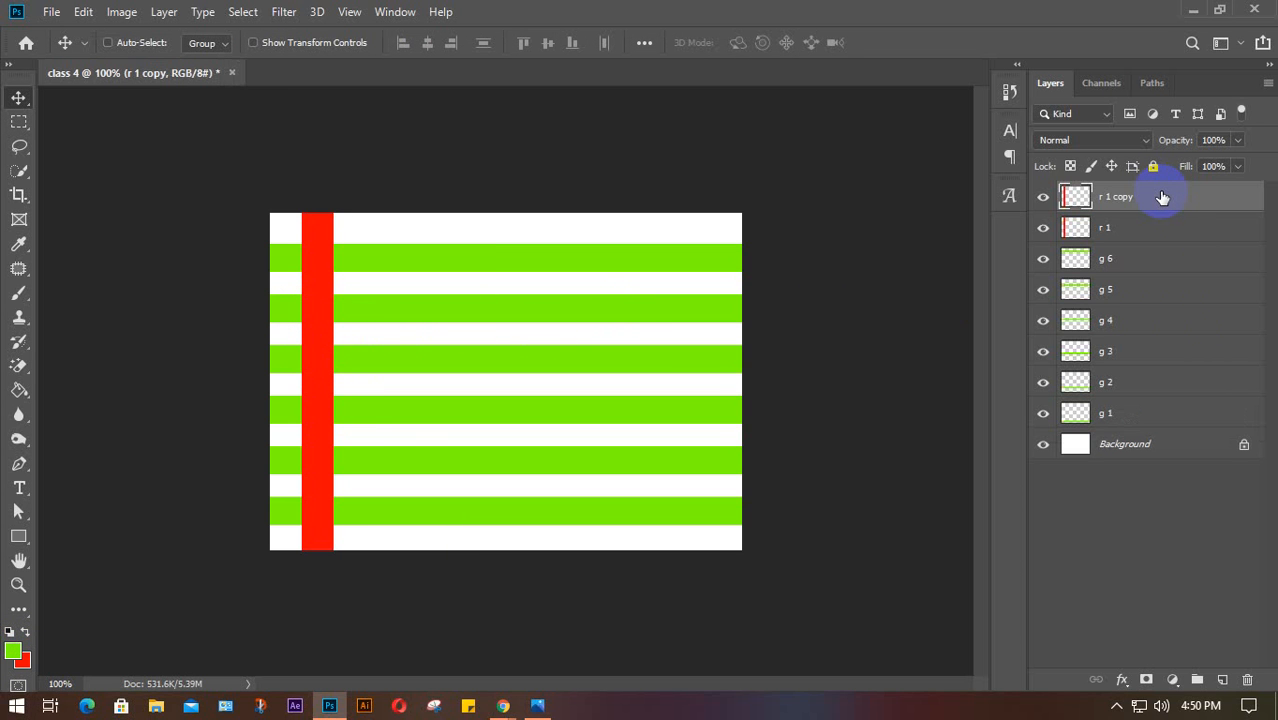
{"action": "key", "text": "ctrl+j"}
{"action": "key", "text": "ctrl+j"}
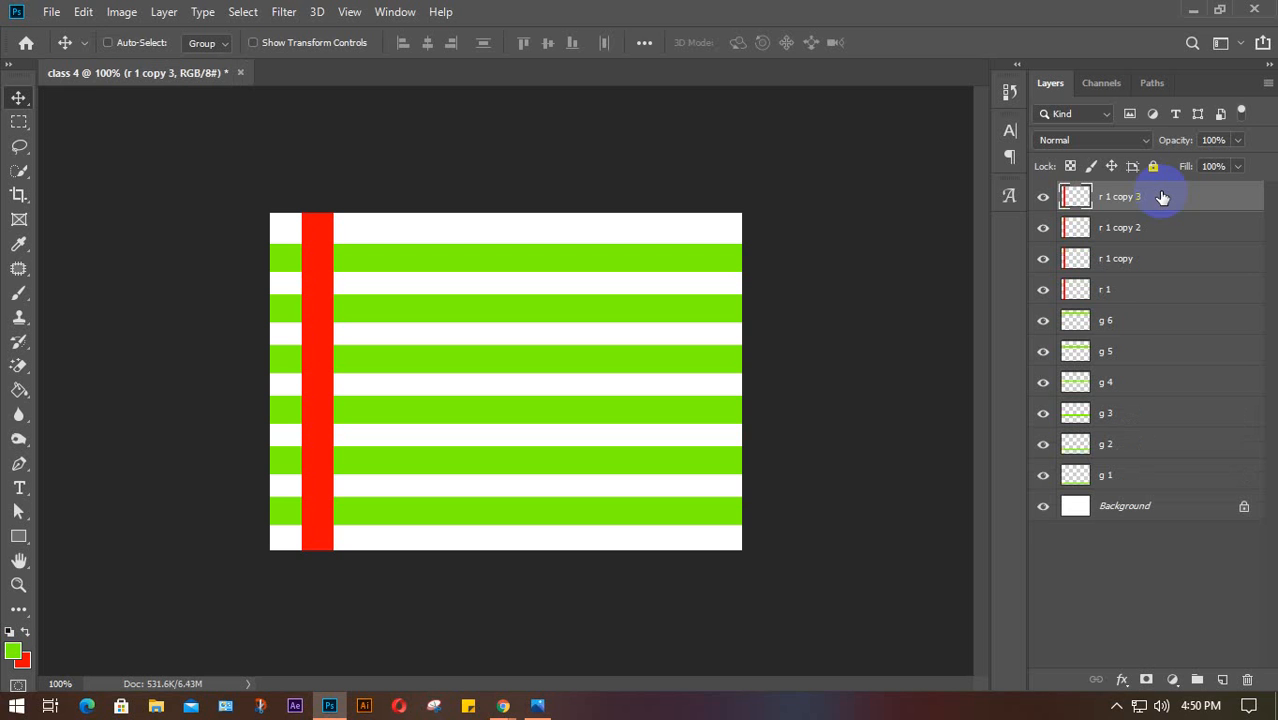
{"action": "key", "text": "ctrl+j"}
{"action": "key", "text": "ctrl+j"}
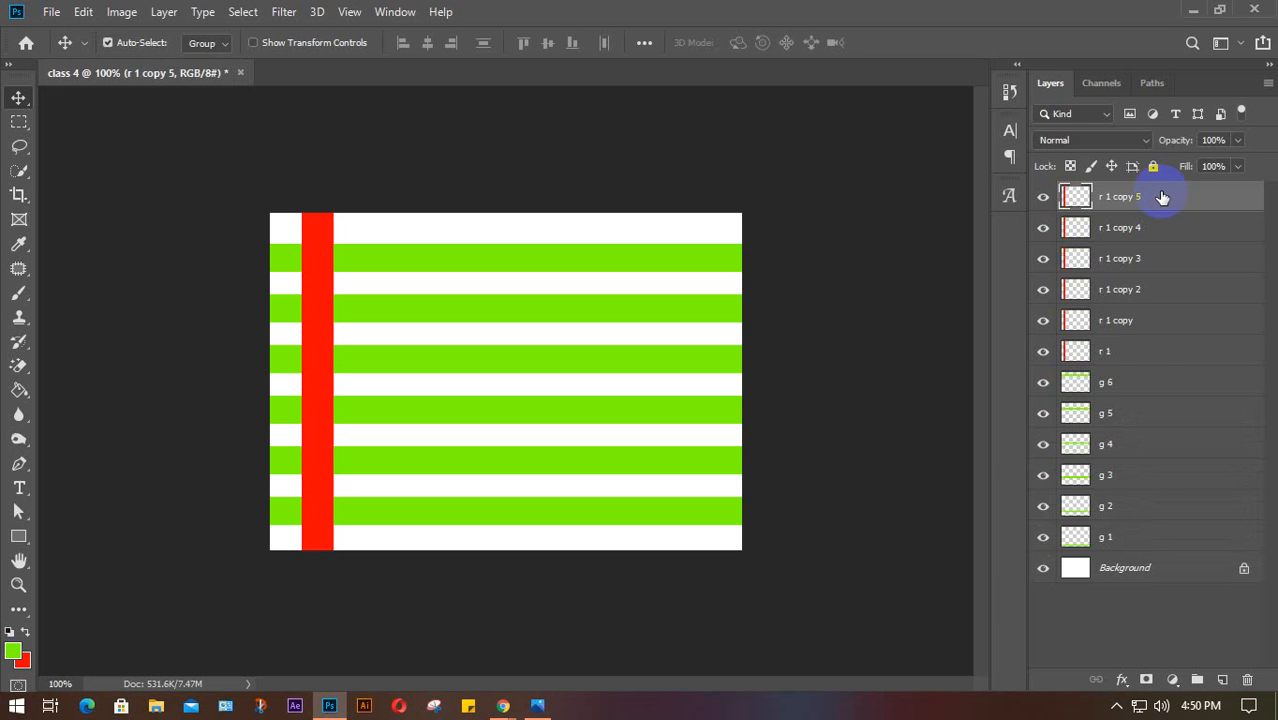
{"action": "left_click", "coordinate": [1159, 315]}
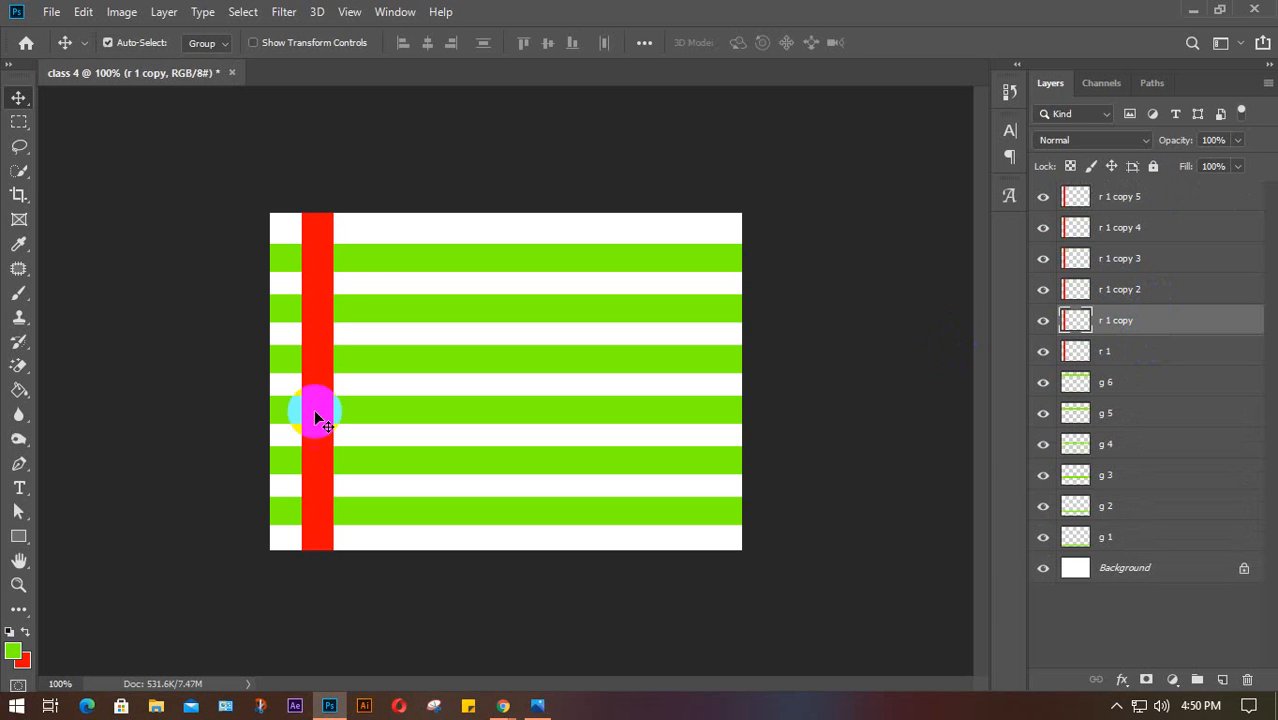
{"action": "left_click_drag", "start_coordinate": [318, 400], "coordinate": [558, 402]}
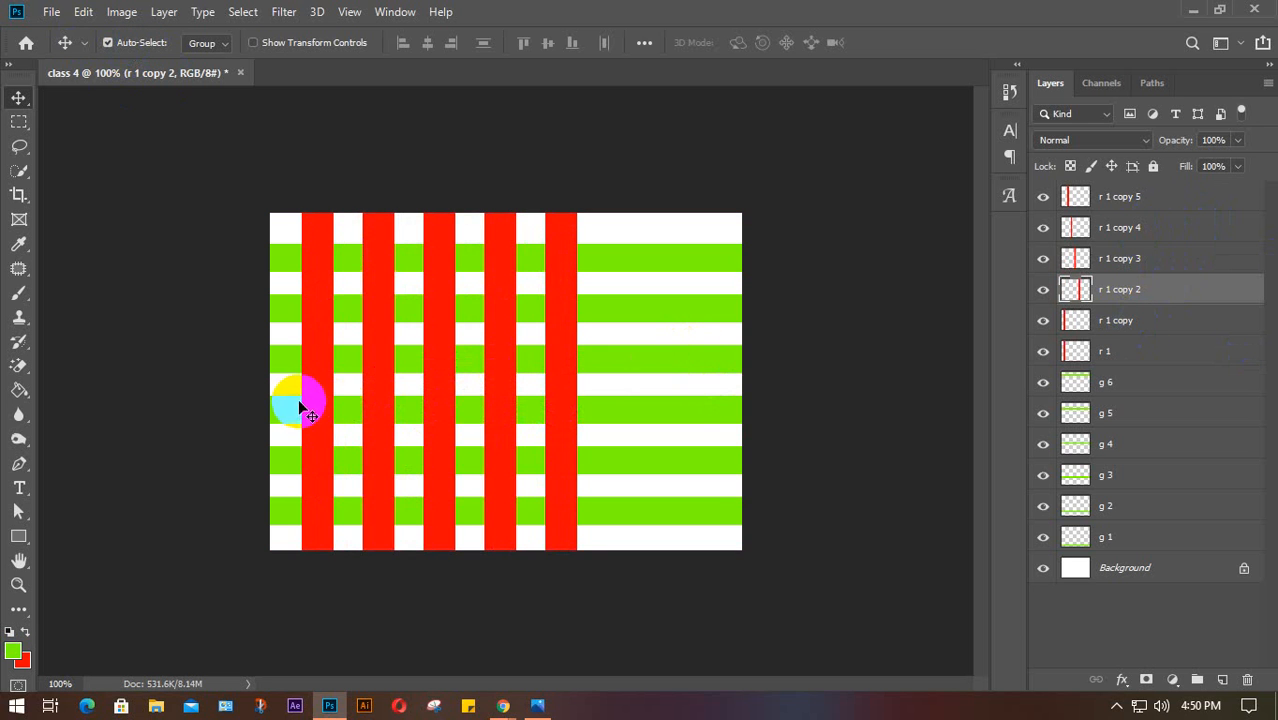
{"action": "left_click_drag", "start_coordinate": [315, 391], "coordinate": [630, 418]}
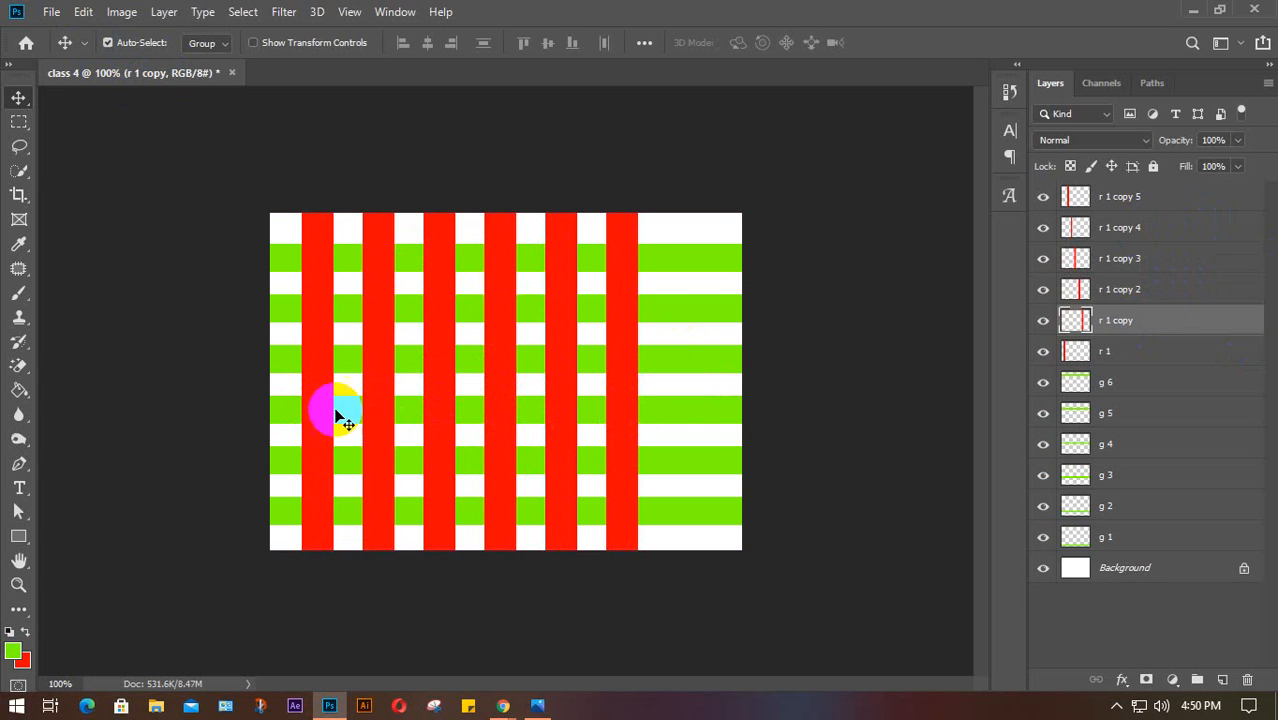
{"action": "mouse_move", "coordinate": [311, 405]}
{"action": "left_mouse_down"}
{"action": "mouse_move", "coordinate": [686, 414]}
{"action": "mouse_move", "coordinate": [371, 380]}
{"action": "mouse_move", "coordinate": [337, 380]}
{"action": "mouse_move", "coordinate": [320, 400]}
{"action": "left_mouse_up"}
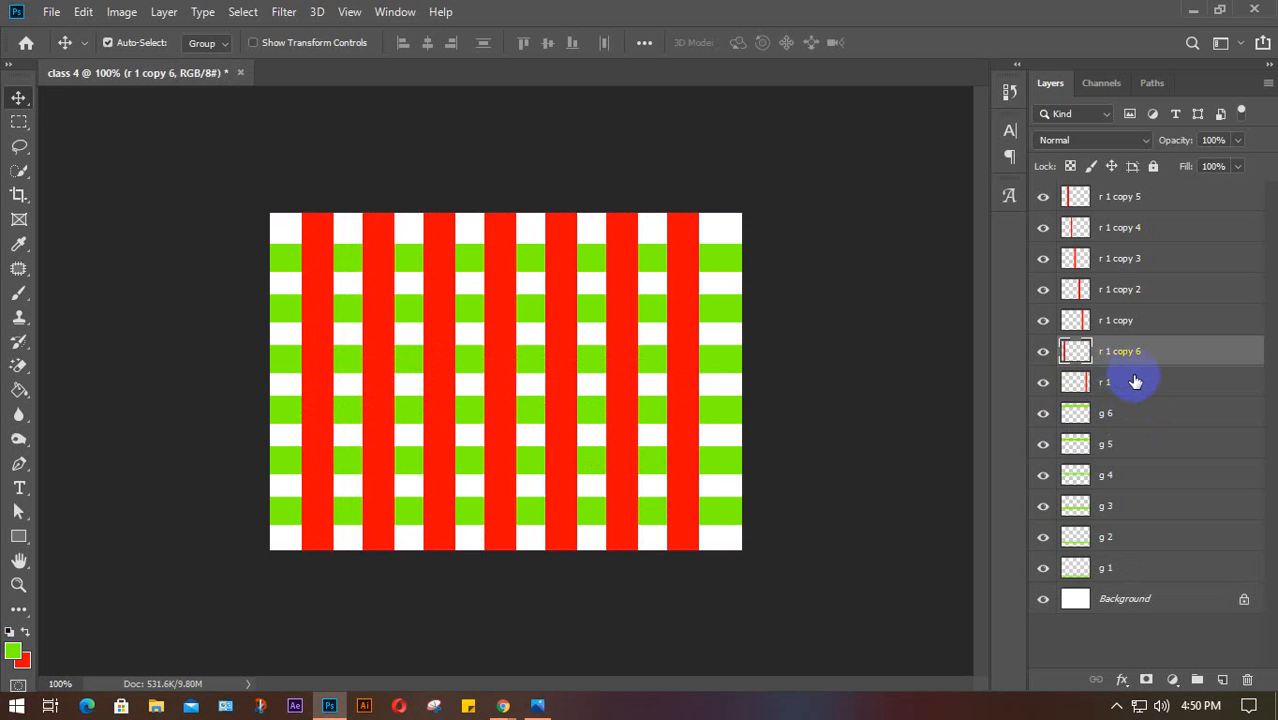
{"action": "left_click", "coordinate": [887, 269]}
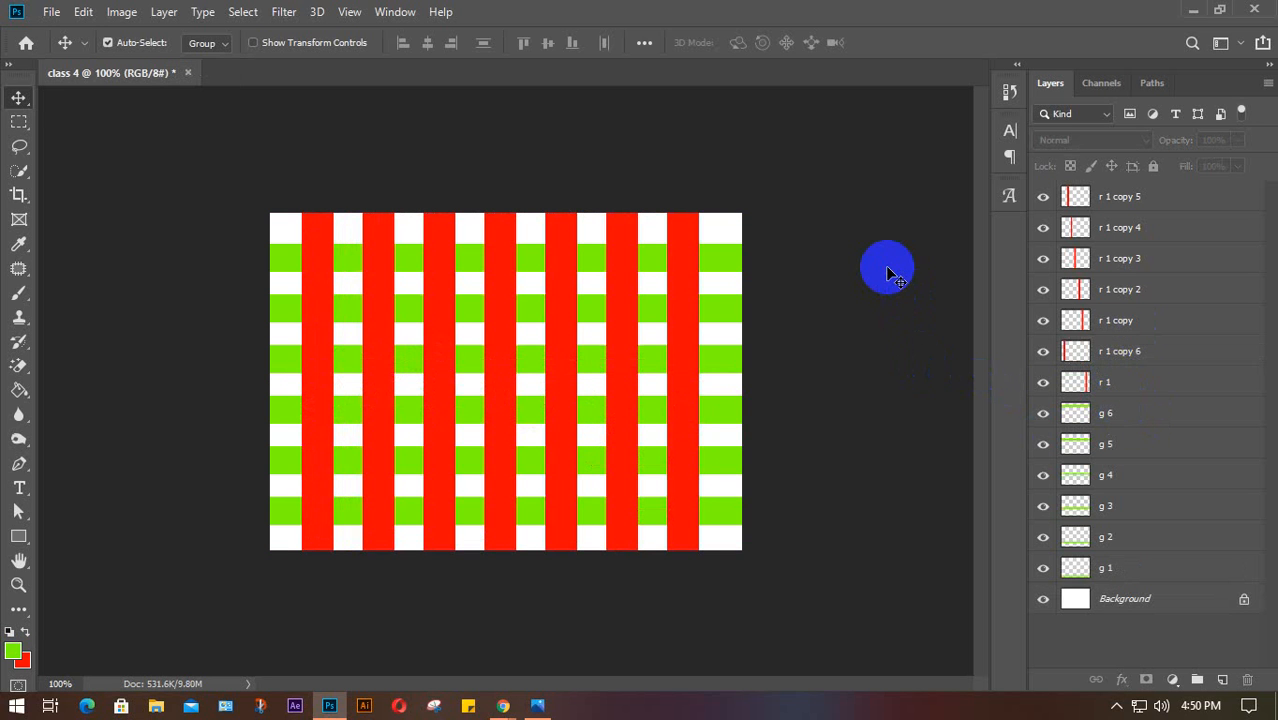
{"action": "left_click", "coordinate": [1090, 630]}
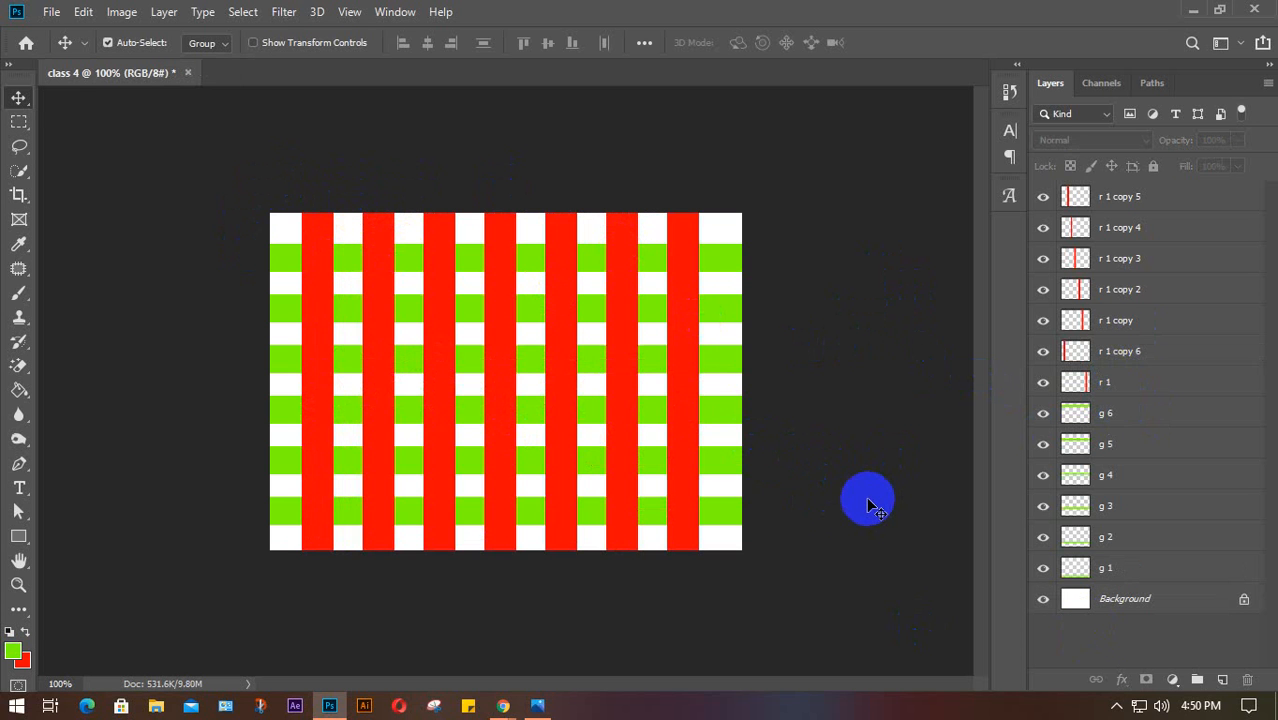
{"action": "left_click", "coordinate": [1147, 572]}
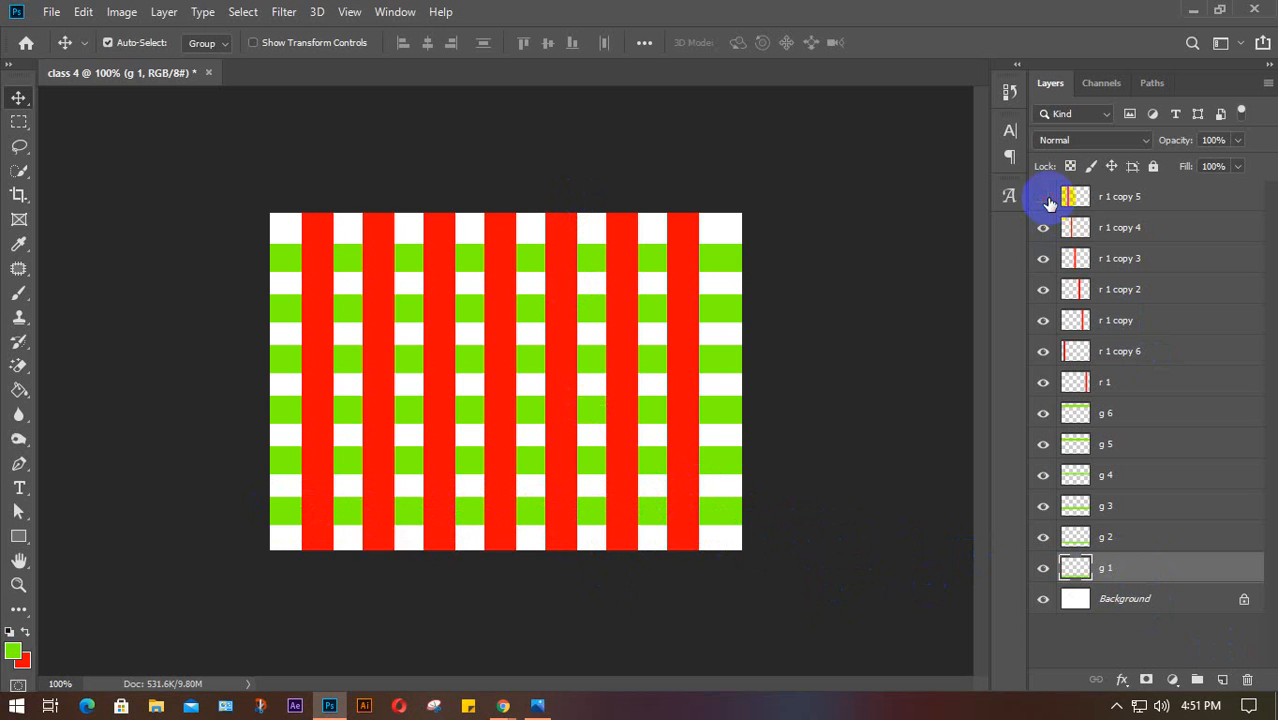
{"action": "left_click", "coordinate": [1043, 197]}
{"action": "left_click", "coordinate": [1043, 197]}
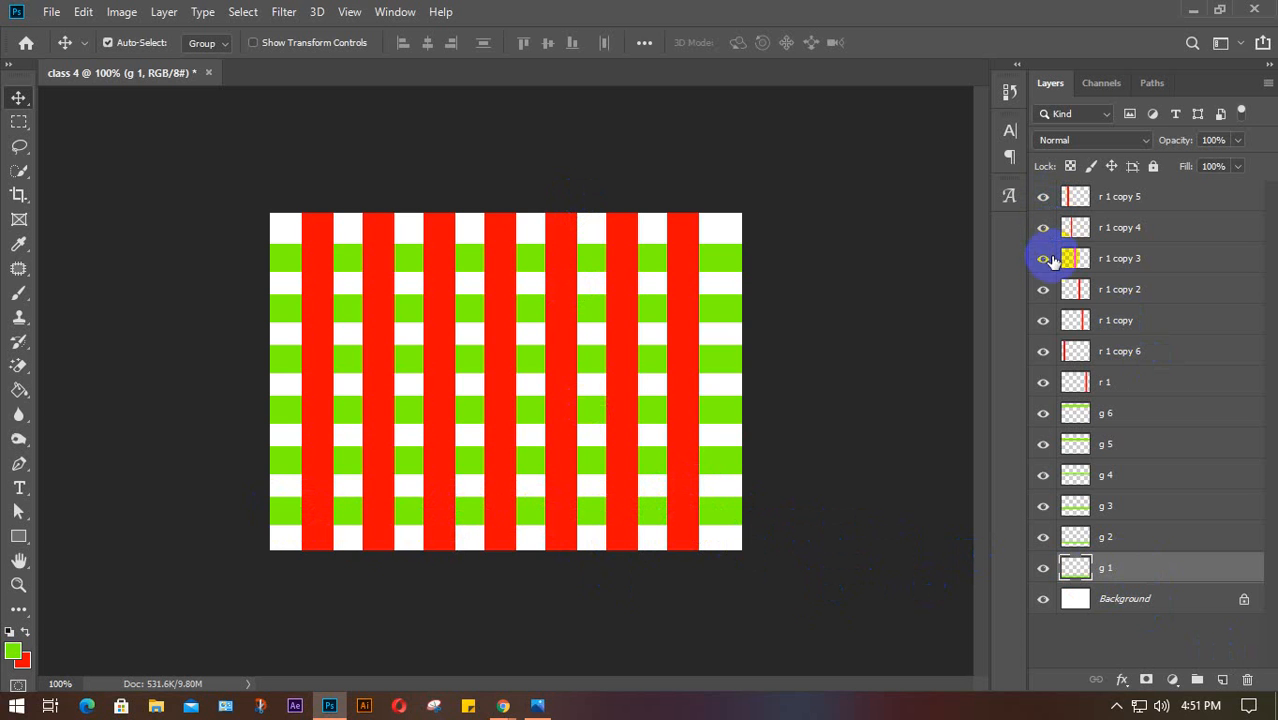
{"action": "left_click", "coordinate": [1044, 384]}
{"action": "left_click", "coordinate": [1044, 384]}
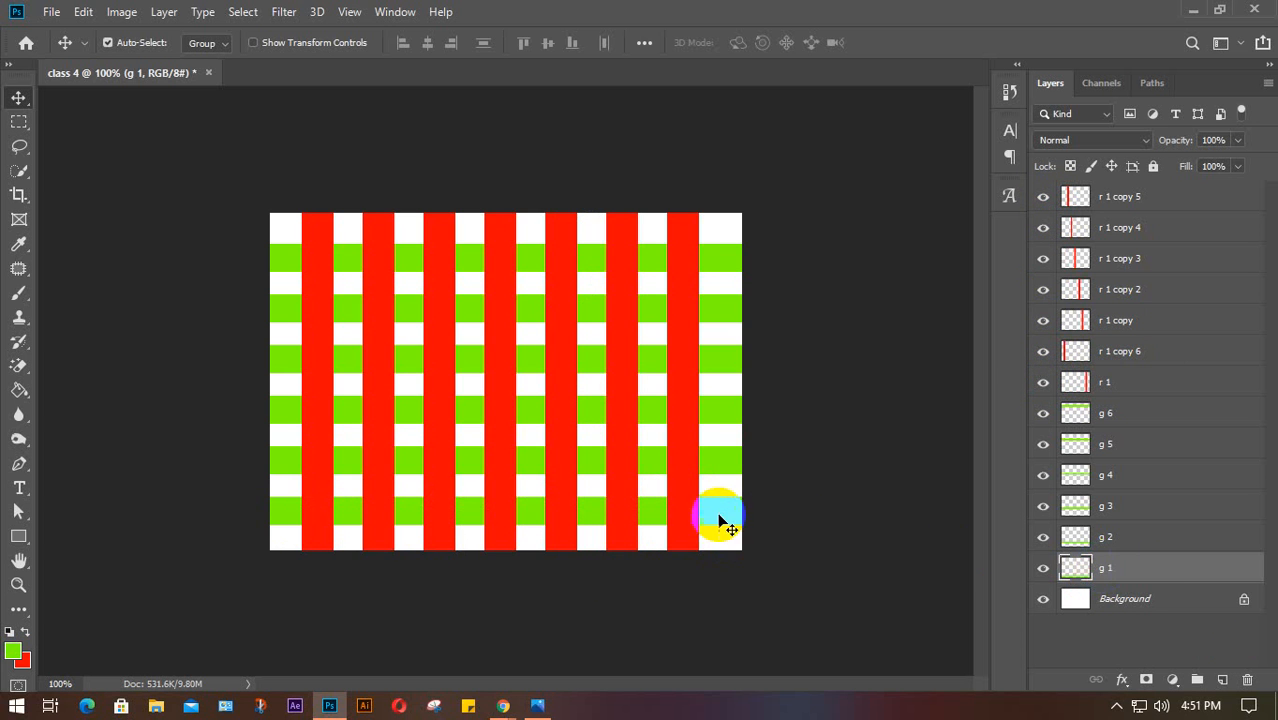
{"action": "left_click", "coordinate": [1128, 380]}
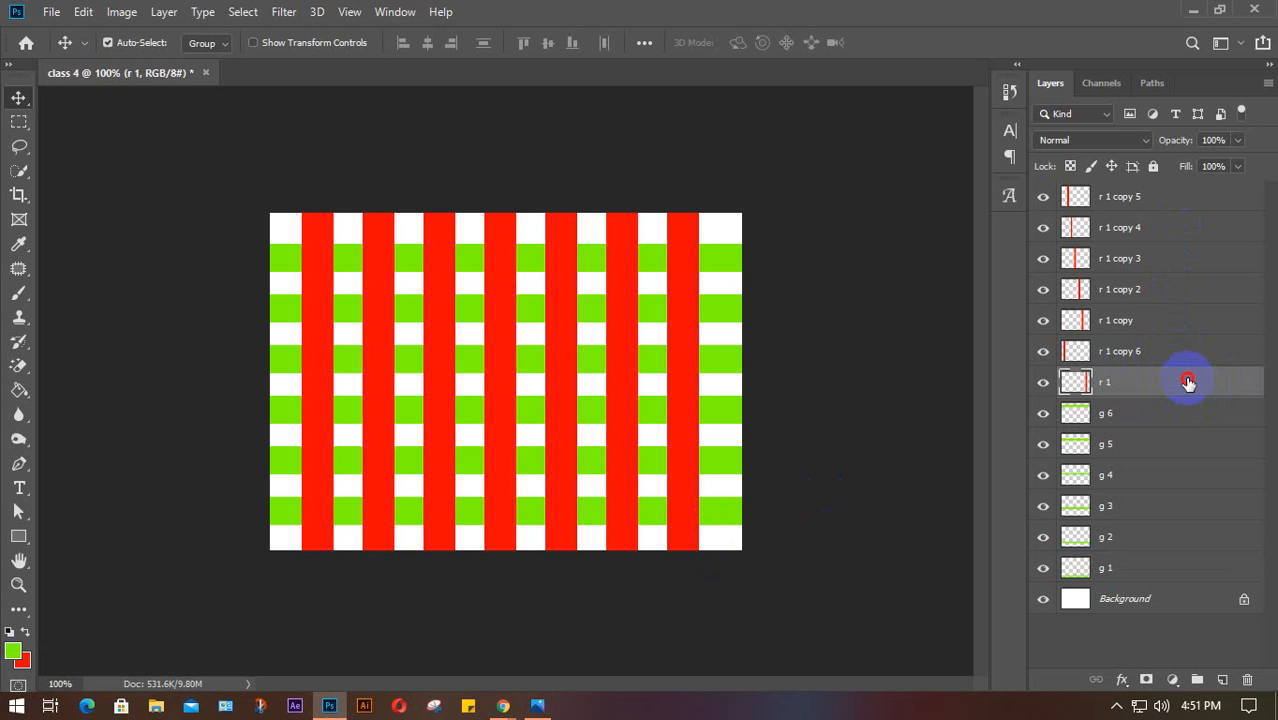
Move r 1 between g 2 and g 1, and r 1 copy just above Background
{"action": "left_click_drag", "start_coordinate": [1188, 382], "coordinate": [1192, 556]}
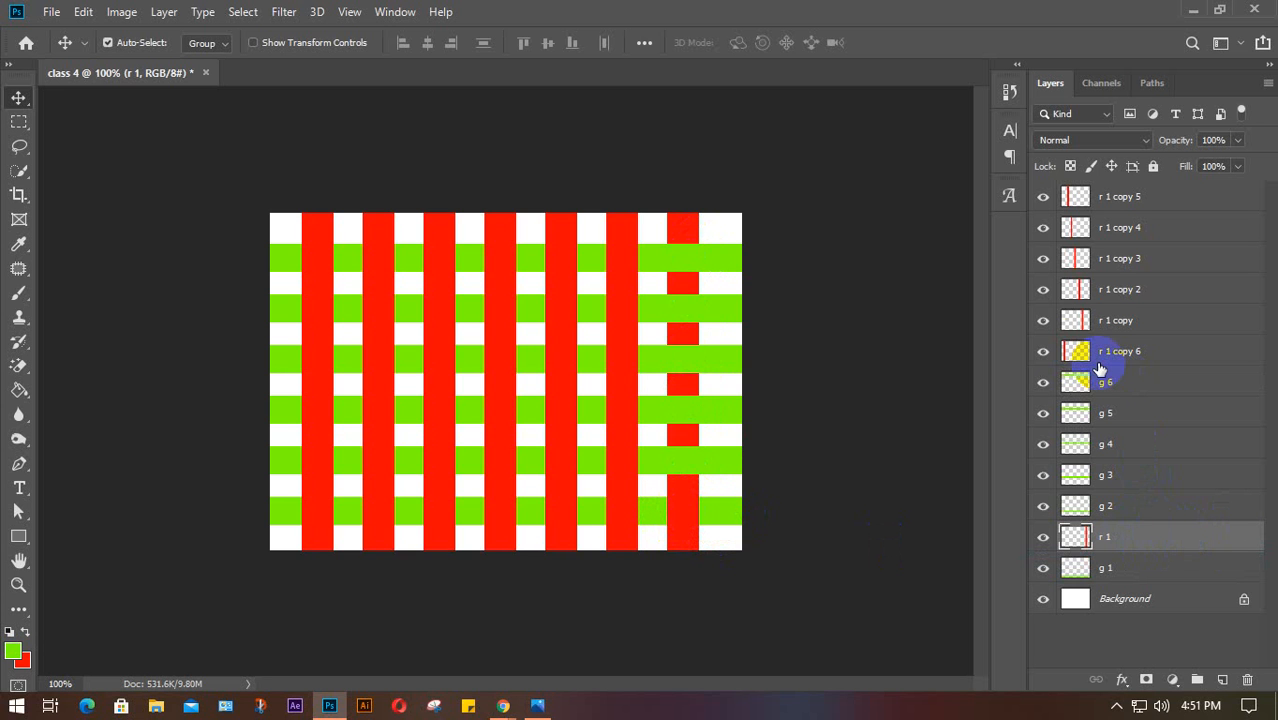
{"action": "left_click", "coordinate": [620, 402]}
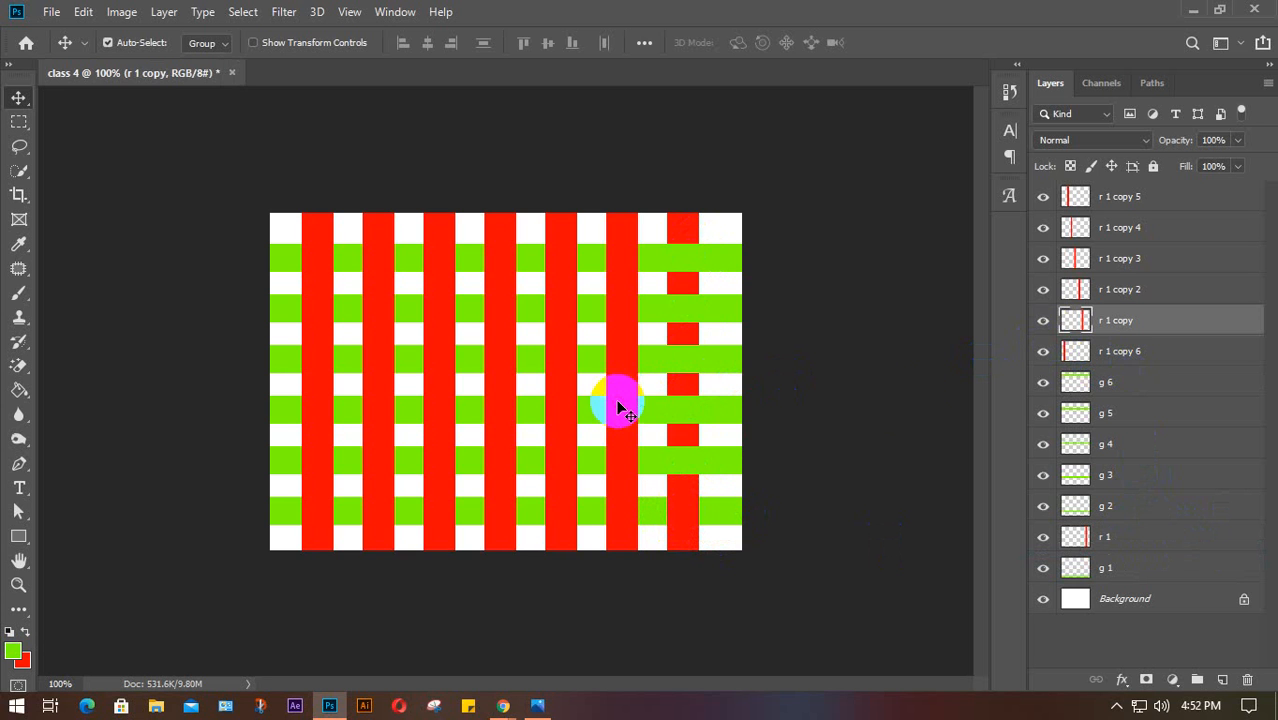
{"action": "left_click", "coordinate": [1043, 506]}
{"action": "left_click", "coordinate": [1043, 507]}
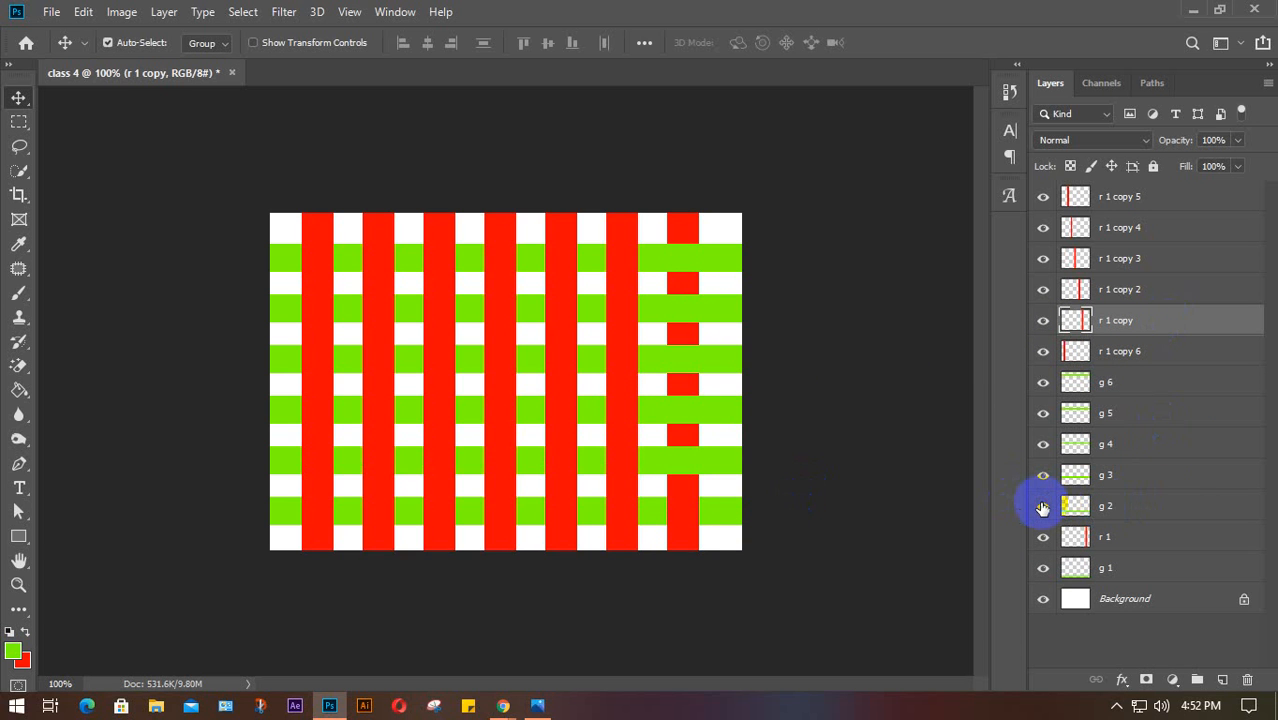
{"action": "left_click", "coordinate": [1043, 477]}
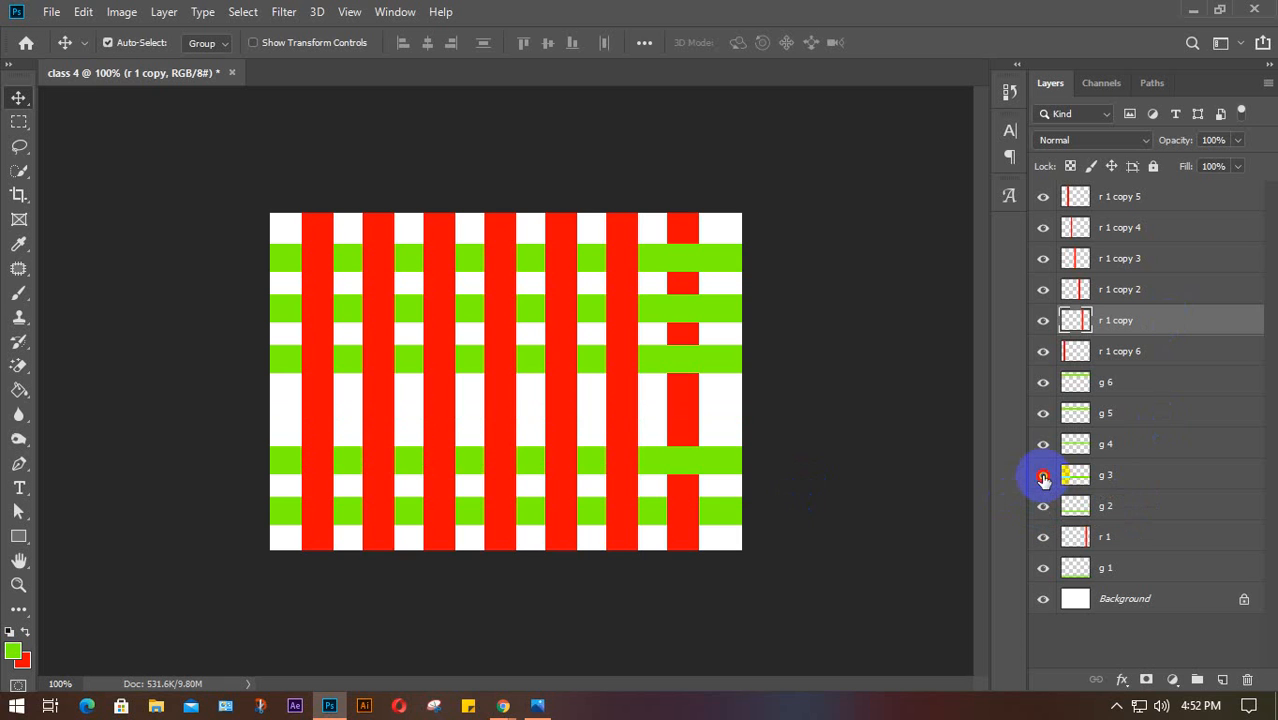
{"action": "left_click", "coordinate": [1043, 479]}
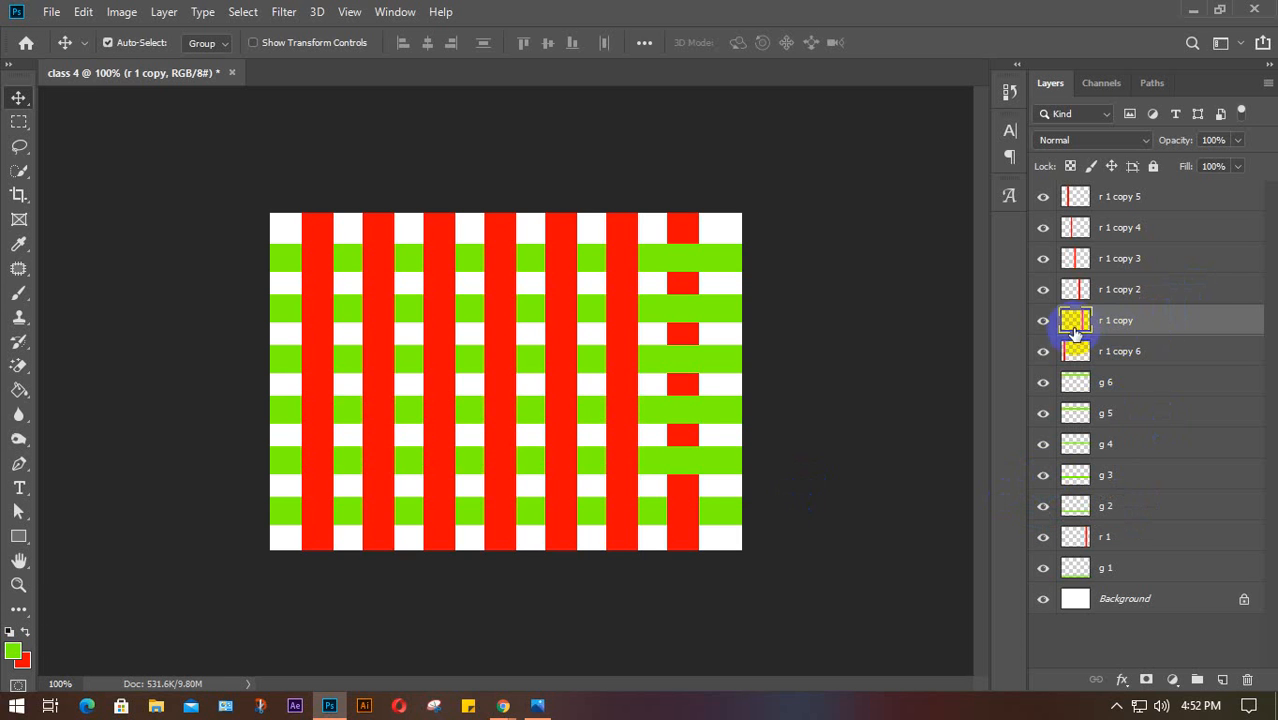
{"action": "left_click", "coordinate": [1042, 322]}
{"action": "left_click", "coordinate": [1042, 324]}
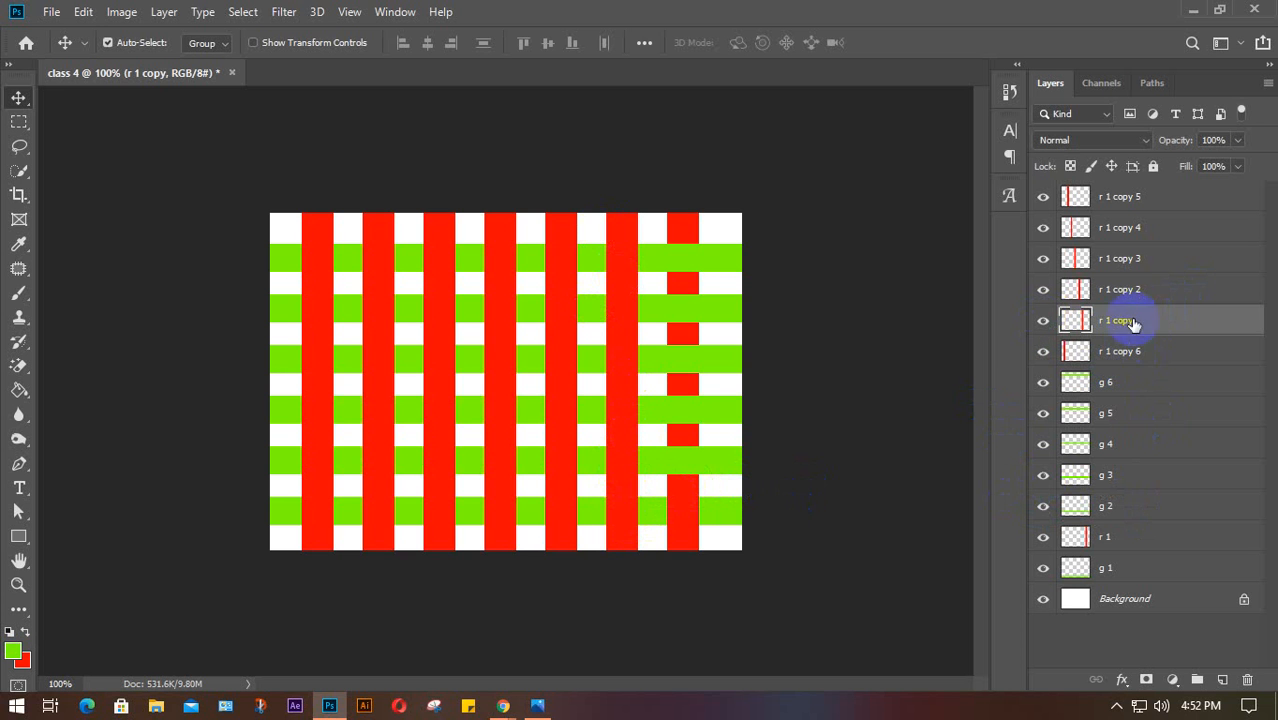
{"action": "left_click_drag", "start_coordinate": [1168, 320], "coordinate": [1160, 588]}
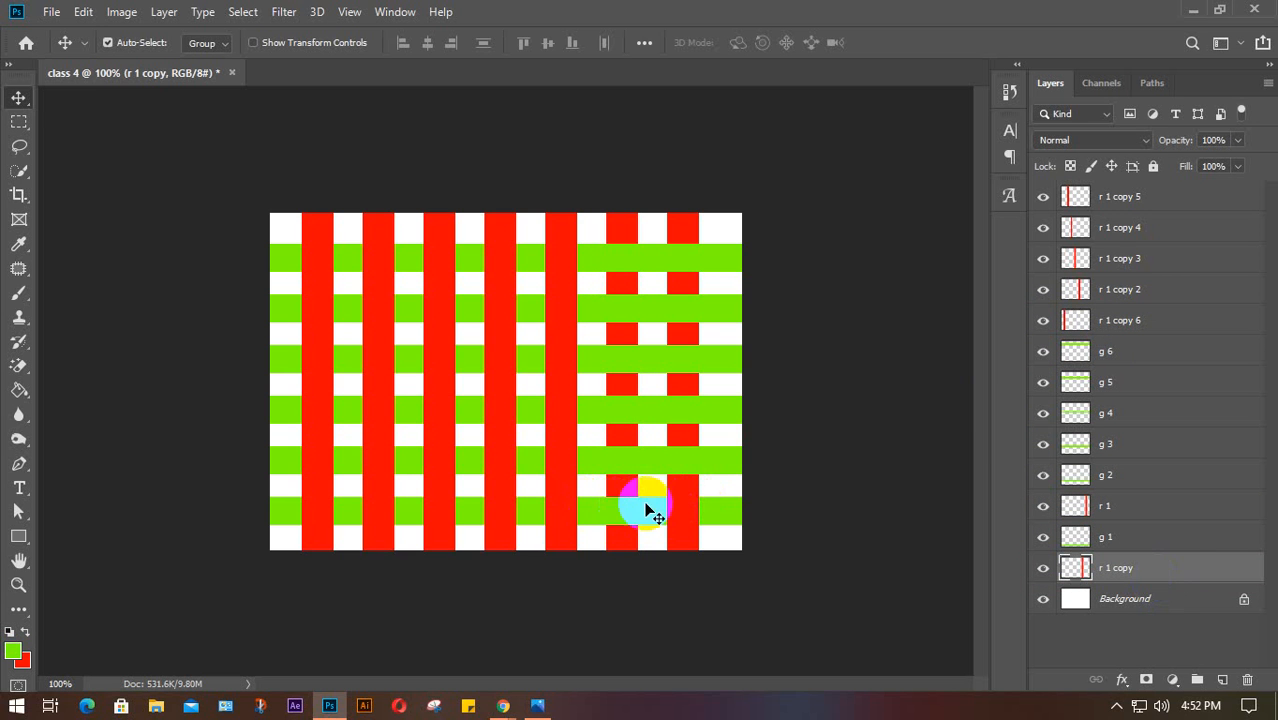
Select r 1 copy 5 and check which layers lie under the red bars
{"action": "right_click", "coordinate": [618, 521]}
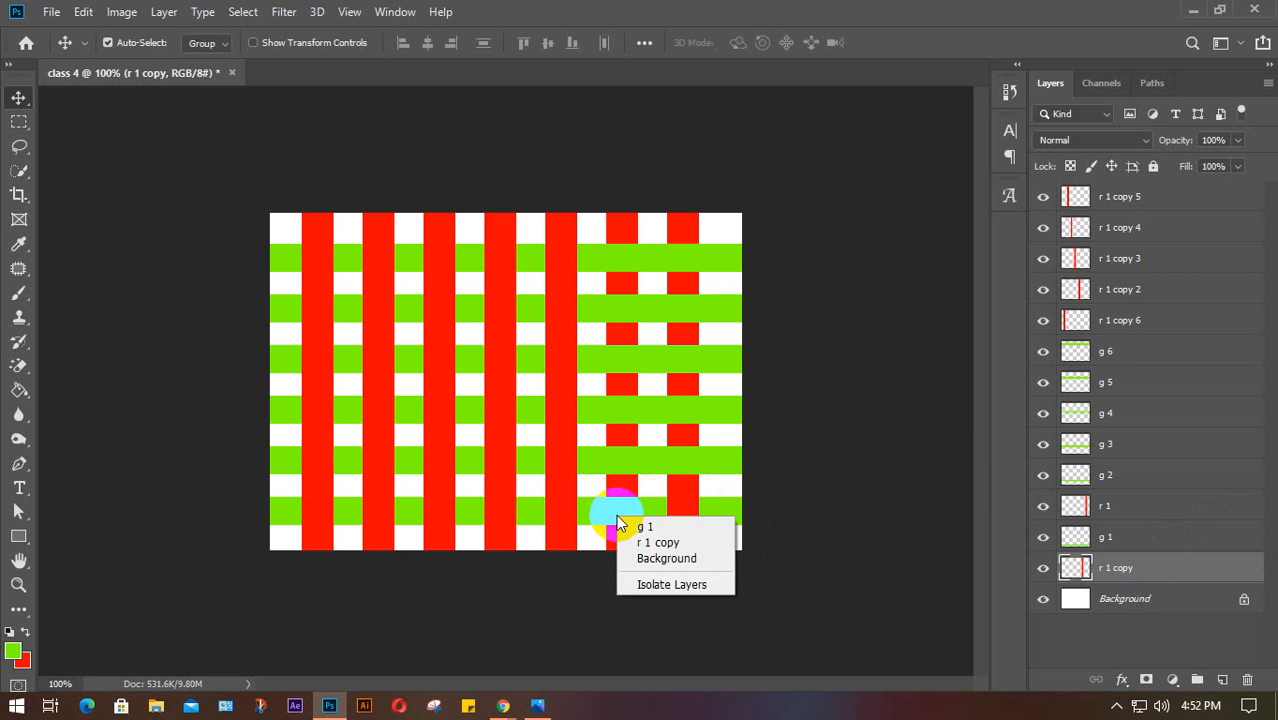
{"action": "left_click", "coordinate": [886, 333]}
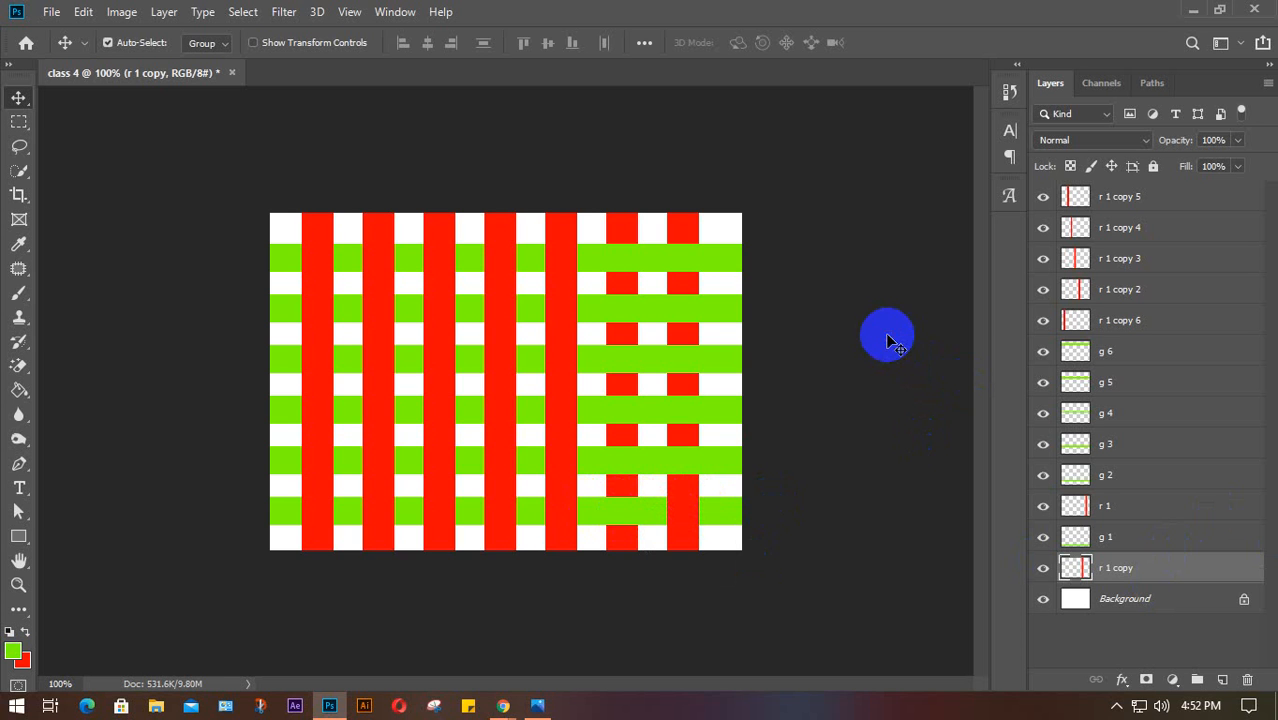
{"action": "left_click", "coordinate": [1195, 204]}
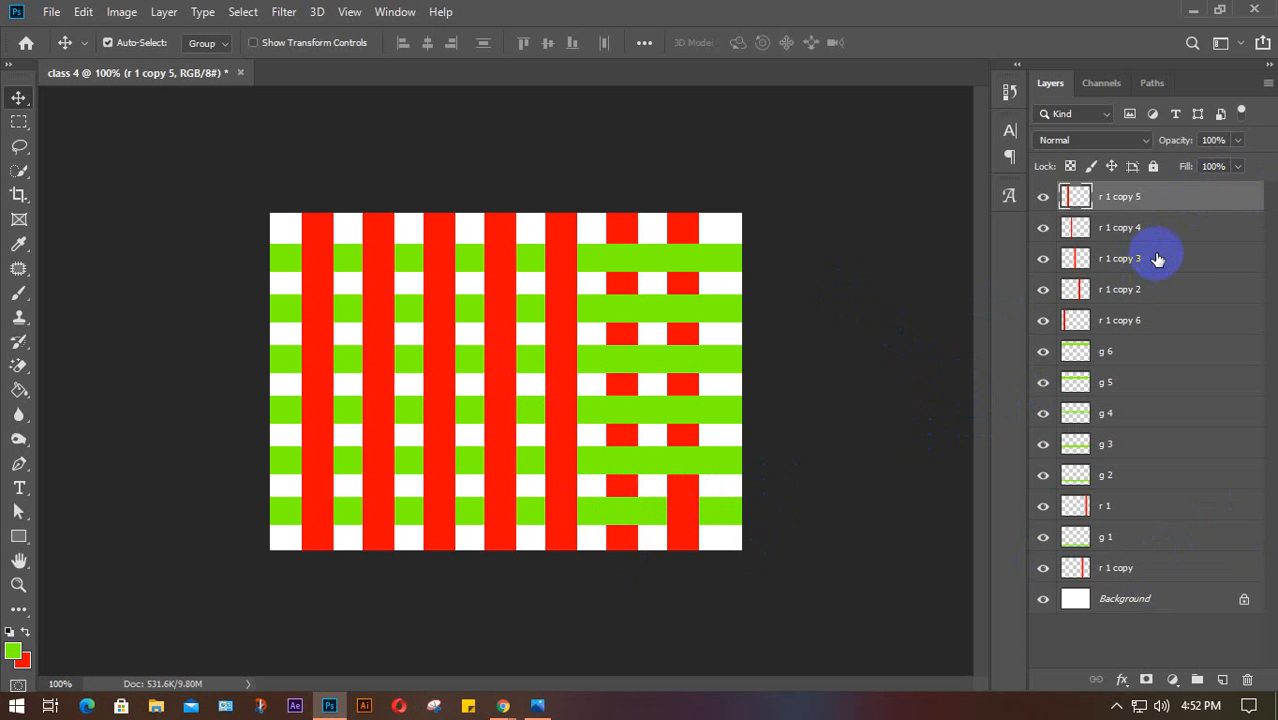
{"action": "left_click", "coordinate": [453, 349]}
{"action": "left_click", "coordinate": [692, 370]}
{"action": "right_click", "coordinate": [683, 361]}
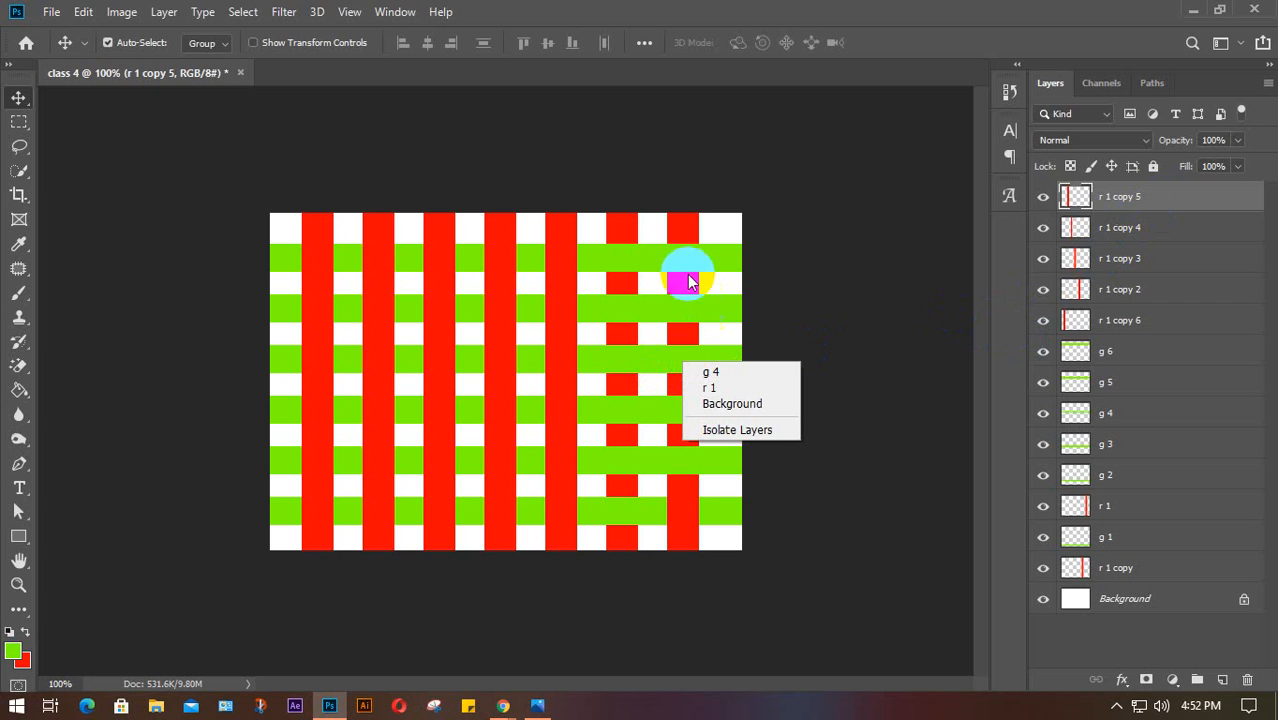
{"action": "left_click", "coordinate": [686, 289]}
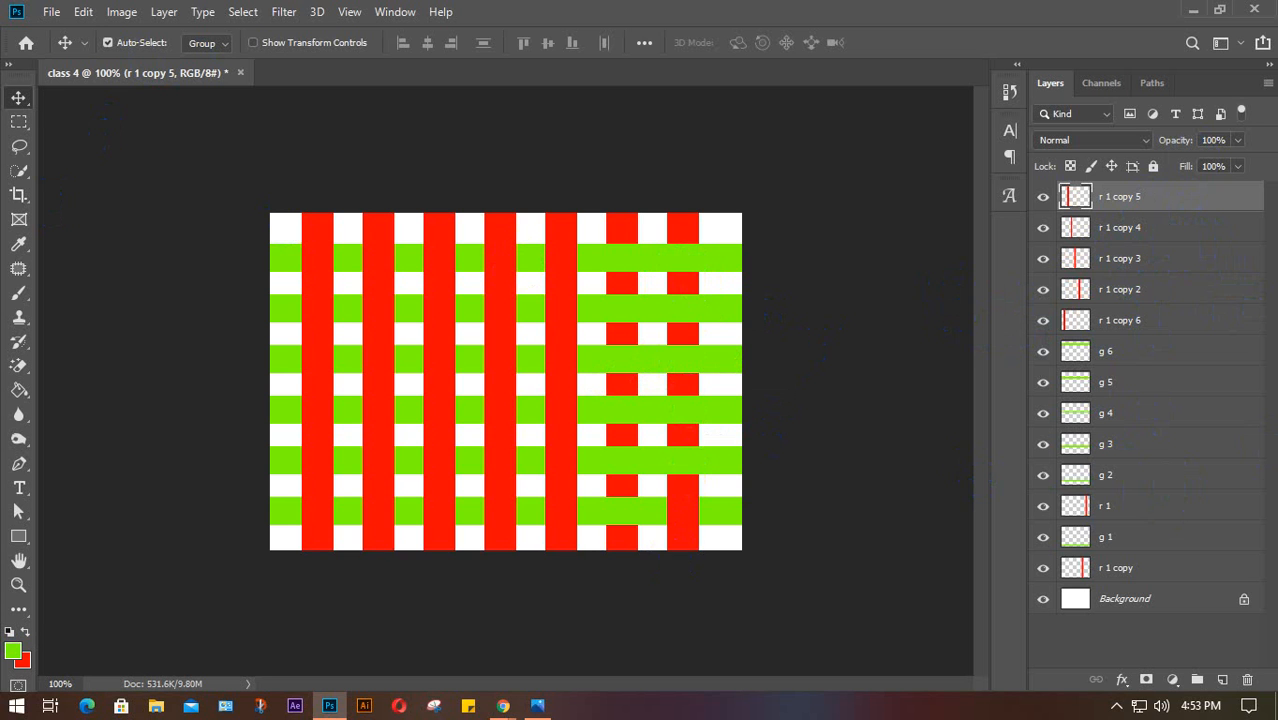
Delete the remaining stripe layers and fill a bottom band green on a new layer
{"action": "key", "text": "Delete"}
{"action": "key", "text": "Delete"}
{"action": "key", "text": "Delete"}
{"action": "key", "text": "Delete"}
{"action": "key", "text": "Delete"}
{"action": "key", "text": "Delete"}
{"action": "key", "text": "Delete"}
{"action": "key", "text": "Delete"}
{"action": "key", "text": "Delete"}
{"action": "key", "text": "Delete"}
{"action": "key", "text": "Delete"}
{"action": "key", "text": "Delete"}
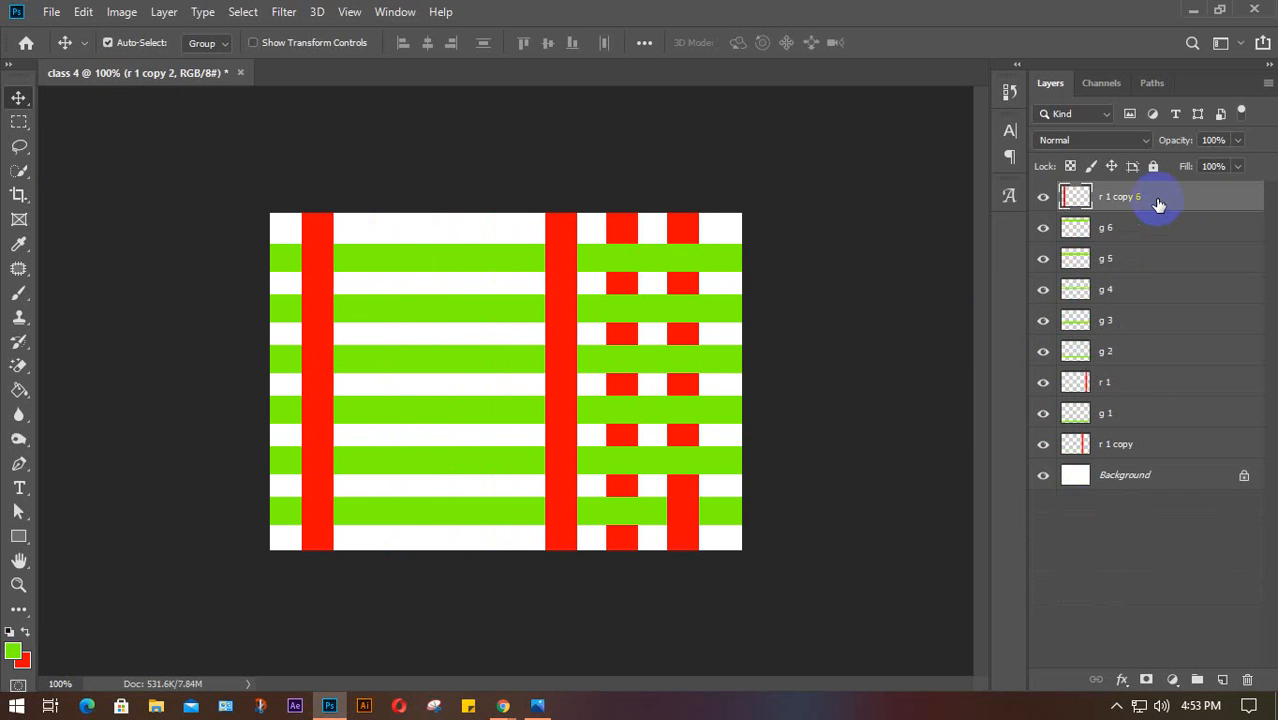
{"action": "key", "text": "Delete"}
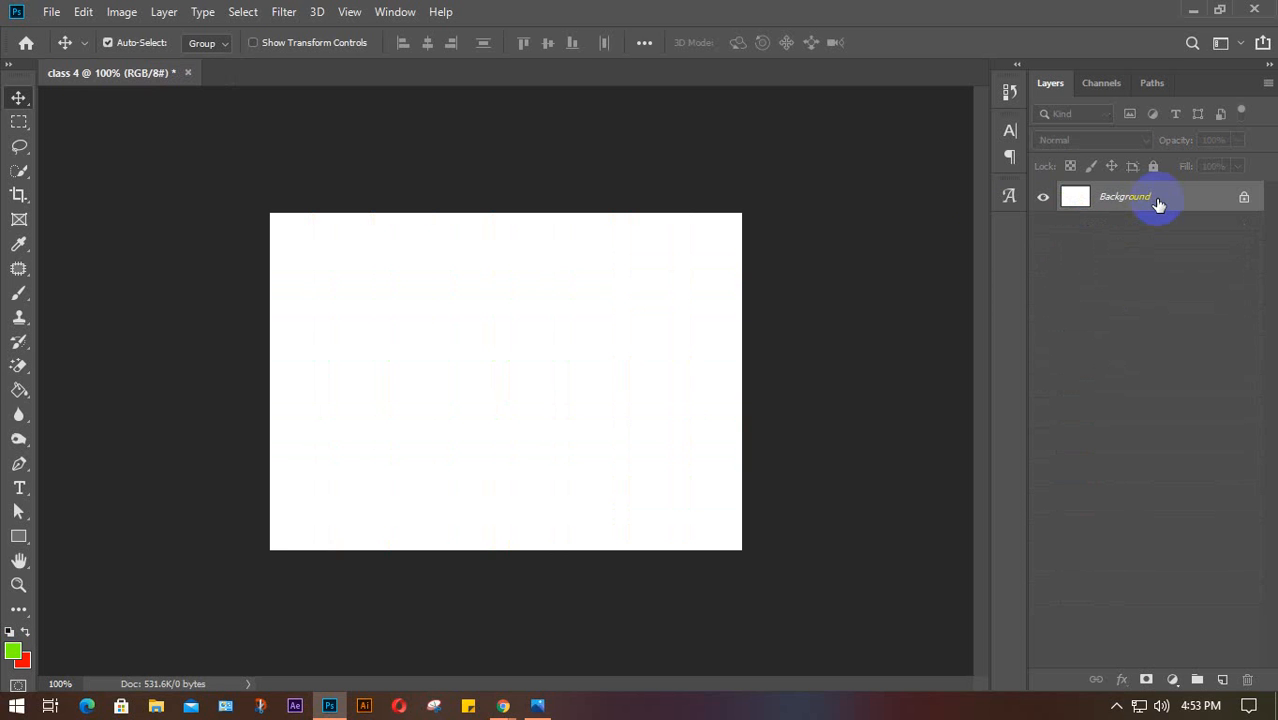
{"action": "left_click", "coordinate": [19, 121]}
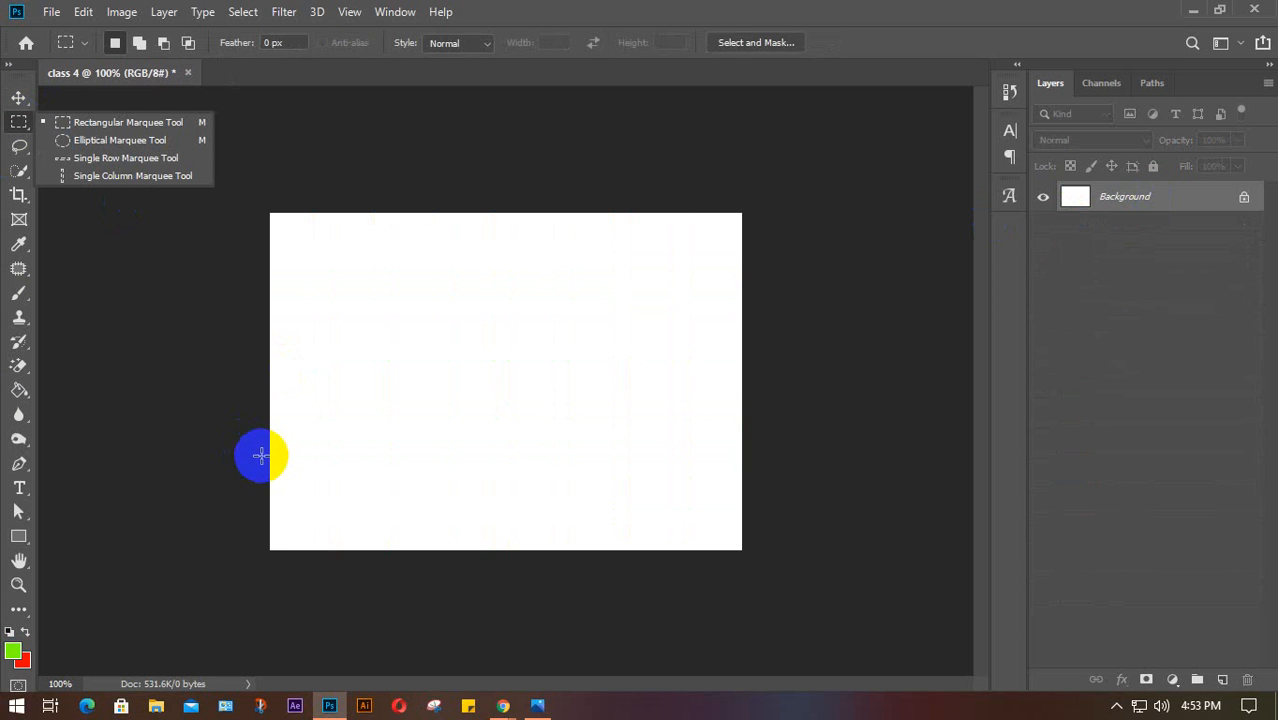
{"action": "left_click_drag", "start_coordinate": [270, 472], "coordinate": [747, 561]}
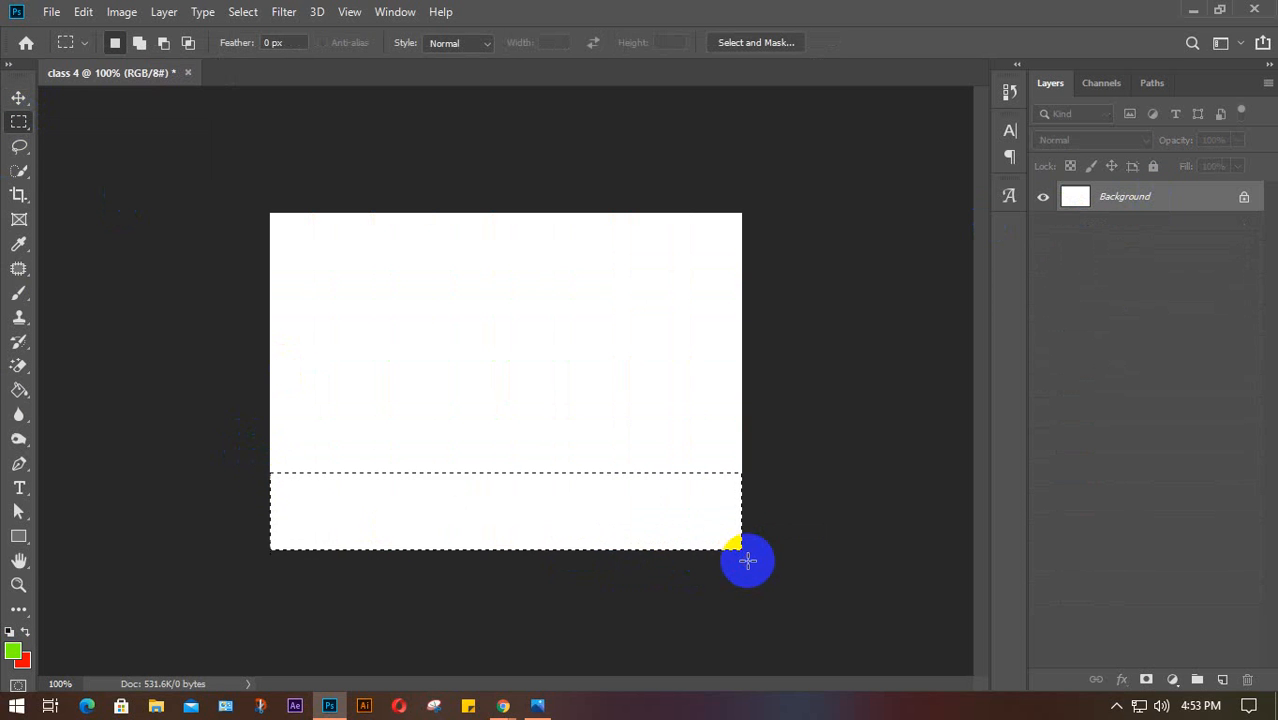
{"action": "left_click", "coordinate": [1221, 681]}
{"action": "key", "text": "alt+BackSpace"}
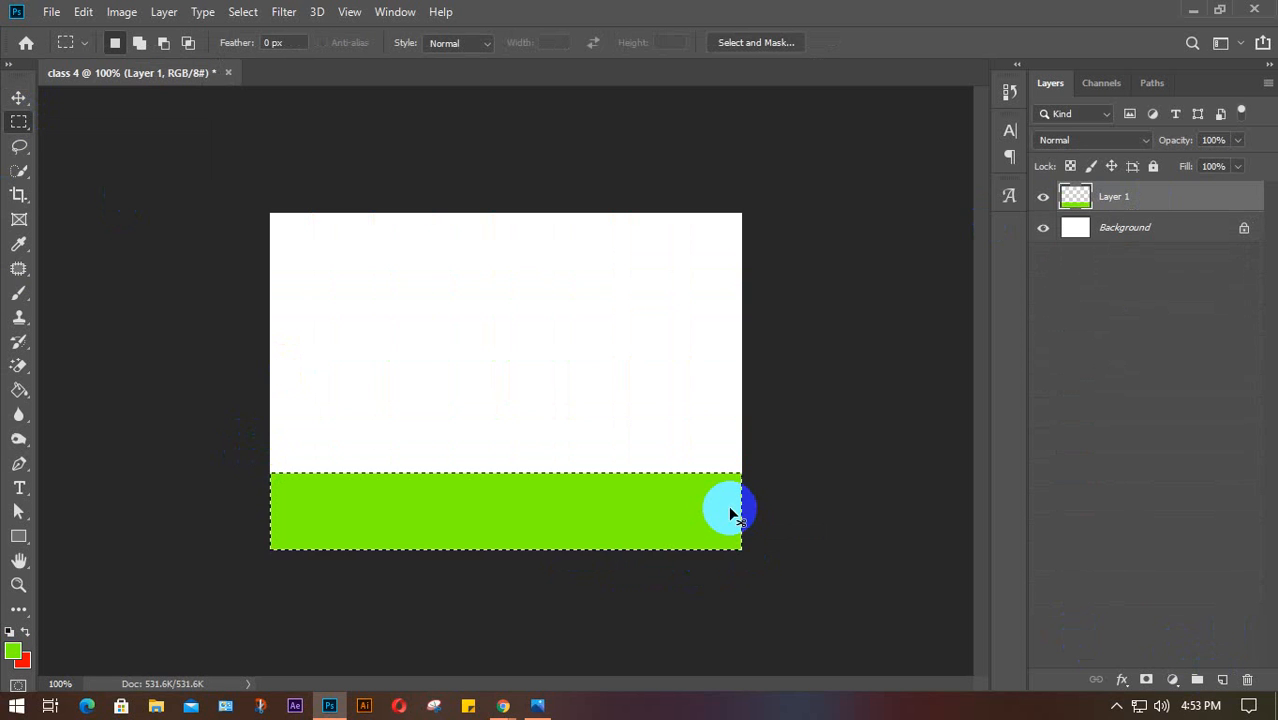
{"action": "key", "text": "ctrl+d"}
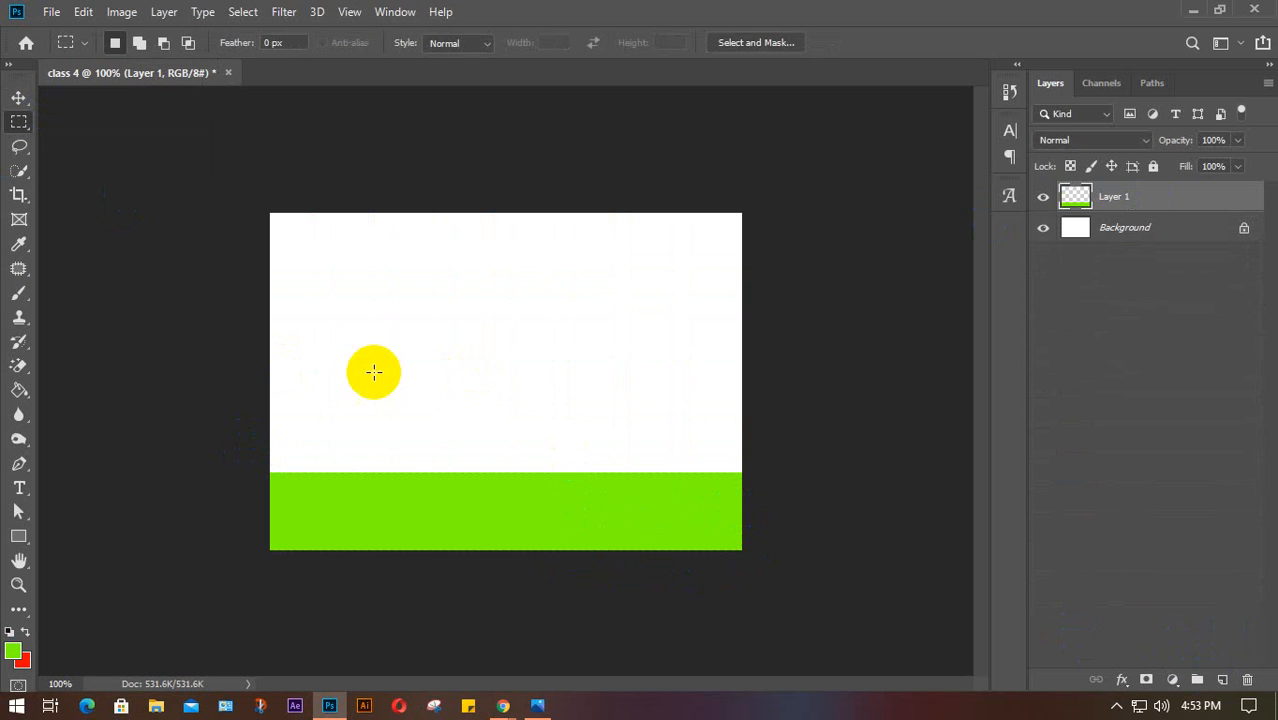
Fill a tall rectangle at the left with red on new Layer 2
{"action": "left_click_drag", "start_coordinate": [290, 295], "coordinate": [376, 540]}
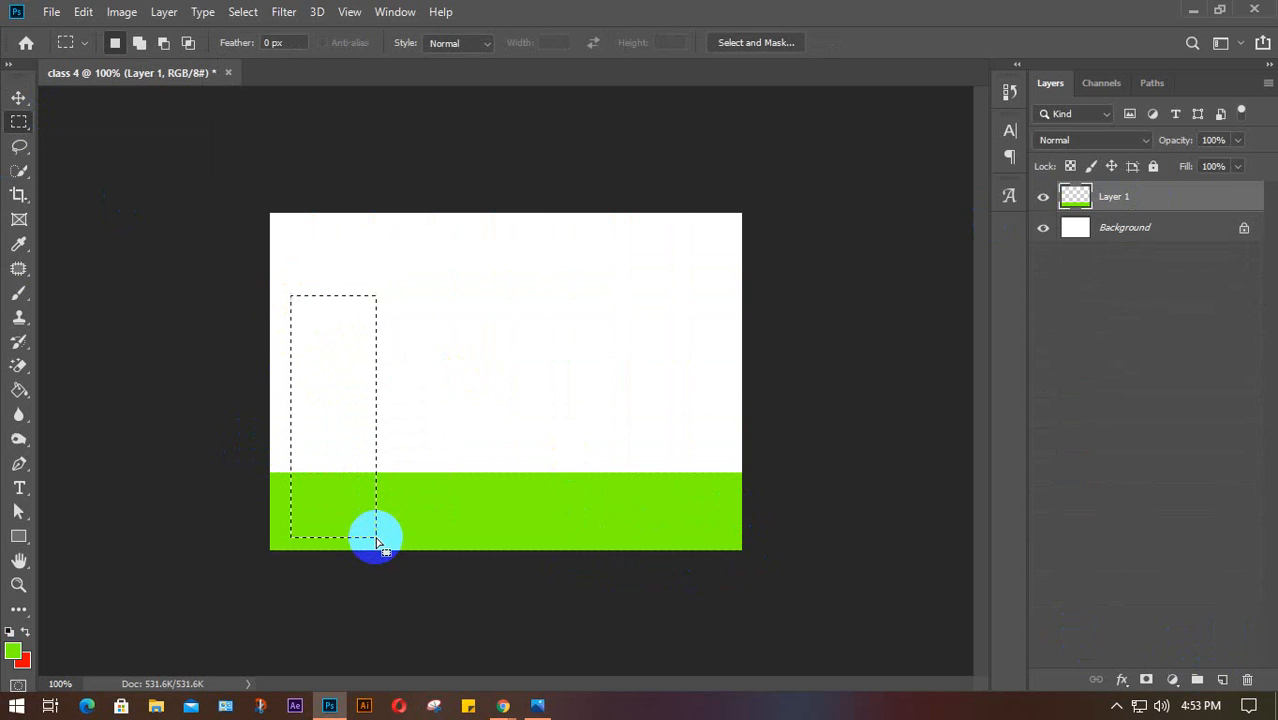
{"action": "key", "text": "ctrl+BackSpace"}
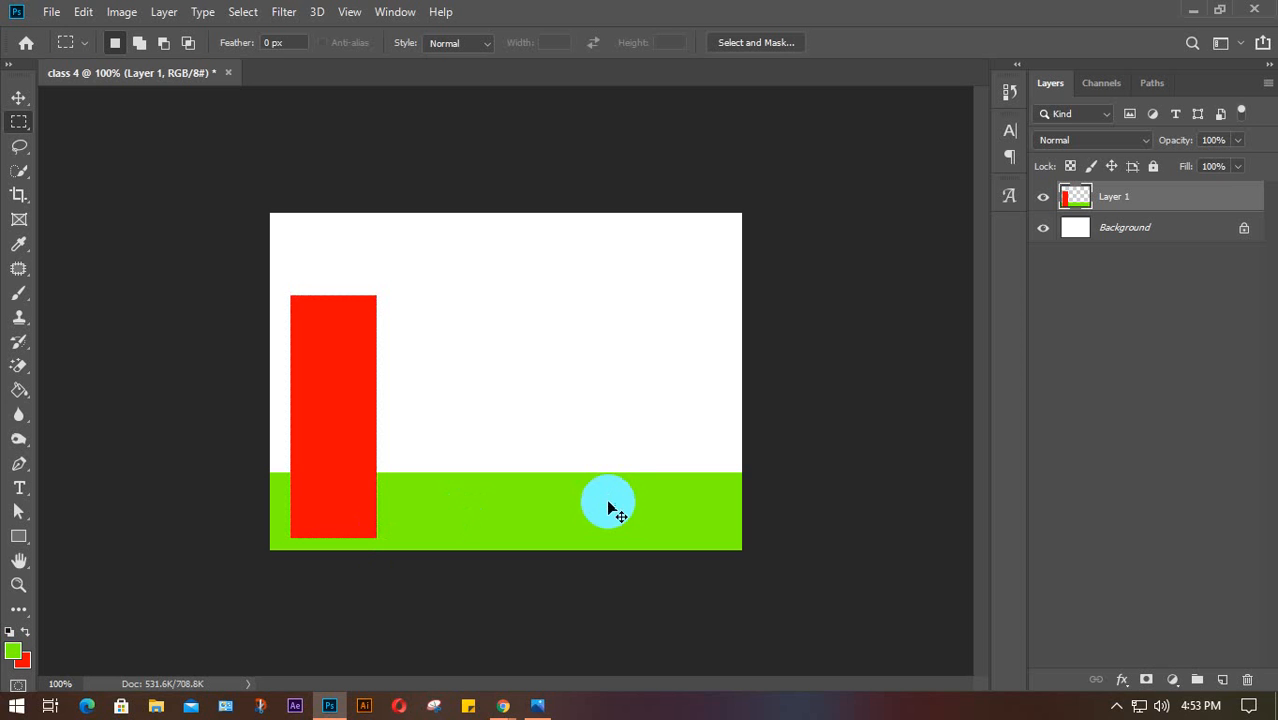
{"action": "key", "text": "Delete"}
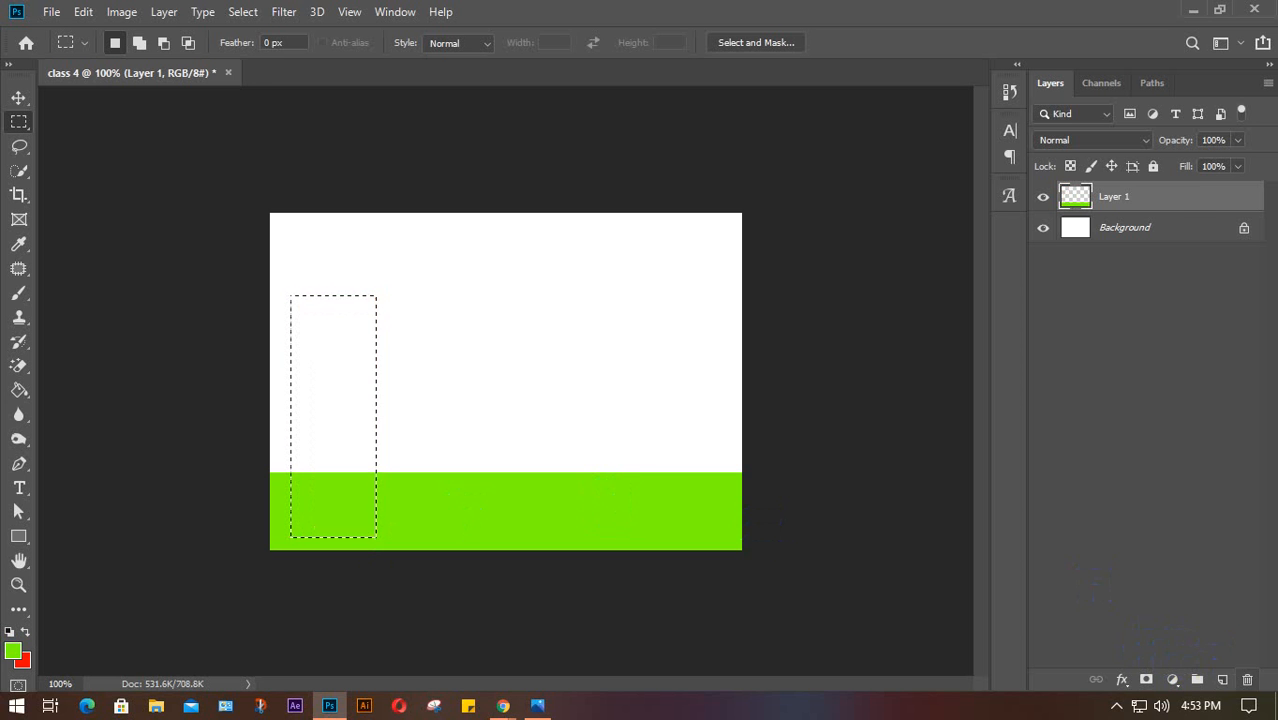
{"action": "left_click", "coordinate": [1222, 680]}
{"action": "key", "text": "ctrl+BackSpace"}
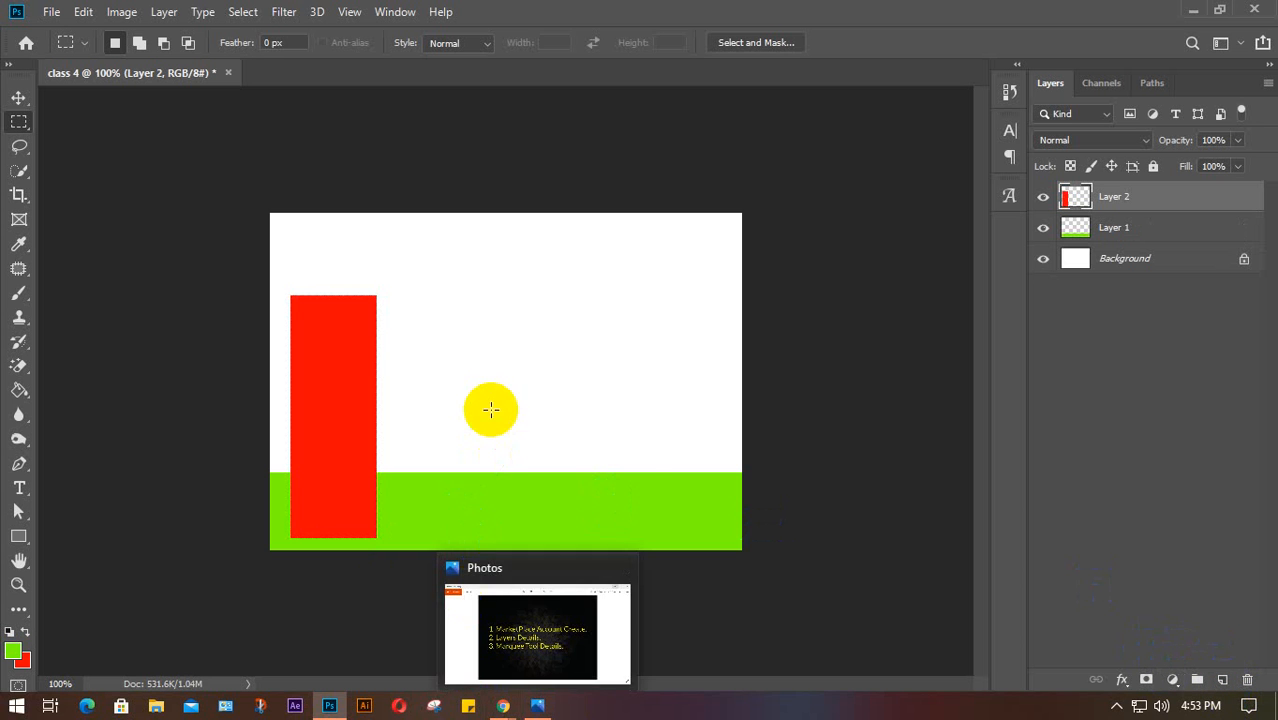
Try a narrower second red bar on Layer 2 and move it, then undo that attempt
{"action": "left_click_drag", "start_coordinate": [411, 386], "coordinate": [521, 526]}
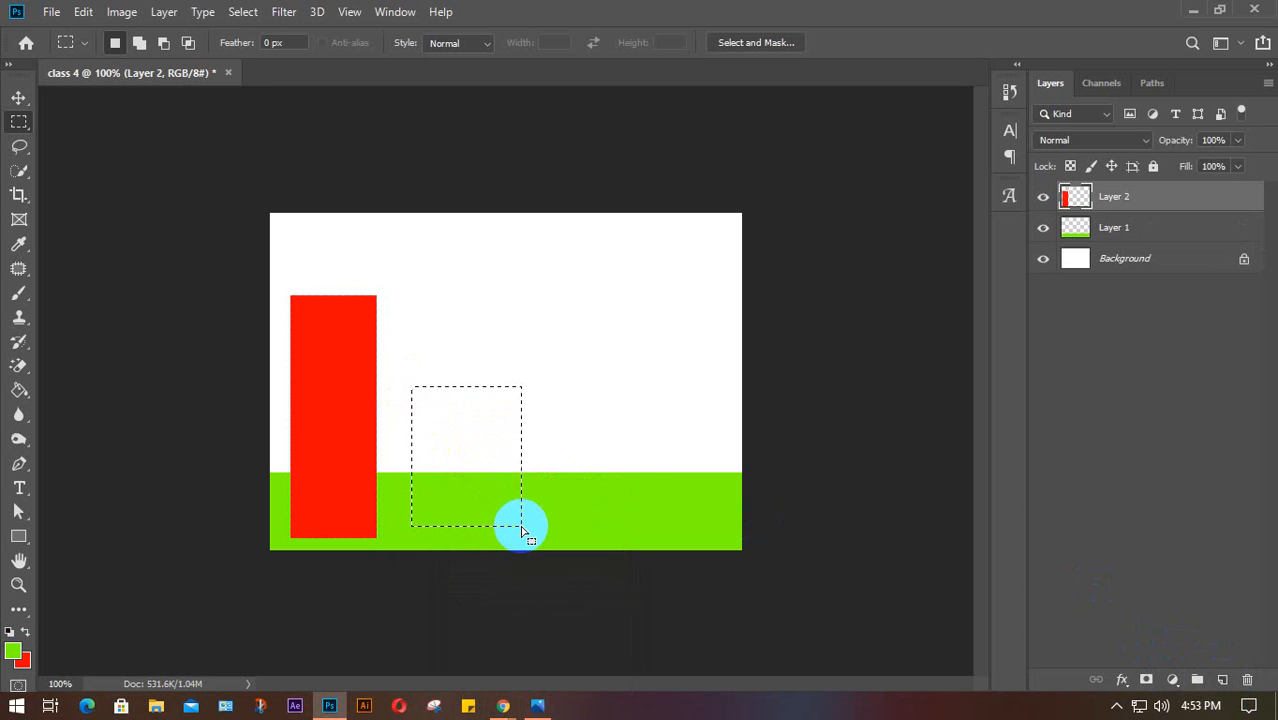
{"action": "key", "text": "ctrl+BackSpace"}
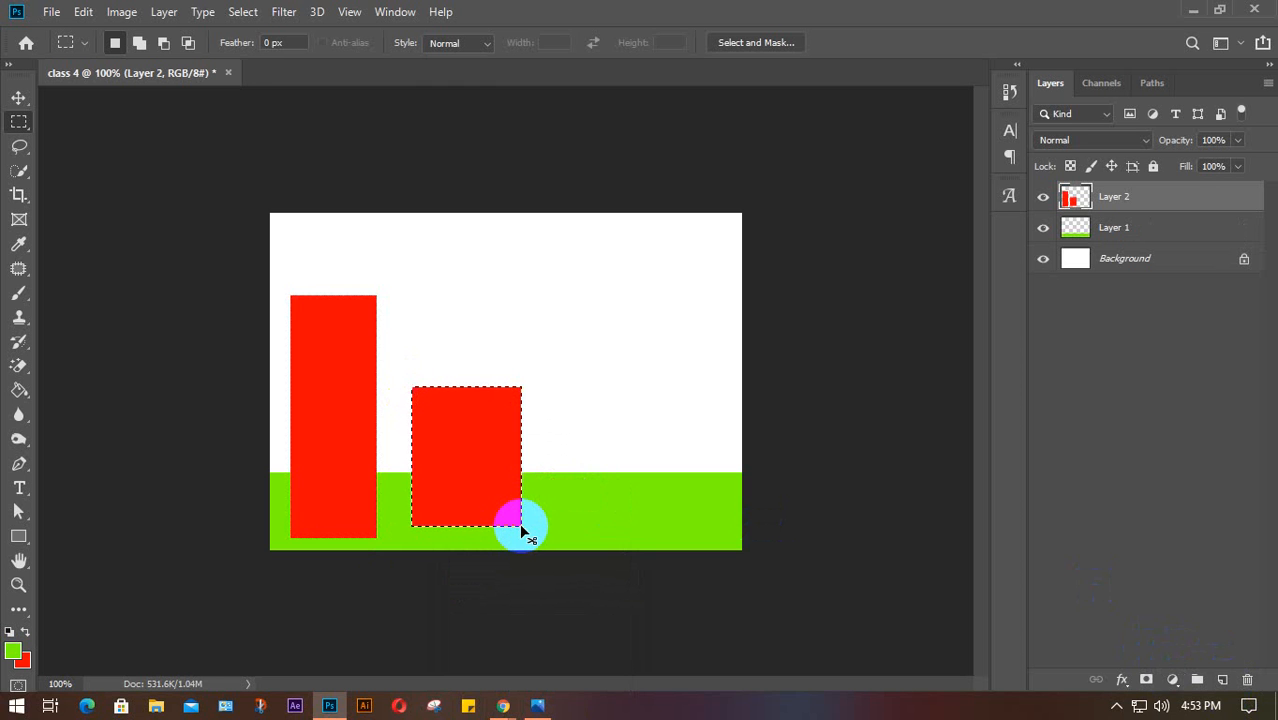
{"action": "key", "text": "Delete"}
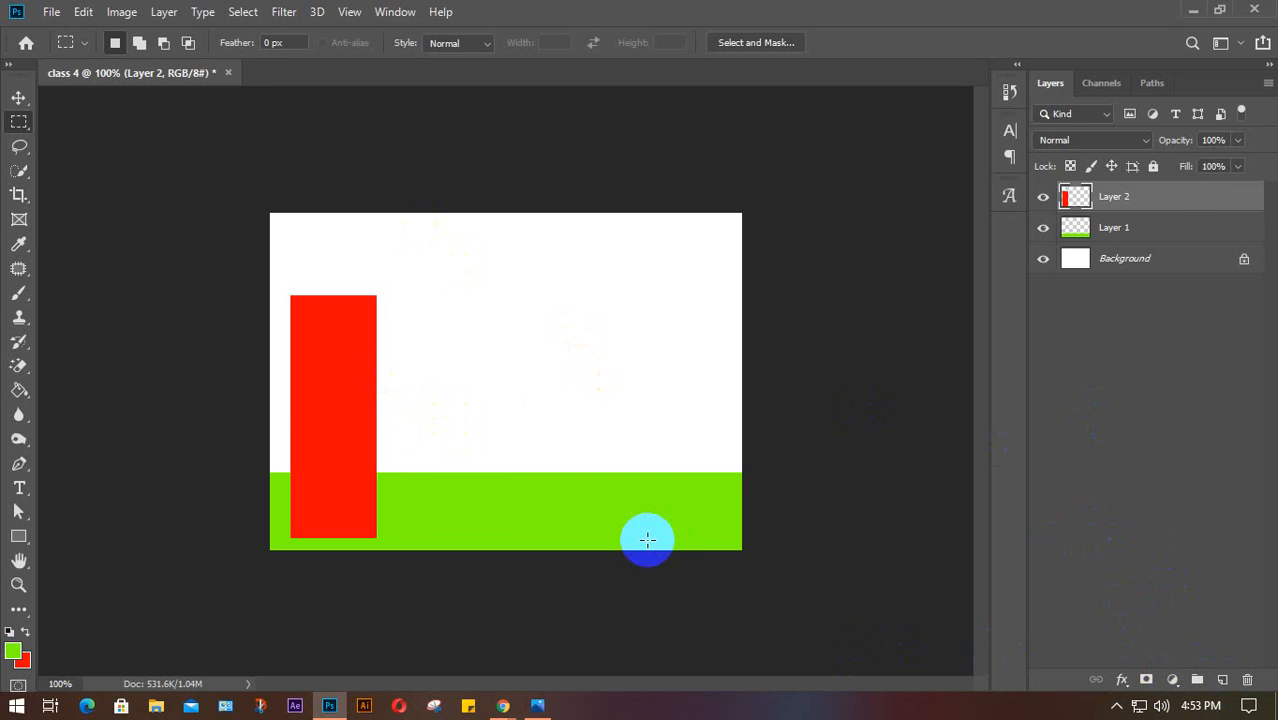
{"action": "left_click_drag", "start_coordinate": [414, 333], "coordinate": [480, 526]}
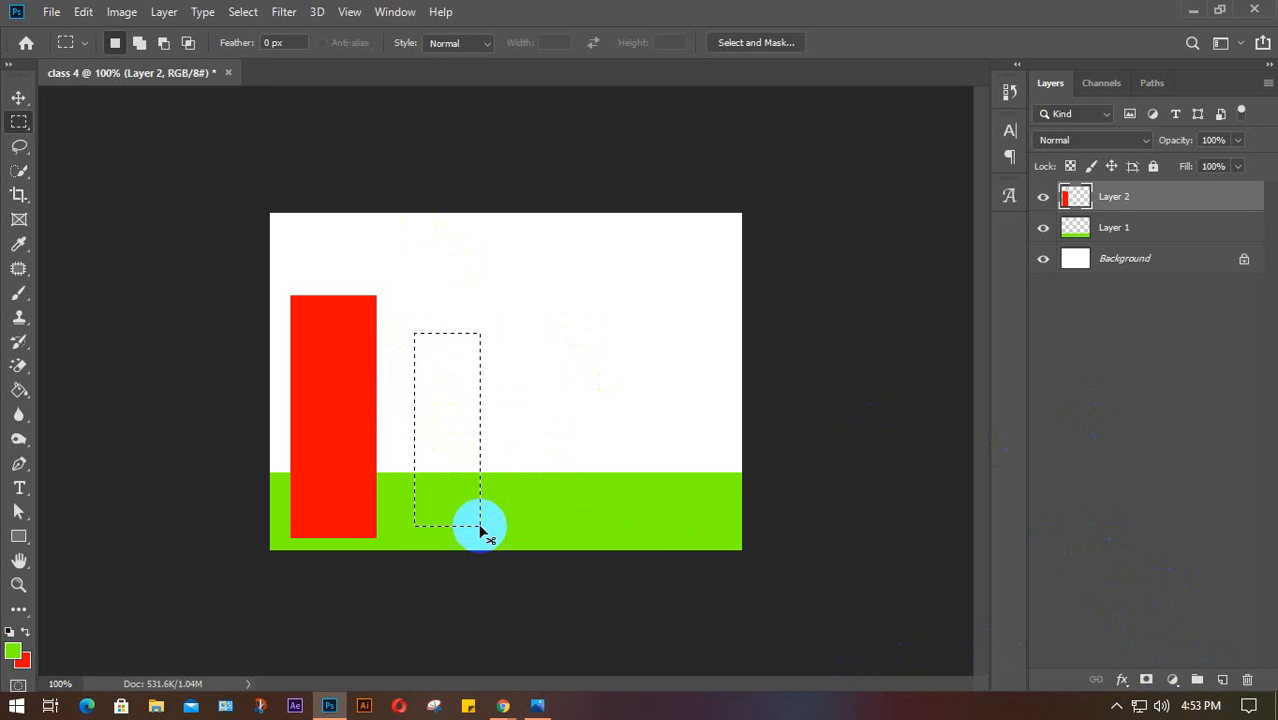
{"action": "key", "text": "ctrl+BackSpace"}
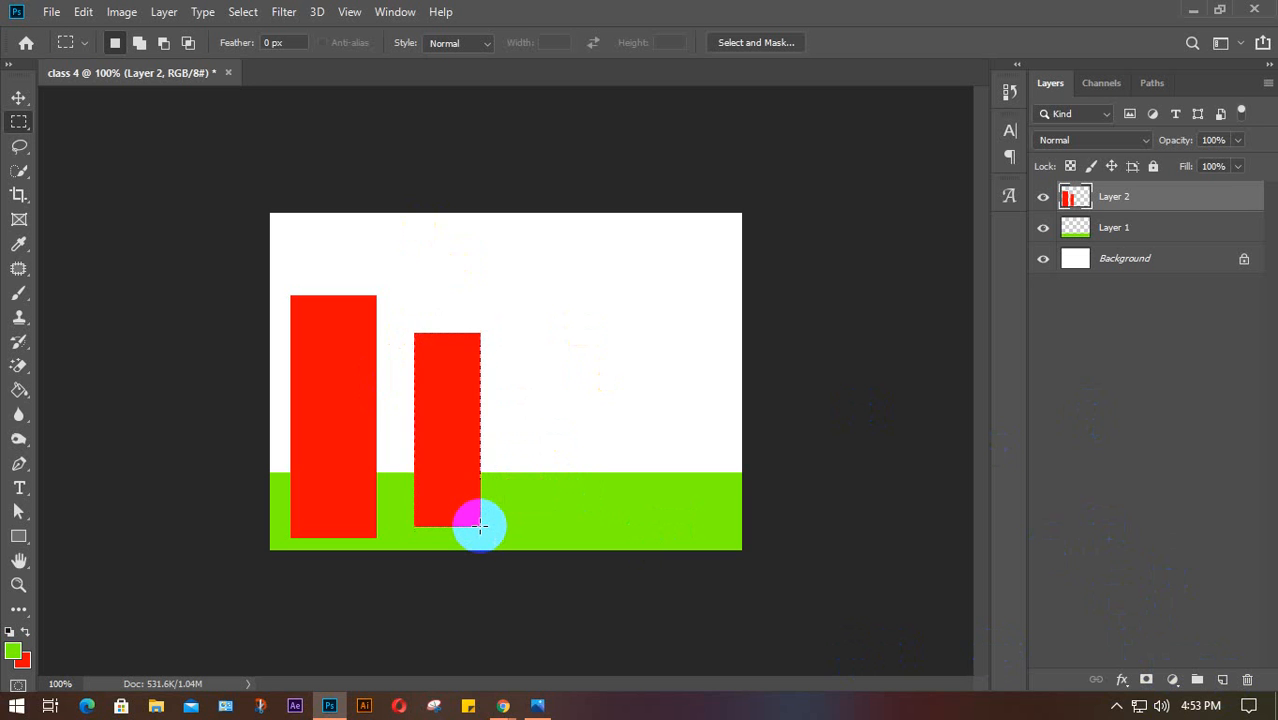
{"action": "key", "text": "v"}
{"action": "left_click_drag", "start_coordinate": [446, 401], "coordinate": [470, 355]}
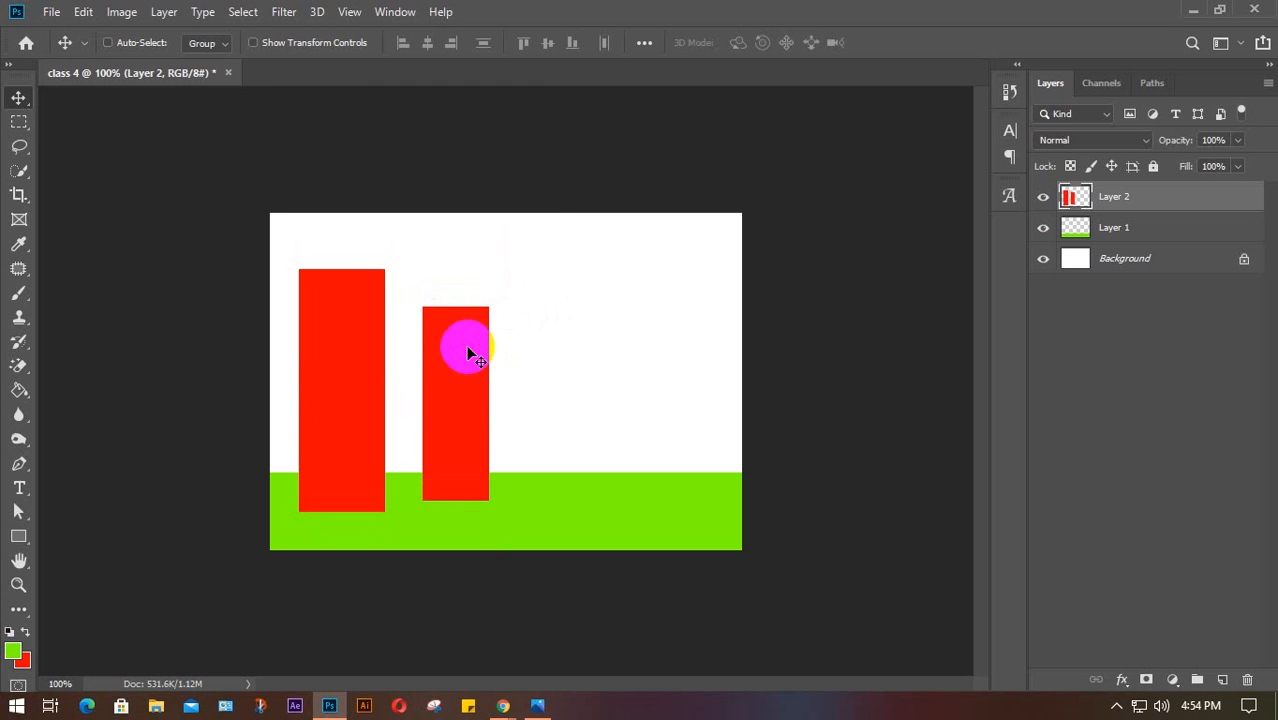
{"action": "key", "text": "ctrl+z"}
{"action": "key", "text": "ctrl+z"}
{"action": "key", "text": "ctrl+z"}
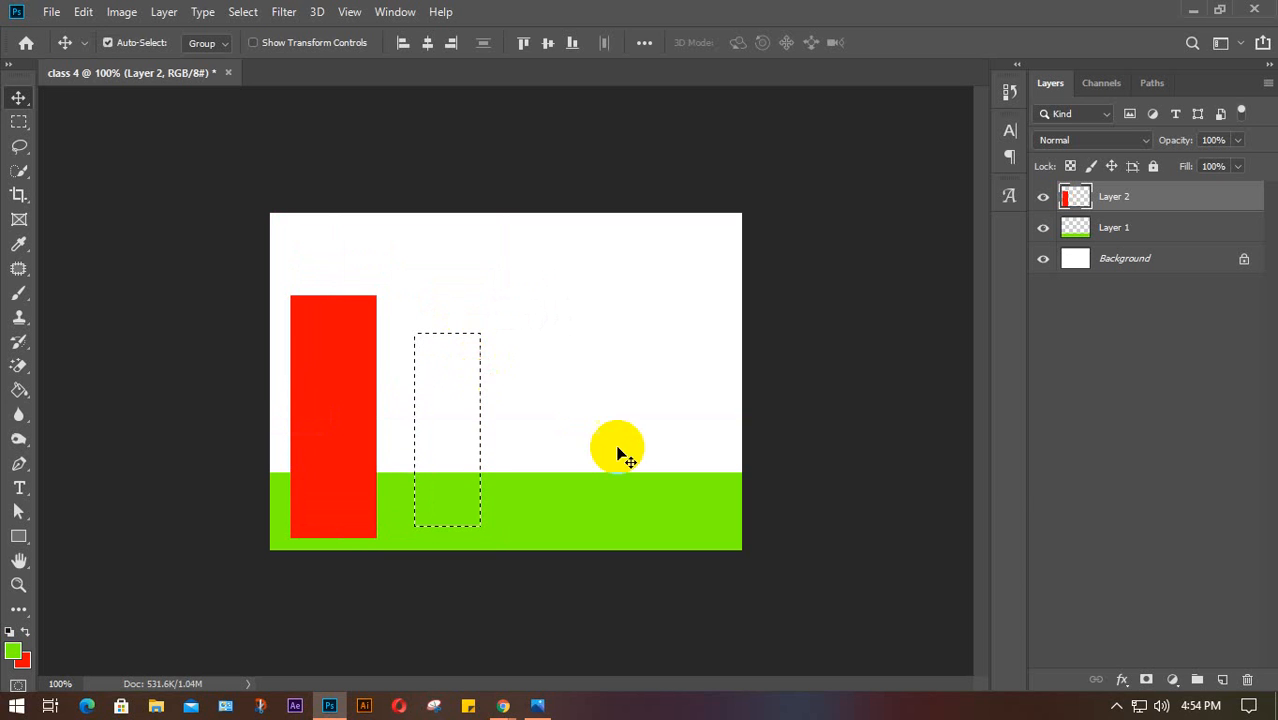
Fill the narrow second-bar selection with red on a new Layer 3
{"action": "left_click", "coordinate": [1222, 680]}
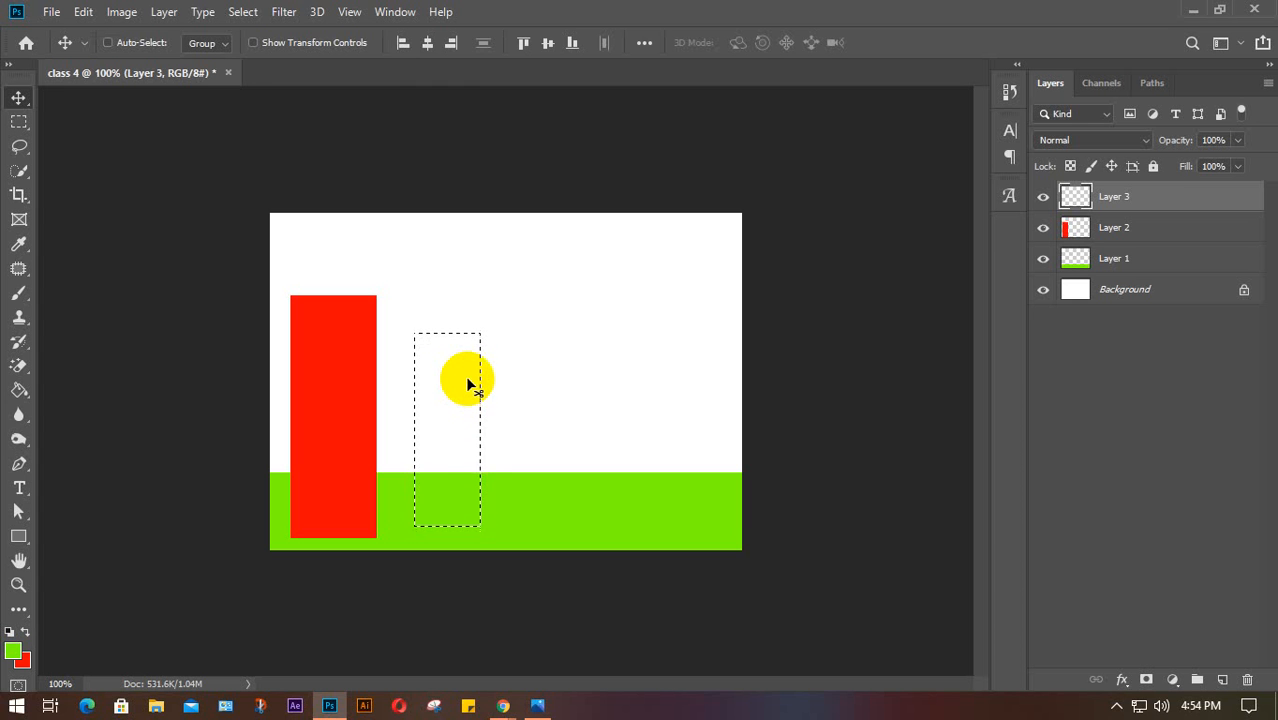
{"action": "key", "text": "ctrl+BackSpace"}
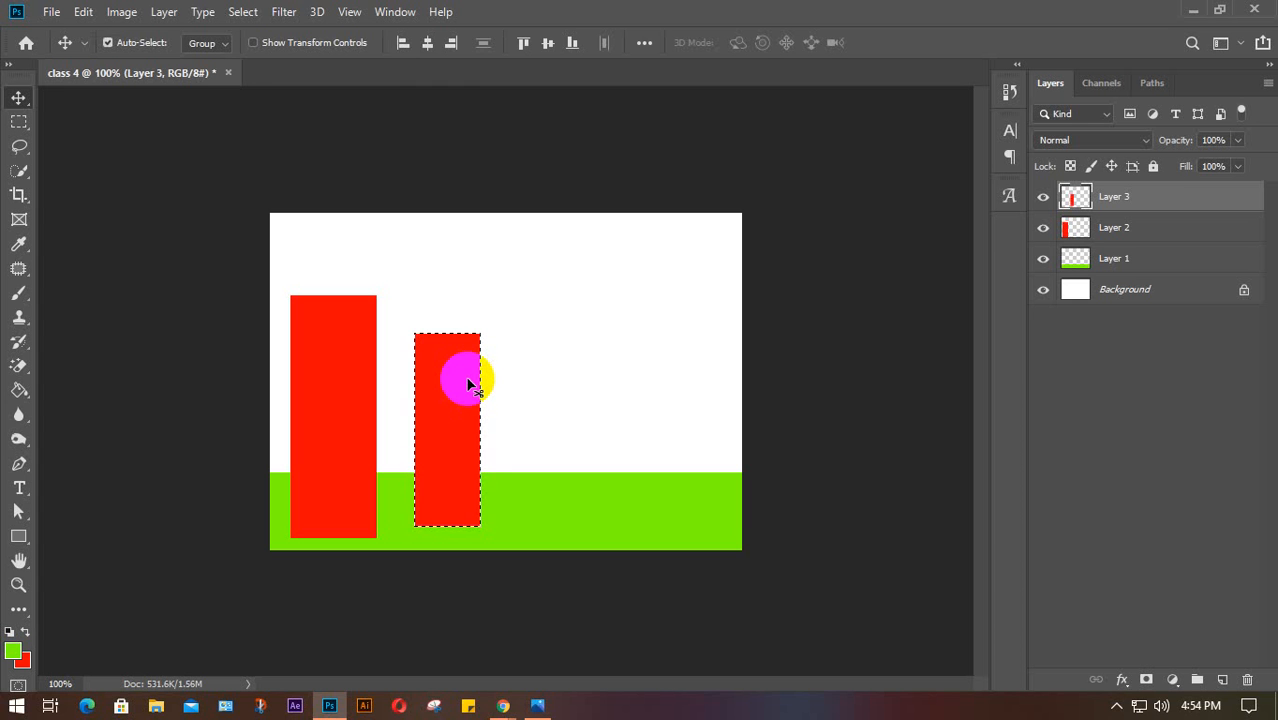
{"action": "key", "text": "ctrl+d"}
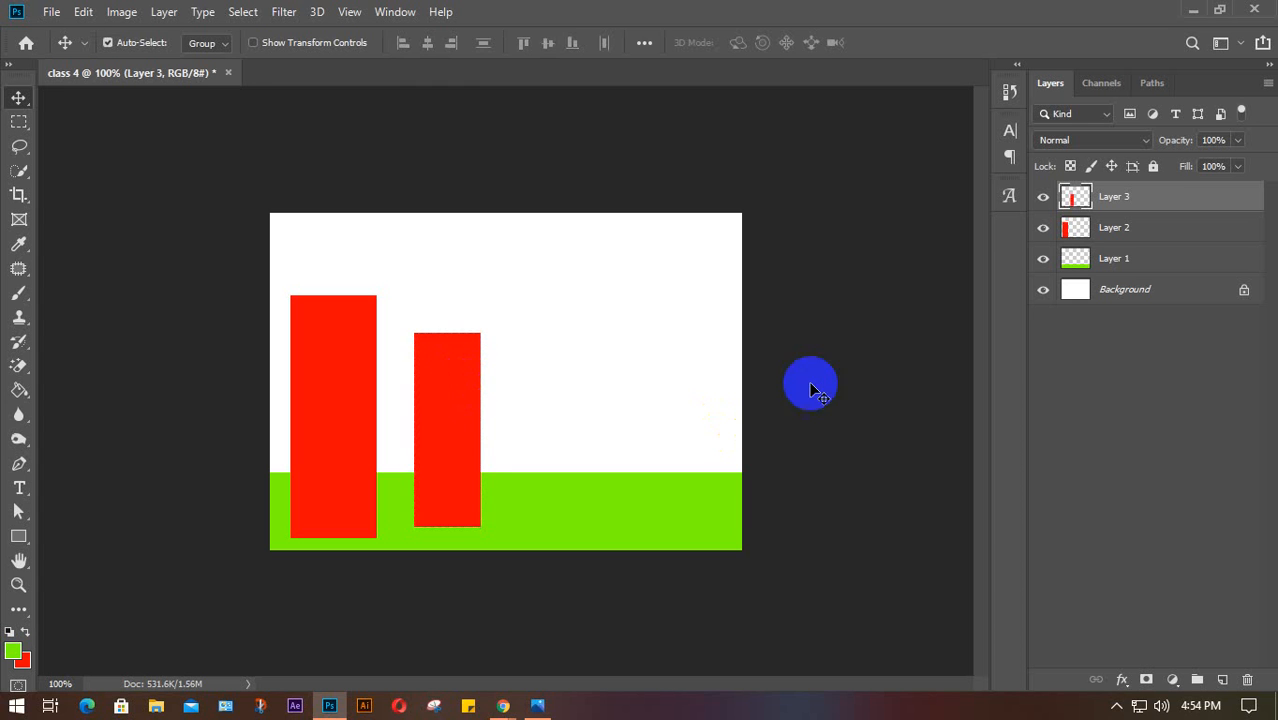
Draw a wider red bar right of the second bar on a new Layer 4
{"action": "left_click", "coordinate": [1222, 680]}
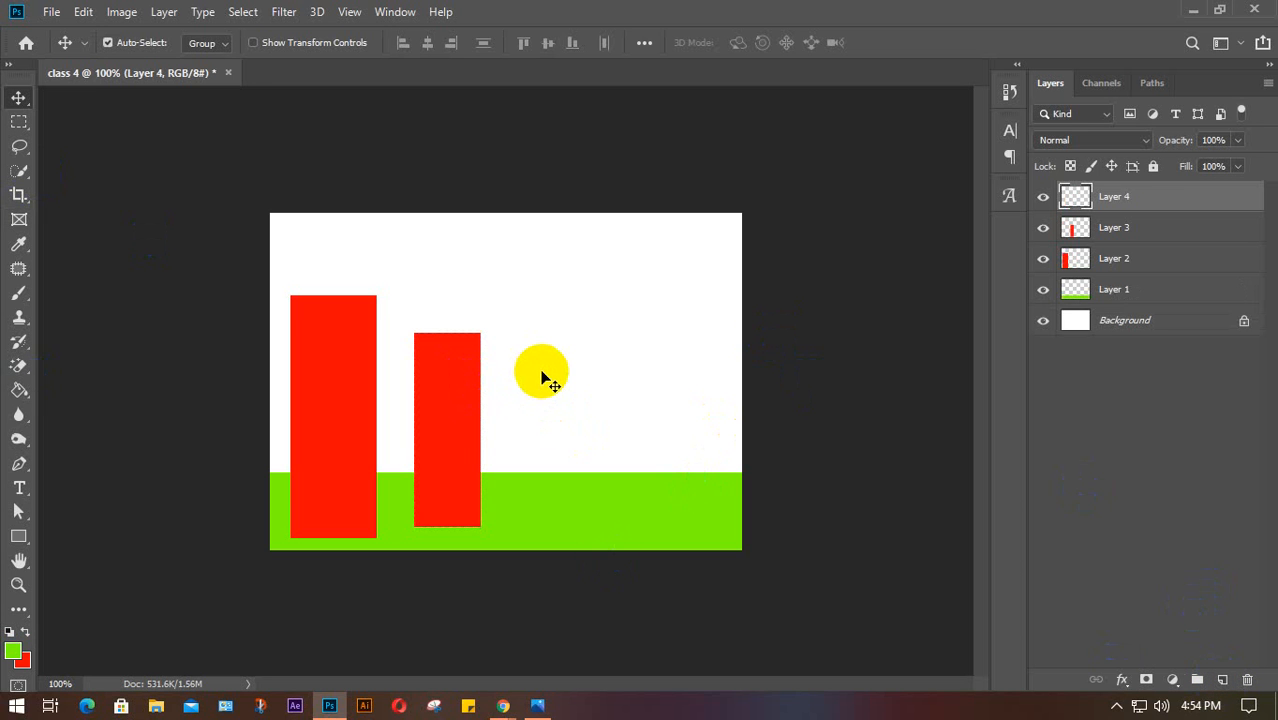
{"action": "key", "text": "m"}
{"action": "left_click_drag", "start_coordinate": [540, 329], "coordinate": [646, 528]}
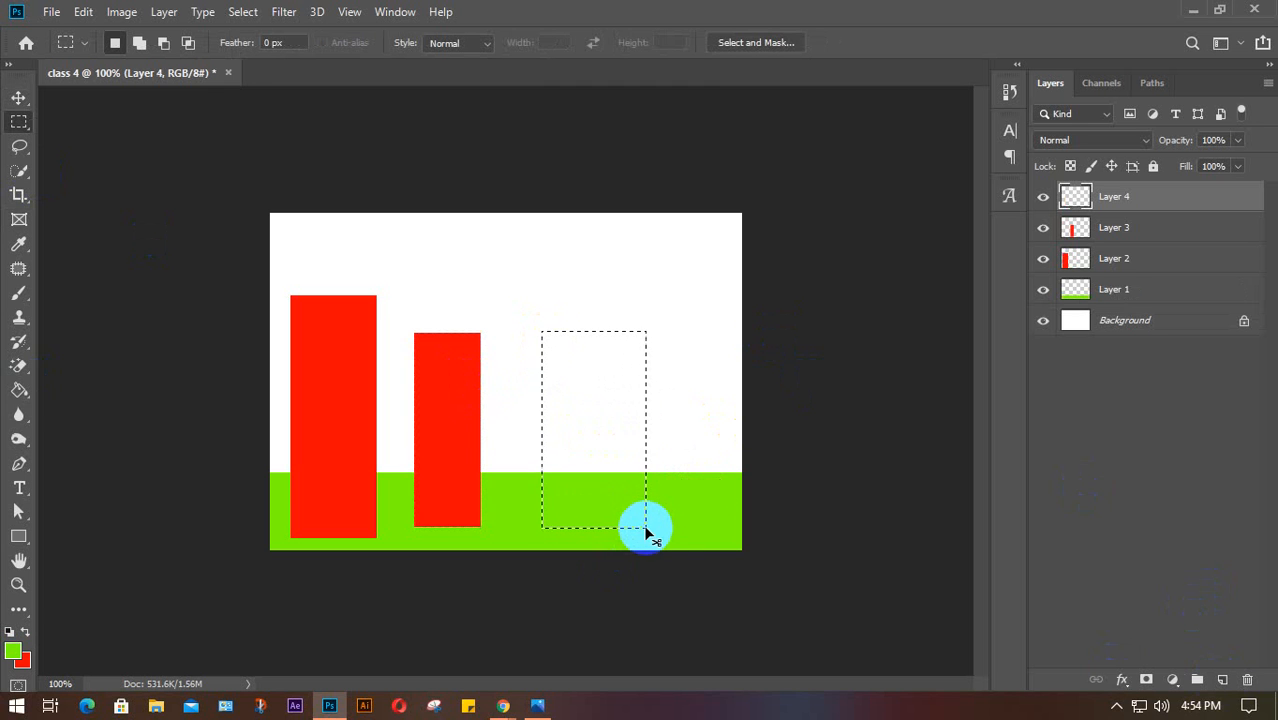
{"action": "key", "text": "ctrl+BackSpace"}
{"action": "key", "text": "ctrl+d"}
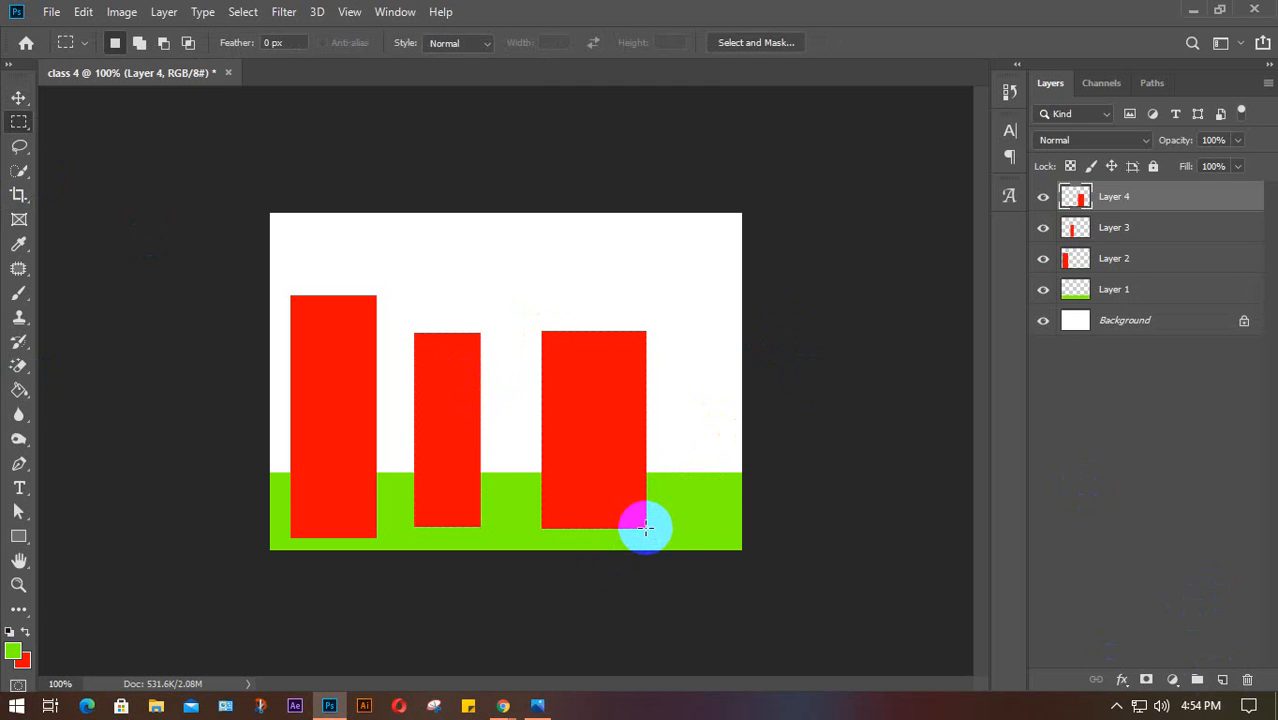
{"action": "key", "text": "v"}
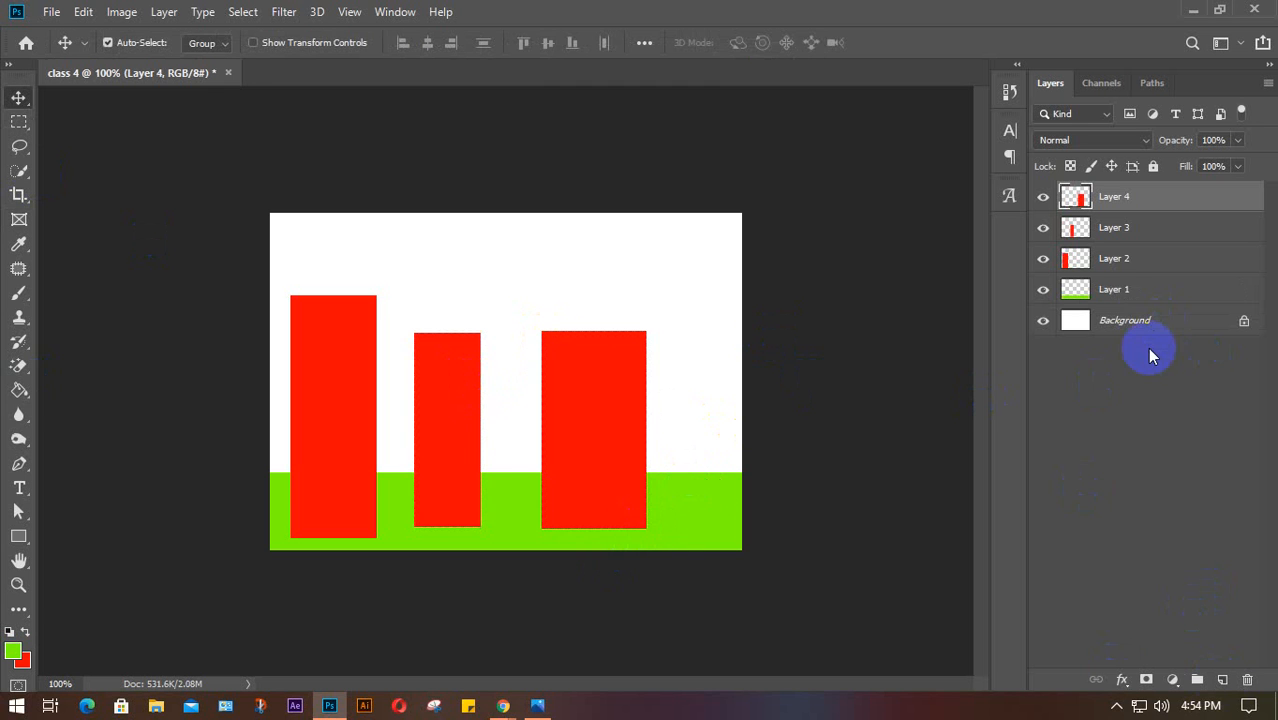
{"action": "left_click", "coordinate": [1138, 291]}
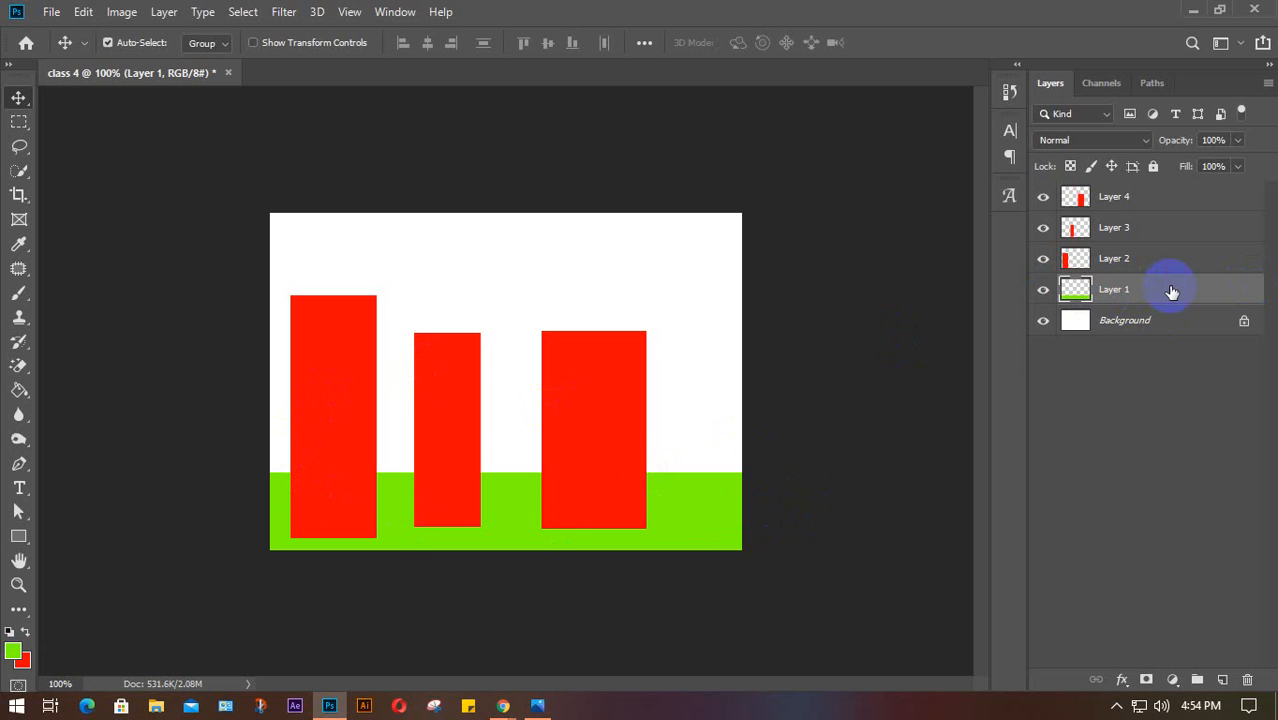
Raise Layer 1, then Layer 4, to the top; move Layer 4's bar over the strip's right end
{"action": "left_click_drag", "start_coordinate": [1173, 289], "coordinate": [1162, 189]}
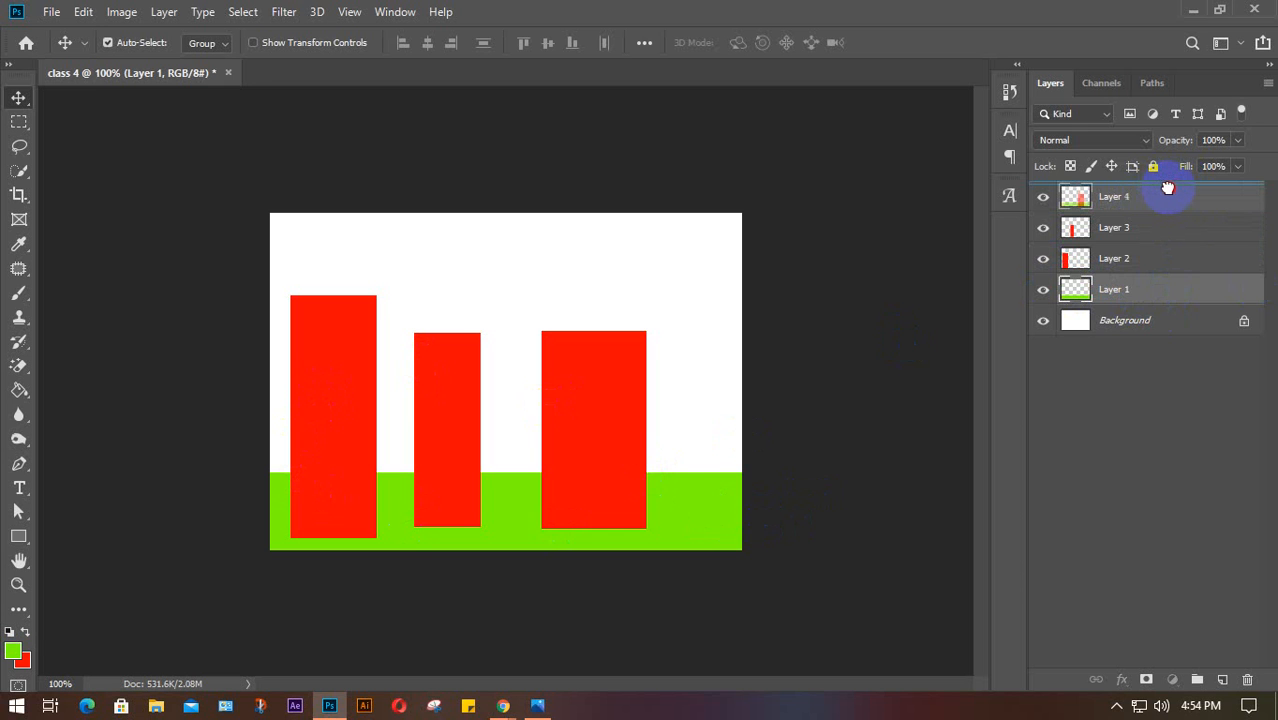
{"action": "left_click_drag", "start_coordinate": [1167, 189], "coordinate": [1170, 191]}
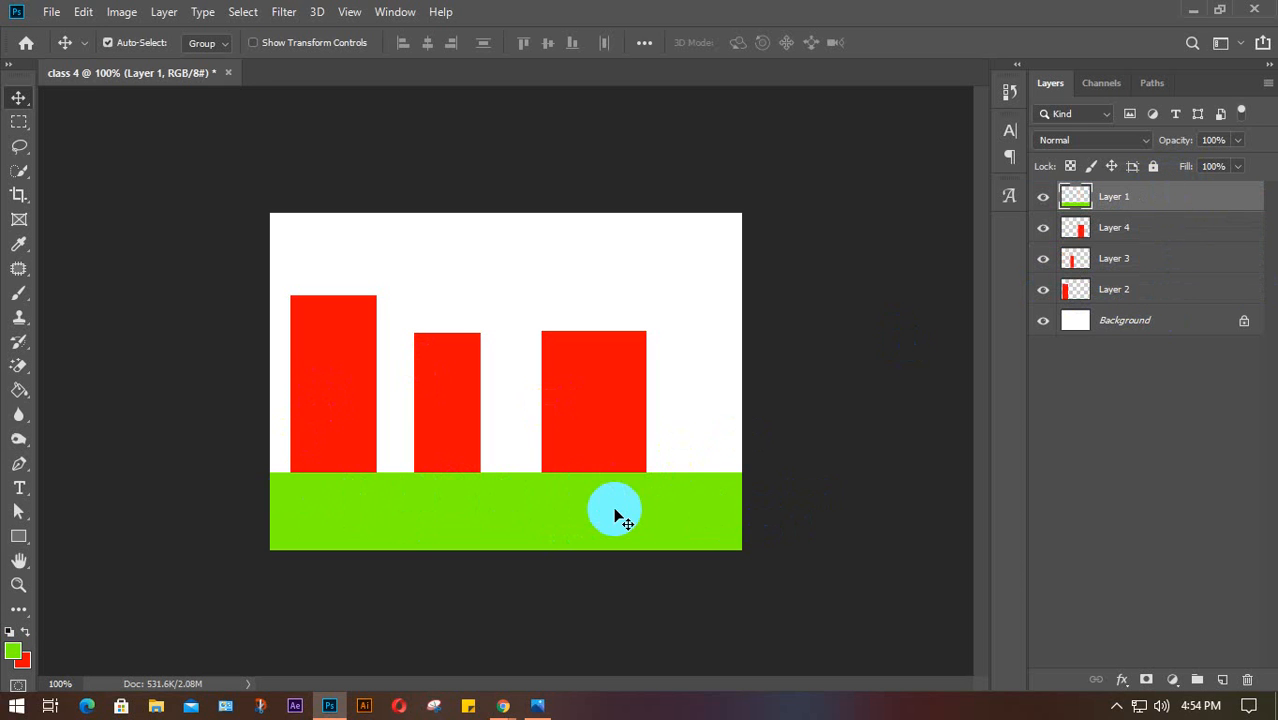
{"action": "left_click", "coordinate": [1045, 229]}
{"action": "left_click", "coordinate": [1045, 229]}
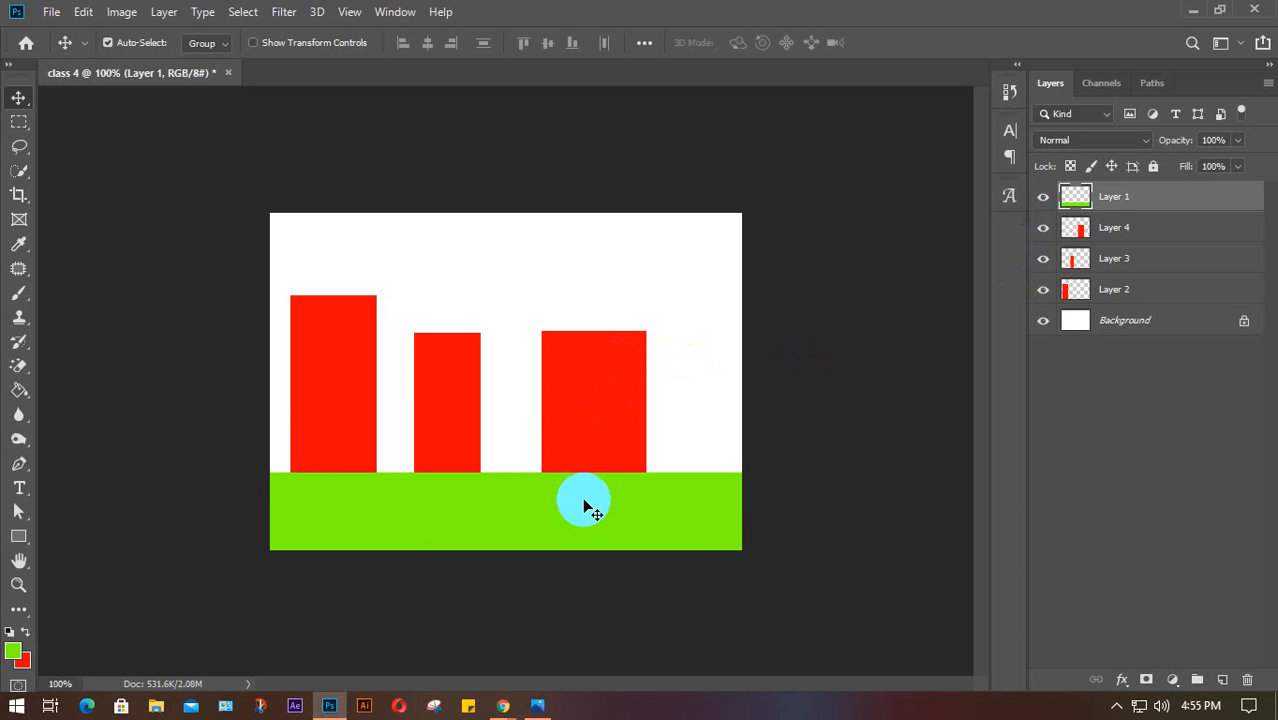
{"action": "left_click", "coordinate": [1139, 231]}
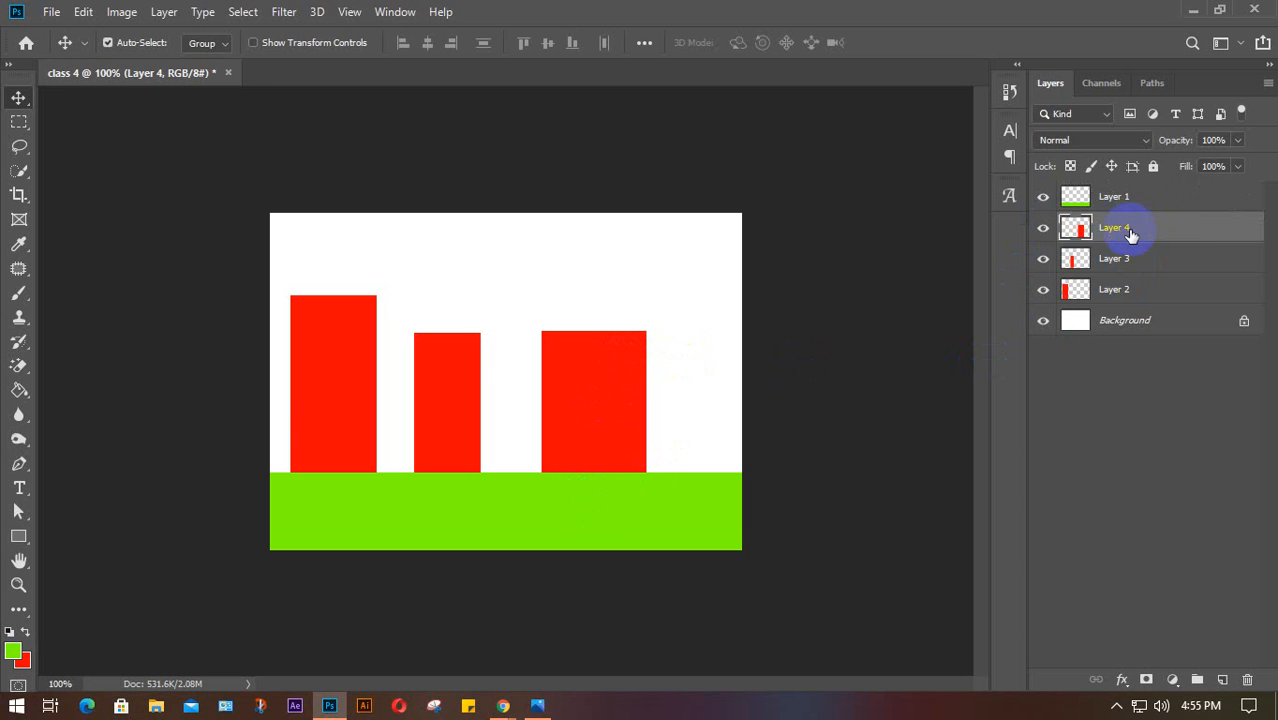
{"action": "left_click_drag", "start_coordinate": [1177, 229], "coordinate": [1158, 192]}
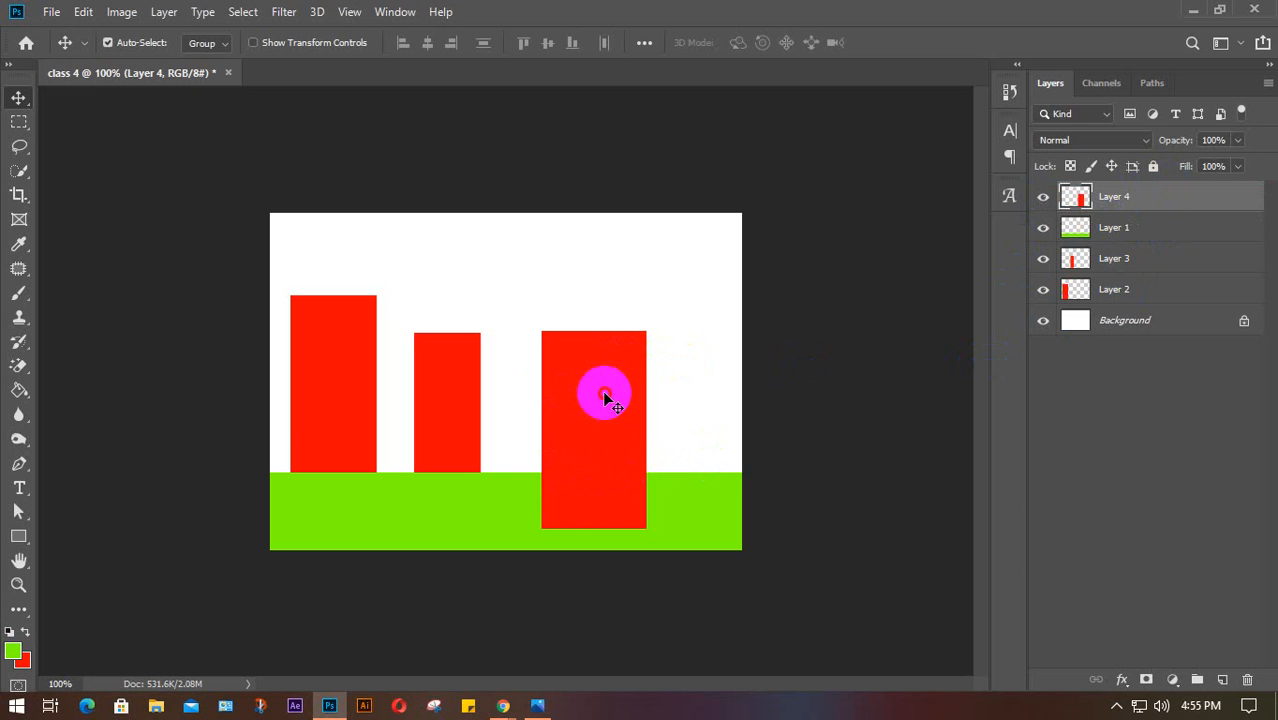
{"action": "left_click_drag", "start_coordinate": [602, 393], "coordinate": [697, 425]}
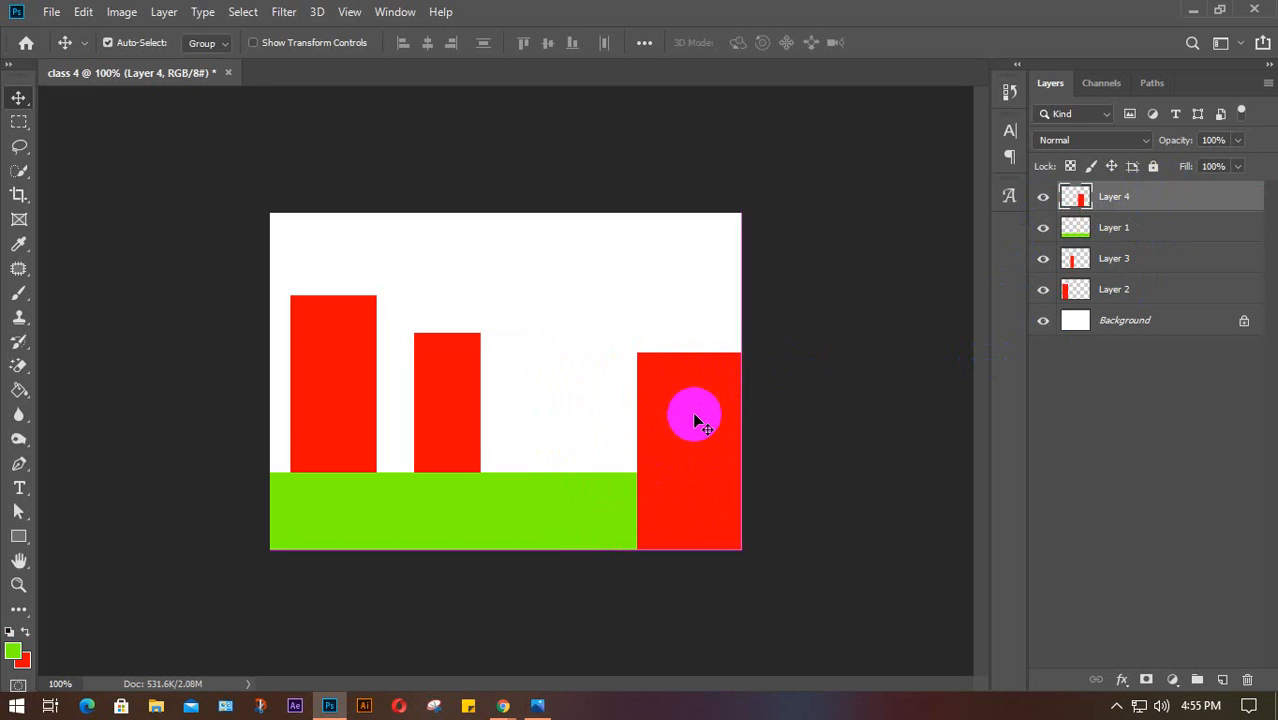
Move Layer 1 and Layer 3 down so Layer 3 sits just above Background
{"action": "left_click", "coordinate": [1138, 229]}
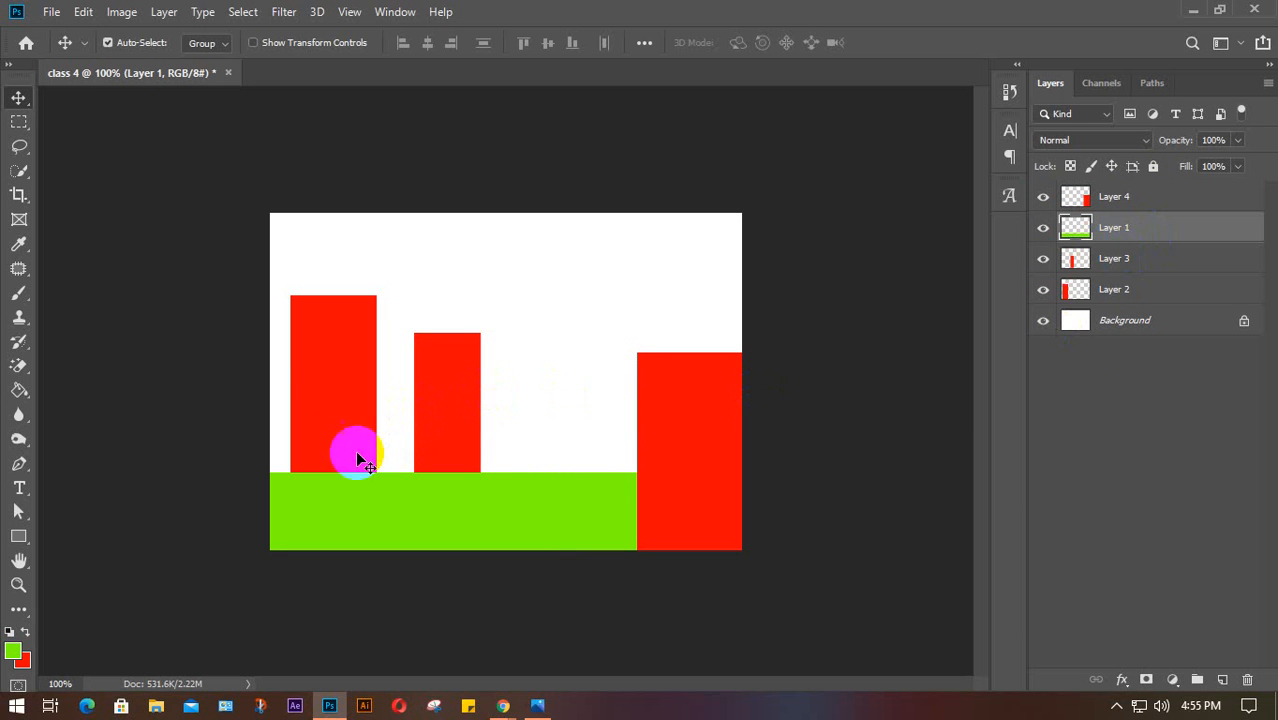
{"action": "left_click", "coordinate": [332, 366]}
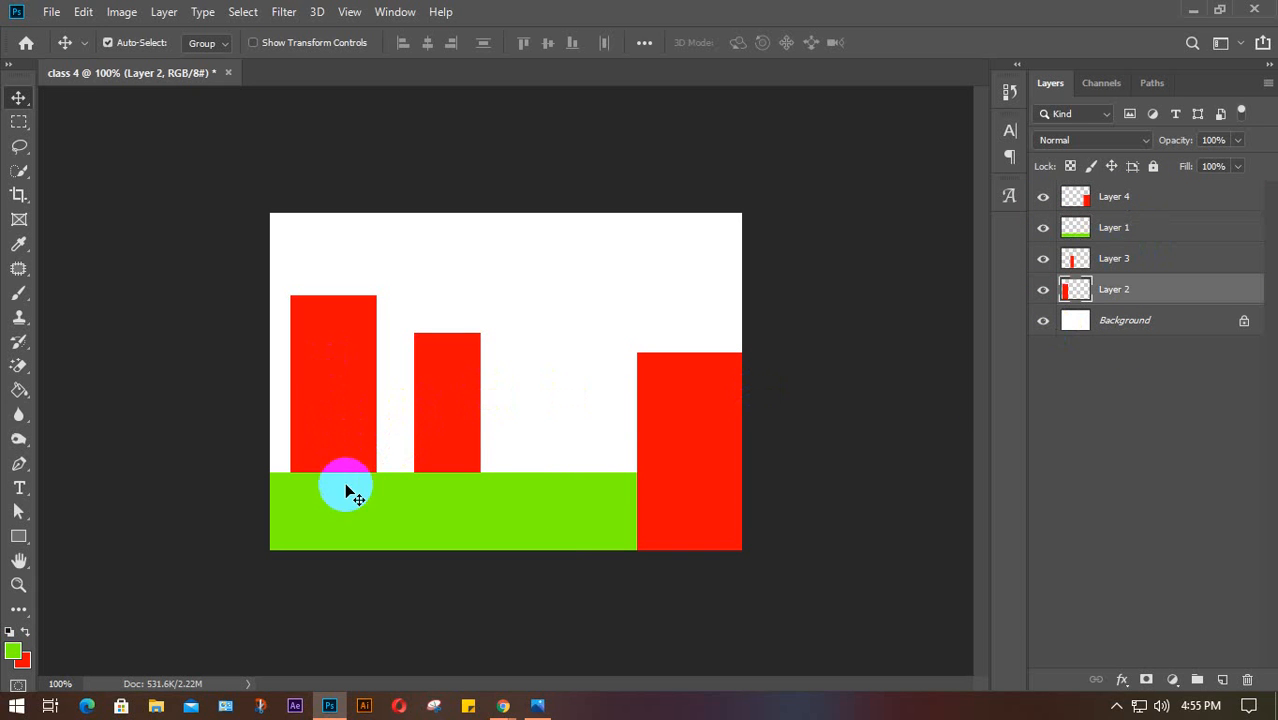
{"action": "left_click", "coordinate": [1141, 229]}
{"action": "left_click_drag", "start_coordinate": [1141, 228], "coordinate": [1133, 307]}
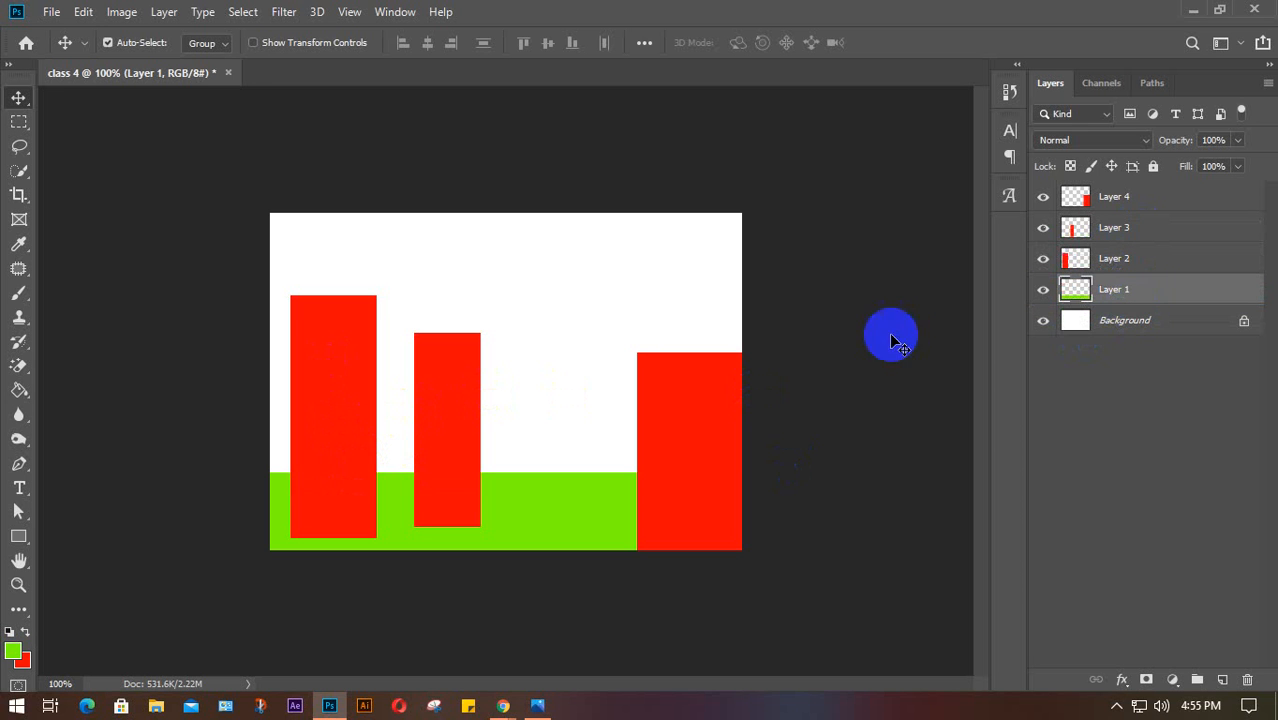
{"action": "left_click", "coordinate": [1143, 232]}
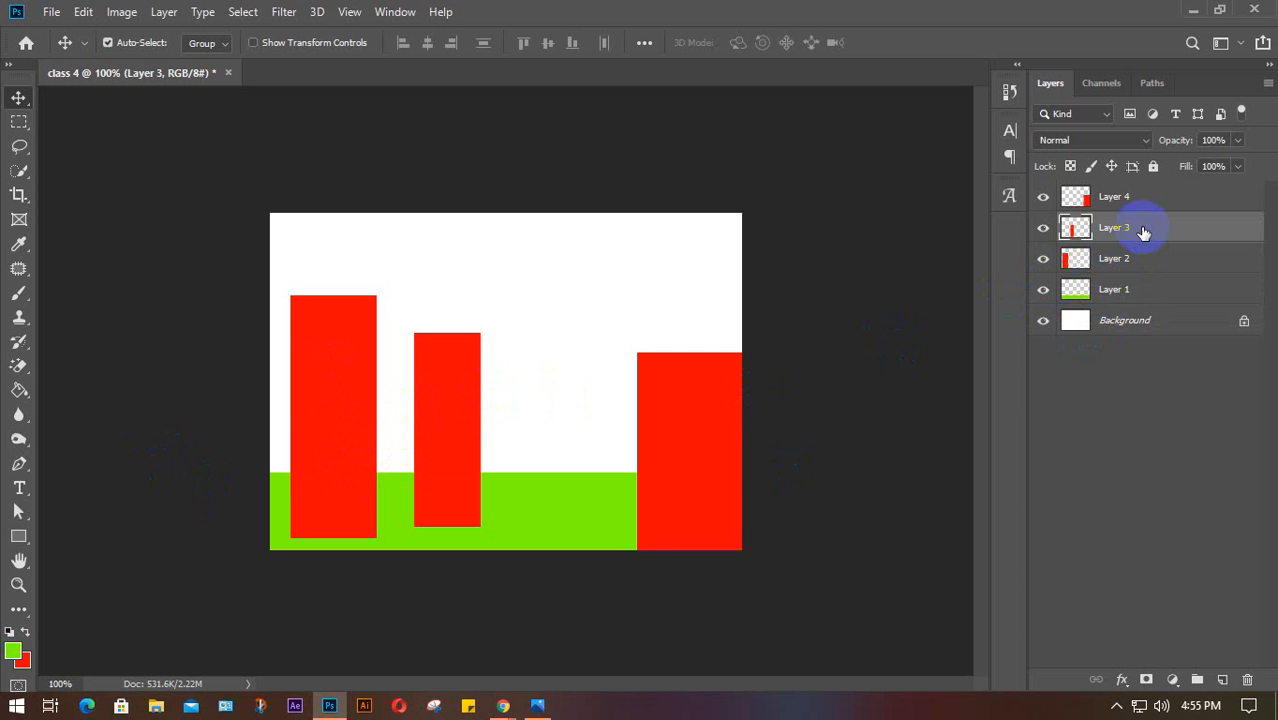
{"action": "left_click_drag", "start_coordinate": [1141, 228], "coordinate": [1141, 314]}
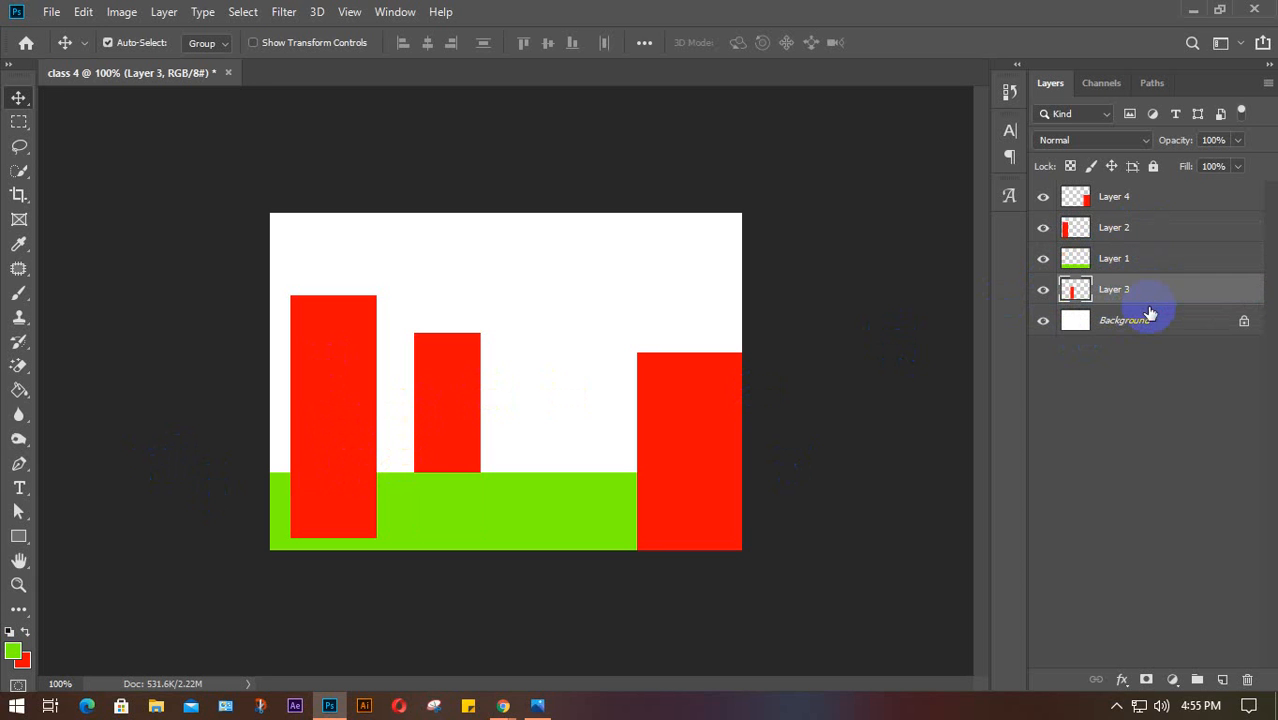
{"action": "mouse_move", "coordinate": [328, 442]}
{"action": "left_mouse_down"}
{"action": "mouse_move", "coordinate": [318, 453]}
{"action": "mouse_move", "coordinate": [329, 451]}
{"action": "left_mouse_up"}
{"action": "left_click_drag", "start_coordinate": [456, 428], "coordinate": [471, 334]}
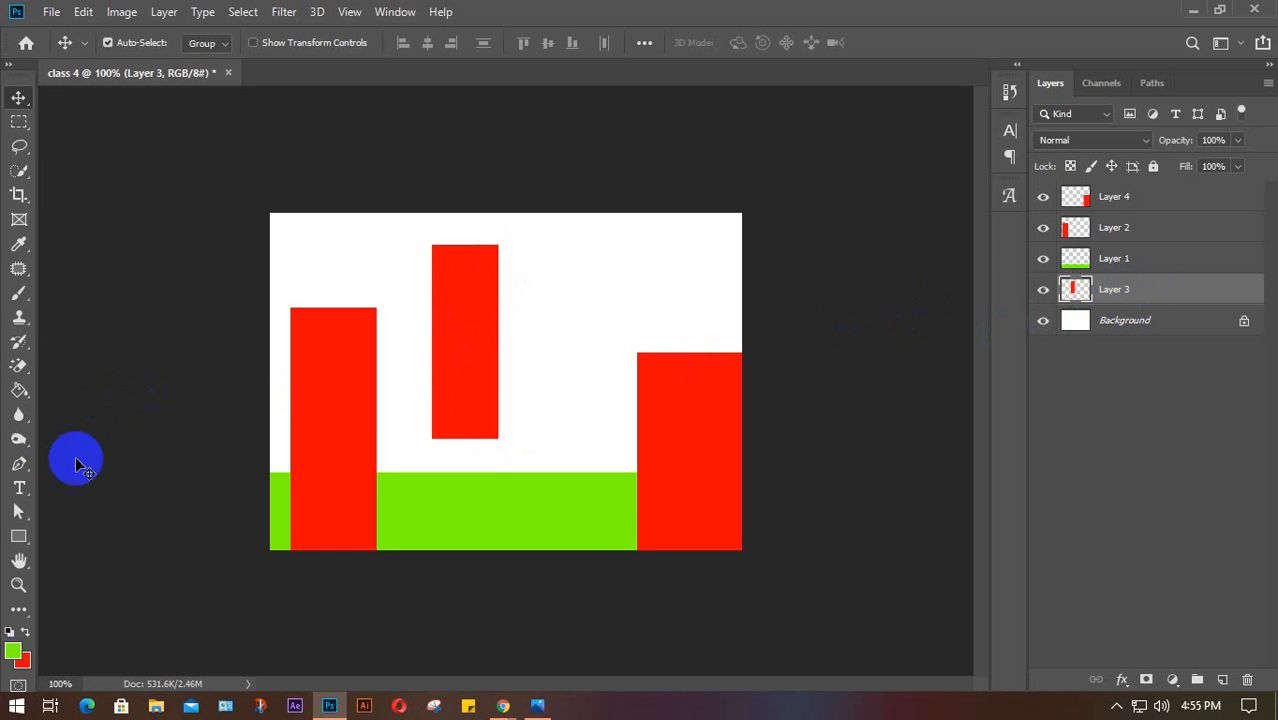
Fill a tall green bar right of the middle red bar on Layer 3, then nudge both bars
{"action": "left_click", "coordinate": [19, 121]}
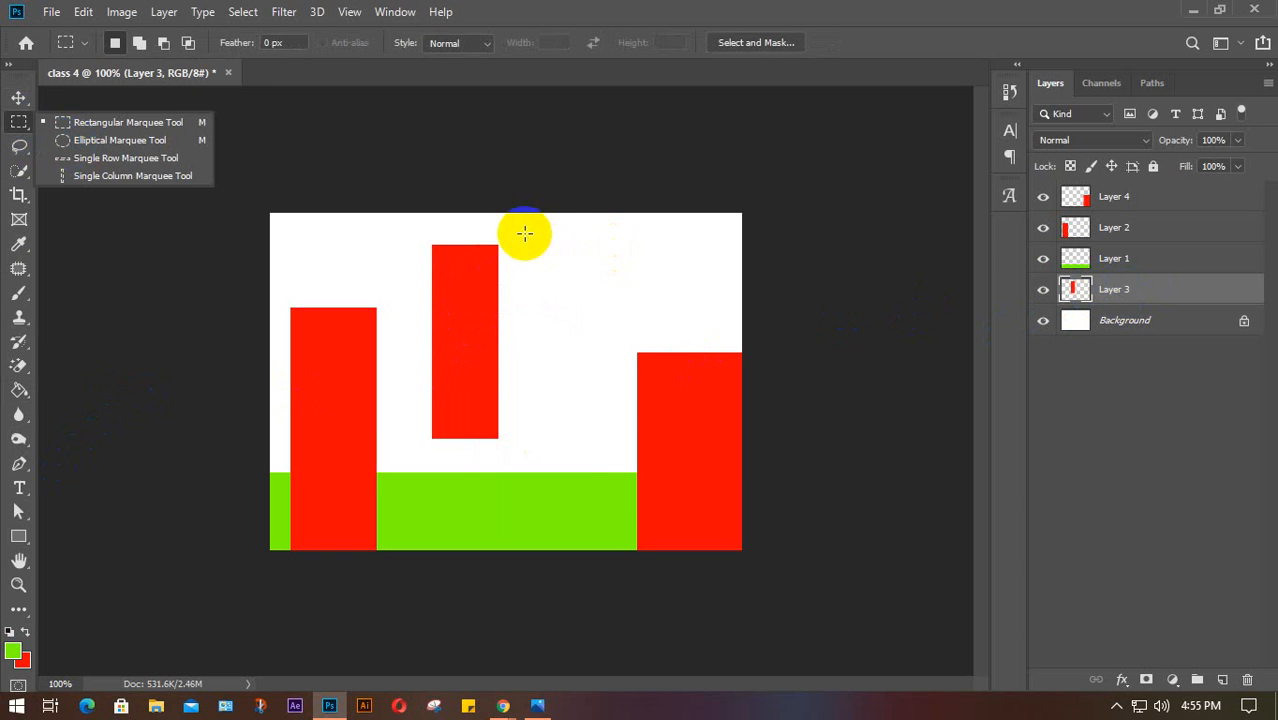
{"action": "left_click_drag", "start_coordinate": [516, 230], "coordinate": [579, 447]}
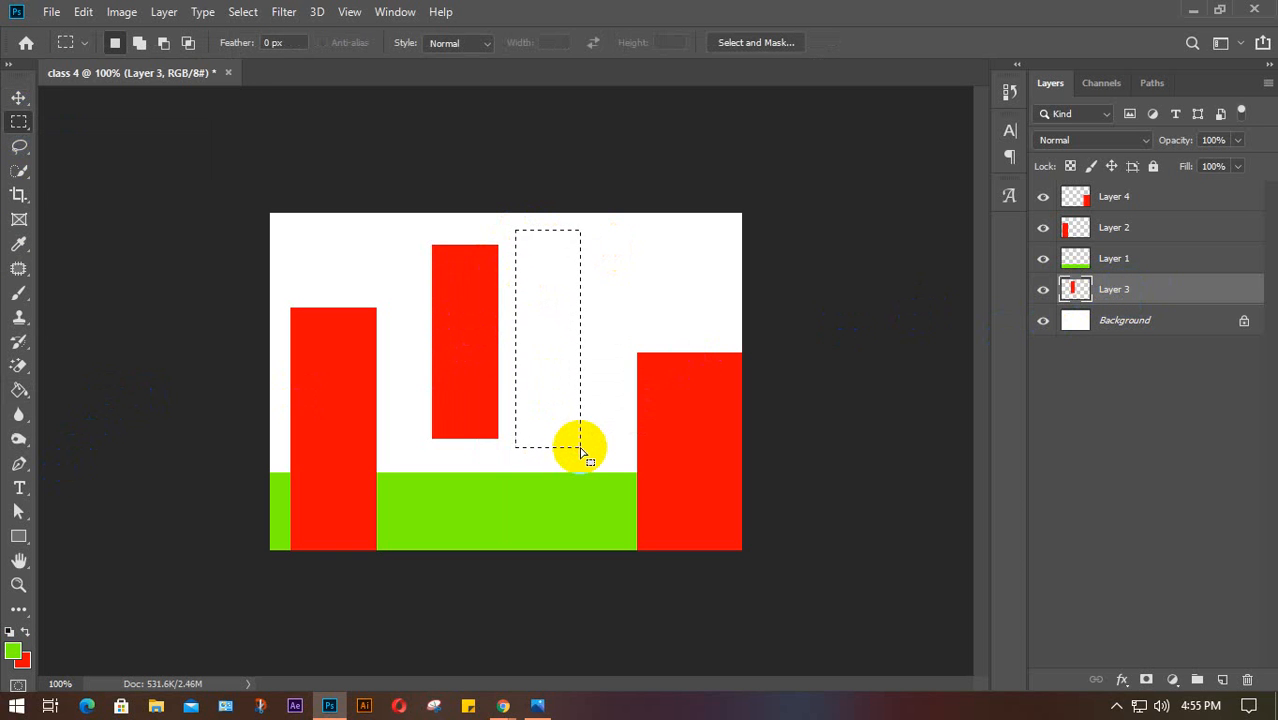
{"action": "key", "text": "alt+BackSpace"}
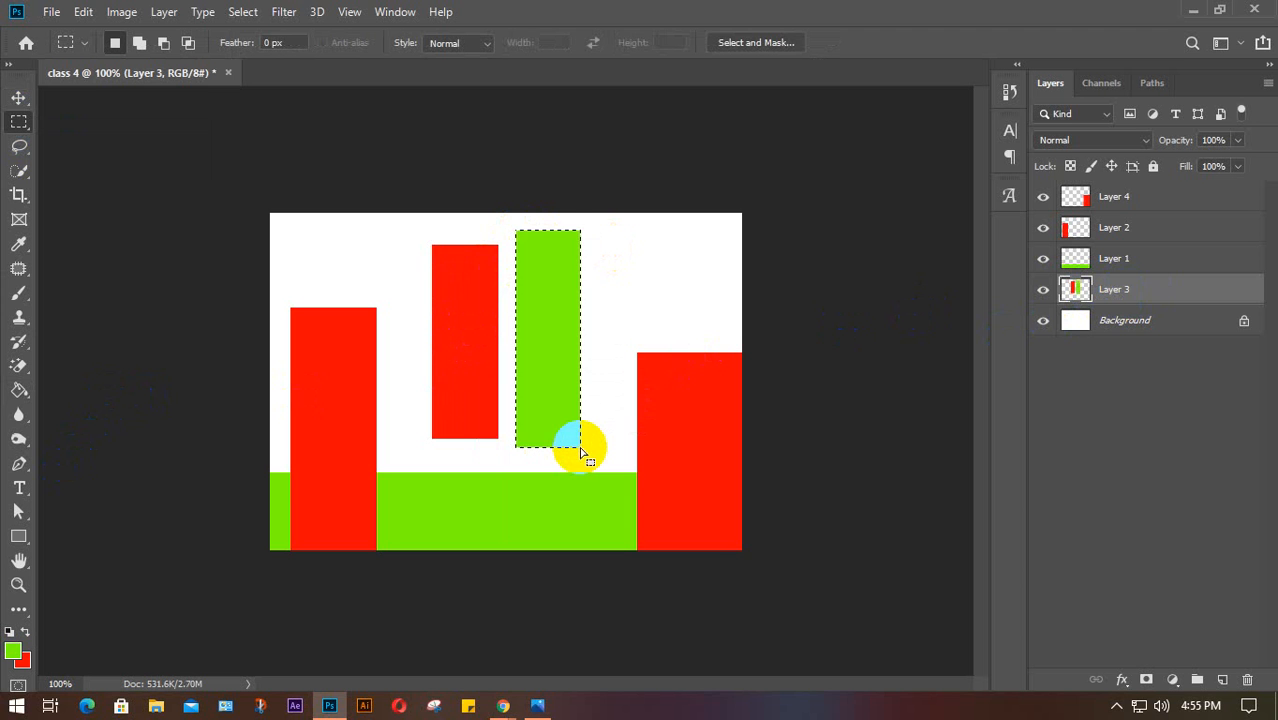
{"action": "left_click", "coordinate": [580, 447]}
{"action": "key", "text": "v"}
{"action": "left_click_drag", "start_coordinate": [571, 434], "coordinate": [558, 380]}
Toggle Layer 3's visibility several times to check its red and green bars
{"action": "left_click", "coordinate": [1041, 292]}
{"action": "left_click", "coordinate": [1042, 291]}
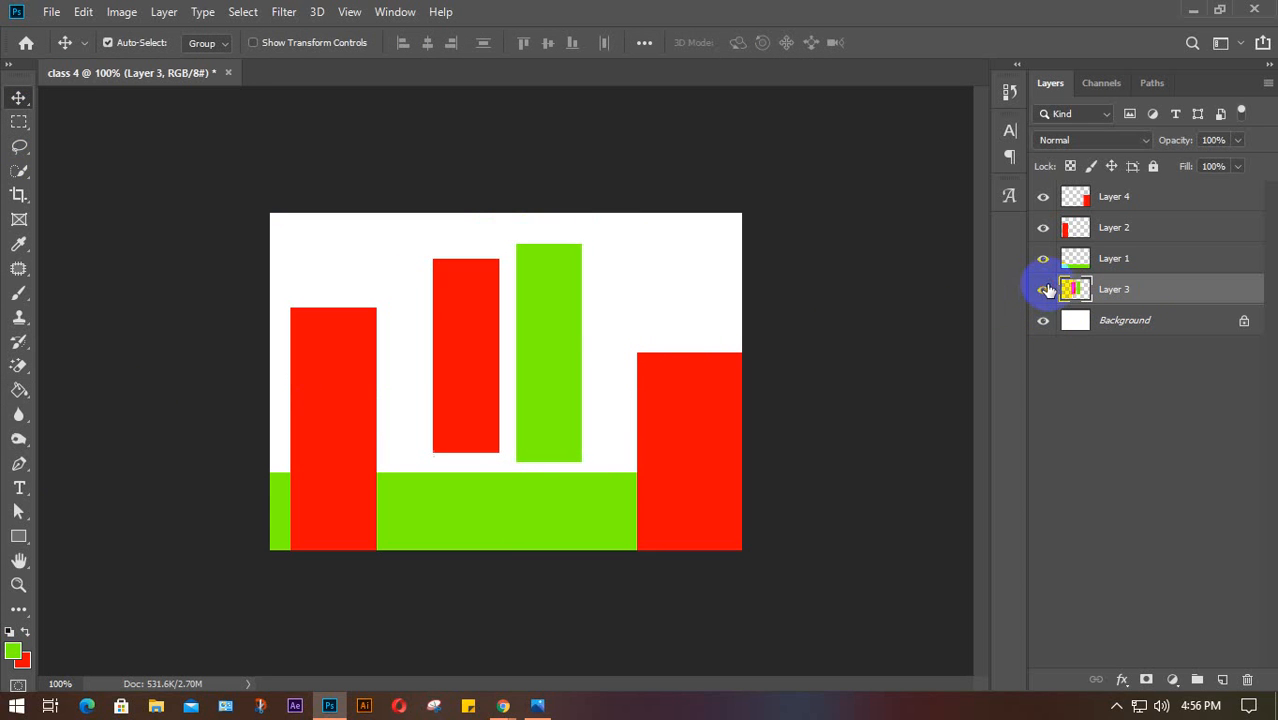
{"action": "left_click", "coordinate": [1043, 291]}
{"action": "left_click", "coordinate": [1044, 290]}
{"action": "left_click", "coordinate": [1044, 290]}
{"action": "left_click", "coordinate": [1044, 290]}
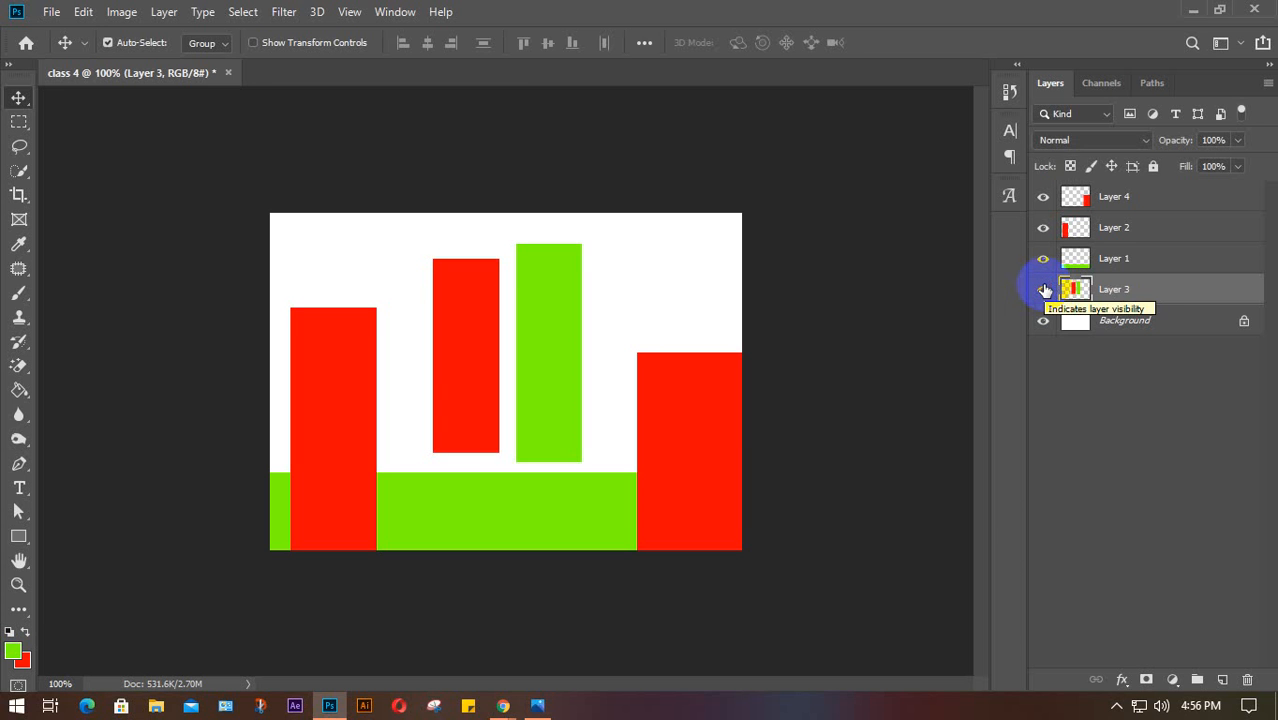
{"action": "left_click", "coordinate": [1044, 290]}
{"action": "left_click", "coordinate": [1044, 290]}
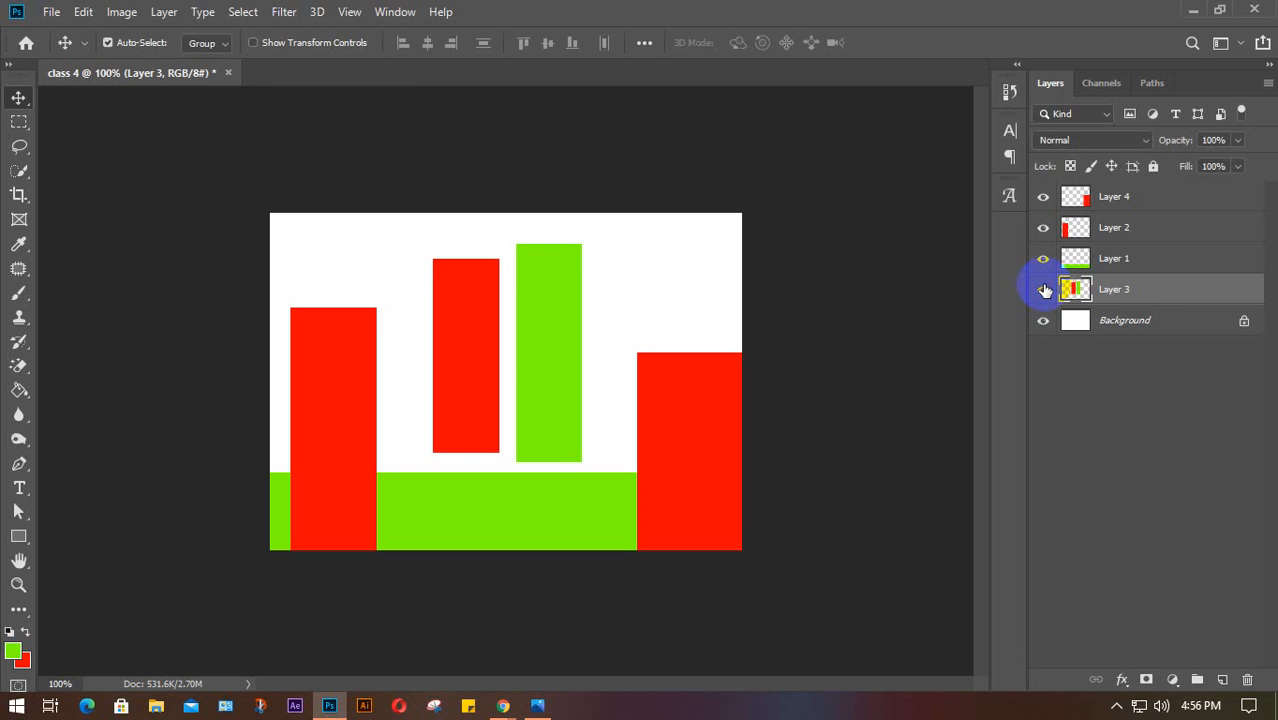
{"action": "left_click", "coordinate": [1146, 203]}
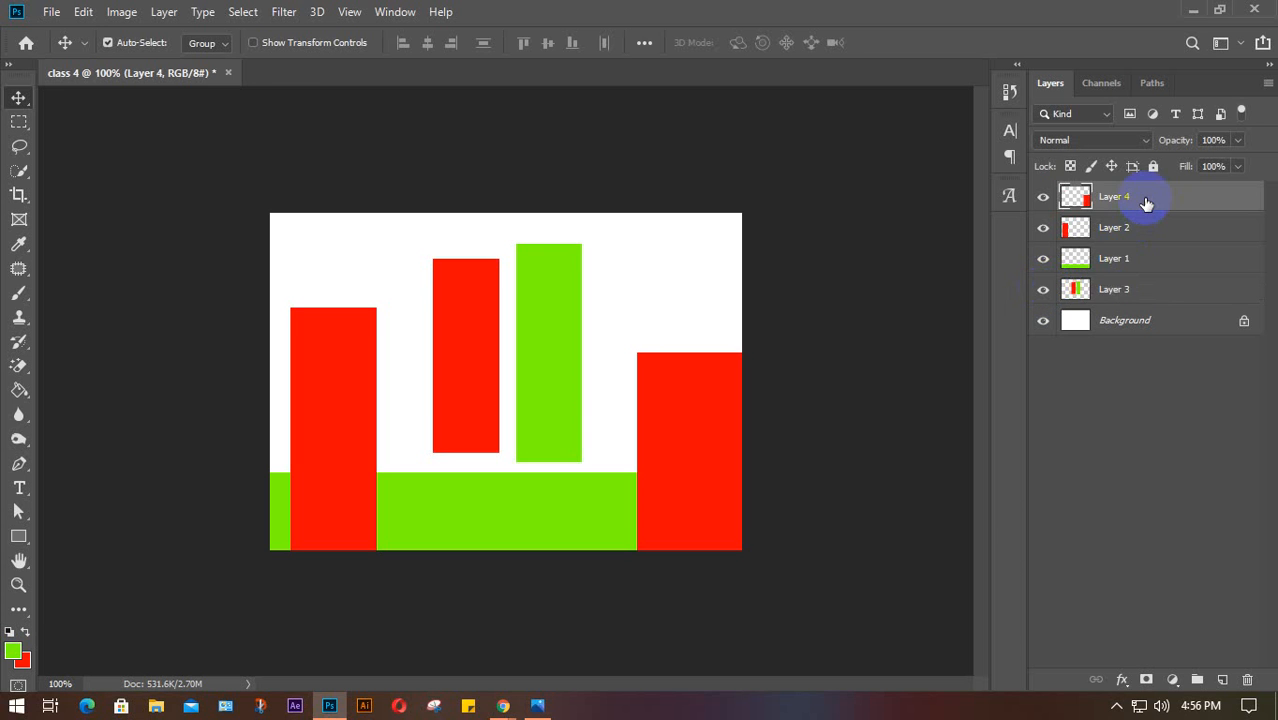
Delete Layers 4, 2 and 1, then copy Layer 3's red bar onto a new layer
{"action": "key", "text": "Delete"}
{"action": "key", "text": "Delete"}
{"action": "key", "text": "Delete"}
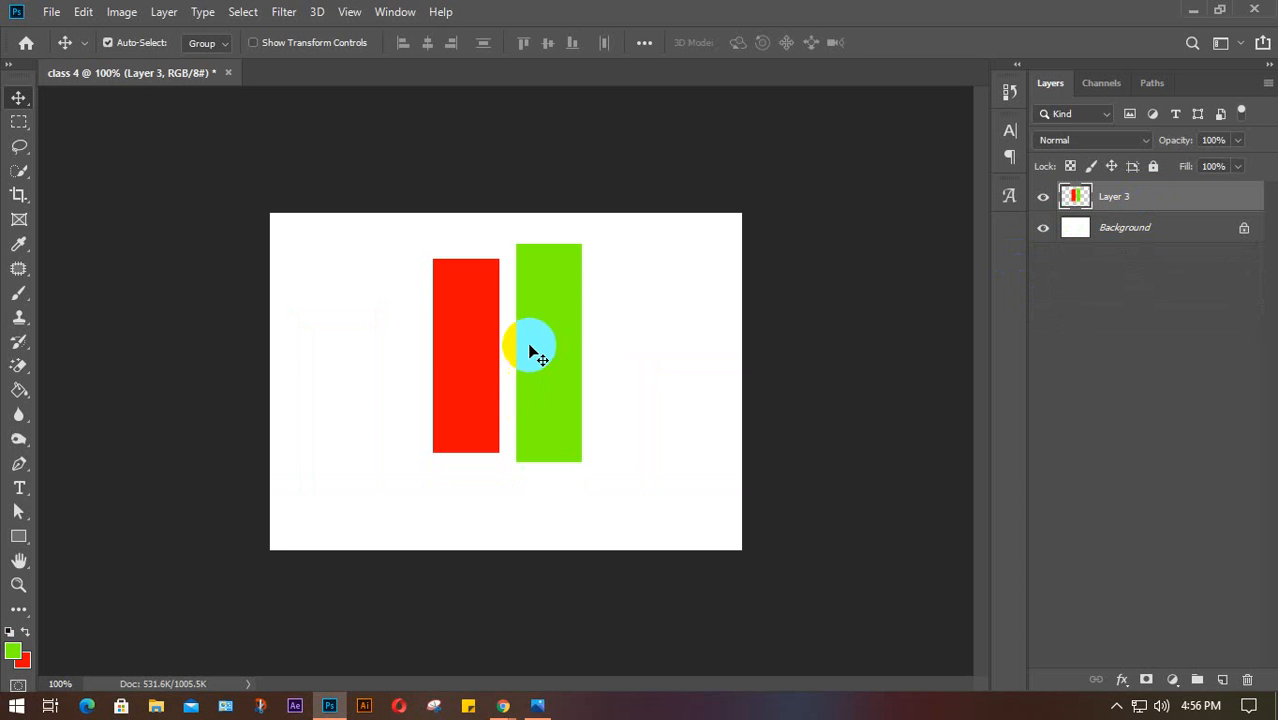
{"action": "mouse_move", "coordinate": [531, 349]}
{"action": "left_mouse_down"}
{"action": "mouse_move", "coordinate": [551, 377]}
{"action": "mouse_move", "coordinate": [516, 374]}
{"action": "mouse_move", "coordinate": [542, 354]}
{"action": "mouse_move", "coordinate": [551, 362]}
{"action": "left_mouse_up"}
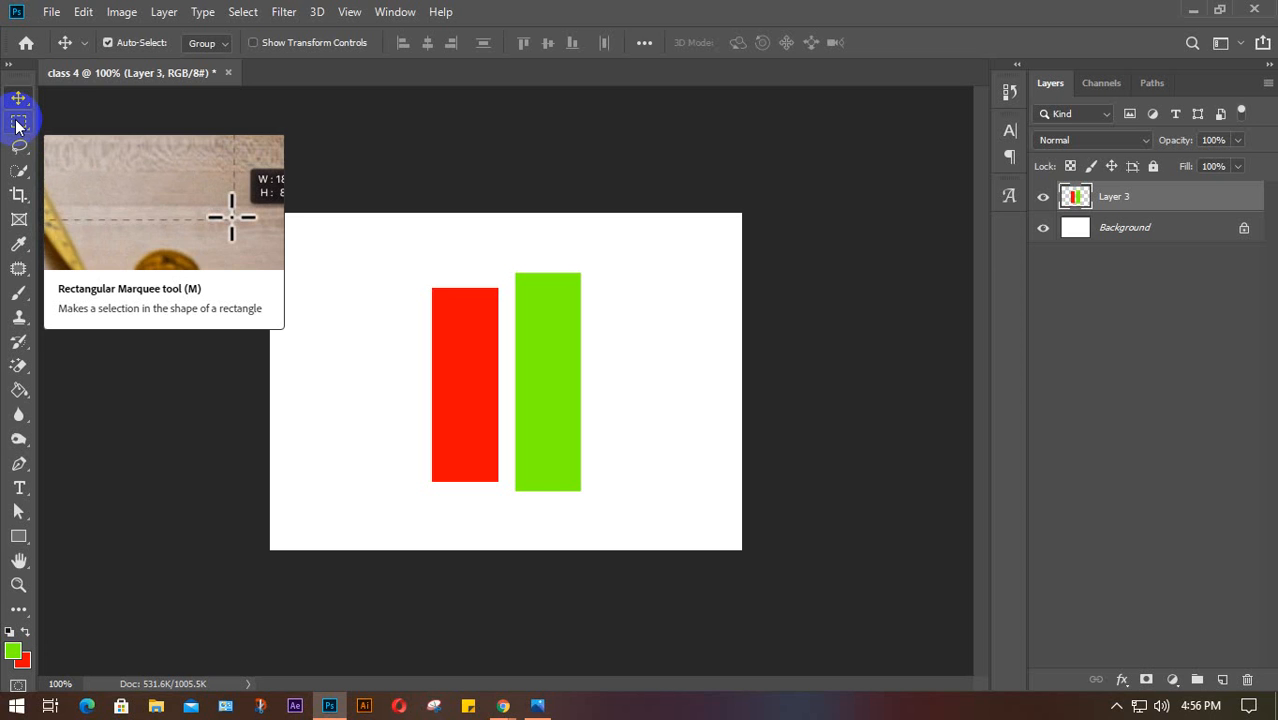
{"action": "left_click", "coordinate": [16, 124]}
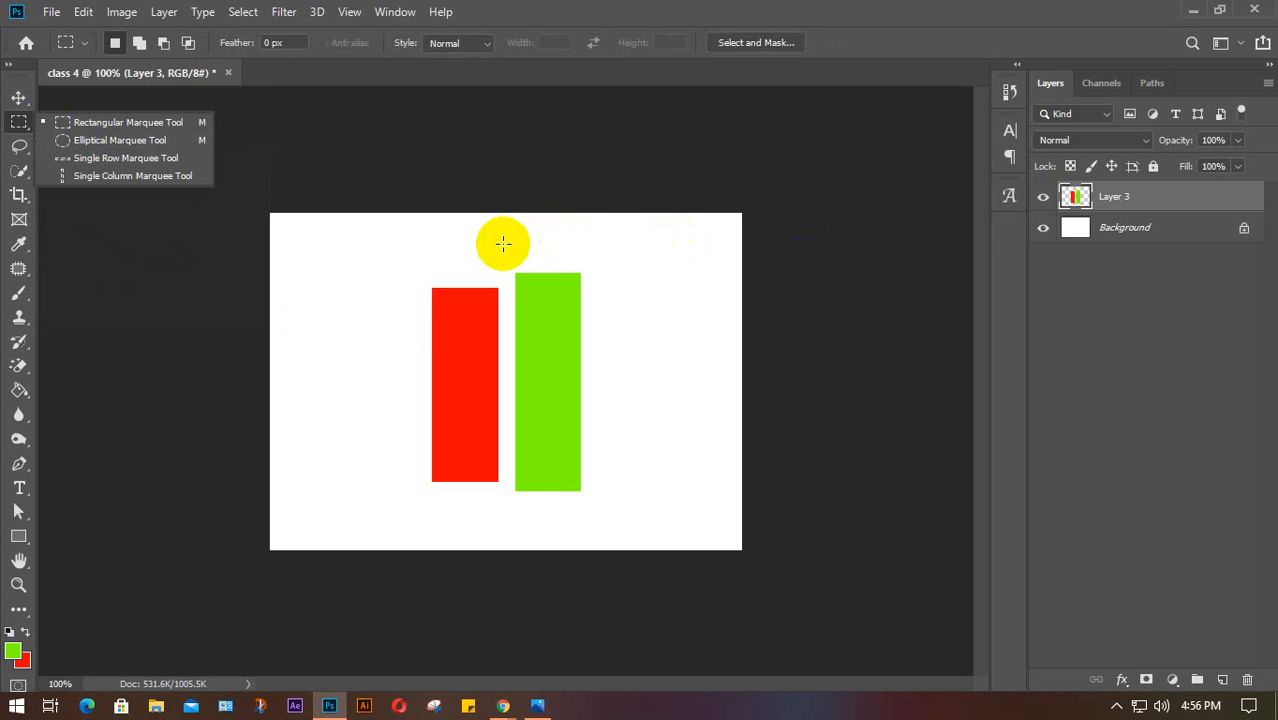
{"action": "left_click_drag", "start_coordinate": [403, 228], "coordinate": [508, 503]}
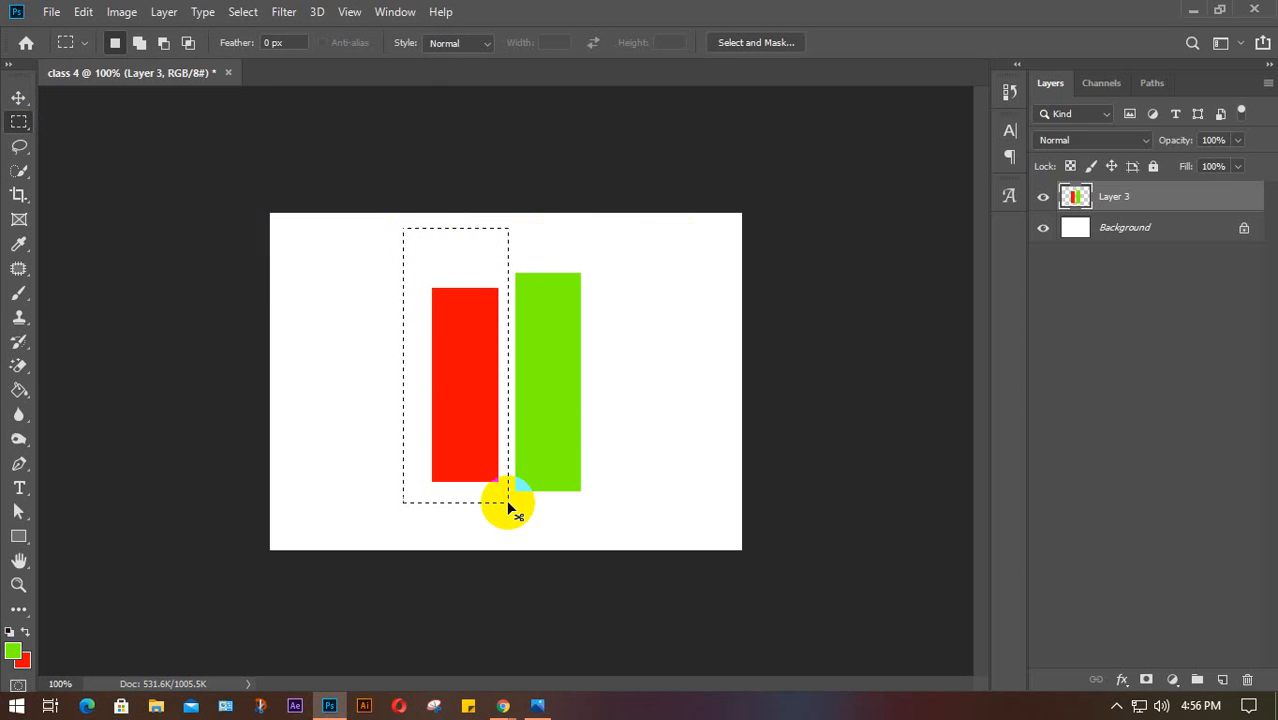
{"action": "key", "text": "ctrl+j"}
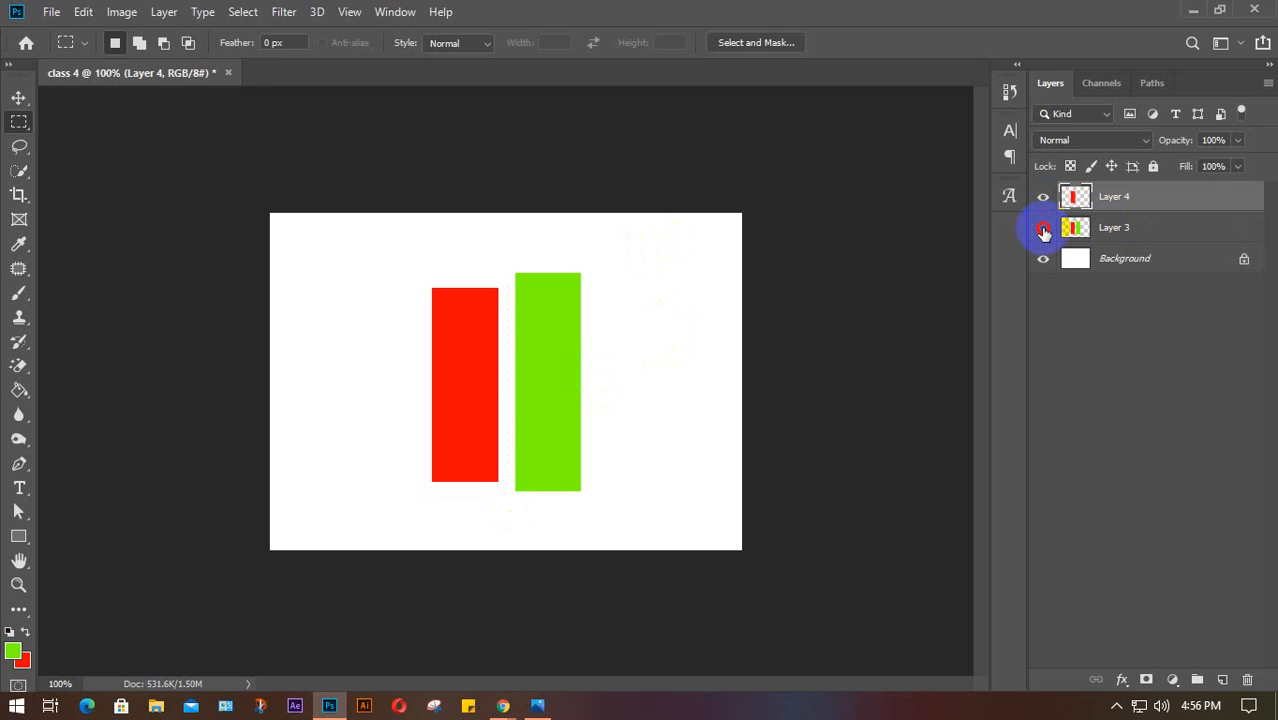
Compare Layer 3 and Layer 4 by toggling visibility, then delete the copied red-bar Layer 4
{"action": "left_click", "coordinate": [1043, 227]}
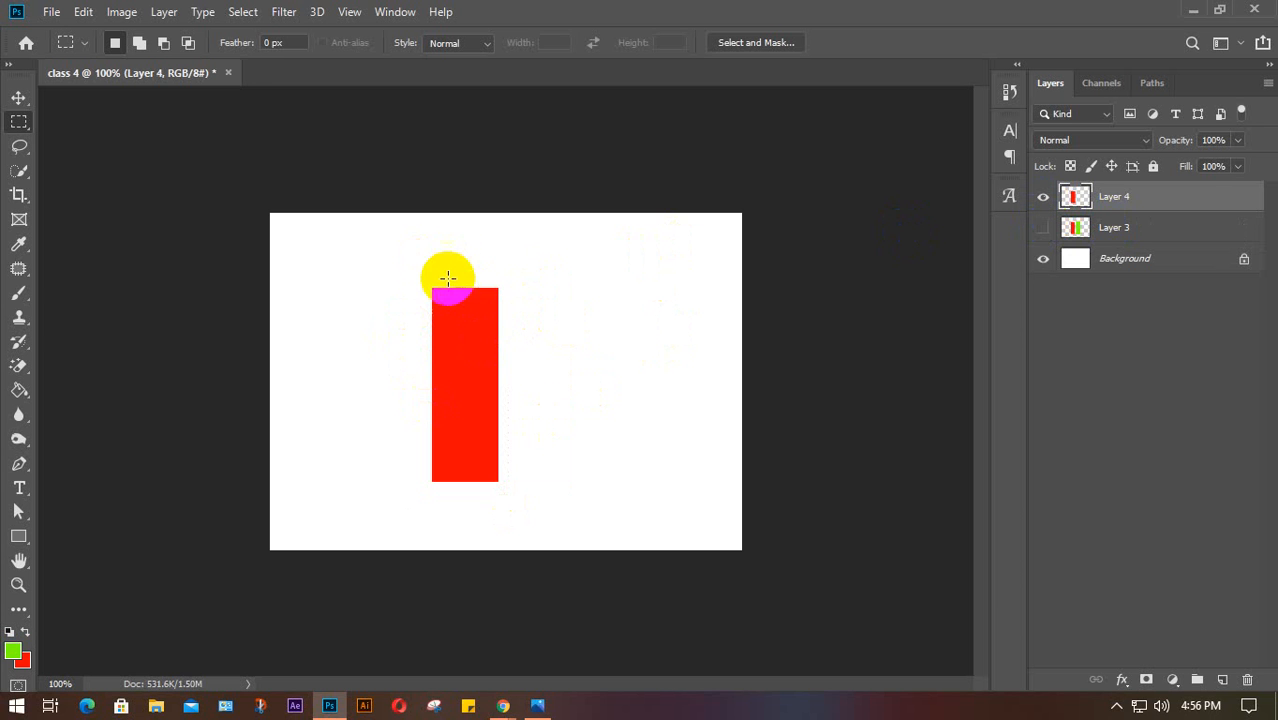
{"action": "left_click", "coordinate": [1043, 197]}
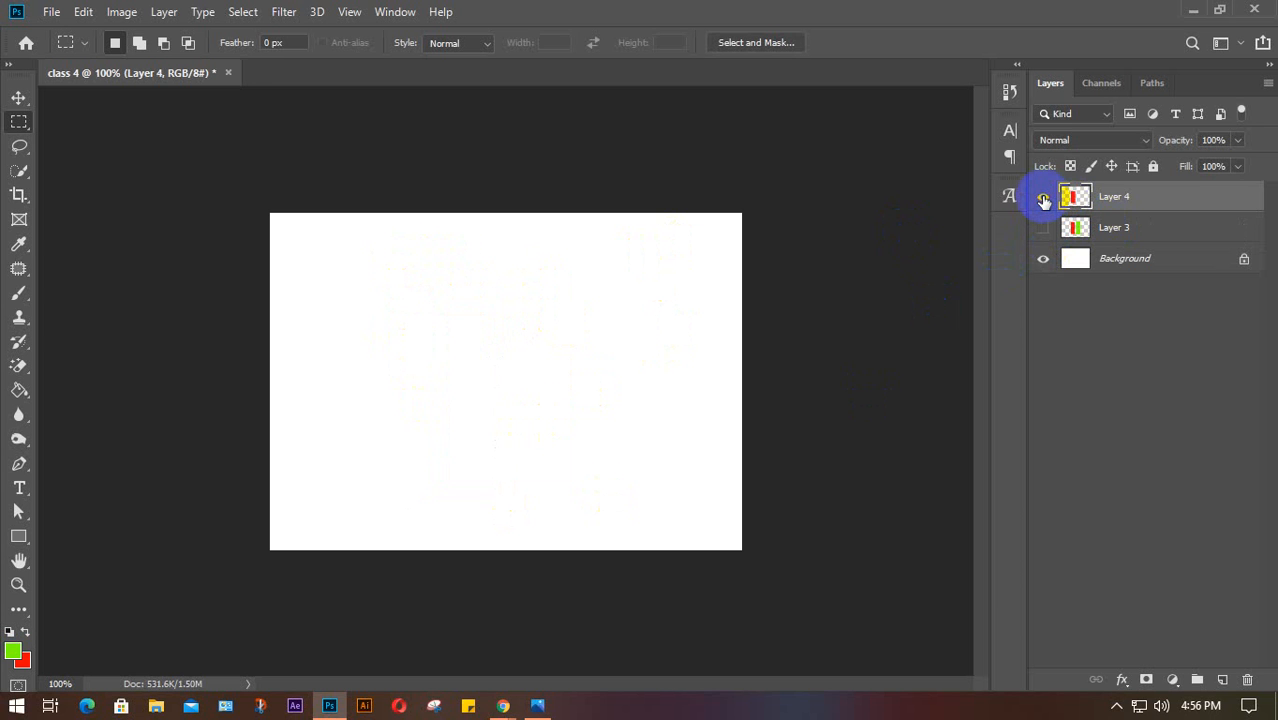
{"action": "left_click", "coordinate": [1043, 198]}
{"action": "left_click", "coordinate": [1044, 200]}
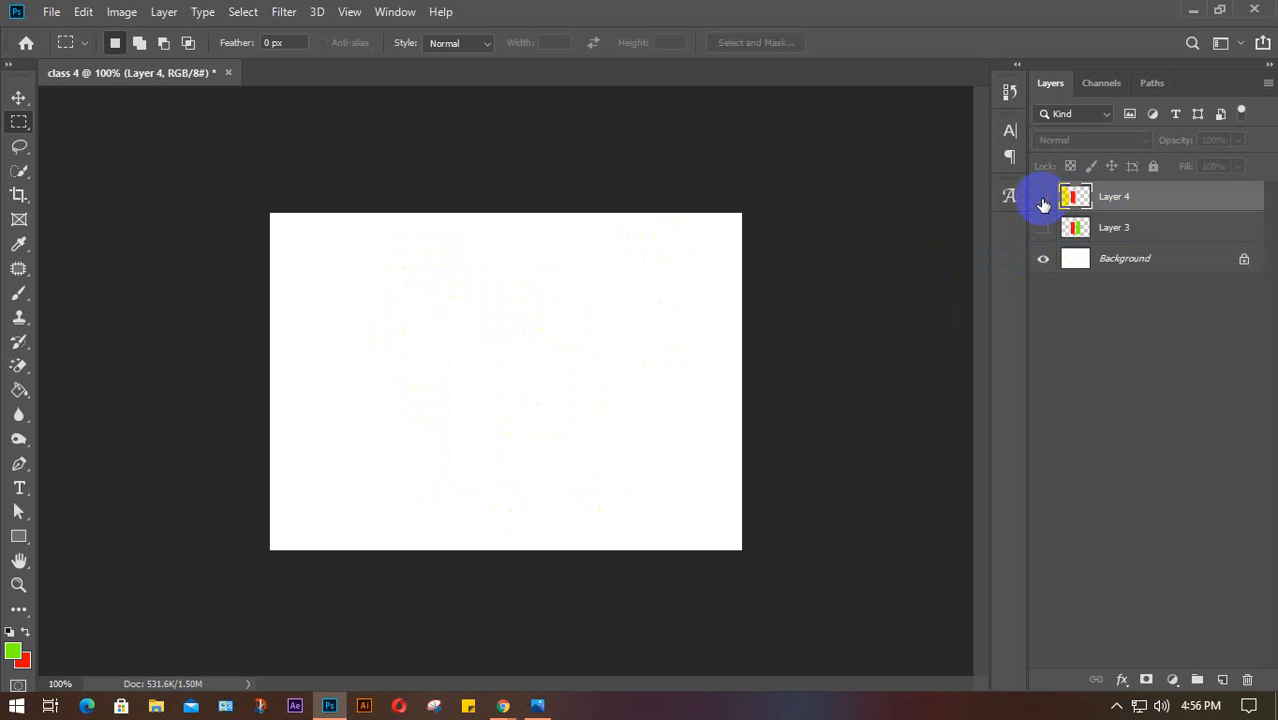
{"action": "left_click", "coordinate": [1043, 197]}
{"action": "left_click", "coordinate": [1043, 197]}
{"action": "left_click", "coordinate": [1043, 197]}
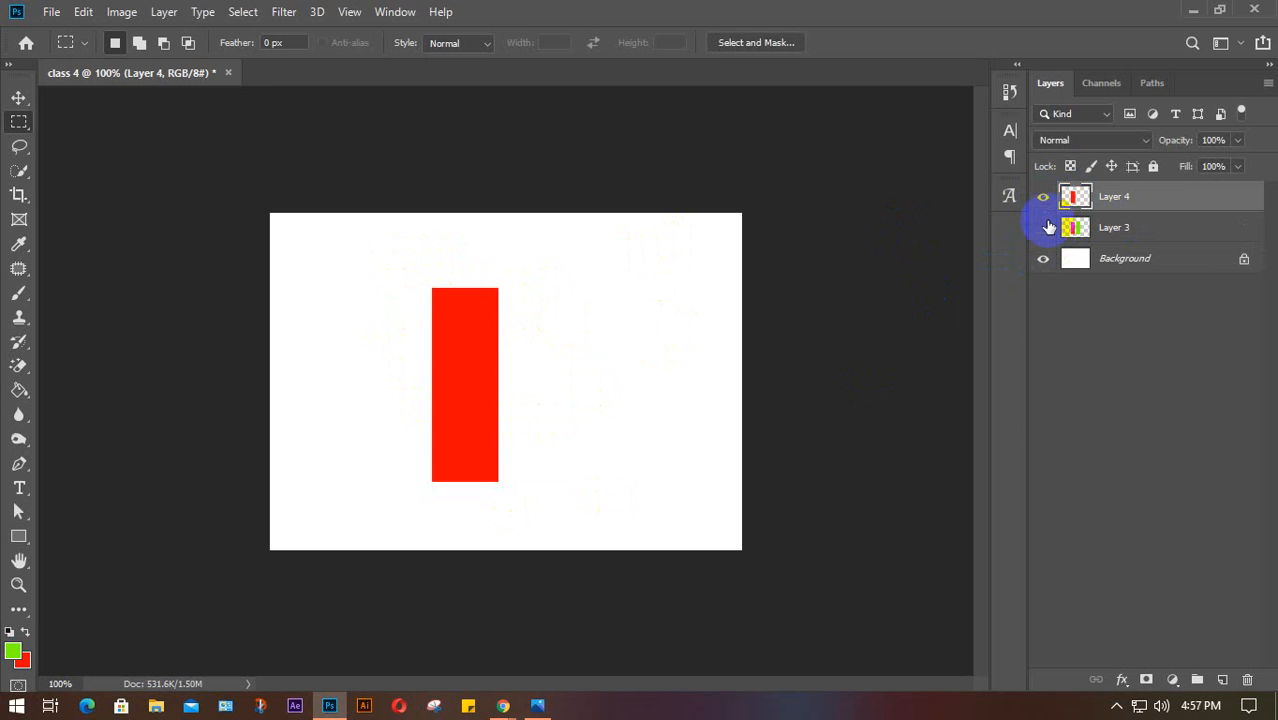
{"action": "left_click", "coordinate": [1043, 197]}
{"action": "left_click", "coordinate": [1043, 228]}
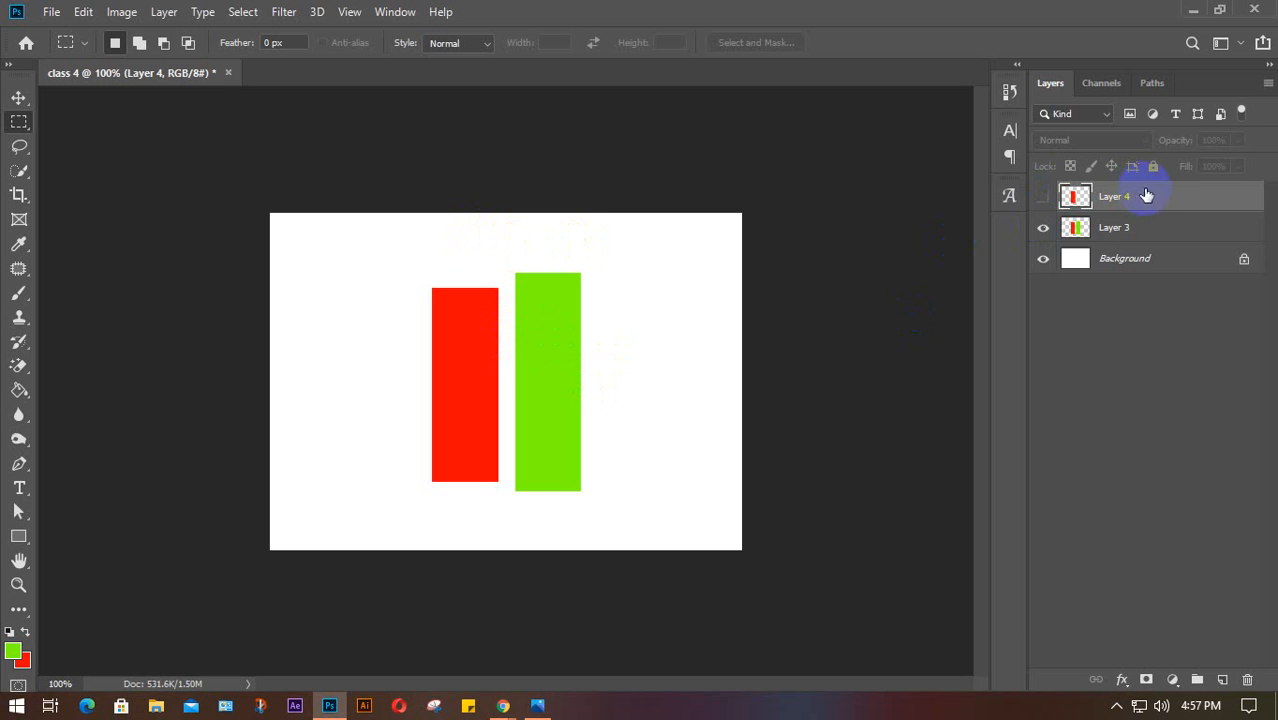
{"action": "key", "text": "Delete"}
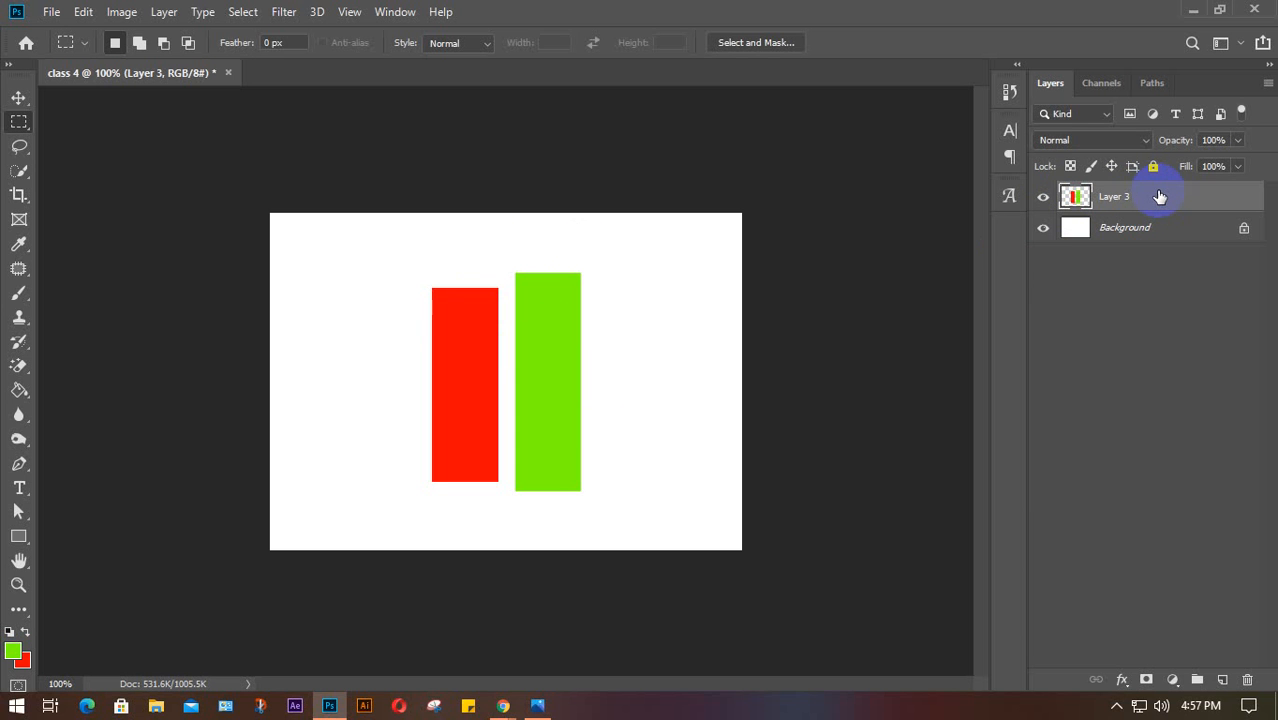
Duplicate Layer 3 as Layer 3 copy and compare both layers' visibility
{"action": "key", "text": "ctrl+j"}
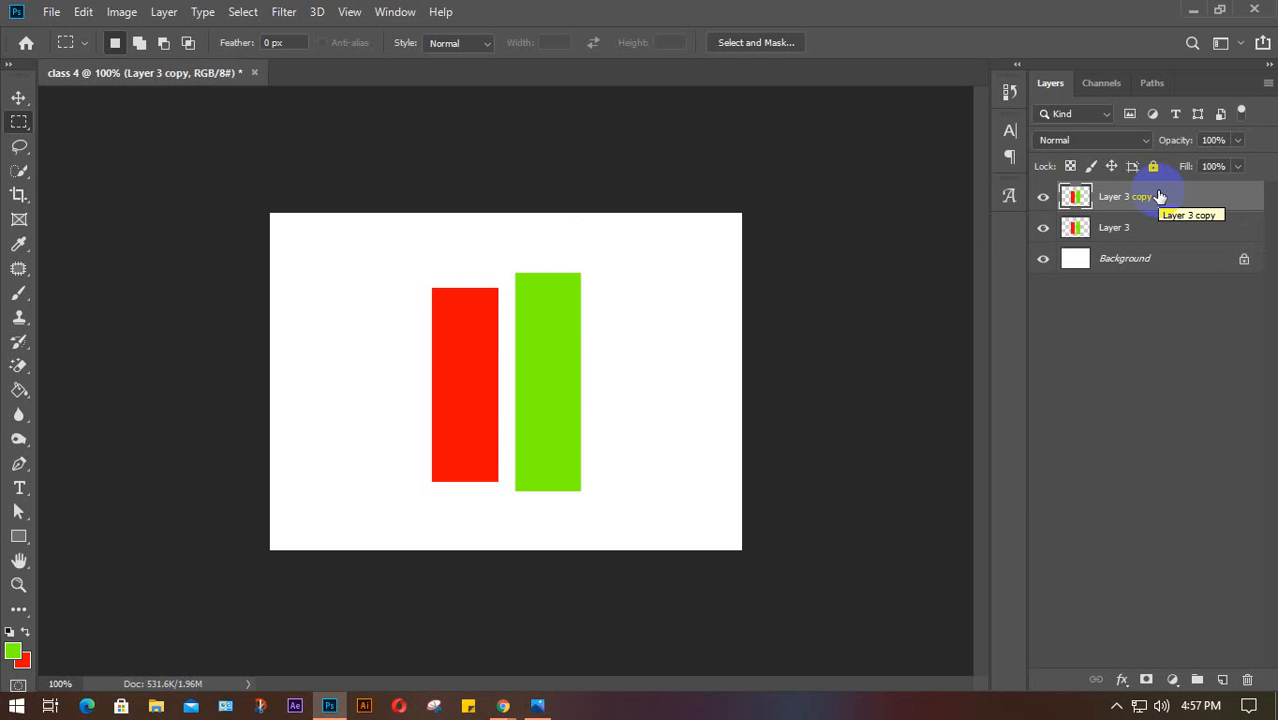
{"action": "left_click", "coordinate": [1043, 196]}
{"action": "left_click", "coordinate": [1043, 228]}
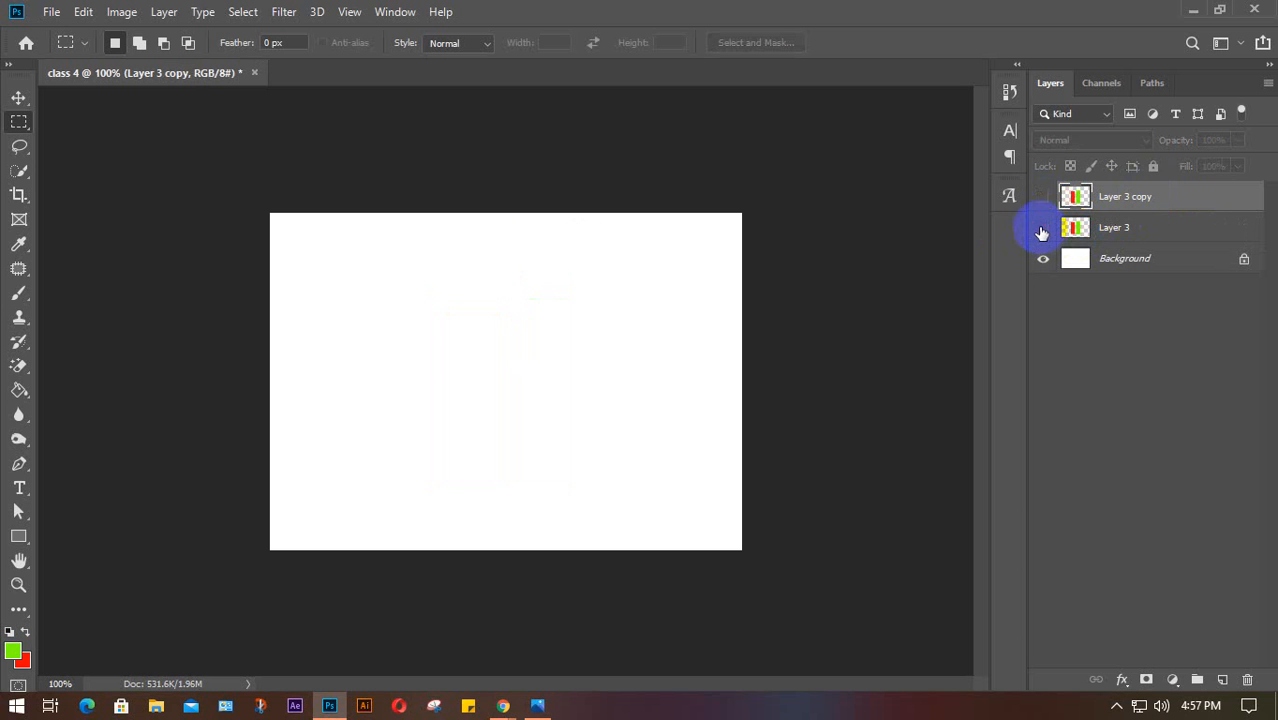
{"action": "left_click", "coordinate": [1043, 196]}
{"action": "left_click", "coordinate": [1043, 228]}
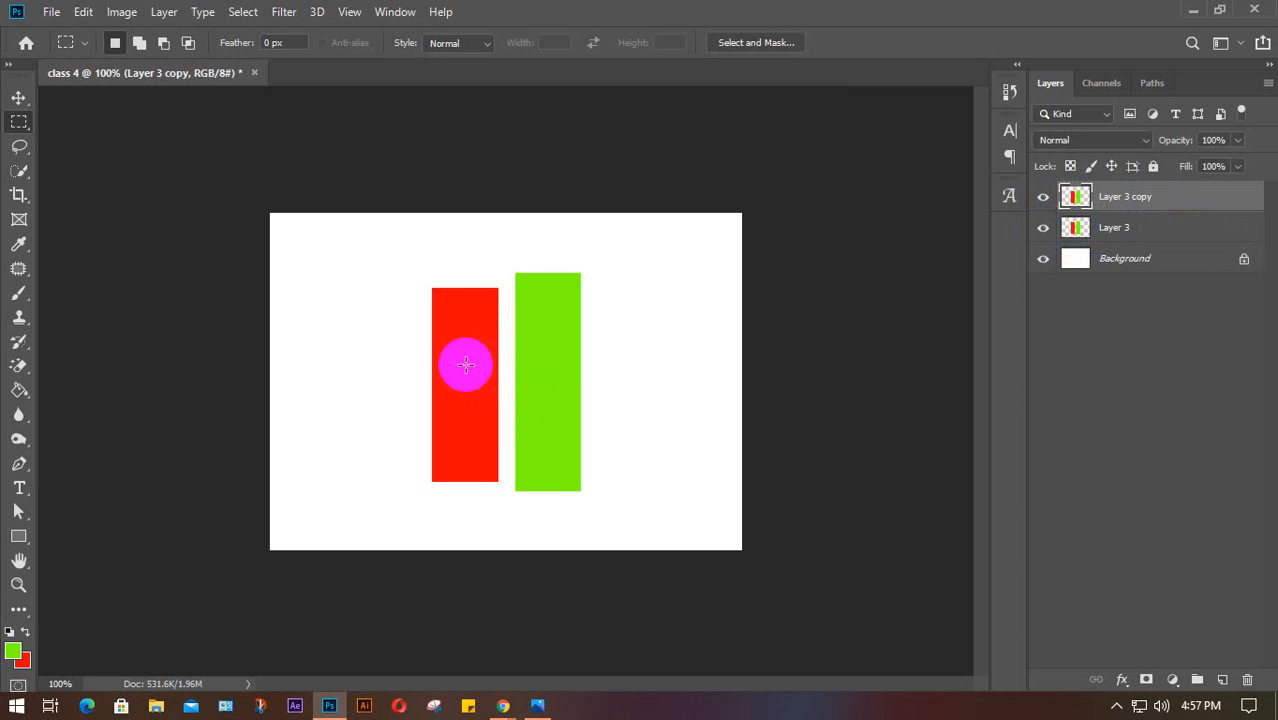
Erase the green bar from Layer 3, check the result, then undo the erase
{"action": "left_click_drag", "start_coordinate": [394, 249], "coordinate": [506, 502]}
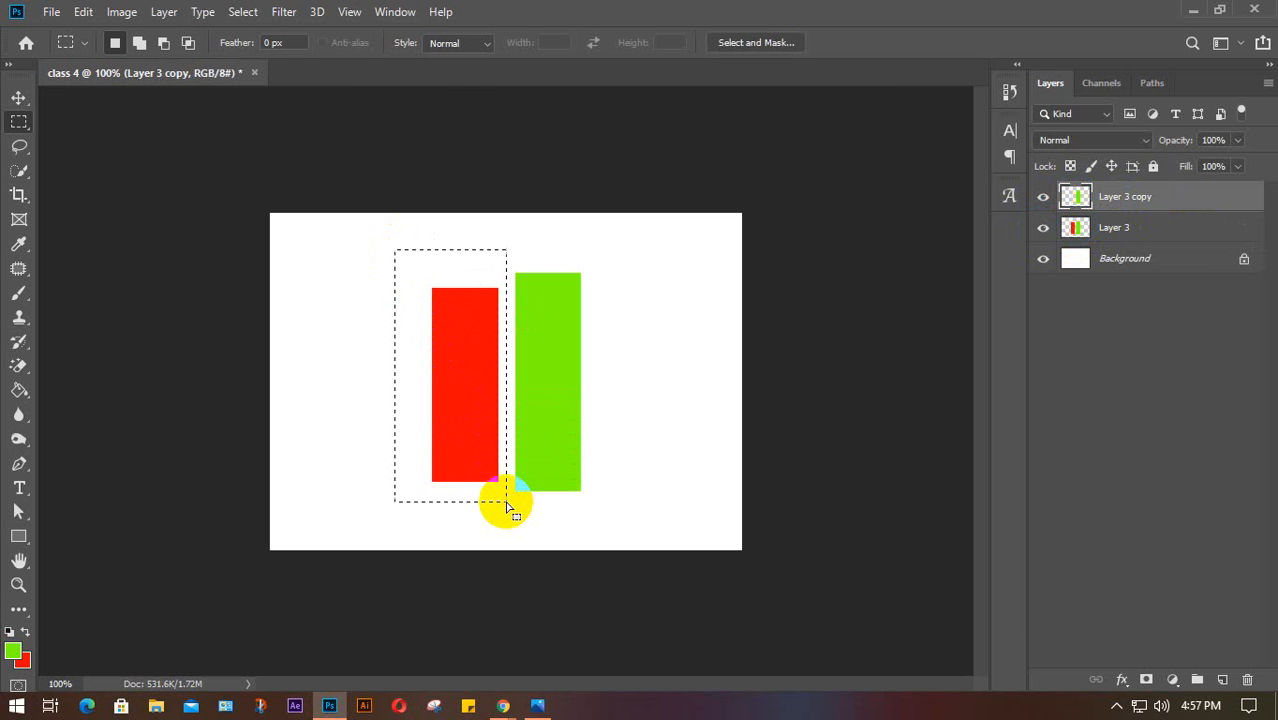
{"action": "left_click", "coordinate": [1212, 228]}
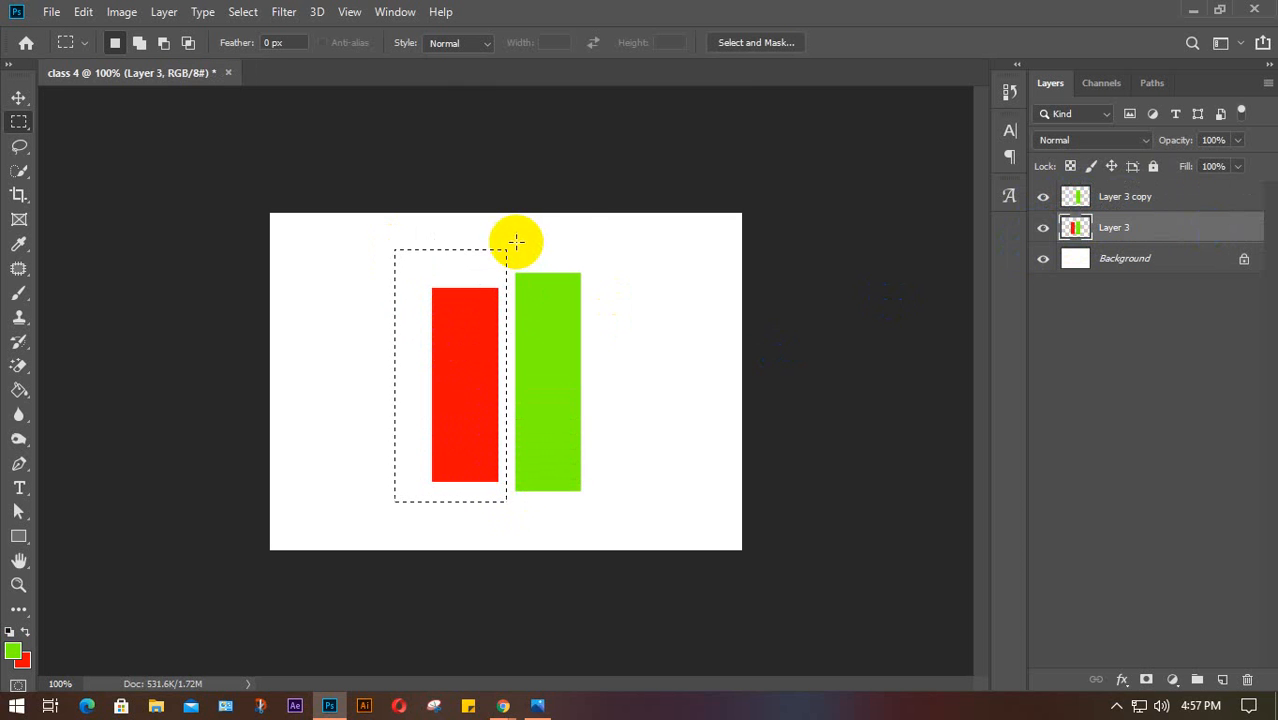
{"action": "left_click_drag", "start_coordinate": [513, 242], "coordinate": [614, 531]}
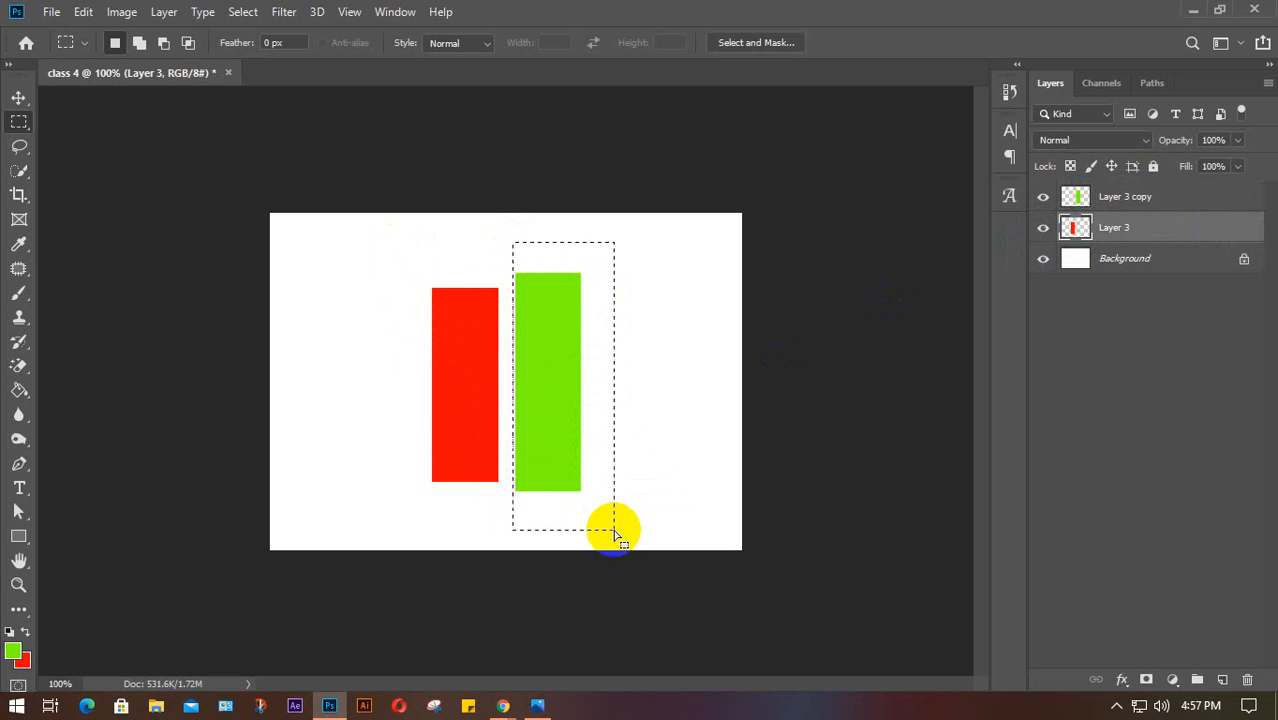
{"action": "key", "text": "Delete"}
{"action": "left_click", "coordinate": [737, 381]}
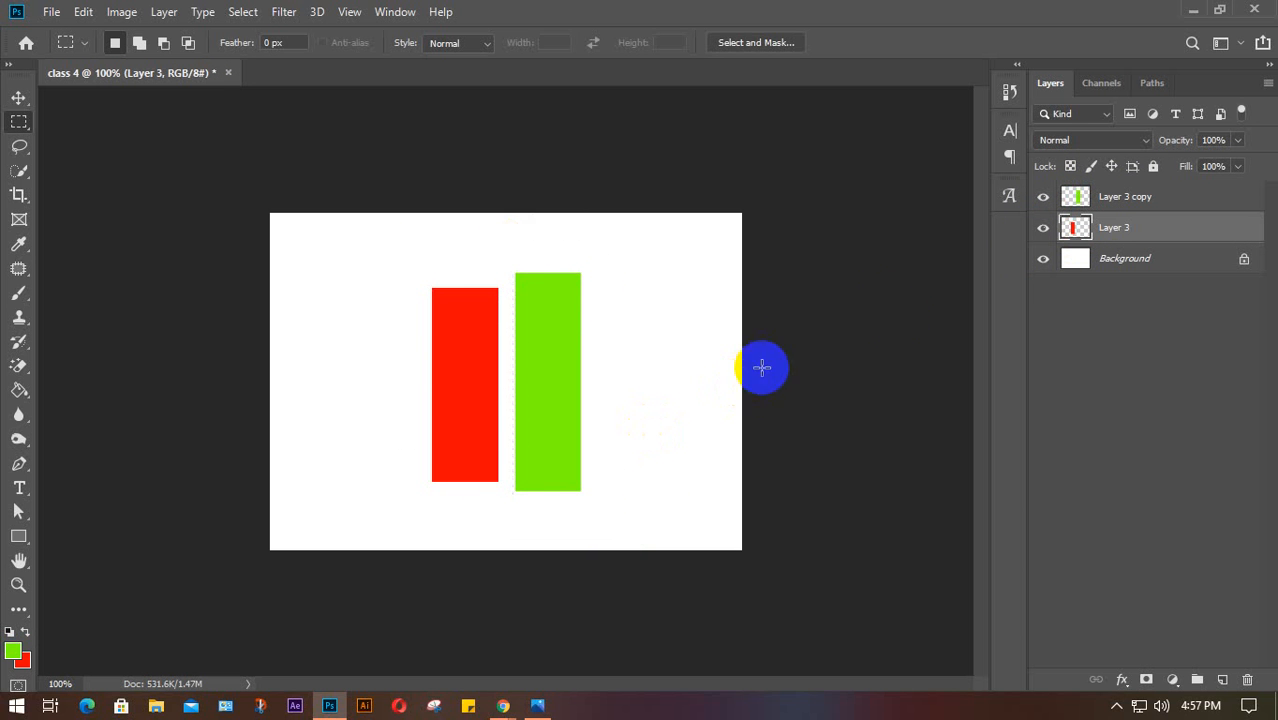
{"action": "left_click", "coordinate": [1042, 227]}
{"action": "left_click", "coordinate": [1042, 227]}
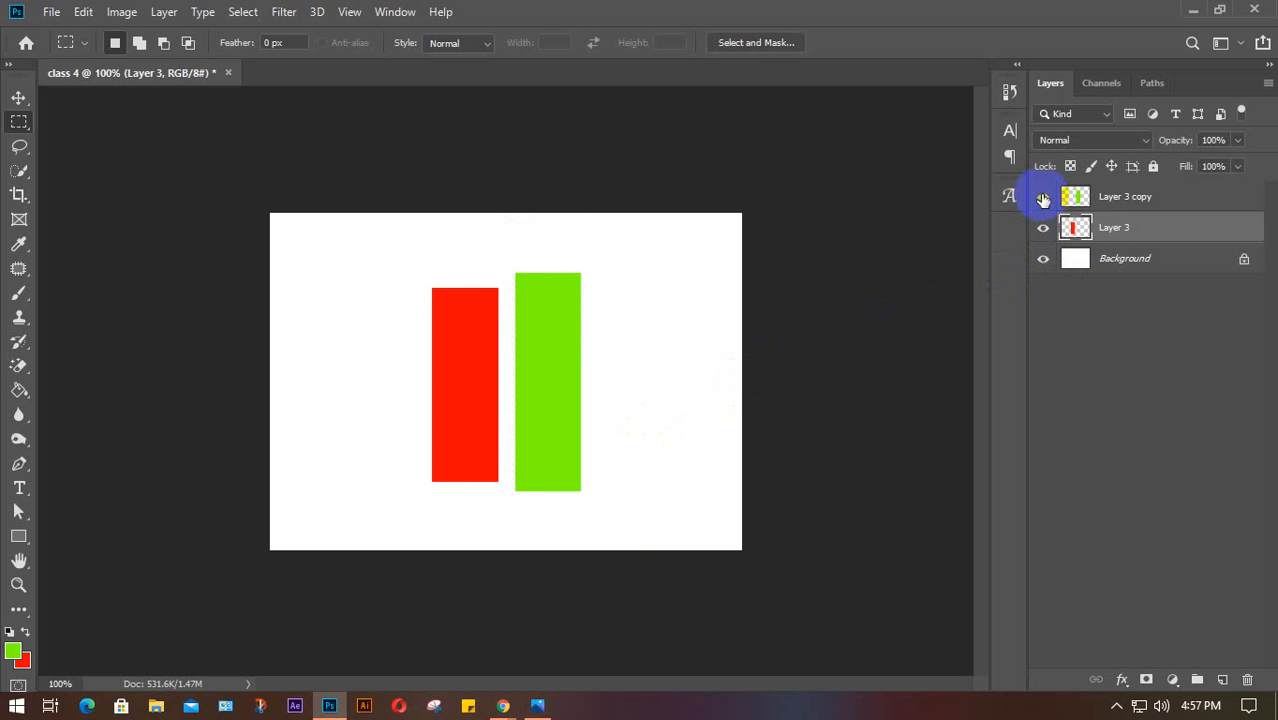
{"action": "left_click", "coordinate": [1043, 197]}
{"action": "left_click", "coordinate": [1043, 198]}
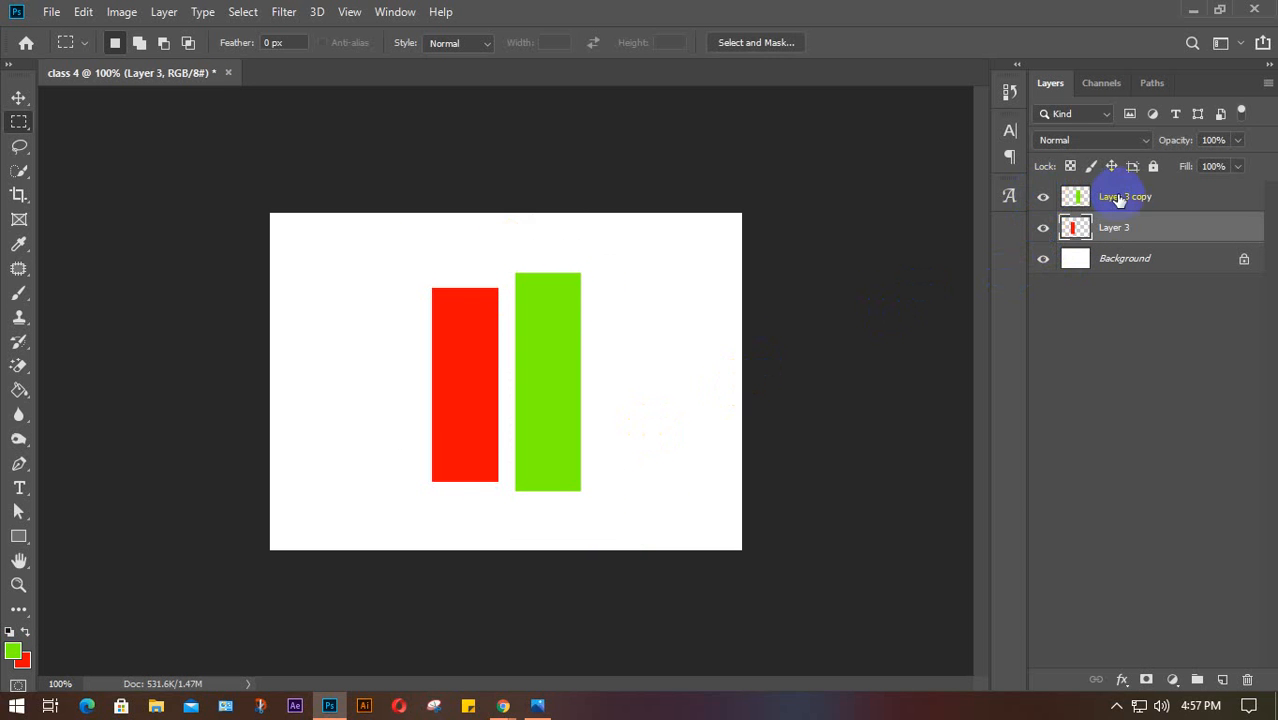
{"action": "key", "text": "ctrl+z"}
{"action": "key", "text": "ctrl+z"}
{"action": "key", "text": "ctrl+z"}
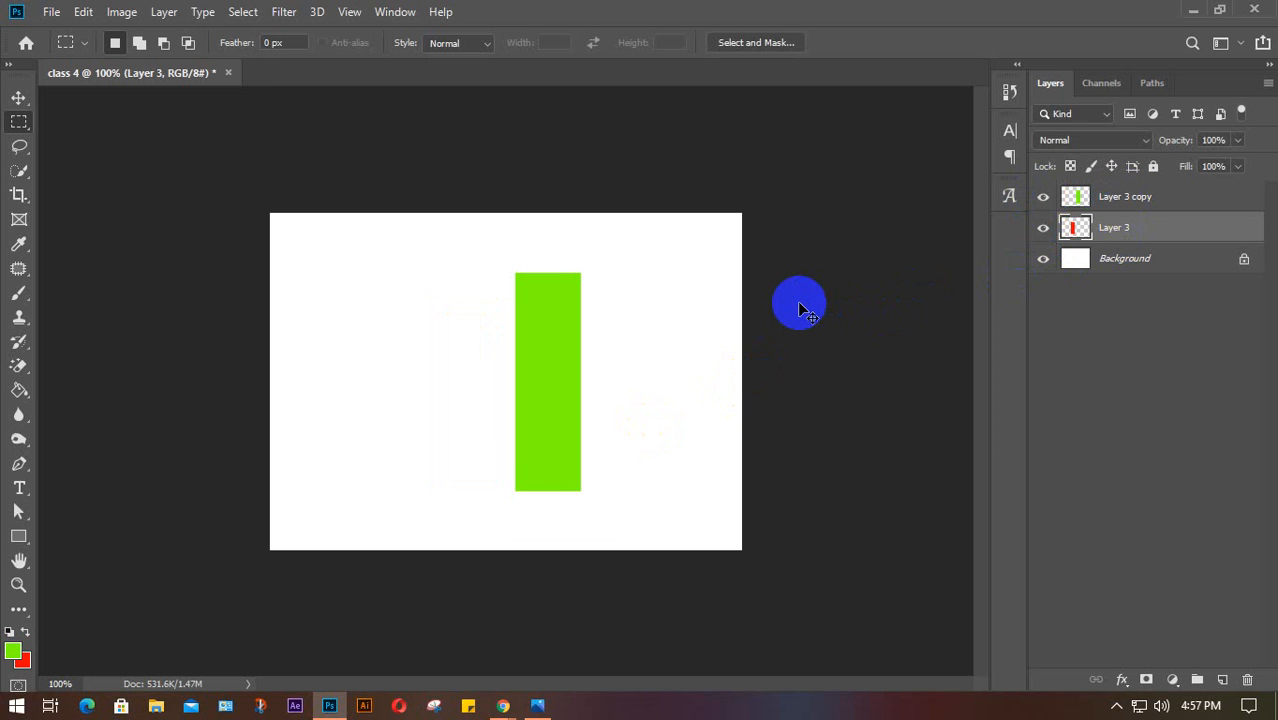
{"action": "key", "text": "ctrl+z"}
{"action": "key", "text": "ctrl+z"}
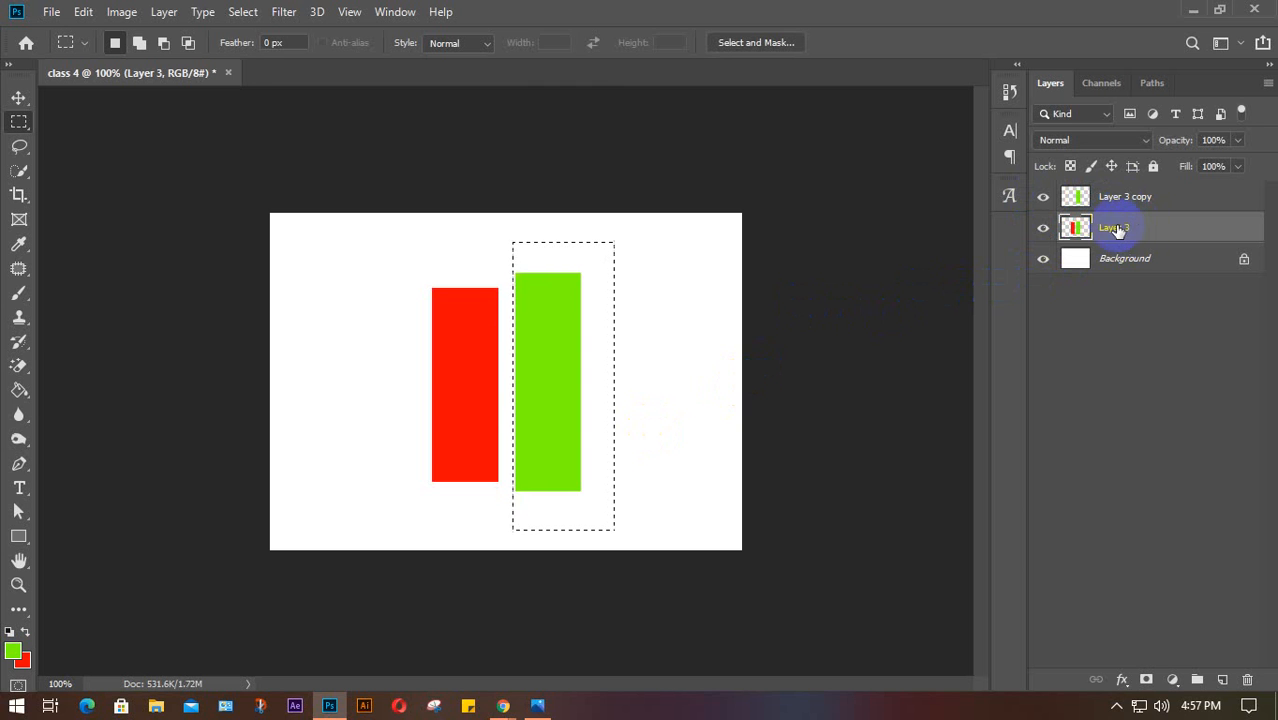
{"action": "left_click", "coordinate": [759, 334]}
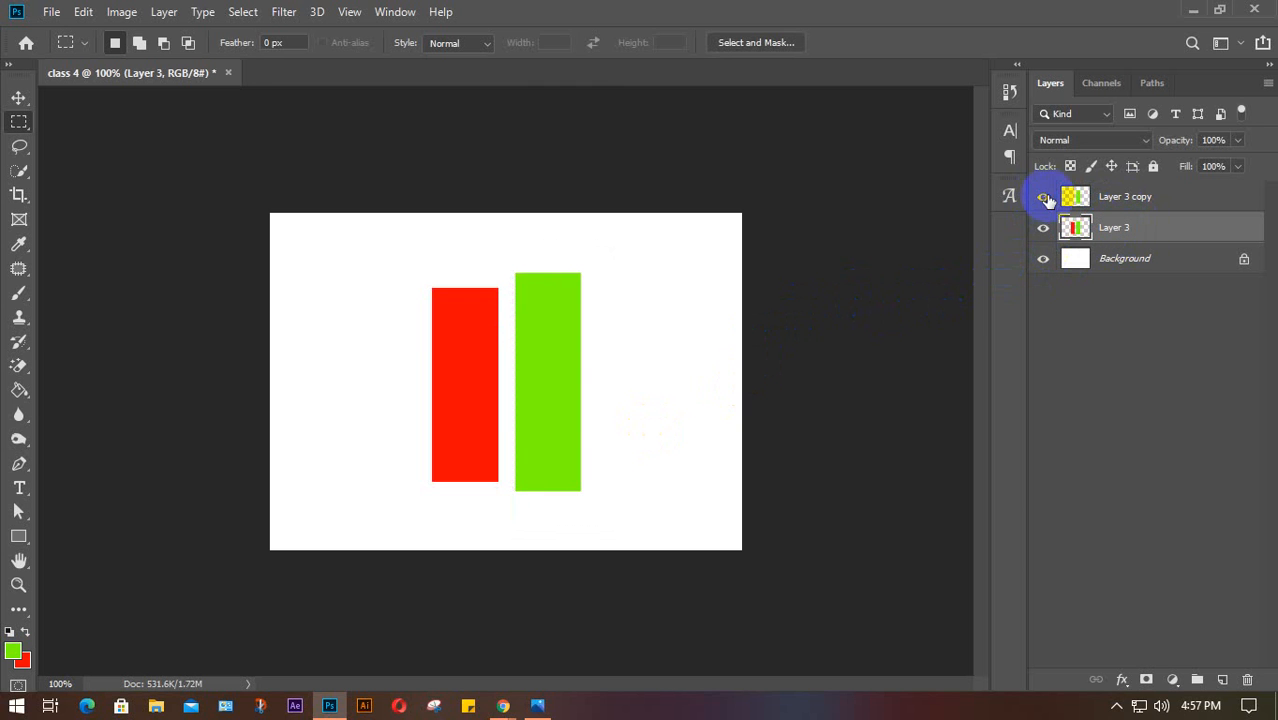
Copy the red bar to Layer 4, cut the green bar from Layer 3, then delete Layer 4
{"action": "left_click", "coordinate": [1043, 196]}
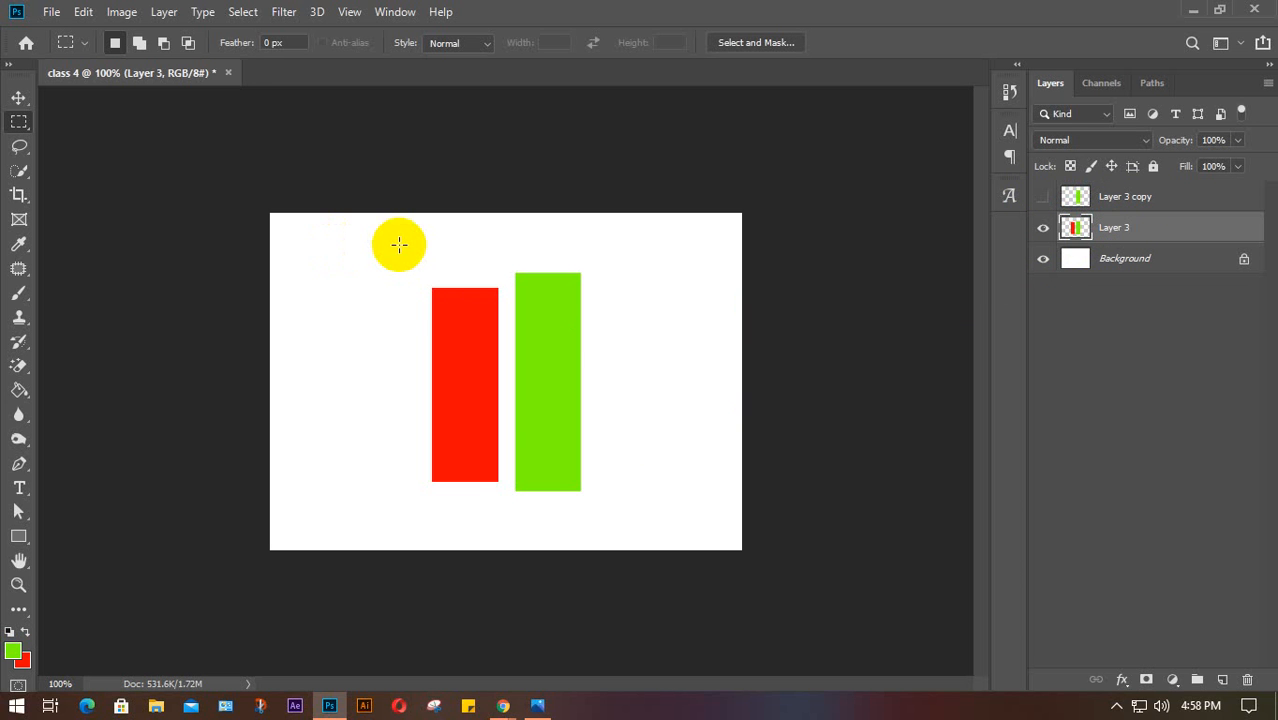
{"action": "left_click_drag", "start_coordinate": [399, 244], "coordinate": [505, 519]}
{"action": "key", "text": "ctrl+j"}
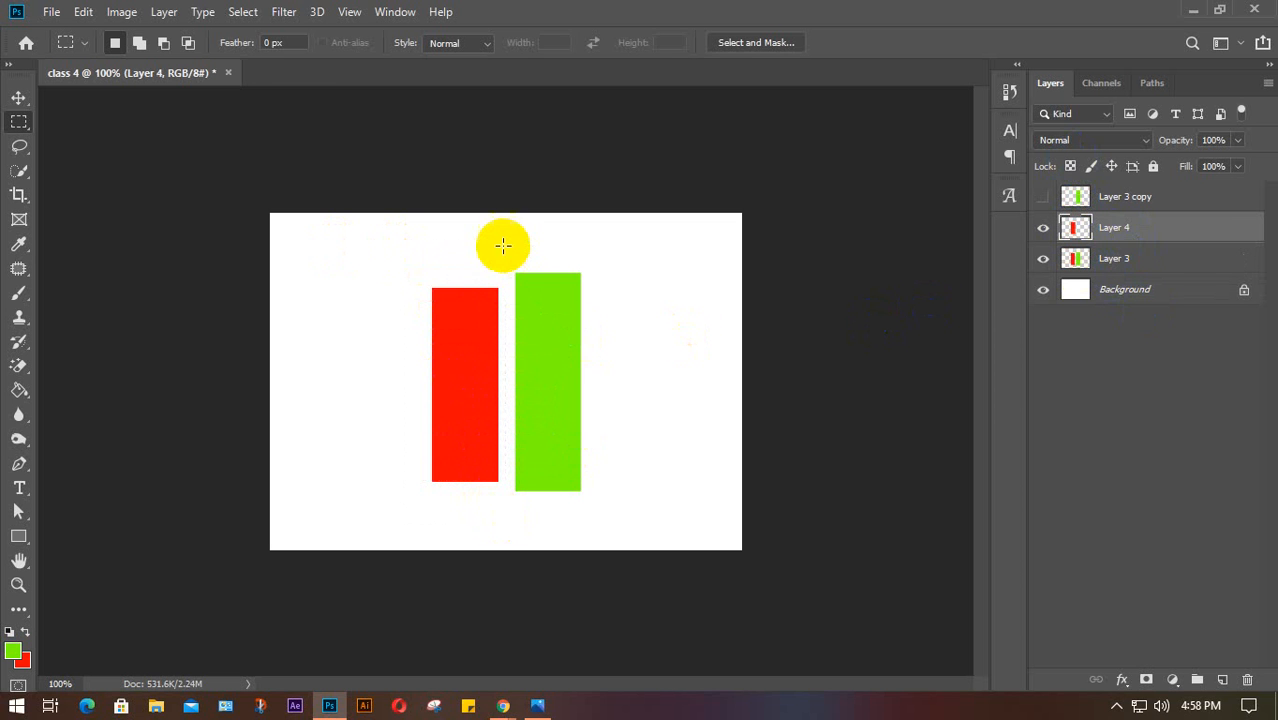
{"action": "left_click_drag", "start_coordinate": [503, 244], "coordinate": [603, 502]}
{"action": "left_click", "coordinate": [1147, 258]}
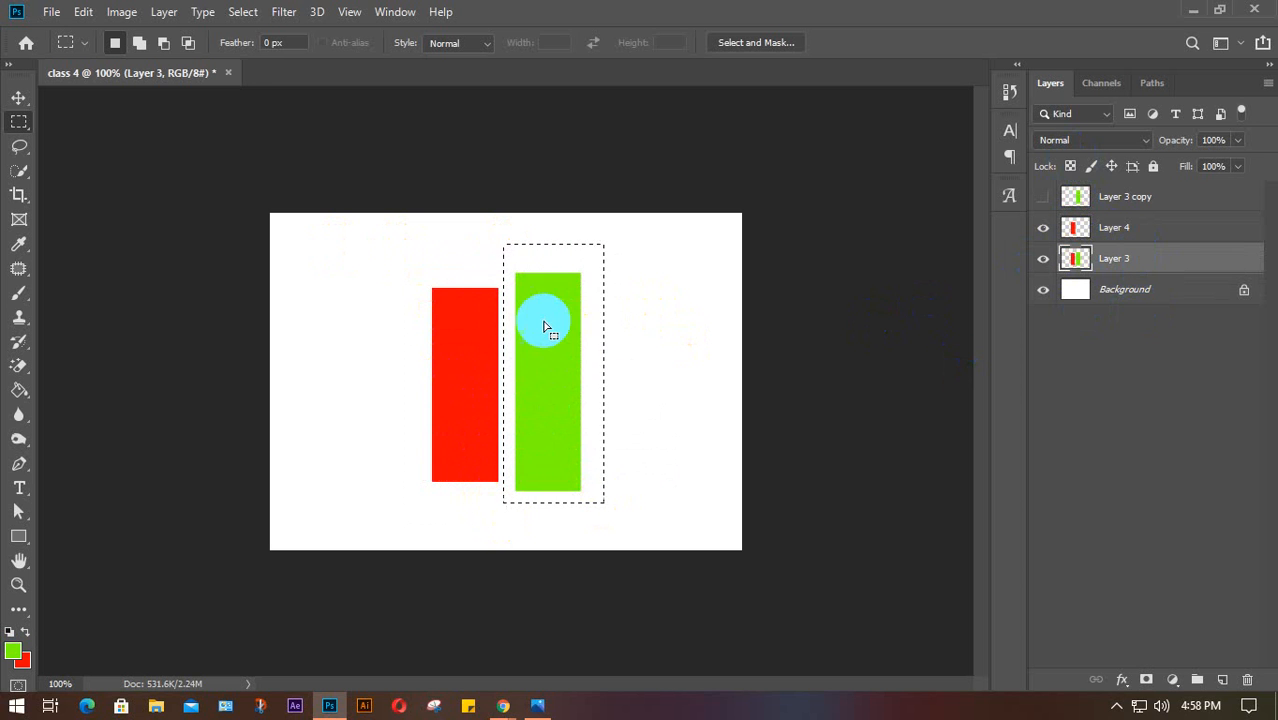
{"action": "key", "text": "ctrl+x"}
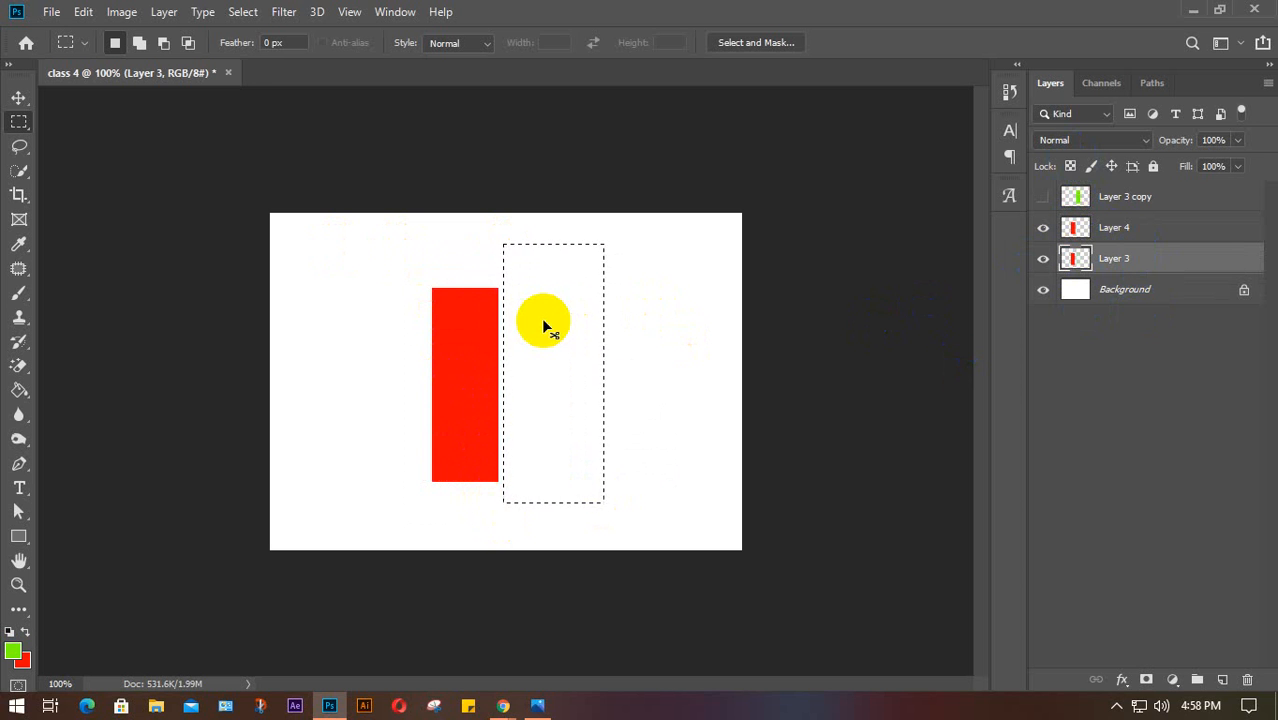
{"action": "key", "text": "ctrl+d"}
{"action": "left_click", "coordinate": [1043, 196]}
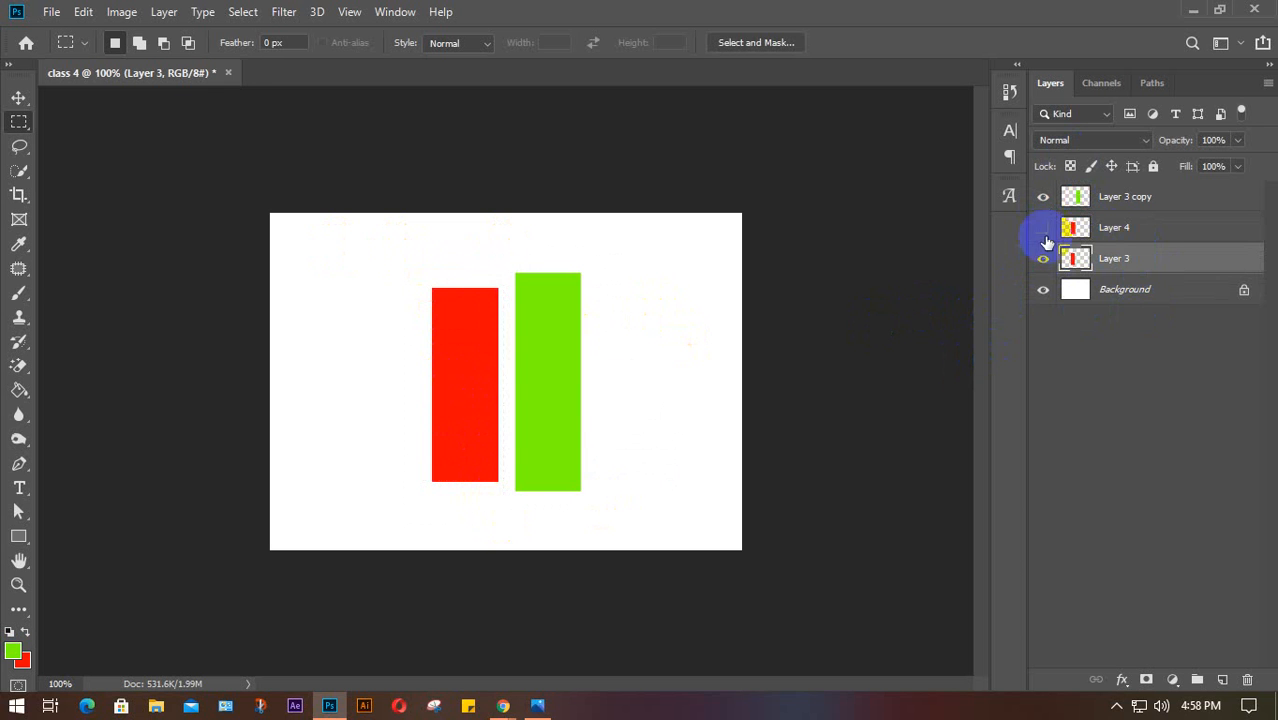
{"action": "left_click", "coordinate": [1145, 230]}
{"action": "key", "text": "Delete"}
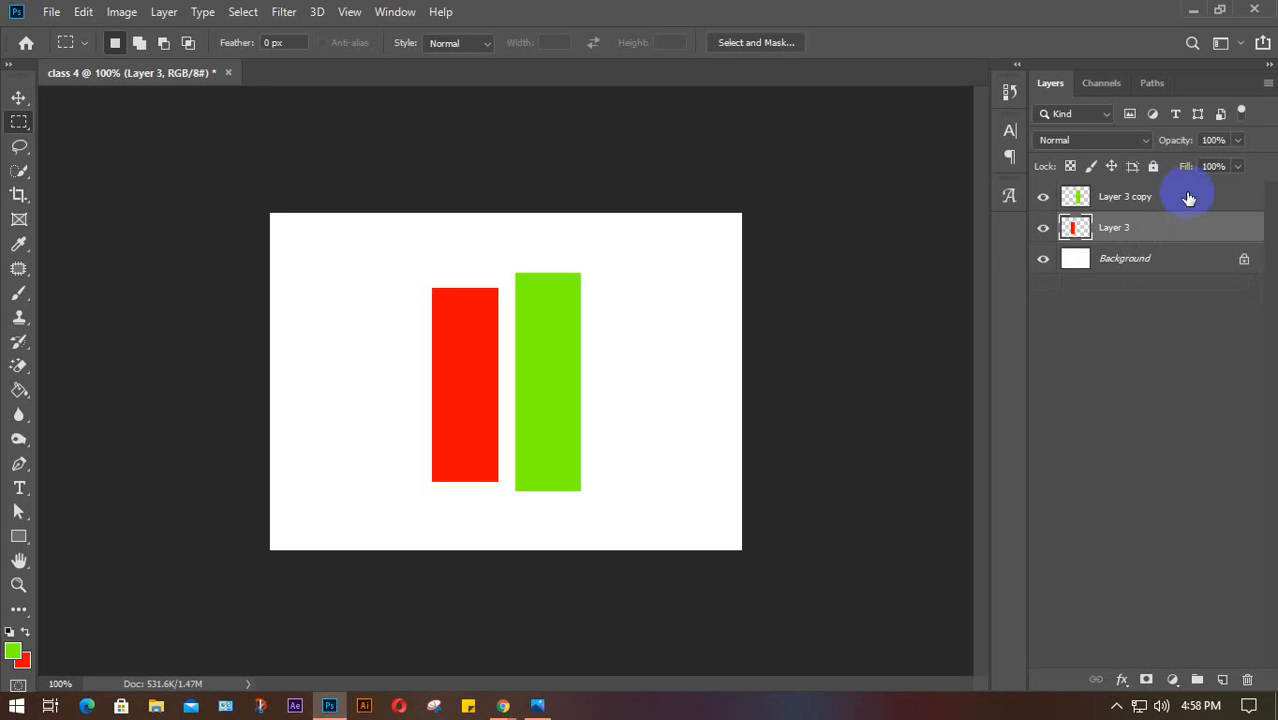
{"action": "left_click", "coordinate": [1188, 198]}
Delete Layer 3 and Layer 3 copy together
{"action": "key", "text": "Delete"}
{"action": "key", "text": "Delete"}
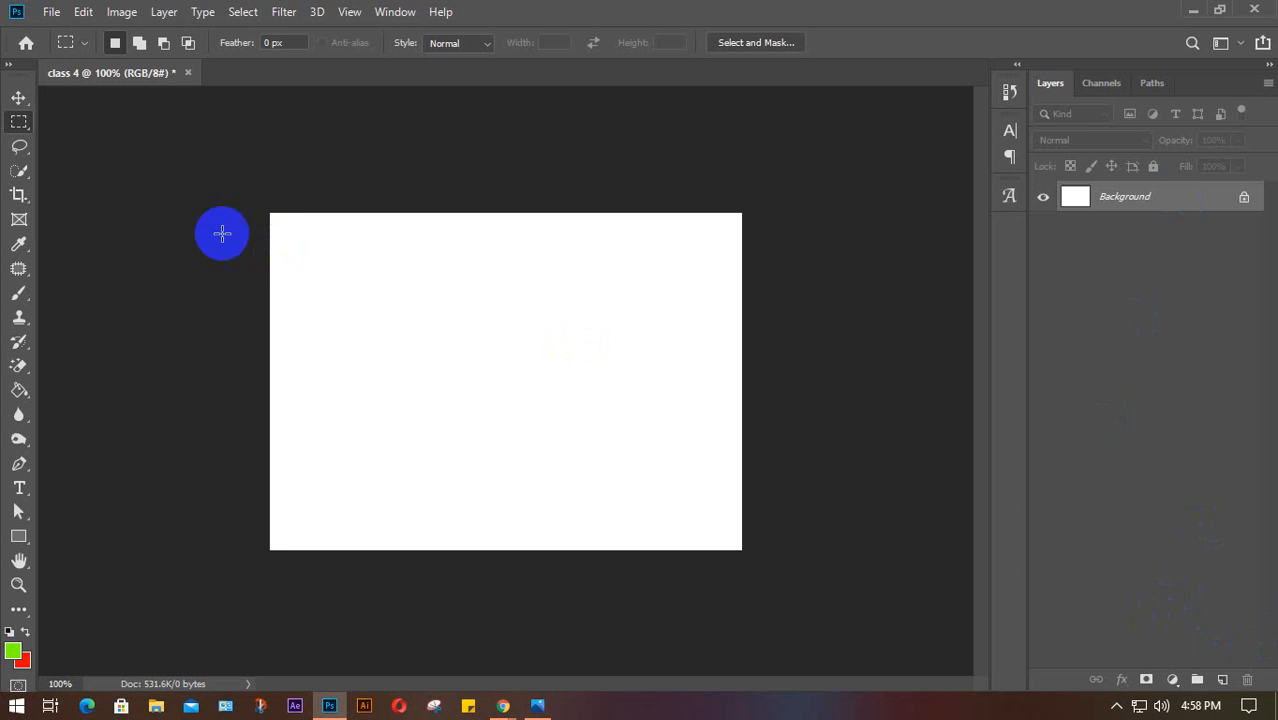
Add a batch of new empty layers to the document
{"action": "key", "text": "v"}
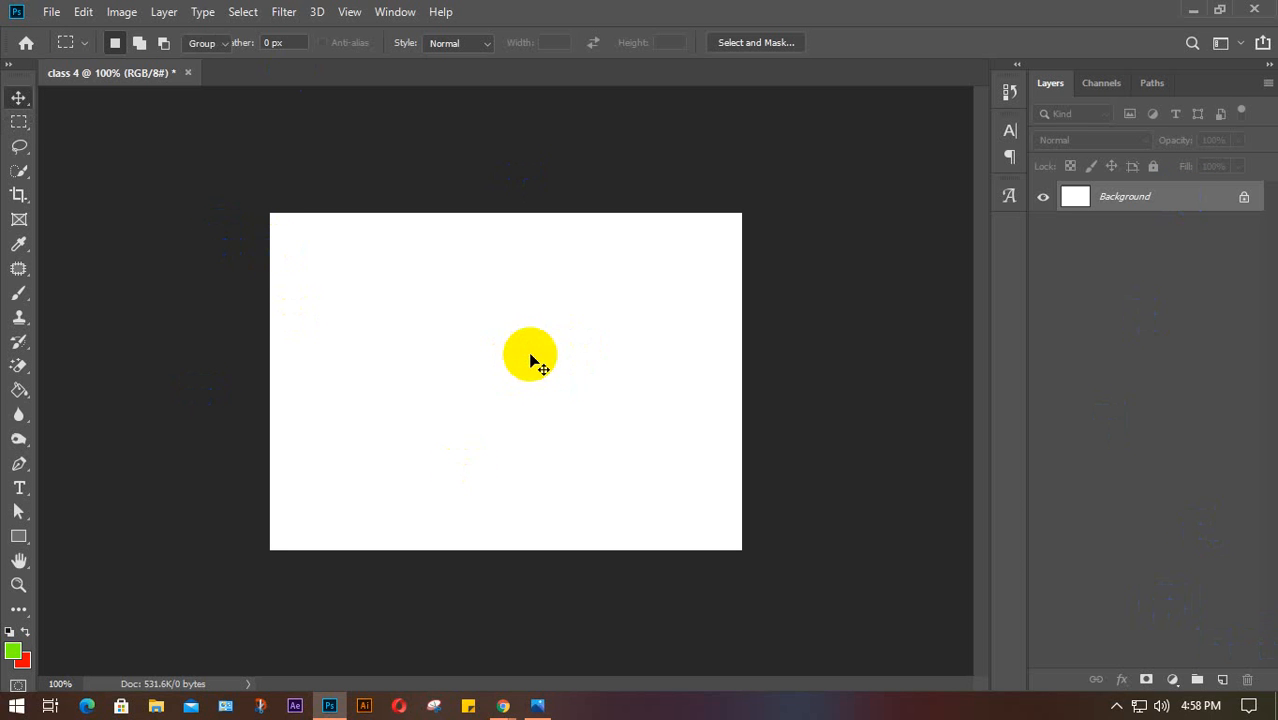
{"action": "left_click", "coordinate": [1223, 680]}
{"action": "left_click", "coordinate": [1223, 680]}
{"action": "left_click", "coordinate": [1223, 680]}
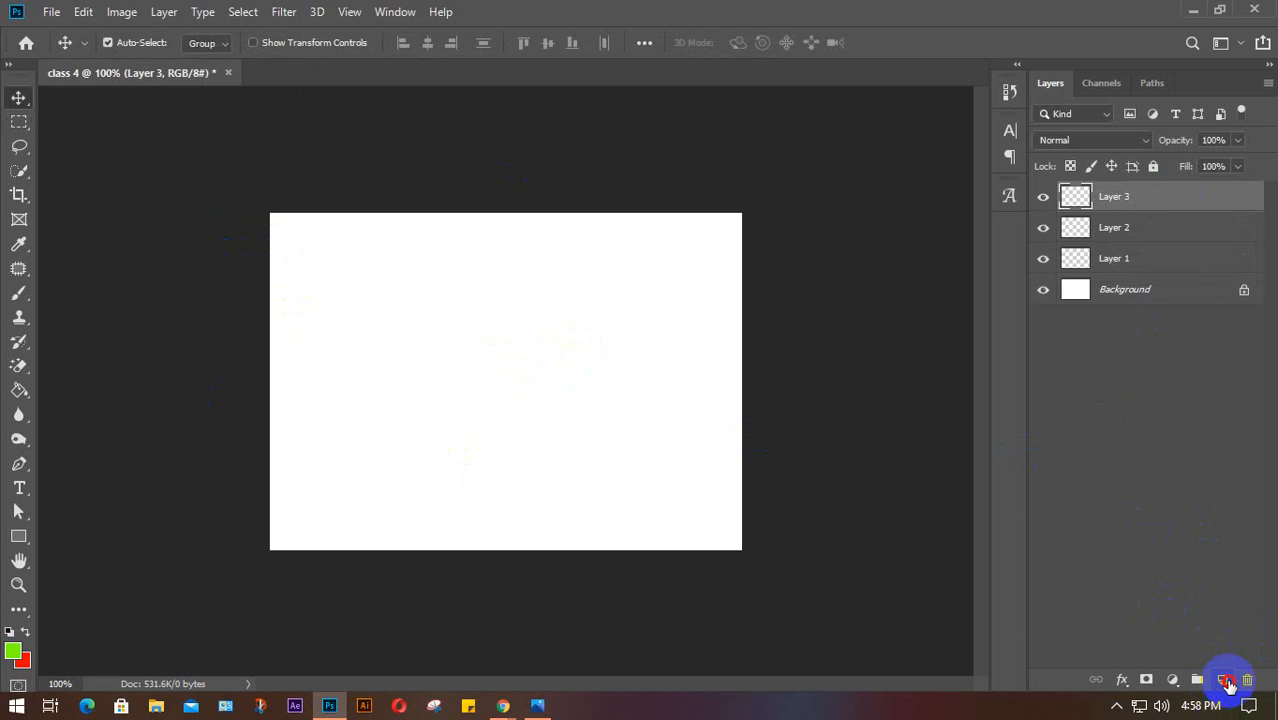
{"action": "left_click", "coordinate": [1223, 680]}
{"action": "left_click", "coordinate": [1223, 680]}
{"action": "left_click", "coordinate": [1223, 680]}
{"action": "left_click", "coordinate": [1225, 680]}
{"action": "left_click", "coordinate": [1225, 680]}
{"action": "left_click", "coordinate": [1225, 680]}
{"action": "left_click", "coordinate": [1225, 680]}
{"action": "left_click", "coordinate": [1225, 680]}
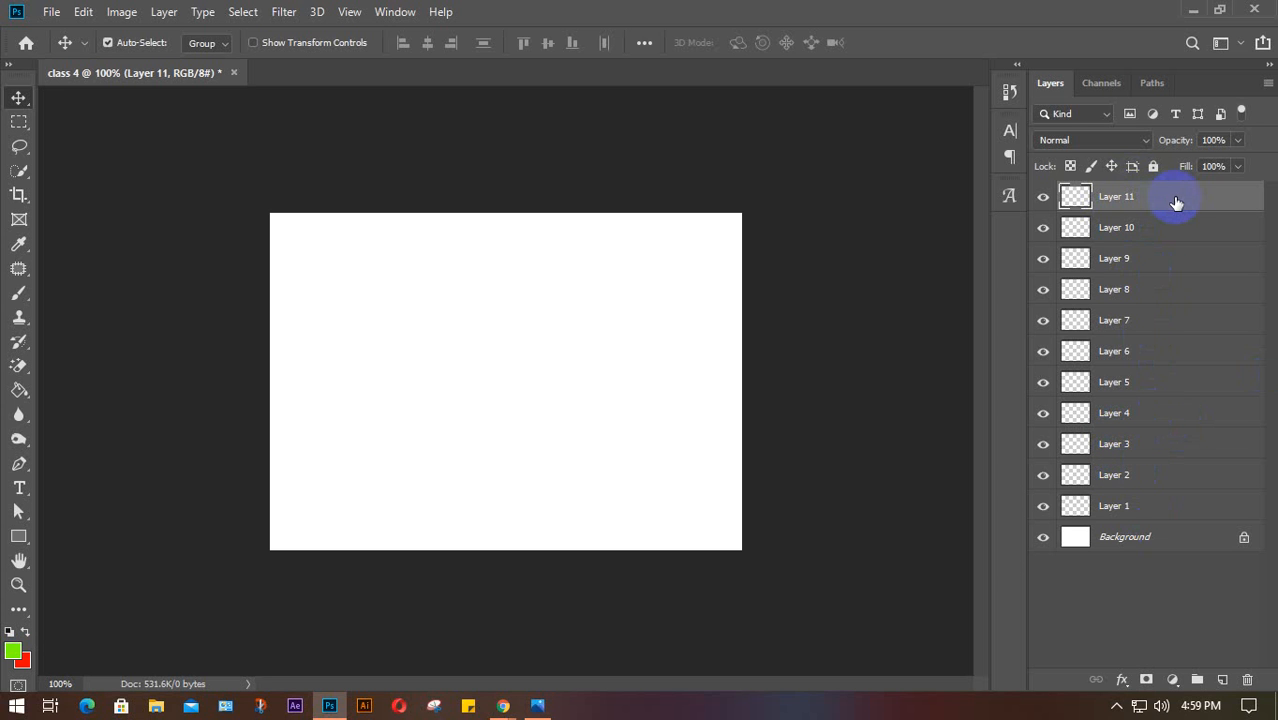
Move Layer 11 down the stack and Layer 2 up above Layer 8
{"action": "left_click_drag", "start_coordinate": [1176, 200], "coordinate": [1182, 463]}
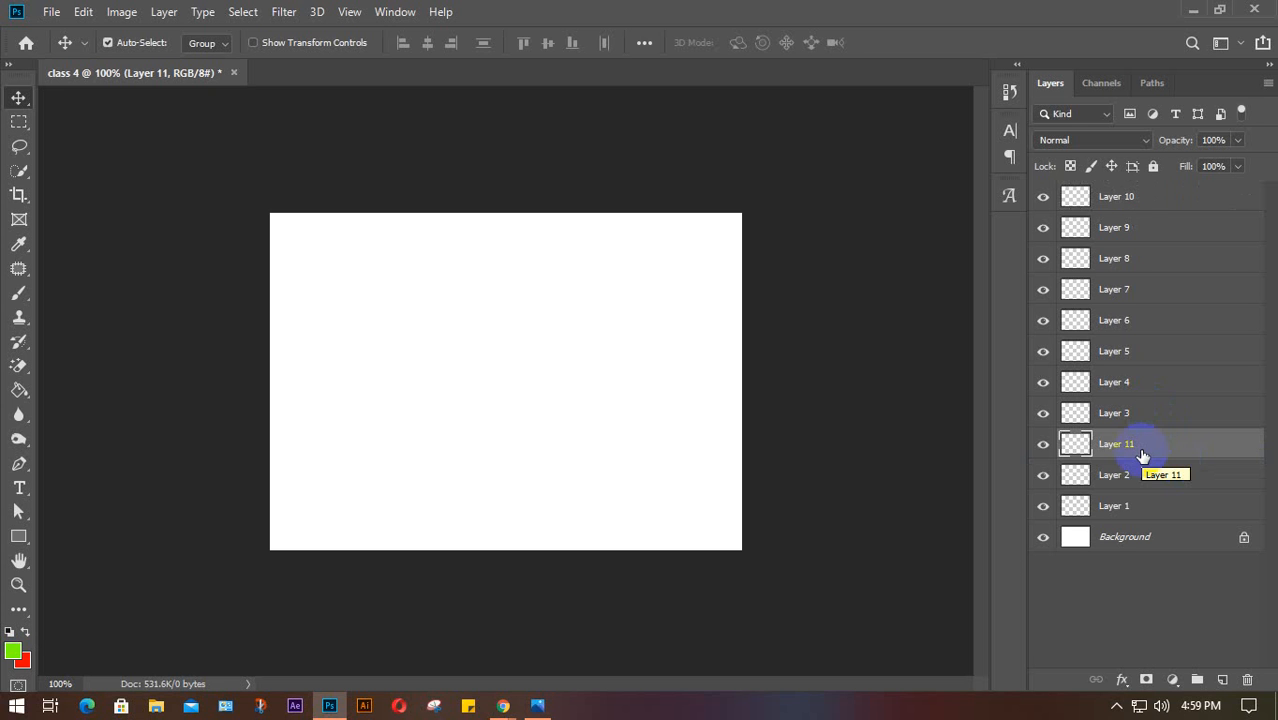
{"action": "left_click", "coordinate": [1146, 478]}
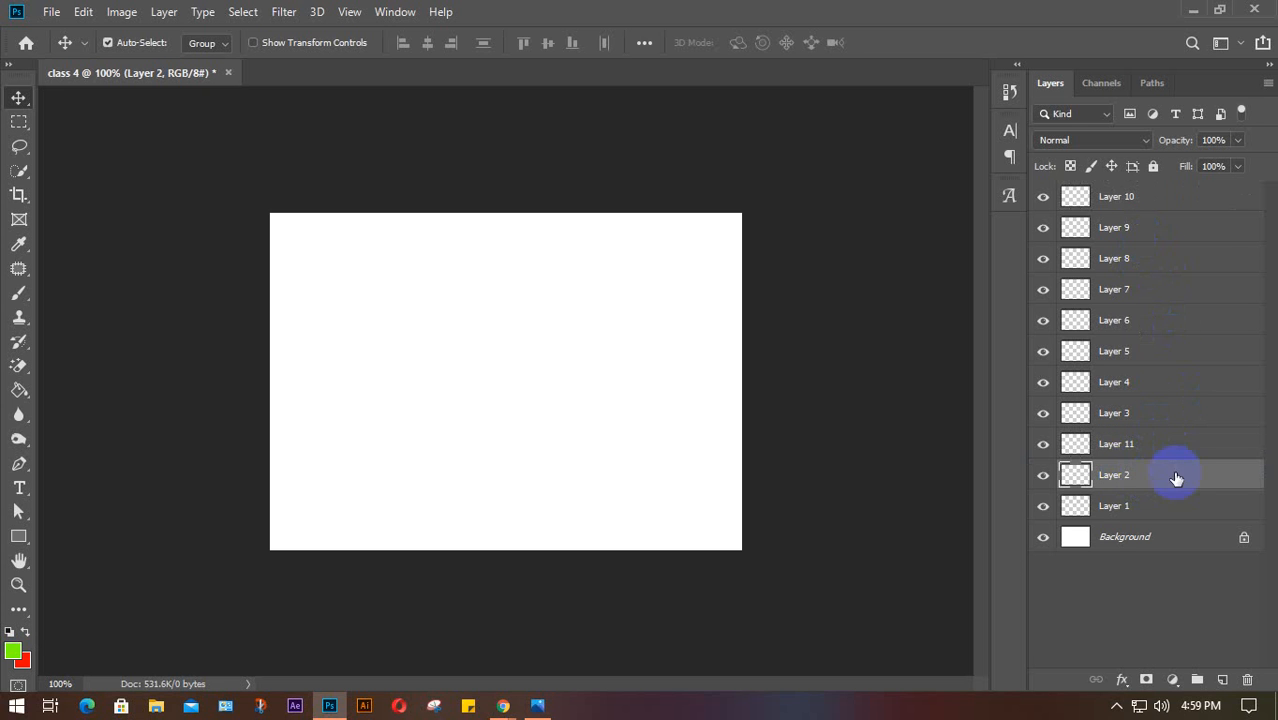
{"action": "left_click_drag", "start_coordinate": [1170, 477], "coordinate": [1163, 250]}
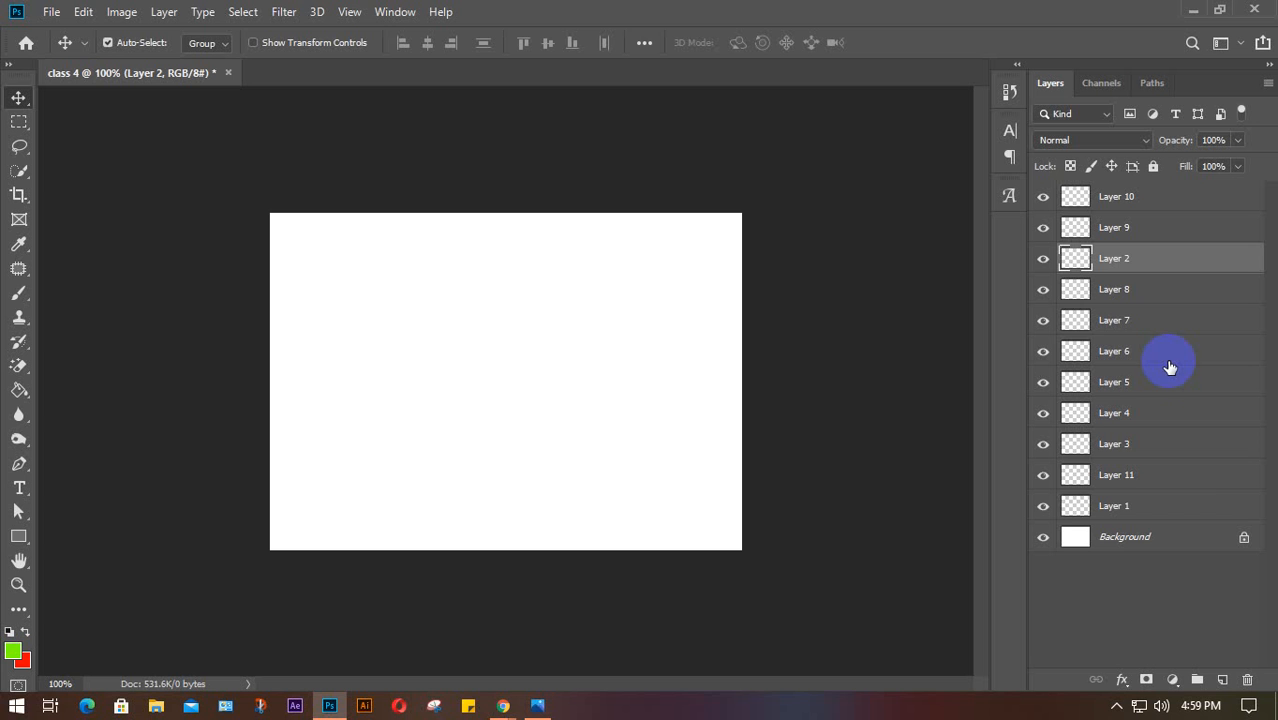
Delete the extra empty layers, including Layer 10 and Layer 11
{"action": "left_click", "coordinate": [1158, 201]}
{"action": "key", "text": "Delete"}
{"action": "key", "text": "Delete"}
{"action": "key", "text": "Delete"}
{"action": "key", "text": "Delete"}
{"action": "key", "text": "Delete"}
{"action": "key", "text": "Delete"}
{"action": "key", "text": "Delete"}
{"action": "key", "text": "Delete"}
{"action": "key", "text": "Delete"}
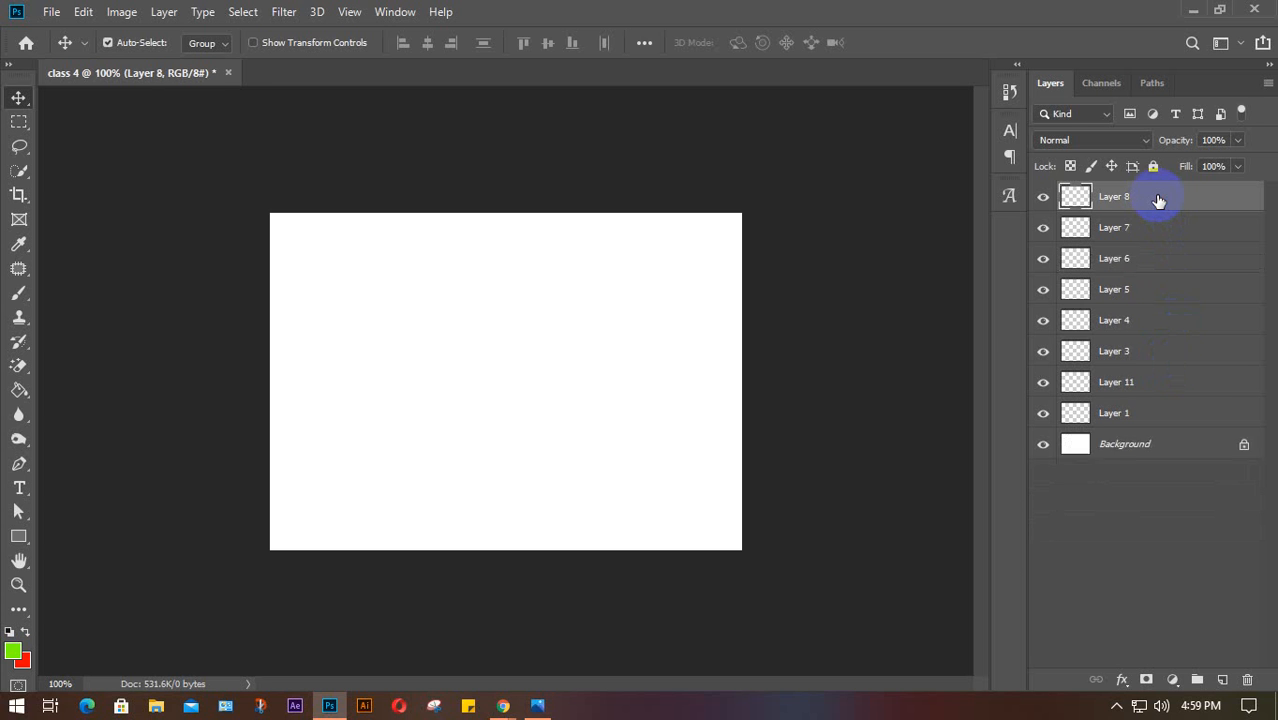
{"action": "key", "text": "Delete"}
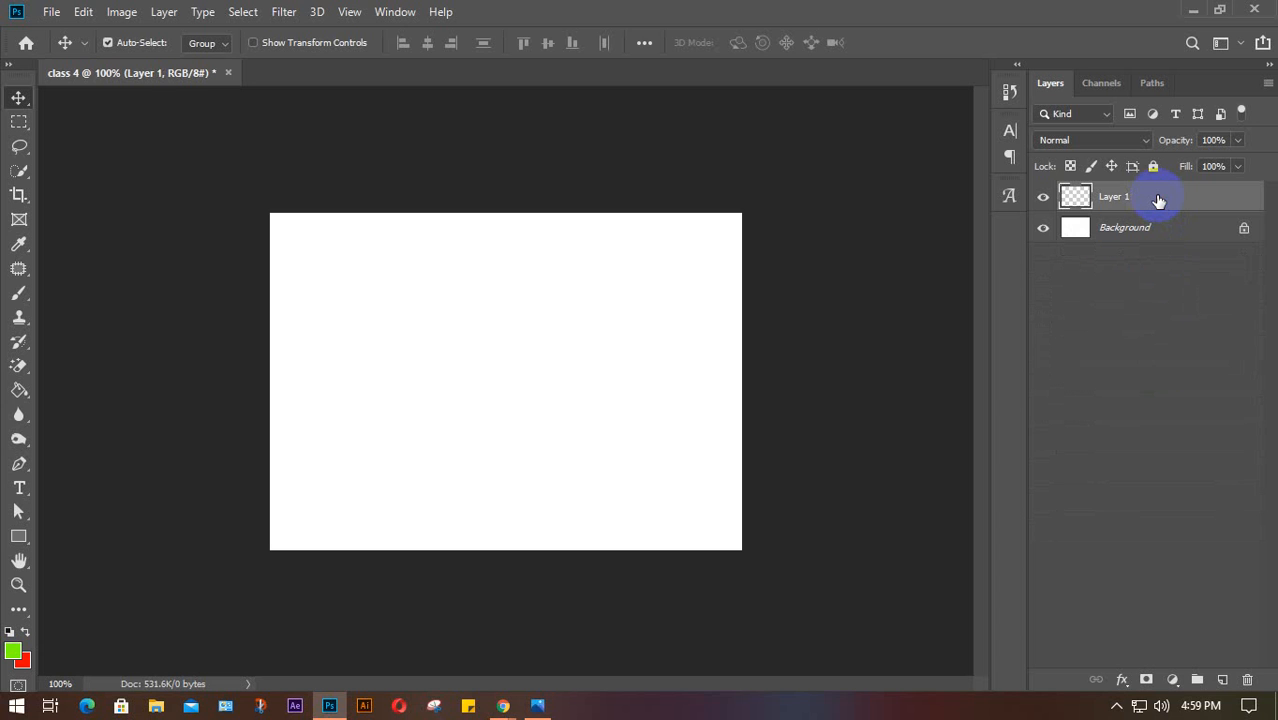
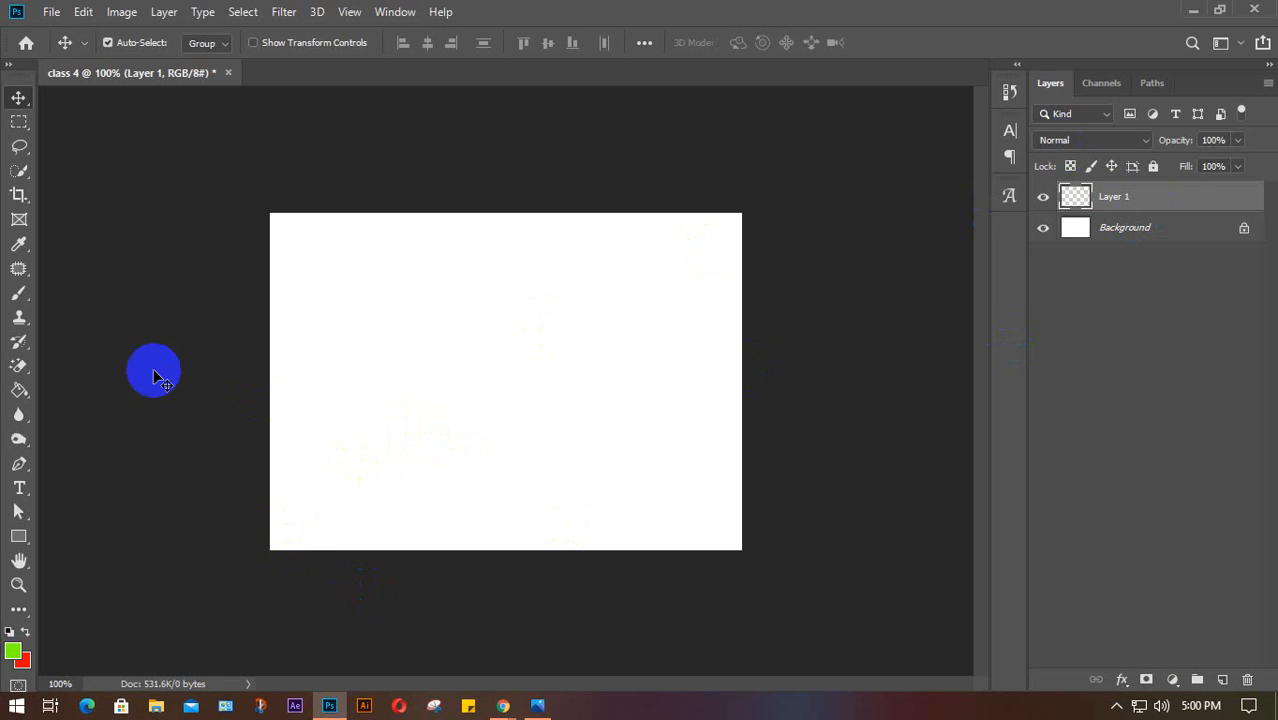
Fill an elliptical selection near the canvas's upper right with red and name that layer 'sun'
{"action": "right_click", "coordinate": [19, 121]}
{"action": "left_click", "coordinate": [128, 137]}
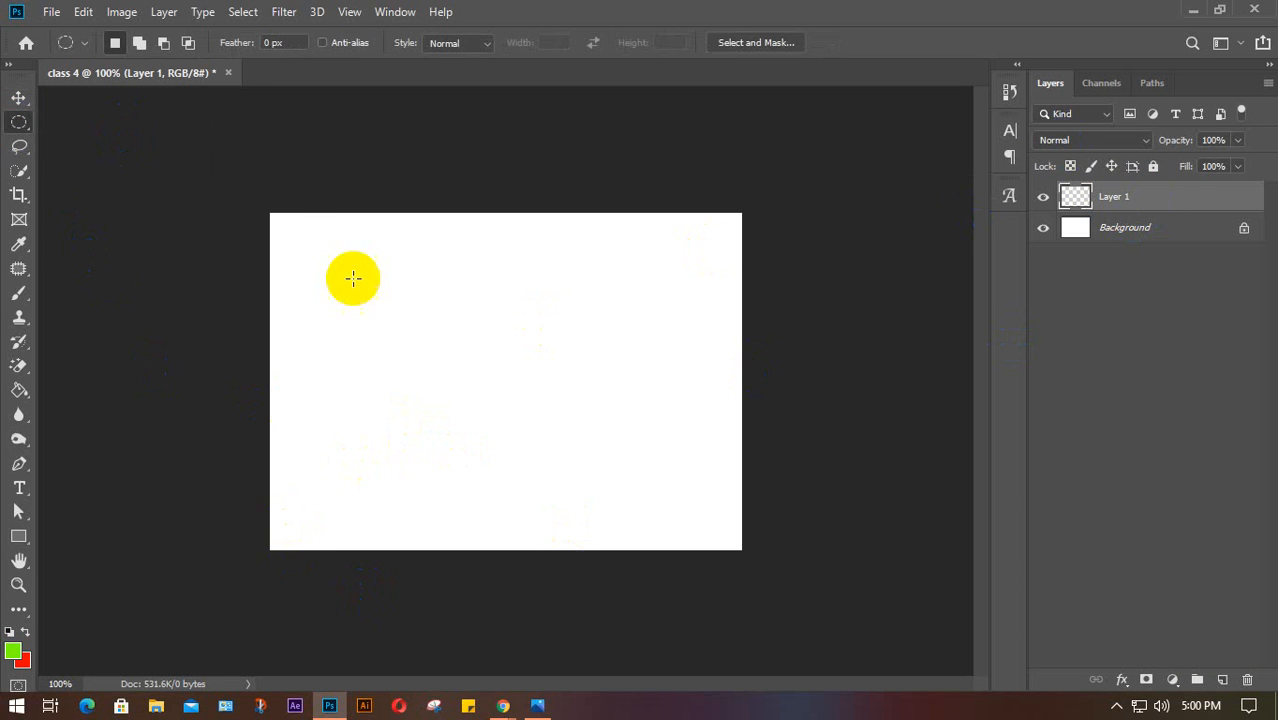
{"action": "left_click_drag", "start_coordinate": [551, 247], "coordinate": [730, 427]}
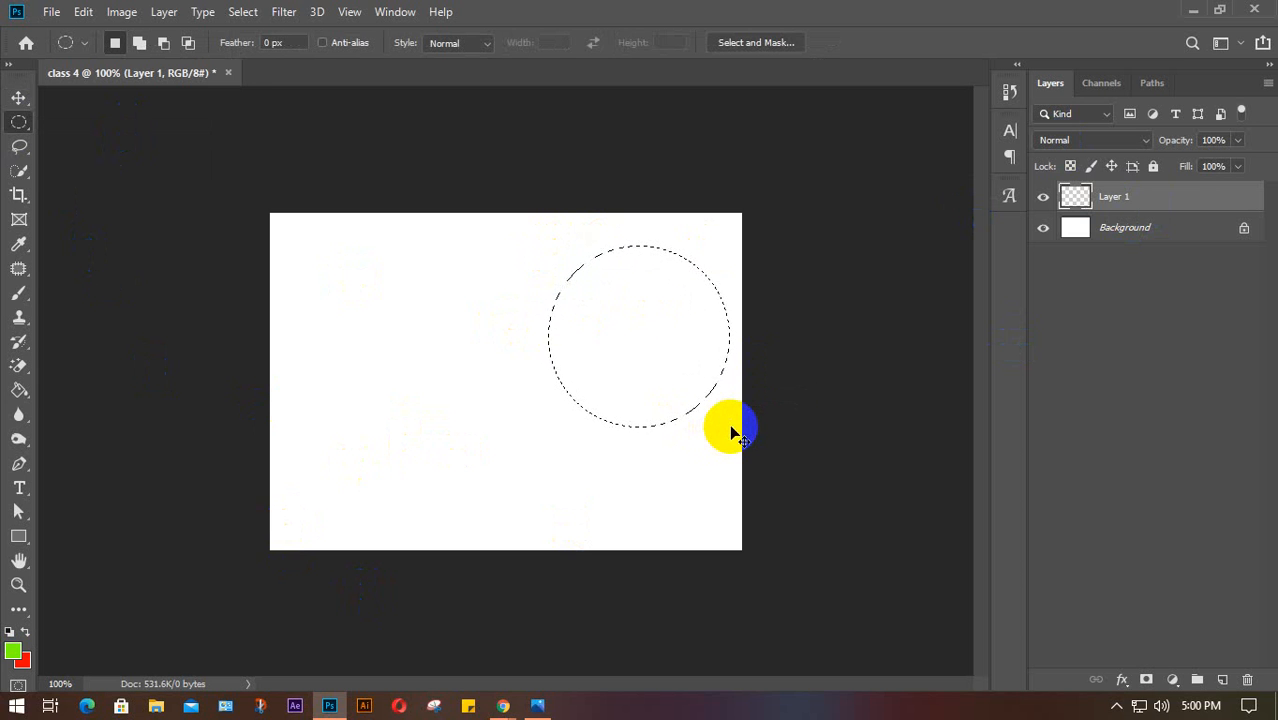
{"action": "key", "text": "ctrl+BackSpace"}
{"action": "left_click", "coordinate": [731, 432]}
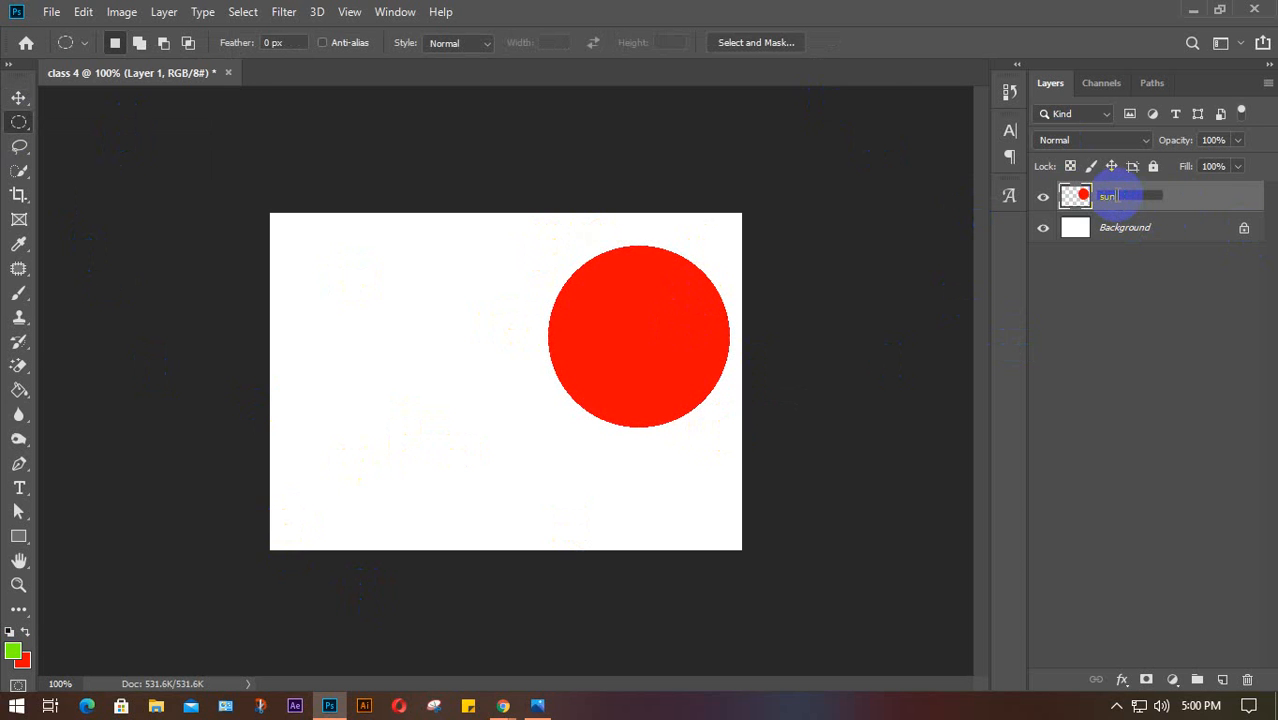
{"action": "key", "text": "Return"}
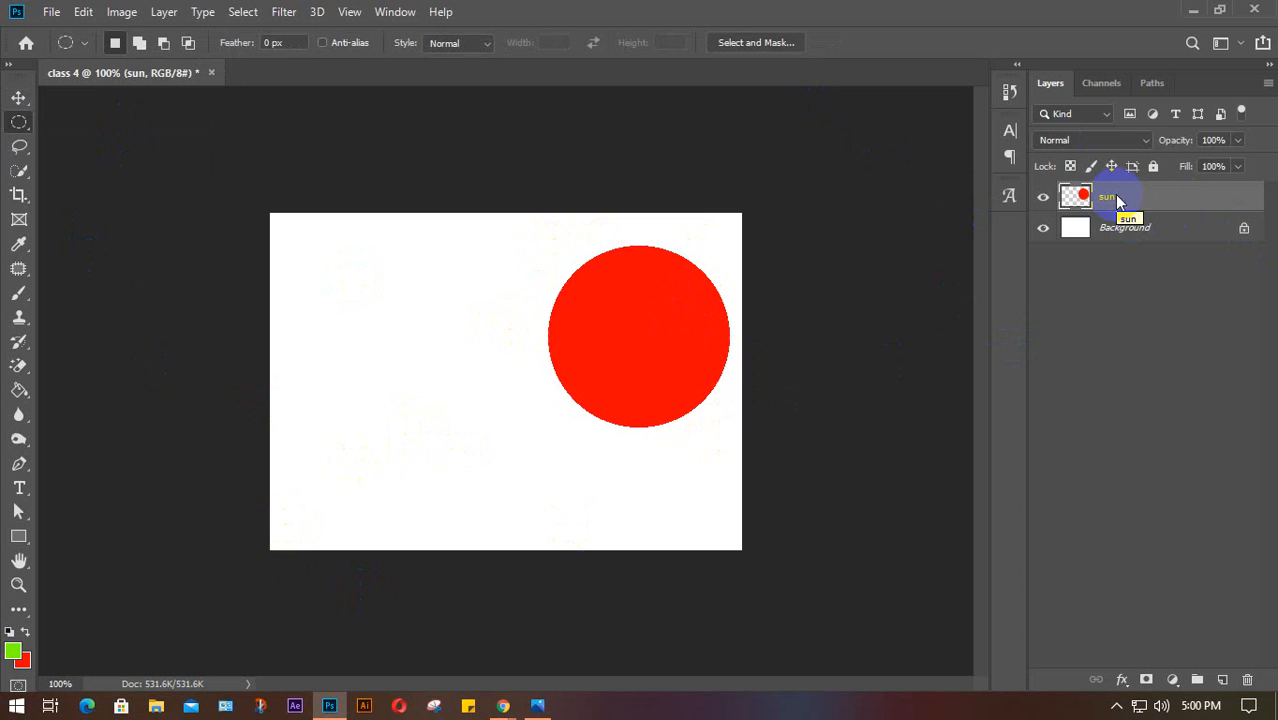
{"action": "right_click", "coordinate": [18, 125]}
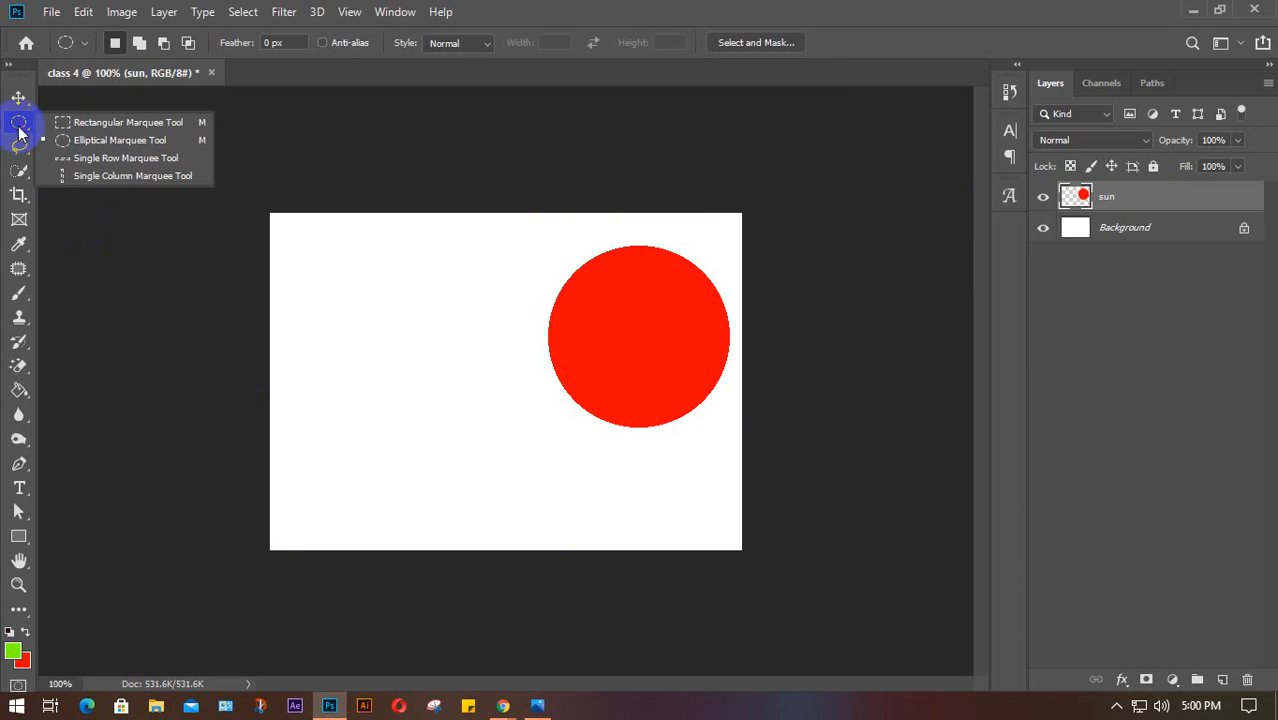
Fill a full-width green band at the canvas bottom on a new 'grass' layer, then nudge the sun
{"action": "left_click", "coordinate": [89, 123]}
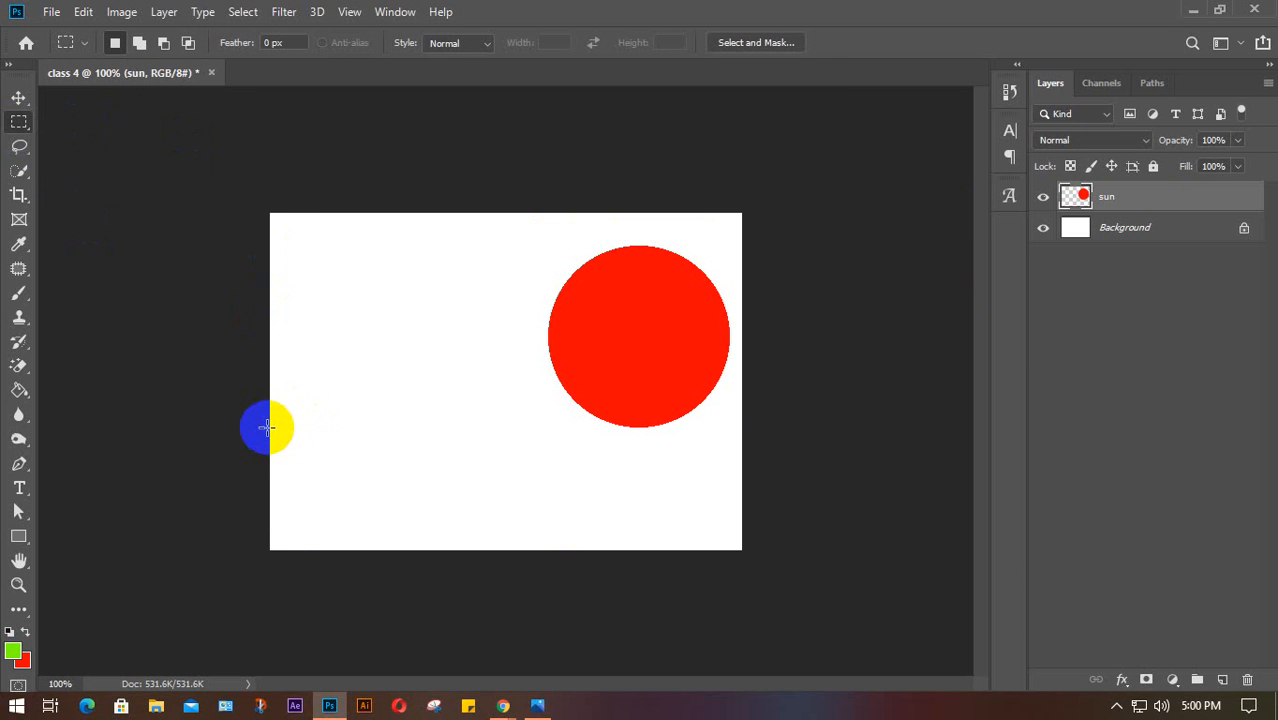
{"action": "left_click_drag", "start_coordinate": [269, 422], "coordinate": [745, 551]}
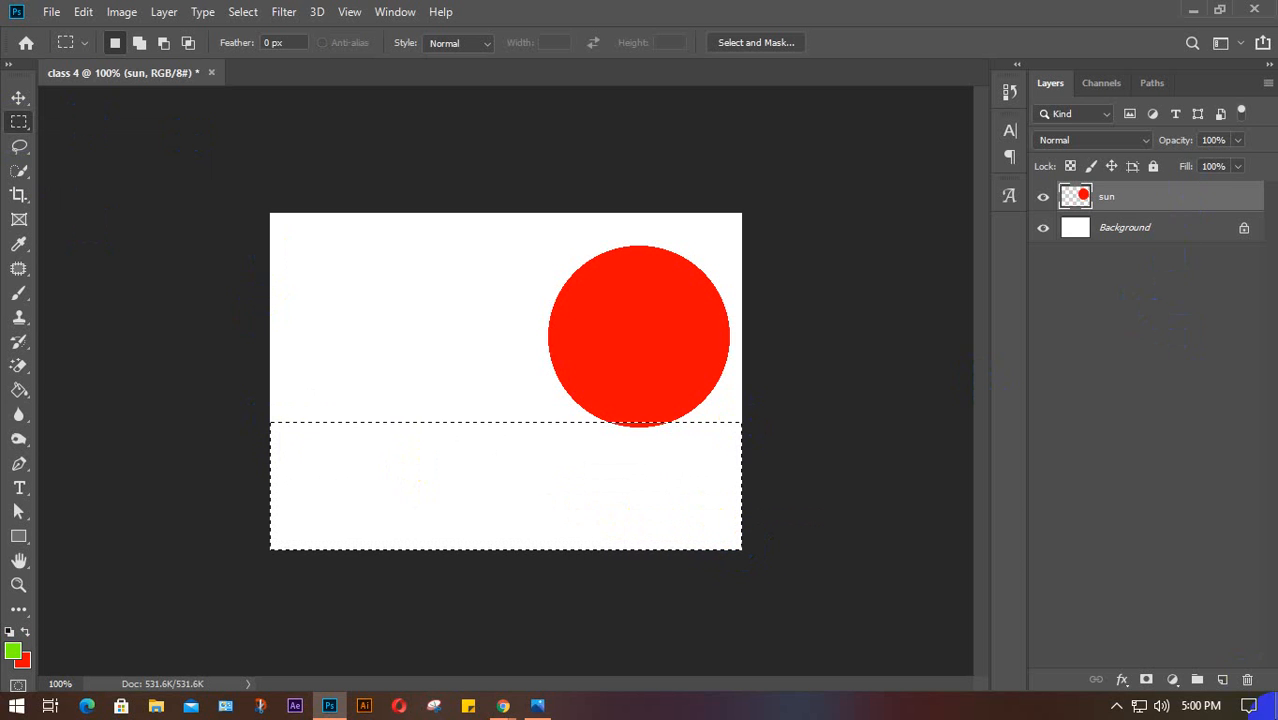
{"action": "left_click", "coordinate": [1222, 681]}
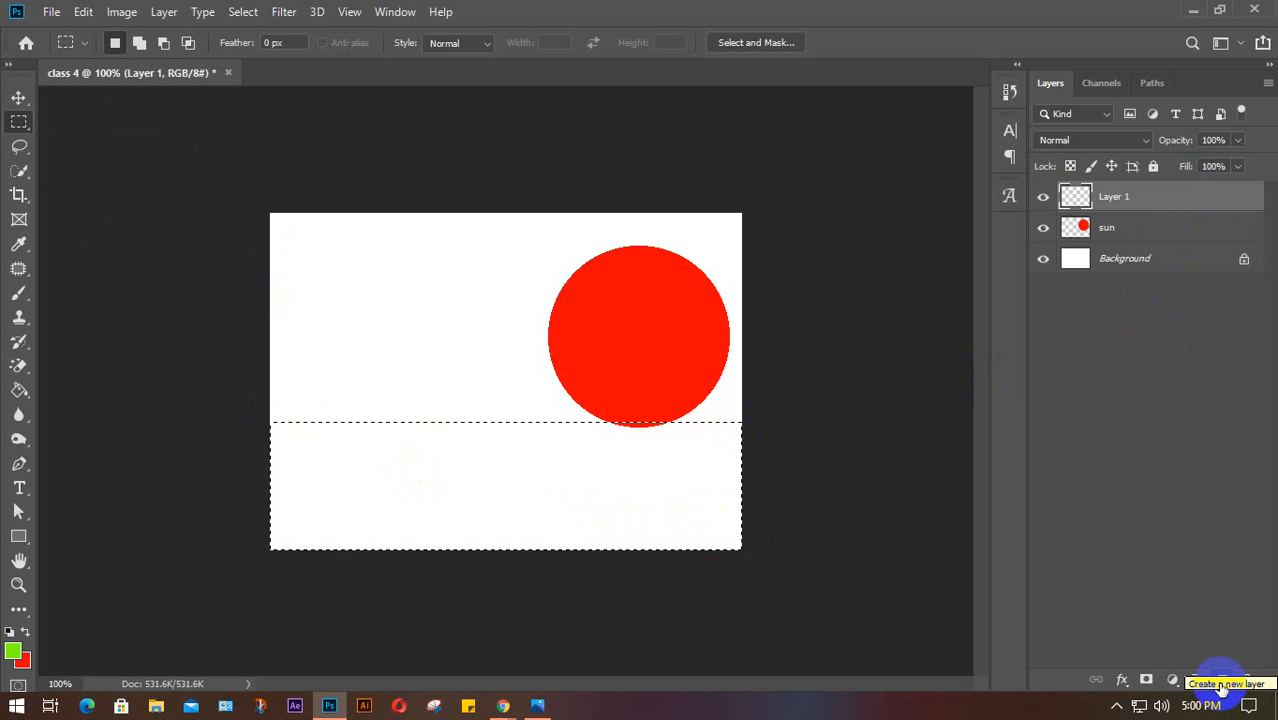
{"action": "key", "text": "ctrl+BackSpace"}
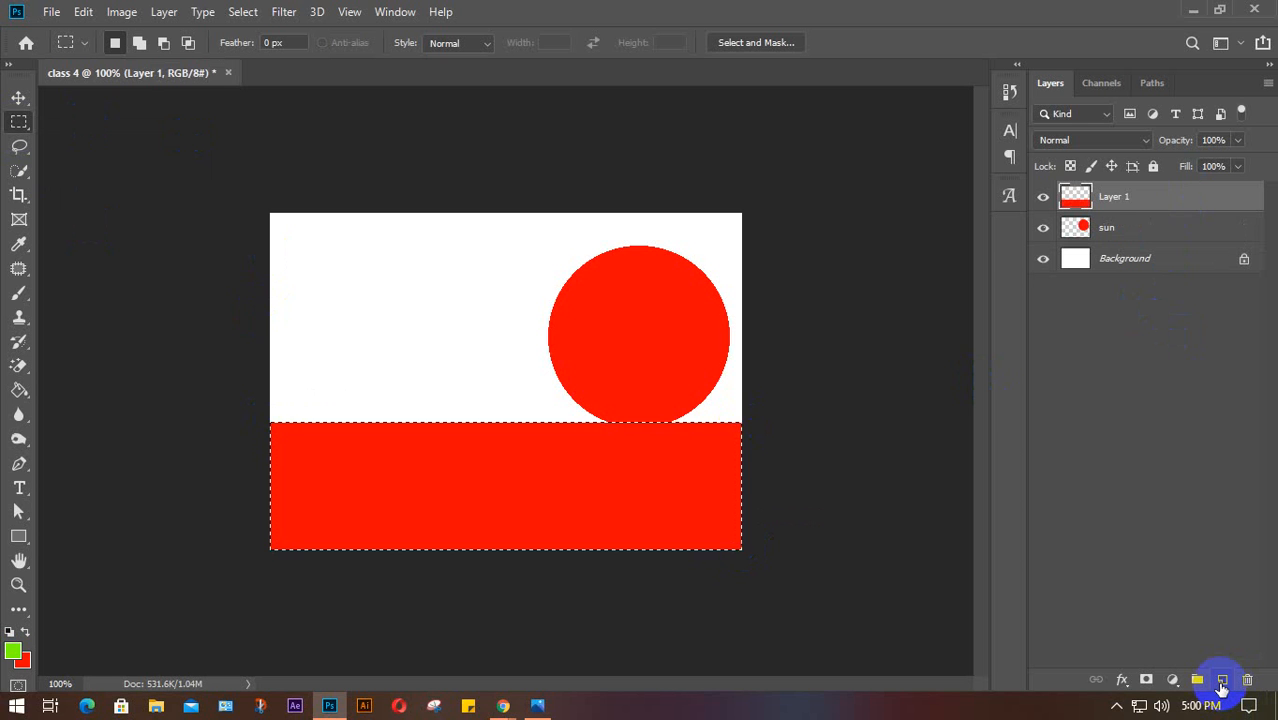
{"action": "key", "text": "alt+BackSpace"}
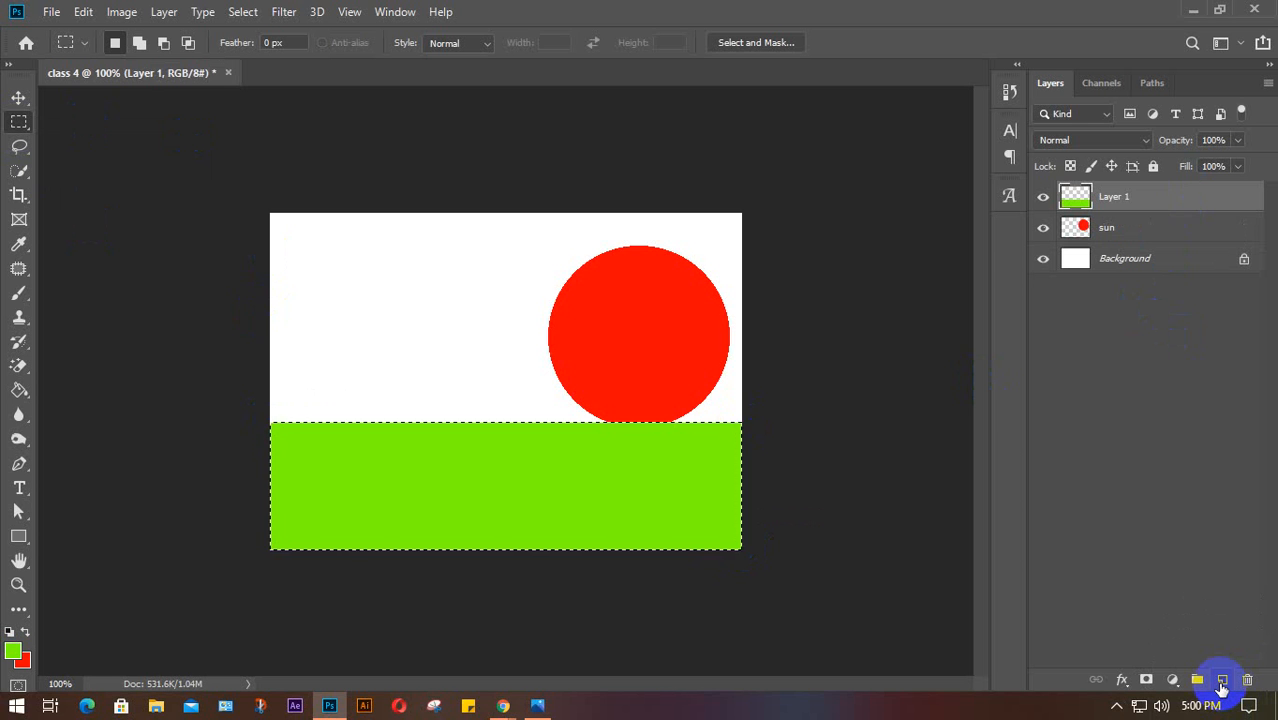
{"action": "key", "text": "ctrl+d"}
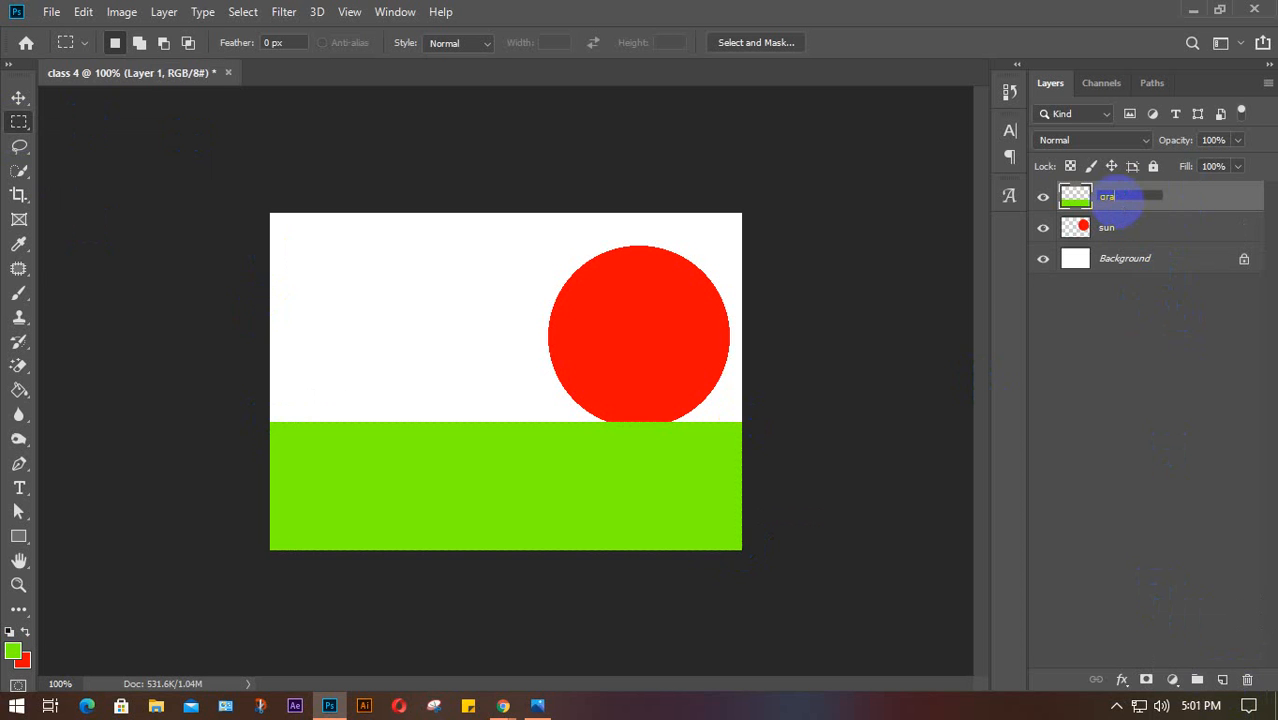
{"action": "key", "text": "Return"}
{"action": "key", "text": "v"}
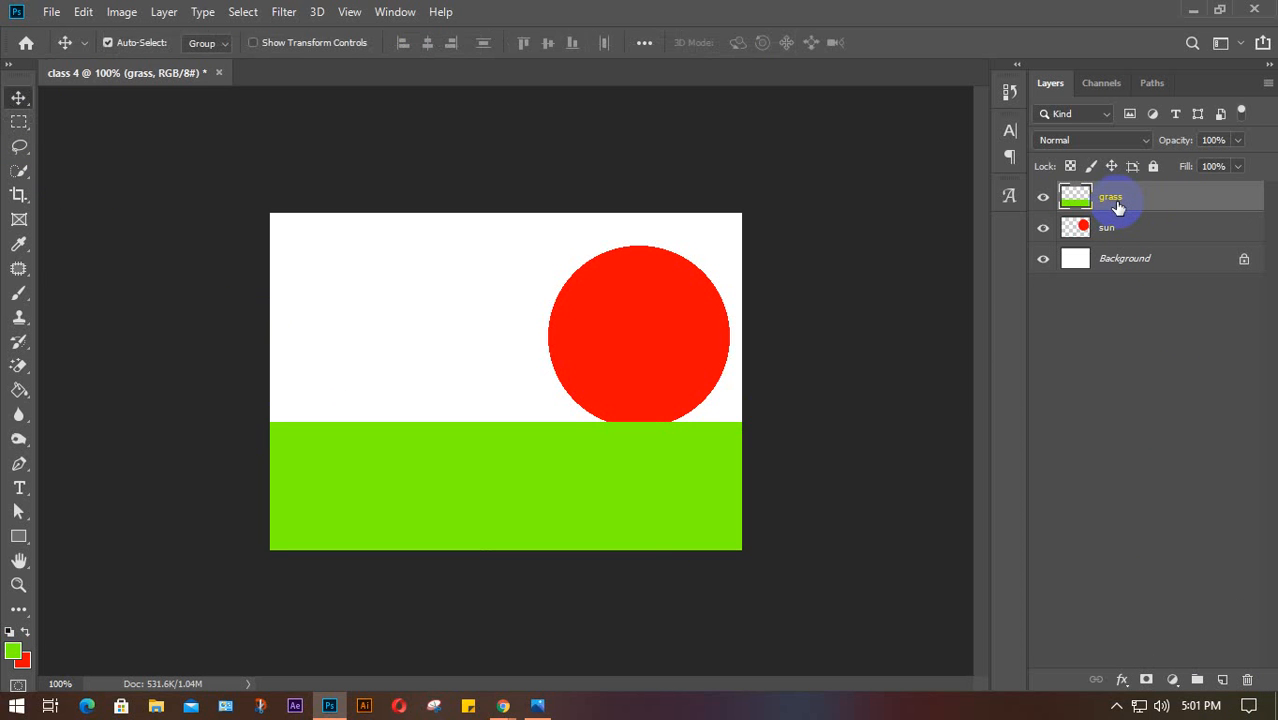
{"action": "left_click_drag", "start_coordinate": [644, 322], "coordinate": [654, 347]}
Reposition the sun, move its layer above grass, then delete both the sun and grass layers
{"action": "left_click", "coordinate": [633, 313]}
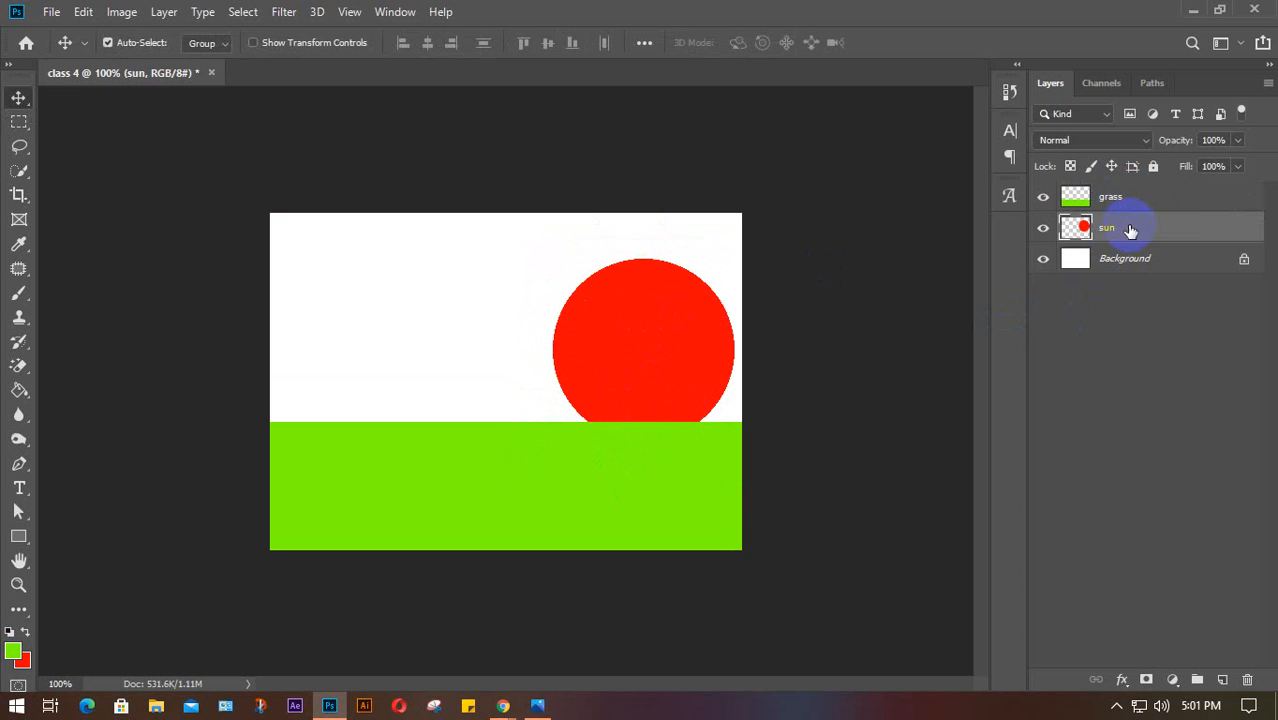
{"action": "left_click_drag", "start_coordinate": [1135, 194], "coordinate": [1134, 246]}
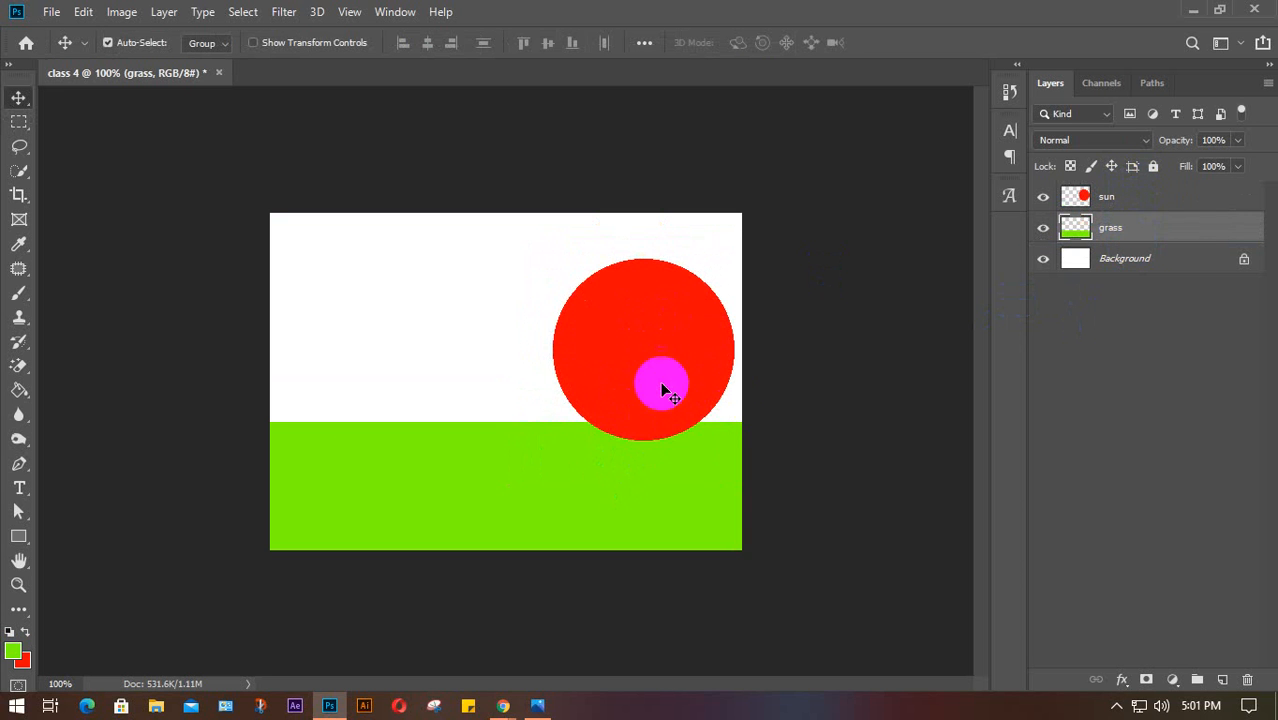
{"action": "left_click_drag", "start_coordinate": [664, 392], "coordinate": [646, 333]}
{"action": "key", "text": "Delete"}
{"action": "key", "text": "Delete"}
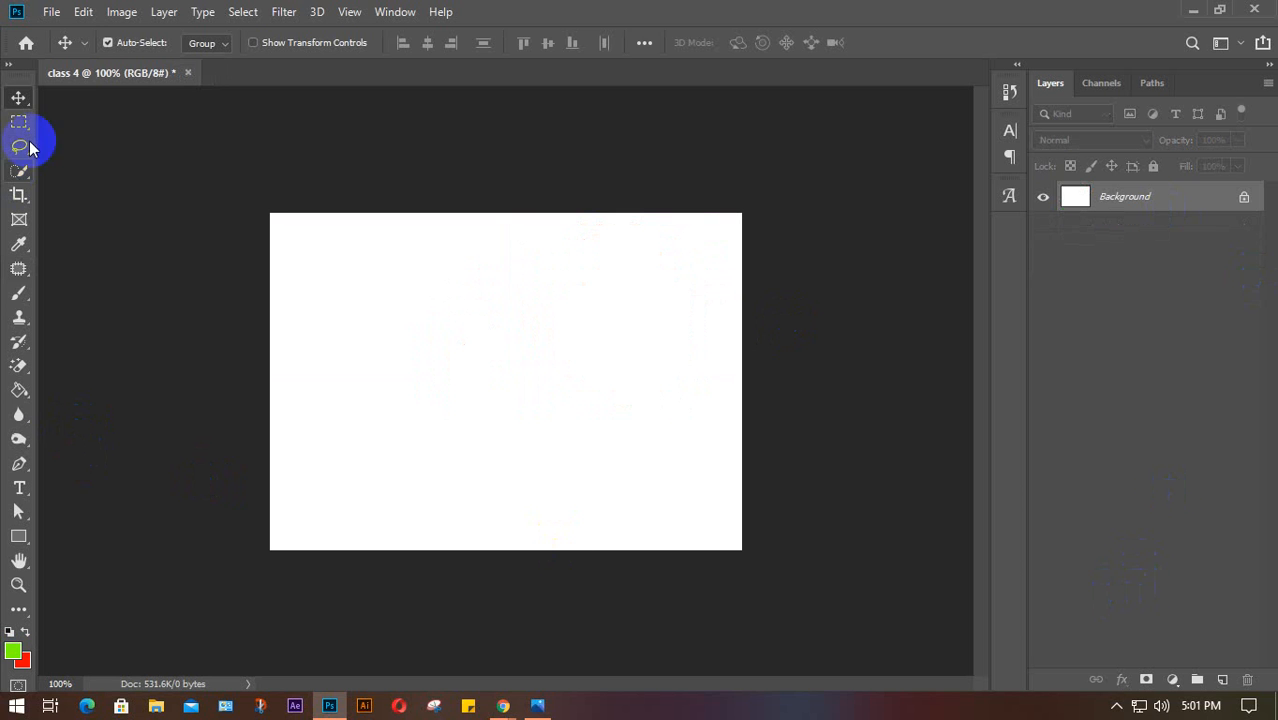
On a new layer, fill a tall green rectangle and a narrower red rectangle to its right
{"action": "left_click_drag", "start_coordinate": [14, 130], "coordinate": [133, 121]}
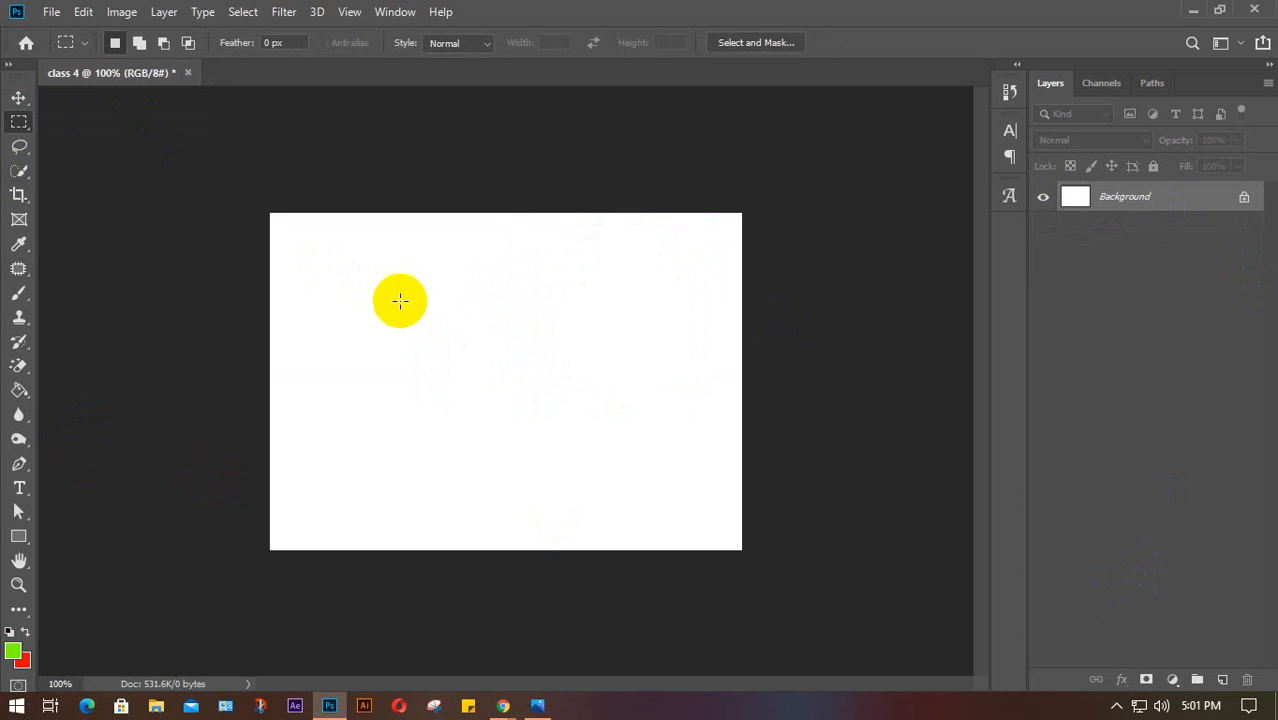
{"action": "left_click_drag", "start_coordinate": [352, 250], "coordinate": [593, 525]}
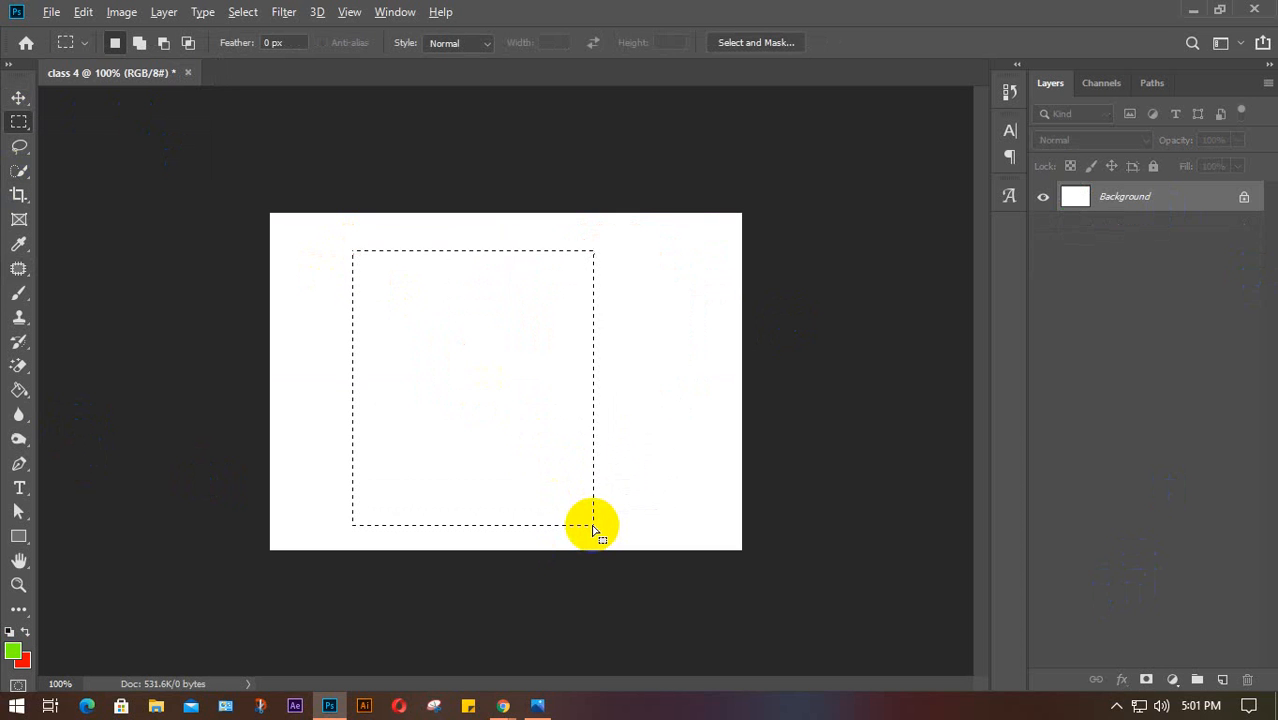
{"action": "key", "text": "alt+BackSpace"}
{"action": "key", "text": "ctrl+d"}
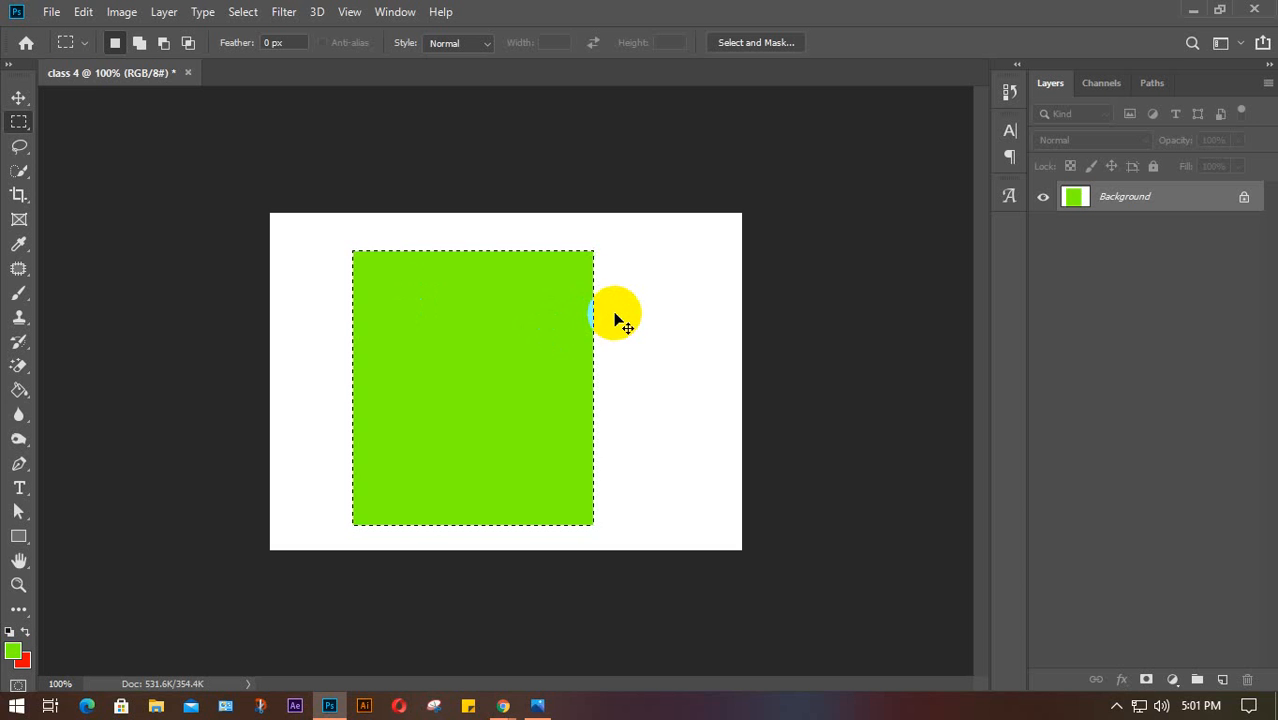
{"action": "key", "text": "ctrl+z"}
{"action": "left_click", "coordinate": [1222, 680]}
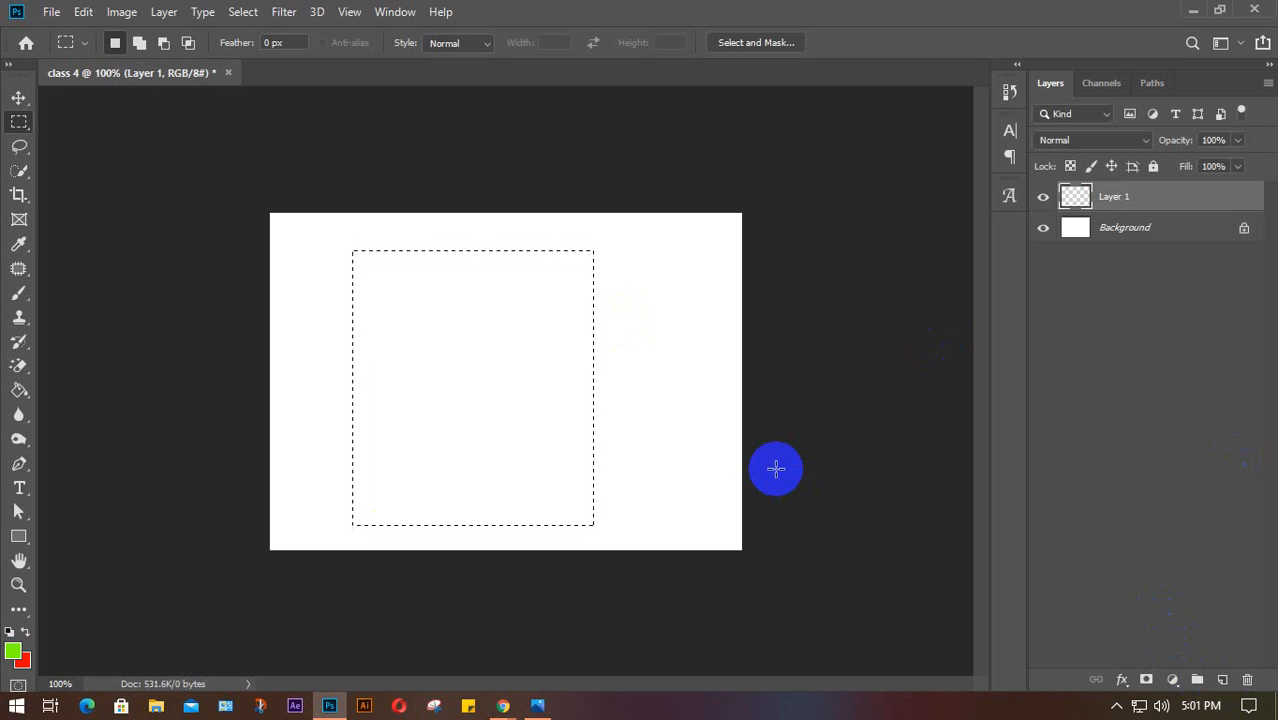
{"action": "key", "text": "alt+BackSpace"}
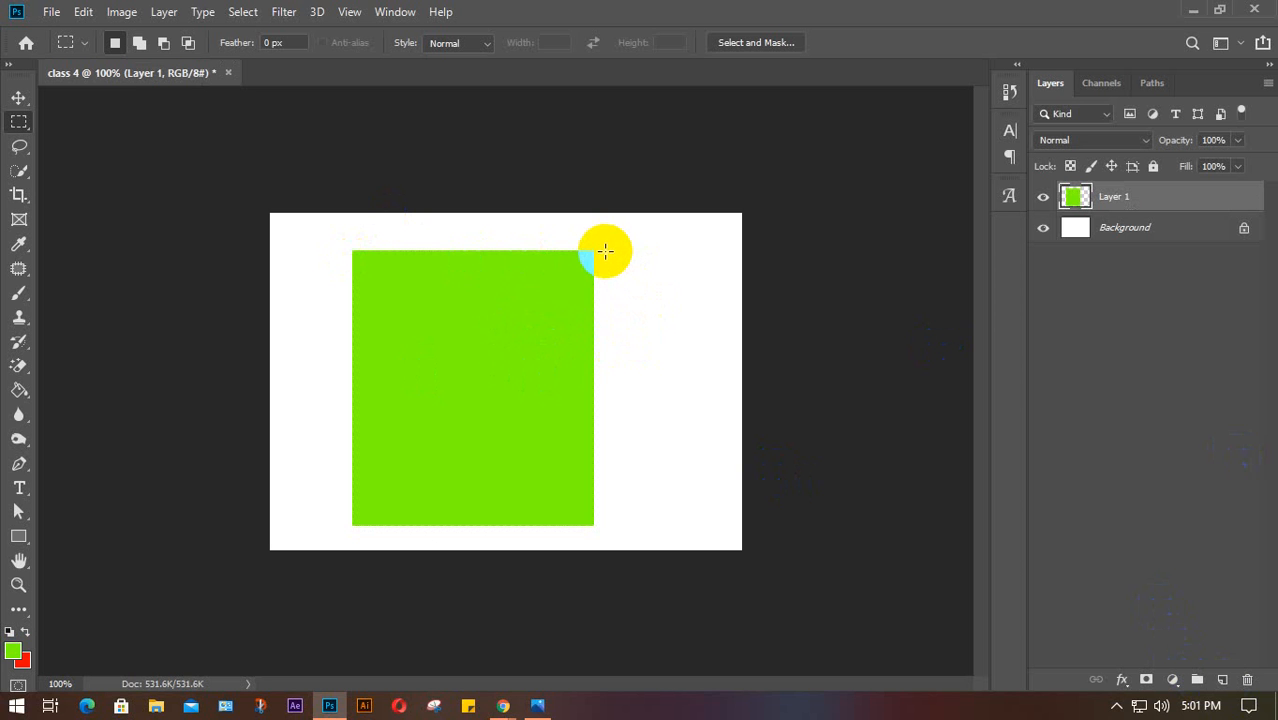
{"action": "left_click_drag", "start_coordinate": [605, 252], "coordinate": [723, 524]}
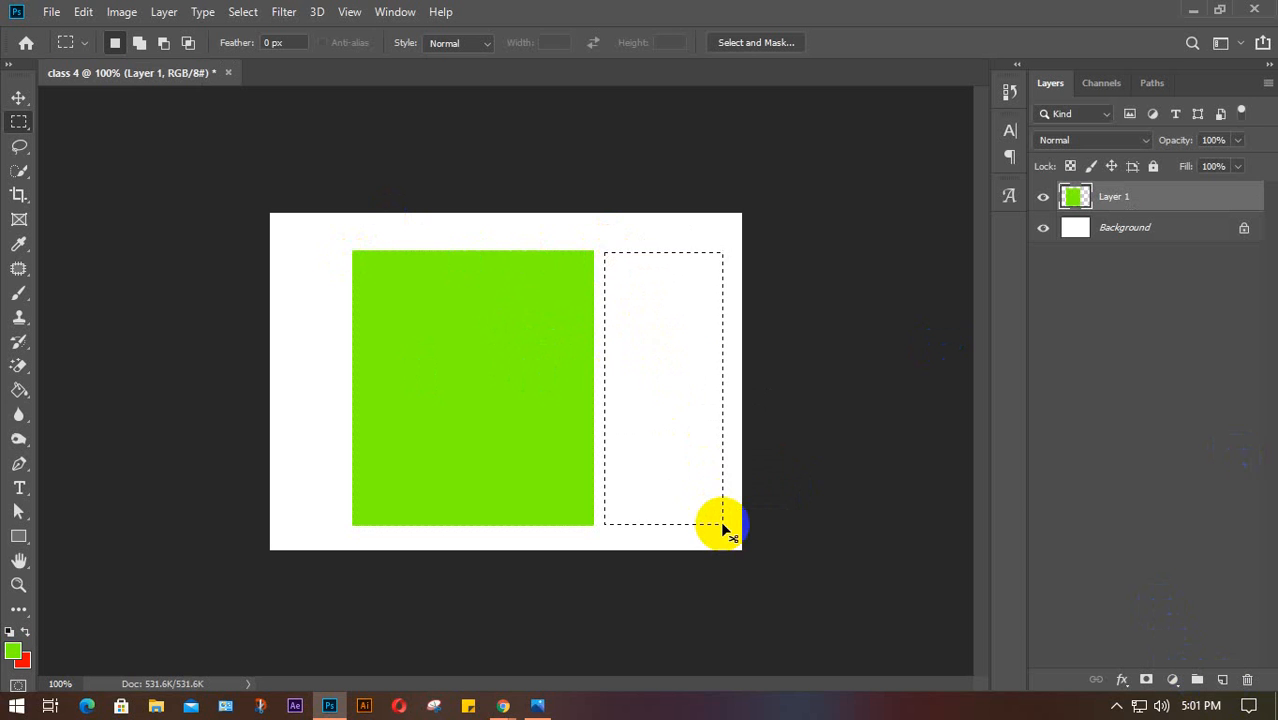
{"action": "key", "text": "ctrl+BackSpace"}
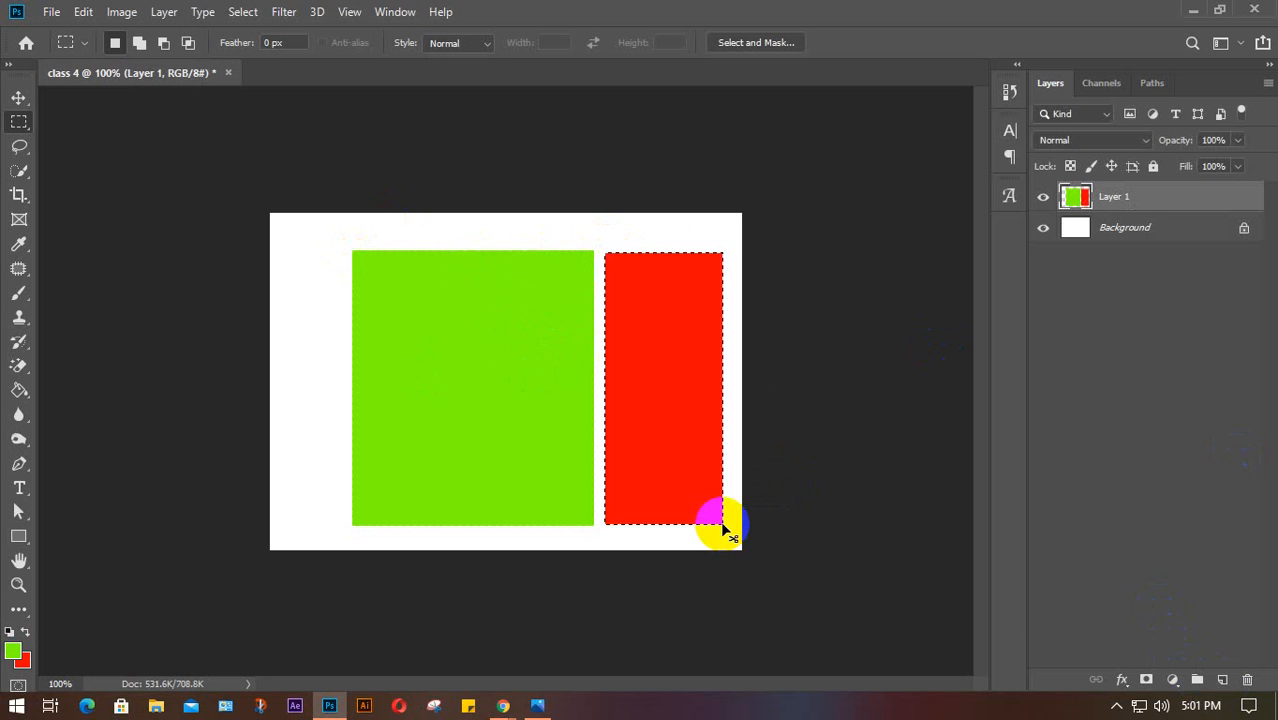
{"action": "key", "text": "ctrl+d"}
Drag both rectangles left and right with the Move tool, ending slightly right of the start
{"action": "key", "text": "v"}
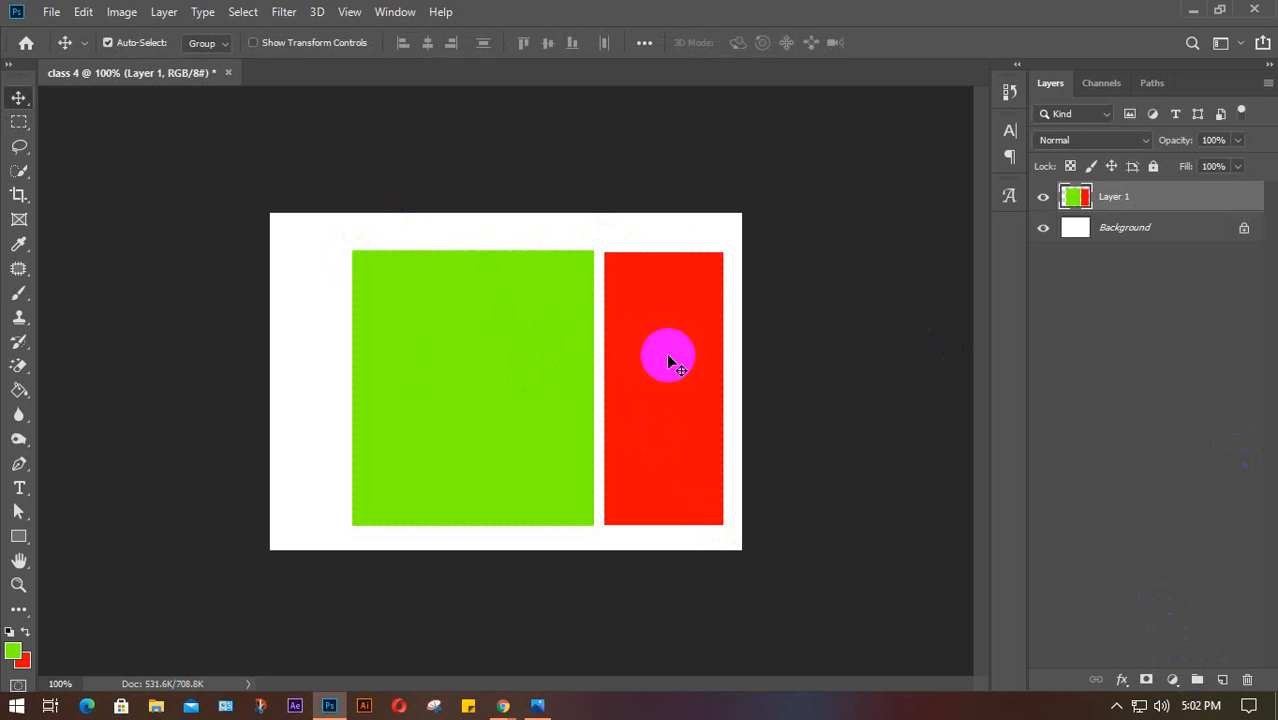
{"action": "left_click_drag", "start_coordinate": [668, 360], "coordinate": [636, 348]}
{"action": "left_click", "coordinate": [1043, 197]}
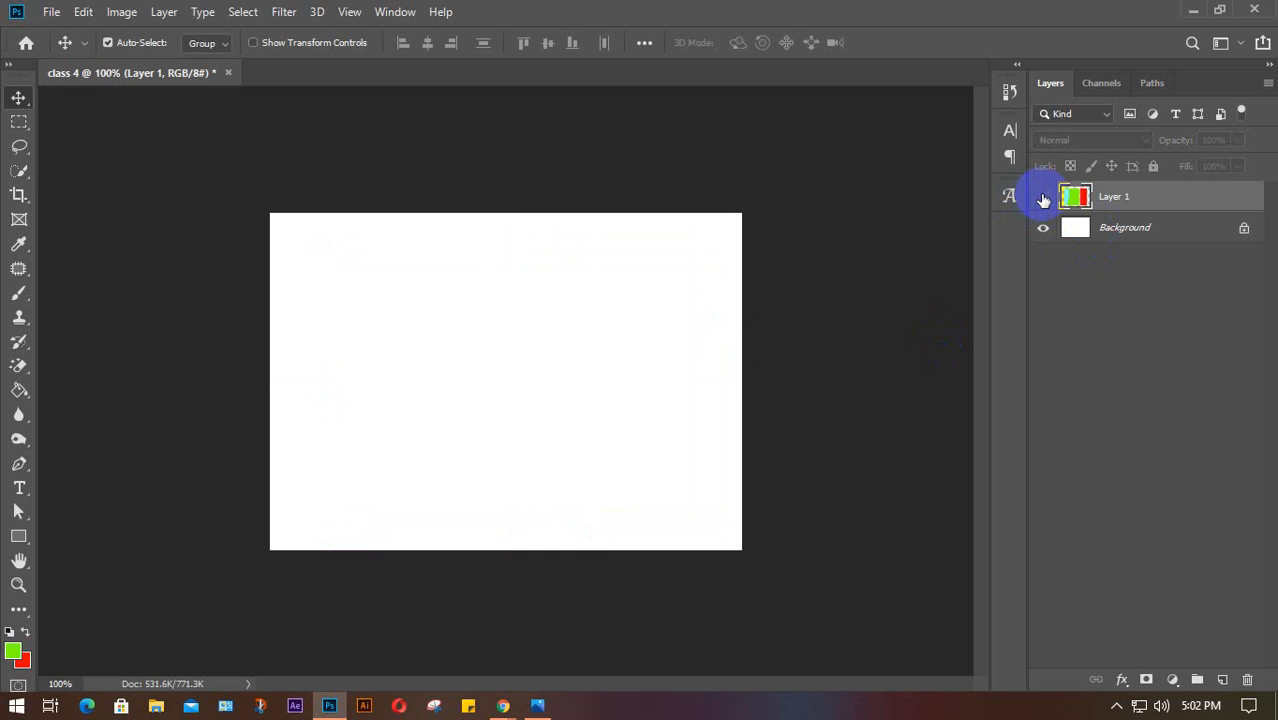
{"action": "left_click", "coordinate": [1043, 197]}
{"action": "left_click_drag", "start_coordinate": [662, 357], "coordinate": [630, 357]}
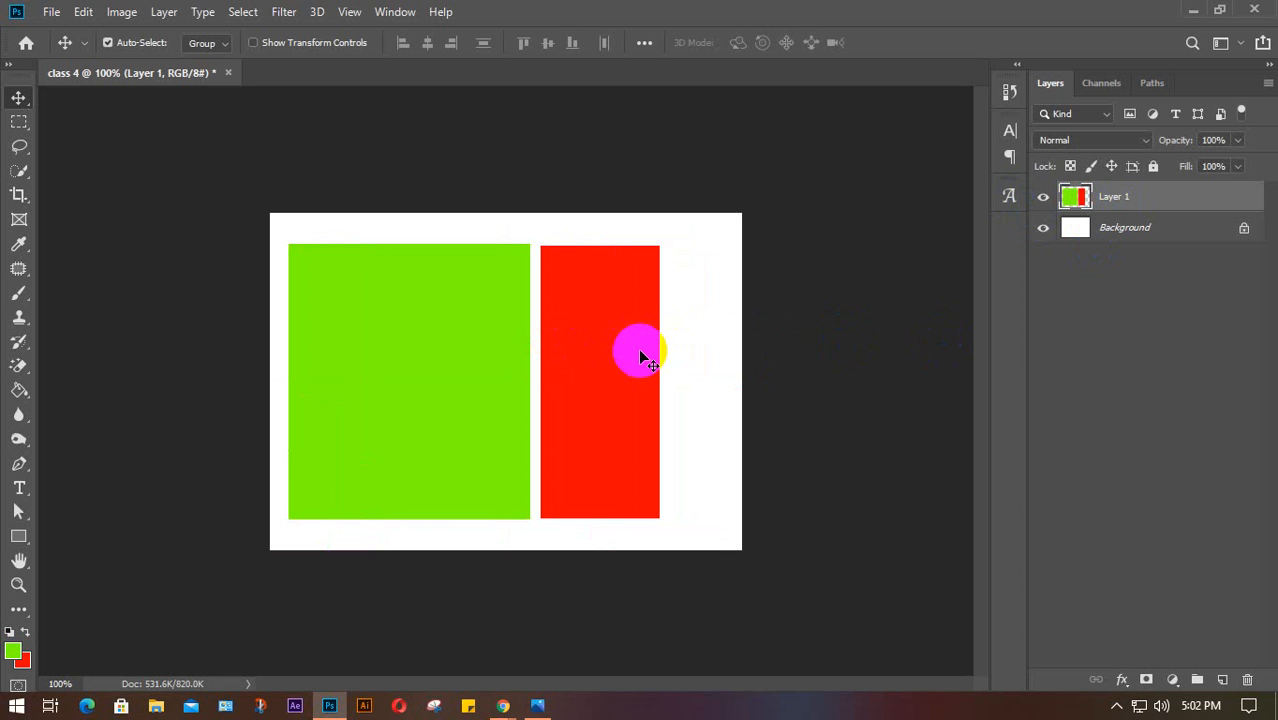
{"action": "left_click_drag", "start_coordinate": [588, 302], "coordinate": [631, 323]}
{"action": "left_click_drag", "start_coordinate": [485, 320], "coordinate": [450, 318]}
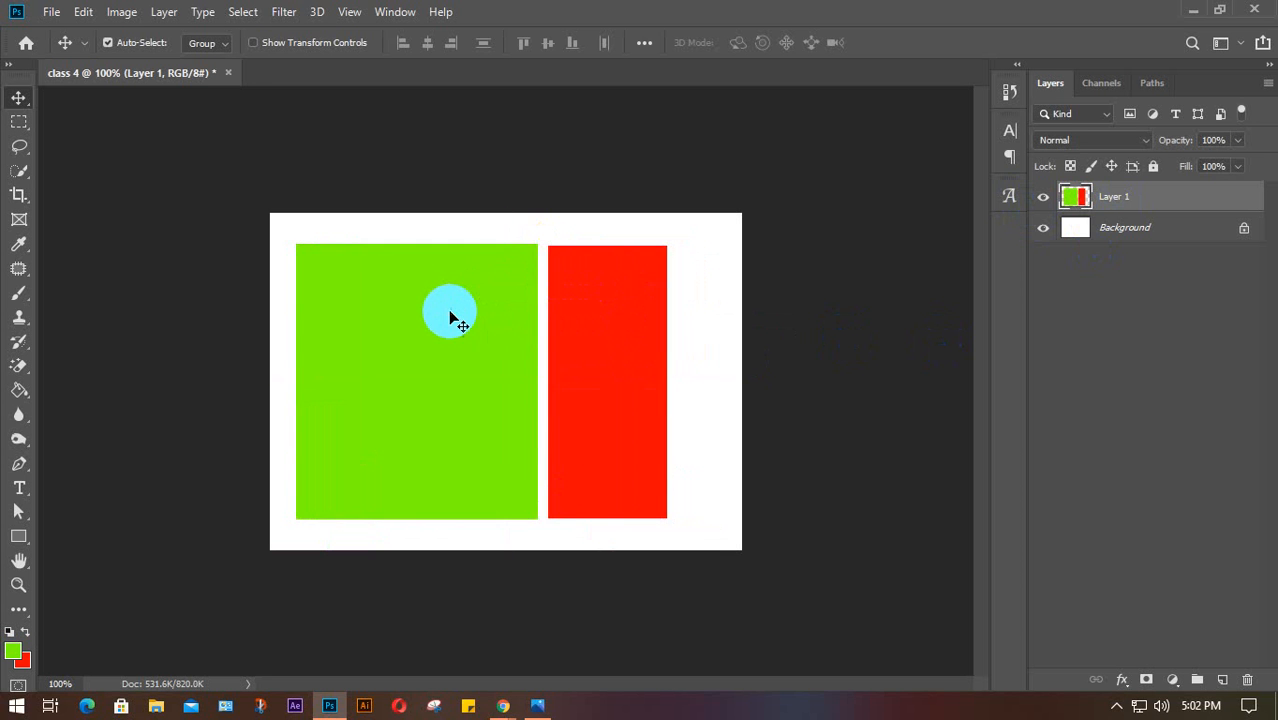
{"action": "left_click_drag", "start_coordinate": [596, 309], "coordinate": [612, 309]}
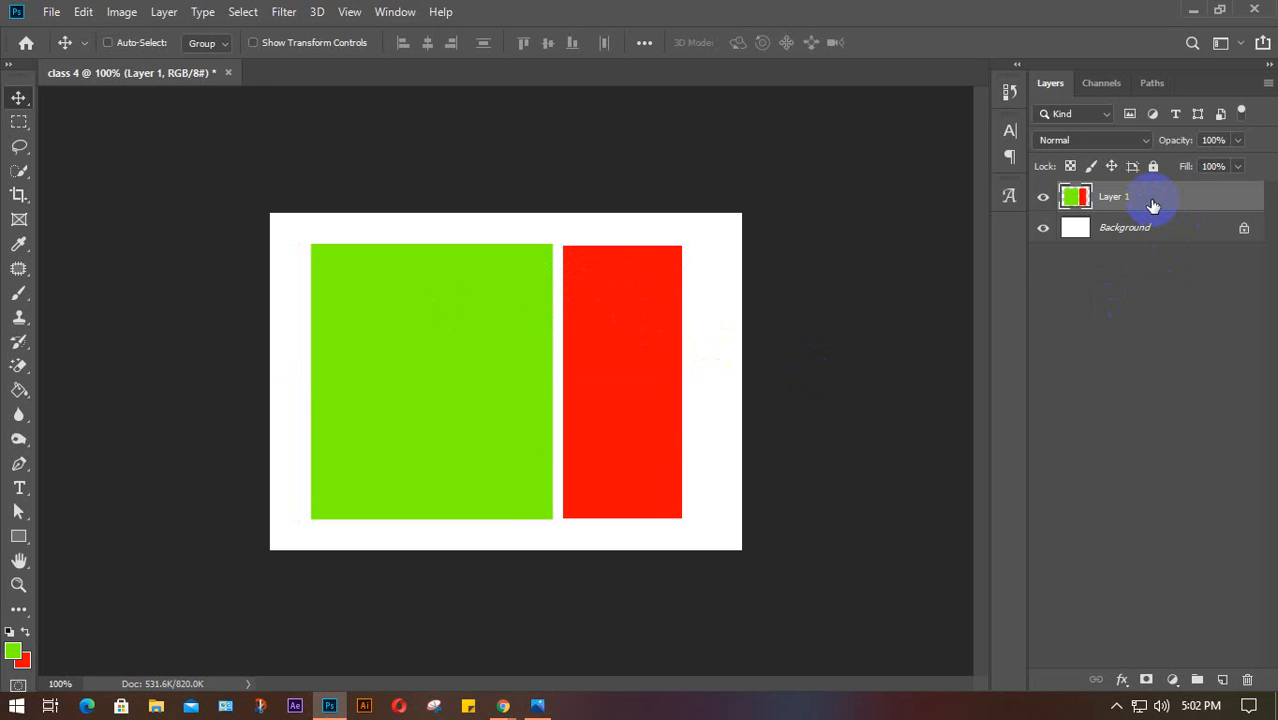
Duplicate the rectangles layer, naming the copy 'red' and the original 'green'
{"action": "key", "text": "ctrl+j"}
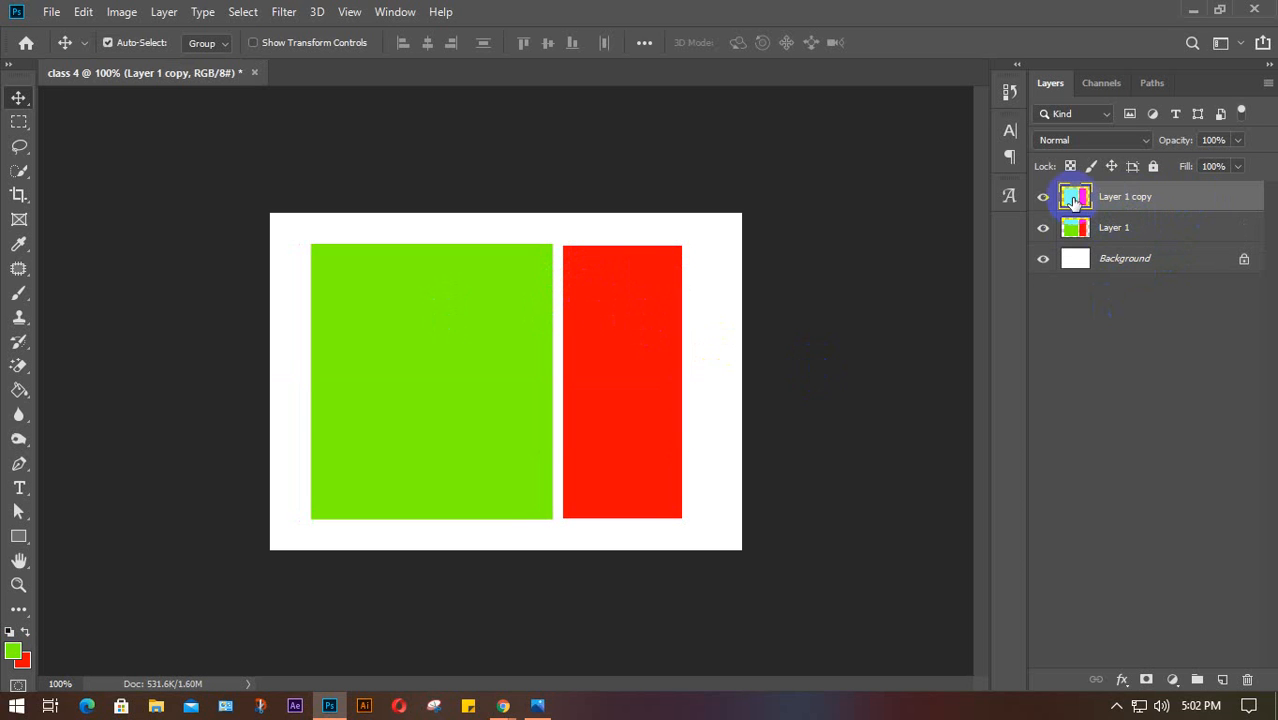
{"action": "left_click", "coordinate": [20, 122]}
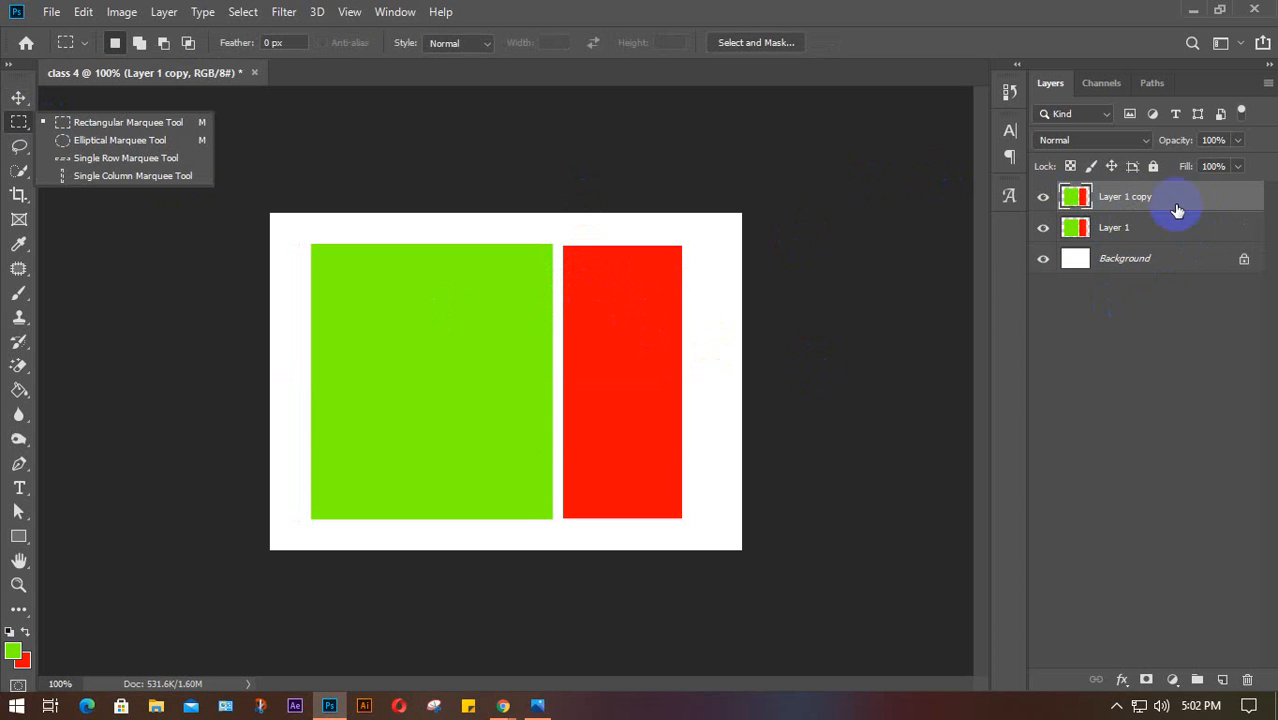
{"action": "left_click", "coordinate": [1096, 204]}
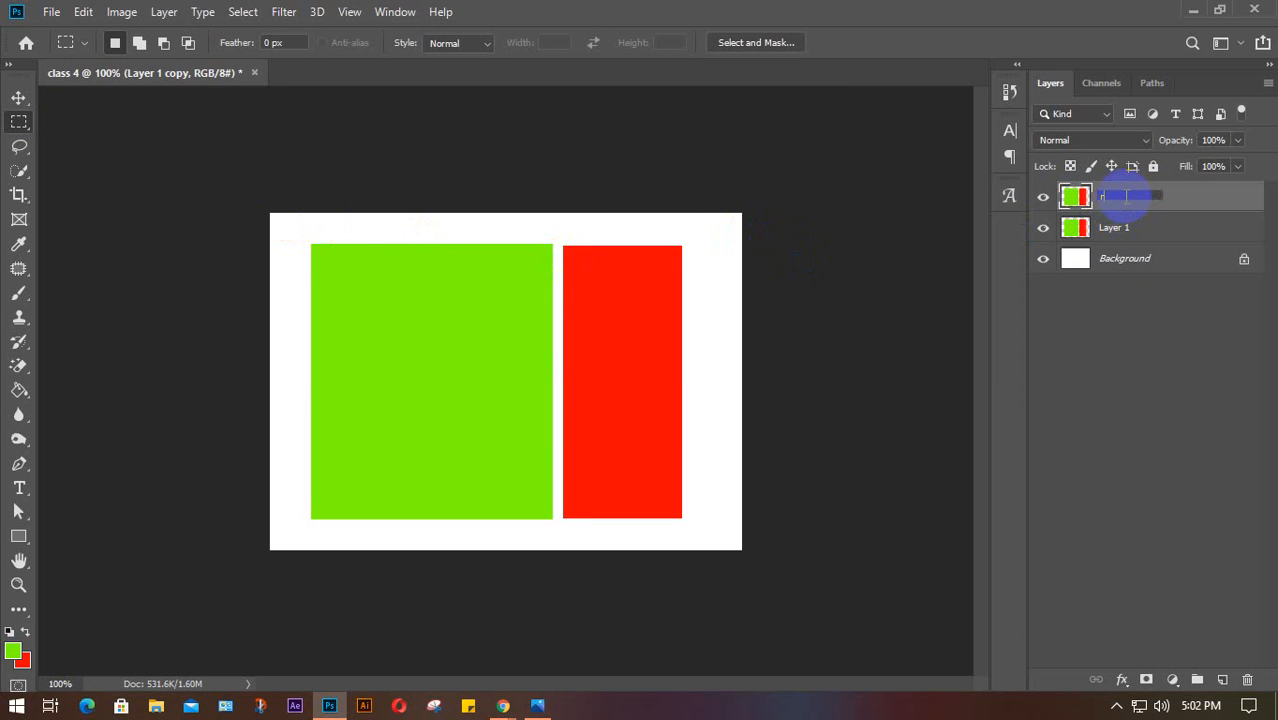
{"action": "key", "text": "Return"}
{"action": "double_click", "coordinate": [1116, 227]}
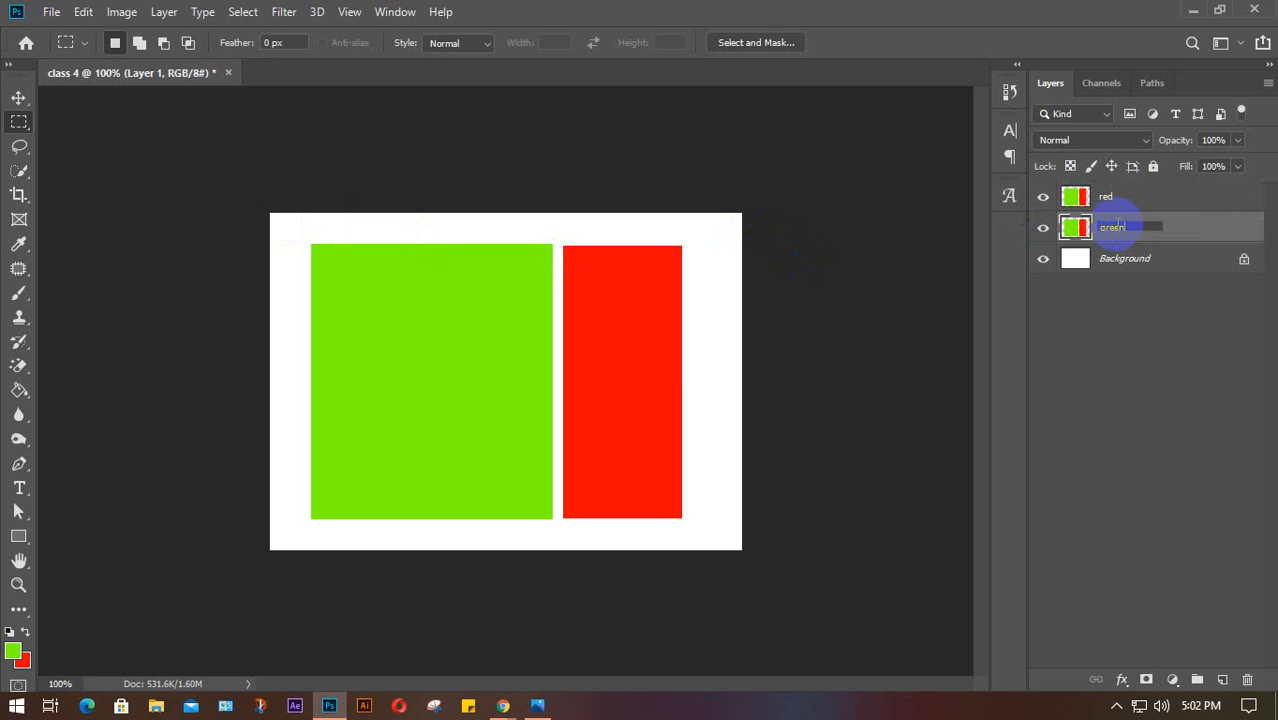
{"action": "left_click", "coordinate": [1140, 198]}
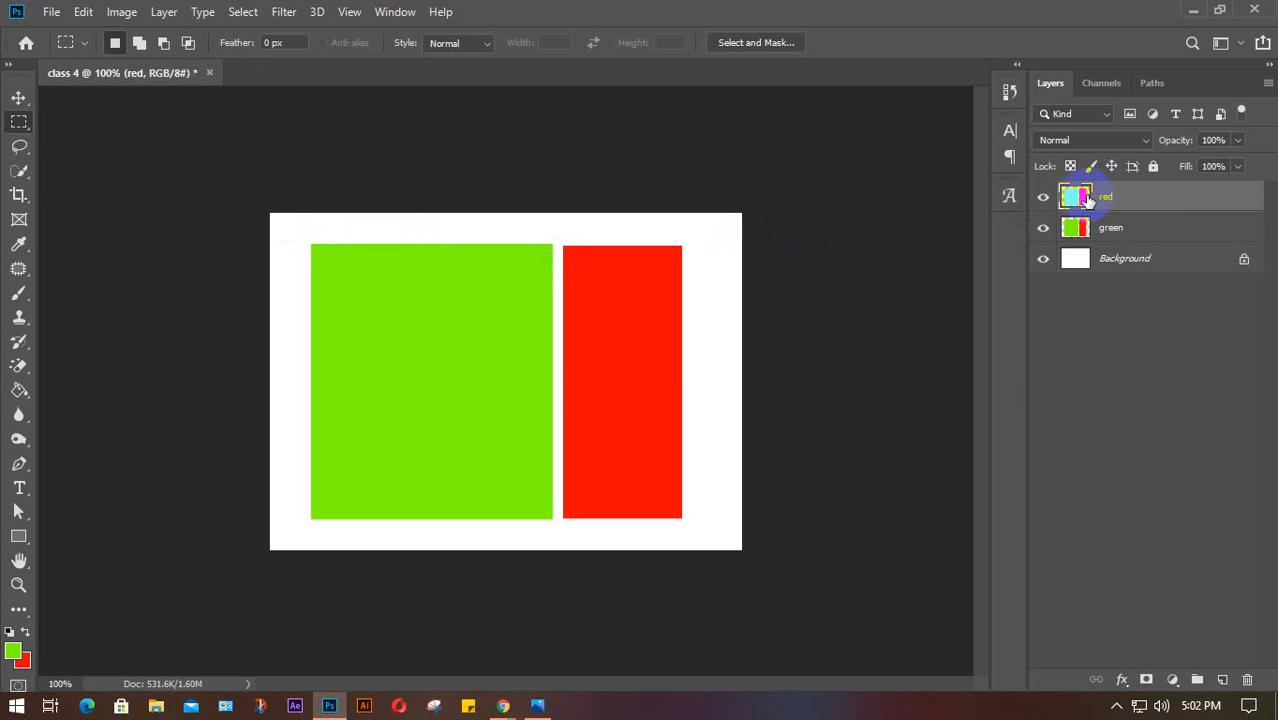
Erase the green square from the red layer and the red rectangle from the green layer
{"action": "left_click_drag", "start_coordinate": [297, 226], "coordinate": [560, 532]}
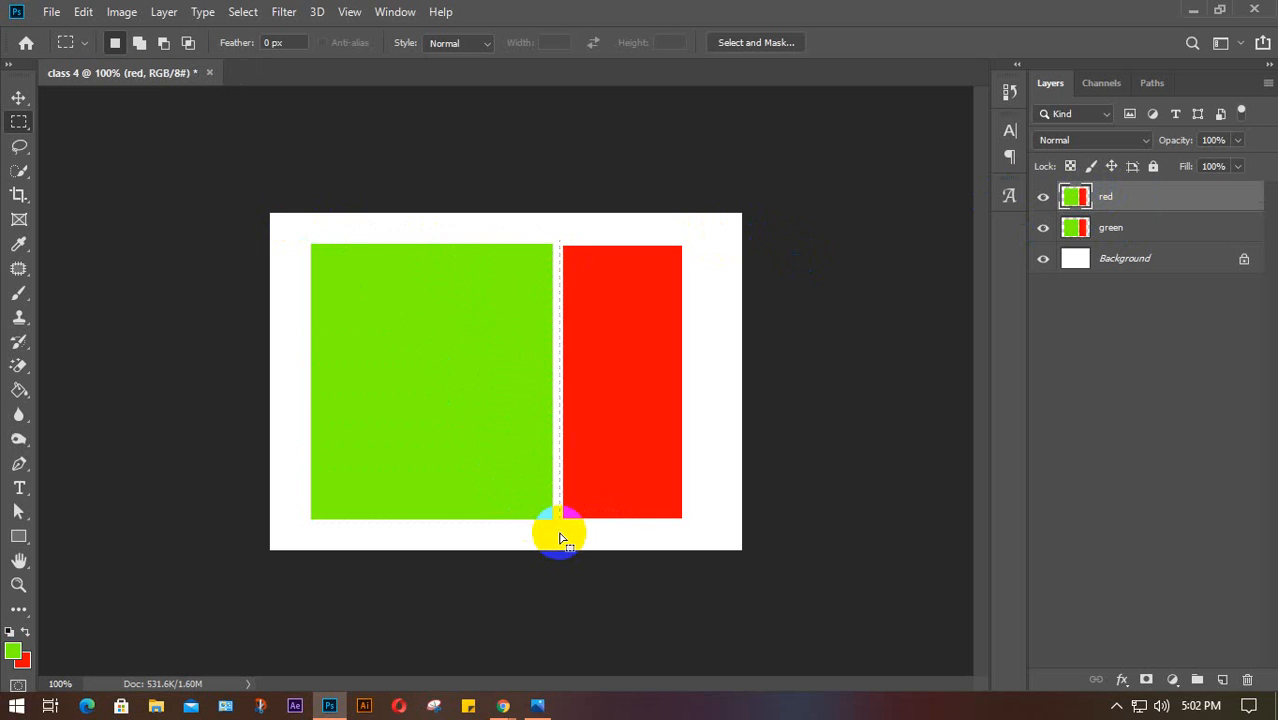
{"action": "key", "text": "Delete"}
{"action": "left_click", "coordinate": [557, 534]}
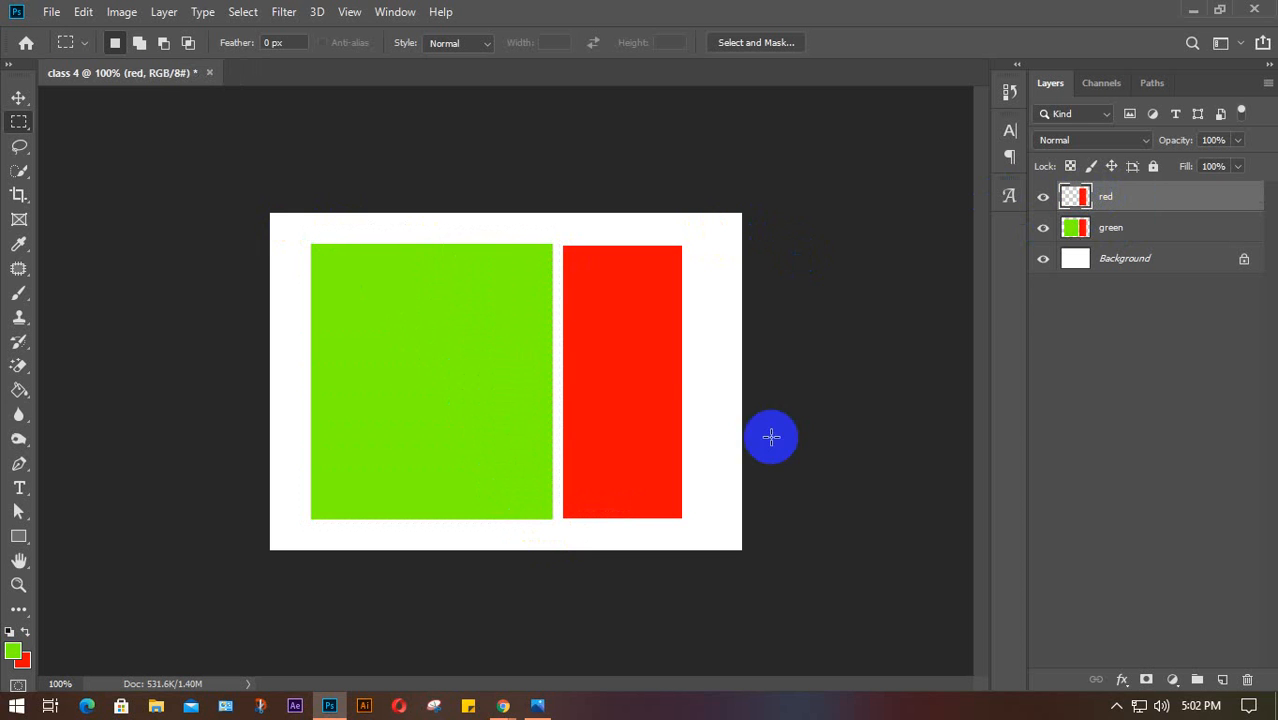
{"action": "left_click", "coordinate": [1155, 228]}
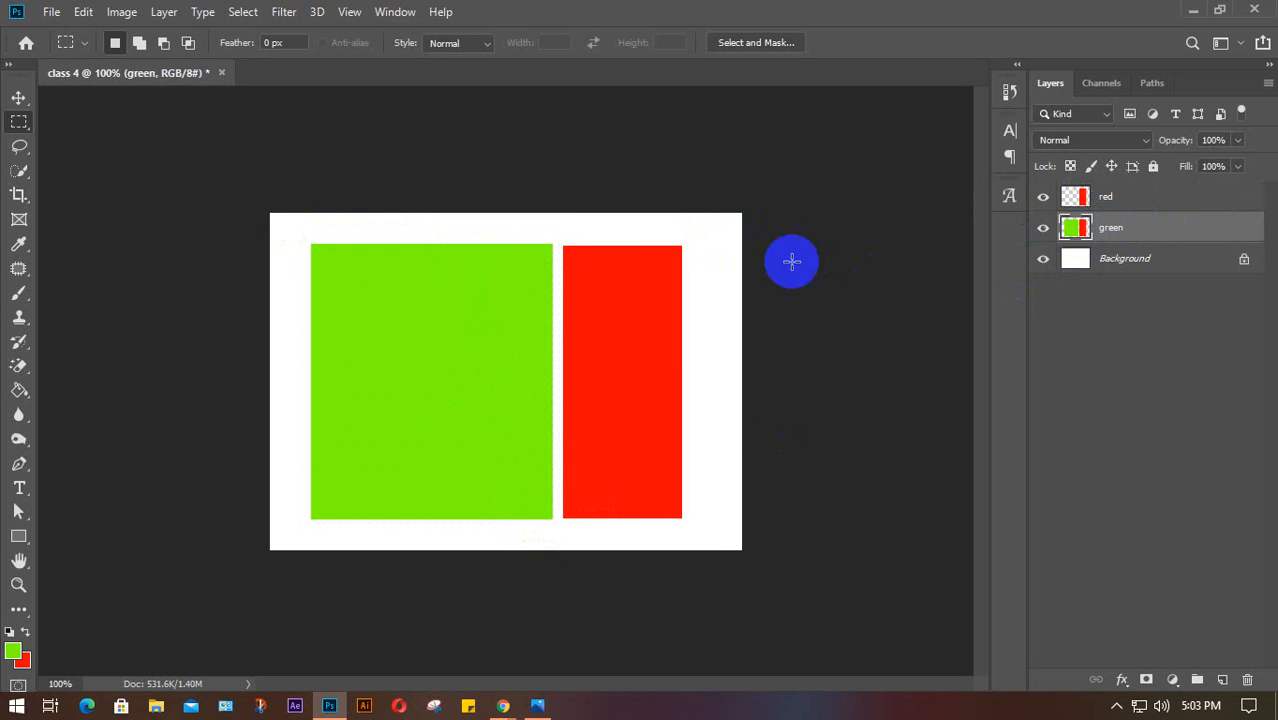
{"action": "left_click_drag", "start_coordinate": [558, 233], "coordinate": [699, 557]}
{"action": "key", "text": "Delete"}
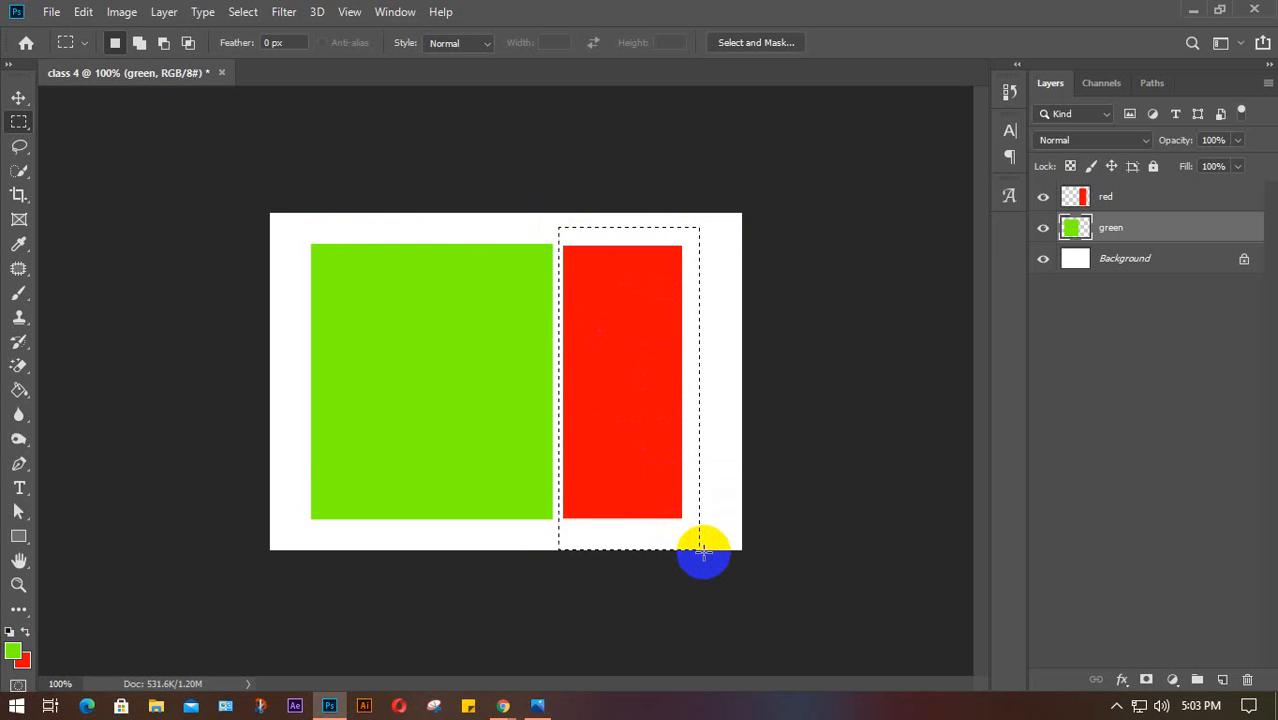
{"action": "key", "text": "ctrl+d"}
Toggle the red and green layers' visibility to check them, then nudge both shapes slightly
{"action": "left_click", "coordinate": [1043, 197]}
{"action": "left_click", "coordinate": [1043, 197]}
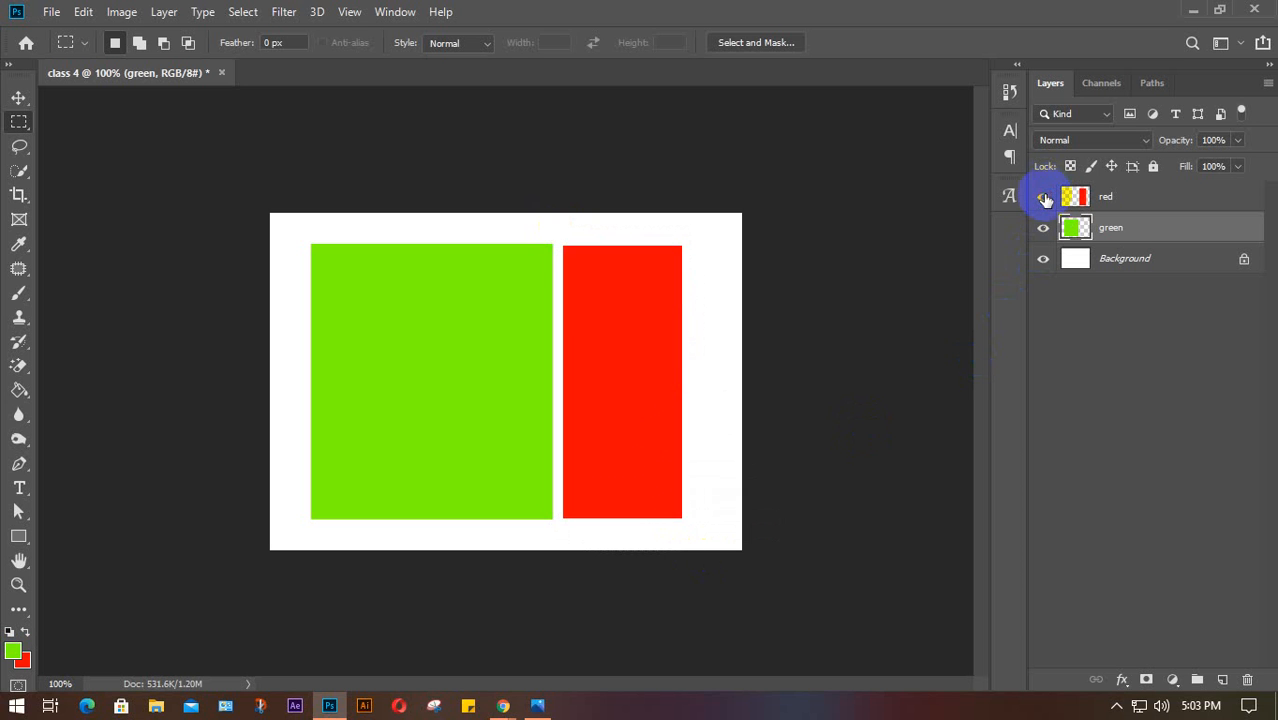
{"action": "left_click", "coordinate": [1041, 228]}
{"action": "left_click", "coordinate": [1041, 228]}
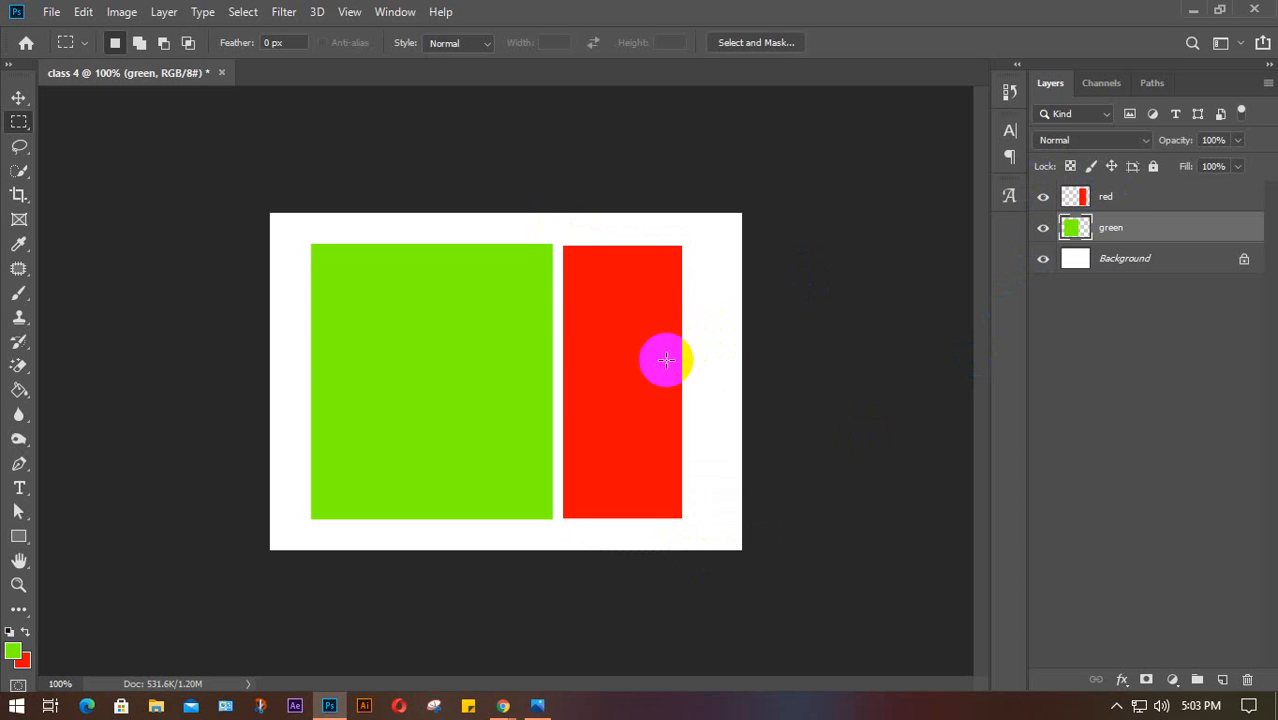
{"action": "key", "text": "v"}
{"action": "mouse_move", "coordinate": [662, 362]}
{"action": "left_mouse_down"}
{"action": "mouse_move", "coordinate": [670, 334]}
{"action": "mouse_move", "coordinate": [695, 405]}
{"action": "mouse_move", "coordinate": [670, 362]}
{"action": "left_mouse_up"}
{"action": "mouse_move", "coordinate": [488, 368]}
{"action": "left_mouse_down"}
{"action": "mouse_move", "coordinate": [474, 354]}
{"action": "mouse_move", "coordinate": [515, 376]}
{"action": "mouse_move", "coordinate": [494, 371]}
{"action": "left_mouse_up"}
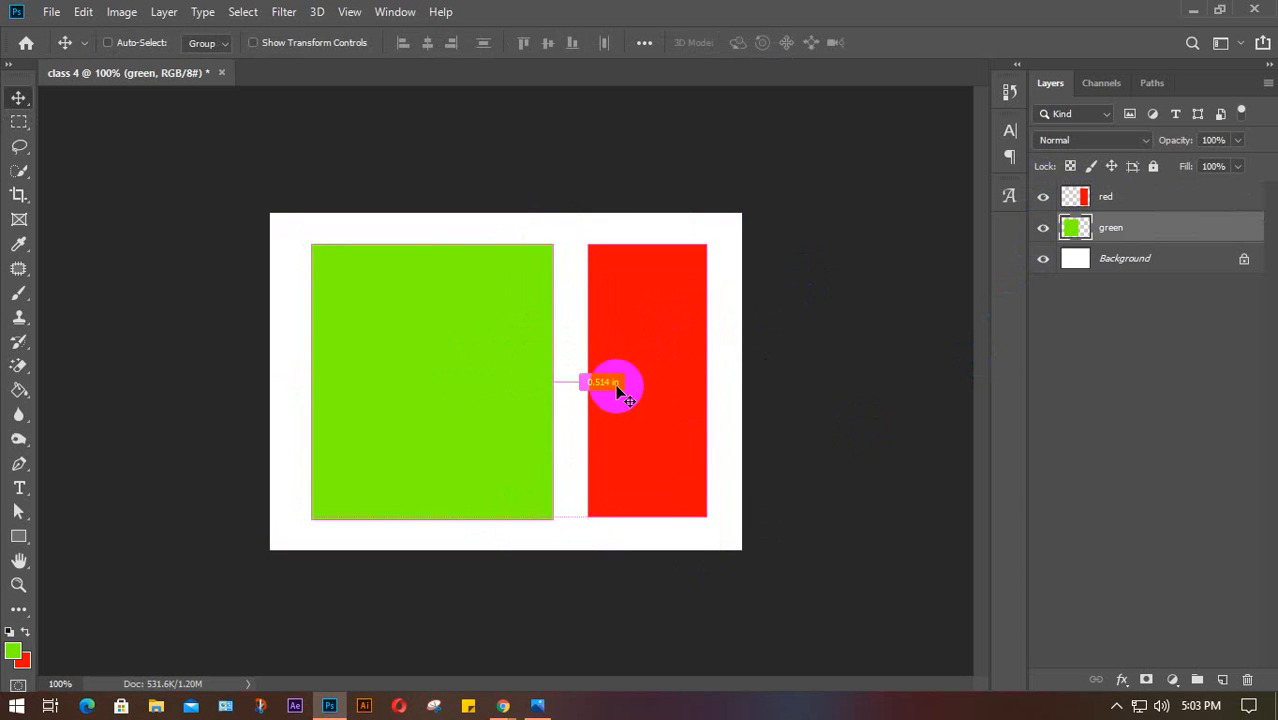
Undo the shape split and moves, then delete the red layer
{"action": "key", "text": "ctrl+z"}
{"action": "key", "text": "ctrl+z"}
{"action": "key", "text": "ctrl+z"}
{"action": "key", "text": "ctrl+z"}
{"action": "key", "text": "ctrl+z"}
{"action": "key", "text": "ctrl+z"}
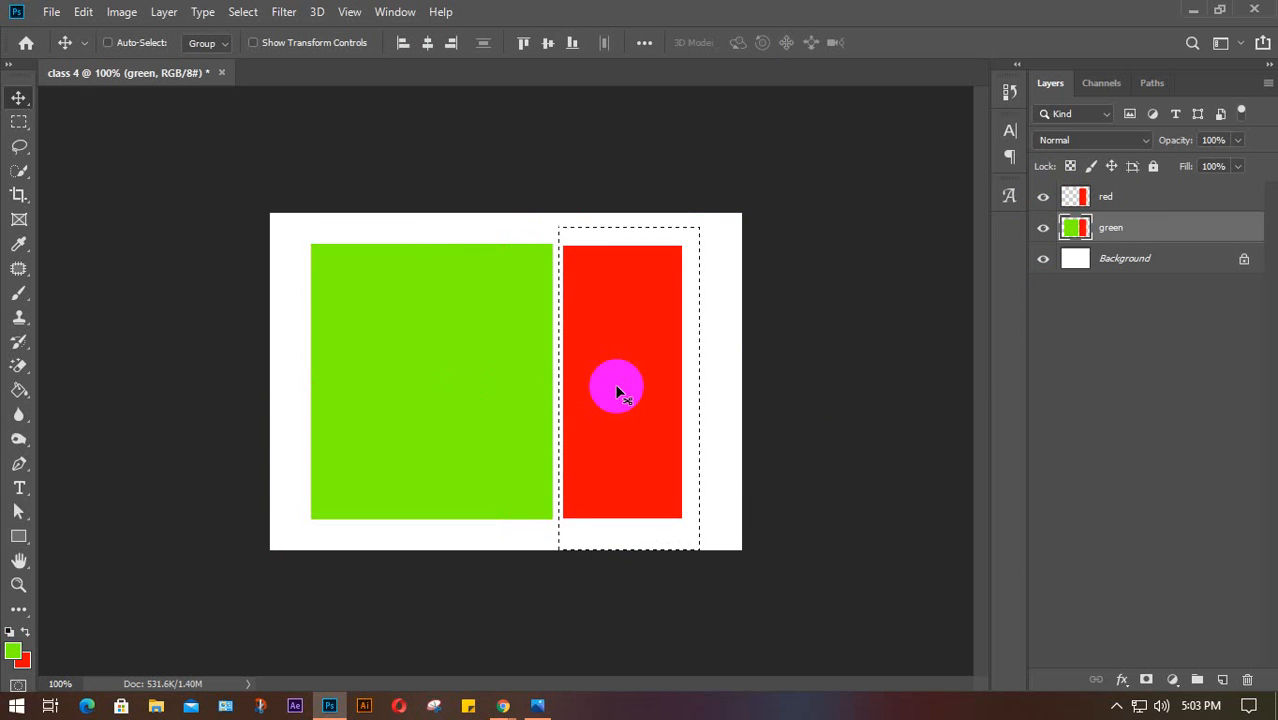
{"action": "key", "text": "ctrl+z"}
{"action": "left_click", "coordinate": [1143, 196]}
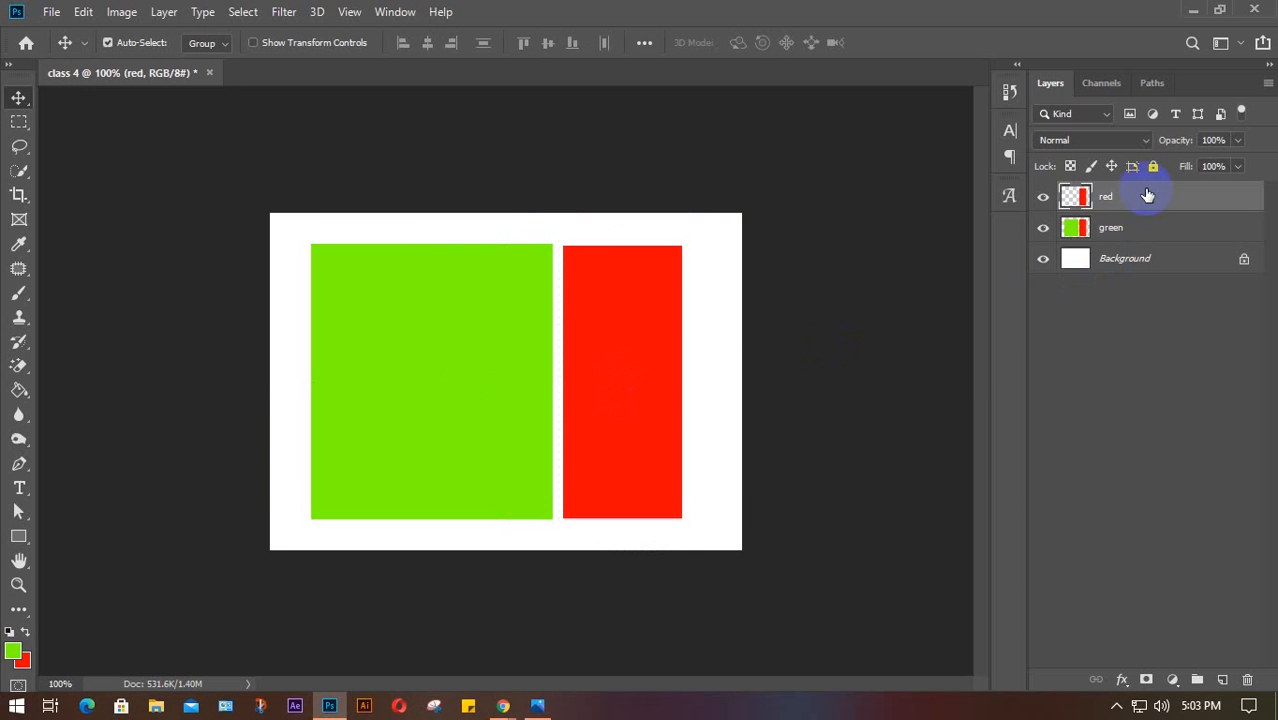
{"action": "key", "text": "Delete"}
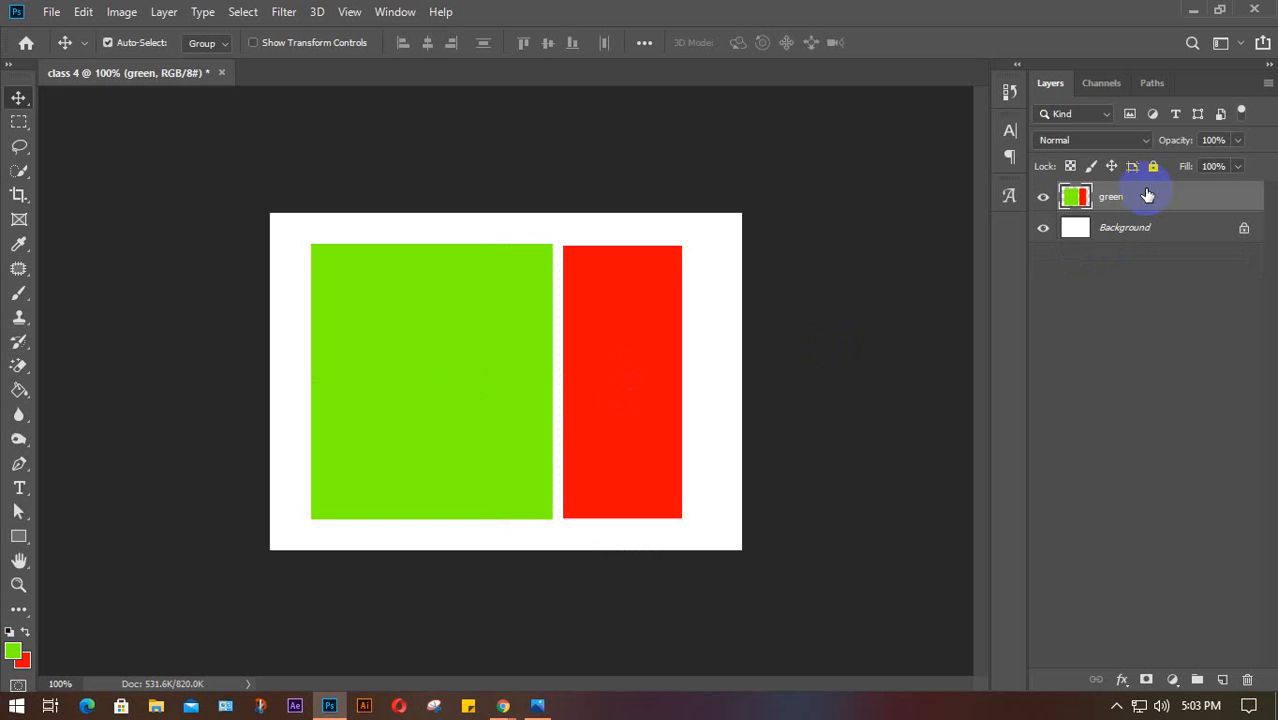
Copy the green square to Layer 1 and the red rectangle to Layer 2 with Ctrl+J
{"action": "right_click", "coordinate": [20, 122]}
{"action": "left_click_drag", "start_coordinate": [290, 226], "coordinate": [557, 536]}
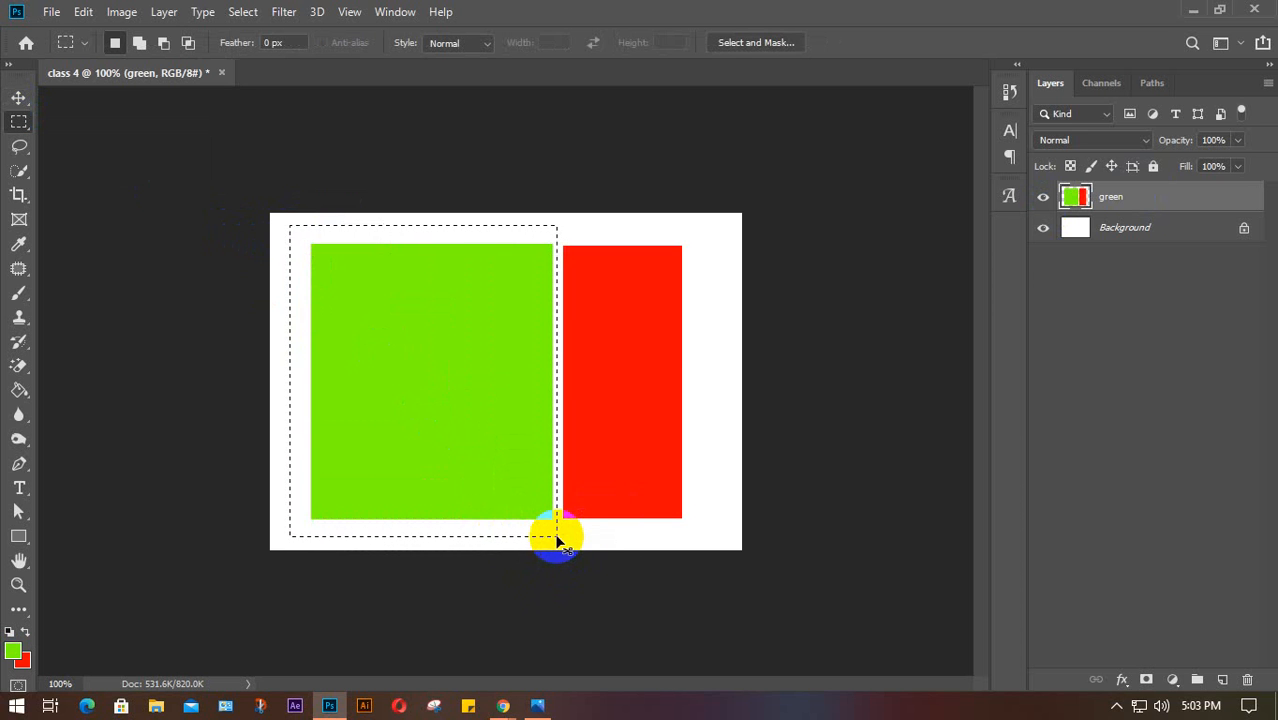
{"action": "key", "text": "ctrl+j"}
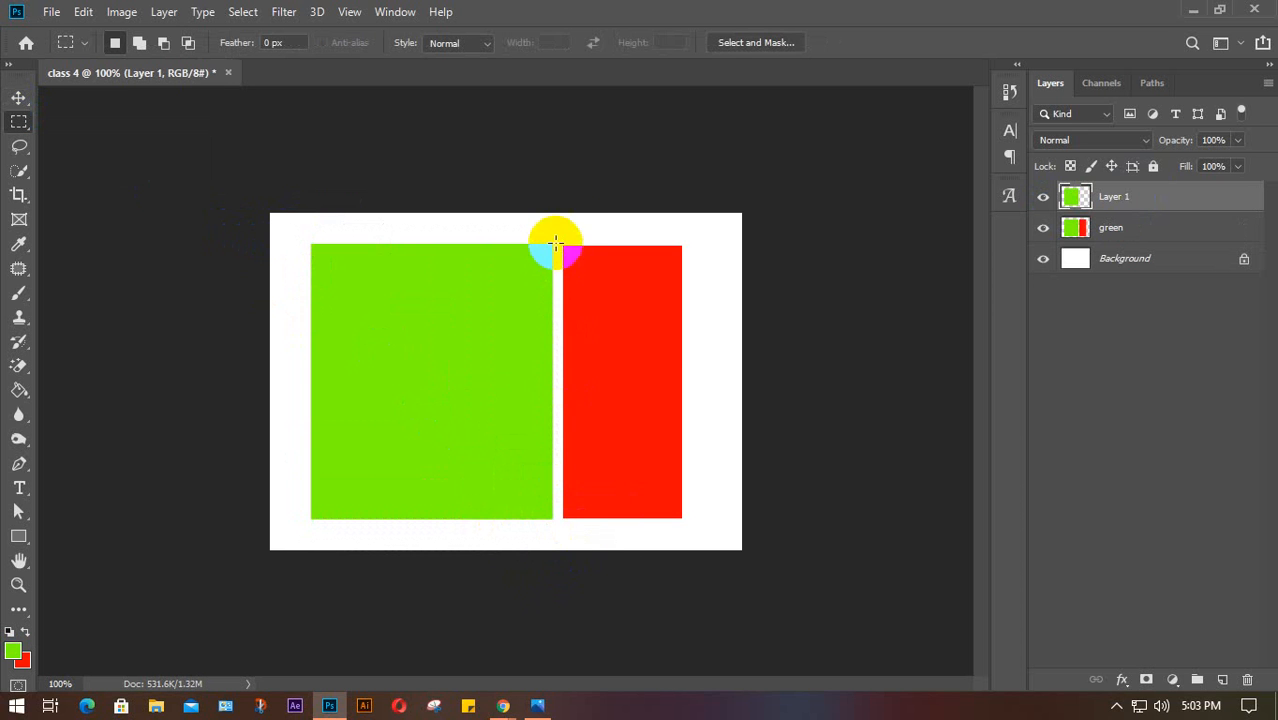
{"action": "left_click_drag", "start_coordinate": [557, 228], "coordinate": [721, 546]}
{"action": "key", "text": "ctrl+j"}
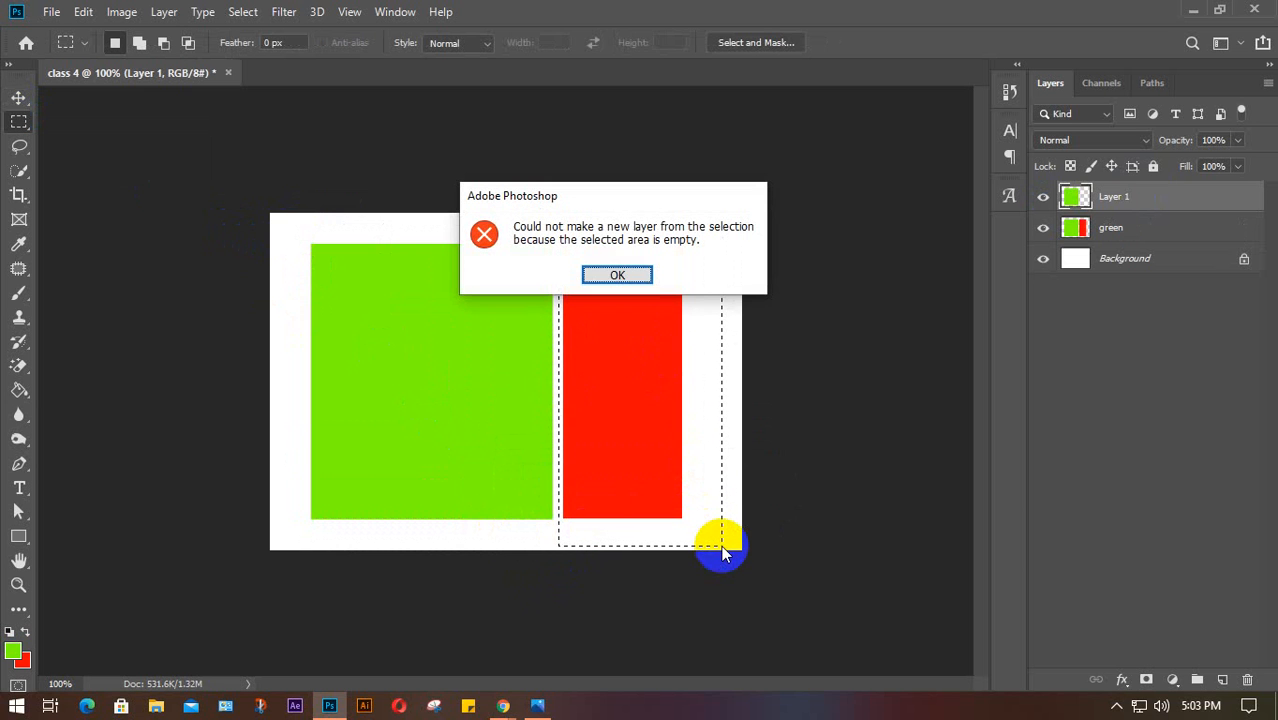
{"action": "left_click", "coordinate": [634, 279]}
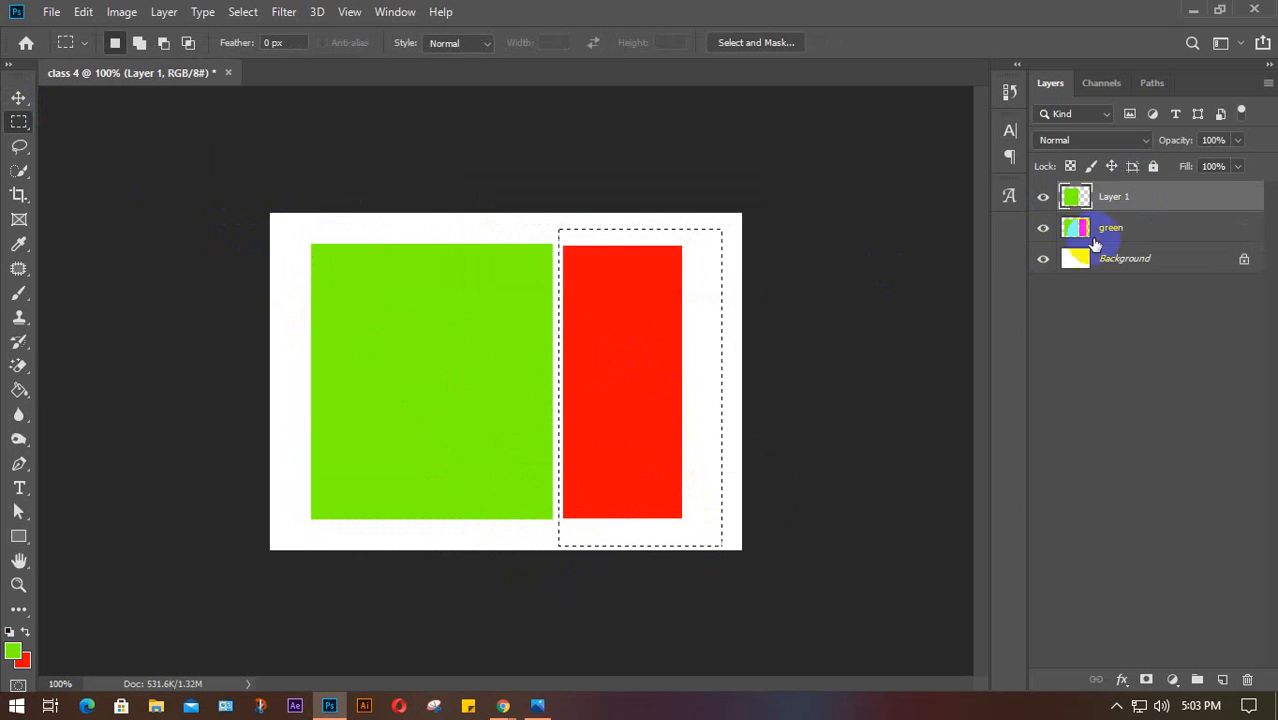
{"action": "left_click", "coordinate": [1154, 234]}
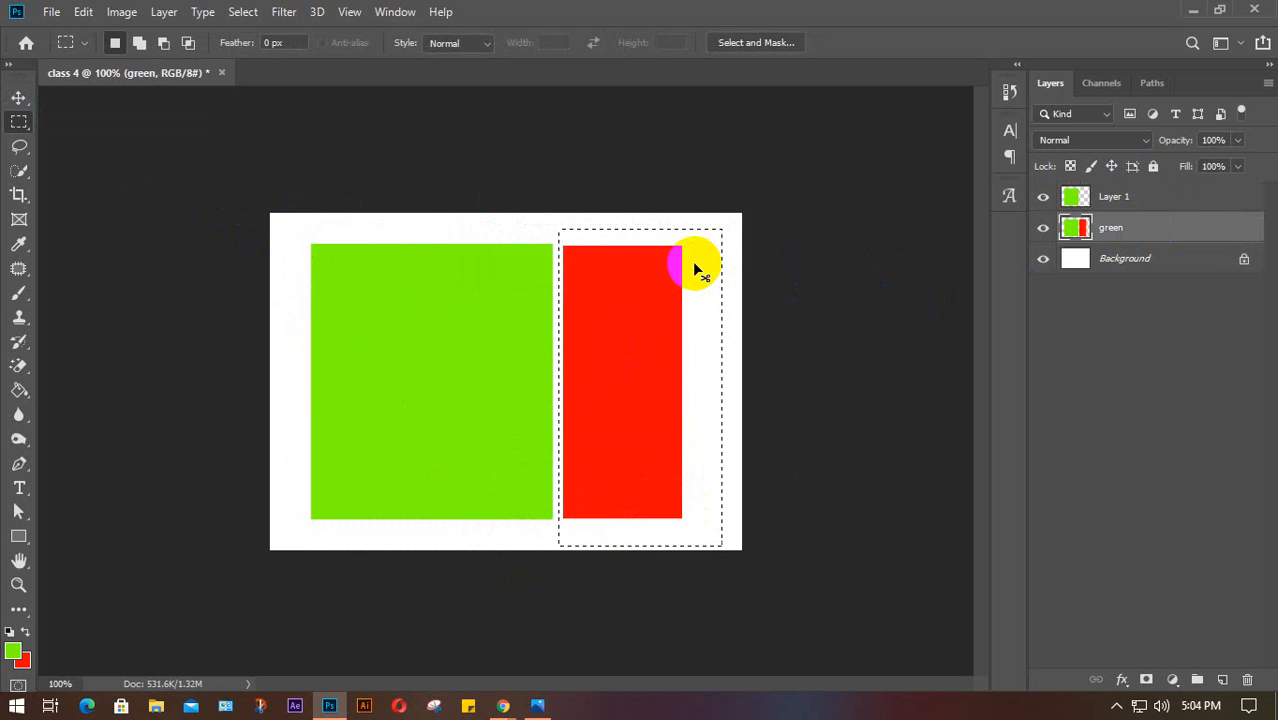
{"action": "key", "text": "ctrl+j"}
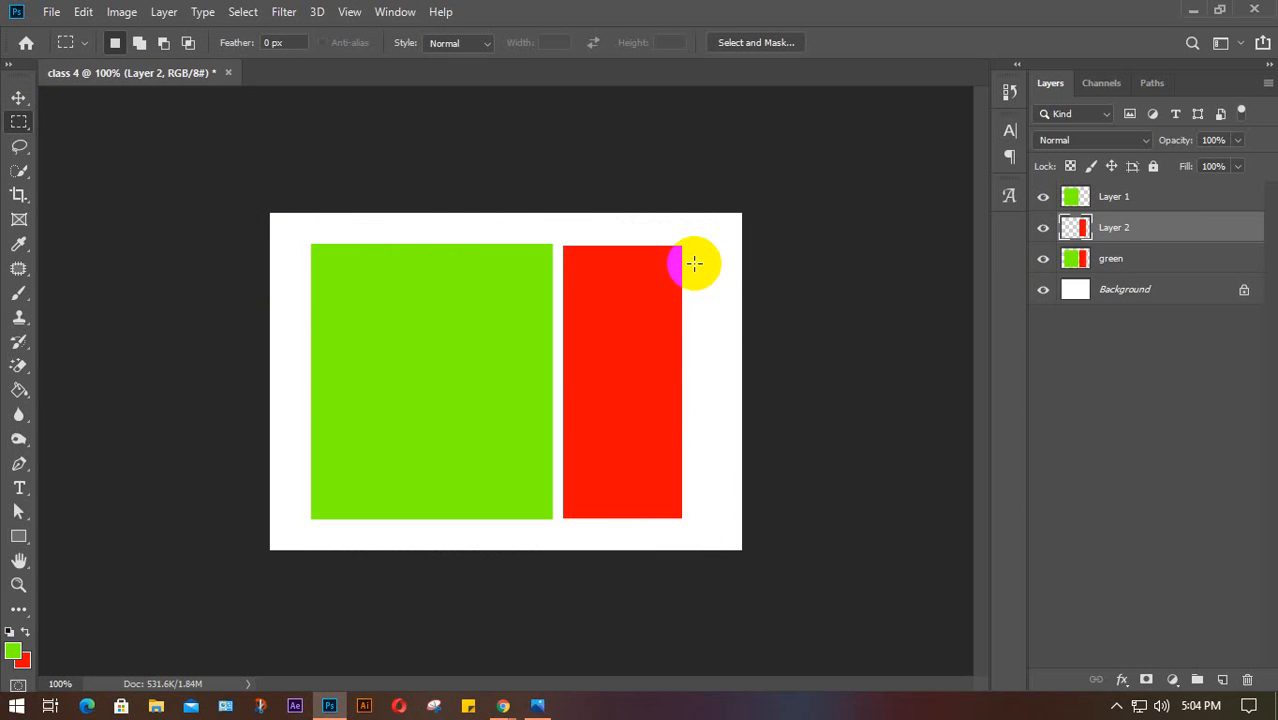
Hide and show the layers to confirm each copy holds the right shape
{"action": "key", "text": "v"}
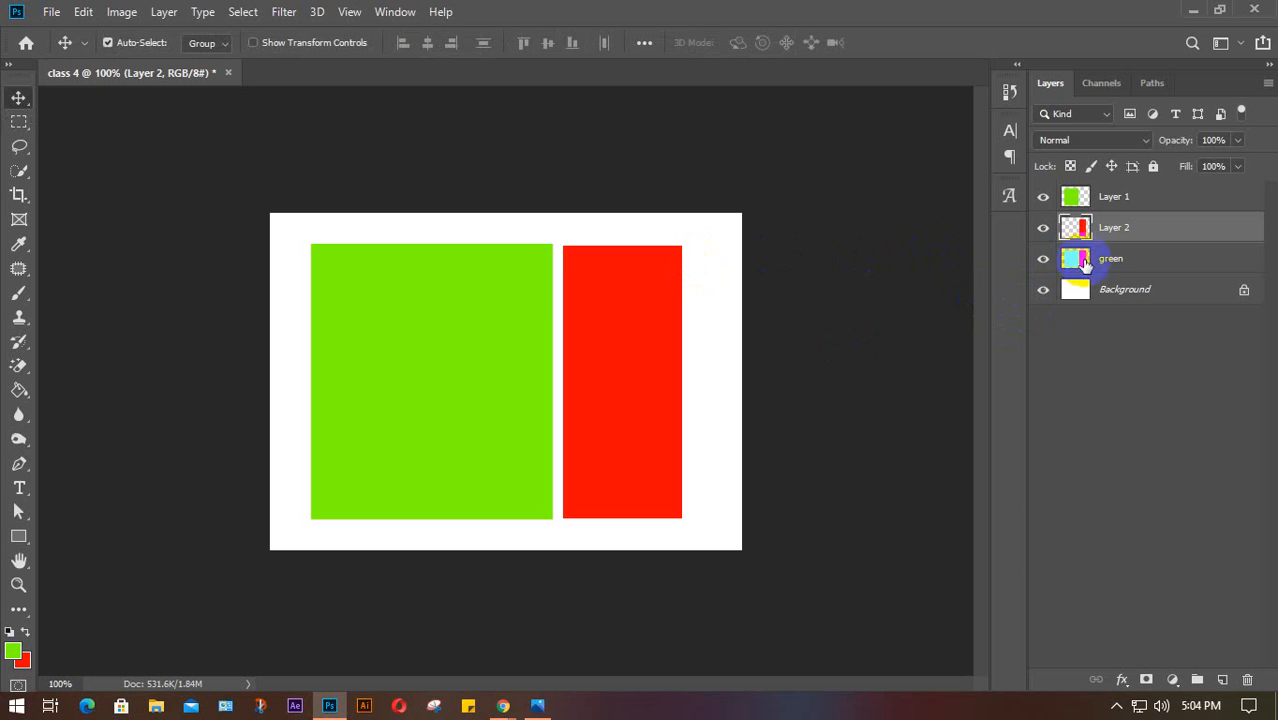
{"action": "left_click", "coordinate": [1043, 197]}
{"action": "left_click", "coordinate": [1043, 228]}
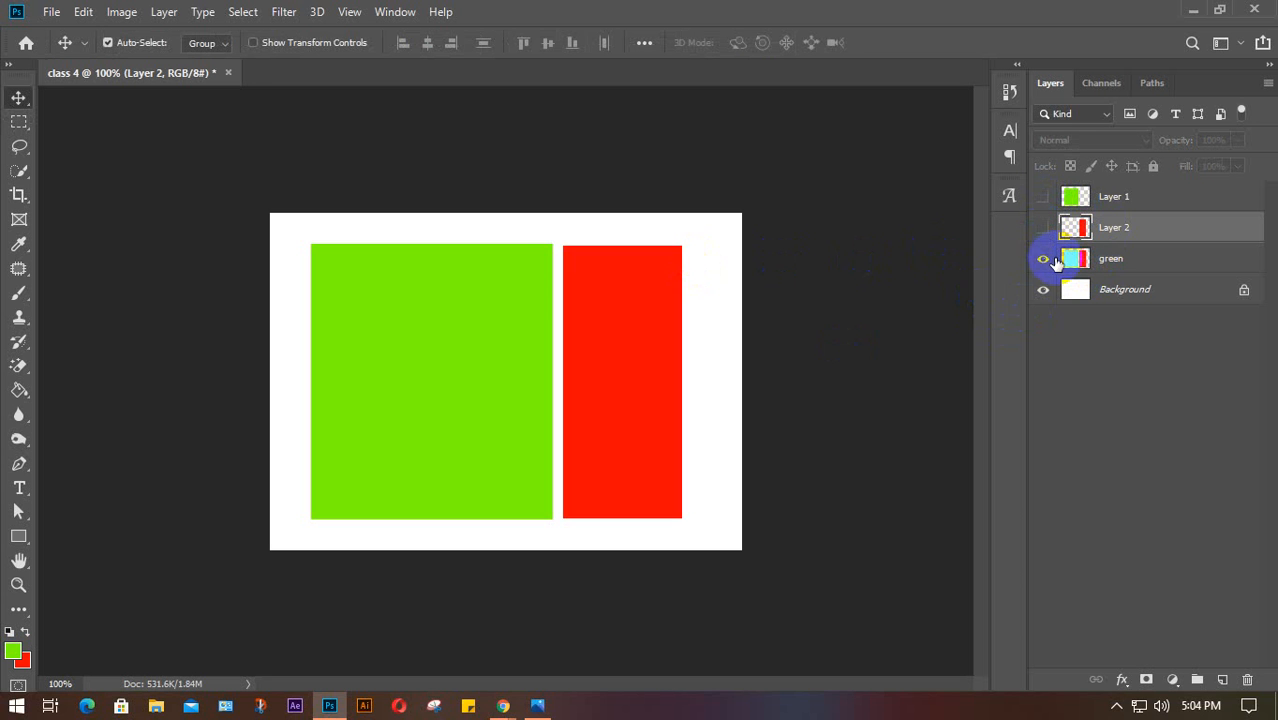
{"action": "left_click", "coordinate": [1044, 260]}
{"action": "left_click", "coordinate": [1044, 260]}
{"action": "left_click", "coordinate": [1043, 258]}
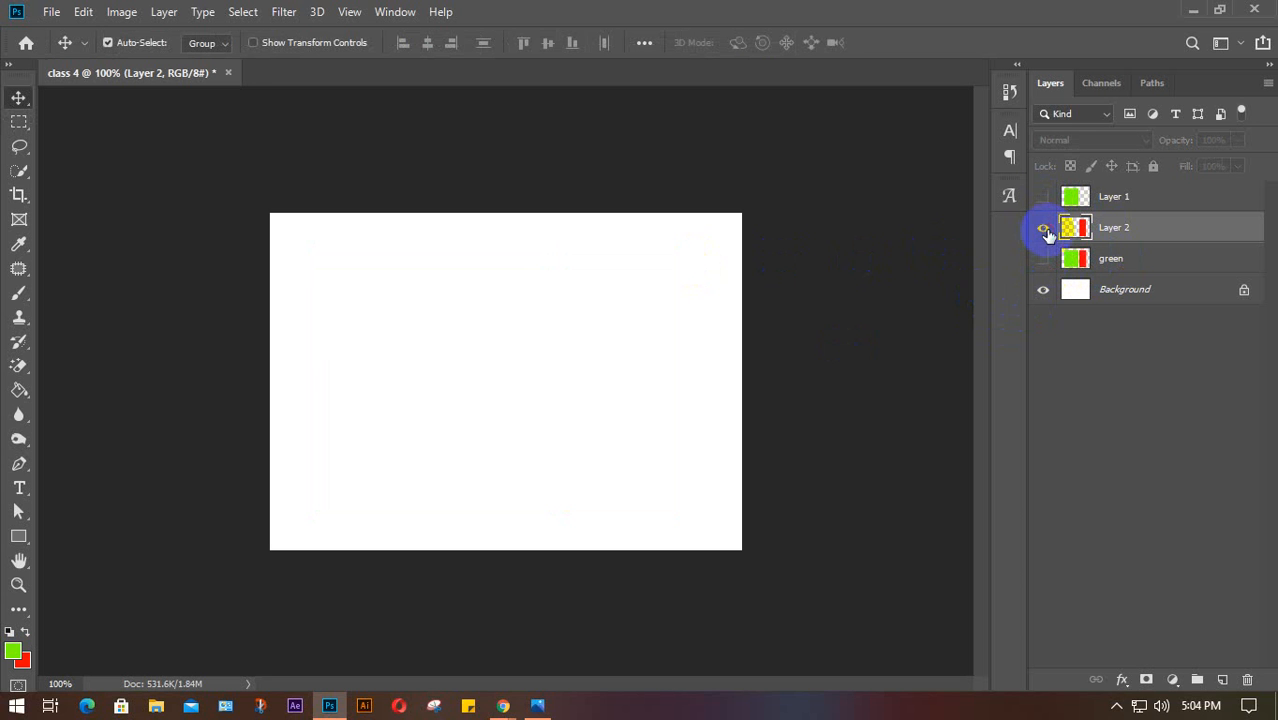
{"action": "left_click", "coordinate": [1044, 228]}
{"action": "left_click", "coordinate": [1043, 197]}
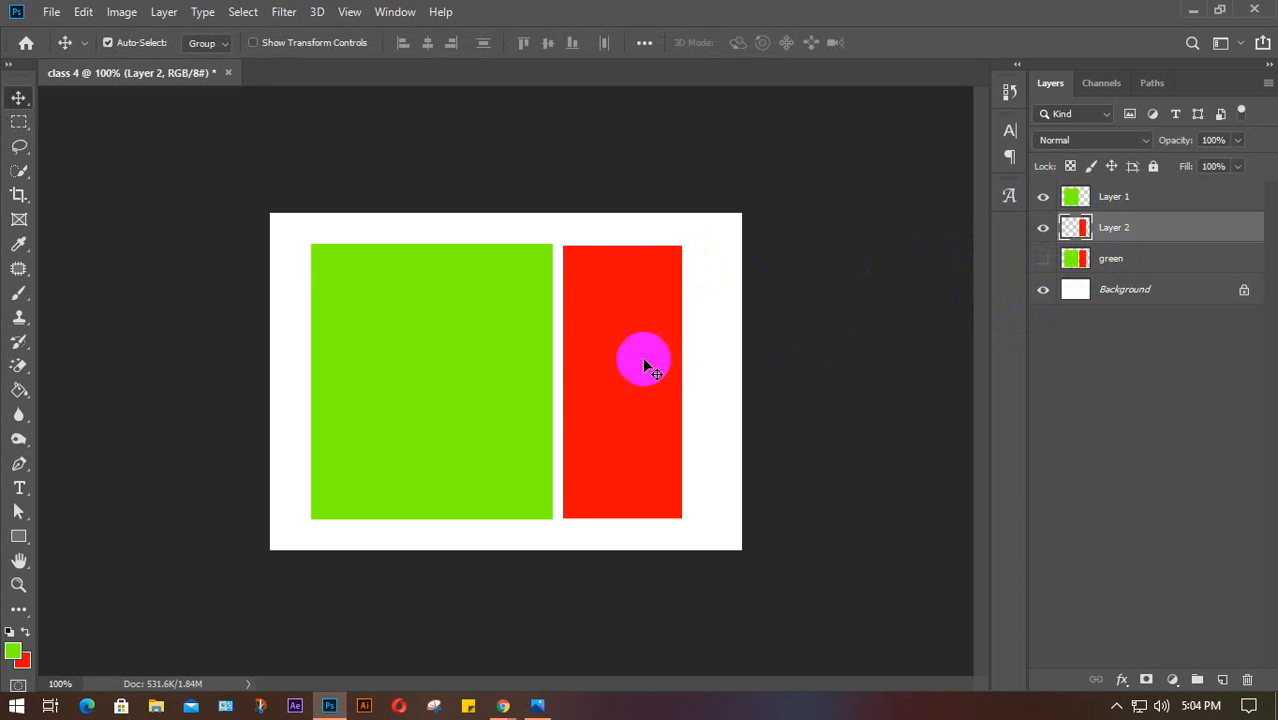
Nudge the red and green shapes until they nearly touch, then reselect the green layer
{"action": "mouse_move", "coordinate": [645, 367]}
{"action": "left_mouse_down"}
{"action": "mouse_move", "coordinate": [702, 365]}
{"action": "mouse_move", "coordinate": [626, 365]}
{"action": "mouse_move", "coordinate": [663, 367]}
{"action": "left_mouse_up"}
{"action": "mouse_move", "coordinate": [476, 381]}
{"action": "left_mouse_down"}
{"action": "mouse_move", "coordinate": [467, 396]}
{"action": "mouse_move", "coordinate": [470, 381]}
{"action": "left_mouse_up"}
{"action": "mouse_move", "coordinate": [639, 345]}
{"action": "left_mouse_down"}
{"action": "mouse_move", "coordinate": [626, 348]}
{"action": "mouse_move", "coordinate": [640, 344]}
{"action": "left_mouse_up"}
{"action": "left_click", "coordinate": [499, 346]}
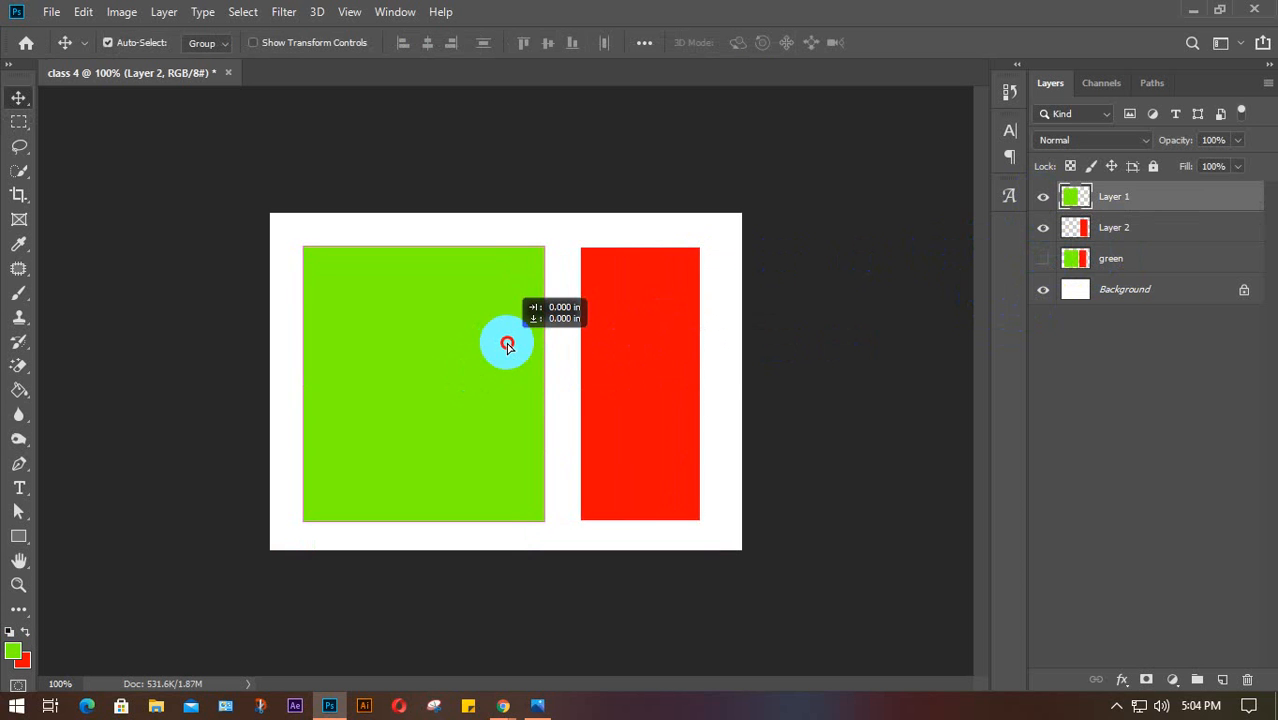
{"action": "left_click_drag", "start_coordinate": [507, 345], "coordinate": [499, 345]}
{"action": "left_click_drag", "start_coordinate": [648, 362], "coordinate": [641, 359]}
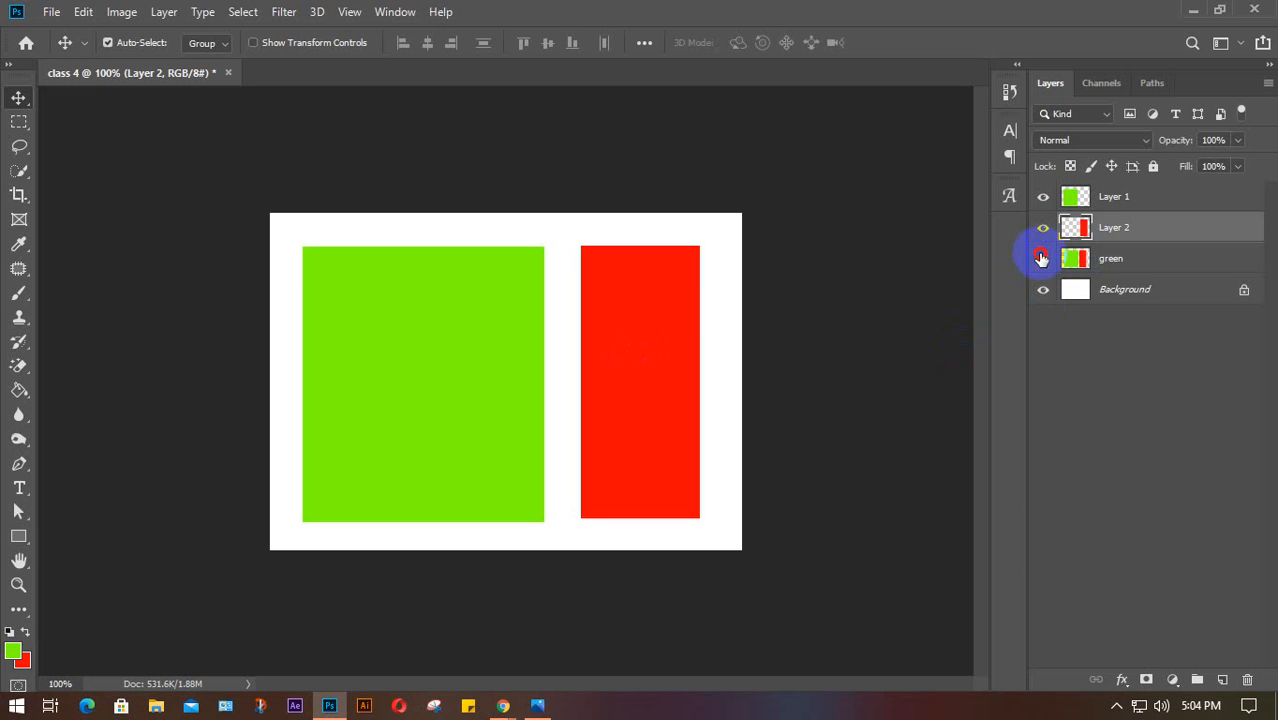
{"action": "left_click", "coordinate": [1041, 258]}
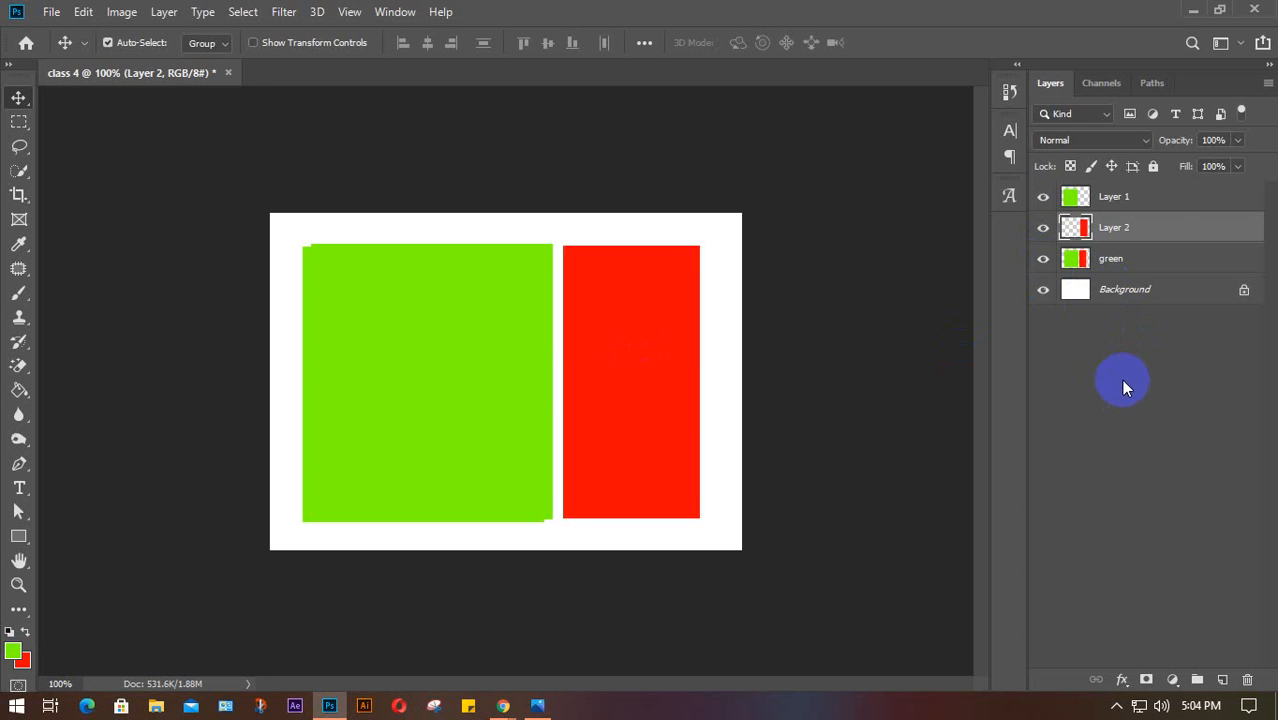
{"action": "left_click", "coordinate": [1155, 259]}
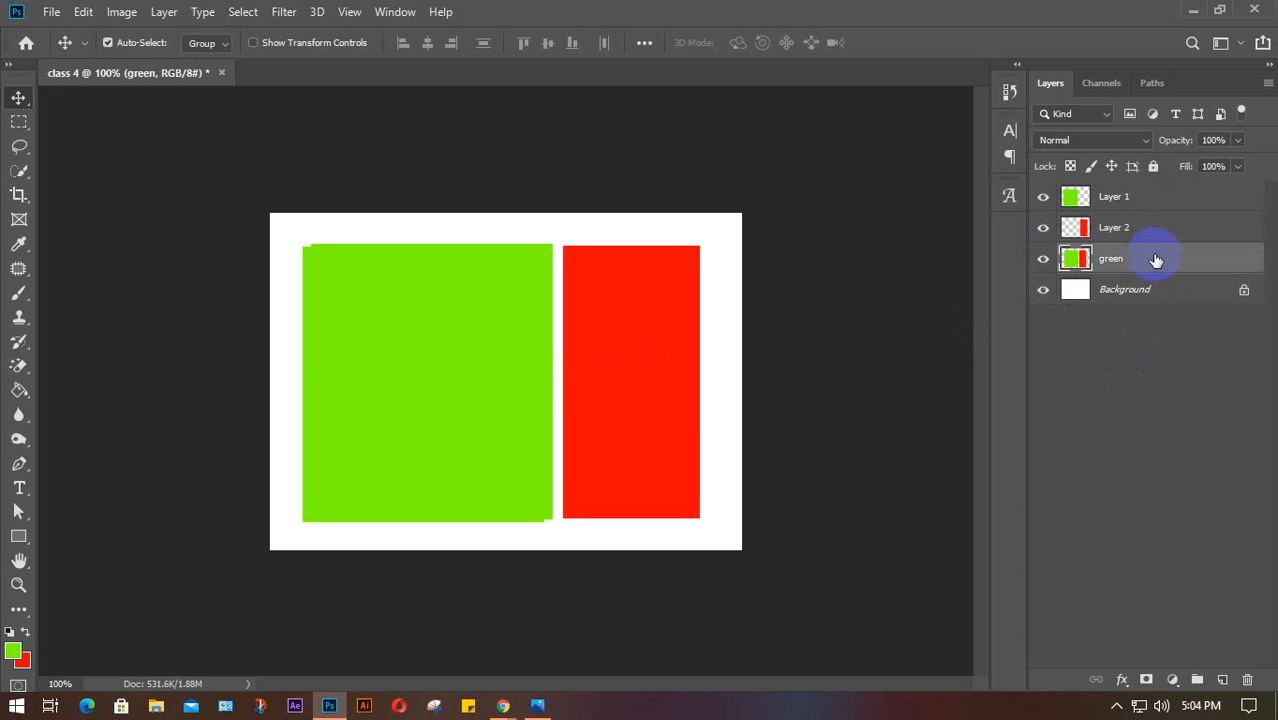
Delete the green layer and nudge Layer 1's green square up a pixel
{"action": "key", "text": "Delete"}
{"action": "left_click", "coordinate": [1145, 200]}
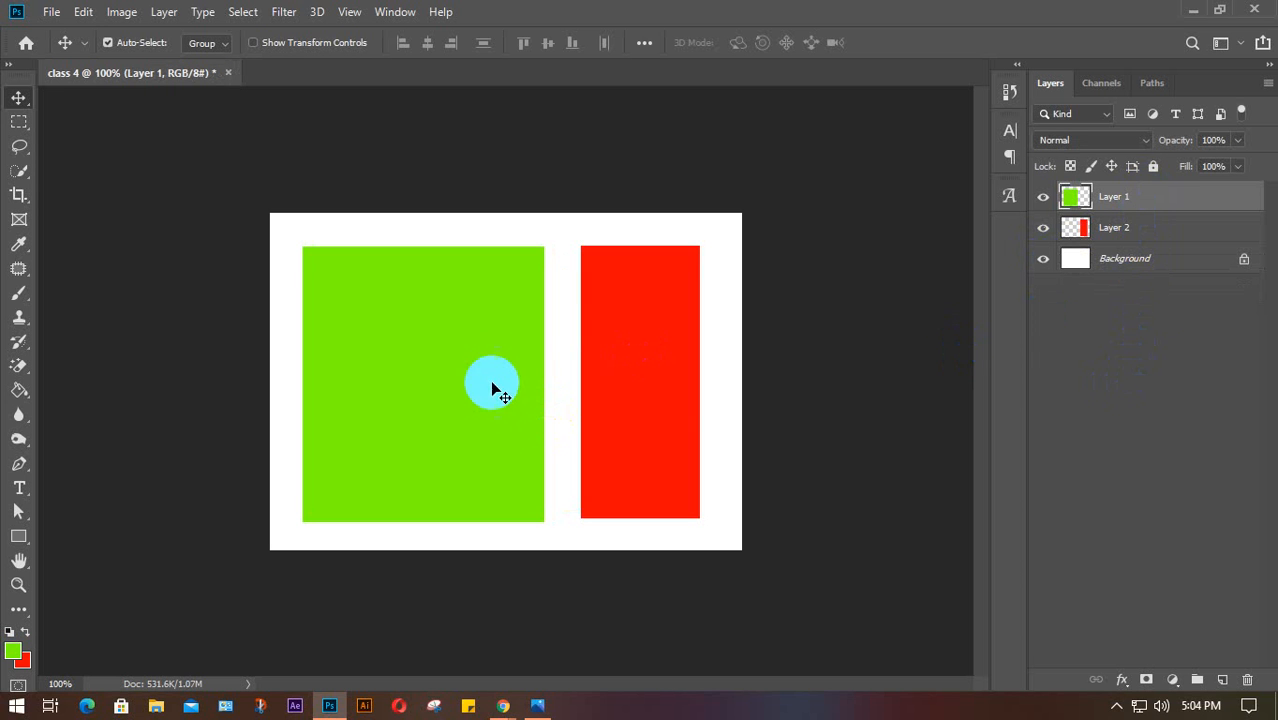
{"action": "left_click_drag", "start_coordinate": [496, 352], "coordinate": [501, 350]}
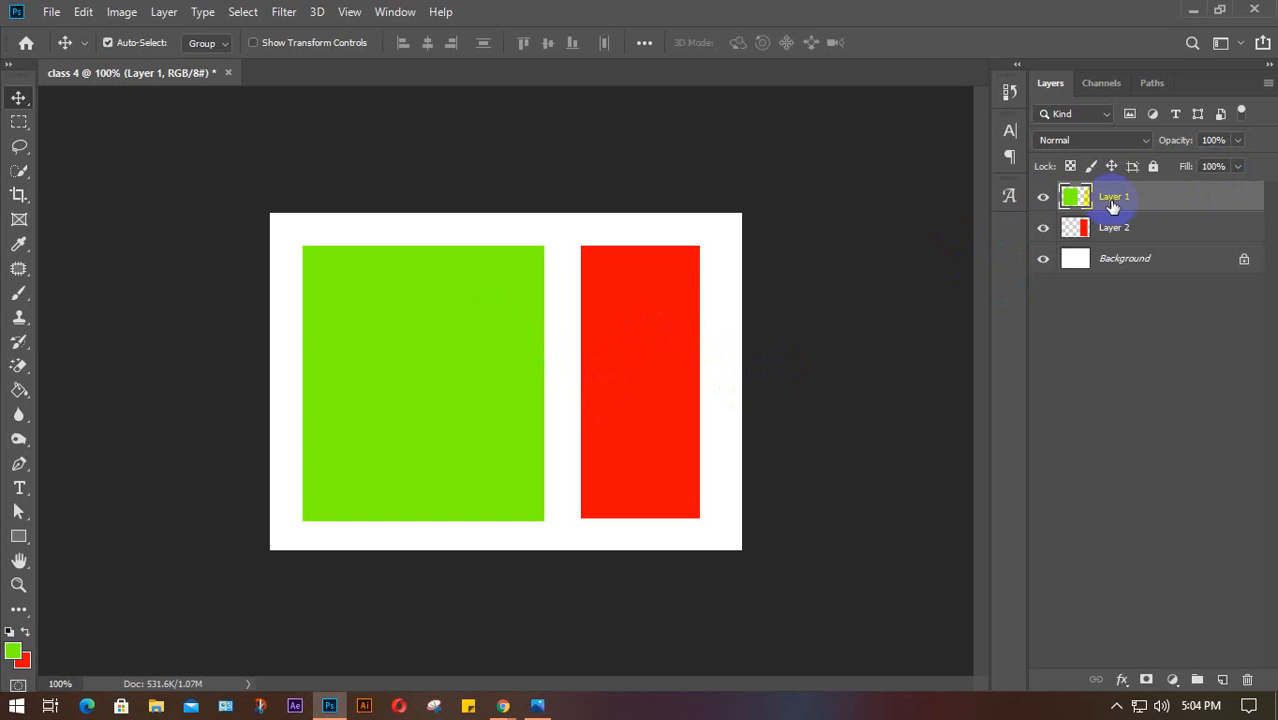
Change Layer 2's blend mode from Dissolve back to Normal
{"action": "left_click", "coordinate": [1148, 236]}
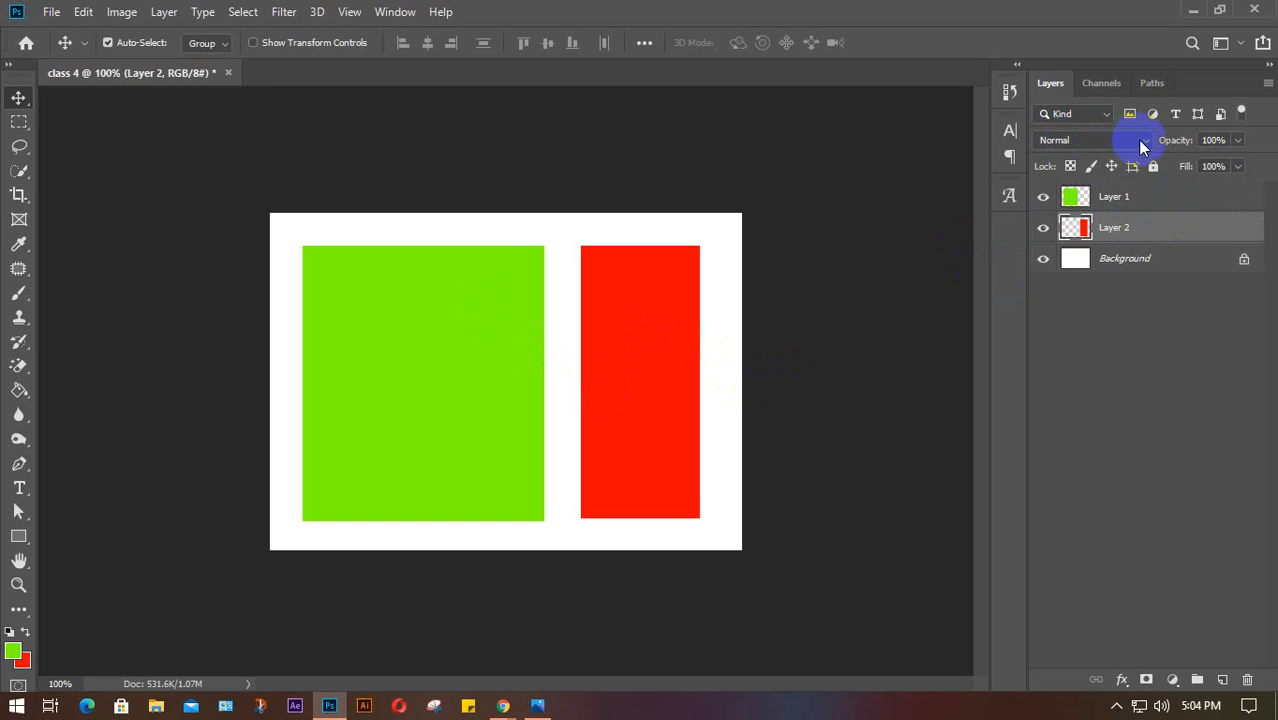
{"action": "left_click", "coordinate": [1147, 144]}
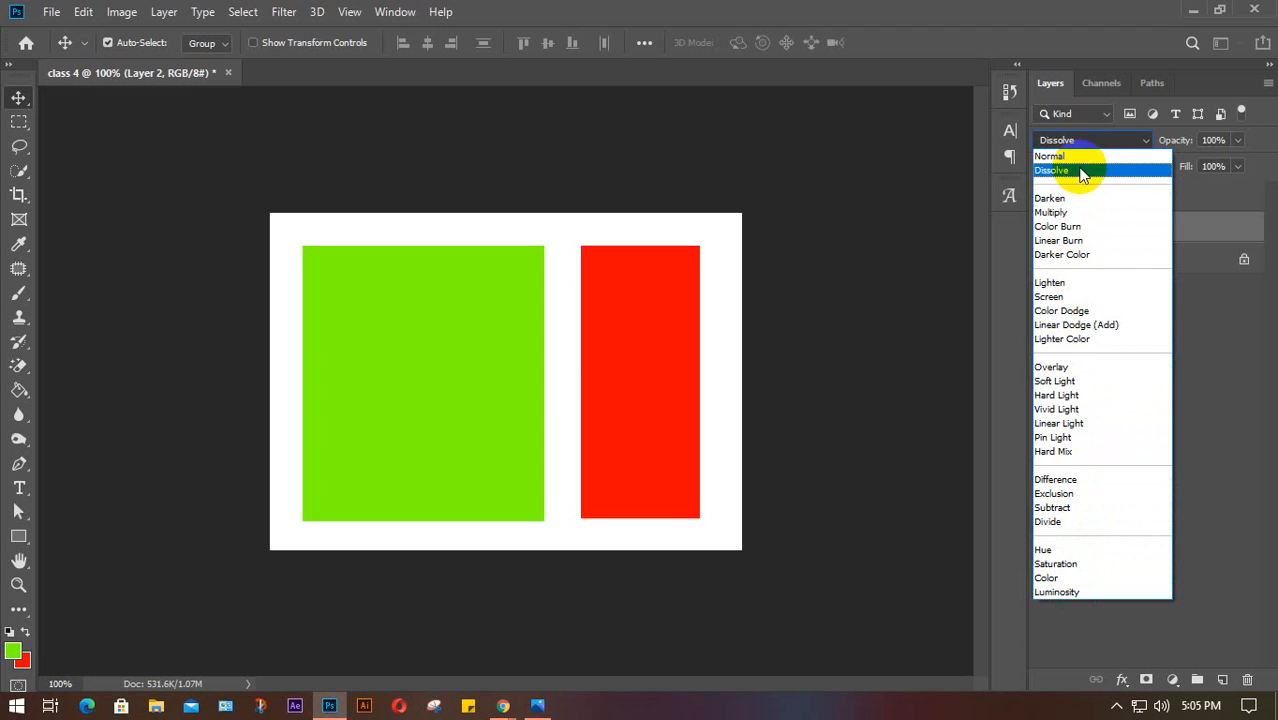
{"action": "left_click", "coordinate": [1119, 141]}
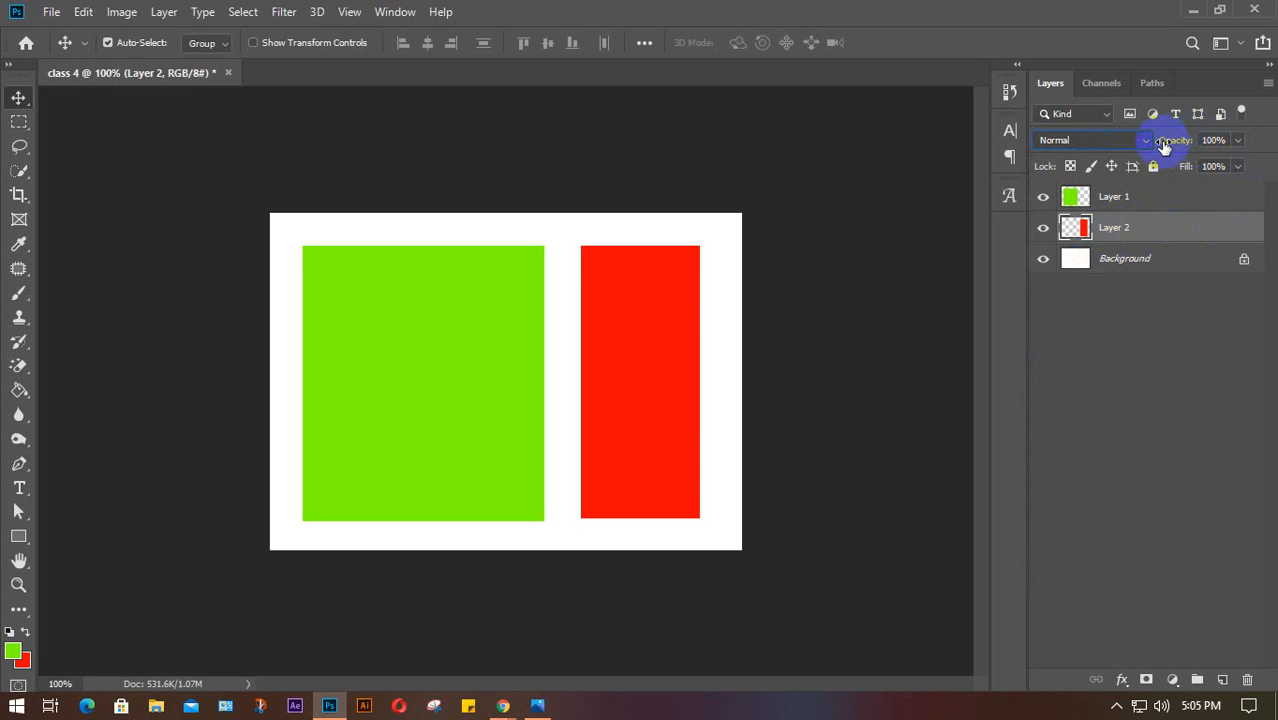
{"action": "left_click", "coordinate": [1223, 166]}
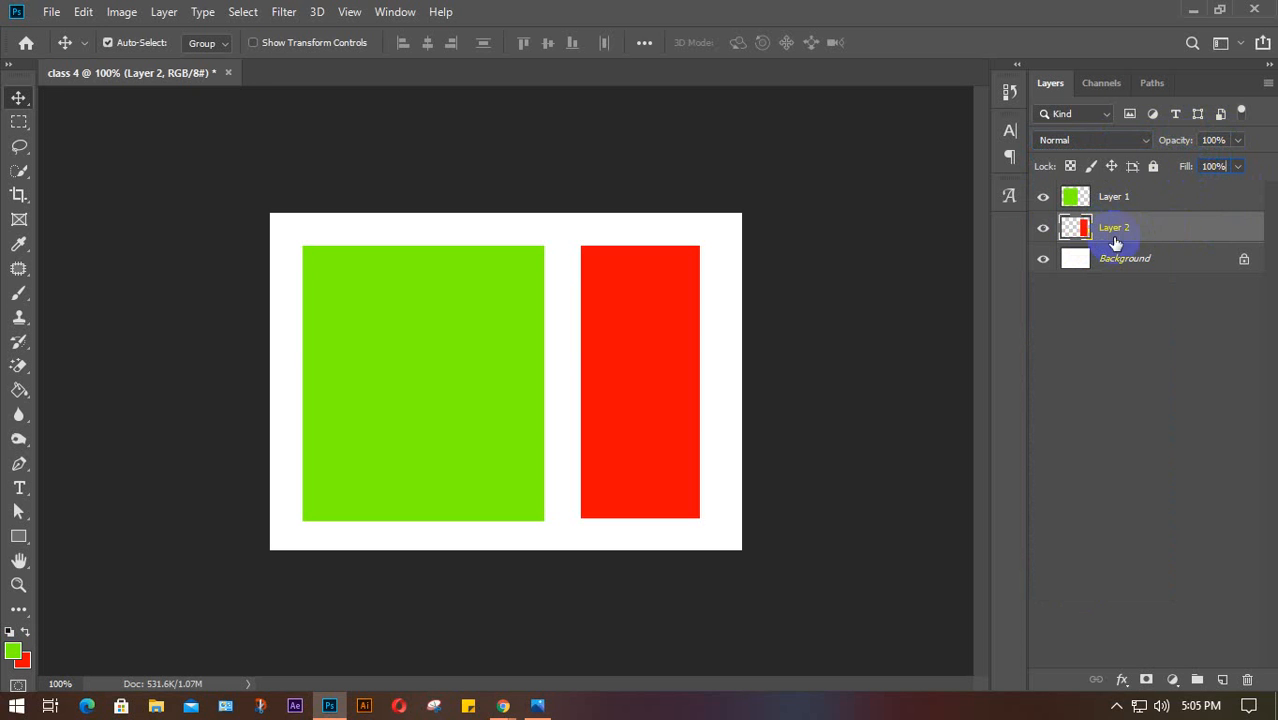
{"action": "left_click", "coordinate": [1222, 140]}
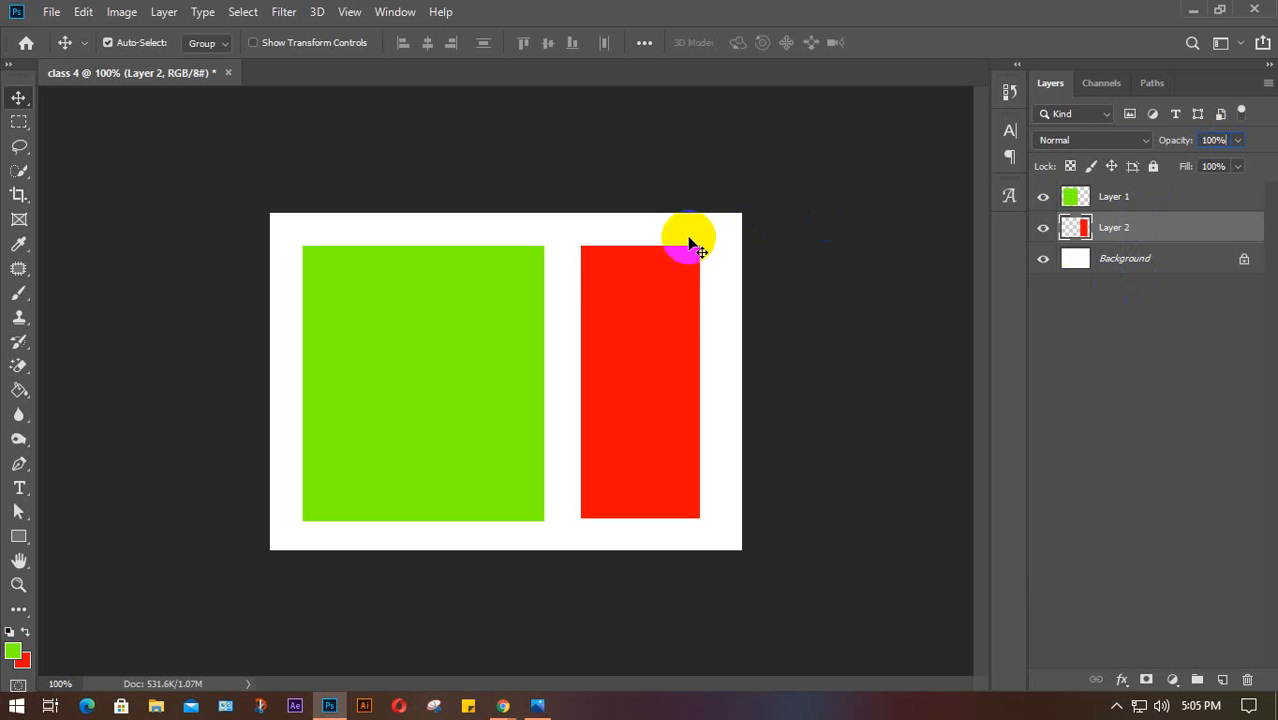
{"action": "mouse_move", "coordinate": [650, 327]}
{"action": "left_mouse_down"}
{"action": "mouse_move", "coordinate": [670, 334]}
{"action": "mouse_move", "coordinate": [658, 331]}
{"action": "left_mouse_up"}
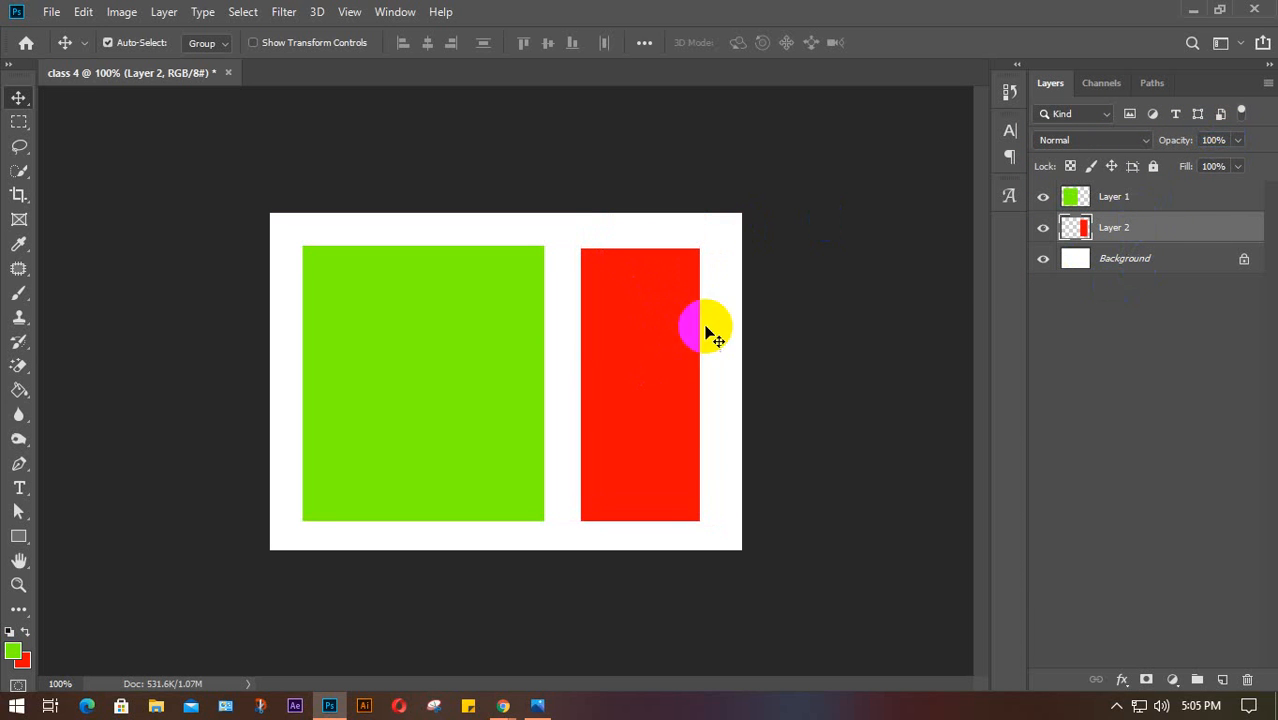
{"action": "left_click", "coordinate": [1222, 140]}
{"action": "scroll", "coordinate": [1223, 141], "scroll_direction": "down", "scroll_amount": 20}
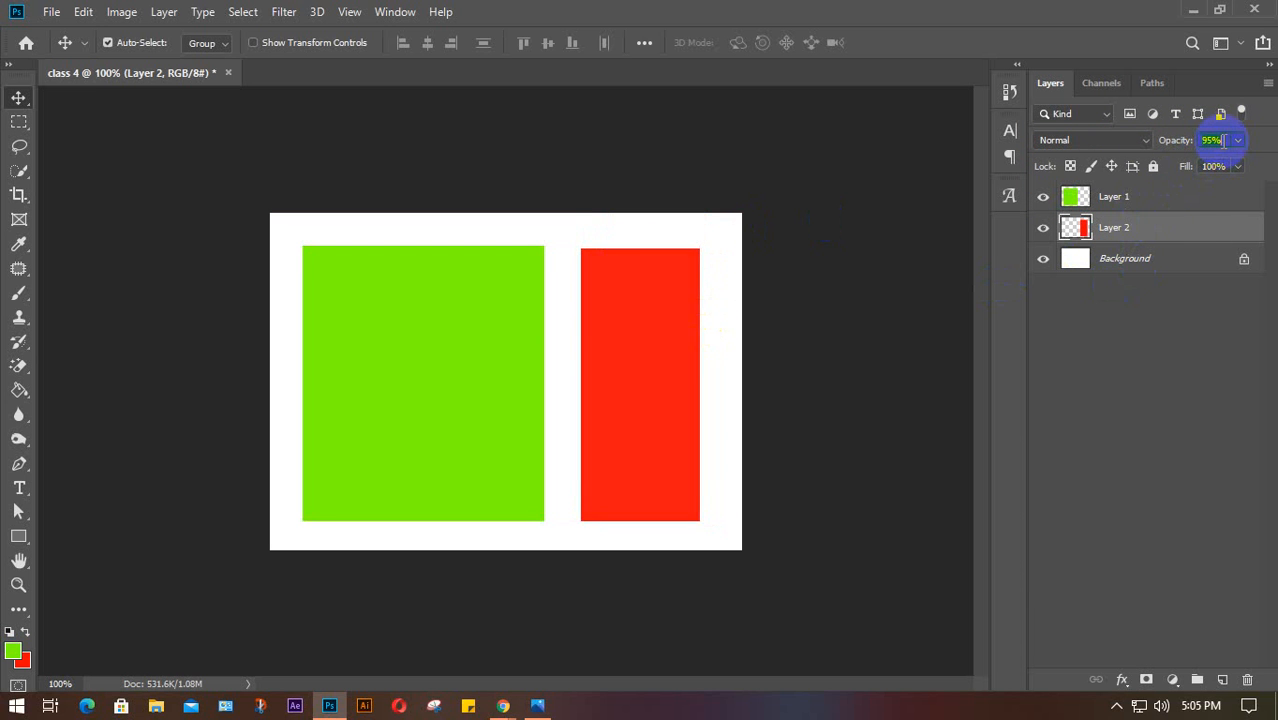
{"action": "scroll", "coordinate": [1222, 140], "scroll_direction": "down", "scroll_amount": 20}
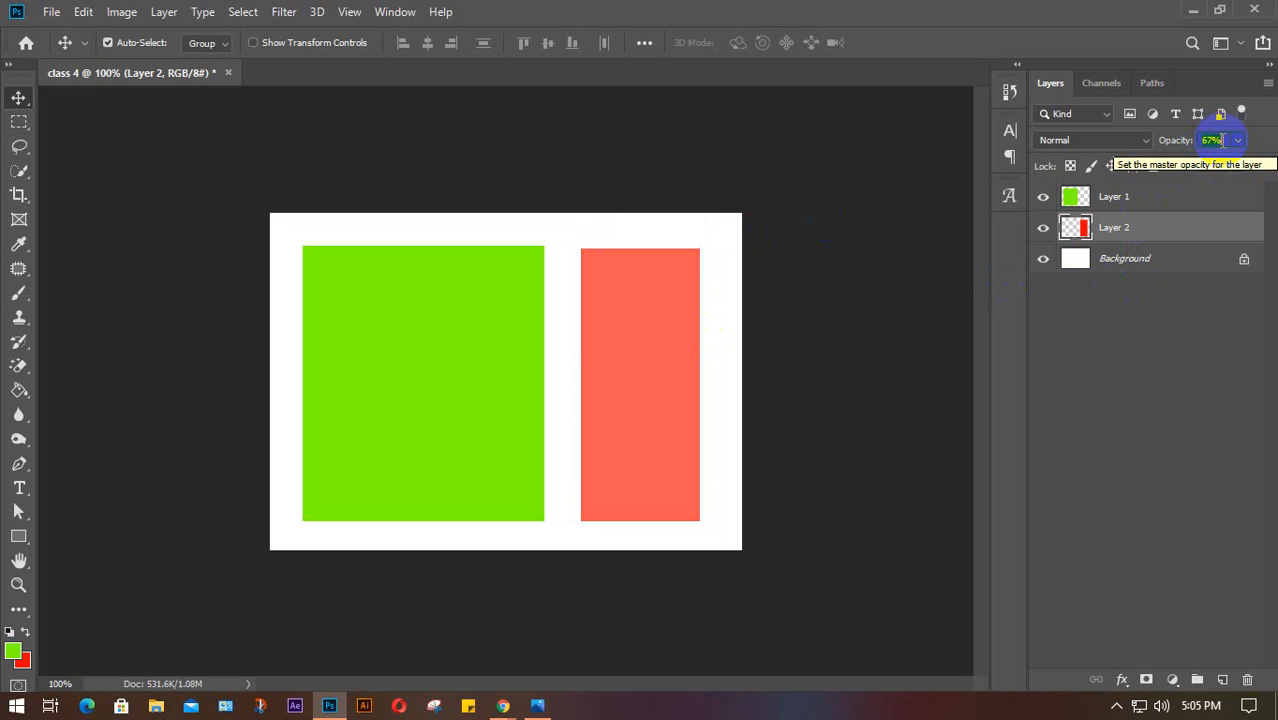
{"action": "scroll", "coordinate": [1220, 140], "scroll_direction": "down", "scroll_amount": 20}
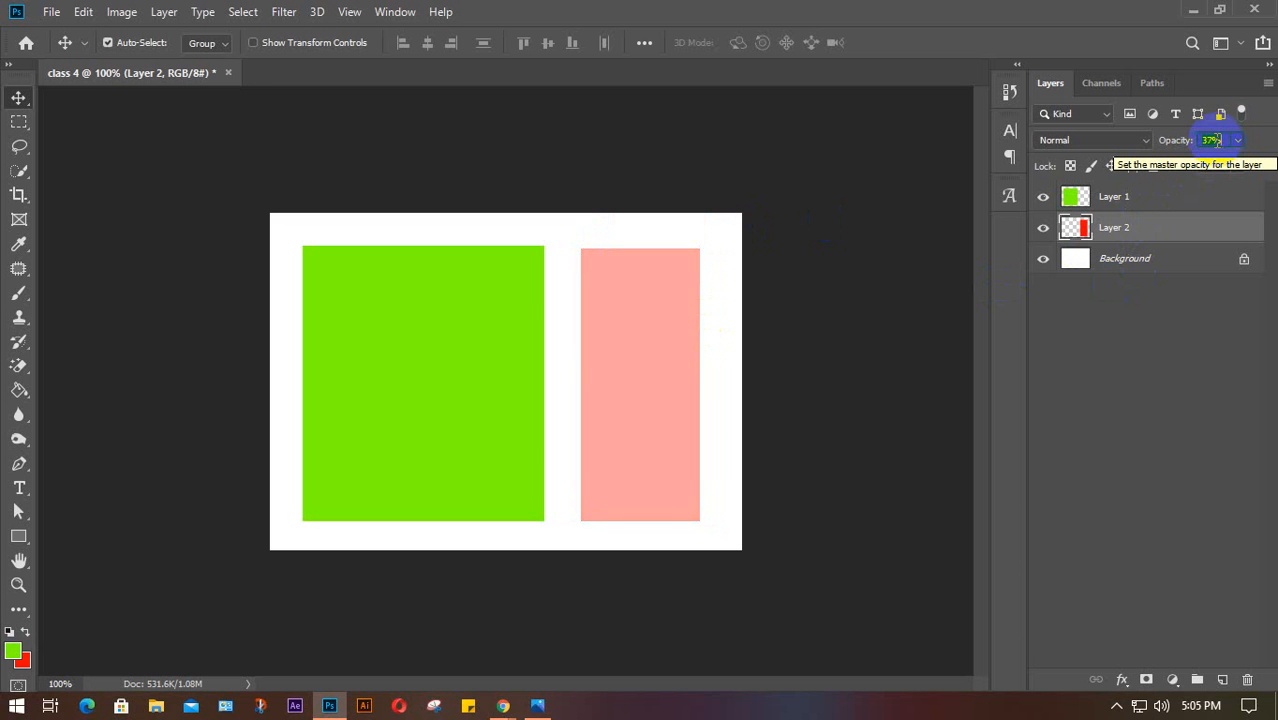
{"action": "scroll", "coordinate": [1220, 140], "scroll_direction": "up", "scroll_amount": 20}
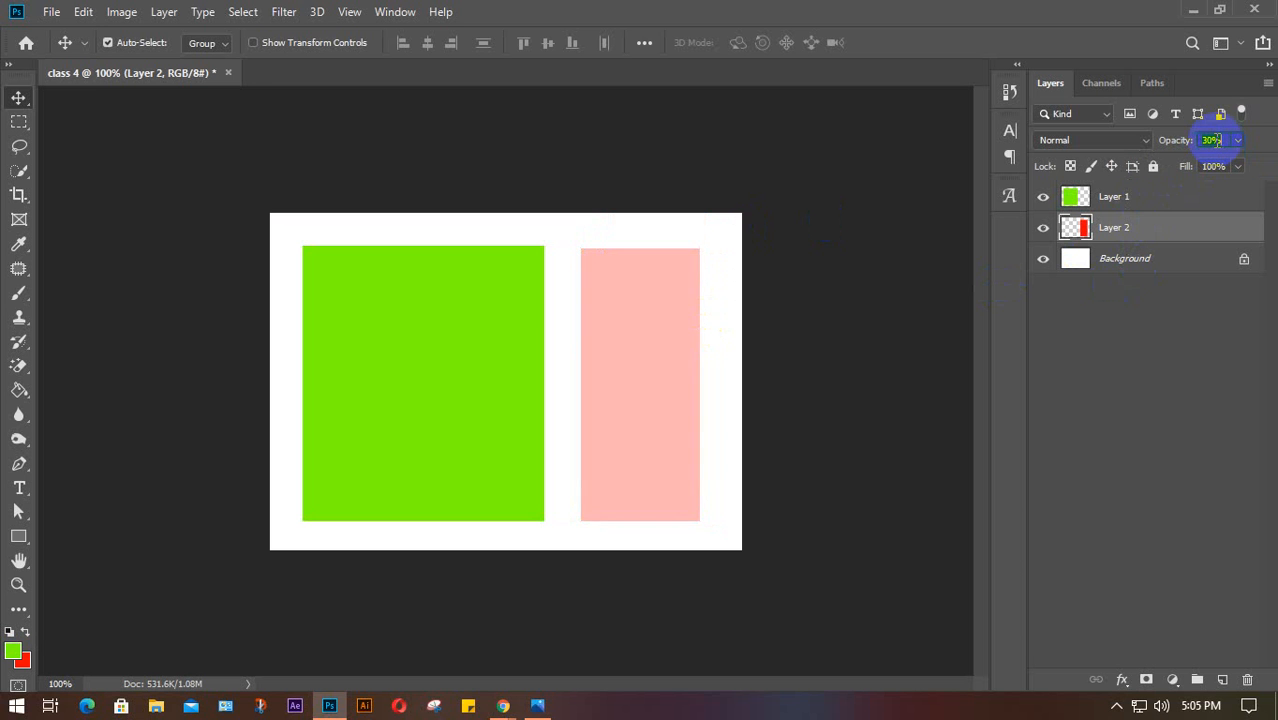
{"action": "scroll", "coordinate": [1213, 140], "scroll_direction": "up", "scroll_amount": 20}
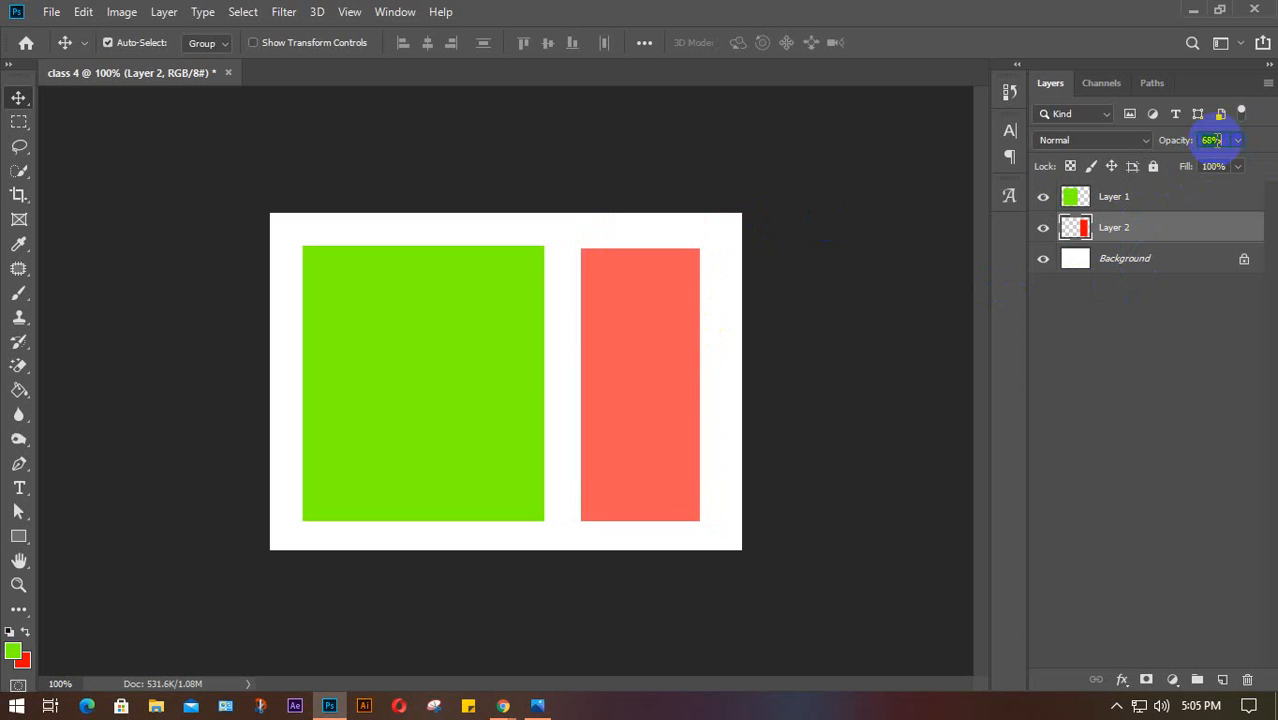
{"action": "scroll", "coordinate": [1213, 140], "scroll_direction": "up", "scroll_amount": 6}
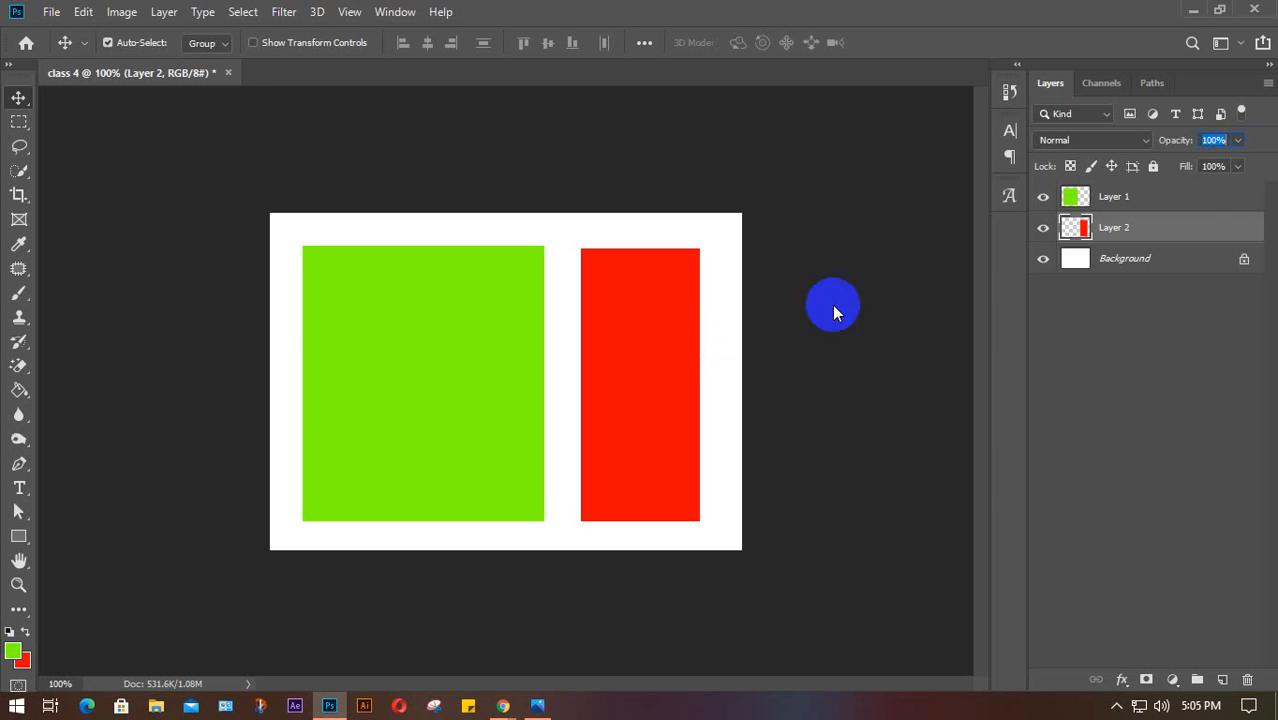
{"action": "left_click", "coordinate": [585, 266]}
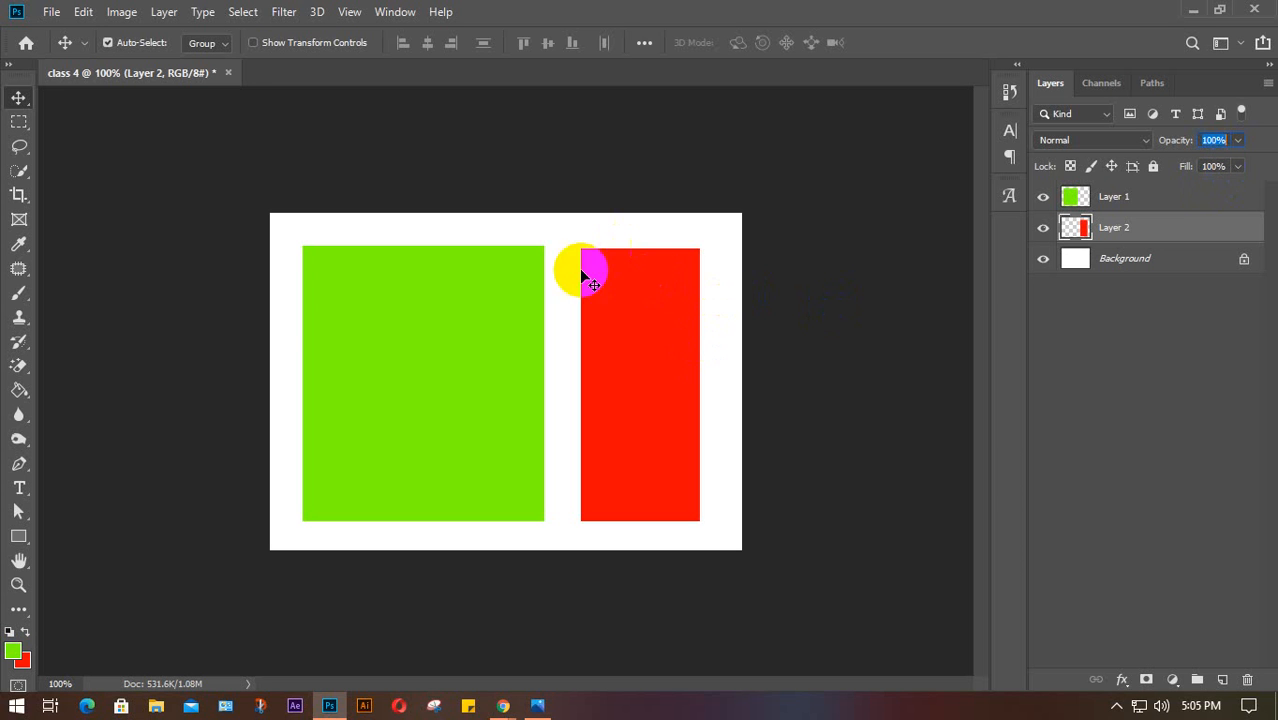
{"action": "mouse_move", "coordinate": [659, 343]}
{"action": "left_mouse_down"}
{"action": "mouse_move", "coordinate": [681, 341]}
{"action": "mouse_move", "coordinate": [662, 337]}
{"action": "left_mouse_up"}
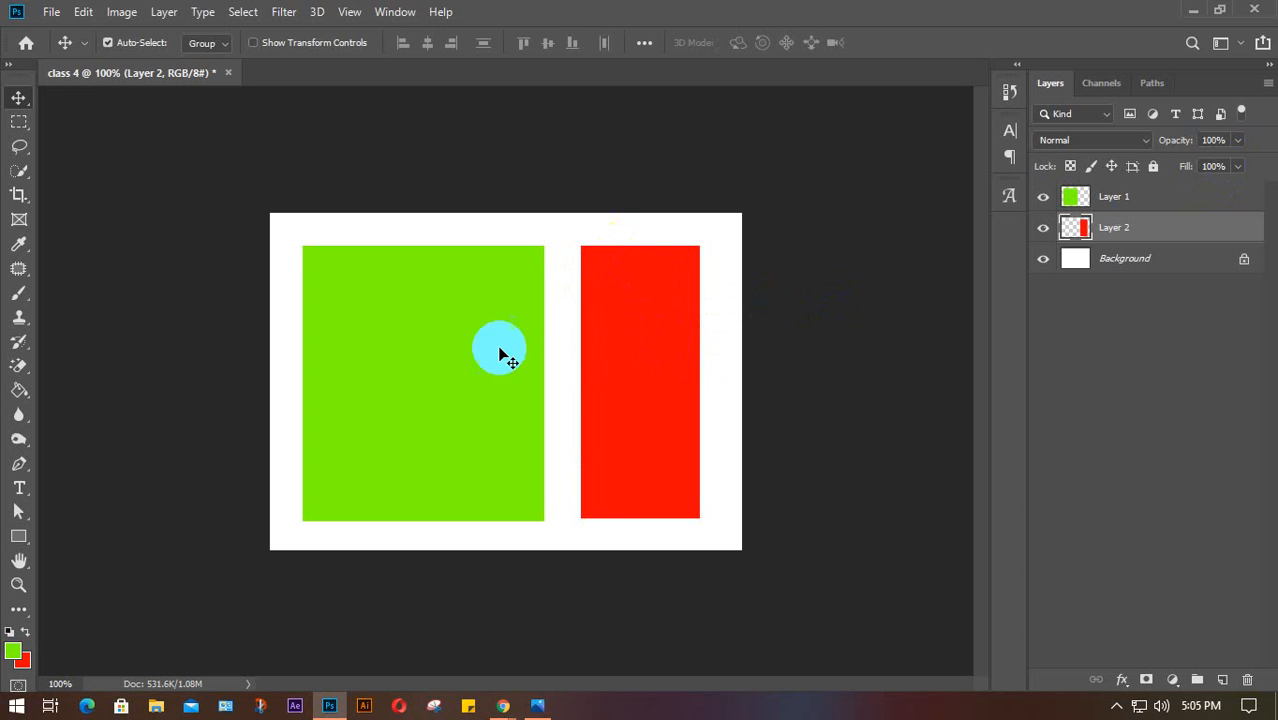
{"action": "left_click", "coordinate": [663, 353]}
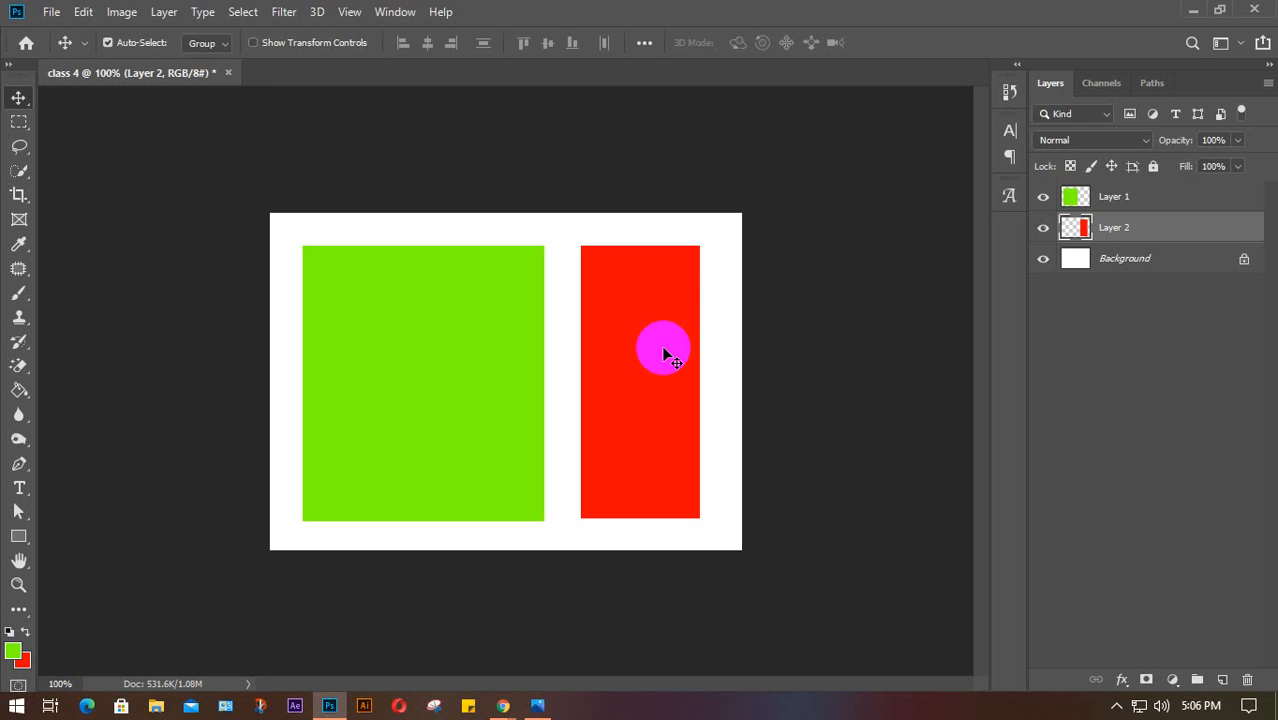
{"action": "mouse_move", "coordinate": [503, 702]}
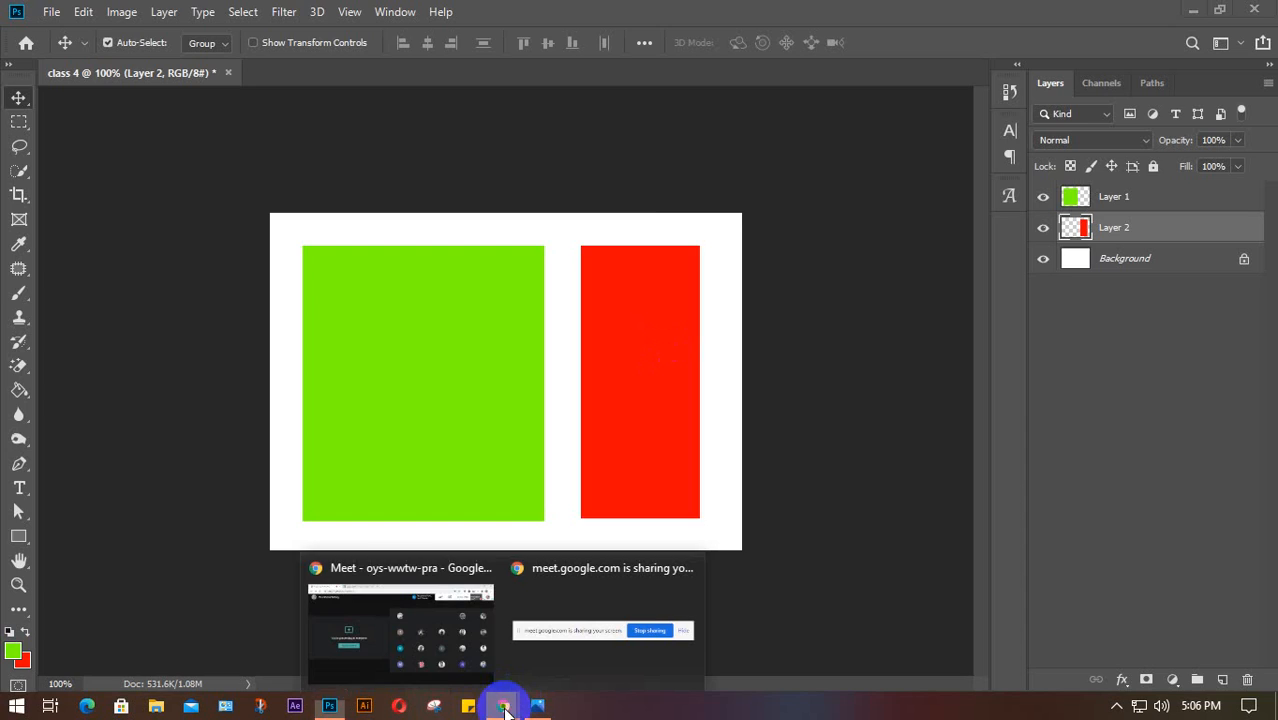
Mute the talking participant for everyone in the Meet class, then return to and minimize Photoshop
{"action": "left_click", "coordinate": [445, 670]}
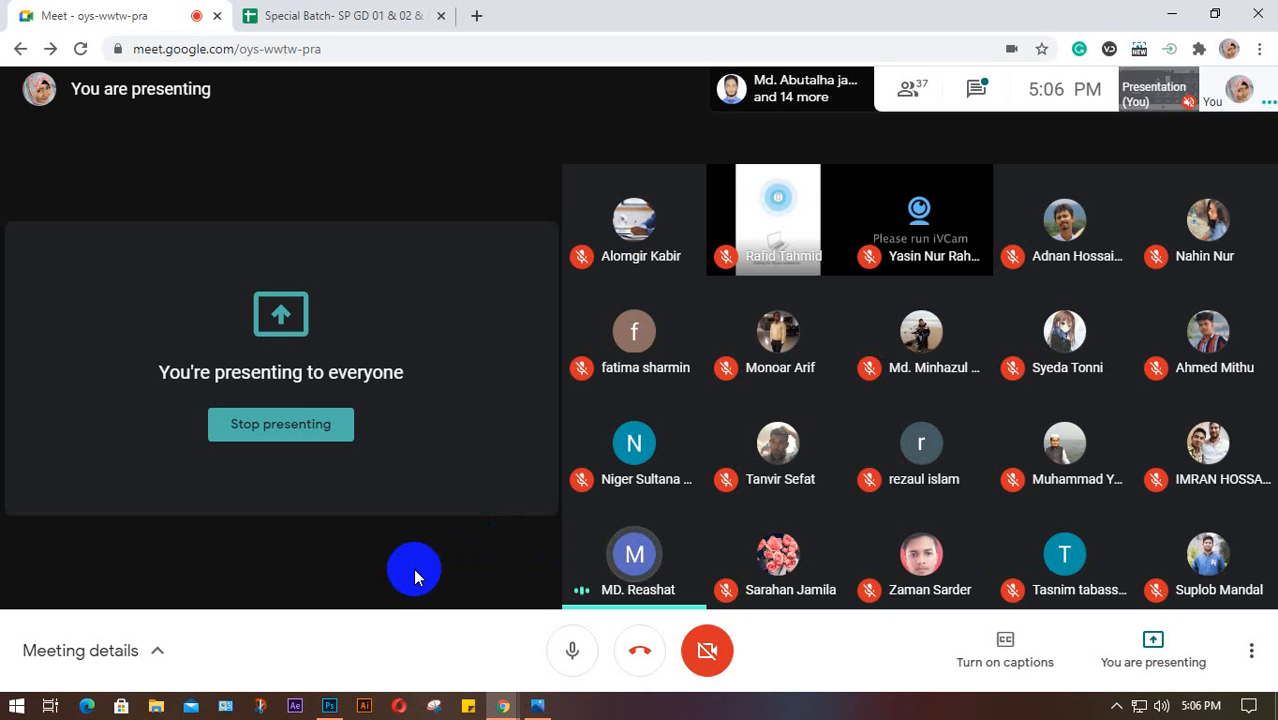
{"action": "left_click", "coordinate": [634, 556]}
{"action": "left_click", "coordinate": [748, 418]}
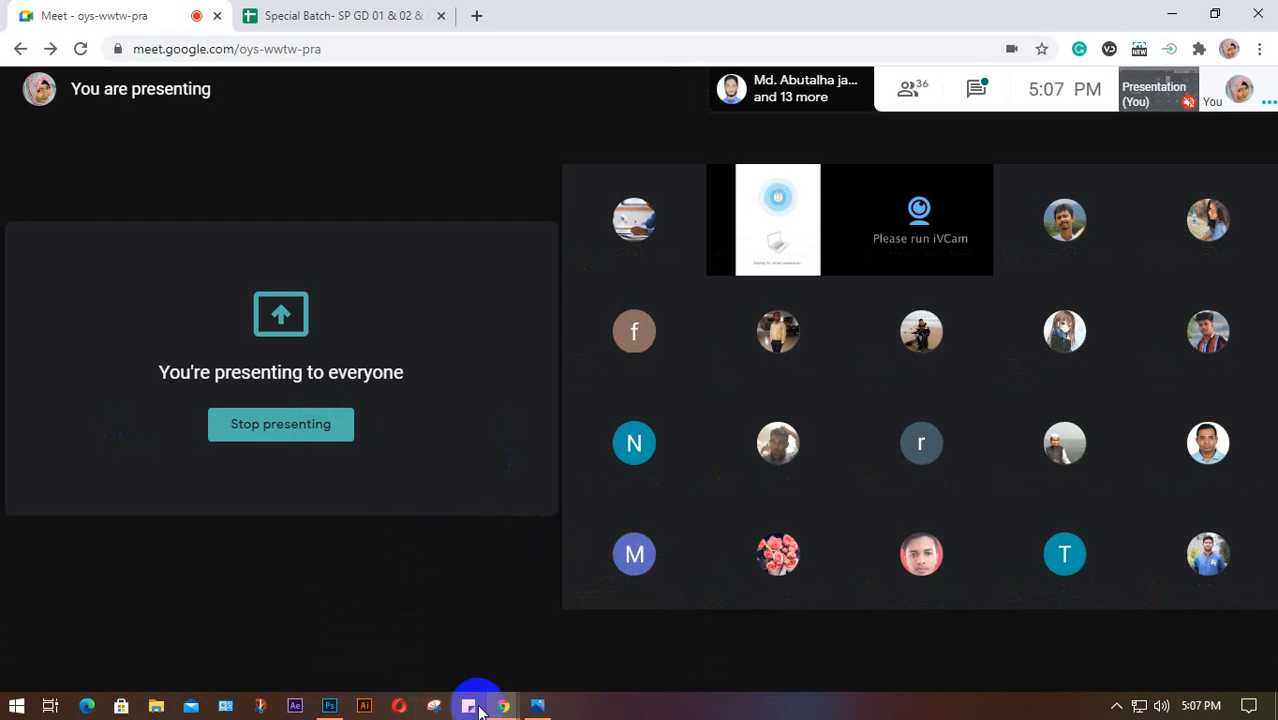
{"action": "left_click", "coordinate": [329, 706]}
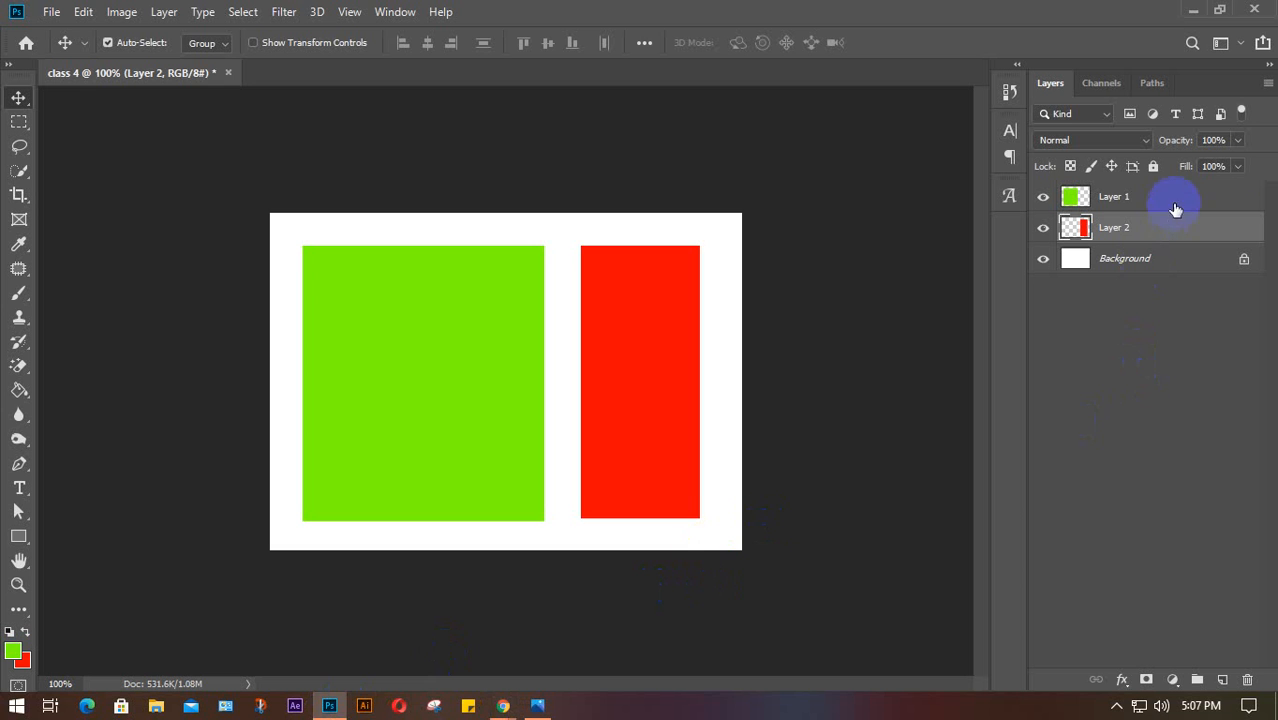
{"action": "left_click", "coordinate": [1193, 10]}
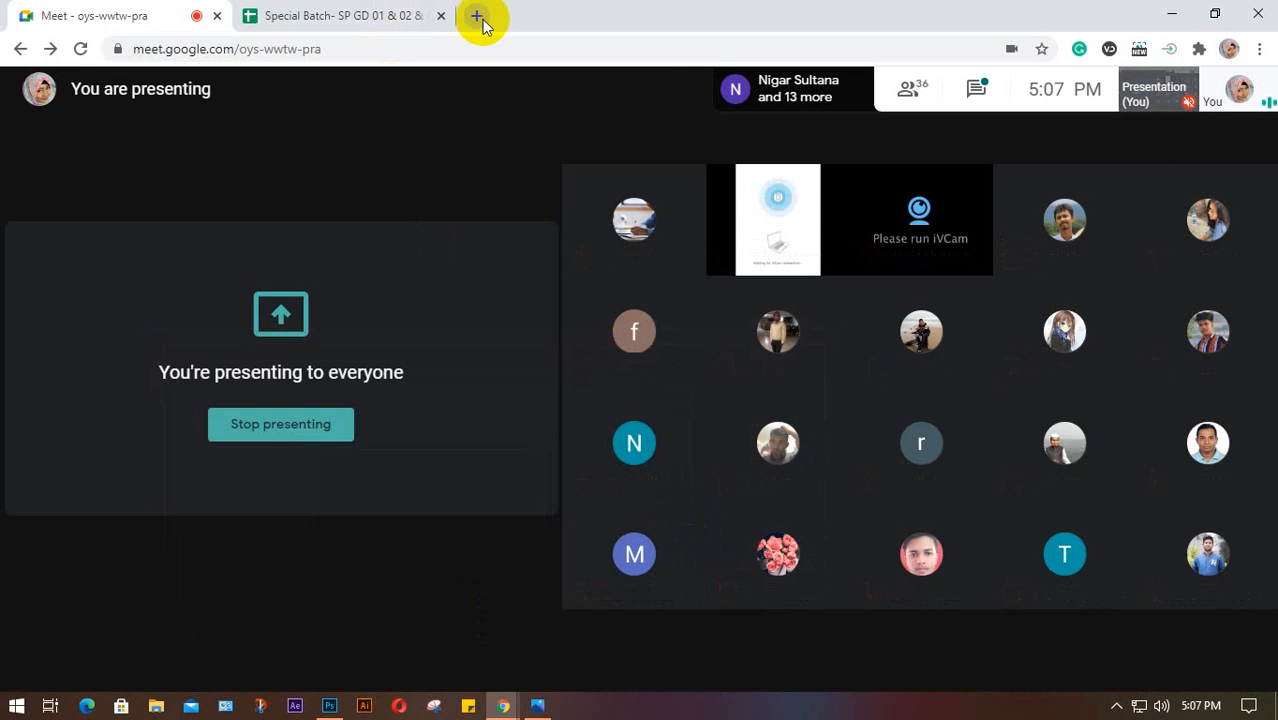
Search Google for 'image retouch', refine it to 'image adjustment', and show Images results
{"action": "left_click", "coordinate": [477, 16]}
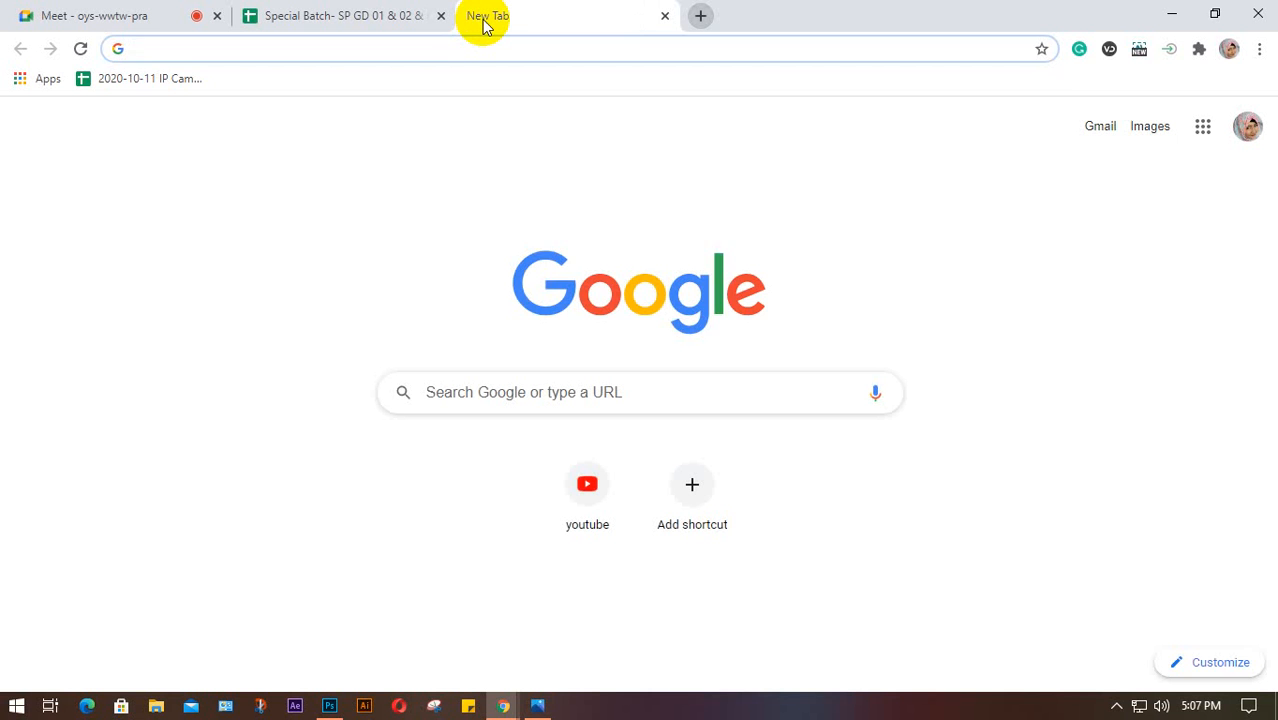
{"action": "type", "text": "image "}
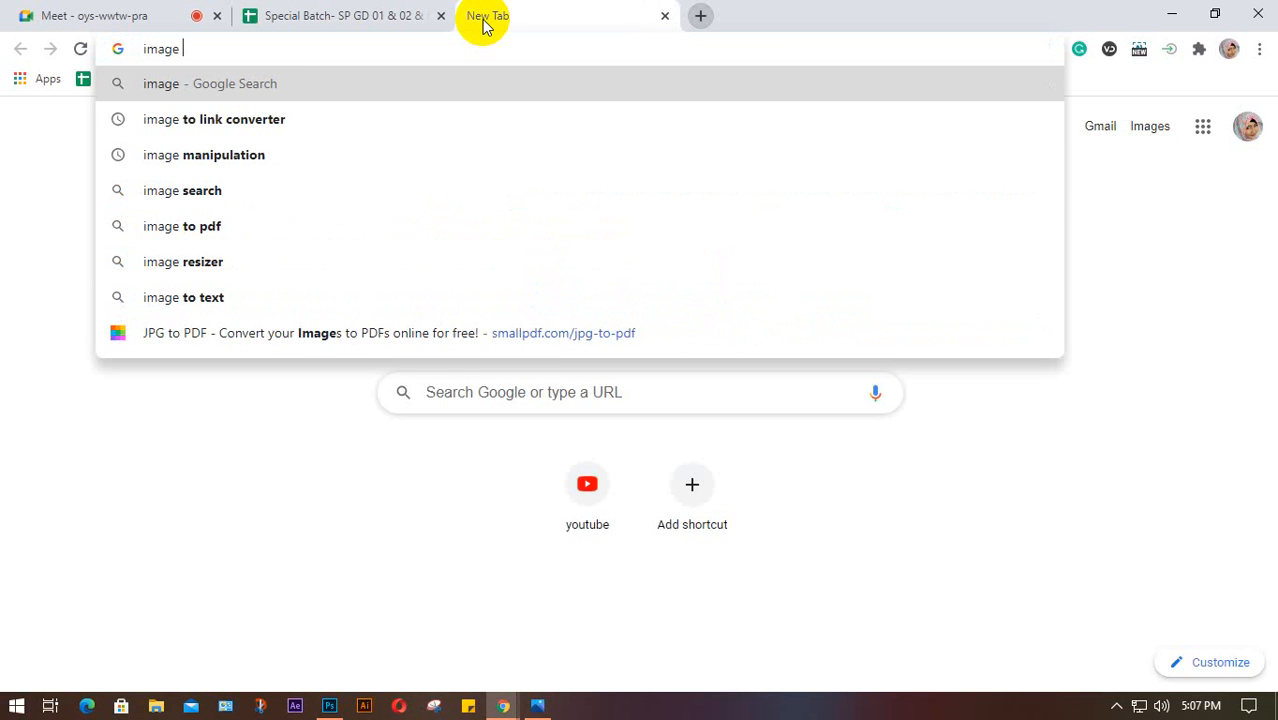
{"action": "type", "text": "r"}
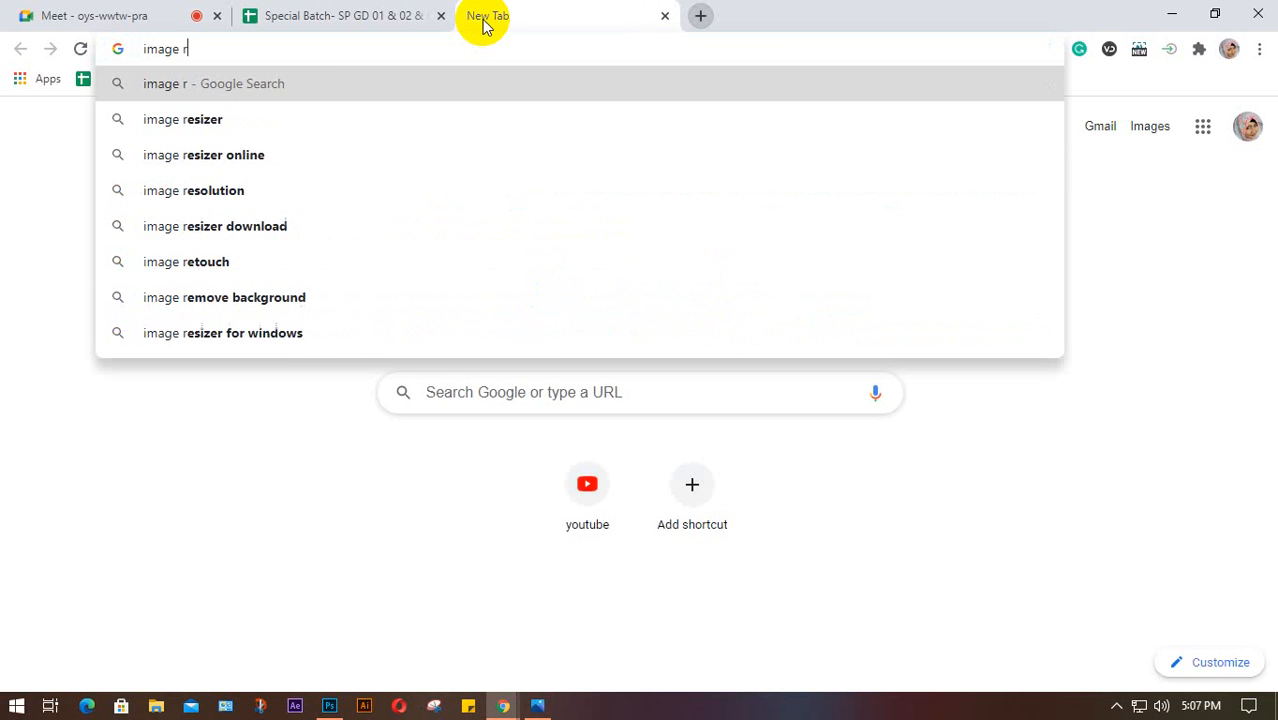
{"action": "type", "text": "et"}
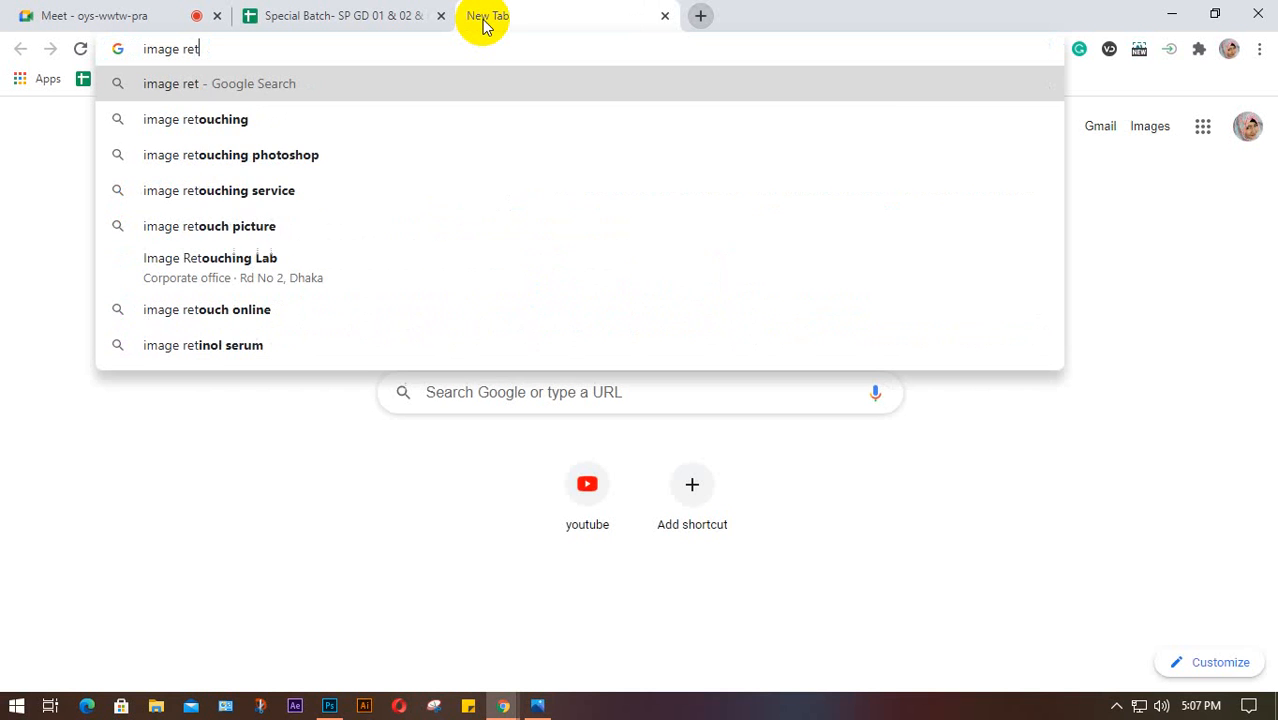
{"action": "type", "text": "ouch"}
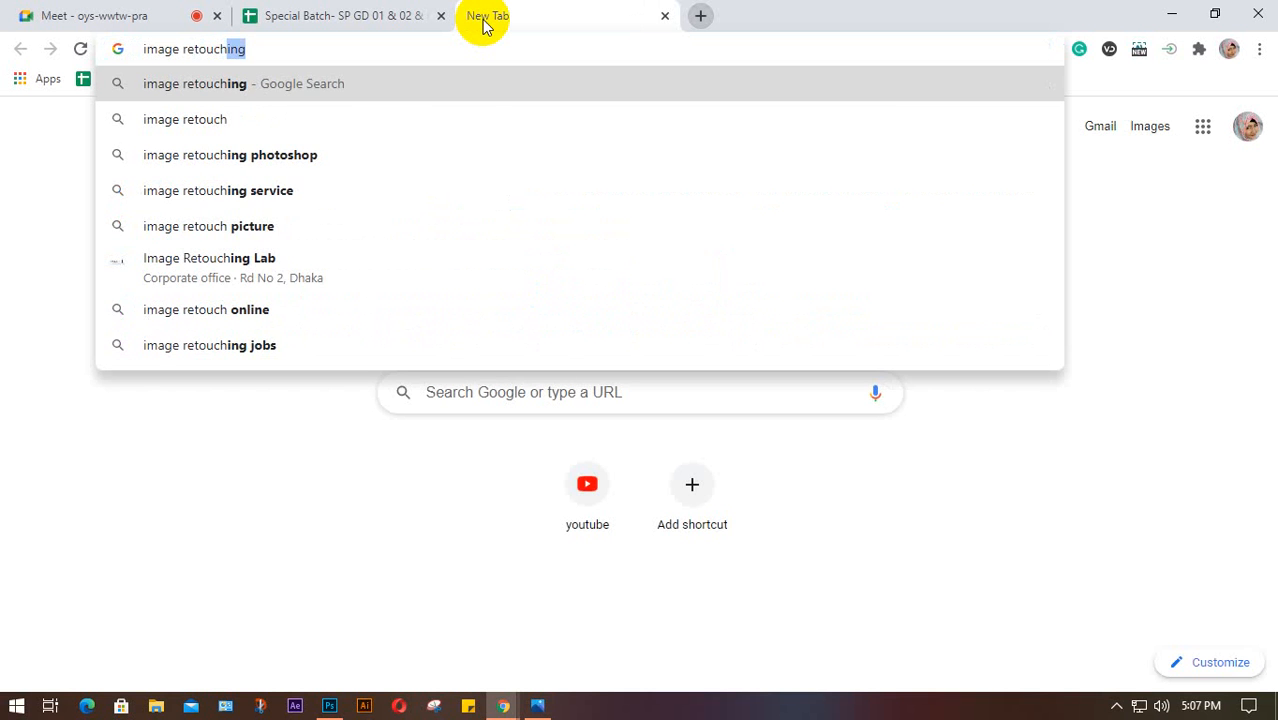
{"action": "key", "text": "Return"}
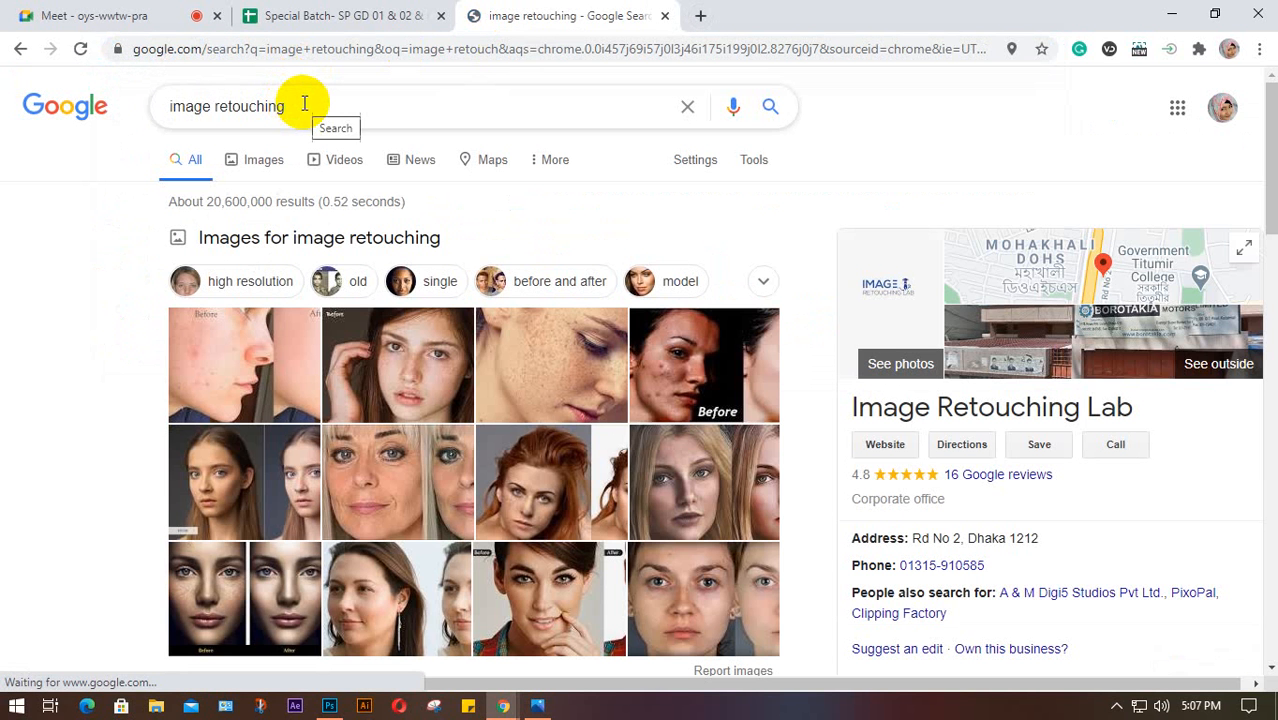
{"action": "left_click_drag", "start_coordinate": [300, 105], "coordinate": [214, 108]}
{"action": "type", "text": "ad"}
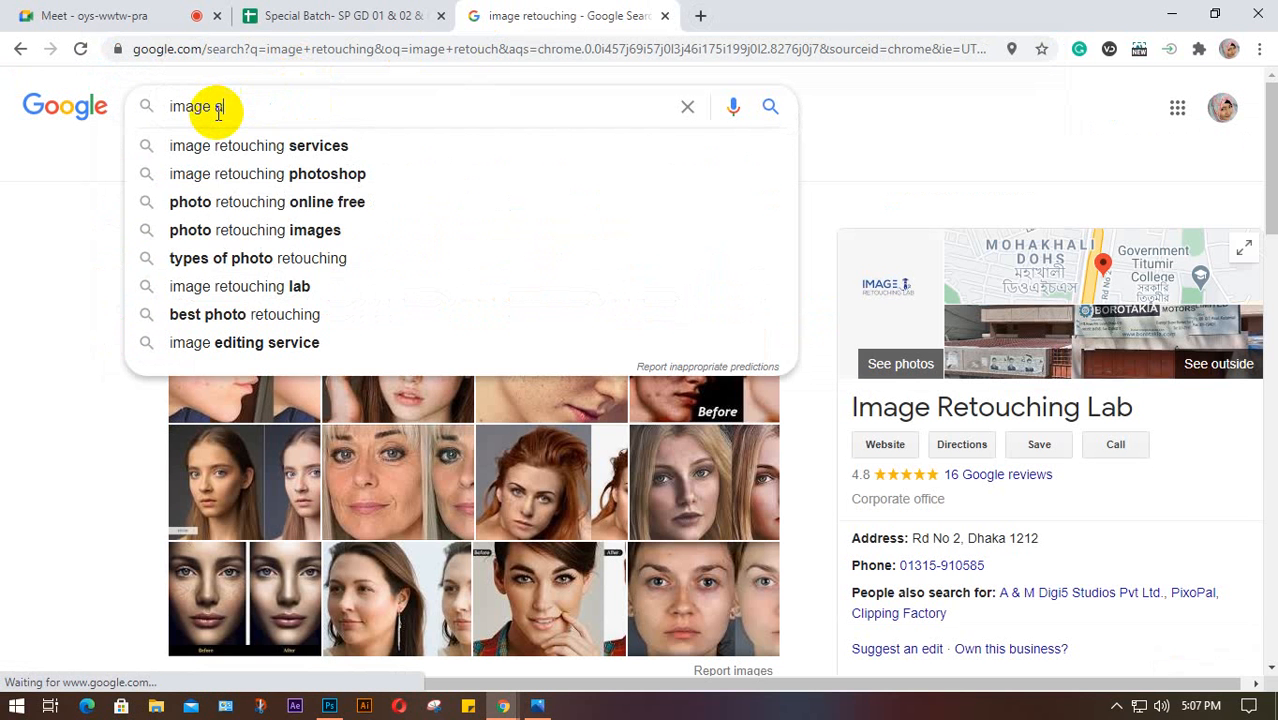
{"action": "type", "text": "j"}
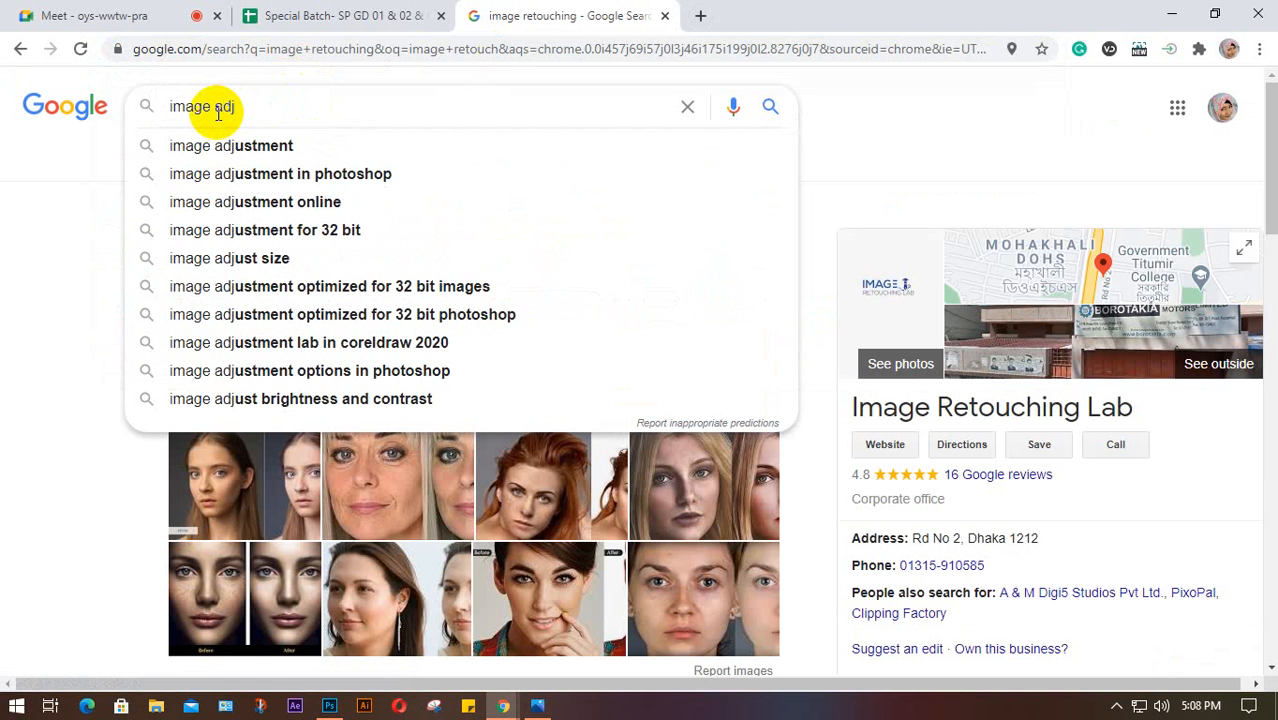
{"action": "key", "text": "Down"}
{"action": "key", "text": "Return"}
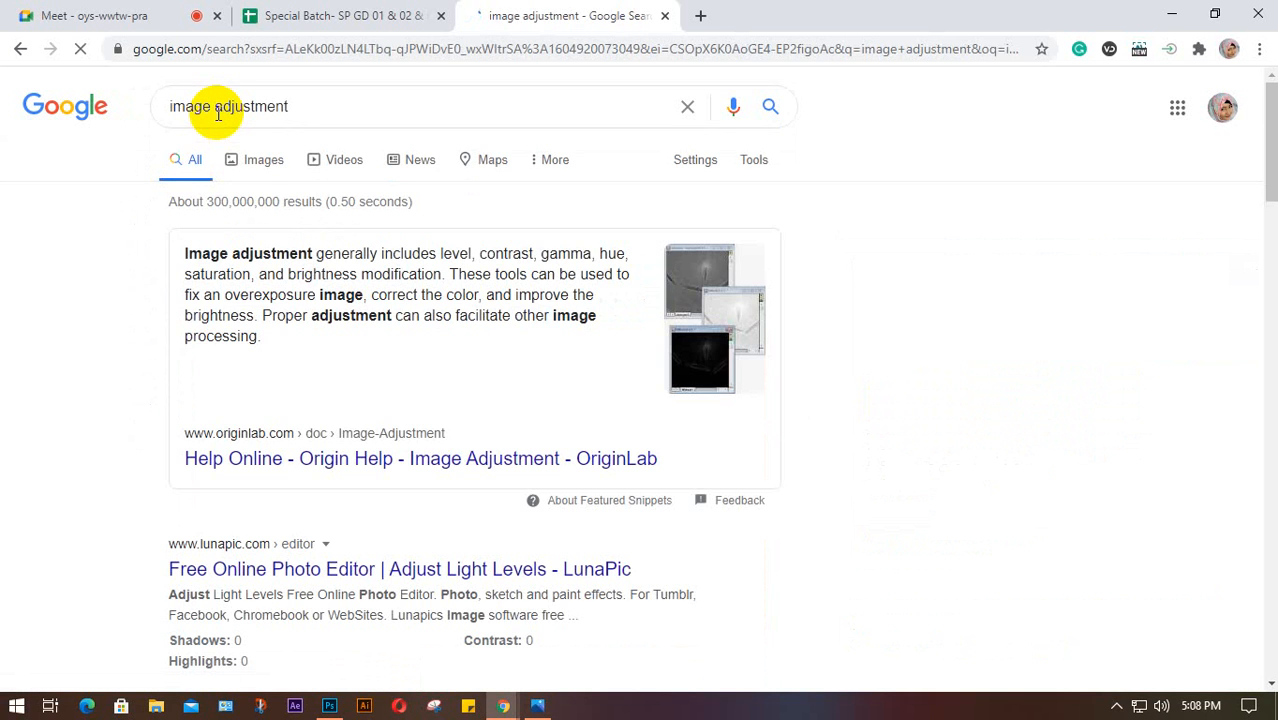
{"action": "left_click", "coordinate": [257, 160]}
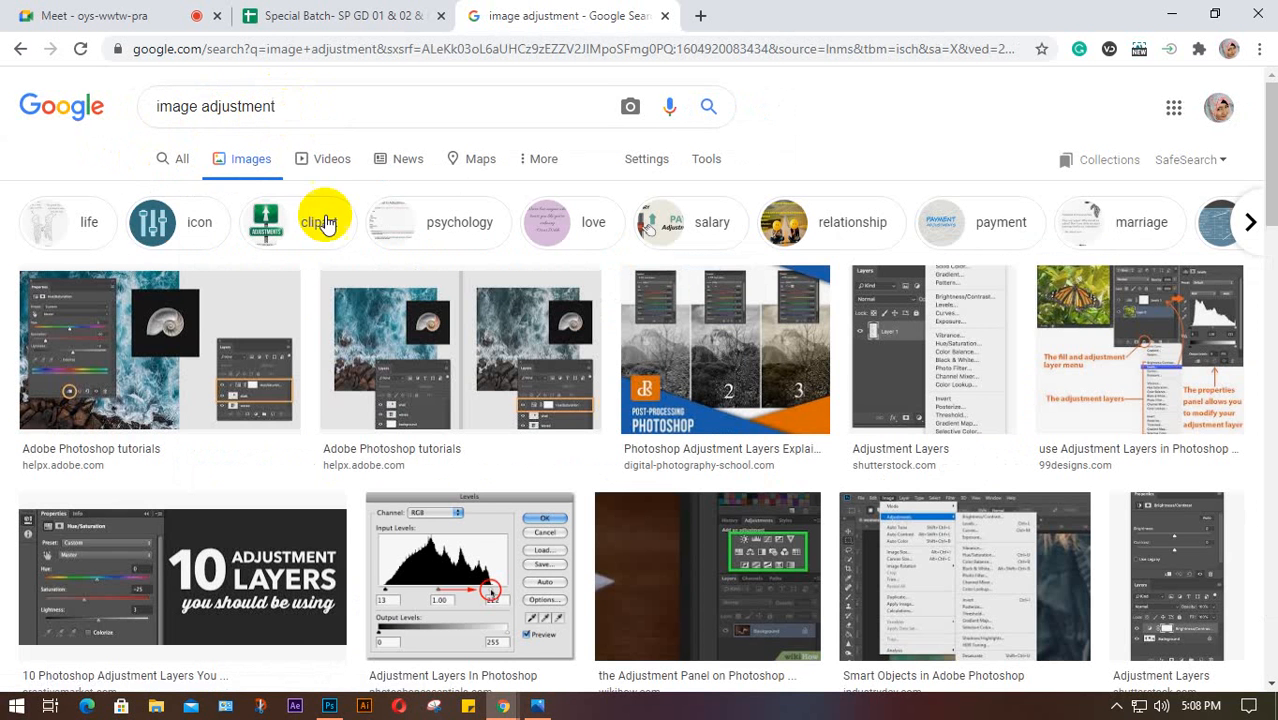
Preview the 'Adjustment layers in Photoshop' image in the image results
{"action": "scroll", "coordinate": [336, 257], "scroll_direction": "down", "scroll_amount": 3}
{"action": "scroll", "coordinate": [336, 266], "scroll_direction": "down", "scroll_amount": 1}
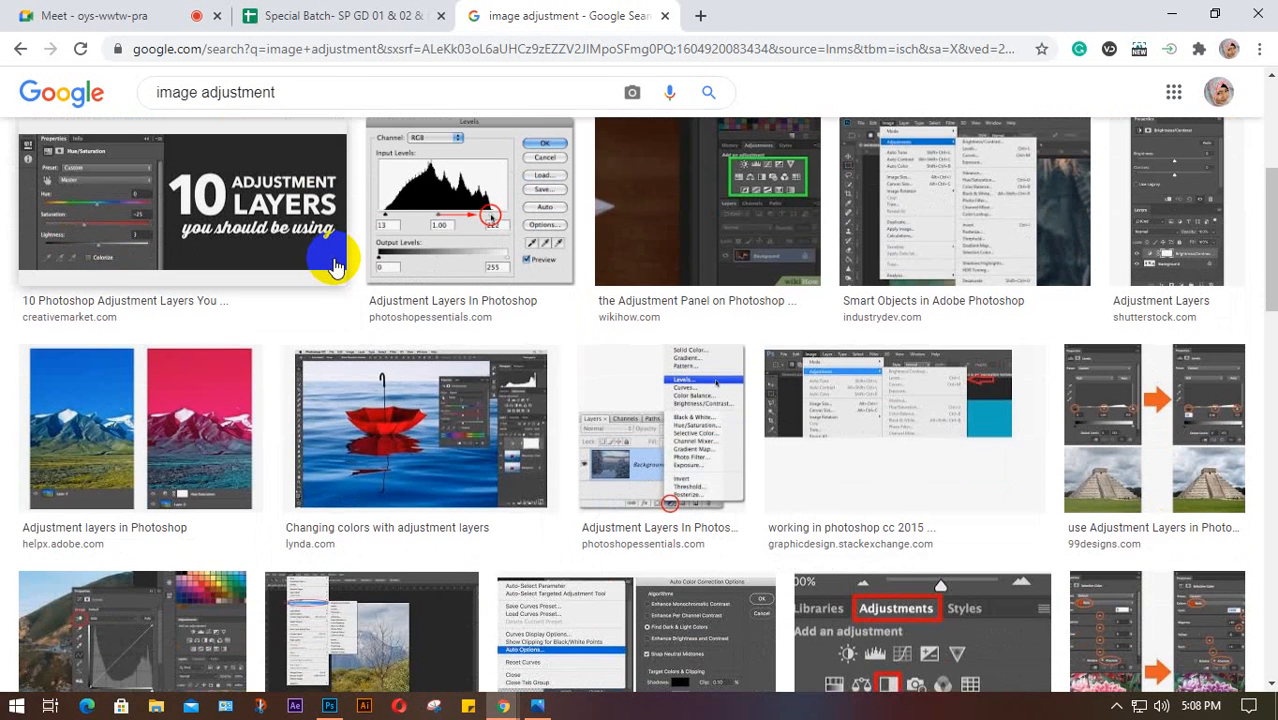
{"action": "left_click", "coordinate": [145, 405]}
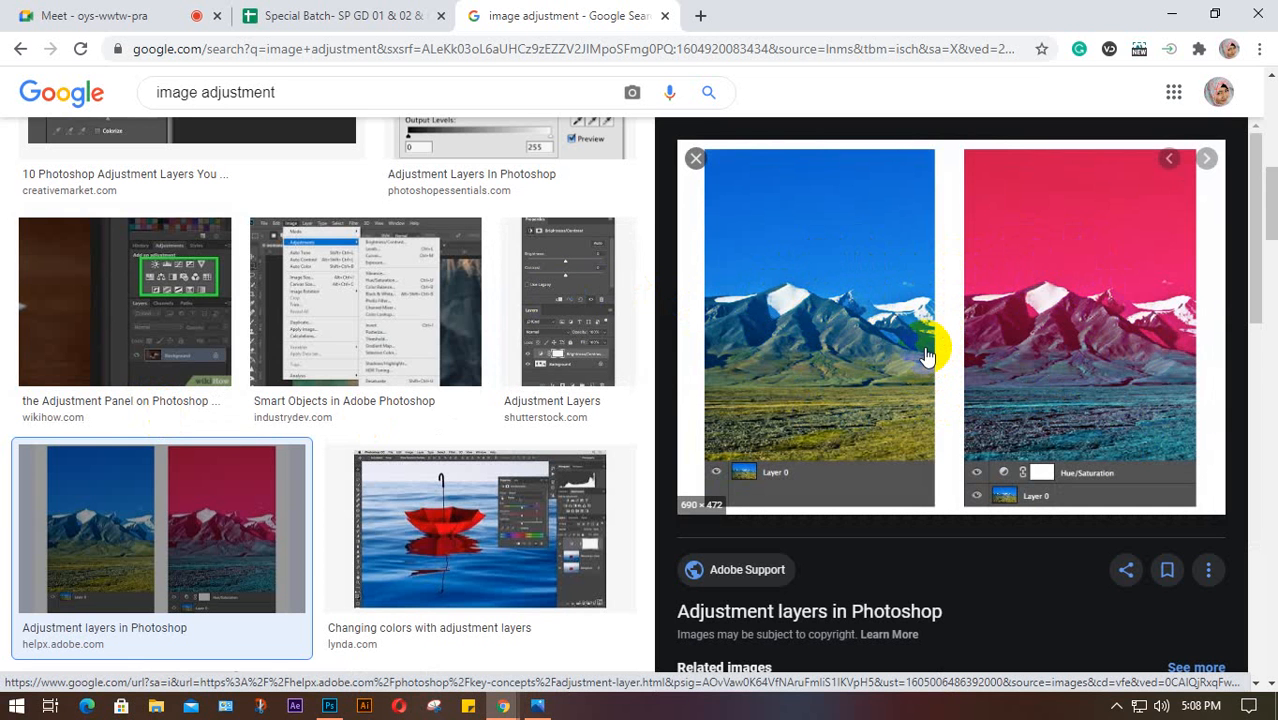
Browse further down and preview the dahlia before-and-after image
{"action": "scroll", "coordinate": [927, 352], "scroll_direction": "down", "scroll_amount": 4}
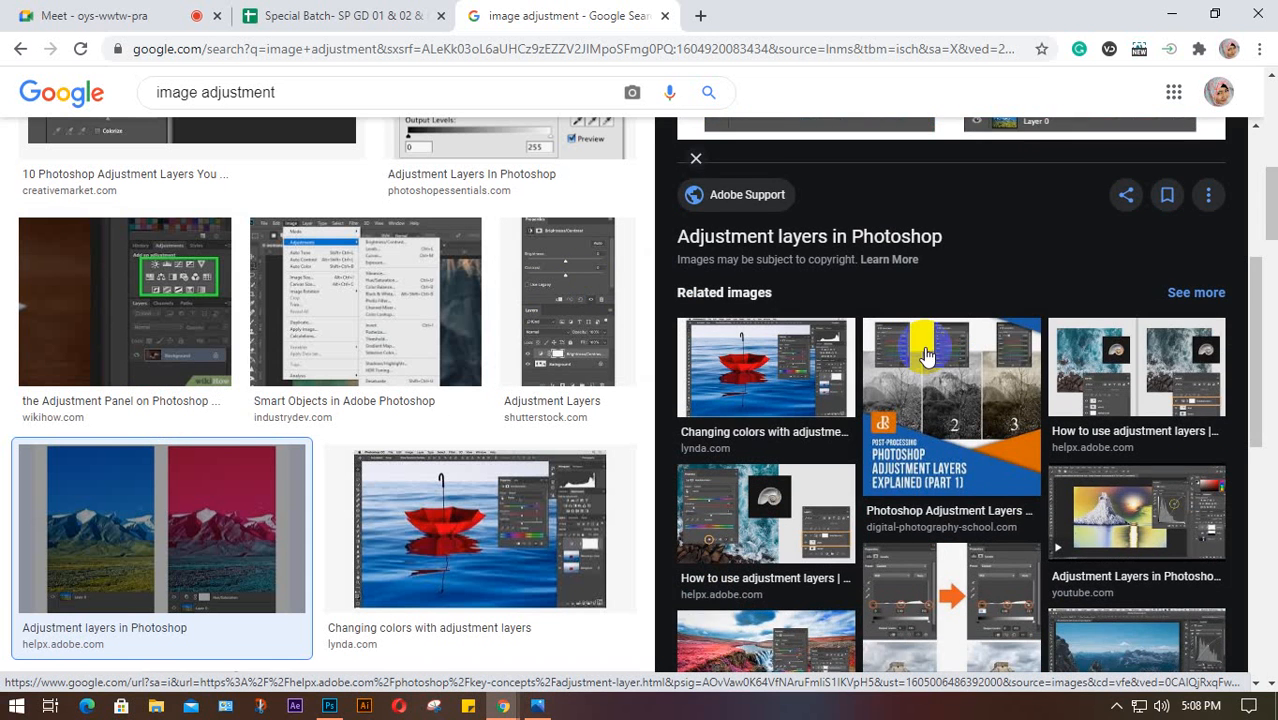
{"action": "scroll", "coordinate": [856, 365], "scroll_direction": "down", "scroll_amount": 3}
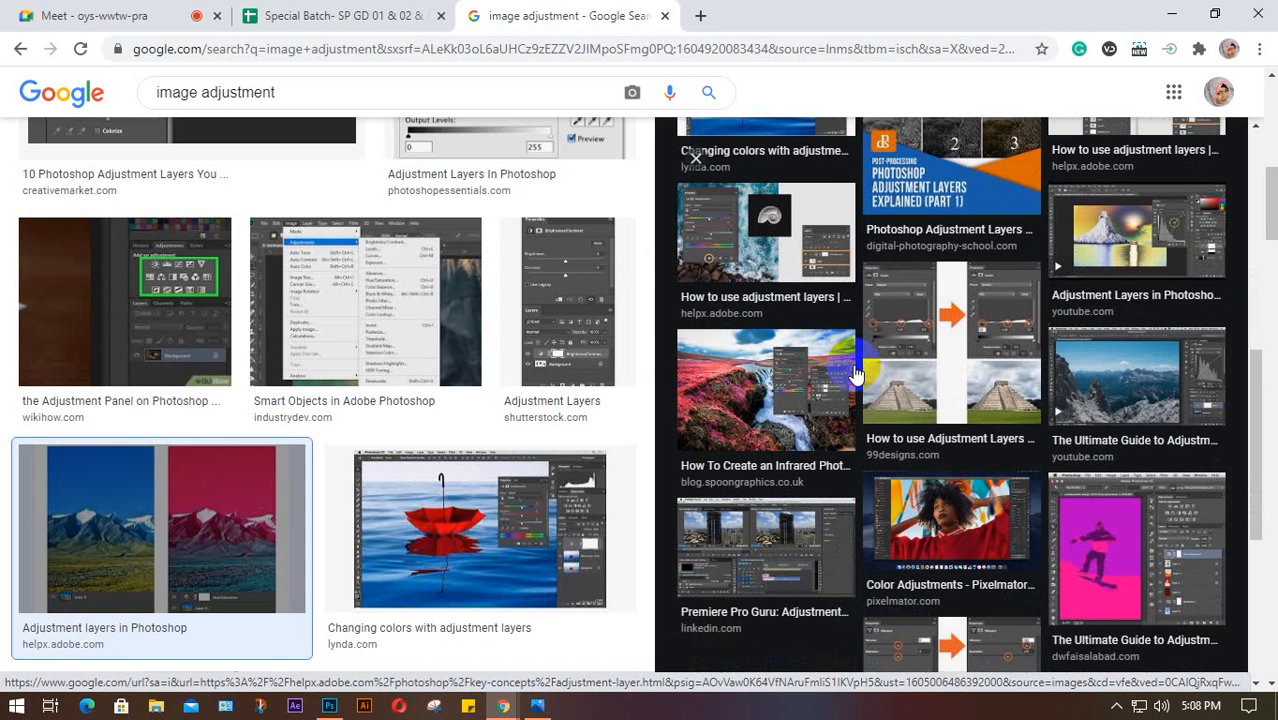
{"action": "scroll", "coordinate": [430, 403], "scroll_direction": "down", "scroll_amount": 4}
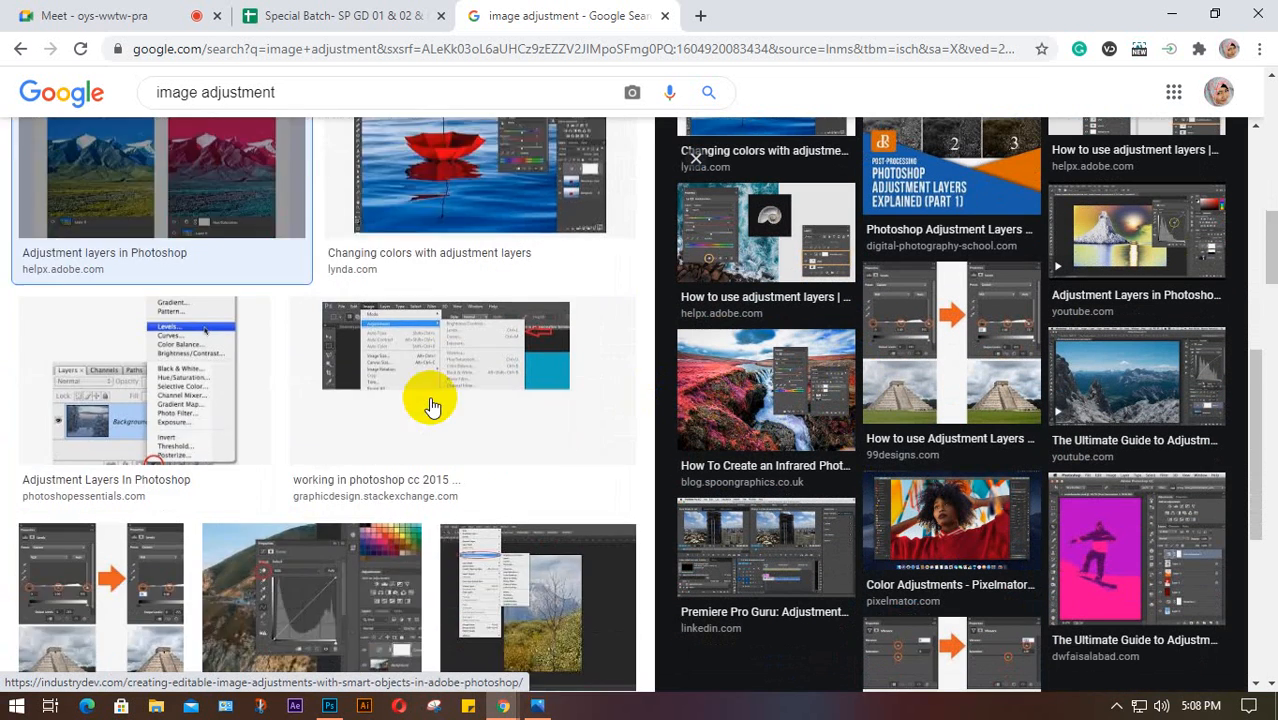
{"action": "scroll", "coordinate": [430, 405], "scroll_direction": "down", "scroll_amount": 8}
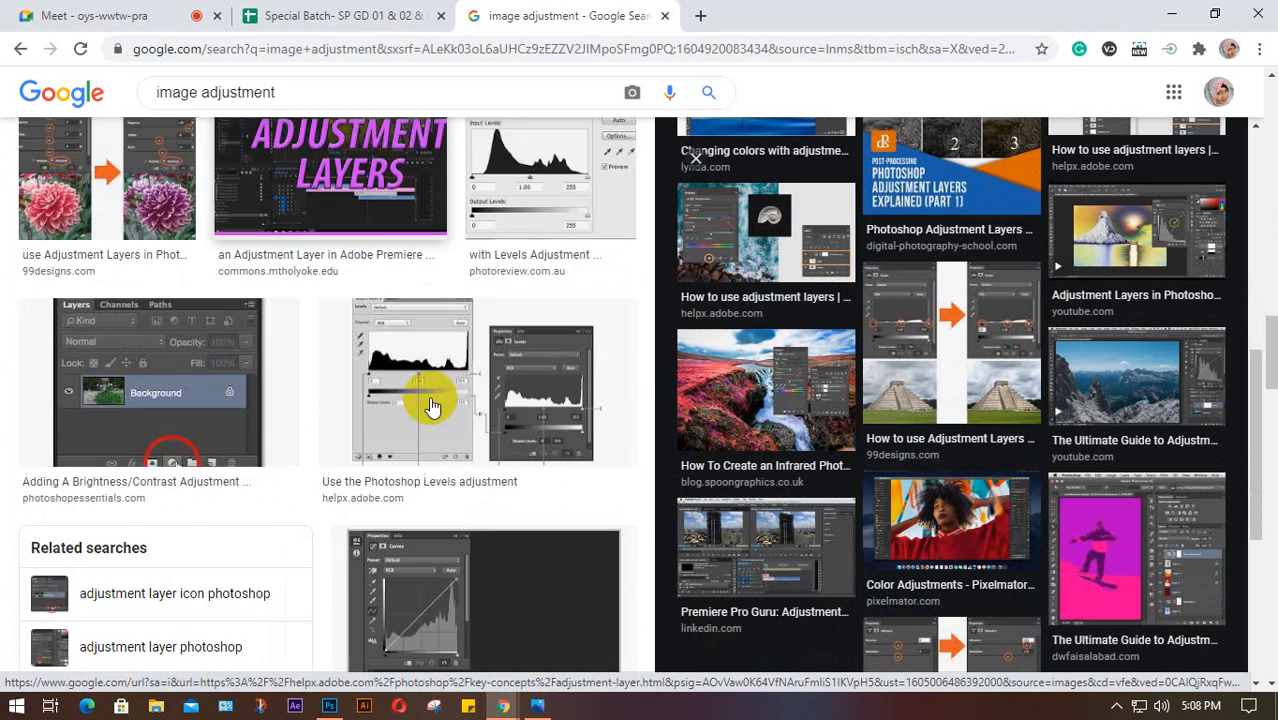
{"action": "scroll", "coordinate": [380, 385], "scroll_direction": "up", "scroll_amount": 2}
{"action": "left_click", "coordinate": [157, 365]}
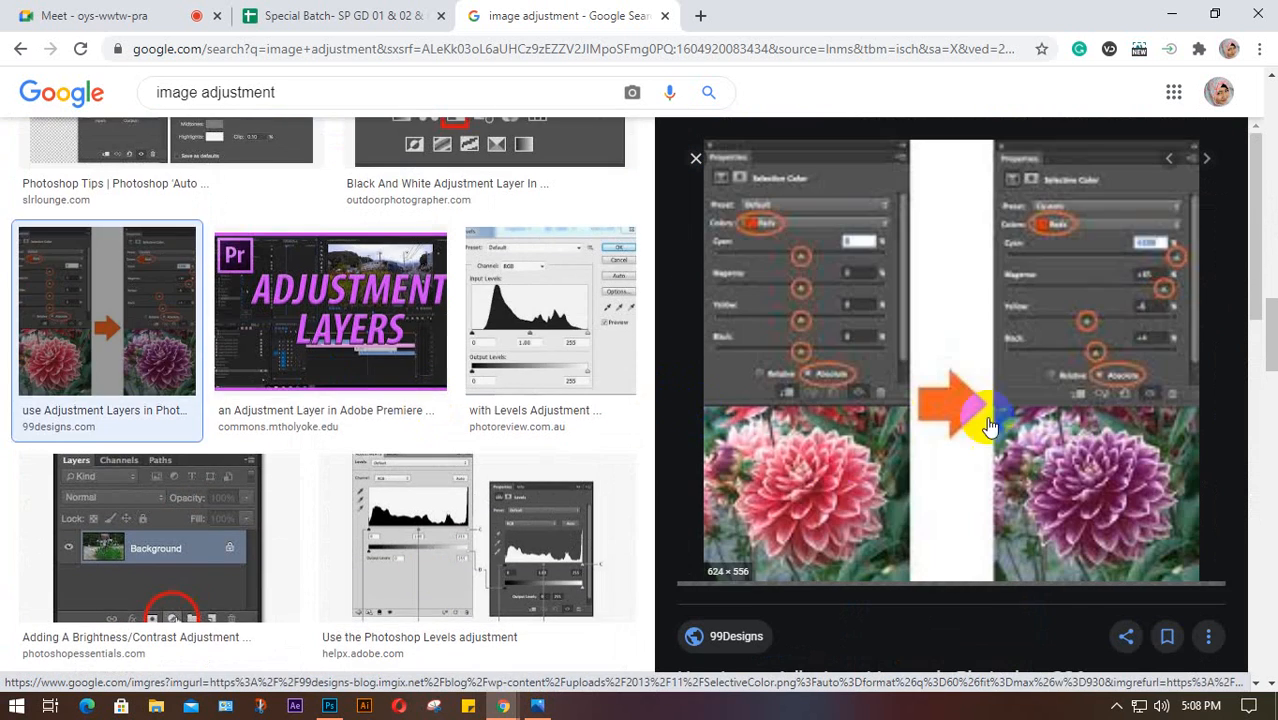
Preview the Pixelmator Pro colour adjustments image, then the Lightroom vibrant-colours video
{"action": "scroll", "coordinate": [337, 425], "scroll_direction": "down", "scroll_amount": 10}
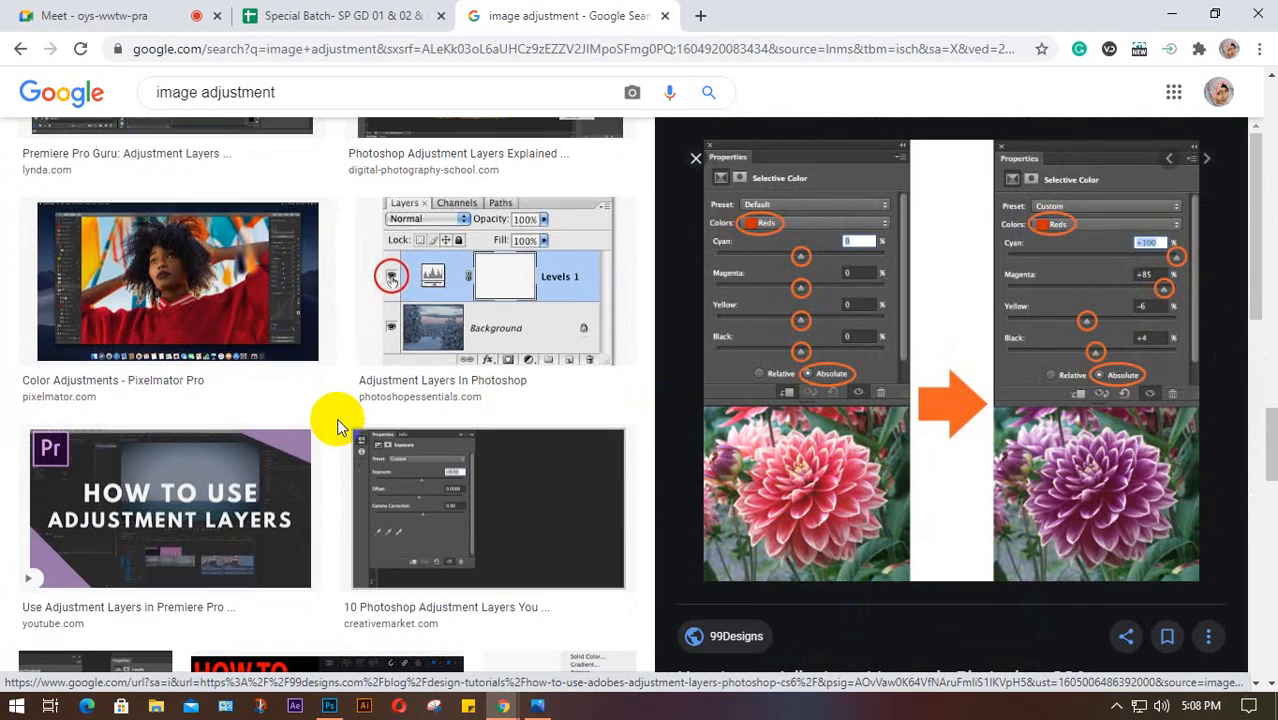
{"action": "left_click", "coordinate": [135, 262]}
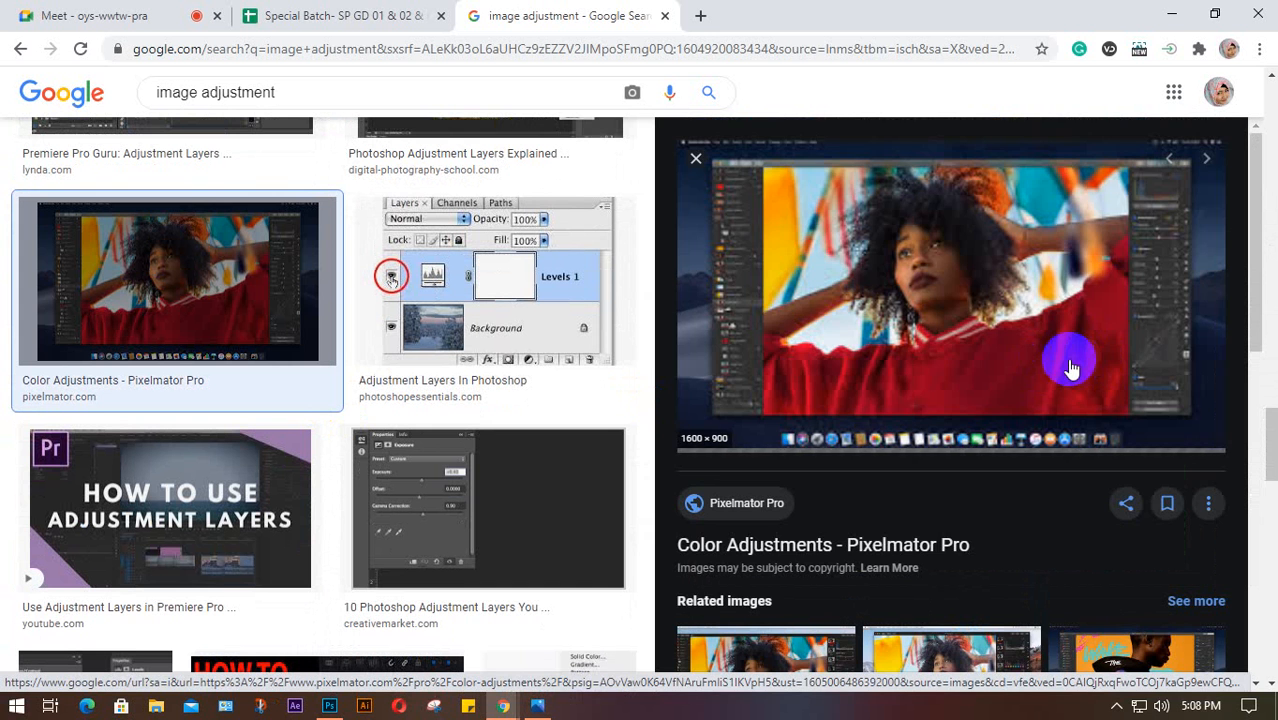
{"action": "scroll", "coordinate": [1070, 368], "scroll_direction": "down", "scroll_amount": 5}
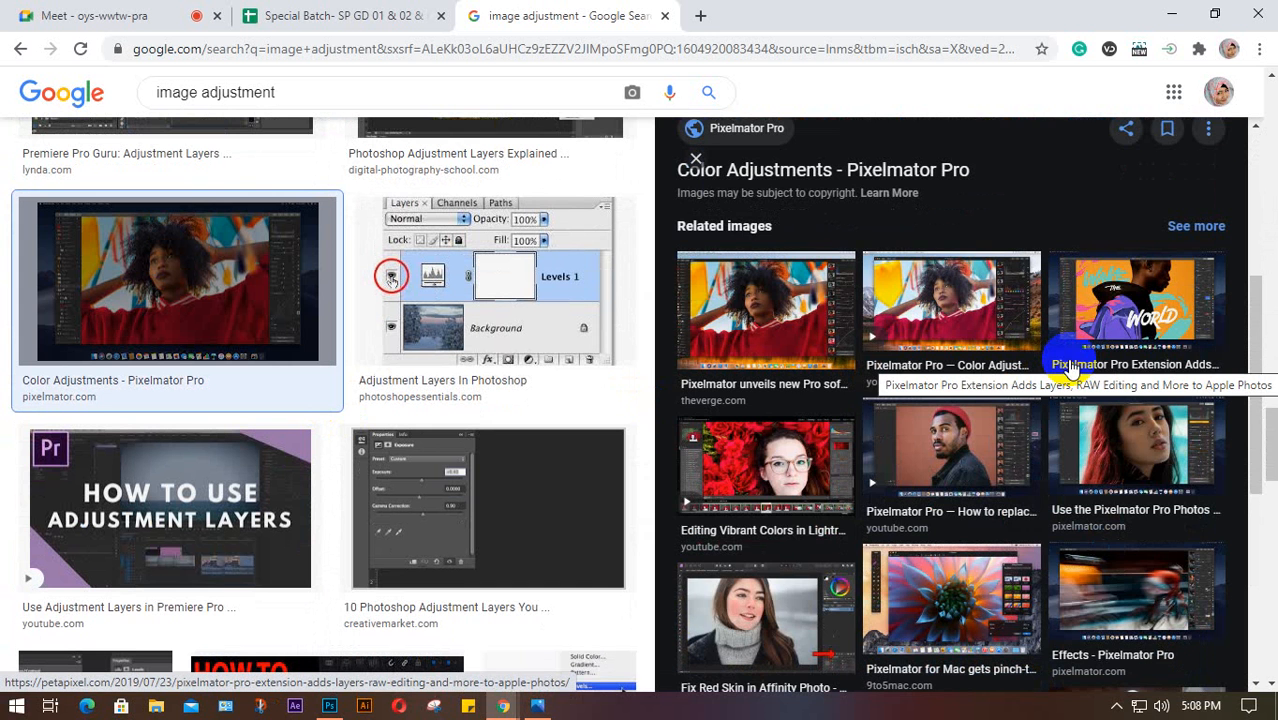
{"action": "left_click", "coordinate": [778, 448]}
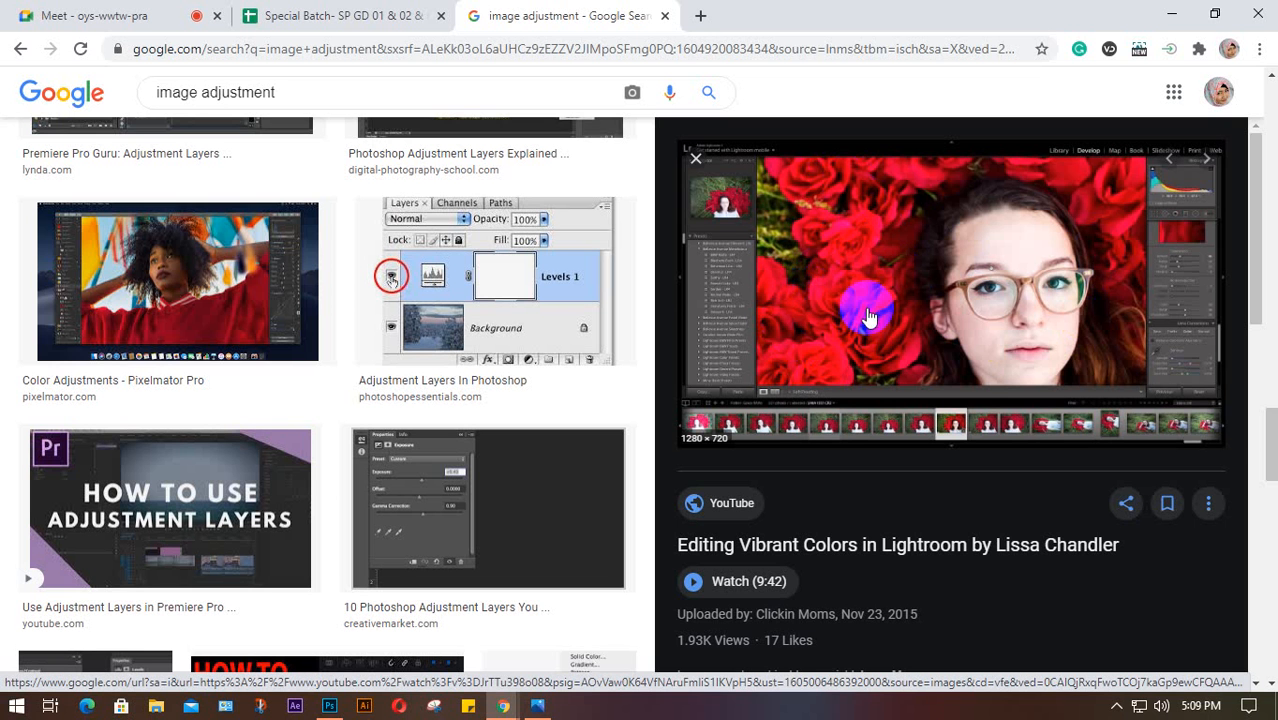
Bring back Photoshop's class 4 document, leaving Layer blend mode on Normal
{"action": "mouse_move", "coordinate": [410, 705]}
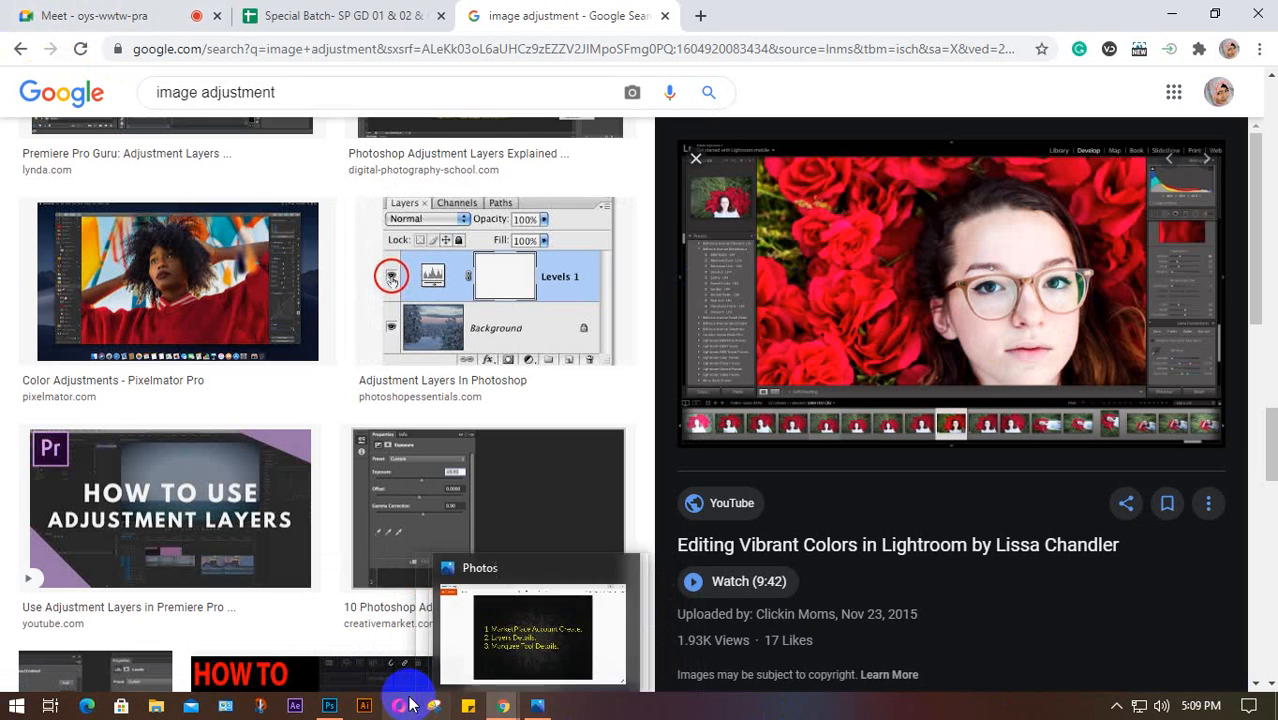
{"action": "left_click", "coordinate": [329, 705]}
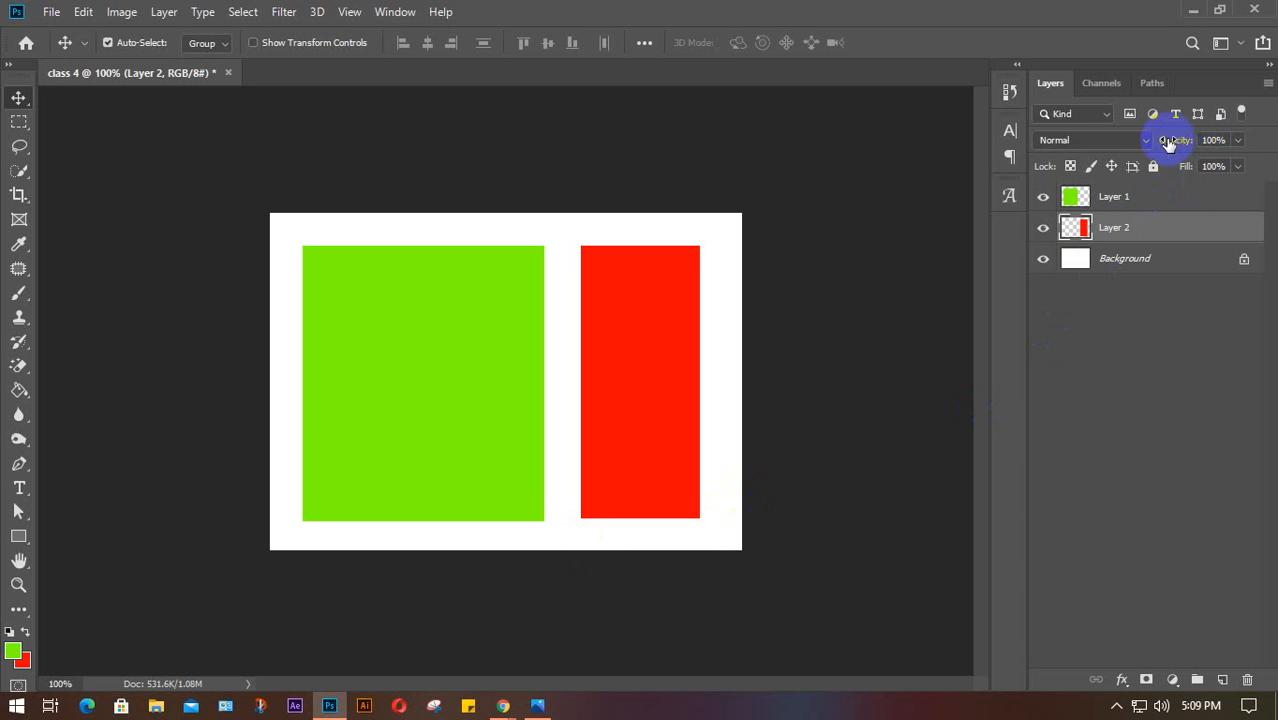
{"action": "left_click", "coordinate": [1144, 142]}
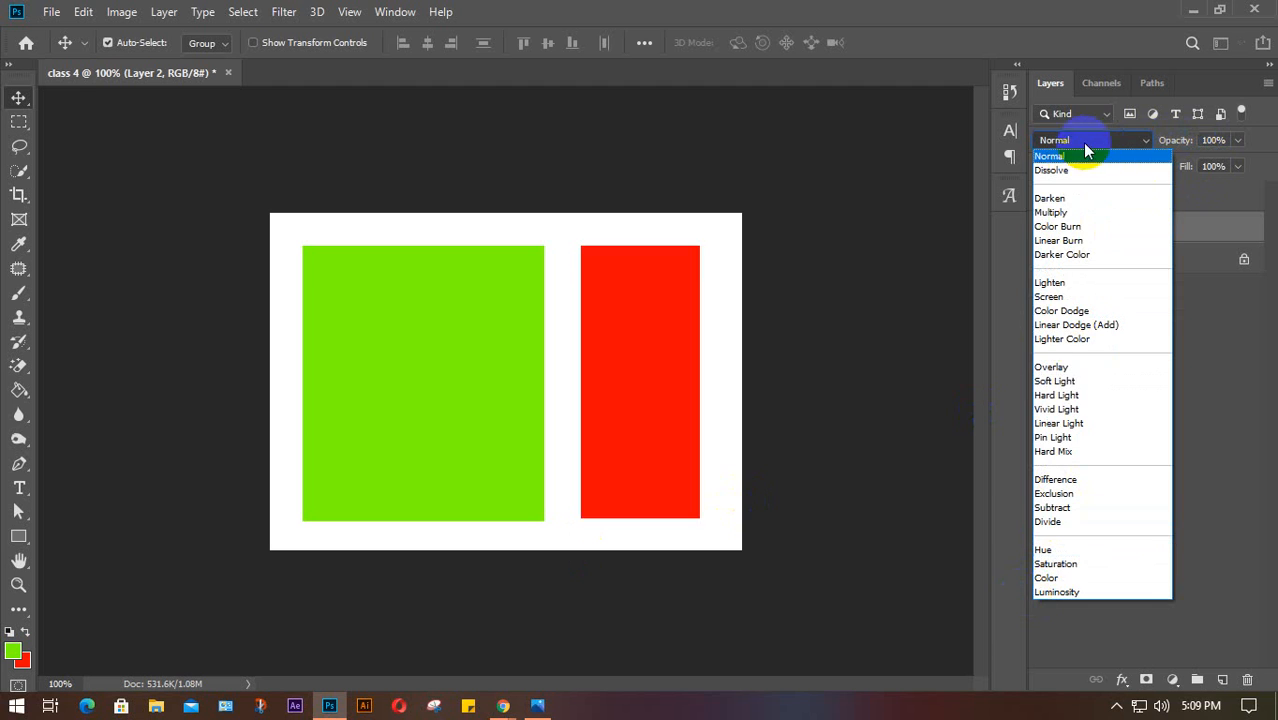
{"action": "left_click", "coordinate": [1136, 141]}
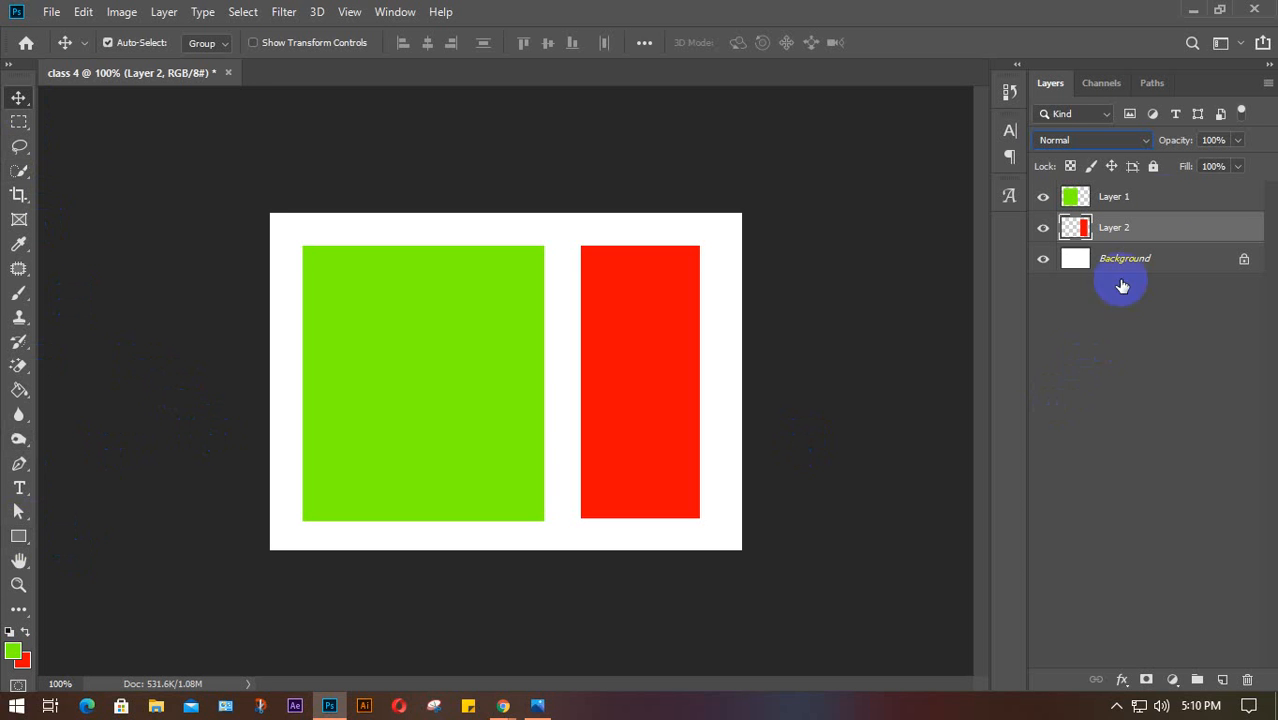
{"action": "left_click", "coordinate": [1163, 202]}
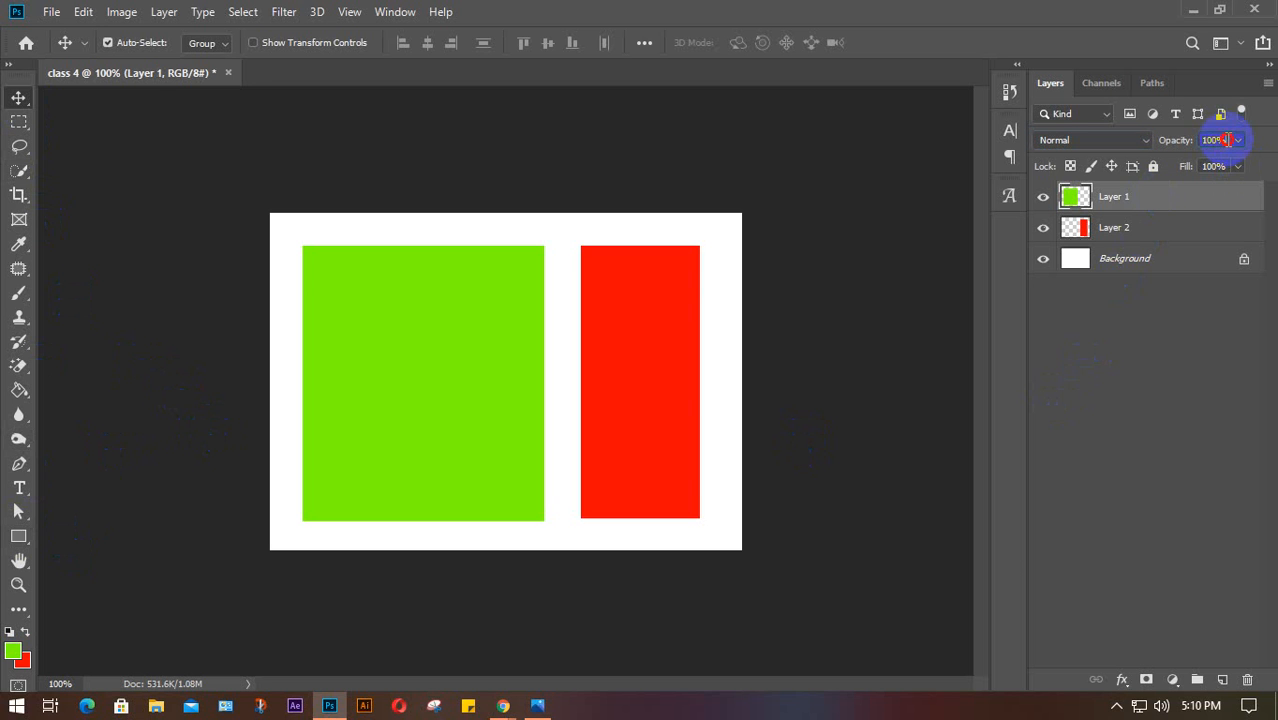
{"action": "left_click", "coordinate": [1213, 140]}
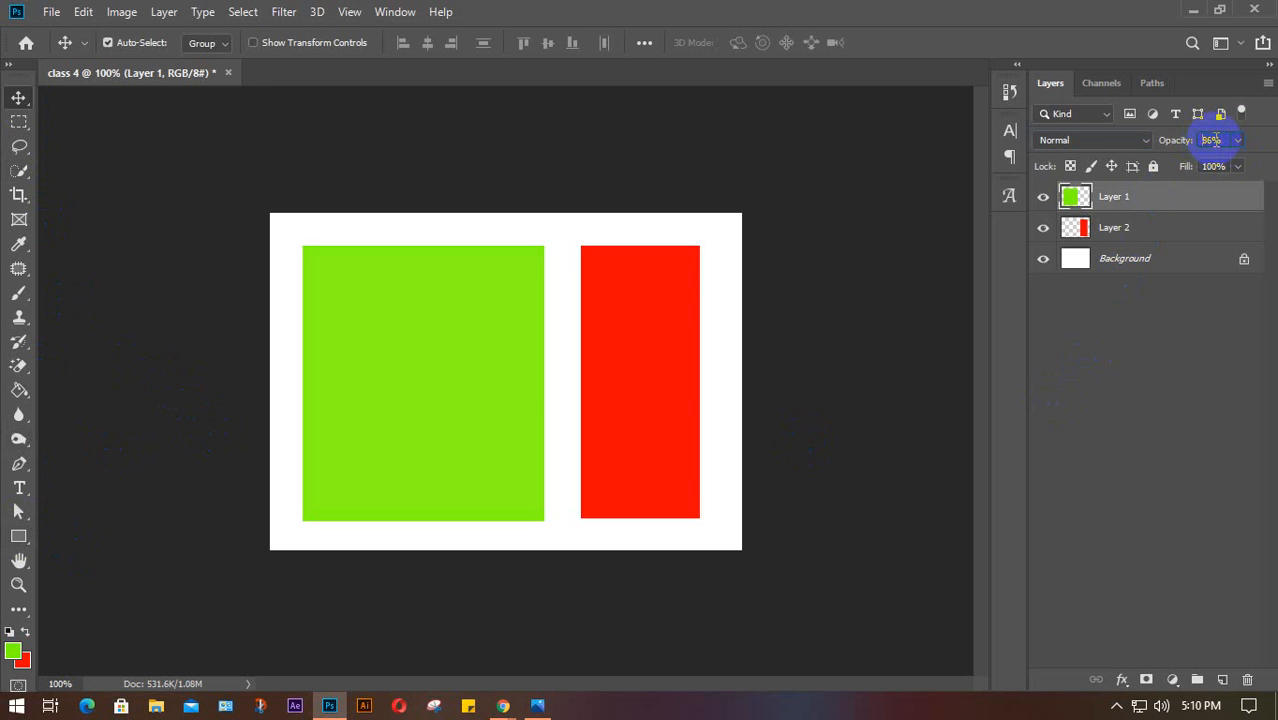
{"action": "scroll", "coordinate": [1216, 140], "scroll_direction": "down", "scroll_amount": 5}
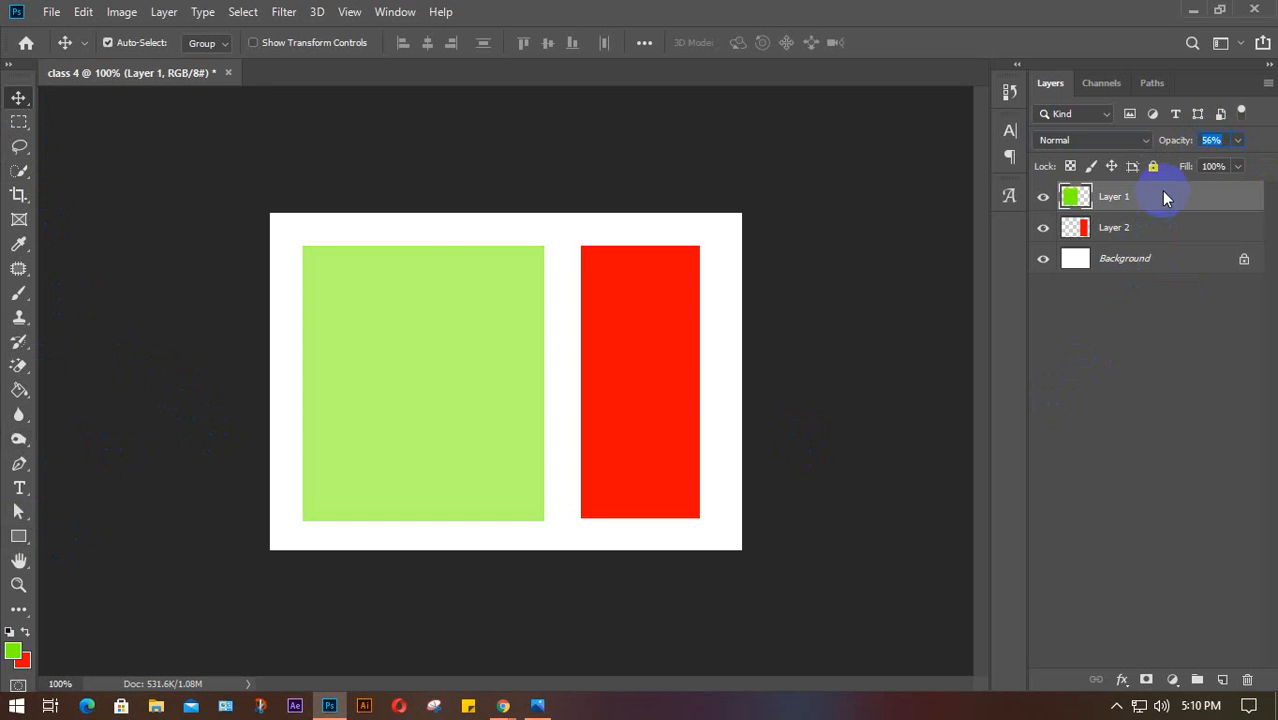
{"action": "scroll", "coordinate": [1221, 142], "scroll_direction": "down", "scroll_amount": 1}
{"action": "scroll", "coordinate": [1221, 142], "scroll_direction": "down", "scroll_amount": 13}
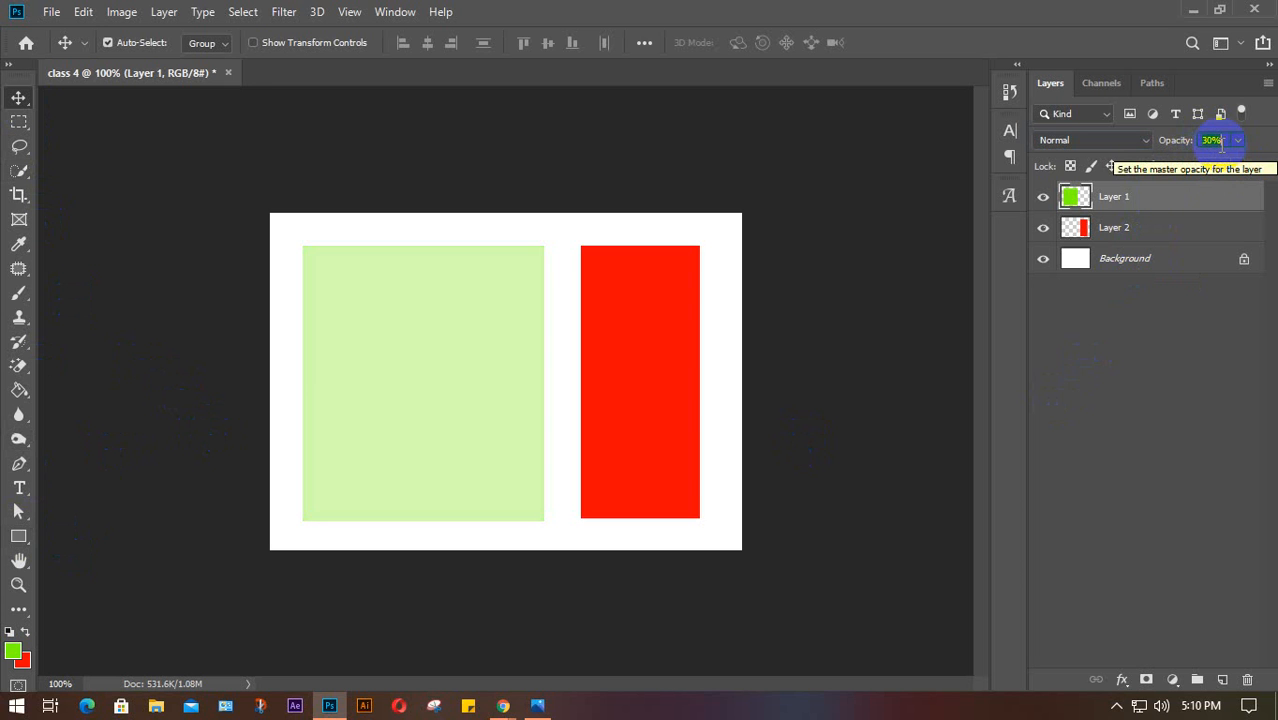
{"action": "left_click", "coordinate": [1229, 141]}
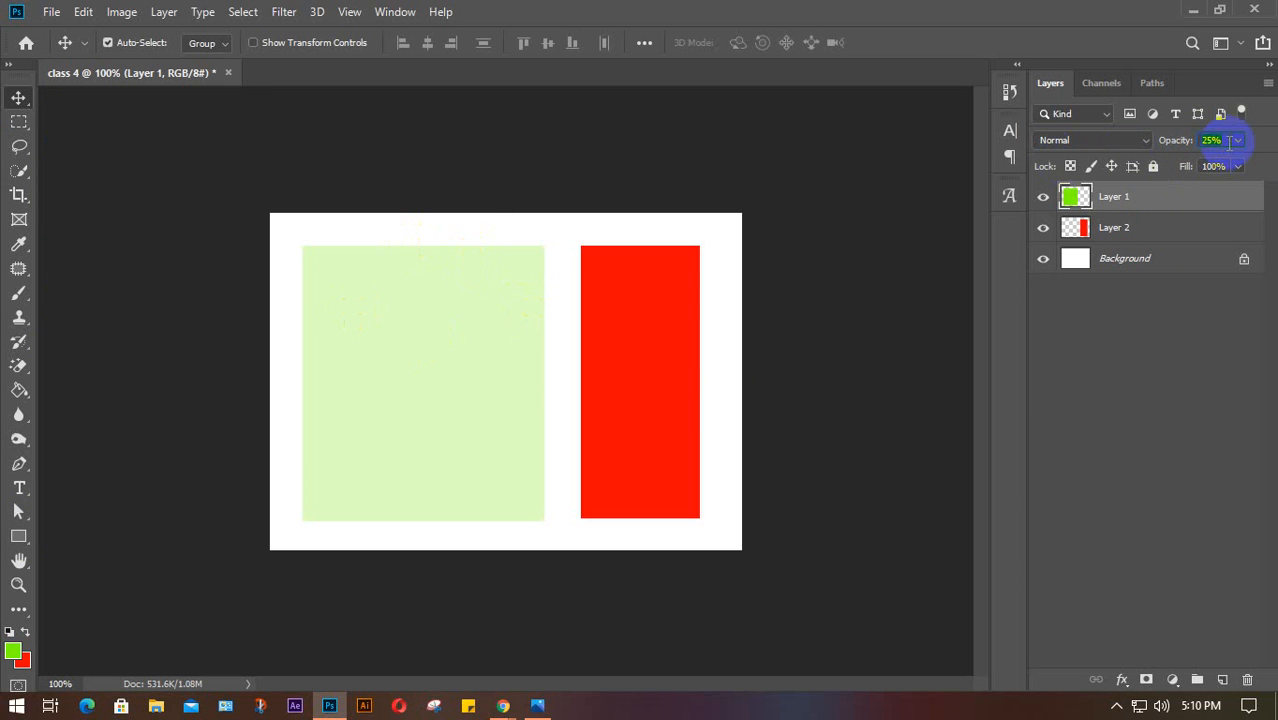
{"action": "scroll", "coordinate": [1225, 141], "scroll_direction": "up", "scroll_amount": 6}
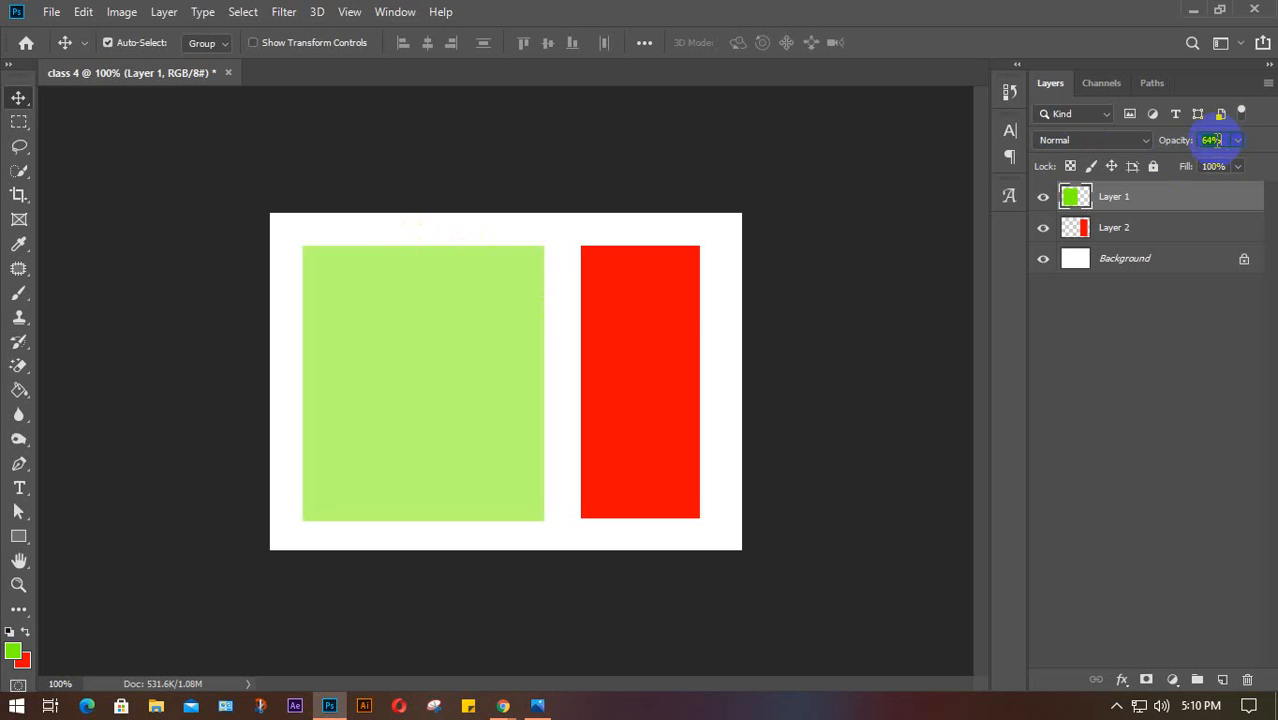
{"action": "scroll", "coordinate": [1213, 140], "scroll_direction": "up", "scroll_amount": 8}
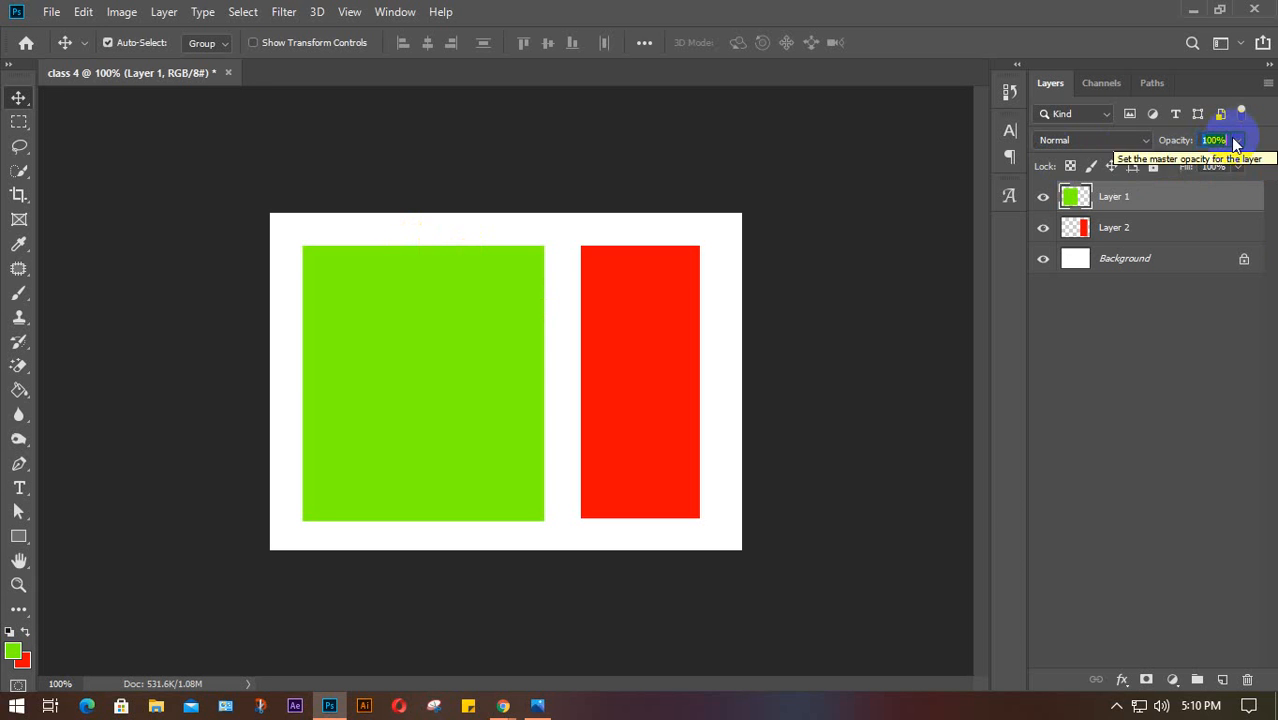
{"action": "left_click", "coordinate": [1139, 478]}
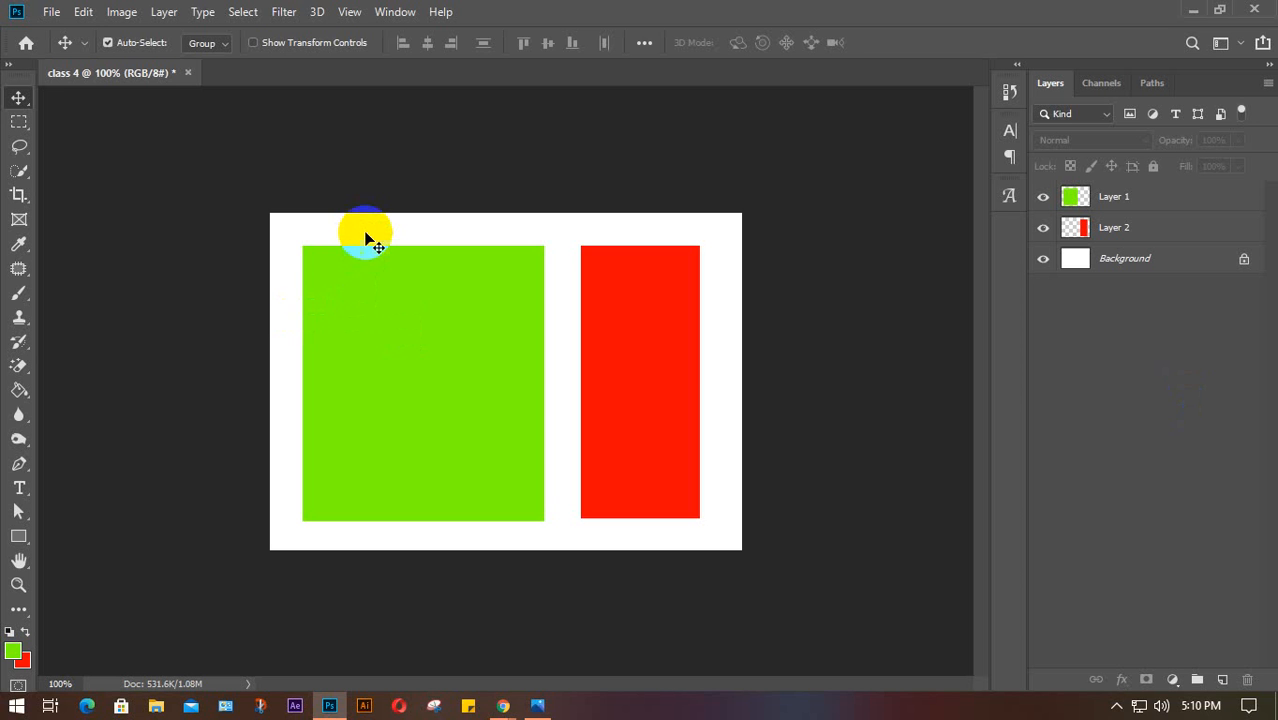
Select both the green and red rectangle layers and delete them
{"action": "left_click_drag", "start_coordinate": [368, 230], "coordinate": [628, 410]}
{"action": "key", "text": "Delete"}
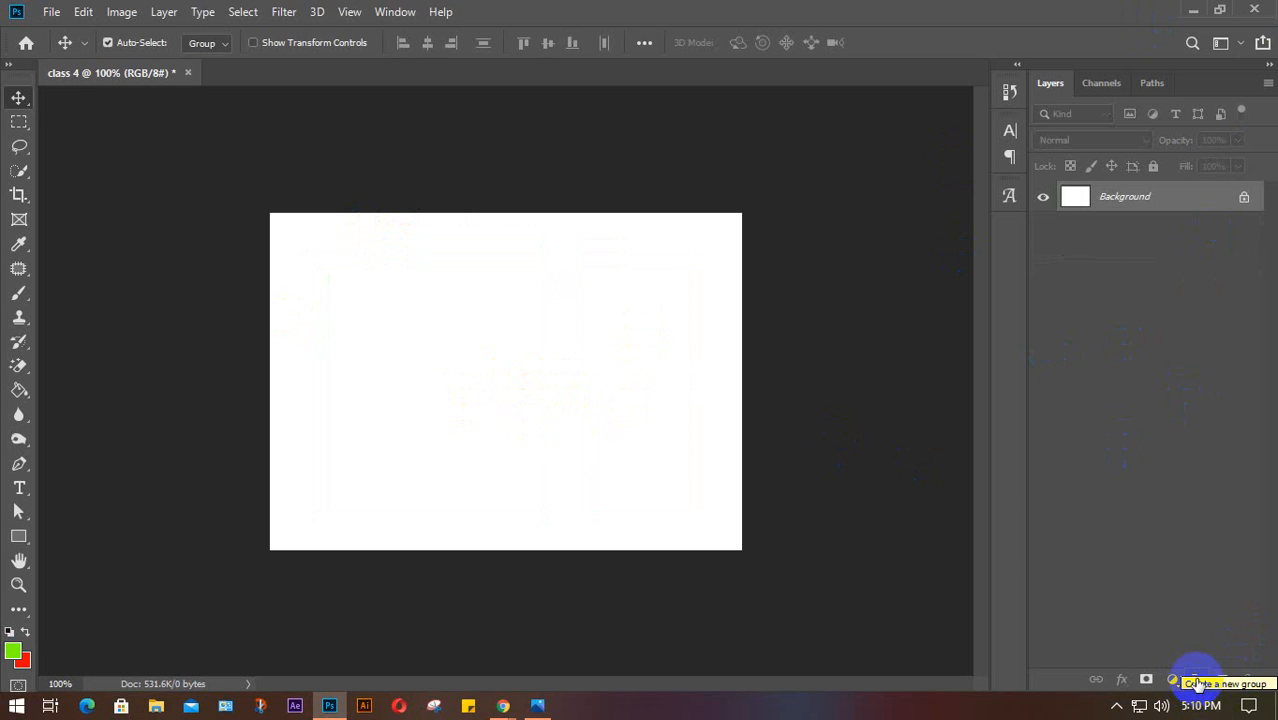
{"action": "left_click", "coordinate": [1194, 9]}
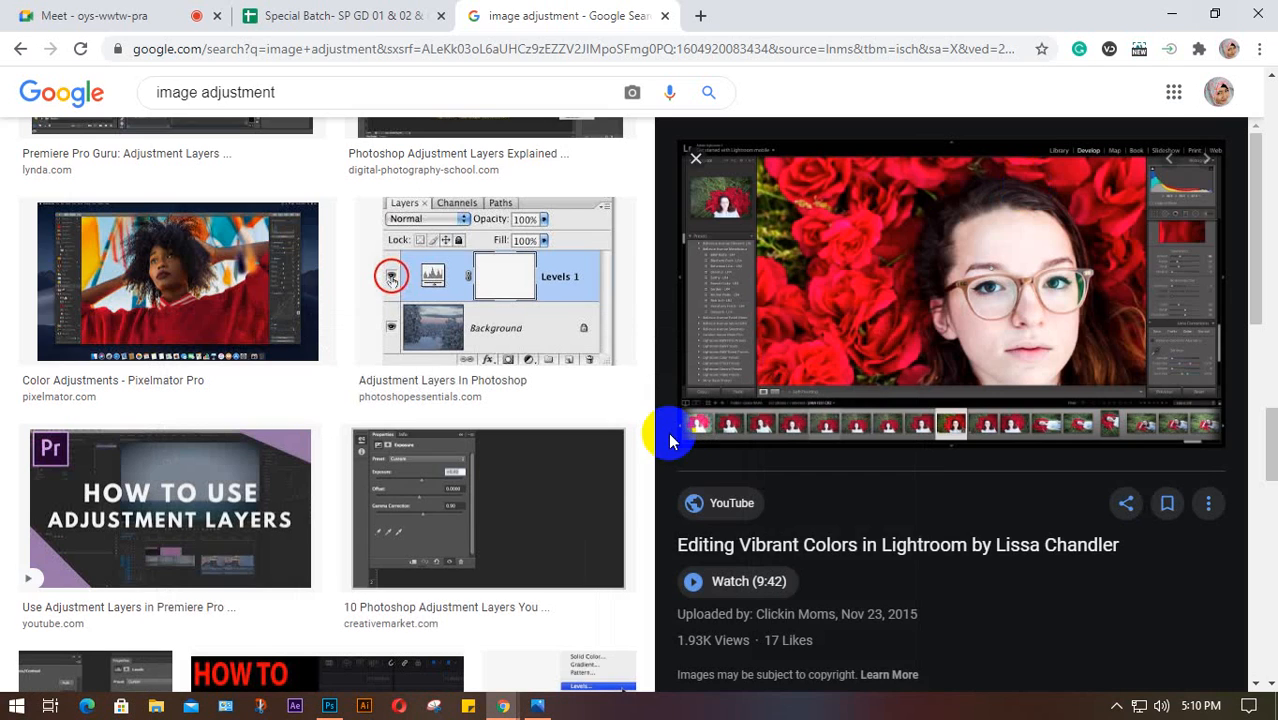
{"action": "left_click", "coordinate": [88, 12]}
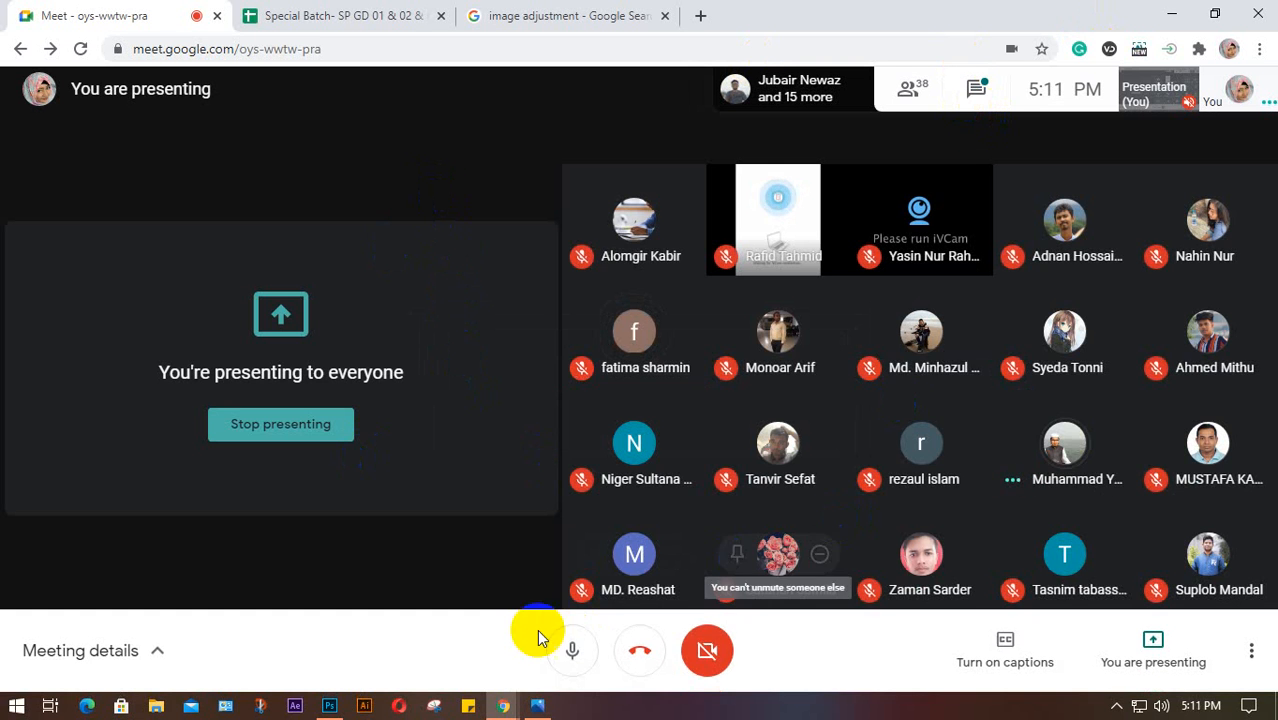
{"action": "mouse_move", "coordinate": [490, 710]}
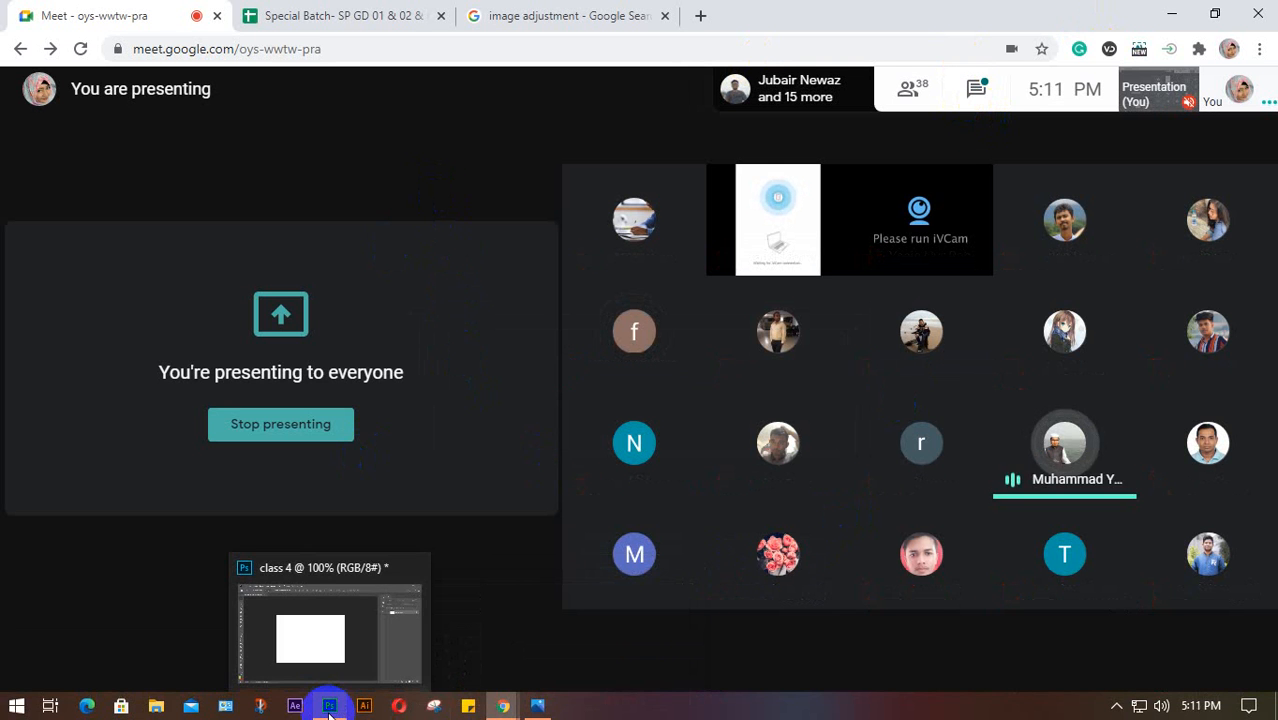
{"action": "left_click", "coordinate": [330, 707]}
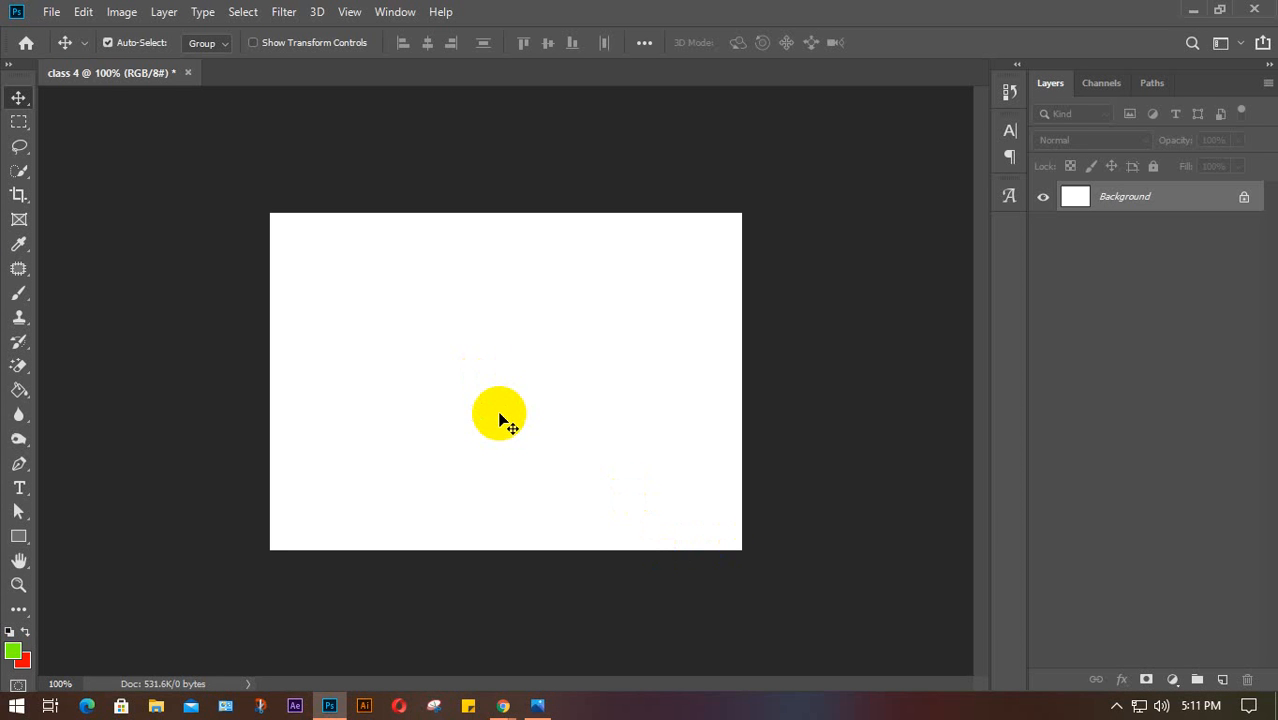
Pick the Brush tool with red as the foreground colour and check its size settings
{"action": "left_click", "coordinate": [15, 298]}
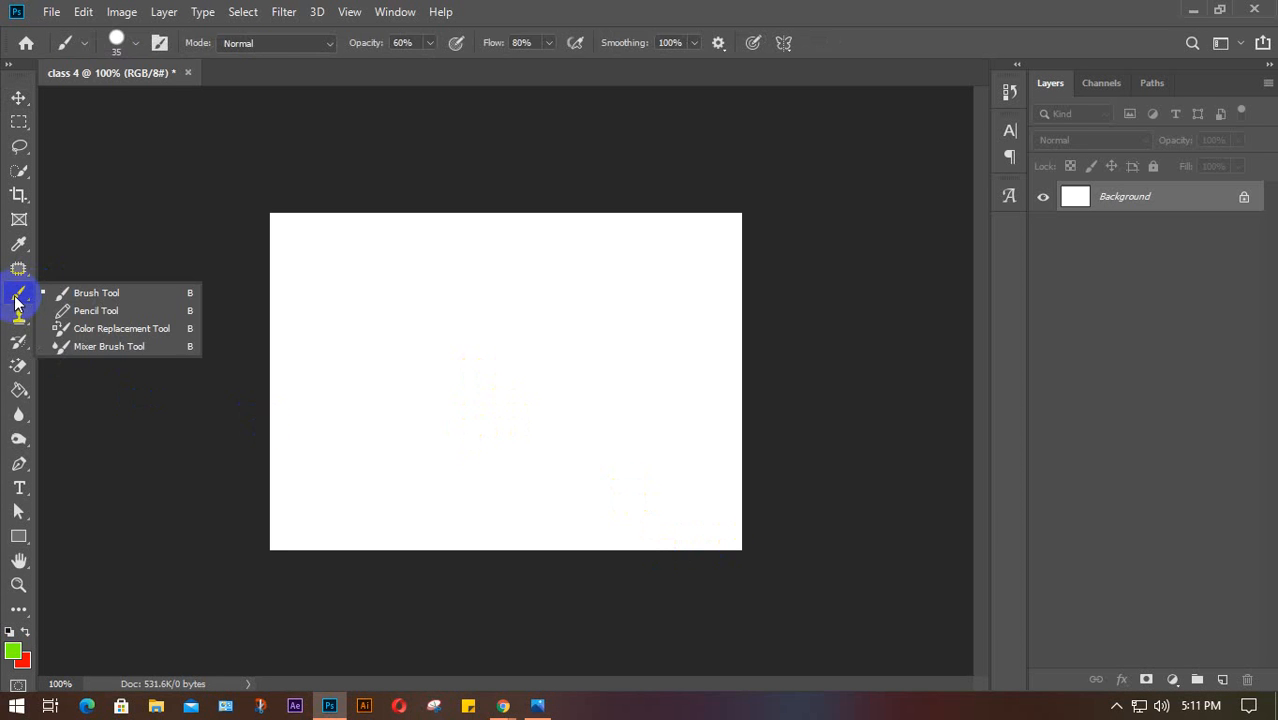
{"action": "left_click", "coordinate": [23, 632]}
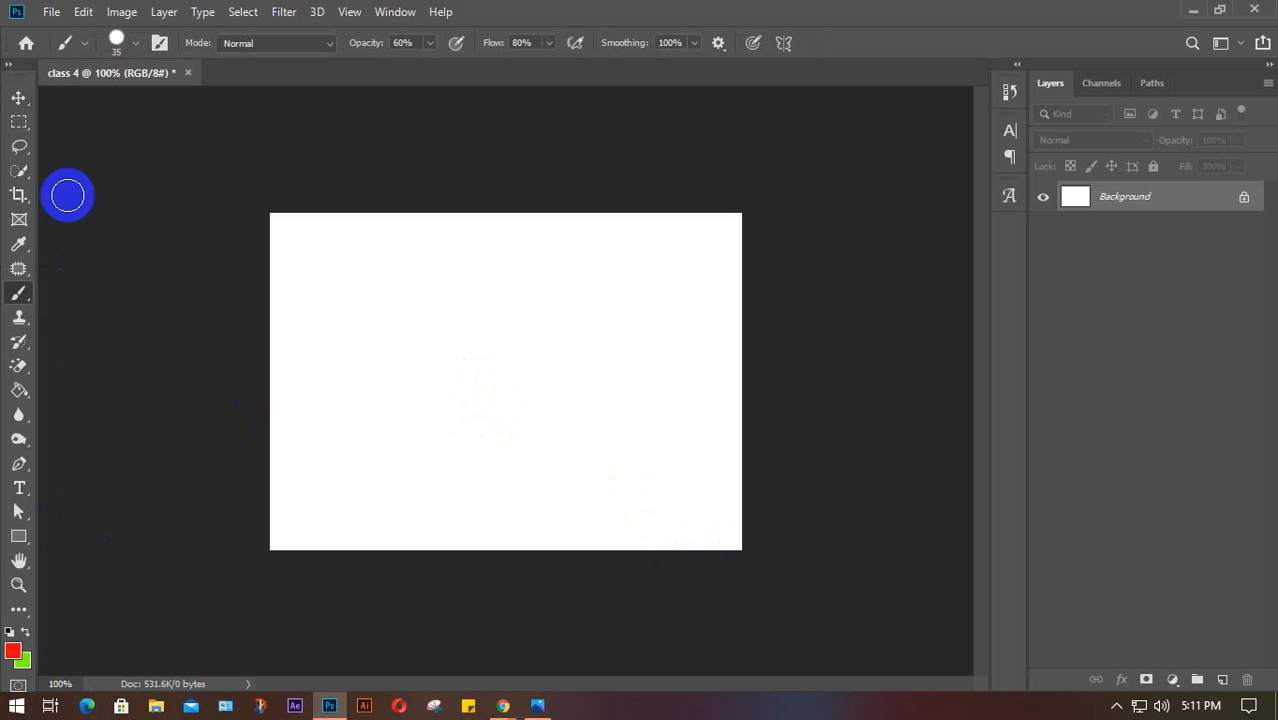
{"action": "left_click", "coordinate": [135, 43]}
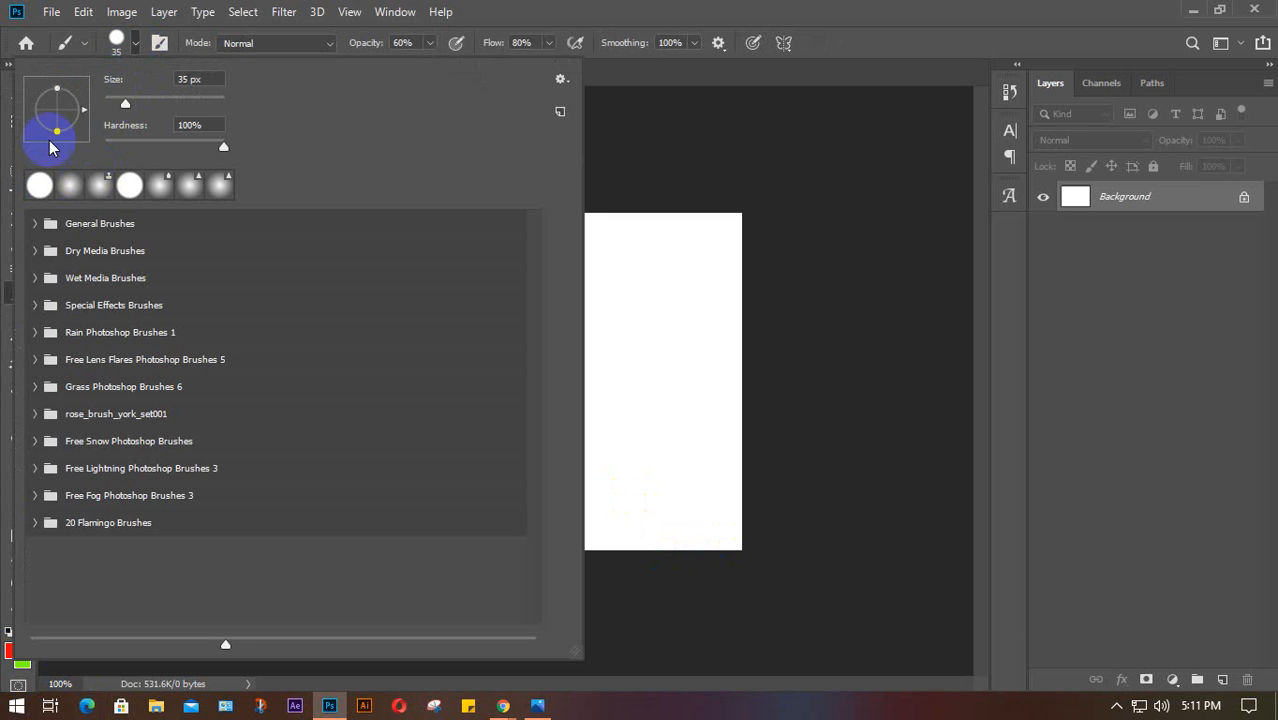
{"action": "left_click", "coordinate": [125, 40]}
Lasso a freehand tree-shaped selection, add a new empty layer, and minimize Photoshop
{"action": "left_click", "coordinate": [21, 152]}
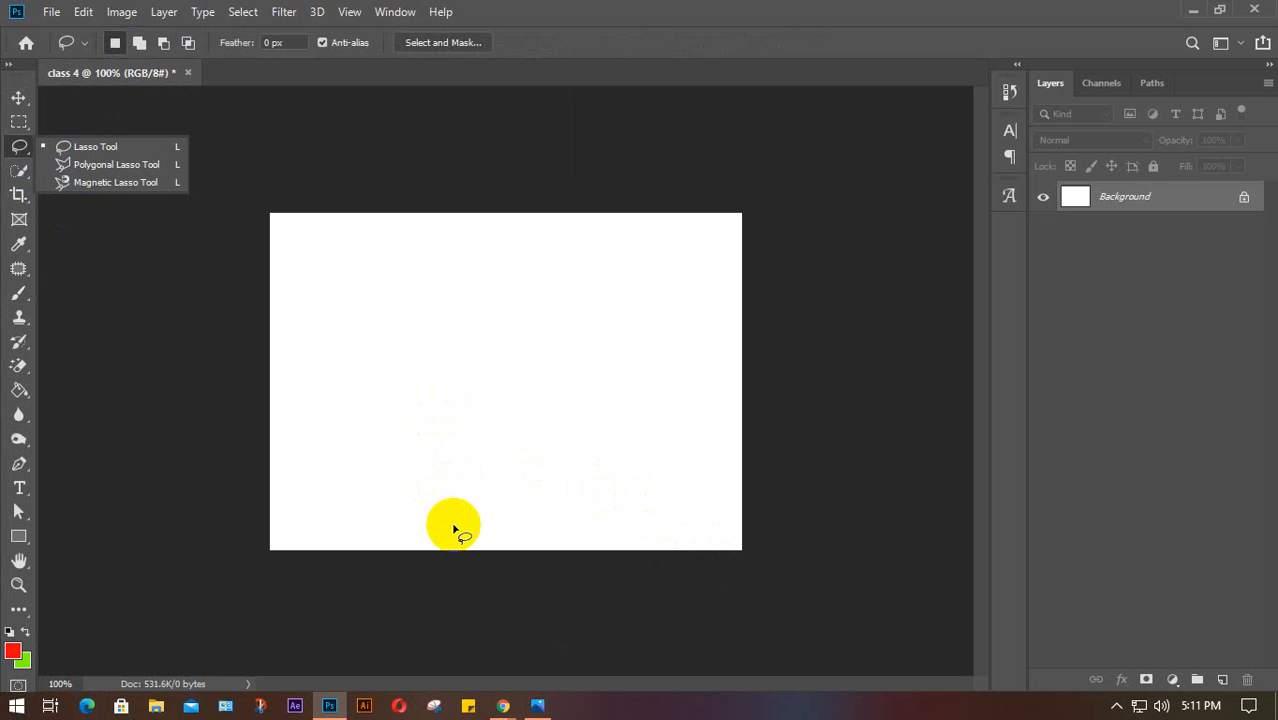
{"action": "mouse_move", "coordinate": [451, 528]}
{"action": "left_mouse_down"}
{"action": "mouse_move", "coordinate": [428, 414]}
{"action": "mouse_move", "coordinate": [352, 315]}
{"action": "mouse_move", "coordinate": [387, 275]}
{"action": "mouse_move", "coordinate": [411, 290]}
{"action": "mouse_move", "coordinate": [432, 281]}
{"action": "mouse_move", "coordinate": [443, 254]}
{"action": "mouse_move", "coordinate": [579, 241]}
{"action": "mouse_move", "coordinate": [623, 266]}
{"action": "mouse_move", "coordinate": [639, 319]}
{"action": "mouse_move", "coordinate": [627, 346]}
{"action": "mouse_move", "coordinate": [523, 388]}
{"action": "mouse_move", "coordinate": [523, 556]}
{"action": "mouse_move", "coordinate": [505, 571]}
{"action": "mouse_move", "coordinate": [450, 528]}
{"action": "left_mouse_up"}
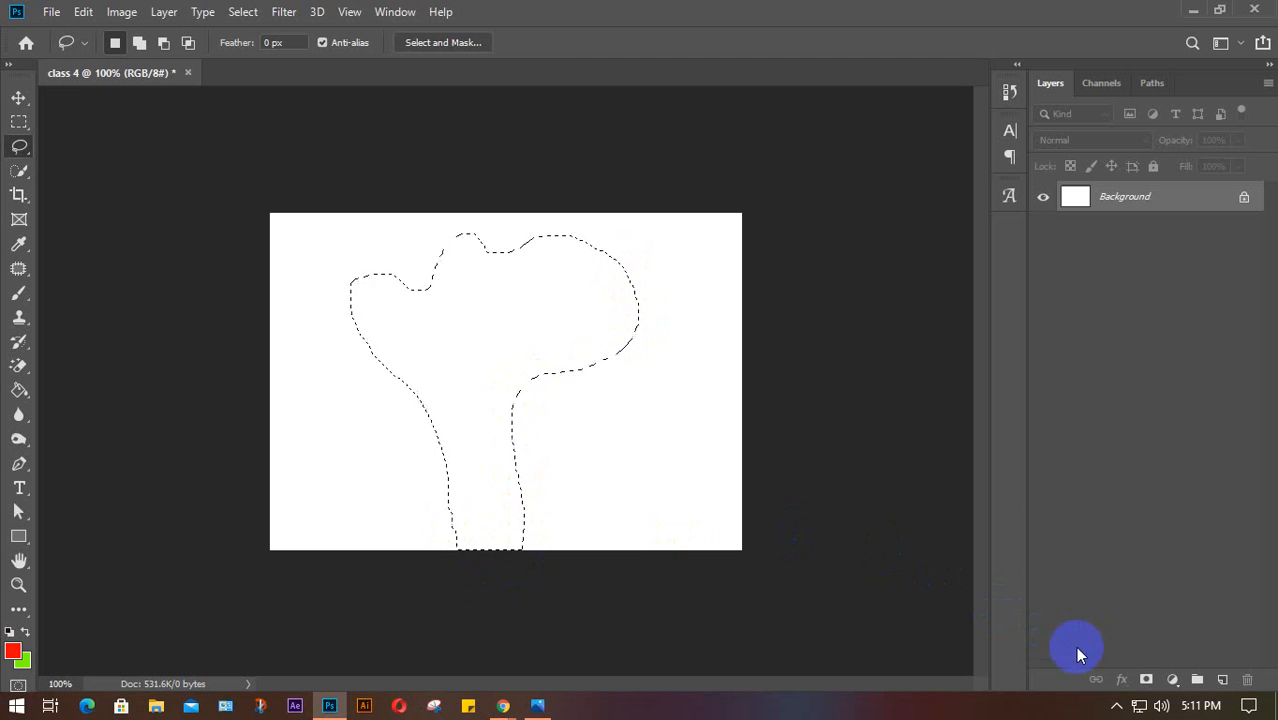
{"action": "left_click", "coordinate": [1222, 680]}
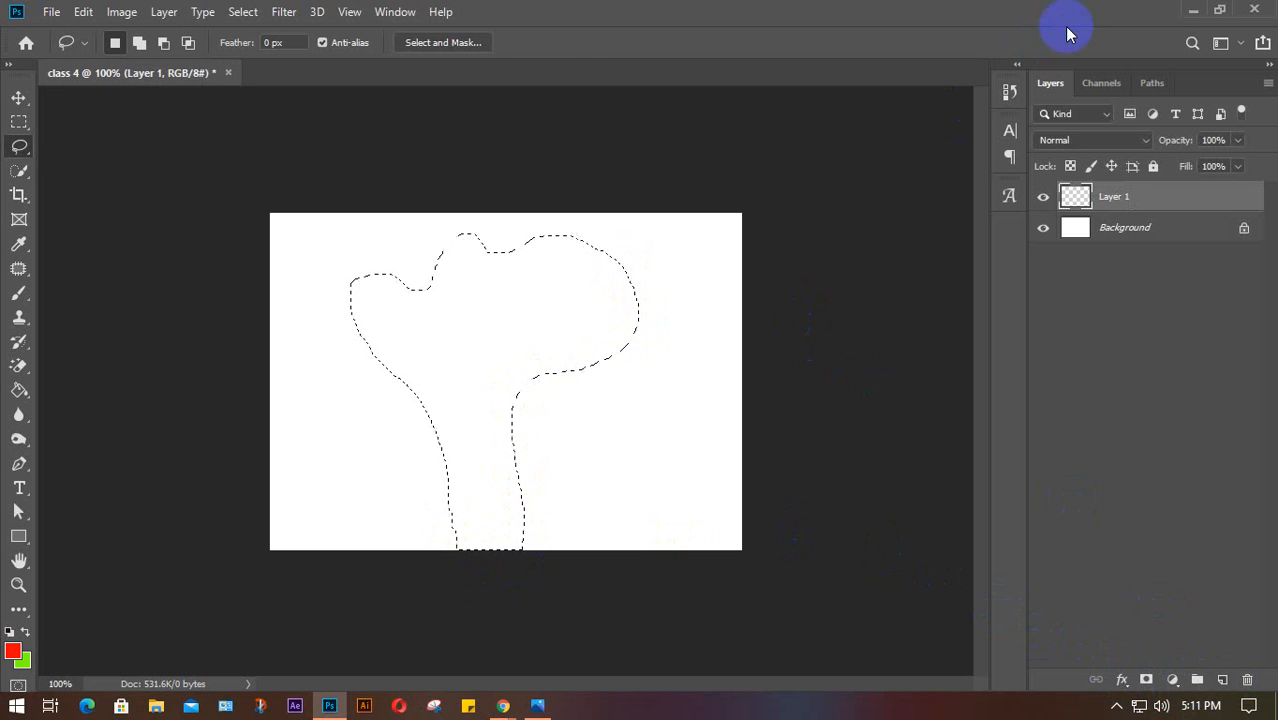
{"action": "left_click", "coordinate": [1192, 10]}
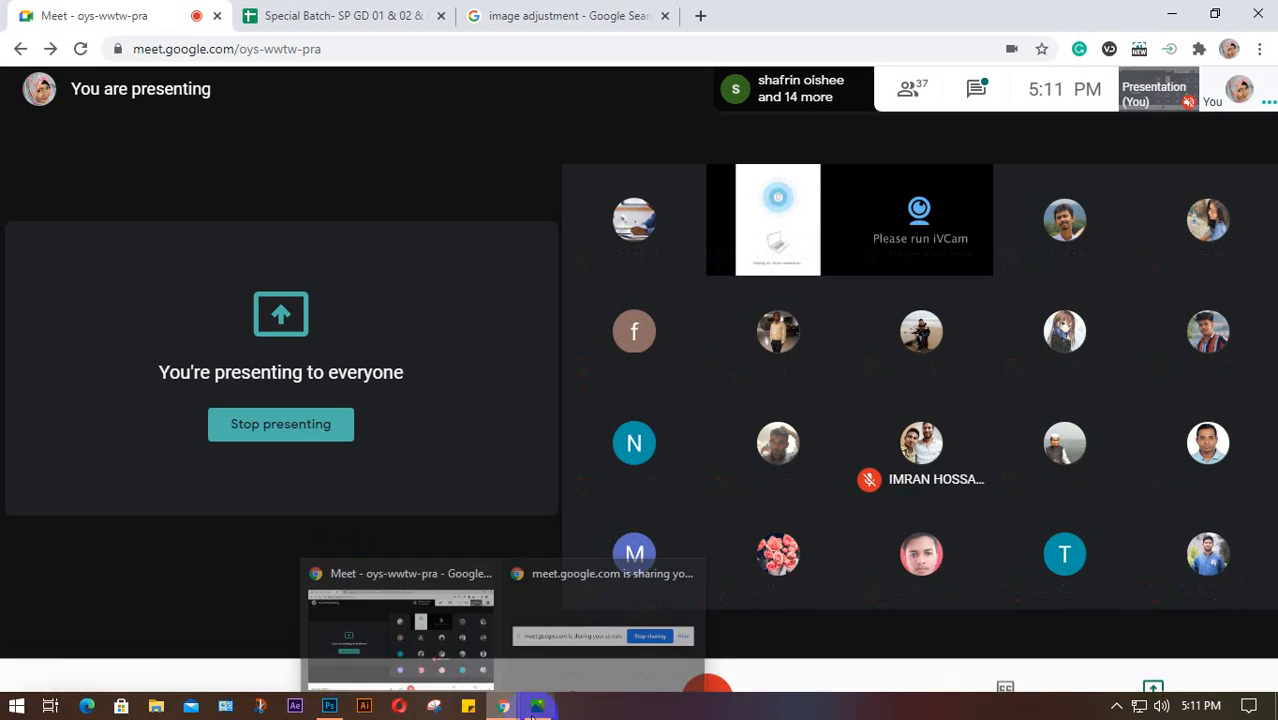
Fill the tree selection on Layer 1 with red, deselect, and nudge the shape slightly right
{"action": "mouse_move", "coordinate": [540, 710]}
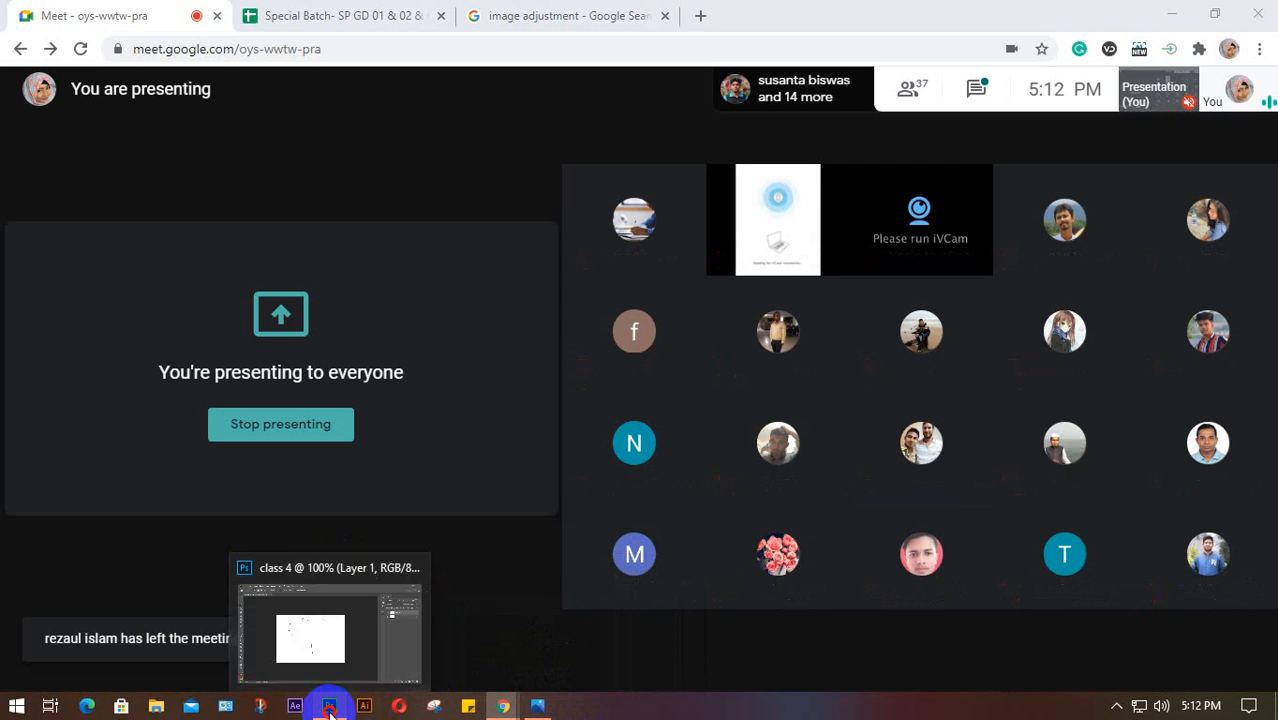
{"action": "left_click", "coordinate": [340, 630]}
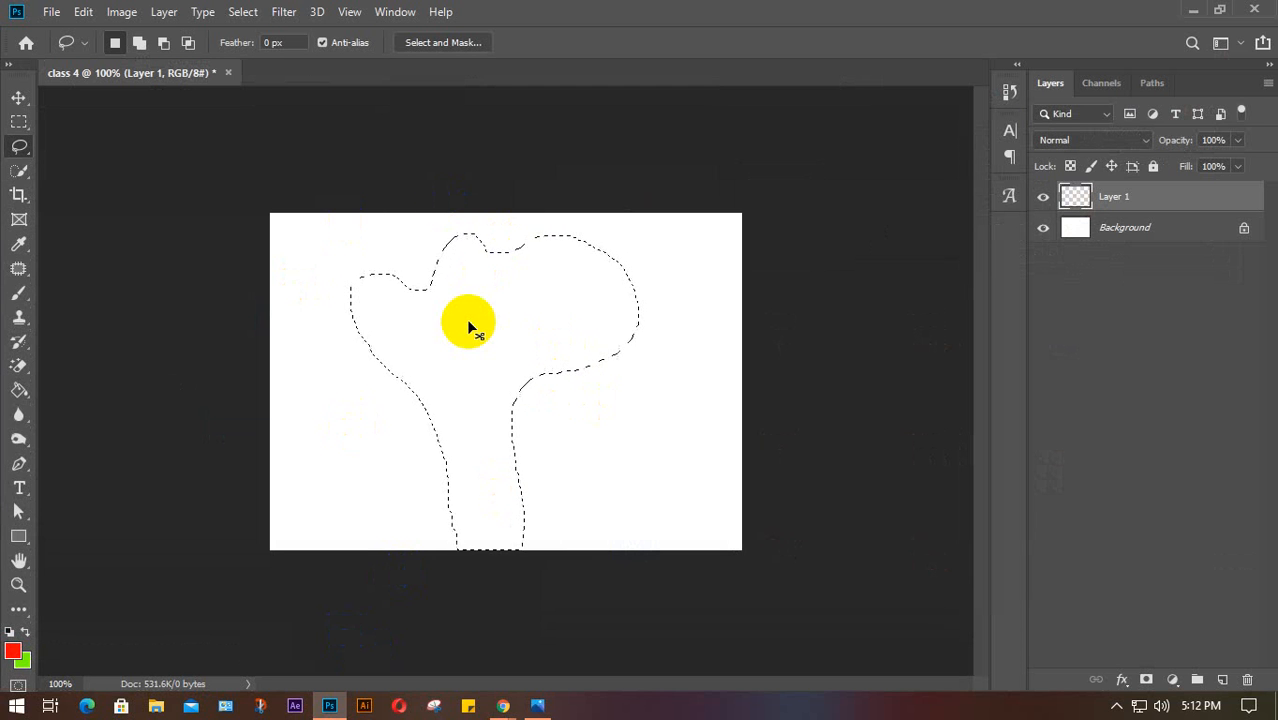
{"action": "key", "text": "ctrl+BackSpace"}
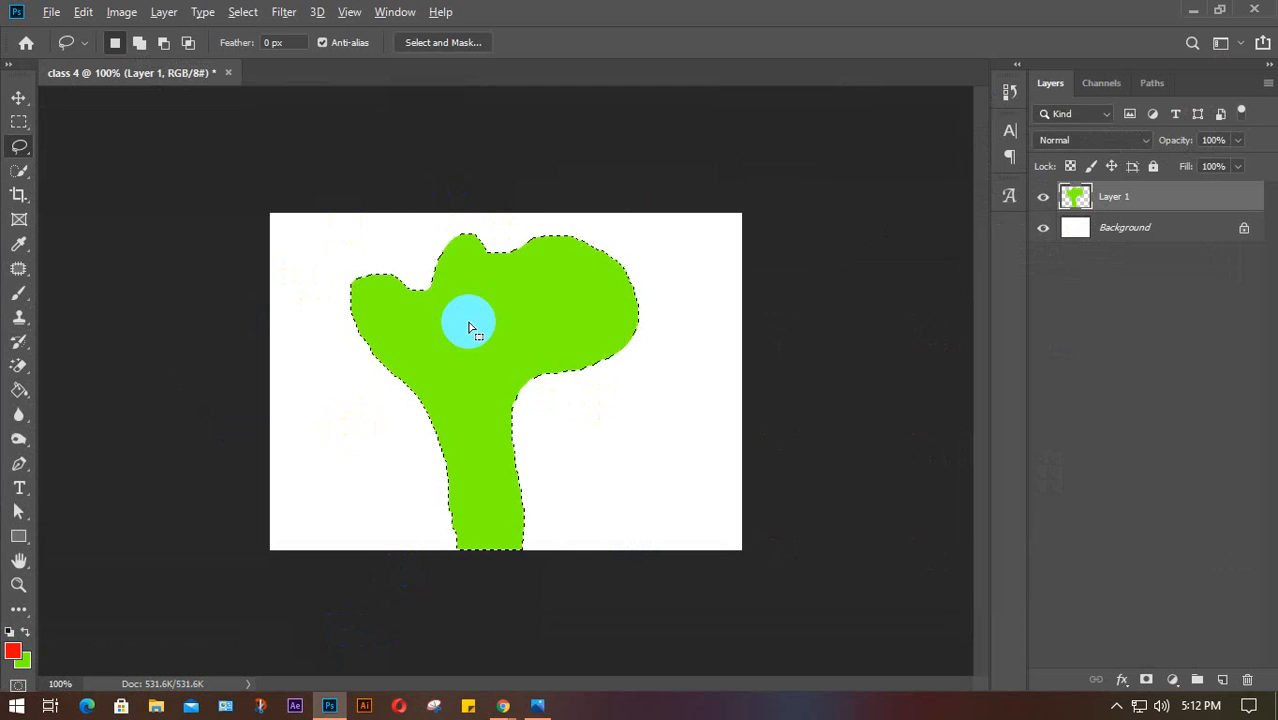
{"action": "key", "text": "alt+BackSpace"}
{"action": "left_click", "coordinate": [469, 326]}
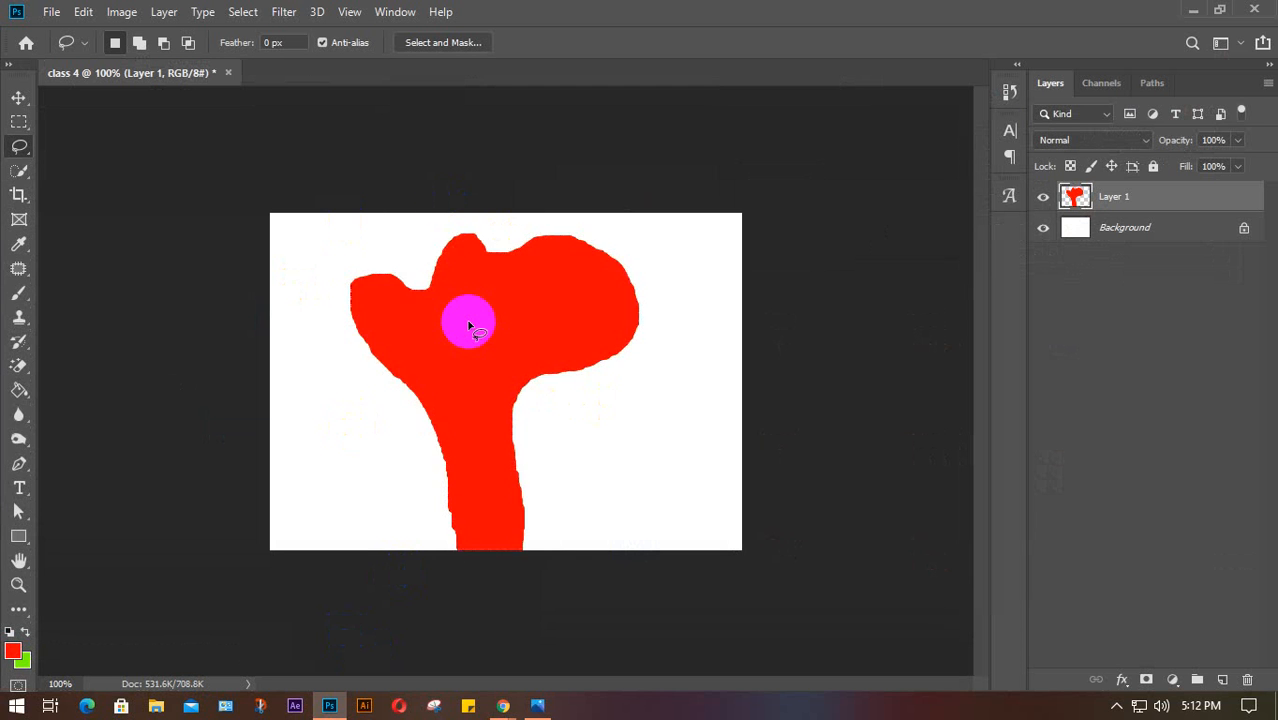
{"action": "key", "text": "v"}
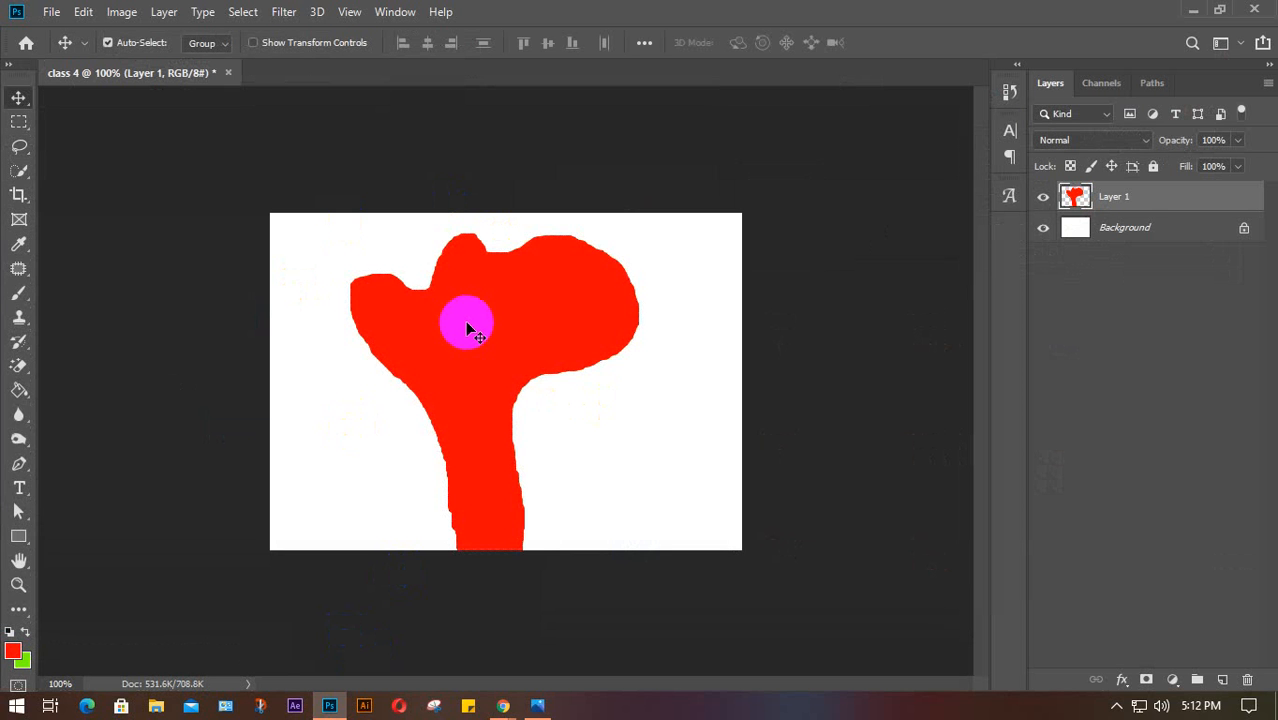
{"action": "left_click_drag", "start_coordinate": [485, 349], "coordinate": [507, 352]}
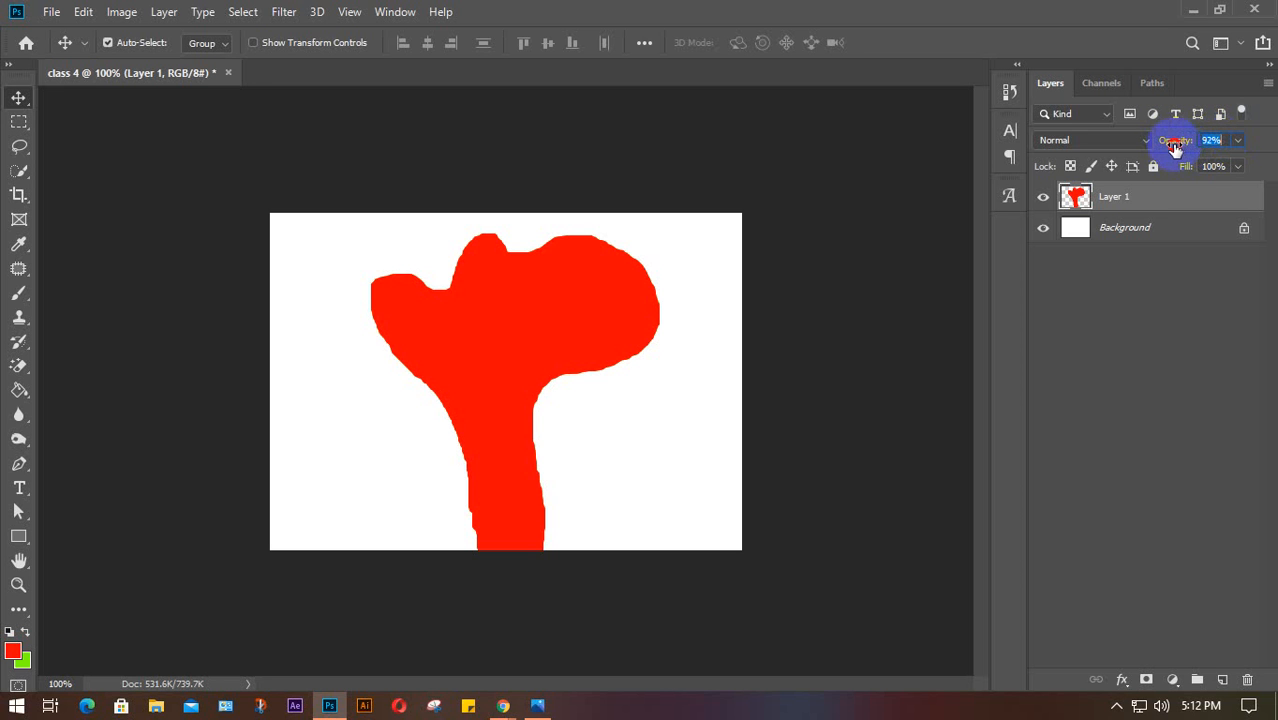
Try Layer 1 opacities including 50%, reset it to 100%, then minimize Photoshop
{"action": "left_click_drag", "start_coordinate": [1175, 137], "coordinate": [1232, 152]}
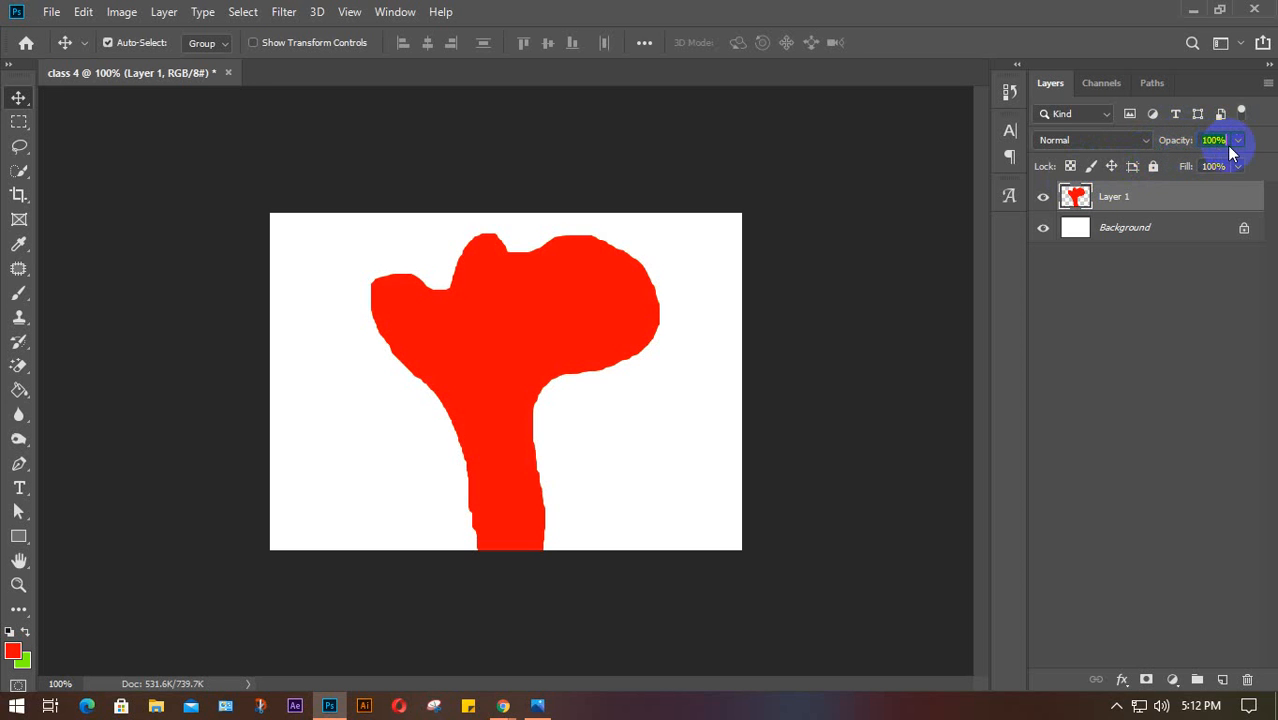
{"action": "scroll", "coordinate": [1224, 141], "scroll_direction": "down", "scroll_amount": 20}
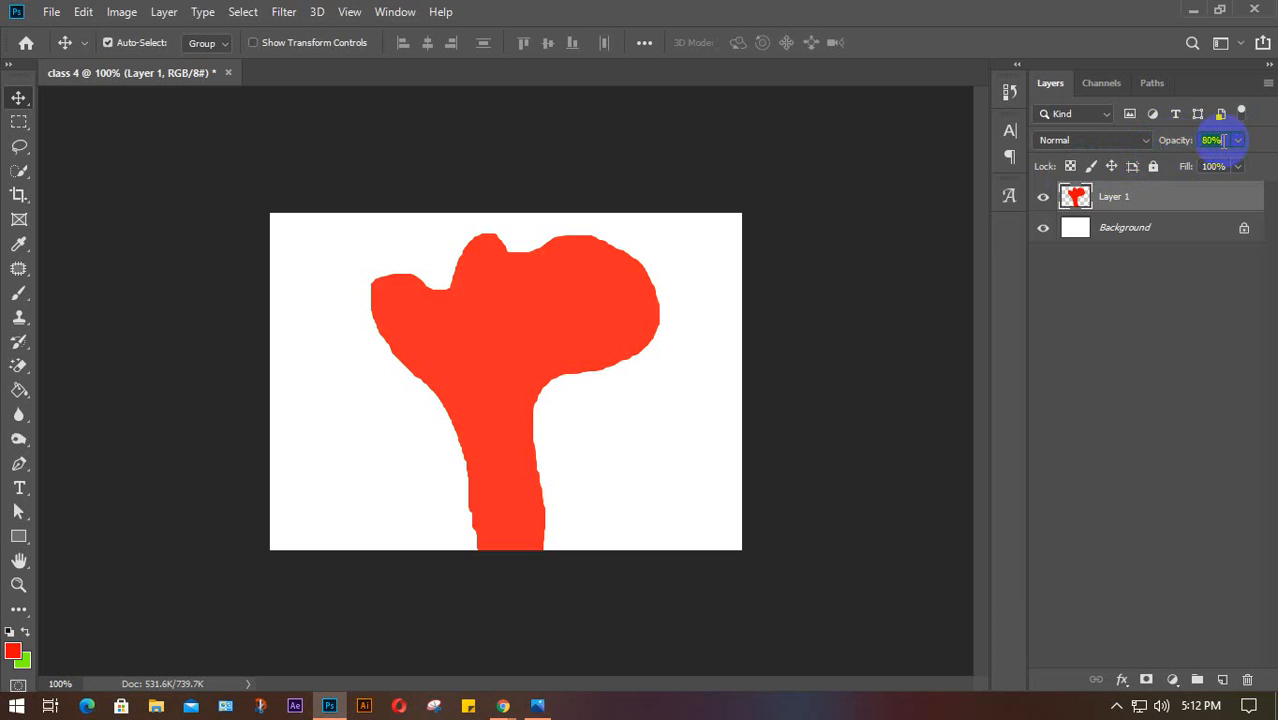
{"action": "scroll", "coordinate": [1224, 141], "scroll_direction": "up", "scroll_amount": 20}
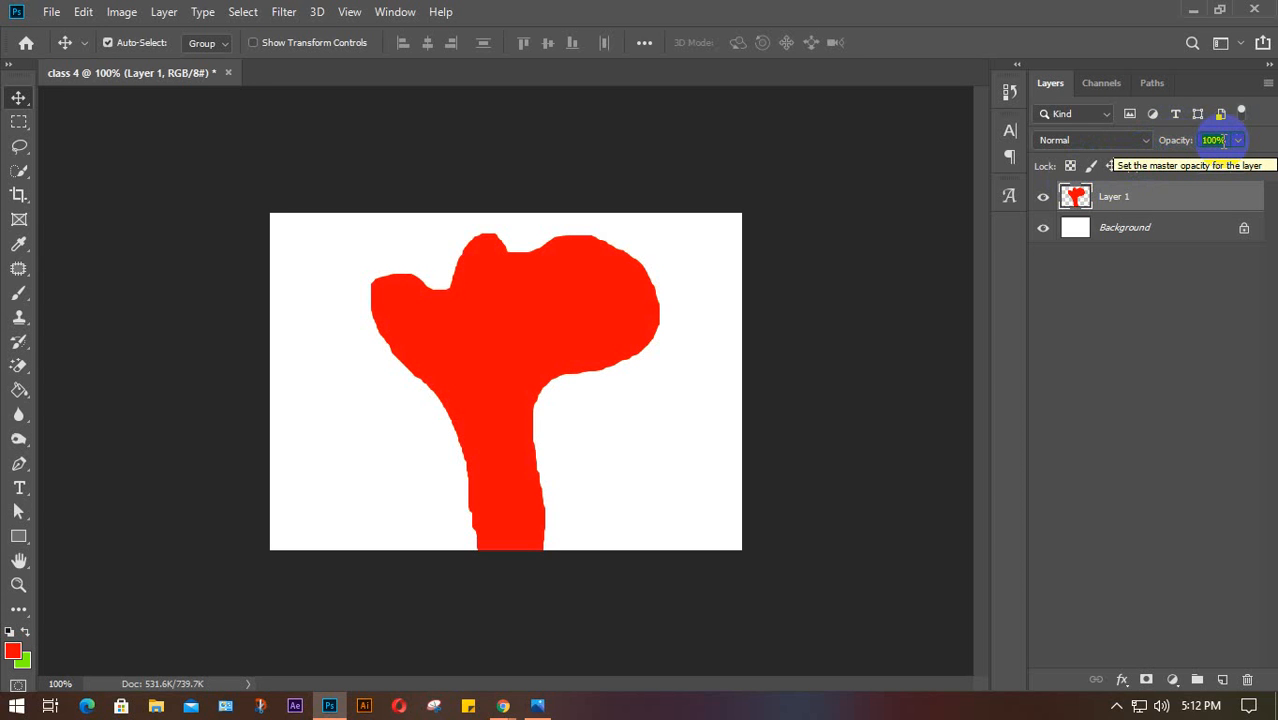
{"action": "type", "text": "50"}
{"action": "key", "text": "Return"}
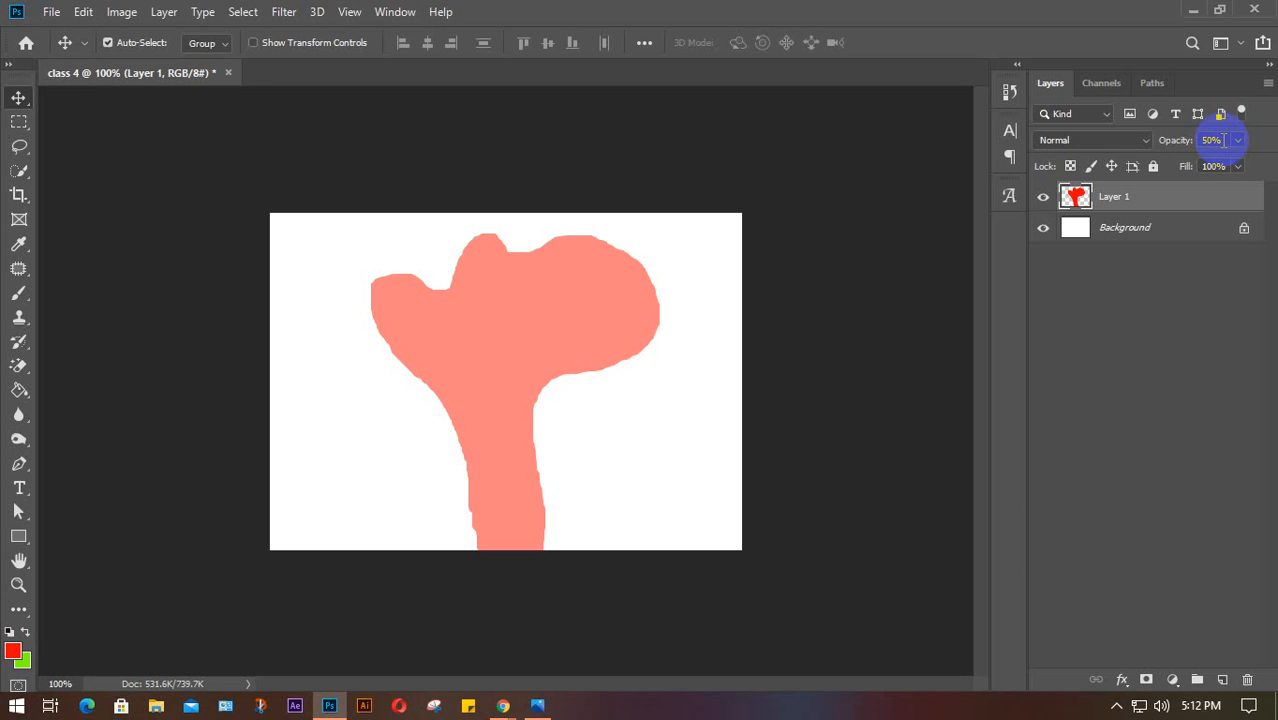
{"action": "left_click_drag", "start_coordinate": [1224, 141], "coordinate": [1201, 143]}
{"action": "type", "text": "100"}
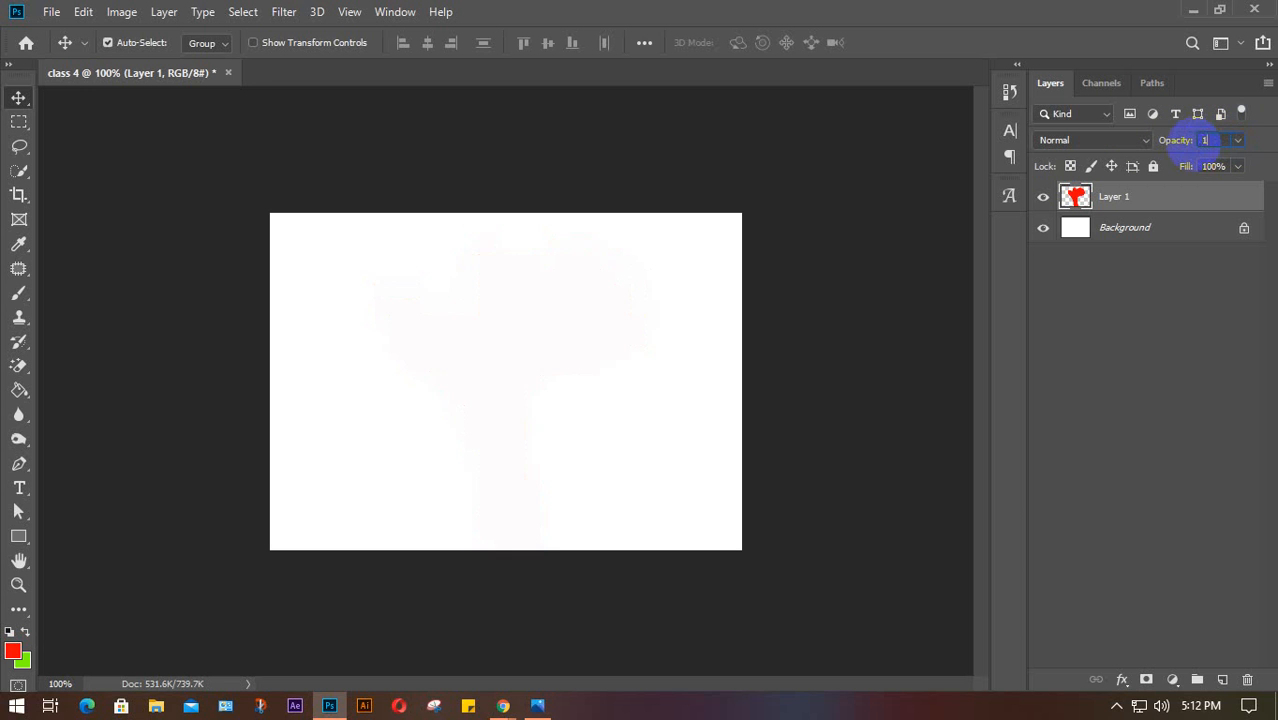
{"action": "key", "text": "Return"}
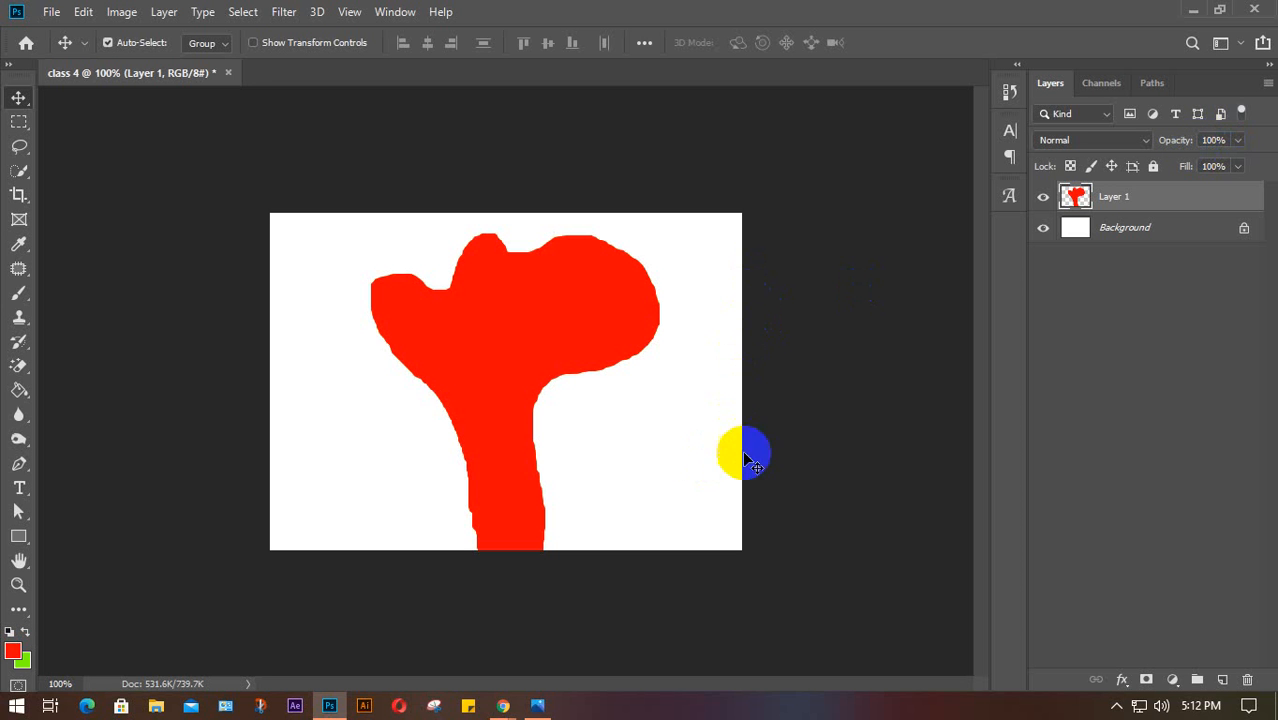
{"action": "left_click", "coordinate": [1190, 12]}
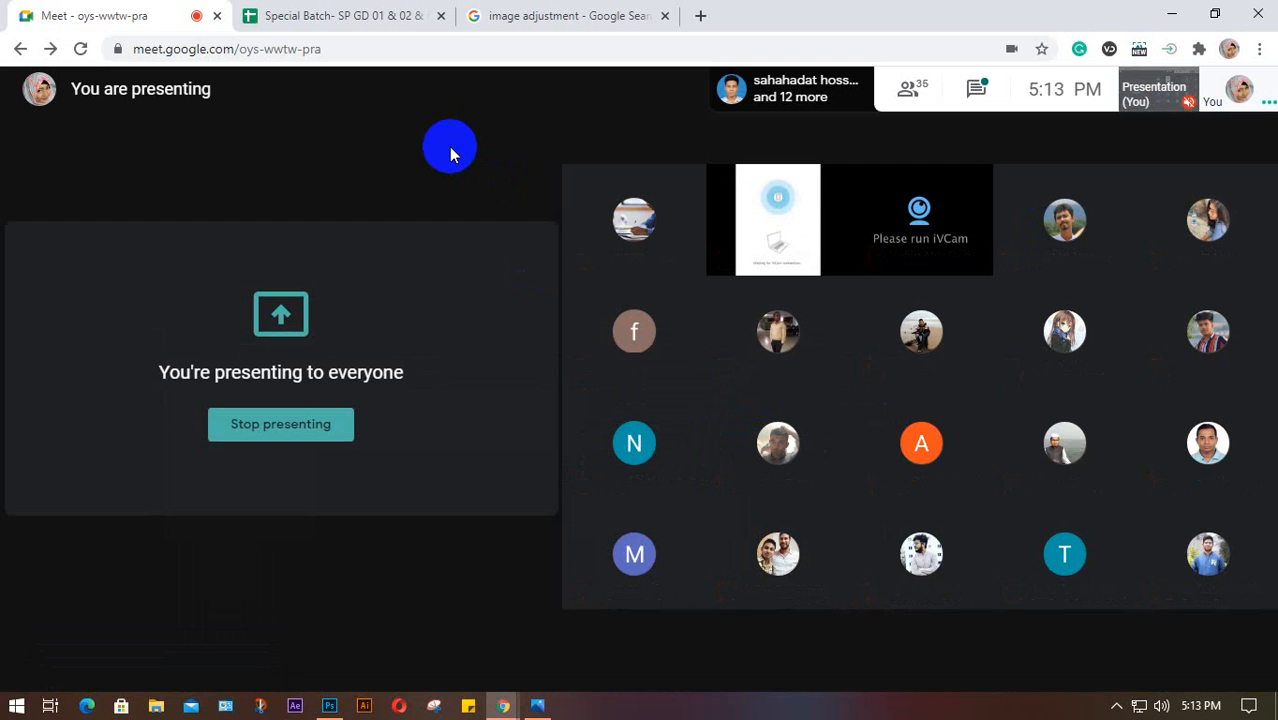
{"action": "mouse_move", "coordinate": [492, 150]}
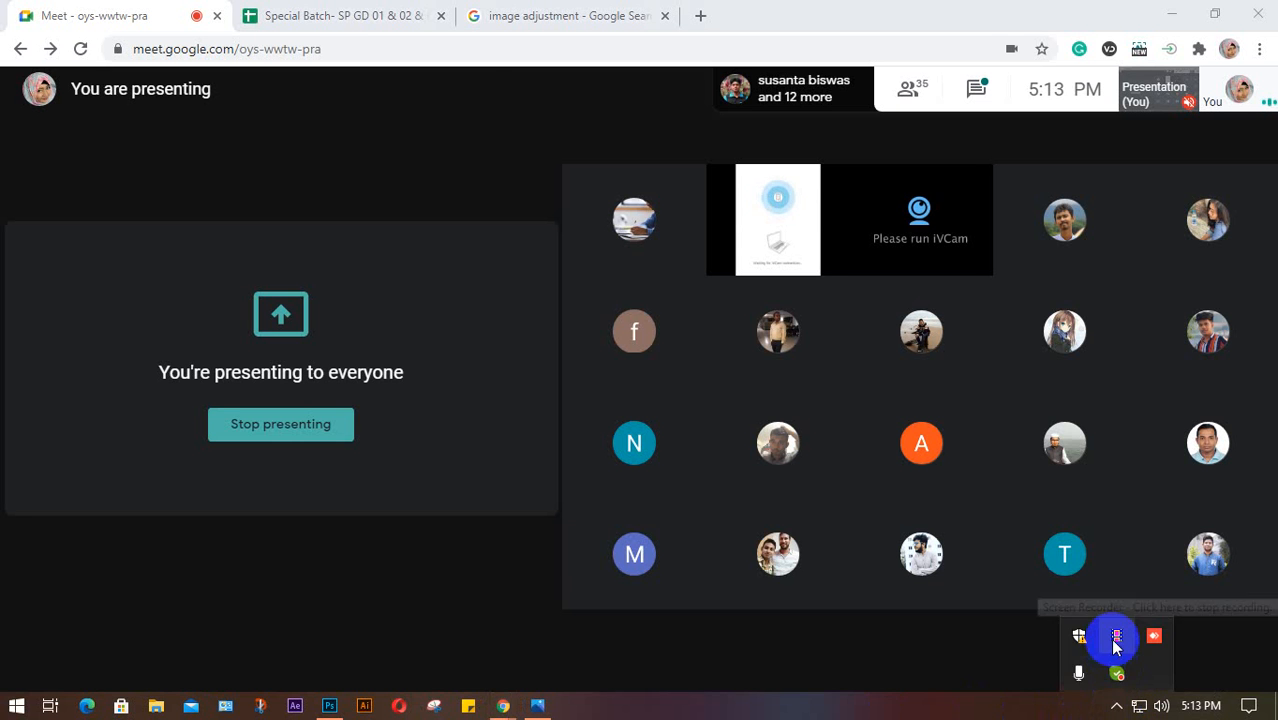
{"action": "left_click", "coordinate": [1113, 644]}
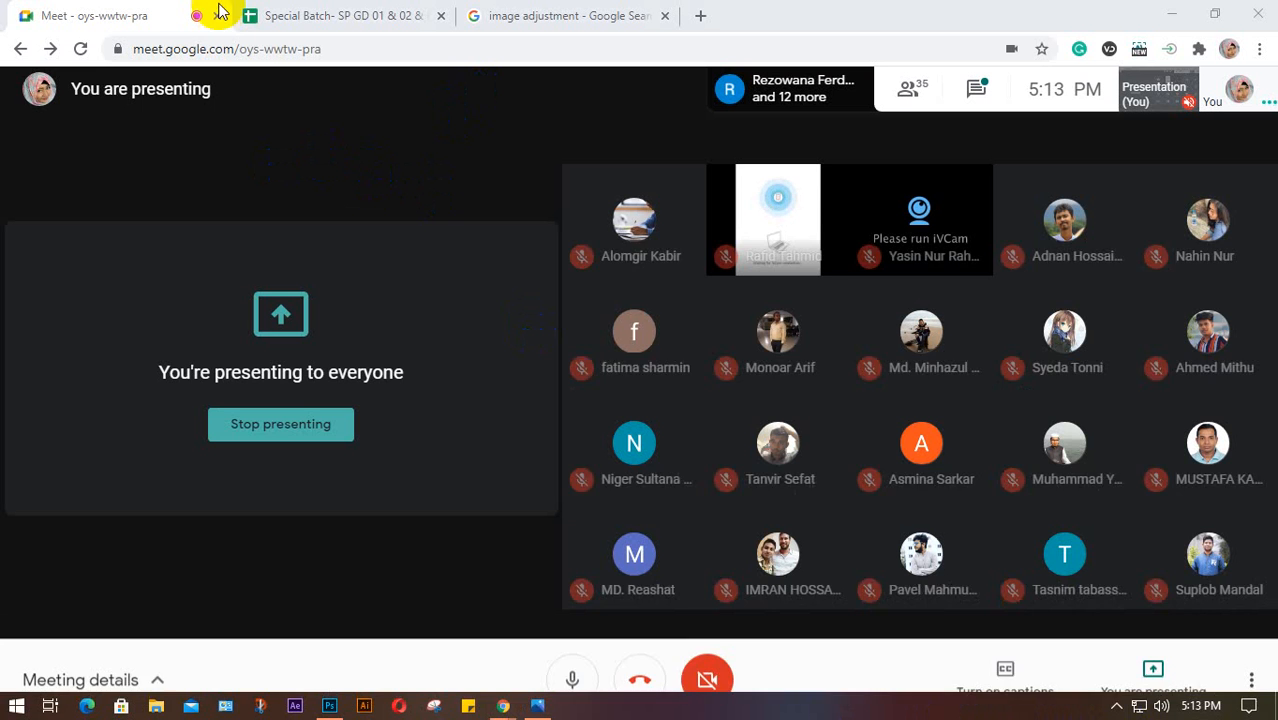
{"action": "left_click", "coordinate": [537, 703]}
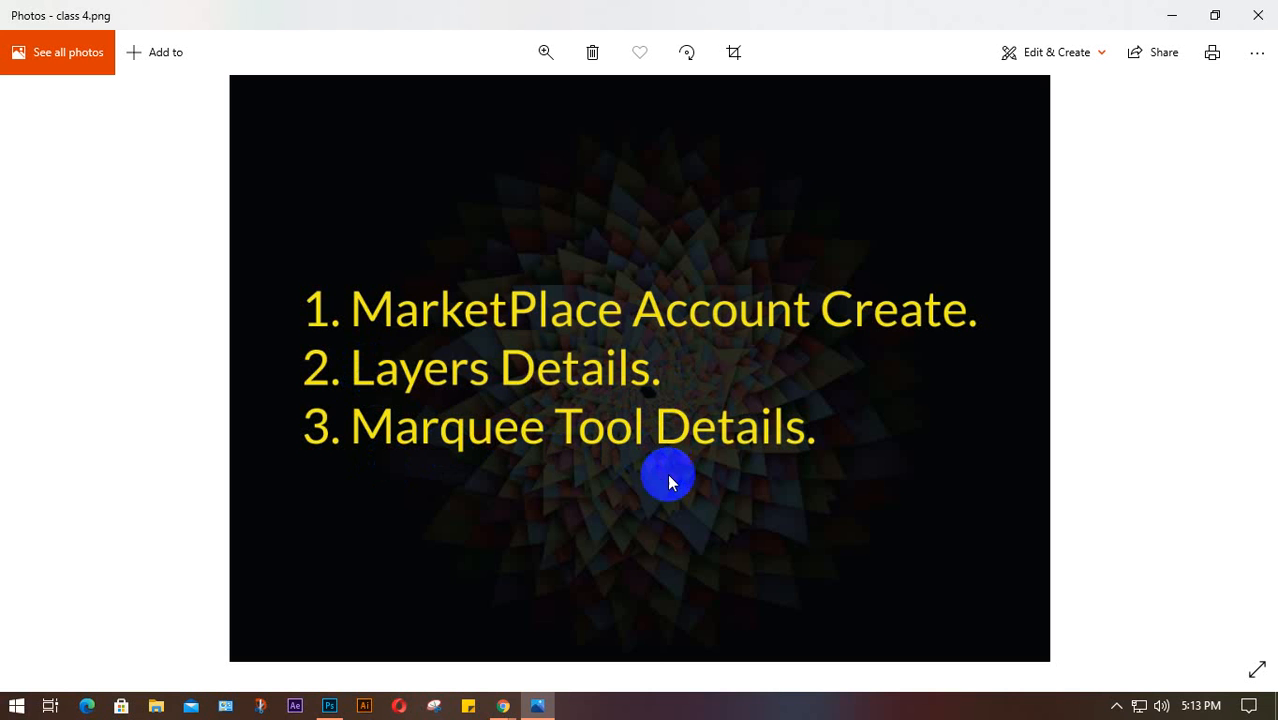
{"action": "left_click", "coordinate": [1171, 15]}
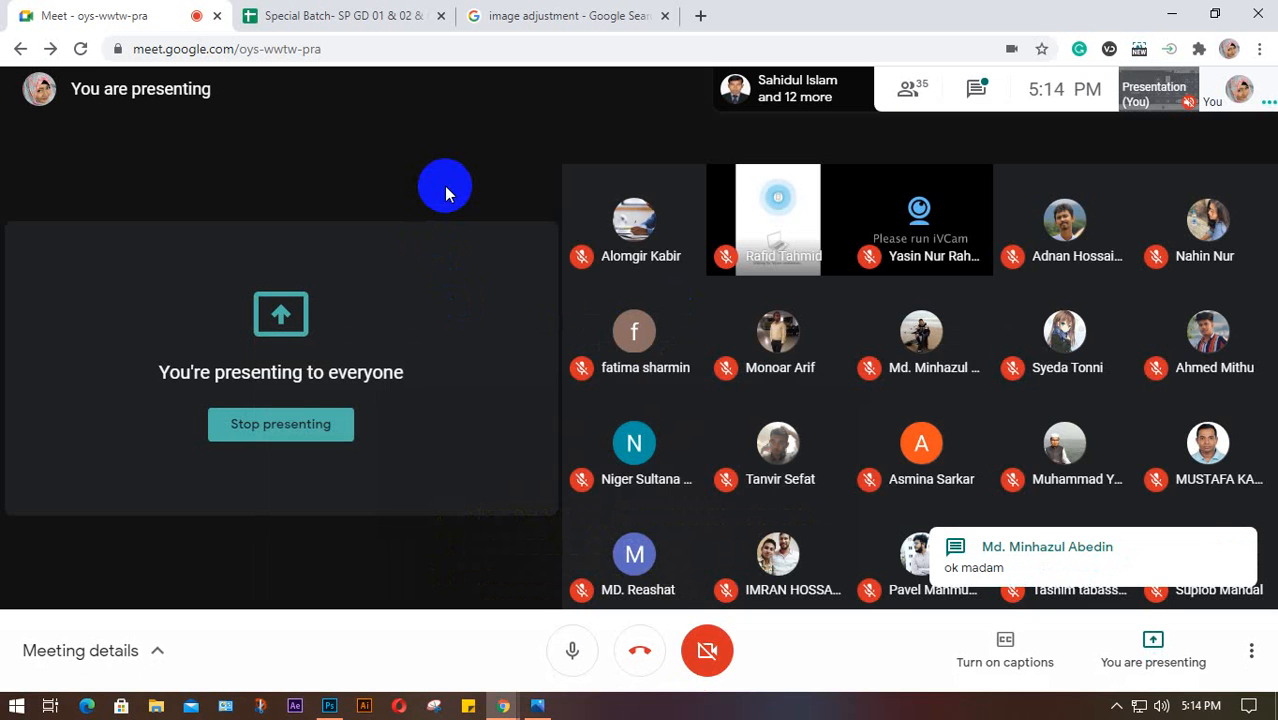
Close the image adjustment search tab and switch to a new Google start-page tab
{"action": "left_click", "coordinate": [585, 16]}
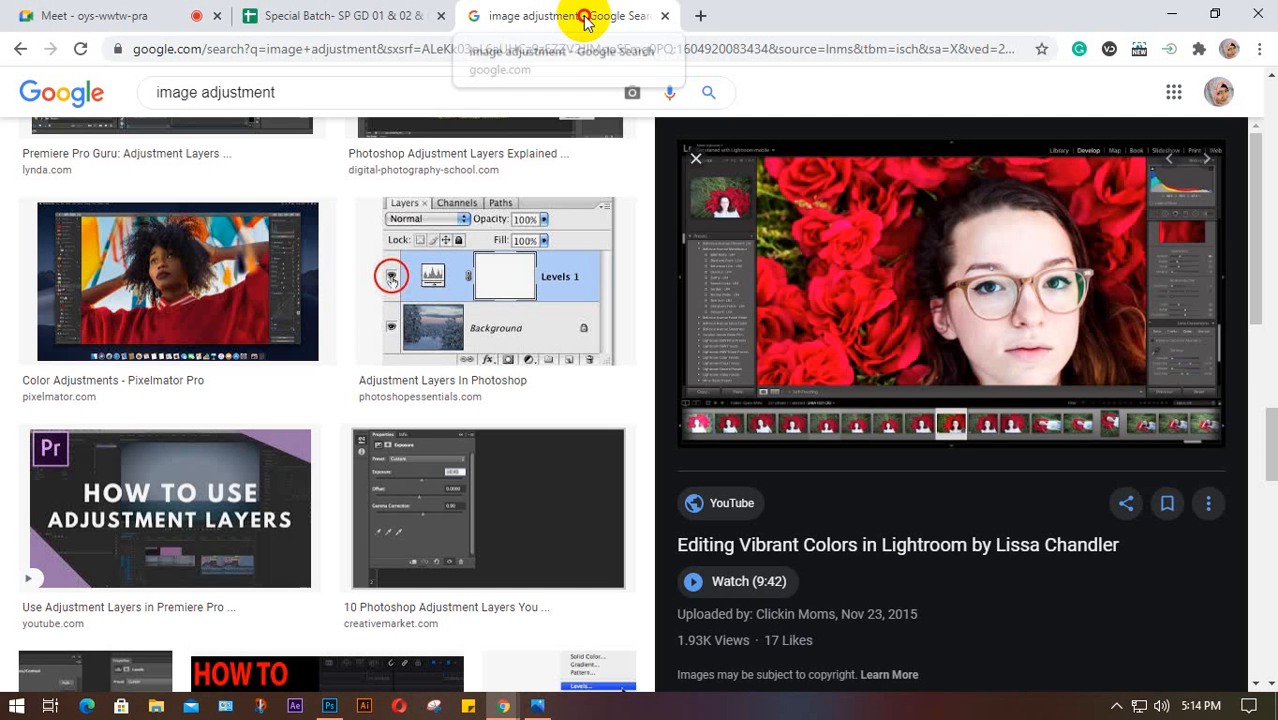
{"action": "left_click", "coordinate": [664, 16]}
{"action": "left_click", "coordinate": [477, 16]}
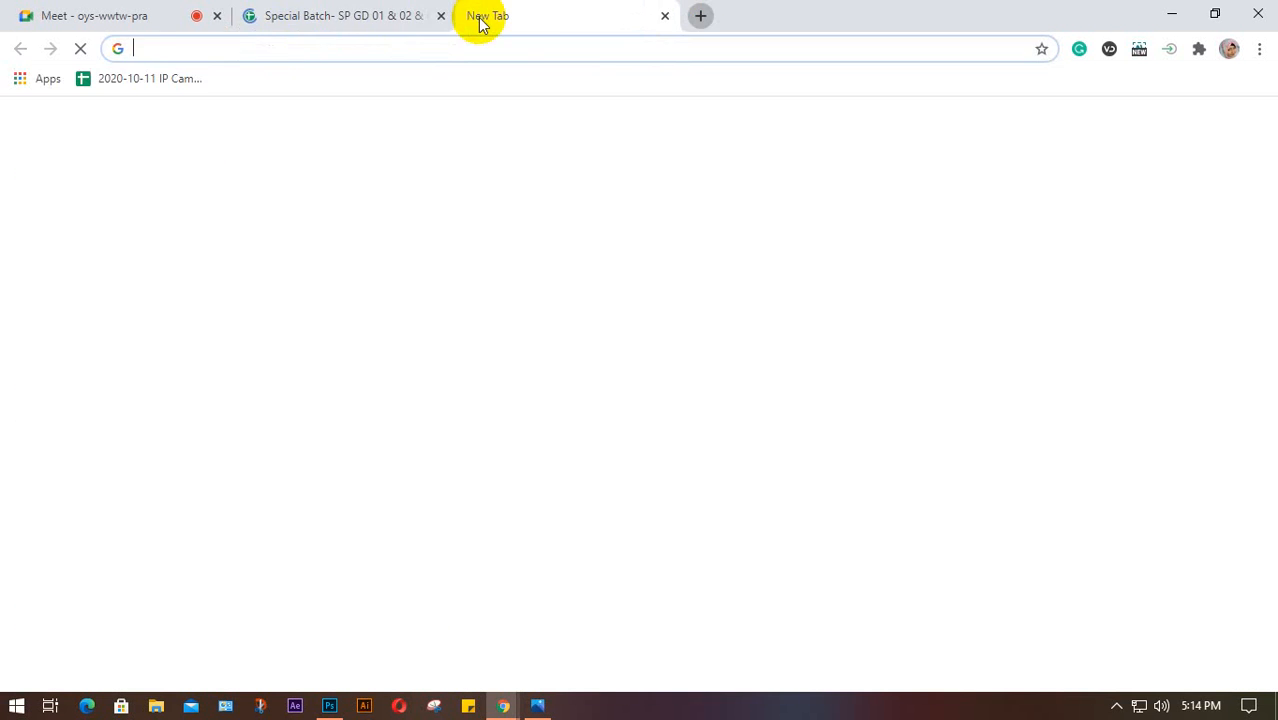
{"action": "left_click", "coordinate": [40, 15]}
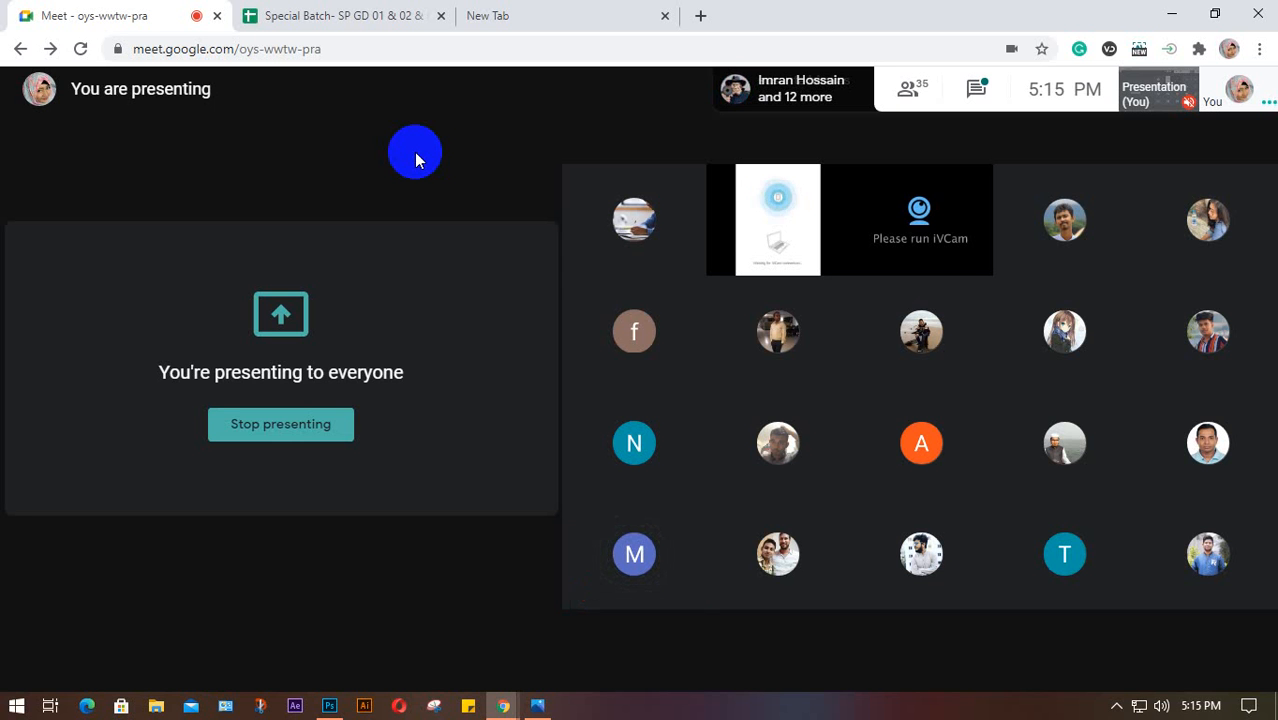
{"action": "left_click", "coordinate": [514, 16]}
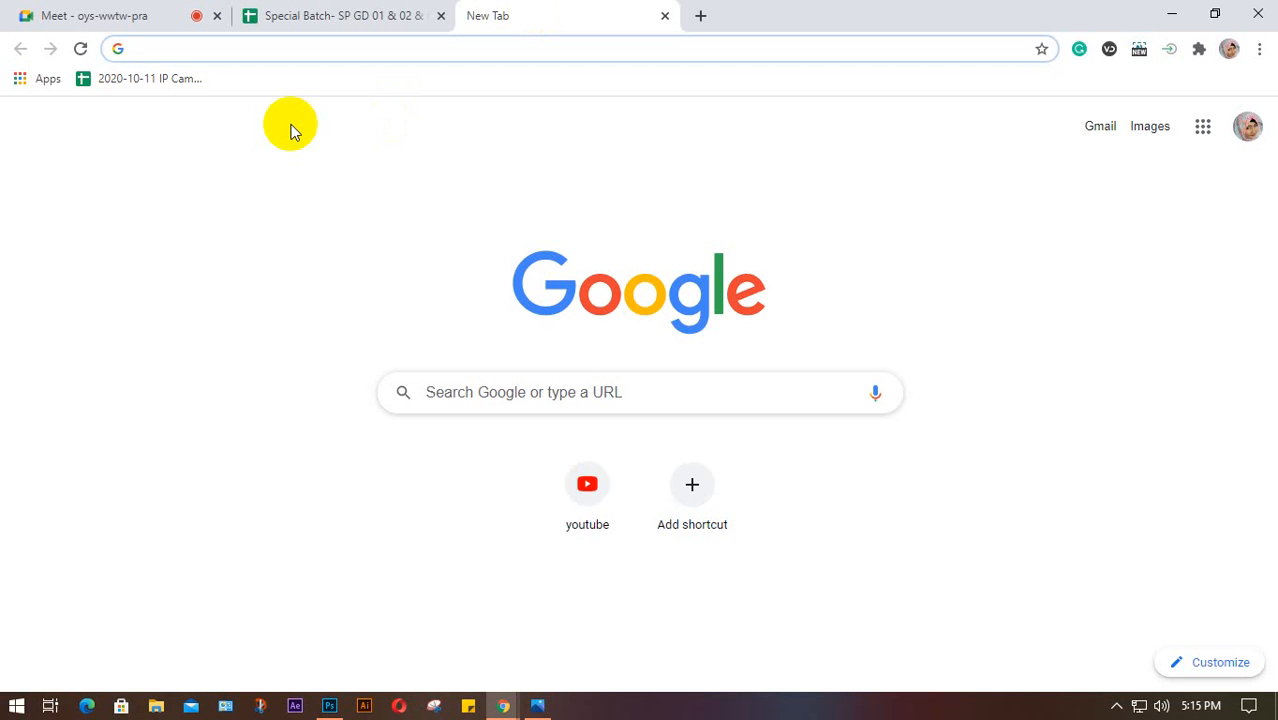
Go to microworkers.com from the address bar and open the REGISTER new-account form
{"action": "type", "text": "micr"}
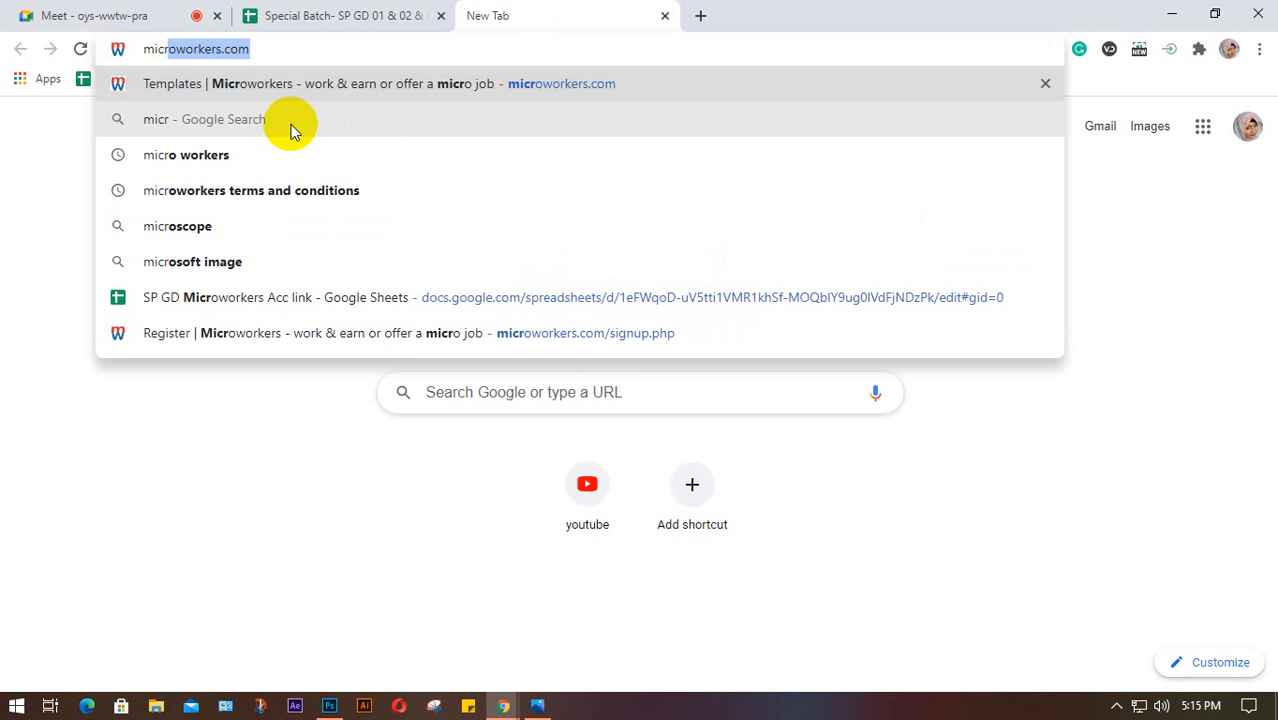
{"action": "key", "text": "Return"}
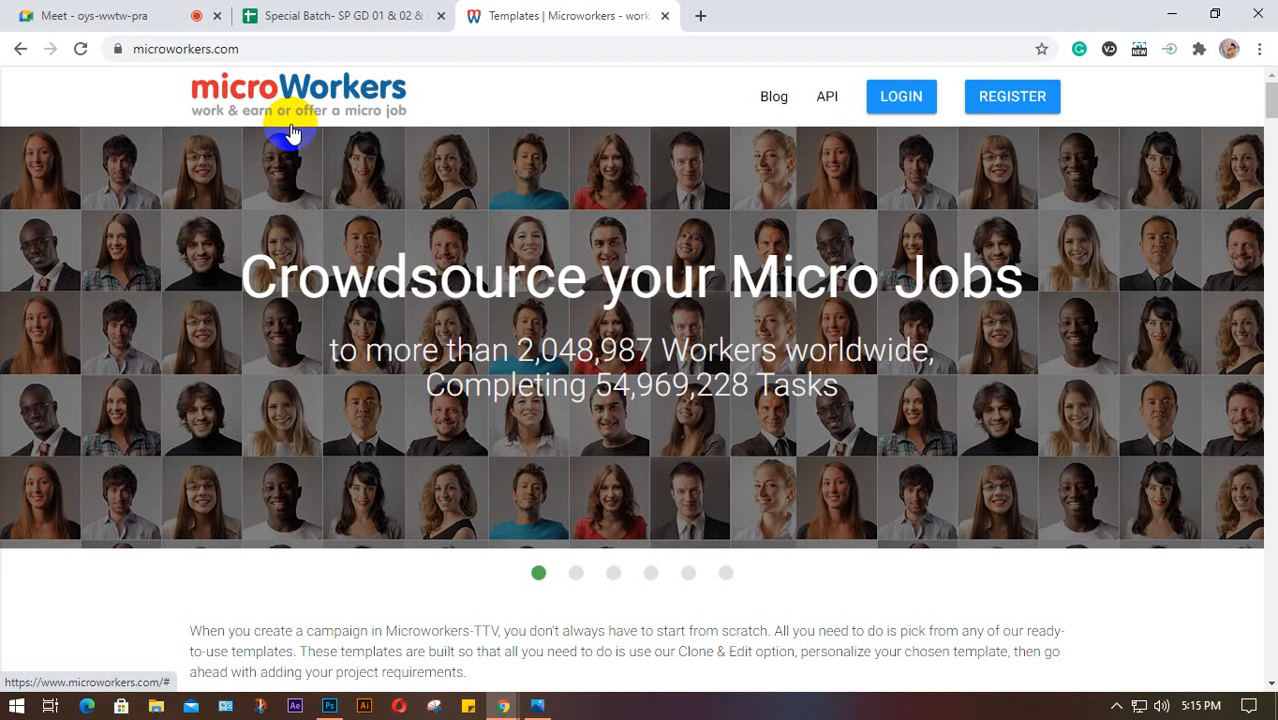
{"action": "left_click", "coordinate": [112, 18]}
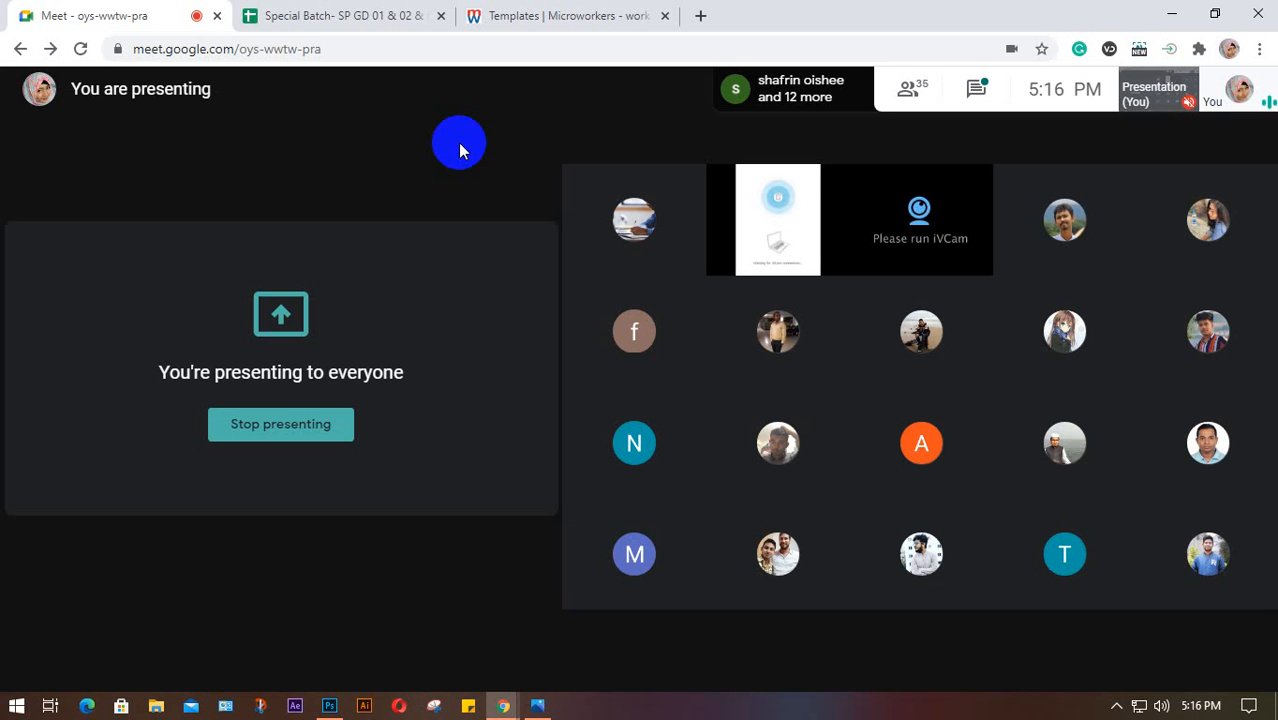
{"action": "left_click", "coordinate": [540, 18]}
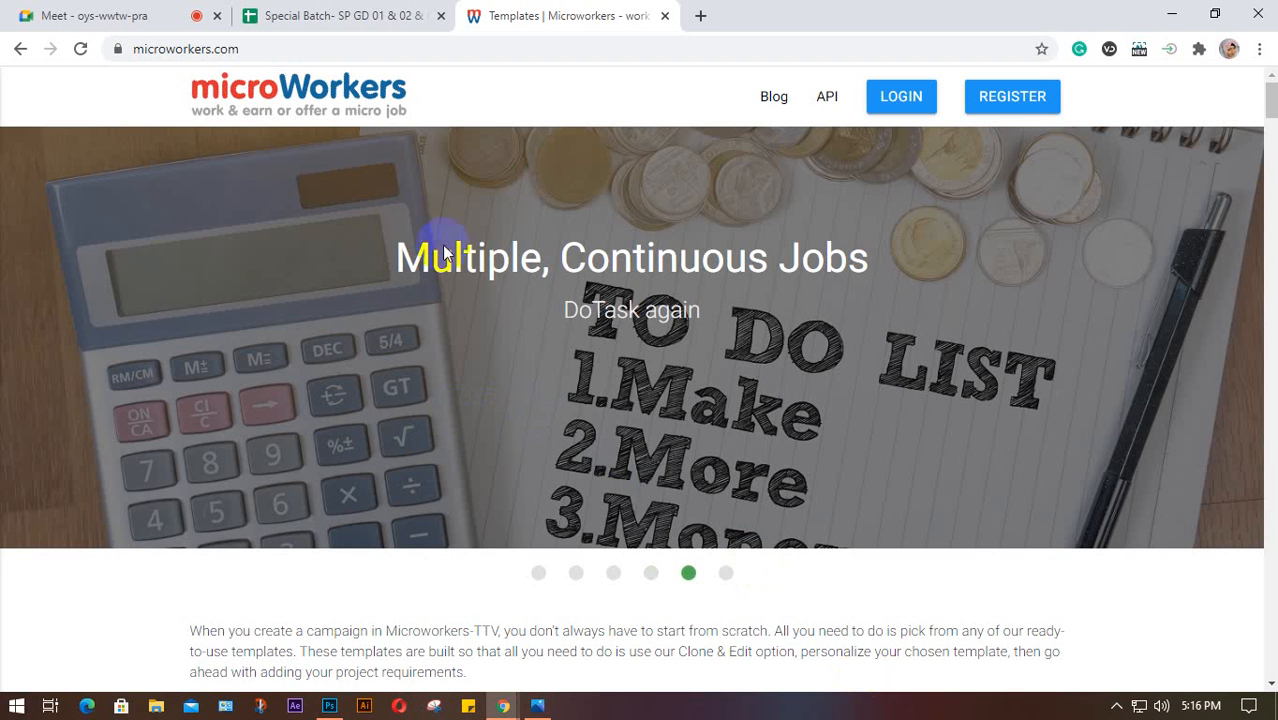
{"action": "left_click", "coordinate": [995, 92]}
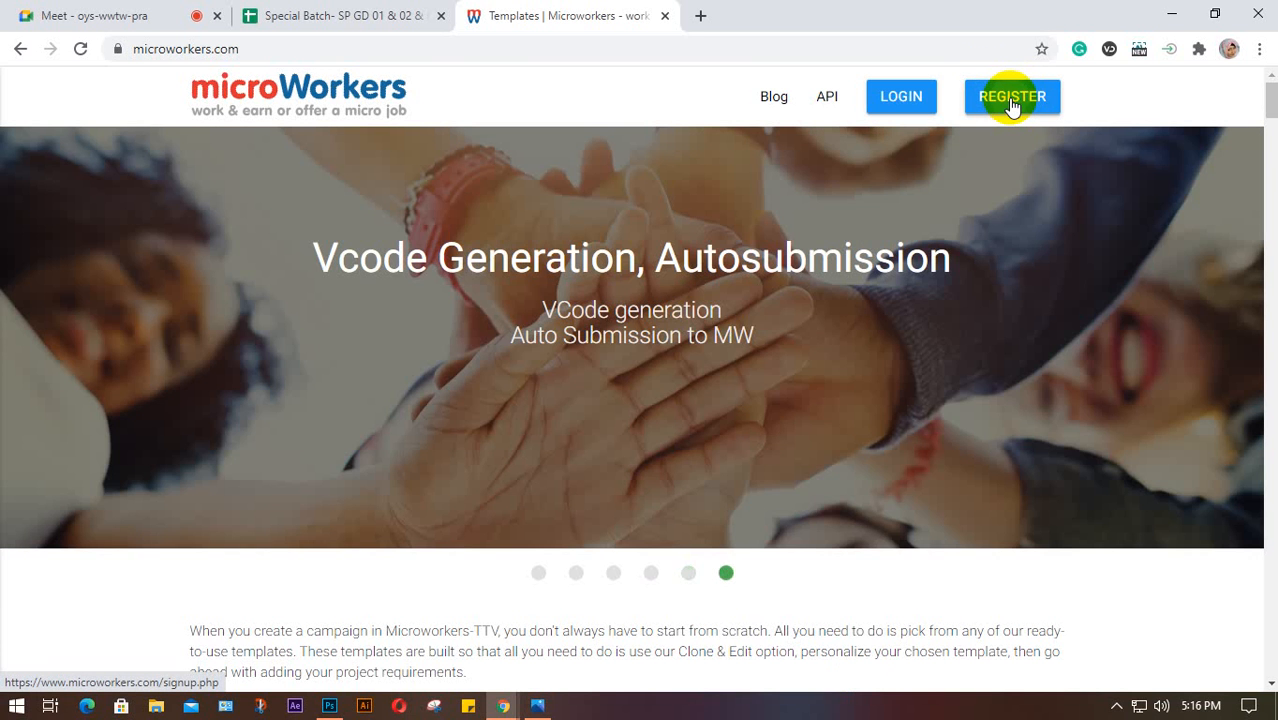
{"action": "left_click", "coordinate": [1012, 100]}
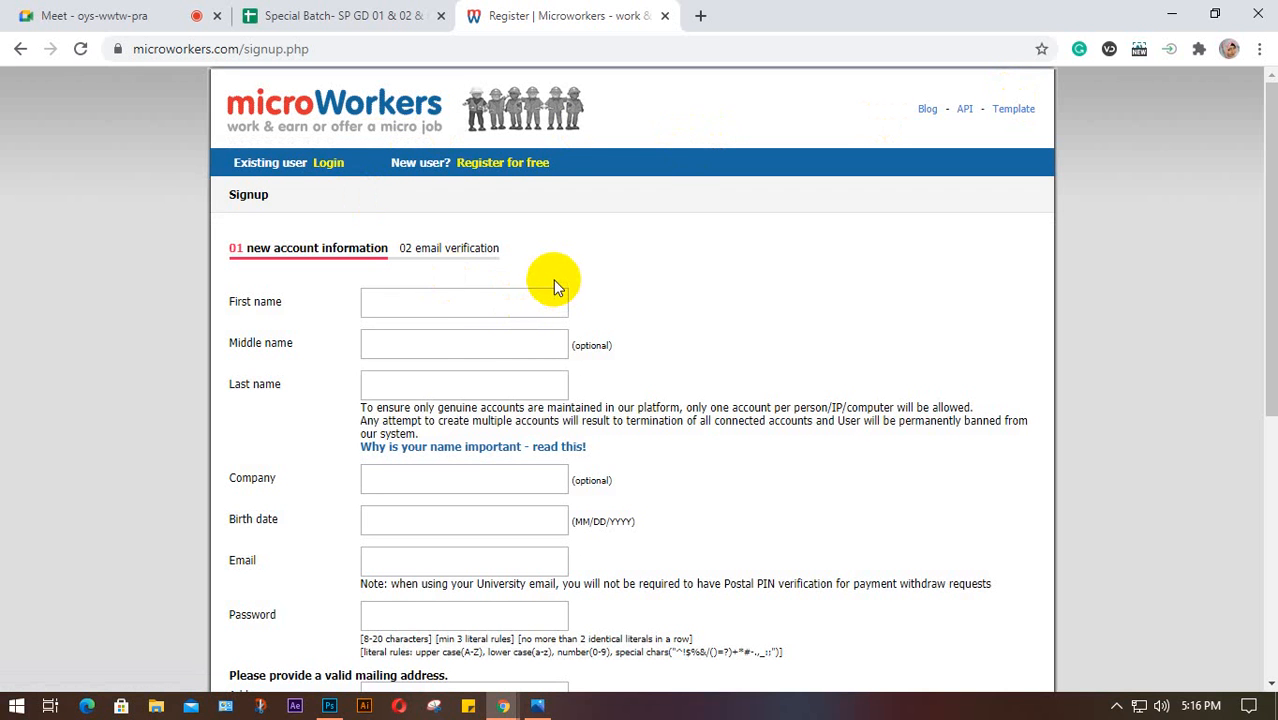
Enter the user's first name and surname, leaving the middle name field blank
{"action": "left_click", "coordinate": [452, 307]}
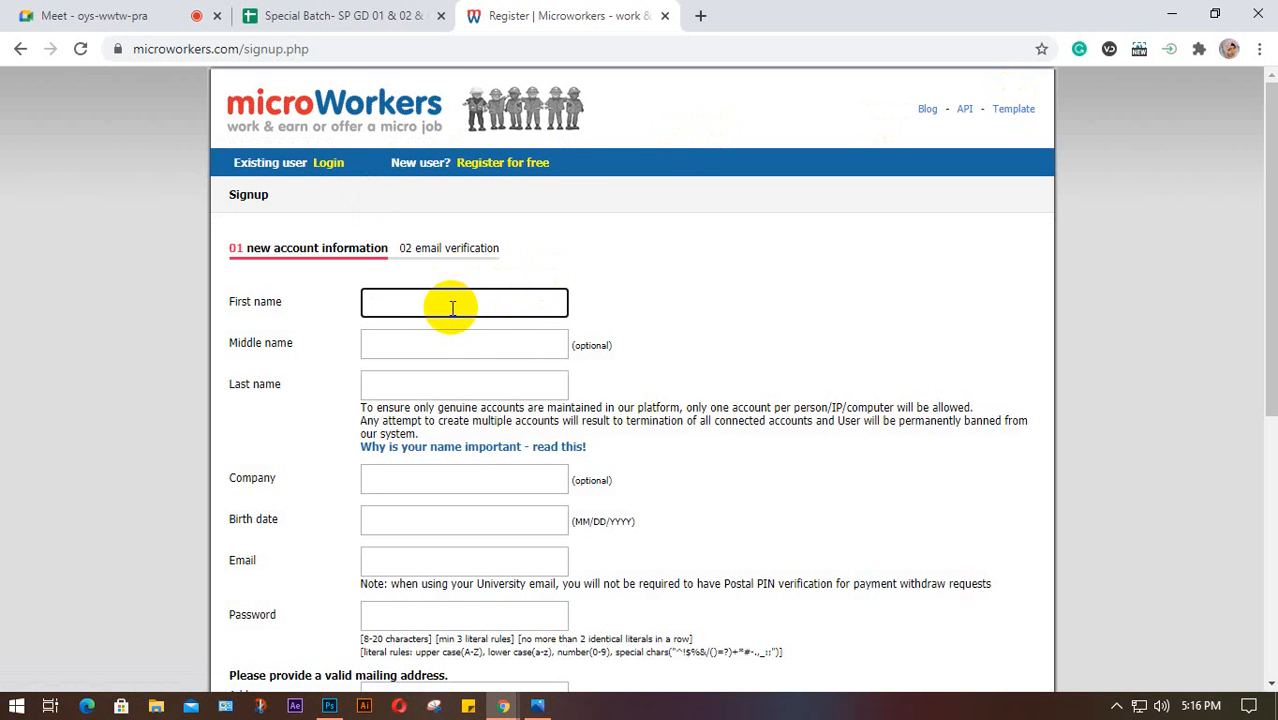
{"action": "left_click", "coordinate": [409, 343]}
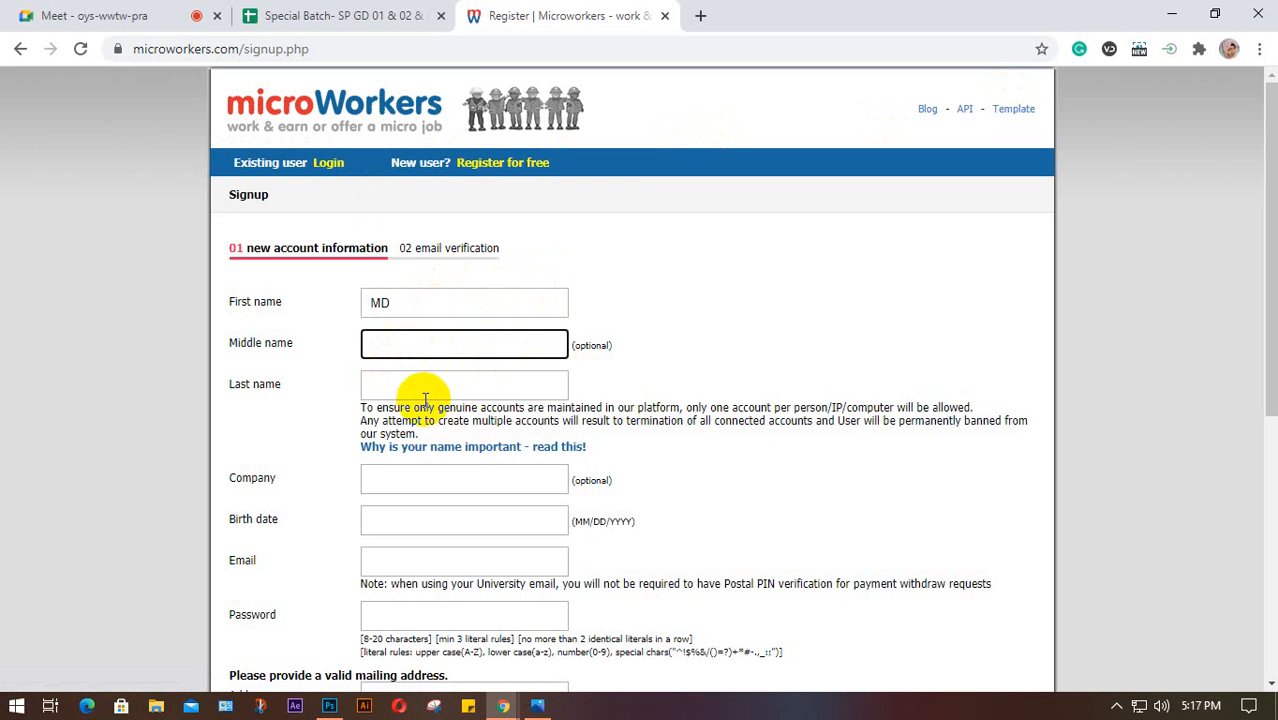
{"action": "left_click", "coordinate": [419, 390]}
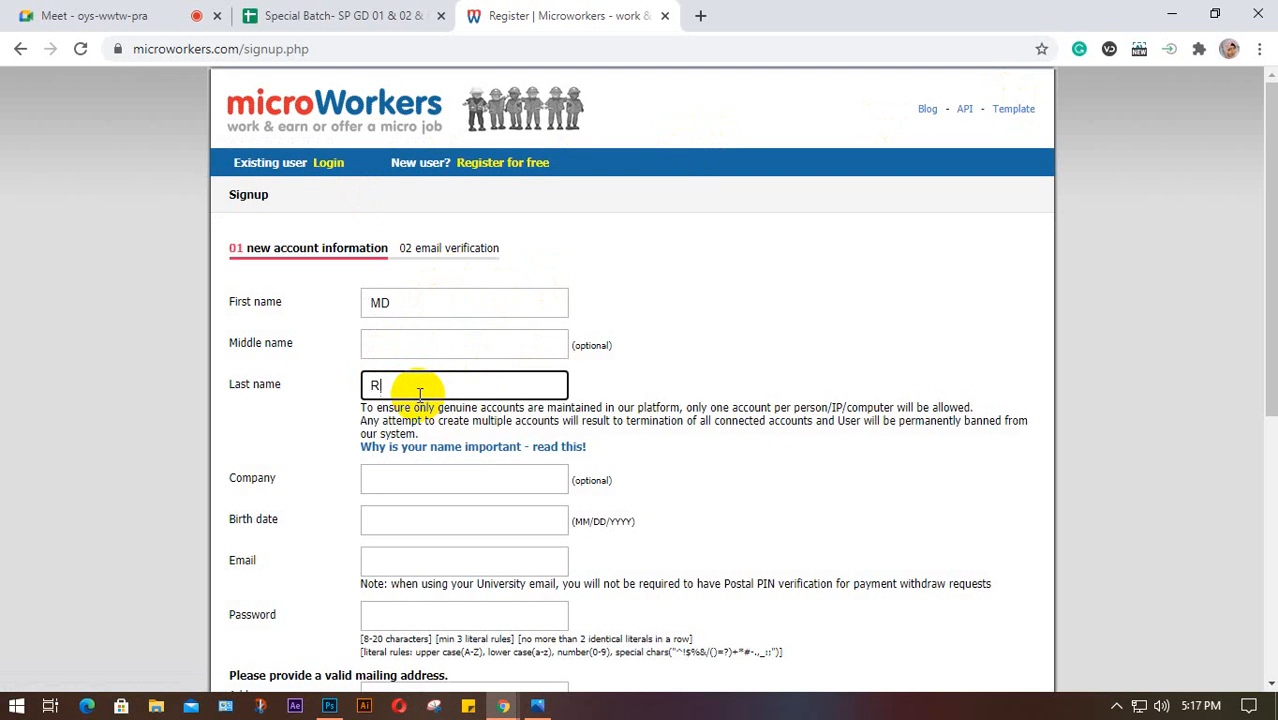
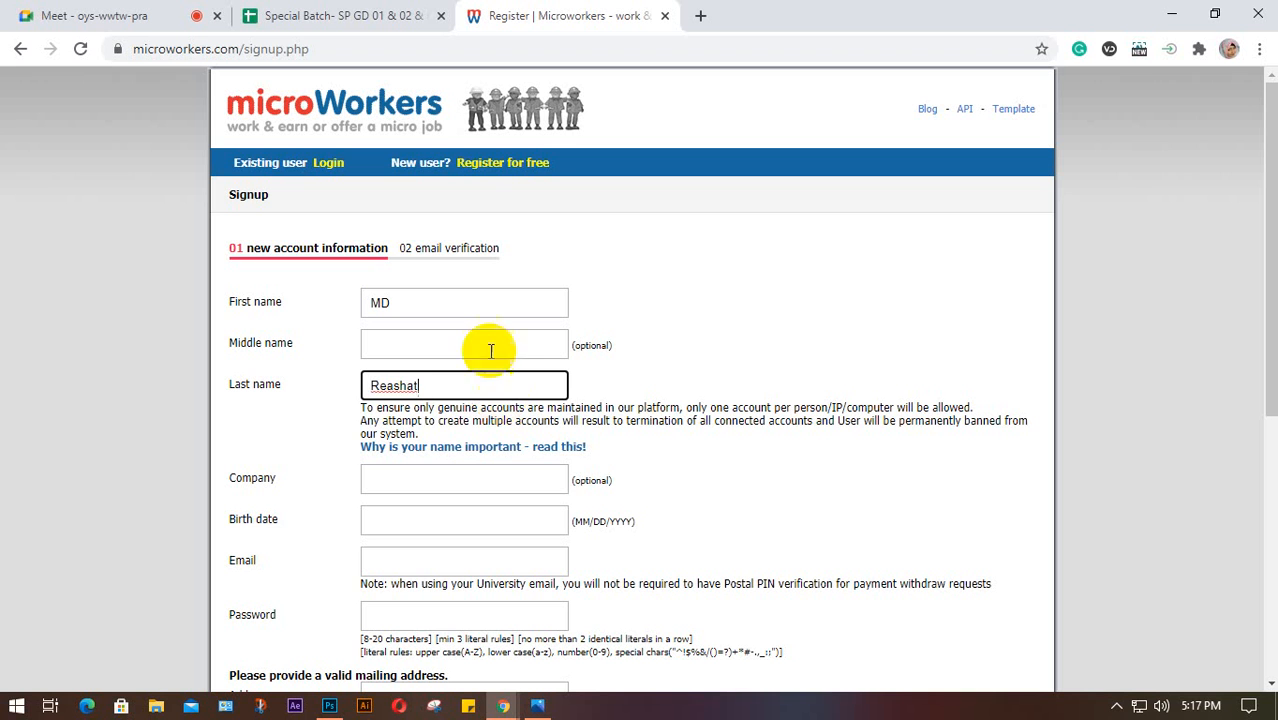
{"action": "left_click", "coordinate": [415, 339]}
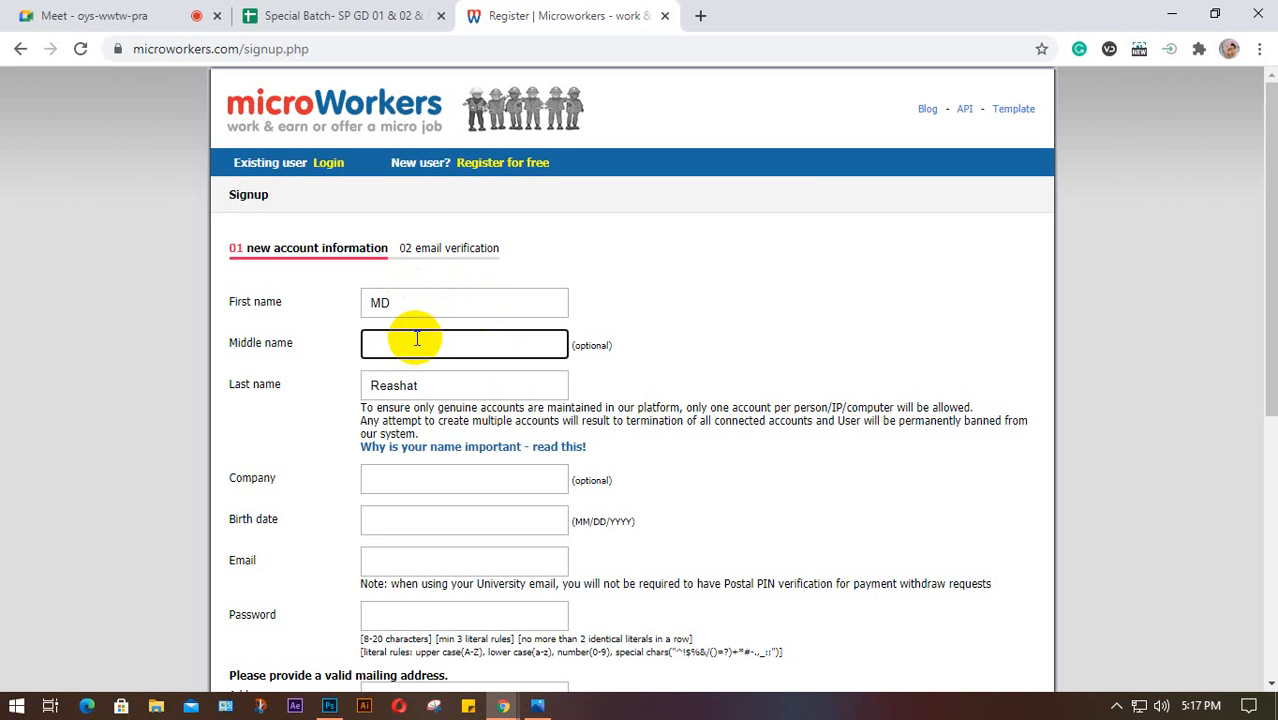
{"action": "left_click", "coordinate": [425, 388]}
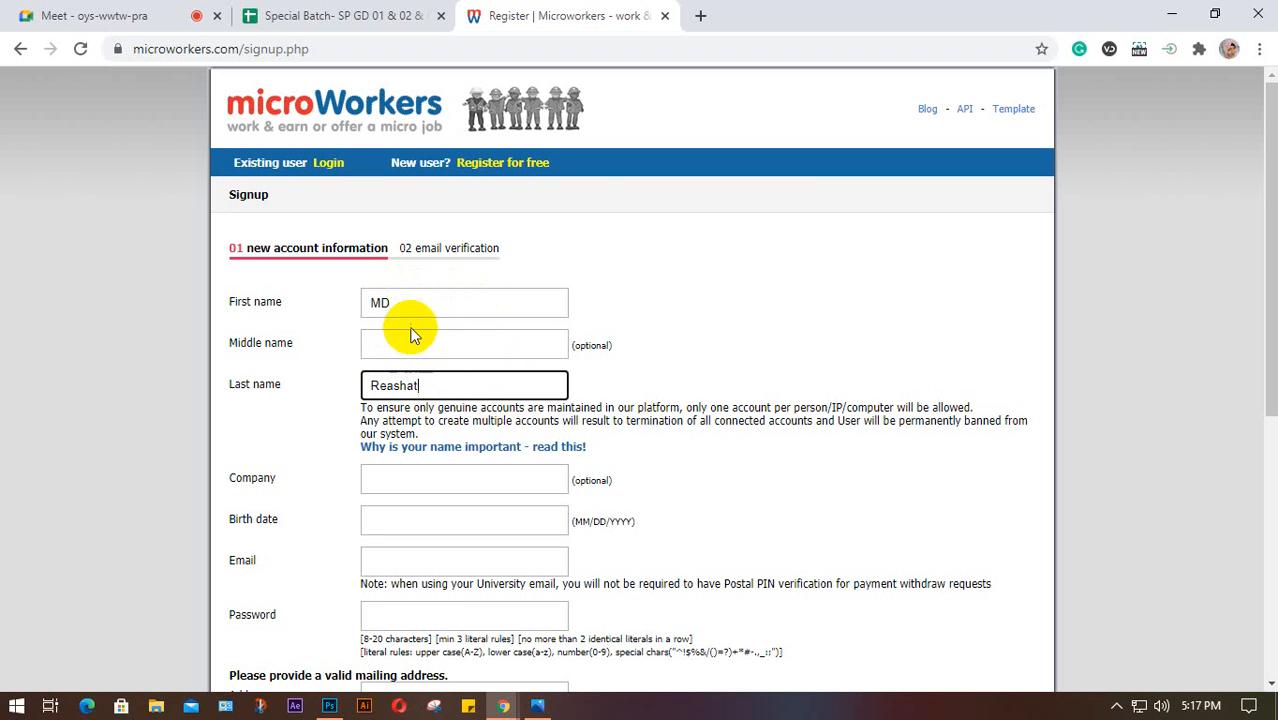
{"action": "left_click", "coordinate": [409, 293]}
{"action": "left_click", "coordinate": [422, 386]}
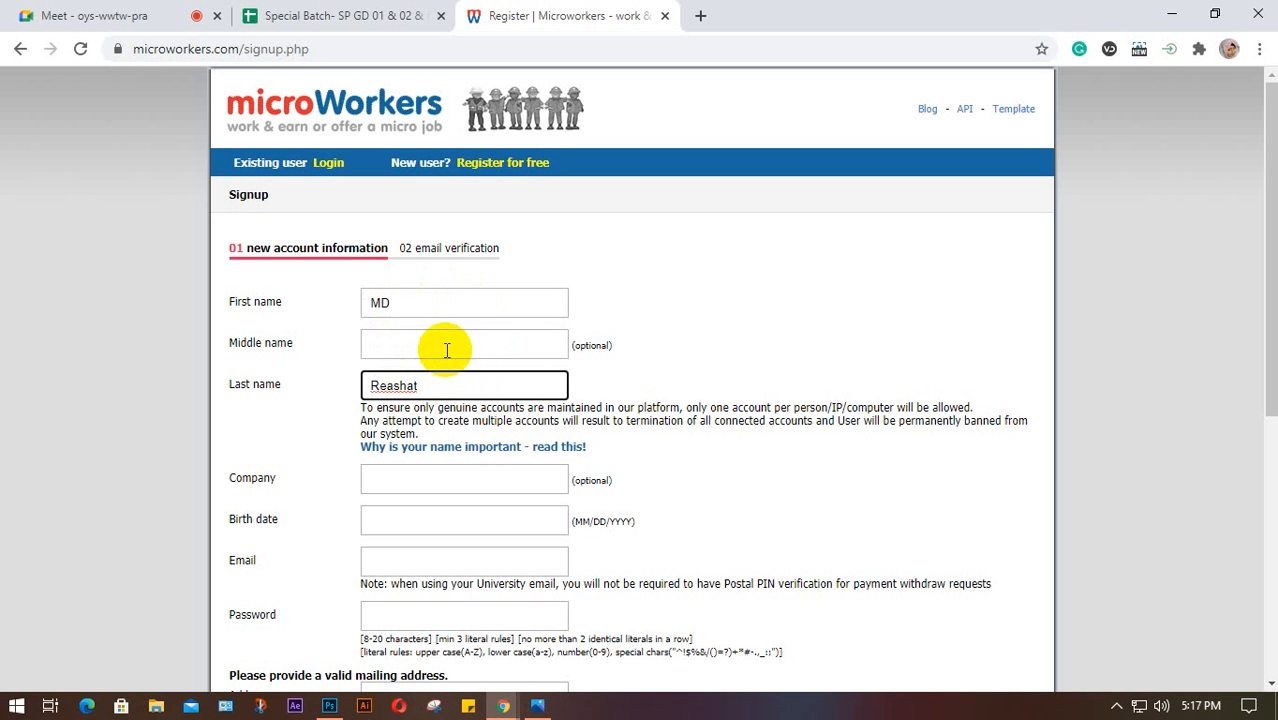
{"action": "left_click_drag", "start_coordinate": [357, 405], "coordinate": [428, 420]}
{"action": "left_click", "coordinate": [400, 425]}
{"action": "left_click", "coordinate": [430, 419]}
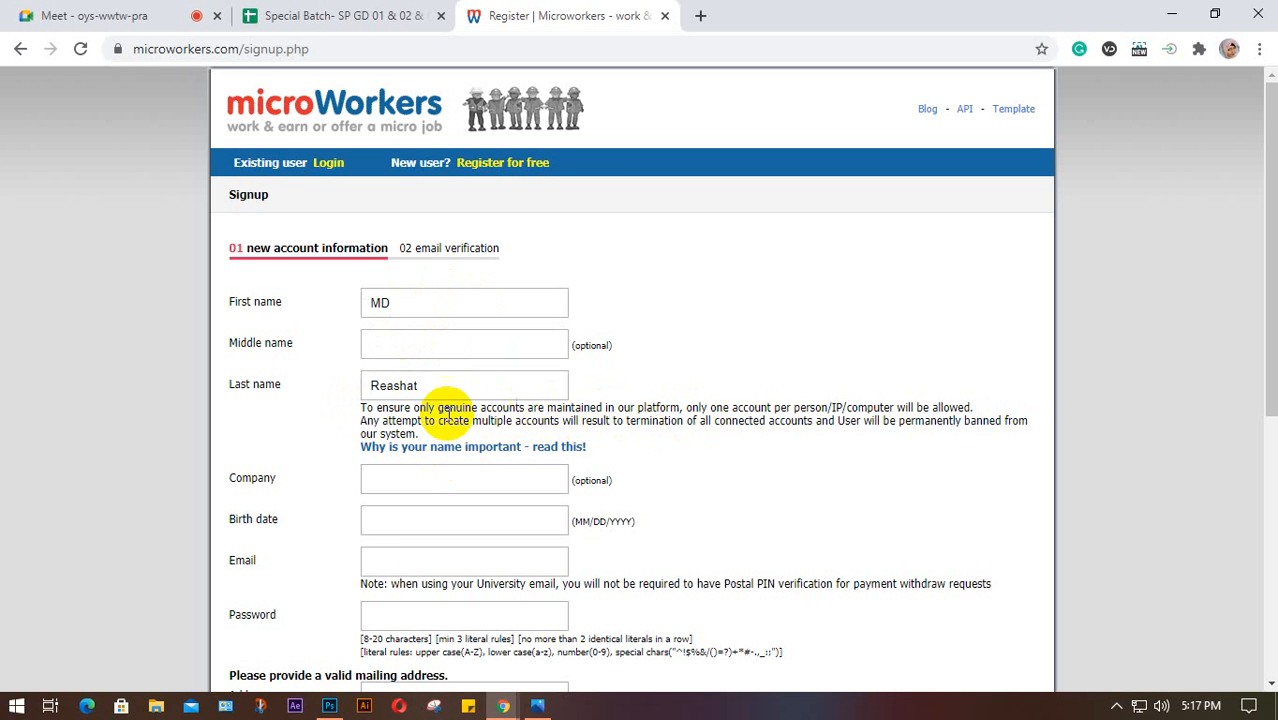
{"action": "left_click_drag", "start_coordinate": [437, 407], "coordinate": [603, 407]}
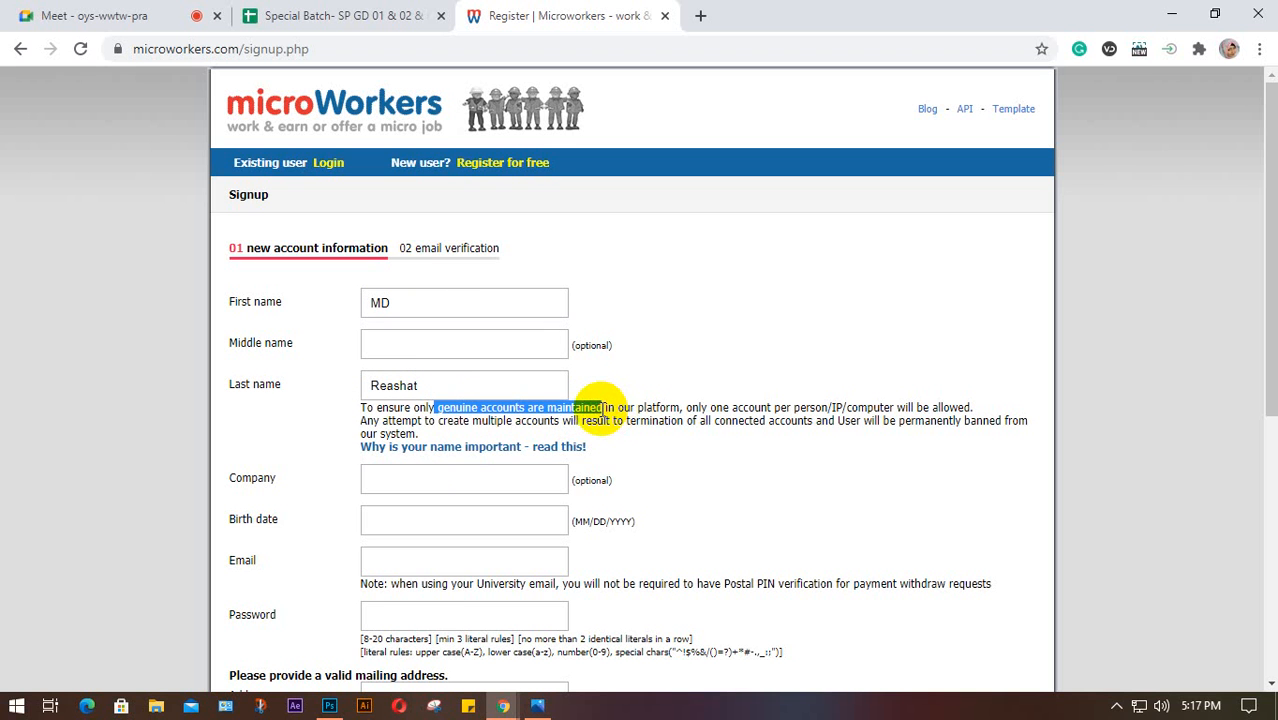
{"action": "left_click", "coordinate": [575, 418]}
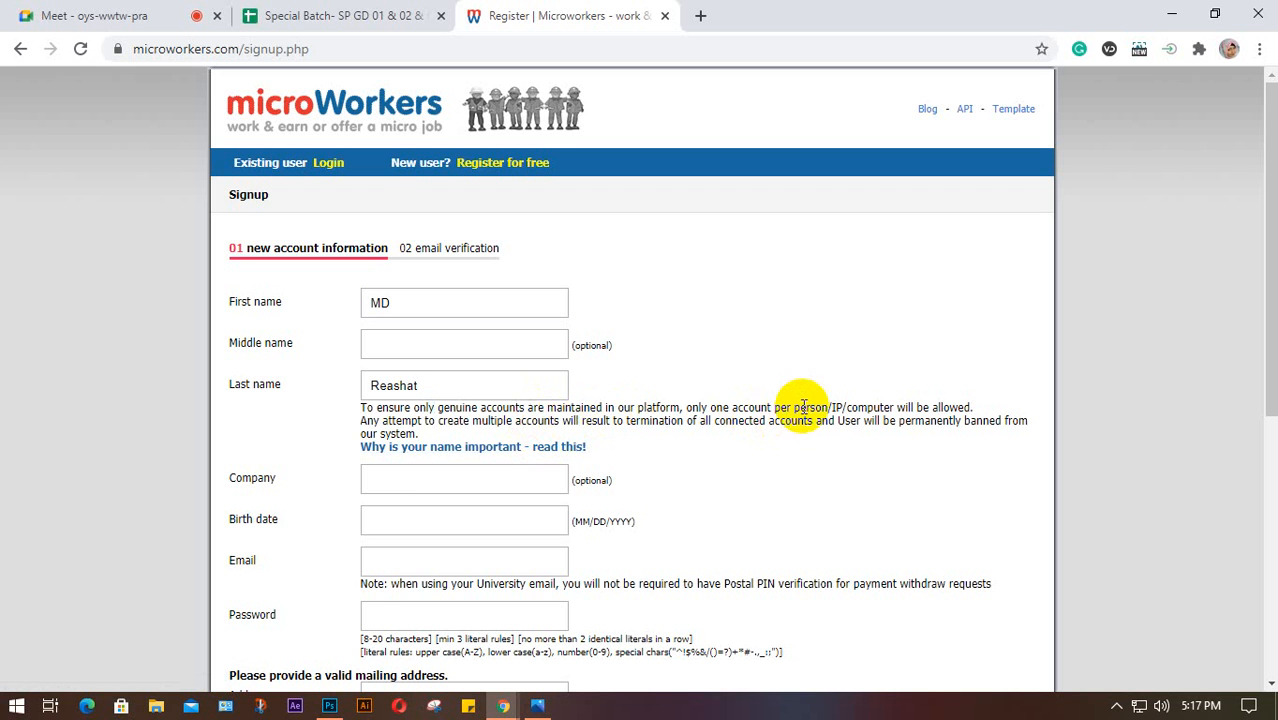
{"action": "left_click_drag", "start_coordinate": [774, 407], "coordinate": [828, 404]}
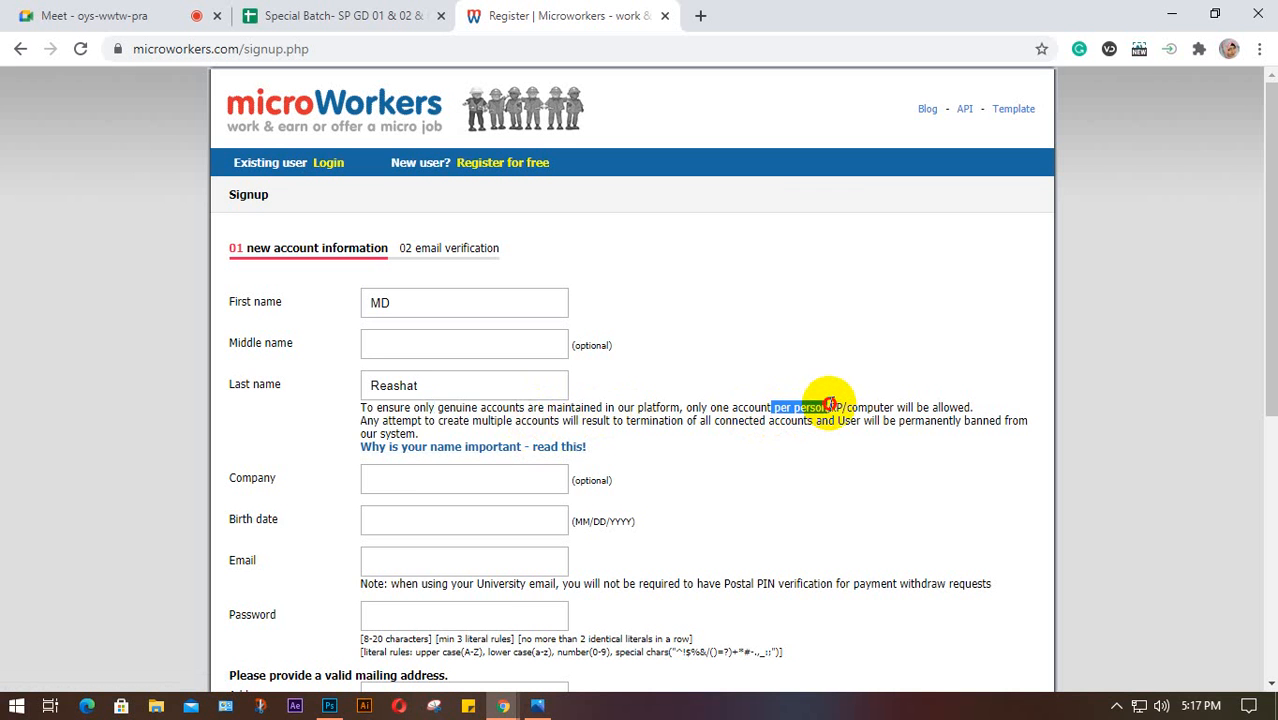
{"action": "double_click", "coordinate": [836, 404]}
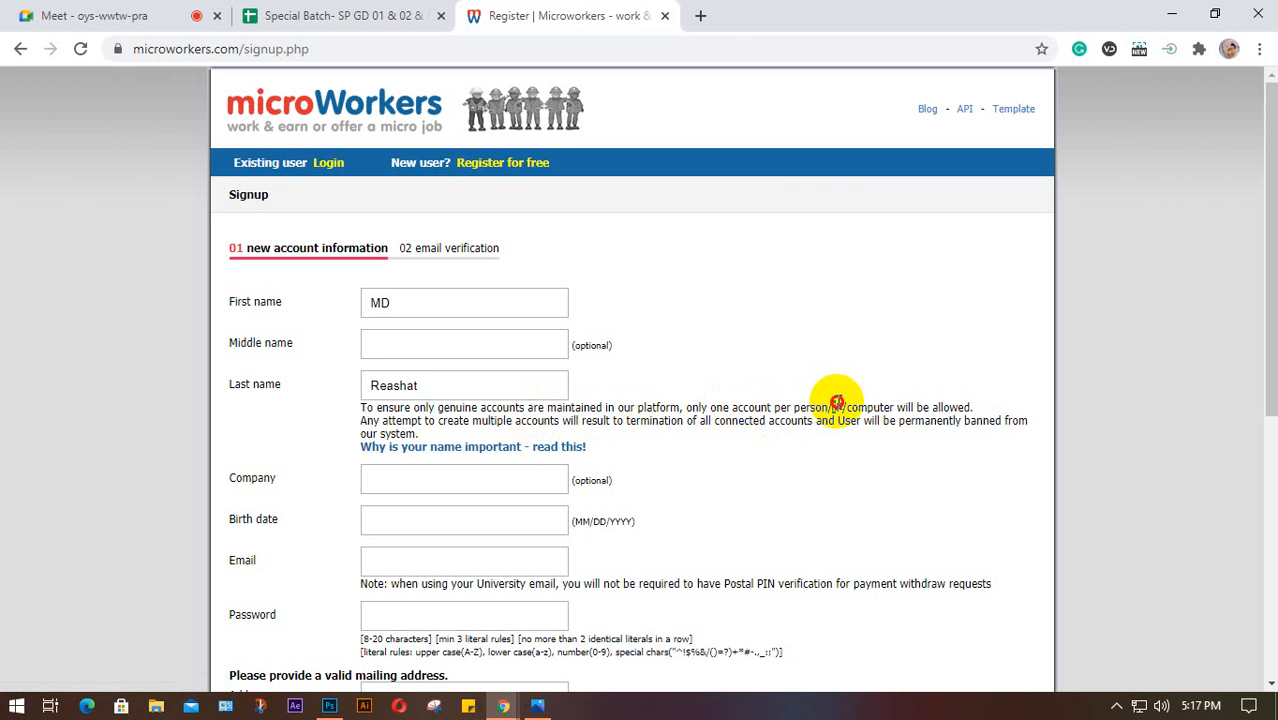
{"action": "left_click_drag", "start_coordinate": [889, 407], "coordinate": [843, 407]}
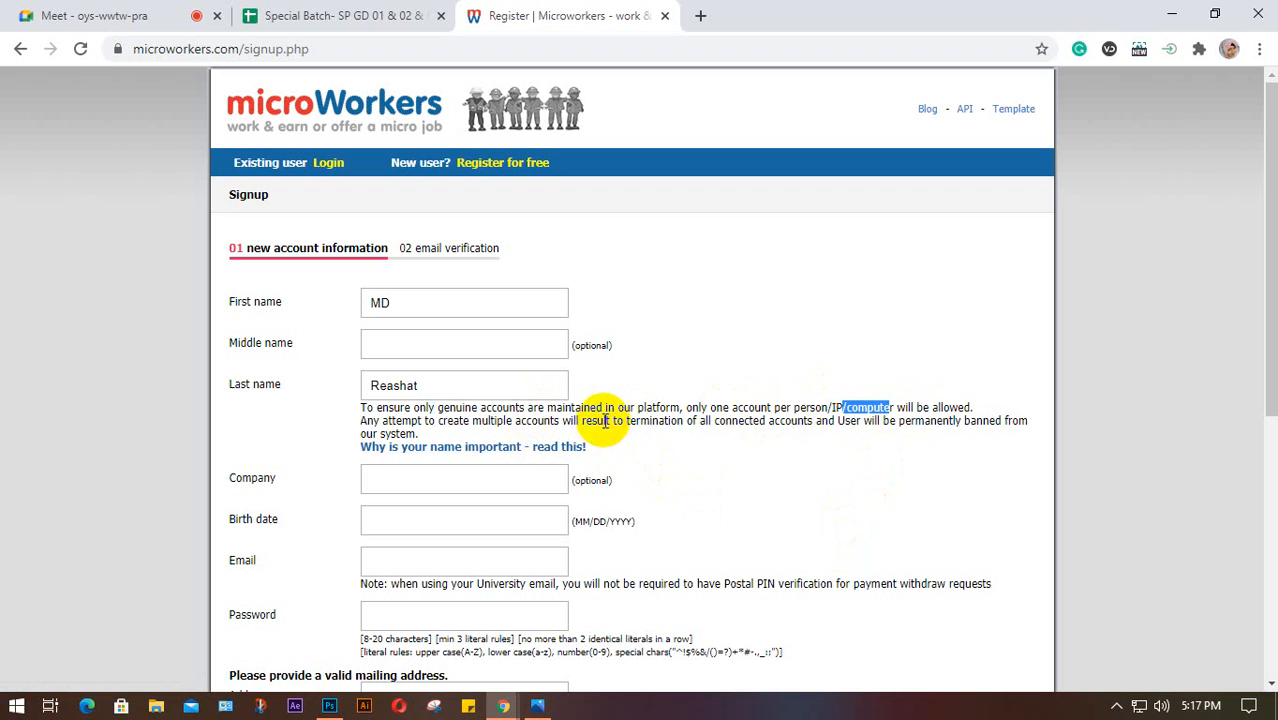
{"action": "left_click_drag", "start_coordinate": [605, 421], "coordinate": [818, 421]}
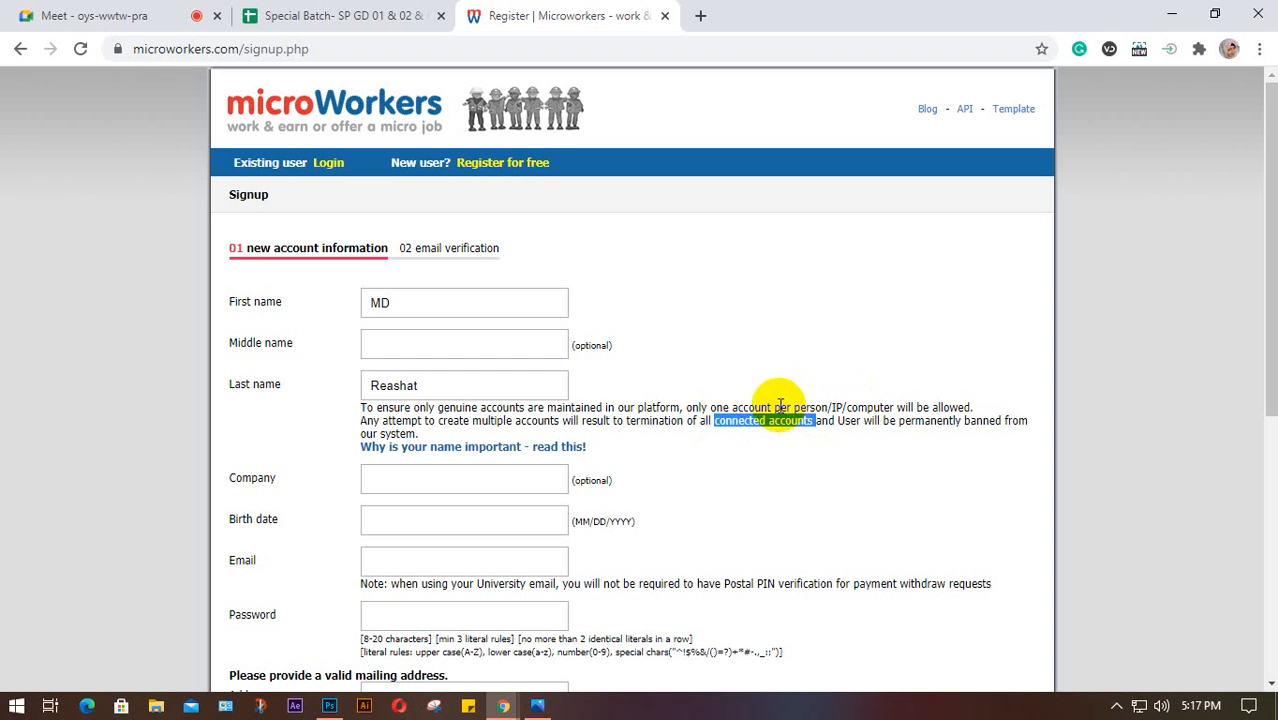
{"action": "left_click_drag", "start_coordinate": [779, 407], "coordinate": [846, 408]}
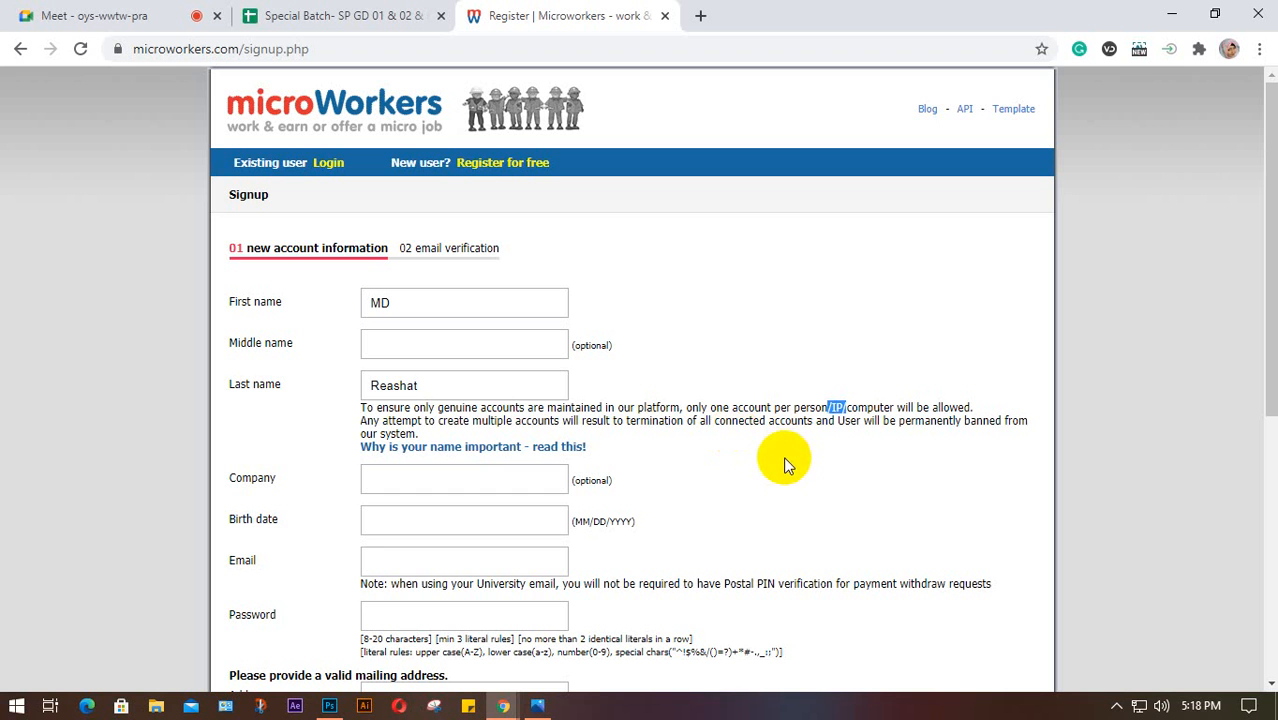
{"action": "left_click", "coordinate": [745, 425]}
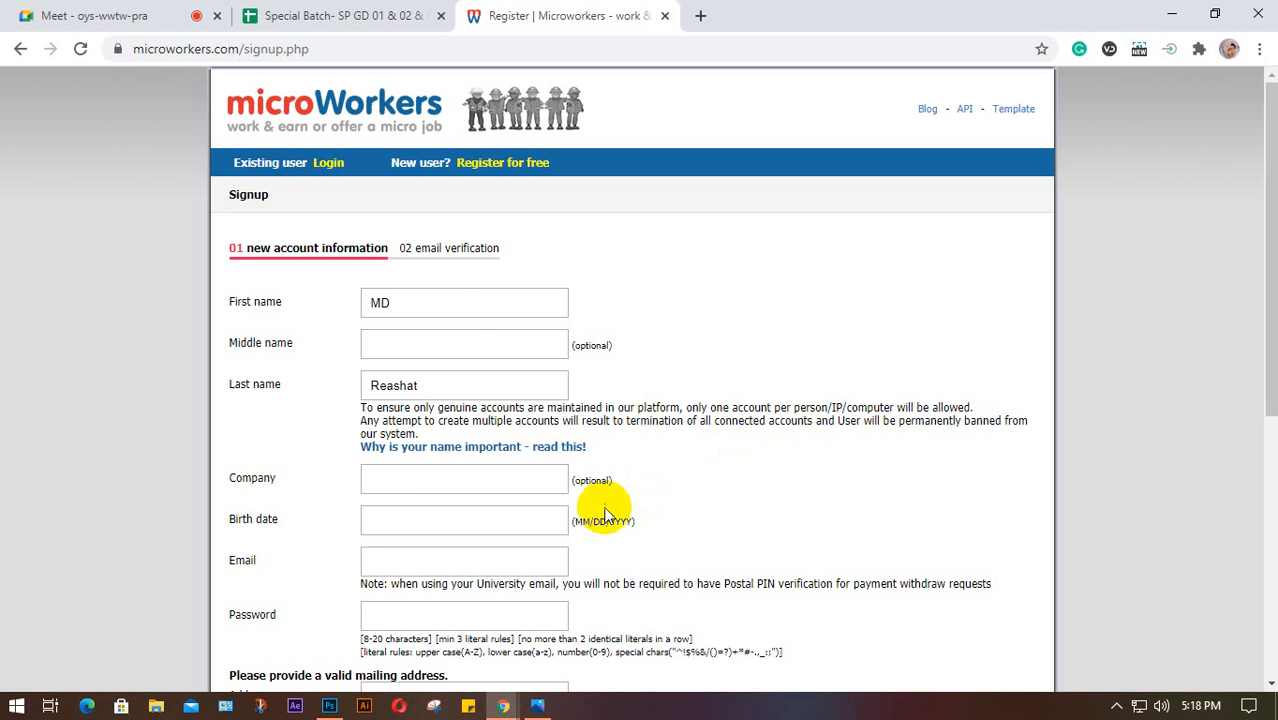
Enter the birth date in MM/DD/YYYY format and the user's e-mail address
{"action": "left_click", "coordinate": [415, 290]}
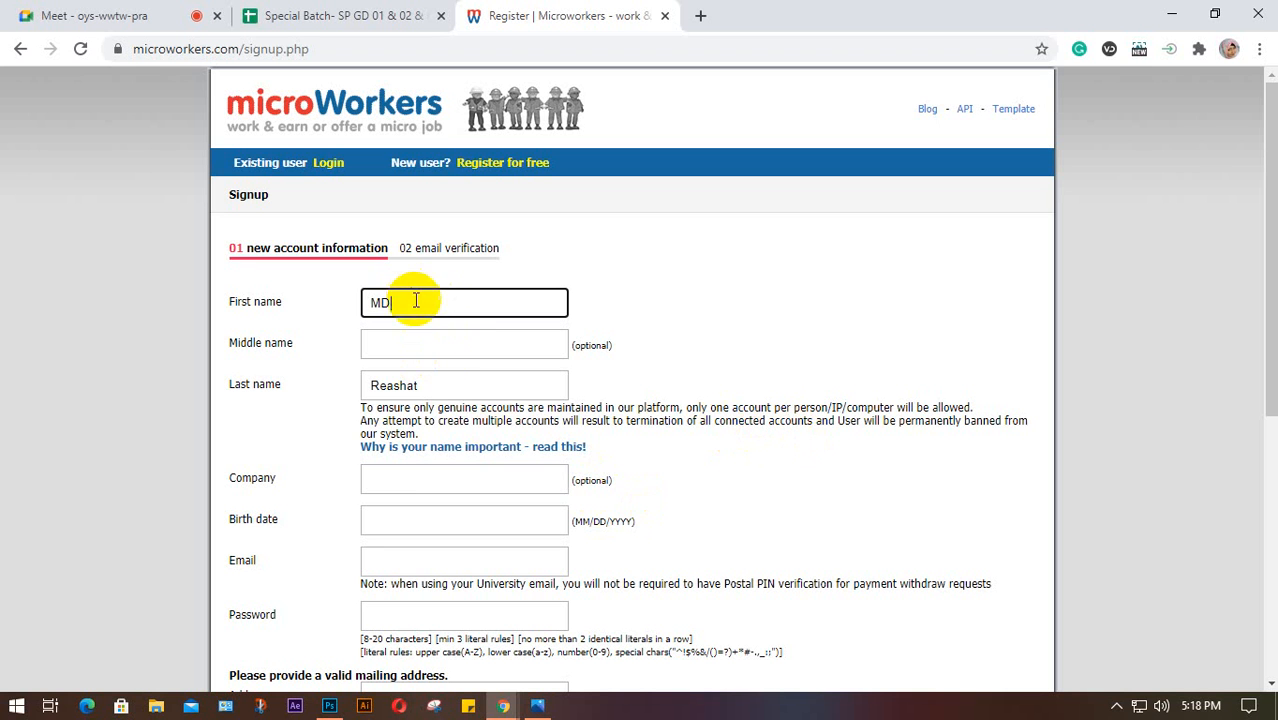
{"action": "left_click", "coordinate": [438, 384]}
{"action": "scroll", "coordinate": [436, 382], "scroll_direction": "down", "scroll_amount": 2}
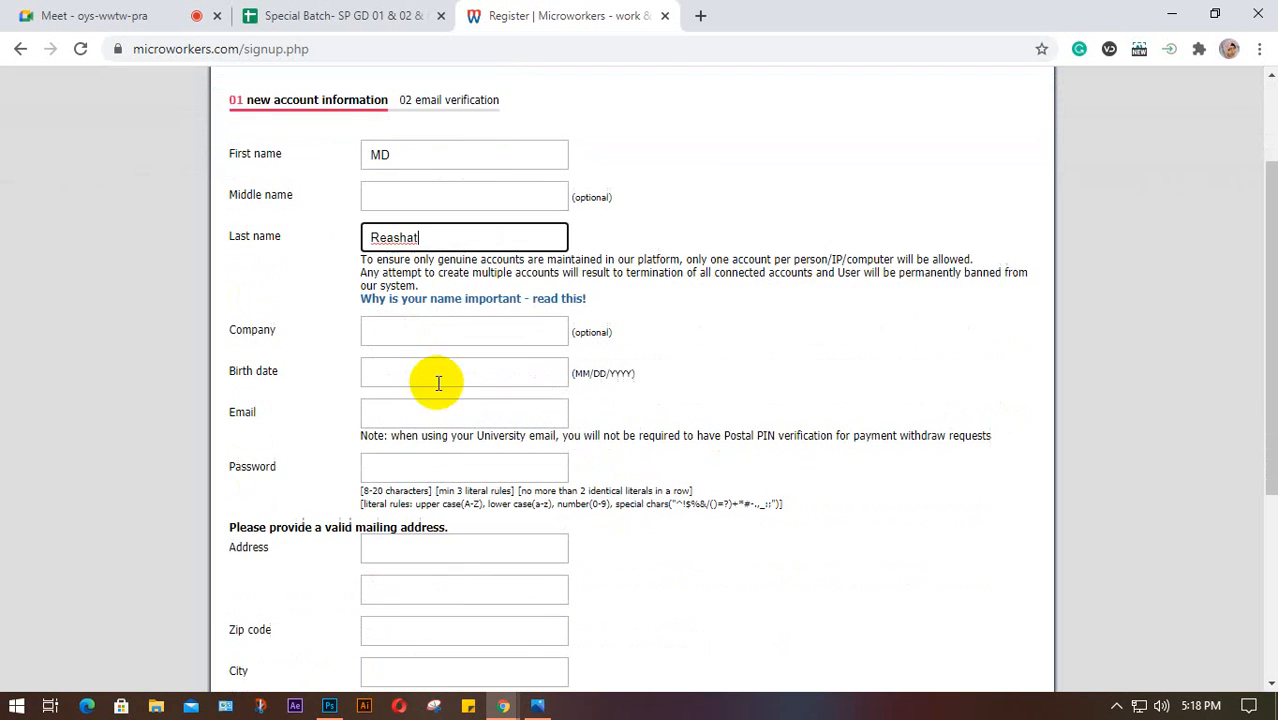
{"action": "left_click", "coordinate": [415, 294]}
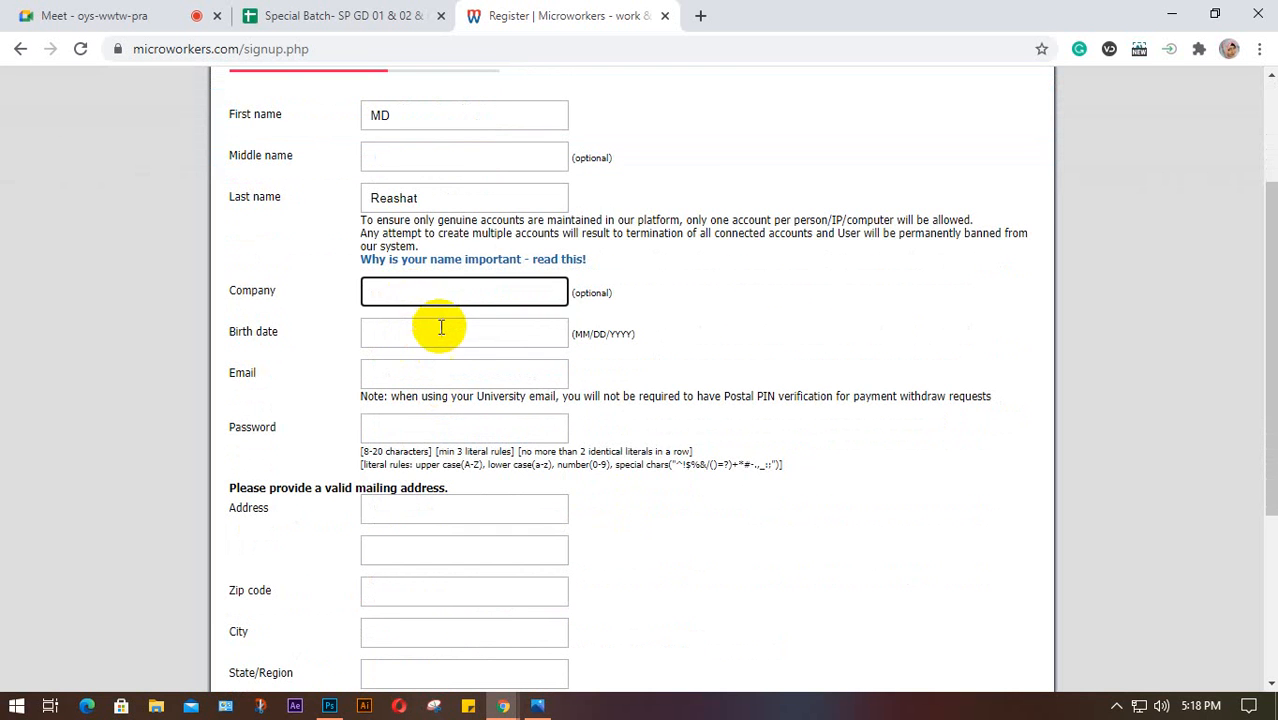
{"action": "left_click", "coordinate": [441, 332]}
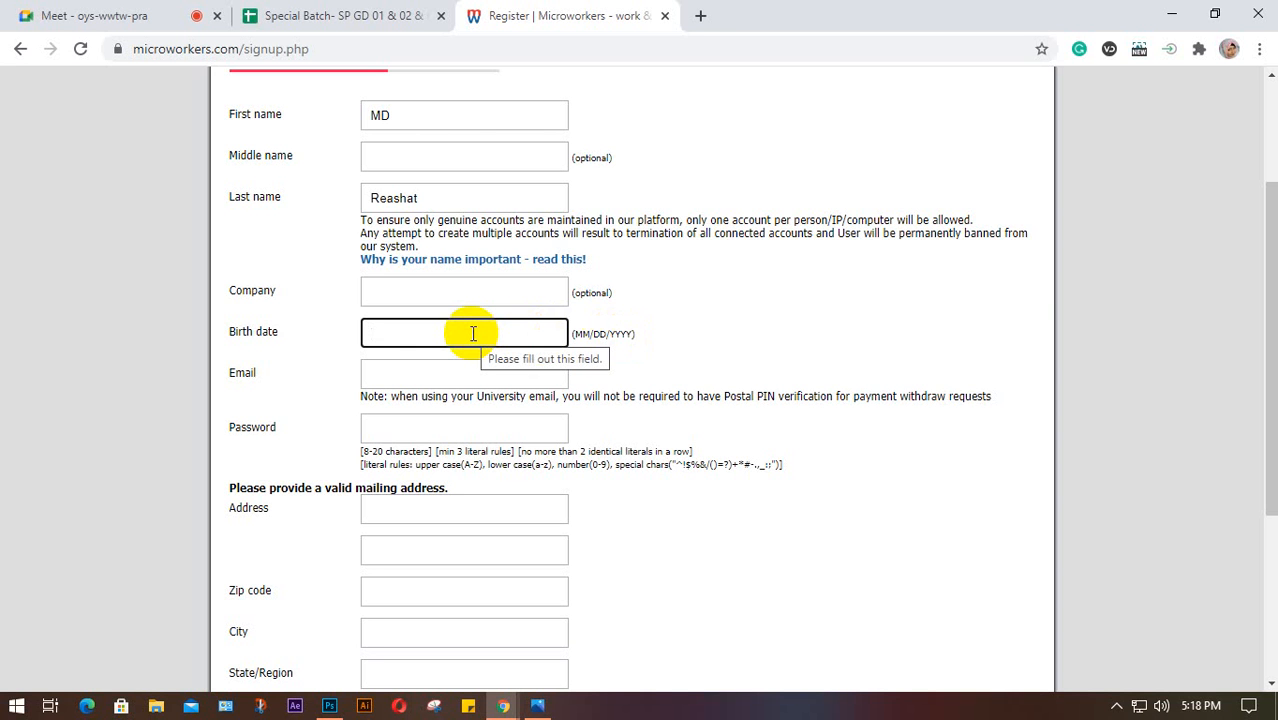
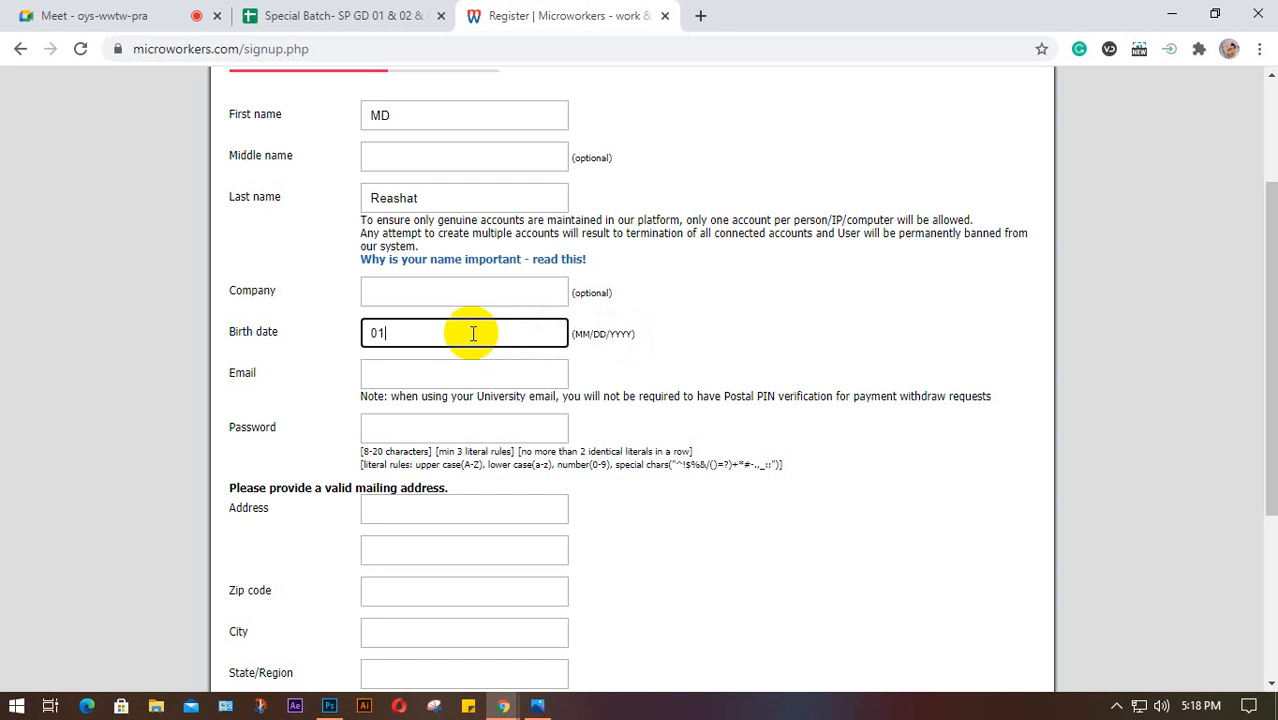
{"action": "left_click", "coordinate": [390, 371]}
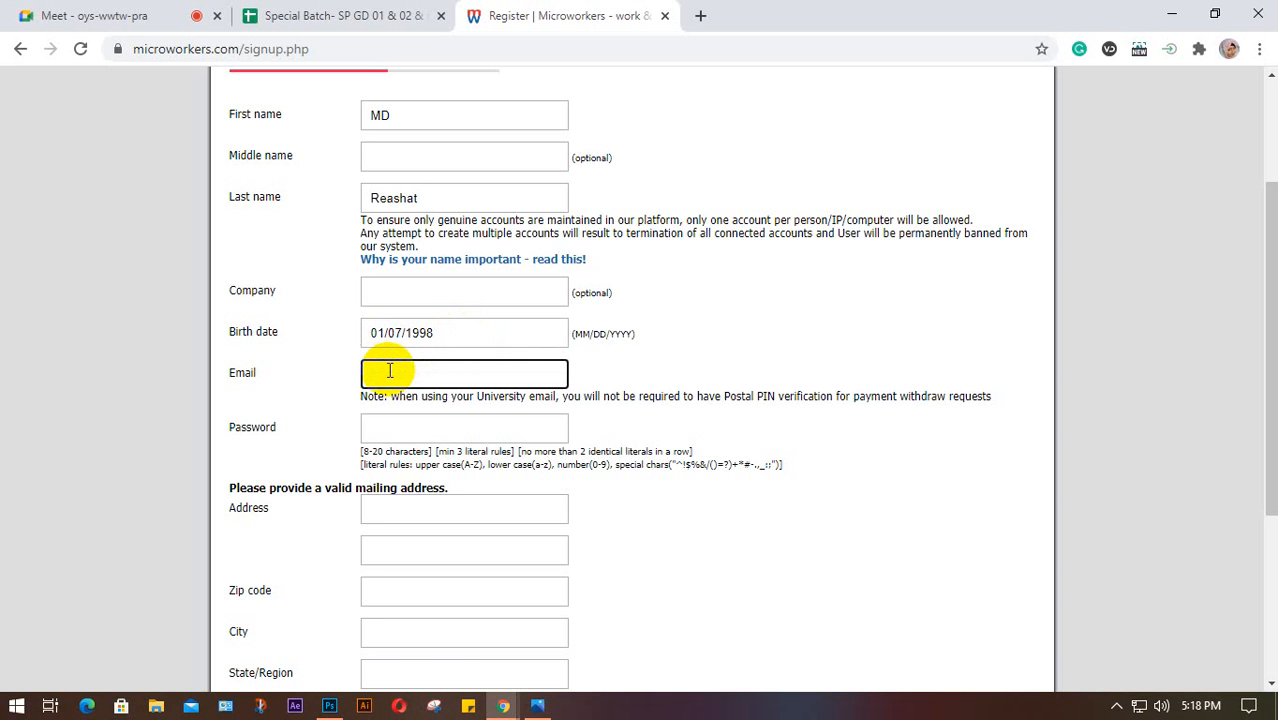
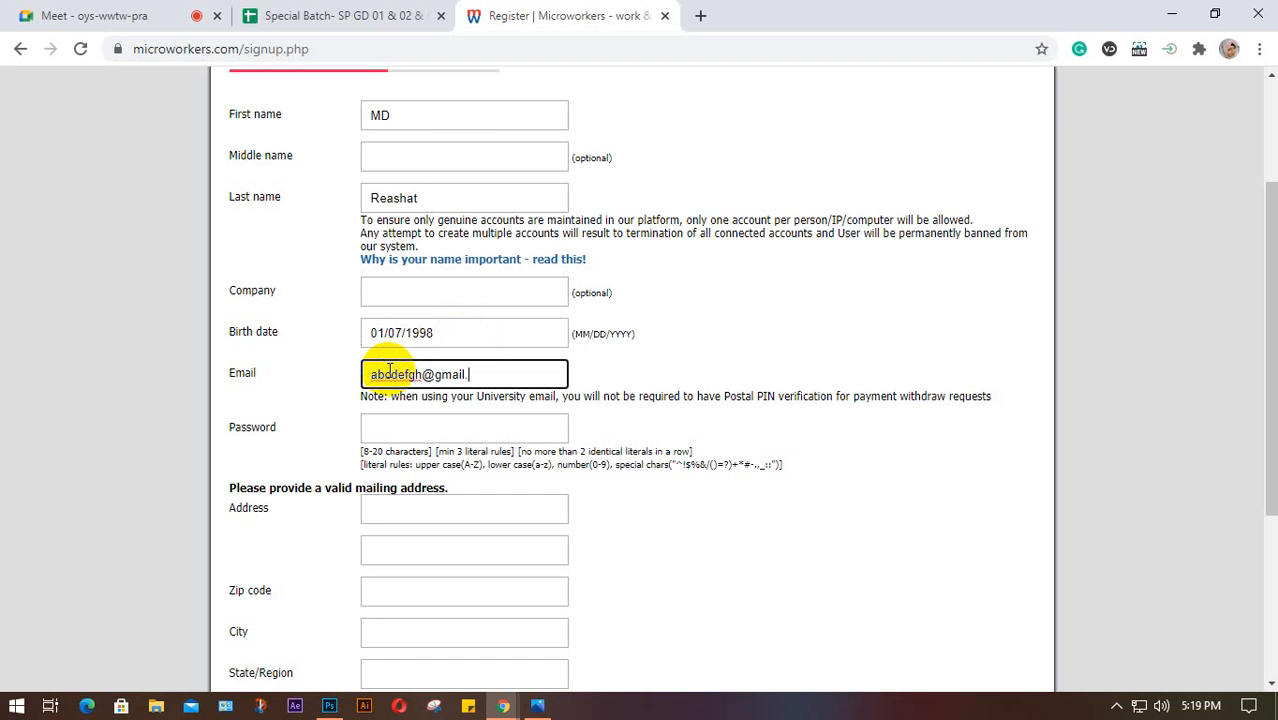
{"action": "left_click", "coordinate": [420, 430]}
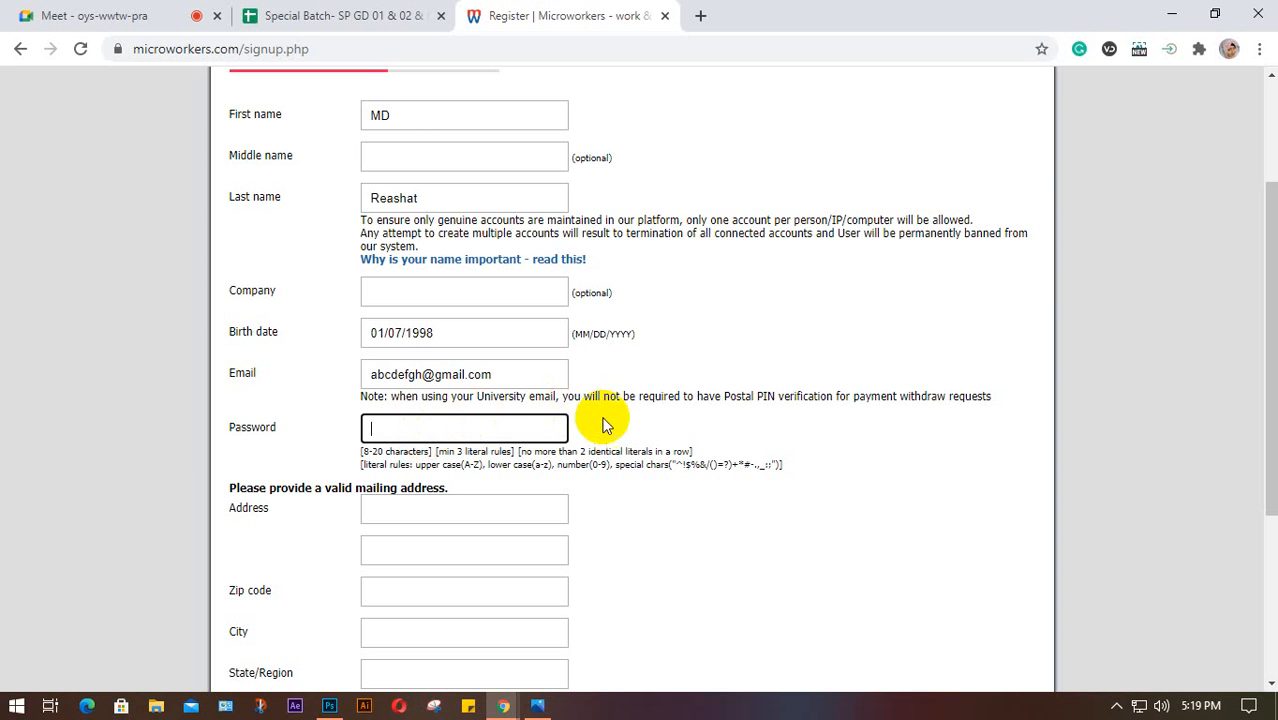
Enter a password meeting the rules in the Microworkers signup form's Password field
{"action": "scroll", "coordinate": [685, 420], "scroll_direction": "down", "scroll_amount": 2}
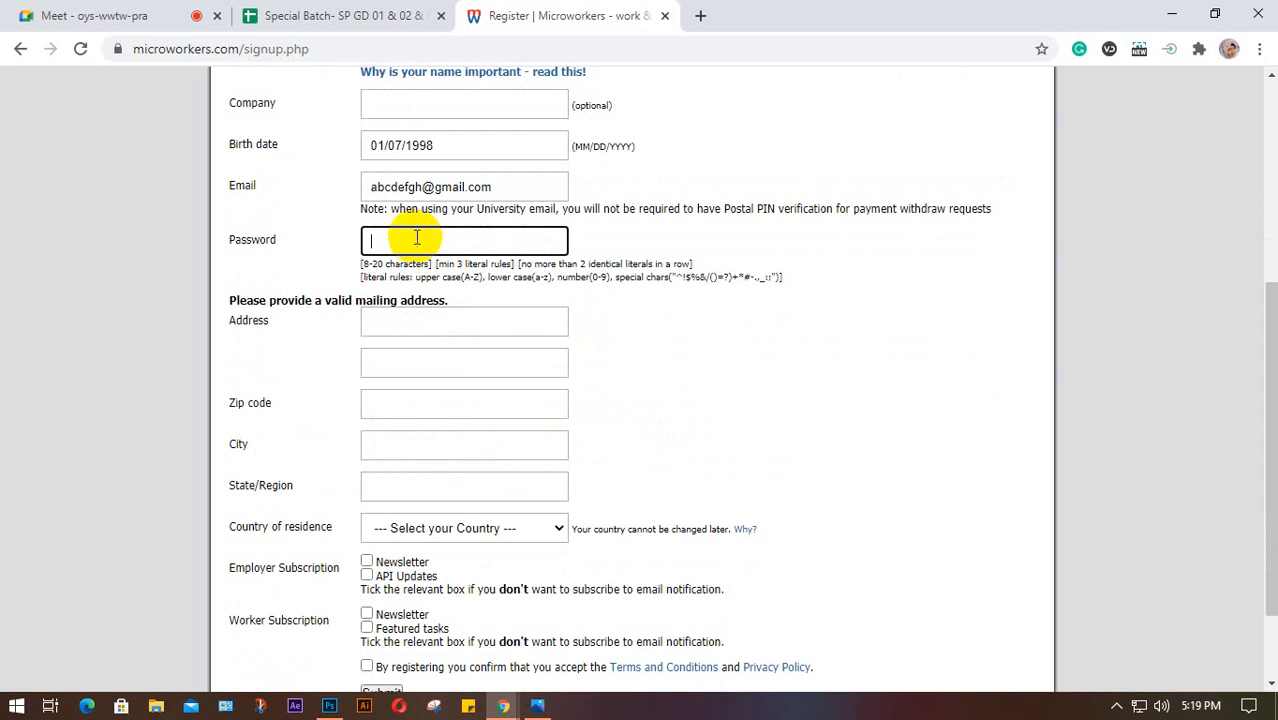
{"action": "left_click", "coordinate": [500, 242]}
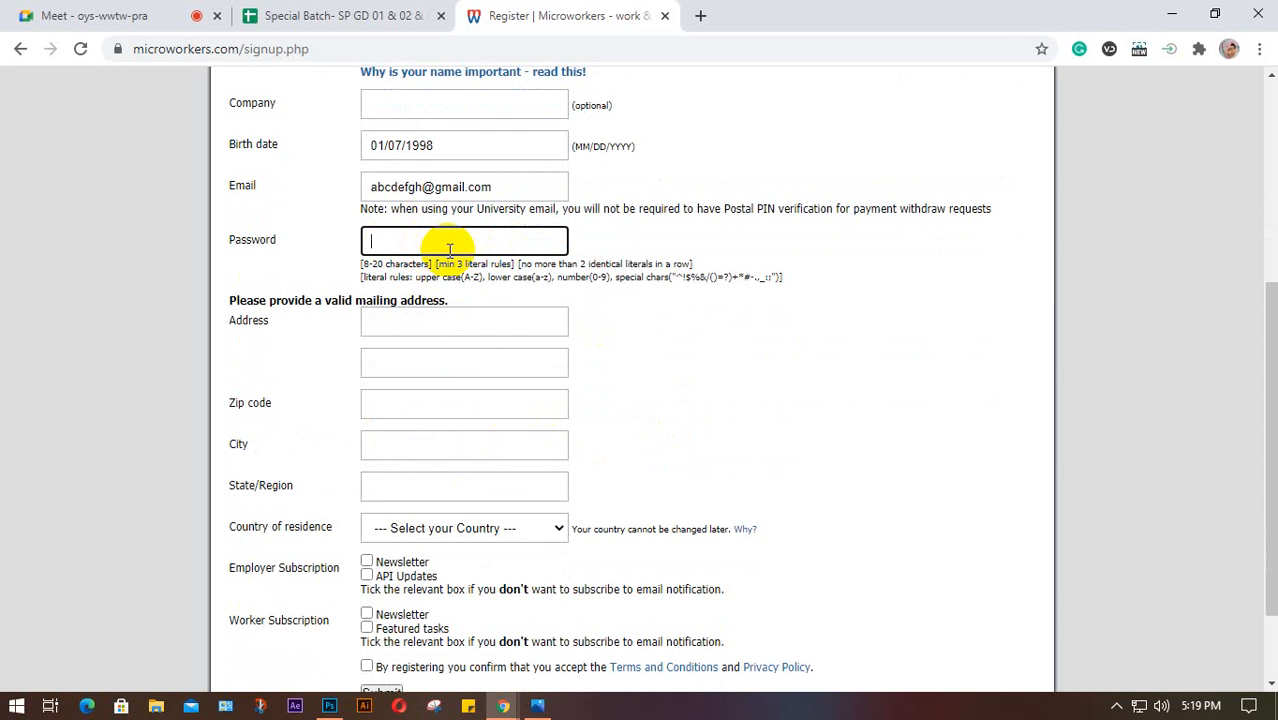
{"action": "type", "text": "•••••••••••••"}
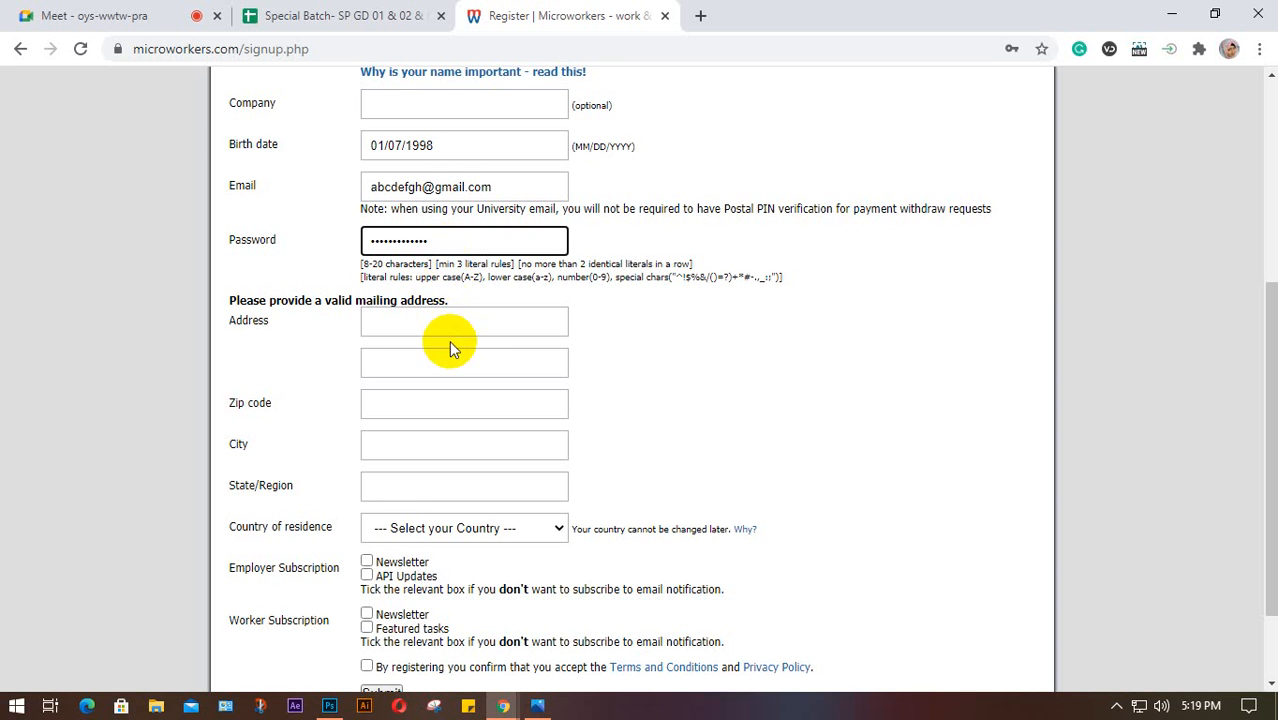
{"action": "scroll", "coordinate": [452, 340], "scroll_direction": "down", "scroll_amount": 2}
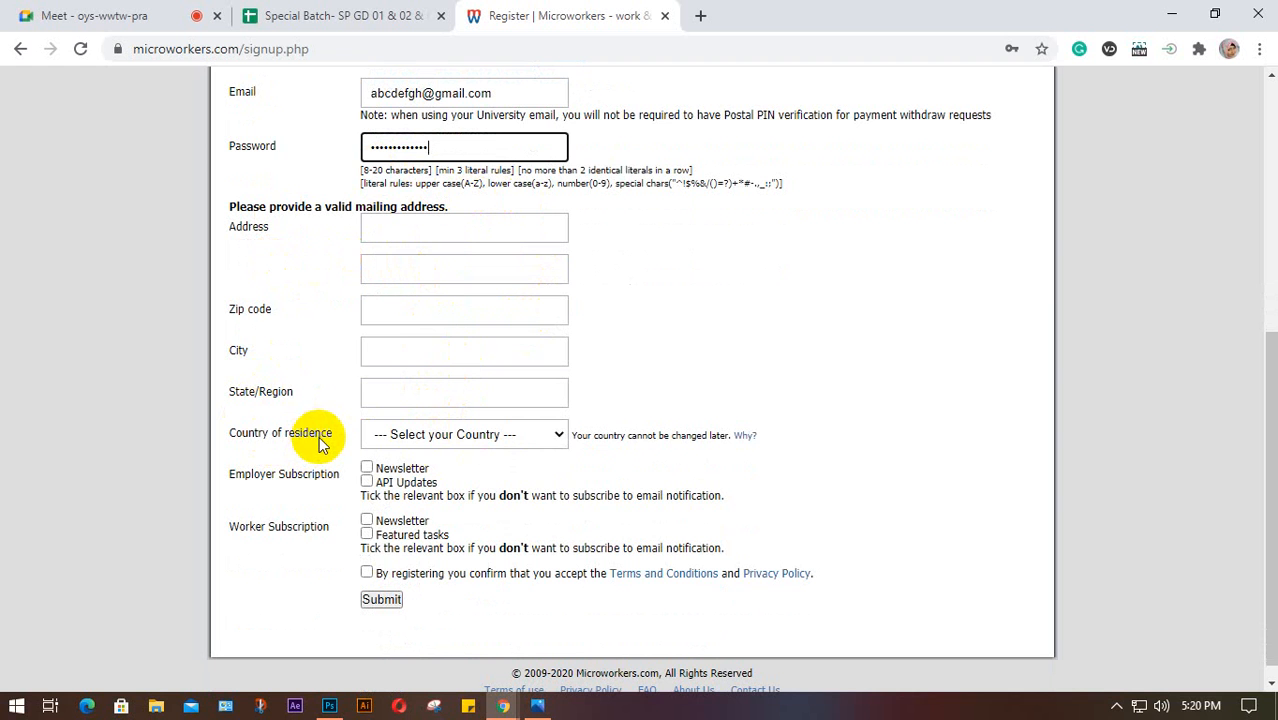
Set country to Bangladesh, state/region and city to Dhaka, and address to mirpur
{"action": "left_click", "coordinate": [560, 434]}
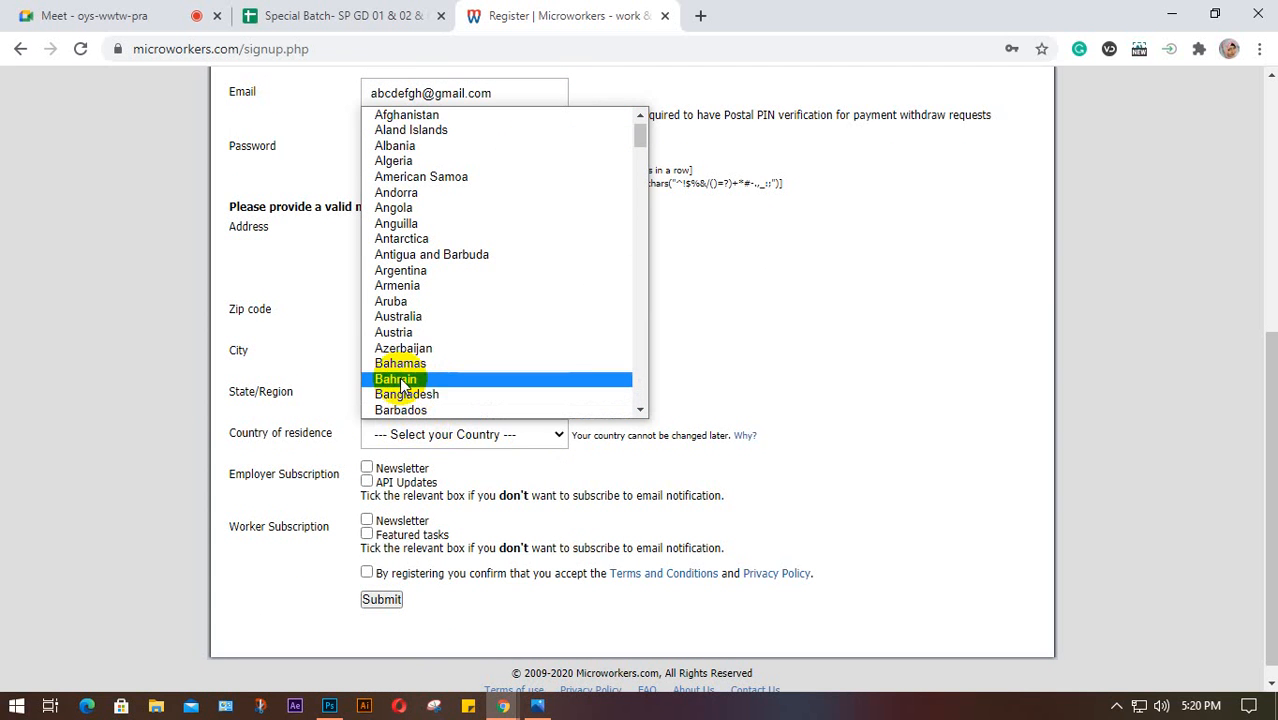
{"action": "left_click", "coordinate": [442, 397]}
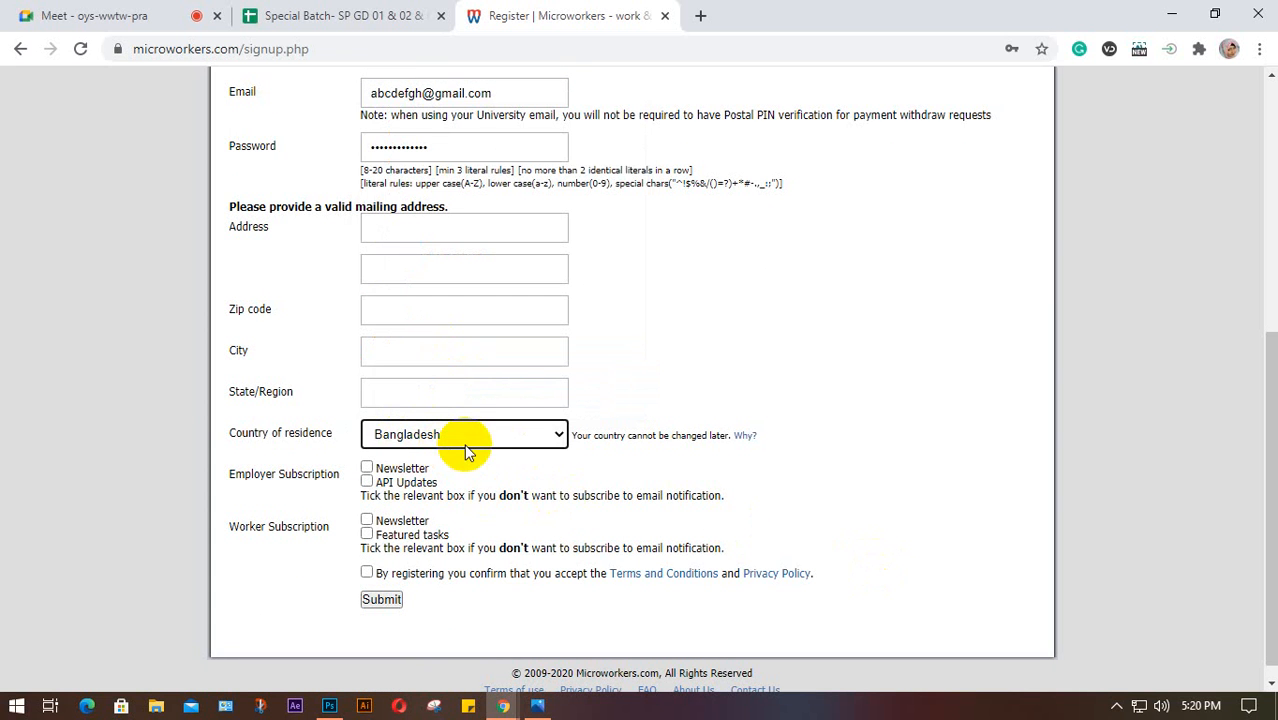
{"action": "left_click", "coordinate": [419, 395]}
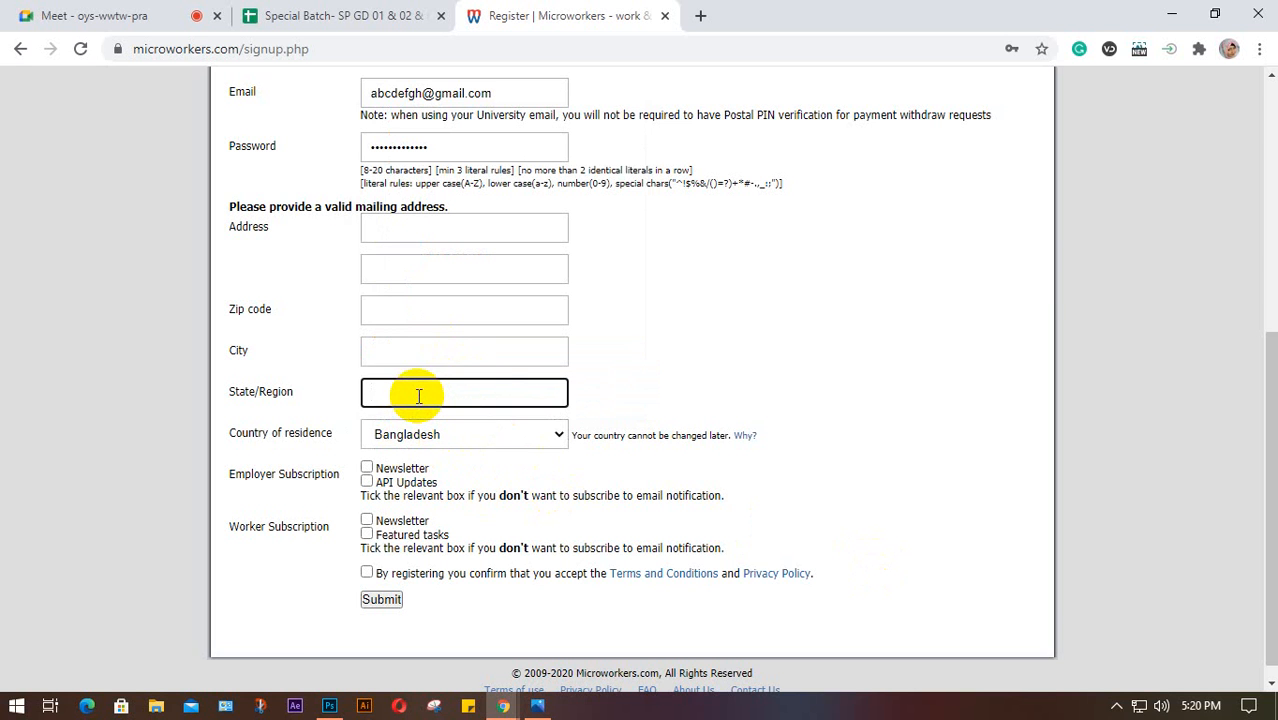
{"action": "type", "text": "Dhaka"}
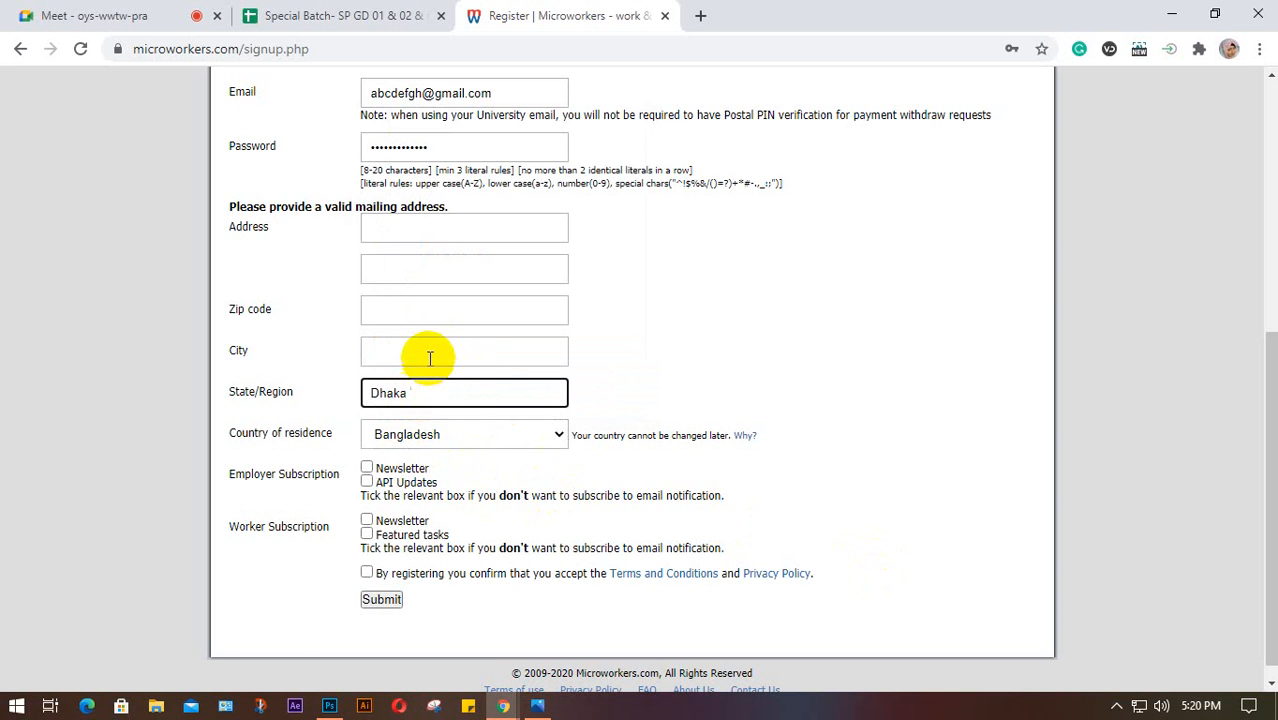
{"action": "left_click", "coordinate": [430, 357]}
{"action": "type", "text": "Dhaka"}
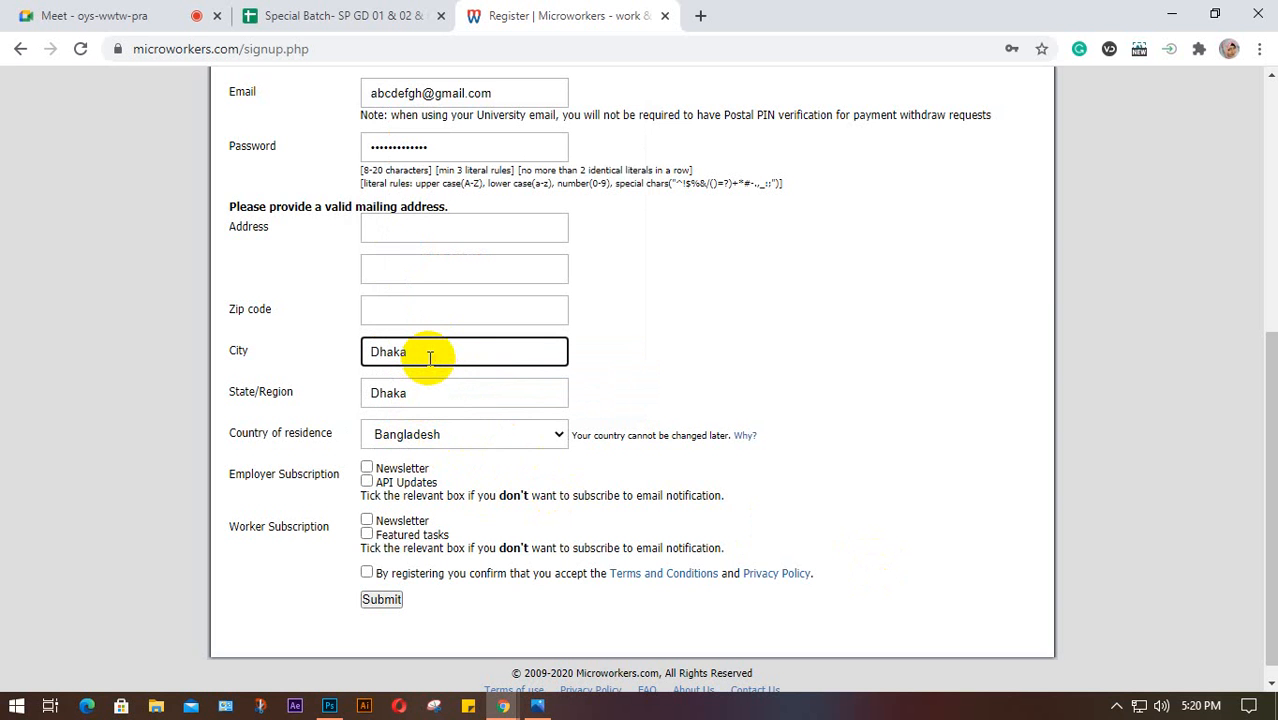
{"action": "left_click", "coordinate": [398, 224]}
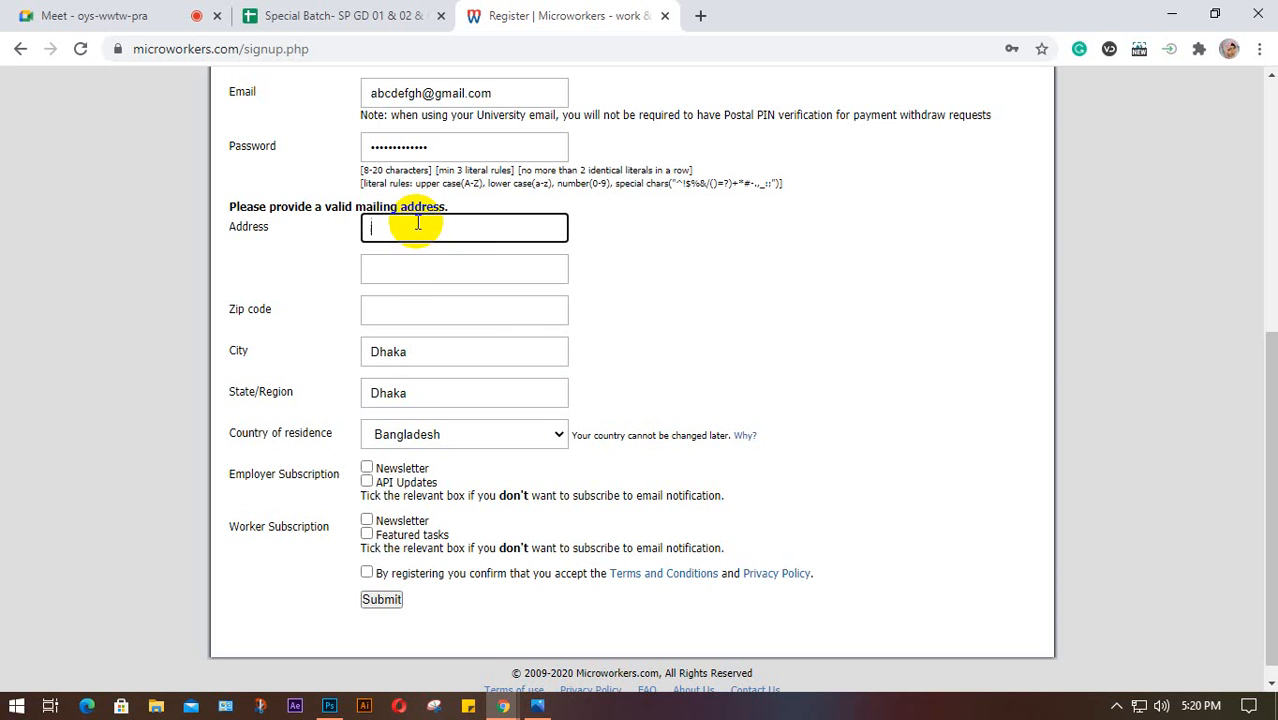
{"action": "type", "text": "mirpur"}
{"action": "left_click", "coordinate": [390, 307]}
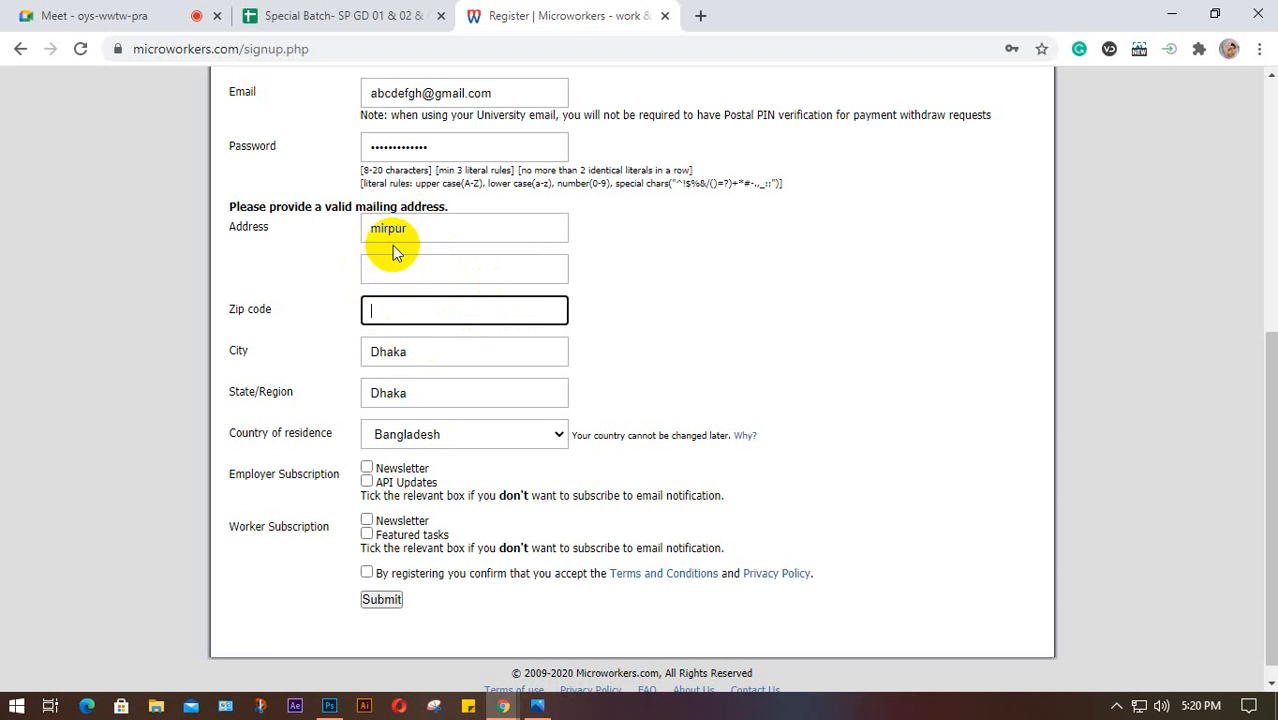
Tick all four email opt-out boxes and accept the terms and privacy policy
{"action": "left_click", "coordinate": [367, 467]}
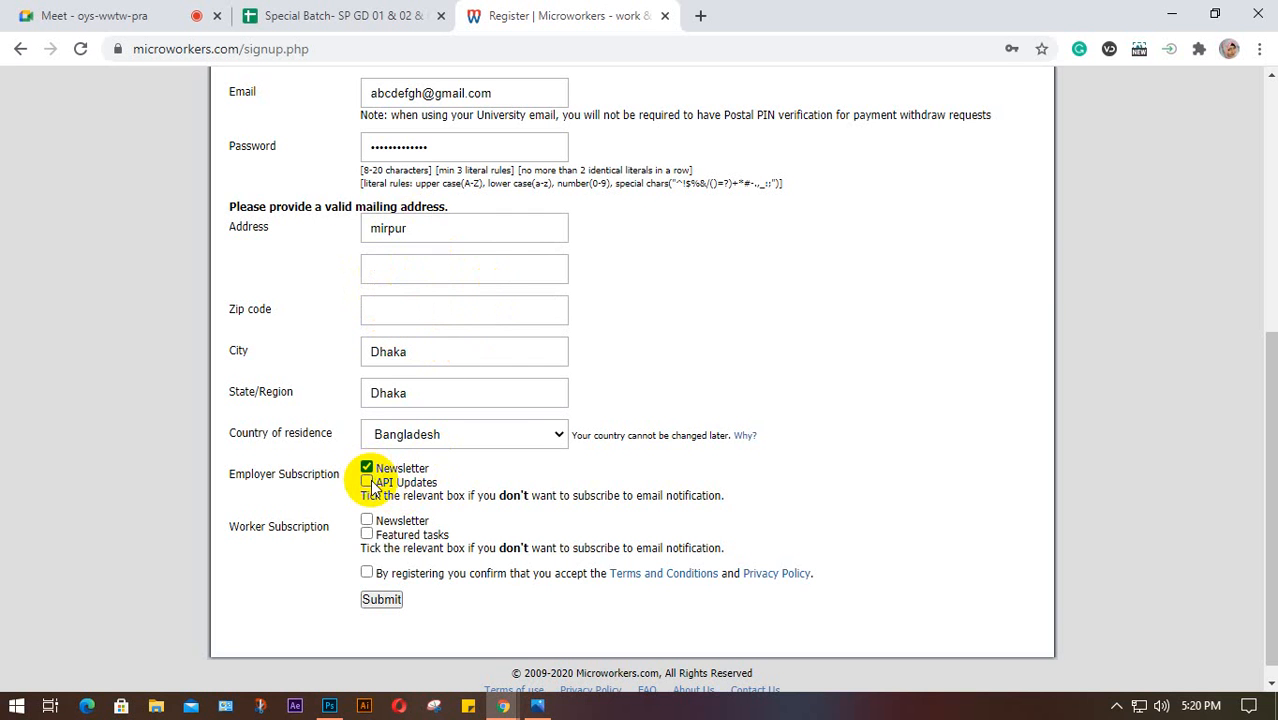
{"action": "left_click", "coordinate": [367, 482]}
{"action": "left_click", "coordinate": [367, 520]}
{"action": "left_click", "coordinate": [367, 534]}
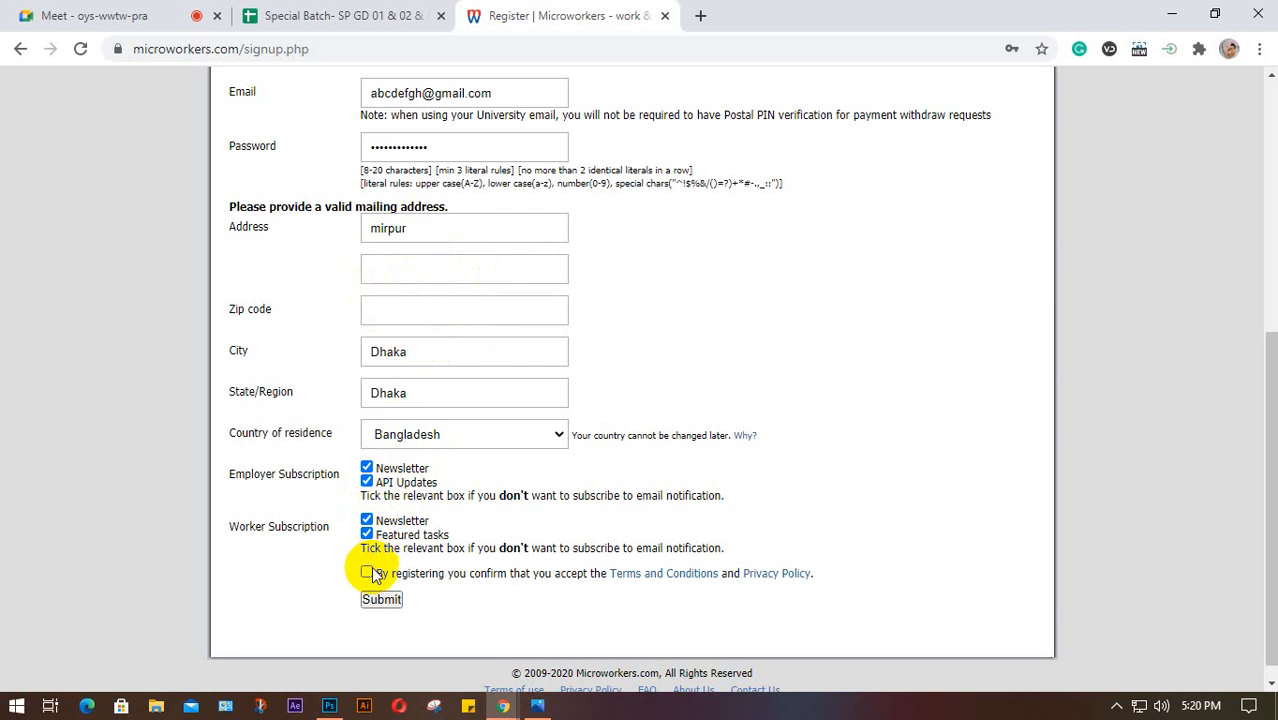
{"action": "left_click", "coordinate": [367, 573]}
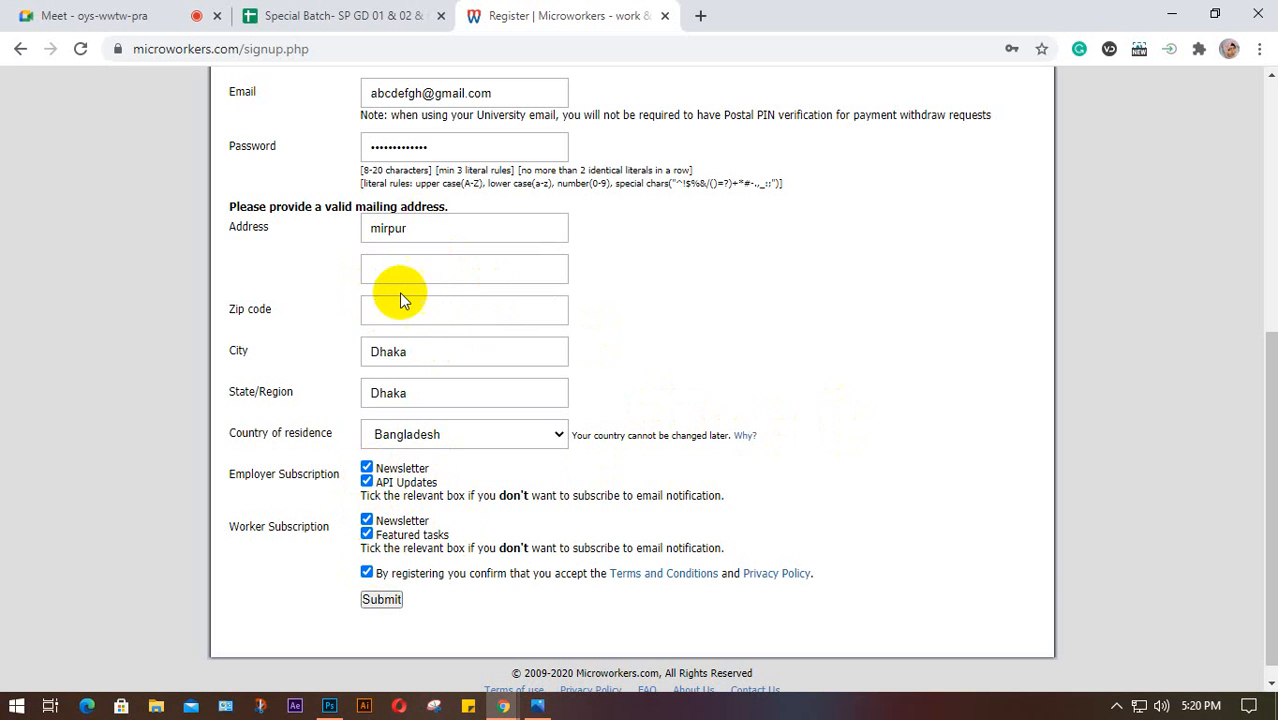
{"action": "left_click", "coordinate": [430, 315]}
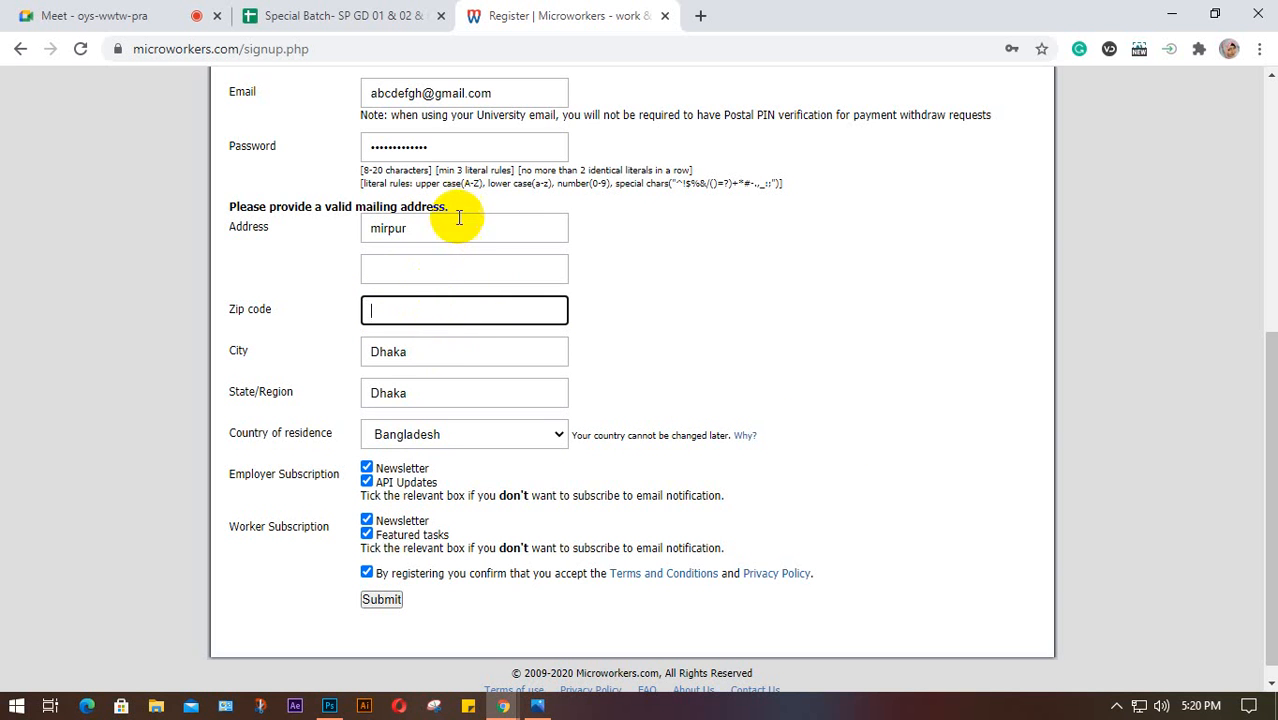
Search 'keraniganj post code' in a new tab and select the 1310 result
{"action": "left_click", "coordinate": [703, 16]}
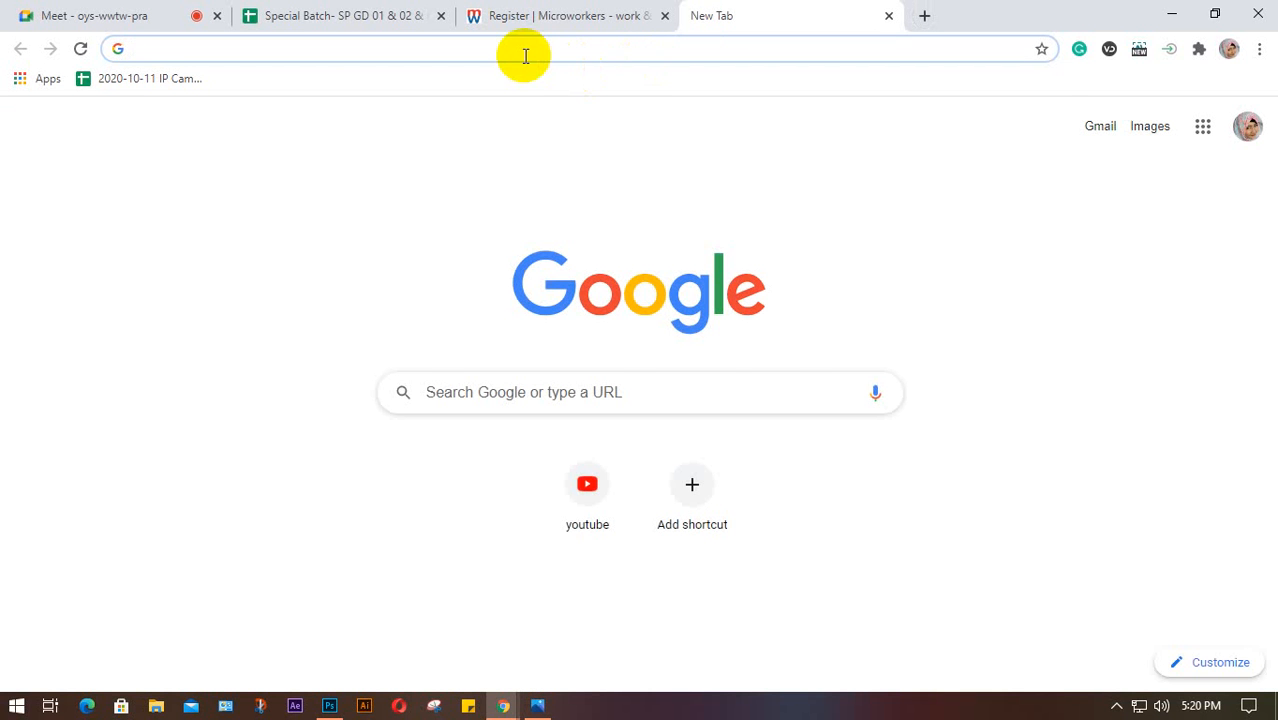
{"action": "type", "text": "ker"}
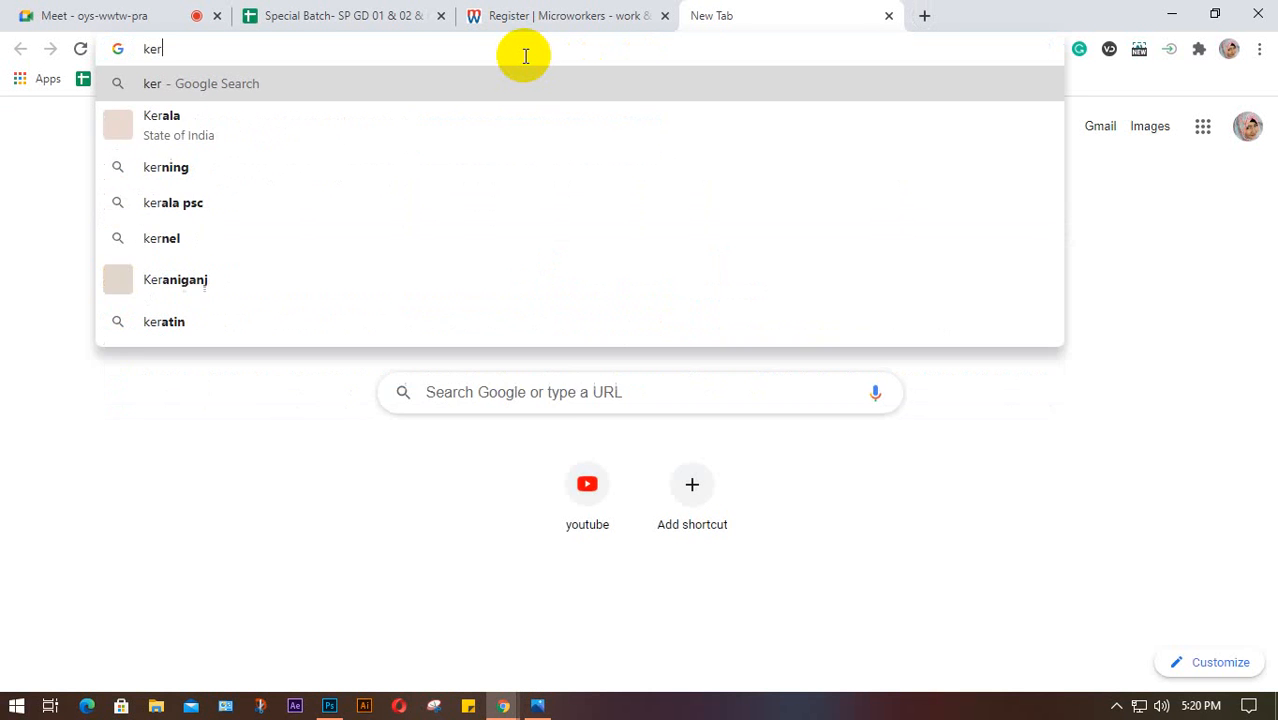
{"action": "type", "text": "anig"}
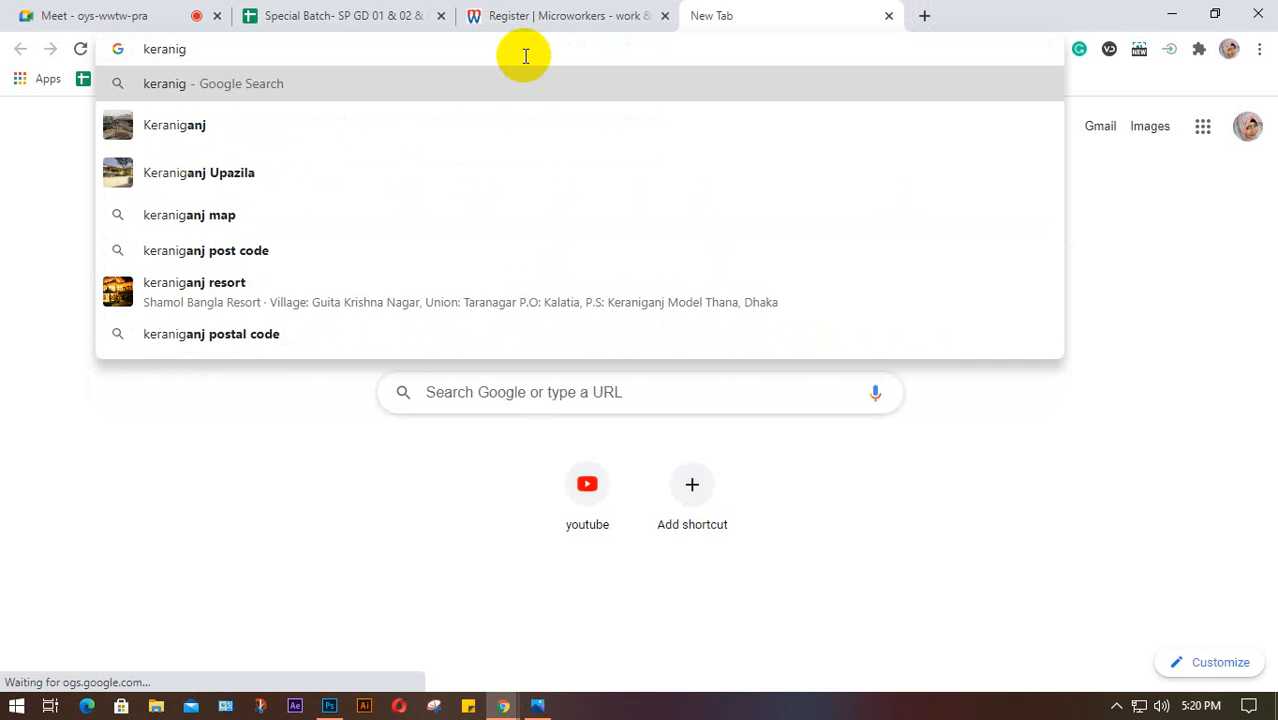
{"action": "type", "text": "an"}
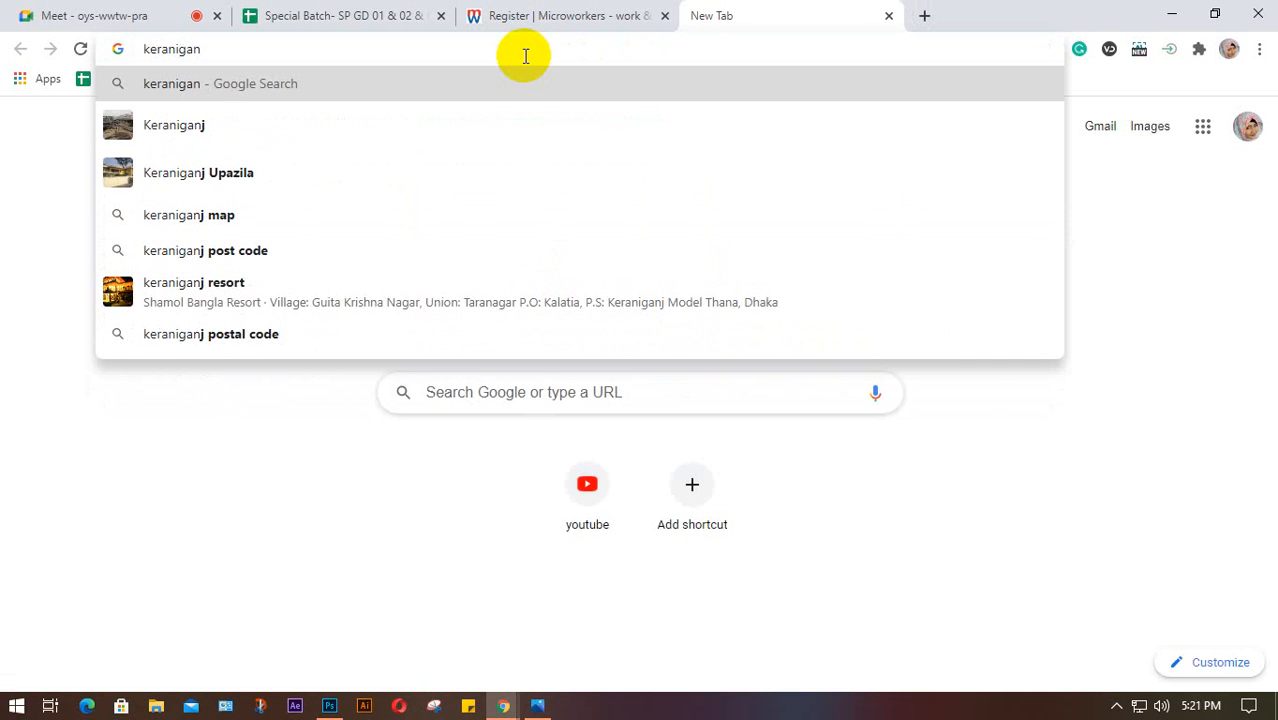
{"action": "type", "text": "j"}
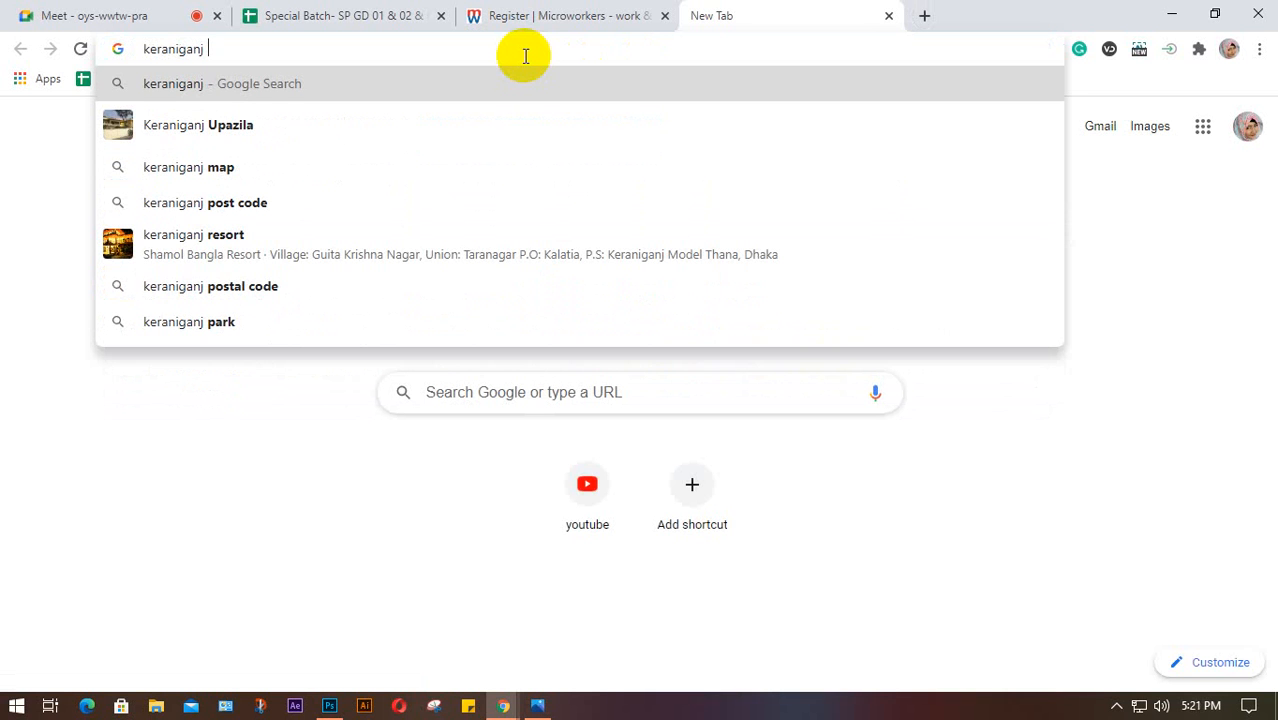
{"action": "key", "text": "Down"}
{"action": "key", "text": "Down"}
{"action": "key", "text": "Down"}
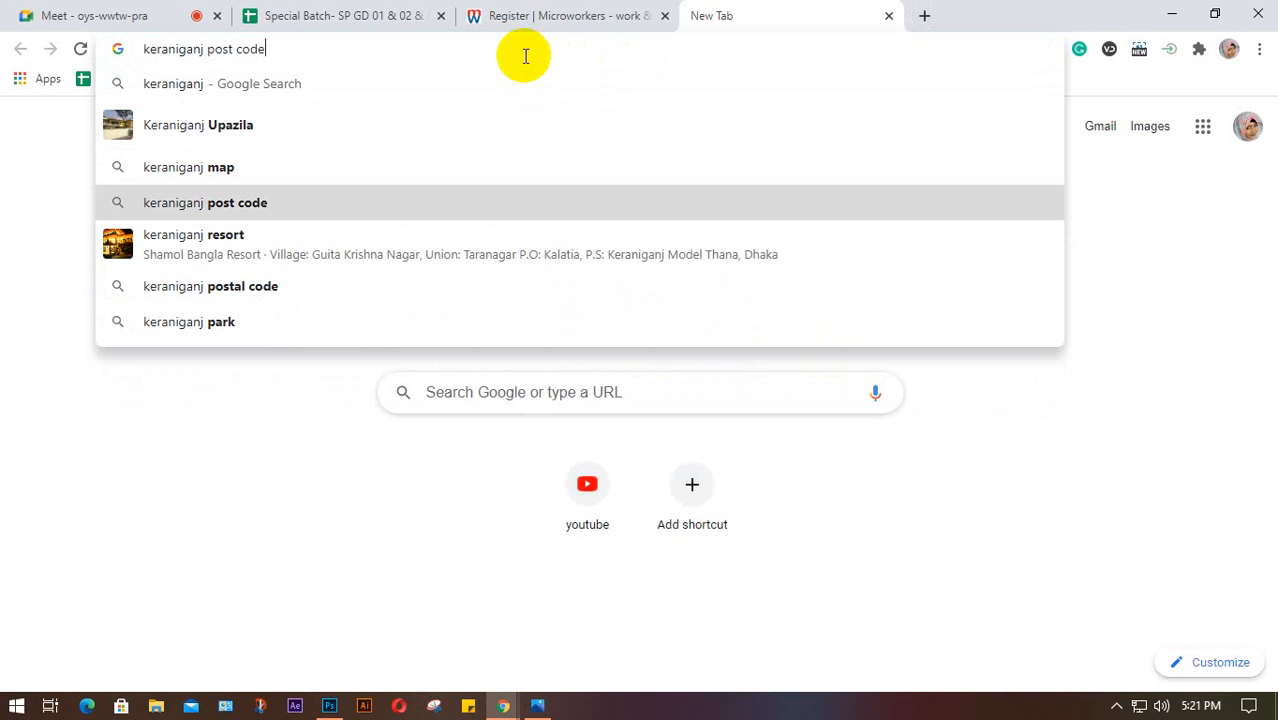
{"action": "key", "text": "Return"}
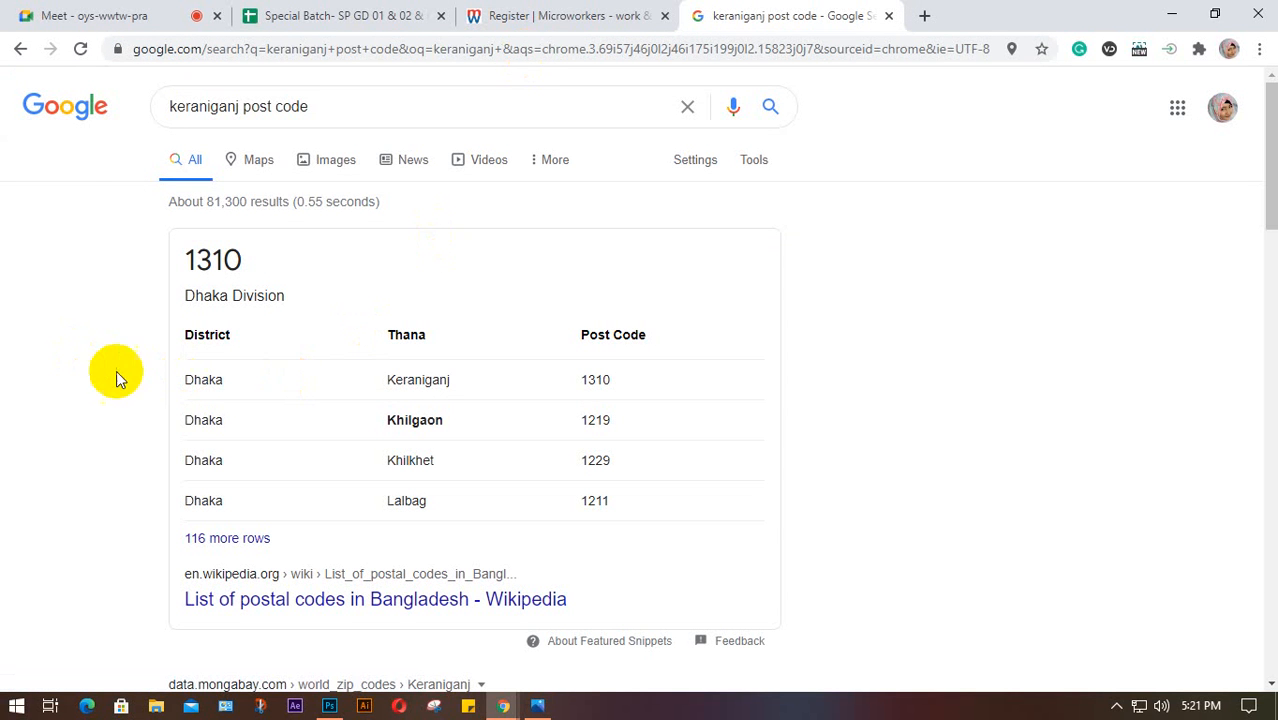
{"action": "double_click", "coordinate": [596, 380]}
{"action": "left_click", "coordinate": [552, 17]}
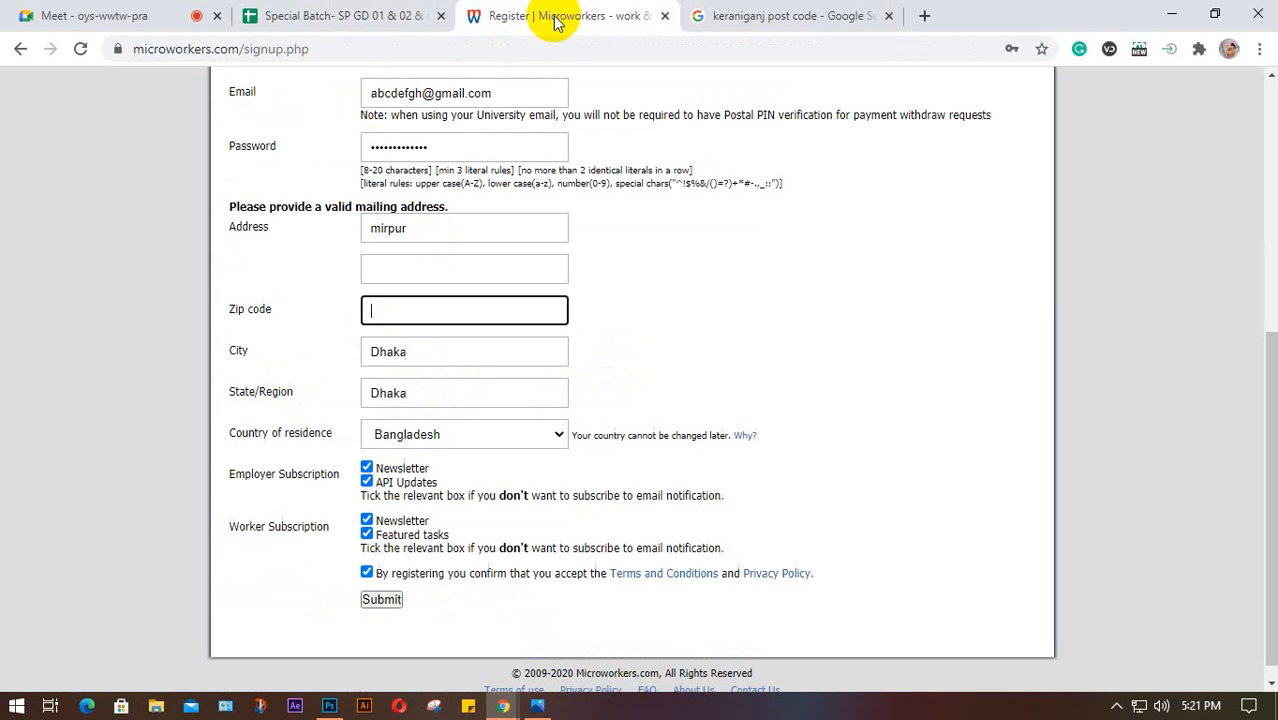
Highlight the 'mirpur' address text, then return to the Keraniganj post code results
{"action": "left_click", "coordinate": [470, 349]}
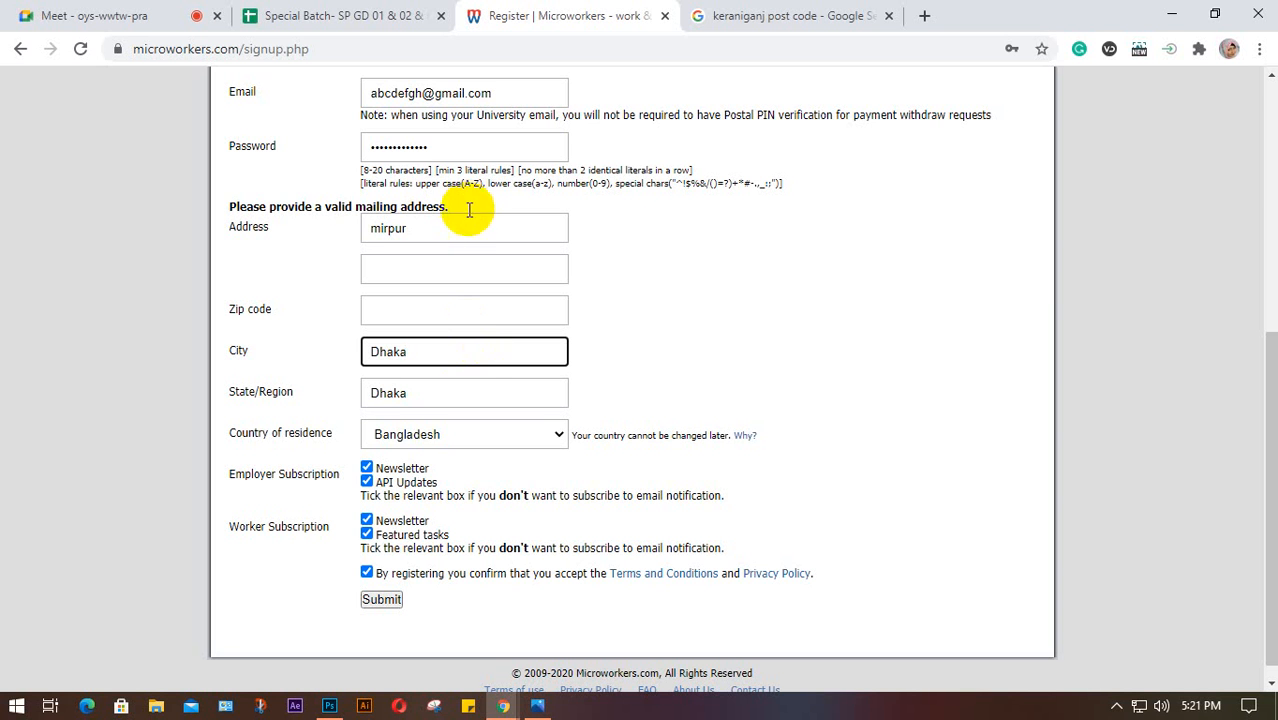
{"action": "left_click_drag", "start_coordinate": [419, 228], "coordinate": [360, 235]}
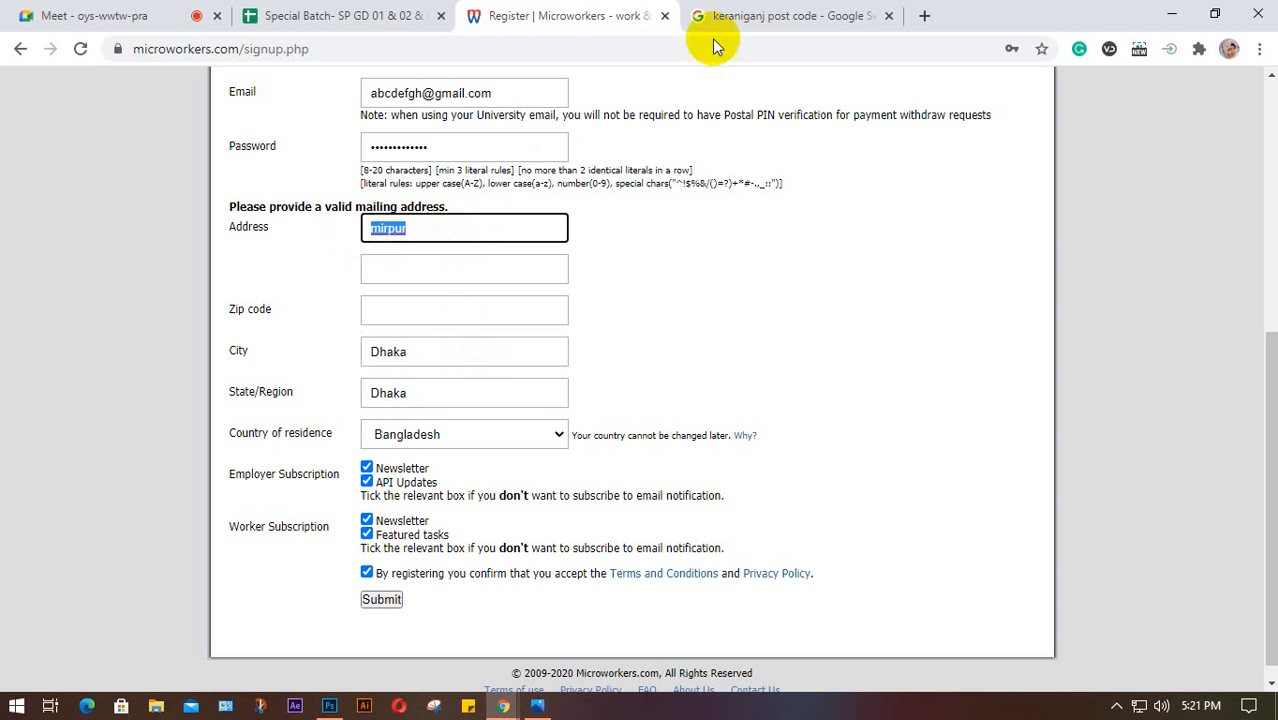
{"action": "left_click", "coordinate": [770, 16]}
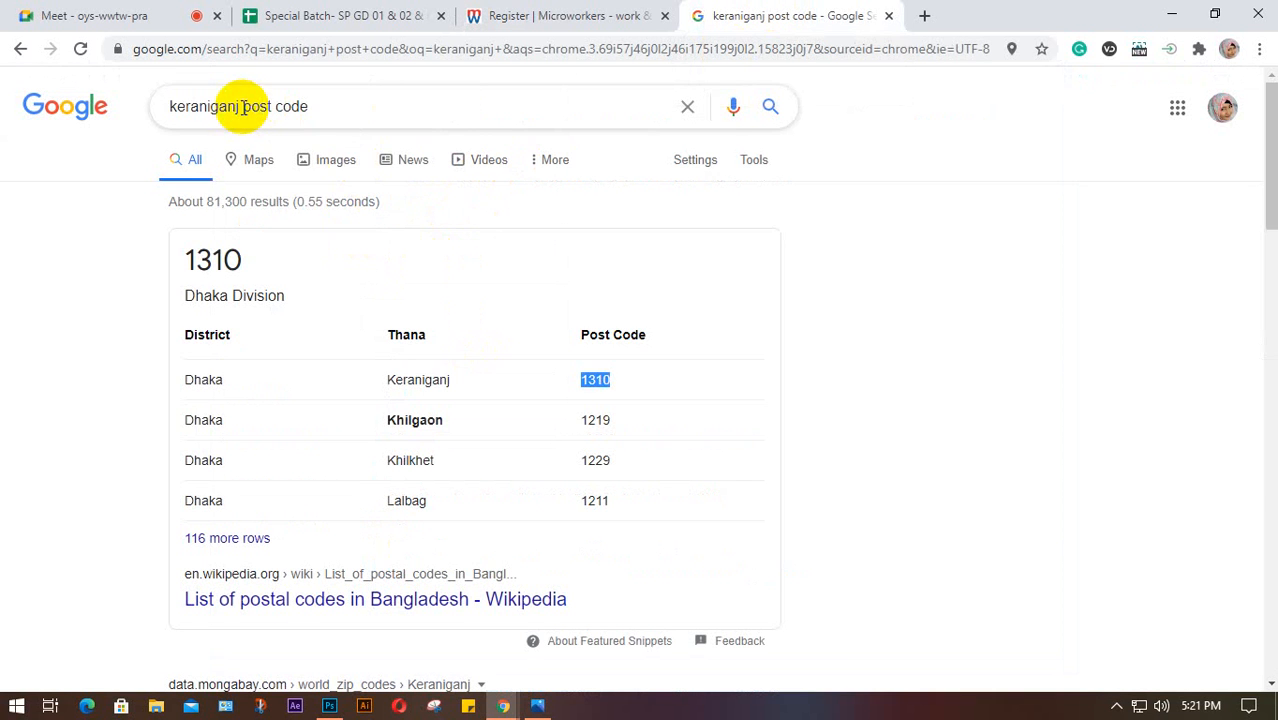
Change the search to 'dhanmondi post code', finding 1209, and return to the signup form
{"action": "left_click_drag", "start_coordinate": [237, 107], "coordinate": [163, 120]}
{"action": "key", "text": "Delete"}
{"action": "key", "text": "Delete"}
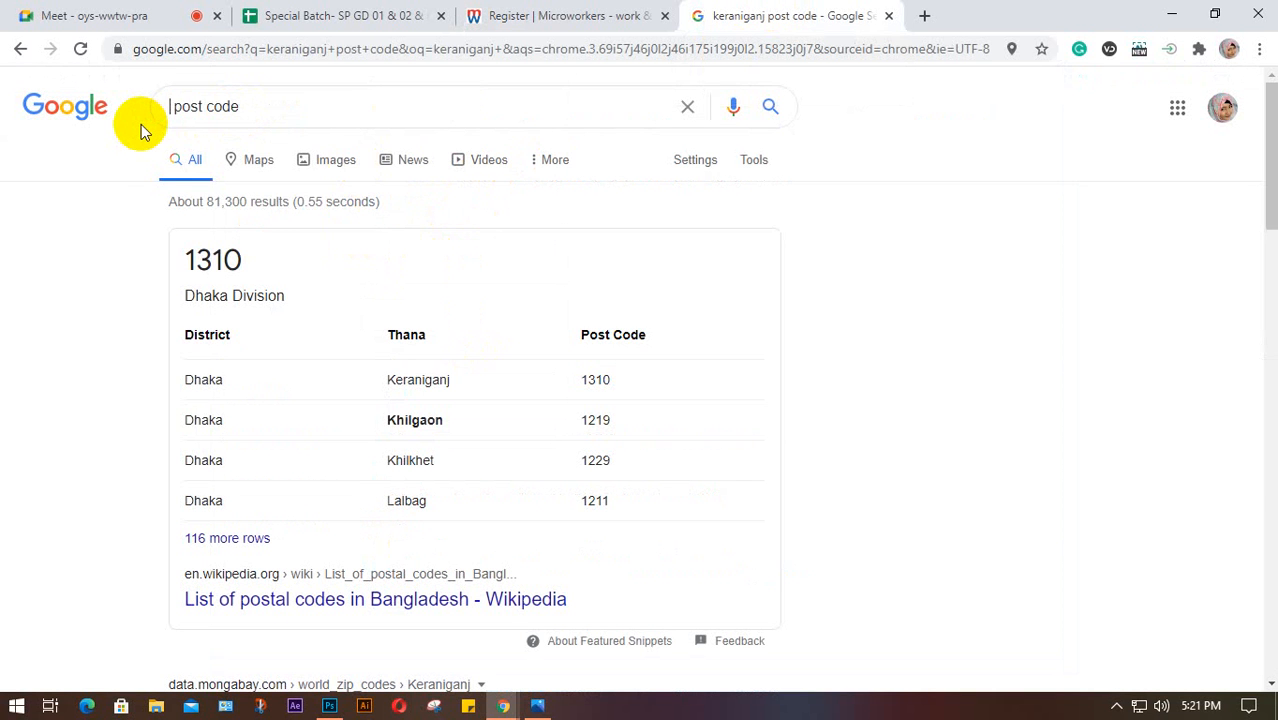
{"action": "type", "text": "dha "}
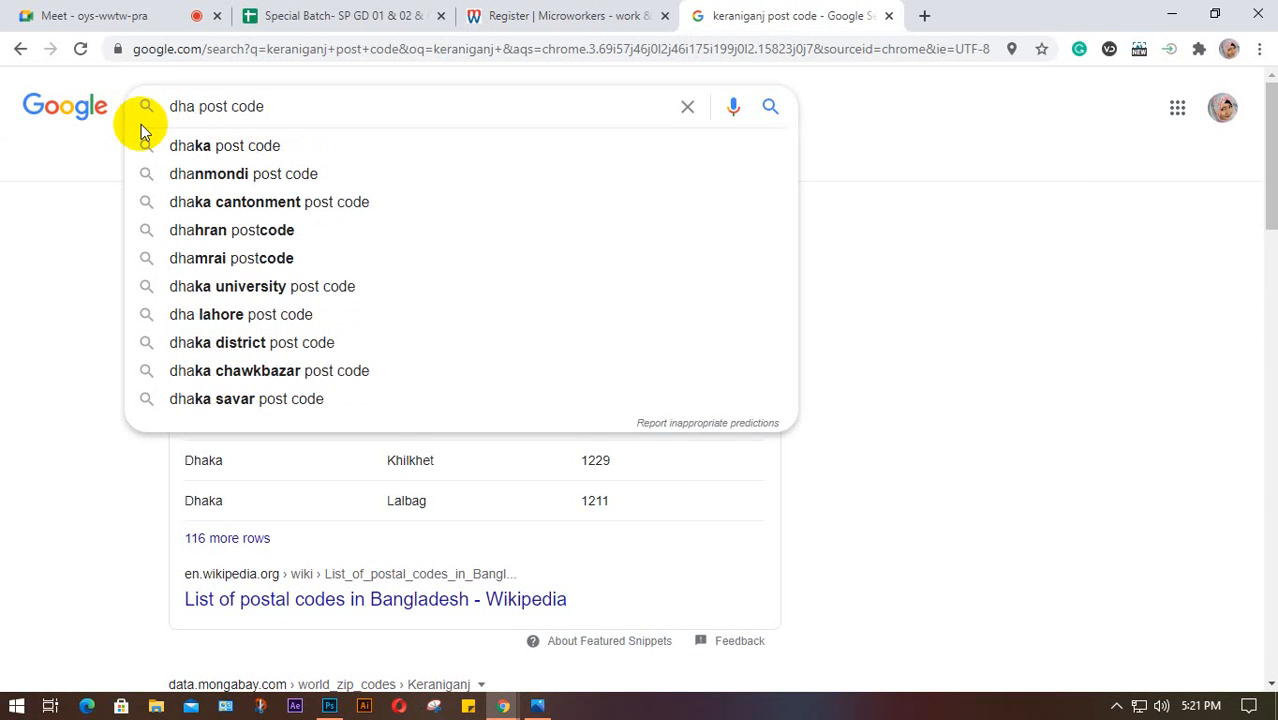
{"action": "type", "text": "nmon"}
{"action": "type", "text": "di"}
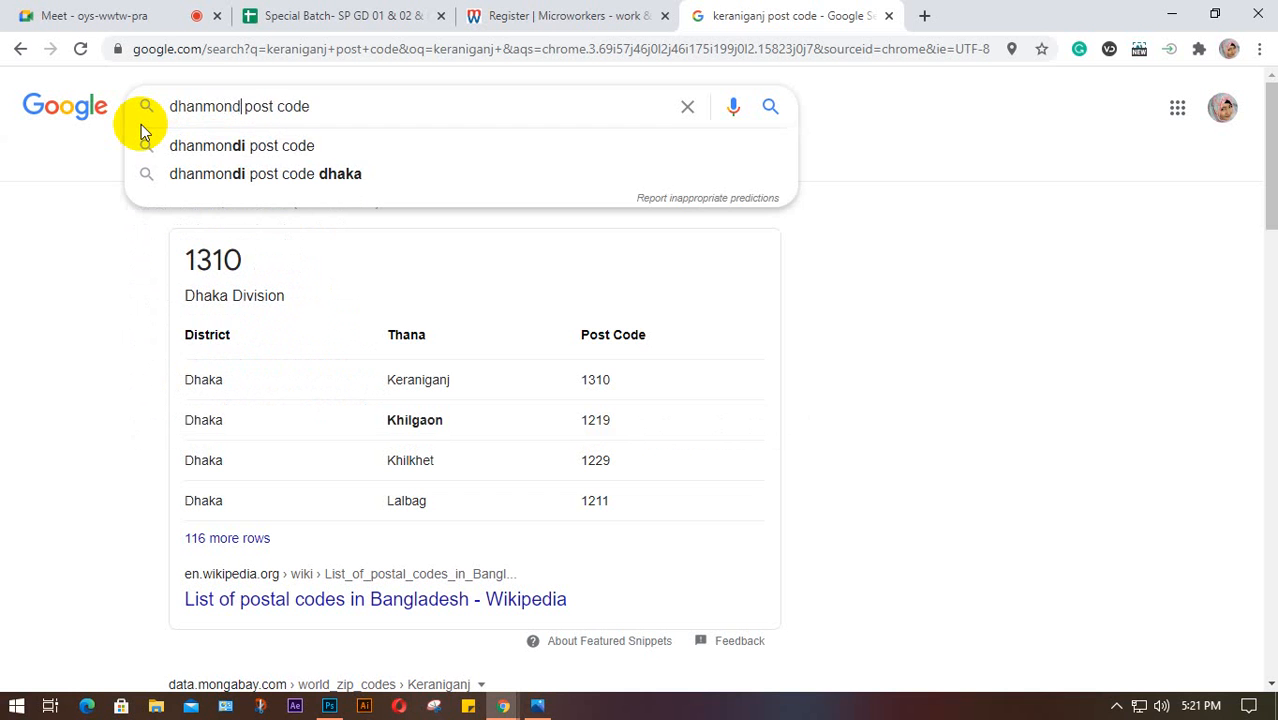
{"action": "key", "text": "Return"}
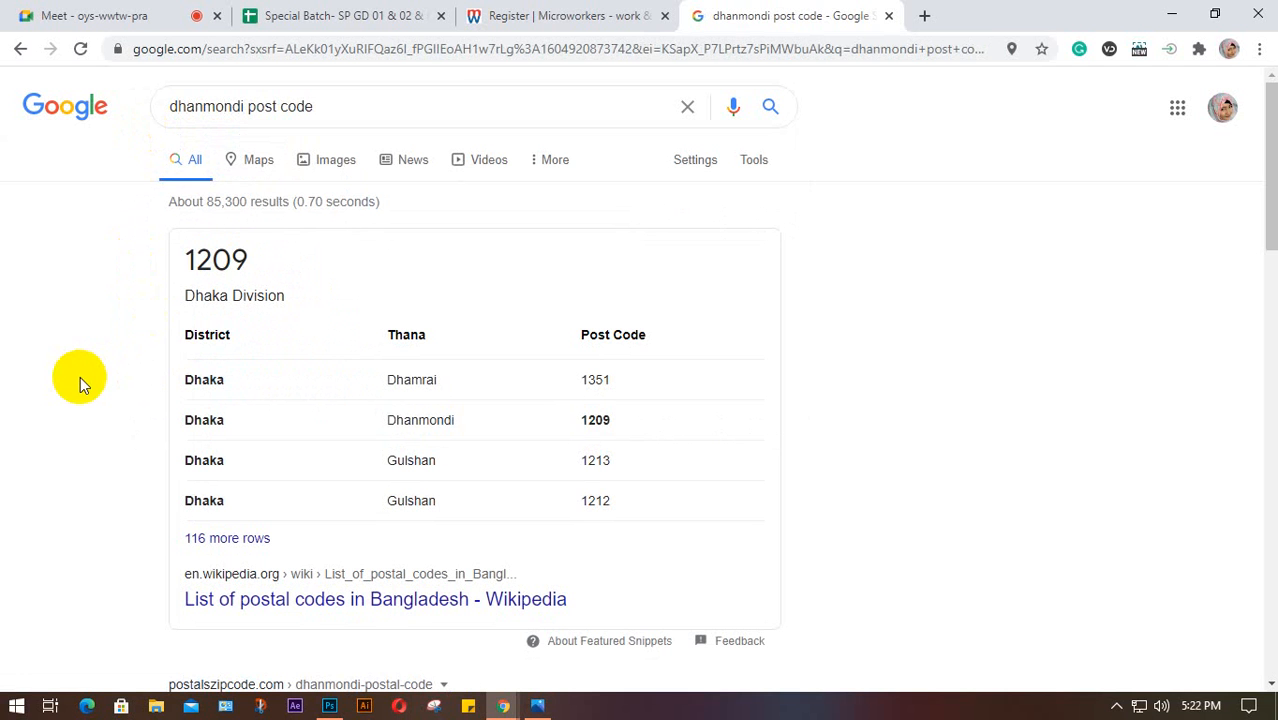
{"action": "left_click", "coordinate": [552, 17]}
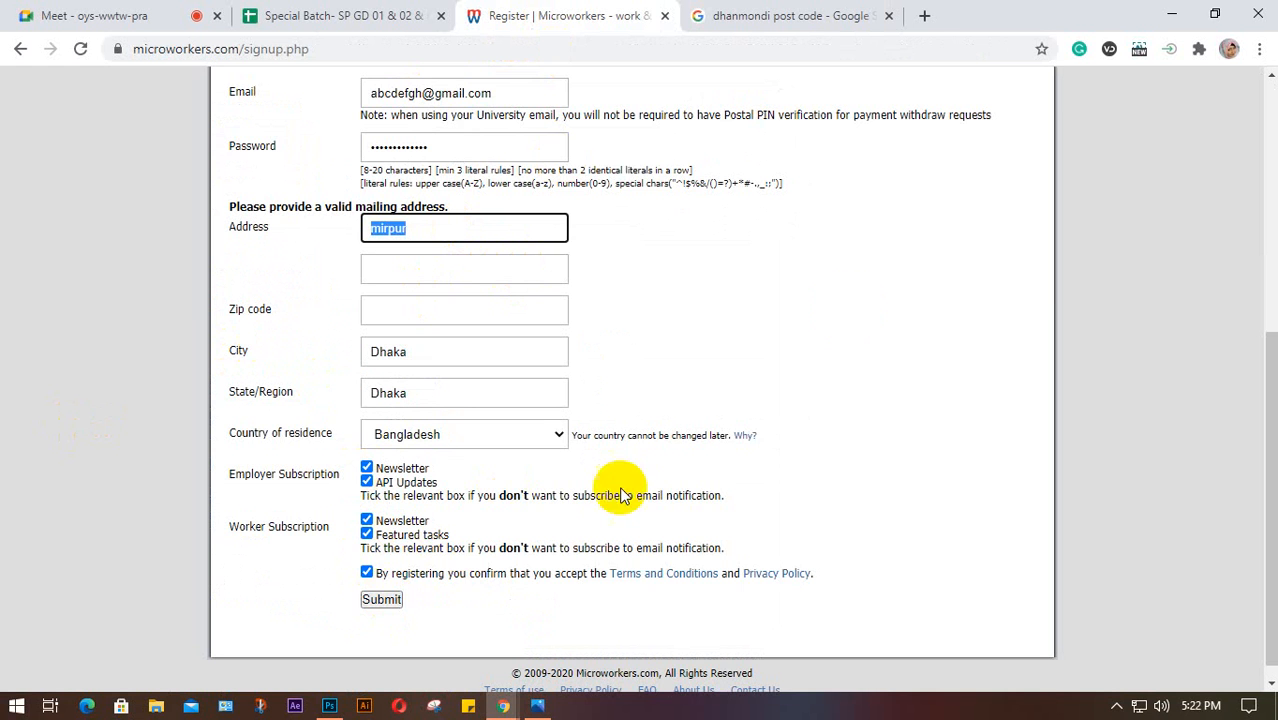
Clear the address selection, scroll to the form's top, and switch to the Meet class
{"action": "left_click", "coordinate": [781, 328]}
{"action": "scroll", "coordinate": [781, 330], "scroll_direction": "up", "scroll_amount": 5}
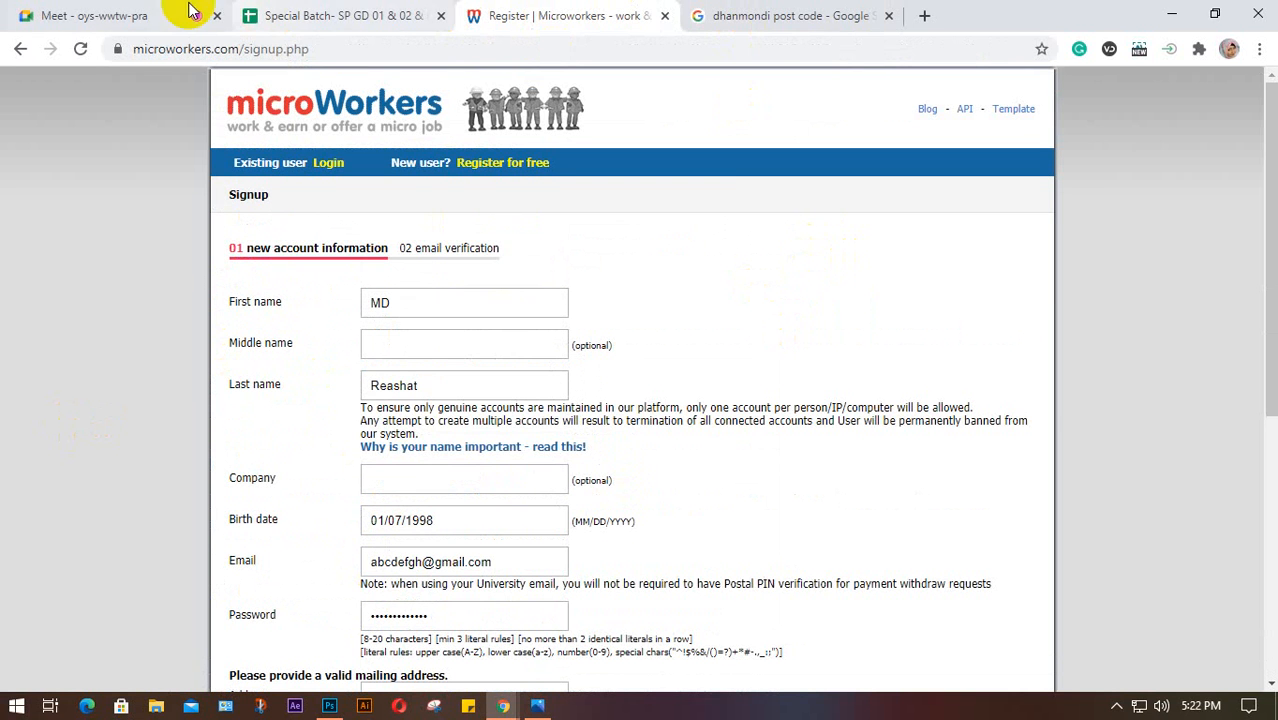
{"action": "left_click", "coordinate": [140, 15]}
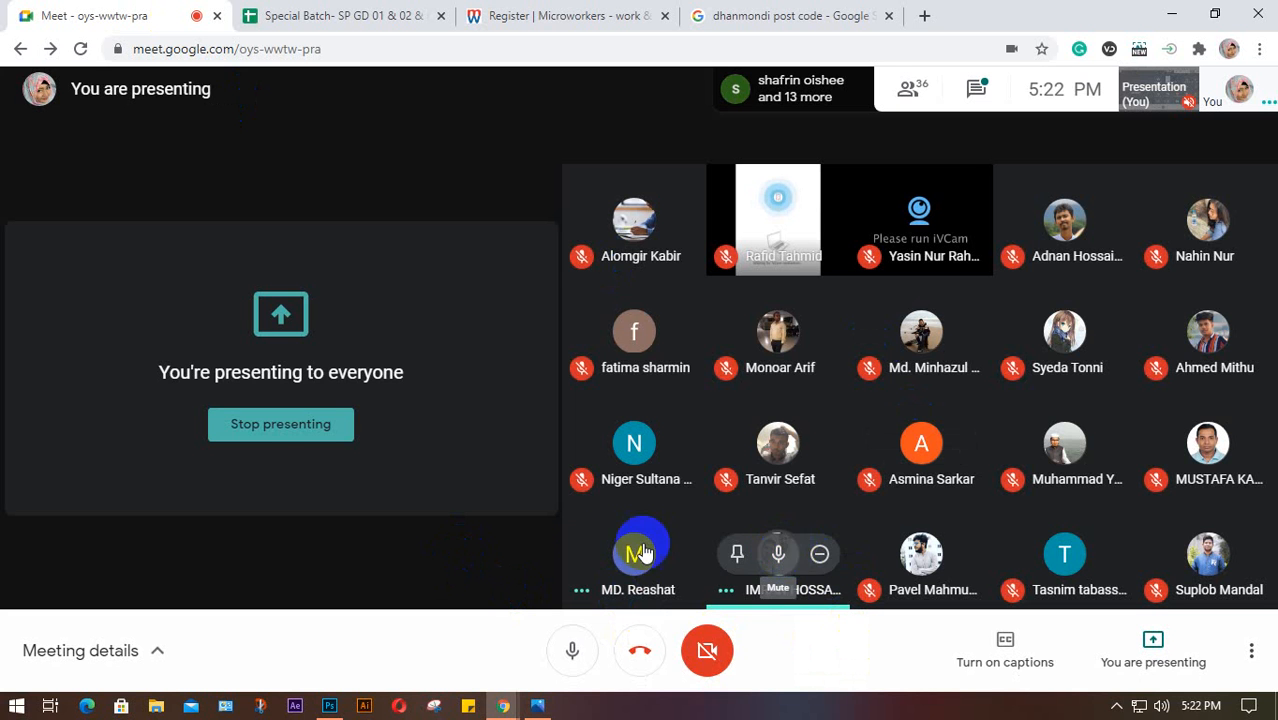
Mute two participants for everyone and stop presenting the screen
{"action": "left_click", "coordinate": [778, 552]}
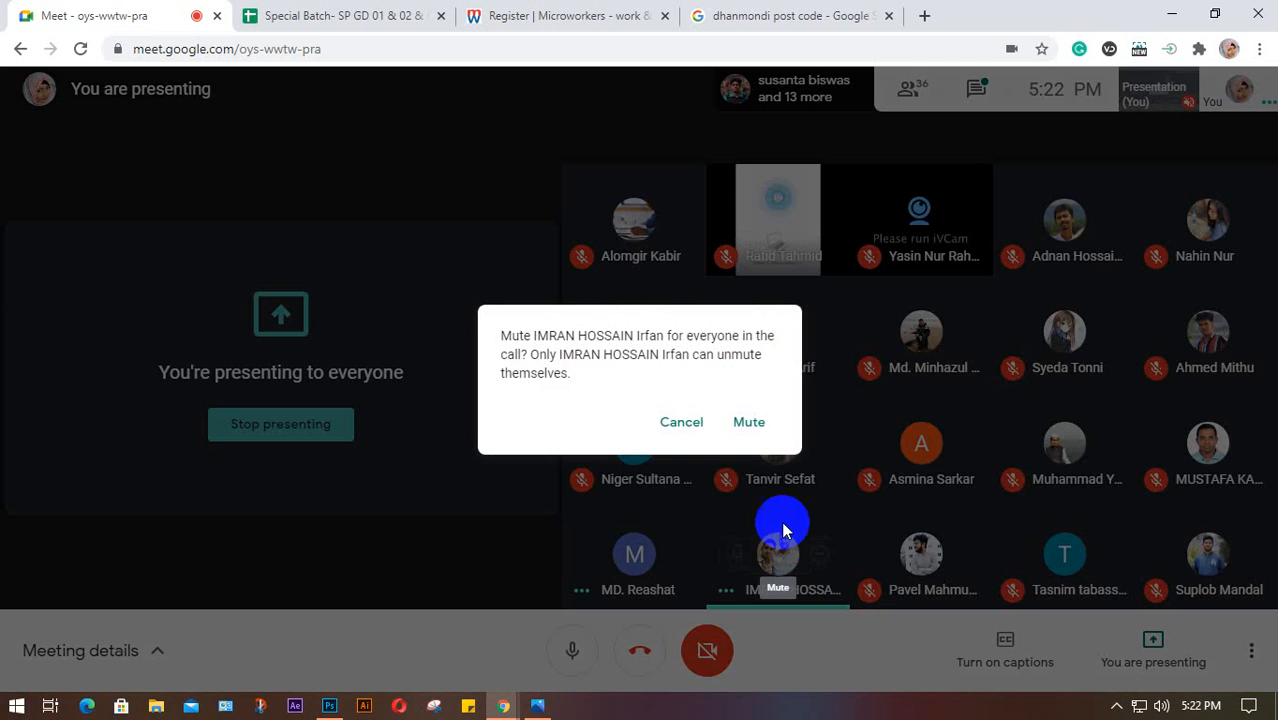
{"action": "left_click", "coordinate": [750, 420]}
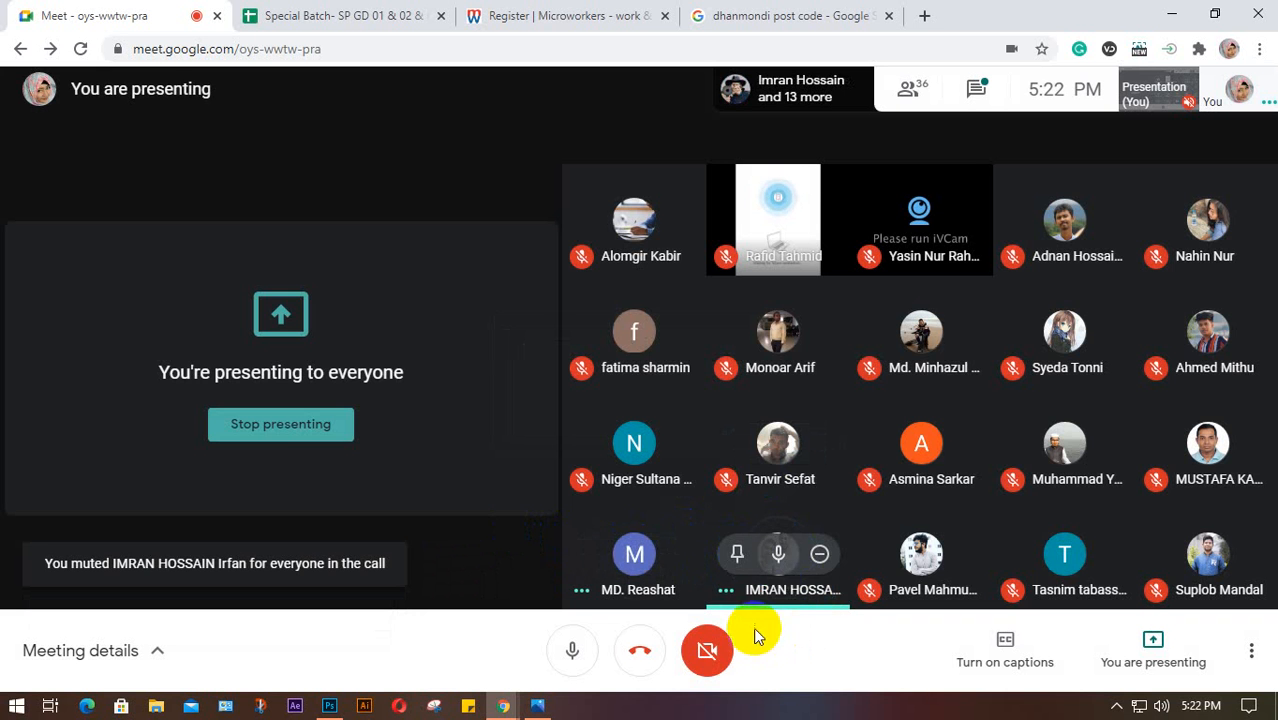
{"action": "left_click", "coordinate": [270, 424]}
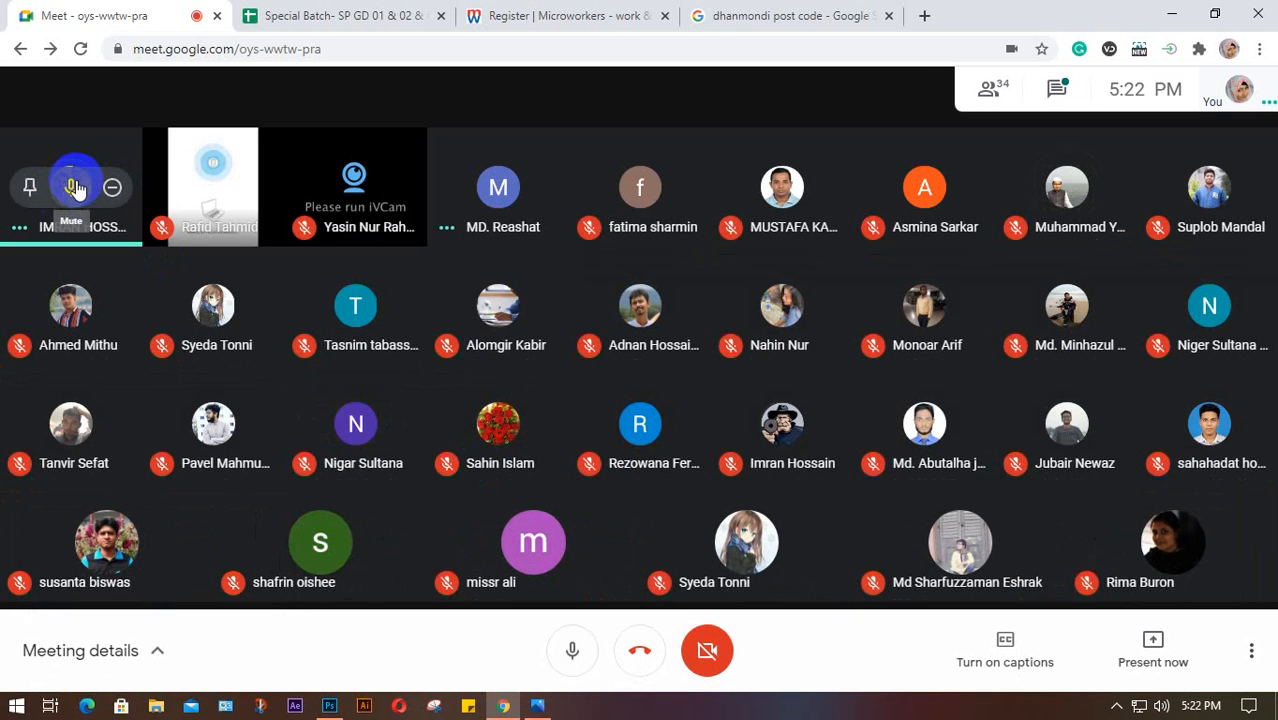
{"action": "left_click", "coordinate": [65, 190]}
{"action": "left_click", "coordinate": [749, 422]}
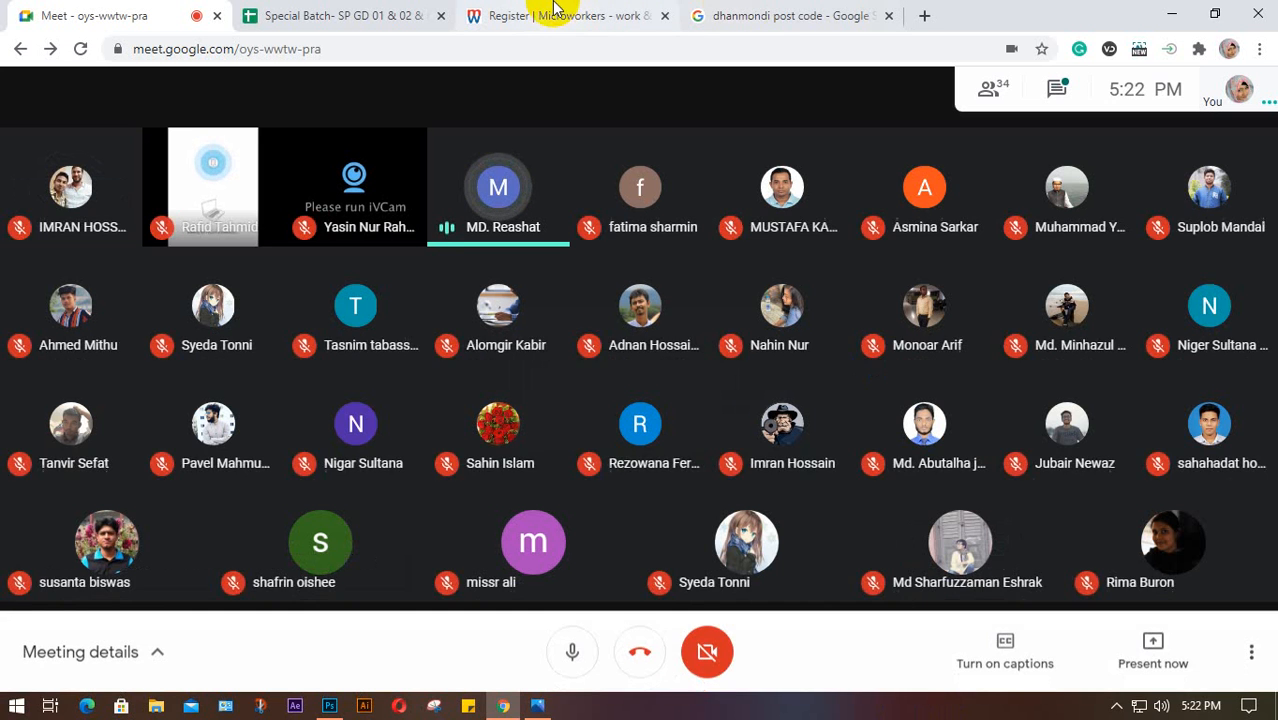
Briefly scroll the Microworkers signup page, then return to the Meet call
{"action": "left_click", "coordinate": [520, 16]}
{"action": "scroll", "coordinate": [751, 400], "scroll_direction": "down", "scroll_amount": 5}
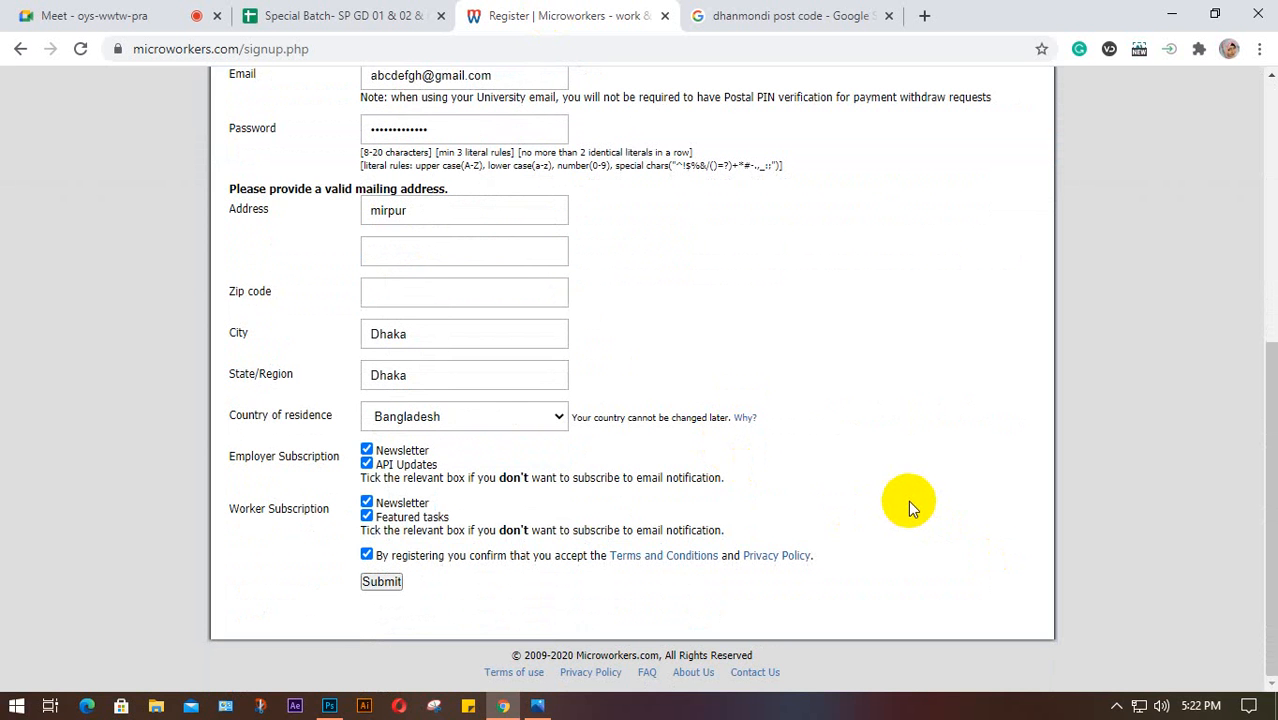
{"action": "left_click", "coordinate": [103, 18]}
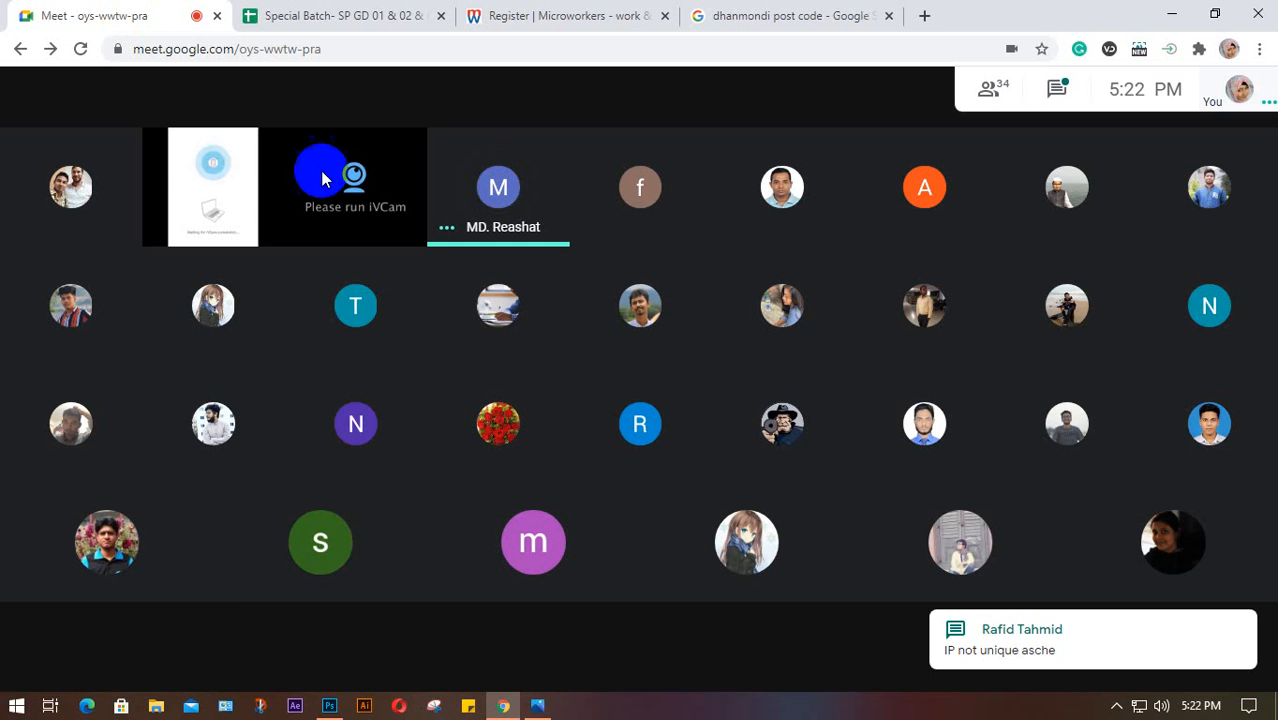
{"action": "left_click", "coordinate": [1045, 91]}
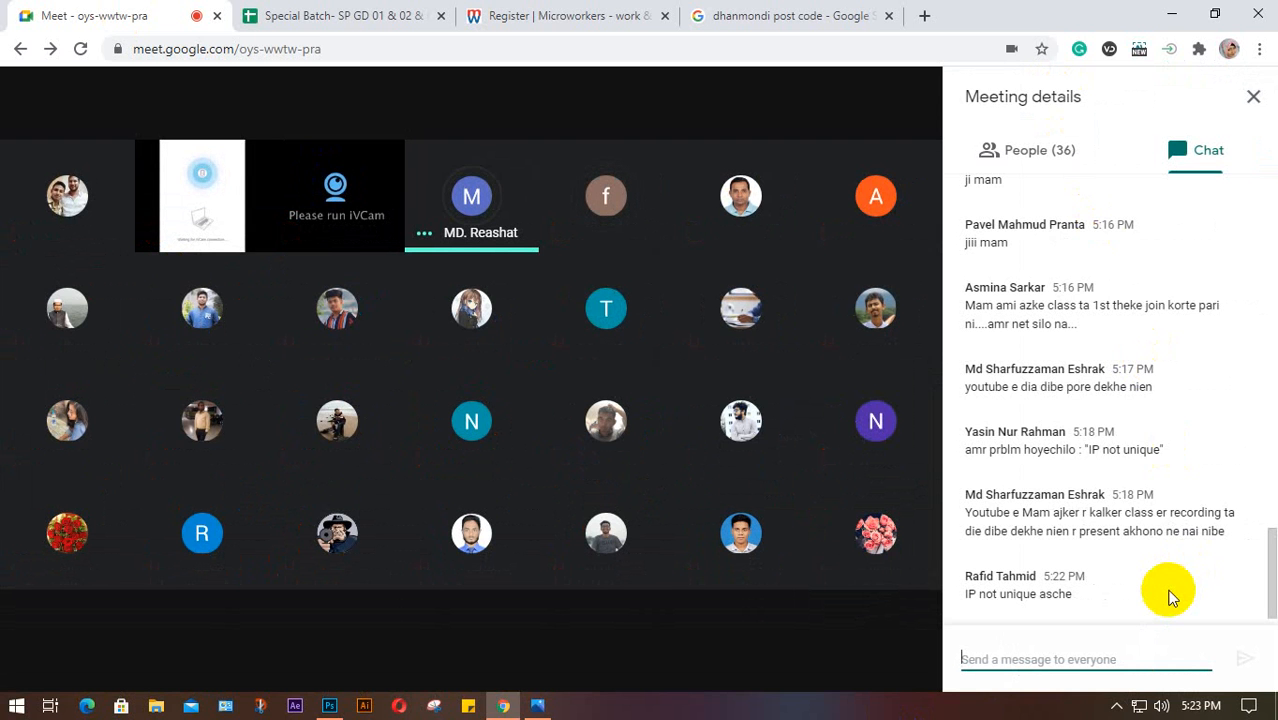
{"action": "left_click", "coordinate": [1254, 106]}
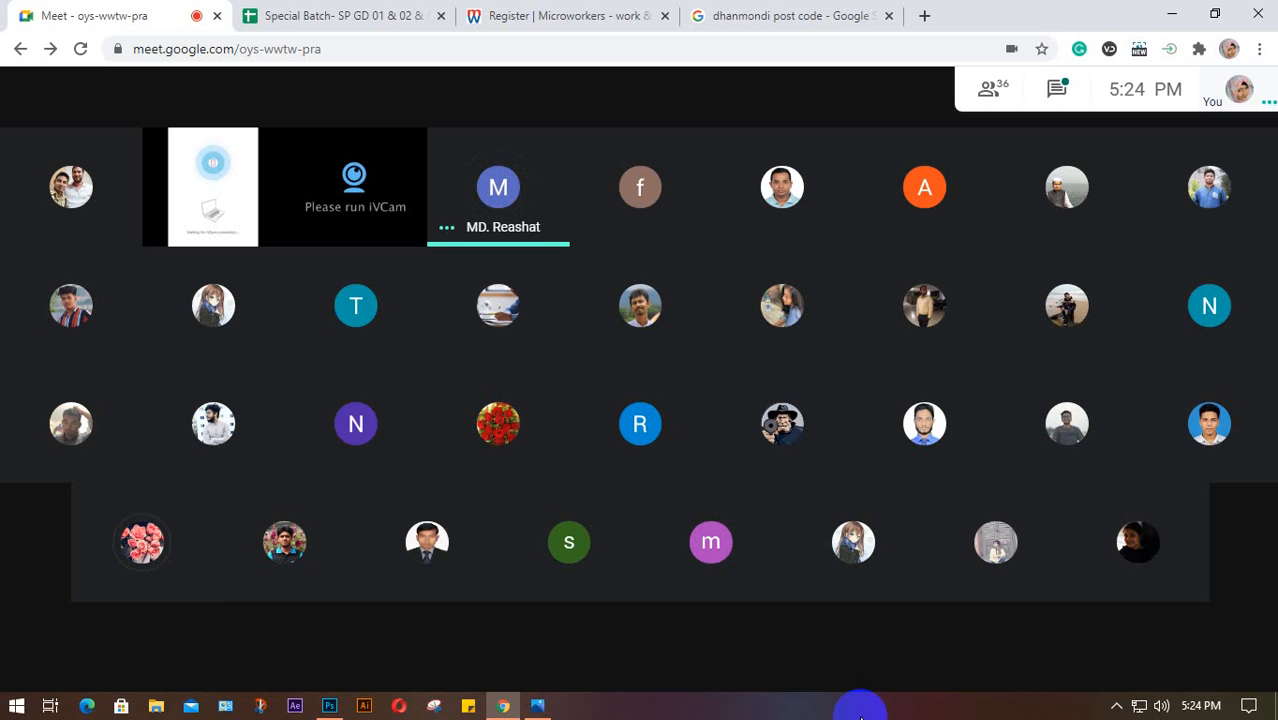
{"action": "mouse_move", "coordinate": [528, 162]}
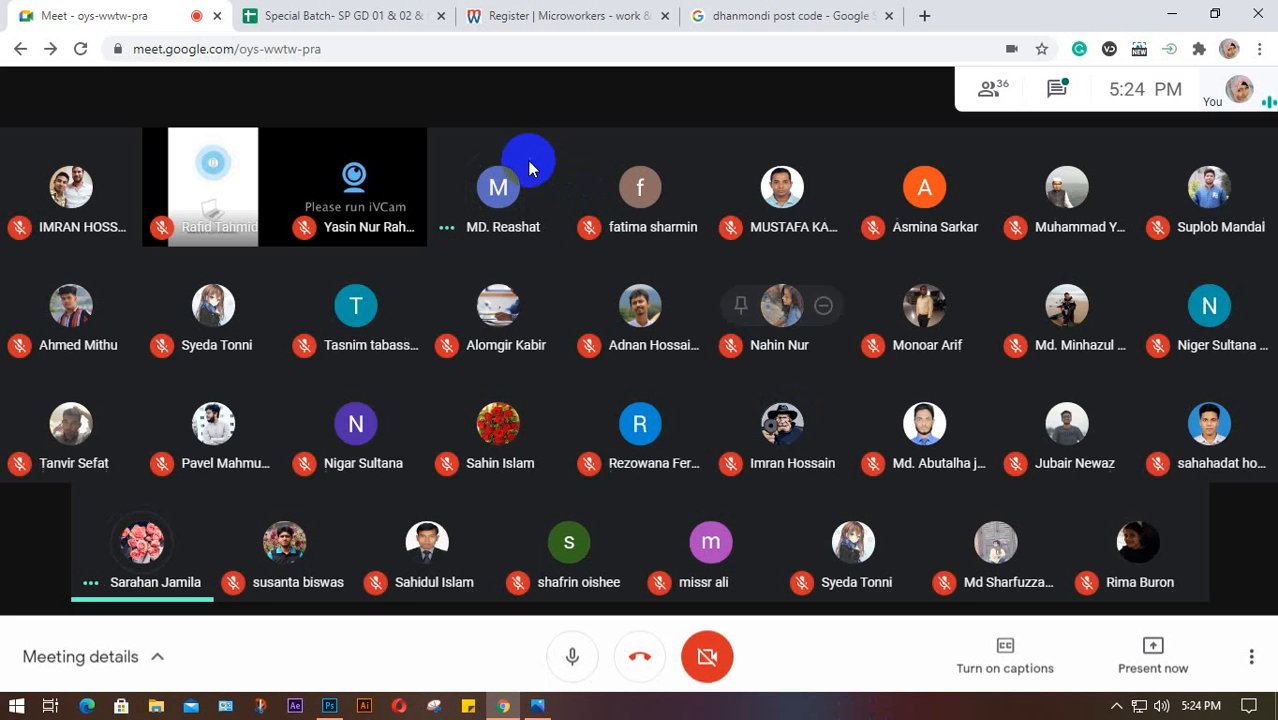
Present the entire screen to the Meet class, then show the Microworkers form without the sharing notice
{"action": "left_click", "coordinate": [1160, 677]}
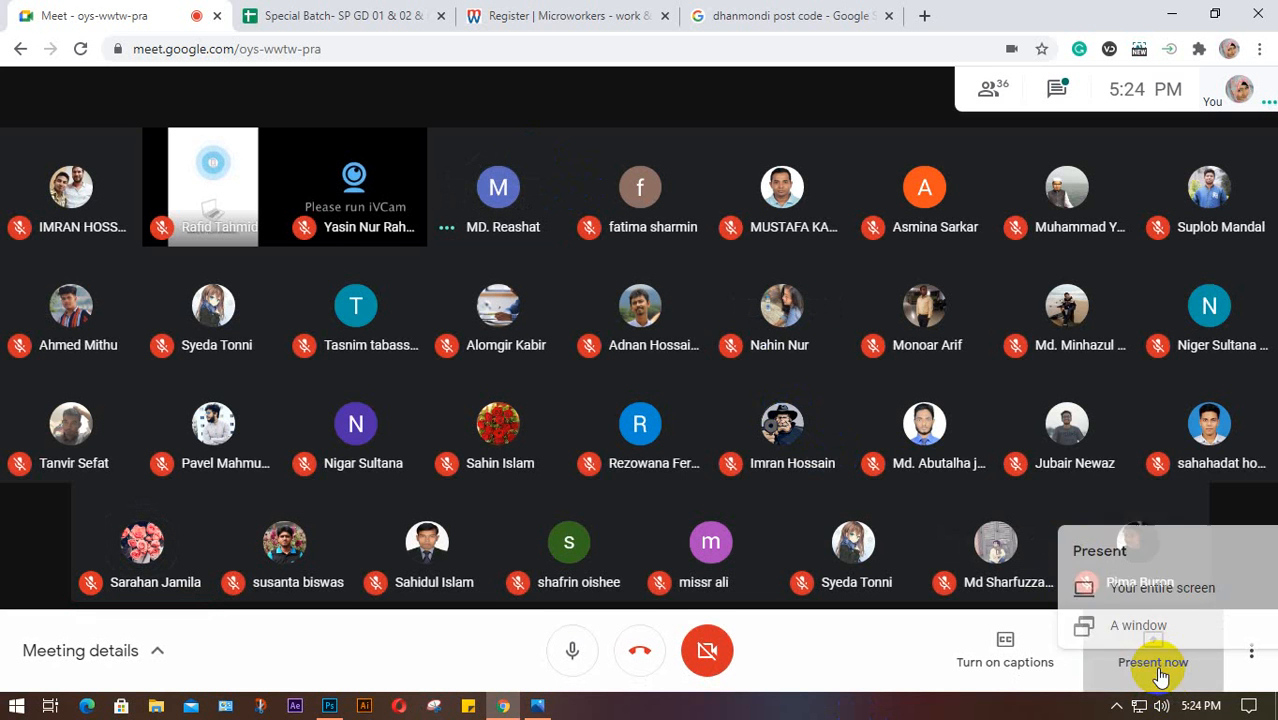
{"action": "left_click", "coordinate": [1115, 484]}
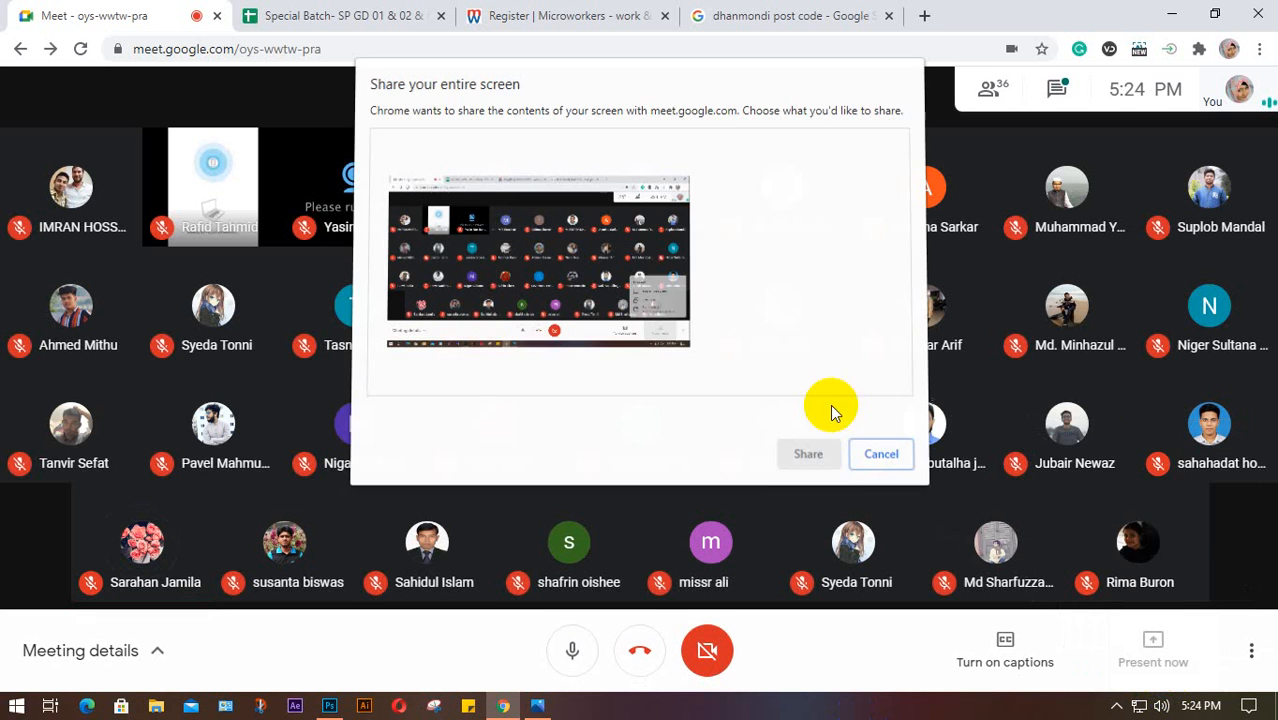
{"action": "left_click", "coordinate": [465, 200]}
{"action": "left_click", "coordinate": [806, 453]}
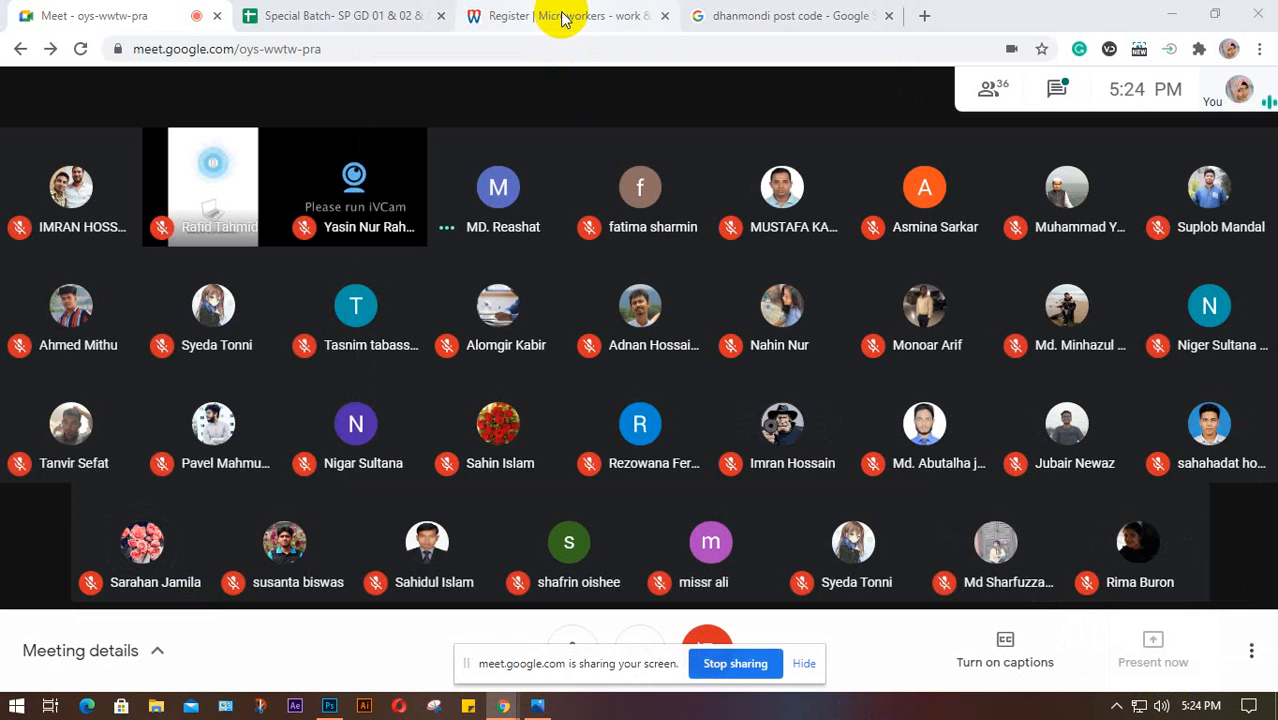
{"action": "left_click", "coordinate": [563, 18]}
{"action": "left_click", "coordinate": [808, 665]}
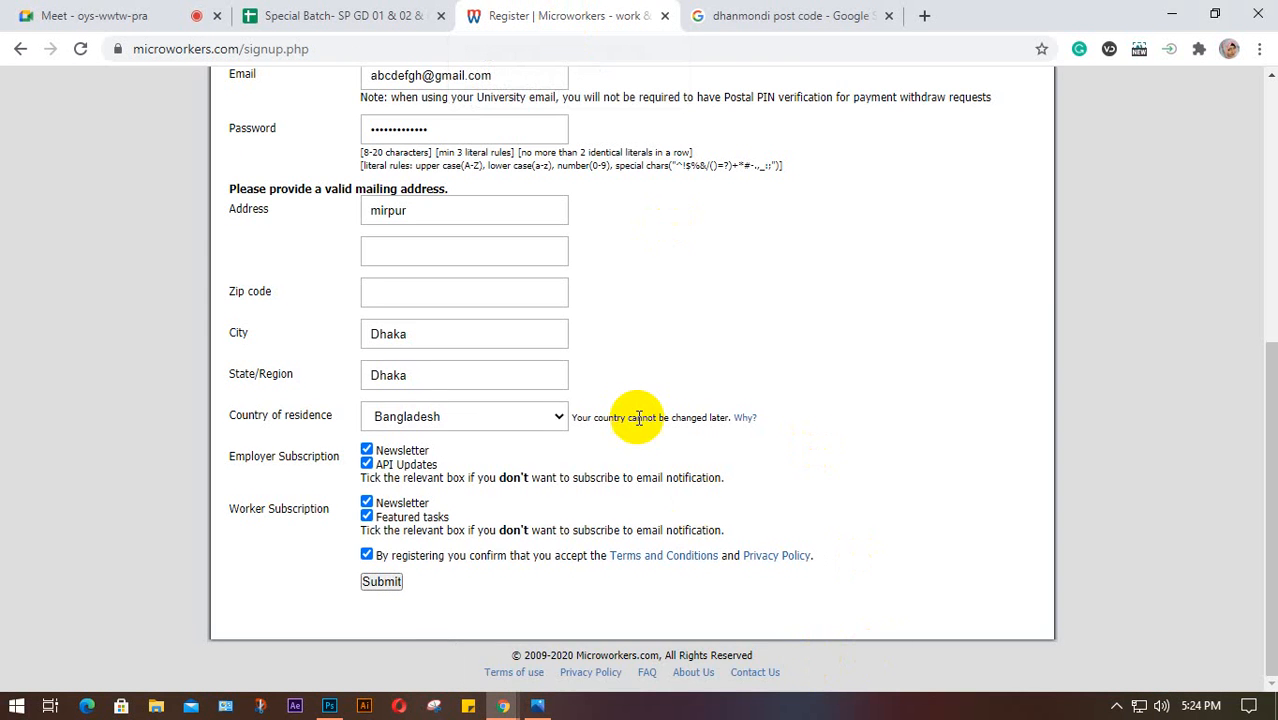
Scroll the signup page to the top and return to the Google Meet call
{"action": "scroll", "coordinate": [633, 420], "scroll_direction": "up", "scroll_amount": 5}
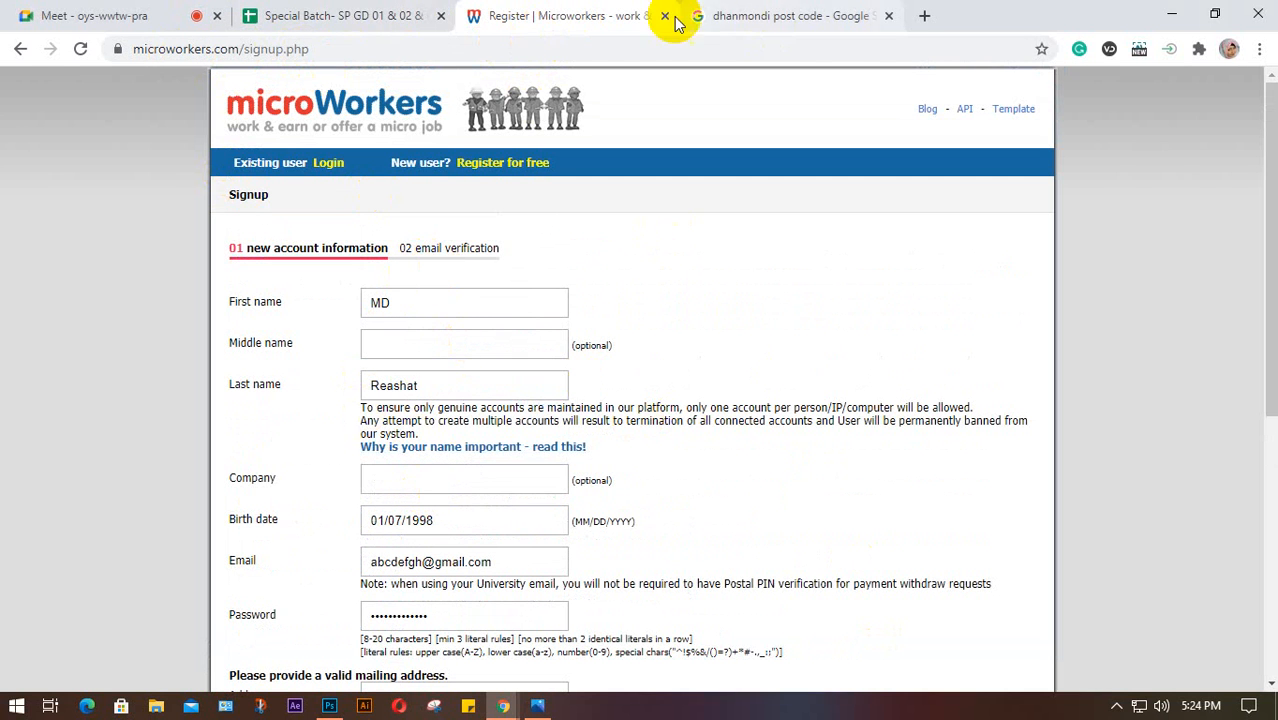
{"action": "left_click", "coordinate": [127, 22]}
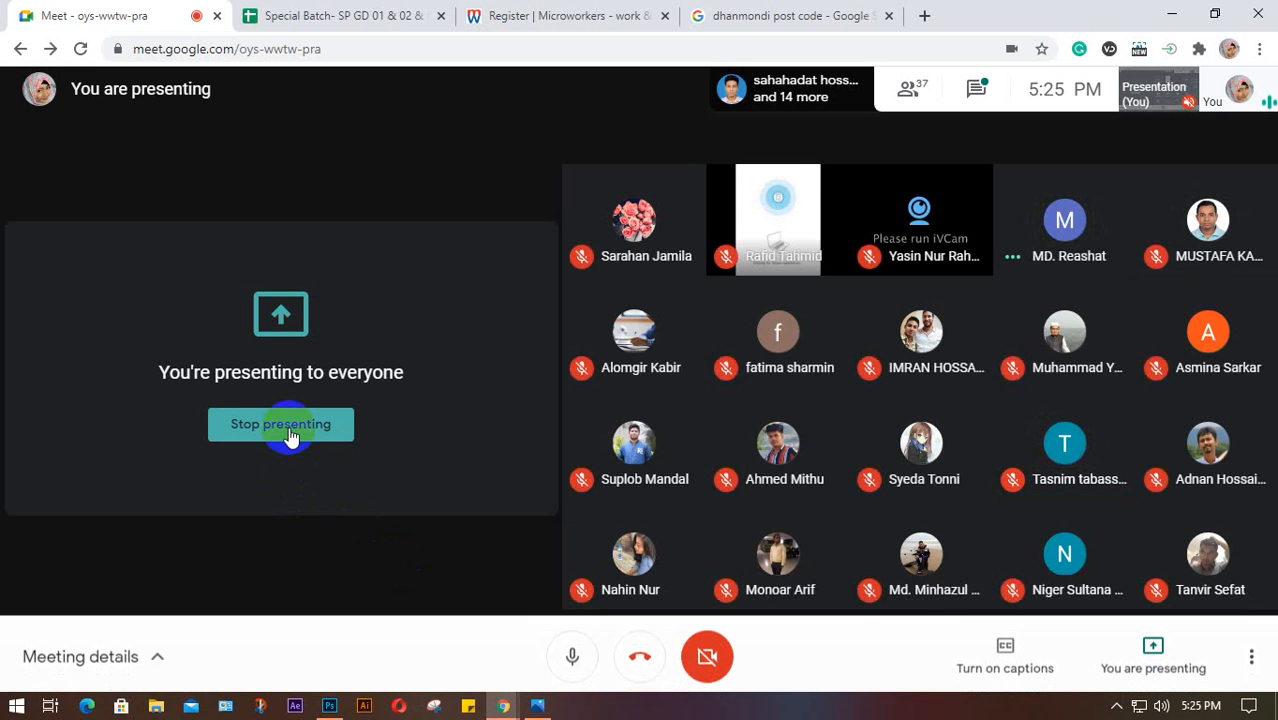
Stop presenting the screen in the Meet call
{"action": "left_click", "coordinate": [284, 426]}
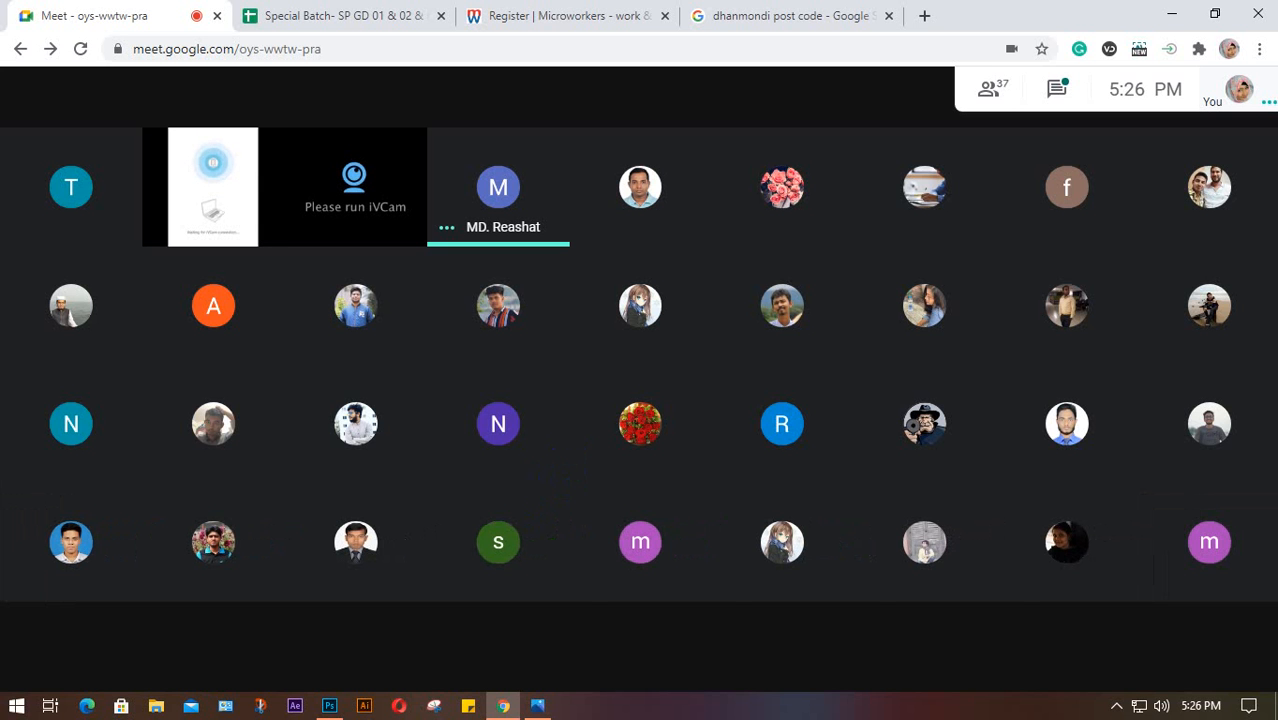
Open the Present now options, then dismiss them without sharing to watch the student's presentation
{"action": "mouse_move", "coordinate": [1218, 616]}
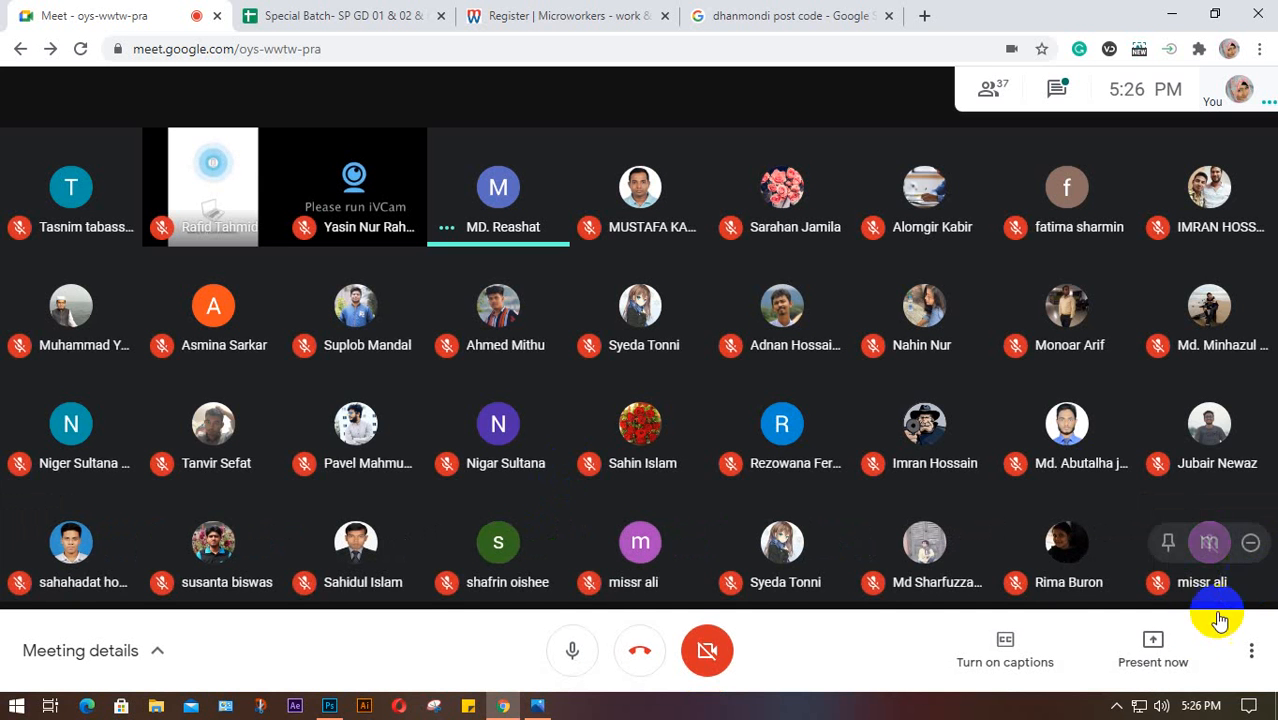
{"action": "left_click", "coordinate": [1158, 664]}
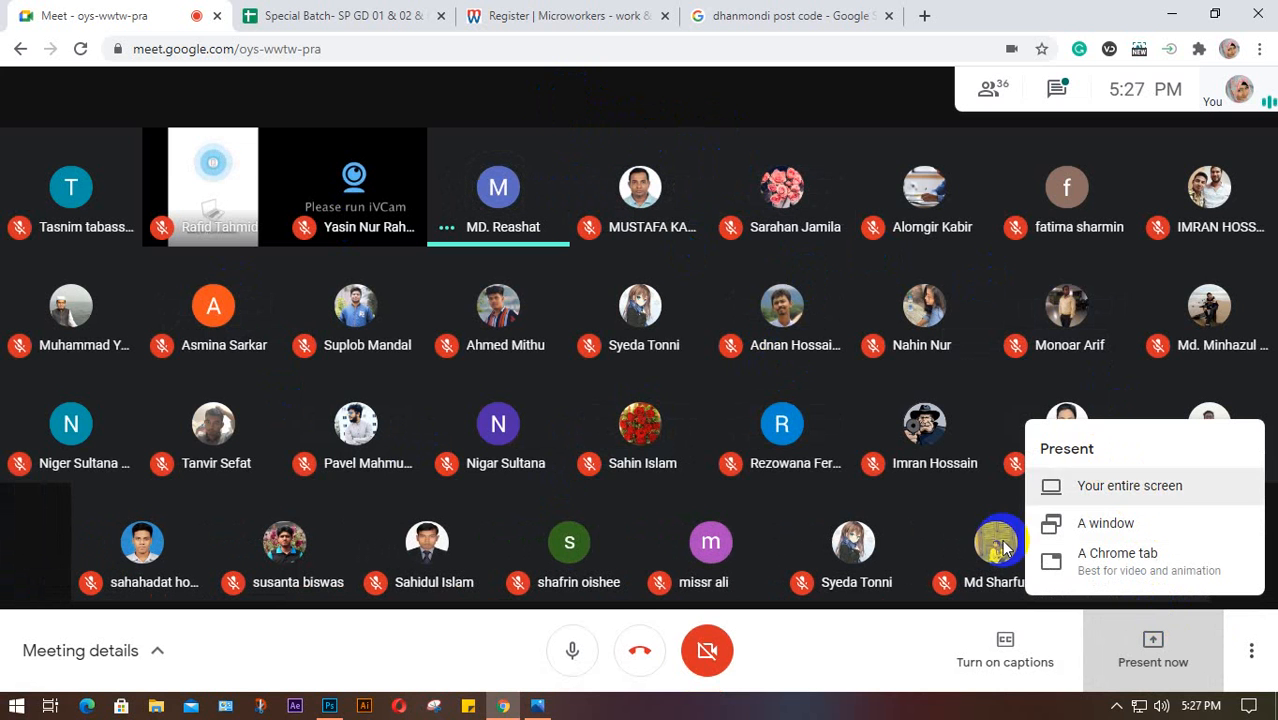
{"action": "left_click", "coordinate": [890, 677]}
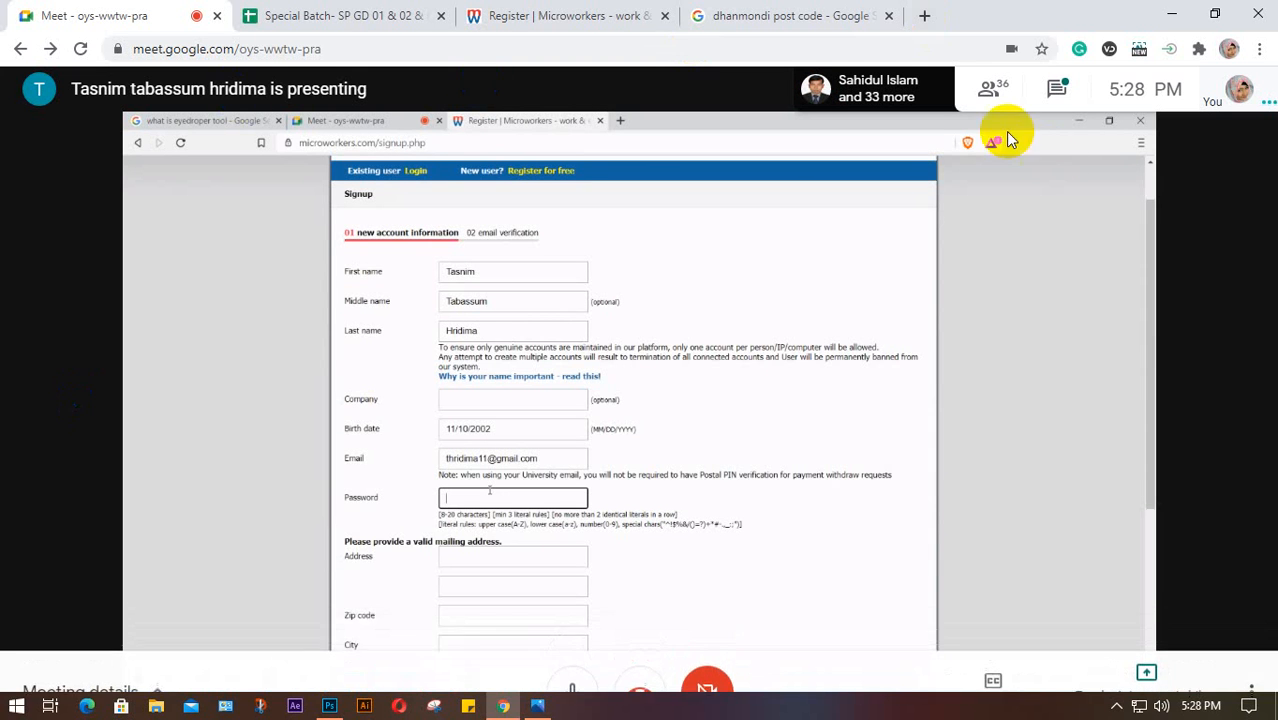
Mute the one unmuted participant from the People list, then close the panel to enlarge the presentation
{"action": "left_click", "coordinate": [986, 88]}
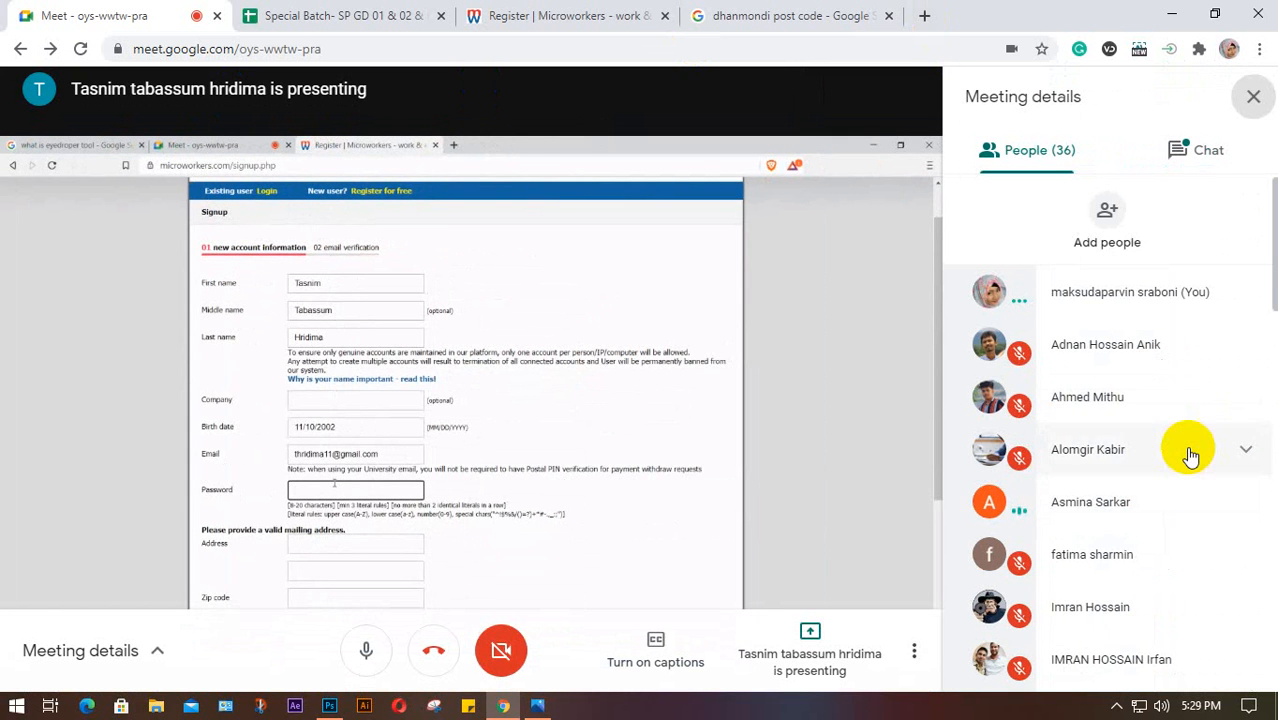
{"action": "scroll", "coordinate": [1186, 450], "scroll_direction": "down", "scroll_amount": 5}
{"action": "scroll", "coordinate": [1189, 456], "scroll_direction": "down", "scroll_amount": 8}
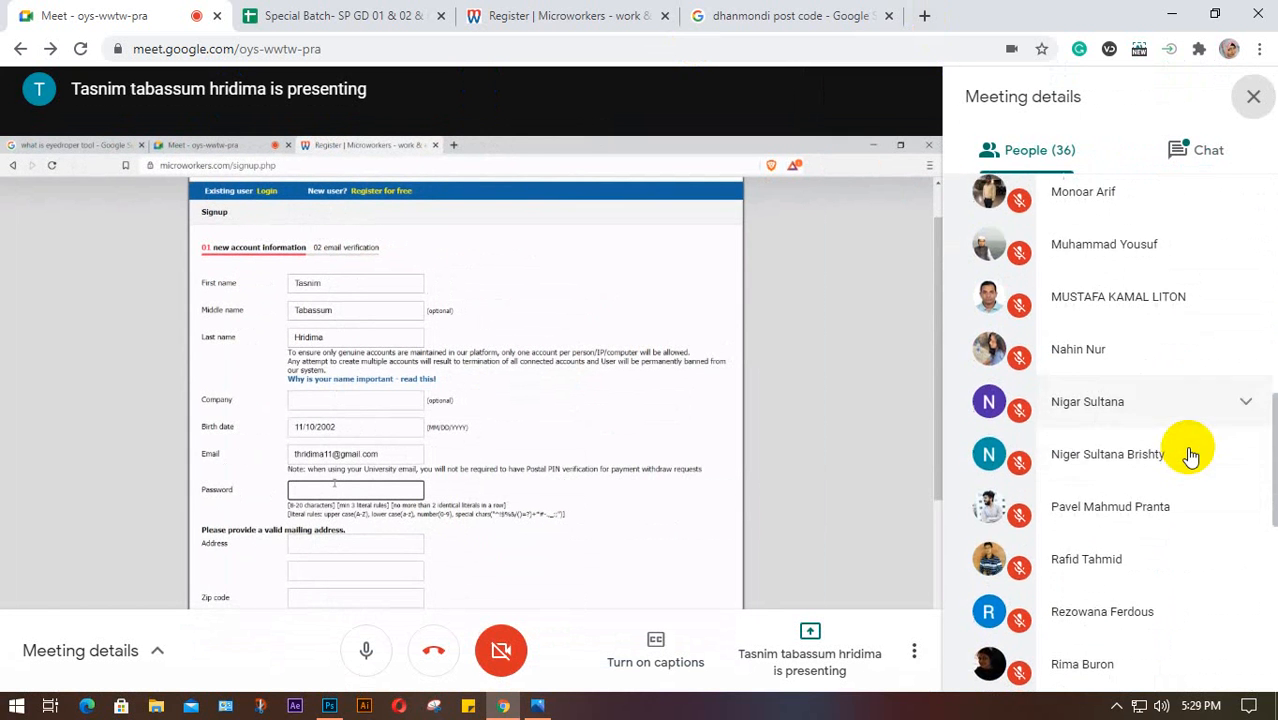
{"action": "scroll", "coordinate": [1189, 456], "scroll_direction": "up", "scroll_amount": 14}
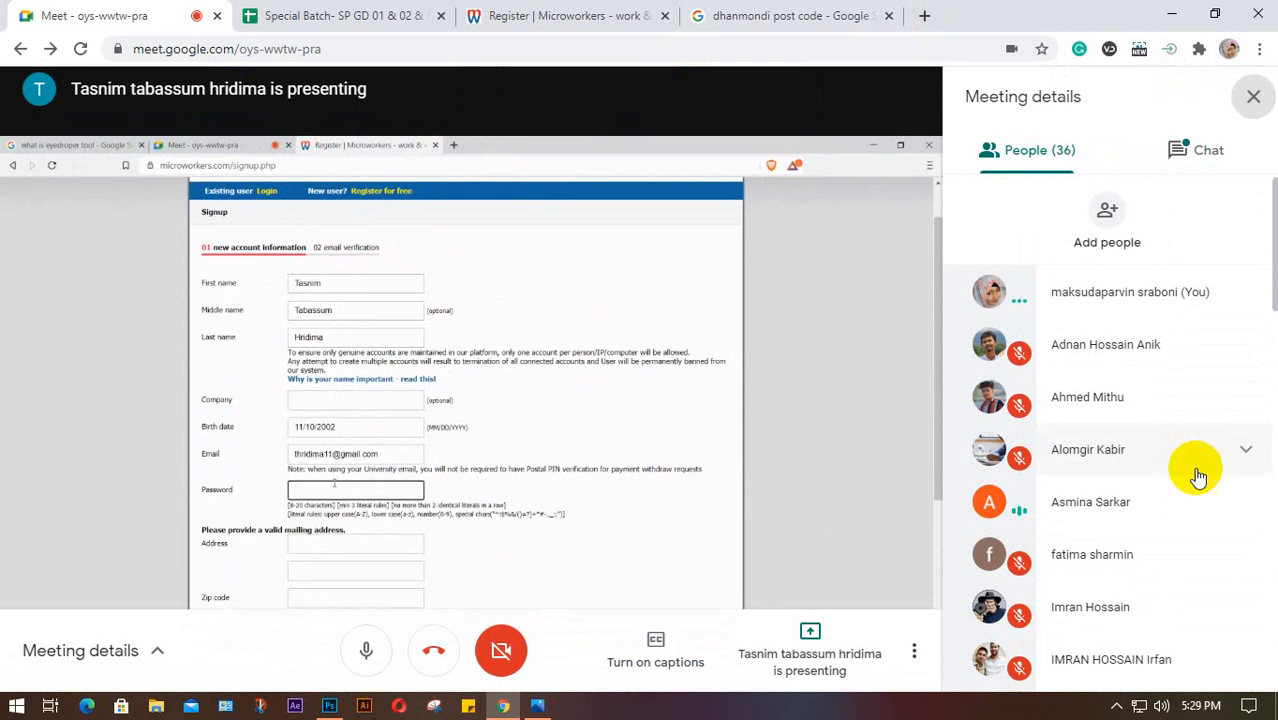
{"action": "left_click", "coordinate": [1246, 500]}
{"action": "left_click", "coordinate": [1112, 553]}
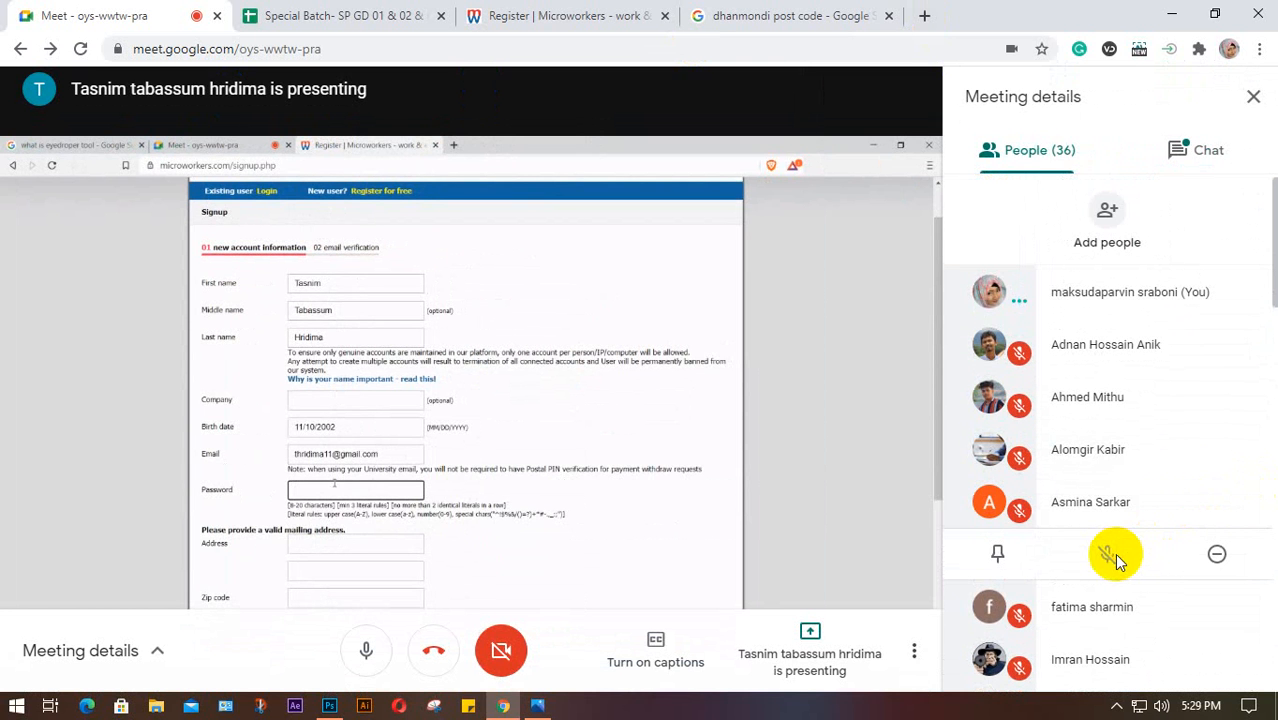
{"action": "left_click", "coordinate": [1250, 95]}
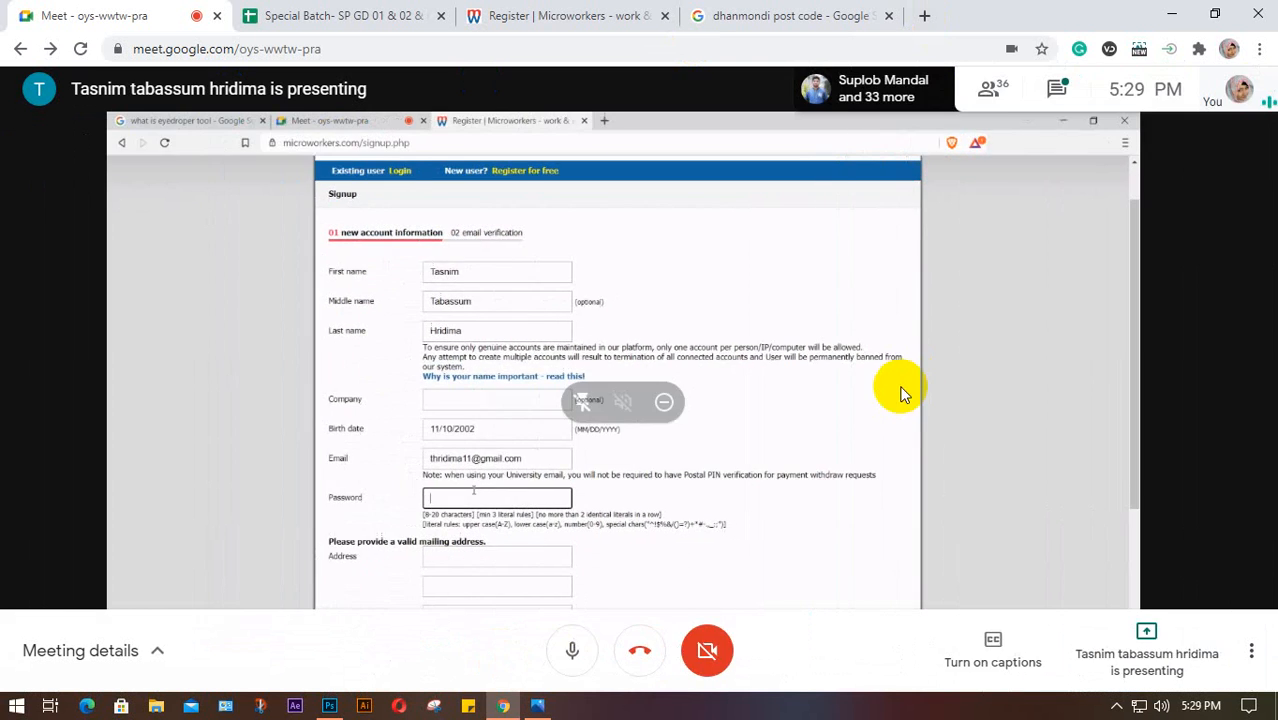
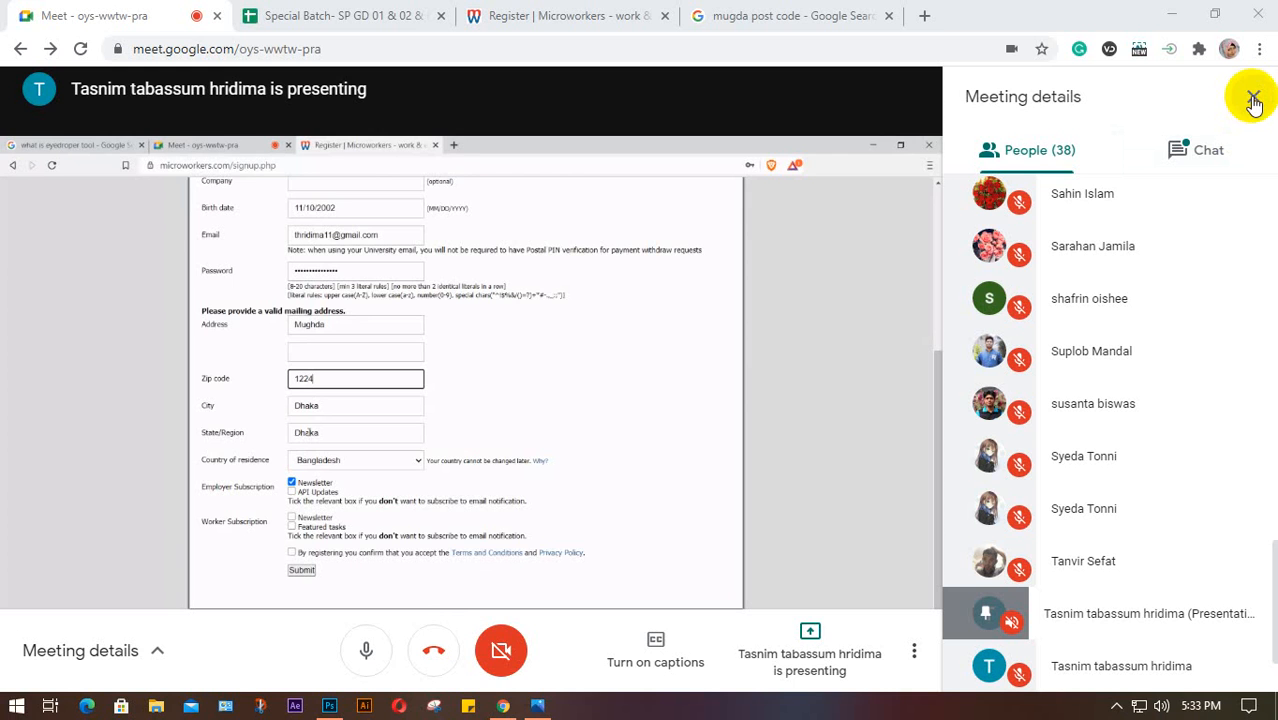
Hide Meeting details, close the mugda post code search tab, and return to the Meet tab
{"action": "left_click", "coordinate": [1253, 100]}
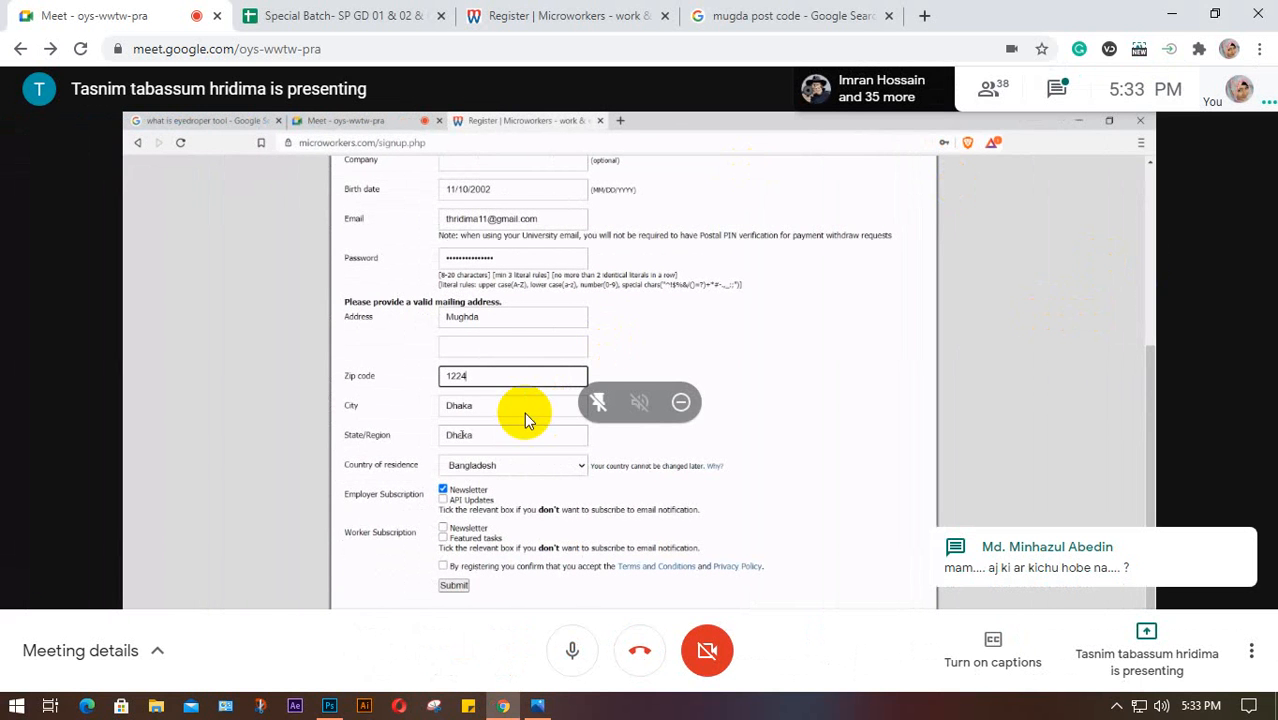
{"action": "left_click", "coordinate": [785, 16]}
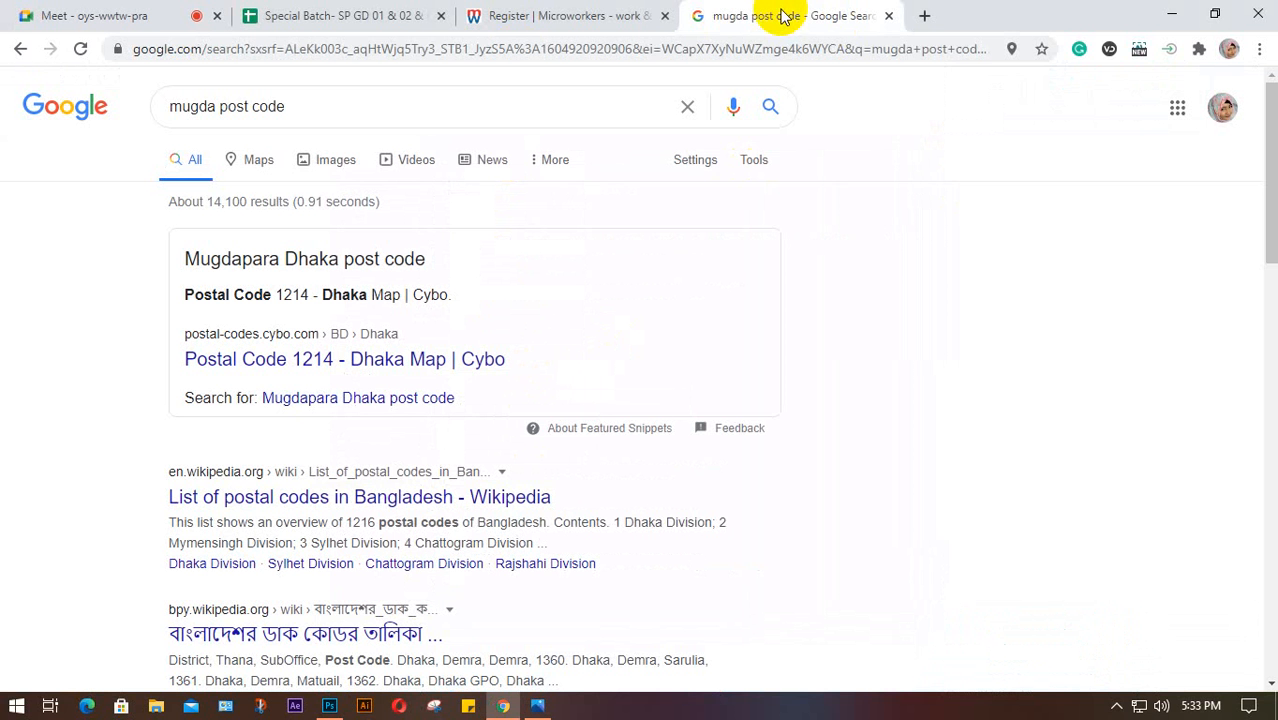
{"action": "left_click", "coordinate": [888, 16]}
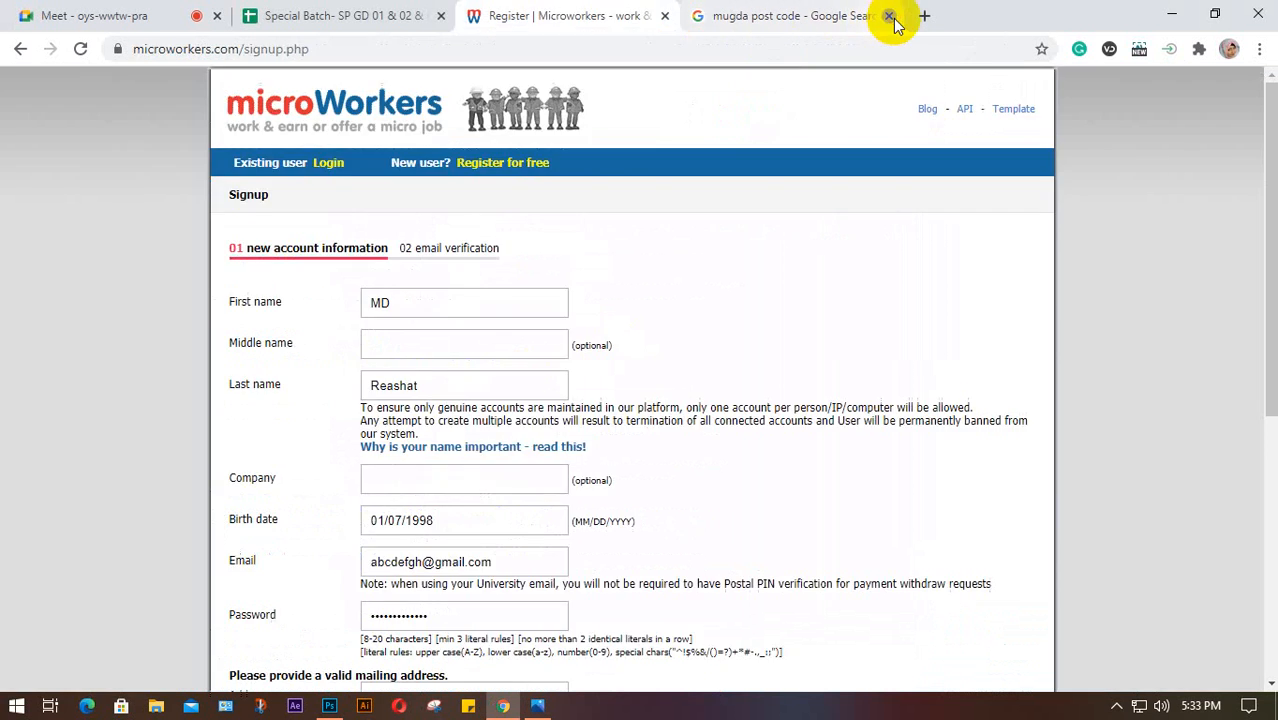
{"action": "left_click", "coordinate": [80, 16]}
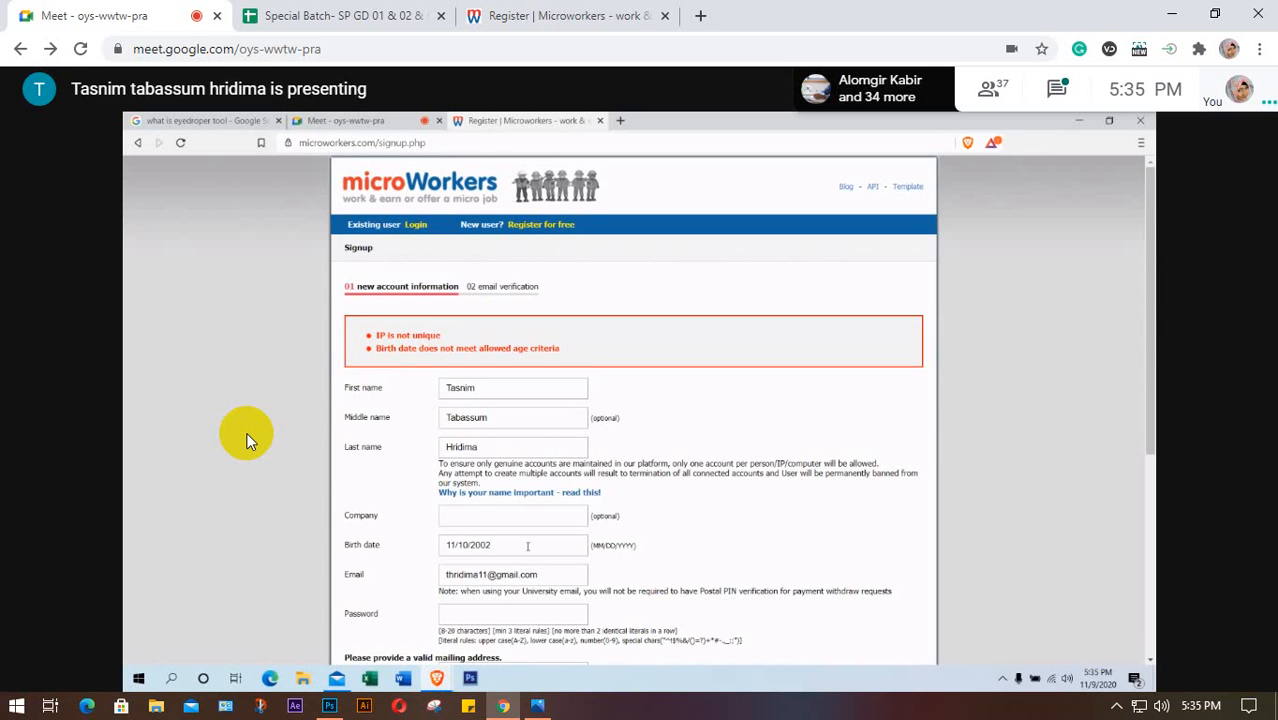
{"action": "left_click", "coordinate": [531, 548]}
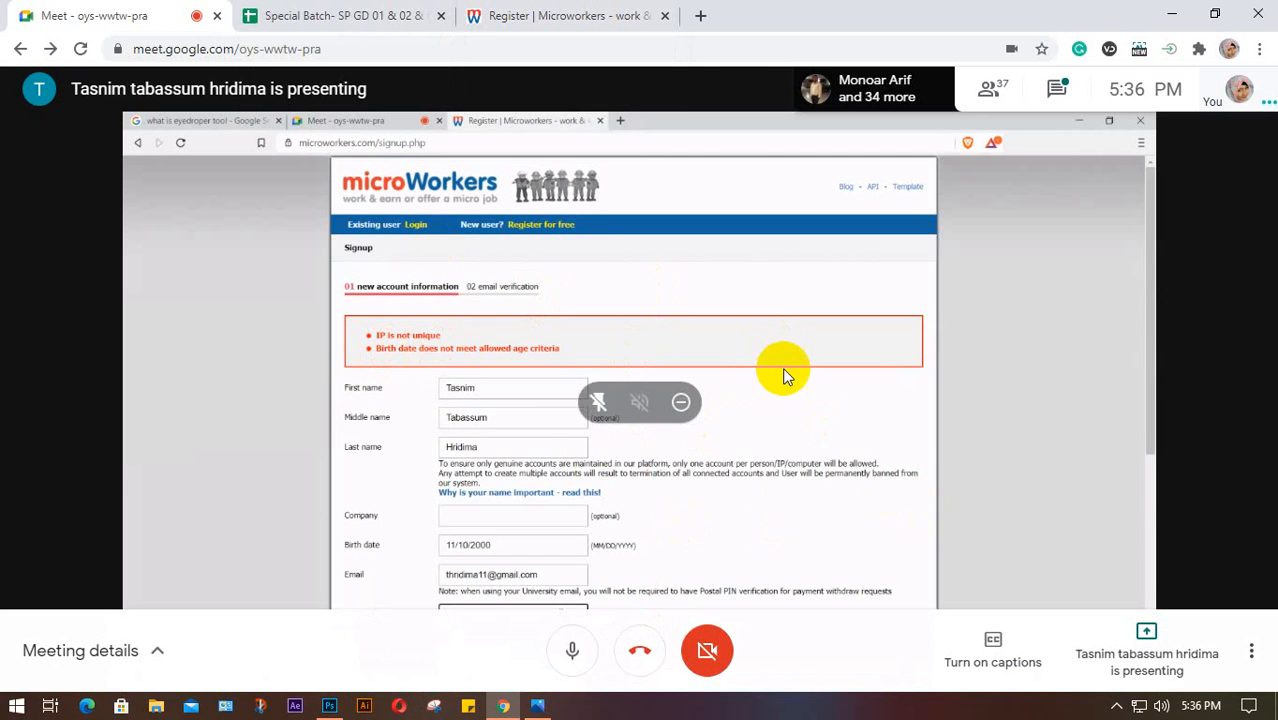
From the People list, mute one participant for everyone in the call
{"action": "left_click", "coordinate": [993, 90]}
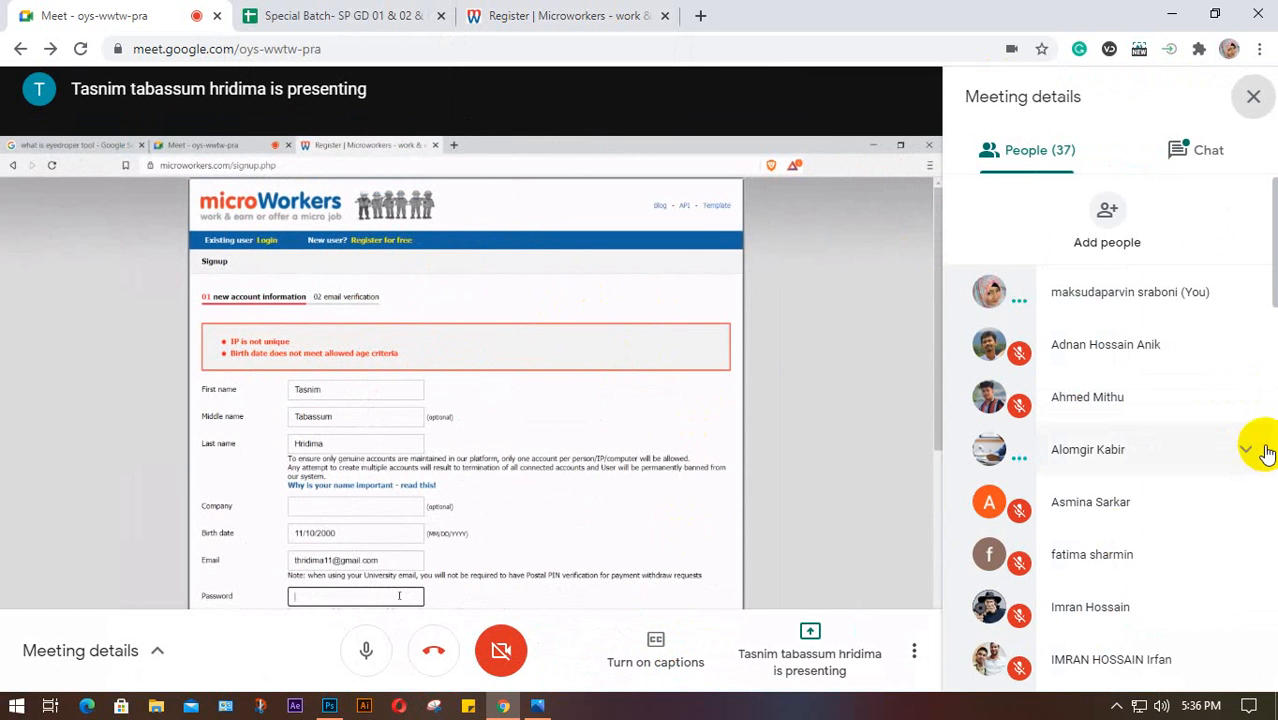
{"action": "left_click", "coordinate": [1255, 451]}
{"action": "left_click", "coordinate": [1108, 504]}
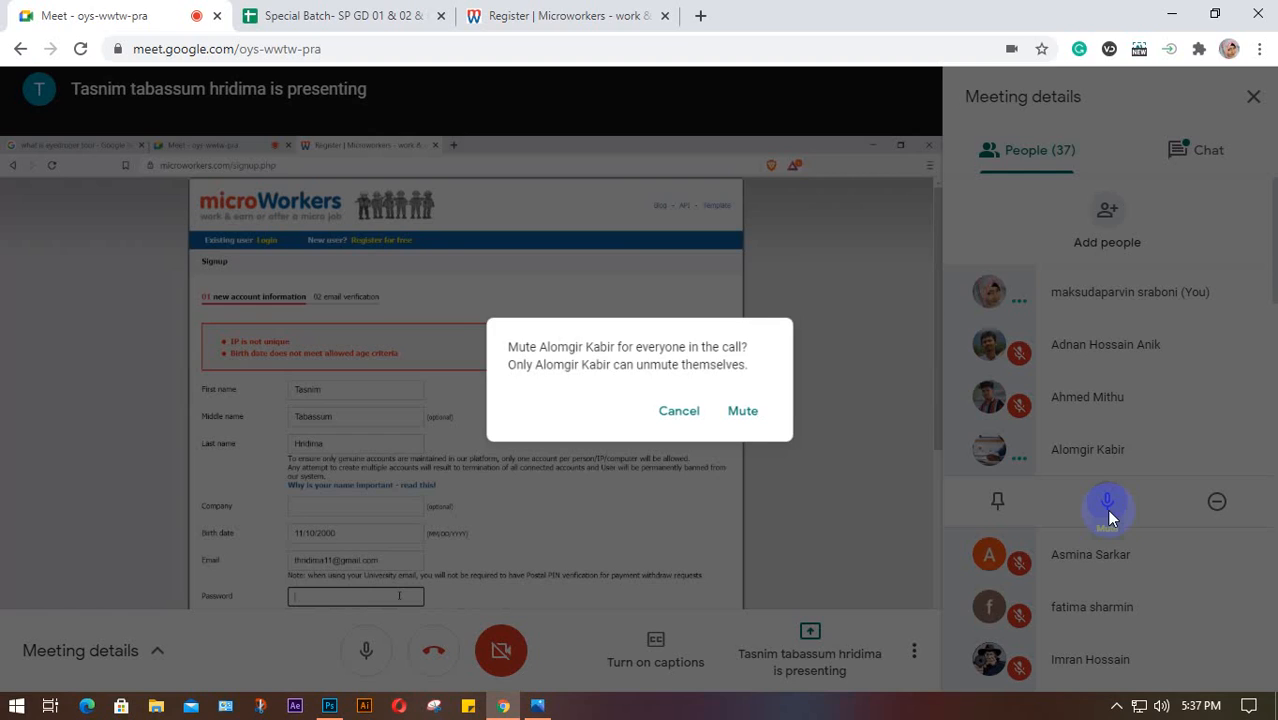
{"action": "left_click", "coordinate": [745, 412]}
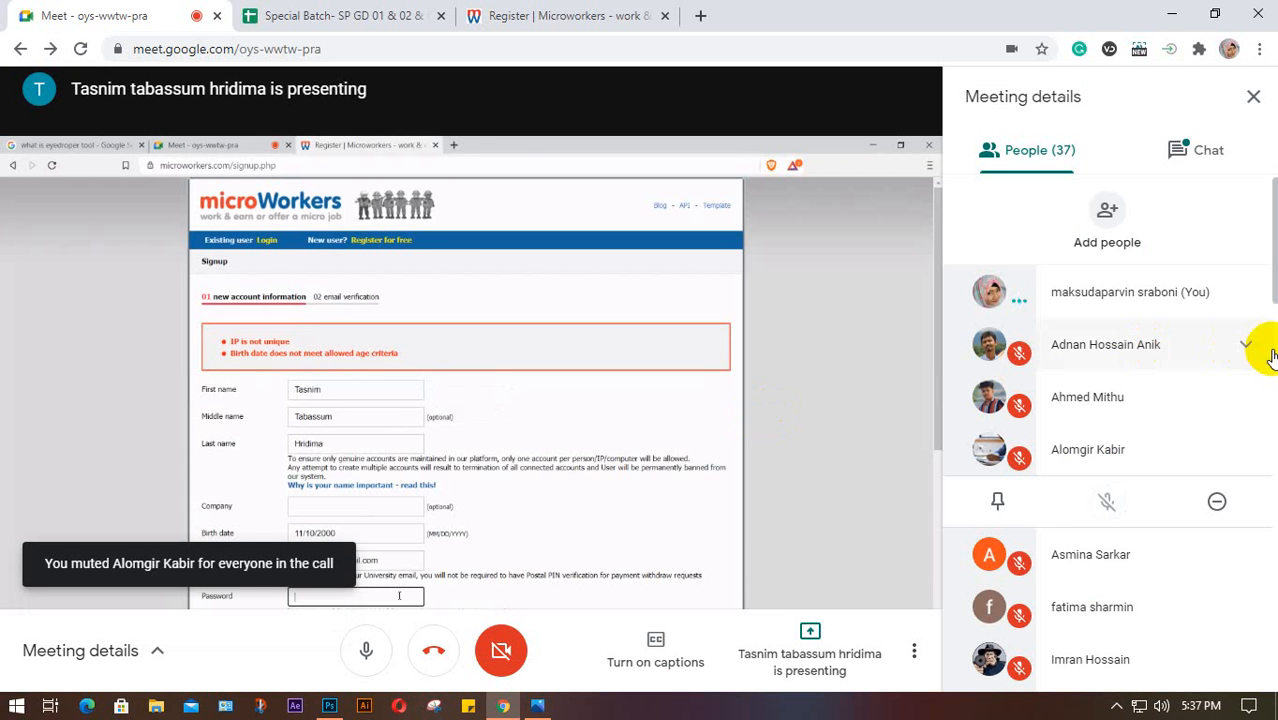
Scroll the participant list, close the People panel, and show the hidden system tray icons
{"action": "scroll", "coordinate": [1272, 360], "scroll_direction": "down", "scroll_amount": 8}
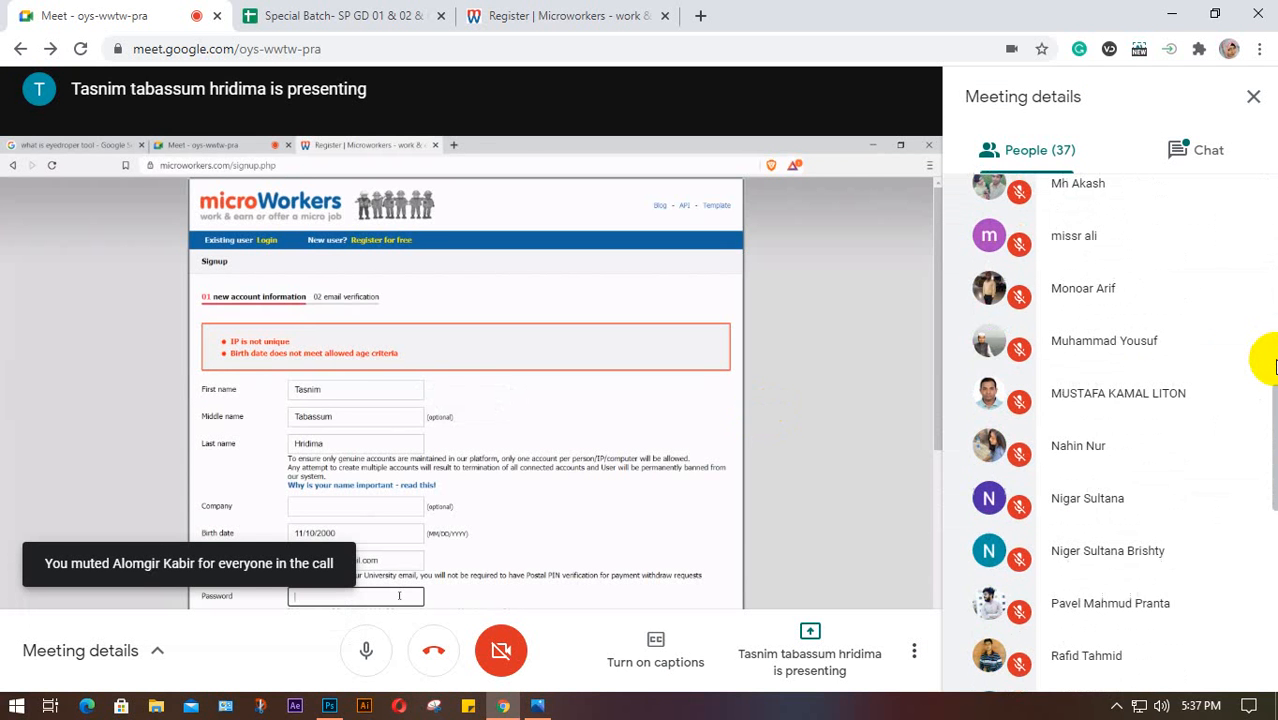
{"action": "scroll", "coordinate": [1241, 446], "scroll_direction": "down", "scroll_amount": 5}
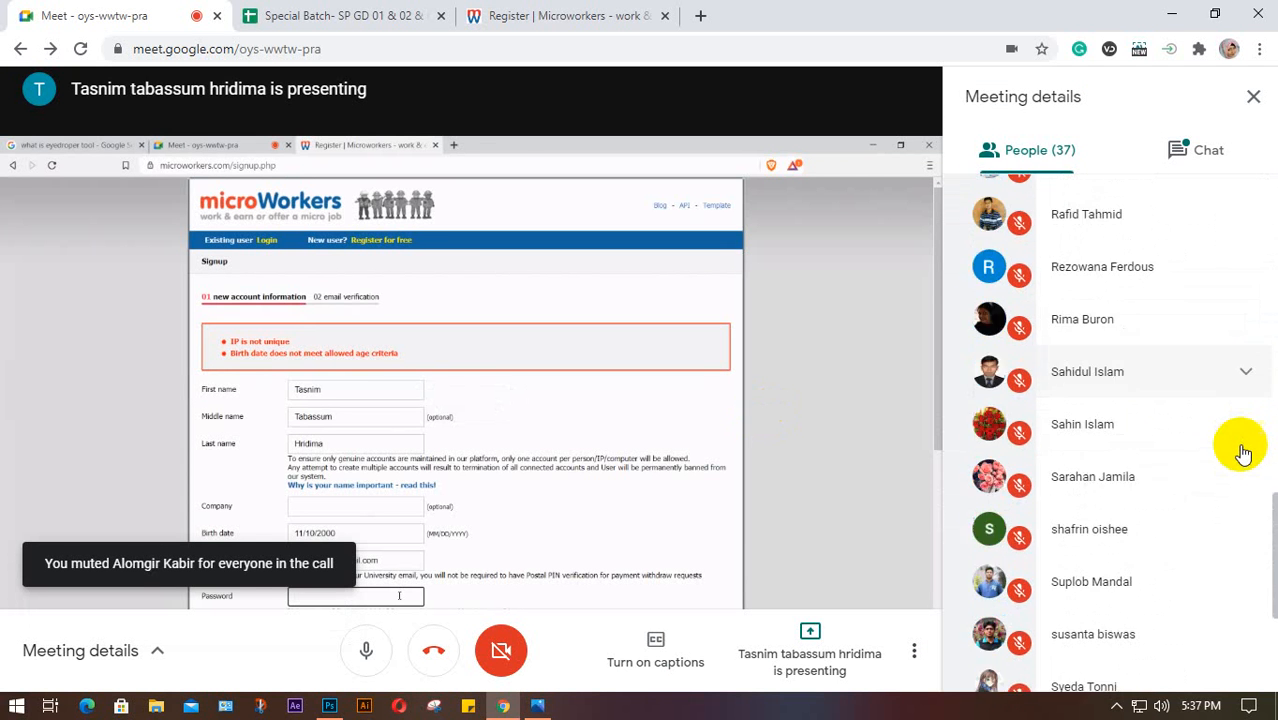
{"action": "scroll", "coordinate": [1241, 453], "scroll_direction": "down", "scroll_amount": 3}
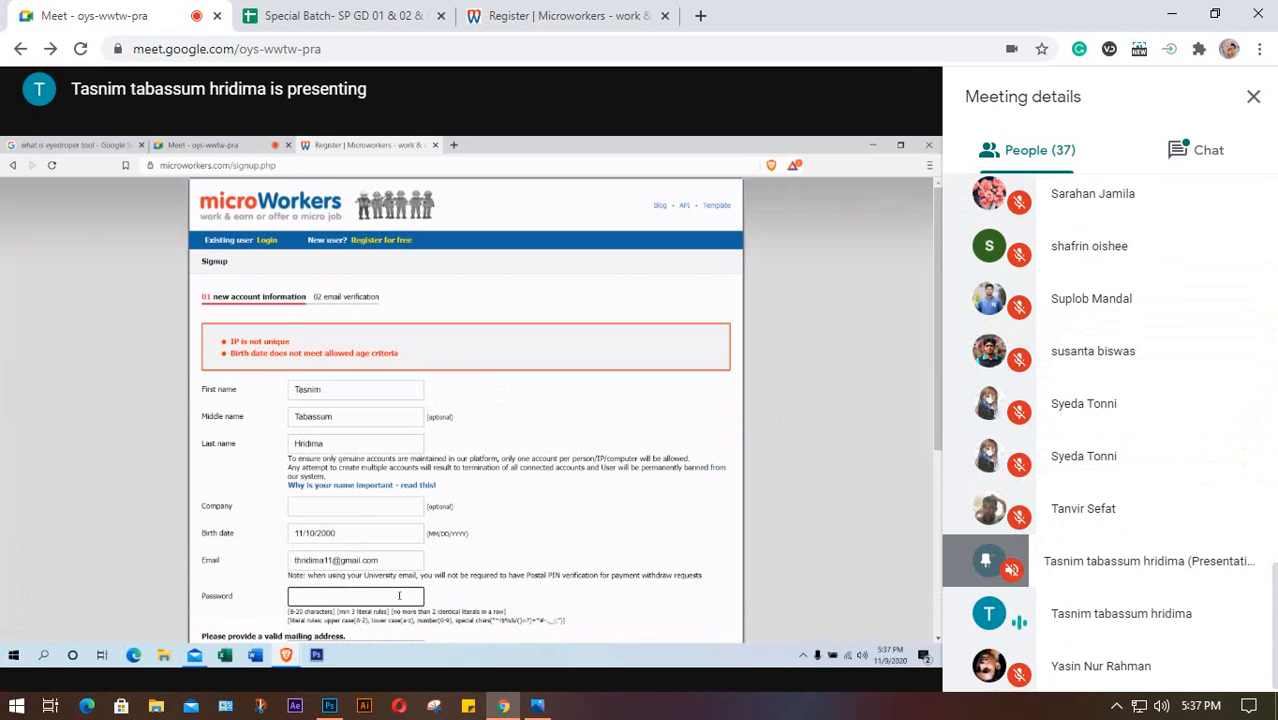
{"action": "left_click", "coordinate": [1253, 96]}
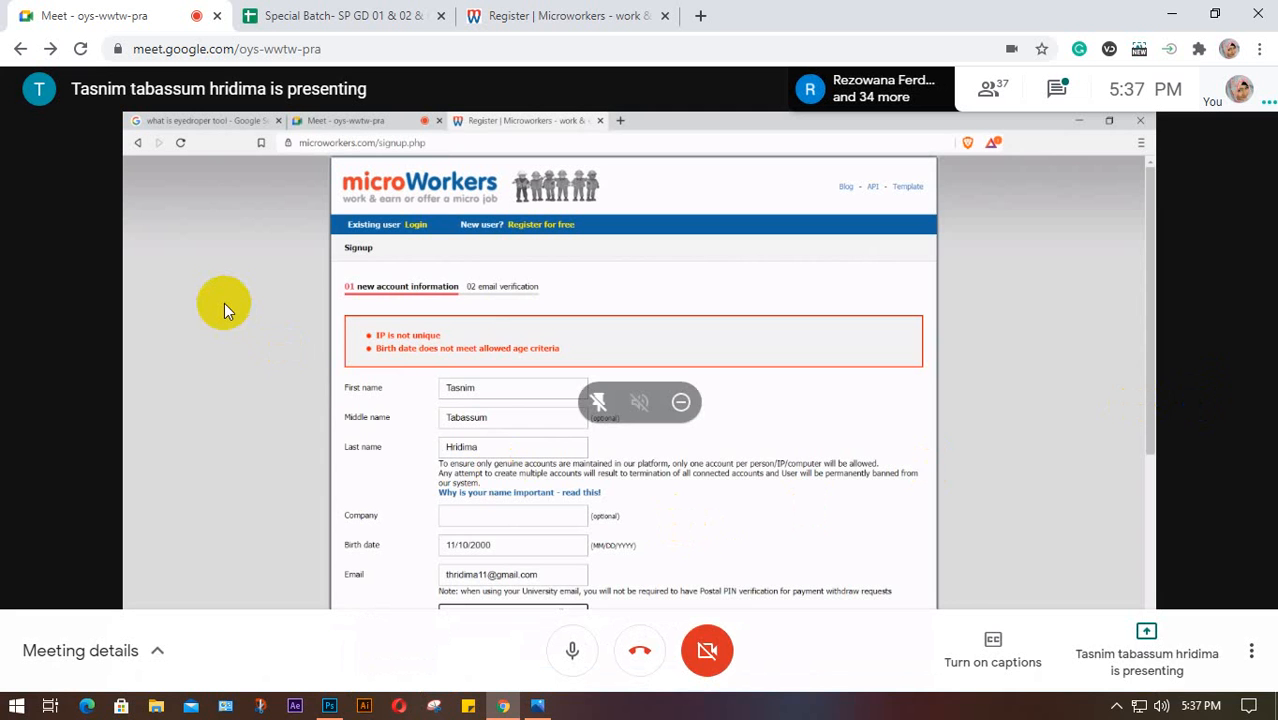
{"action": "left_click", "coordinate": [1117, 706]}
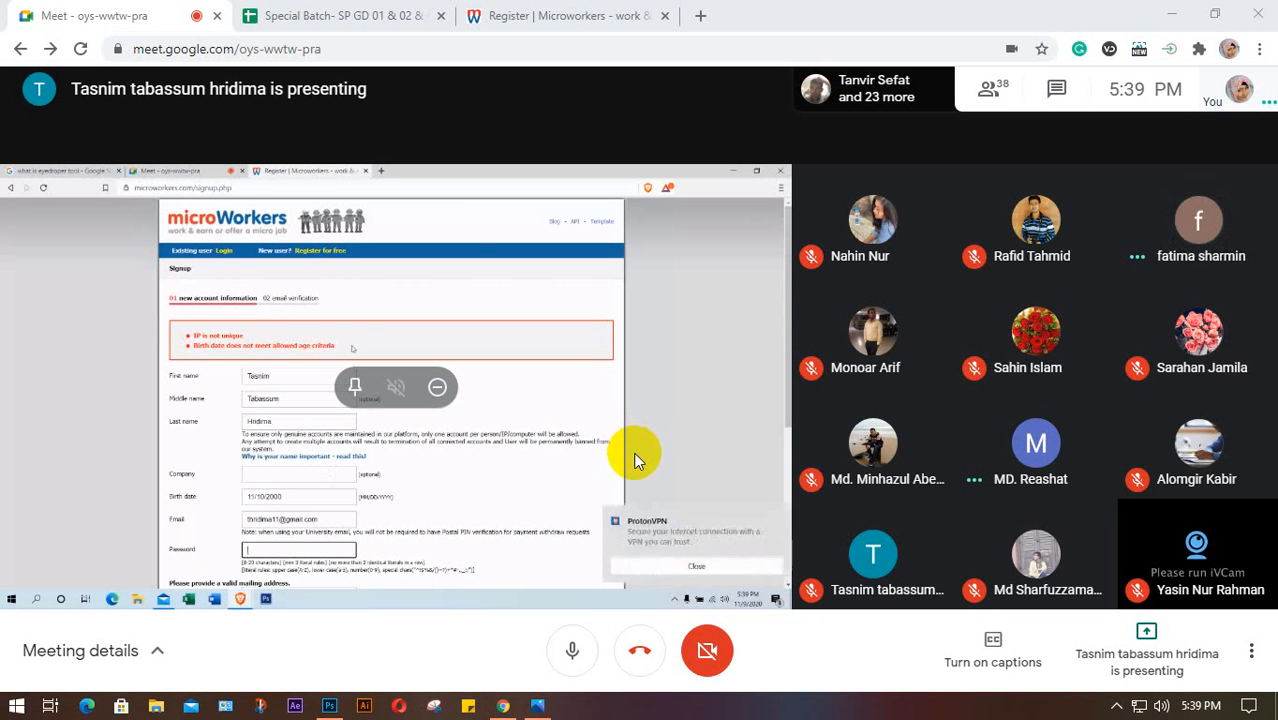
Open the Present menu's choices and show the hidden system tray icons
{"action": "left_click", "coordinate": [1192, 660]}
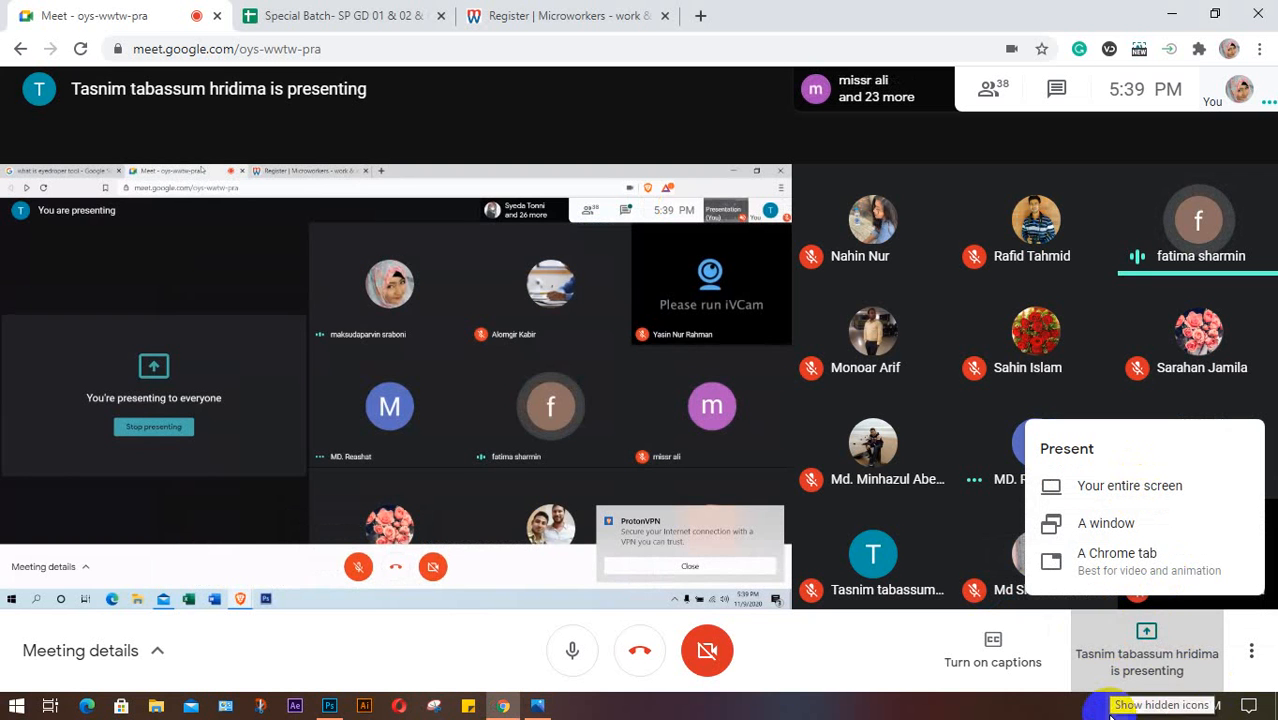
{"action": "left_click", "coordinate": [1113, 706]}
{"action": "left_click", "coordinate": [930, 628]}
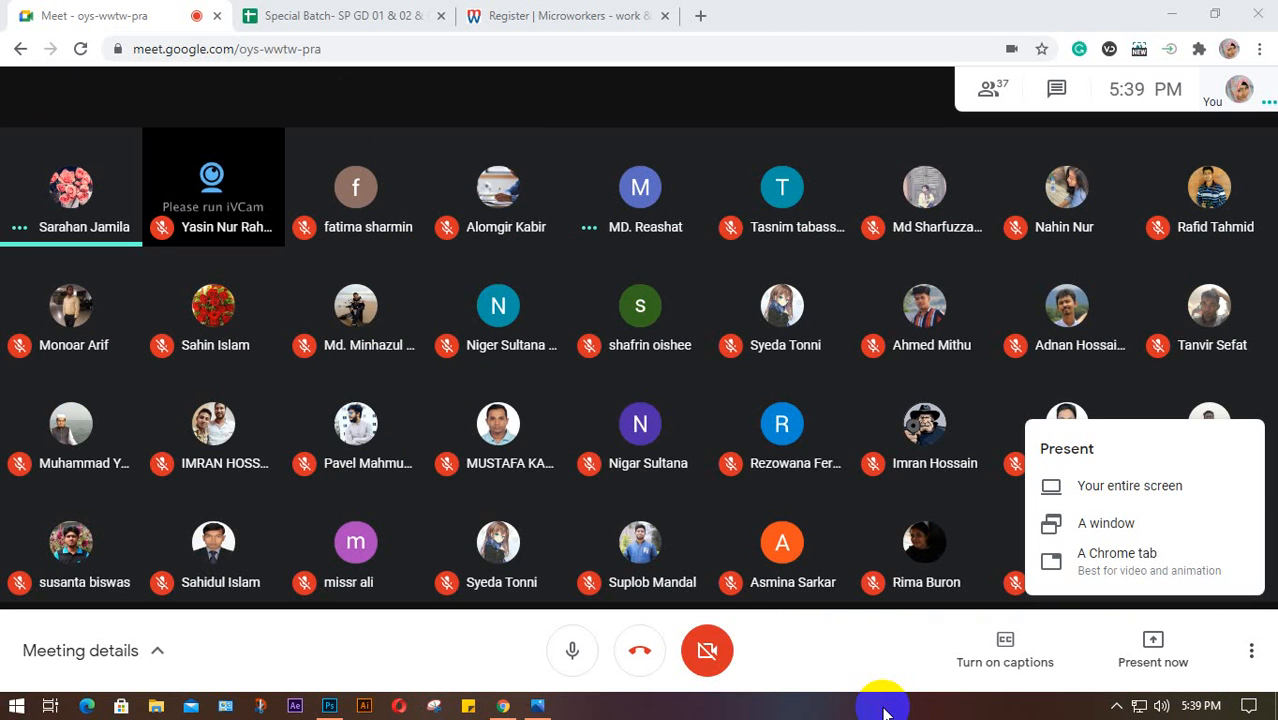
Dismiss the presenting choices and show the hidden system tray icons
{"action": "left_click", "coordinate": [850, 642]}
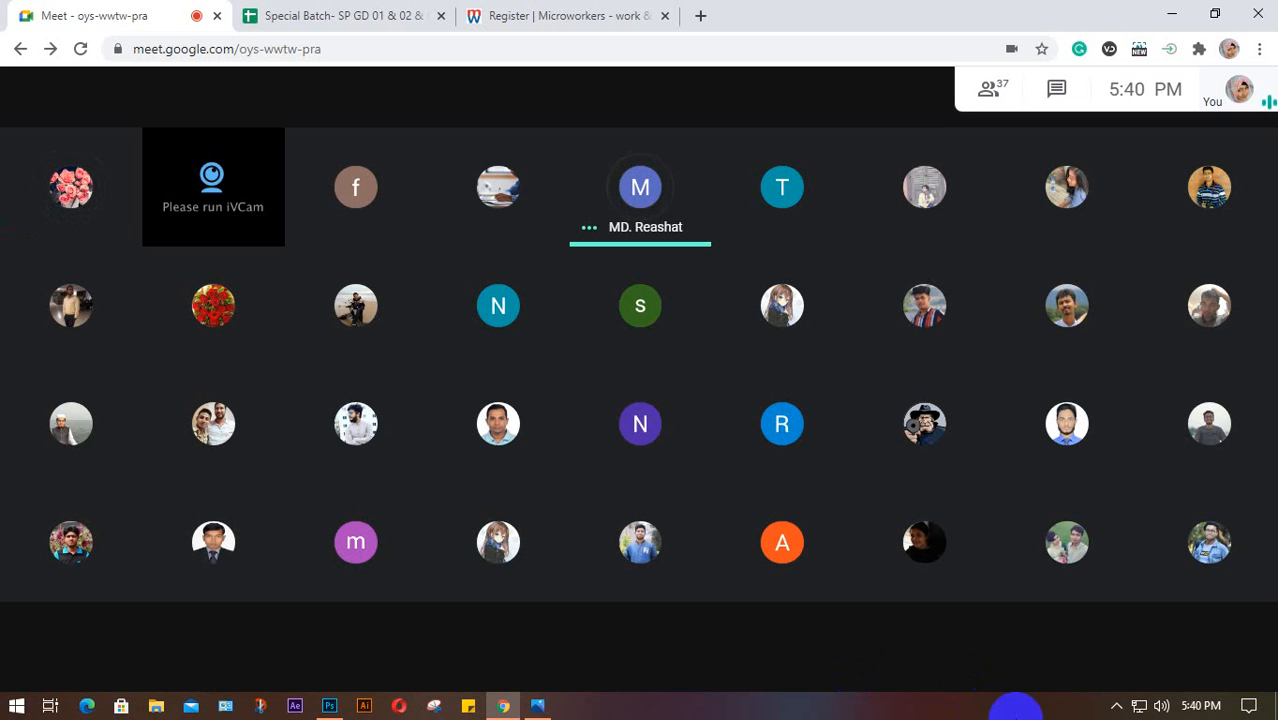
{"action": "left_click", "coordinate": [1117, 708]}
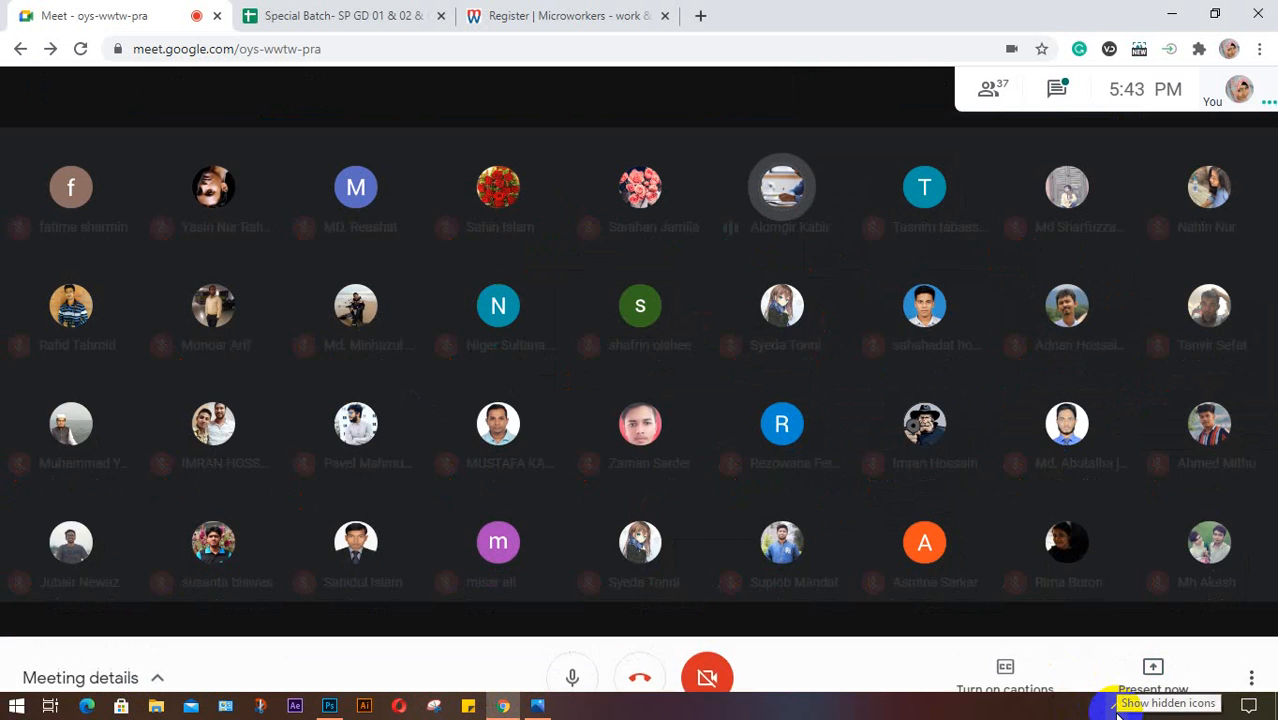
{"action": "left_click", "coordinate": [1117, 704]}
{"action": "left_click", "coordinate": [1116, 637]}
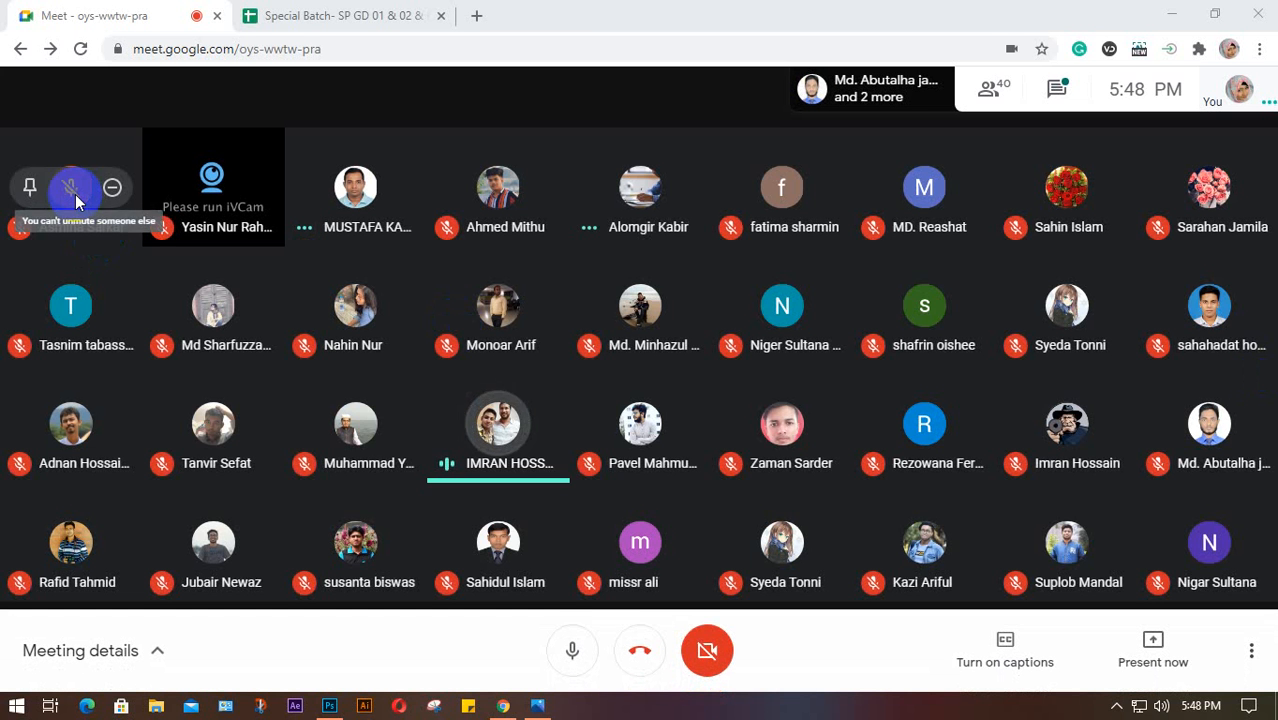
{"action": "mouse_move", "coordinate": [505, 435]}
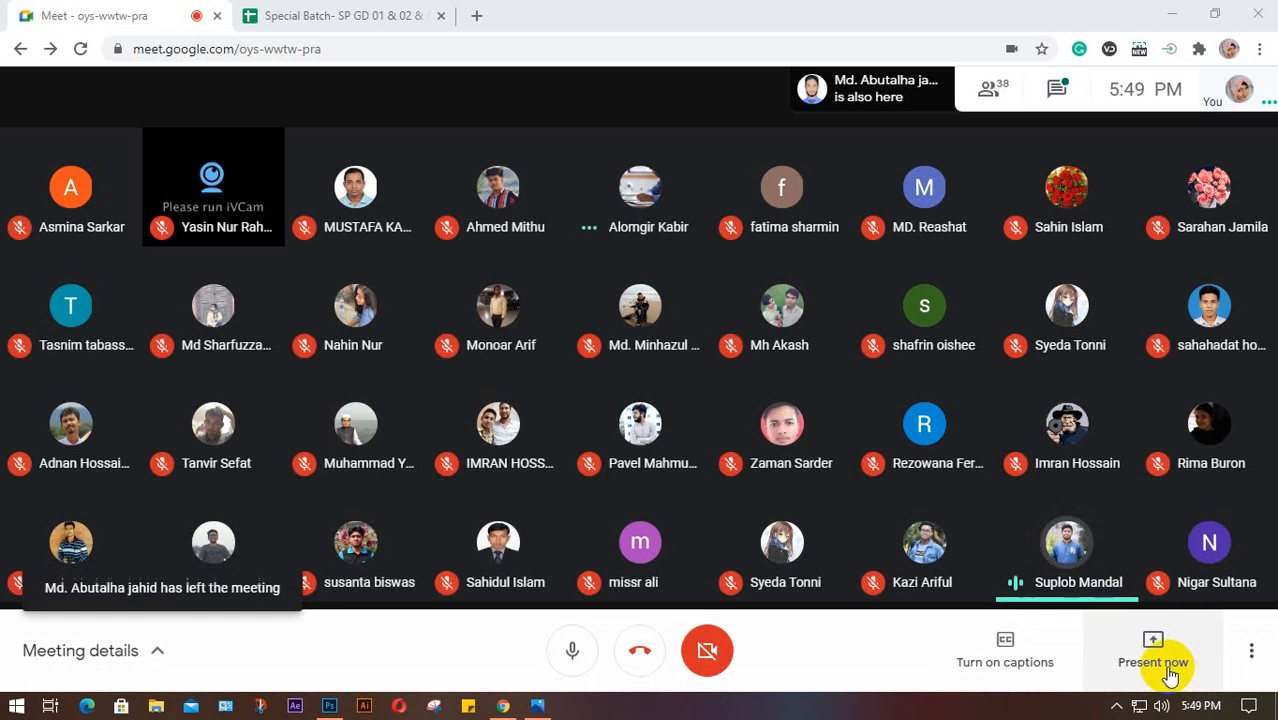
Present your entire screen to the meeting and hide the sharing notice
{"action": "left_click", "coordinate": [1153, 655]}
{"action": "left_click", "coordinate": [1138, 487]}
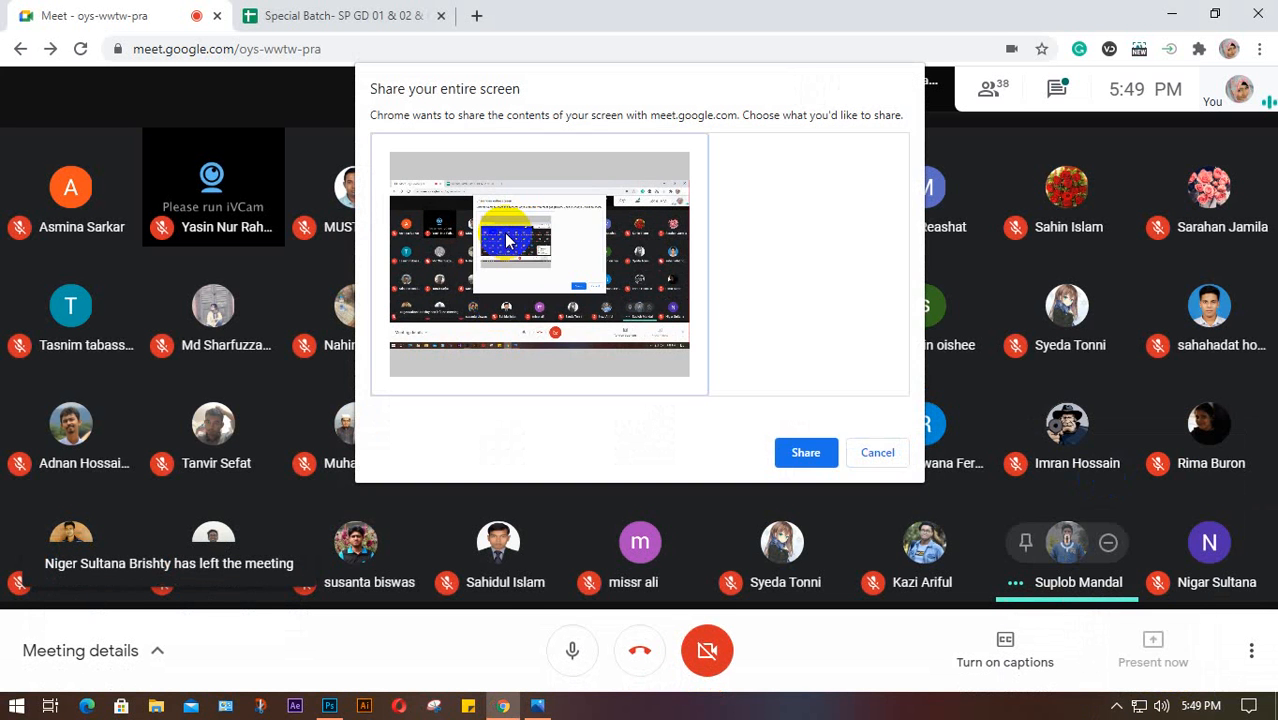
{"action": "left_click", "coordinate": [808, 451]}
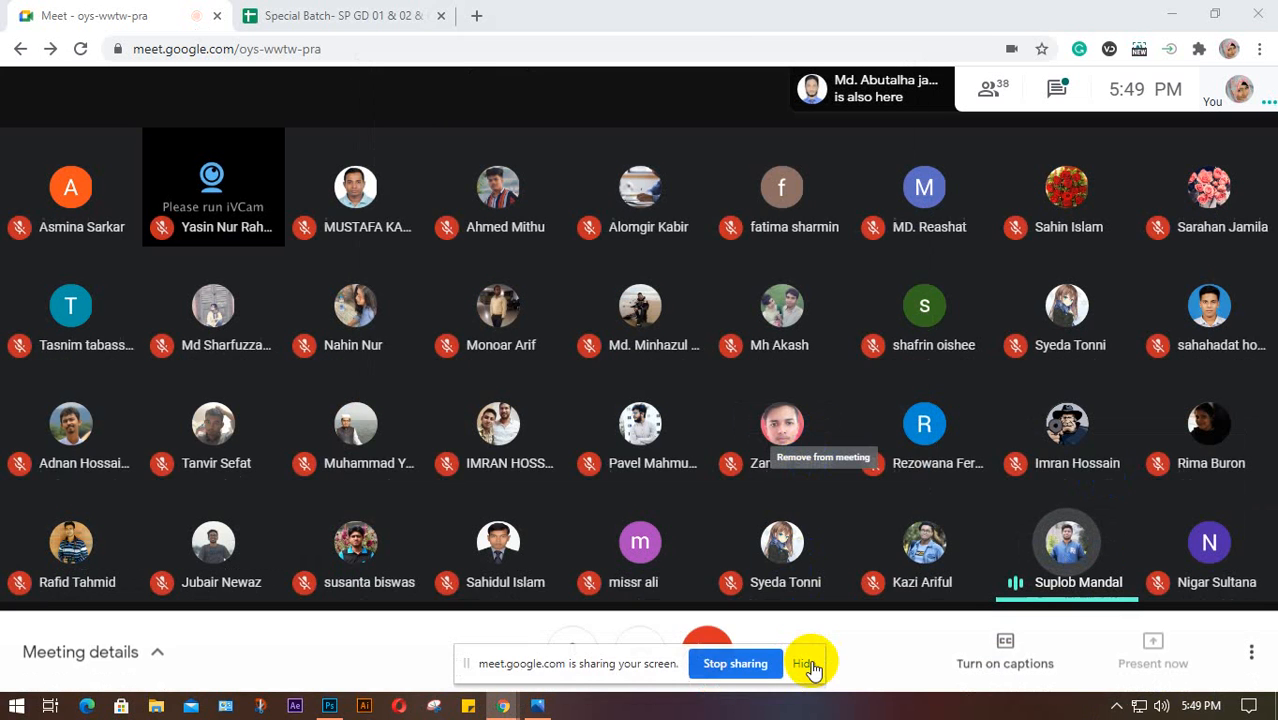
{"action": "left_click", "coordinate": [804, 663]}
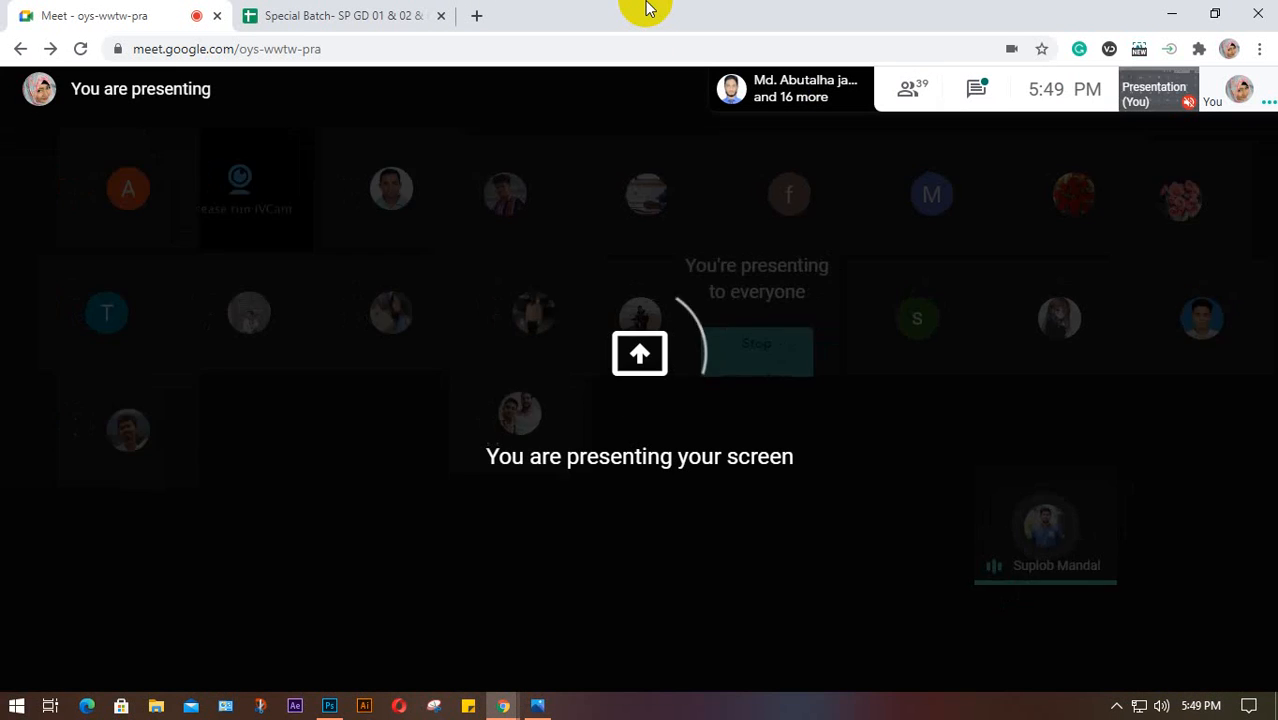
Return to the presenting view and switch to the Special Batch Lot 15 attendance spreadsheet
{"action": "left_click", "coordinate": [664, 265]}
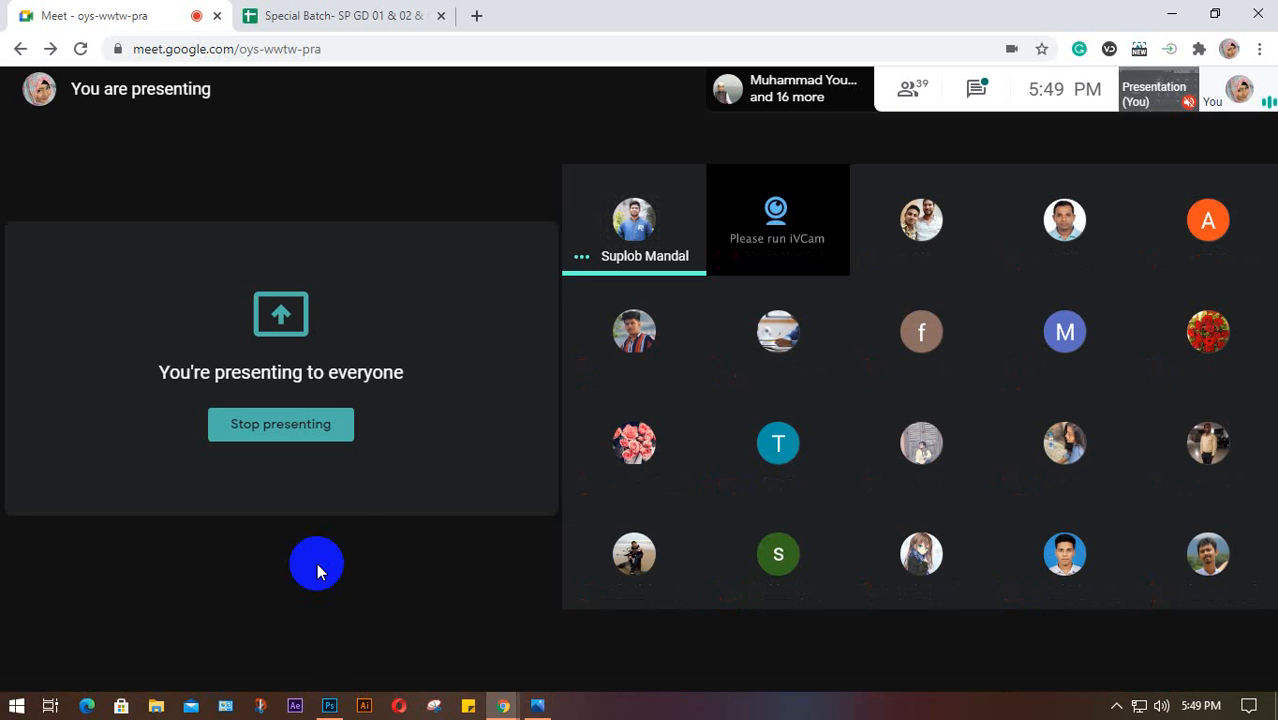
{"action": "left_click", "coordinate": [352, 18]}
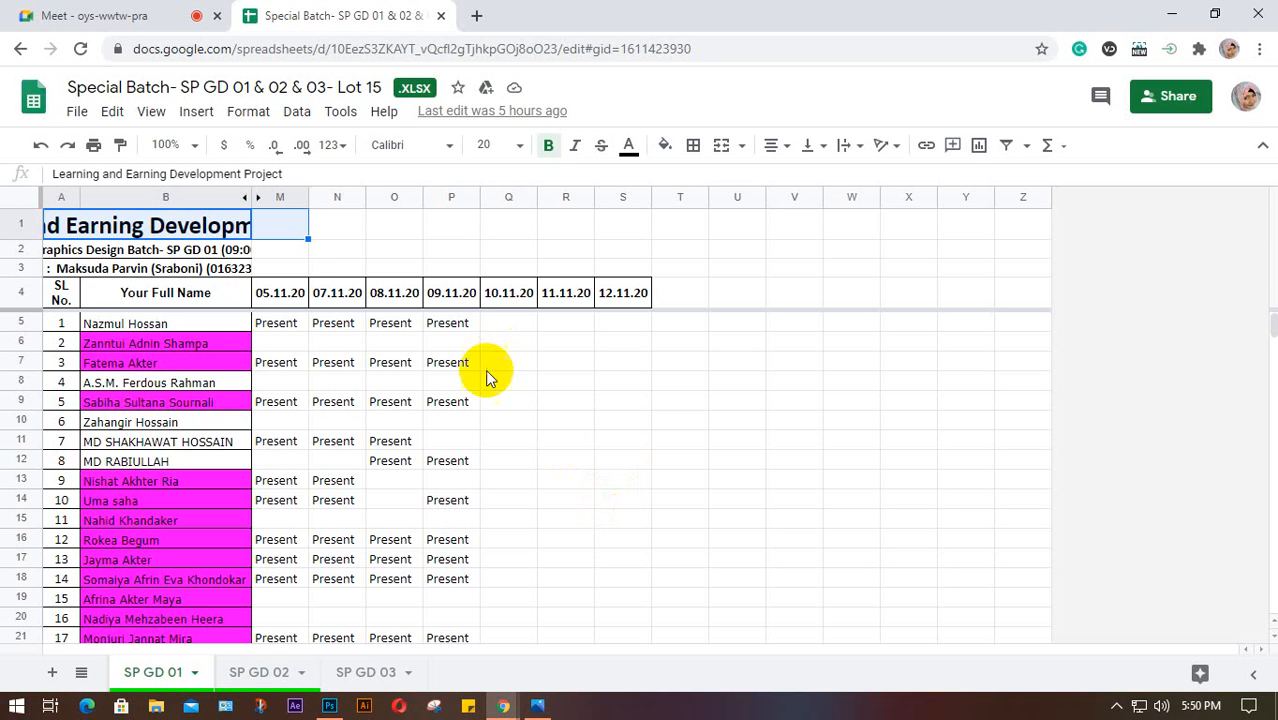
Show the SP GD 03 sheet and reveal the hidden notification-area icons
{"action": "left_click", "coordinate": [362, 680]}
{"action": "left_click", "coordinate": [1117, 708]}
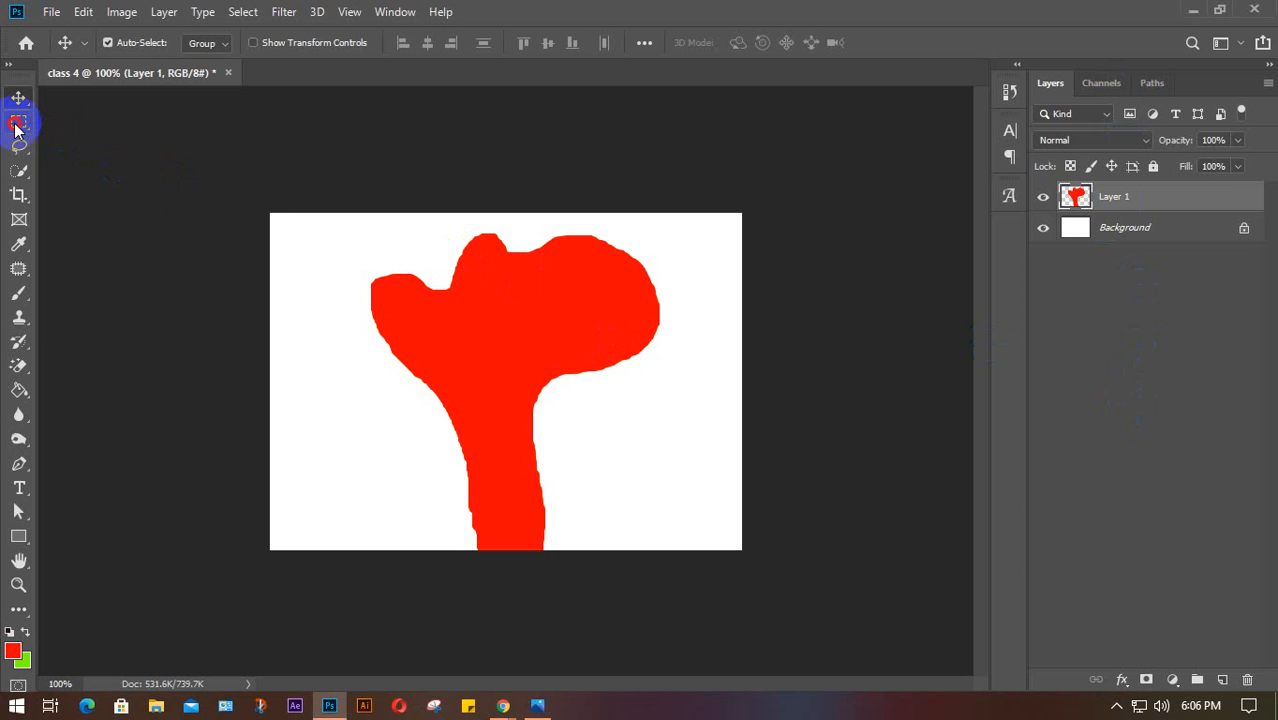
Pick the Rectangular Marquee tool and delete Layer 1, which holds the red freehand shape
{"action": "left_click_drag", "start_coordinate": [15, 130], "coordinate": [137, 190]}
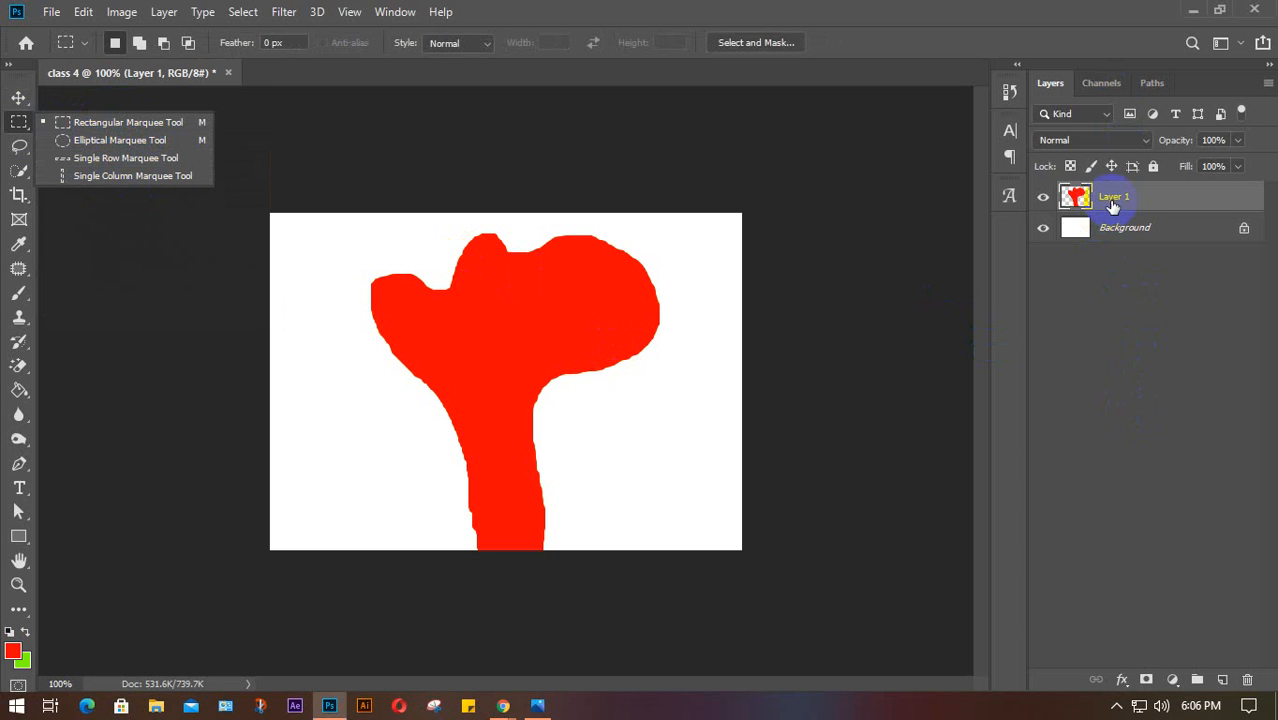
{"action": "left_click", "coordinate": [1191, 203]}
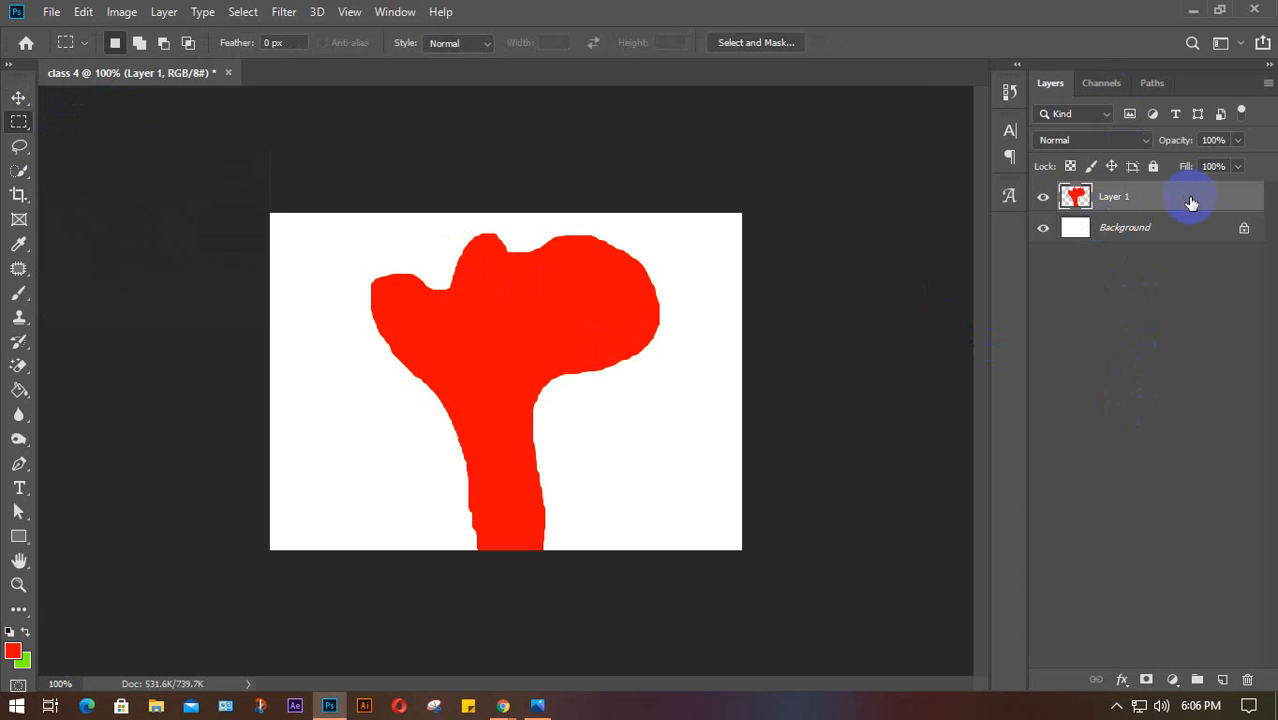
{"action": "key", "text": "Delete"}
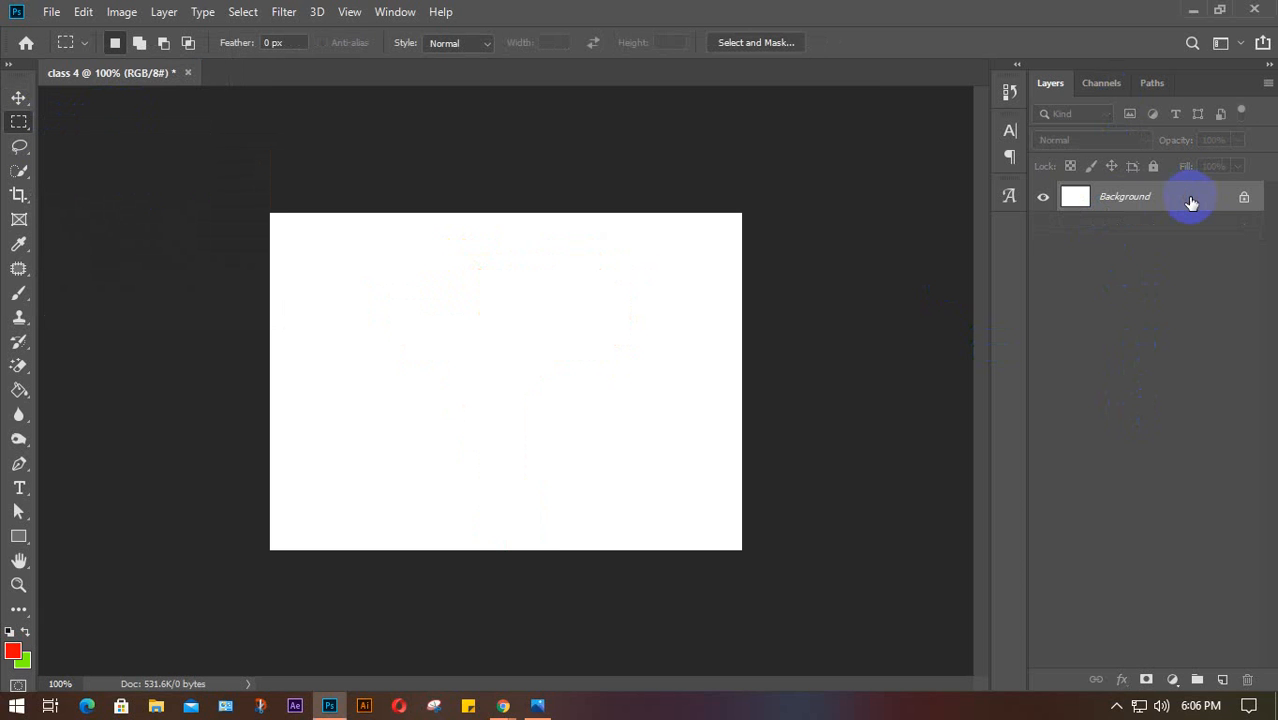
On a new layer, marquee a wide rectangle near the canvas top and fill it red
{"action": "left_click", "coordinate": [1223, 679]}
{"action": "right_click", "coordinate": [16, 125]}
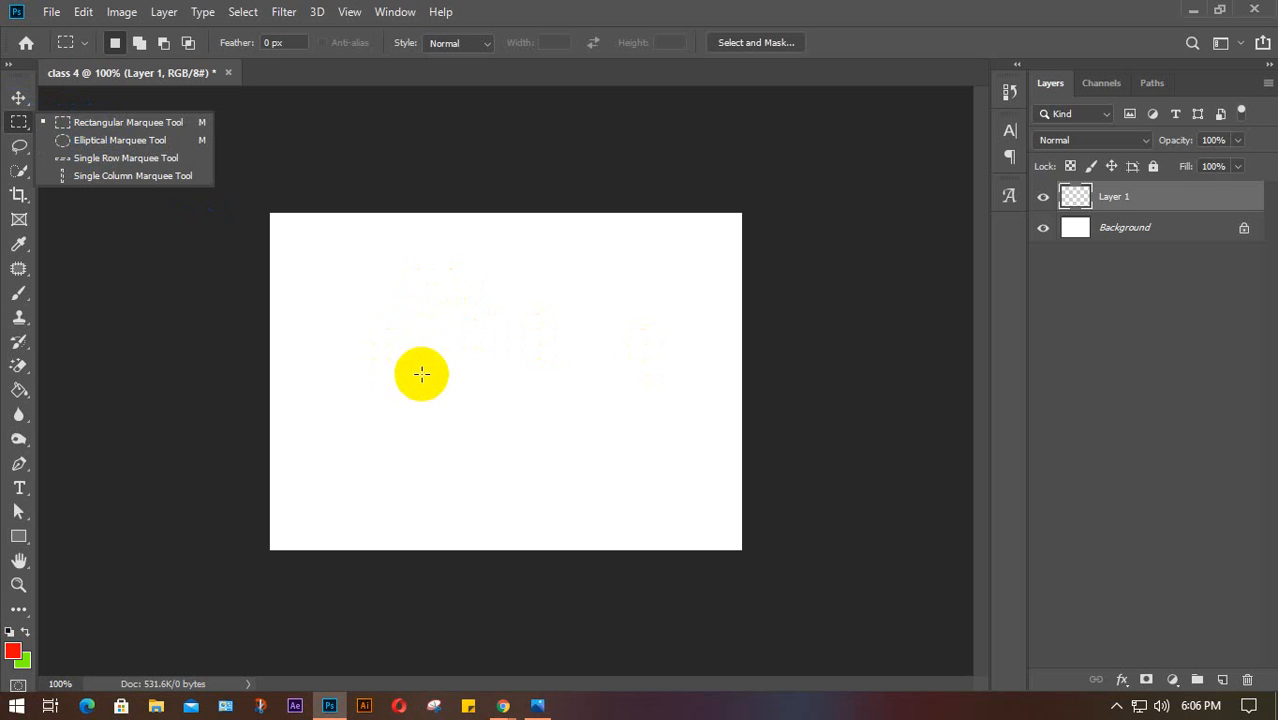
{"action": "left_click_drag", "start_coordinate": [385, 347], "coordinate": [586, 538]}
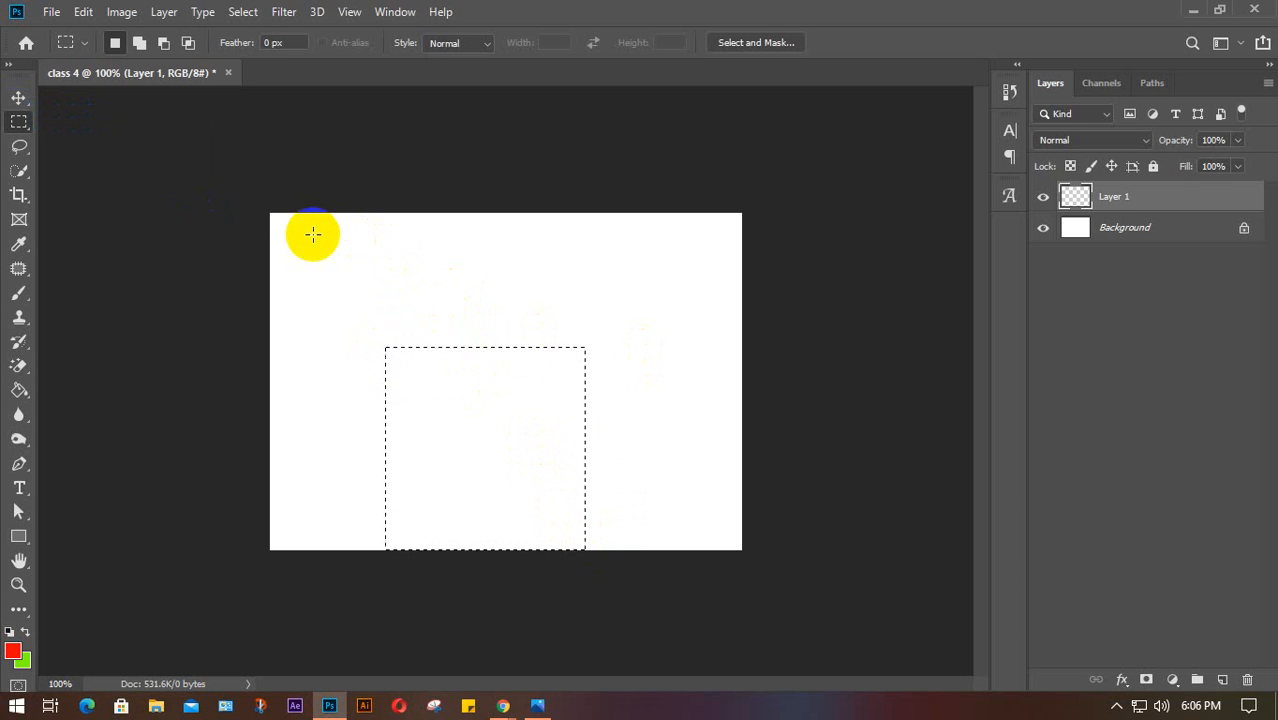
{"action": "left_click_drag", "start_coordinate": [313, 234], "coordinate": [623, 347]}
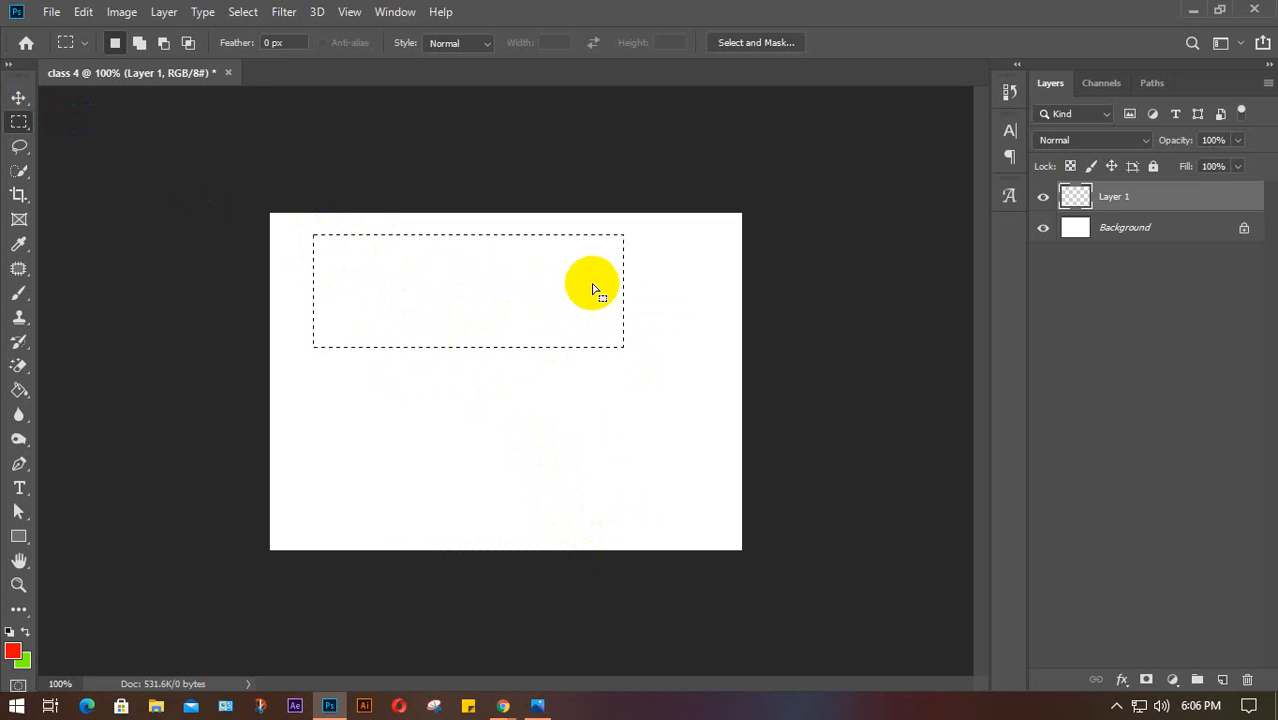
{"action": "left_click_drag", "start_coordinate": [344, 222], "coordinate": [670, 365]}
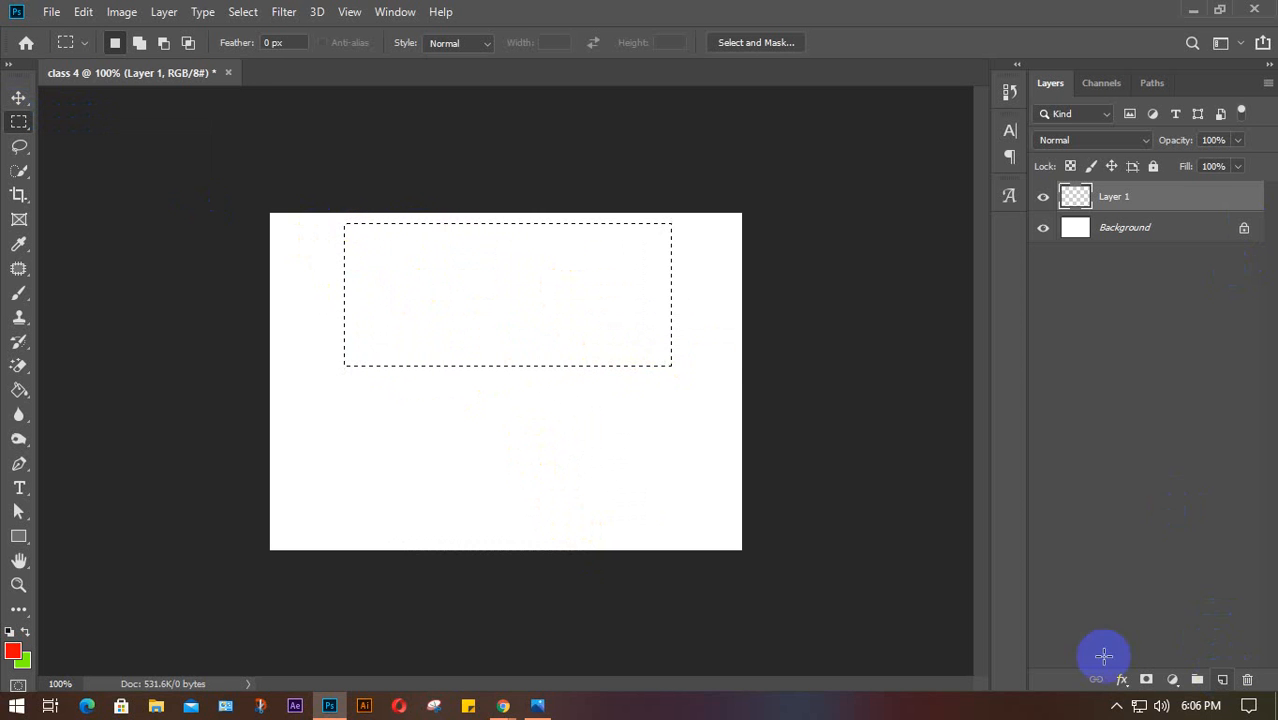
{"action": "key", "text": "alt+BackSpace"}
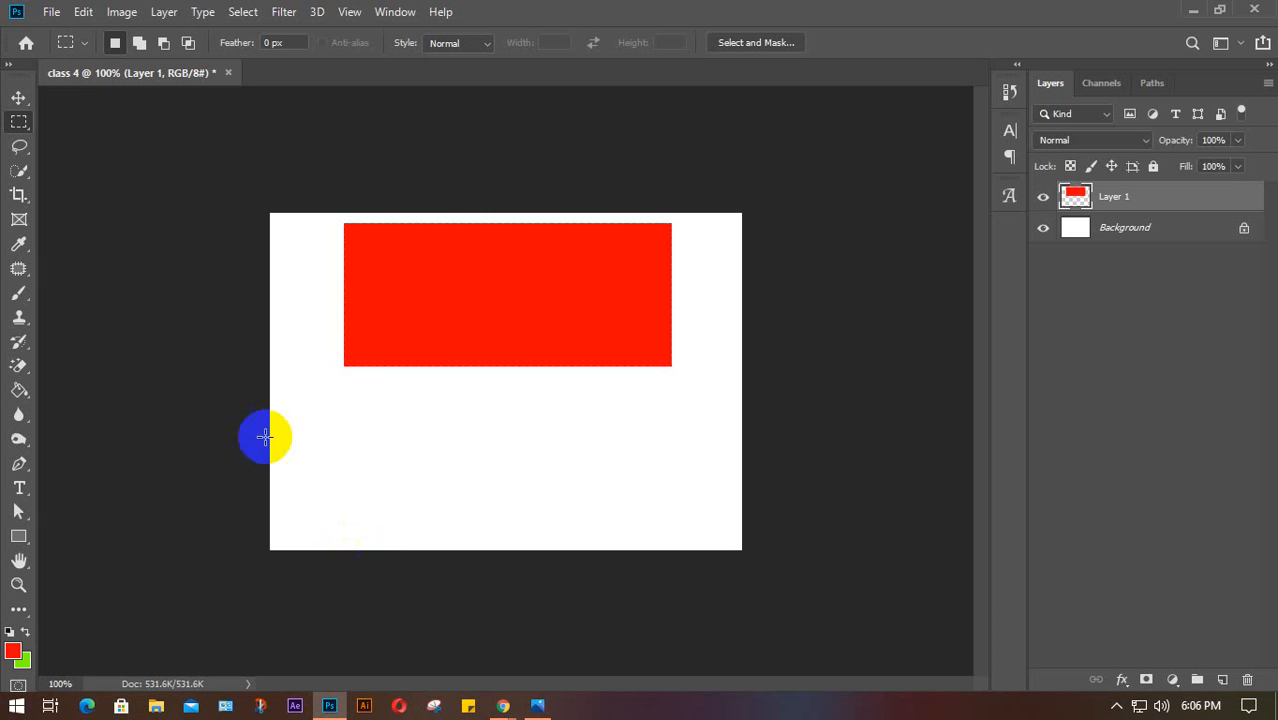
{"action": "left_click_drag", "start_coordinate": [440, 347], "coordinate": [568, 540]}
Fill the tall selection below the rectangle with green as the stem on a new layer
{"action": "left_click", "coordinate": [1218, 678]}
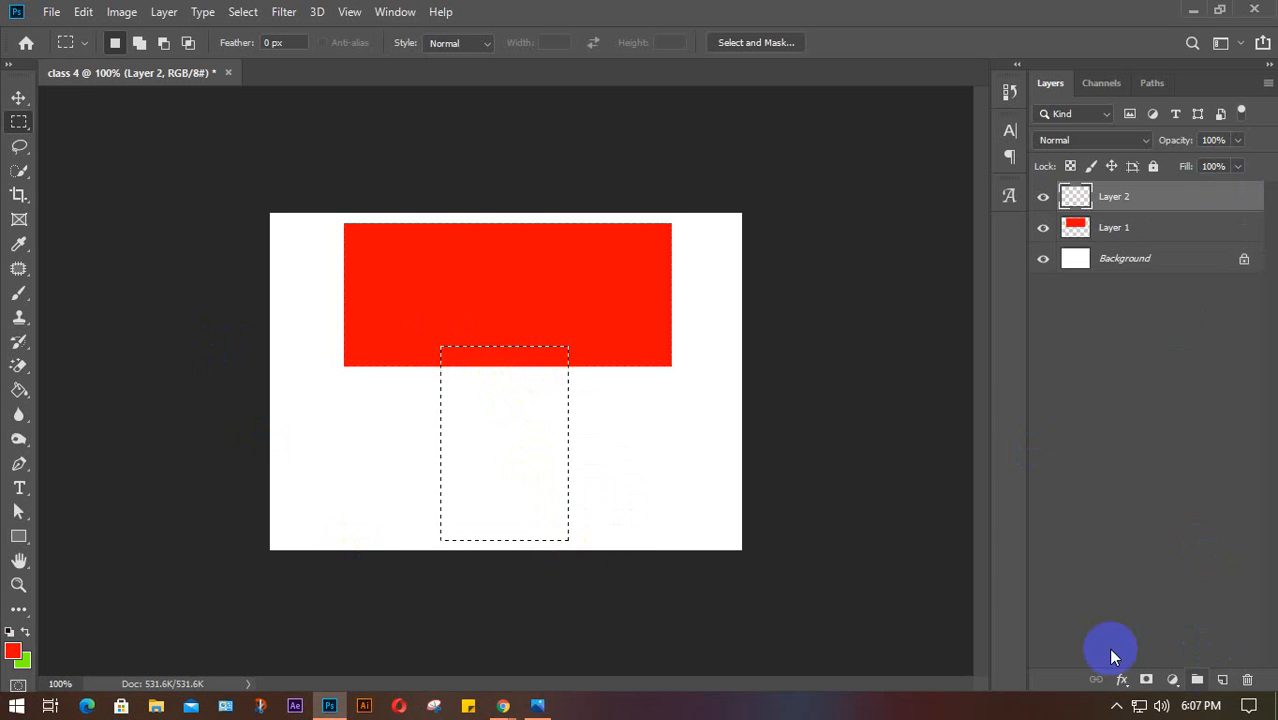
{"action": "key", "text": "ctrl+BackSpace"}
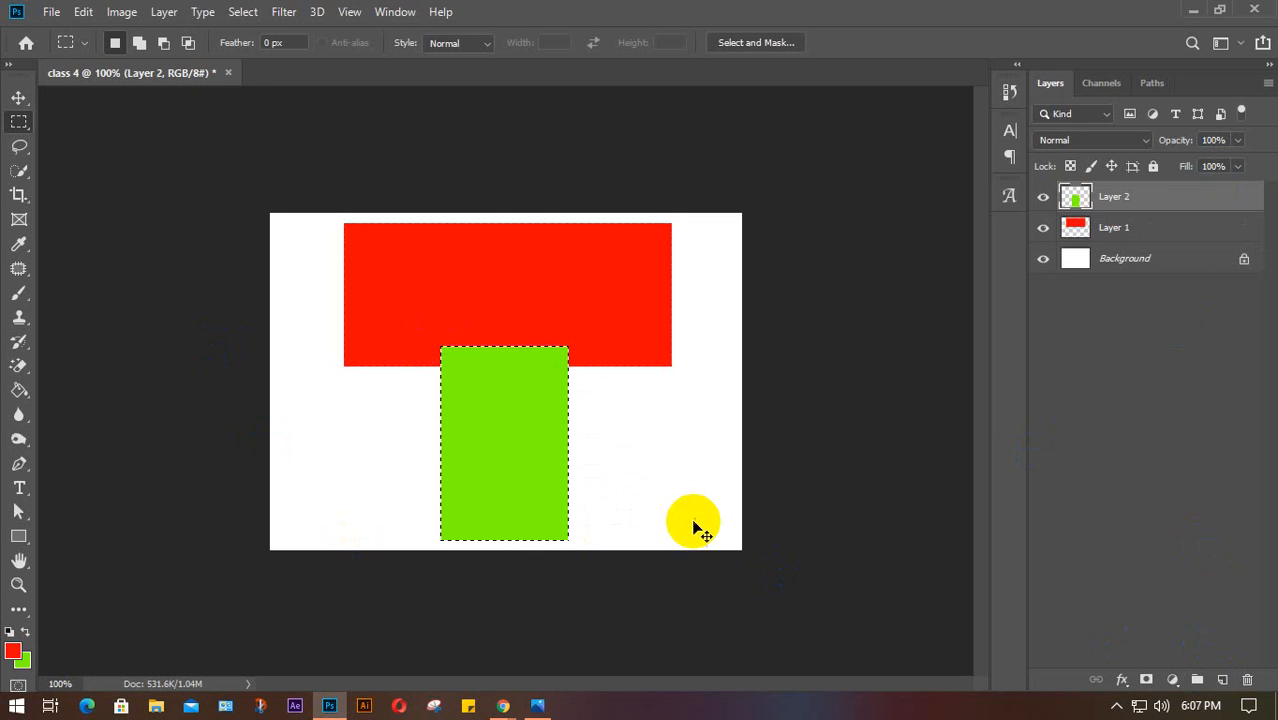
{"action": "key", "text": "ctrl+d"}
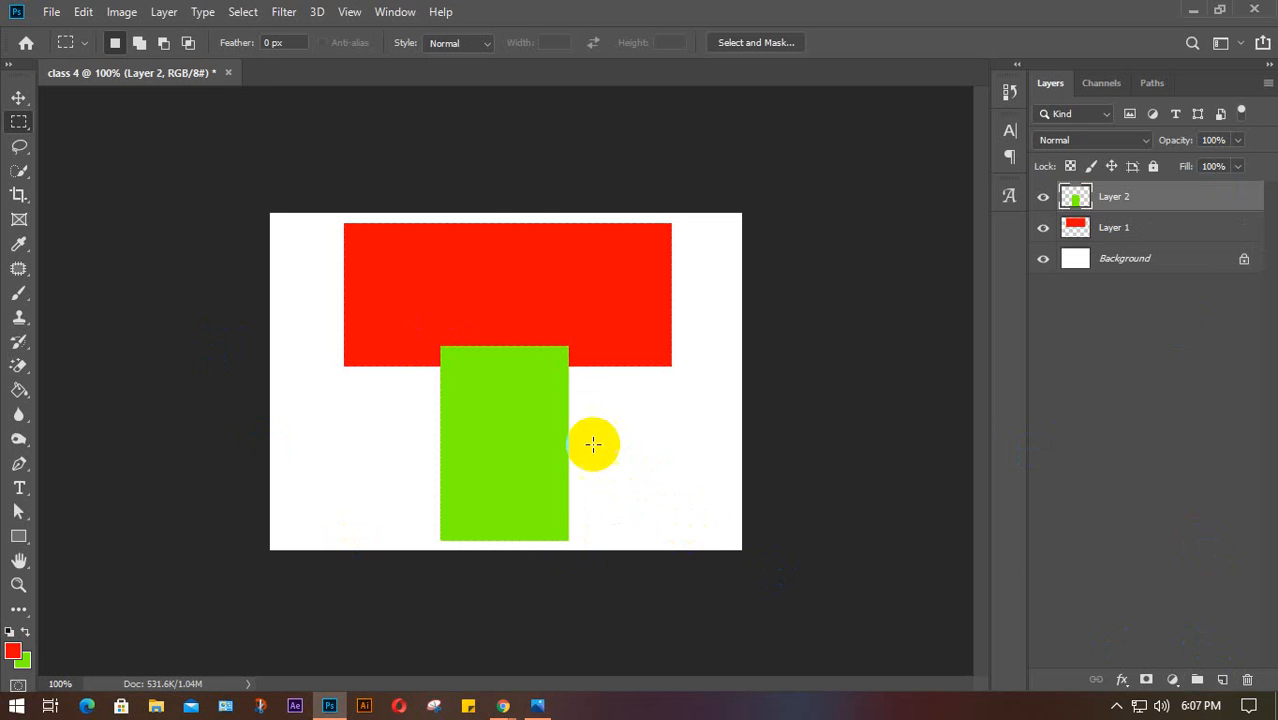
On a new layer, add thin red bars to the right and left of the stem
{"action": "left_click_drag", "start_coordinate": [561, 393], "coordinate": [625, 408]}
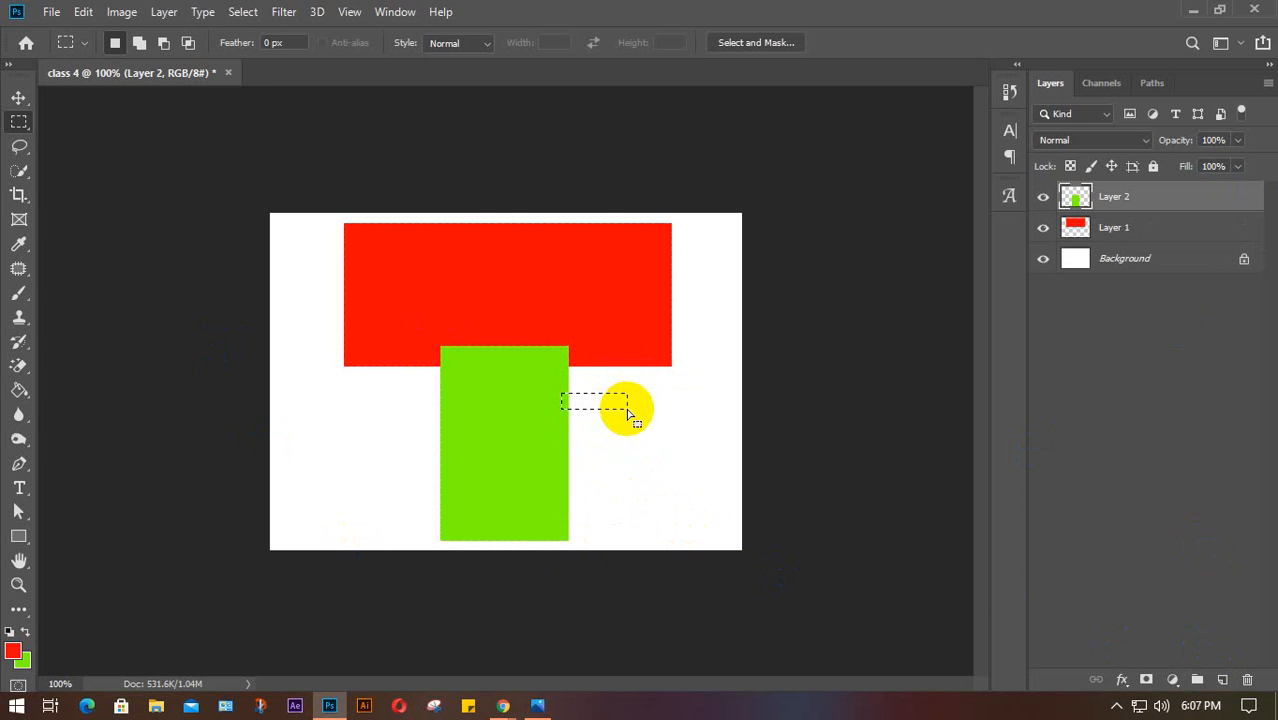
{"action": "left_click", "coordinate": [1222, 679]}
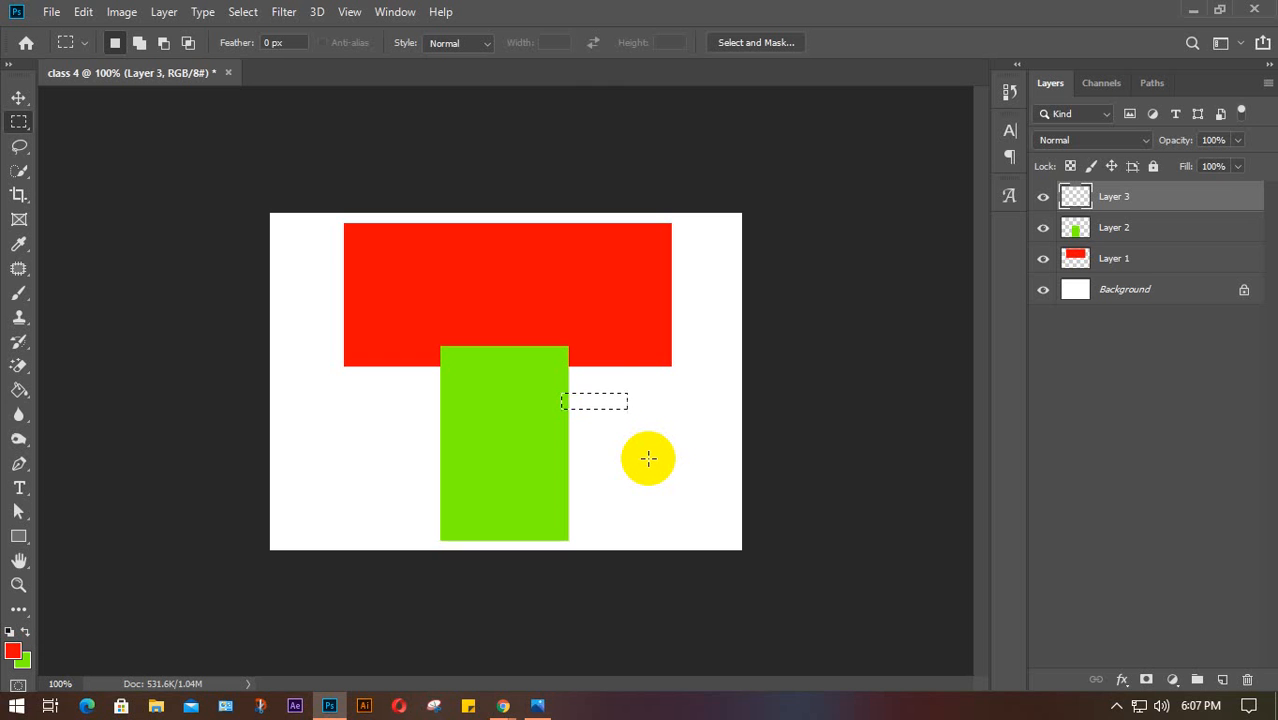
{"action": "key", "text": "alt+BackSpace"}
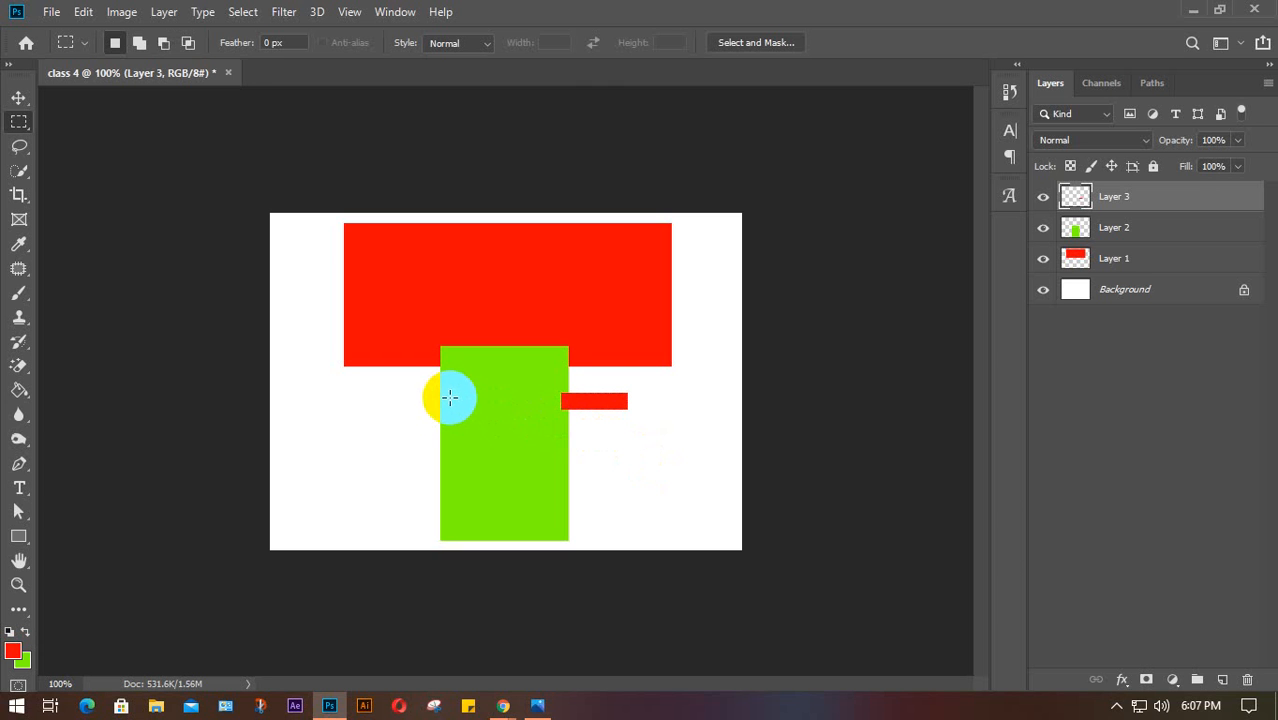
{"action": "left_click_drag", "start_coordinate": [446, 398], "coordinate": [374, 413]}
{"action": "key", "text": "alt+BackSpace"}
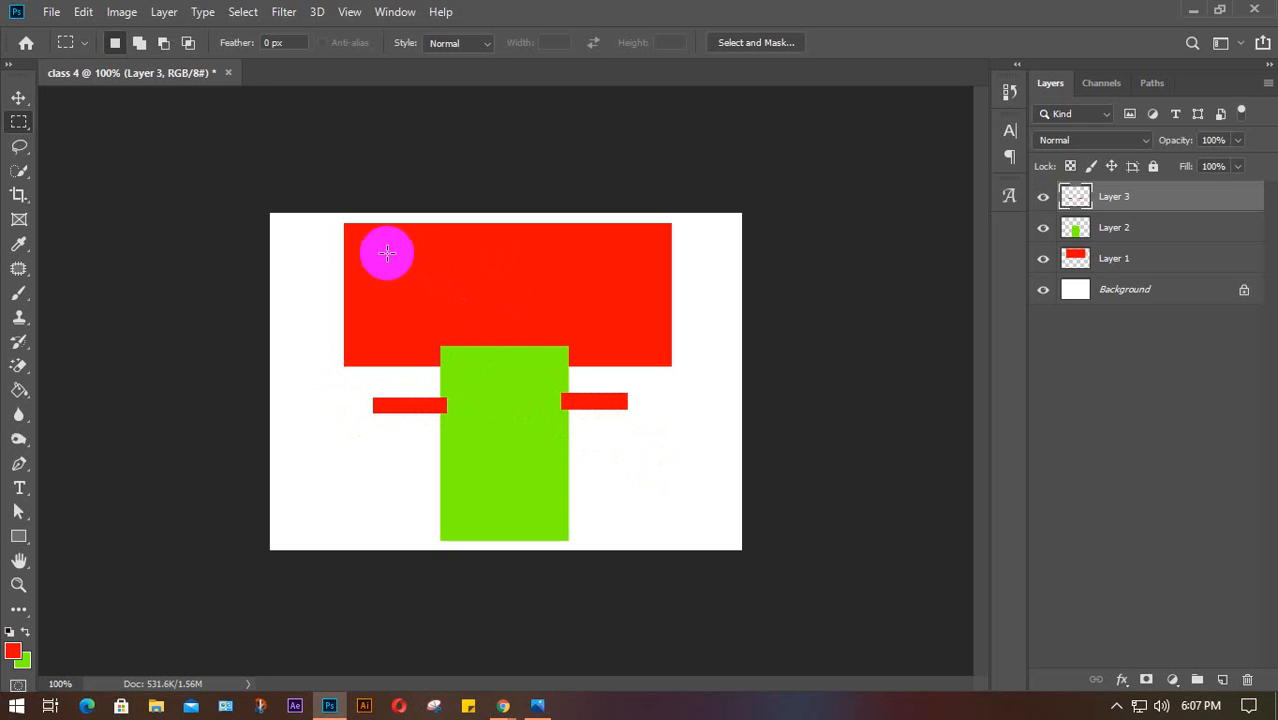
Fill a small green square inside the red rectangle
{"action": "left_click_drag", "start_coordinate": [388, 254], "coordinate": [428, 295]}
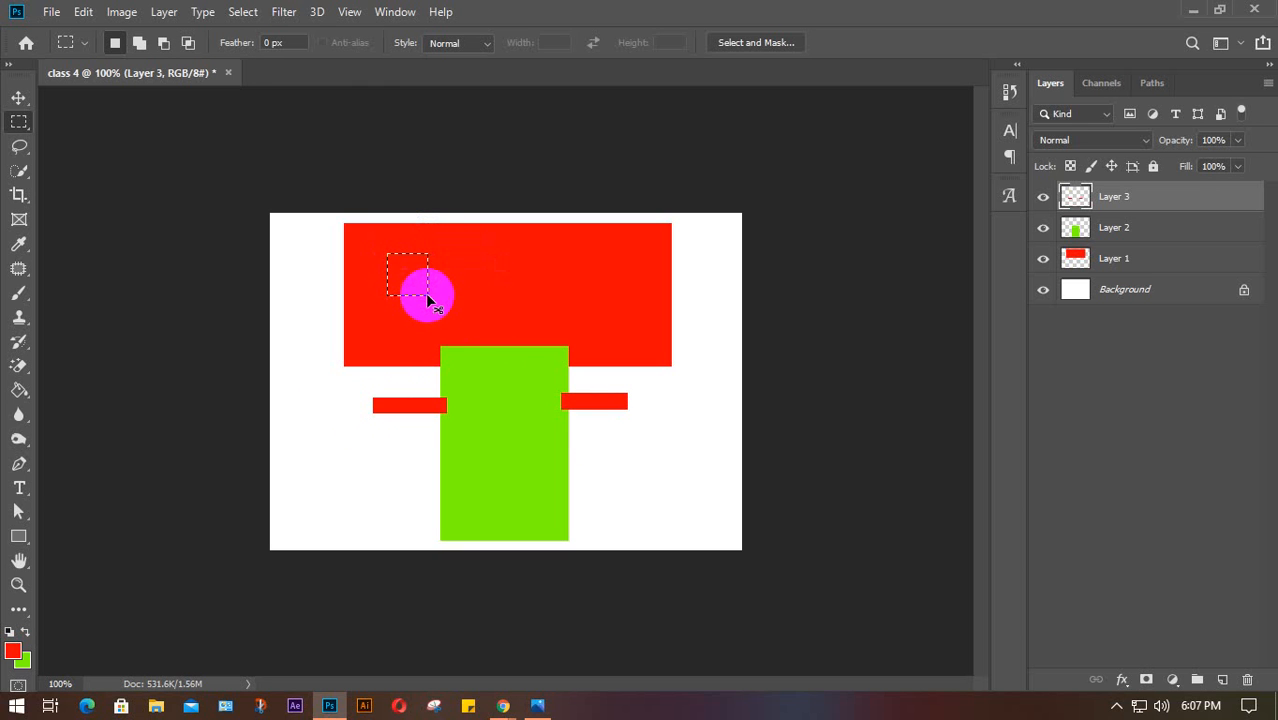
{"action": "key", "text": "ctrl+BackSpace"}
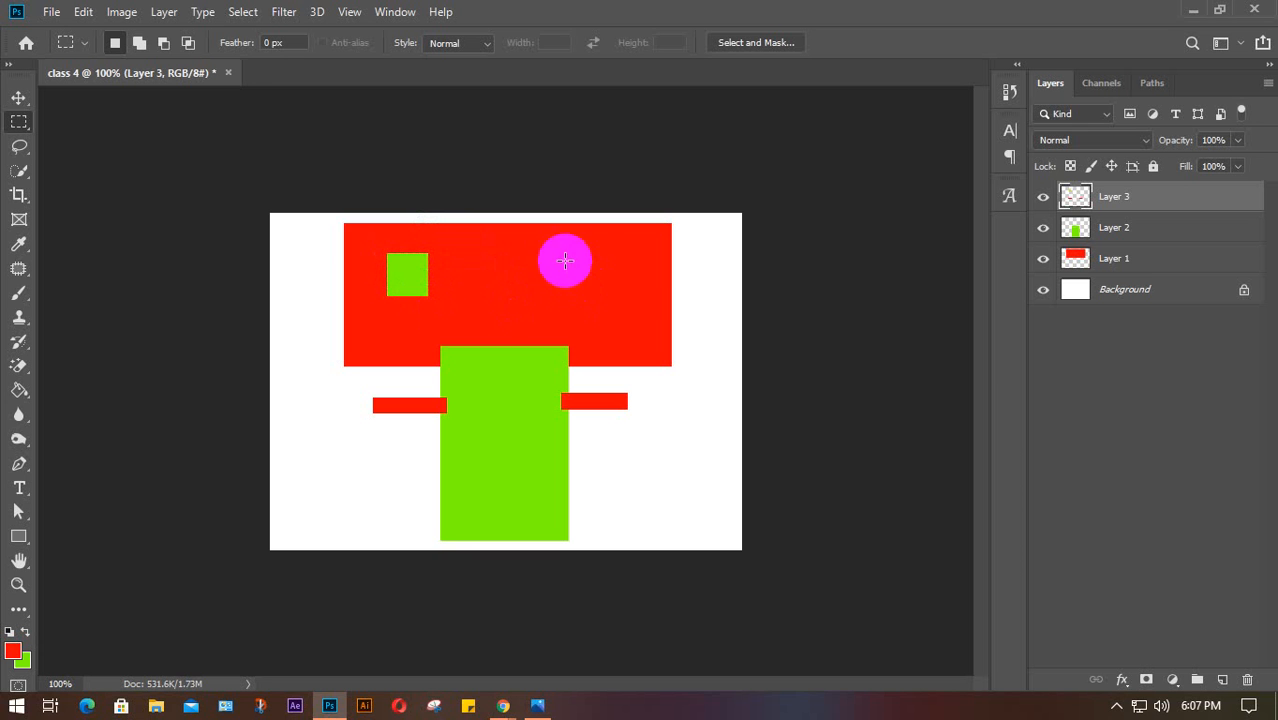
{"action": "left_click_drag", "start_coordinate": [541, 255], "coordinate": [593, 293]}
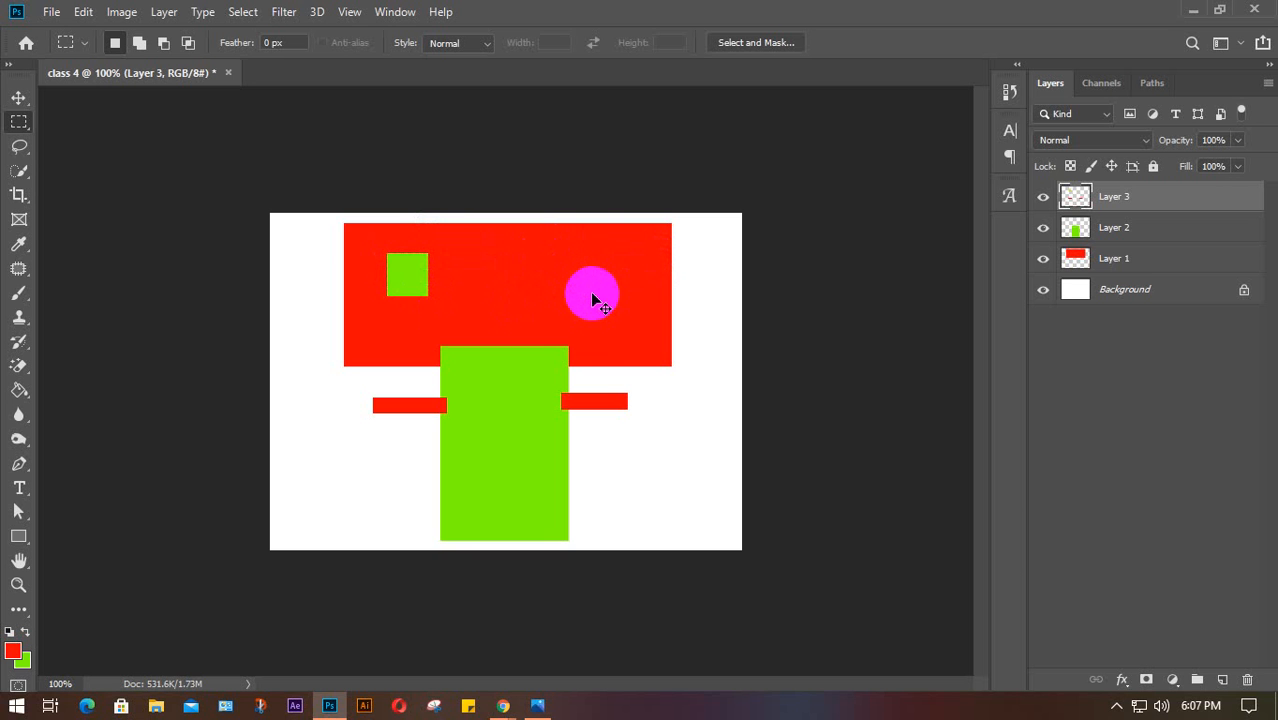
{"action": "left_click", "coordinate": [592, 300]}
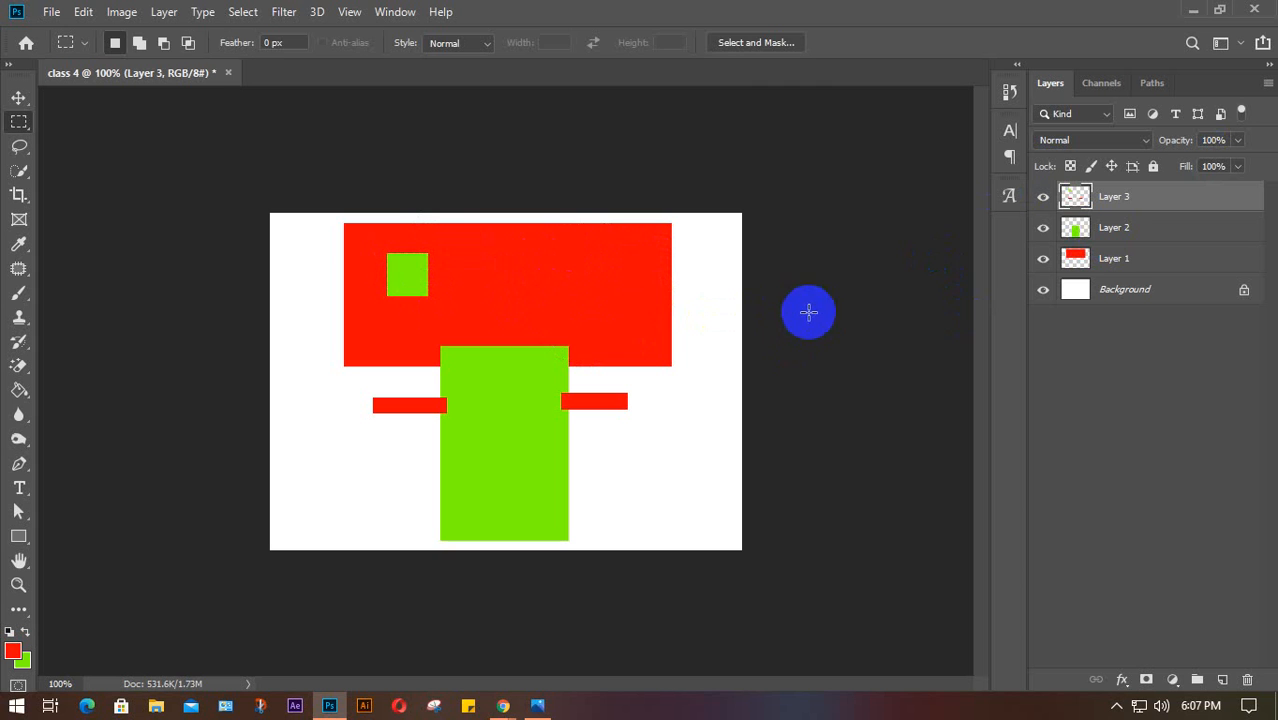
{"action": "key", "text": "v"}
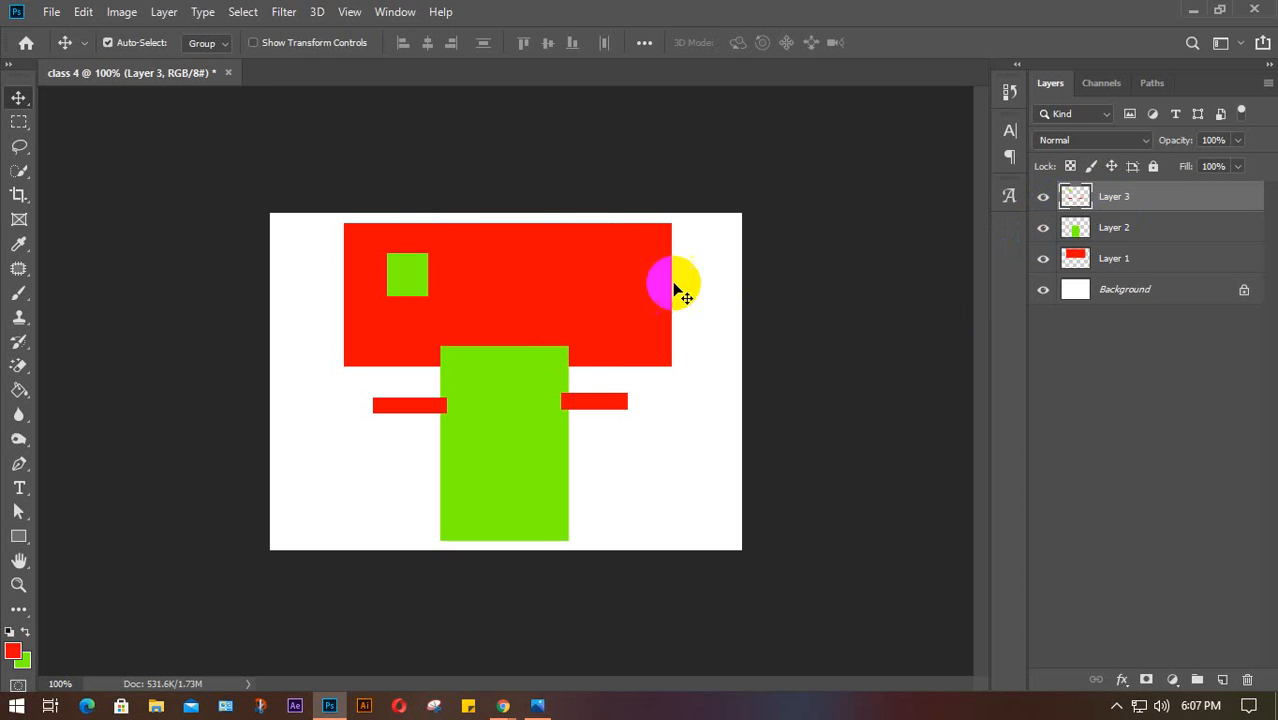
{"action": "left_click", "coordinate": [1044, 197]}
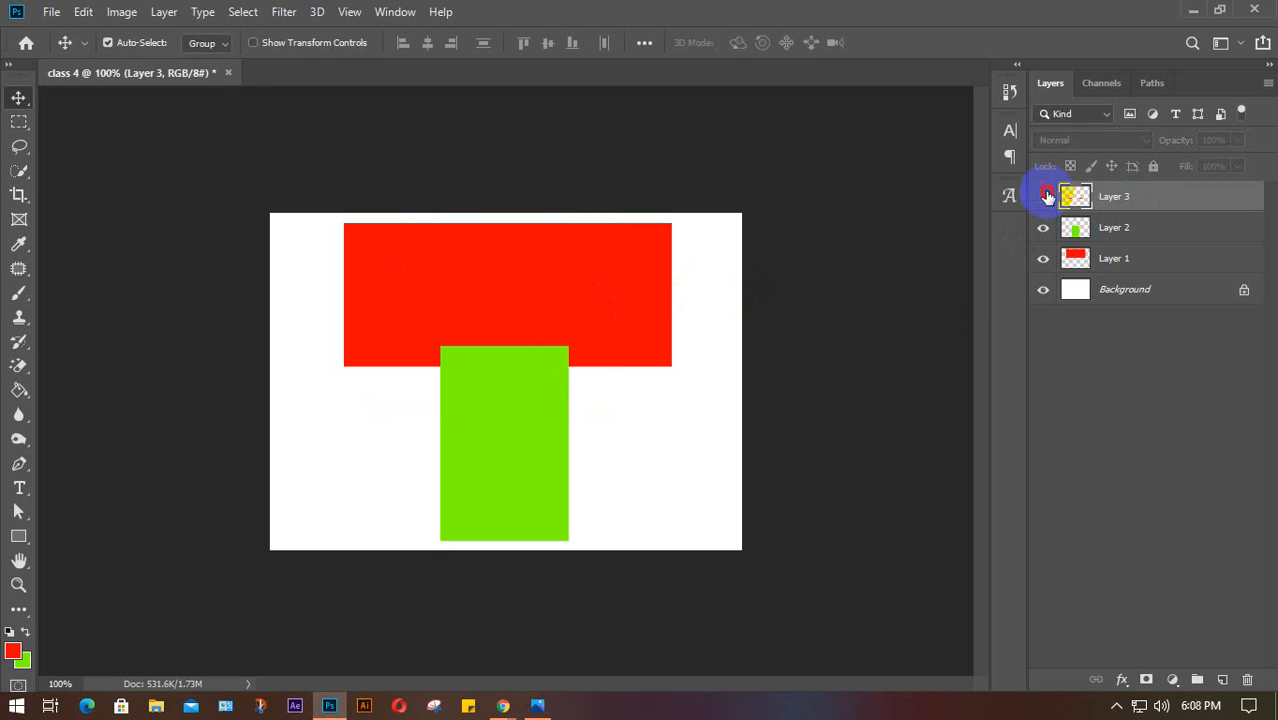
{"action": "left_click", "coordinate": [1044, 197]}
{"action": "left_click", "coordinate": [1045, 197]}
{"action": "left_click", "coordinate": [1046, 197]}
{"action": "left_click", "coordinate": [1045, 197]}
{"action": "left_click", "coordinate": [1045, 197]}
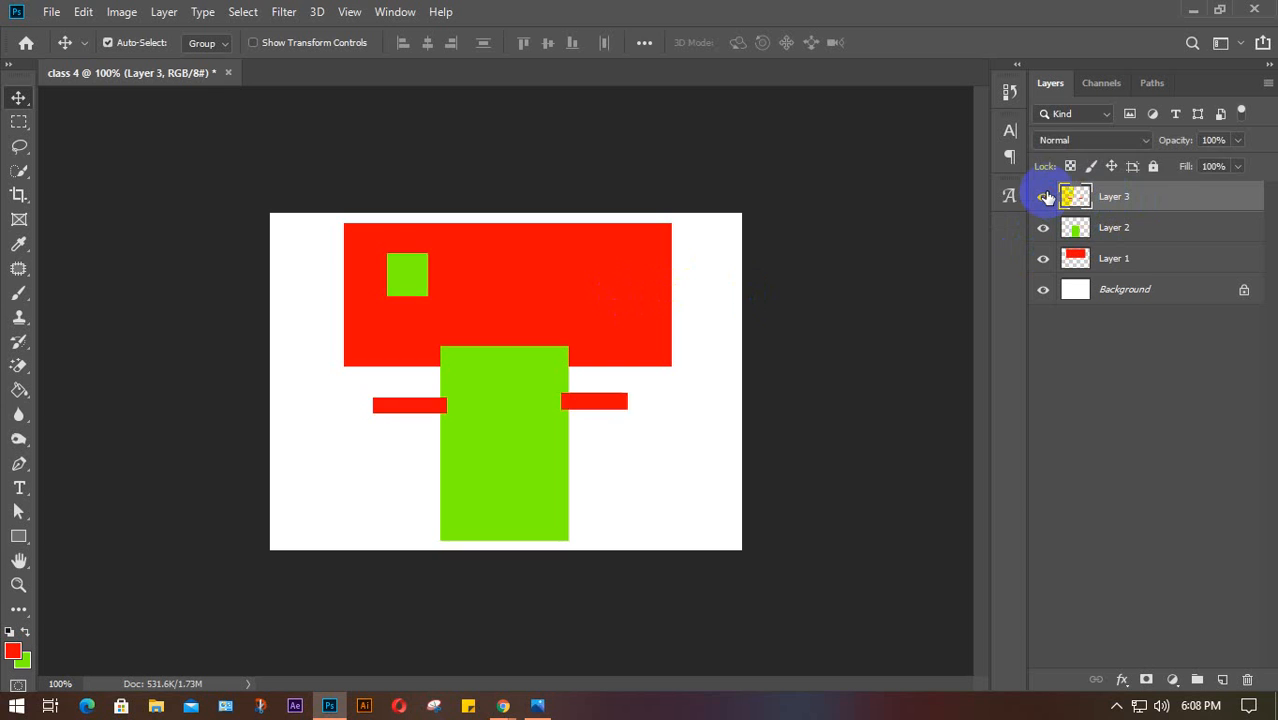
{"action": "left_click", "coordinate": [1045, 198]}
{"action": "left_click", "coordinate": [1044, 199]}
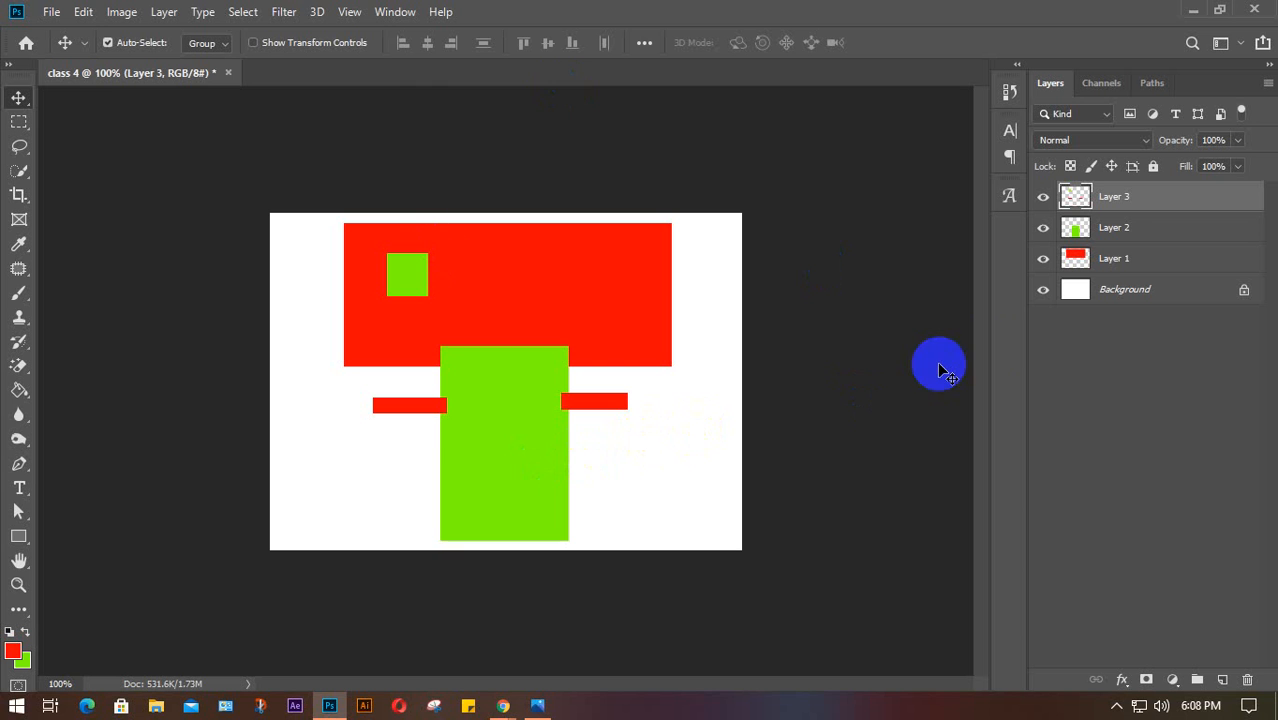
On a new layer, fill a second green square on the red rectangle's right side
{"action": "left_click", "coordinate": [1224, 678]}
{"action": "left_click", "coordinate": [19, 121]}
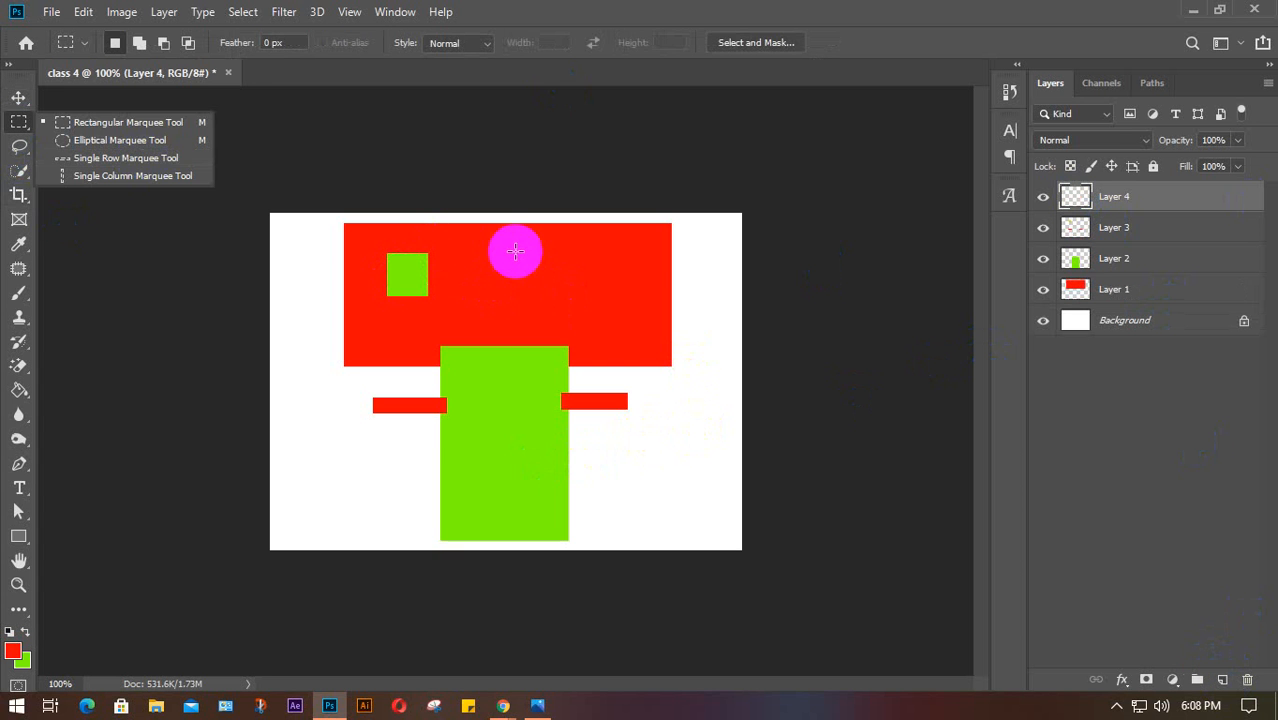
{"action": "left_click_drag", "start_coordinate": [515, 252], "coordinate": [567, 298]}
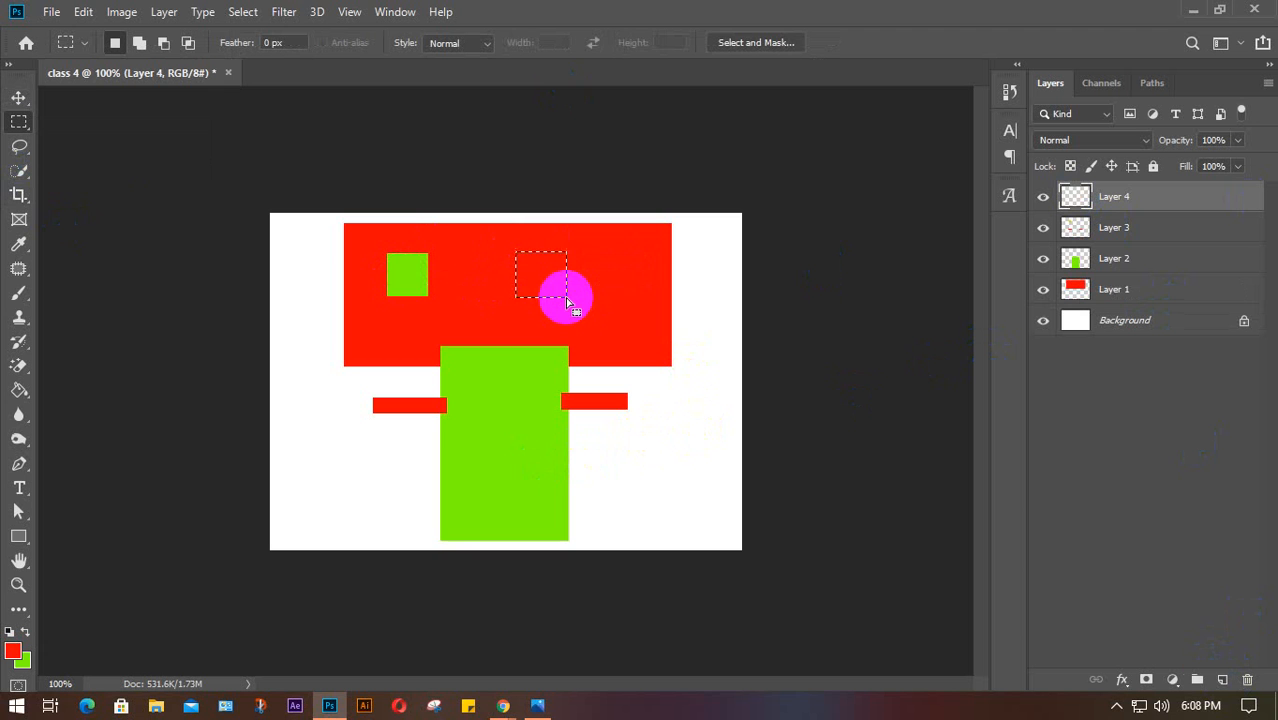
{"action": "key", "text": "ctrl+BackSpace"}
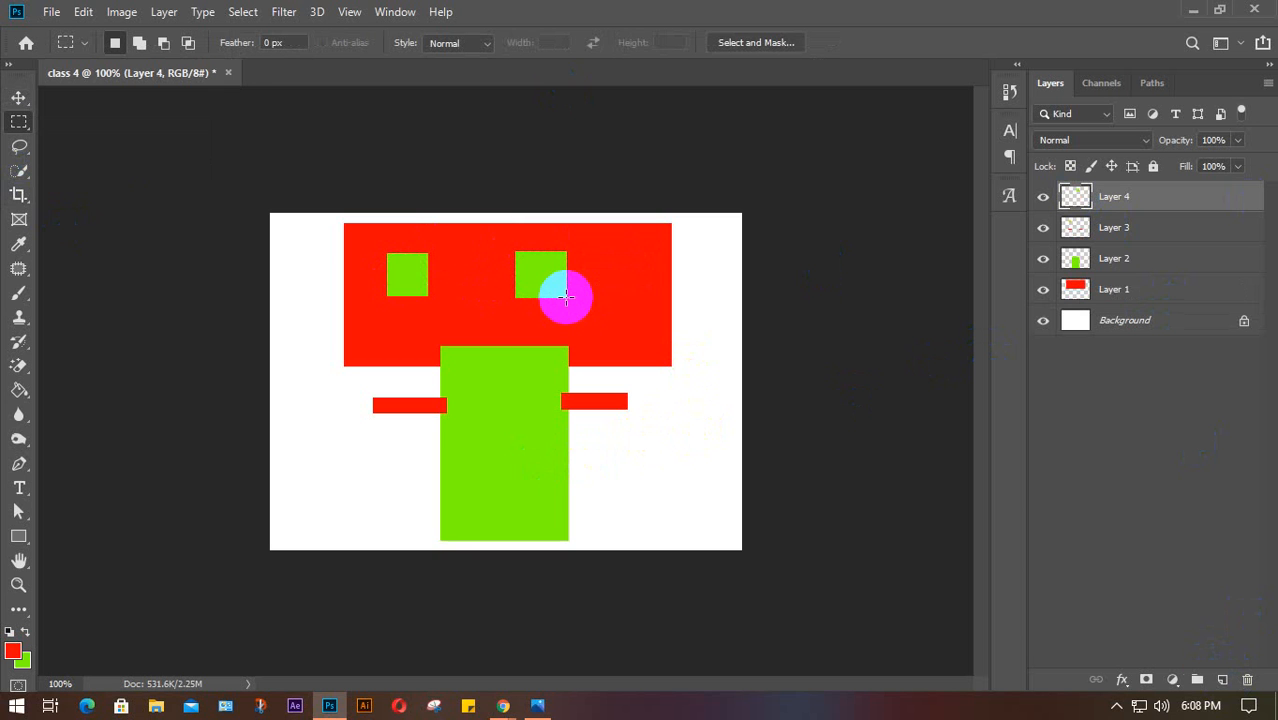
Reorder the layers so Layer 1, the red rectangle, sits just above Background
{"action": "key", "text": "v"}
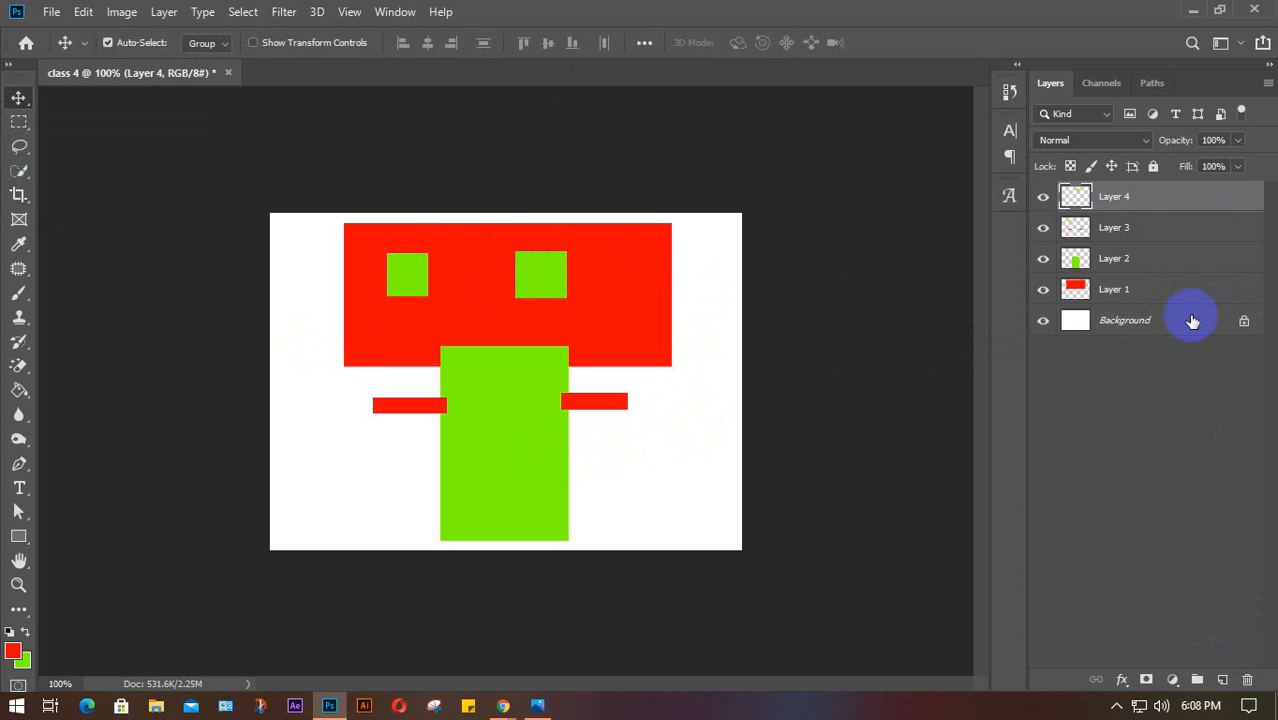
{"action": "left_click_drag", "start_coordinate": [1150, 260], "coordinate": [1140, 308]}
{"action": "left_click_drag", "start_coordinate": [1153, 227], "coordinate": [1138, 313]}
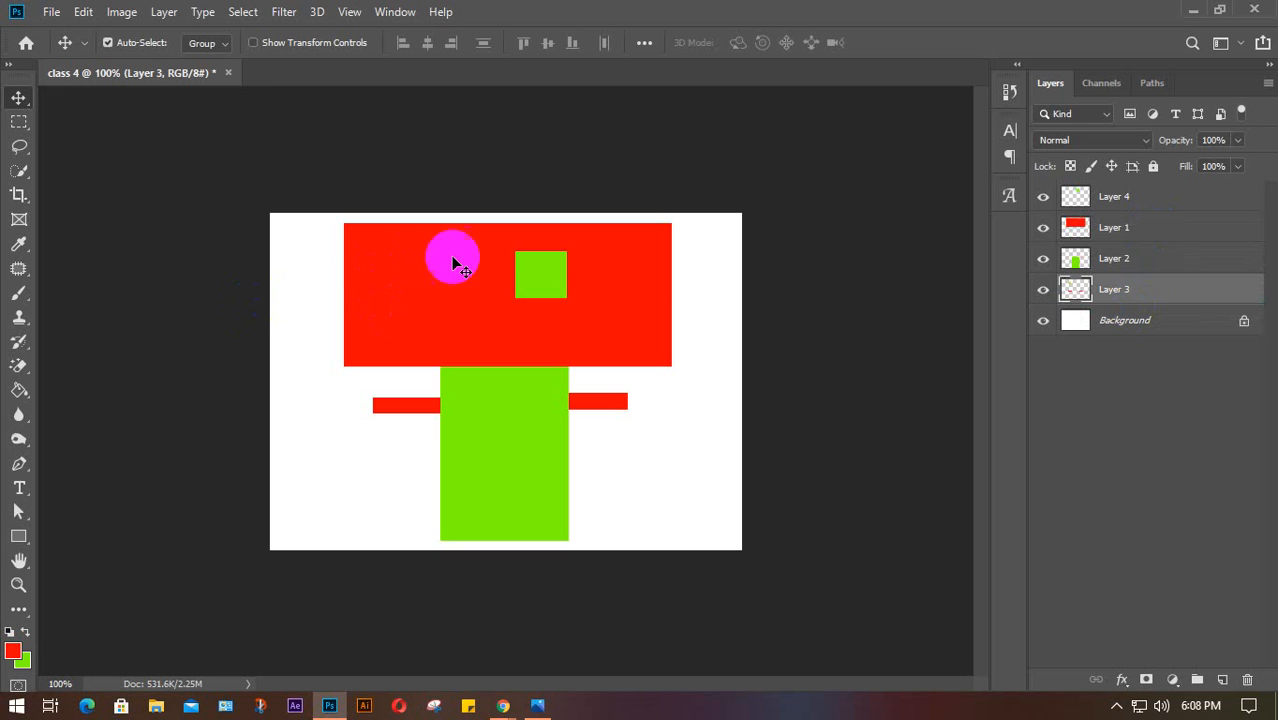
{"action": "left_click", "coordinate": [633, 274]}
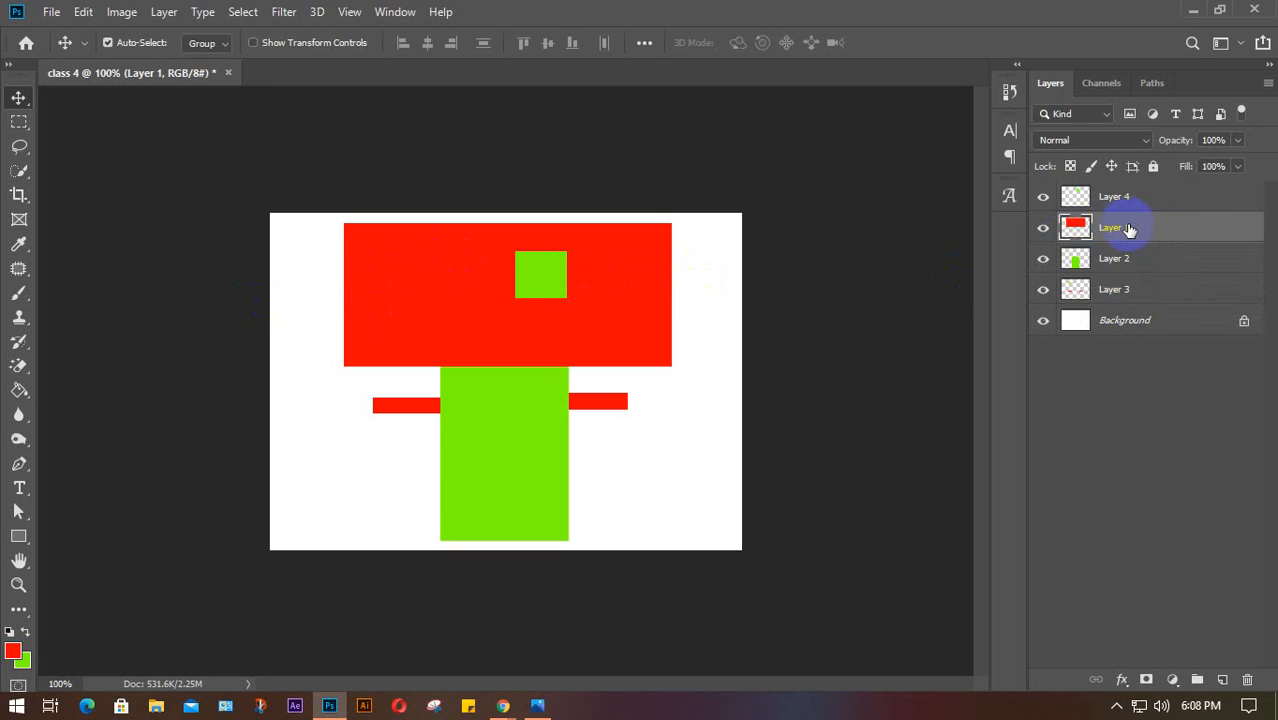
{"action": "left_click_drag", "start_coordinate": [1127, 227], "coordinate": [1127, 305]}
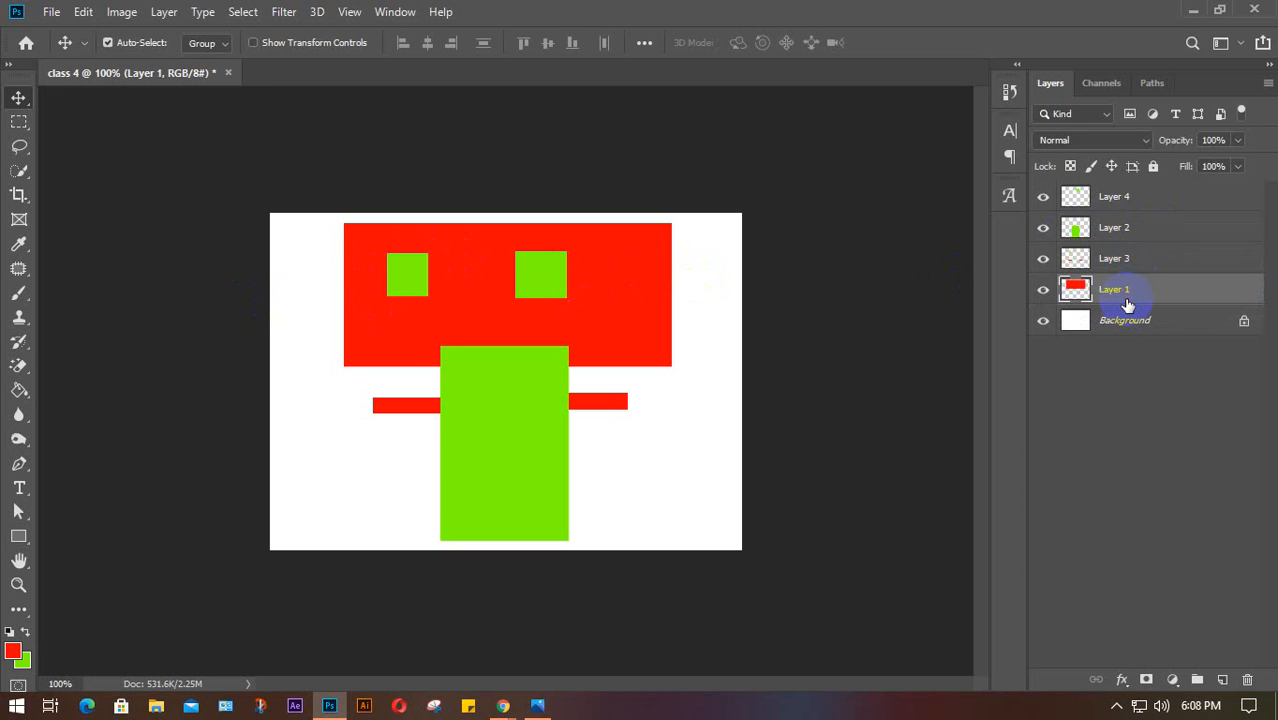
Move the green stem, red bars and left square down about 21 px, nudging the right square left
{"action": "left_click", "coordinate": [544, 419]}
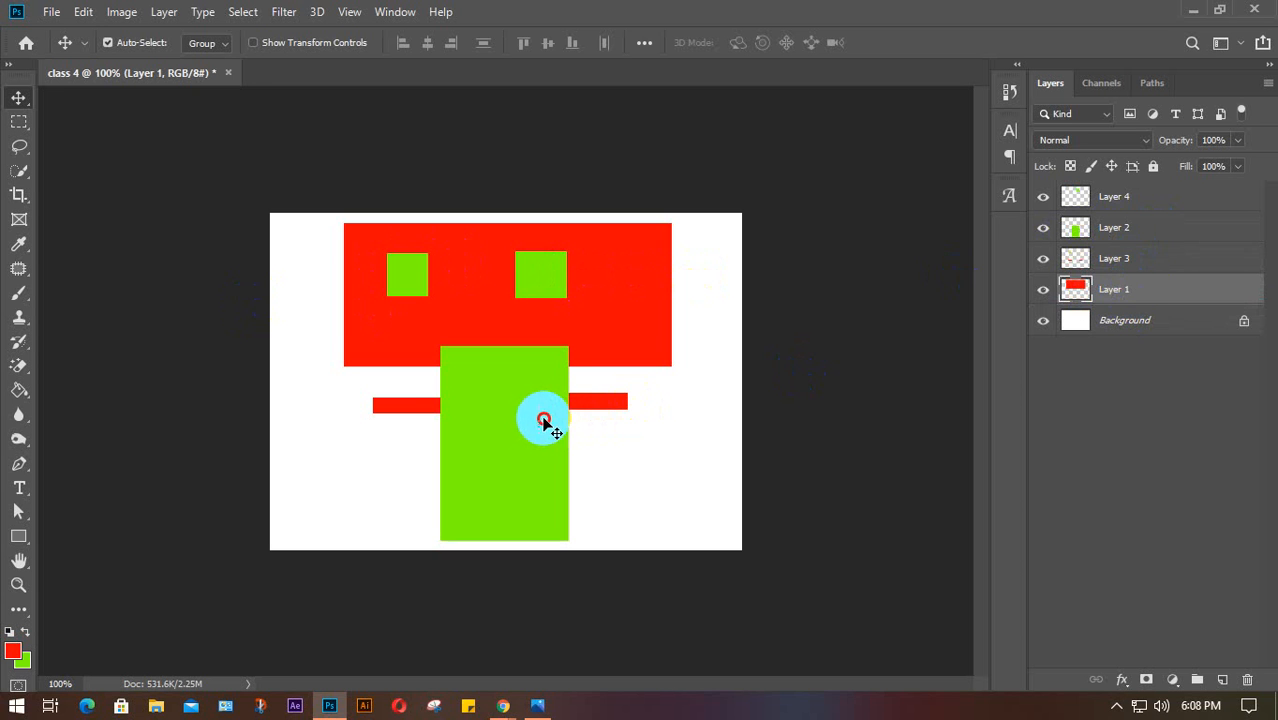
{"action": "left_click_drag", "start_coordinate": [544, 419], "coordinate": [538, 443]}
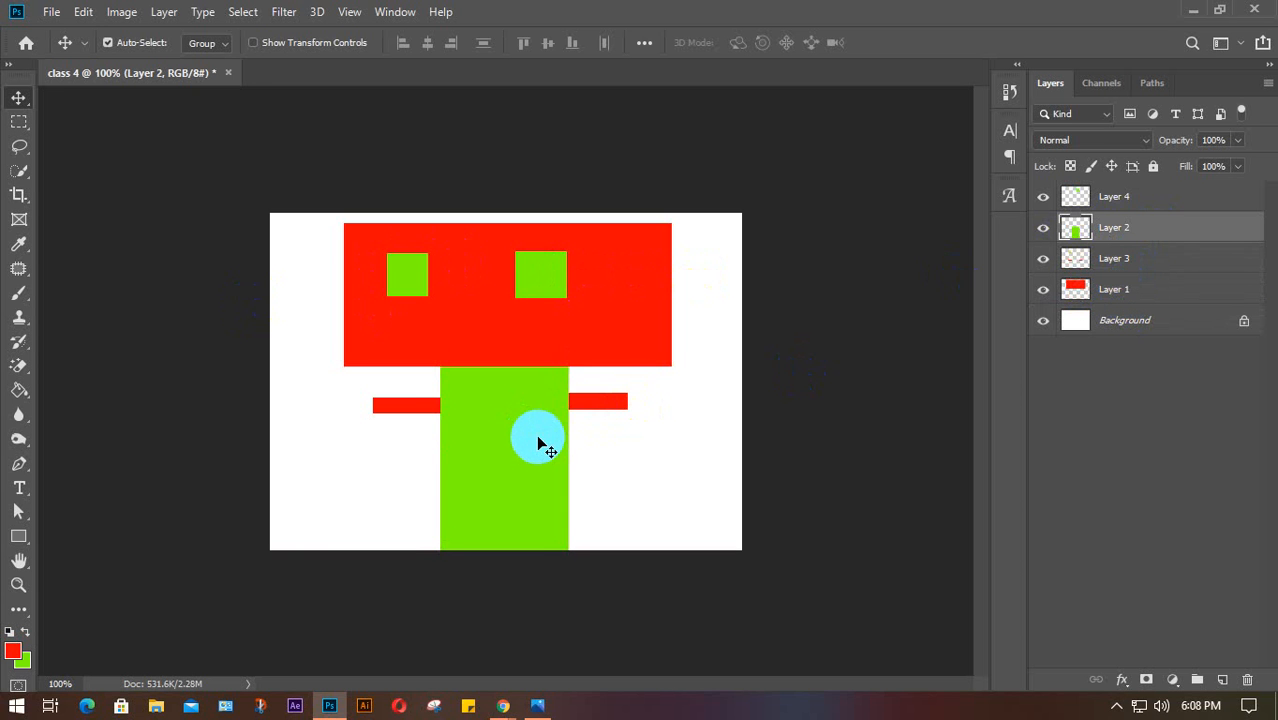
{"action": "left_click_drag", "start_coordinate": [600, 401], "coordinate": [602, 425]}
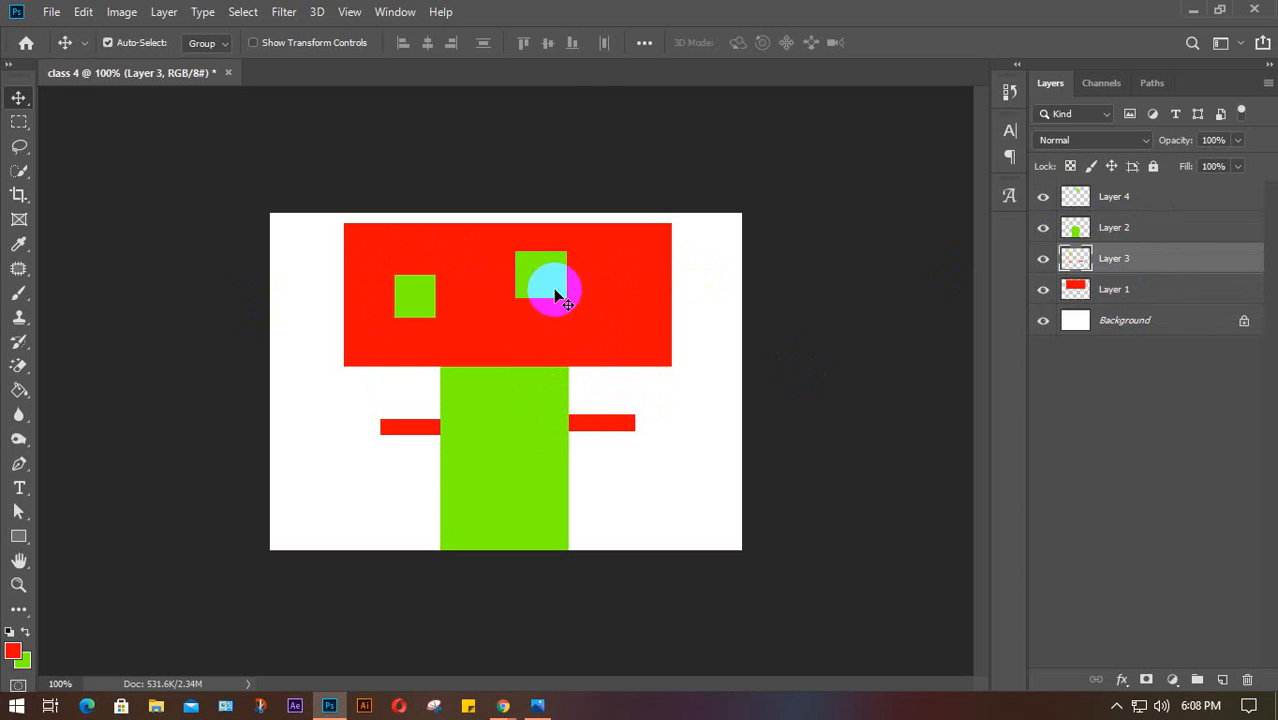
{"action": "mouse_move", "coordinate": [556, 294]}
{"action": "left_mouse_down"}
{"action": "mouse_move", "coordinate": [551, 280]}
{"action": "mouse_move", "coordinate": [520, 297]}
{"action": "mouse_move", "coordinate": [533, 300]}
{"action": "left_mouse_up"}
{"action": "left_click", "coordinate": [716, 348]}
{"action": "left_click", "coordinate": [625, 292]}
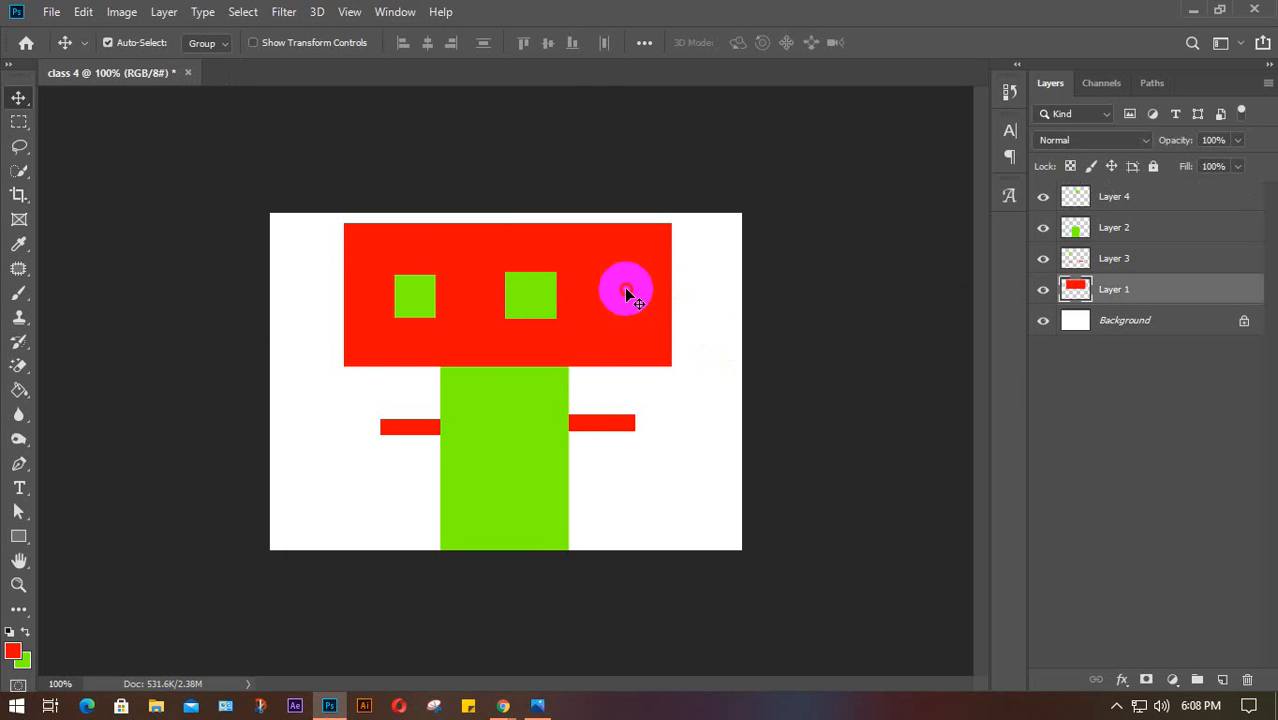
Scale the red rectangle to 100.57% from its right edge and commit the transform
{"action": "key", "text": "ctrl+t"}
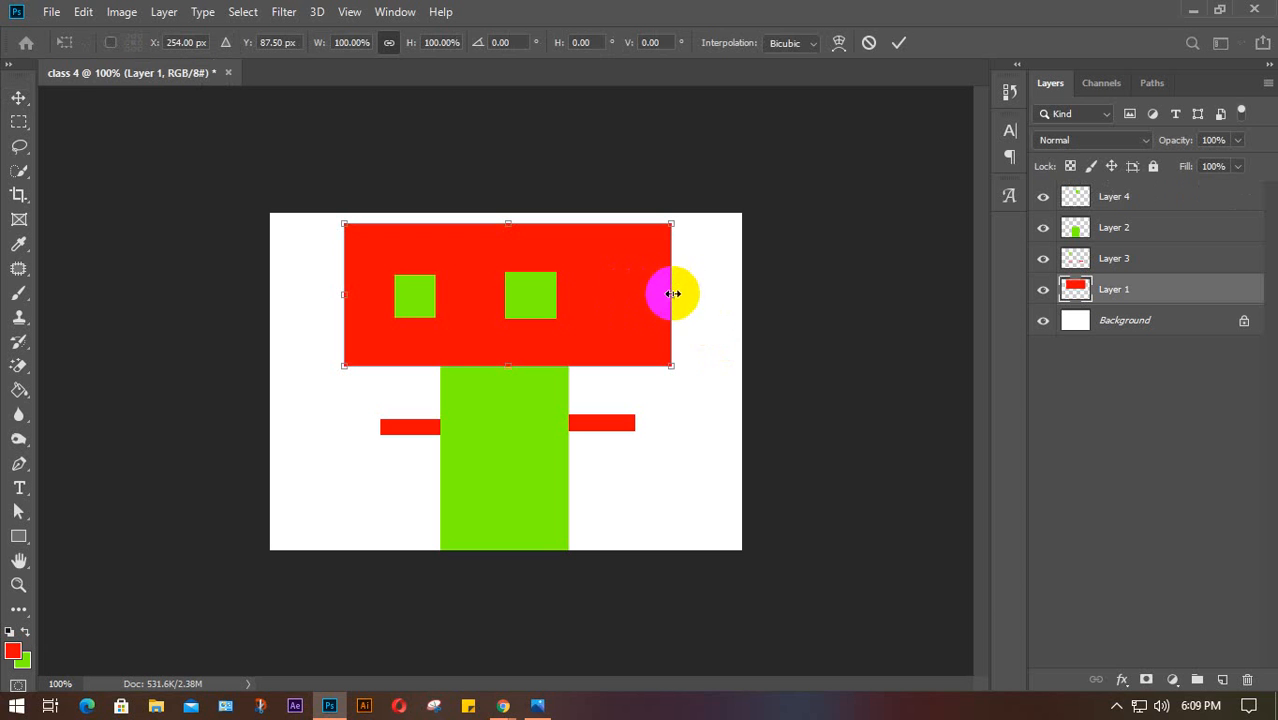
{"action": "left_click_drag", "start_coordinate": [672, 293], "coordinate": [644, 305]}
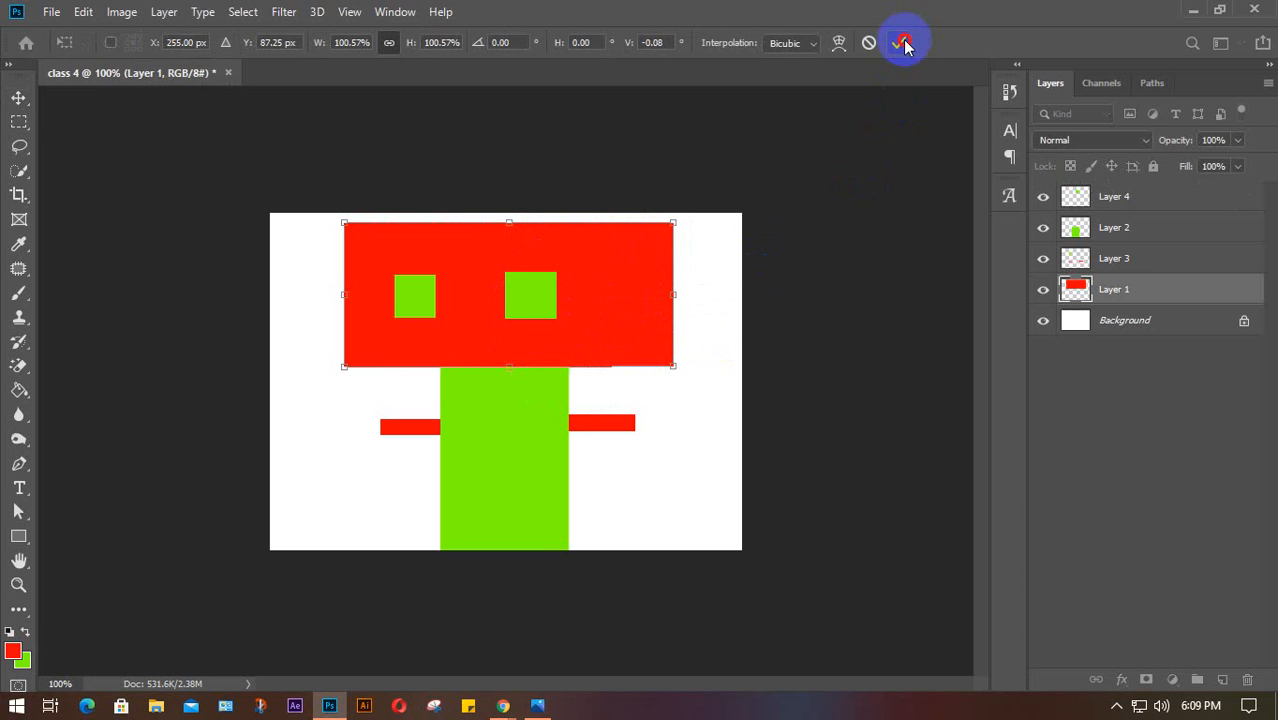
{"action": "left_click", "coordinate": [904, 44]}
{"action": "left_click", "coordinate": [18, 97]}
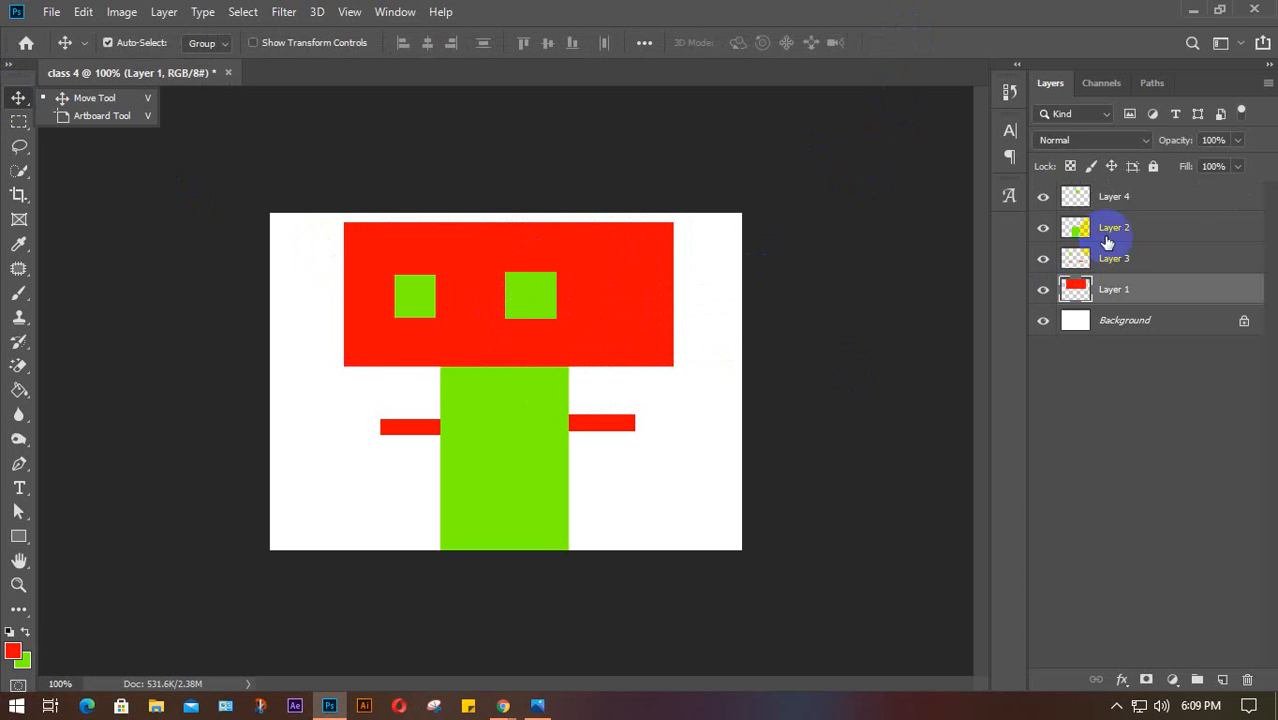
Delete Layer 4 after briefly toggling Layer 3's visibility off and on
{"action": "left_click", "coordinate": [1178, 198]}
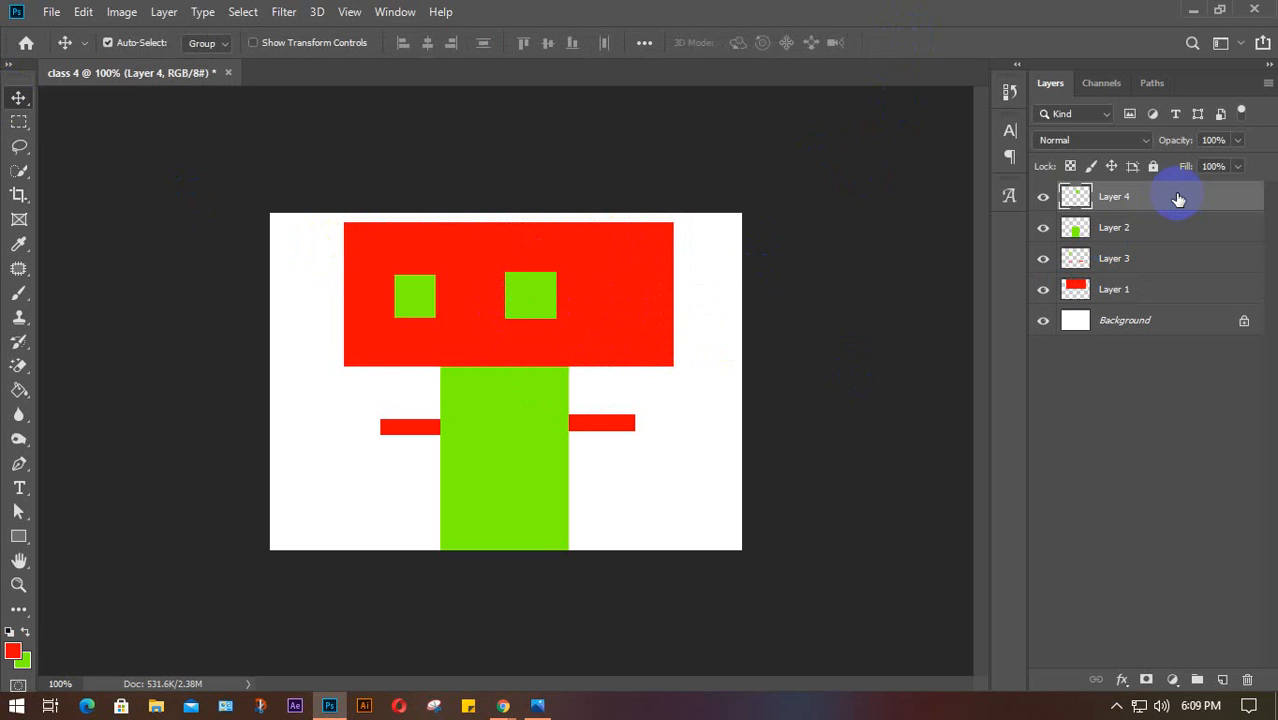
{"action": "left_click", "coordinate": [1043, 258]}
{"action": "left_click", "coordinate": [1043, 258]}
{"action": "key", "text": "Delete"}
{"action": "key", "text": "Delete"}
{"action": "key", "text": "Delete"}
{"action": "key", "text": "Delete"}
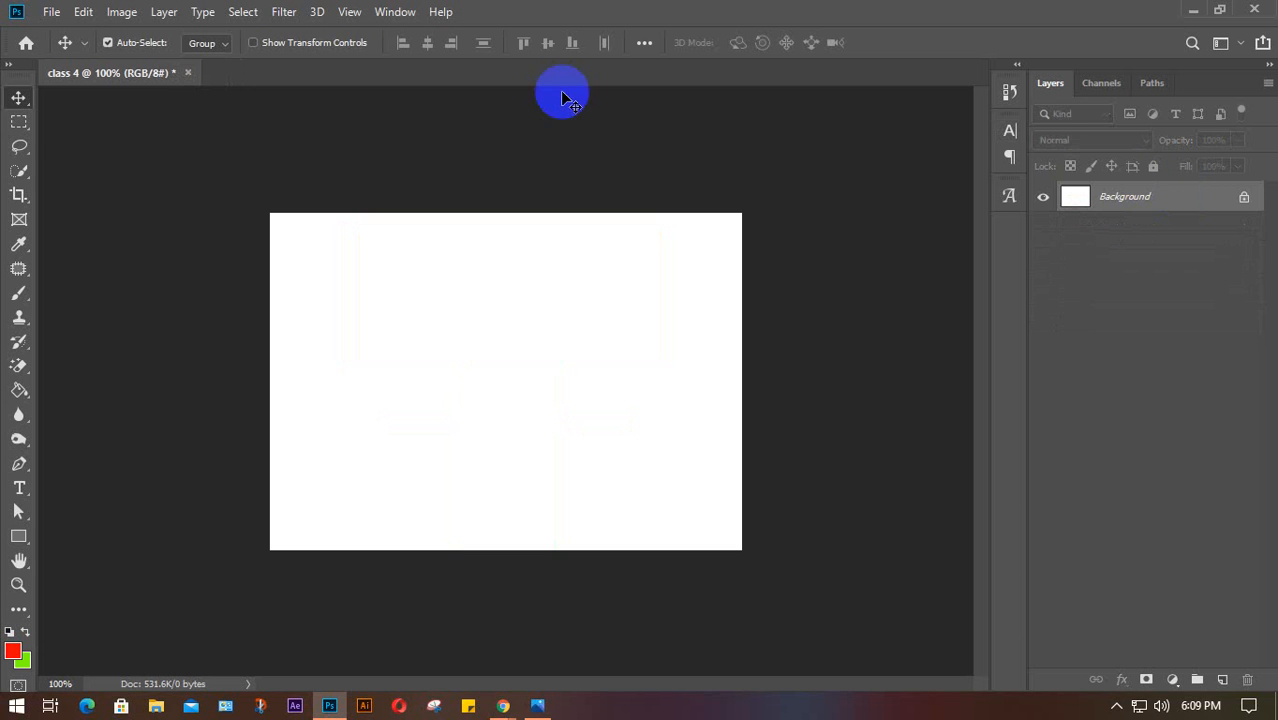
Make trial Lasso and Quick Selection selections on the canvas, then deselect with Ctrl+D
{"action": "left_click", "coordinate": [18, 147]}
{"action": "left_click", "coordinate": [71, 146]}
{"action": "mouse_move", "coordinate": [398, 375]}
{"action": "left_mouse_down"}
{"action": "mouse_move", "coordinate": [428, 291]}
{"action": "mouse_move", "coordinate": [452, 391]}
{"action": "mouse_move", "coordinate": [337, 315]}
{"action": "left_mouse_up"}
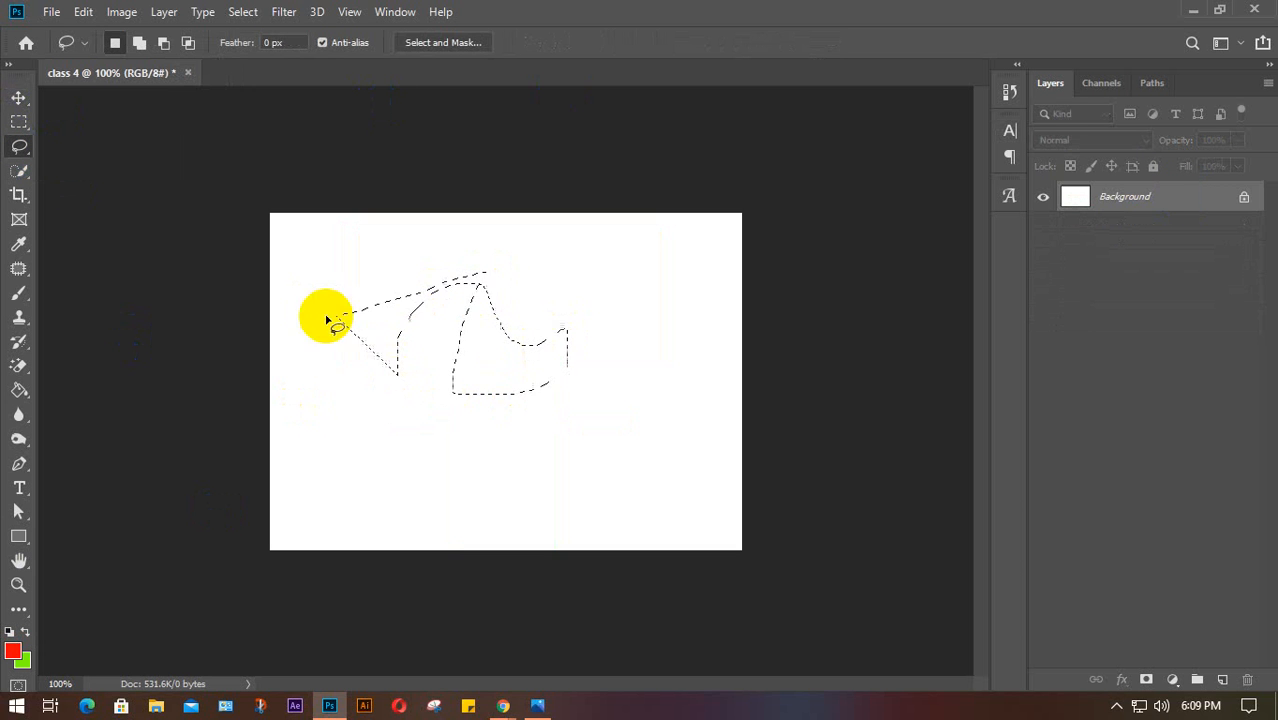
{"action": "left_click", "coordinate": [19, 170]}
{"action": "mouse_move", "coordinate": [447, 381]}
{"action": "left_mouse_down"}
{"action": "mouse_move", "coordinate": [465, 362]}
{"action": "mouse_move", "coordinate": [622, 351]}
{"action": "mouse_move", "coordinate": [300, 240]}
{"action": "left_mouse_up"}
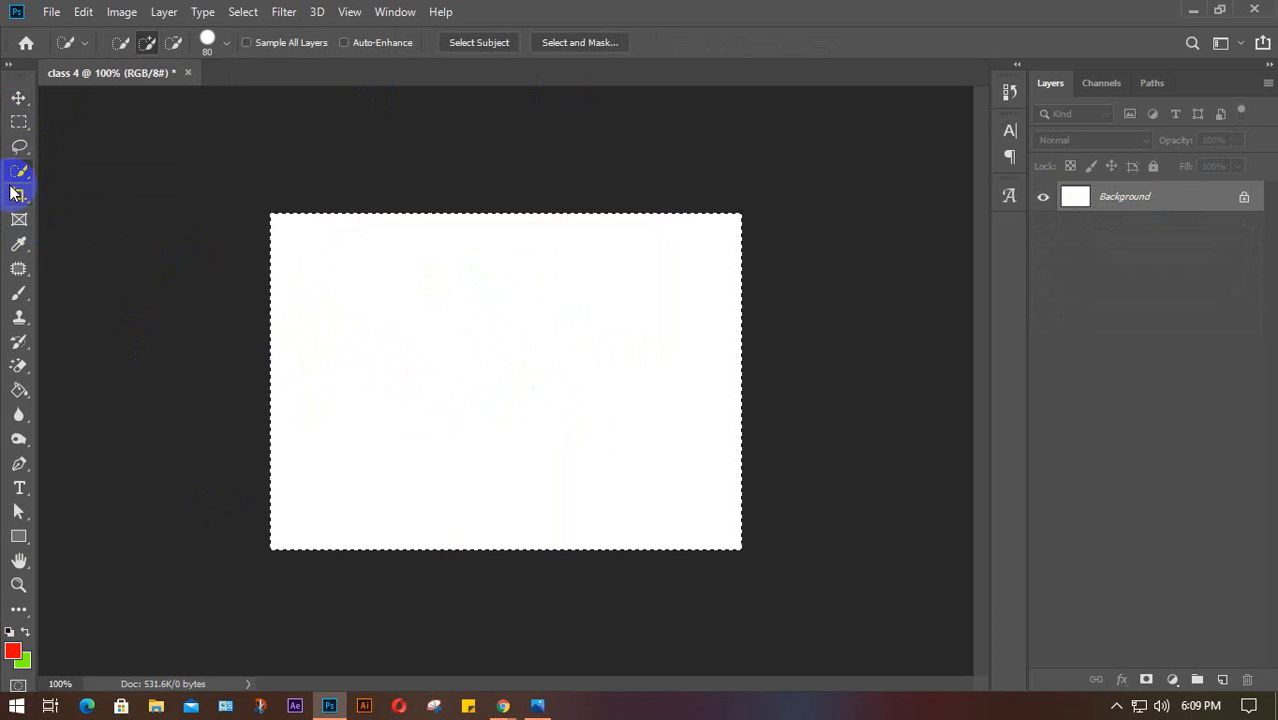
{"action": "left_click", "coordinate": [18, 97]}
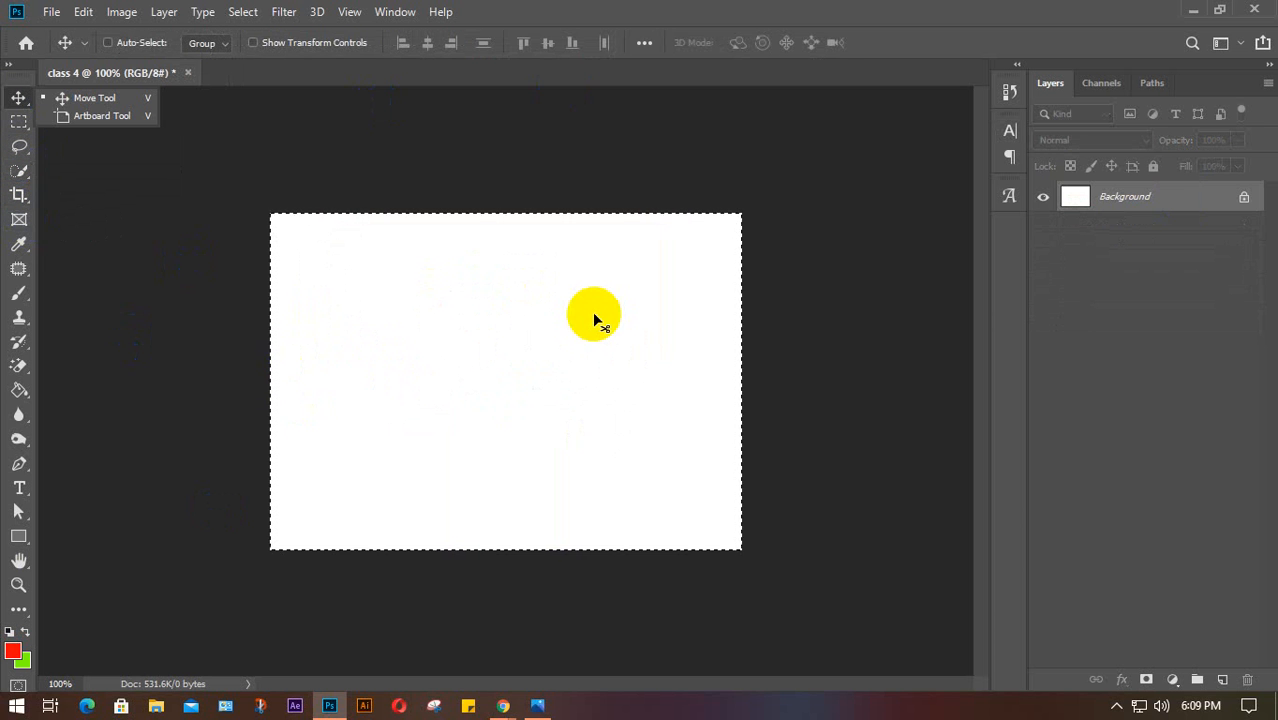
{"action": "key", "text": "ctrl+d"}
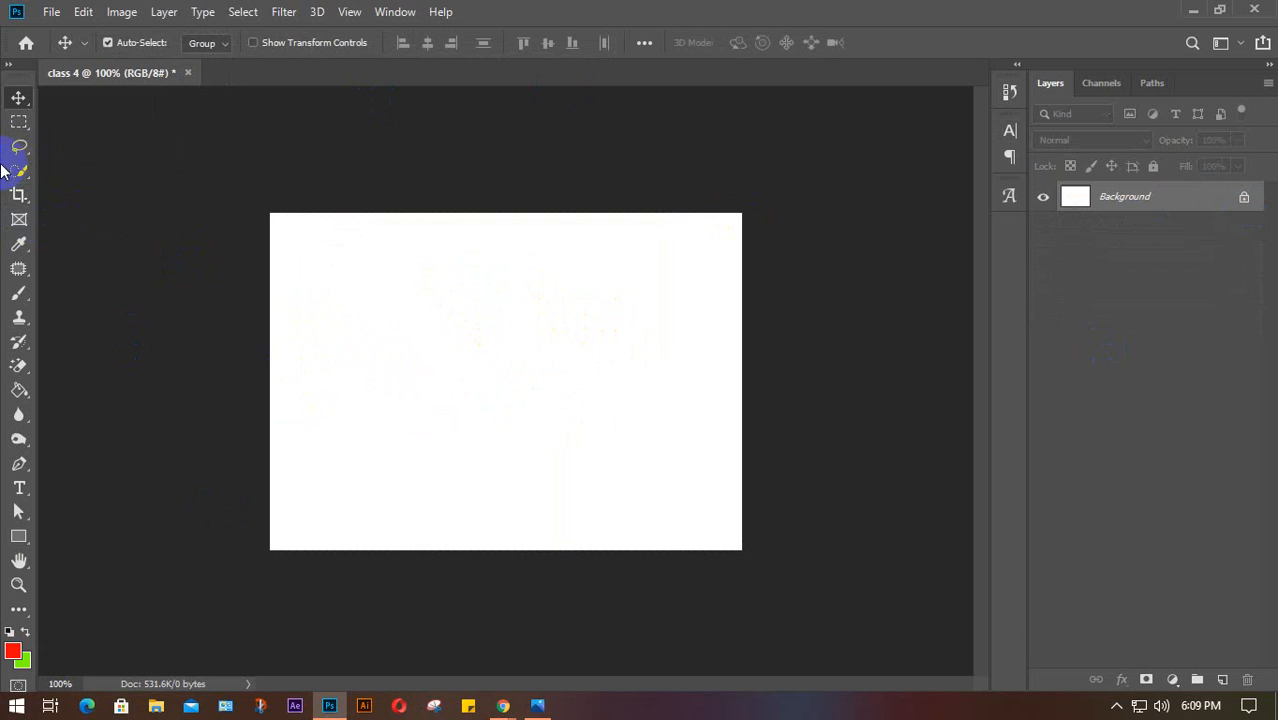
Close the class 4 document without saving its changes
{"action": "left_click", "coordinate": [1252, 10]}
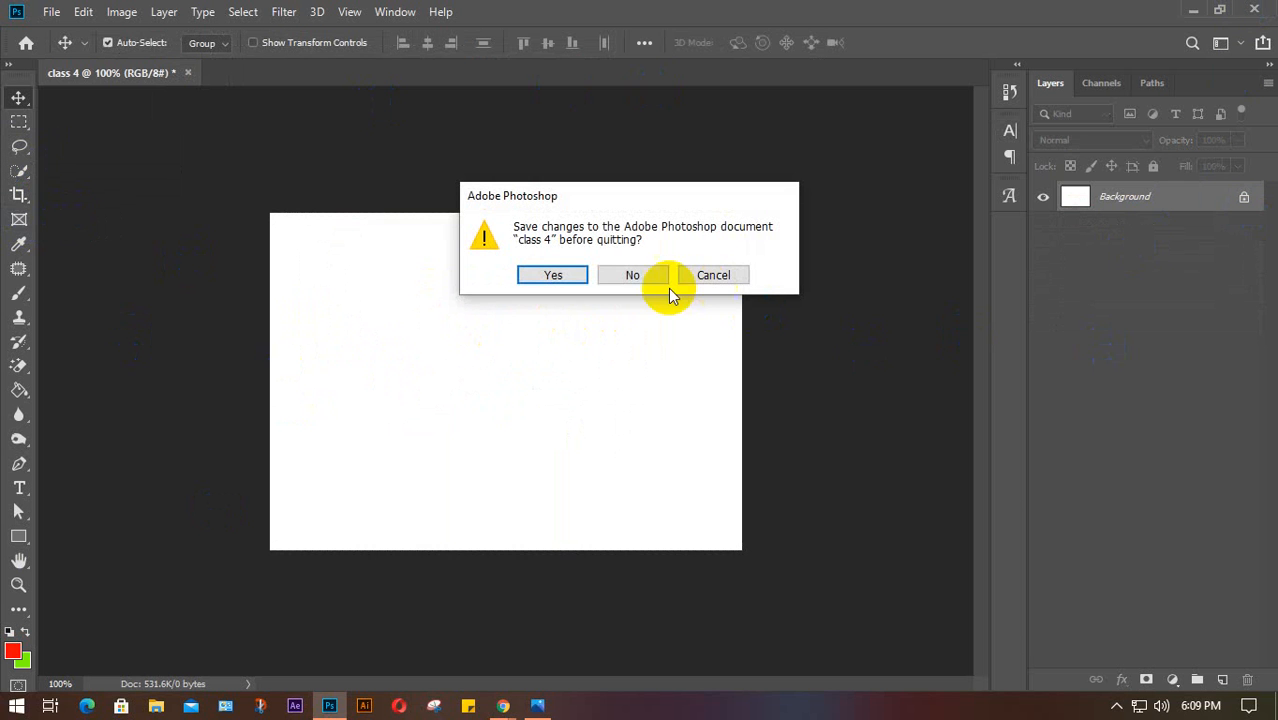
{"action": "left_click", "coordinate": [633, 276]}
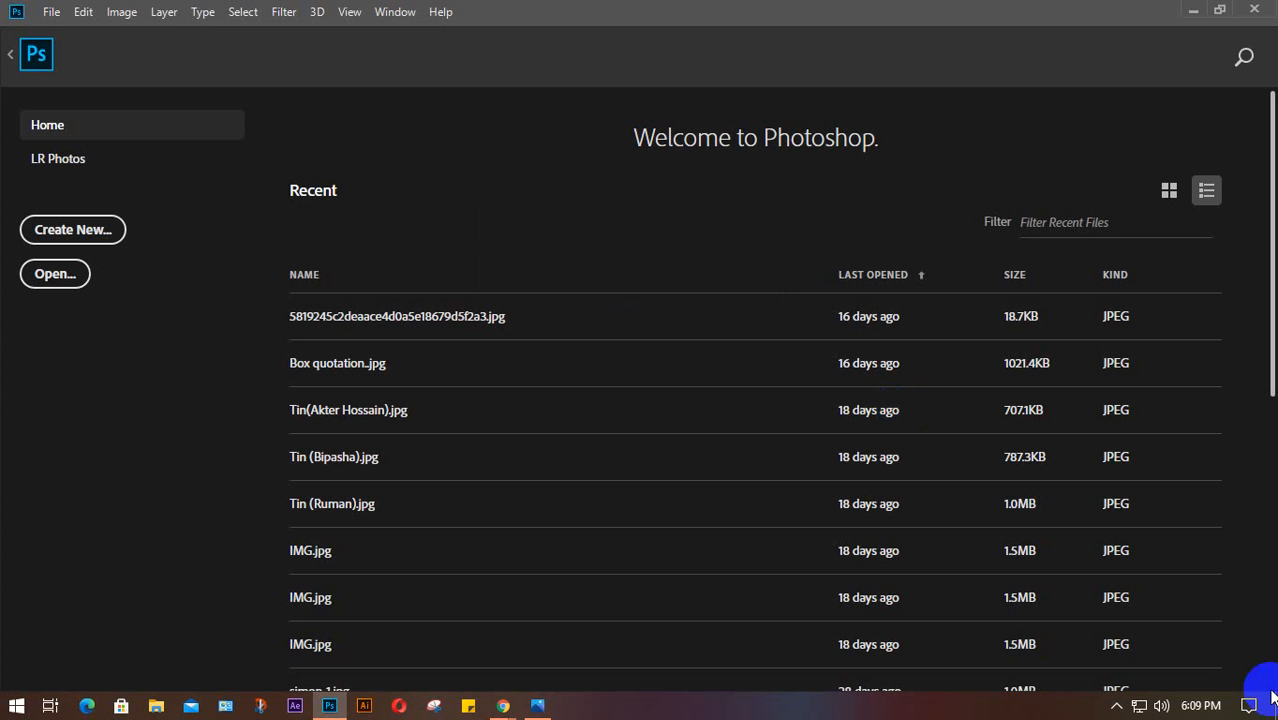
{"action": "left_click", "coordinate": [1117, 707]}
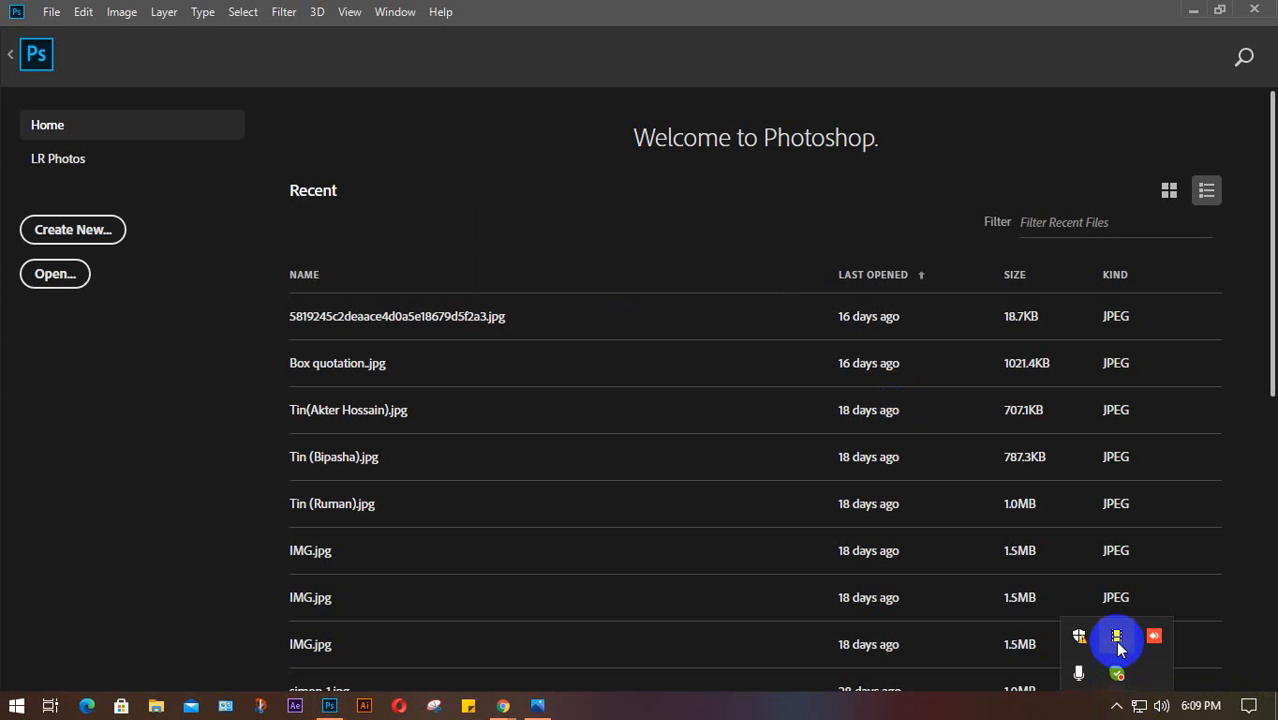